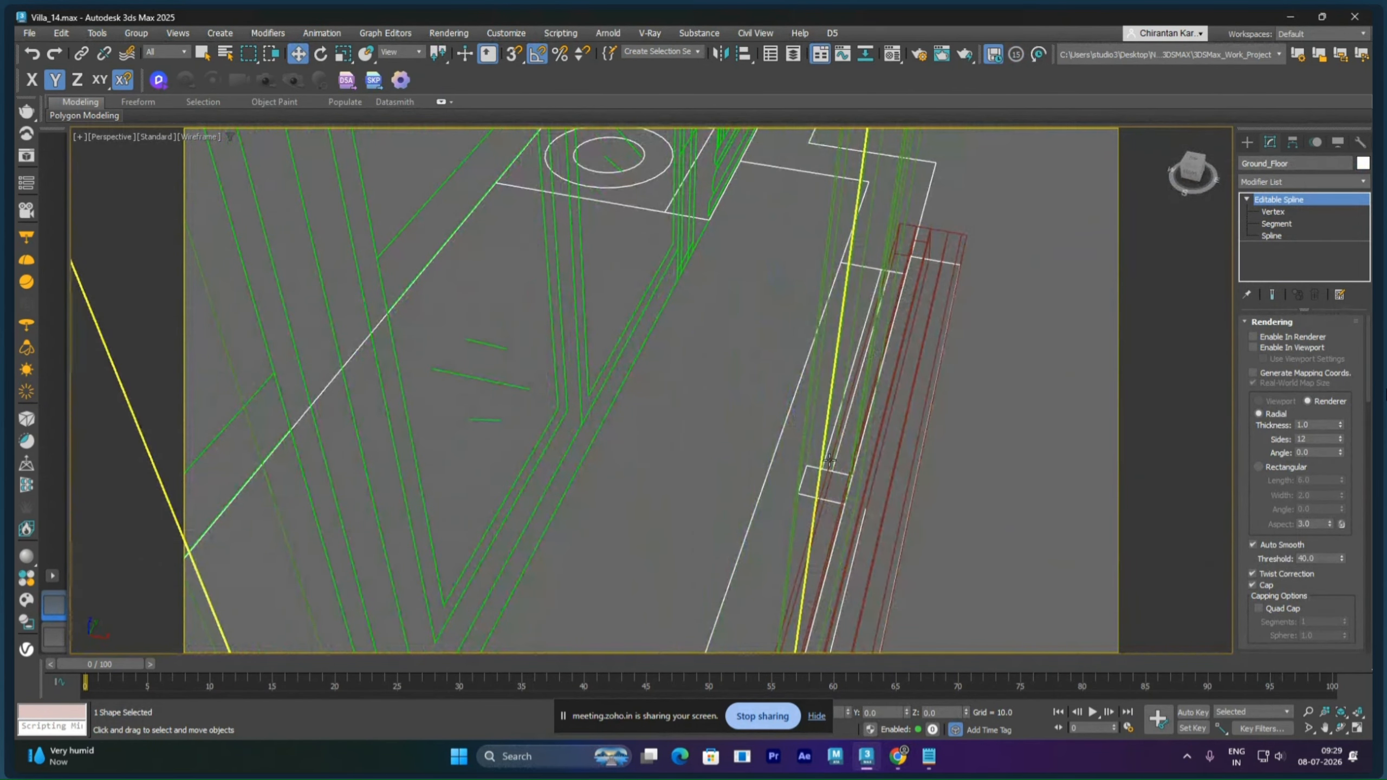
Step: Examine the entrance door's rails, mullions and panels against the ground-floor plan and elevation linework
middle_drag(835, 490, 992, 440)
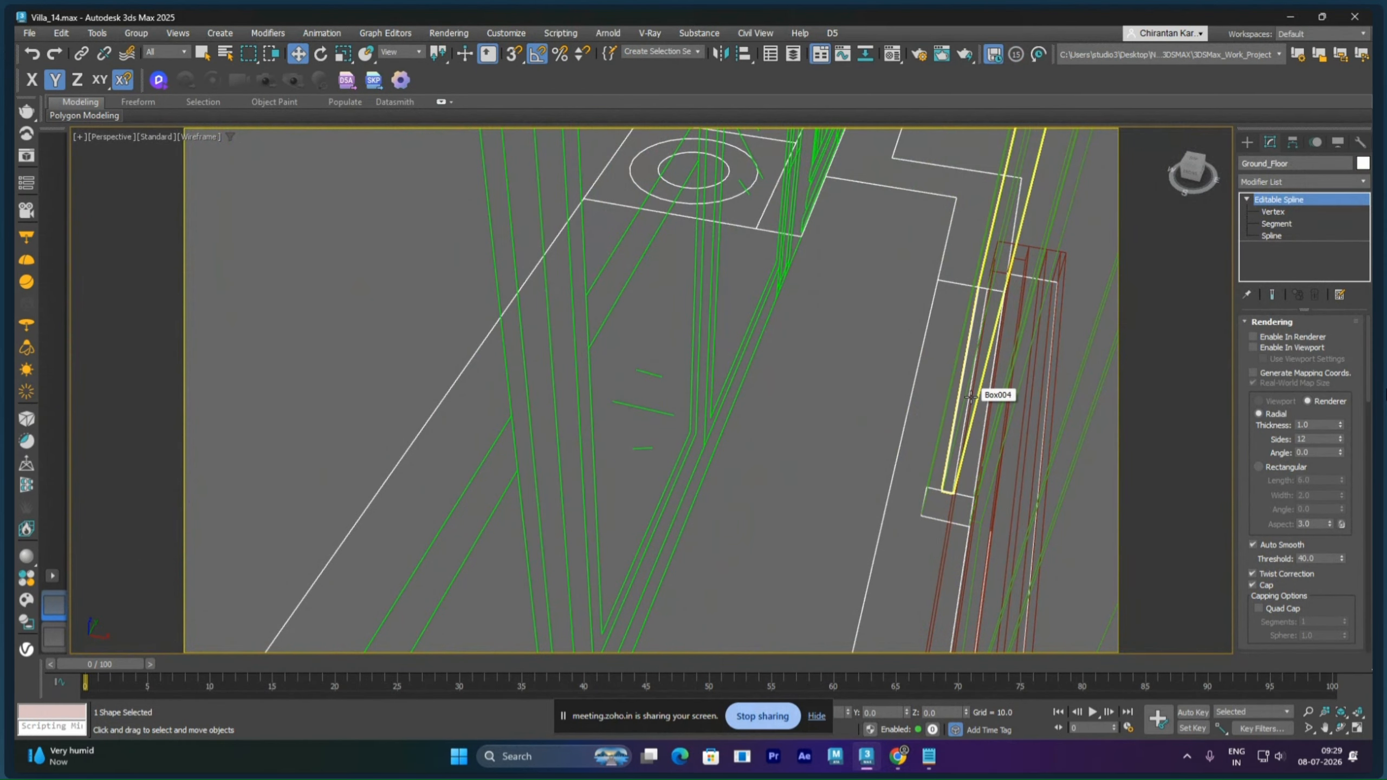
scroll(971, 397, down, 3)
alt+middle_drag(972, 397, 986, 500)
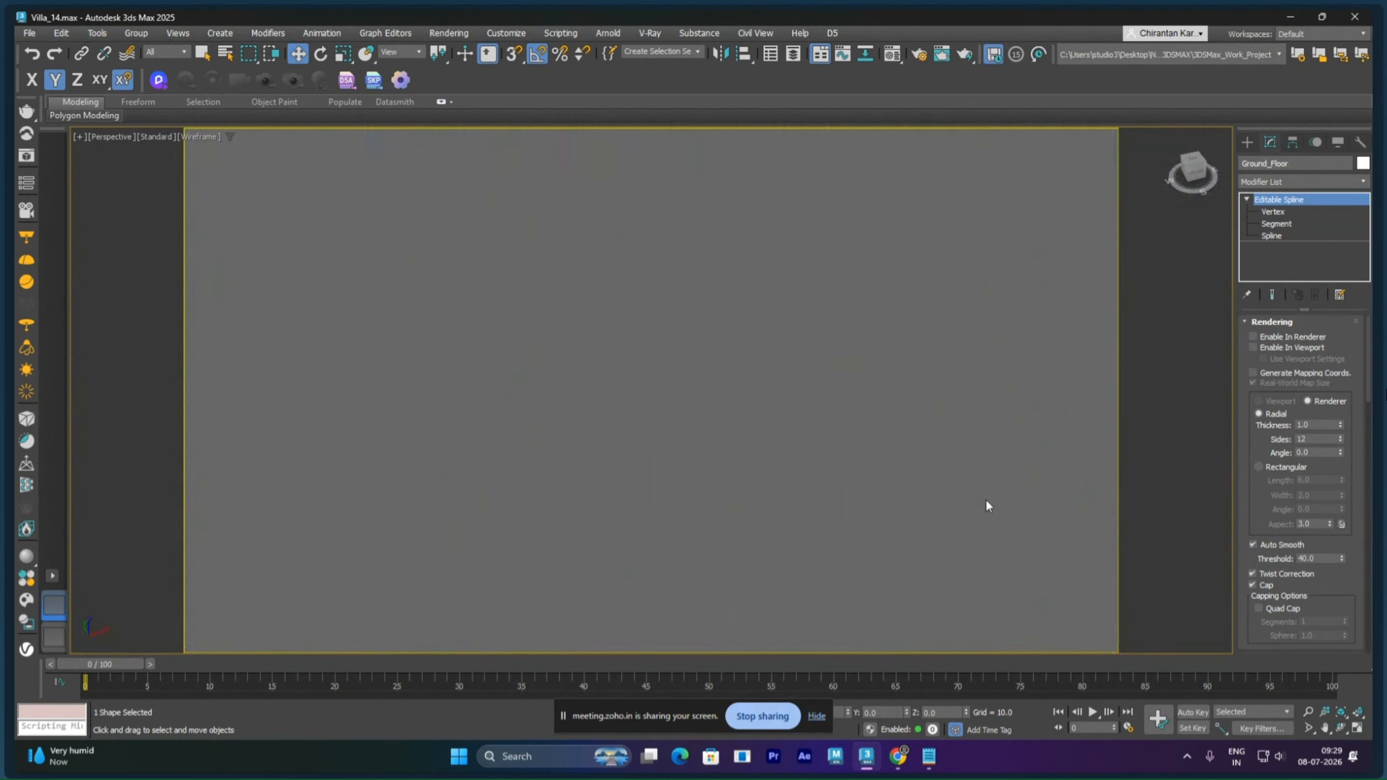
key(z)
alt+middle_drag(710, 482, 810, 463)
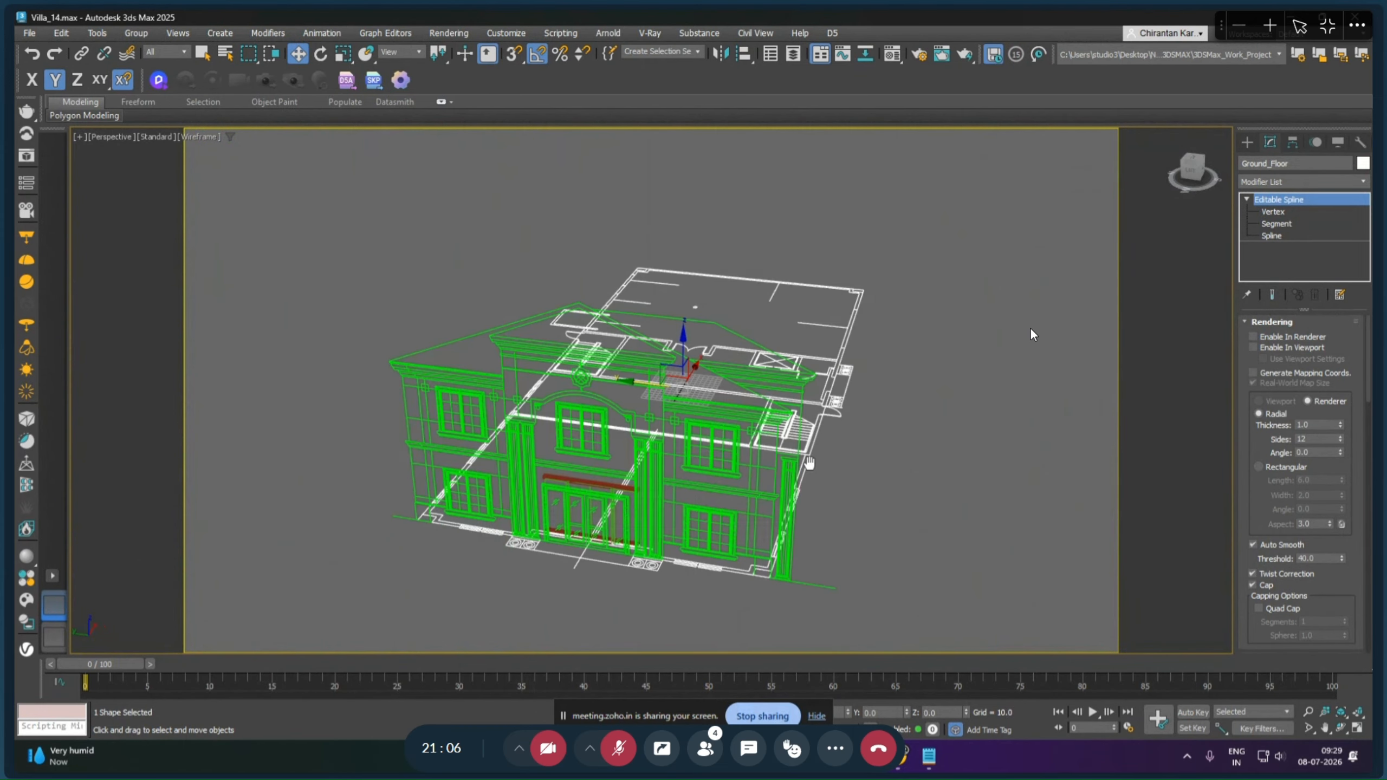
scroll(700, 551, up, 5)
middle_drag(699, 551, 846, 489)
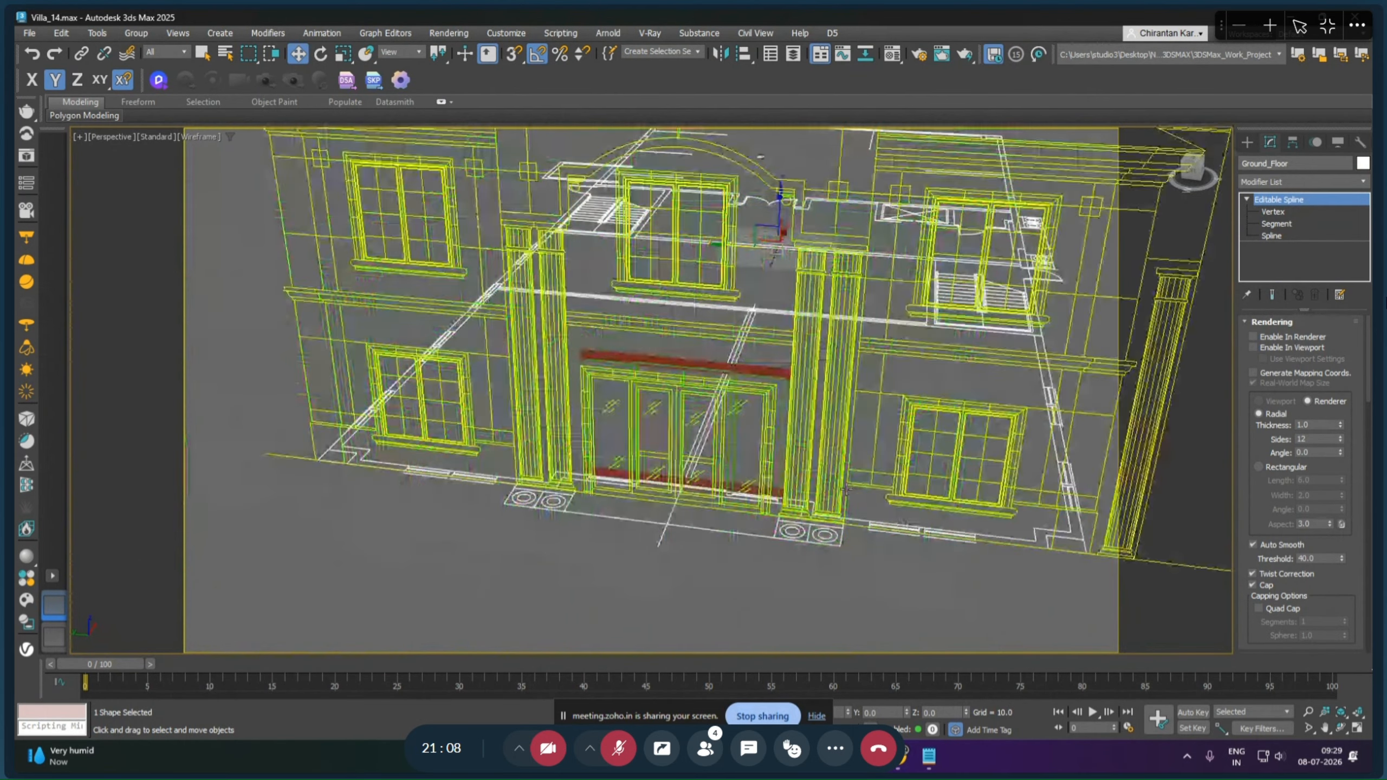
scroll(820, 483, up, 3)
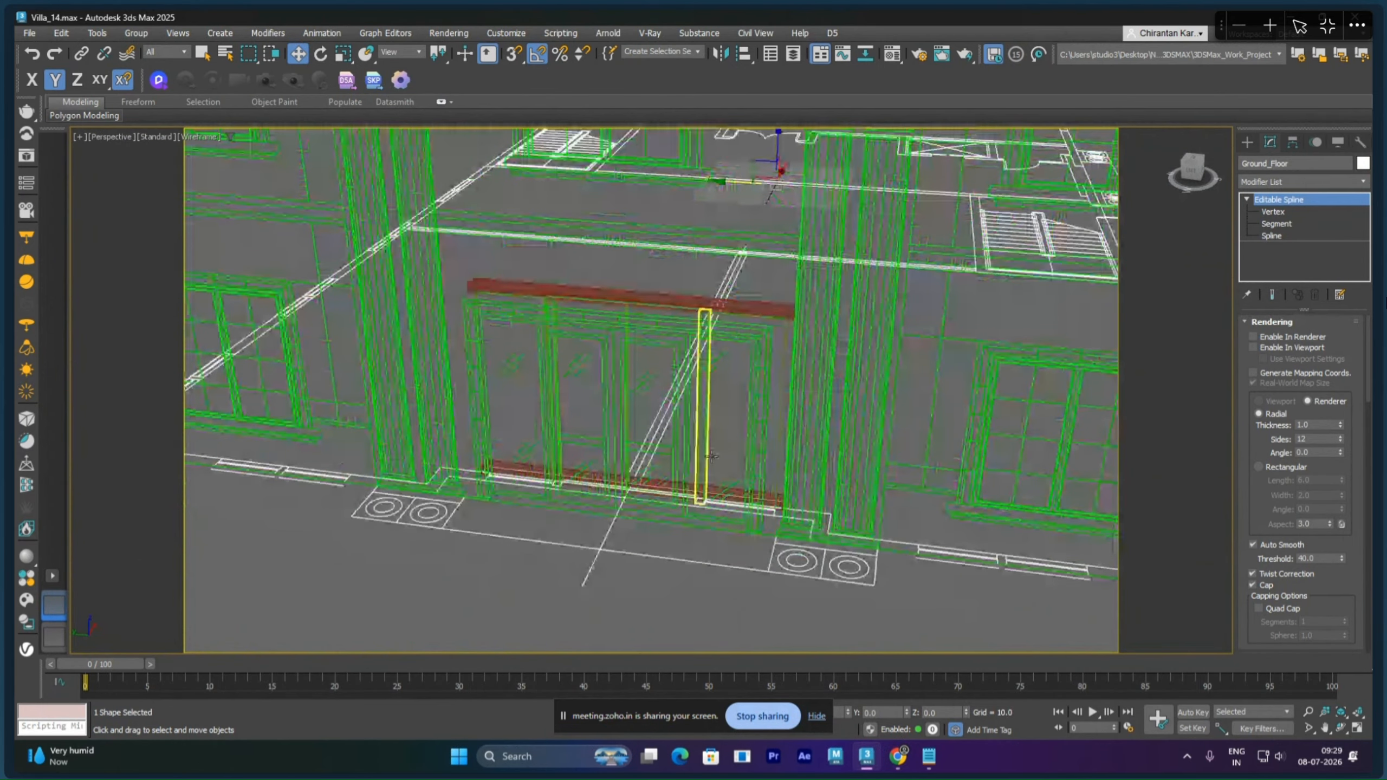
click(628, 295)
click(716, 476)
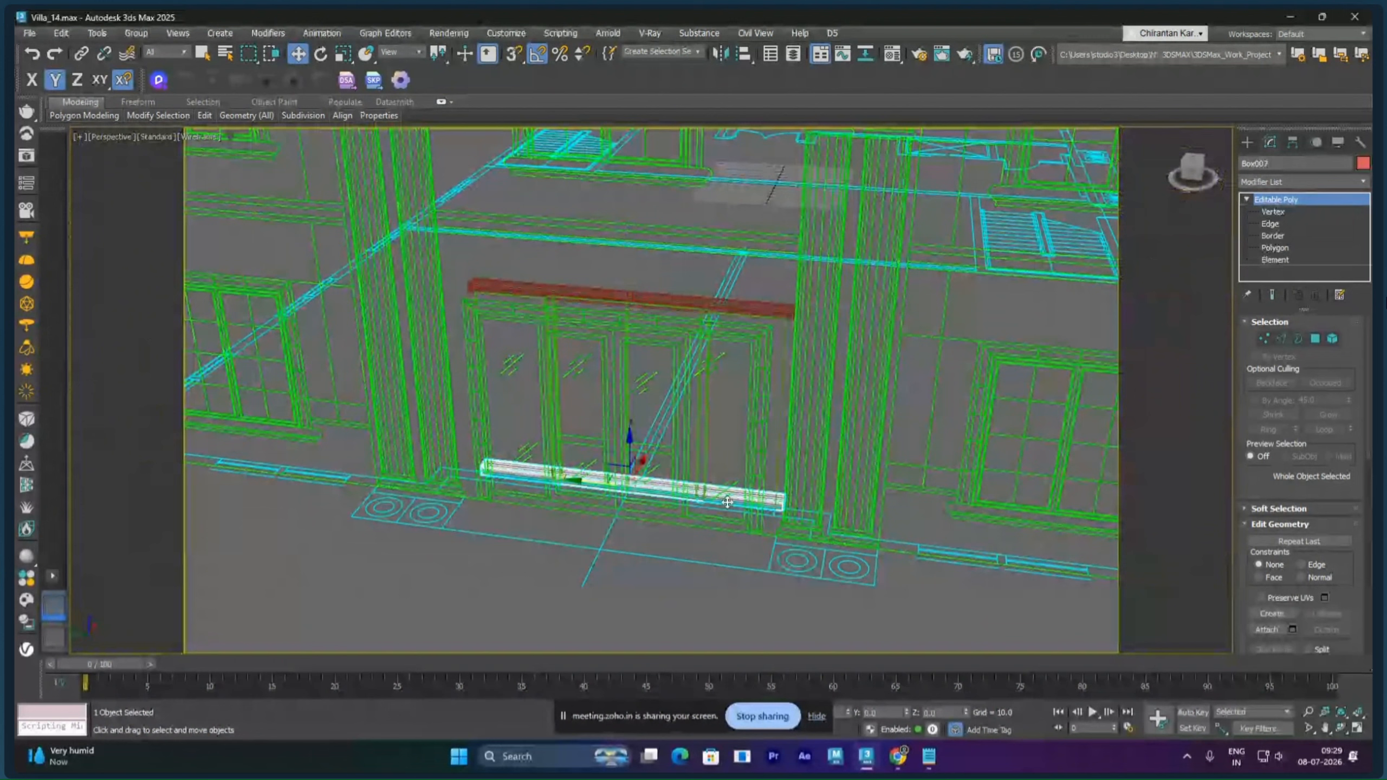
click(706, 466)
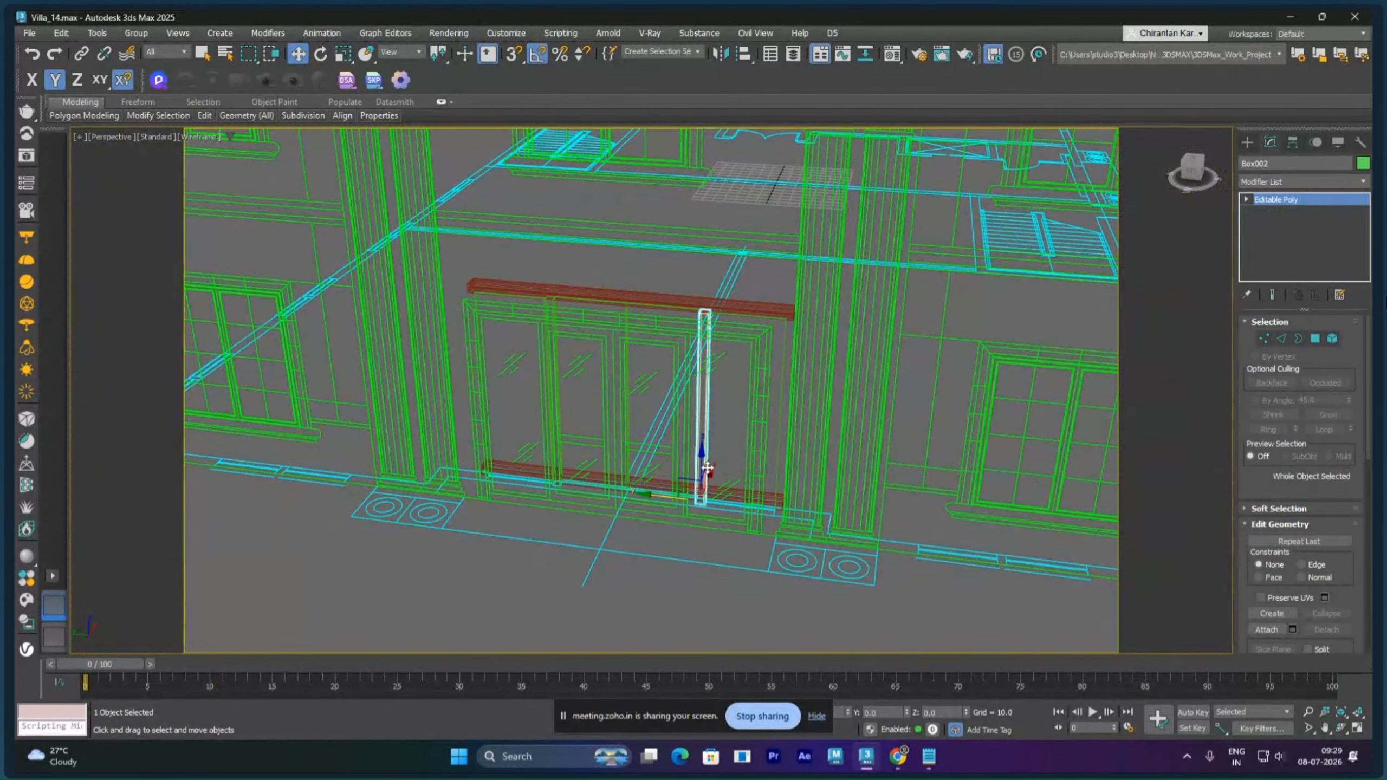
click(770, 435)
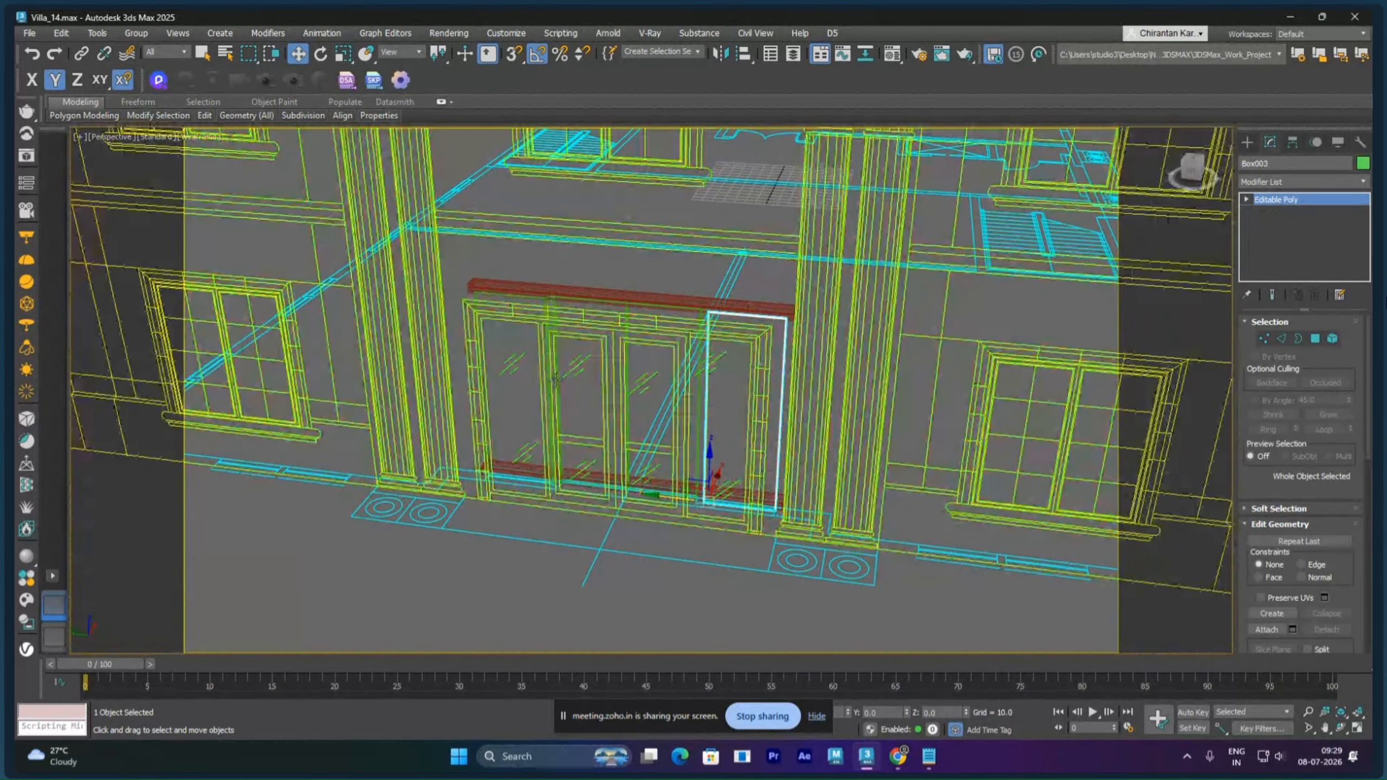
click(553, 350)
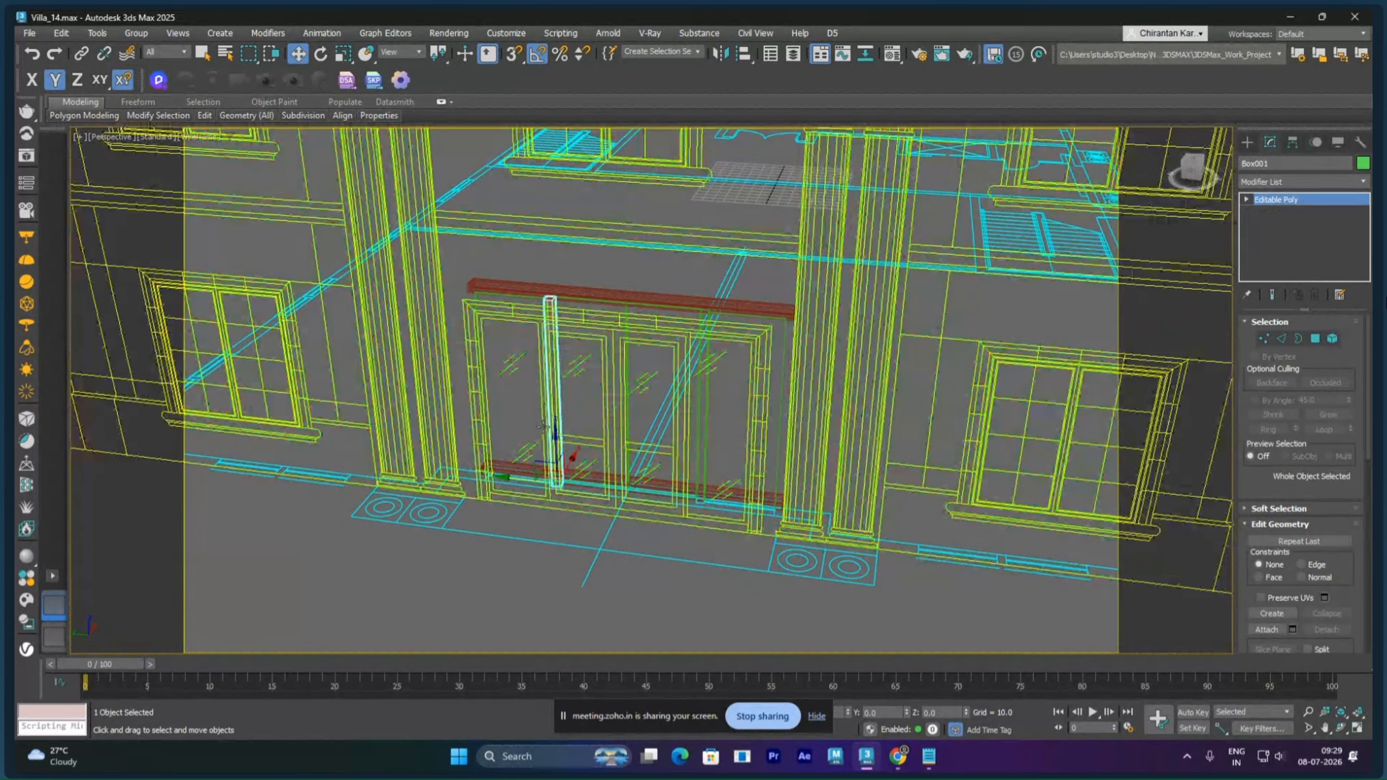
click(473, 324)
mouse_move(444, 776)
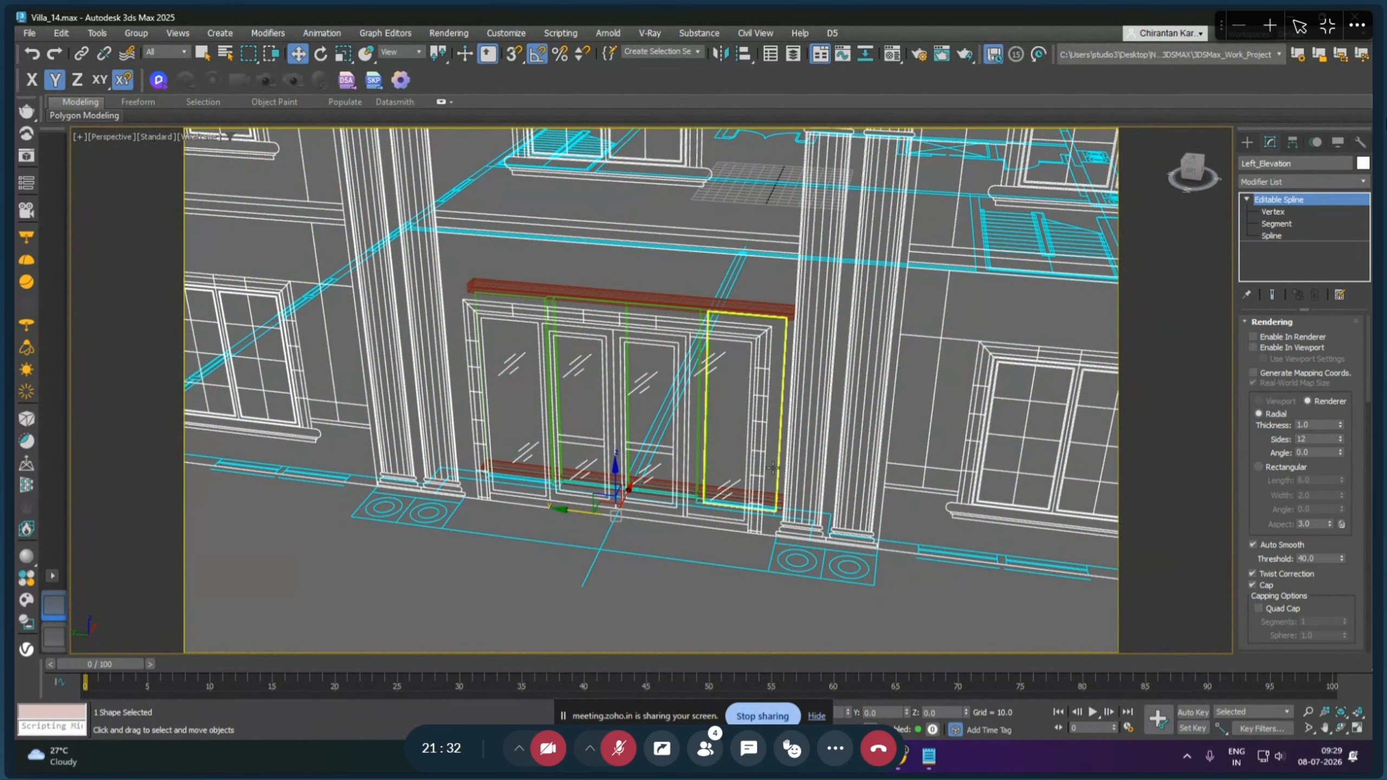
Step: Switch the perspective view to shaded display with edged faces, framed closely on the entrance door
click(493, 434)
mouse_move(531, 452)
alt+middle_down()
mouse_move(611, 456)
mouse_move(583, 460)
alt+middle_up()
key(F3)
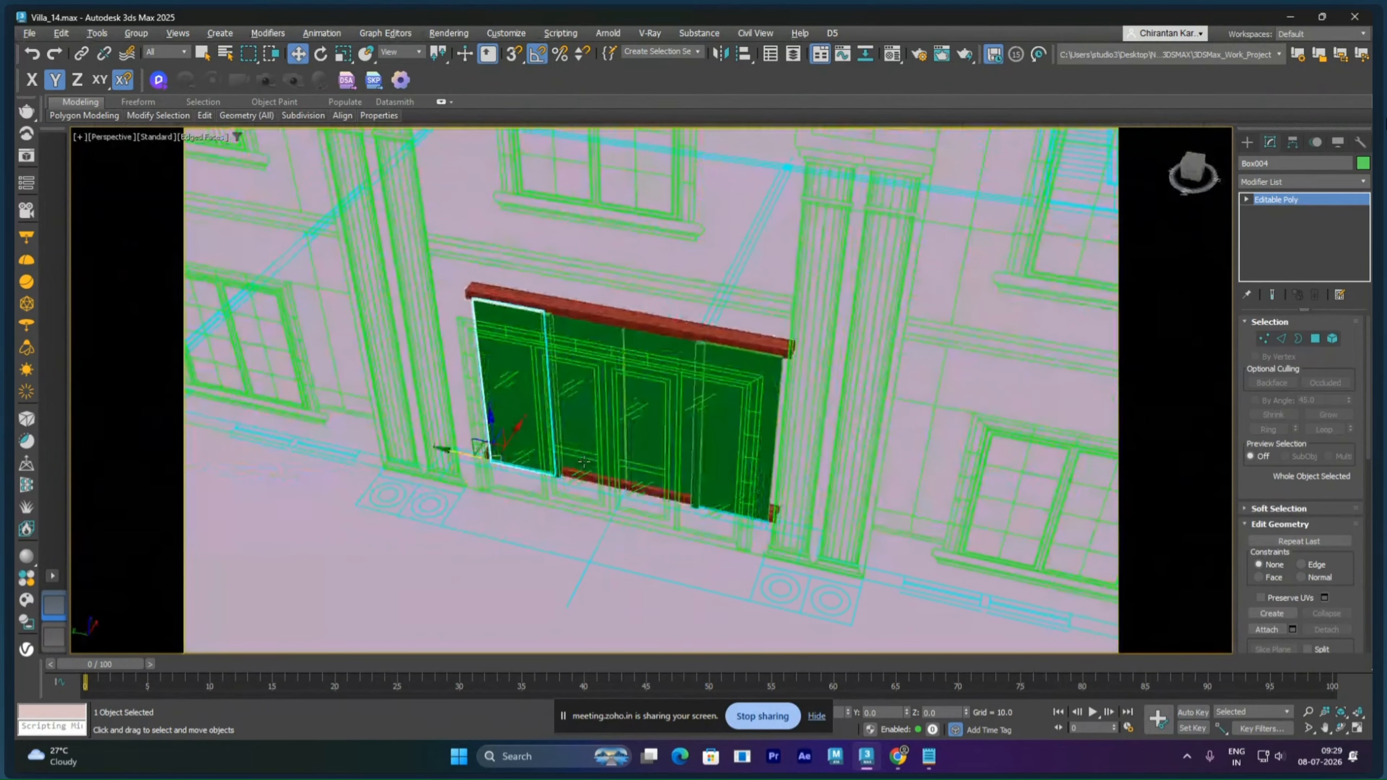
scroll(579, 333, up, 10)
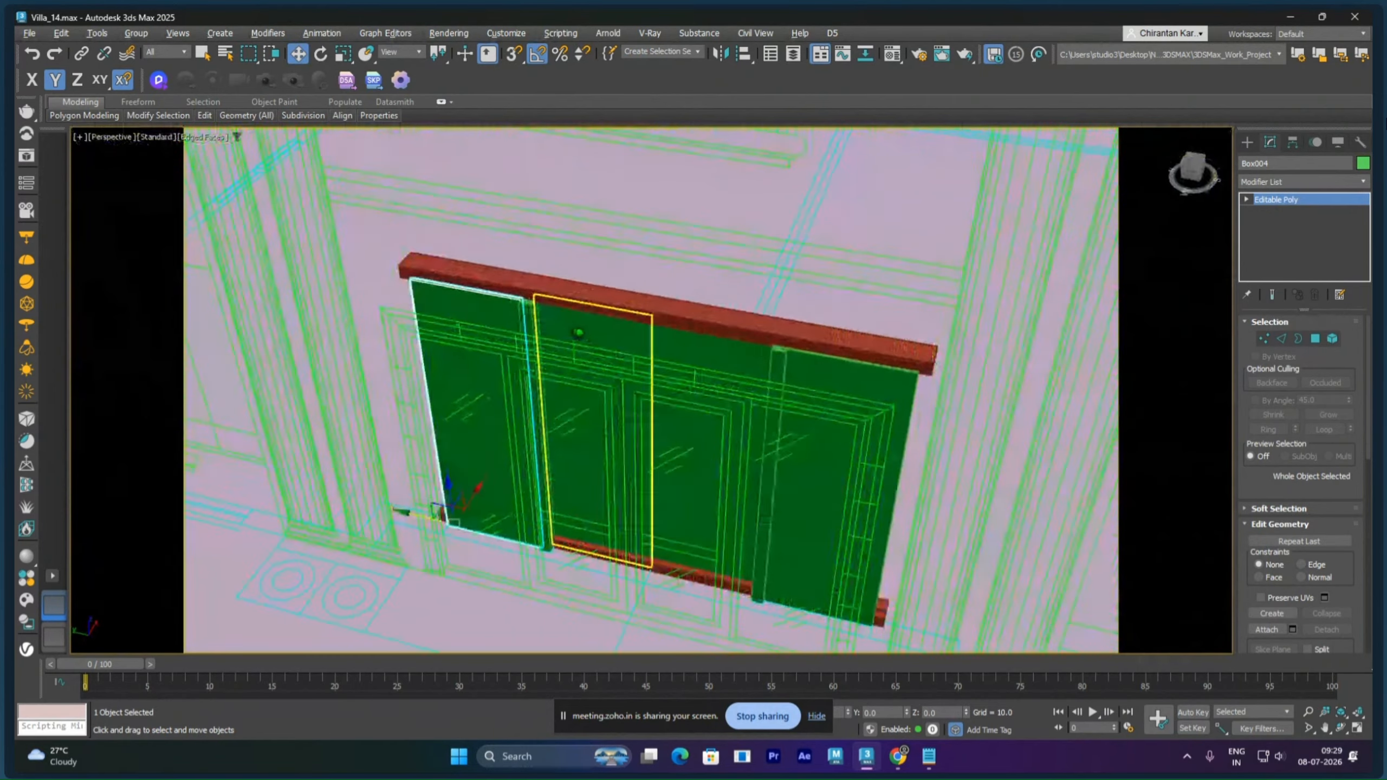
scroll(578, 332, up, 3)
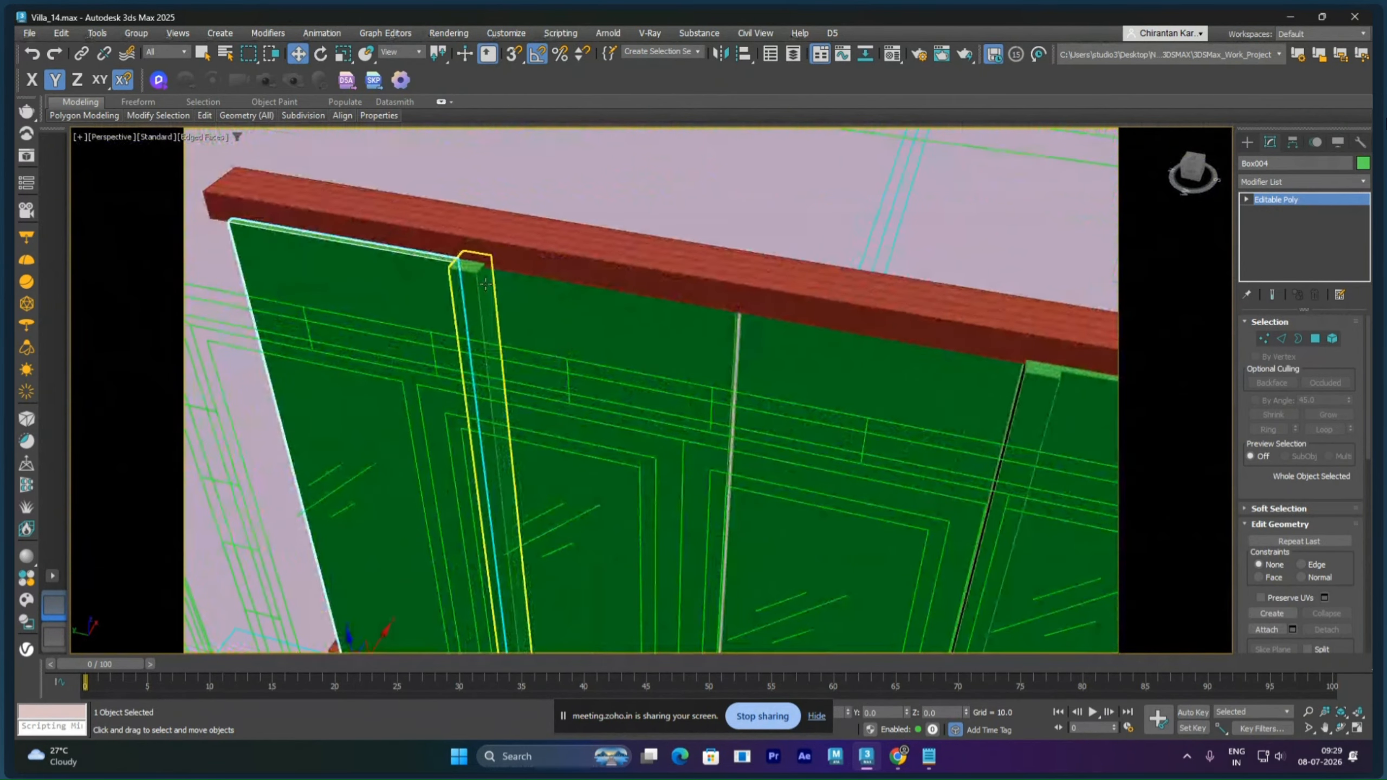
Step: Shift the door's top rail slightly forward along the X axis over the mullions and panels
click(537, 268)
alt+middle_drag(537, 267, 453, 276)
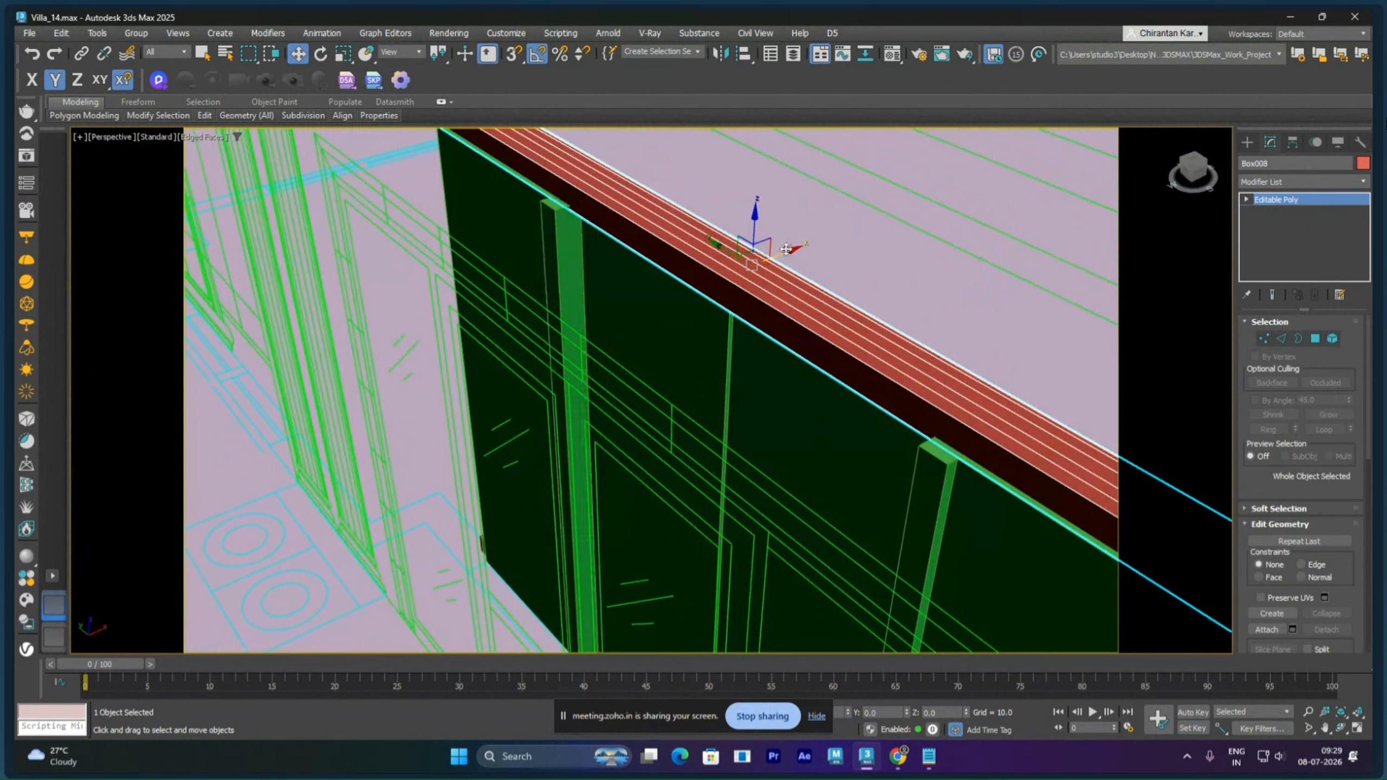
drag(786, 250, 778, 252)
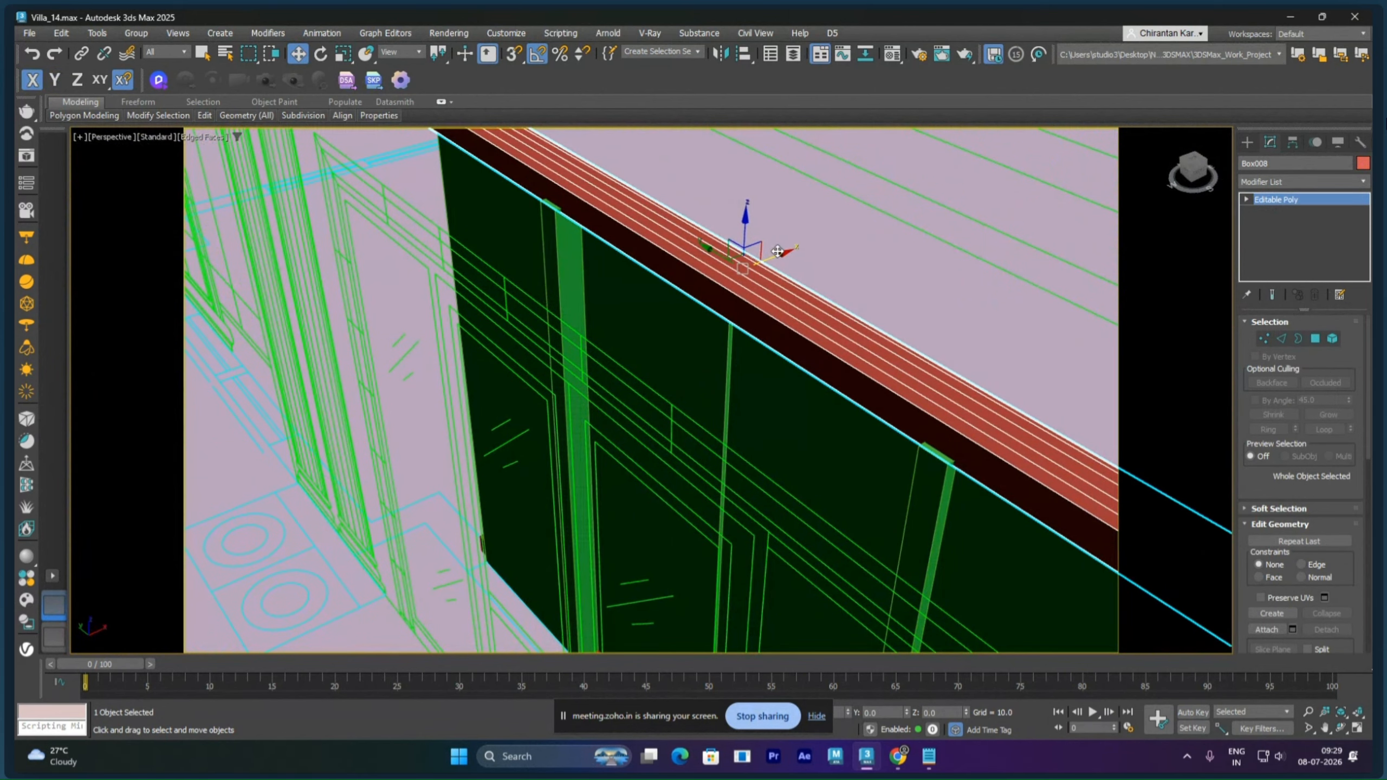
alt+middle_drag(778, 251, 731, 556)
Step: Extend the door's bottom rail outward by moving its front polygon along the X axis, ending polygon editing
click(731, 556)
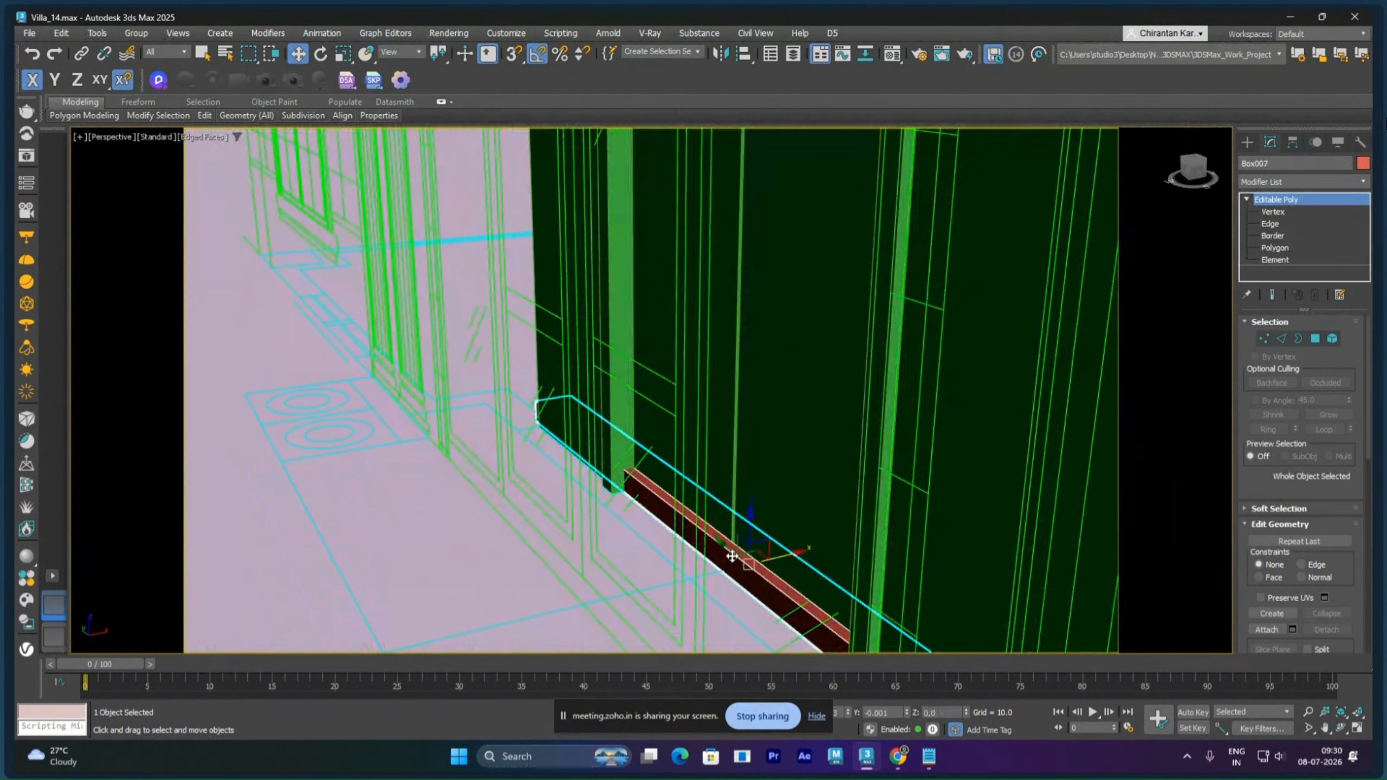
click(1316, 338)
click(707, 548)
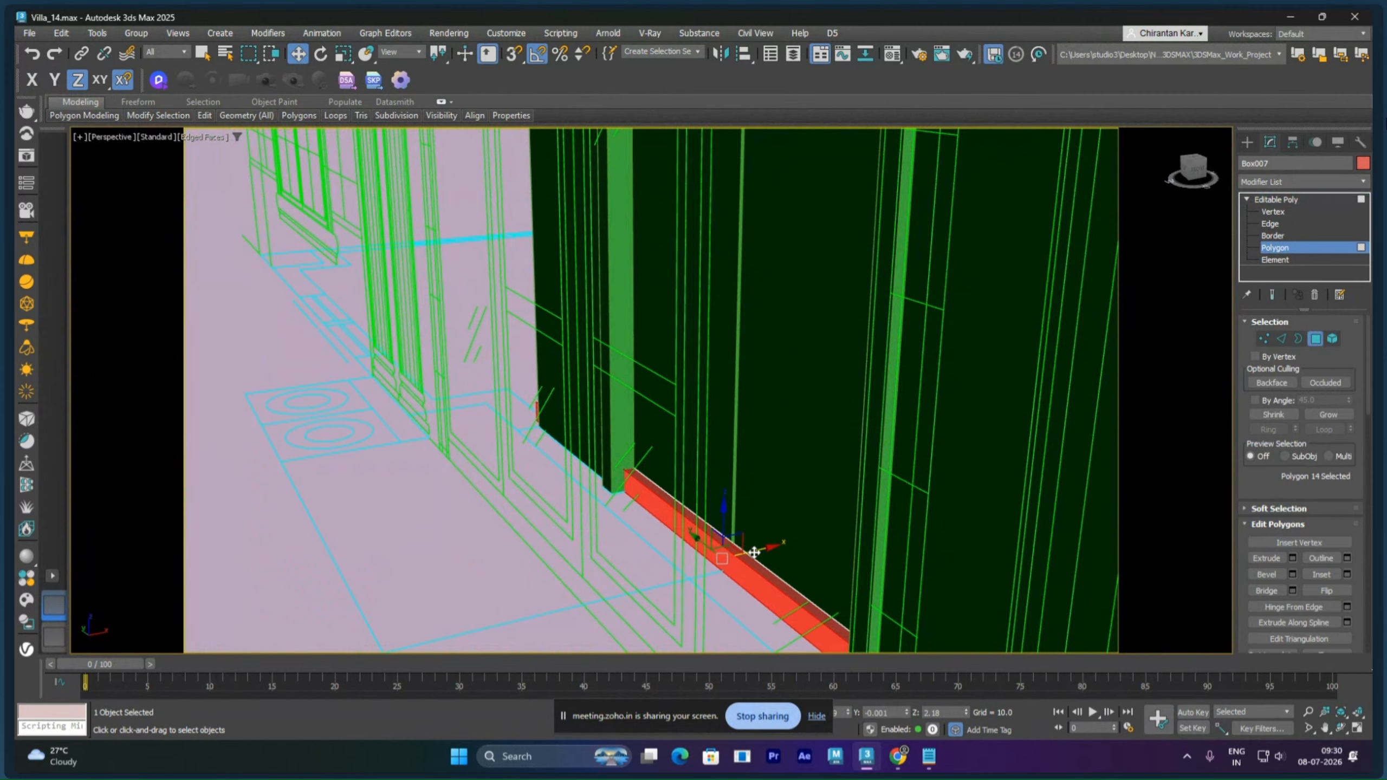
key(F5)
drag(753, 552, 681, 564)
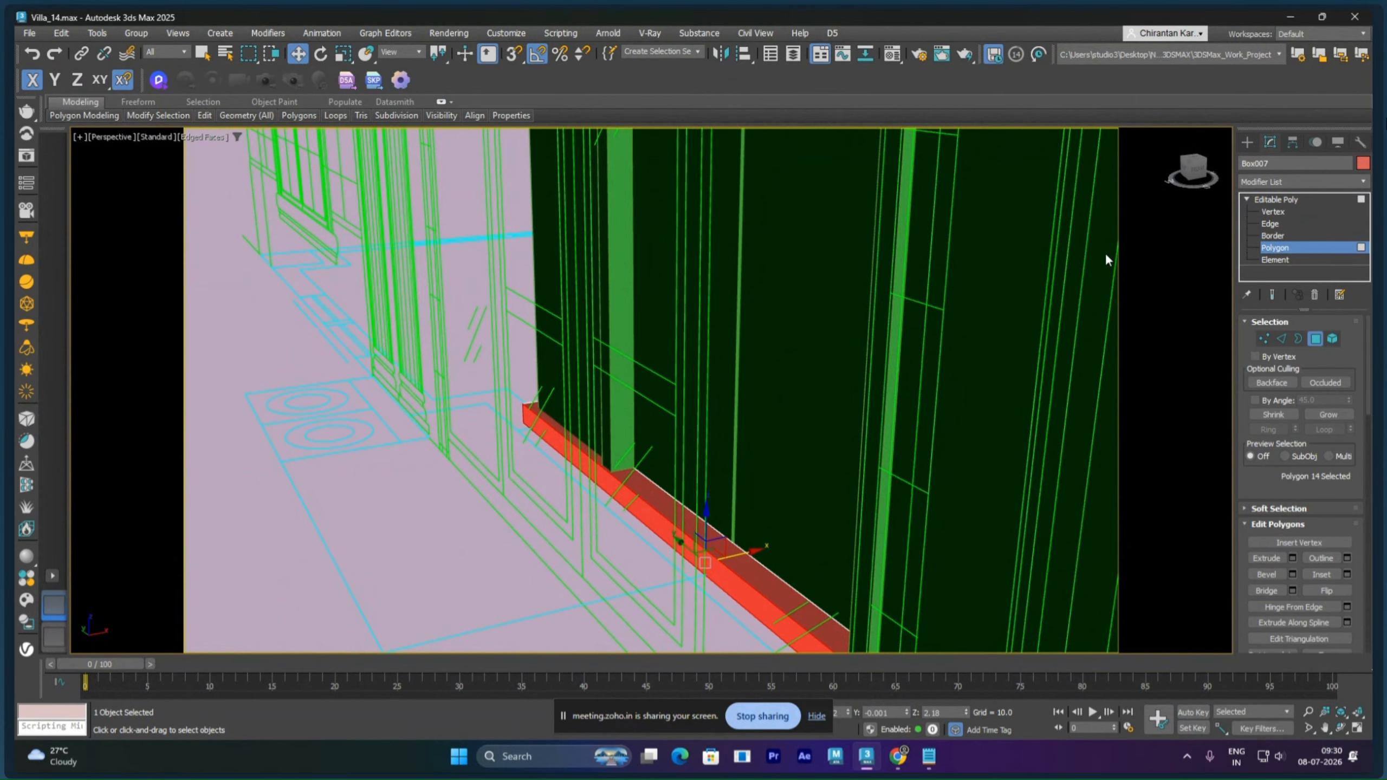
click(1272, 200)
key(z)
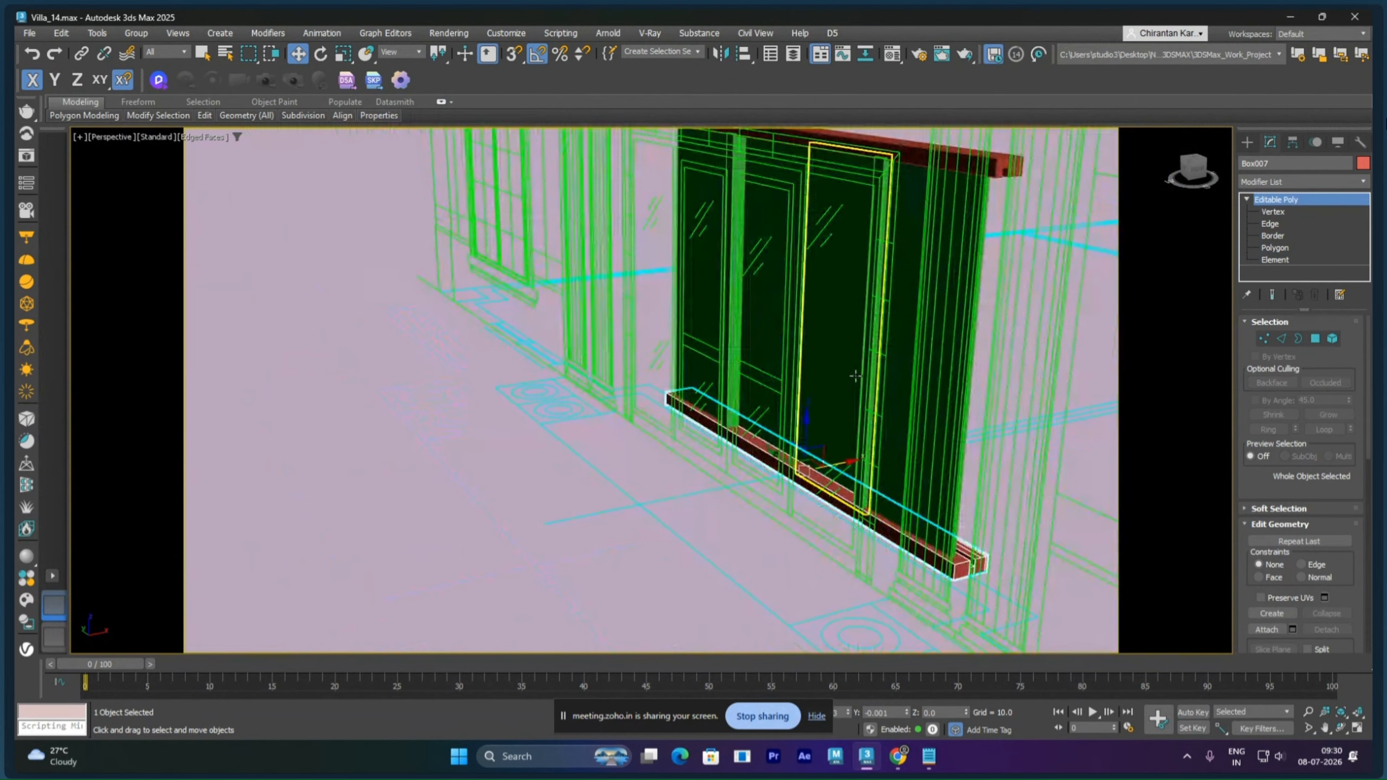
Step: Select all eight door parts, including both rails, the mullions and the panels, and assign them a grey object colour
scroll(855, 376, up, 3)
ctrl+click(961, 412)
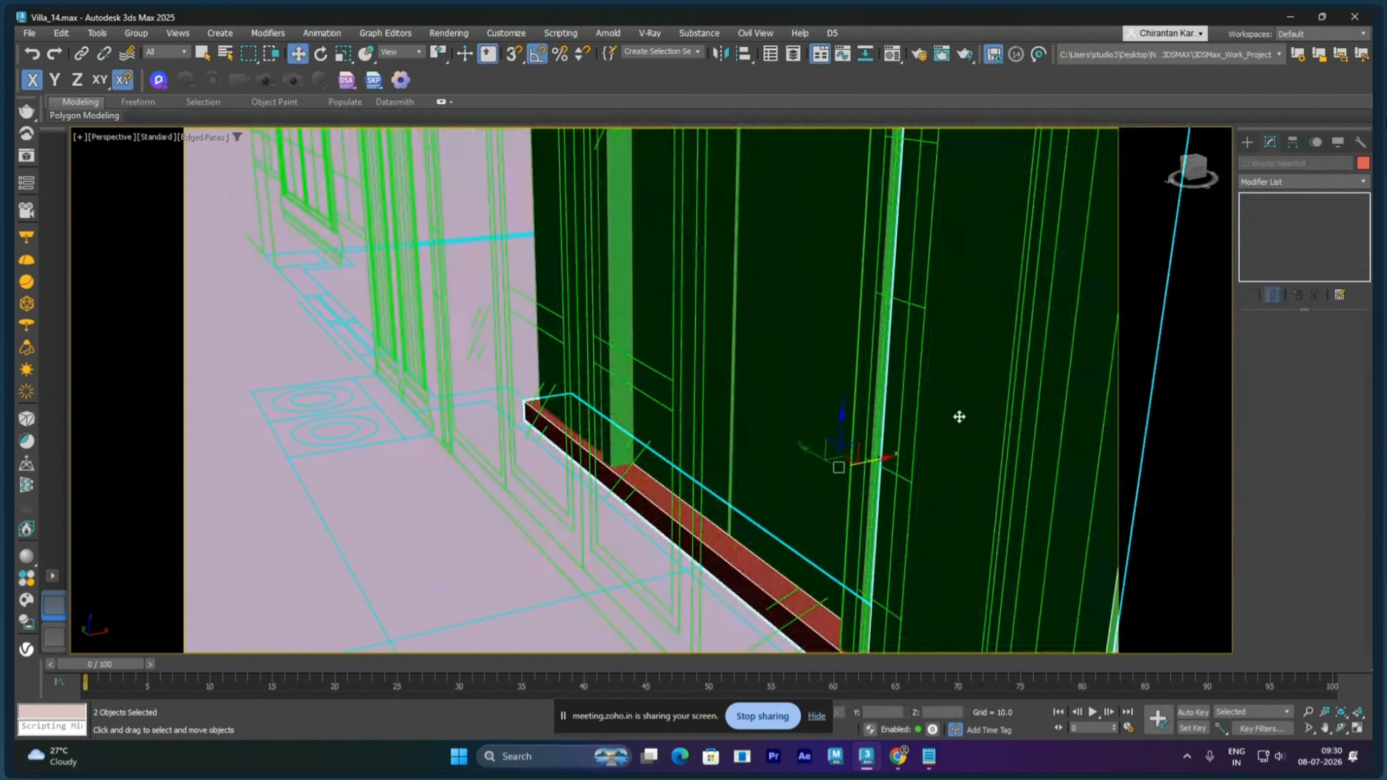
ctrl+click(878, 417)
ctrl+click(792, 409)
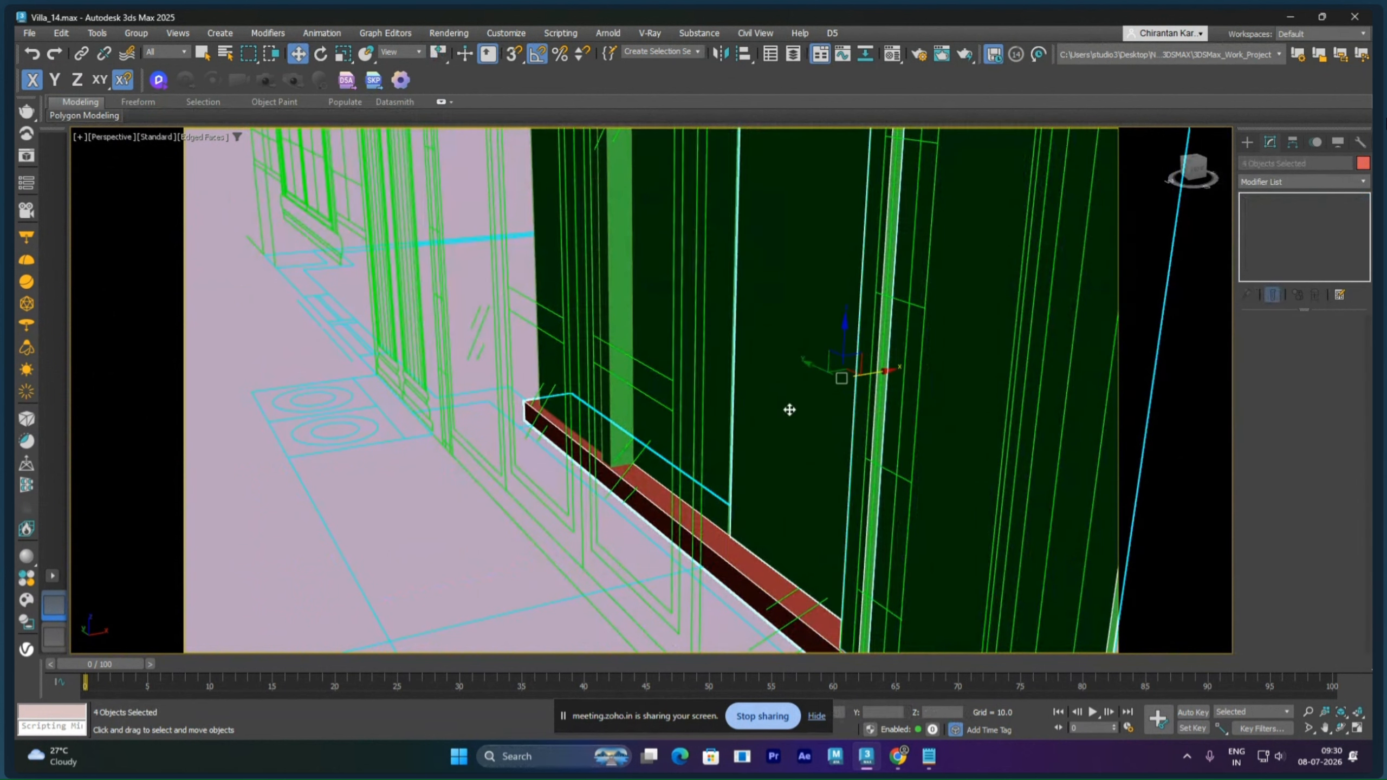
ctrl+click(723, 392)
ctrl+click(624, 372)
ctrl+click(597, 378)
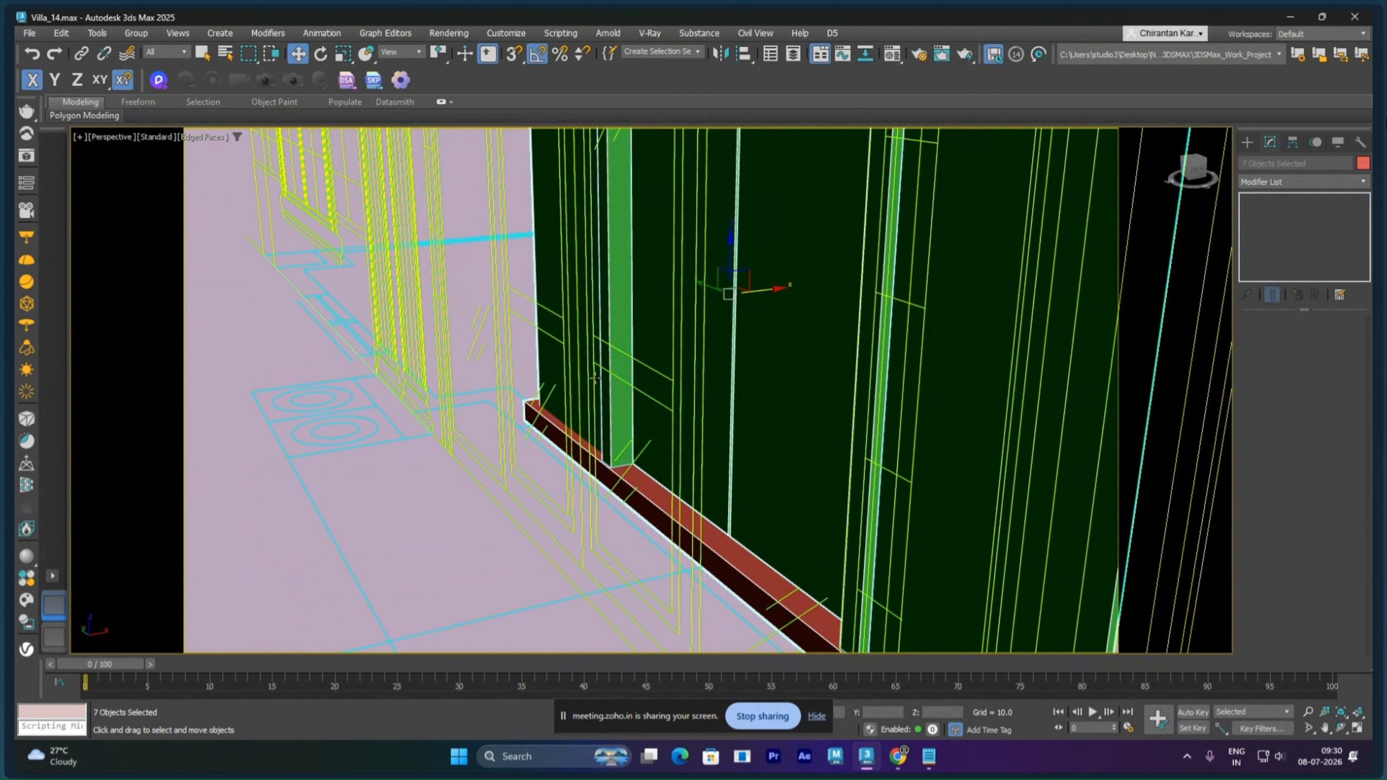
alt+middle_drag(777, 297, 762, 564)
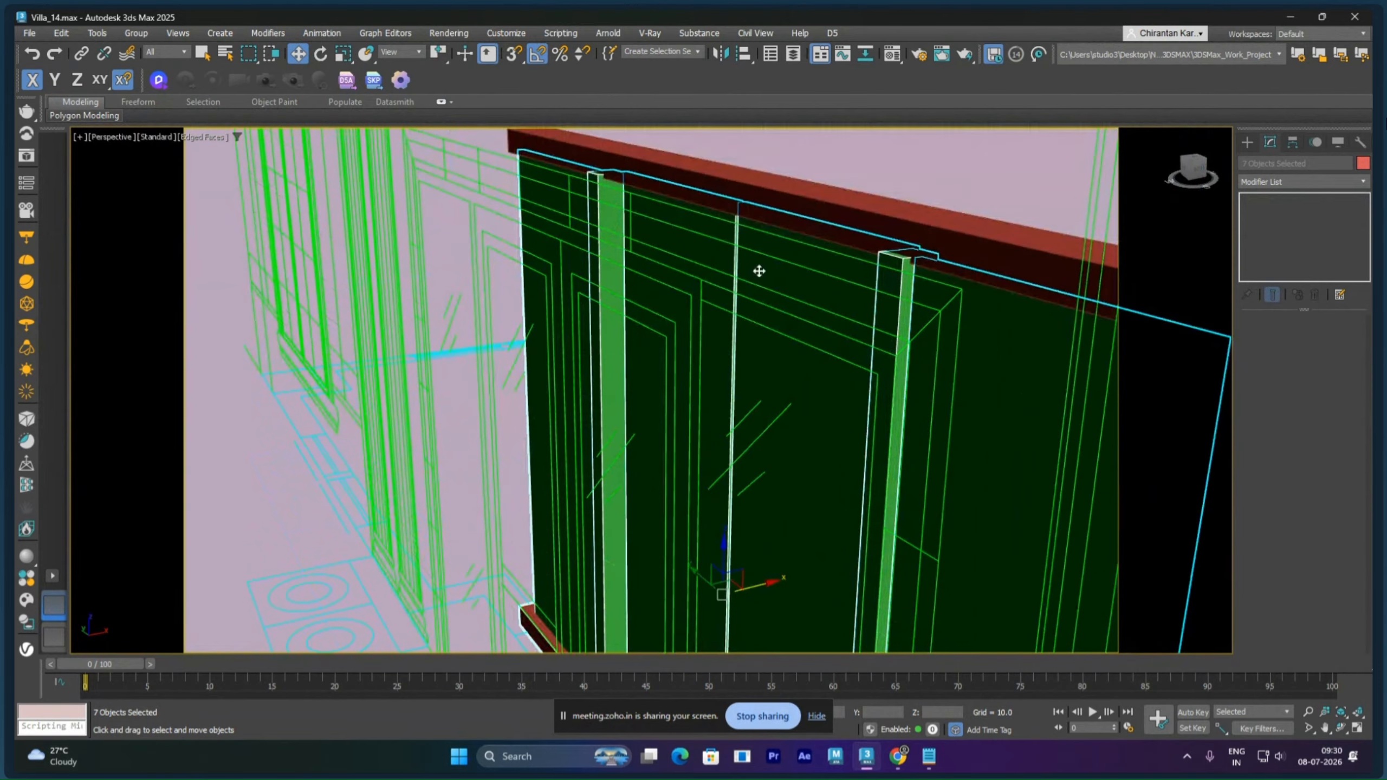
ctrl+click(855, 194)
click(1364, 163)
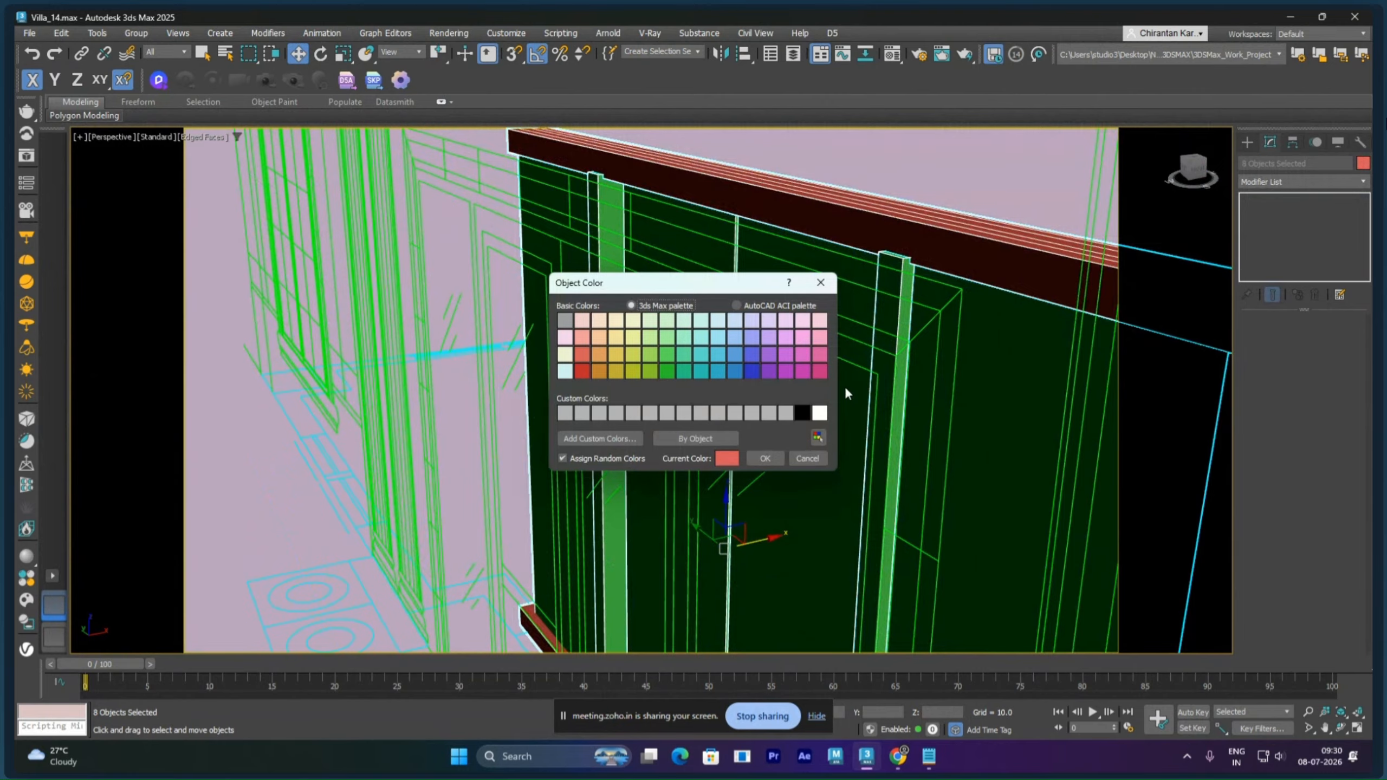
click(762, 459)
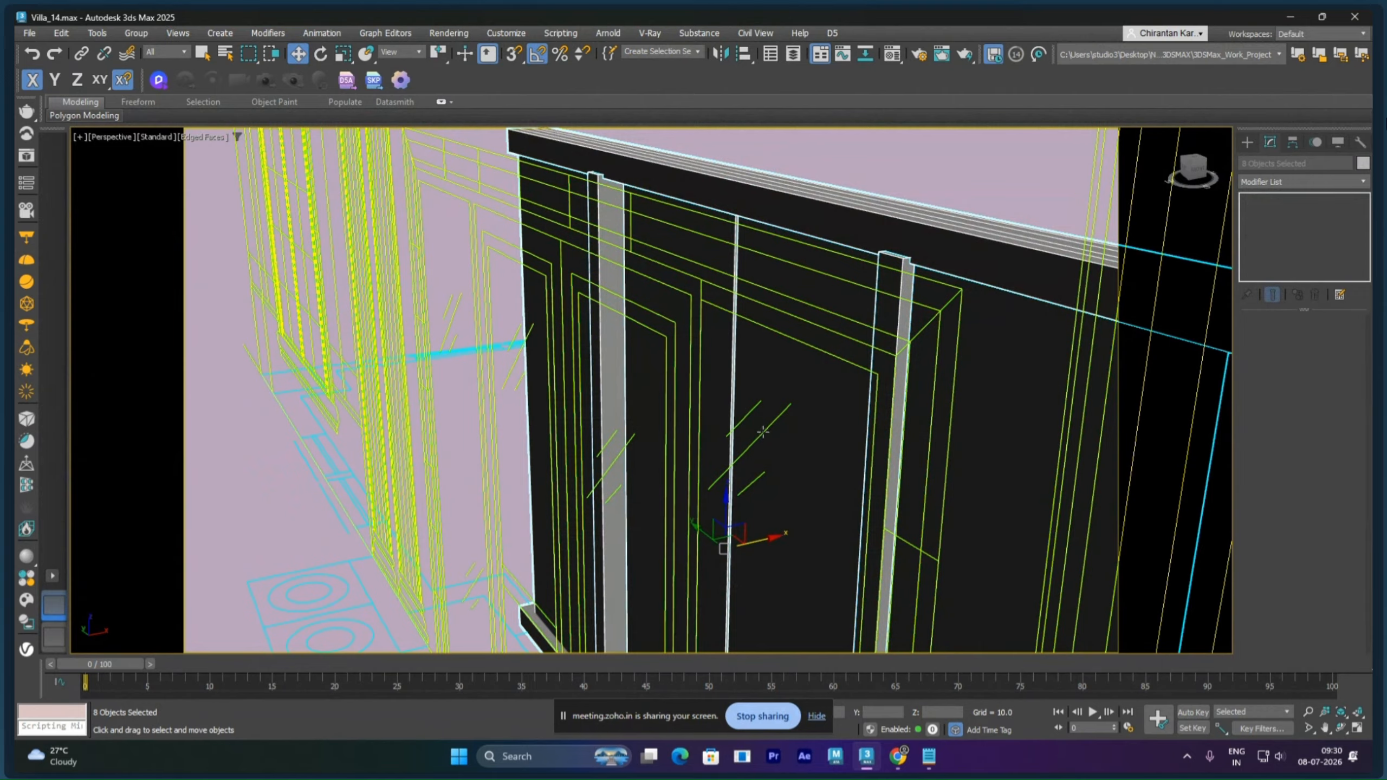
Step: Exit isolation mode to bring back the villa's walls, columns and windows around the entrance door
scroll(761, 446, down, 5)
alt+middle_drag(763, 452, 840, 353)
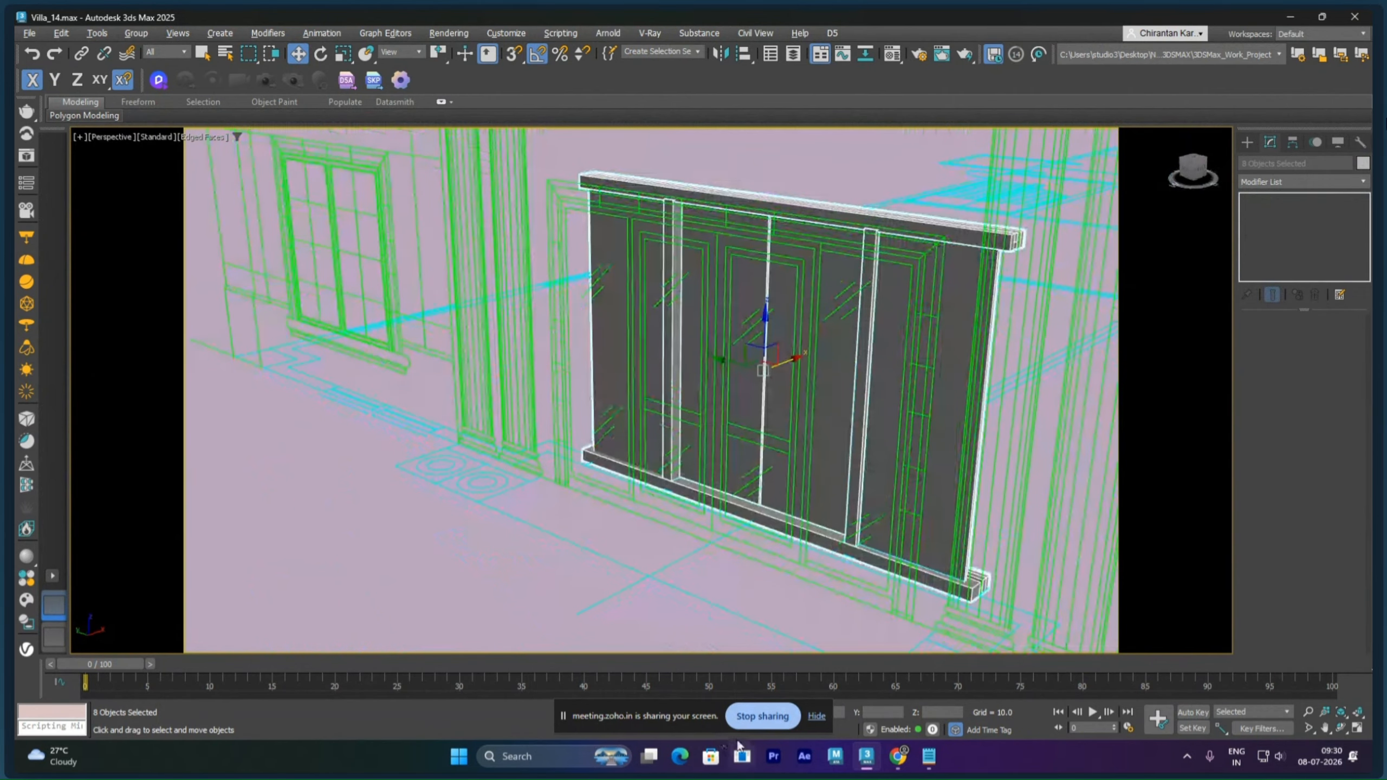
drag(668, 720, 1382, 727)
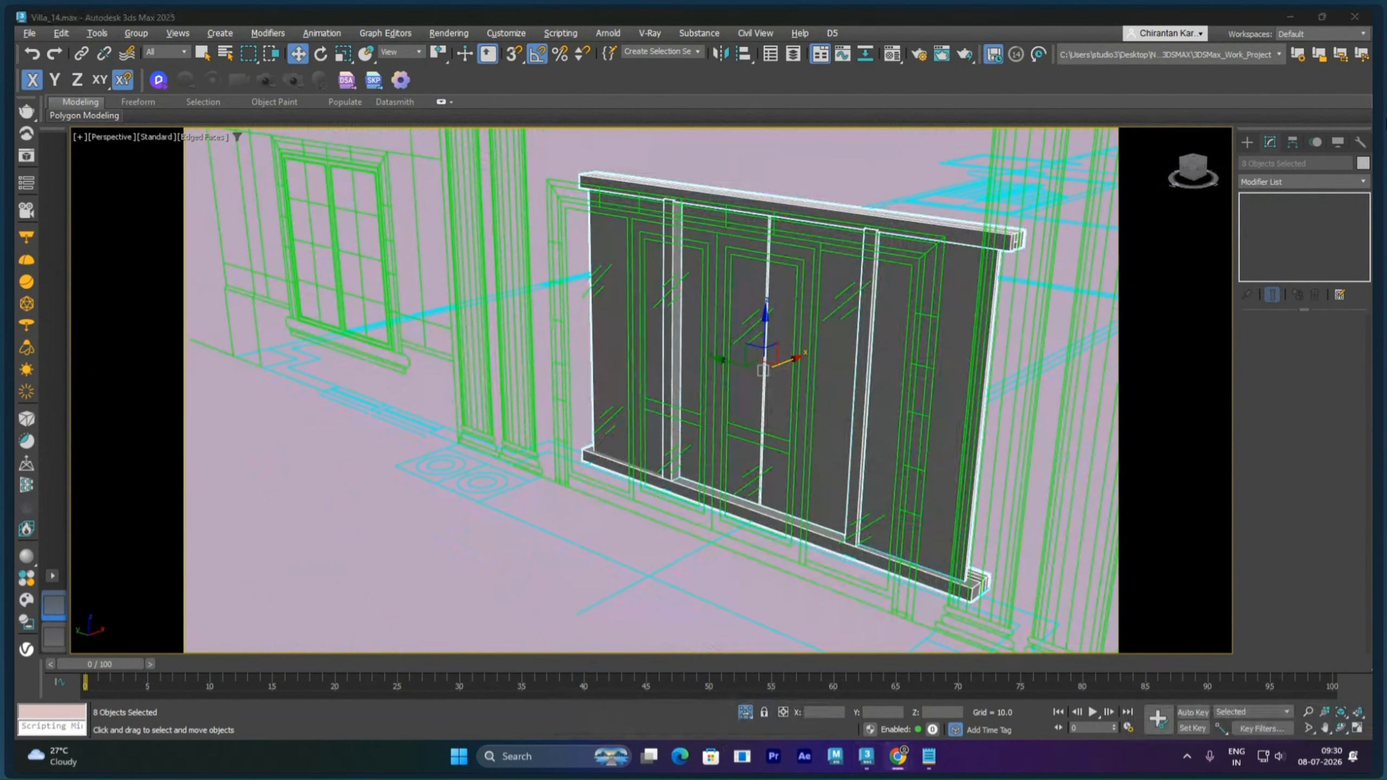
click(746, 713)
click(747, 713)
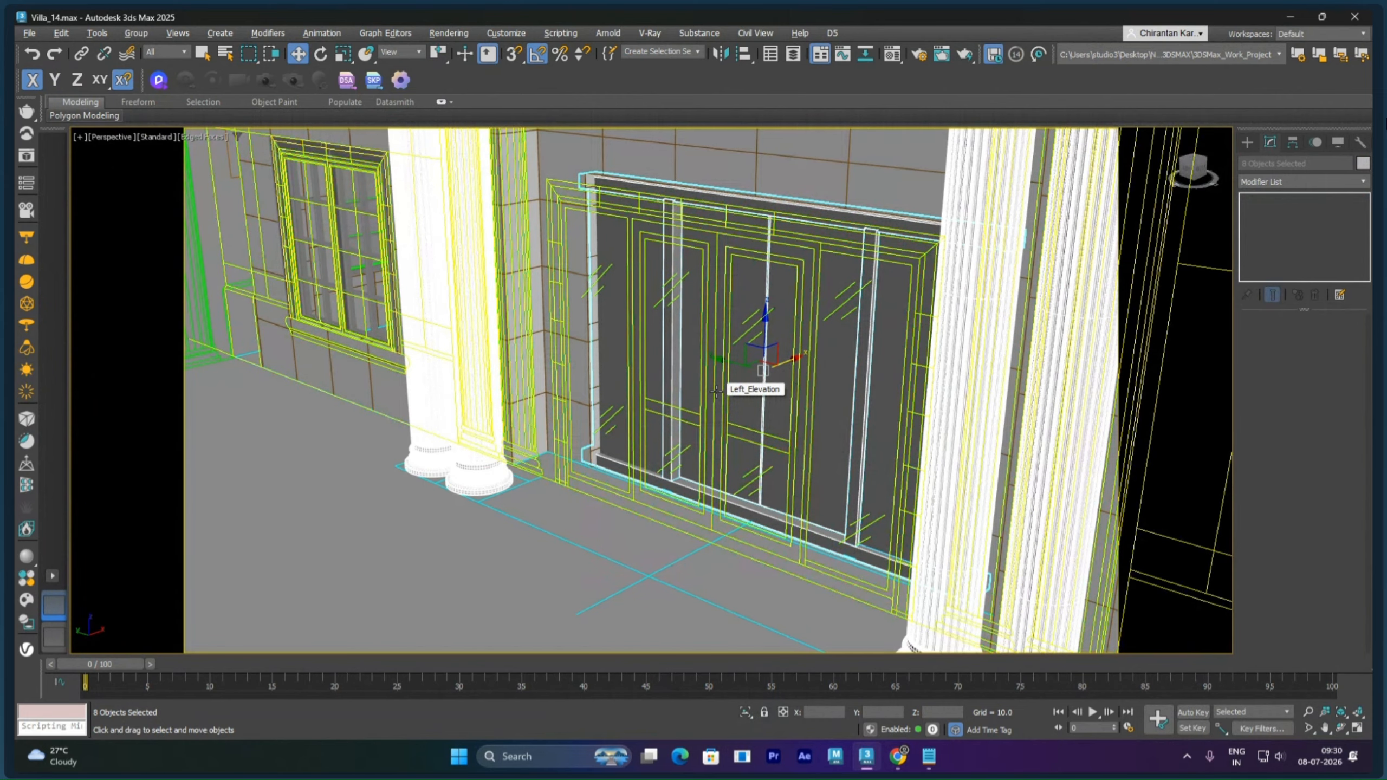
Step: Hide the plan and elevation linework so only the solid villa geometry shows around the entrance
scroll(717, 391, down, 4)
alt+middle_drag(717, 391, 819, 484)
click(917, 542)
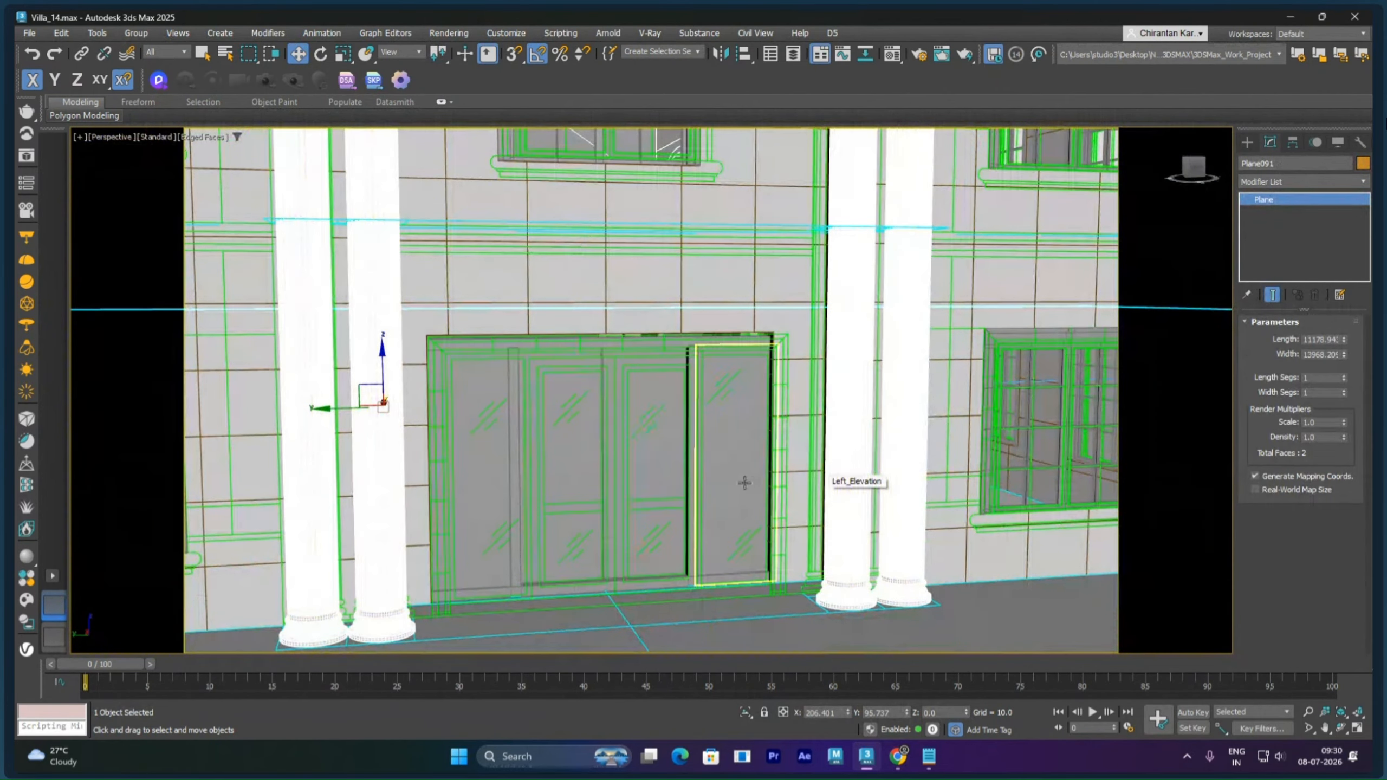
click(712, 502)
alt+middle_drag(712, 502, 777, 580)
click(758, 637)
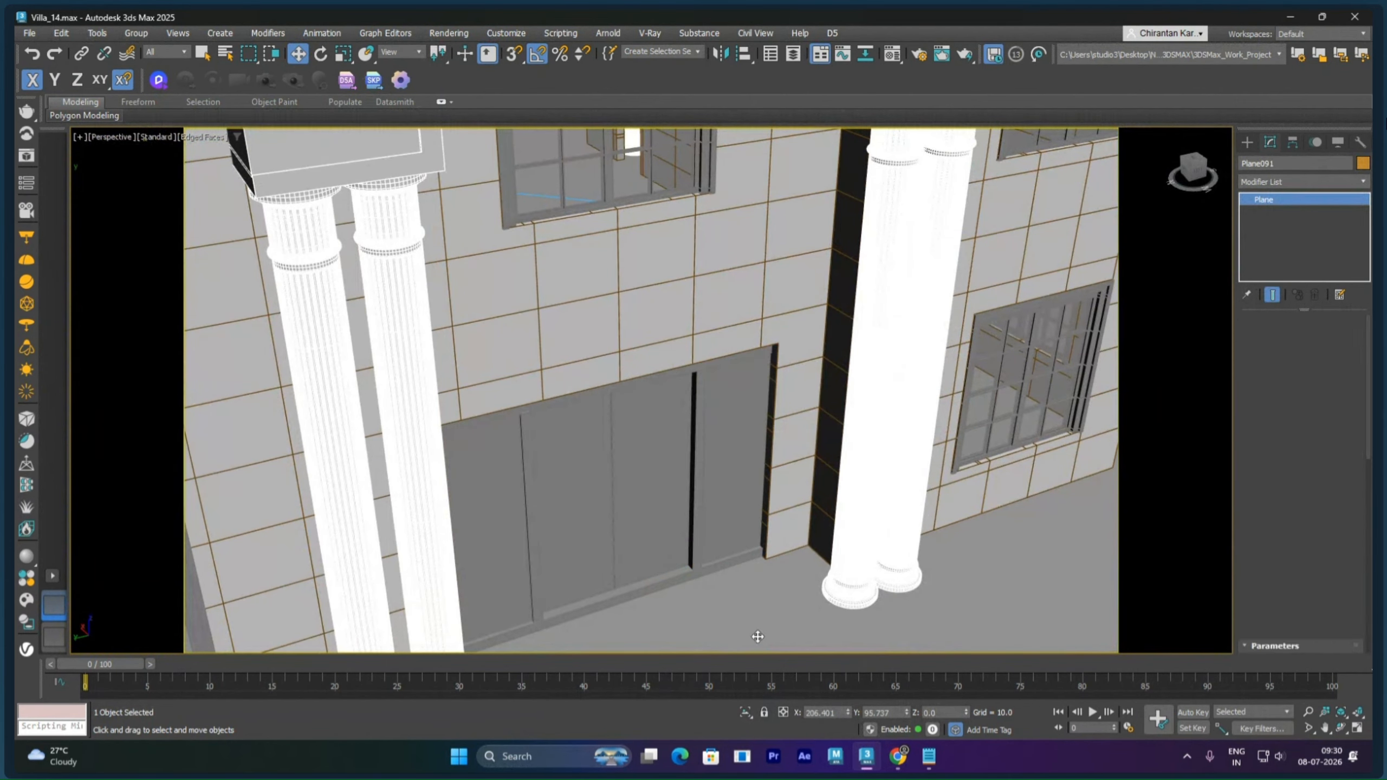
Step: Make the two outer door panels see-through
click(731, 508)
ctrl+click(522, 530)
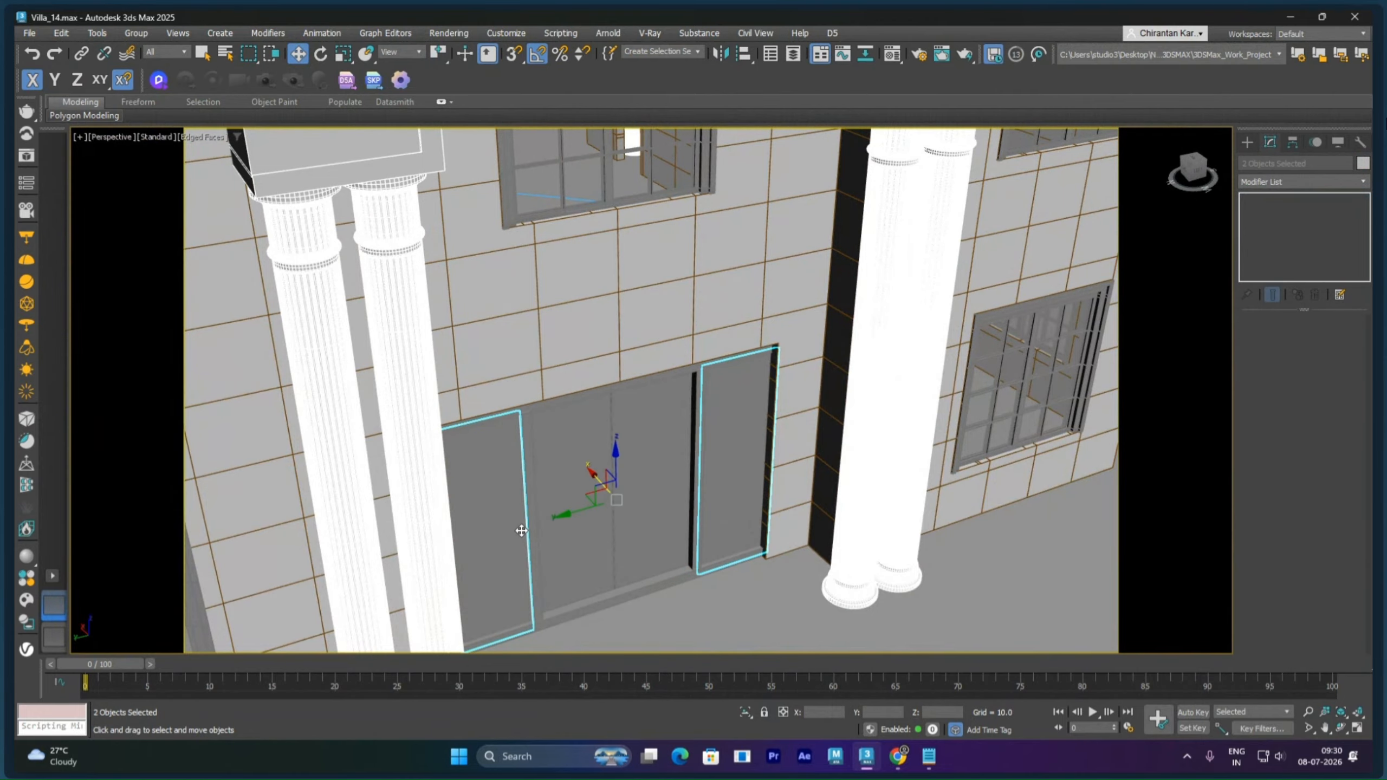
key(alt+x)
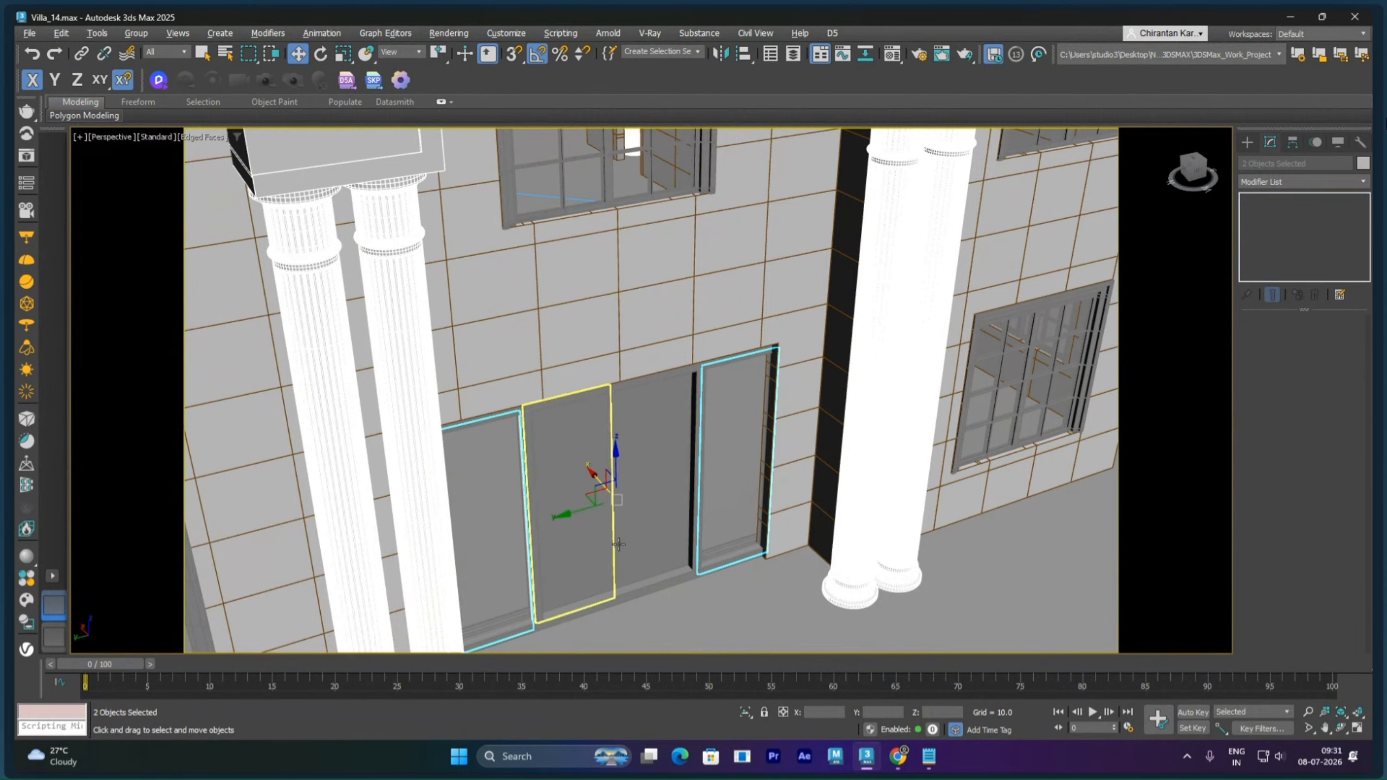
Step: Raise two top polygons of the entrance door's upper rail to close the gap beneath the wall opening
alt+middle_drag(704, 580, 601, 415)
scroll(474, 372, up, 5)
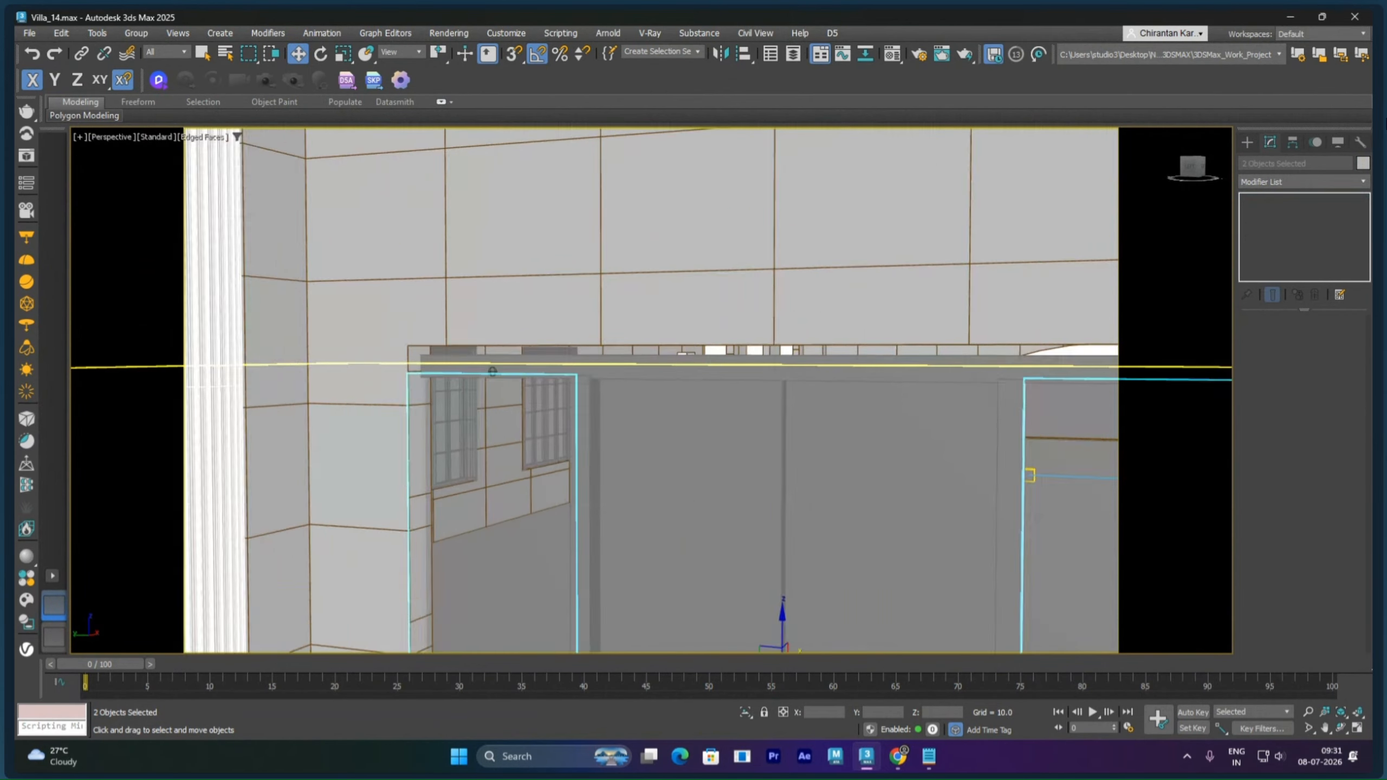
click(703, 347)
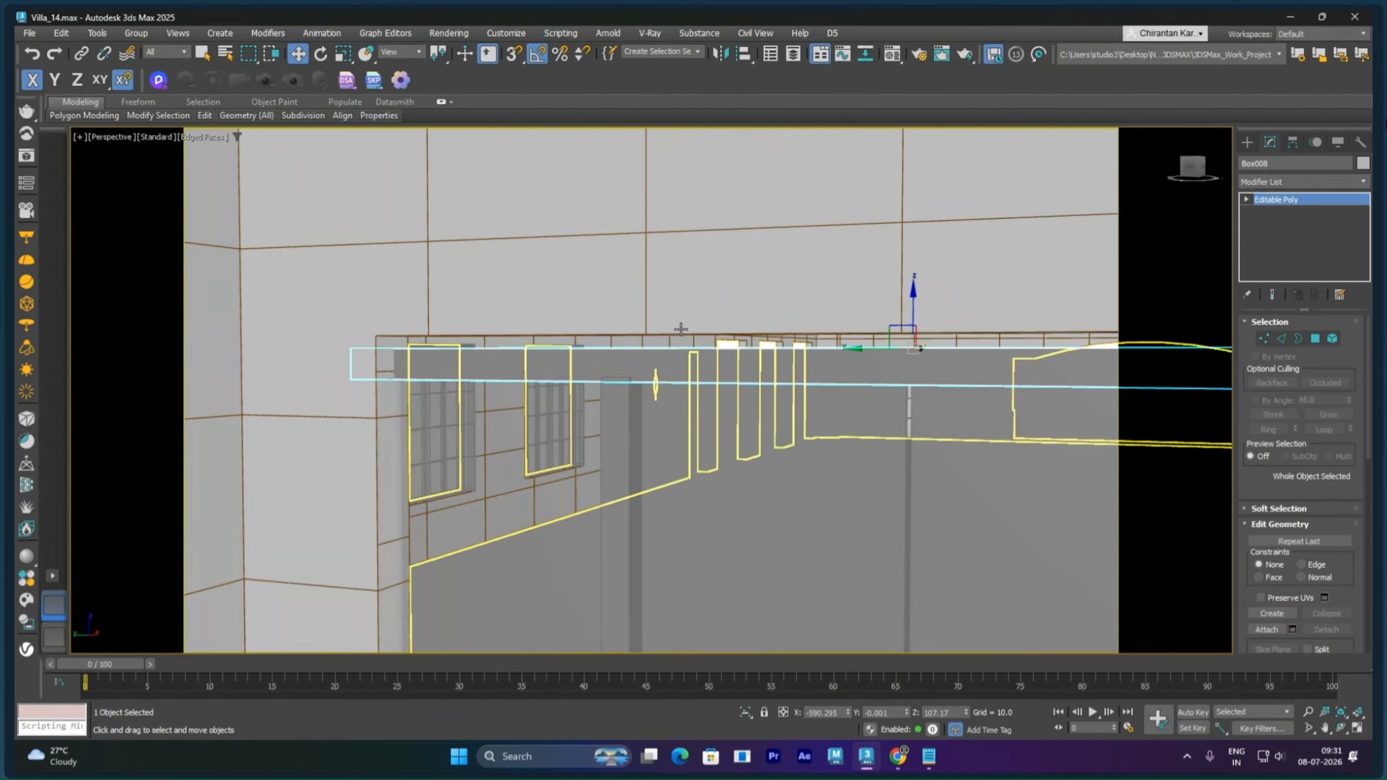
click(1316, 338)
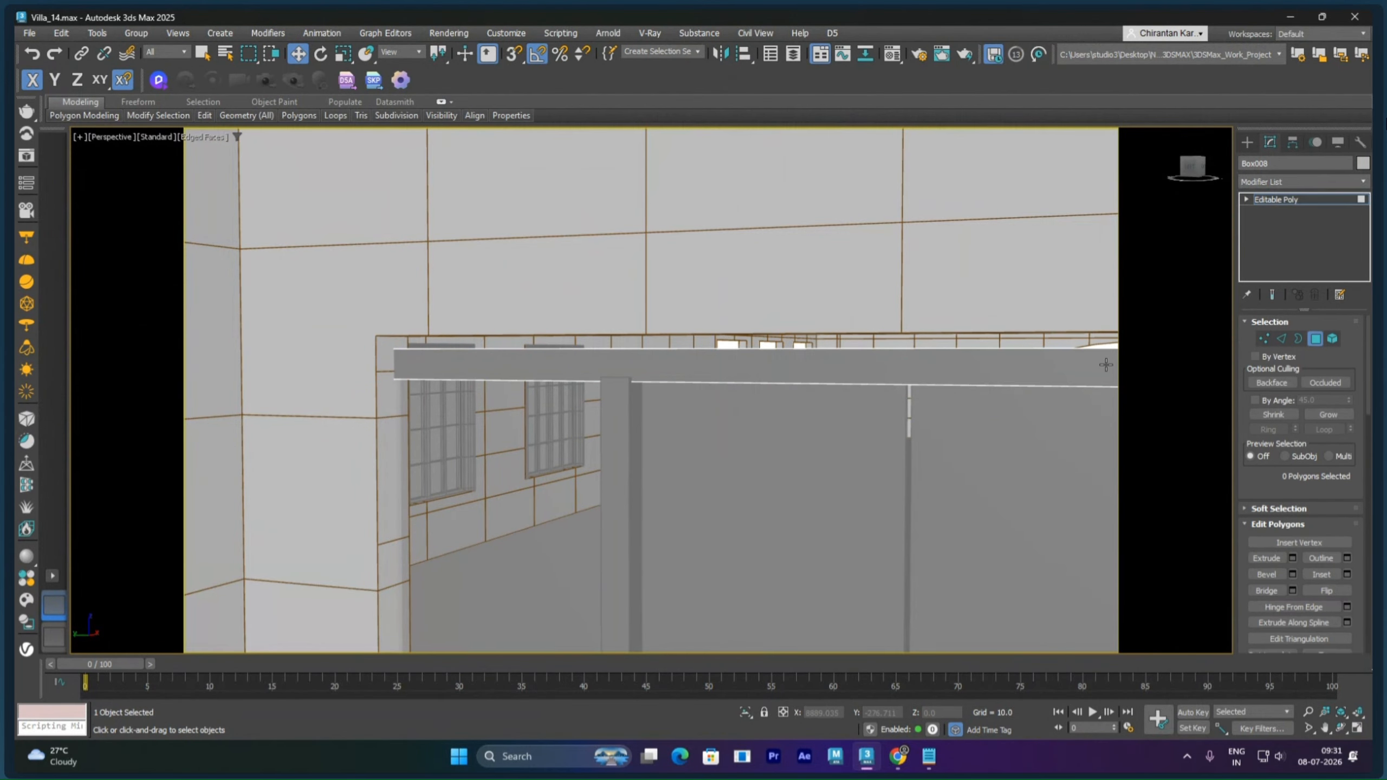
alt+middle_drag(789, 343, 704, 362)
click(762, 339)
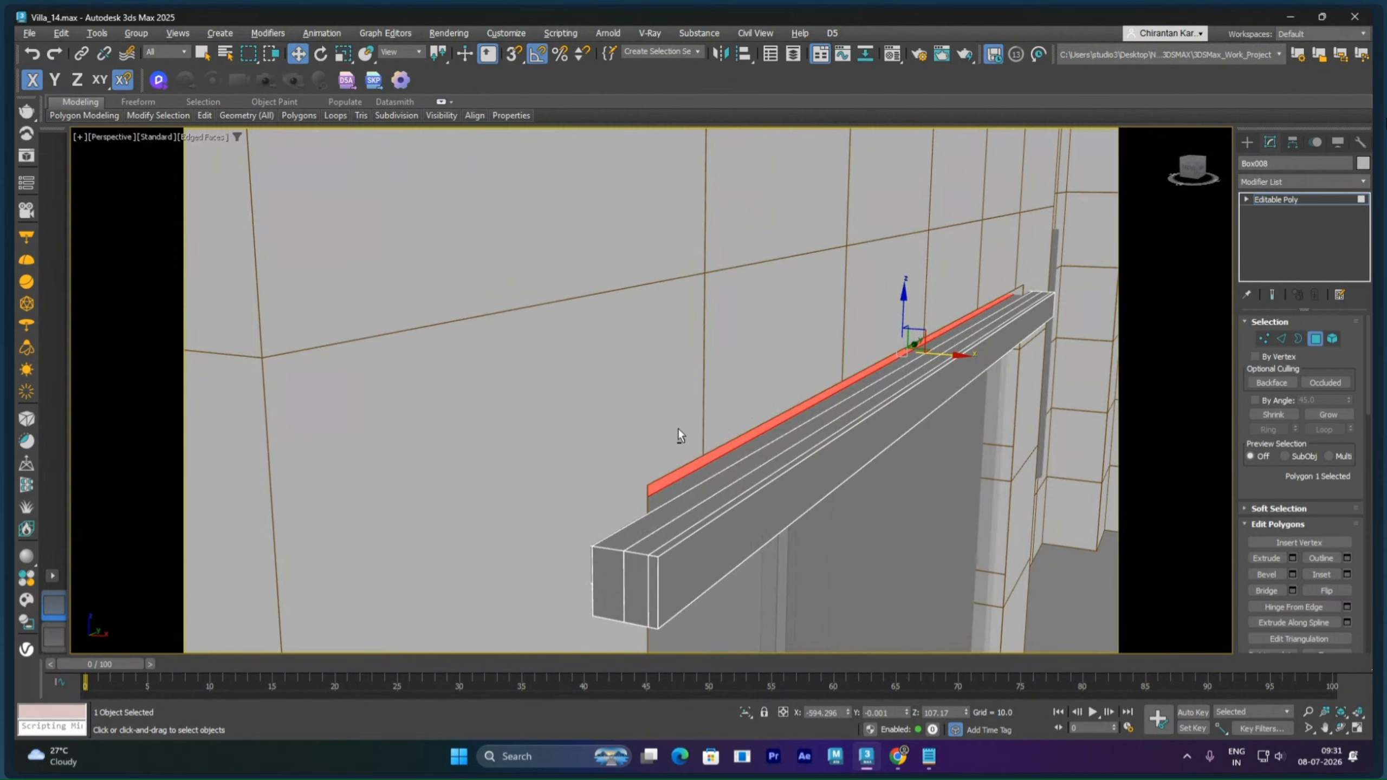
ctrl+click(724, 483)
alt+middle_drag(723, 483, 803, 465)
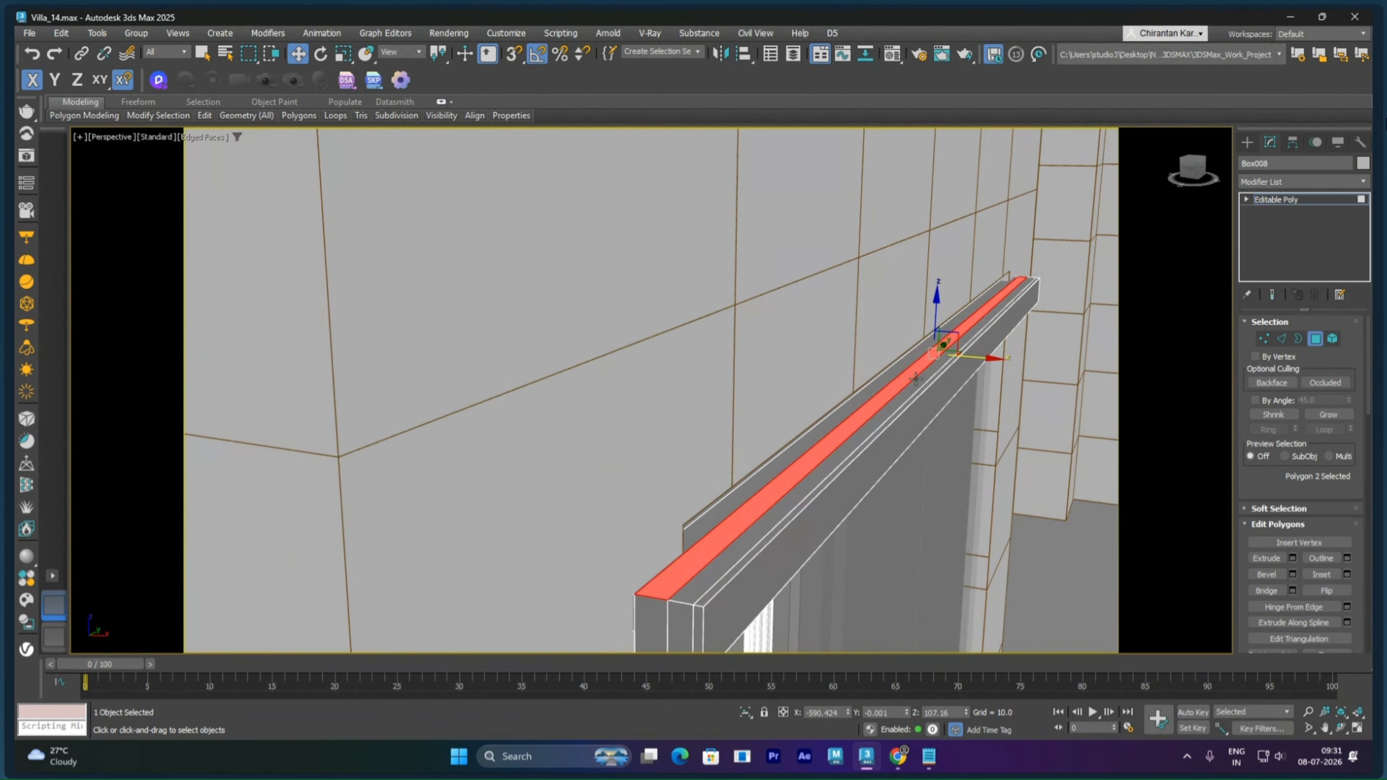
drag(935, 333, 939, 304)
scroll(865, 437, down, 2)
alt+middle_drag(851, 443, 899, 462)
click(1271, 201)
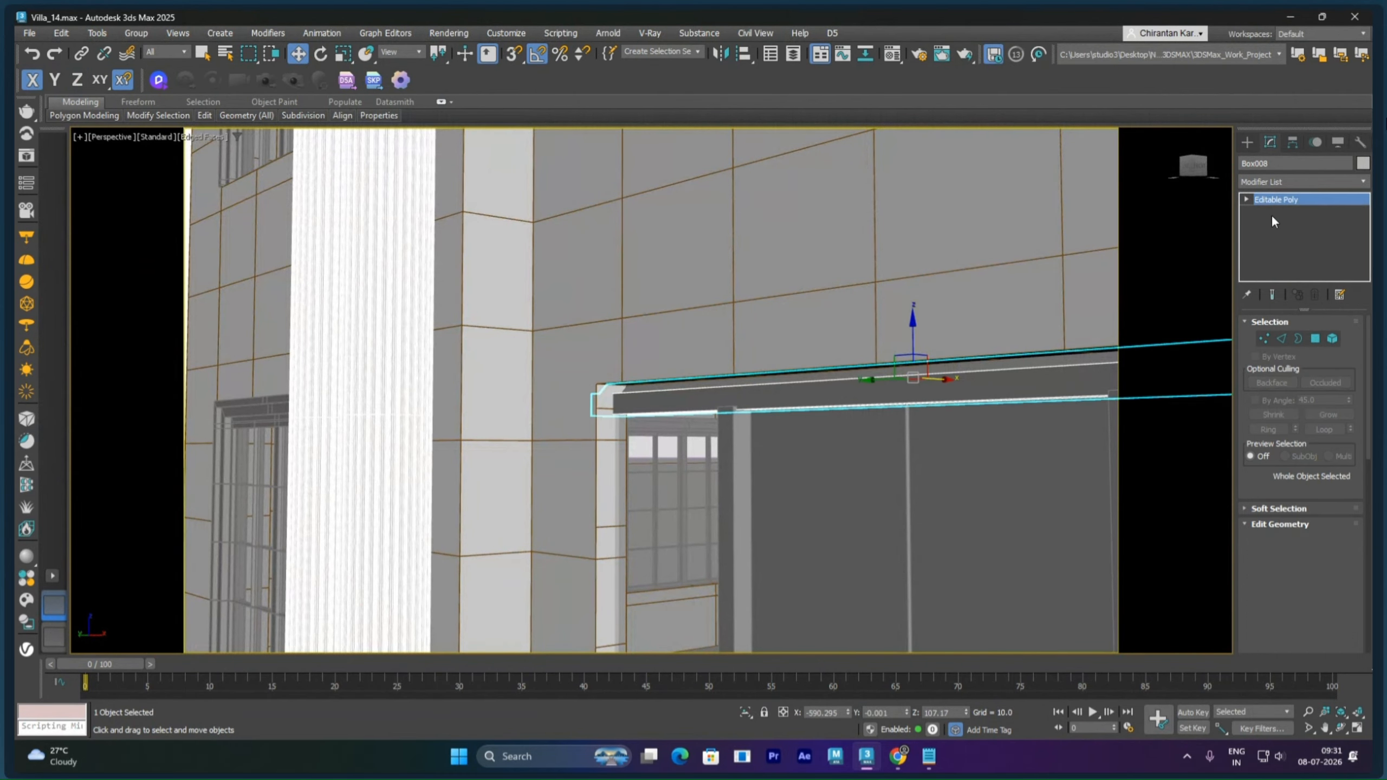
Step: Test the sliding action of the inner door panel by moving it along Y over the side panel and back
click(833, 486)
alt+middle_drag(860, 501, 886, 473)
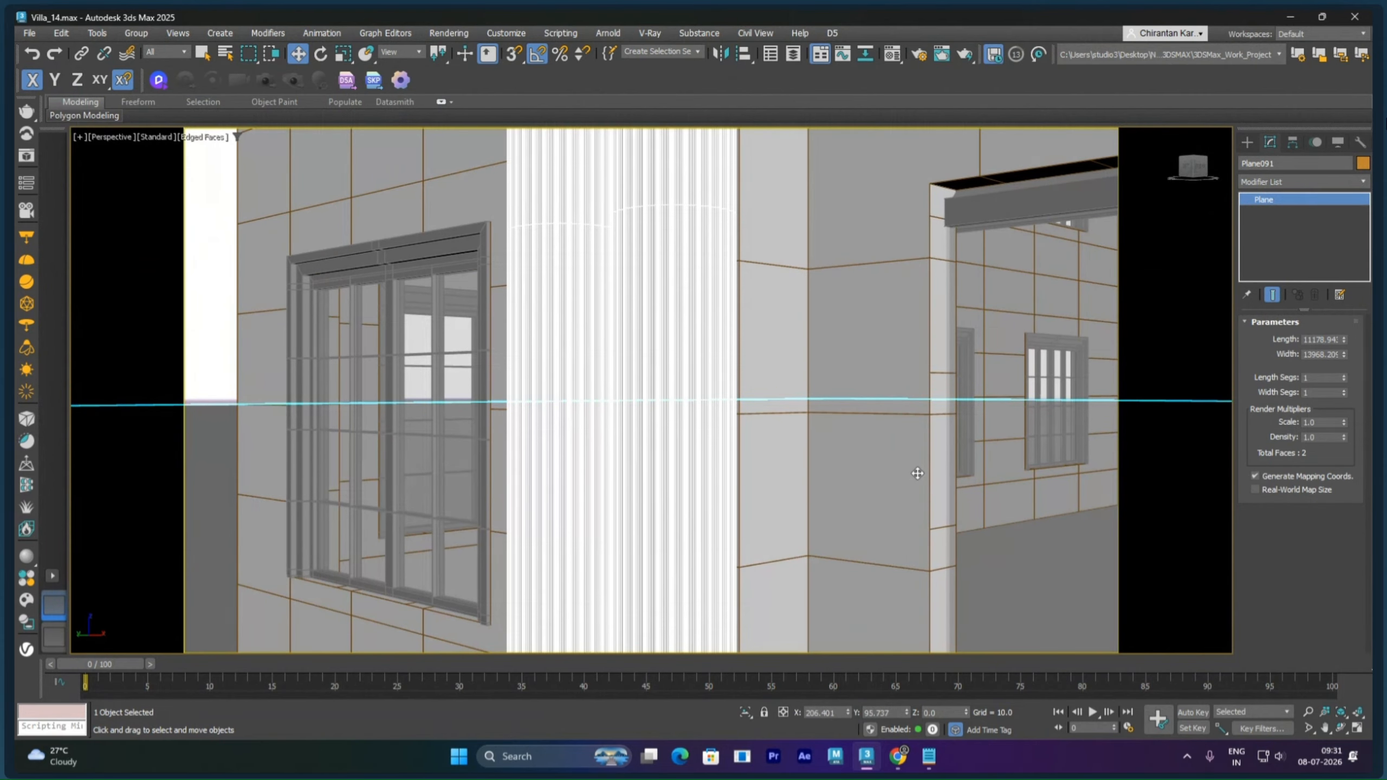
key(z)
scroll(651, 356, up, 6)
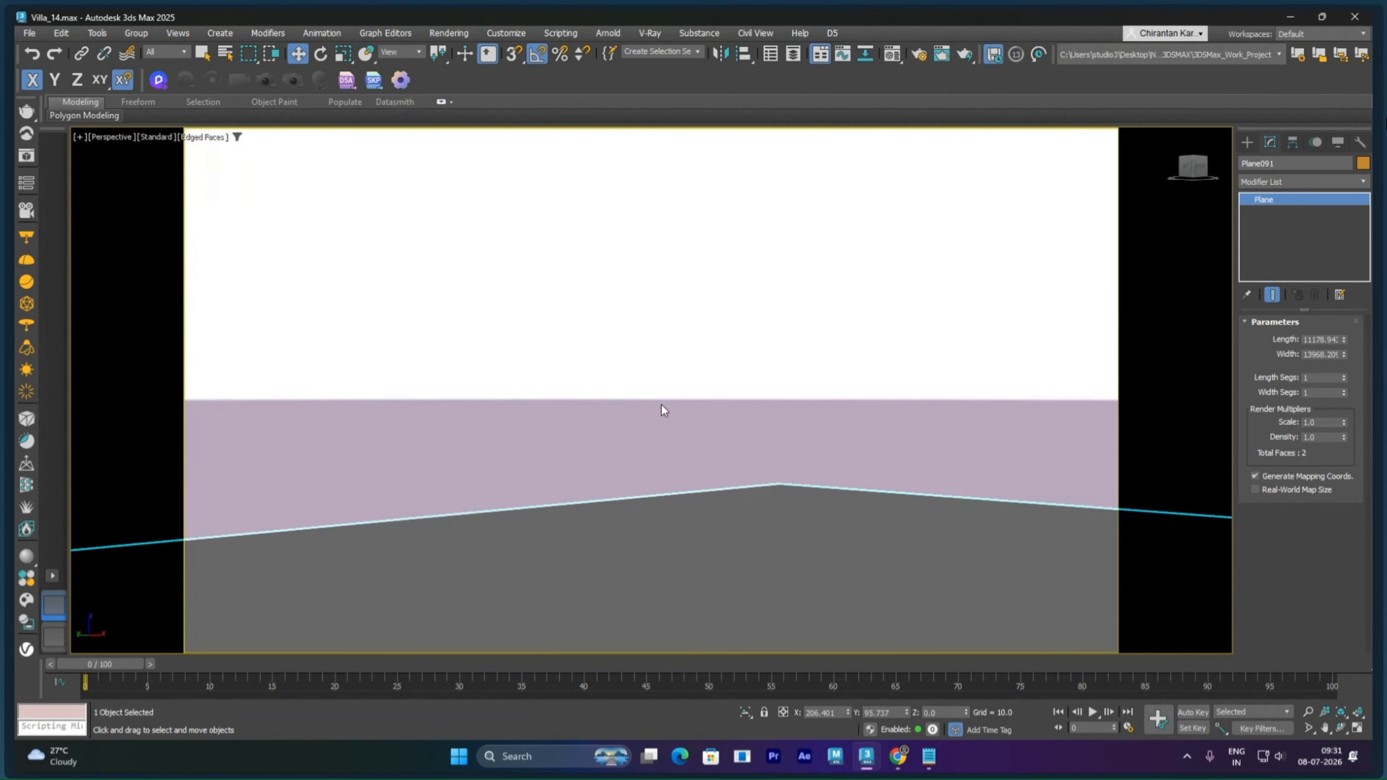
scroll(663, 405, down, 2)
scroll(608, 570, up, 6)
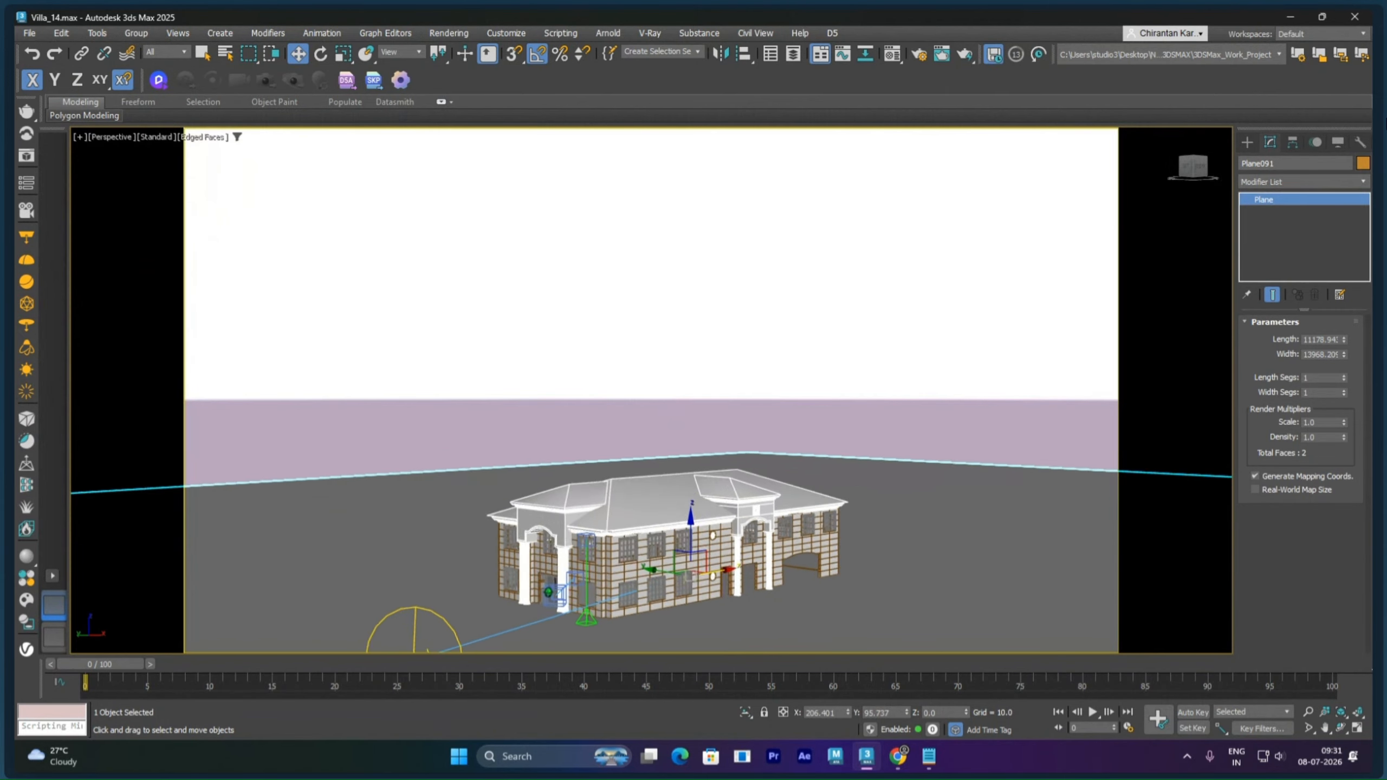
scroll(562, 538, up, 2)
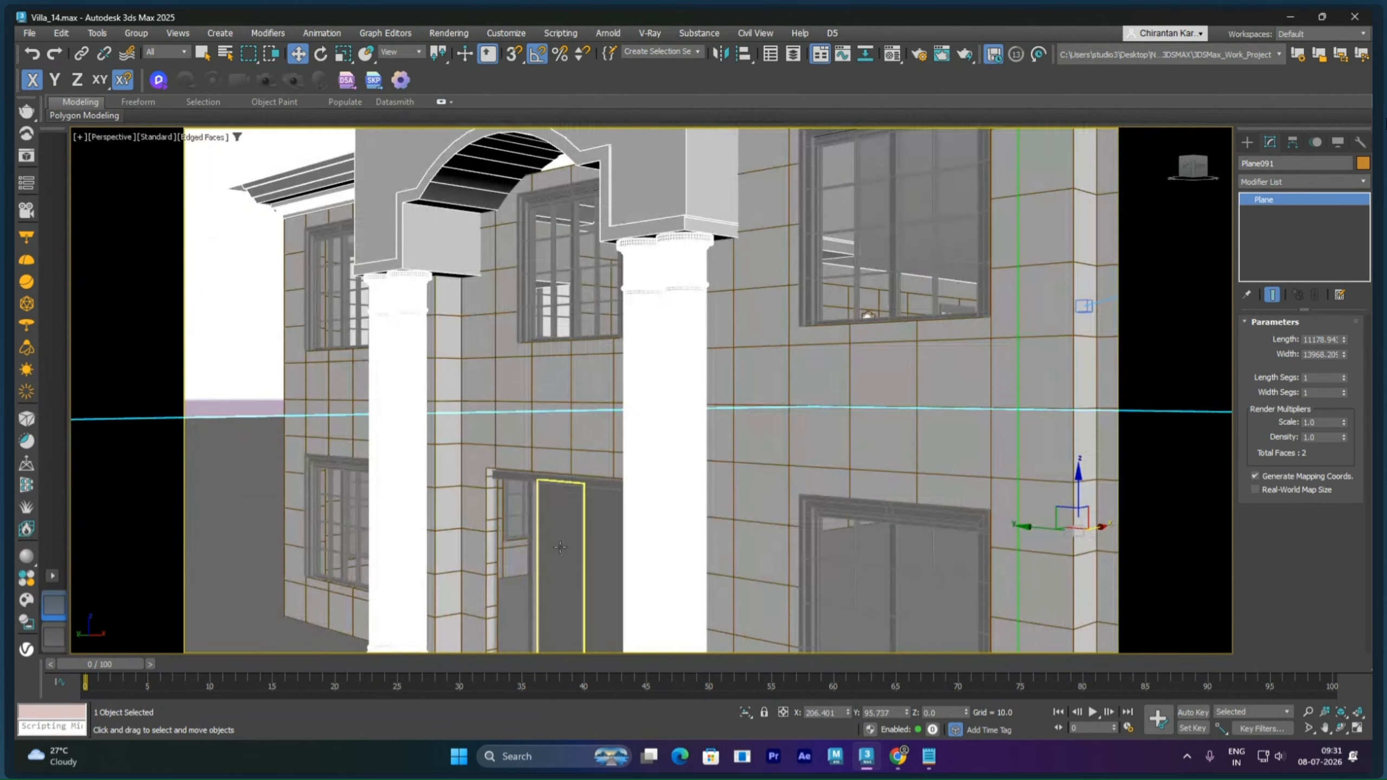
click(560, 546)
alt+middle_drag(563, 558, 659, 499)
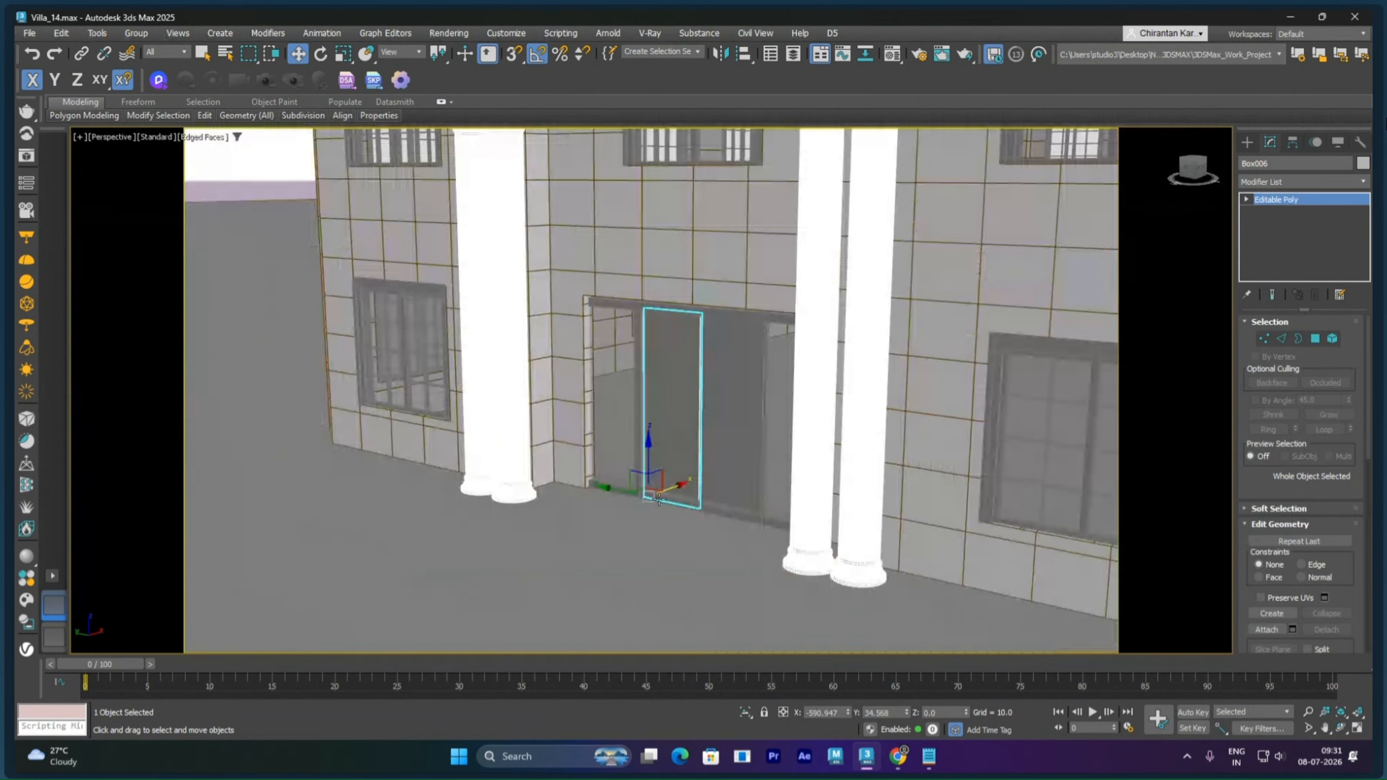
scroll(659, 498, up, 5)
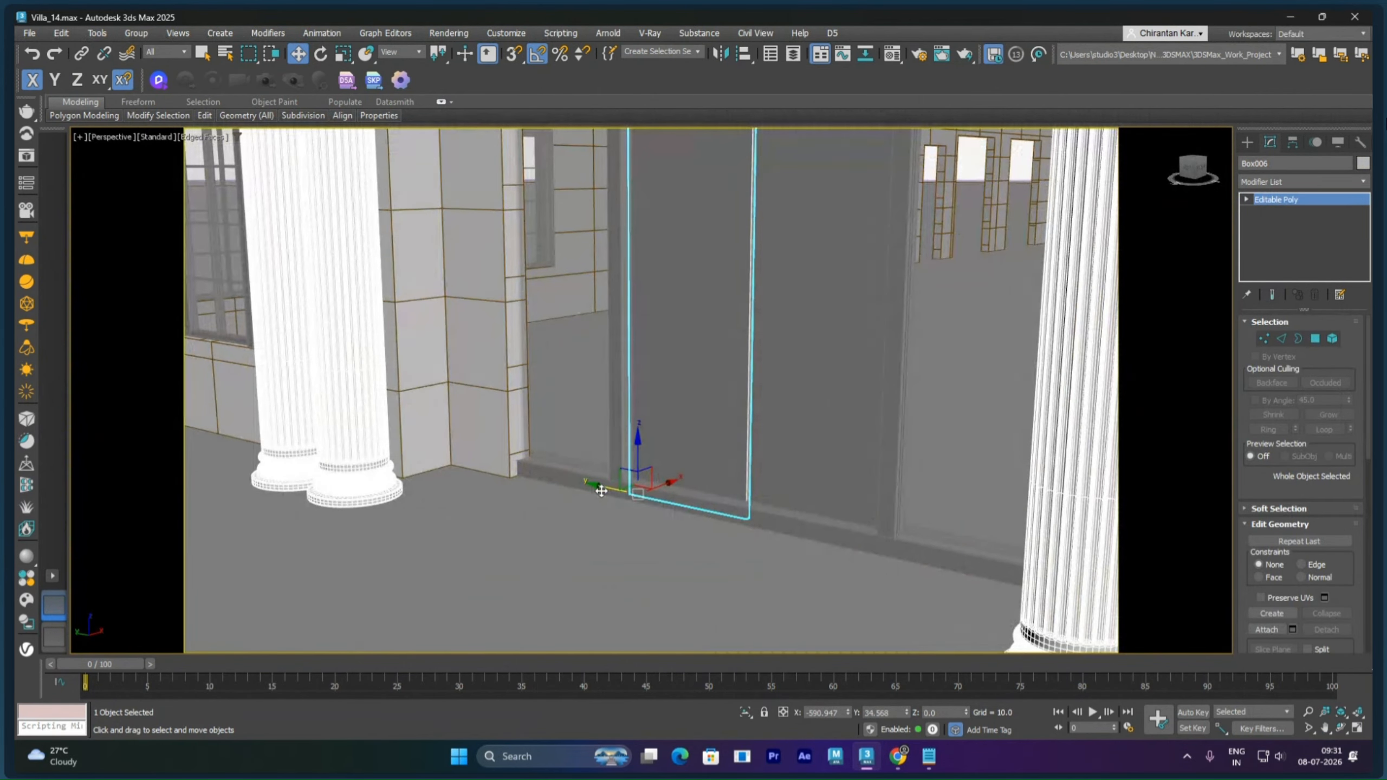
drag(601, 491, 517, 462)
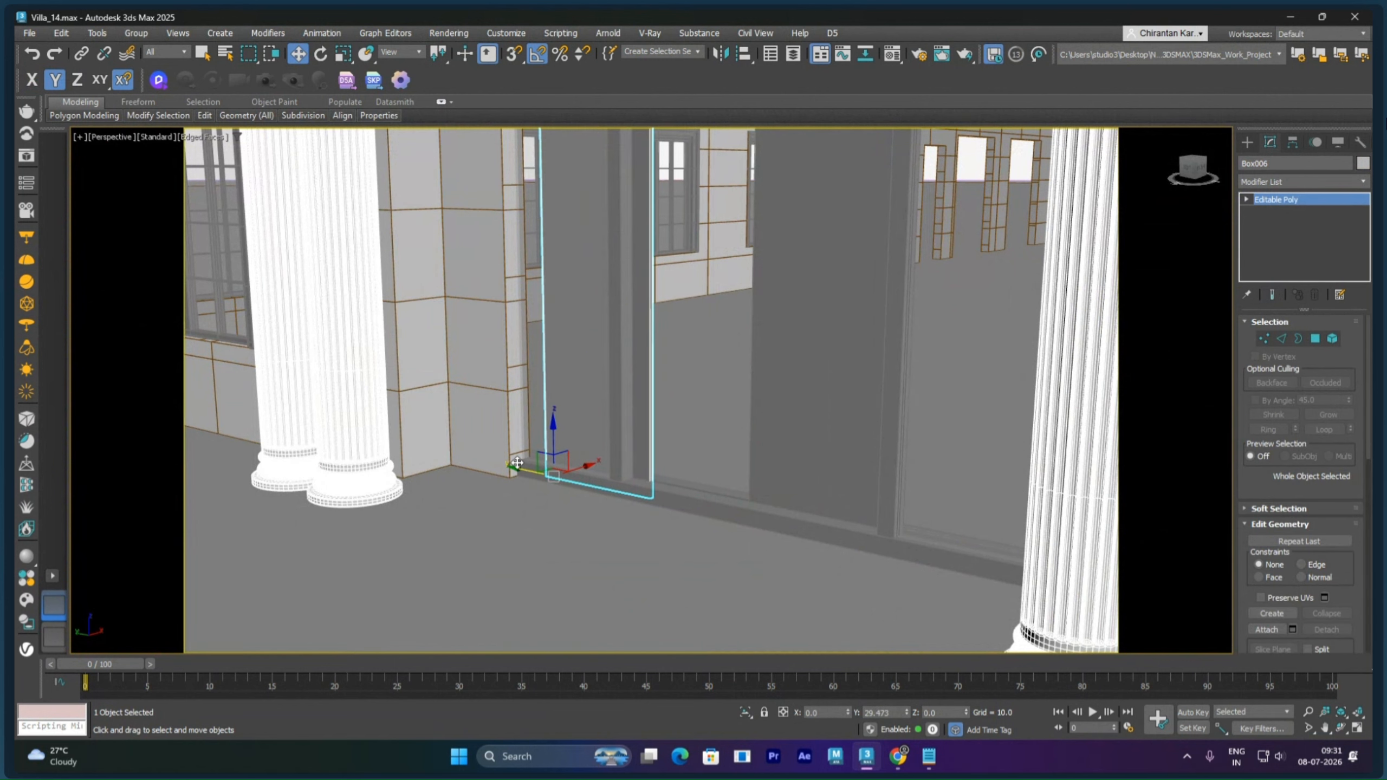
drag(517, 463, 601, 477)
Step: Render the villa through VRayCam001 to check the entrance door, and close the render windows
scroll(666, 386, down, 8)
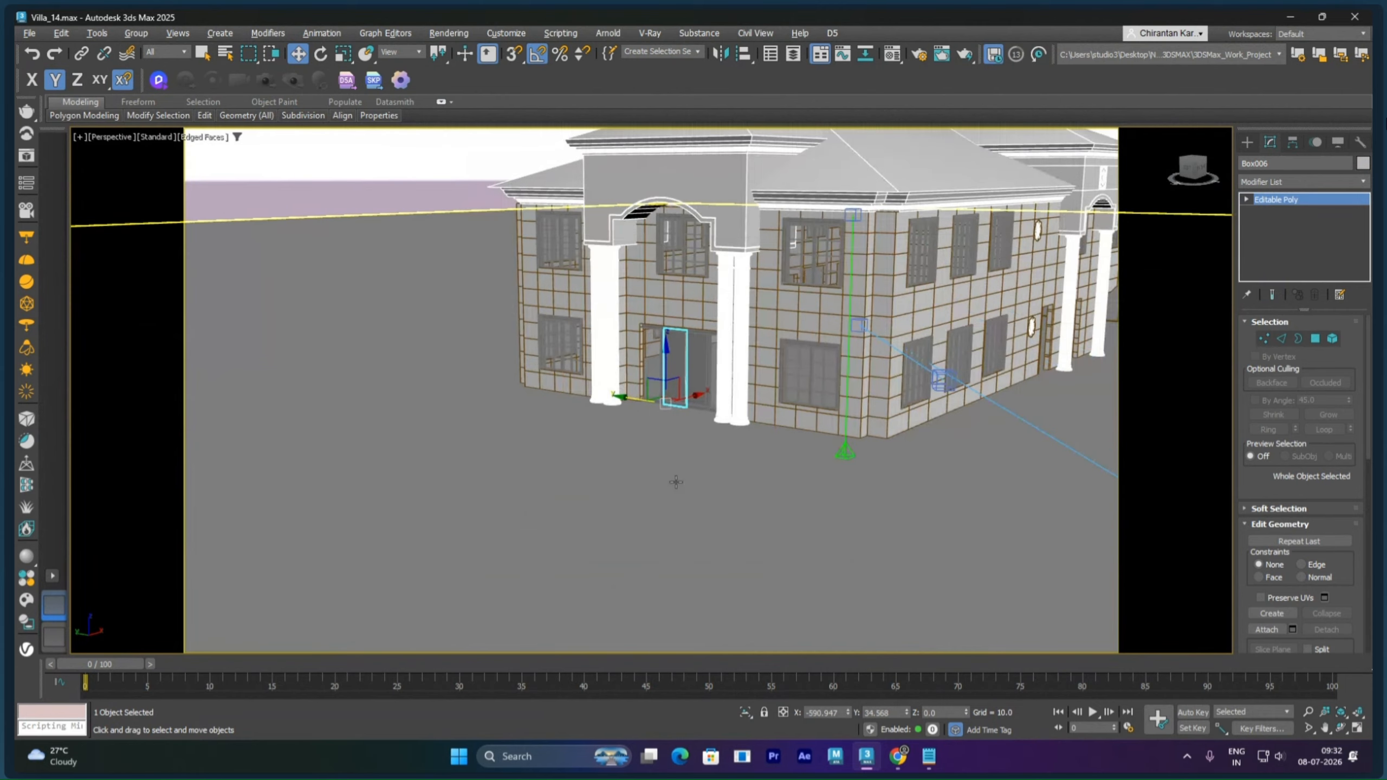
middle_drag(718, 409, 602, 523)
alt+middle_drag(602, 523, 560, 506)
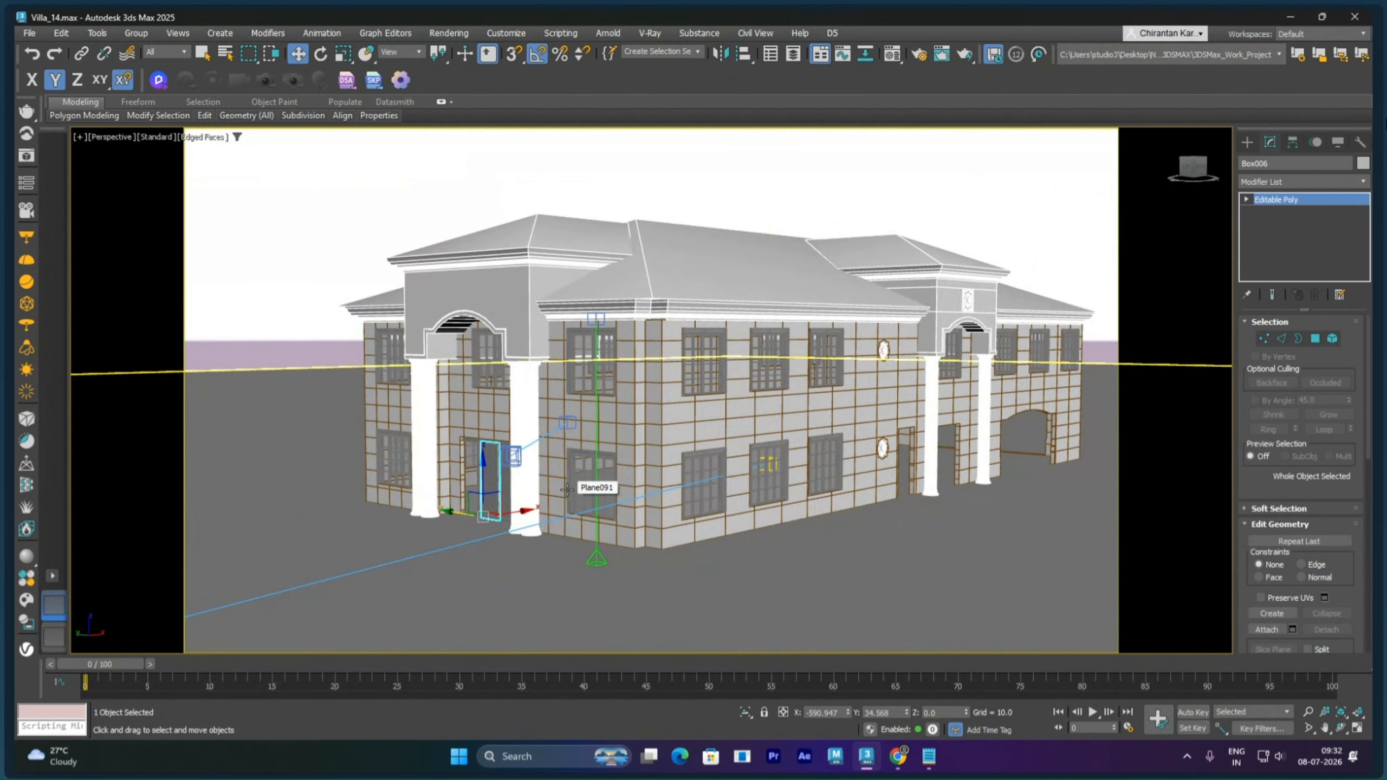
key(c)
click(790, 172)
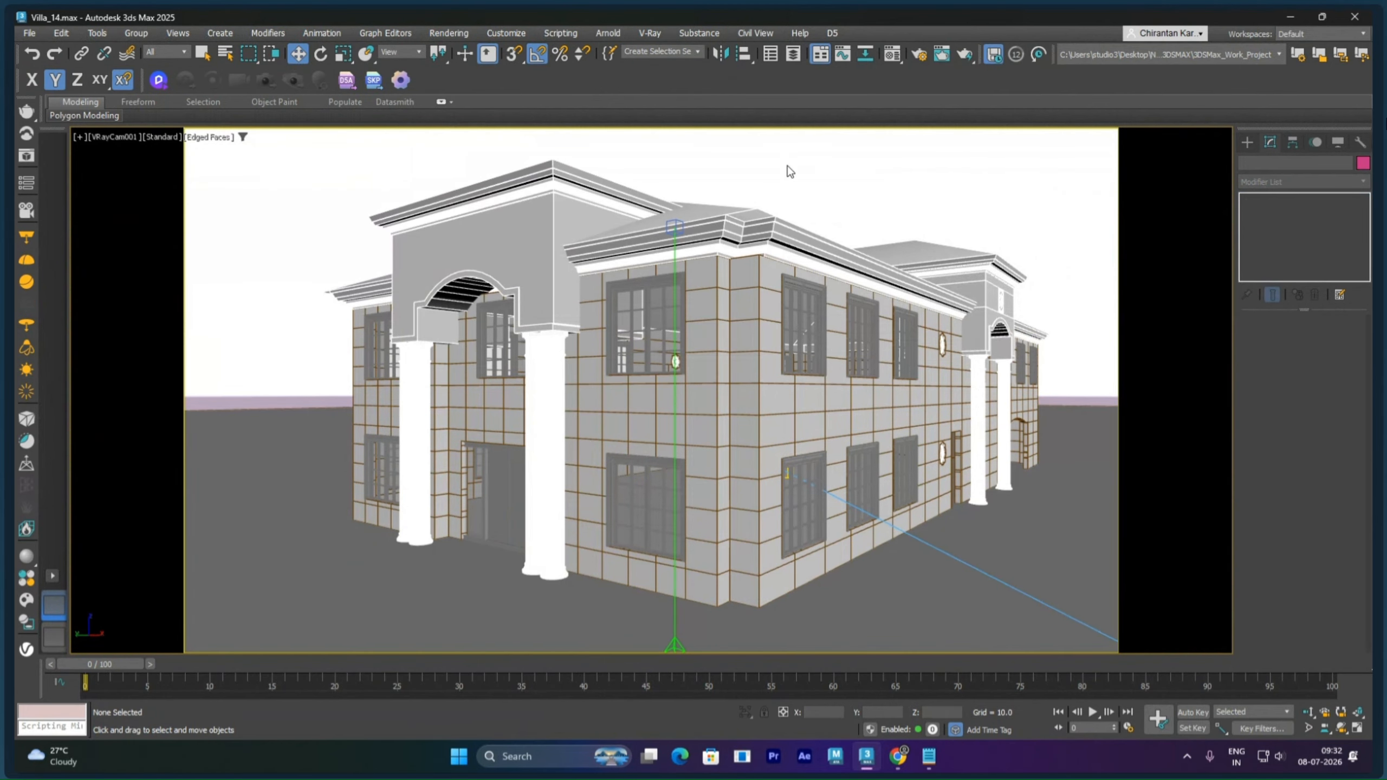
key(shift+q)
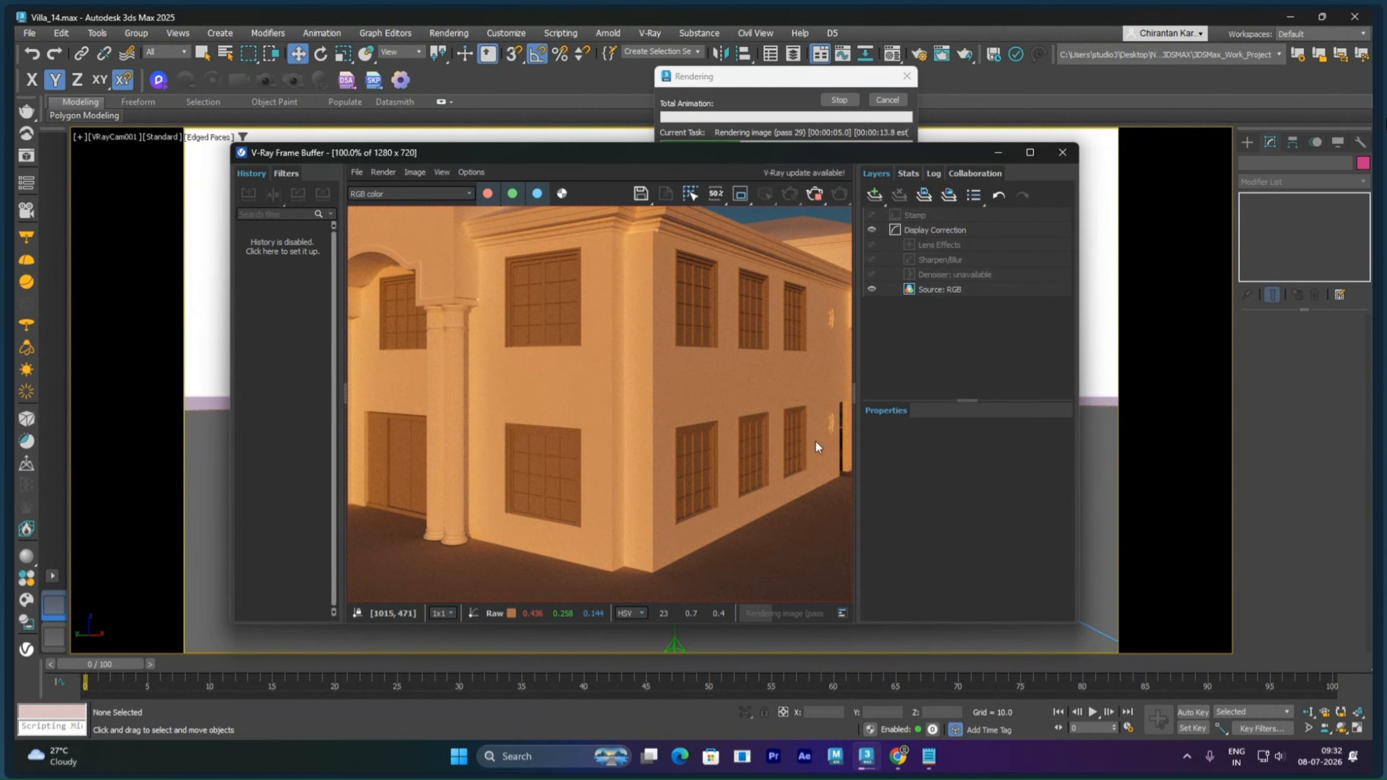
click(901, 77)
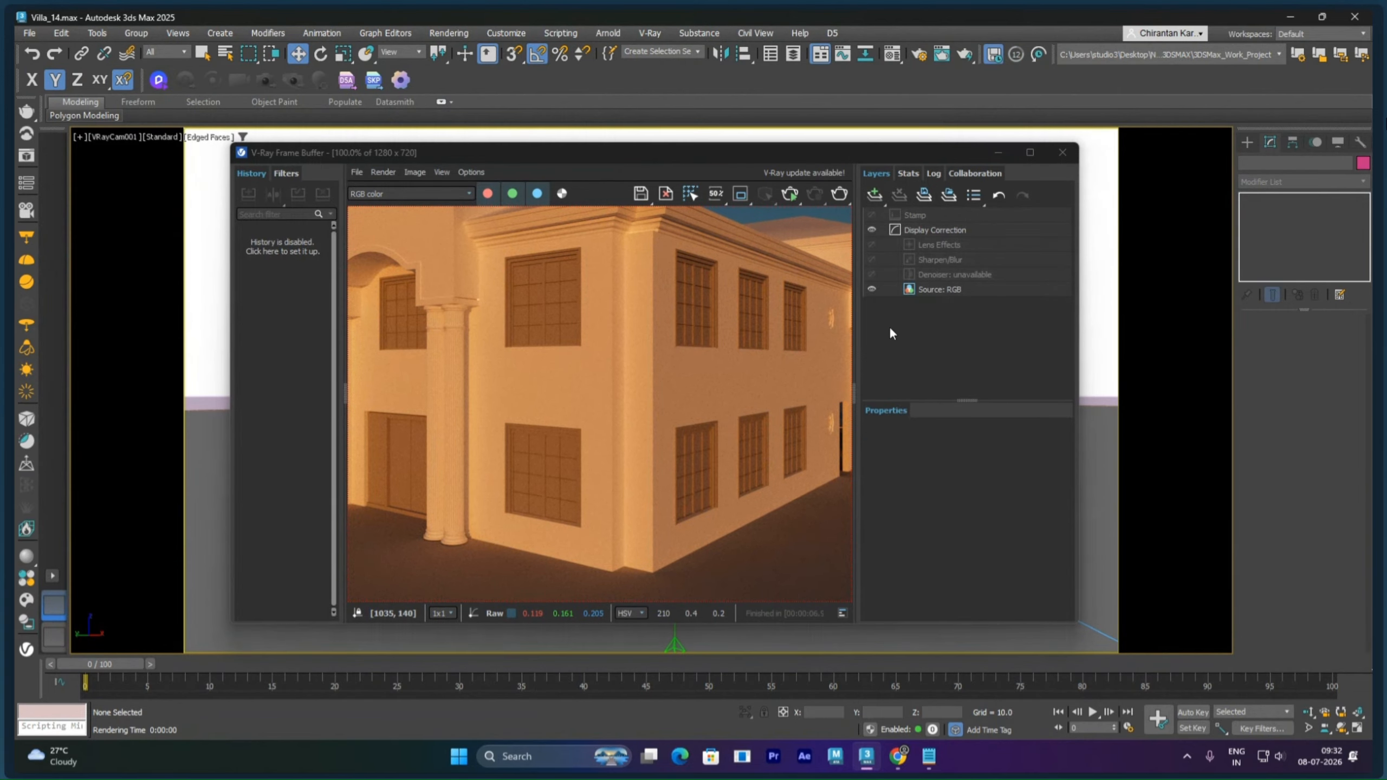
click(1063, 152)
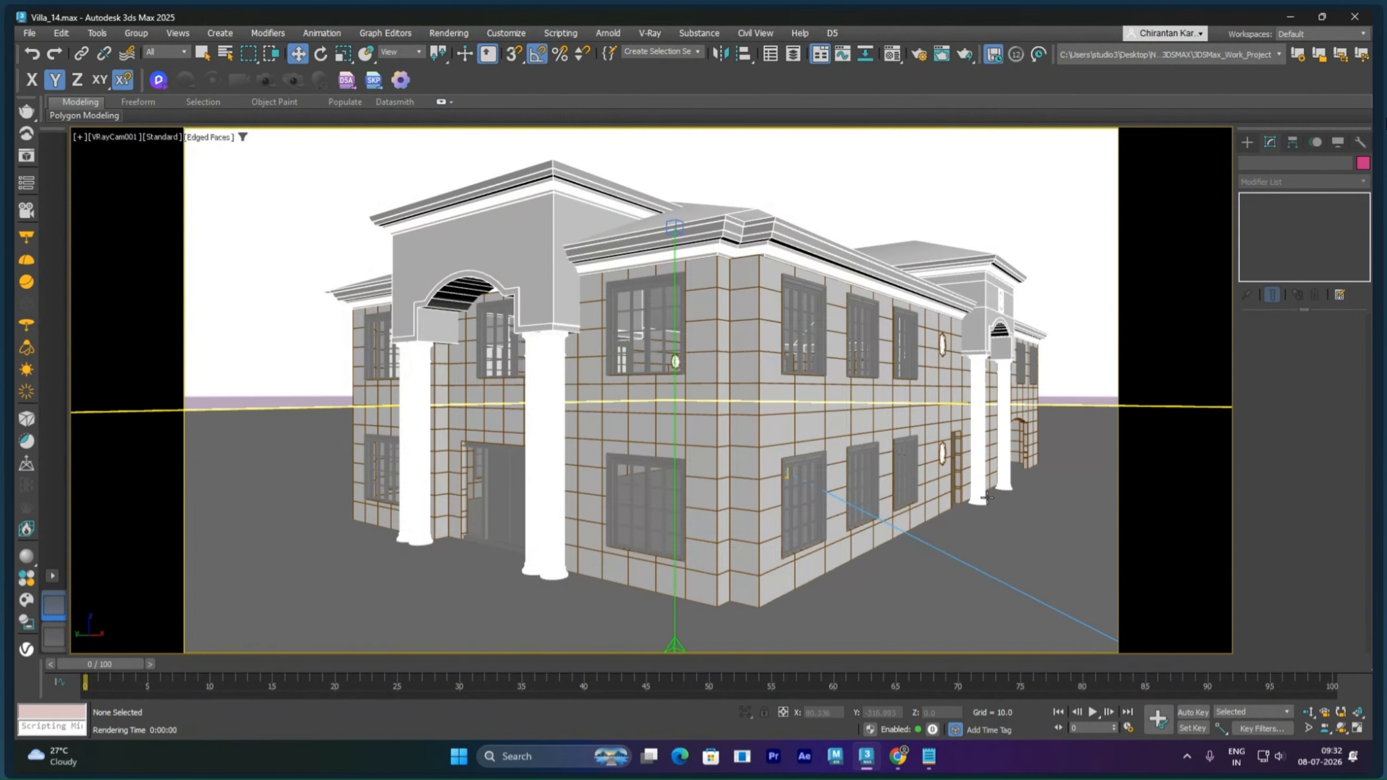
Step: Return to a perspective view of the front facade's doorways and bring back the plan and elevation linework
click(983, 469)
key(p)
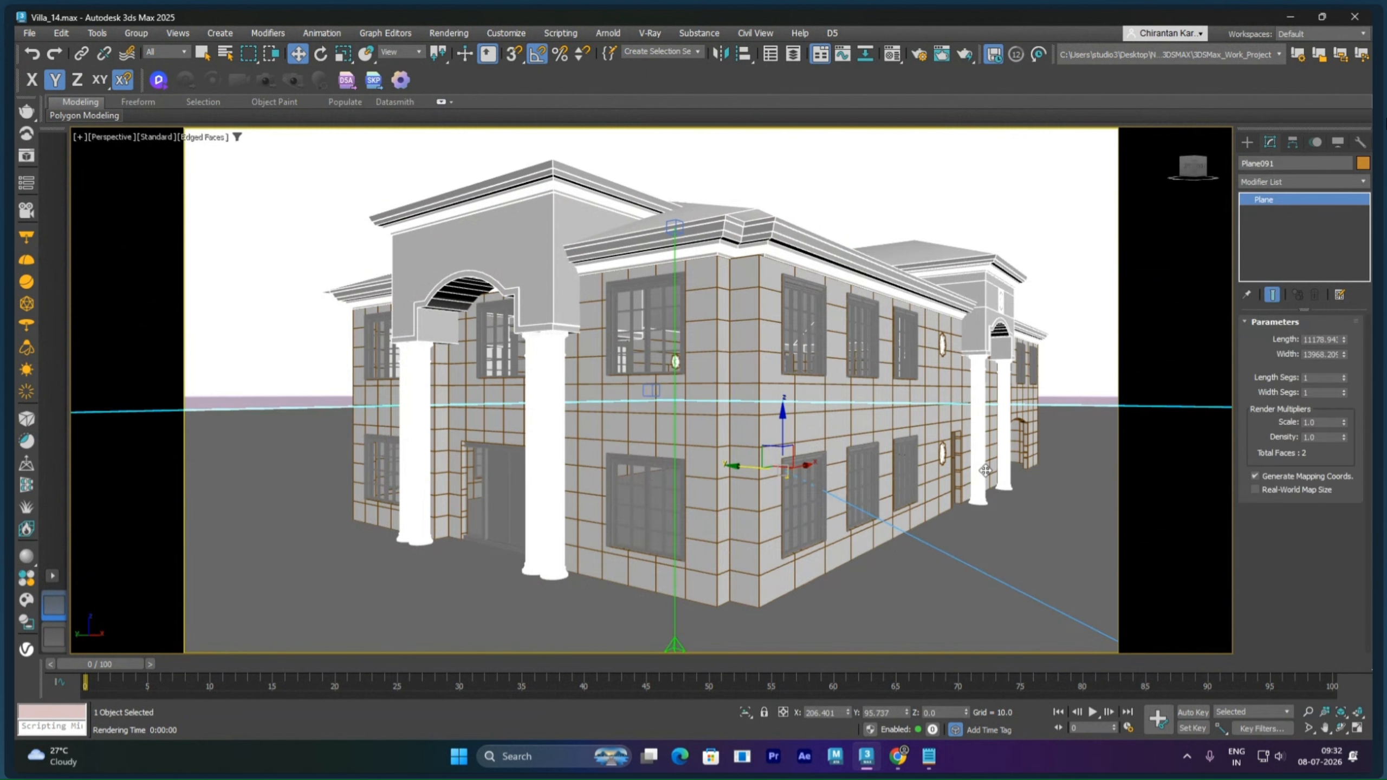
key(z)
alt+middle_drag(750, 428, 696, 465)
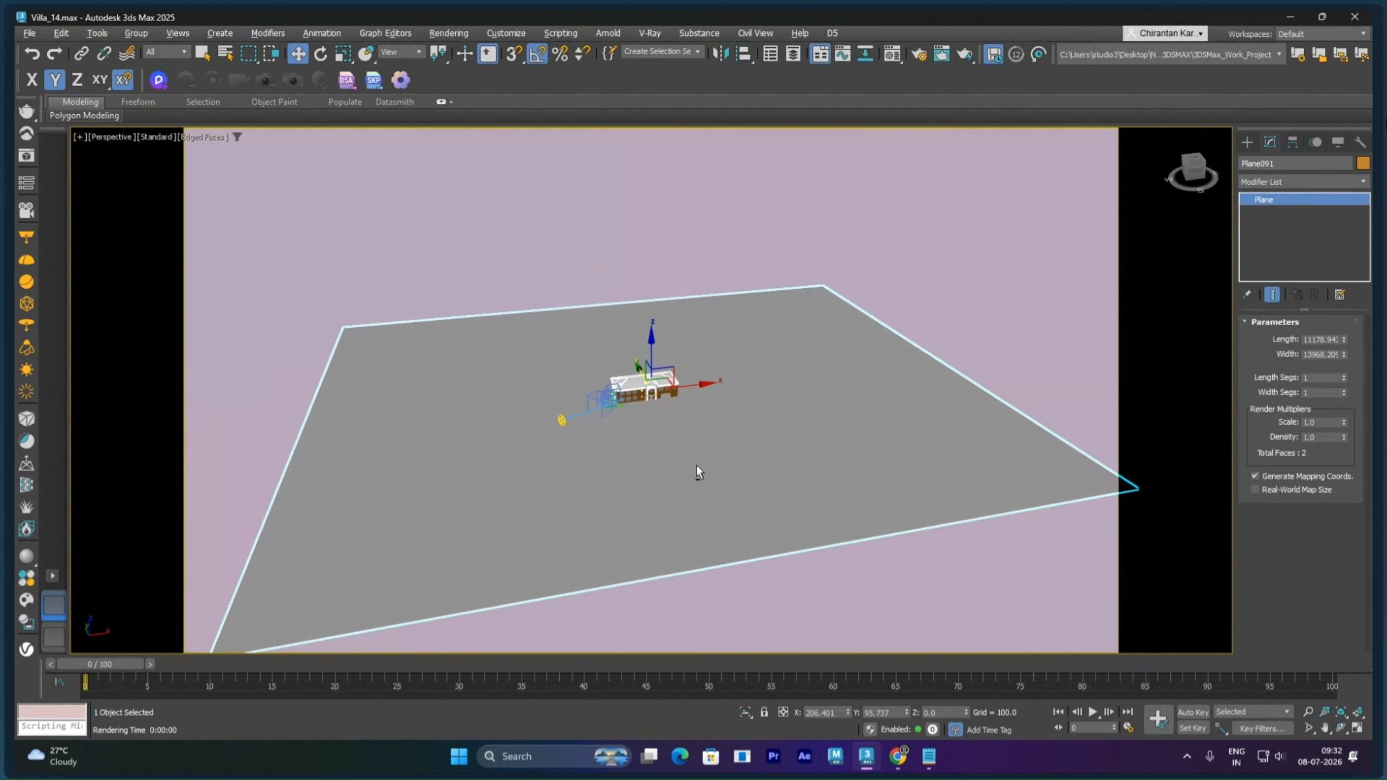
scroll(645, 404, up, 10)
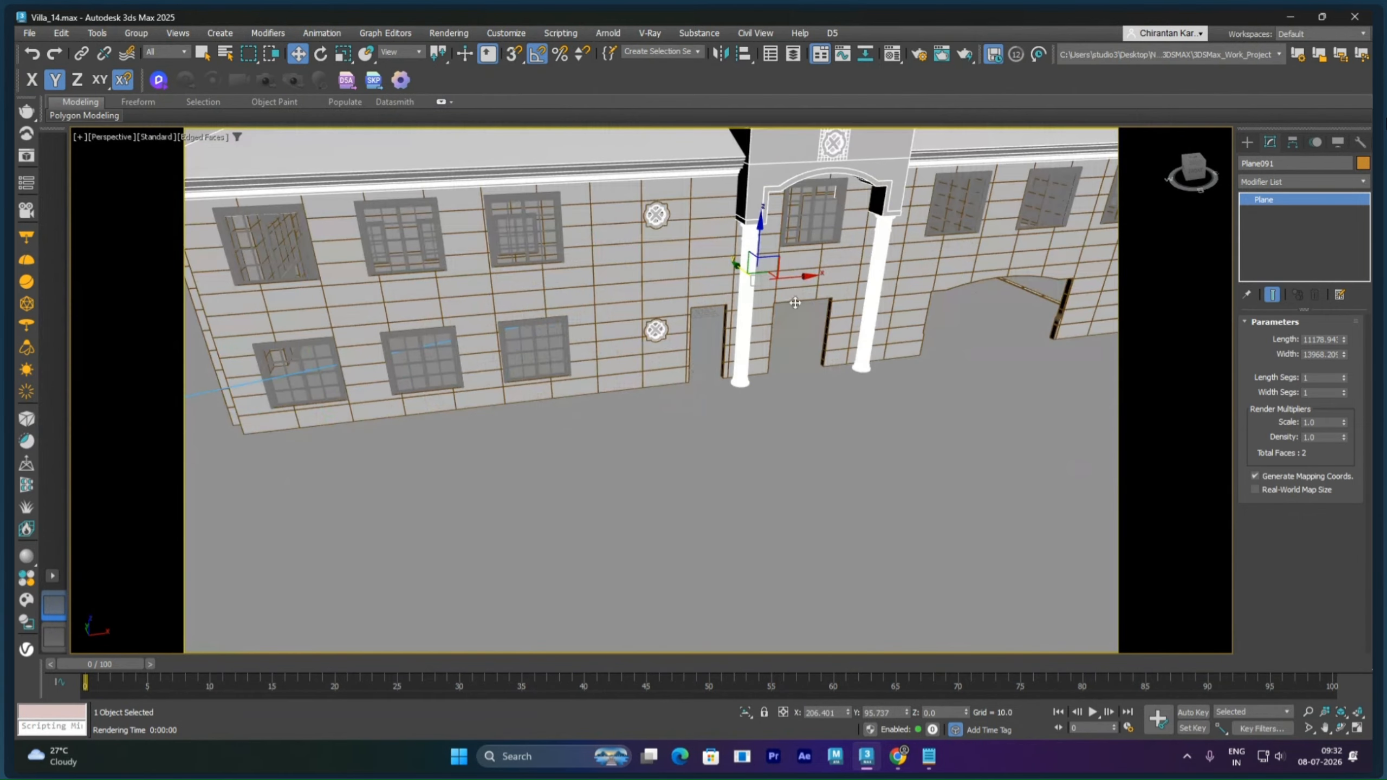
click(801, 290)
mouse_move(801, 335)
alt+middle_down()
mouse_move(783, 315)
mouse_move(799, 334)
alt+middle_up()
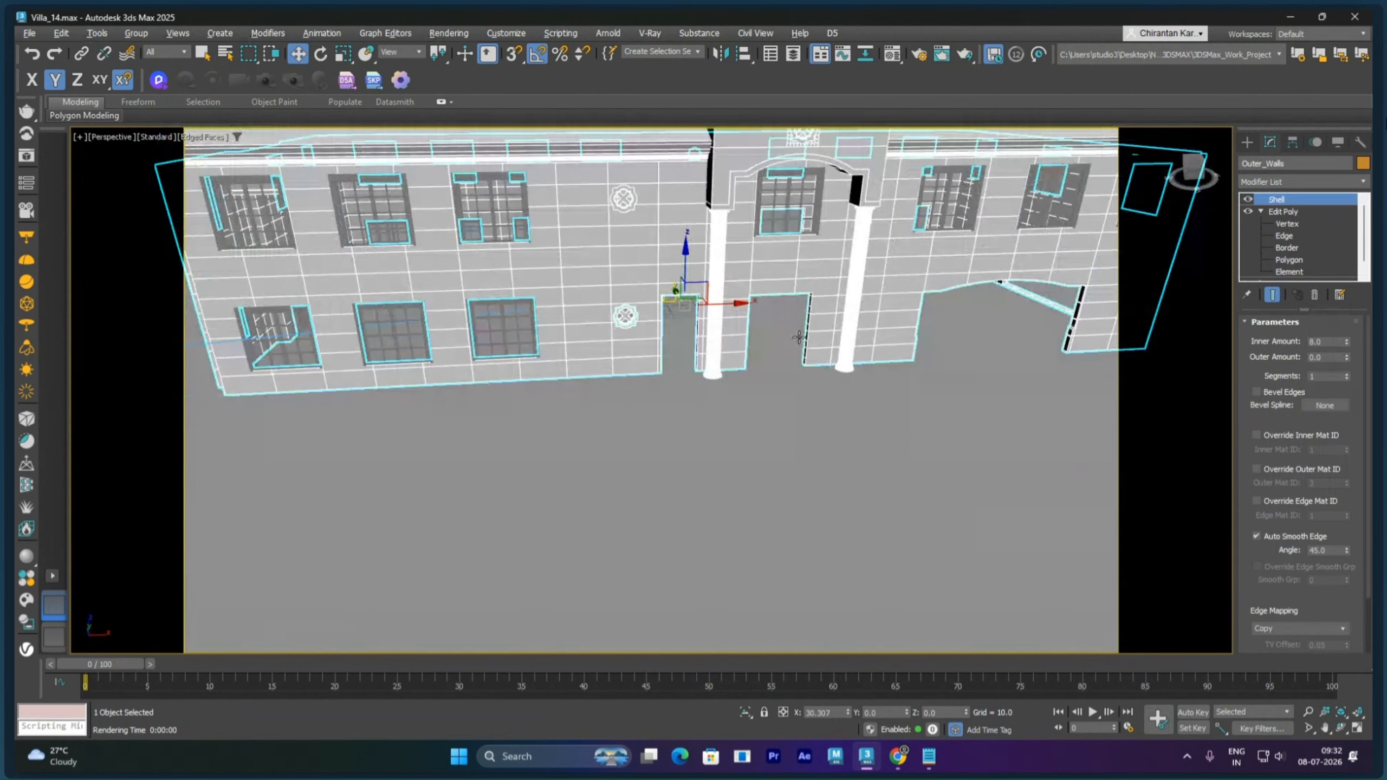
scroll(796, 342, up, 5)
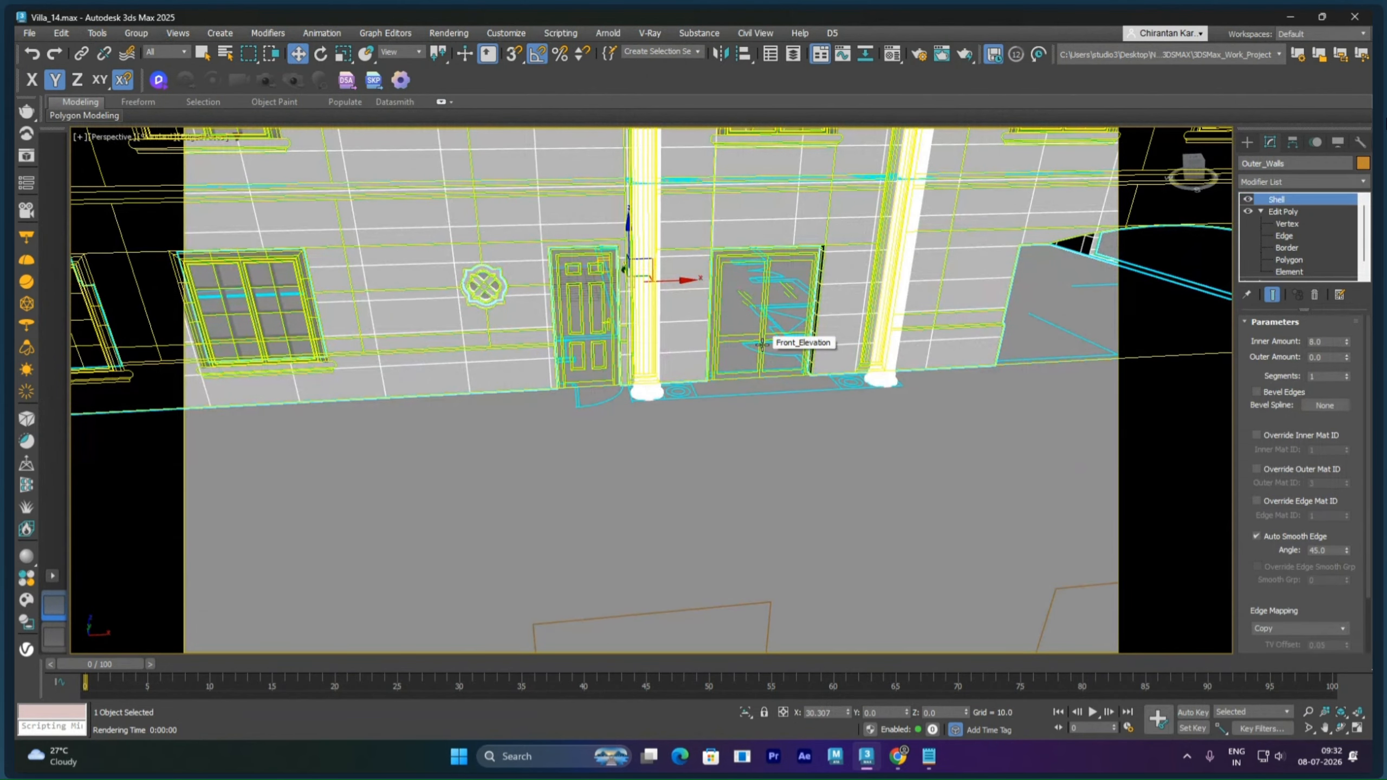
Step: Isolate the Front_Elevation linework and show it as wireframe in the front view, framed on the panelled single door
click(594, 346)
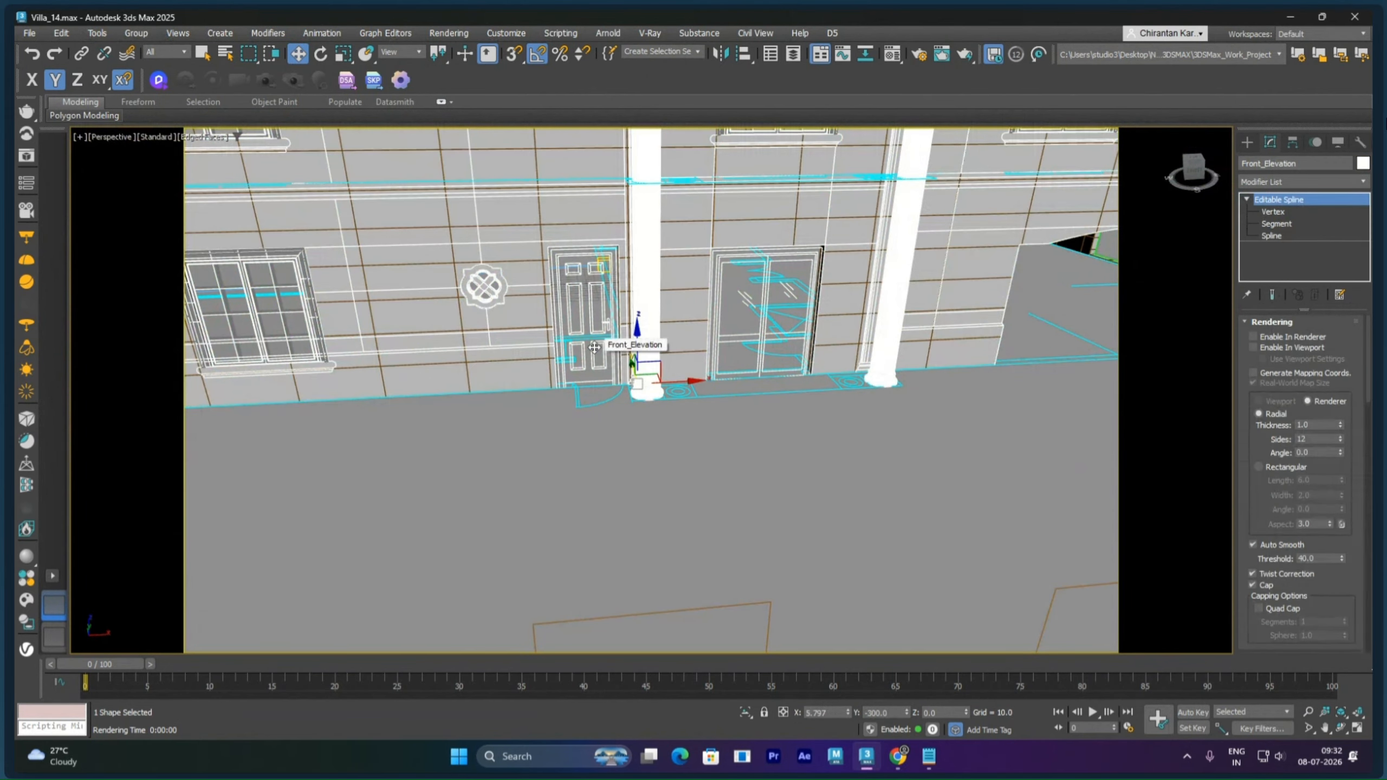
key(alt+q)
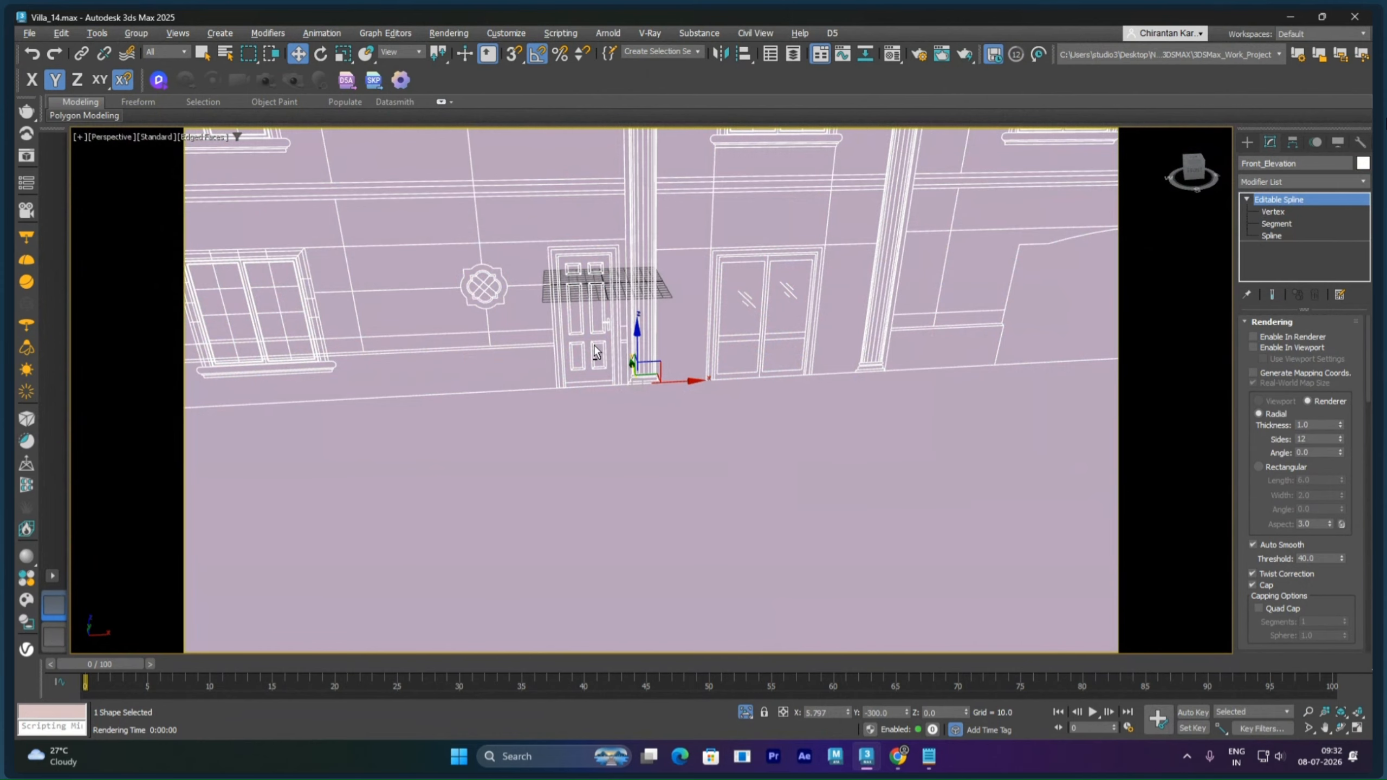
key(f)
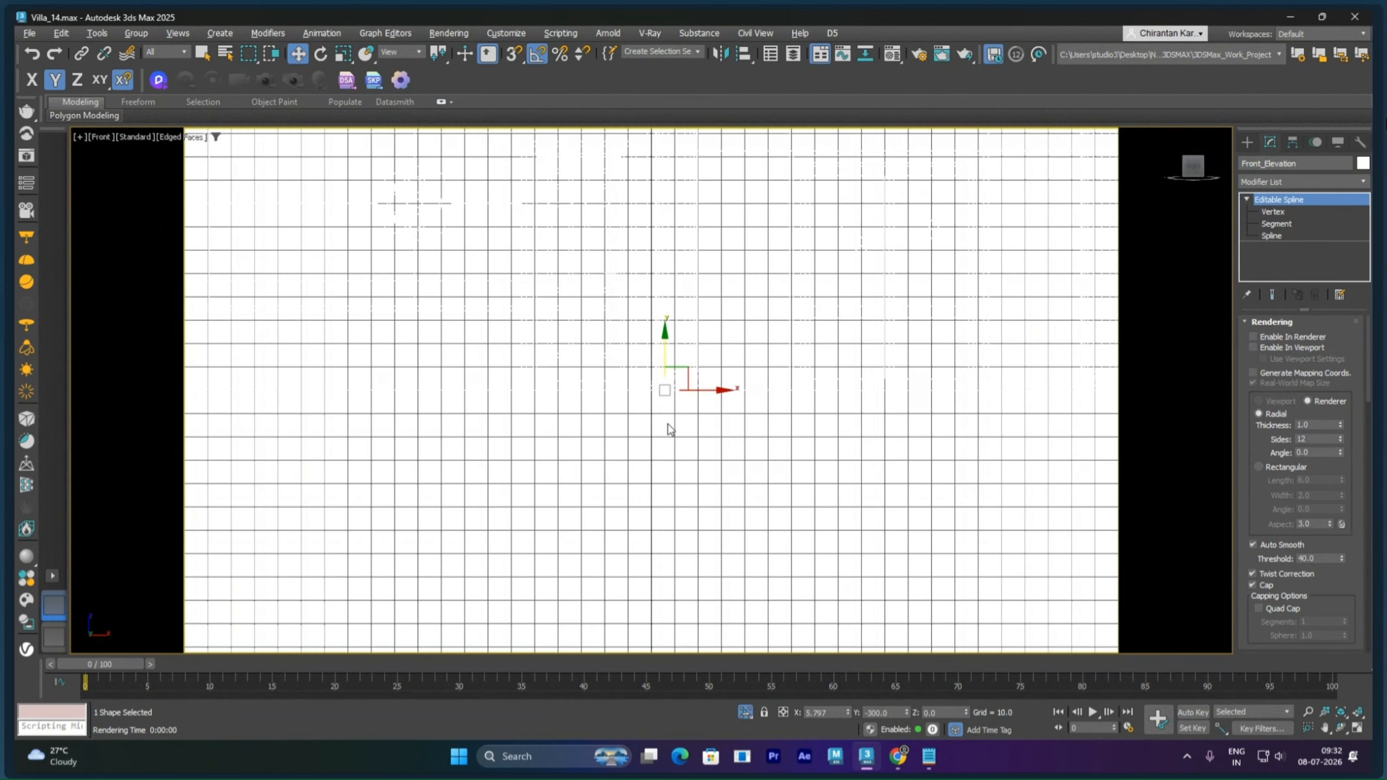
key(F3)
scroll(678, 424, up, 3)
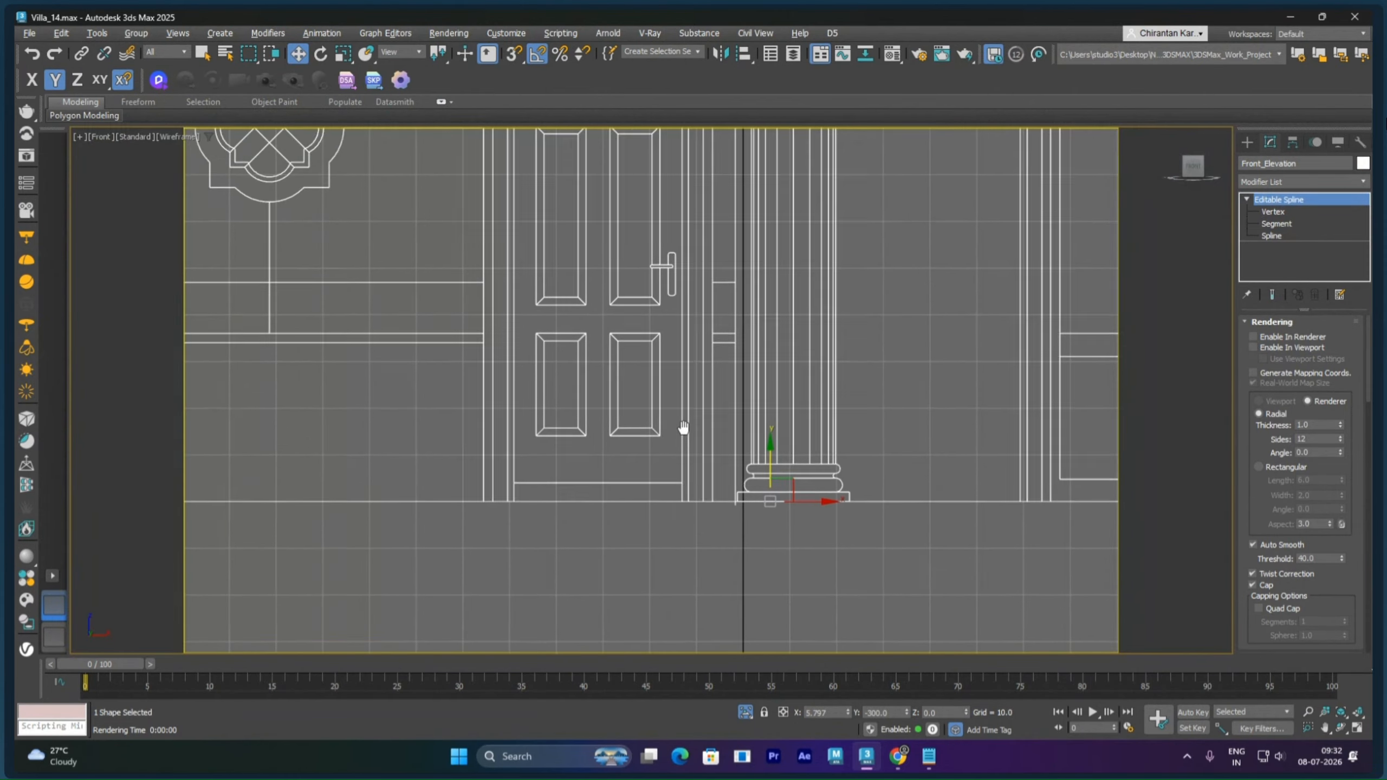
middle_drag(684, 431, 784, 508)
scroll(787, 492, down, 2)
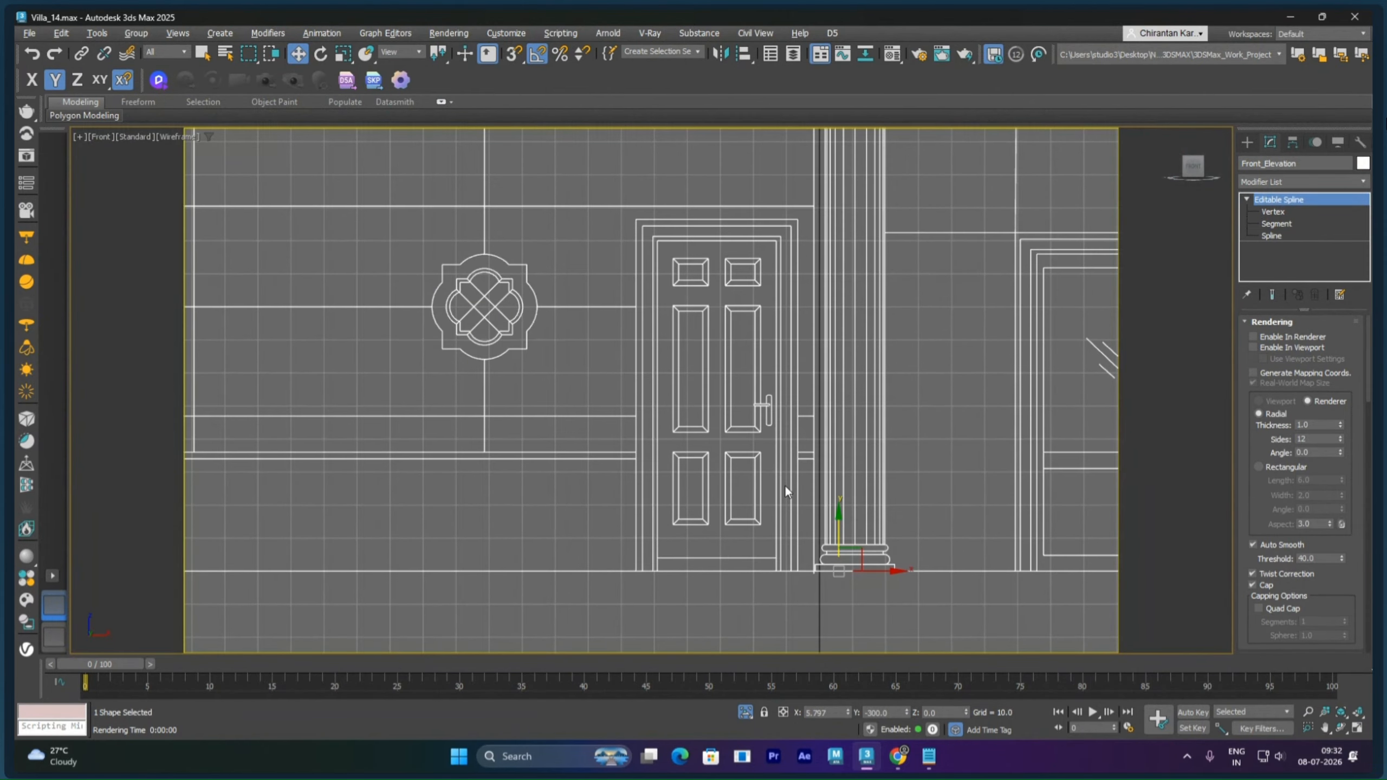
Step: Activate the Plane tool and examine the elevation linework of the panelled door, its handle and the neighbouring double door
click(1247, 142)
click(1330, 308)
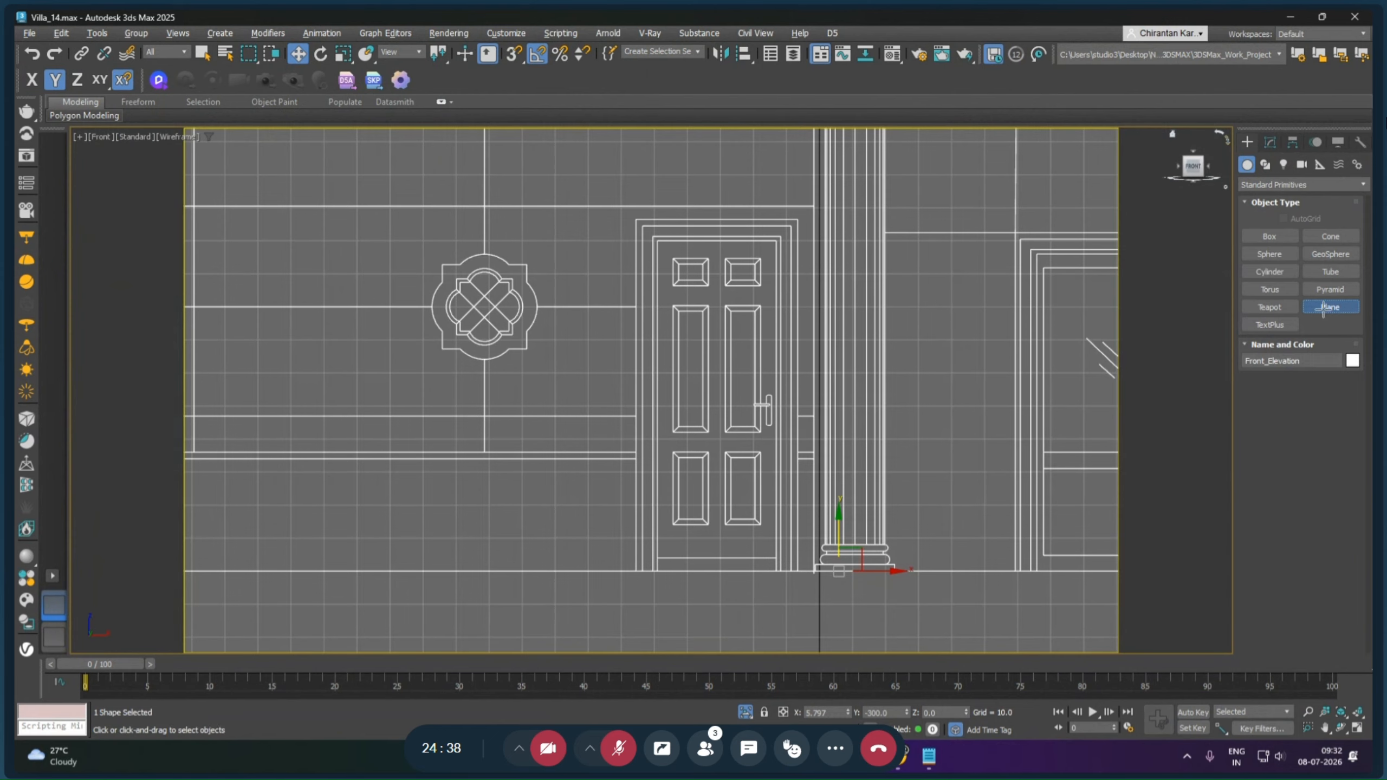
middle_drag(607, 279, 598, 272)
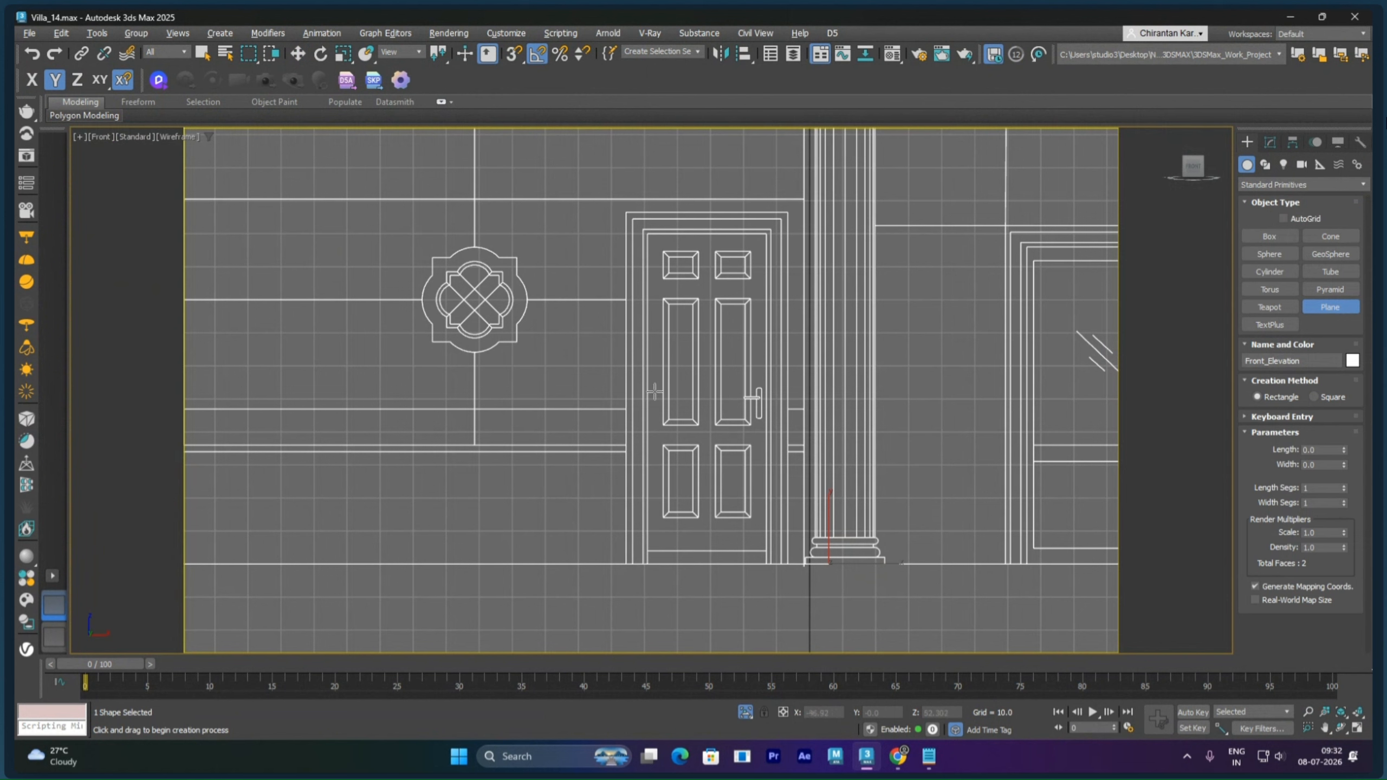
middle_drag(703, 367, 554, 315)
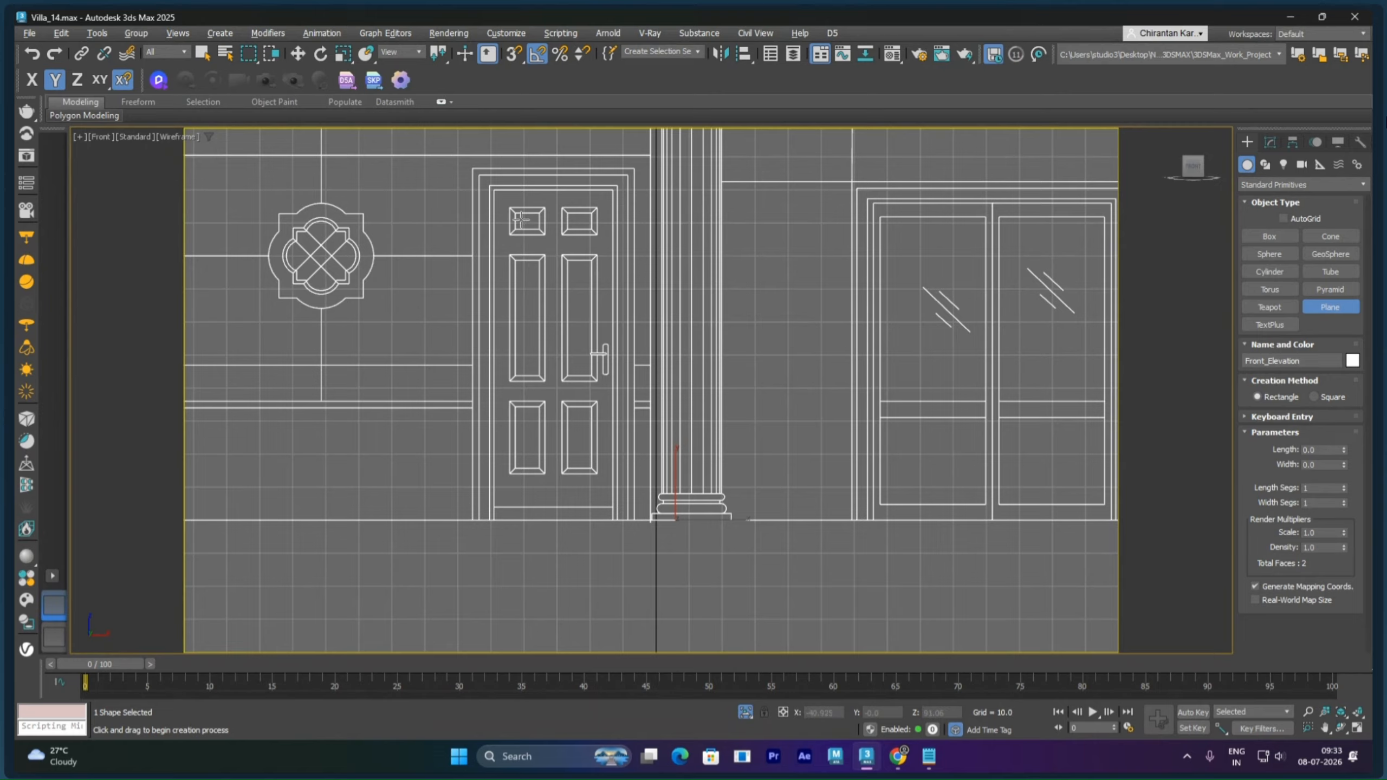
scroll(591, 355, up, 10)
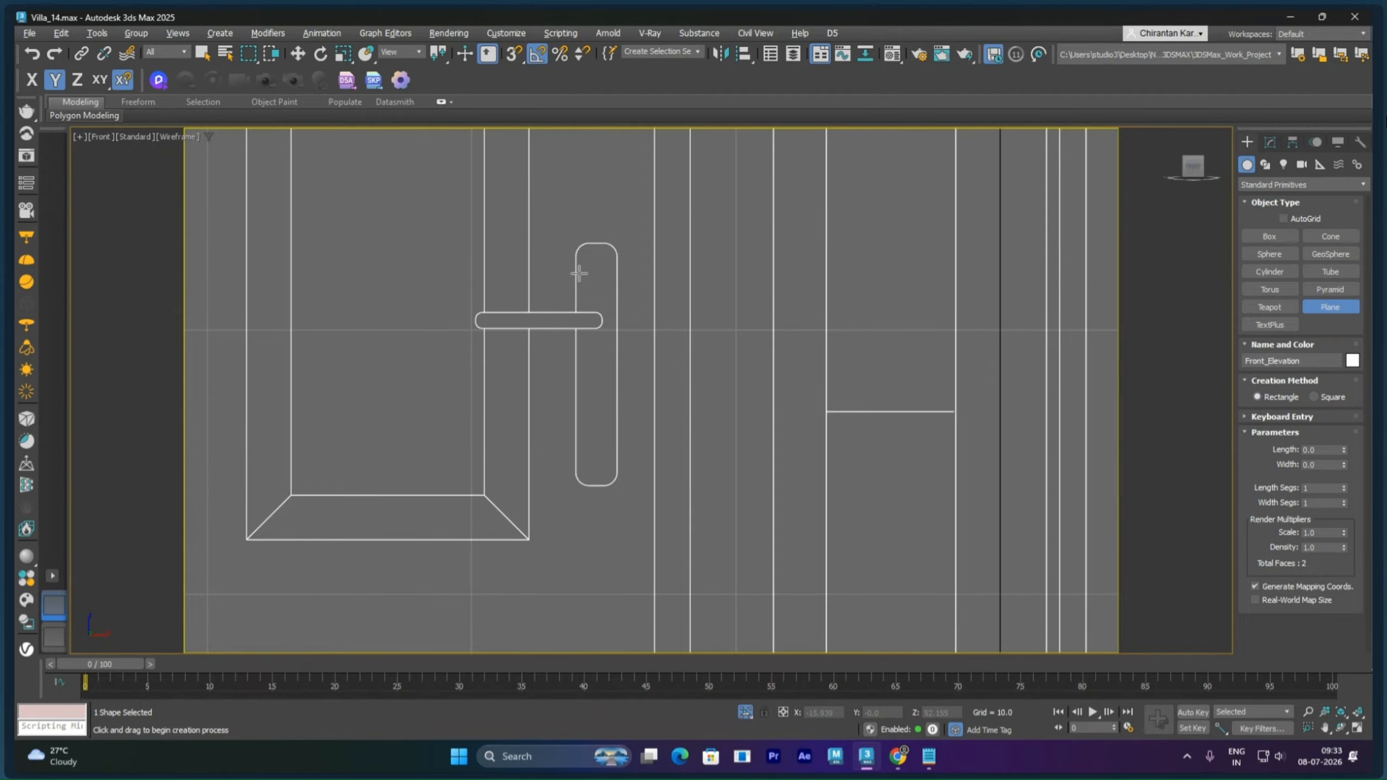
scroll(612, 382, down, 15)
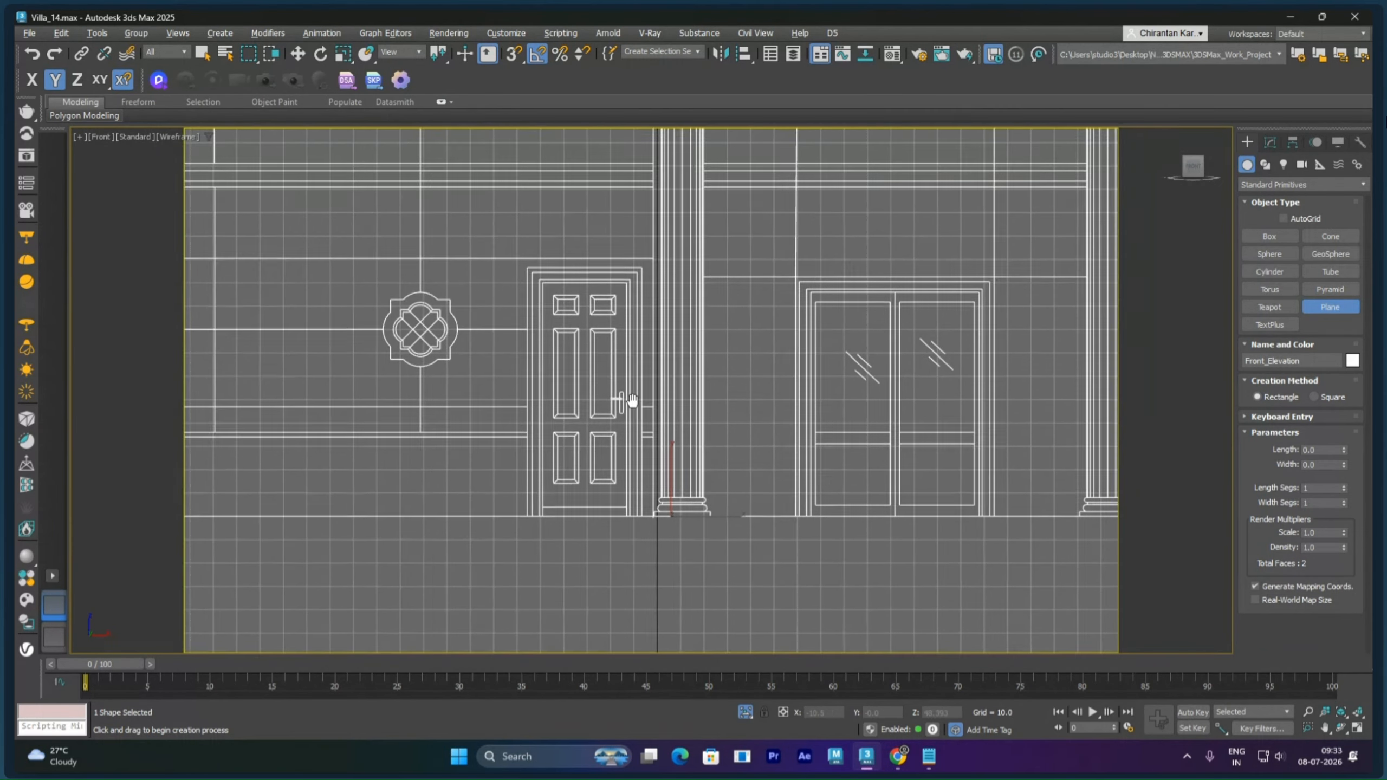
Step: Bring back the whole villa from isolation in a shaded perspective view, framed on the building's corner
key(p)
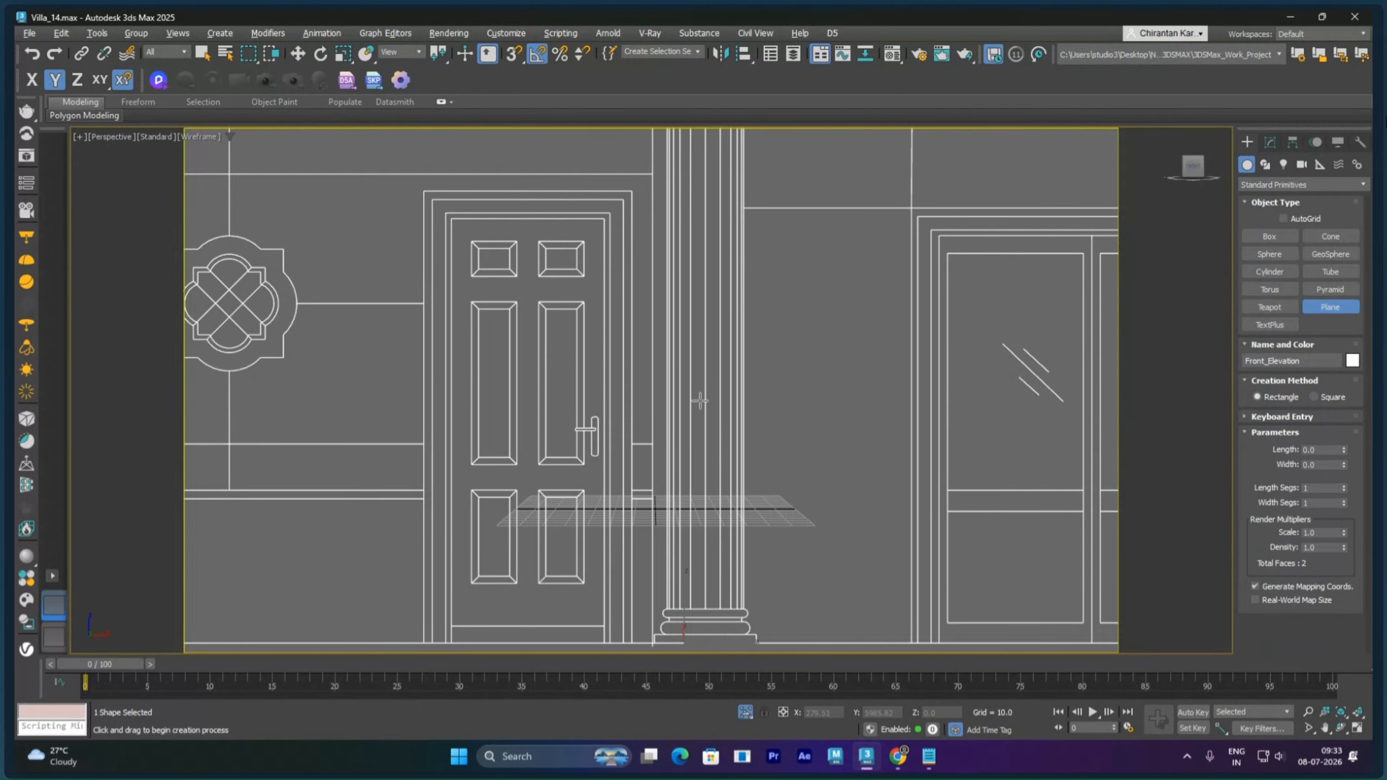
key(z)
alt+middle_drag(737, 415, 835, 443)
click(746, 713)
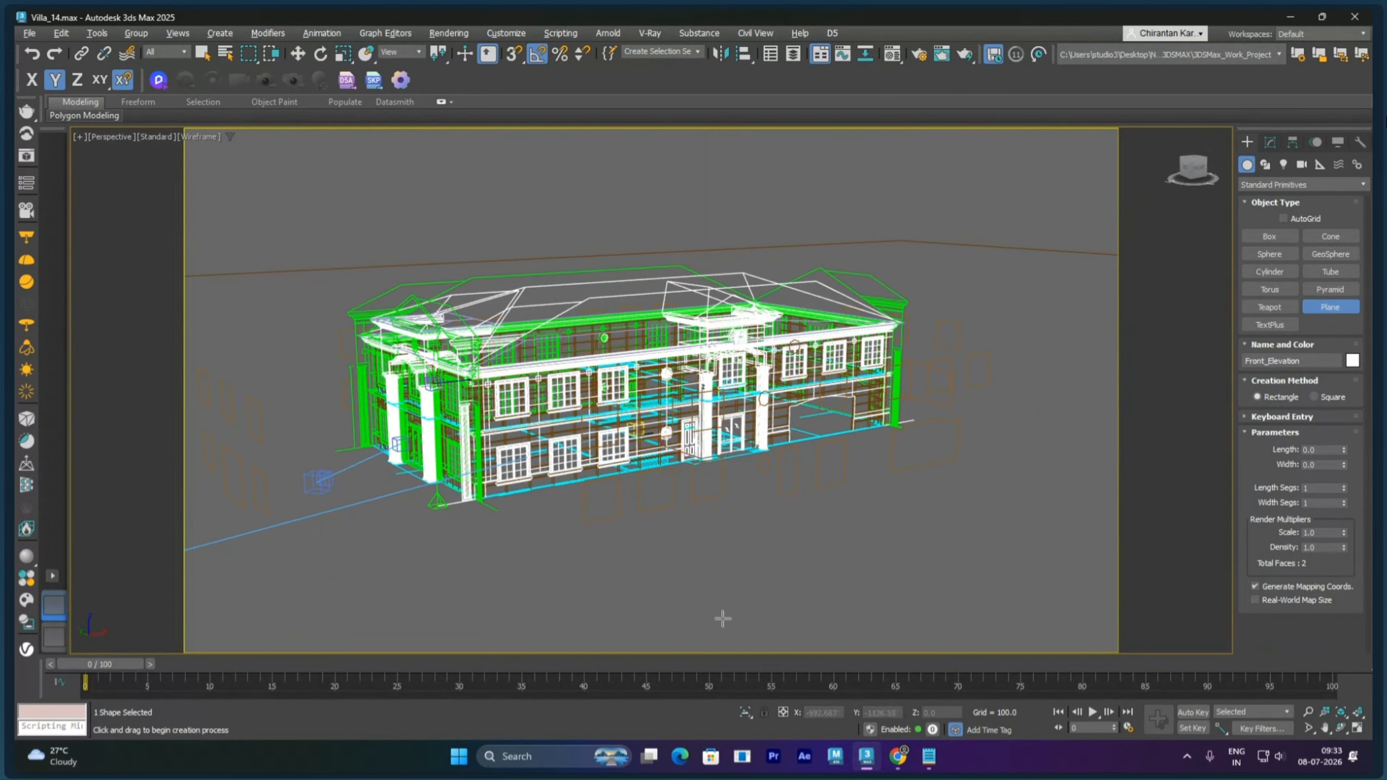
key(F3)
alt+middle_drag(656, 497, 700, 505)
scroll(617, 486, up, 8)
alt+middle_drag(618, 486, 715, 463)
scroll(713, 461, up, 5)
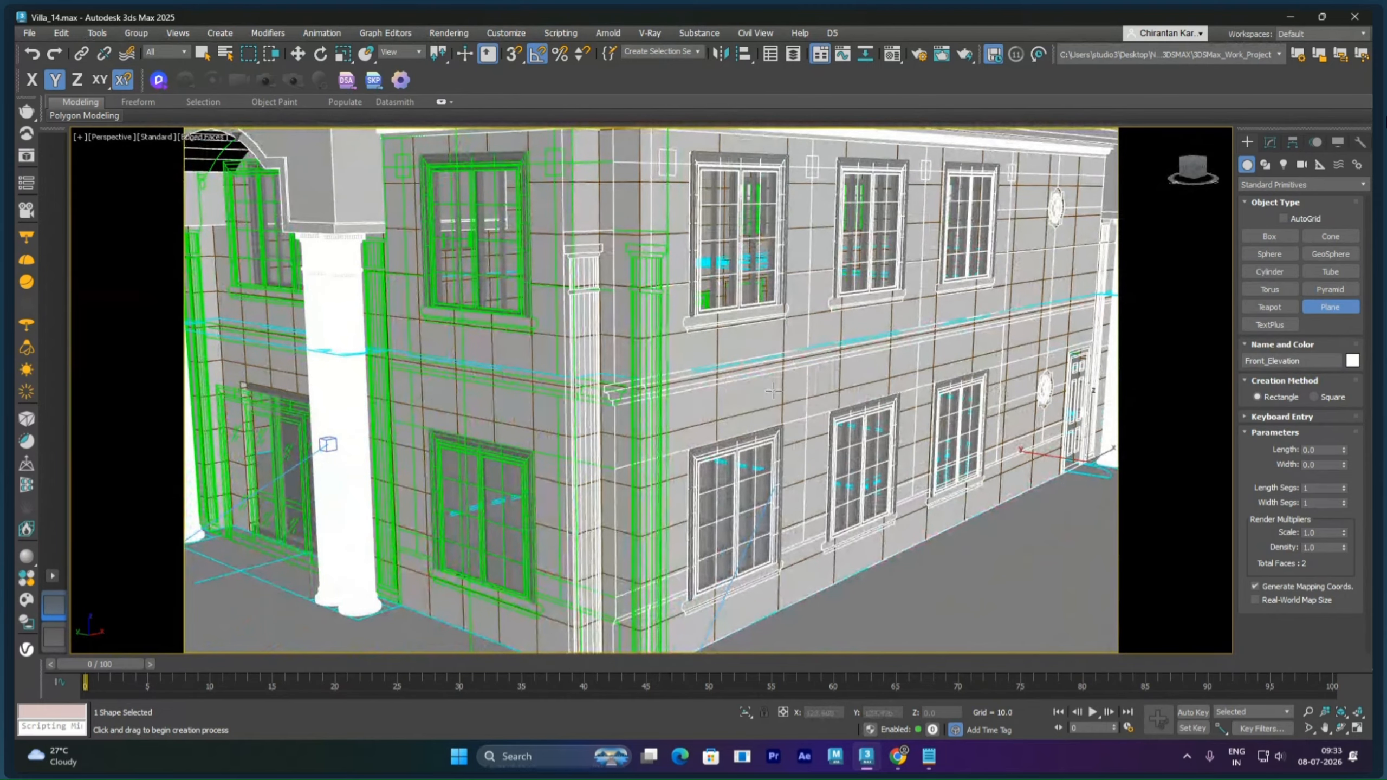
key(w)
click(781, 397)
key(alt+q)
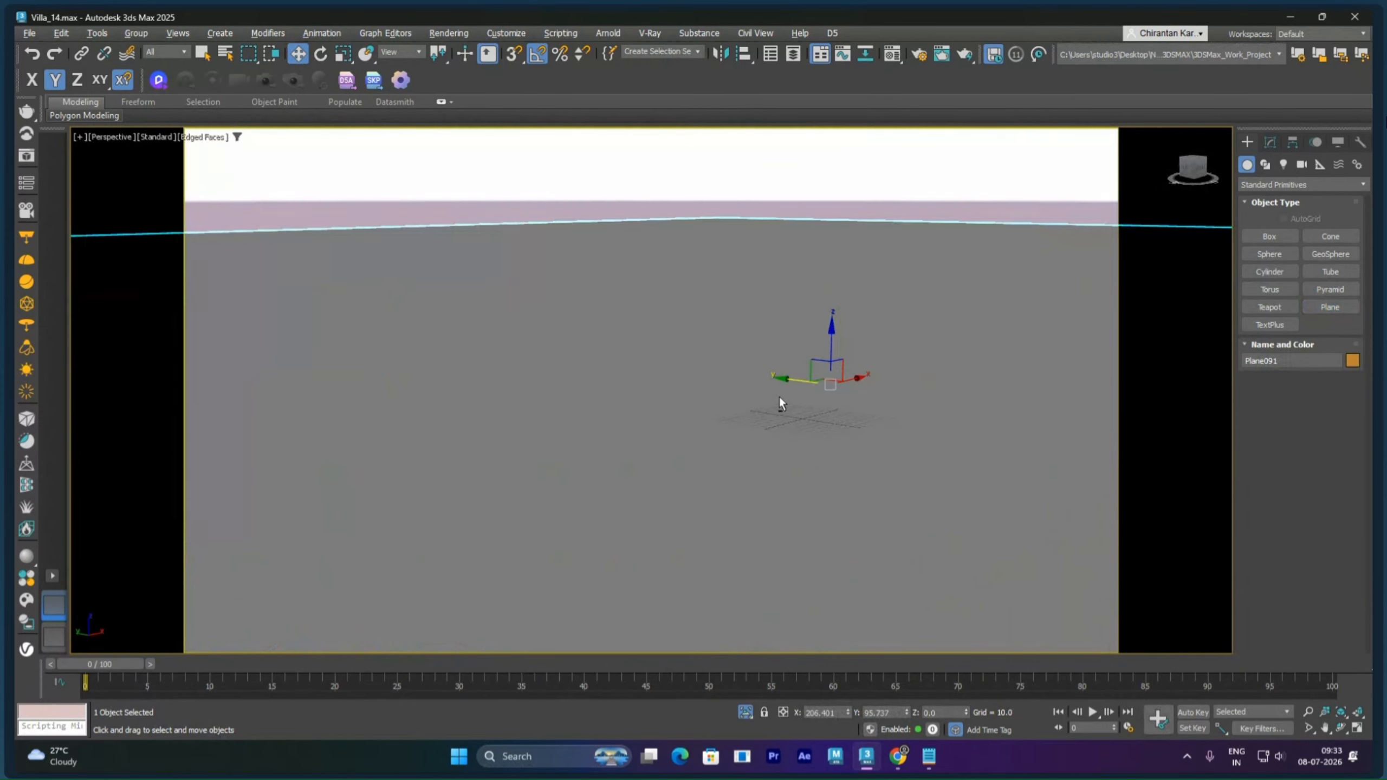
click(746, 713)
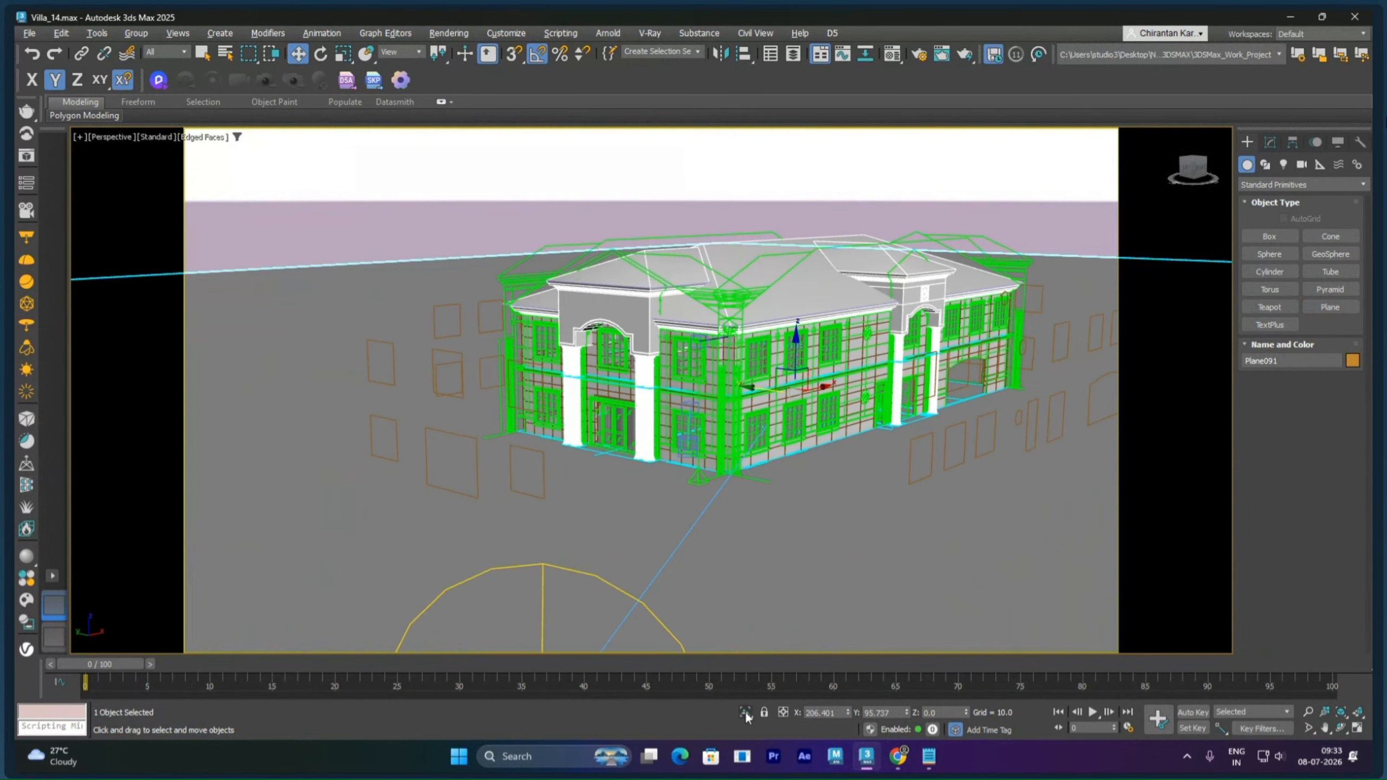
Step: Isolate the Outer_Walls object in the perspective view
click(856, 424)
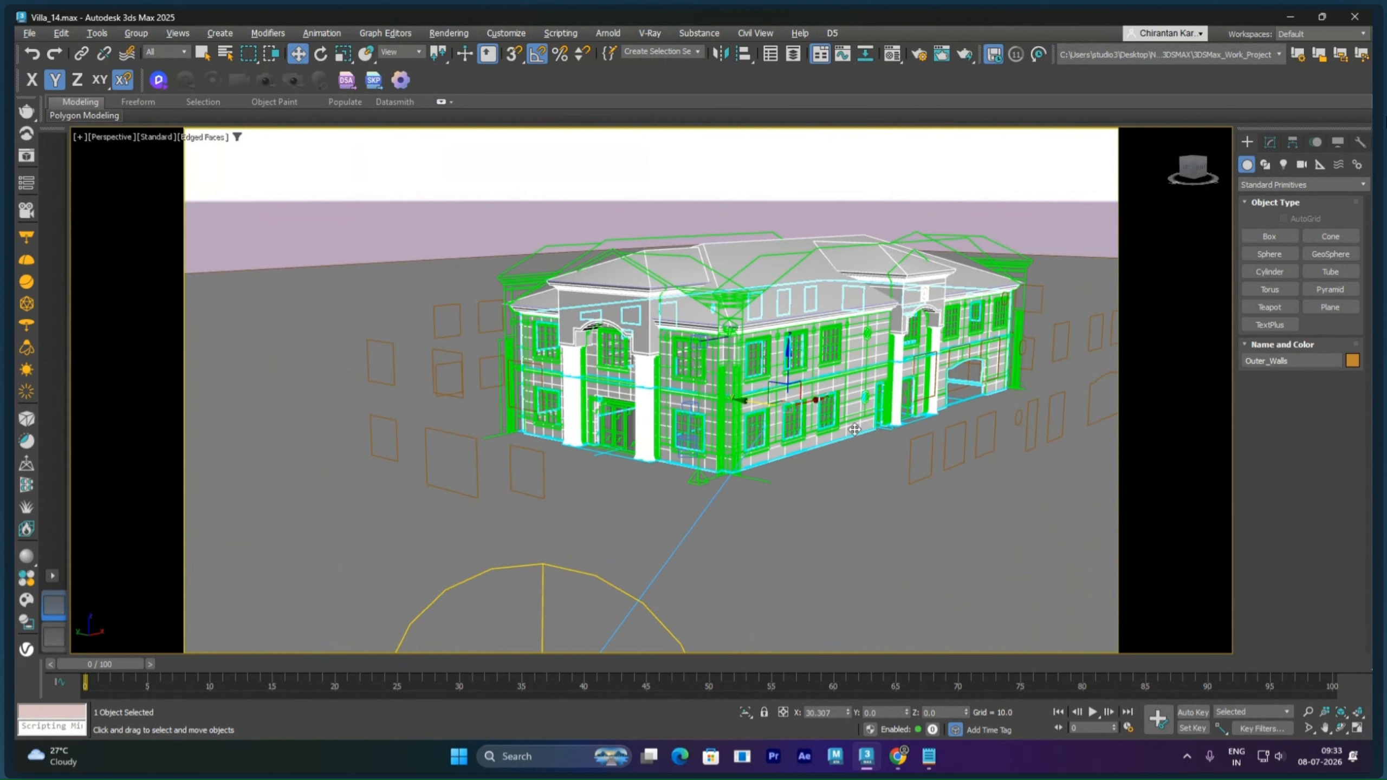
key(alt+q)
scroll(833, 416, up, 5)
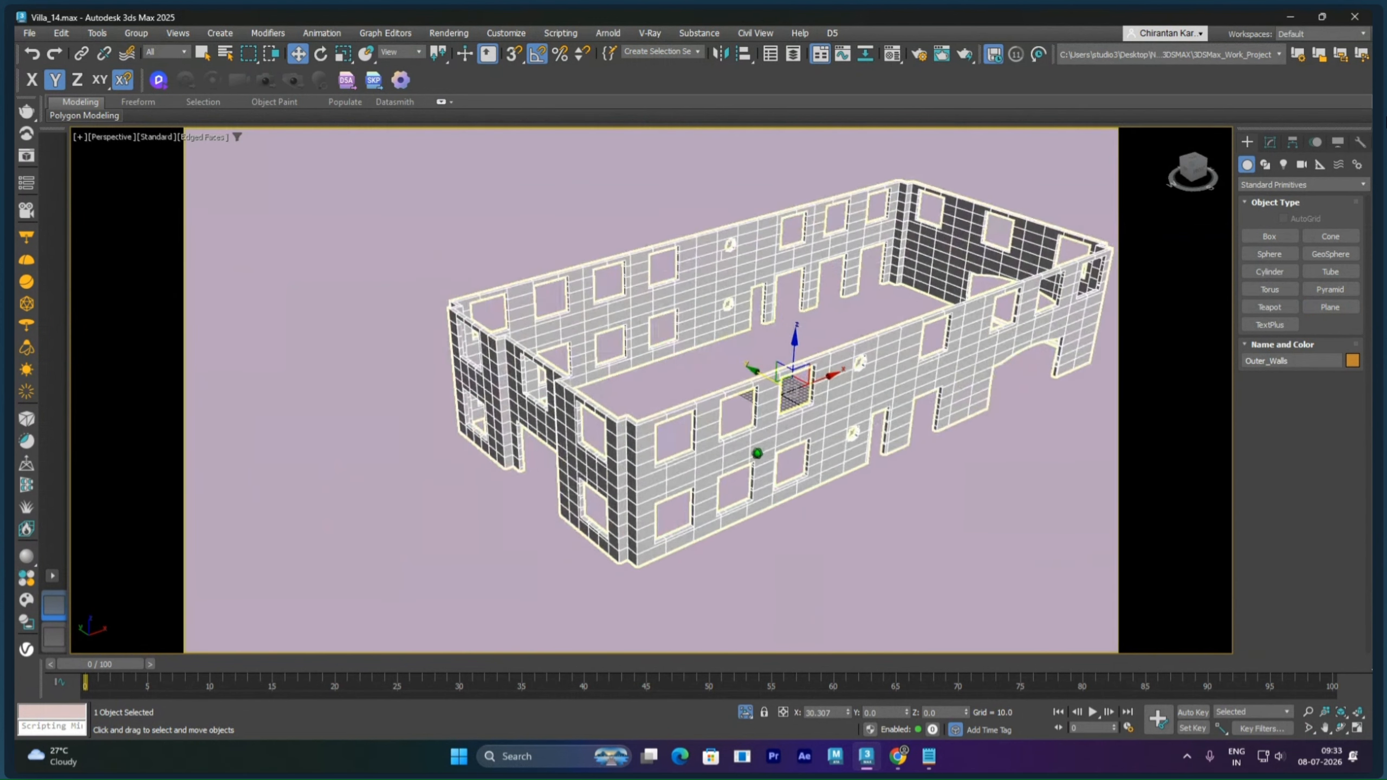
Step: Add an Edit Poly modifier to the Outer_Walls object
click(1270, 142)
click(1280, 185)
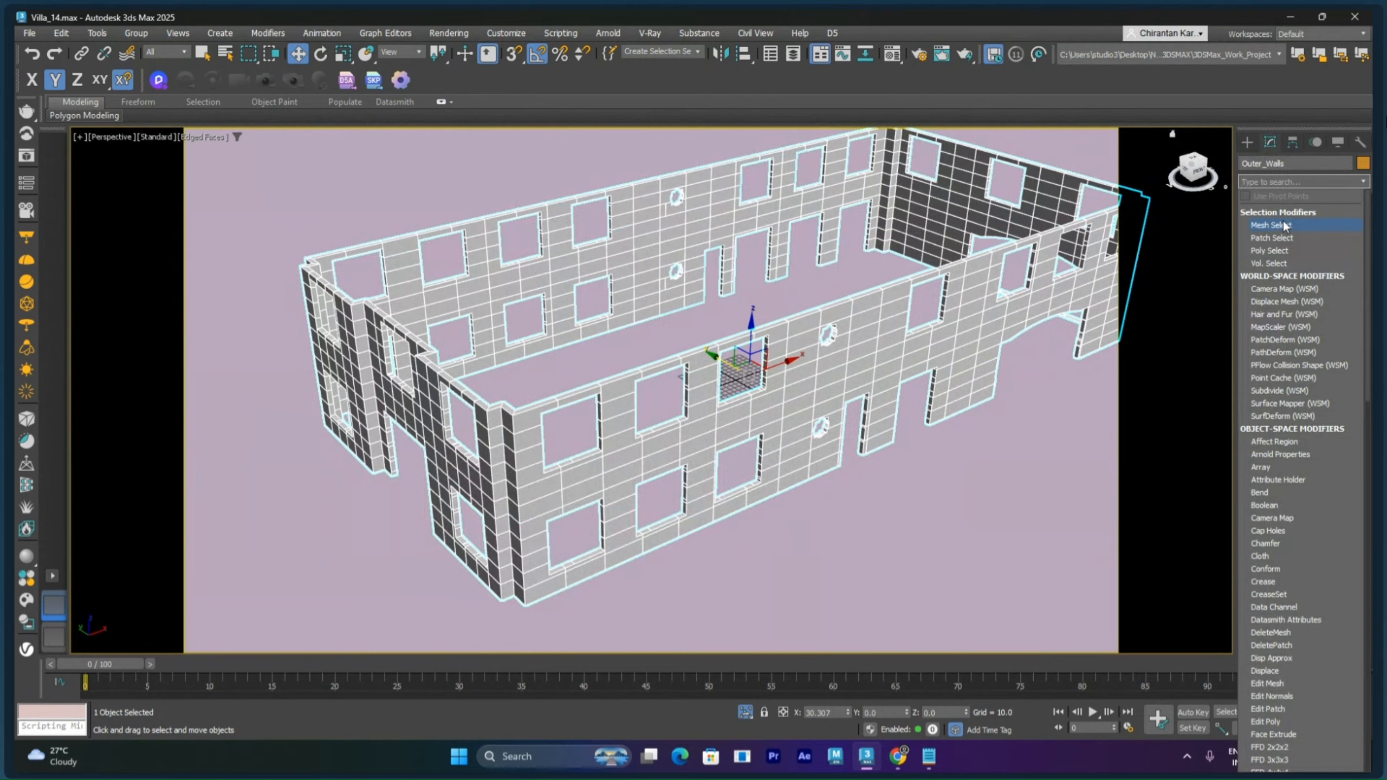
text(w)
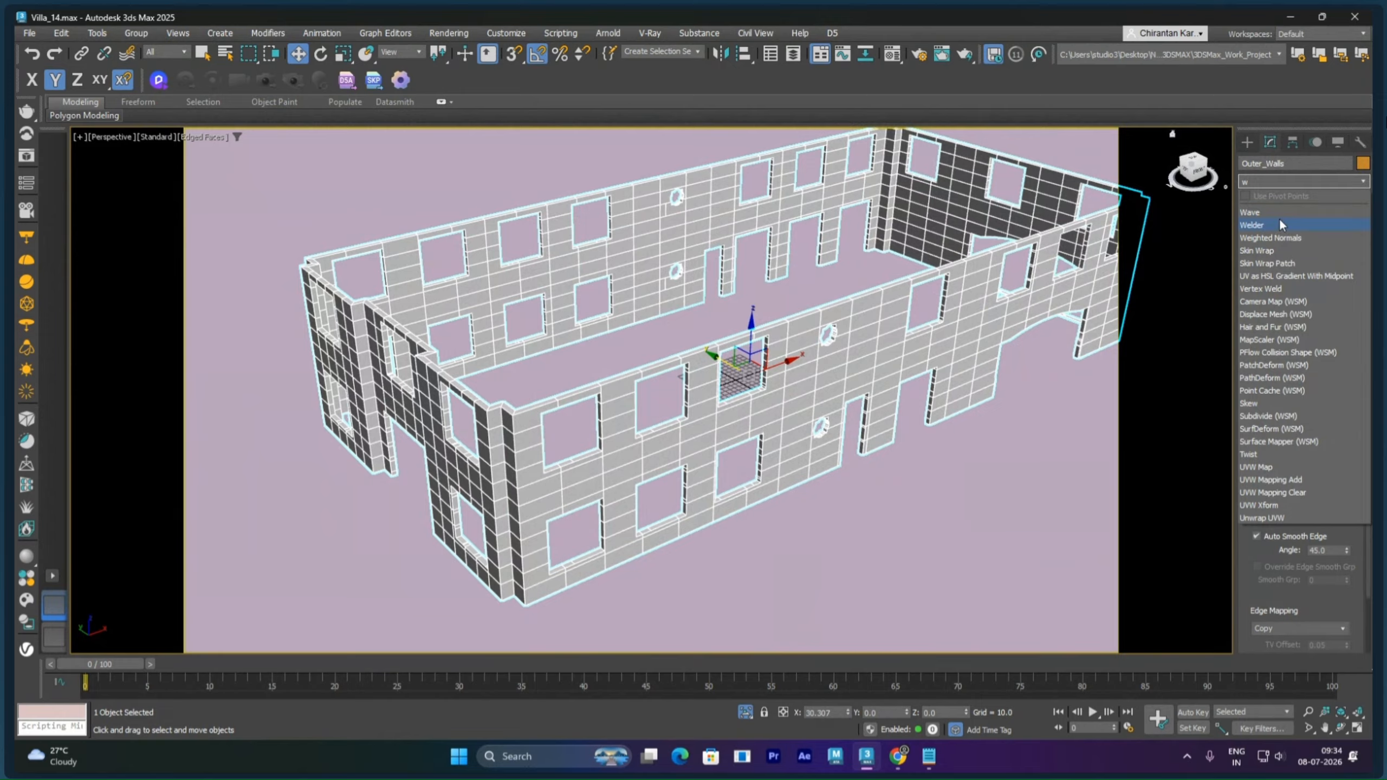
click(1274, 185)
click(1274, 184)
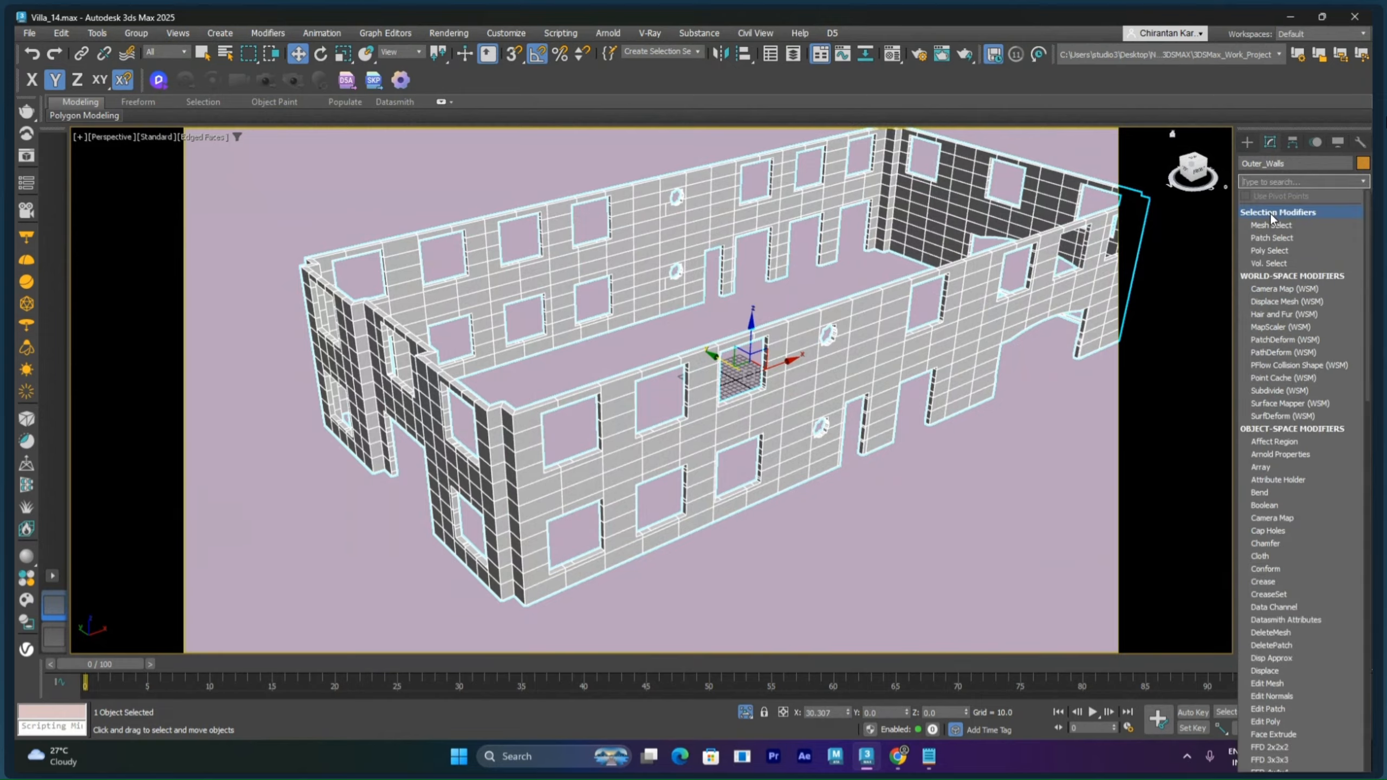
text(e)
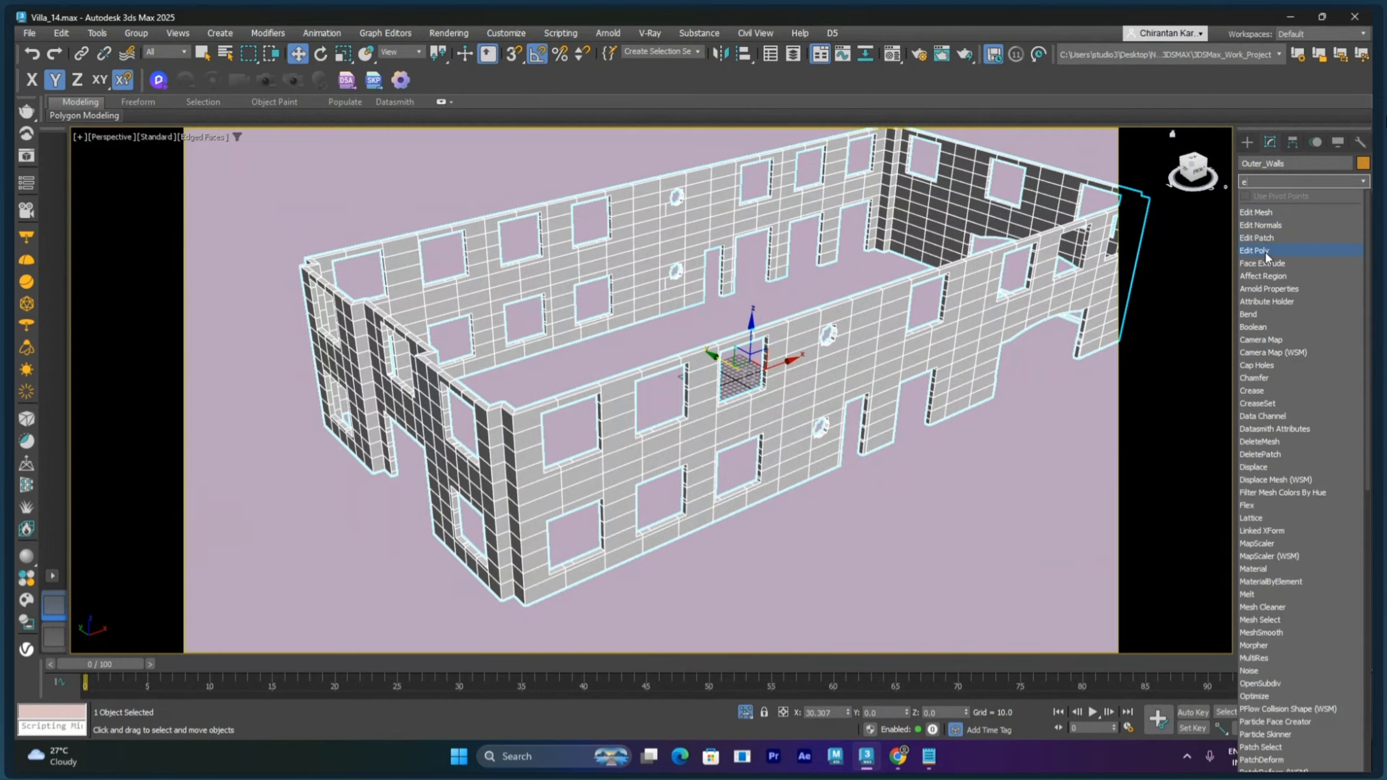
click(1265, 251)
Step: Select the whole wall mesh at Element level and bring up its Polygon: Material IDs settings
click(1261, 199)
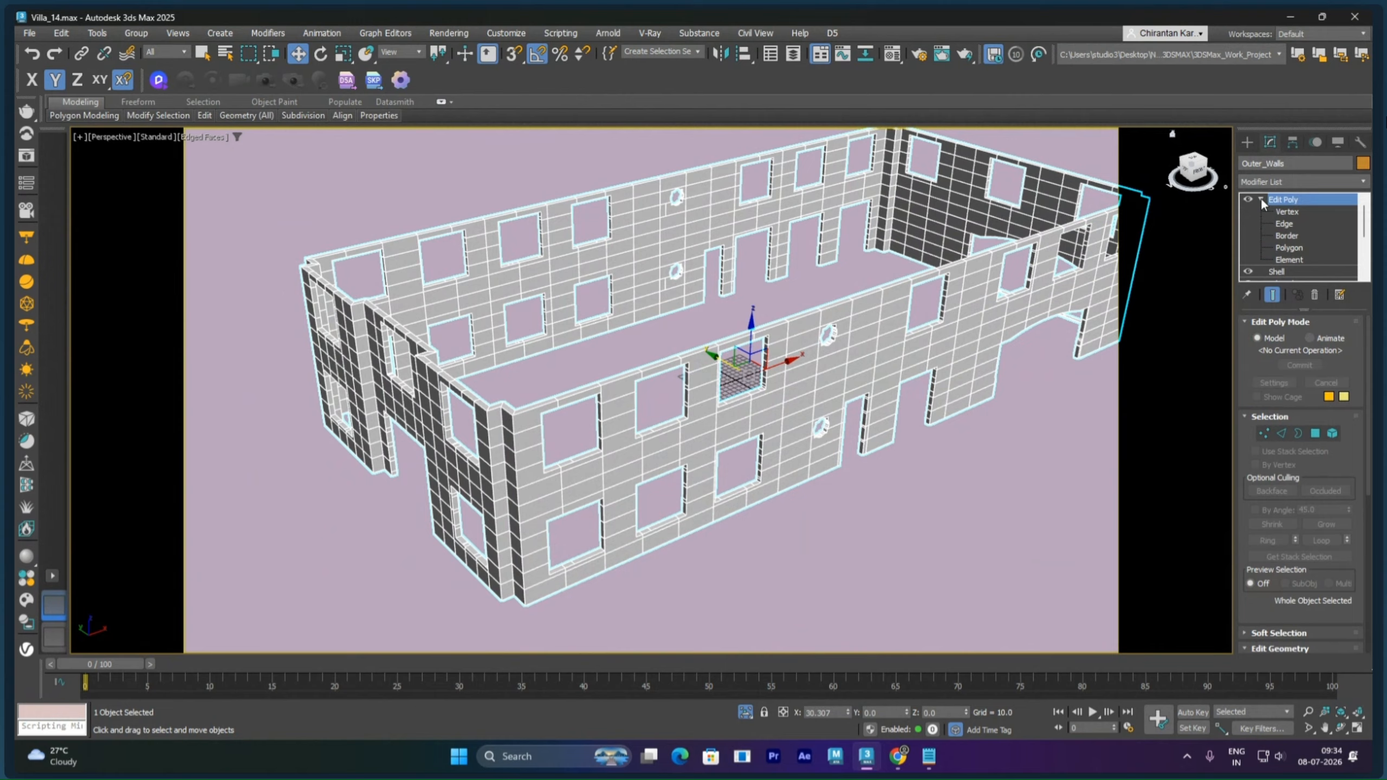
click(1288, 260)
click(1067, 302)
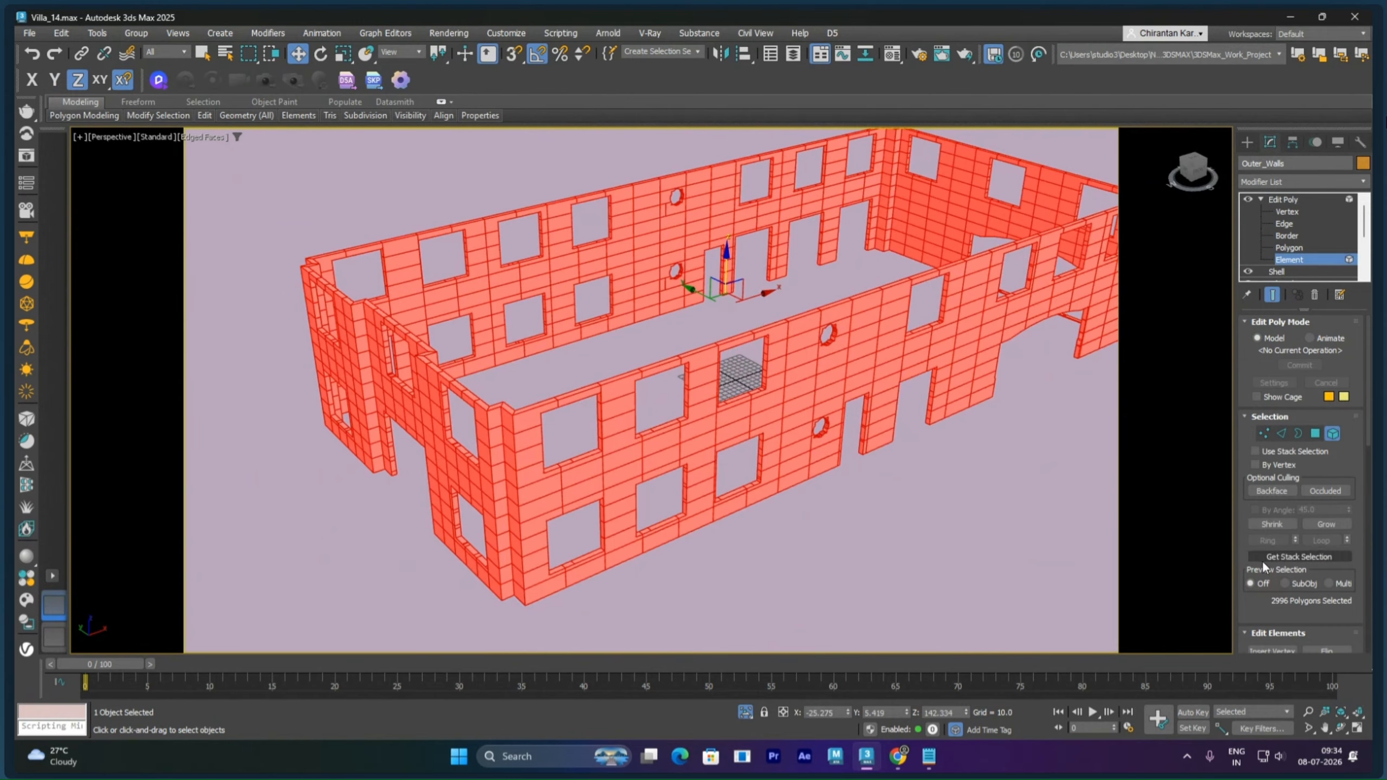
scroll(1247, 543, down, 5)
scroll(1247, 543, down, 10)
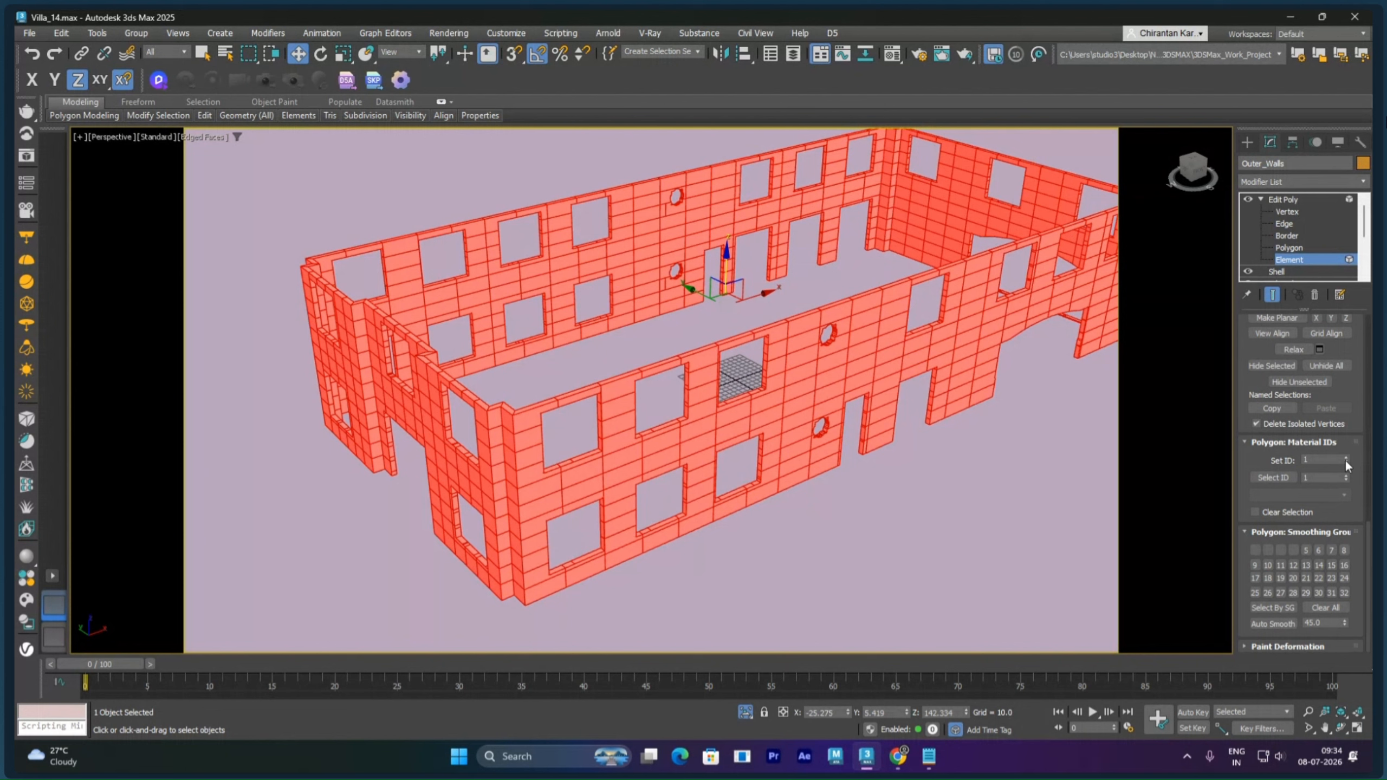
Step: Switch to Polygon level and select the stacked brick faces at the wall corner beside the first upper-floor window
key(4)
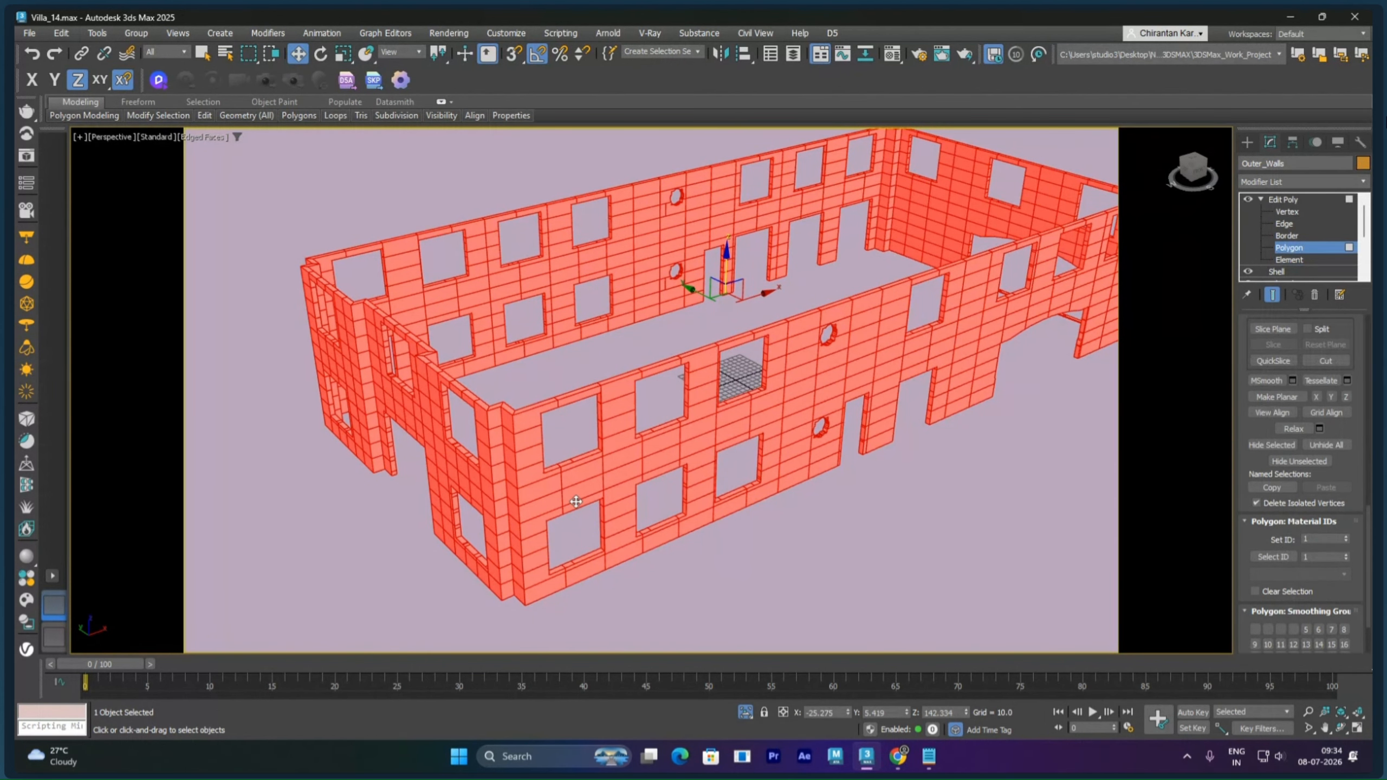
scroll(573, 496, up, 5)
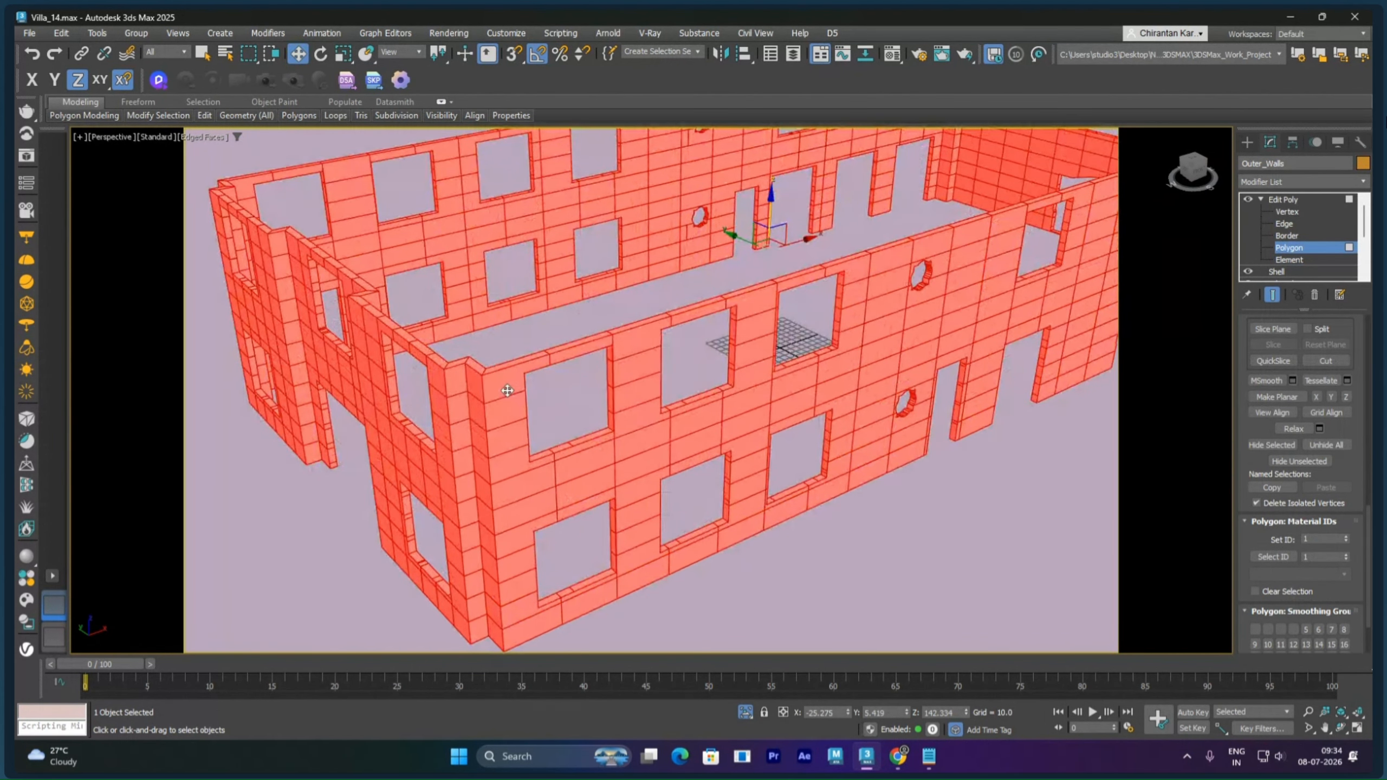
click(509, 389)
ctrl+click(509, 411)
ctrl+click(508, 436)
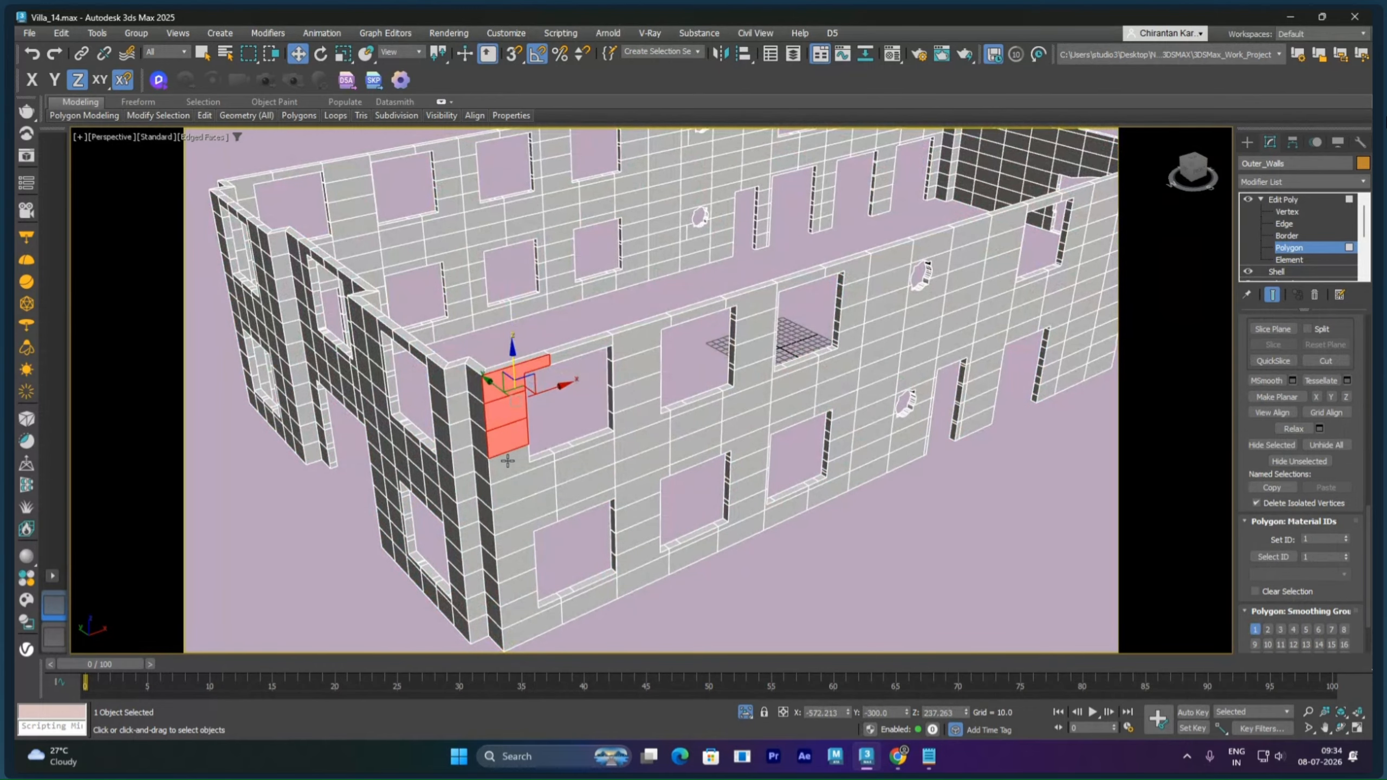
ctrl+click(508, 461)
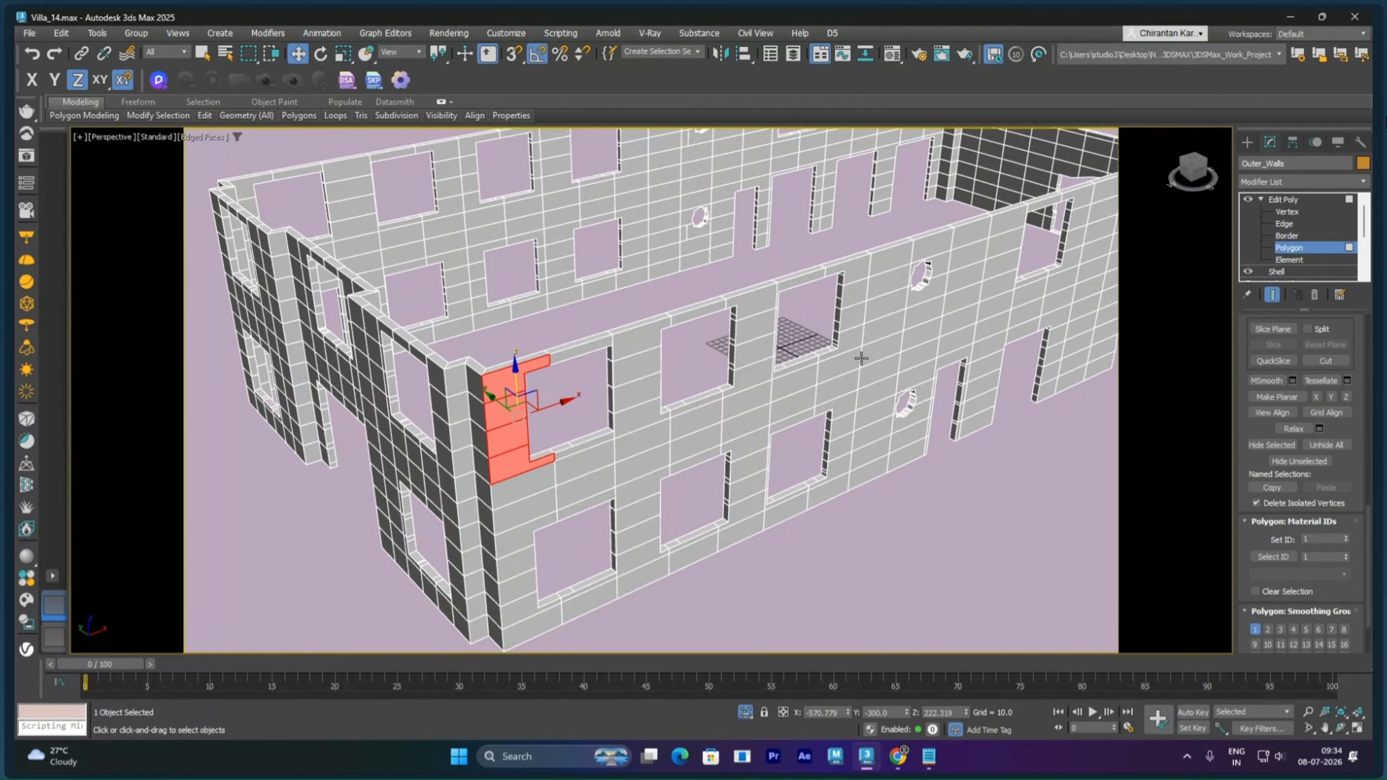
Step: Select the two full brick courses running around the walls between the ground-floor and upper-floor windows
click(539, 479)
shift+click(593, 469)
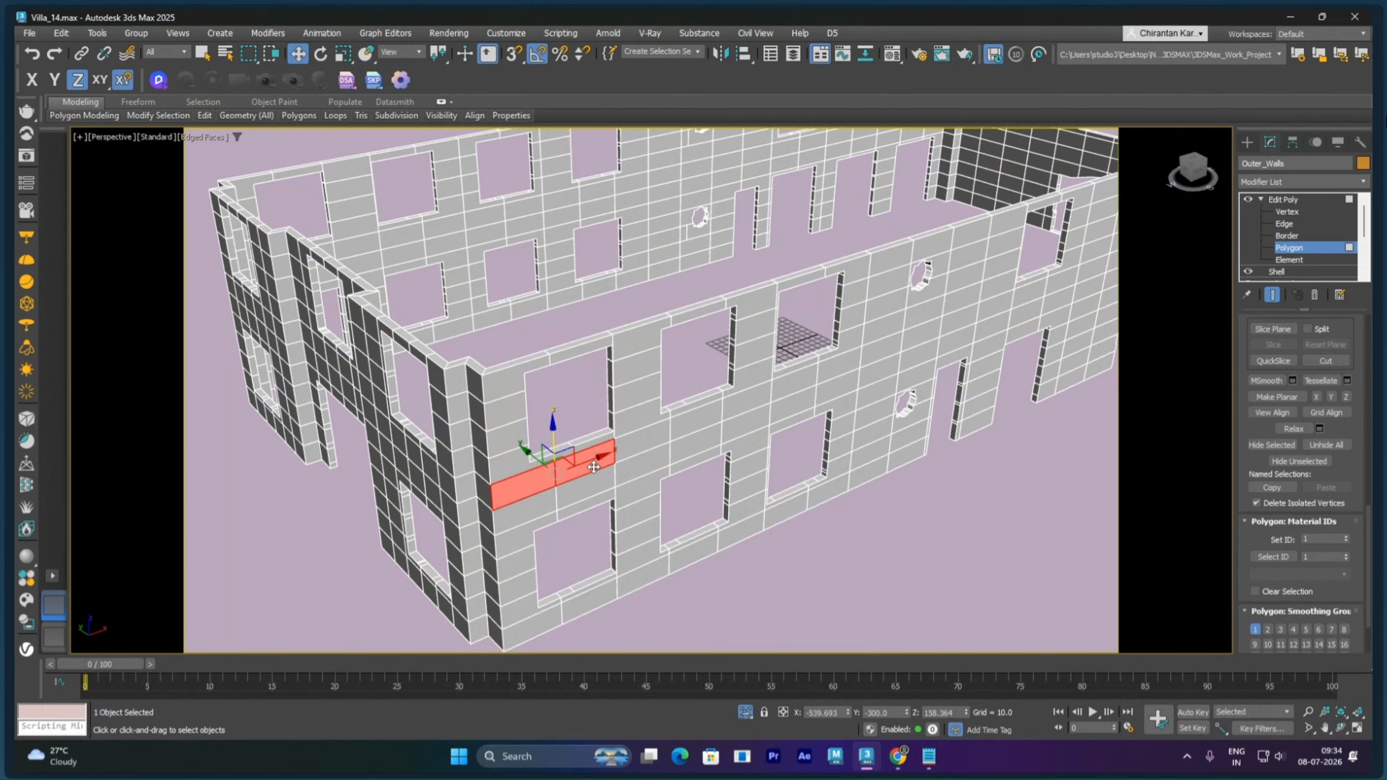
ctrl+click(535, 508)
shift+click(575, 497)
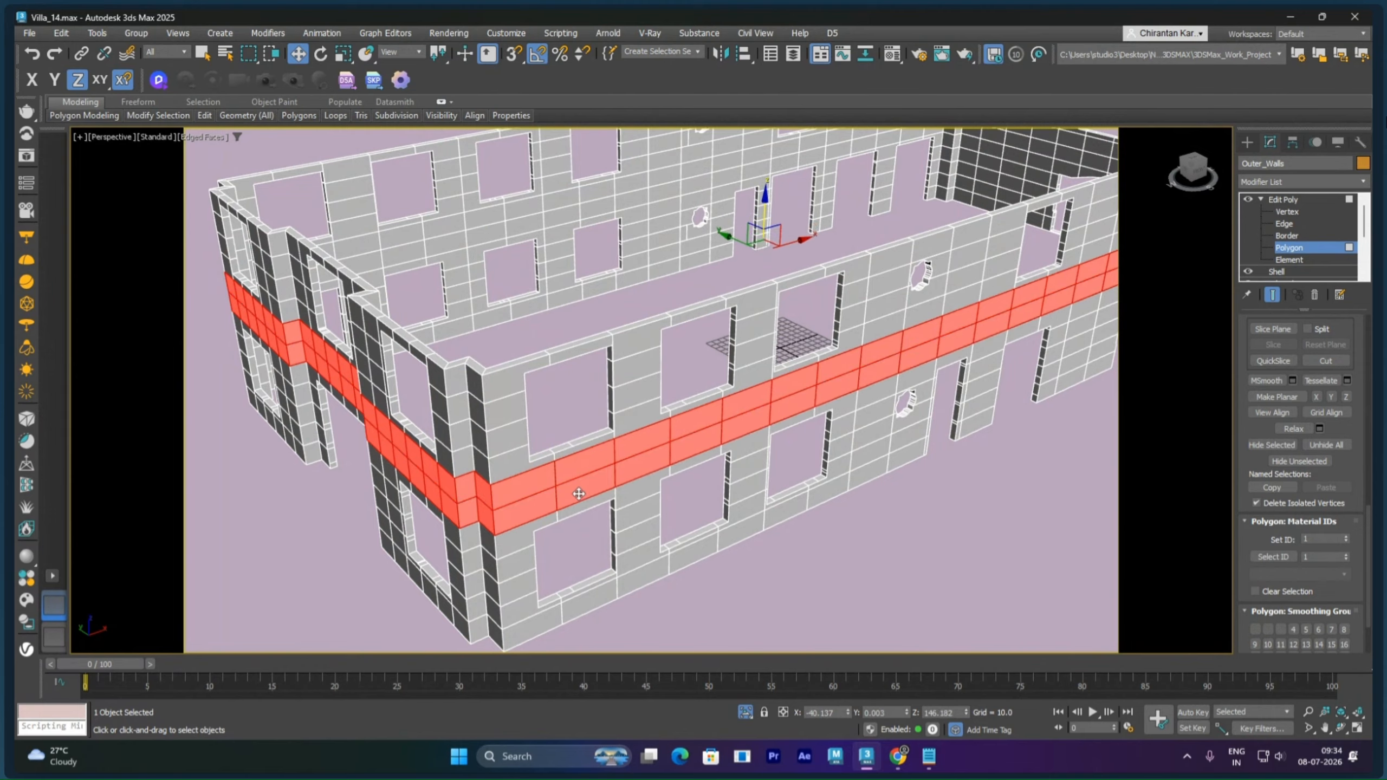
Step: Add the brick faces between the wall corner and the first upper-floor window to the selection
ctrl+click(509, 465)
ctrl+click(500, 437)
ctrl+click(496, 409)
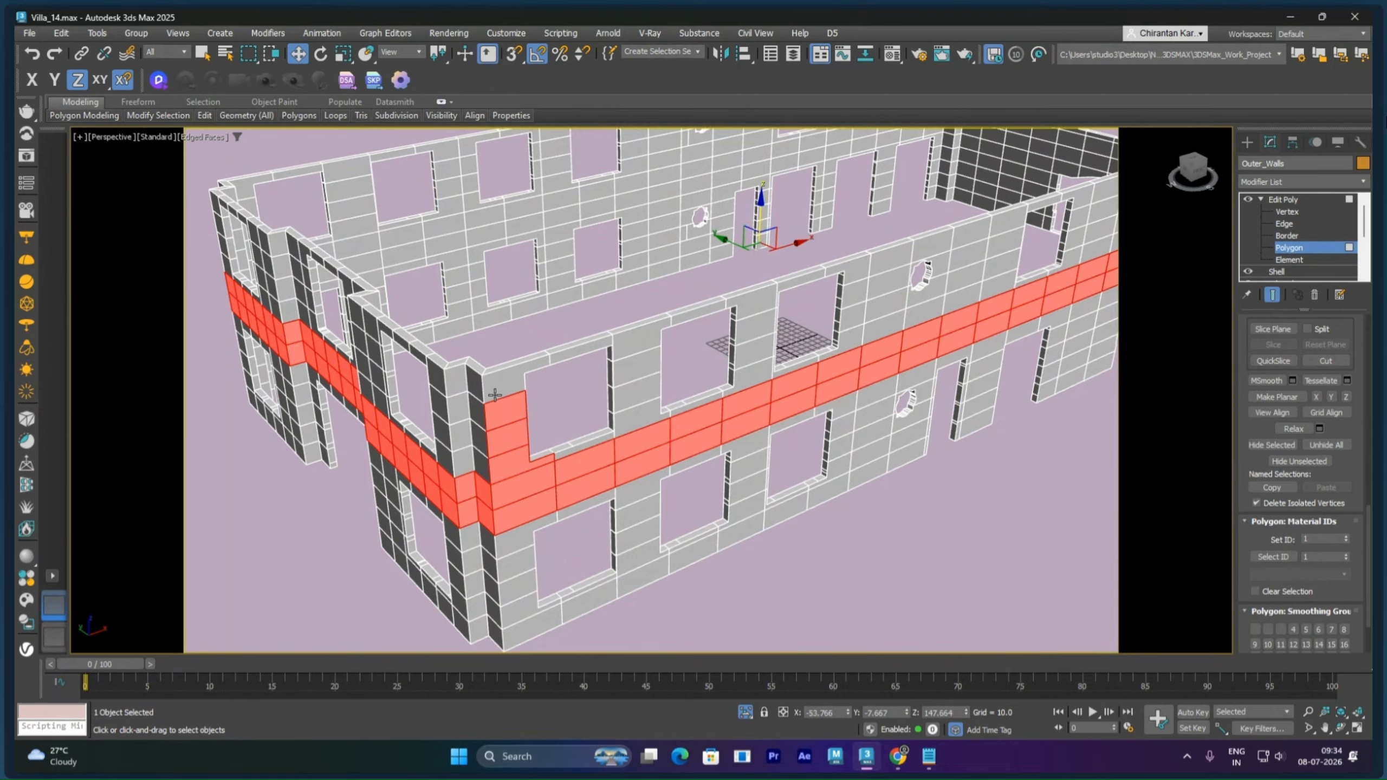
ctrl+click(494, 394)
Step: Add the top-course brick faces above the upper-floor windows, up to the round opening, to the selection
ctrl+click(585, 345)
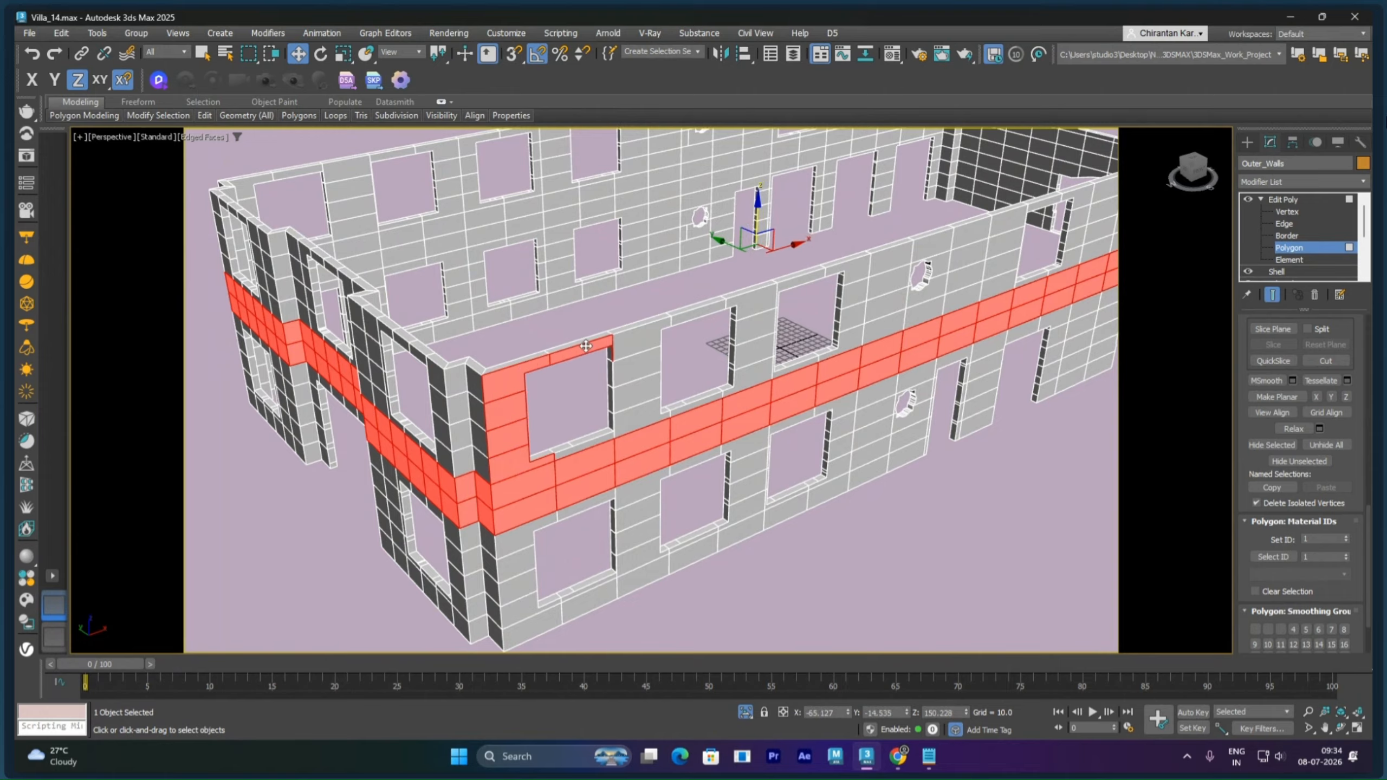
ctrl+click(629, 344)
ctrl+click(699, 311)
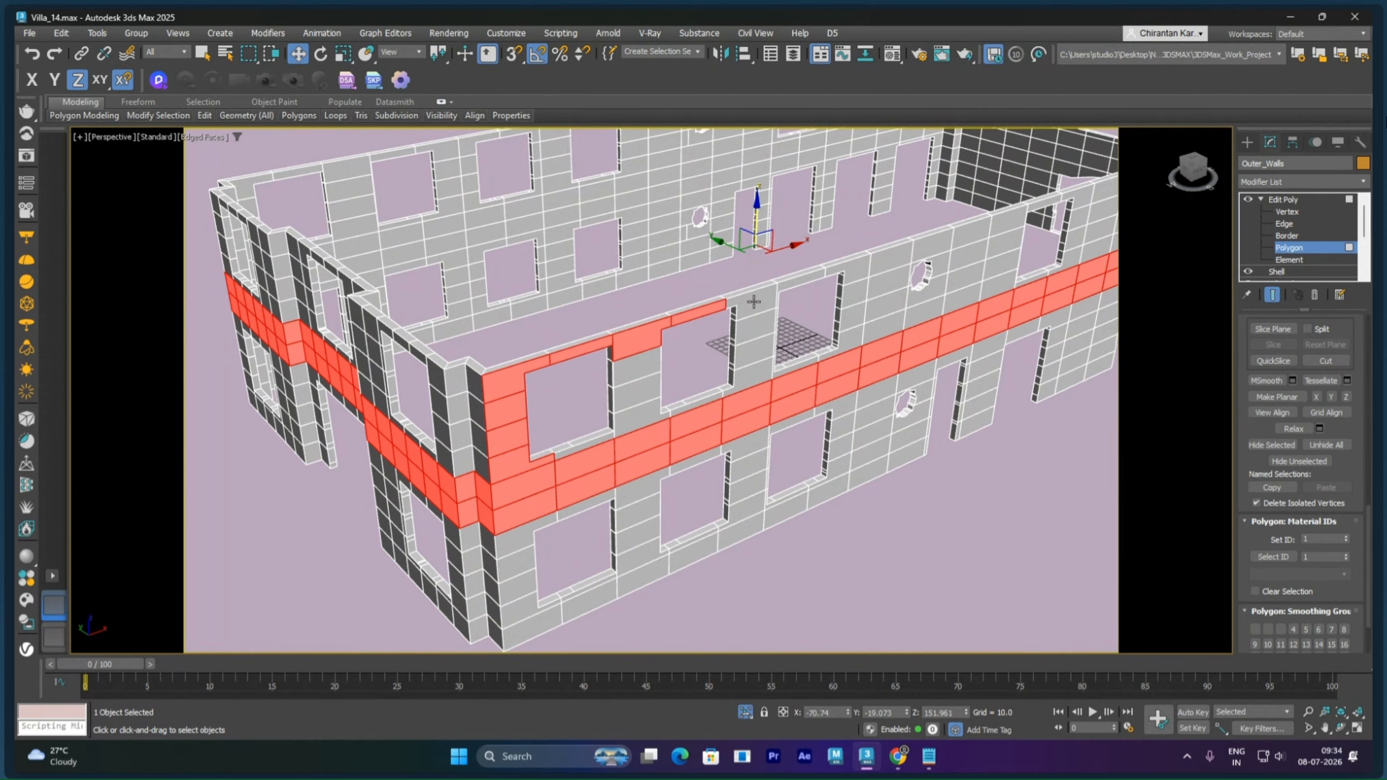
ctrl+click(753, 302)
ctrl+click(795, 286)
ctrl+click(861, 270)
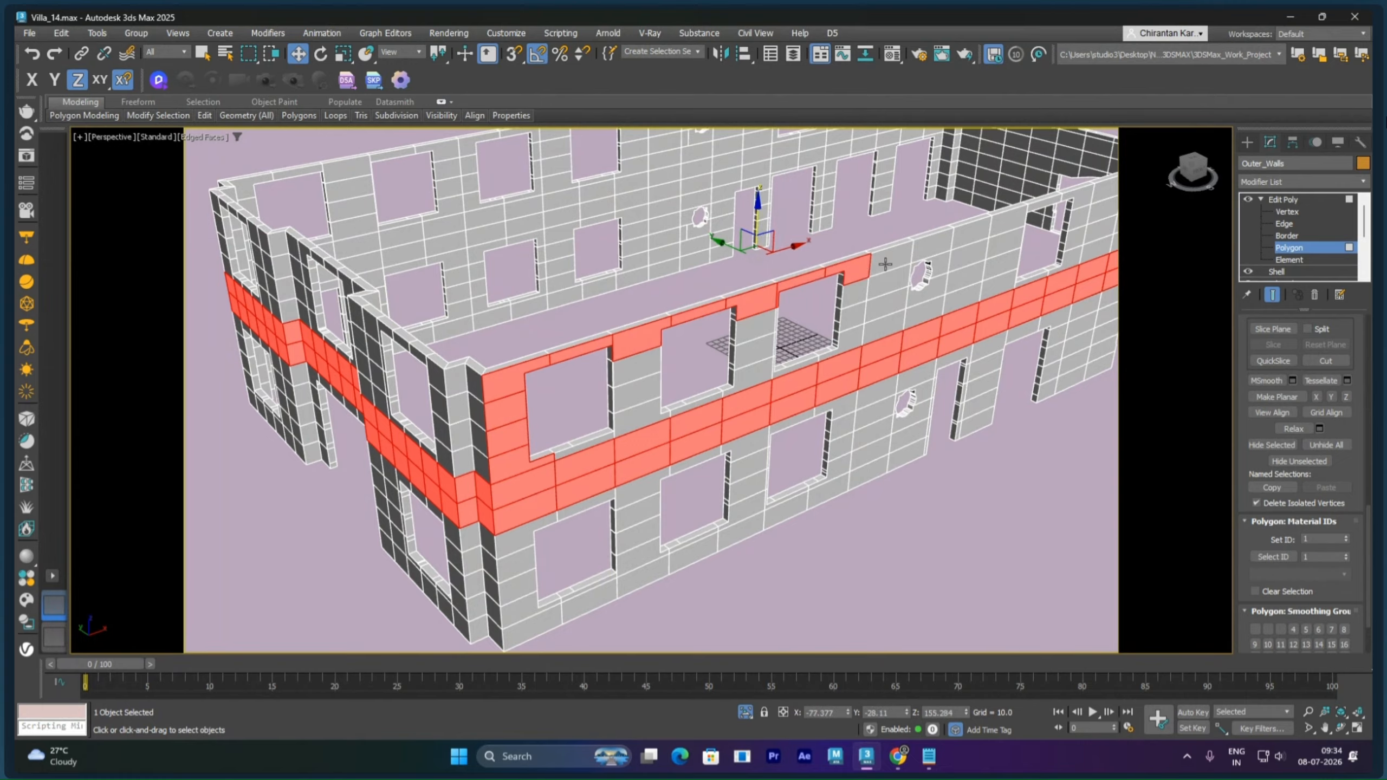
ctrl+click(890, 262)
Step: Extend the selection with the row of brick faces passing just below the upper round opening
ctrl+click(858, 323)
ctrl+click(881, 311)
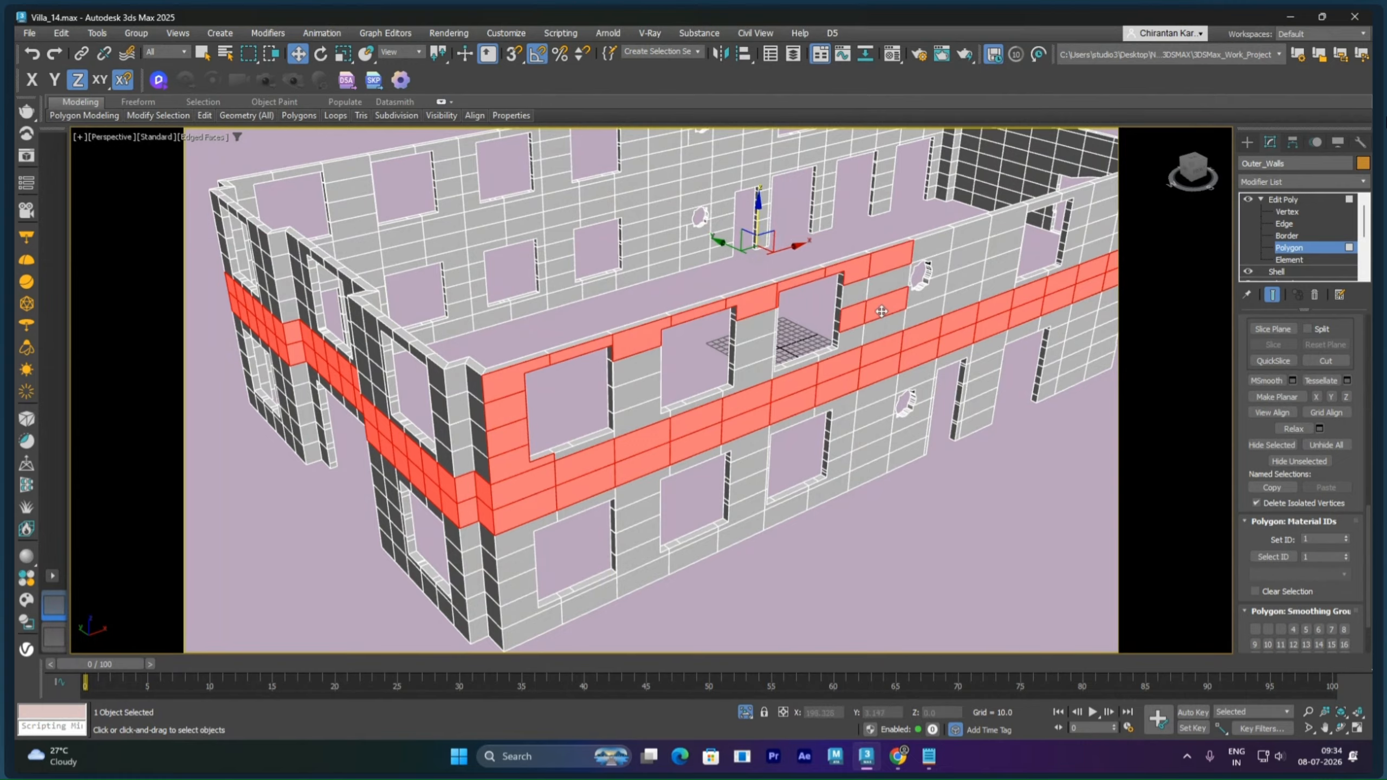
ctrl+click(906, 299)
ctrl+click(938, 285)
ctrl+click(963, 283)
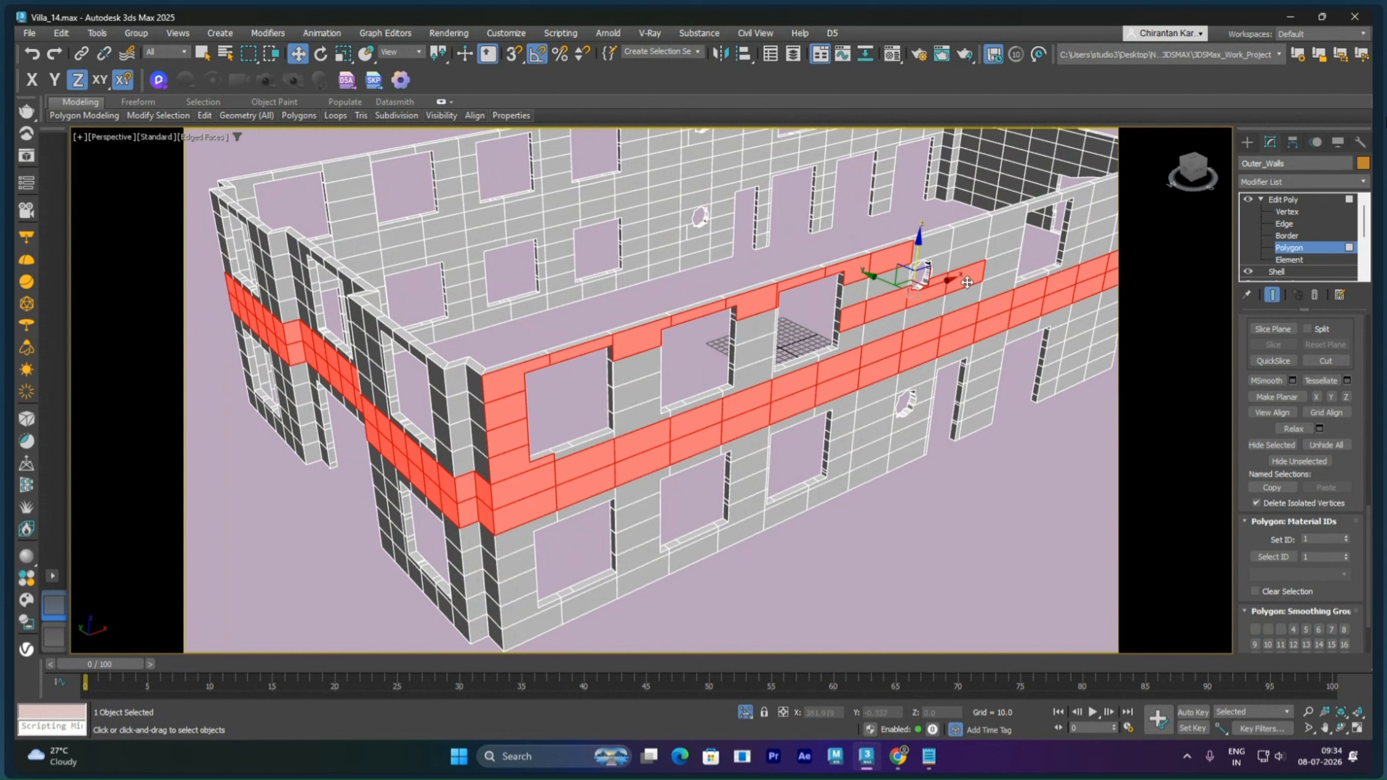
ctrl+click(1000, 265)
Step: Add the remaining brick faces above and beside the upper round opening to the selection, undoing any mis-selections
ctrl+double_click(965, 255)
key(ctrl+z)
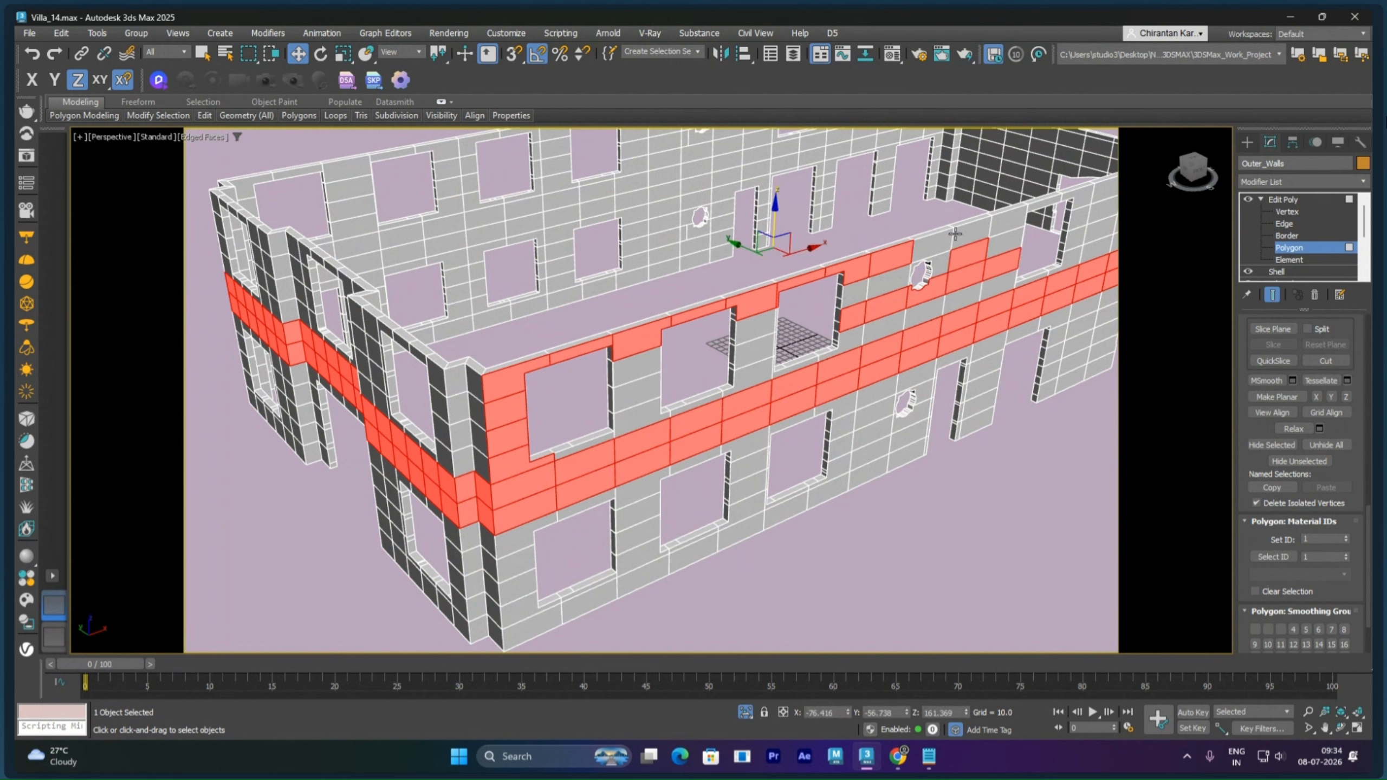
ctrl+drag(970, 241, 972, 238)
key(ctrl+z)
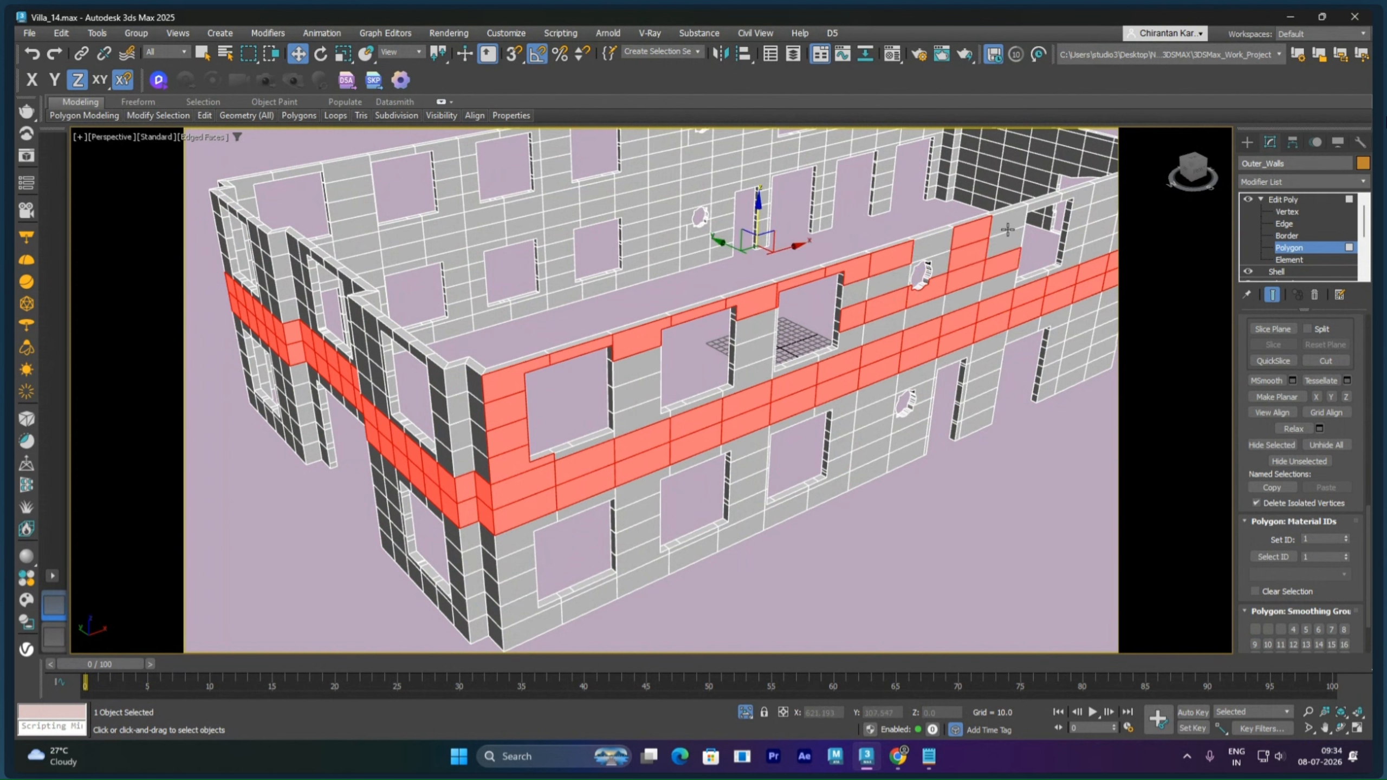
ctrl+click(1010, 230)
ctrl+click(1008, 242)
ctrl+click(943, 250)
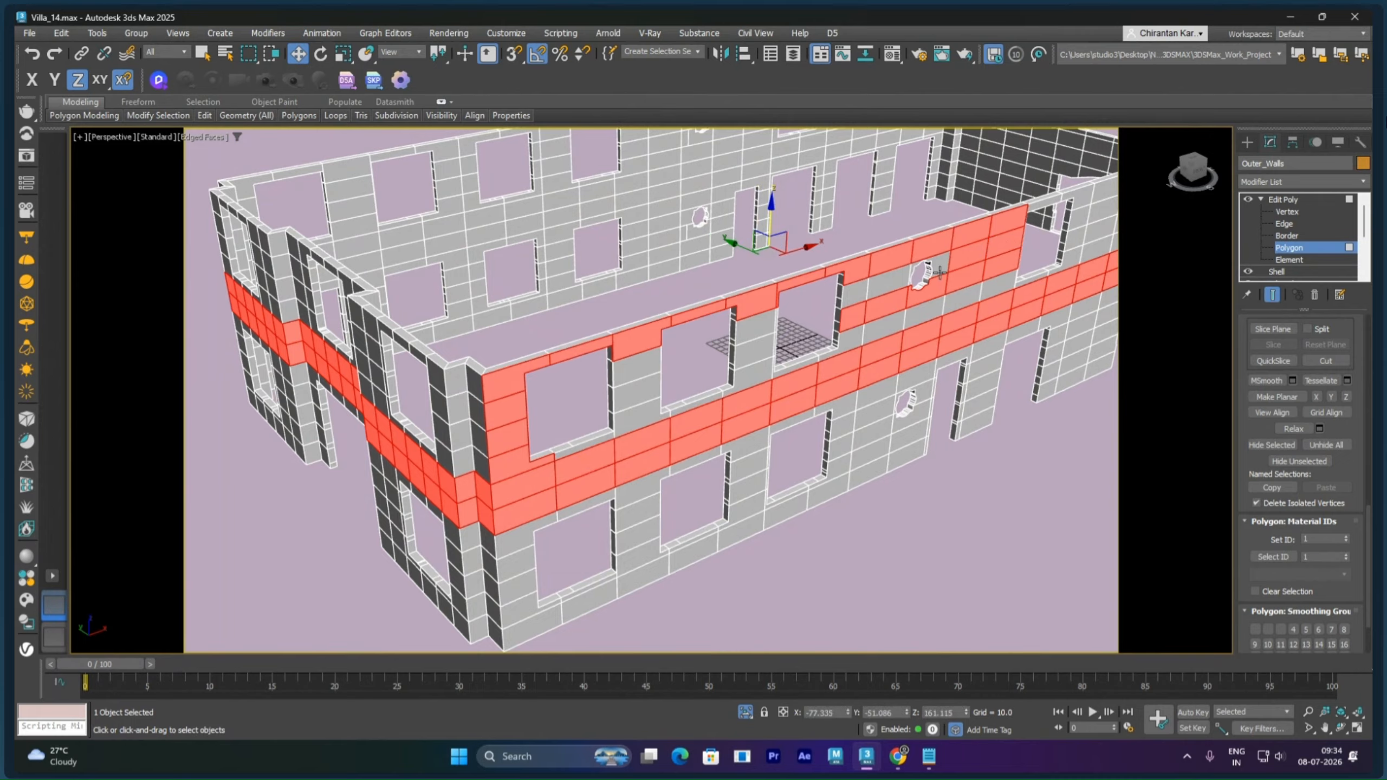
ctrl+click(940, 274)
ctrl+click(880, 293)
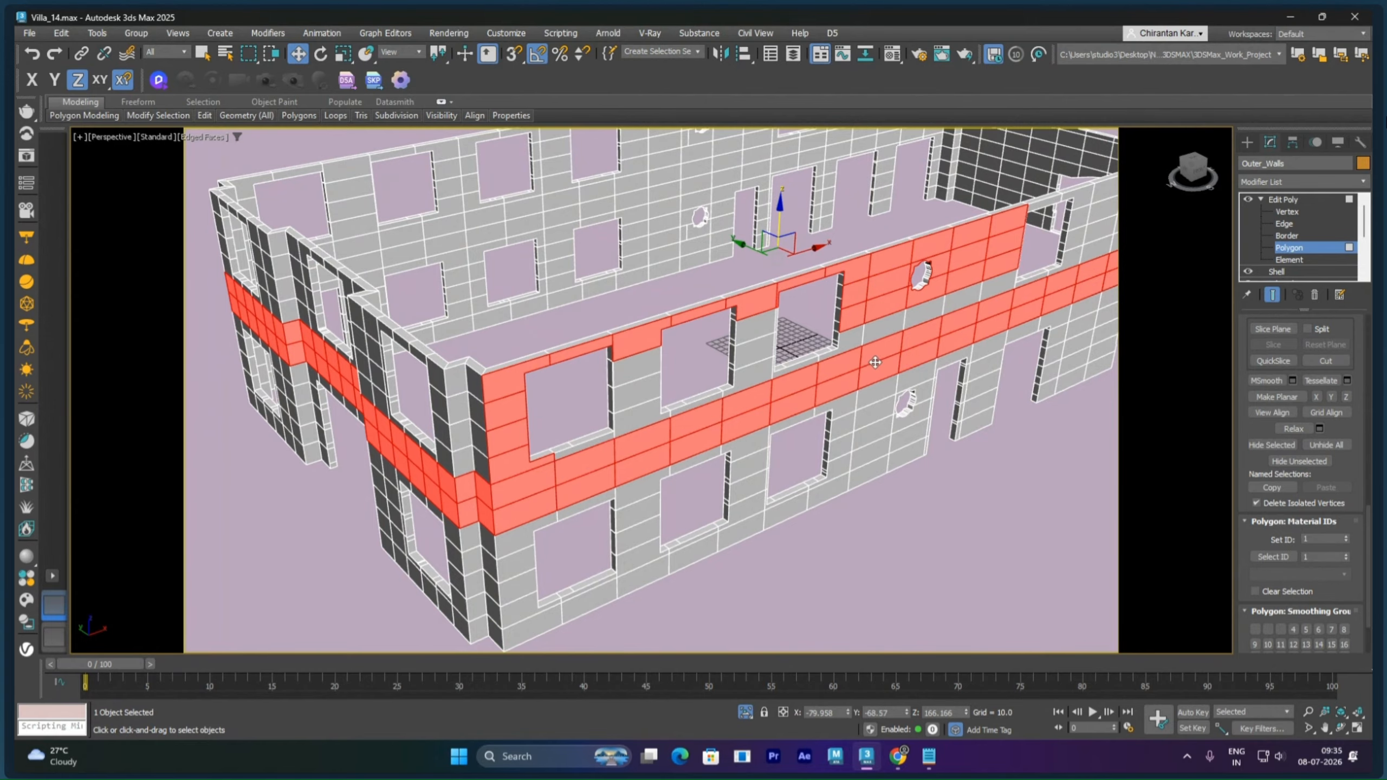
Step: Add the brick faces of the piers between the upper-floor windows to the Outer_Walls polygon selection
middle_drag(874, 363, 851, 345)
ctrl+click(730, 310)
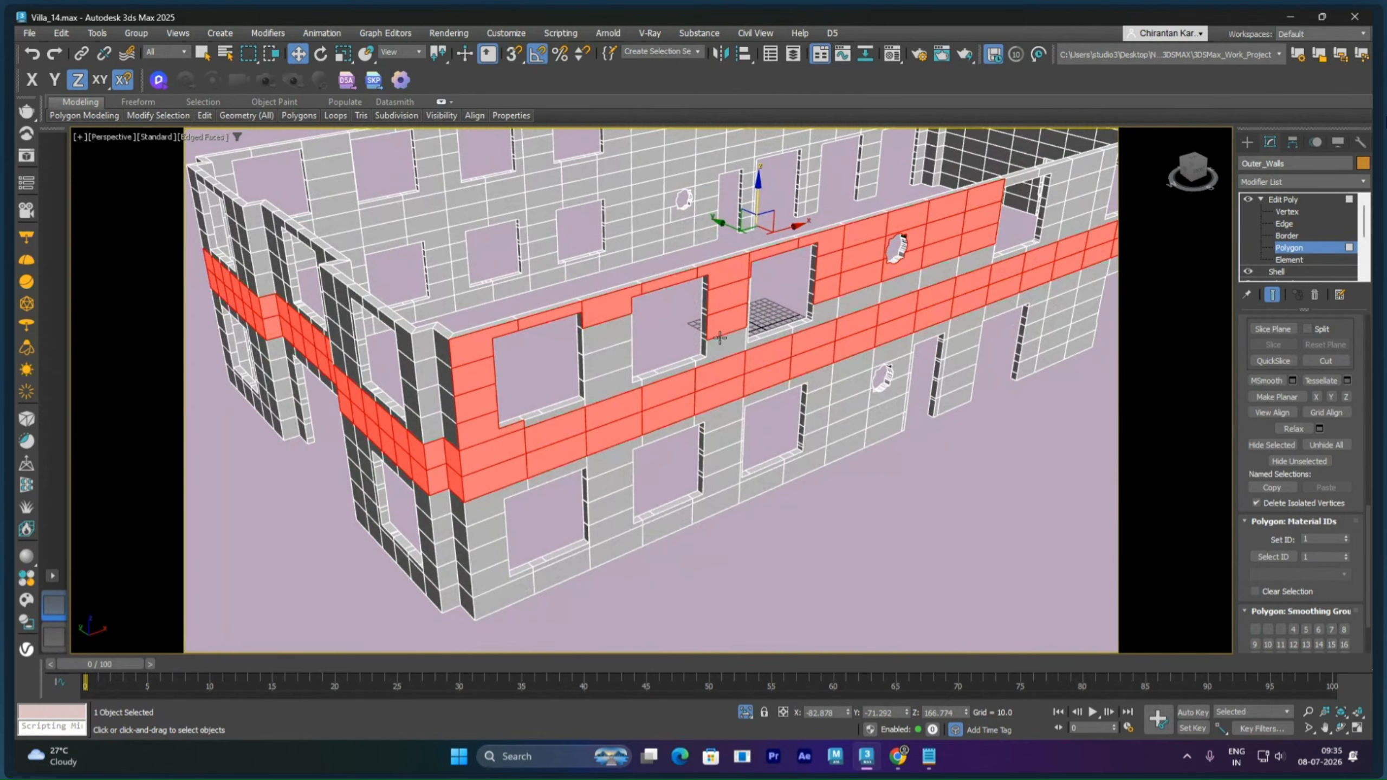
ctrl+click(600, 374)
ctrl+click(600, 365)
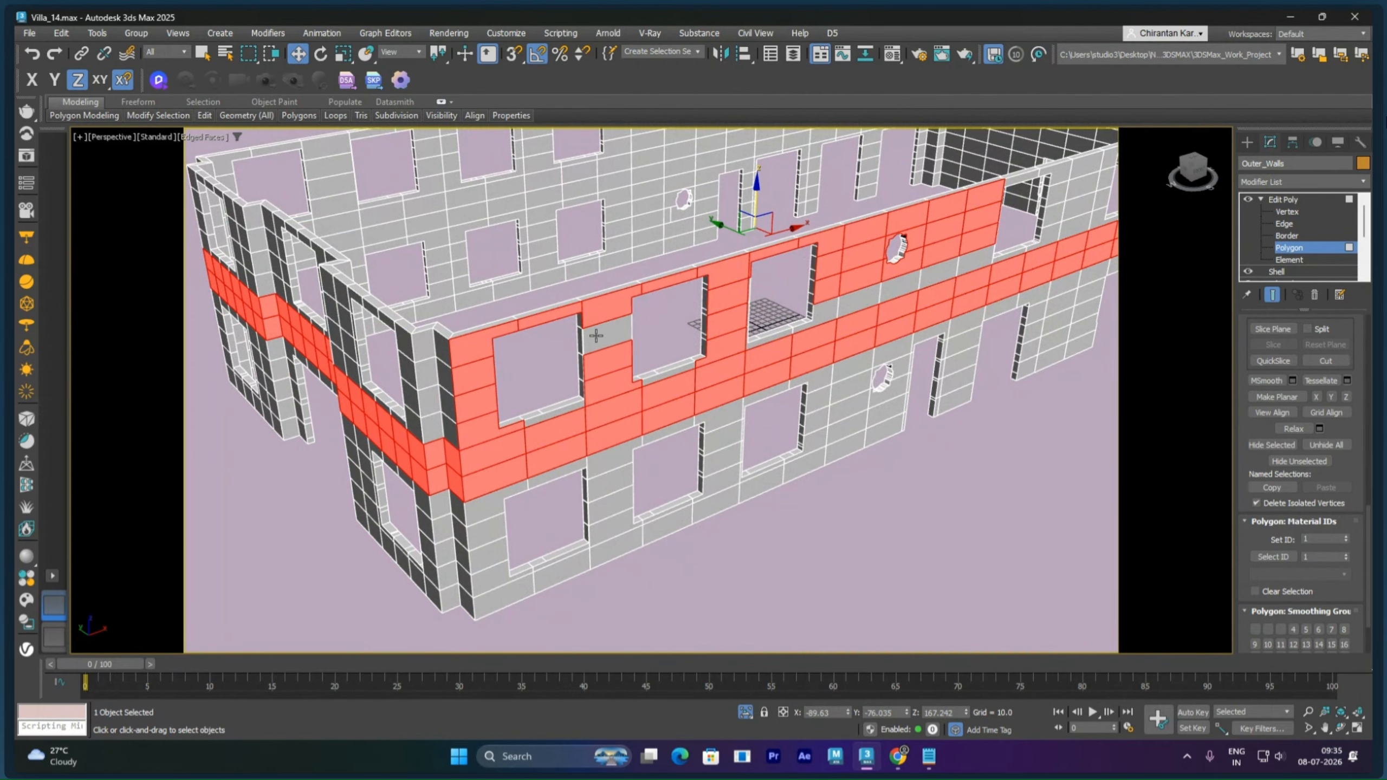
ctrl+click(597, 334)
Step: Enable By Vertex selection for the Outer_Walls polygons
middle_drag(725, 342, 740, 284)
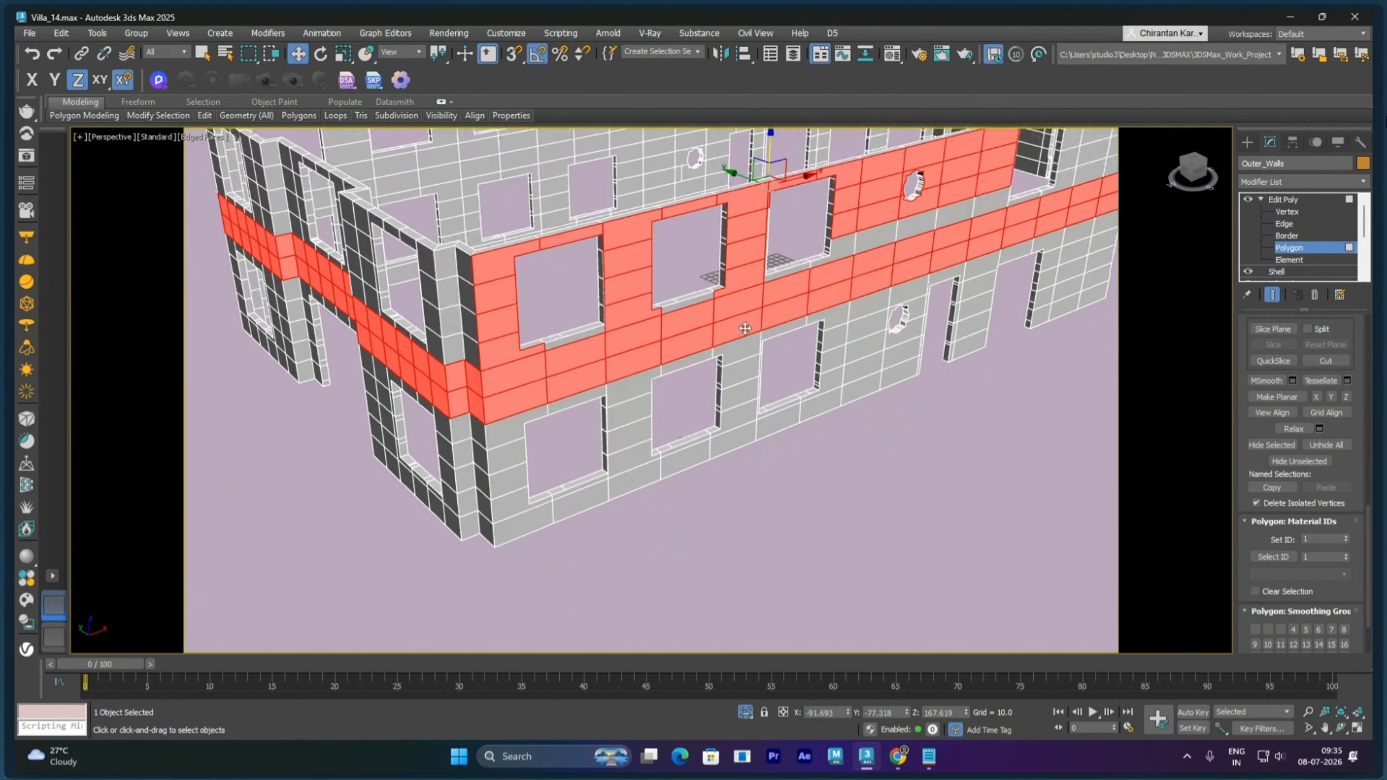
alt+middle_drag(747, 377, 752, 352)
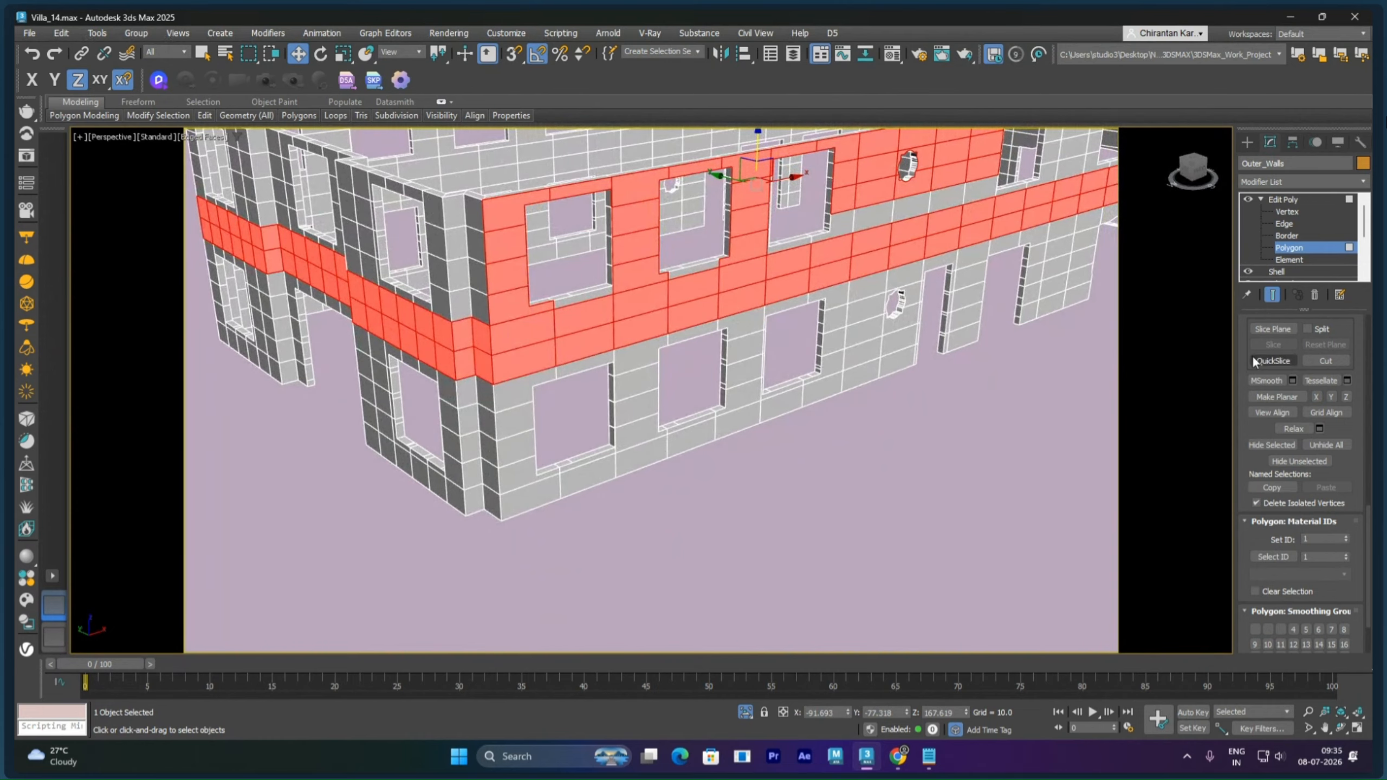
scroll(1247, 344, up, 10)
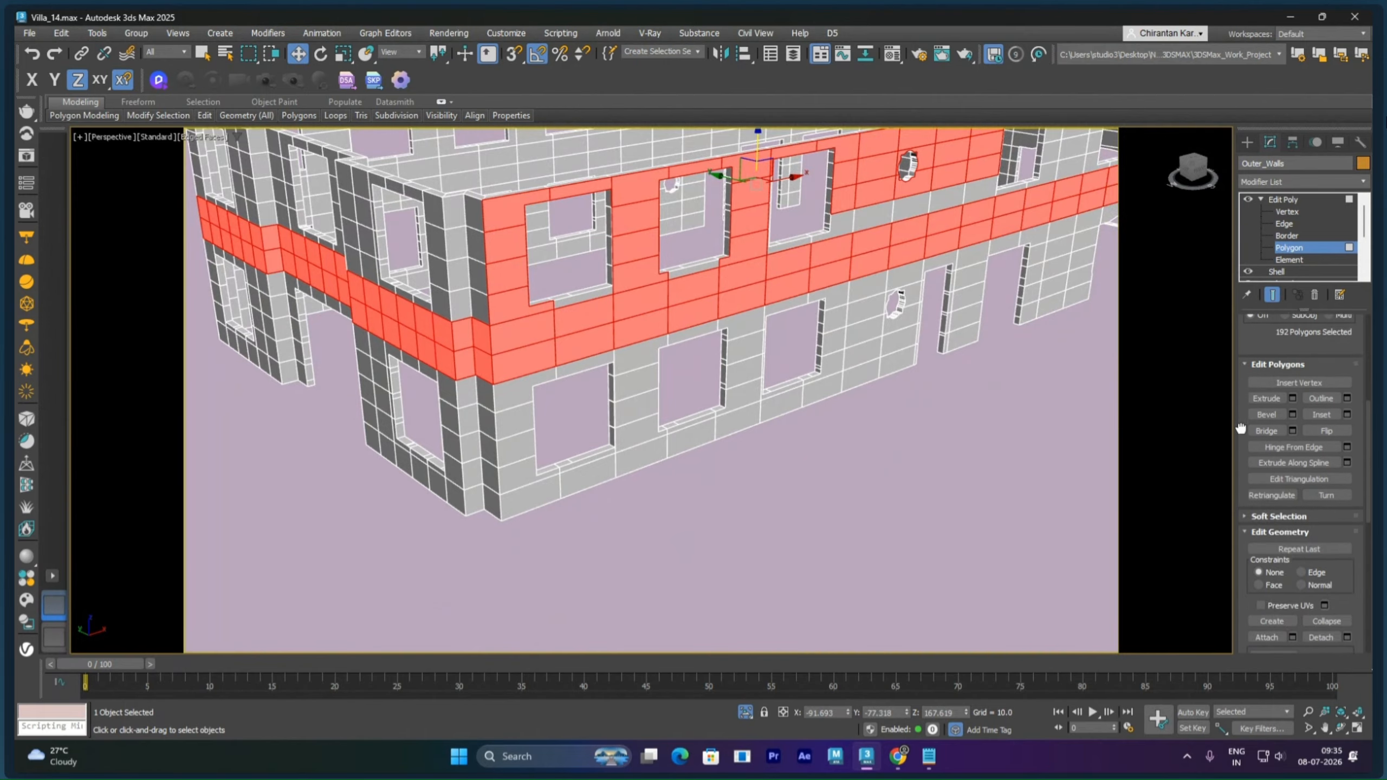
scroll(1235, 470, up, 3)
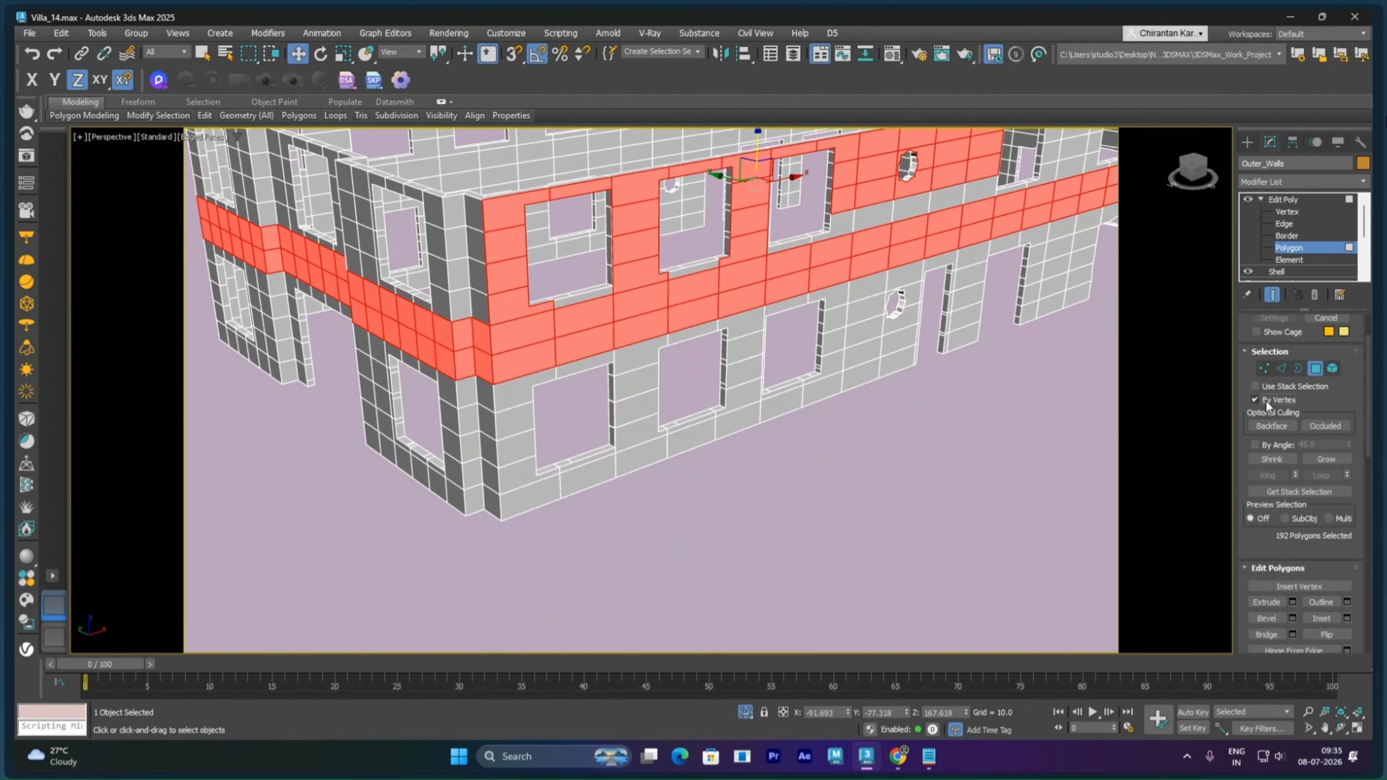
click(764, 402)
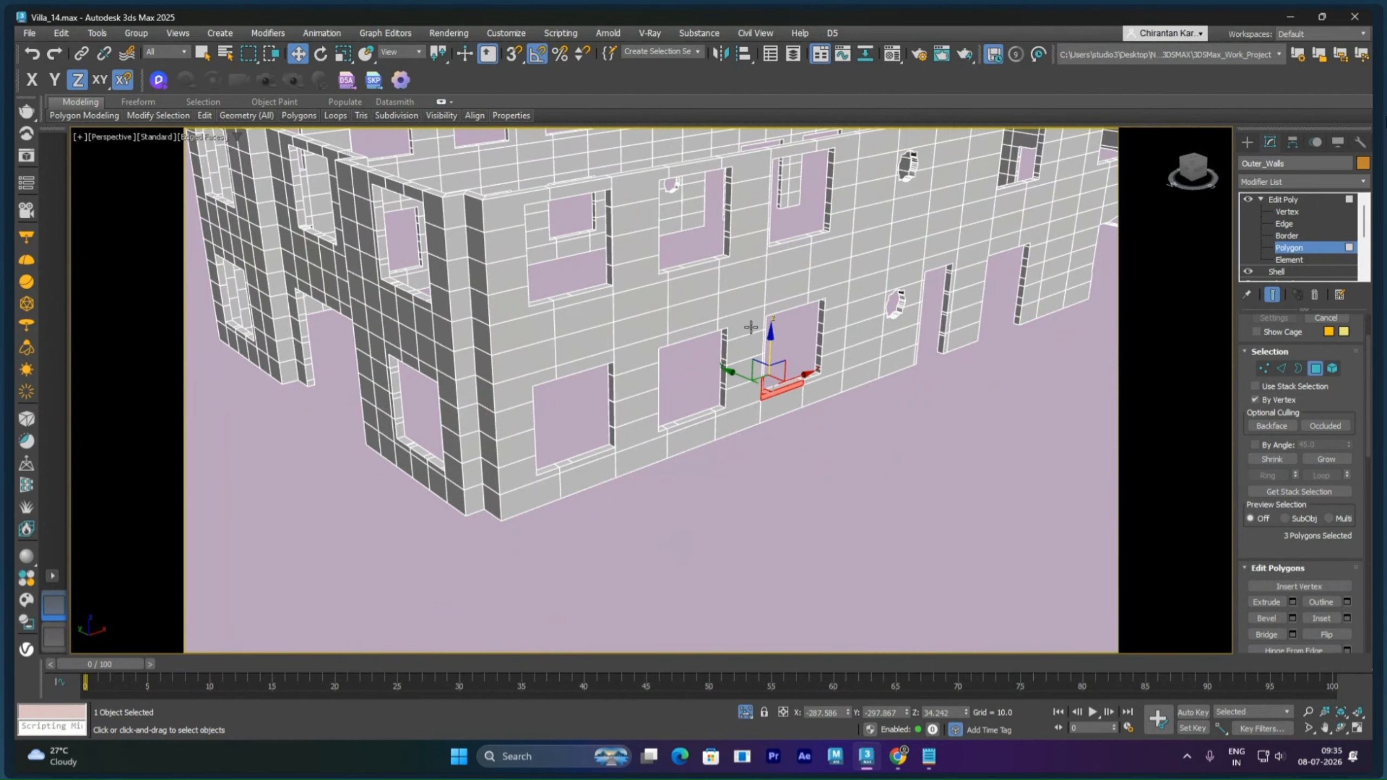
click(763, 307)
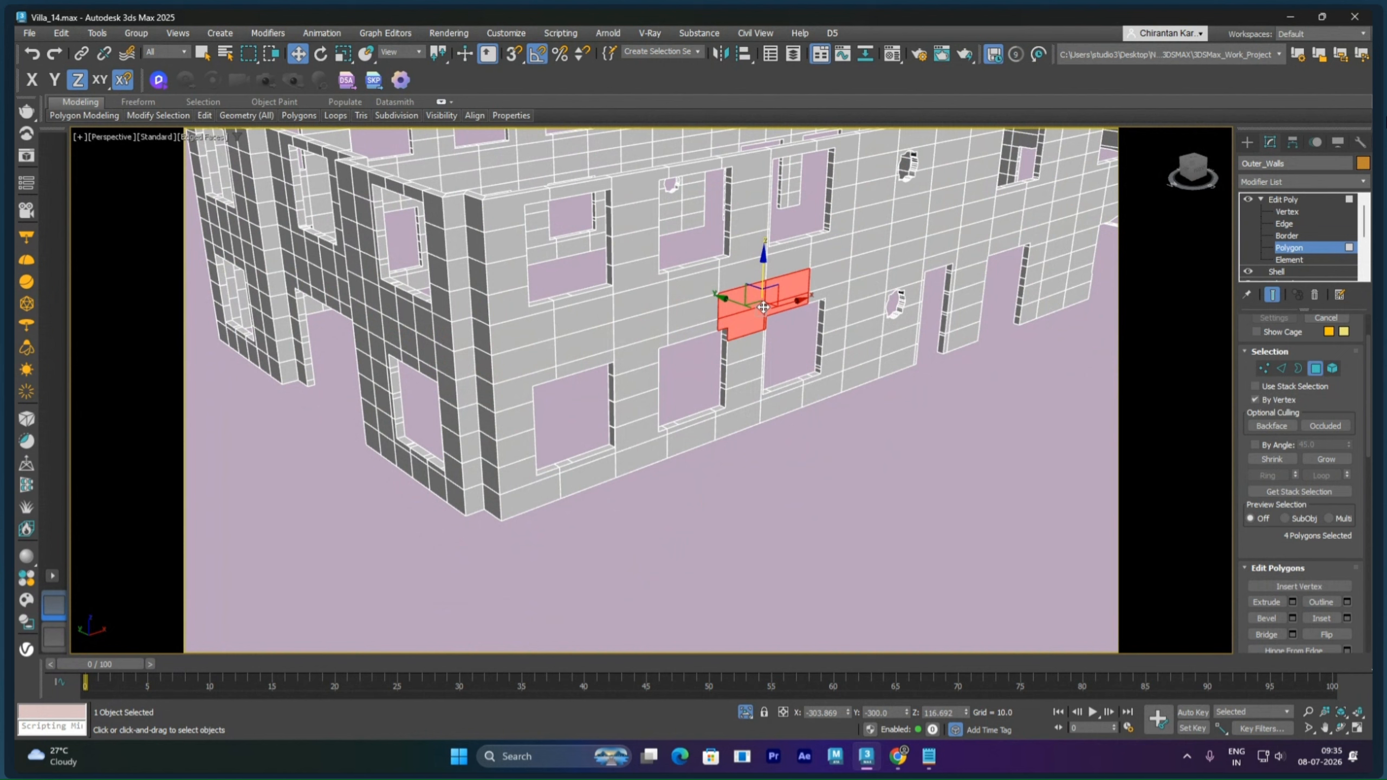
click(671, 310)
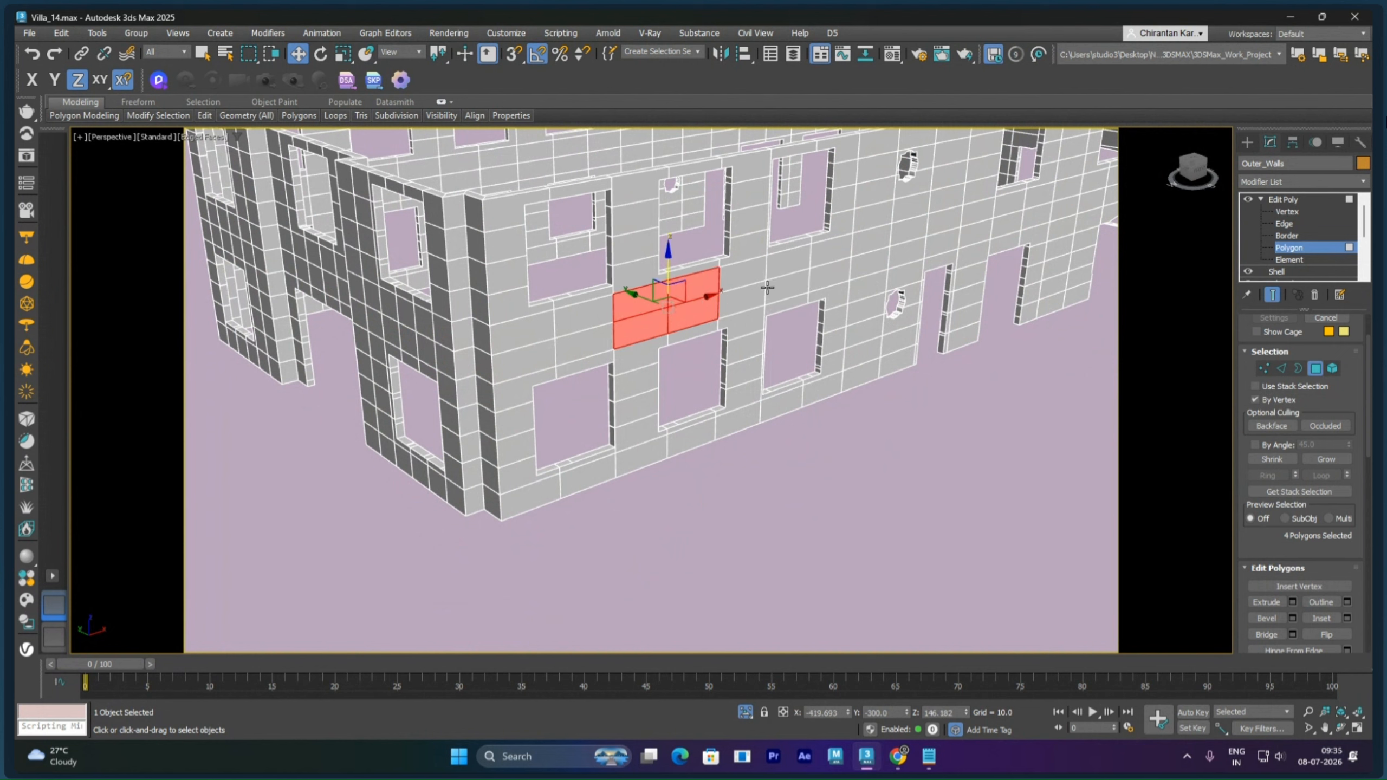
key(ctrl+z)
key(ctrl+z)
key(ctrl+z)
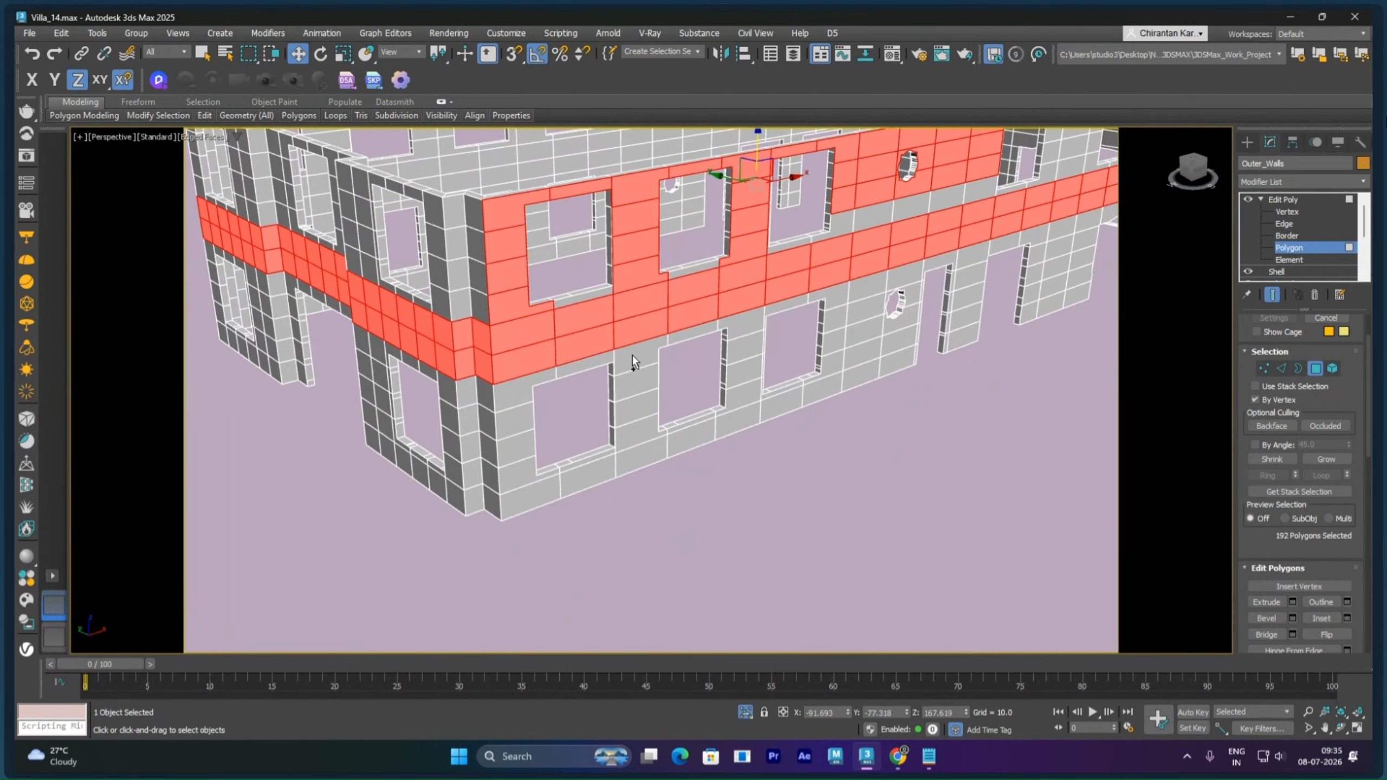
Step: Add the brick faces meeting at corner vertices around the second and third ground-floor windows to the selection
ctrl+click(670, 350)
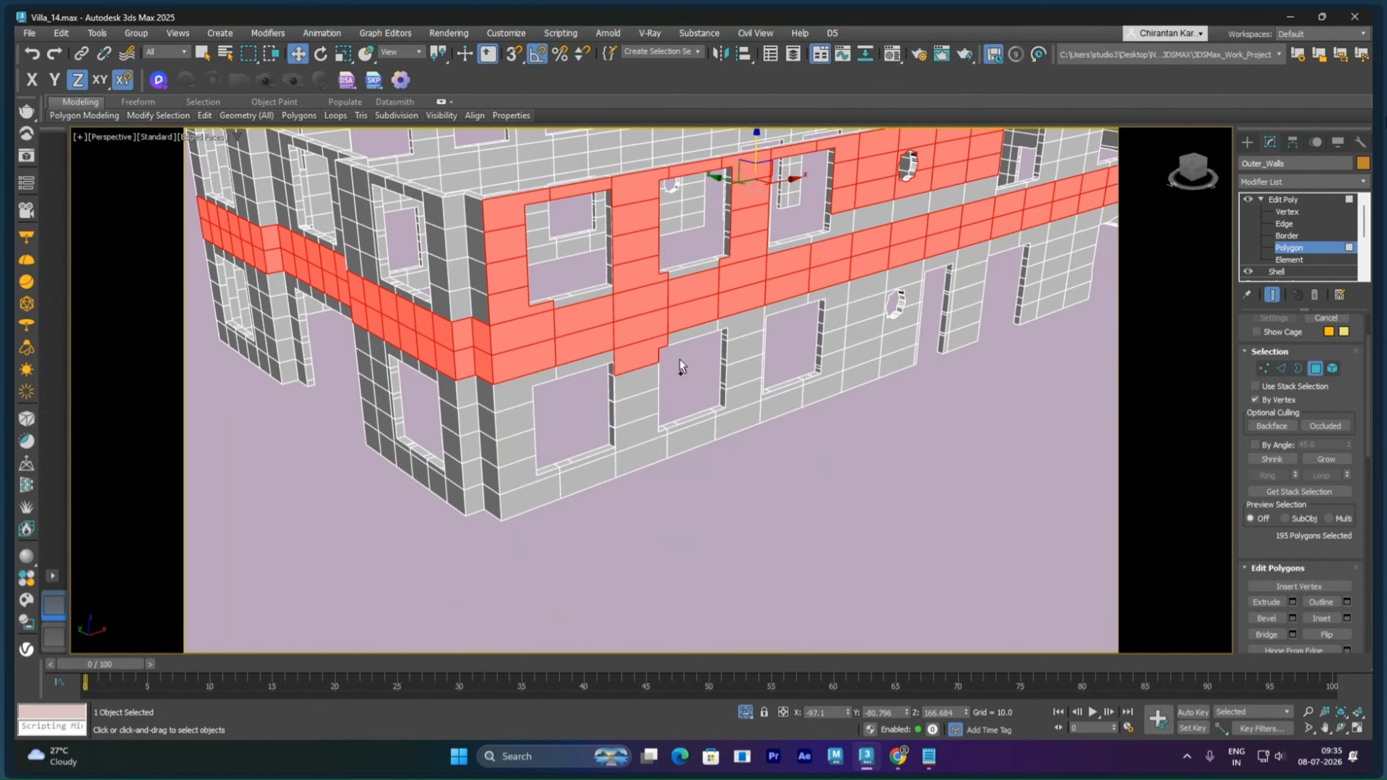
ctrl+click(717, 330)
scroll(738, 391, up, 5)
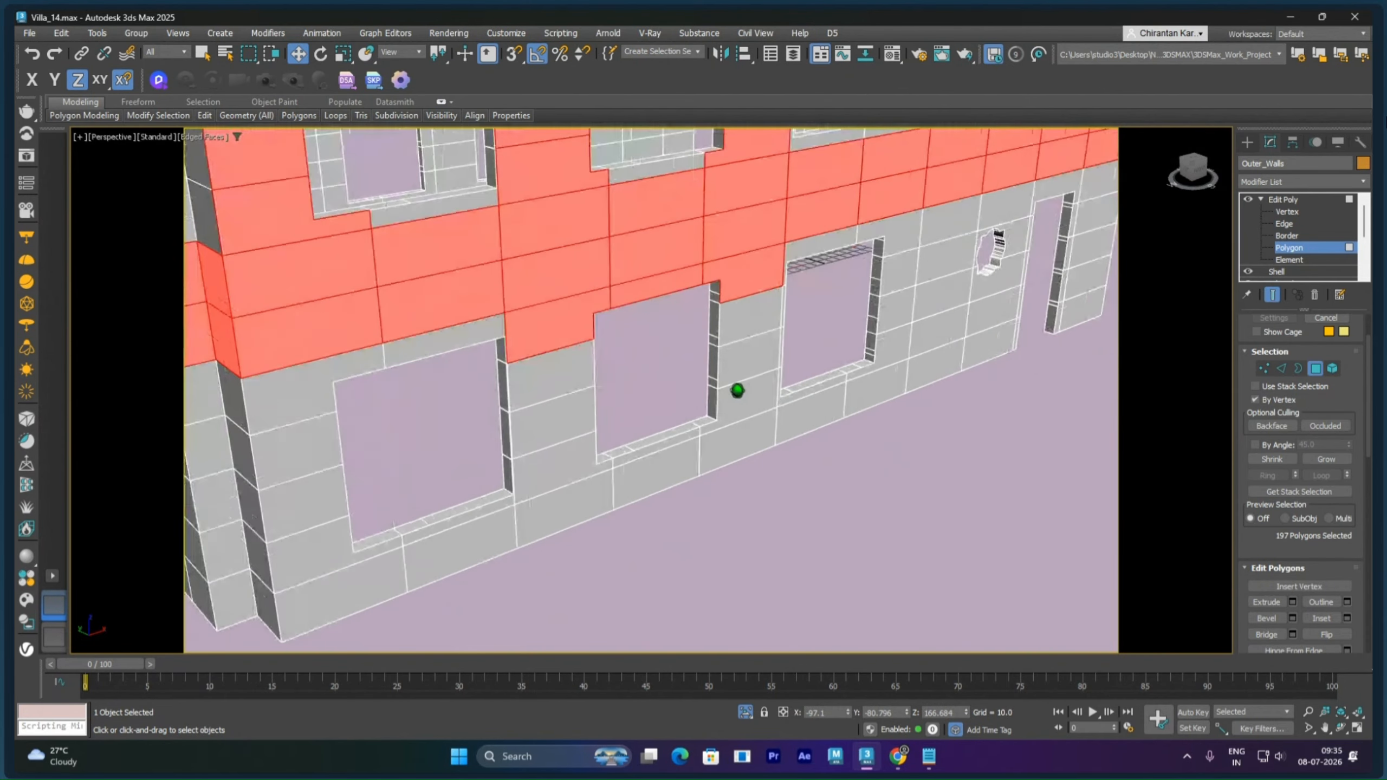
ctrl+click(776, 370)
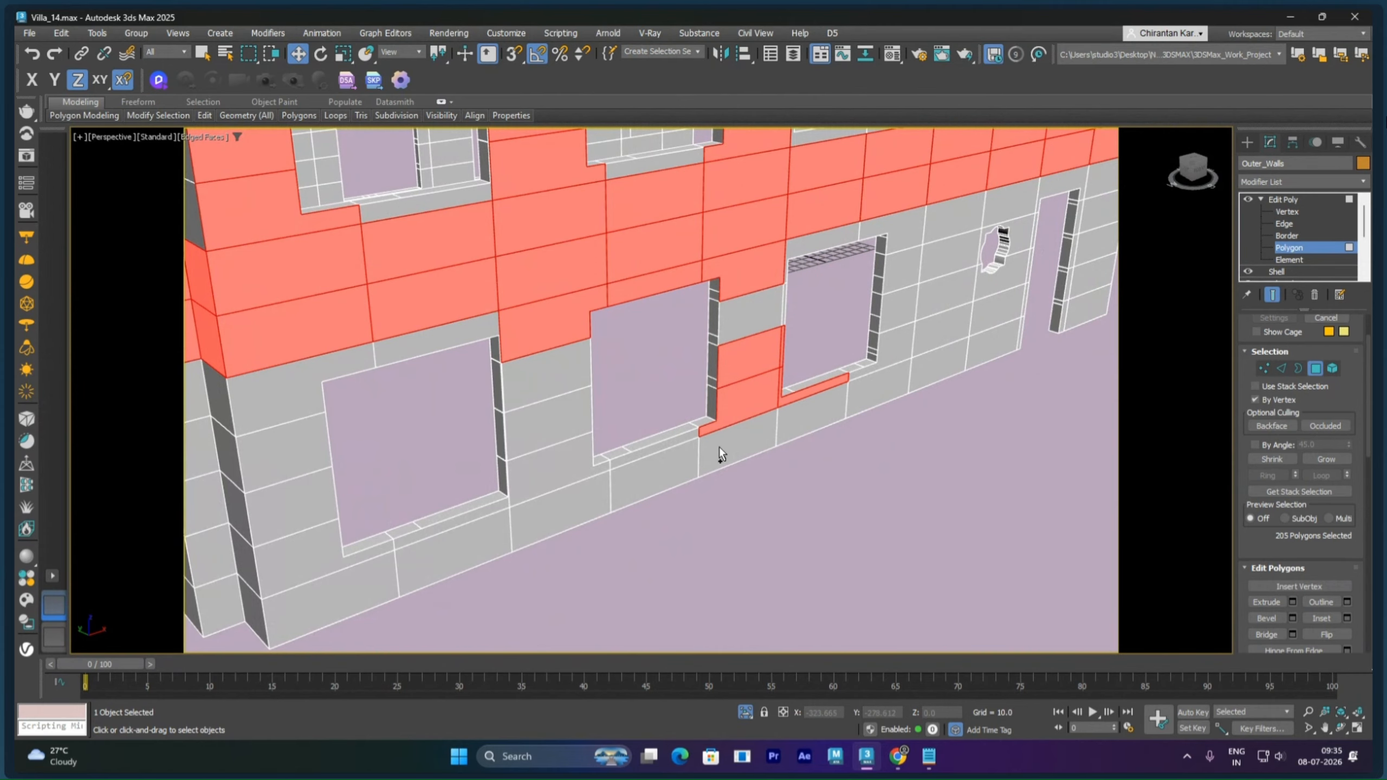
shift+click(588, 495)
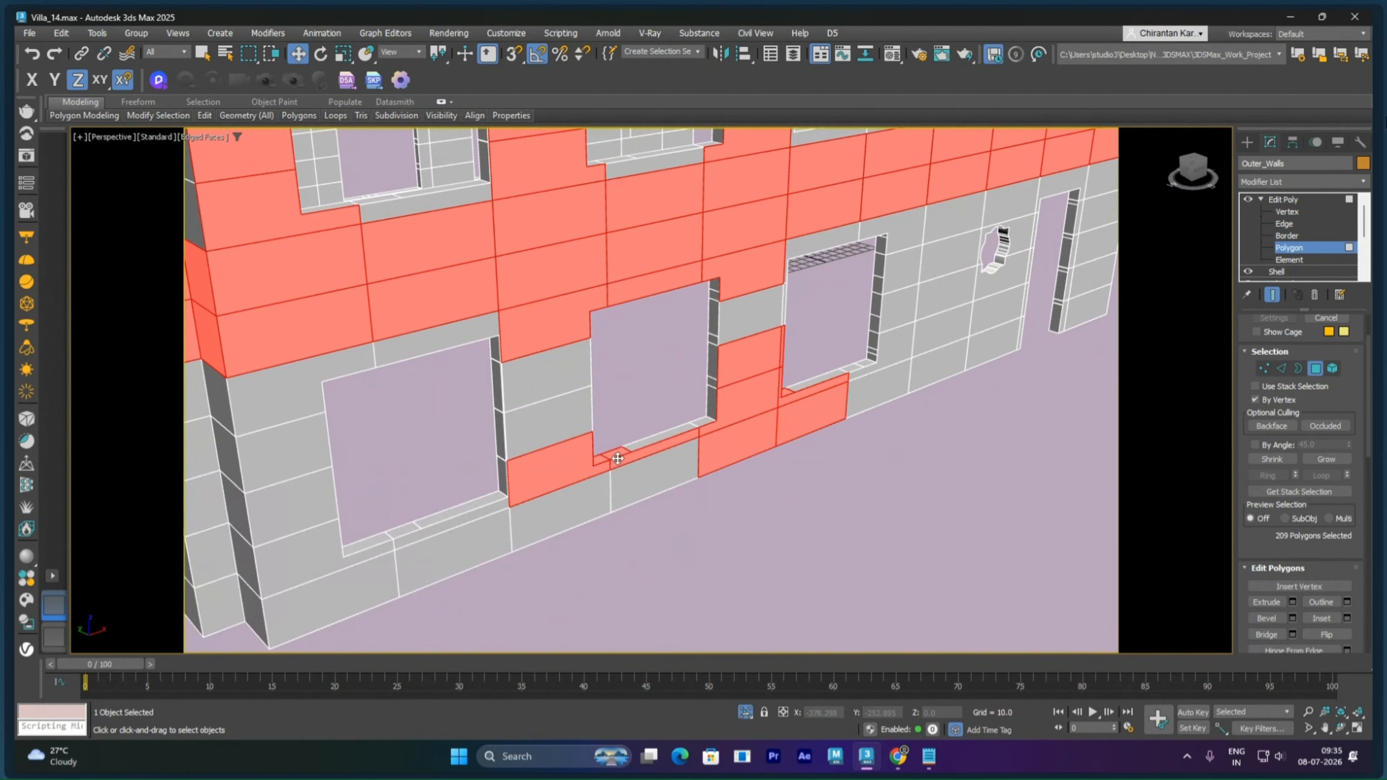
Step: Disable By Vertex and remove the sill and reveal faces inside the second ground-floor window opening from the selection
alt+middle_drag(631, 450, 590, 422)
scroll(589, 422, up, 5)
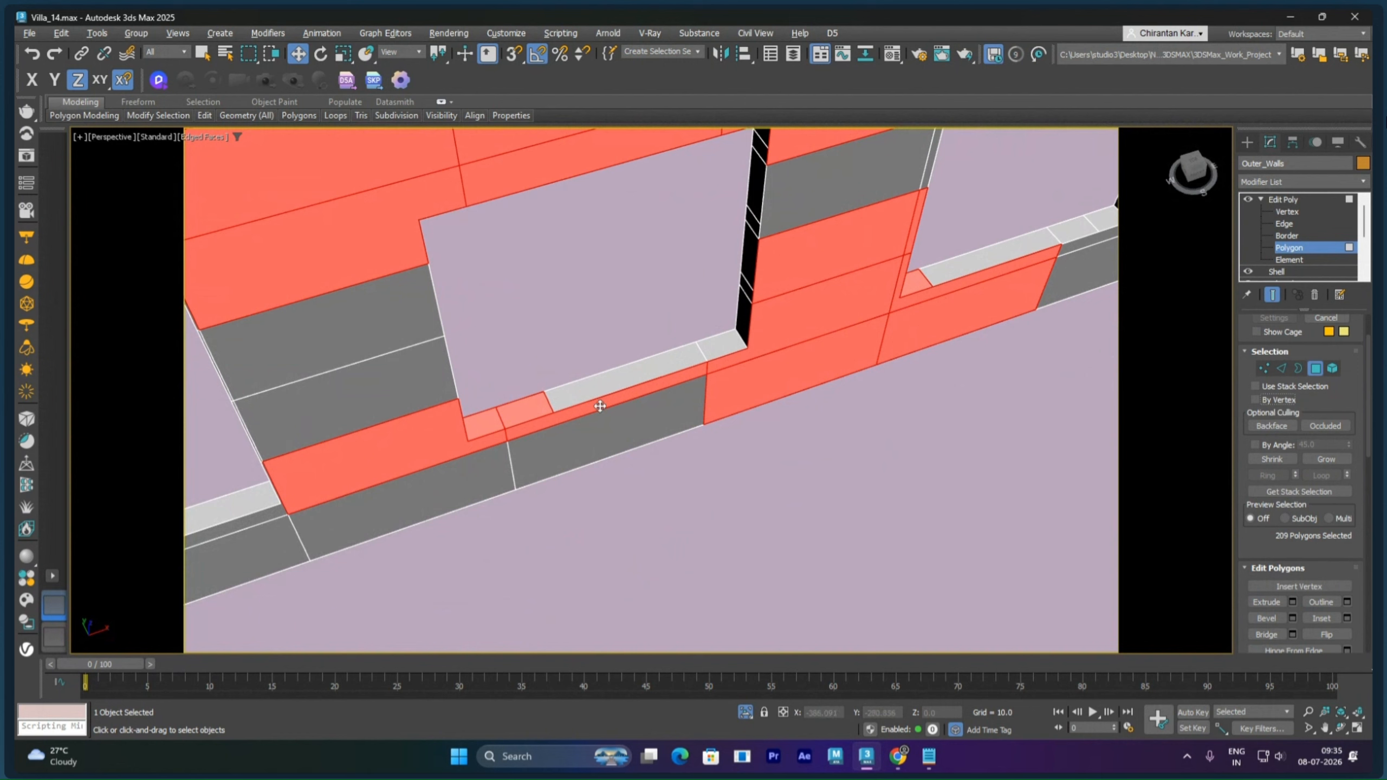
alt+click(534, 407)
alt+click(488, 421)
alt+middle_drag(545, 450, 478, 412)
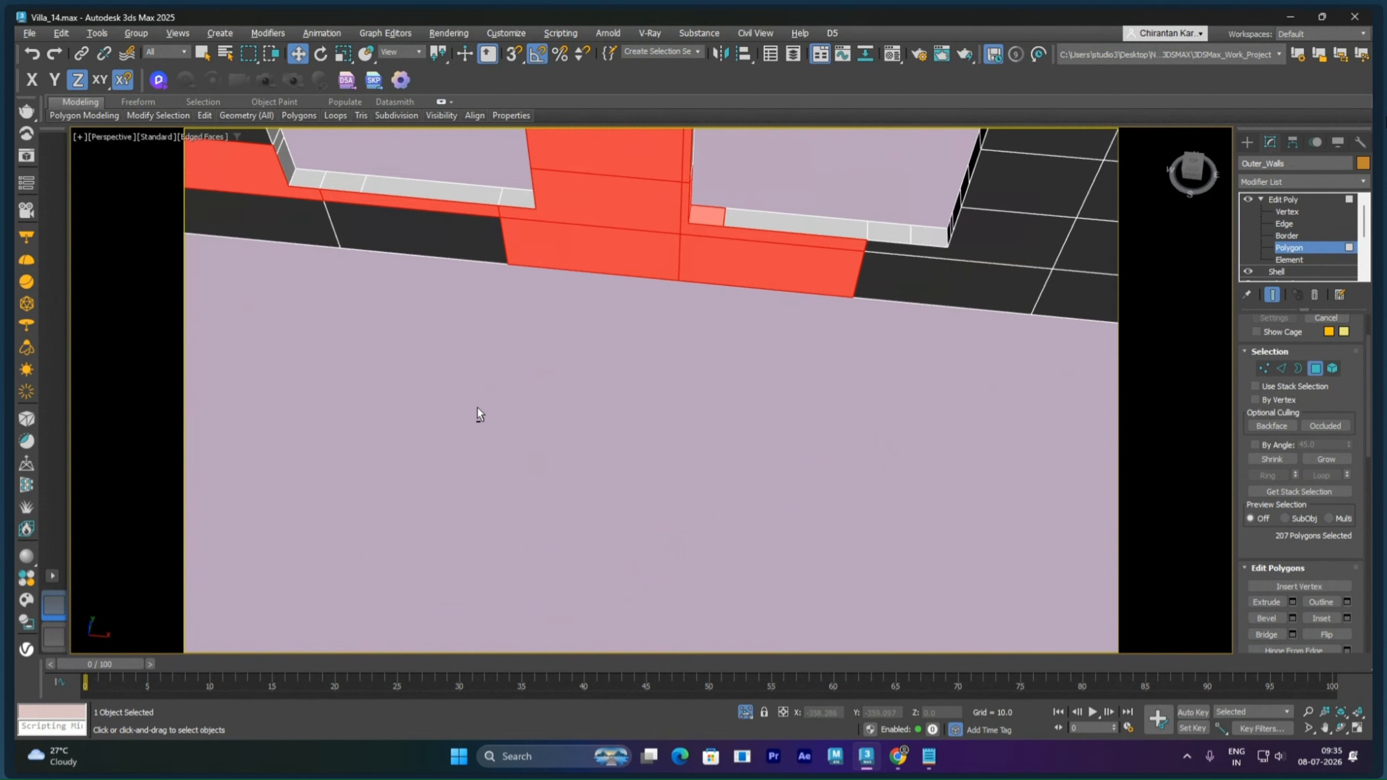
middle_drag(456, 352, 583, 444)
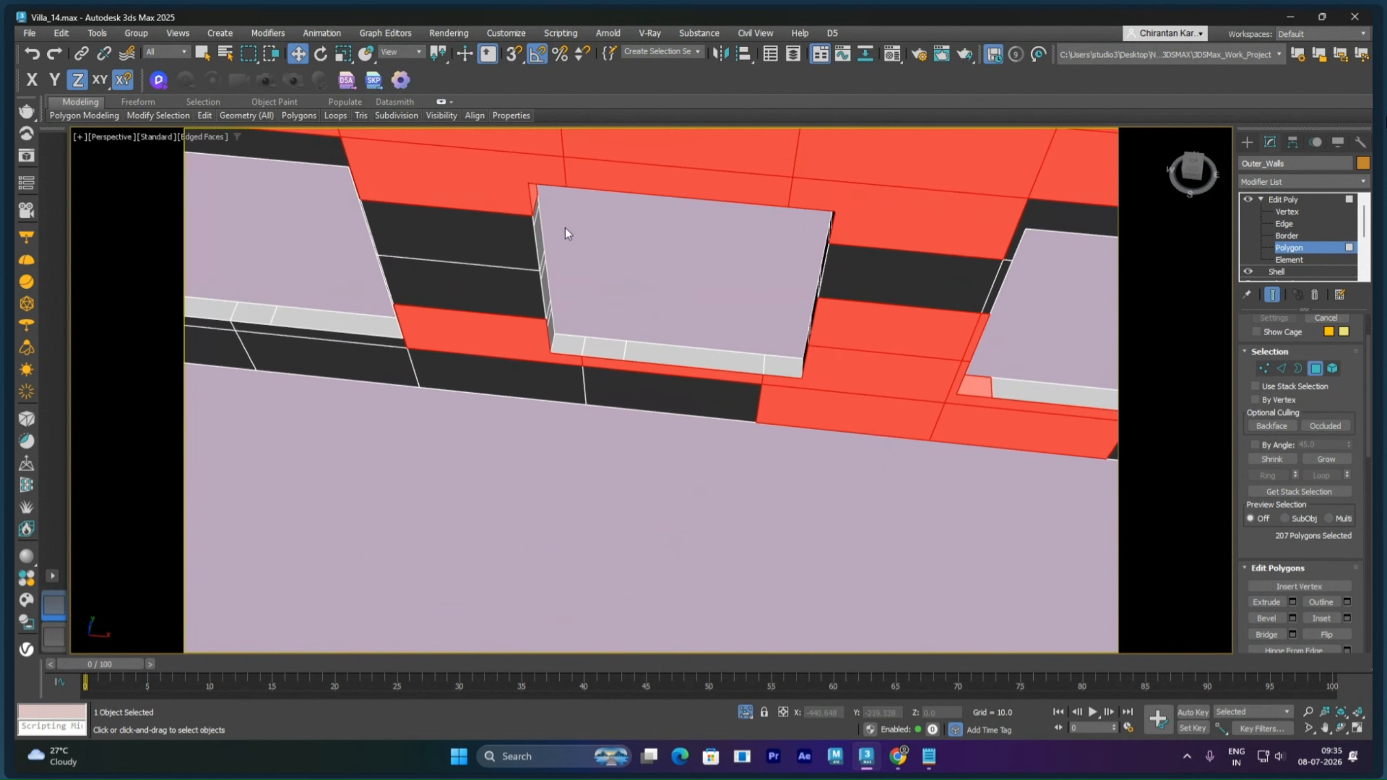
middle_drag(566, 228, 622, 371)
alt+click(582, 447)
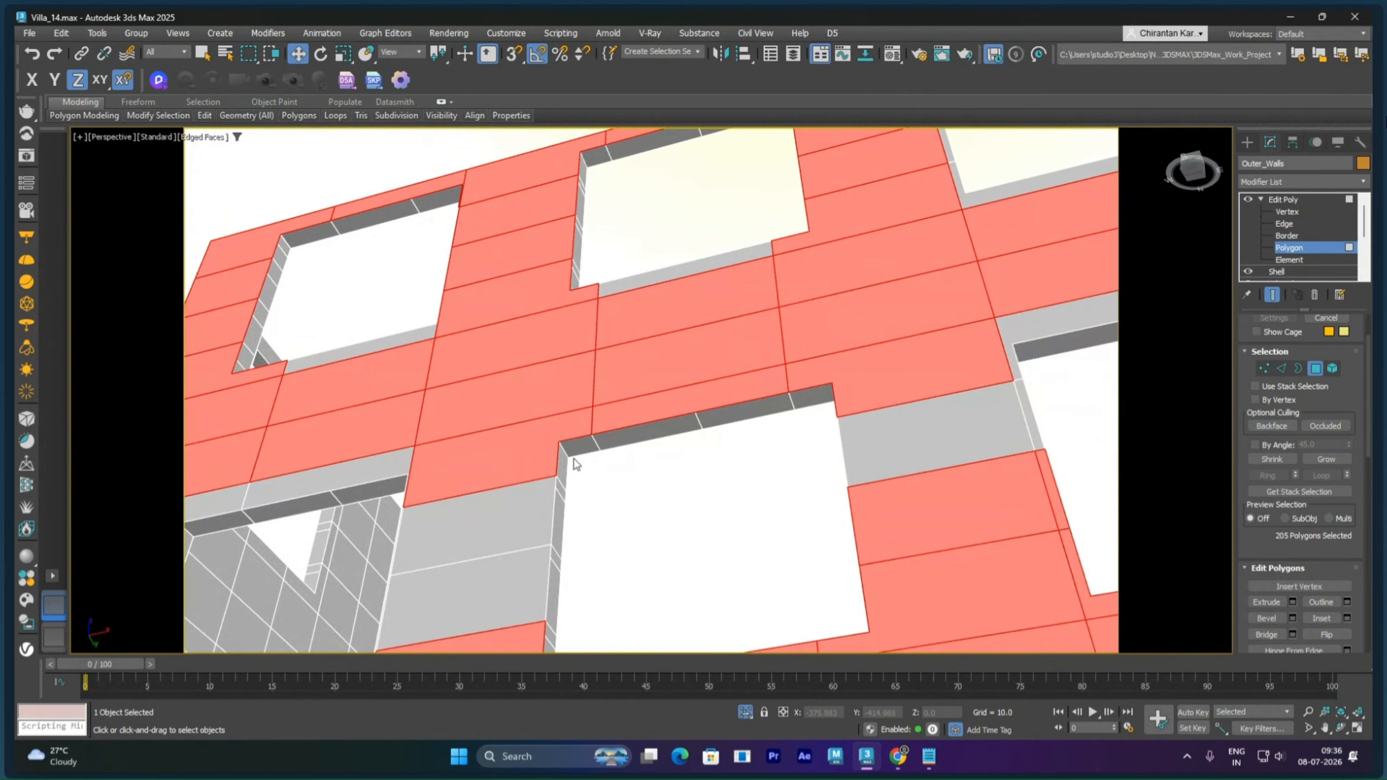
Step: Add the strip below the upper-floor window and the brick faces above and between the first two ground-floor windows
alt+middle_drag(662, 294, 714, 372)
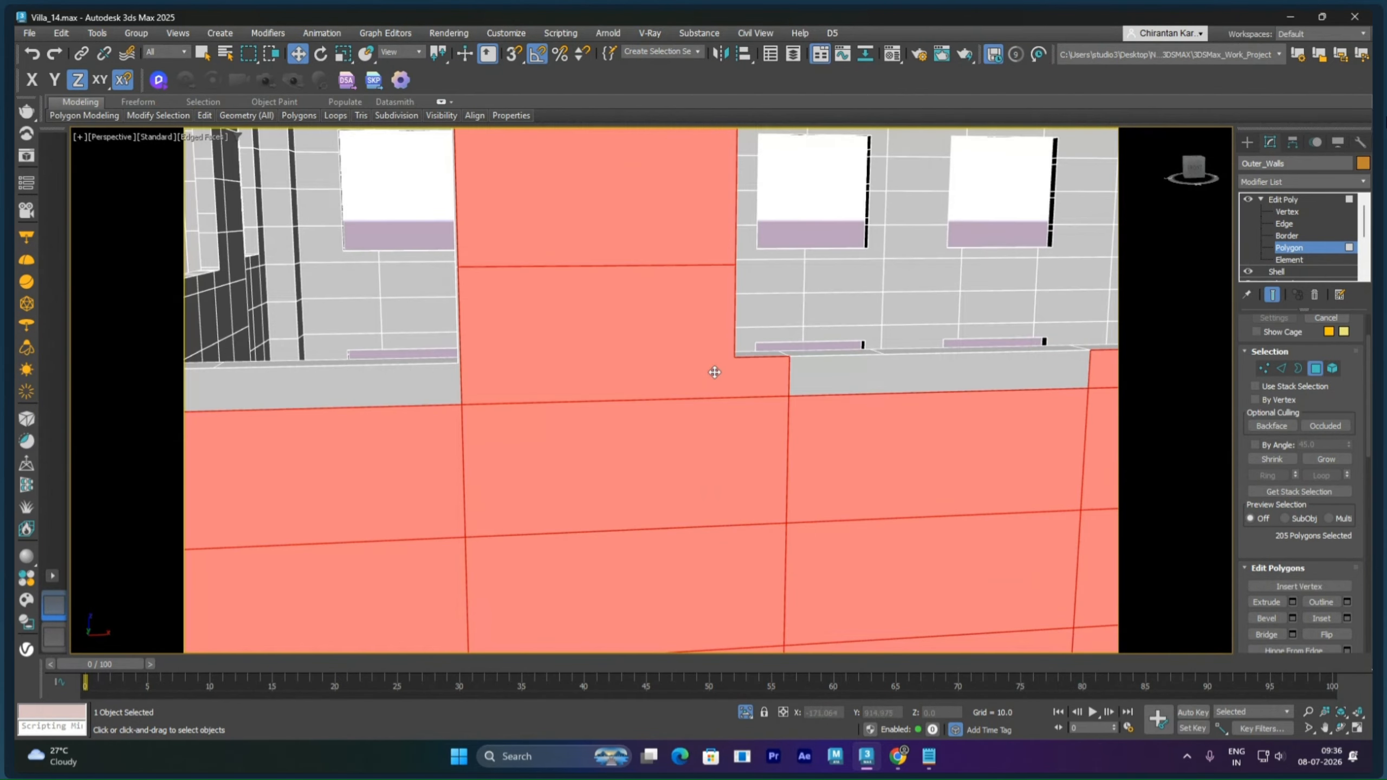
ctrl+click(914, 382)
alt+middle_drag(901, 378, 821, 348)
scroll(821, 348, down, 5)
alt+middle_drag(780, 409, 880, 437)
middle_drag(880, 437, 864, 332)
scroll(822, 411, up, 3)
ctrl+click(765, 464)
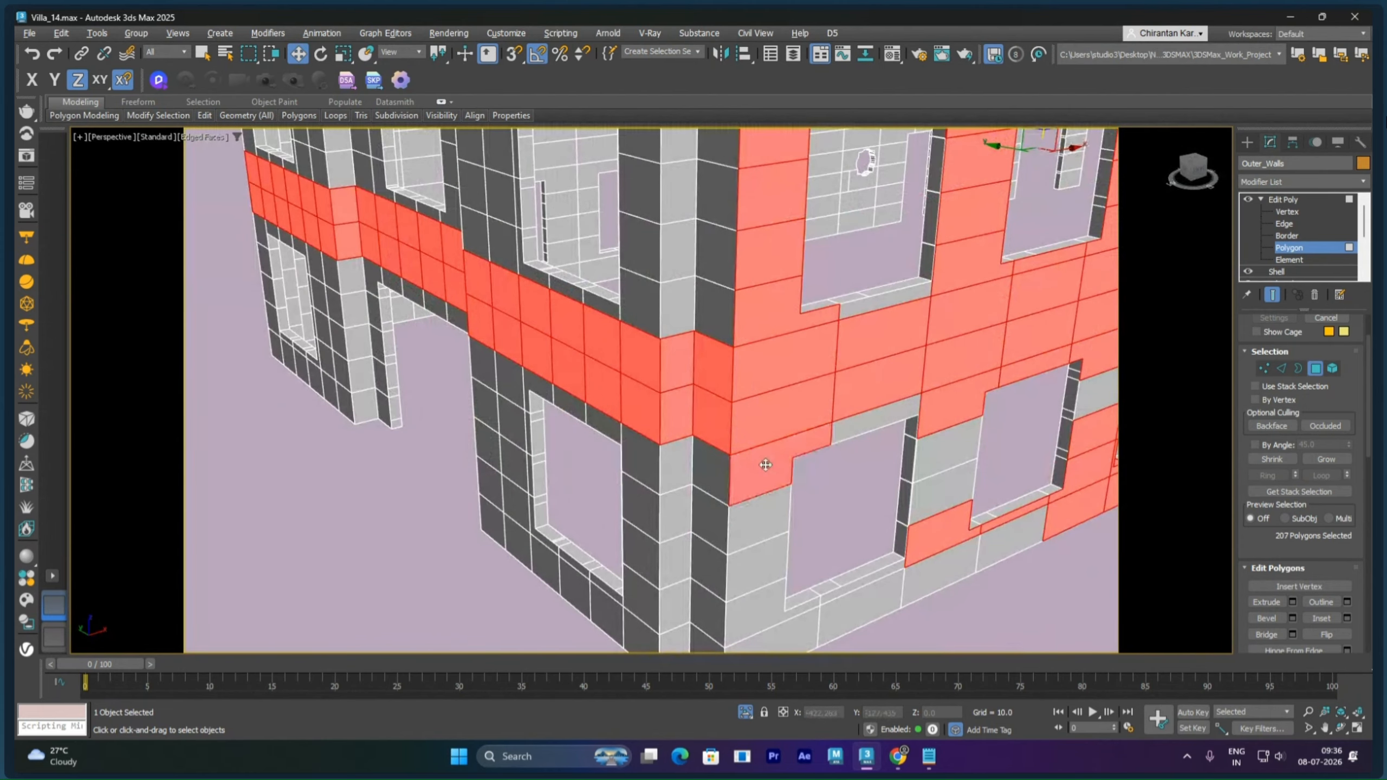
ctrl+click(853, 431)
ctrl+click(935, 452)
ctrl+click(938, 492)
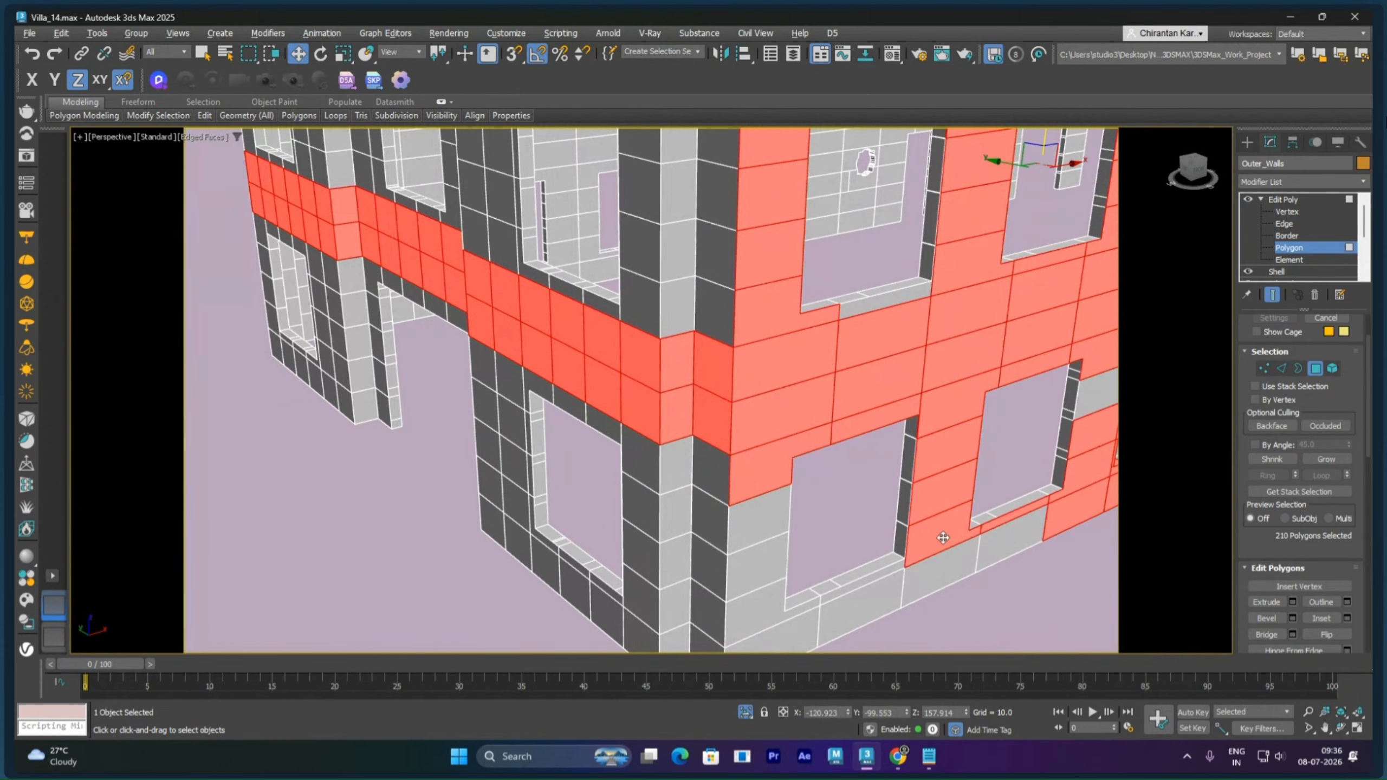
Step: Add the brick faces below the first ground-floor window and between it and the wall corner to the selection
ctrl+click(929, 577)
ctrl+click(875, 599)
ctrl+click(786, 631)
ctrl+click(760, 614)
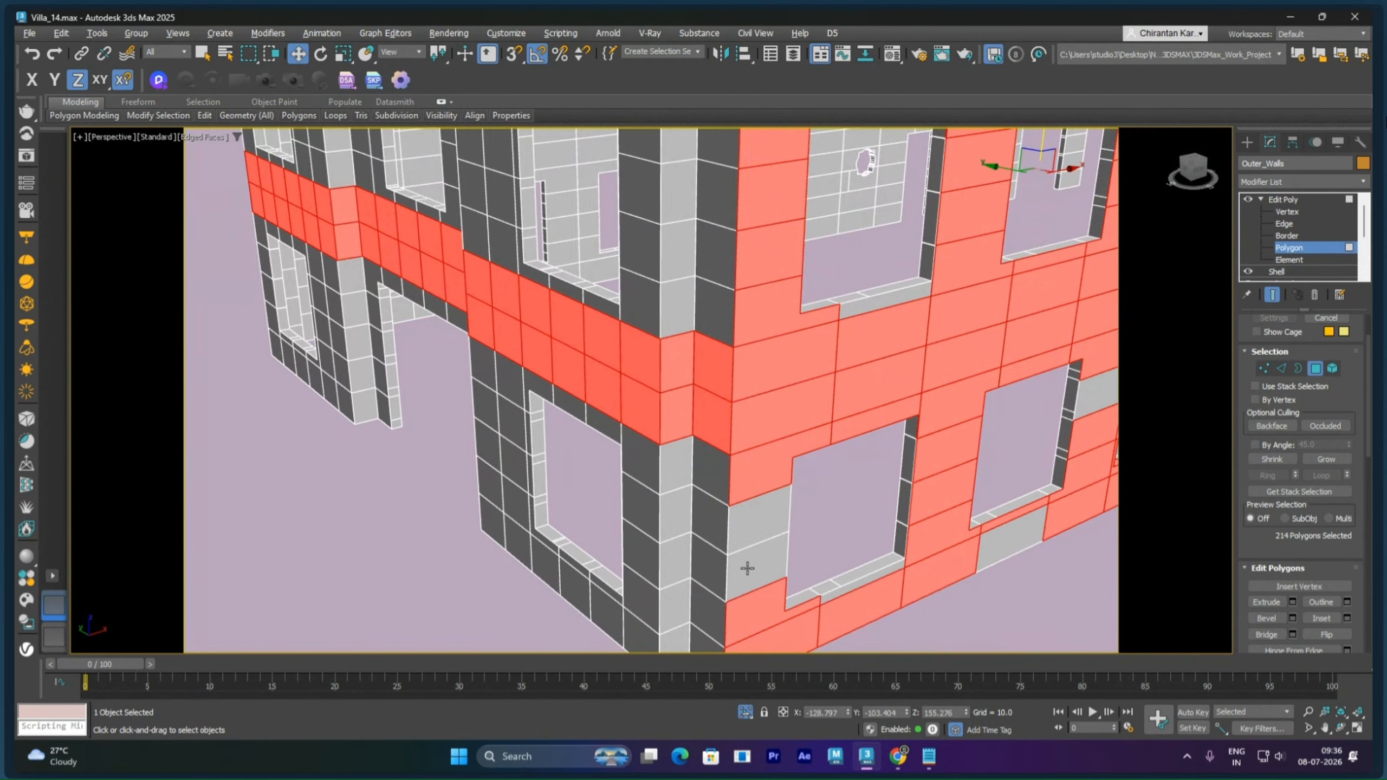
ctrl+click(751, 569)
ctrl+click(747, 527)
Step: Add the ground-floor column of brick faces on the side of the corner, down to the base, to the selection
ctrl+click(718, 484)
ctrl+click(721, 522)
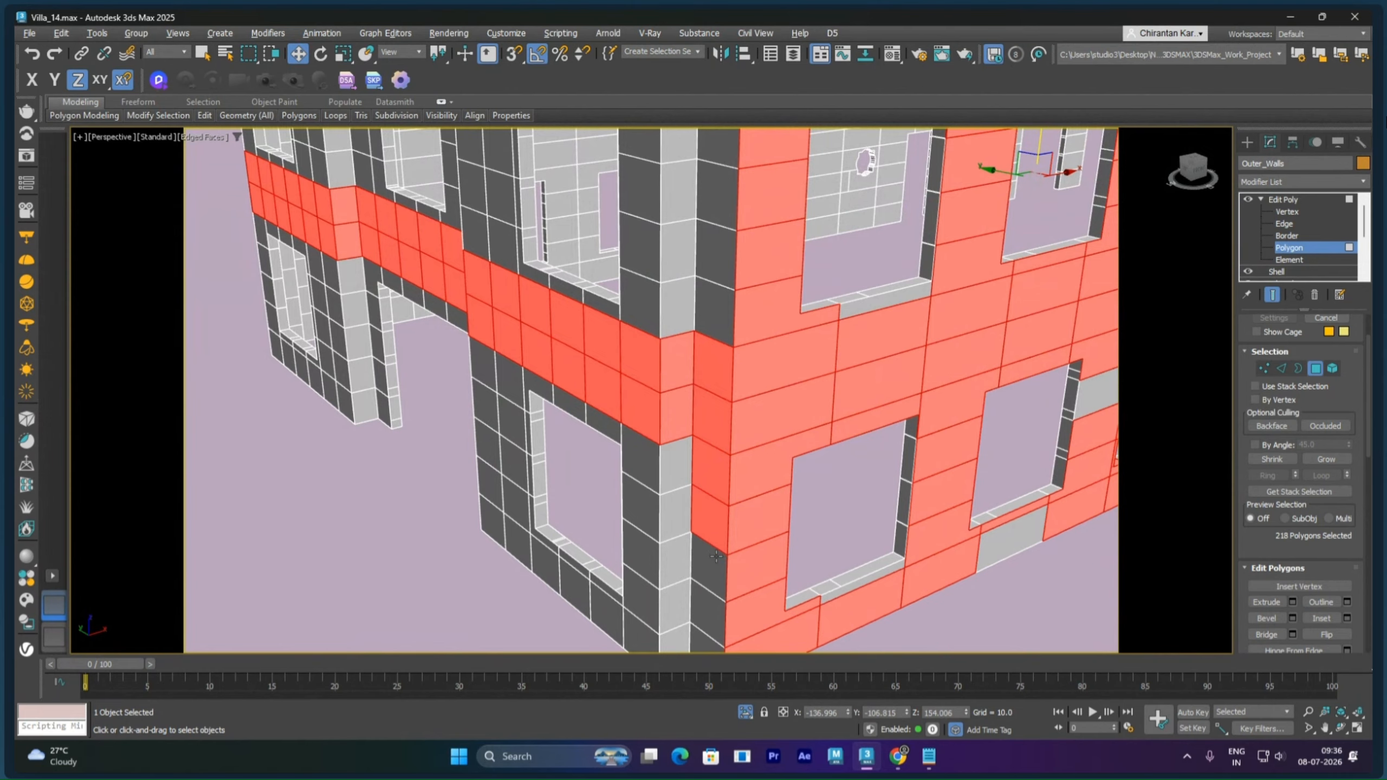
ctrl+click(717, 576)
ctrl+click(718, 609)
alt+middle_drag(718, 608, 753, 486)
key(q)
ctrl+click(864, 591)
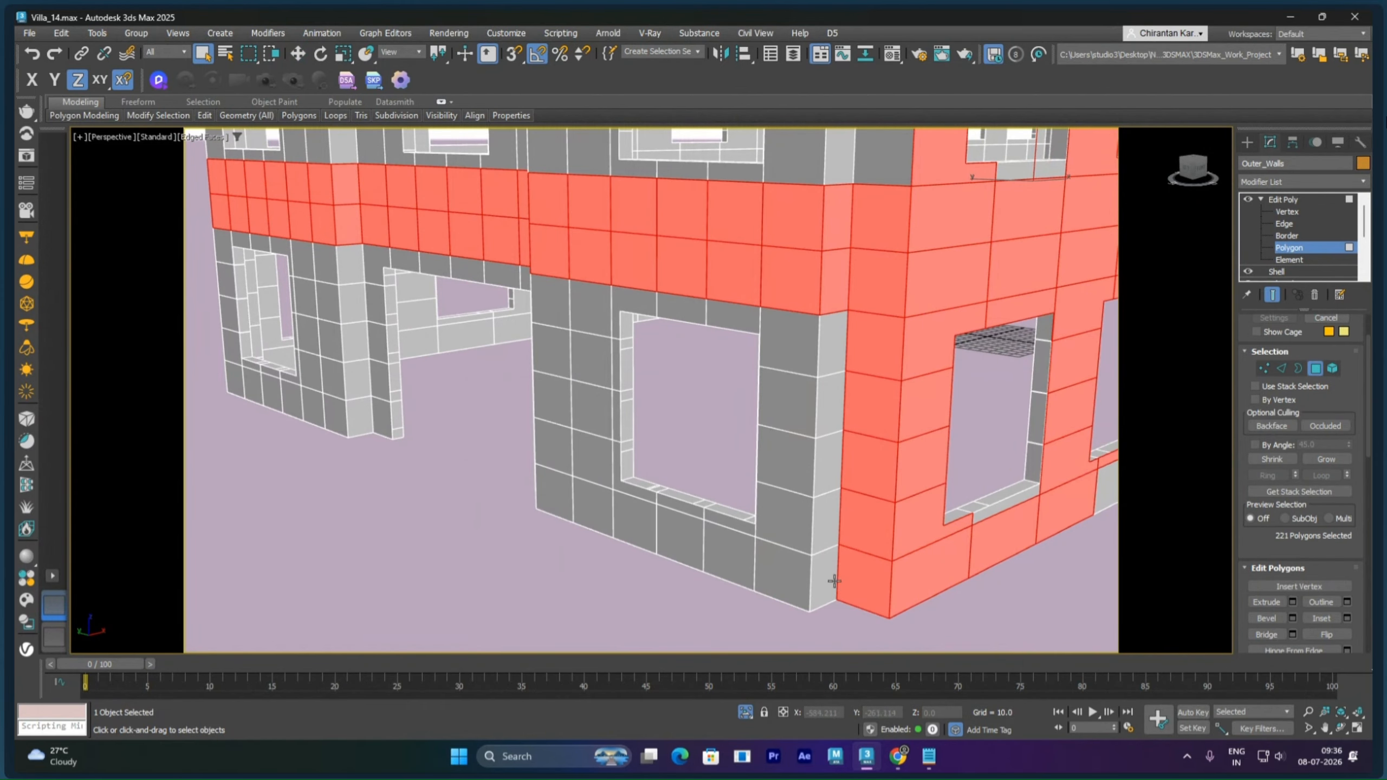
Step: Extend the selection along the full-height column of faces on the narrow recessed strip beside the corner
ctrl+click(829, 579)
ctrl+click(821, 535)
ctrl+click(828, 482)
shift+click(829, 482)
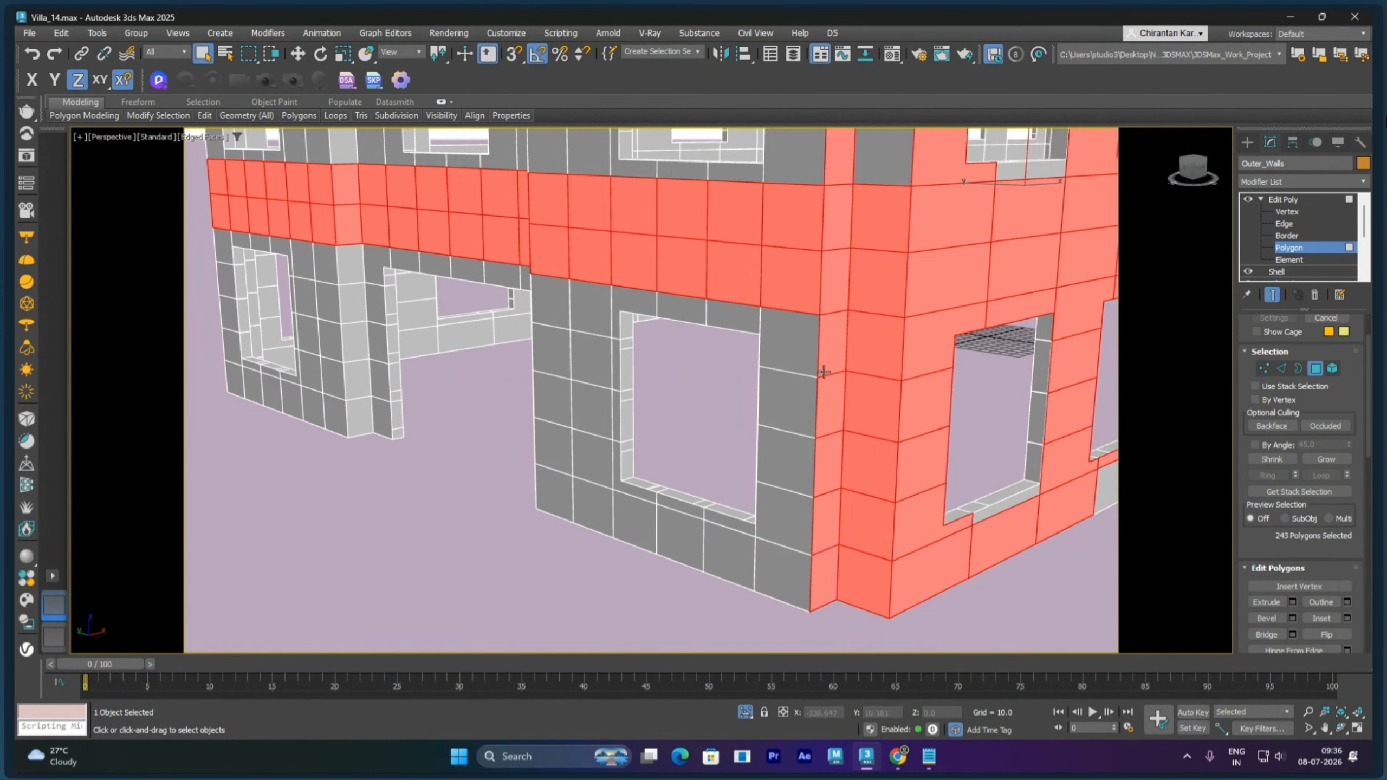
Step: Remove the wall-top and interior faces of the narrow corner column from the selection
scroll(823, 372, down, 5)
alt+middle_drag(824, 371, 886, 432)
scroll(783, 386, up, 7)
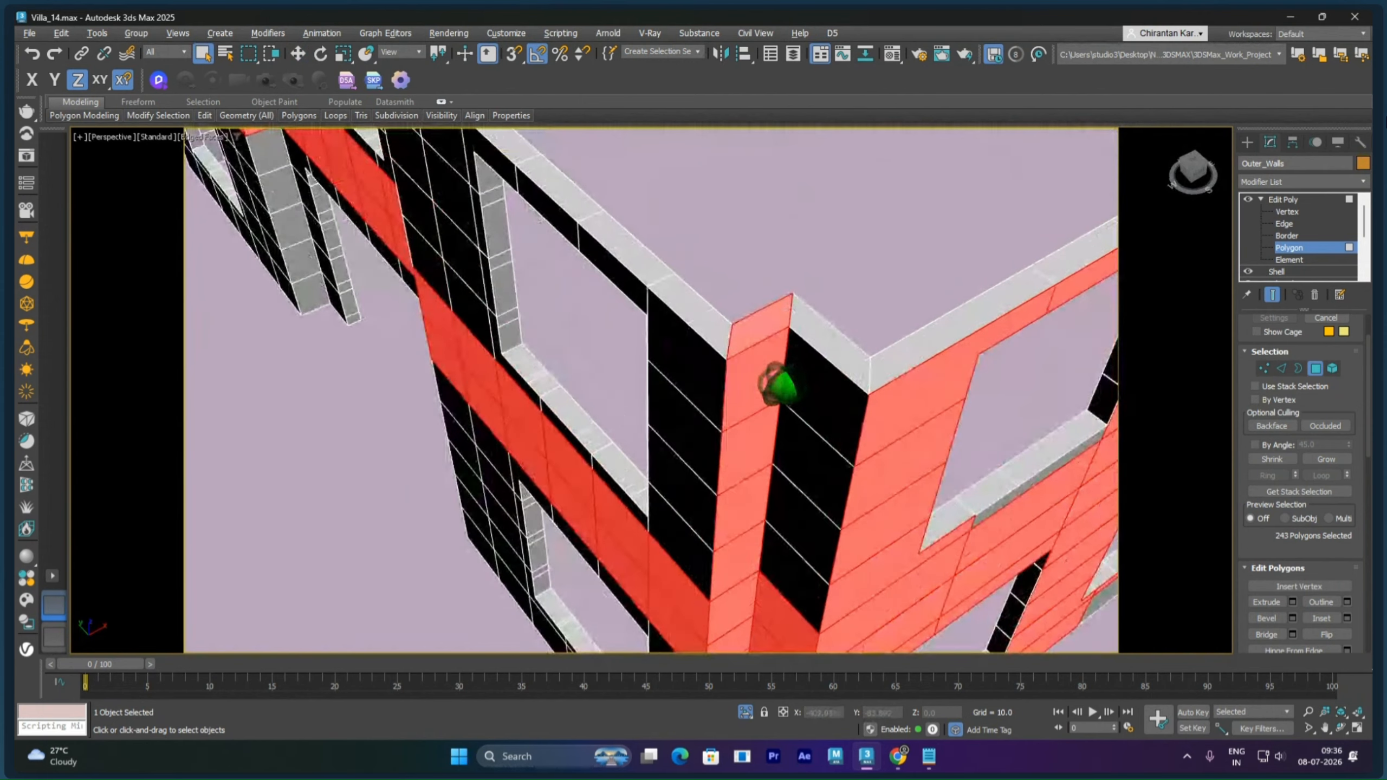
alt+click(770, 326)
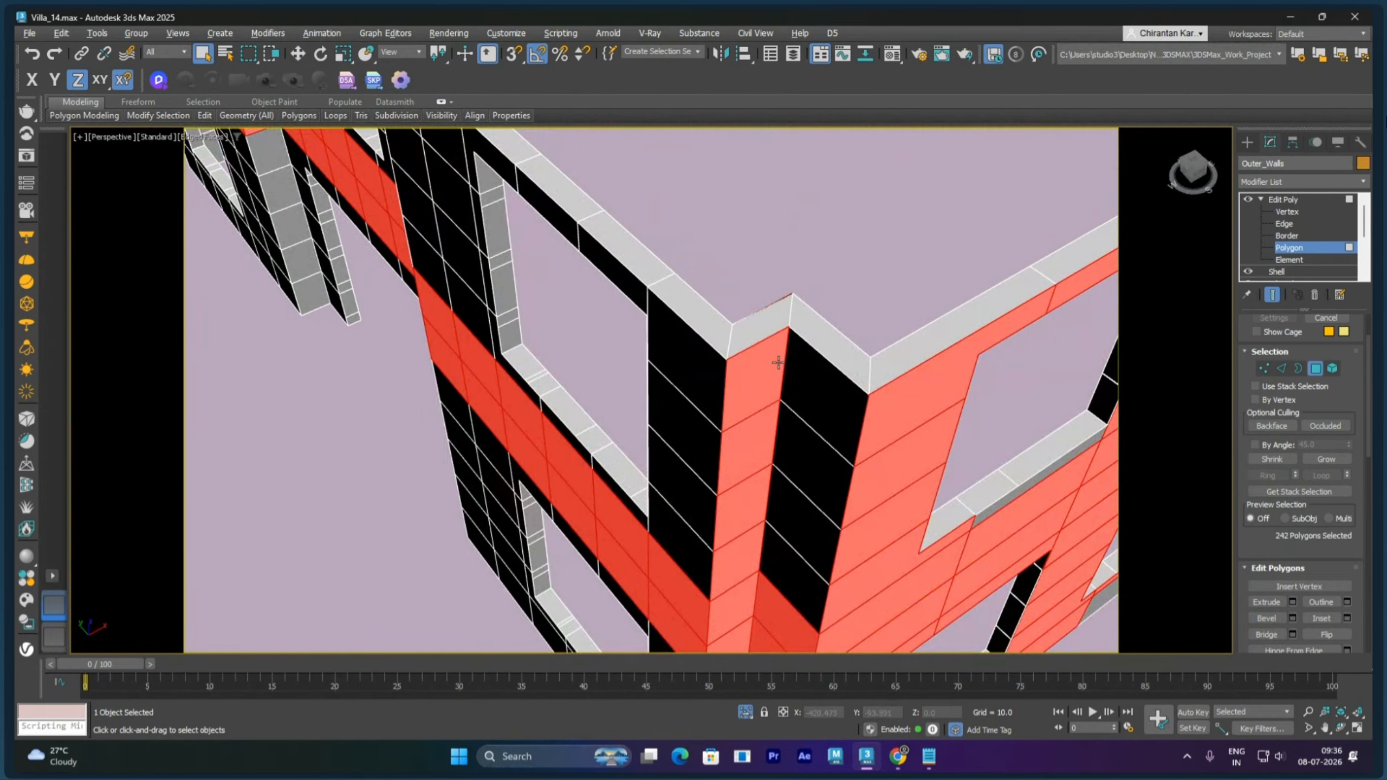
scroll(769, 325, down, 5)
alt+middle_drag(770, 326, 690, 406)
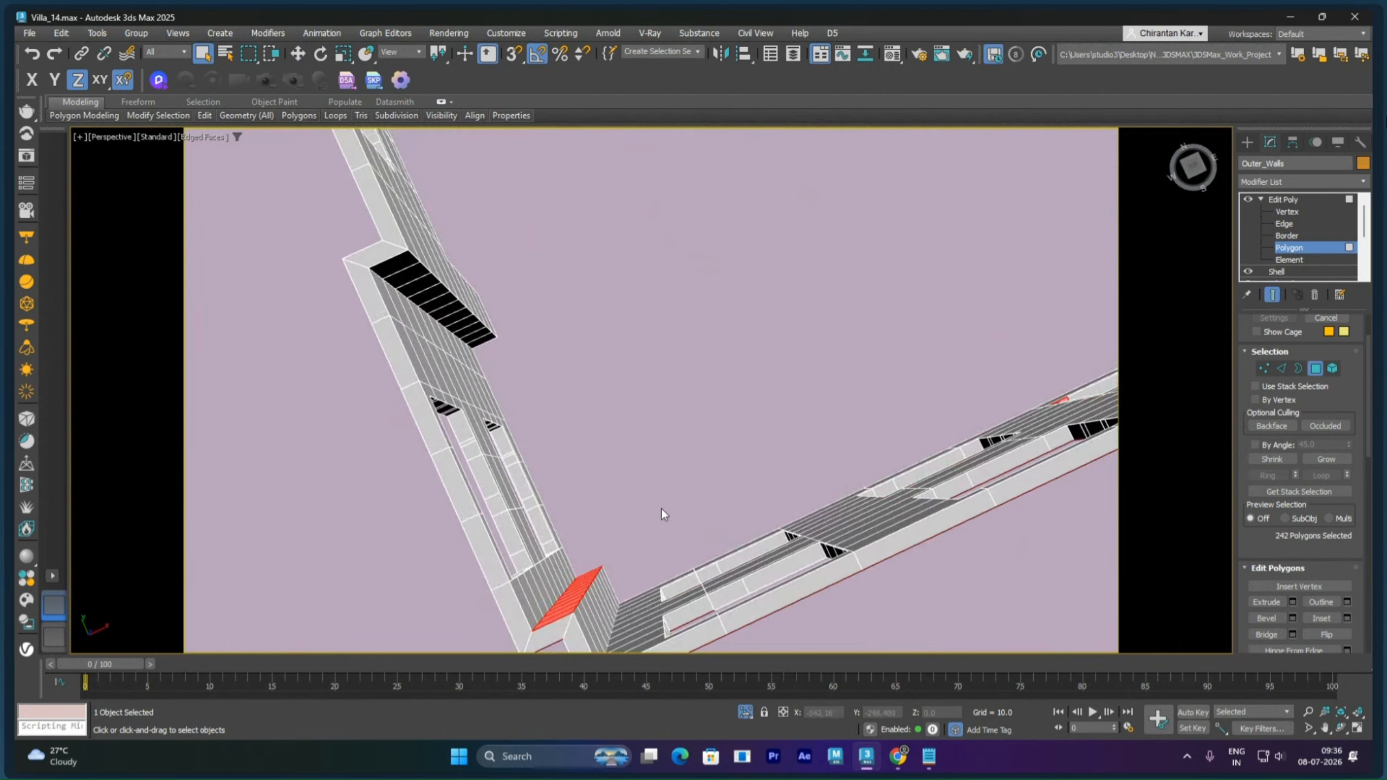
alt+middle_drag(662, 511, 635, 507)
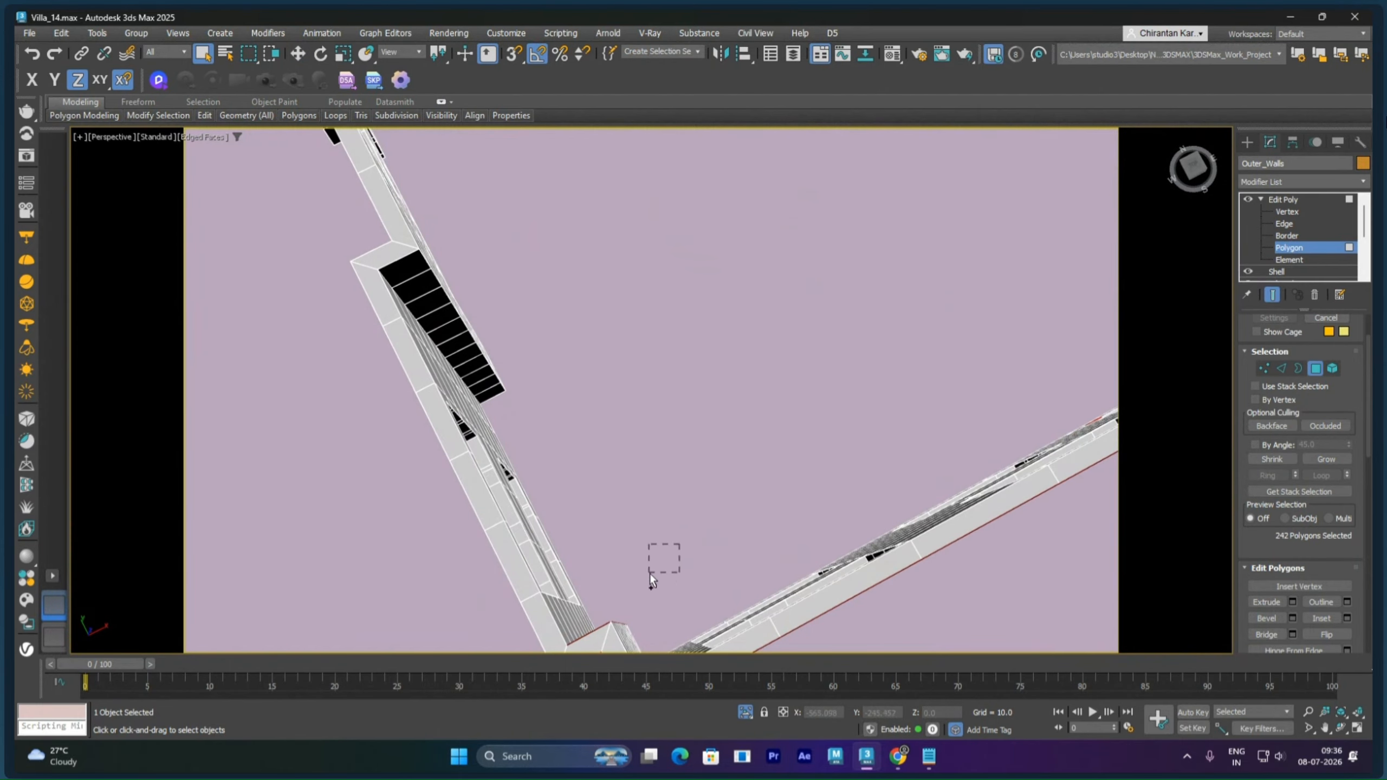
drag(650, 580, 577, 637)
right_click(666, 586)
scroll(818, 461, down, 3)
alt+middle_drag(819, 511, 820, 427)
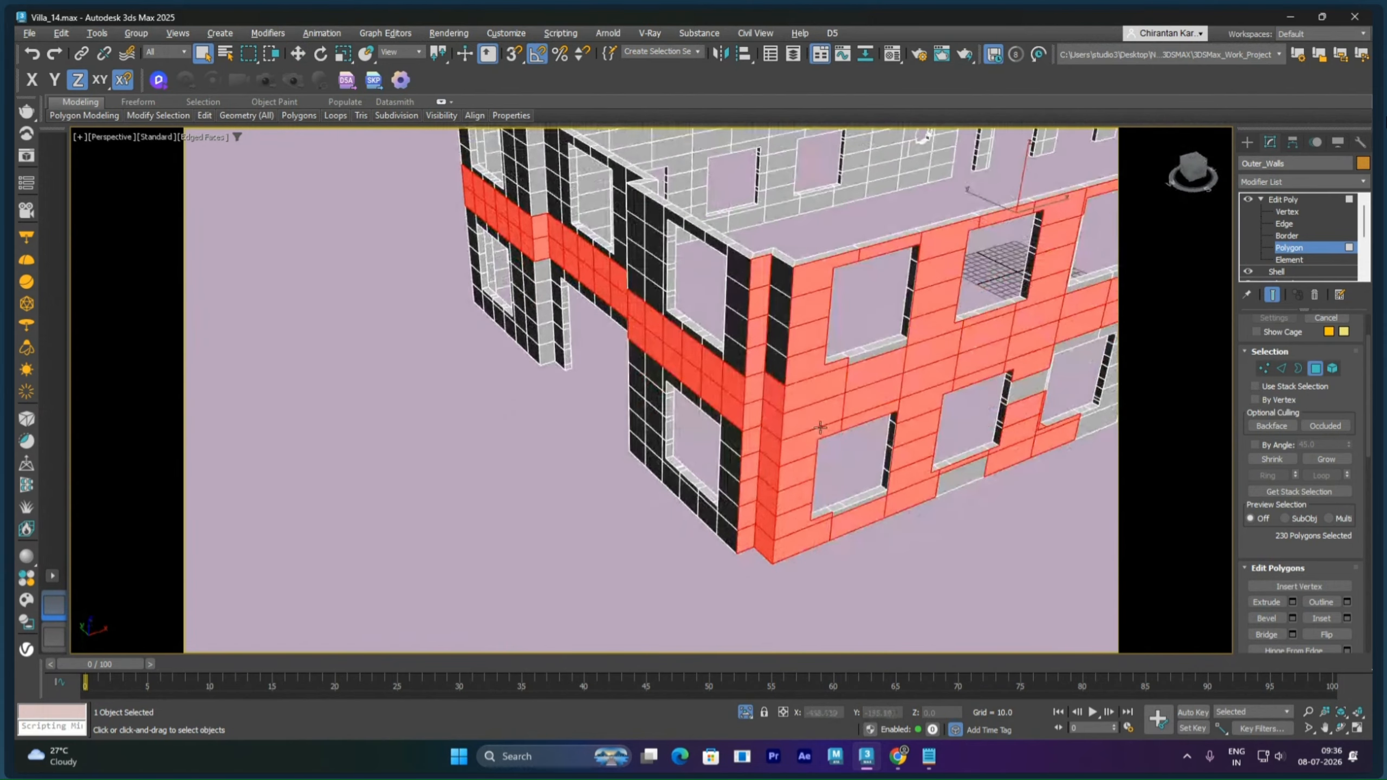
Step: Add the four remaining upper-floor brick faces on the side of the corner to the selection
ctrl+click(785, 286)
ctrl+click(781, 308)
ctrl+click(778, 337)
ctrl+click(776, 365)
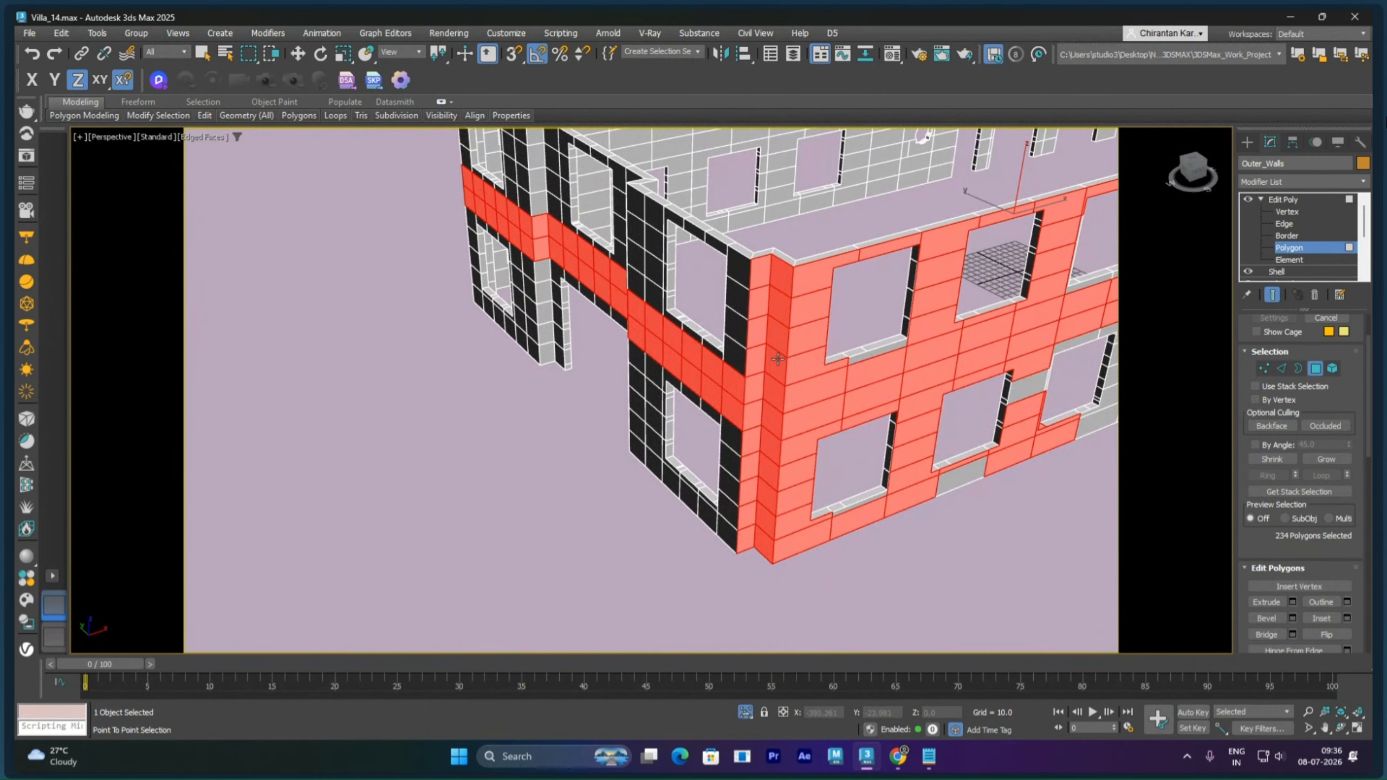
Step: Add the missing bottom-course brick faces from the second ground-floor window toward the round opening to the selection
alt+middle_drag(832, 503, 789, 479)
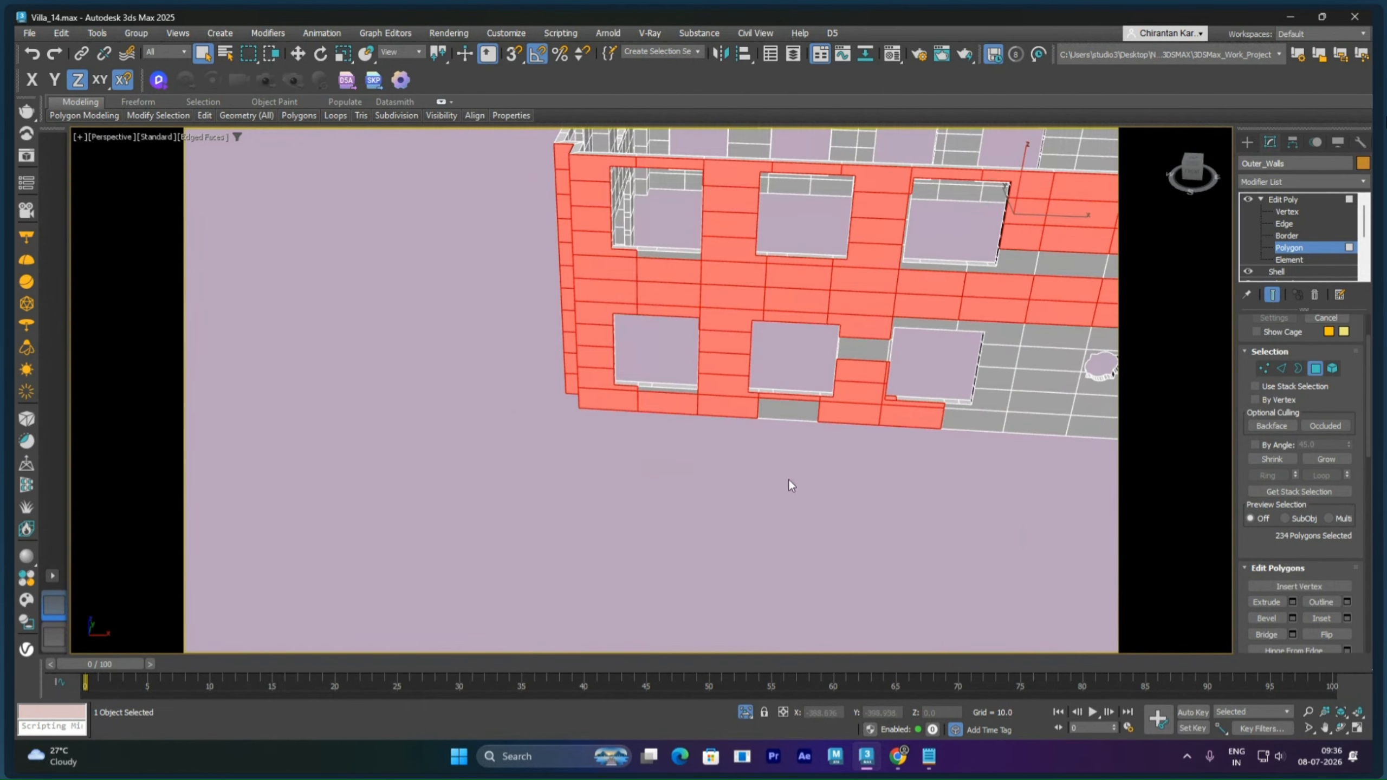
ctrl+click(782, 412)
ctrl+click(961, 417)
ctrl+click(1037, 422)
ctrl+click(1077, 427)
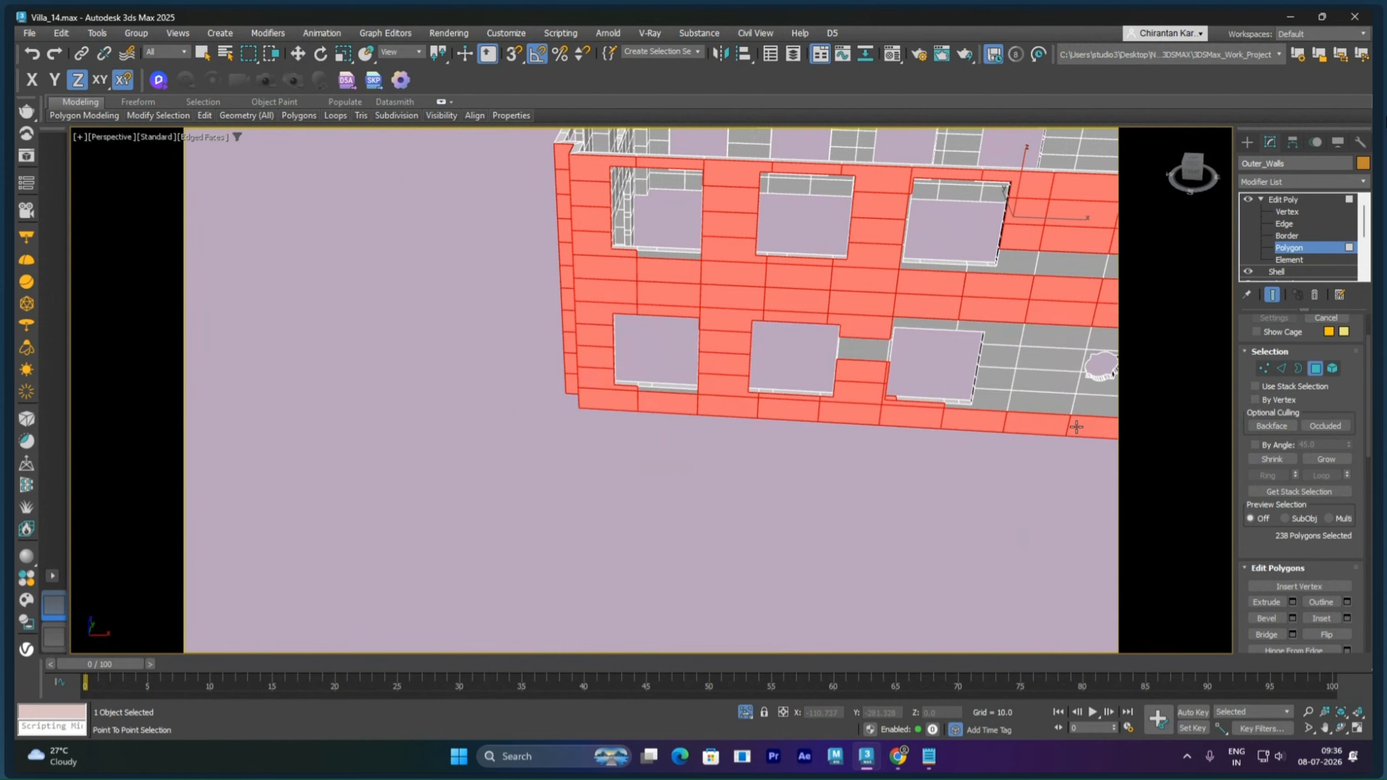
Step: Add the brick faces surrounding the ground-floor round opening to the selection
middle_drag(1088, 430, 728, 420)
ctrl+click(734, 403)
ctrl+click(736, 381)
ctrl+click(741, 360)
ctrl+click(745, 343)
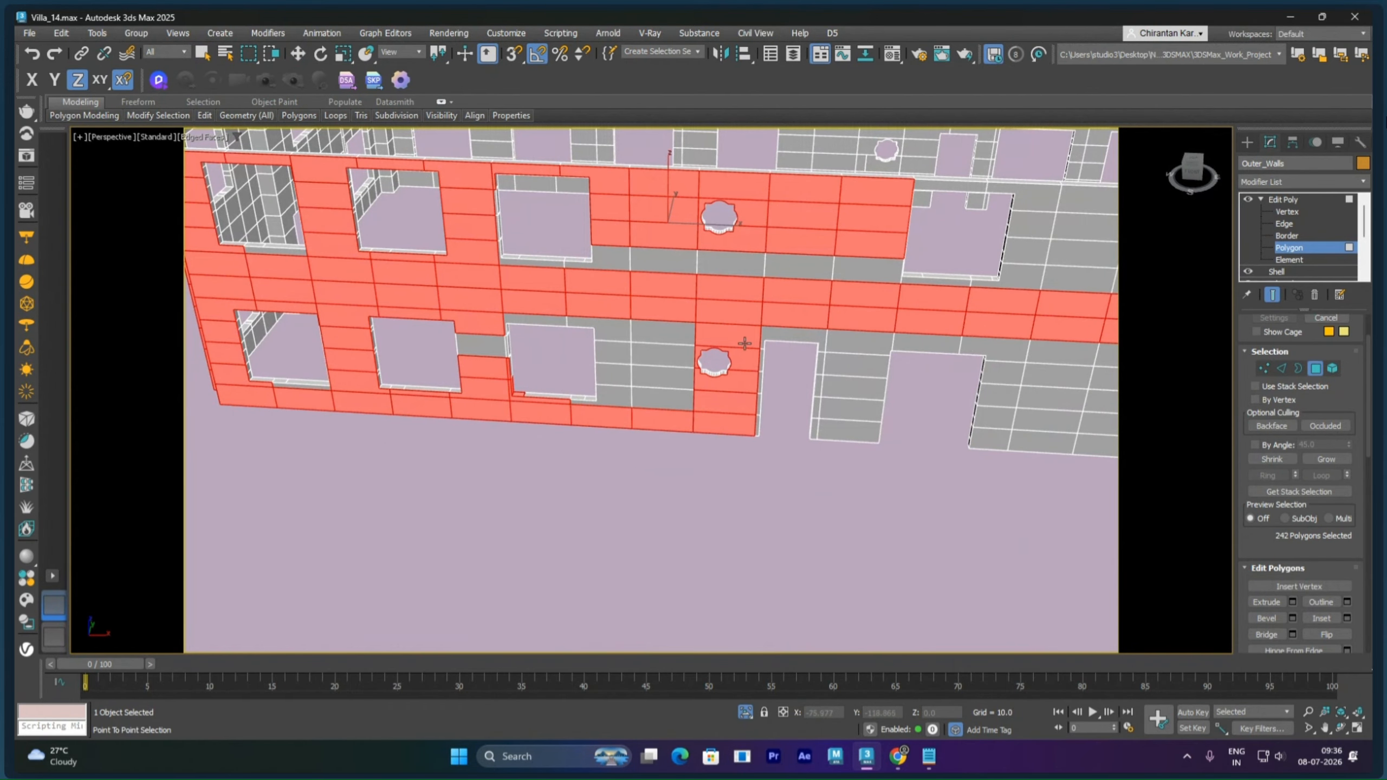
Step: Add the row of brick faces from the round opening across the top of the third ground-floor window
ctrl+click(661, 332)
ctrl+click(596, 332)
ctrl+click(553, 322)
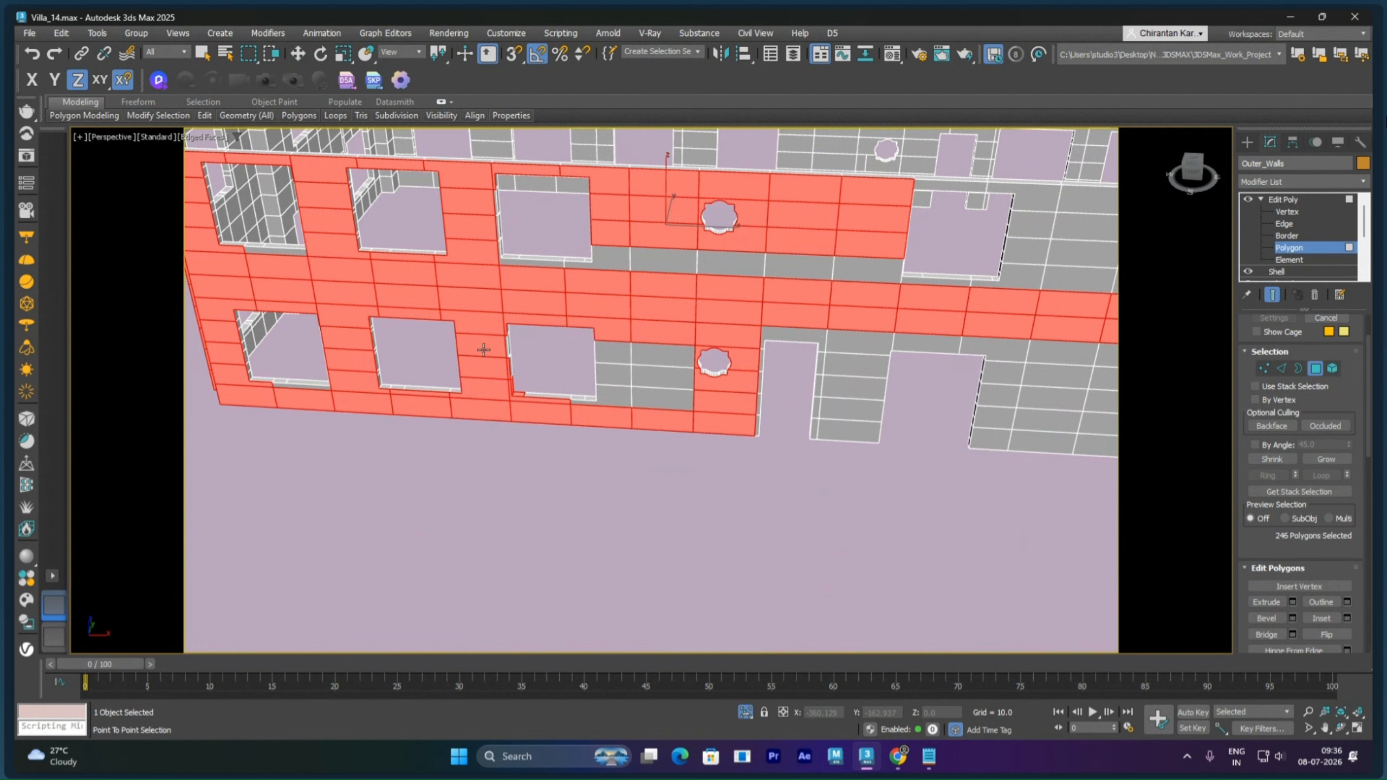
Step: Deselect the narrow side faces along the third ground-floor window's edge and lower corner
scroll(514, 405, up, 8)
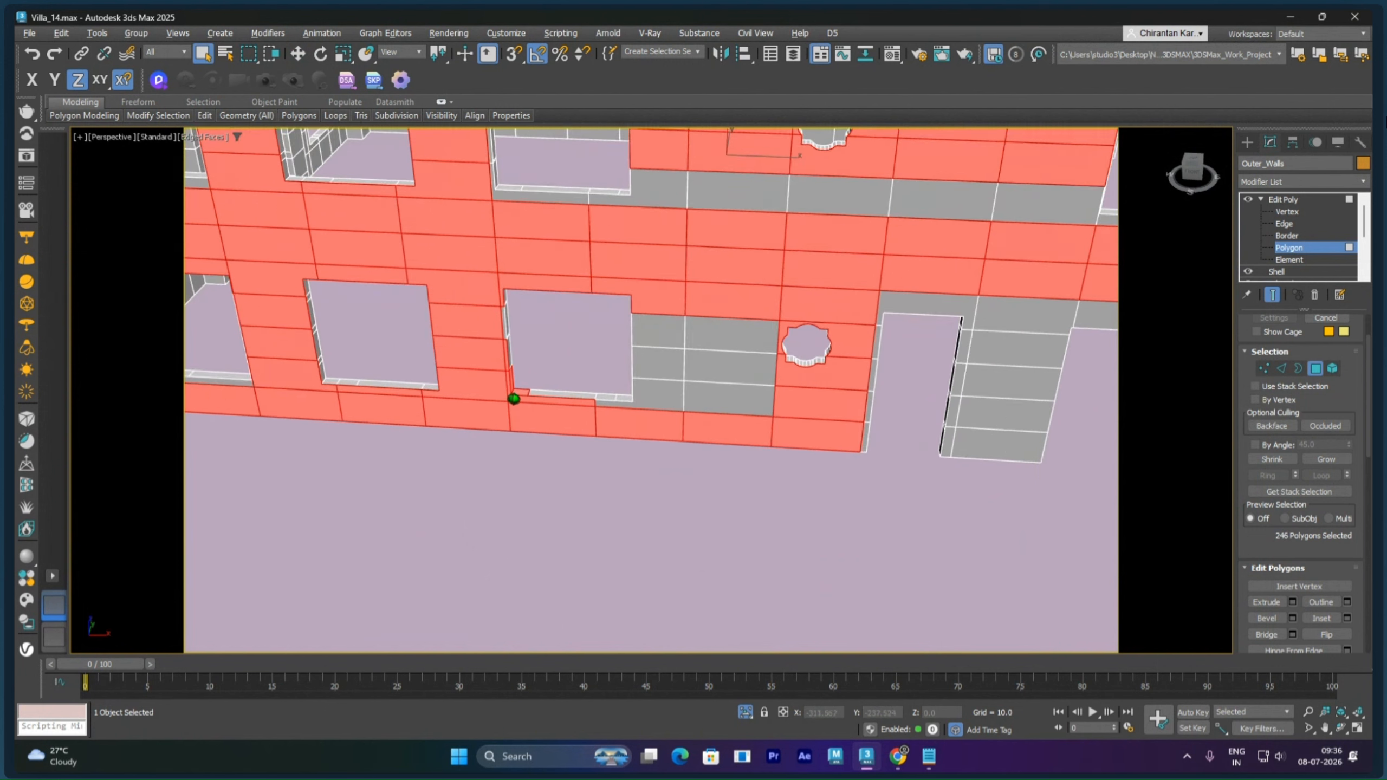
alt+click(534, 375)
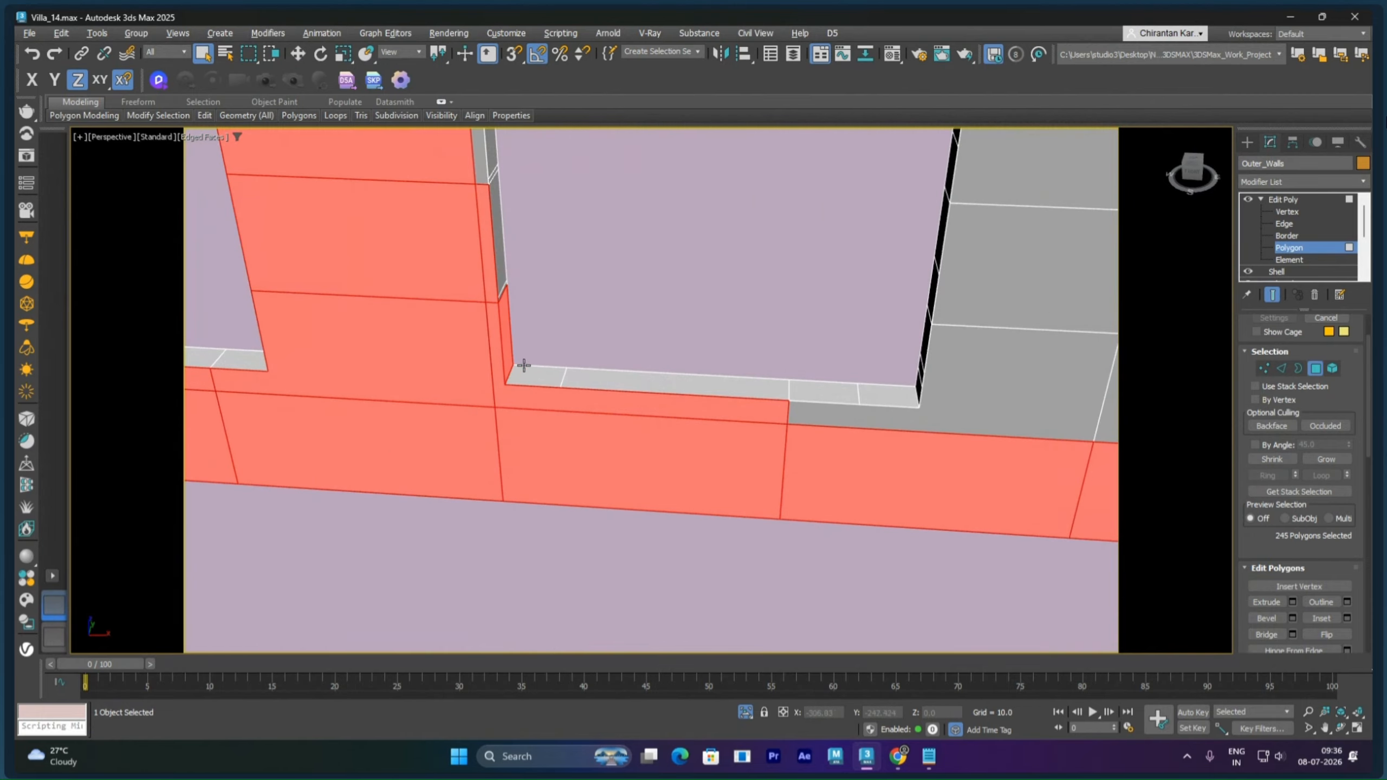
alt+click(511, 352)
middle_drag(557, 270, 557, 383)
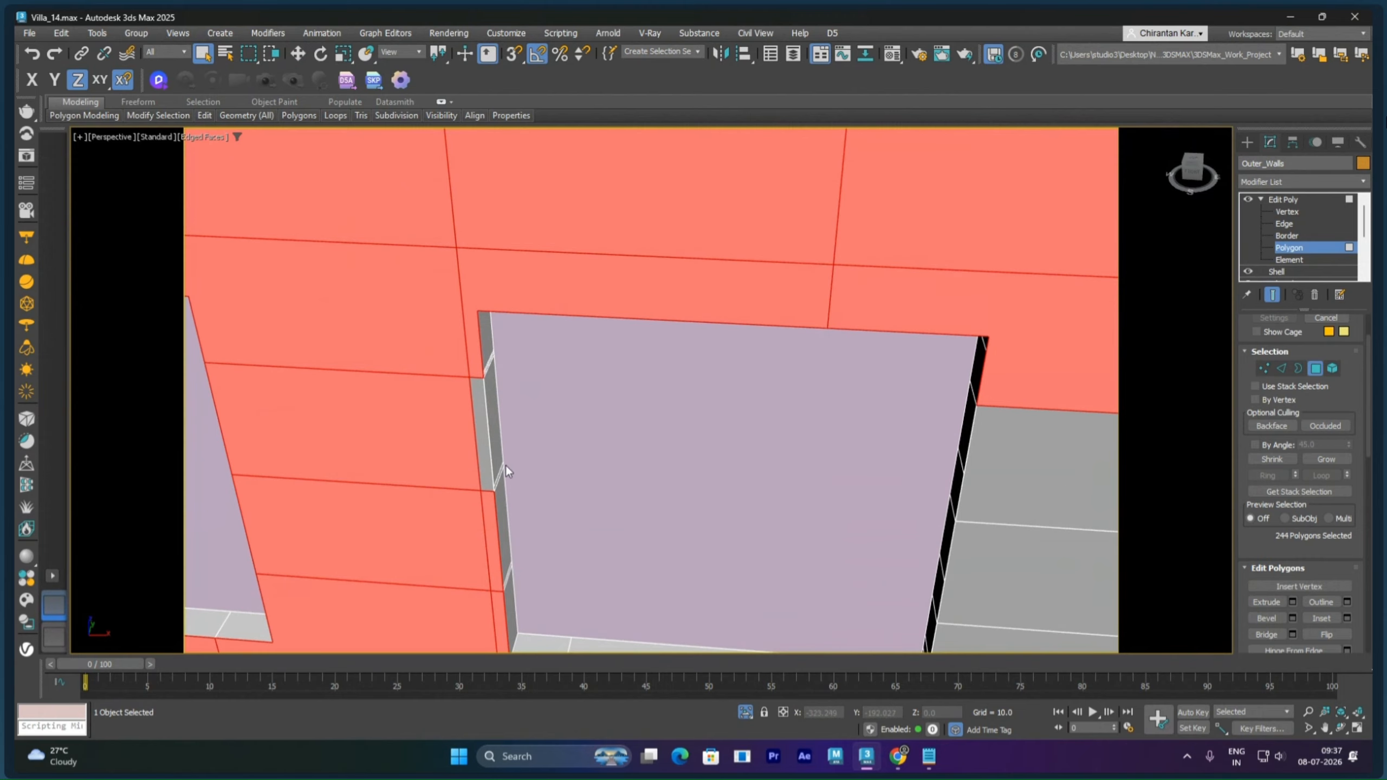
Step: Add the brick faces between the third ground-floor window and the round opening, including the strip below the window, to the selection
alt+middle_drag(555, 548, 752, 449)
scroll(624, 512, down, 3)
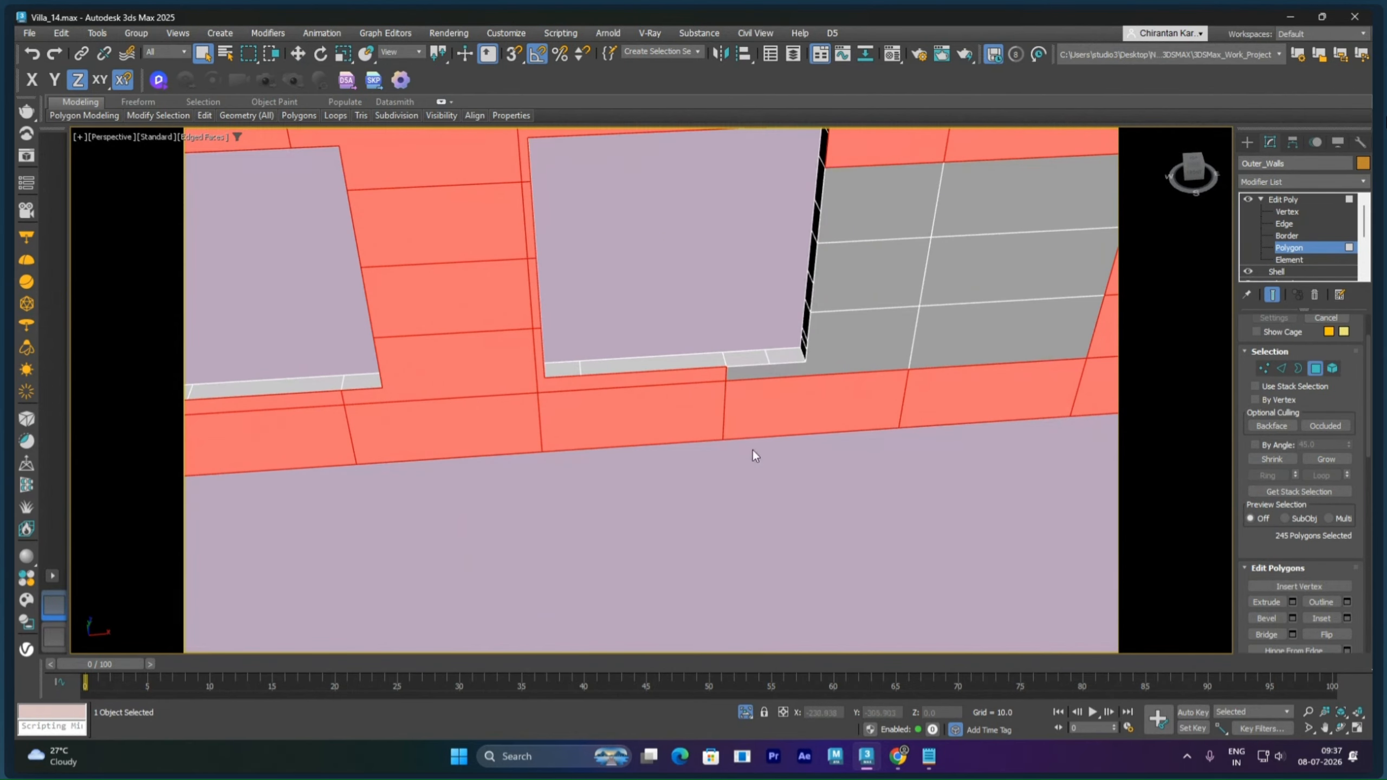
ctrl+click(755, 379)
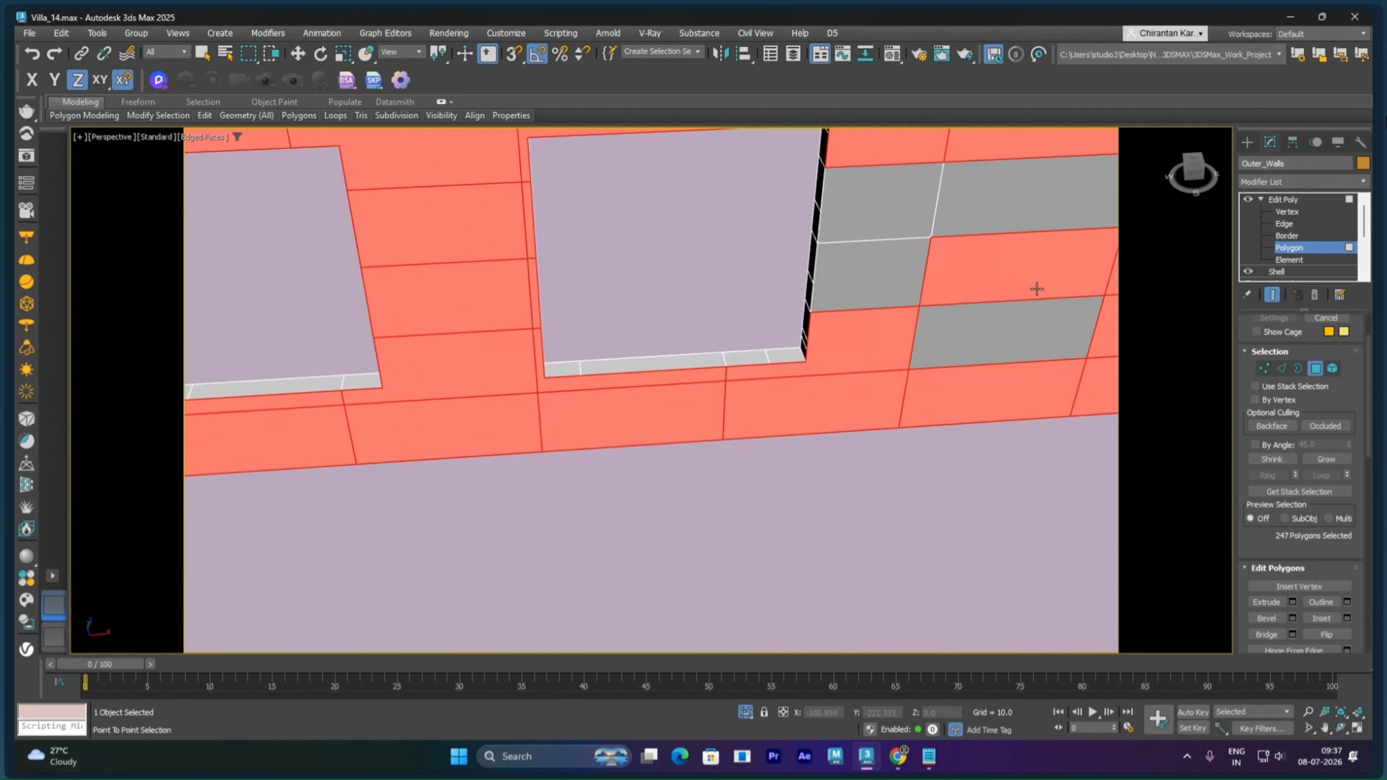
click(926, 208)
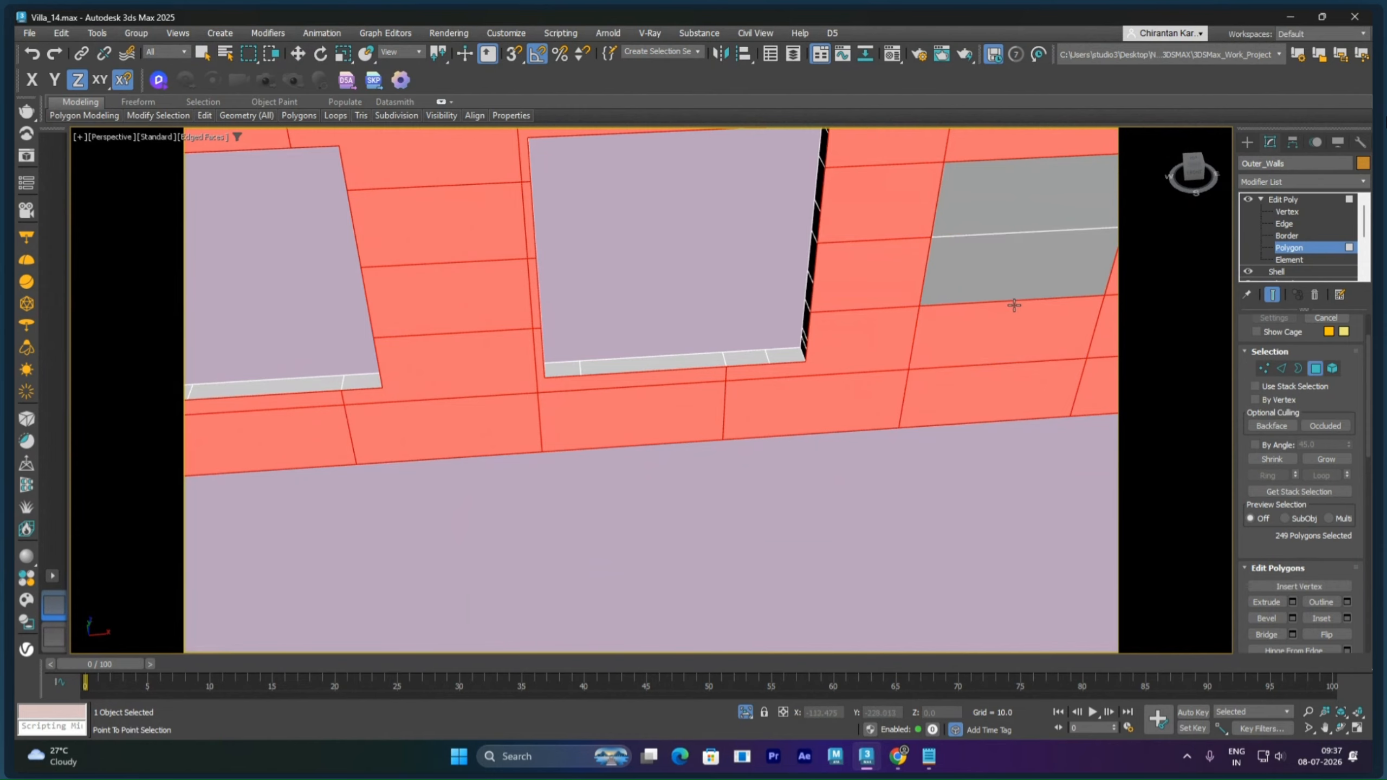
click(1011, 268)
right_click(992, 326)
scroll(970, 316, down, 5)
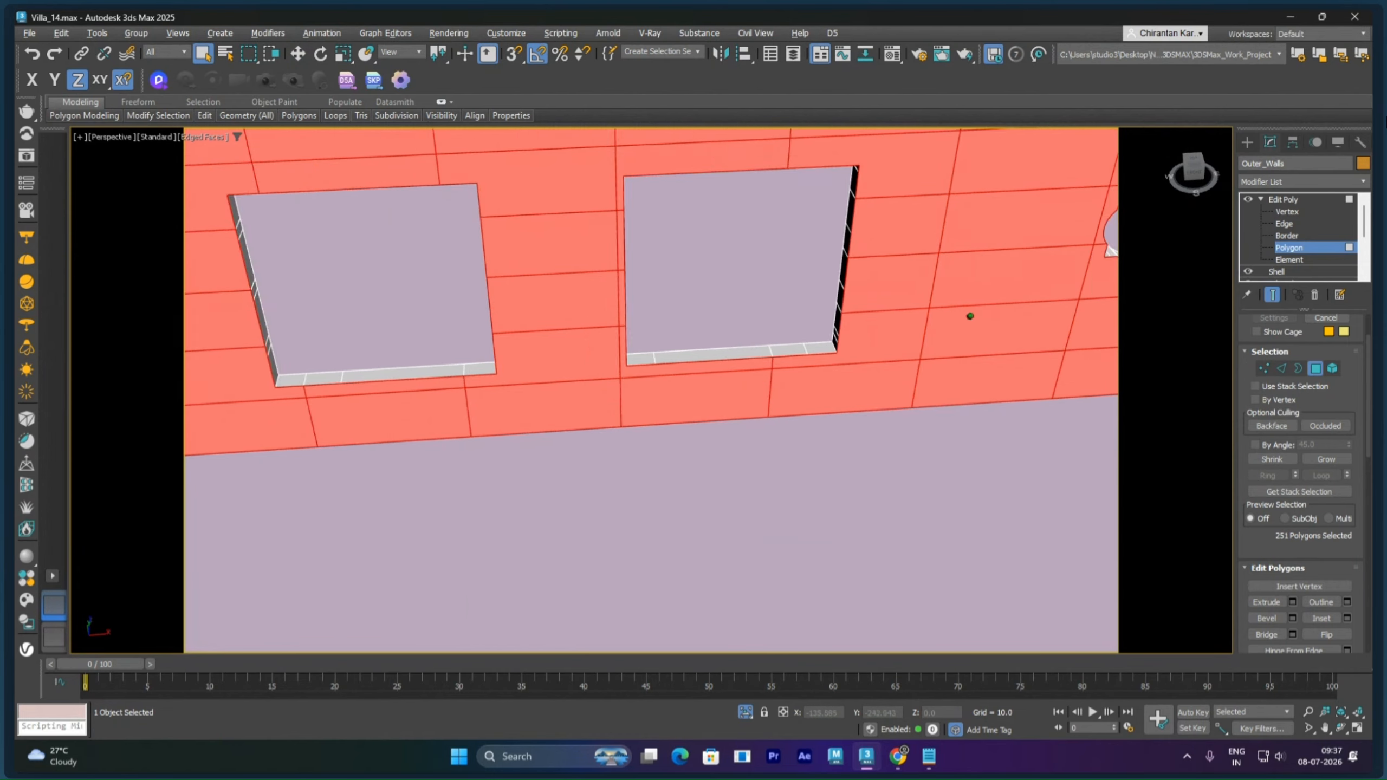
Step: Add the unselected brick row below the upper-floor round opening, from the third window to the fourth, to the selection
middle_drag(973, 371, 706, 459)
scroll(736, 413, up, 1)
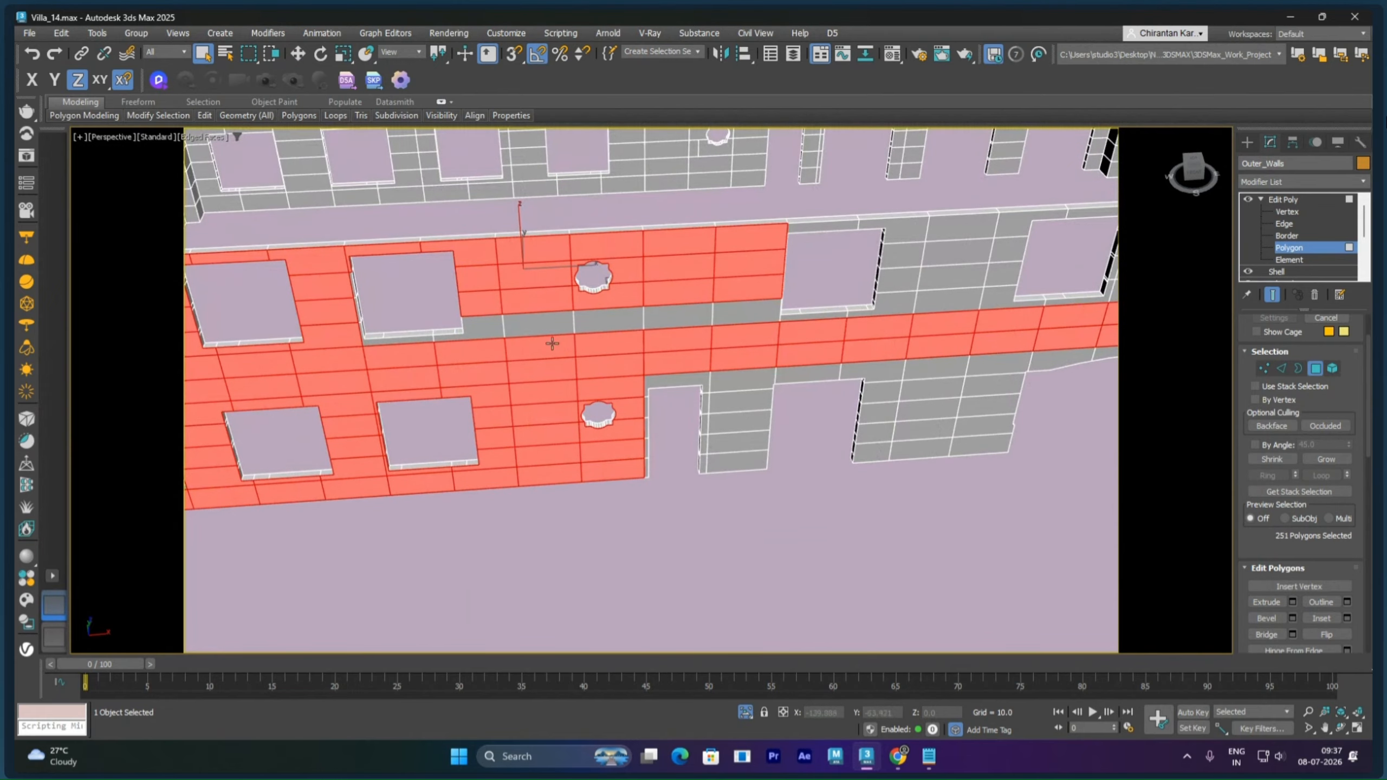
ctrl+click(483, 326)
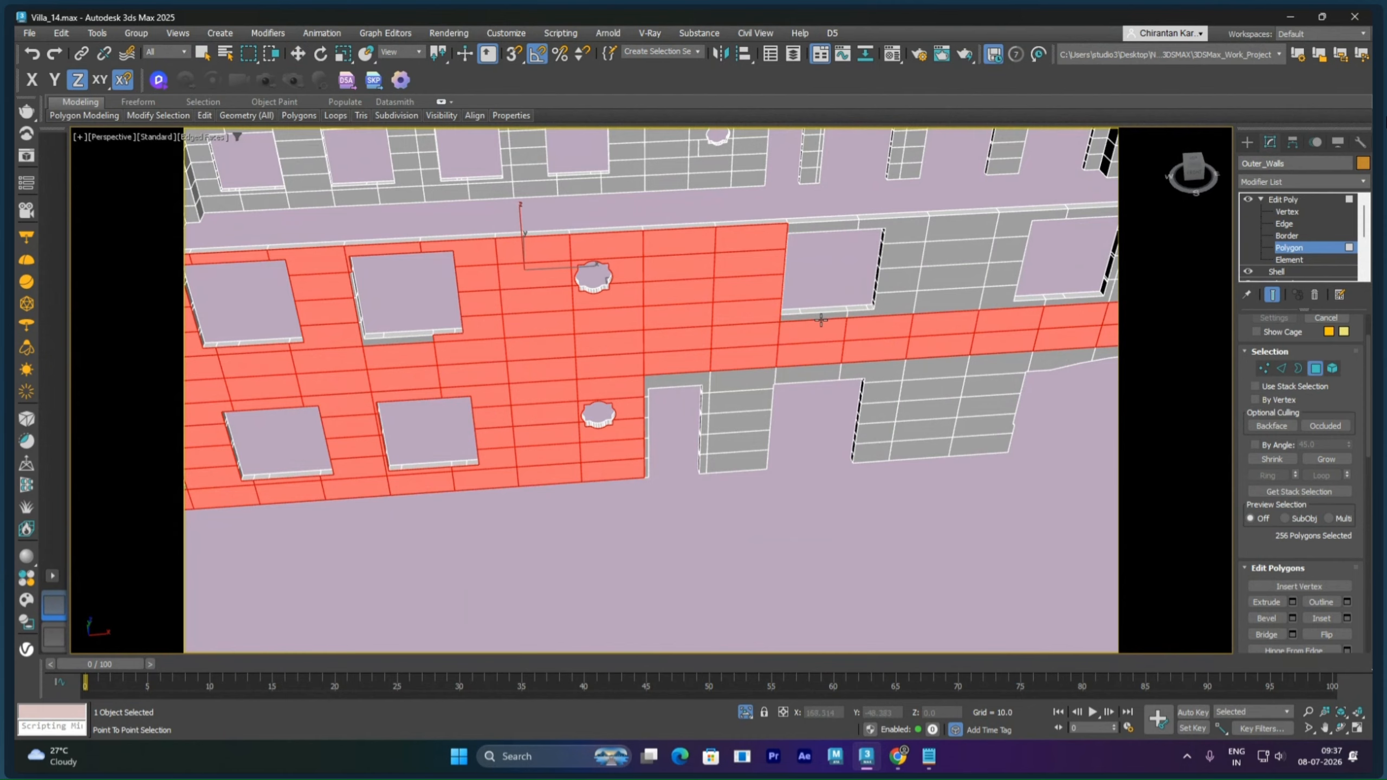
Step: Add the upper-floor brick faces between the fourth and fifth windows and above the fourth window to the selection
ctrl+click(914, 310)
ctrl+click(925, 304)
ctrl+click(934, 281)
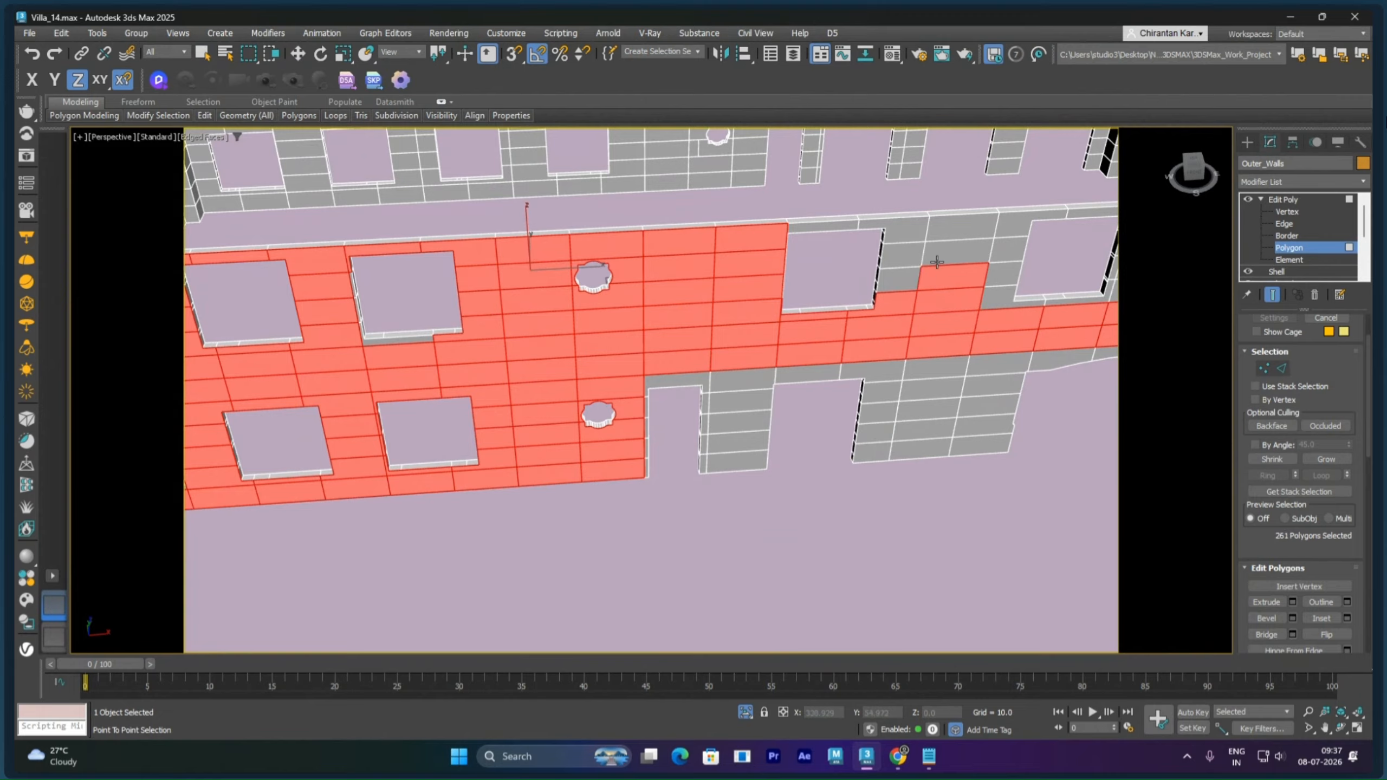
ctrl+click(938, 254)
ctrl+click(938, 236)
ctrl+click(913, 233)
ctrl+click(914, 247)
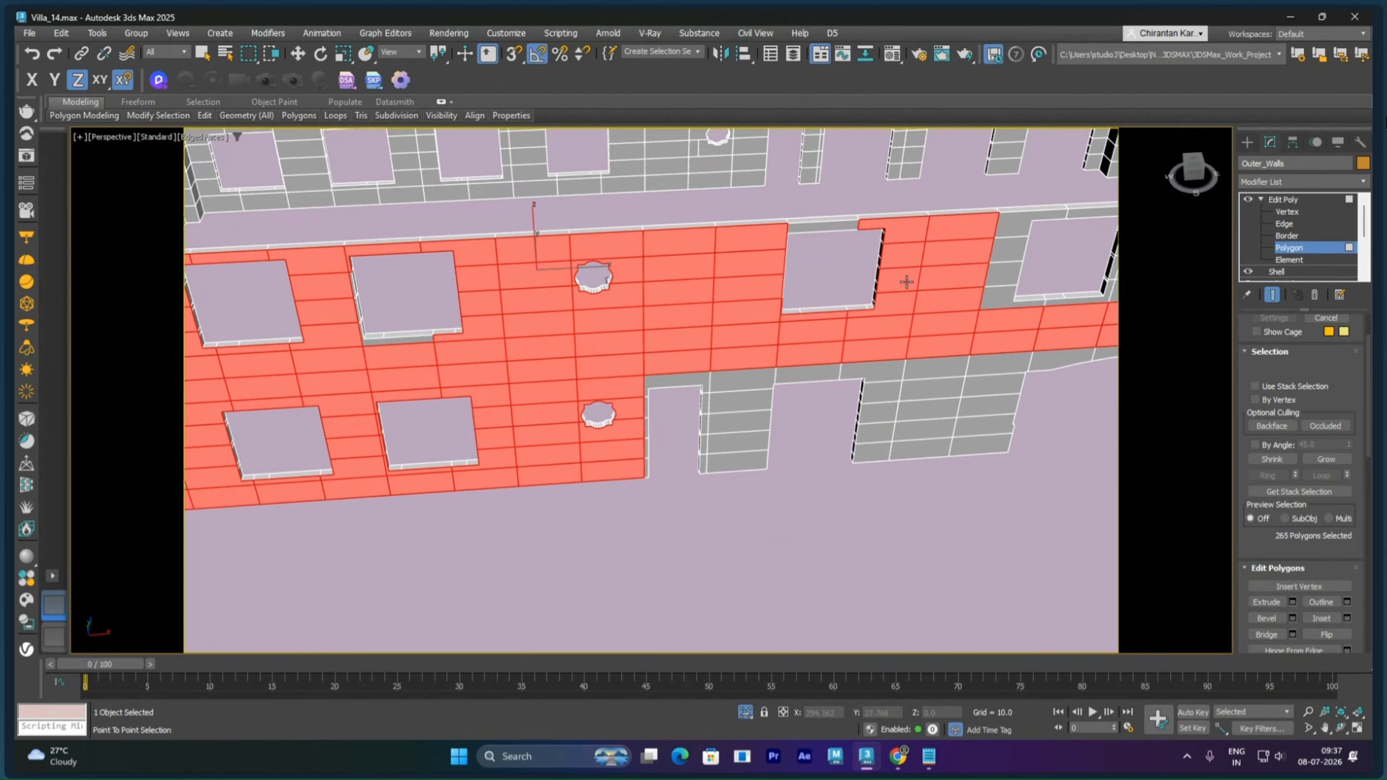
ctrl+click(912, 268)
ctrl+click(832, 223)
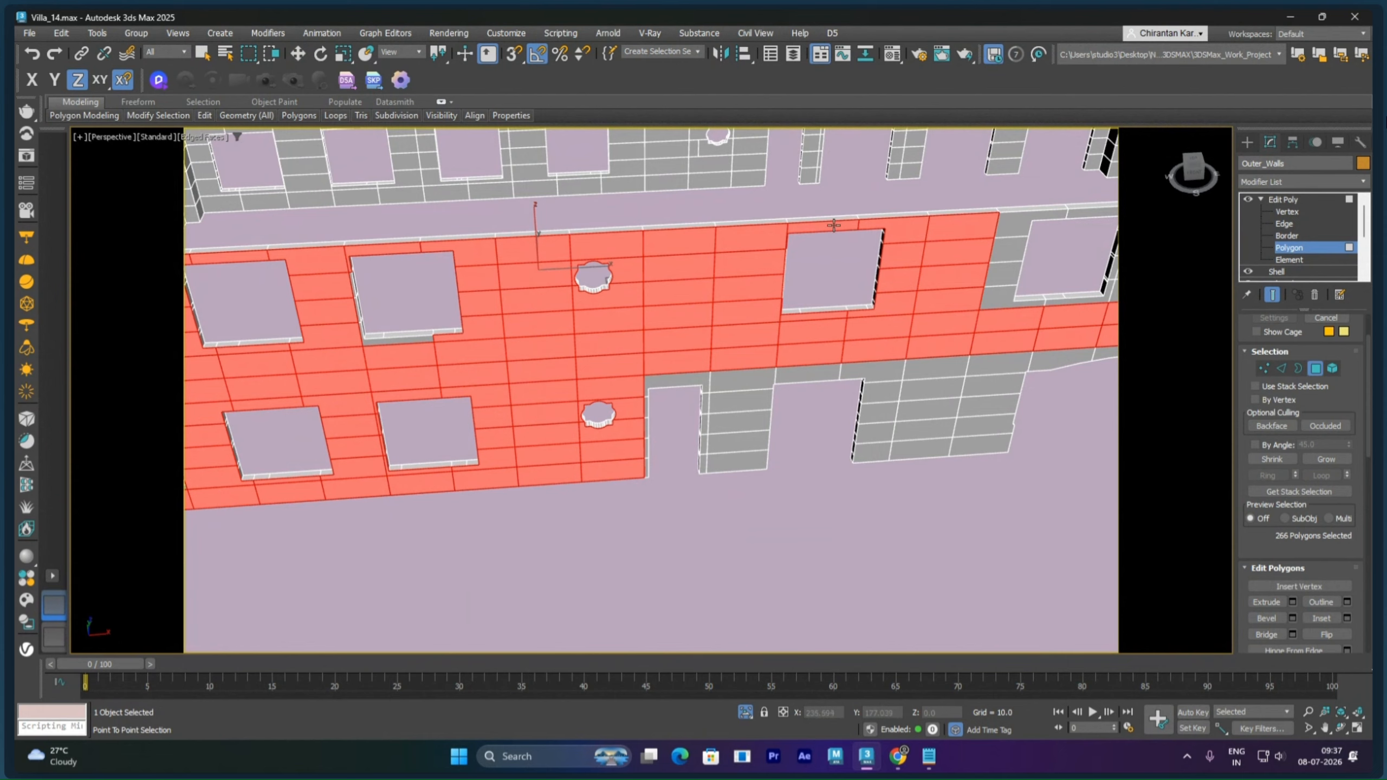
Step: Add the upper-floor brick faces on the fifth window's near side, including its upper and lower corners, to the selection
alt+middle_drag(834, 225, 563, 352)
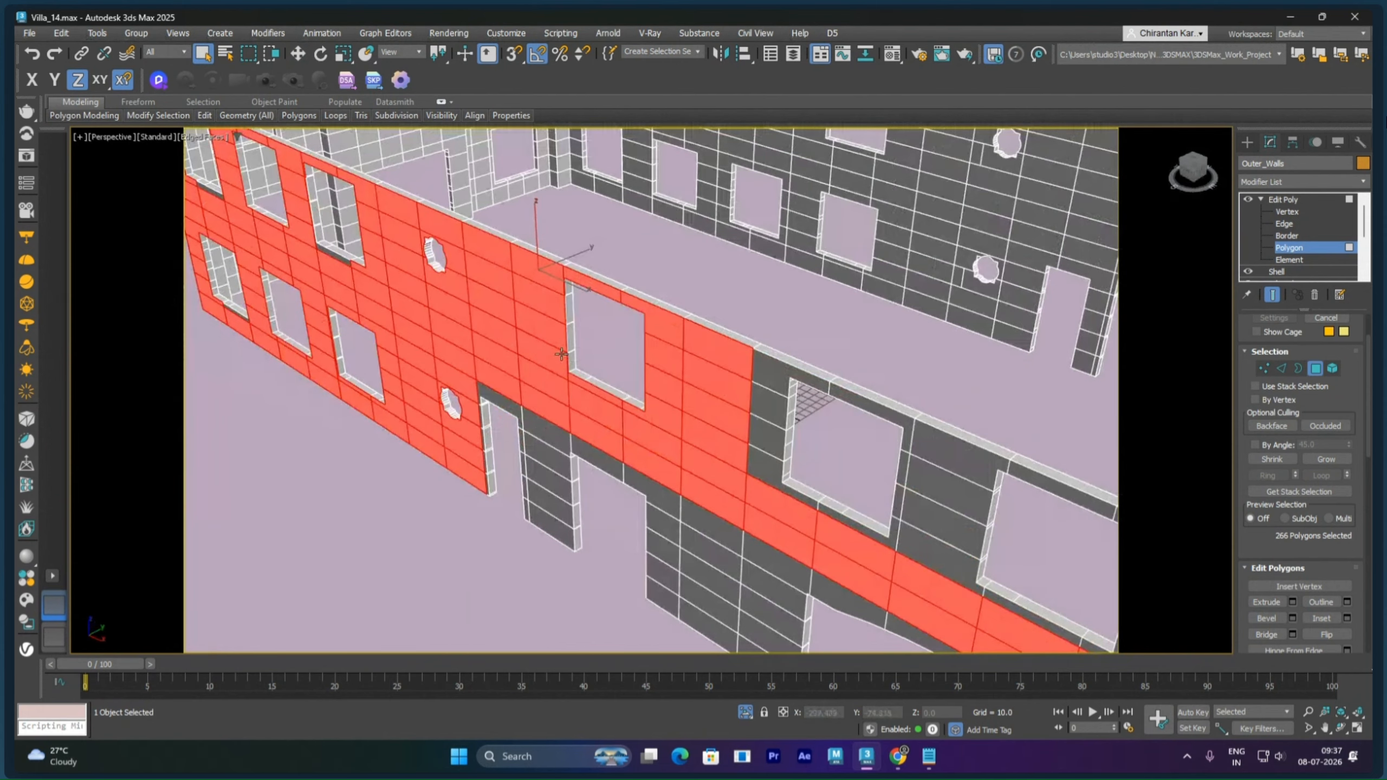
ctrl+click(771, 379)
ctrl+click(767, 407)
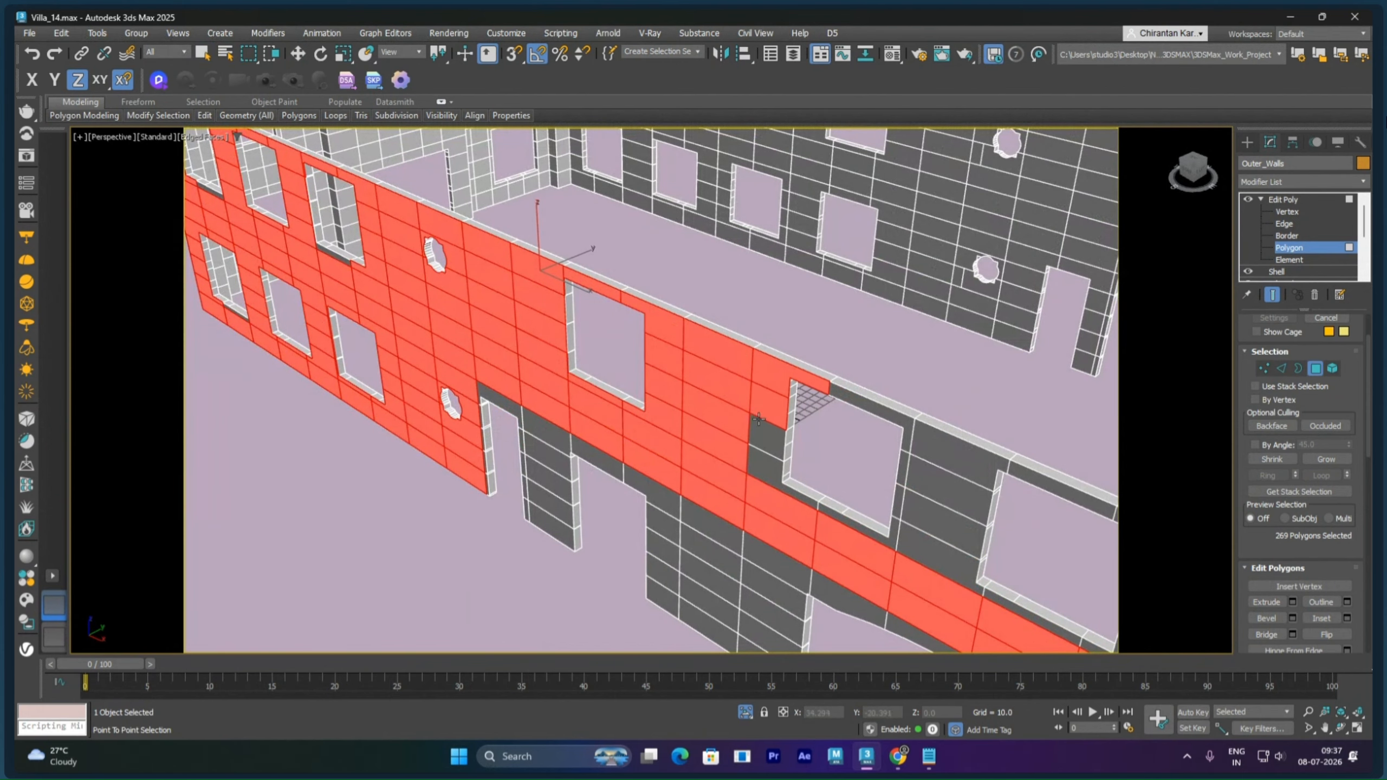
ctrl+click(765, 437)
ctrl+click(757, 465)
key(ctrl+z)
ctrl+click(761, 459)
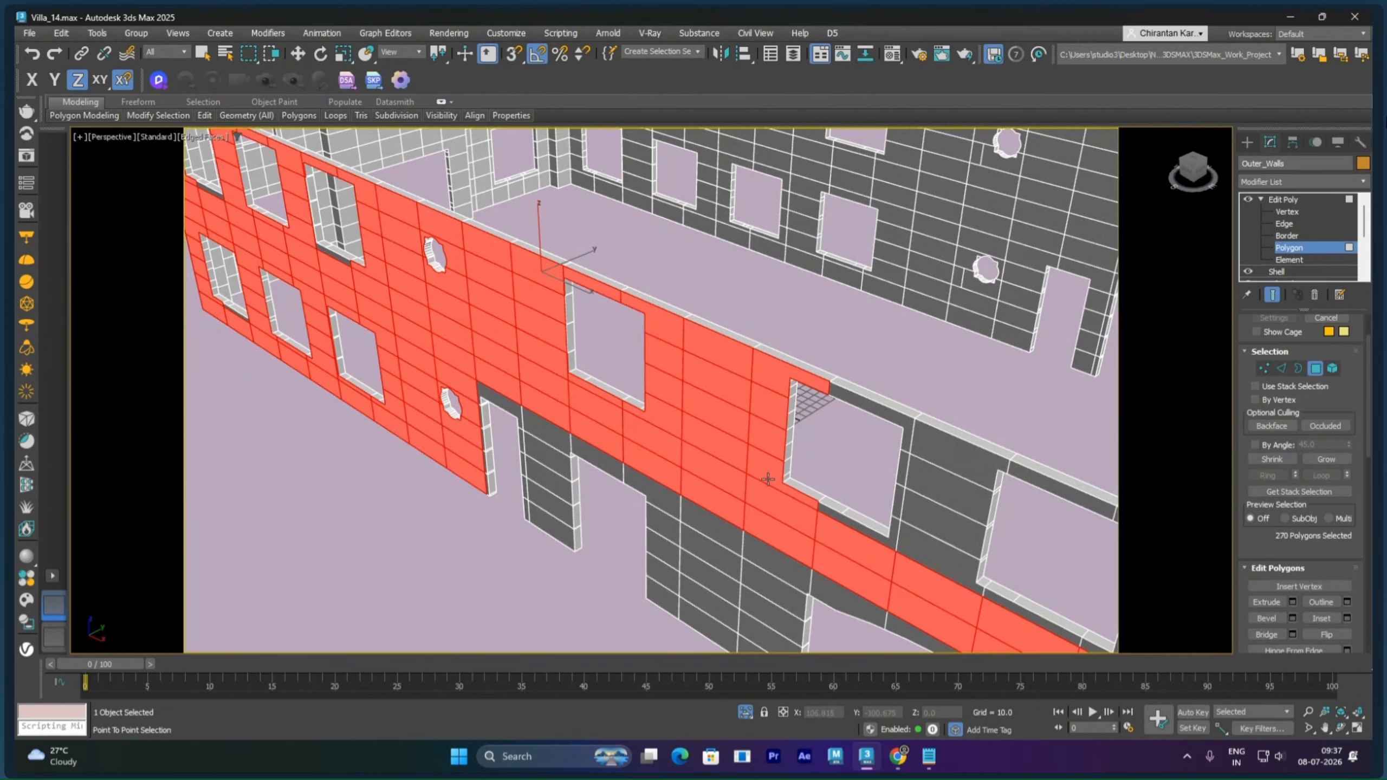
Step: Add the brick faces below the fifth upper-floor window and across the pier to the sixth window to the selection
ctrl+click(836, 520)
ctrl+click(928, 541)
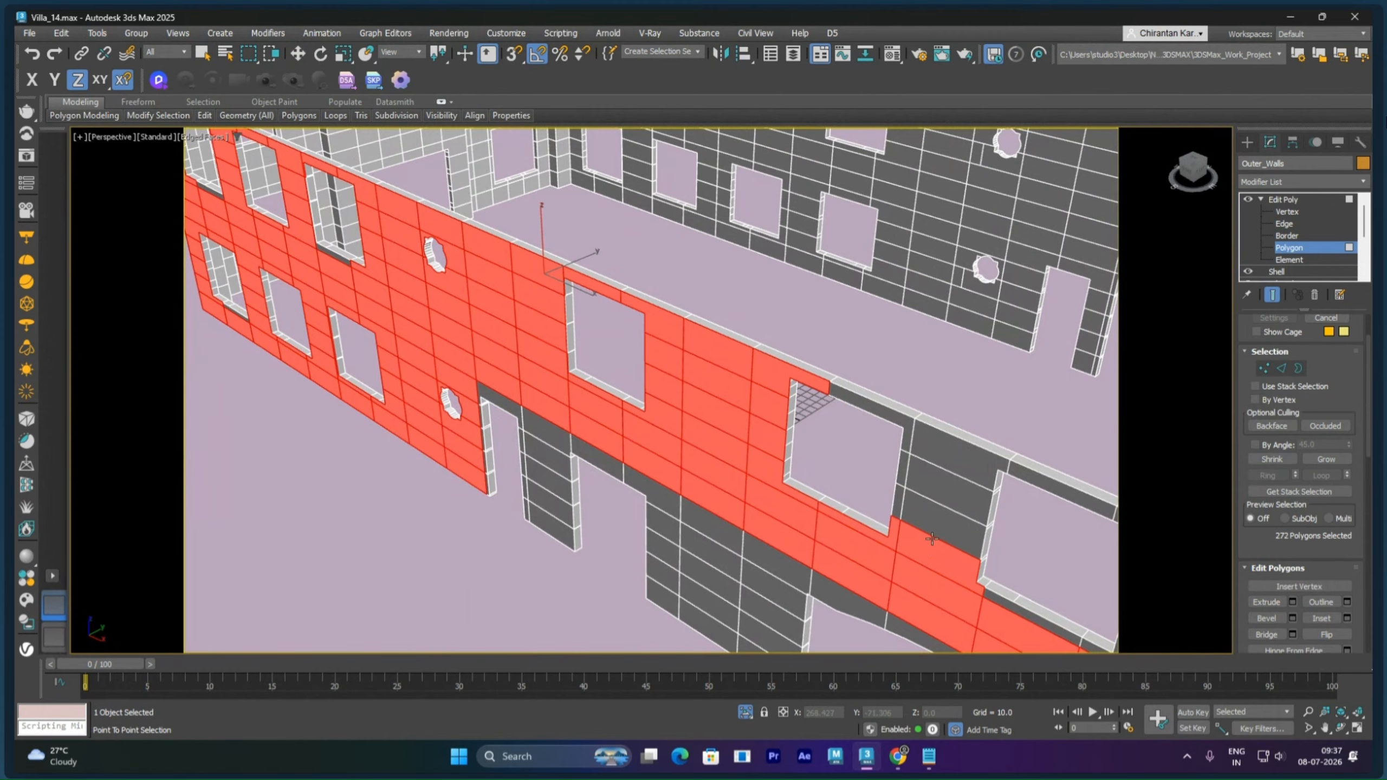
ctrl+click(935, 519)
ctrl+click(943, 490)
ctrl+click(954, 459)
ctrl+click(907, 425)
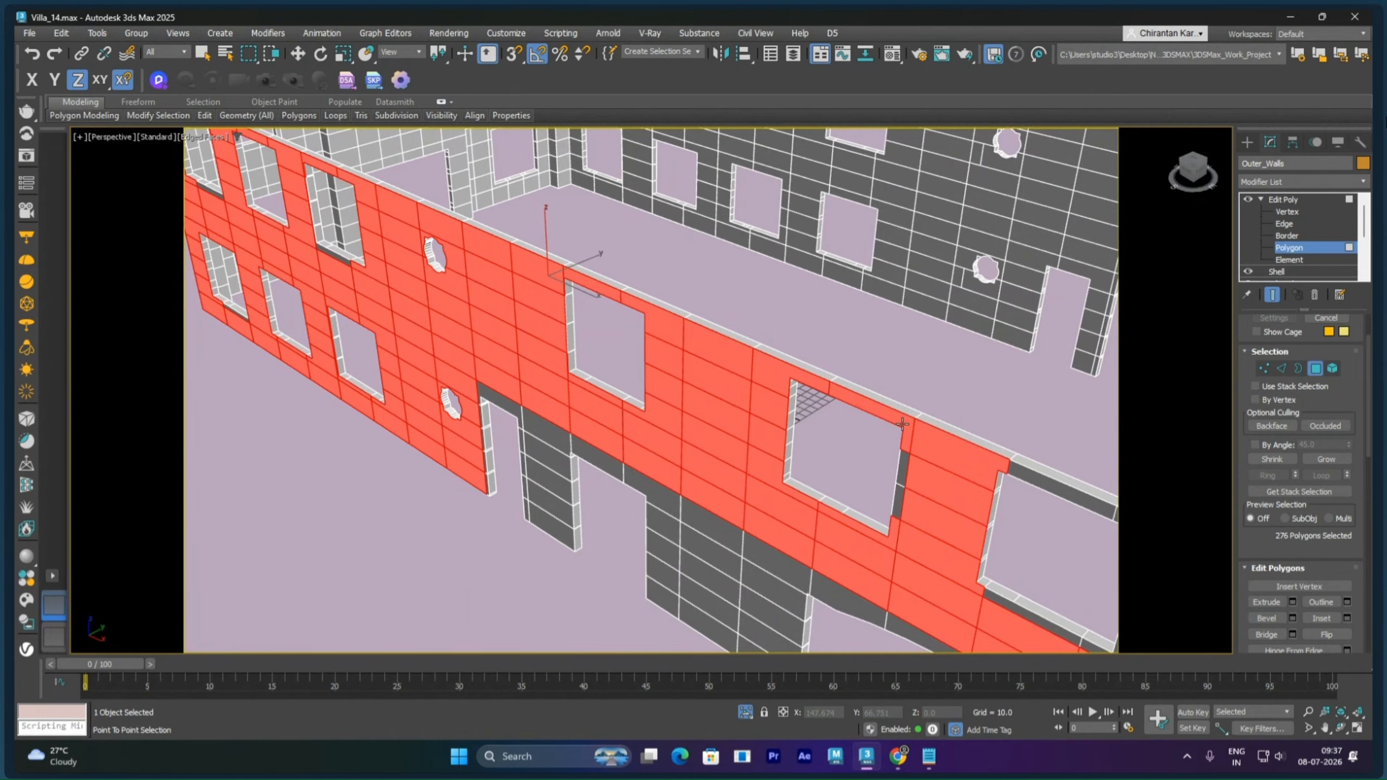
ctrl+click(902, 459)
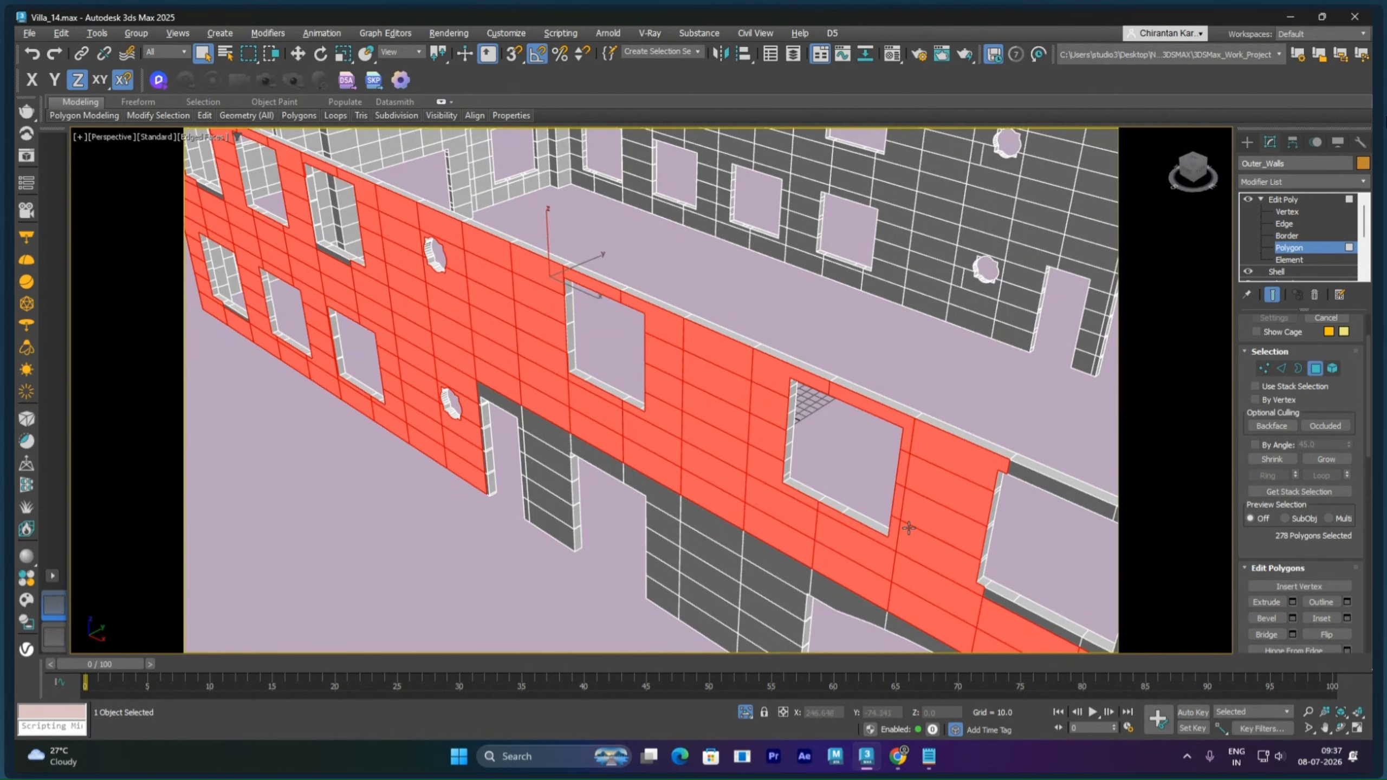
Step: Add the ground-floor brick faces above the door openings and arch, and on the piers between and beyond them, to the selection
scroll(907, 526, down, 3)
middle_drag(907, 527, 892, 432)
alt+middle_drag(891, 432, 799, 417)
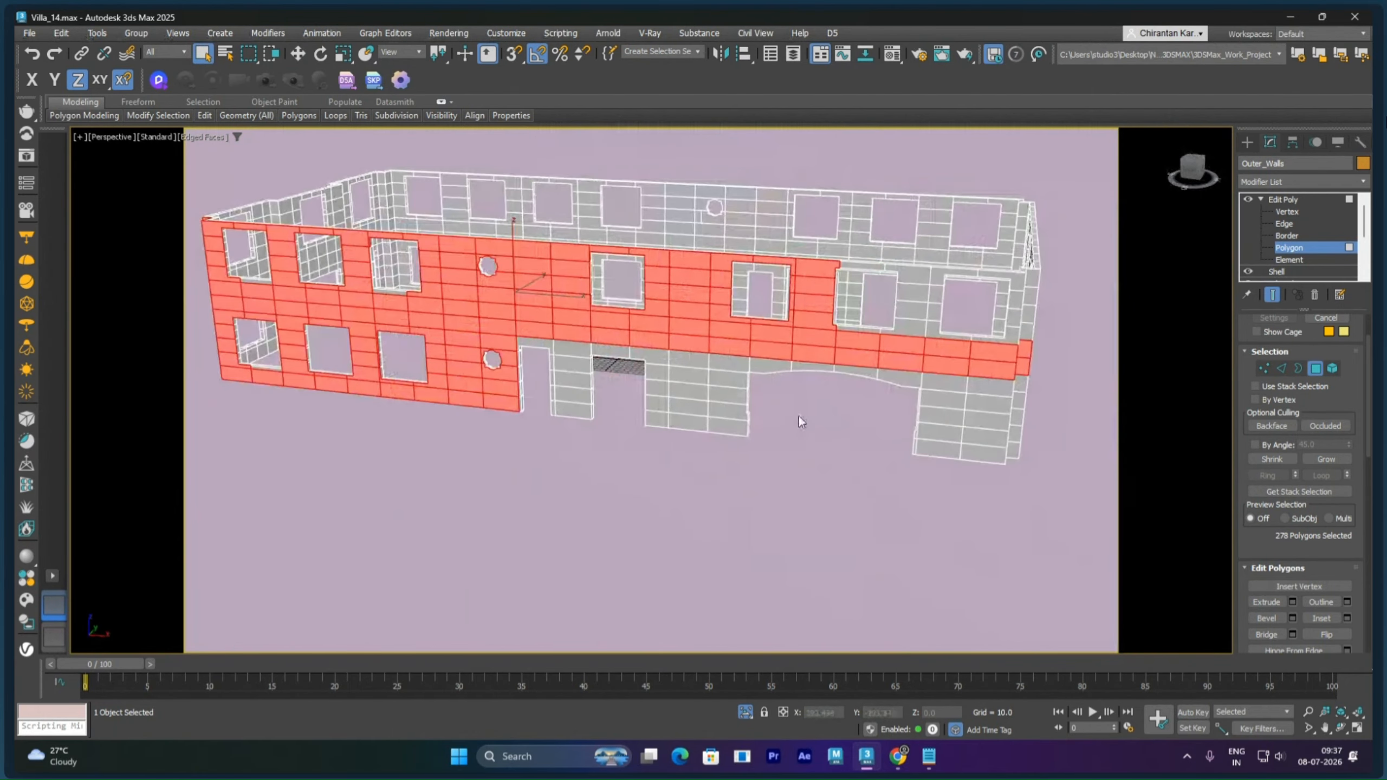
ctrl+click(539, 342)
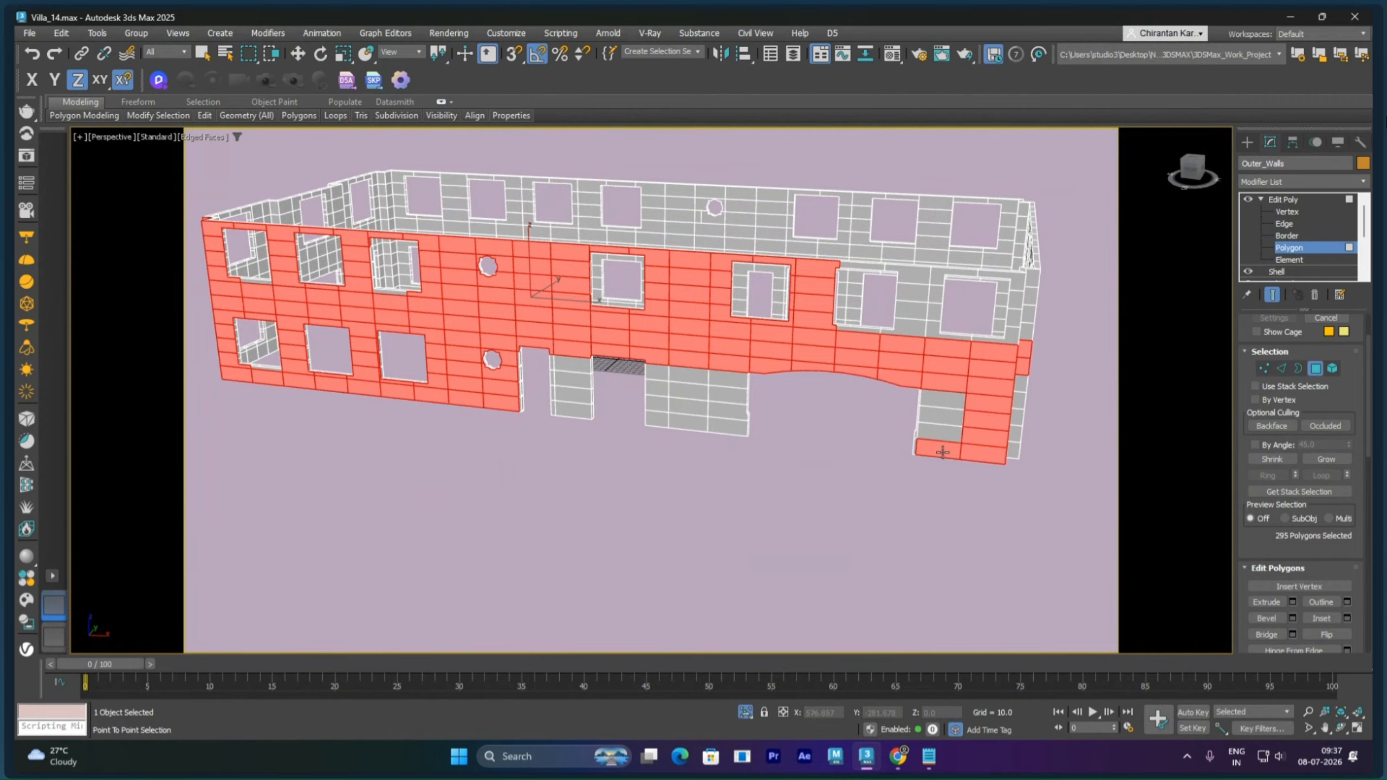
right_click(866, 368)
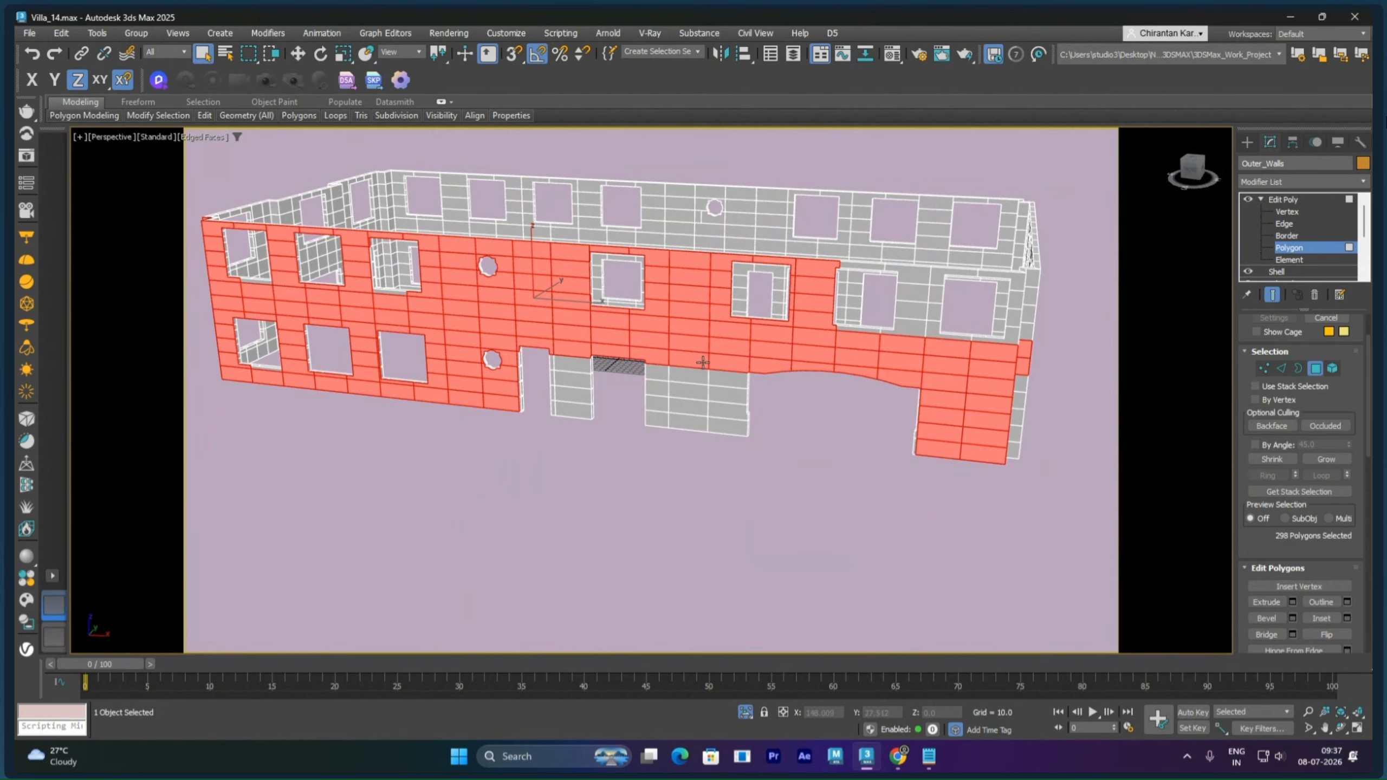
ctrl+click(724, 378)
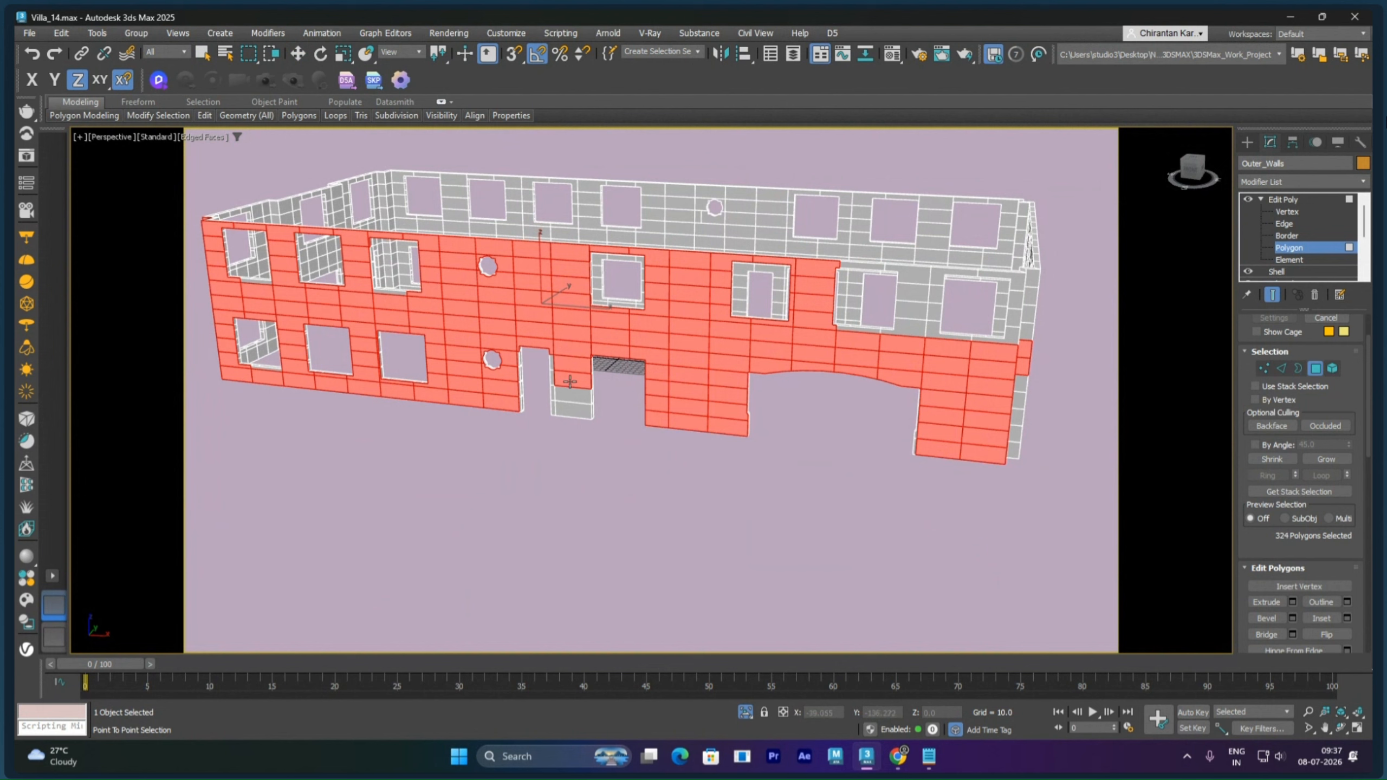
right_click(559, 437)
Step: Add the narrow brick faces framing both sides and the head of the doorway beside the round opening to the selection
scroll(579, 432, up, 10)
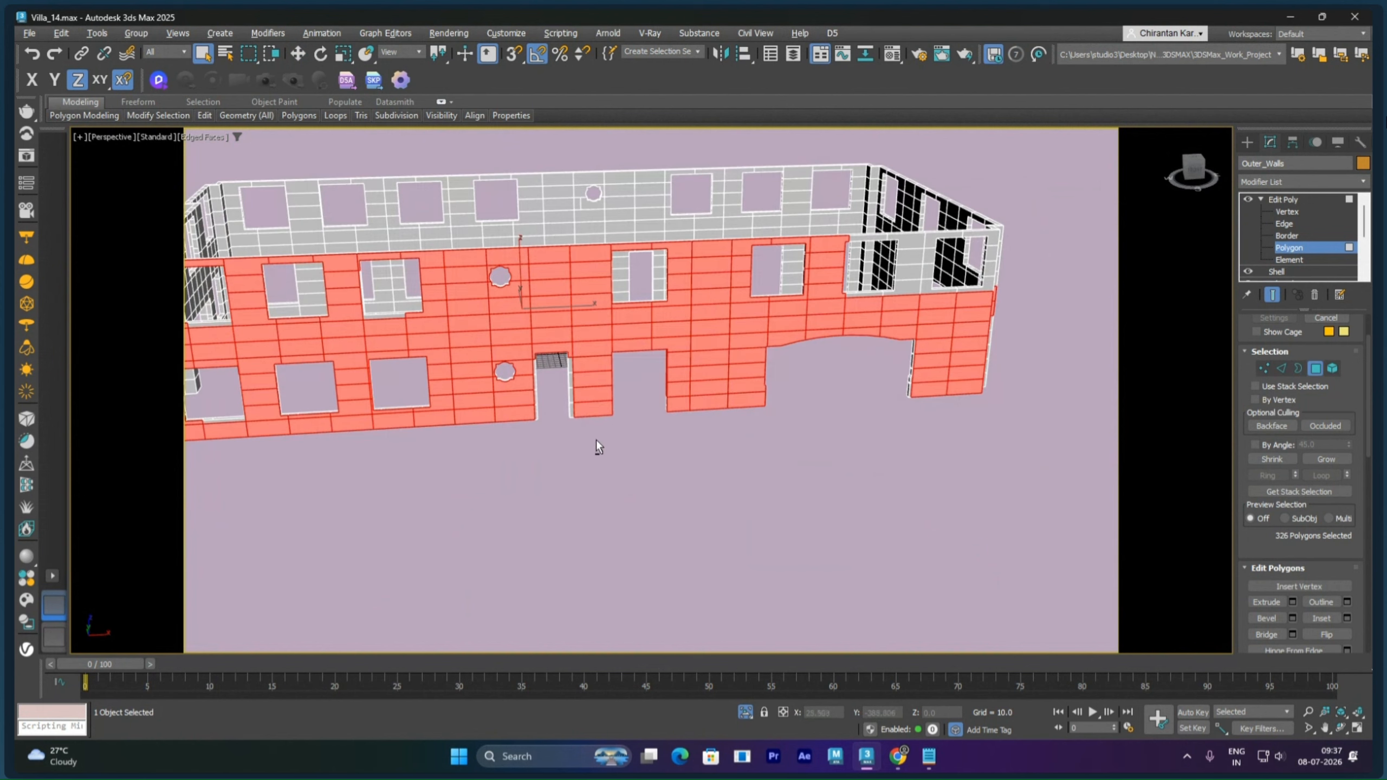
scroll(584, 427, up, 2)
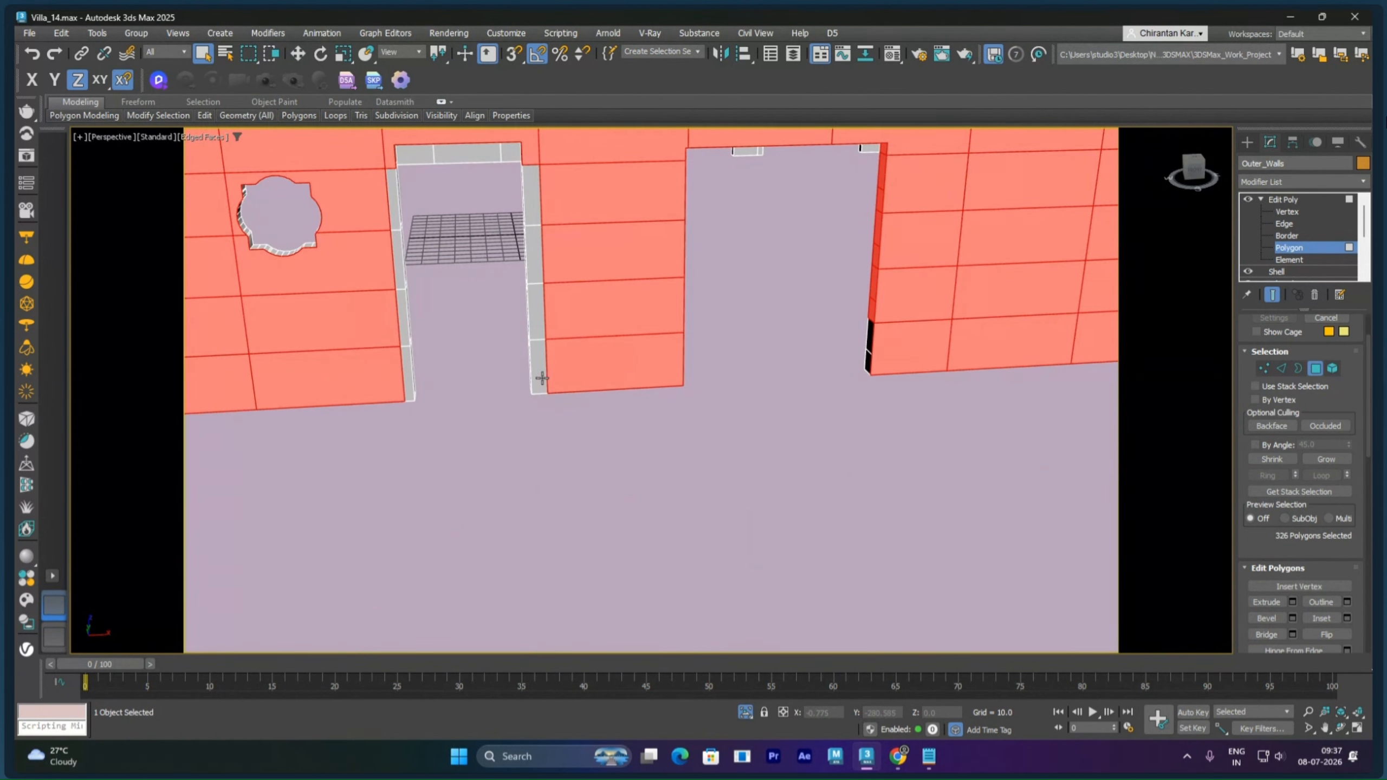
ctrl+click(542, 379)
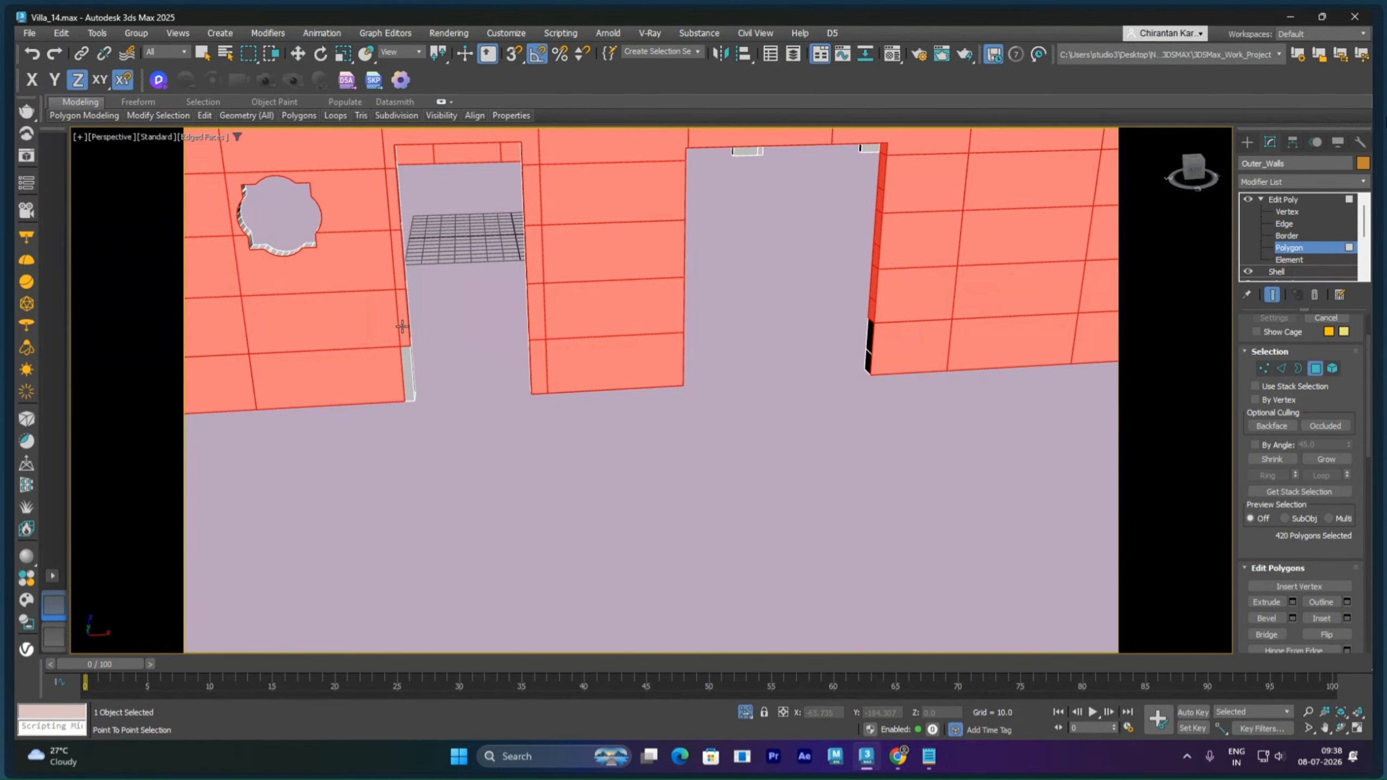
right_click(405, 370)
Step: Deselect the stray bottom-course brick faces on the inside of the rear wall, from the second window toward the round opening
alt+middle_drag(557, 343, 494, 328)
middle_drag(495, 328, 682, 332)
scroll(658, 243, up, 2)
scroll(658, 243, down, 3)
scroll(658, 243, up, 2)
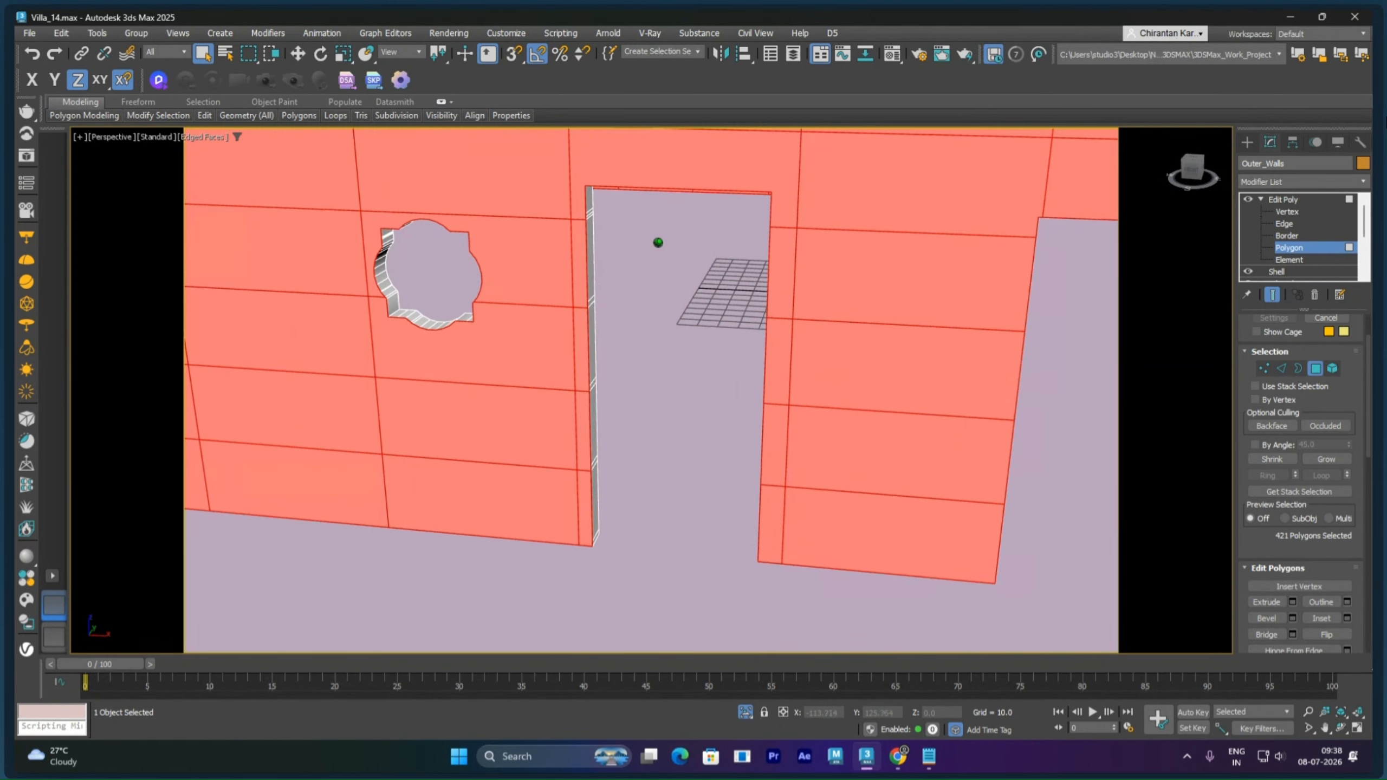
alt+middle_drag(658, 243, 683, 352)
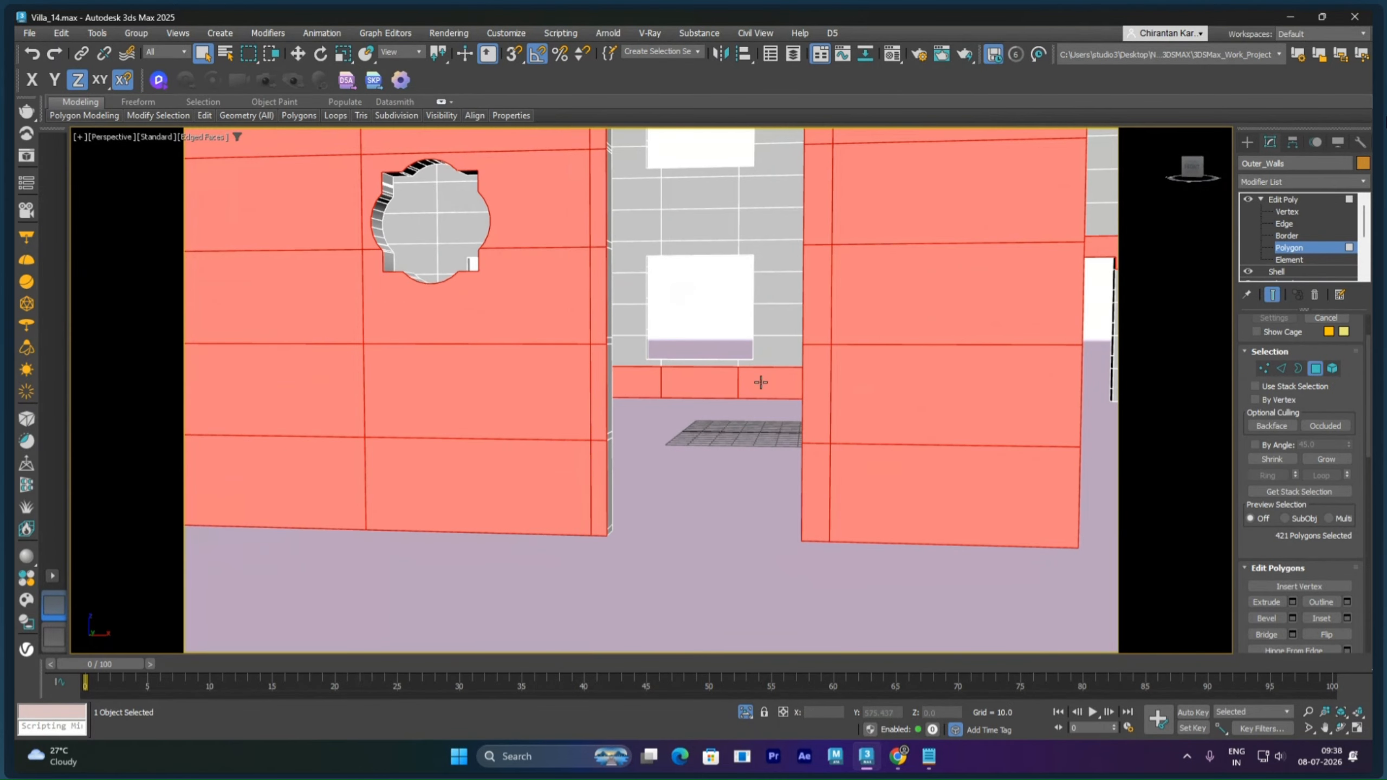
alt+middle_drag(761, 383, 544, 343)
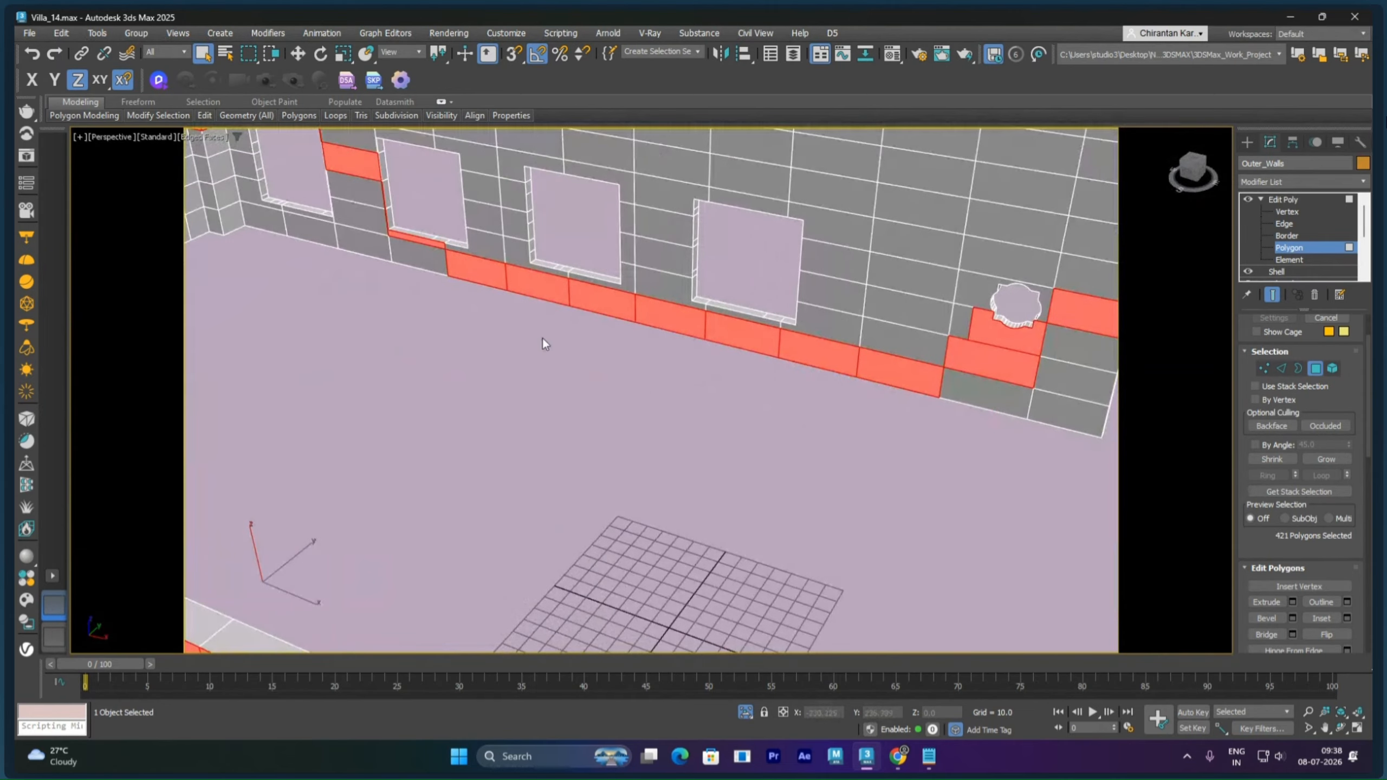
alt+click(489, 279)
alt+click(541, 288)
alt+click(582, 303)
alt+click(658, 324)
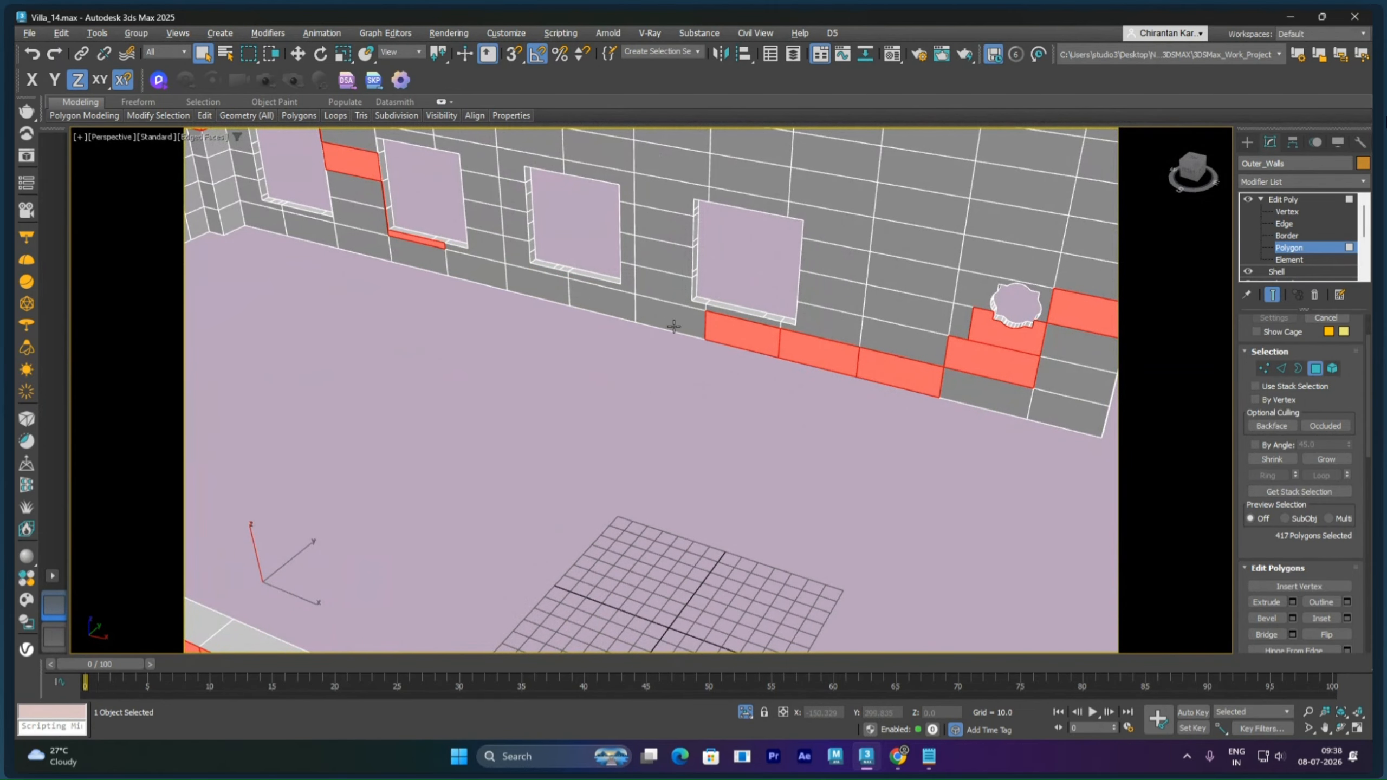
alt+click(748, 339)
alt+click(812, 356)
alt+click(883, 375)
Step: Deselect the stray brick faces around the rear wall's round opening and below its second window
alt+click(976, 370)
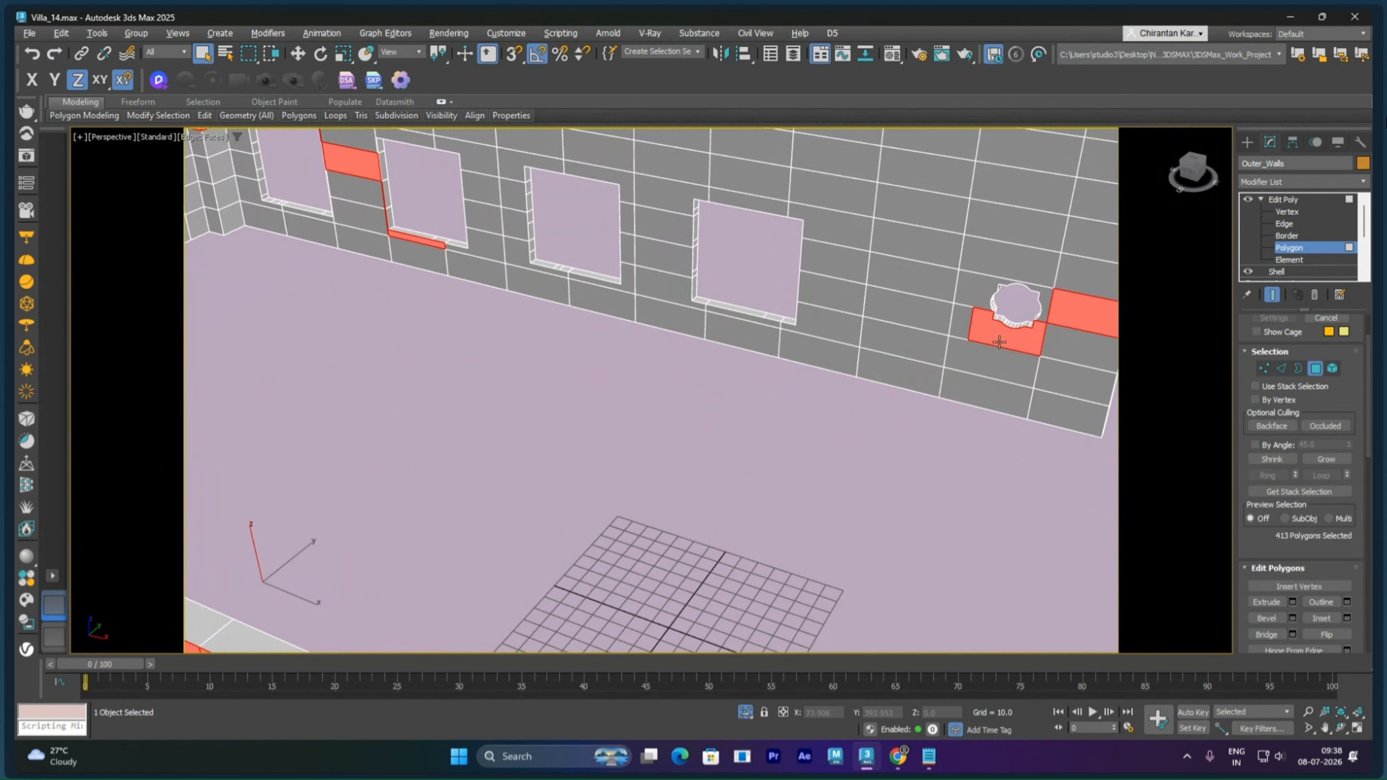
alt+click(1000, 341)
alt+click(1069, 325)
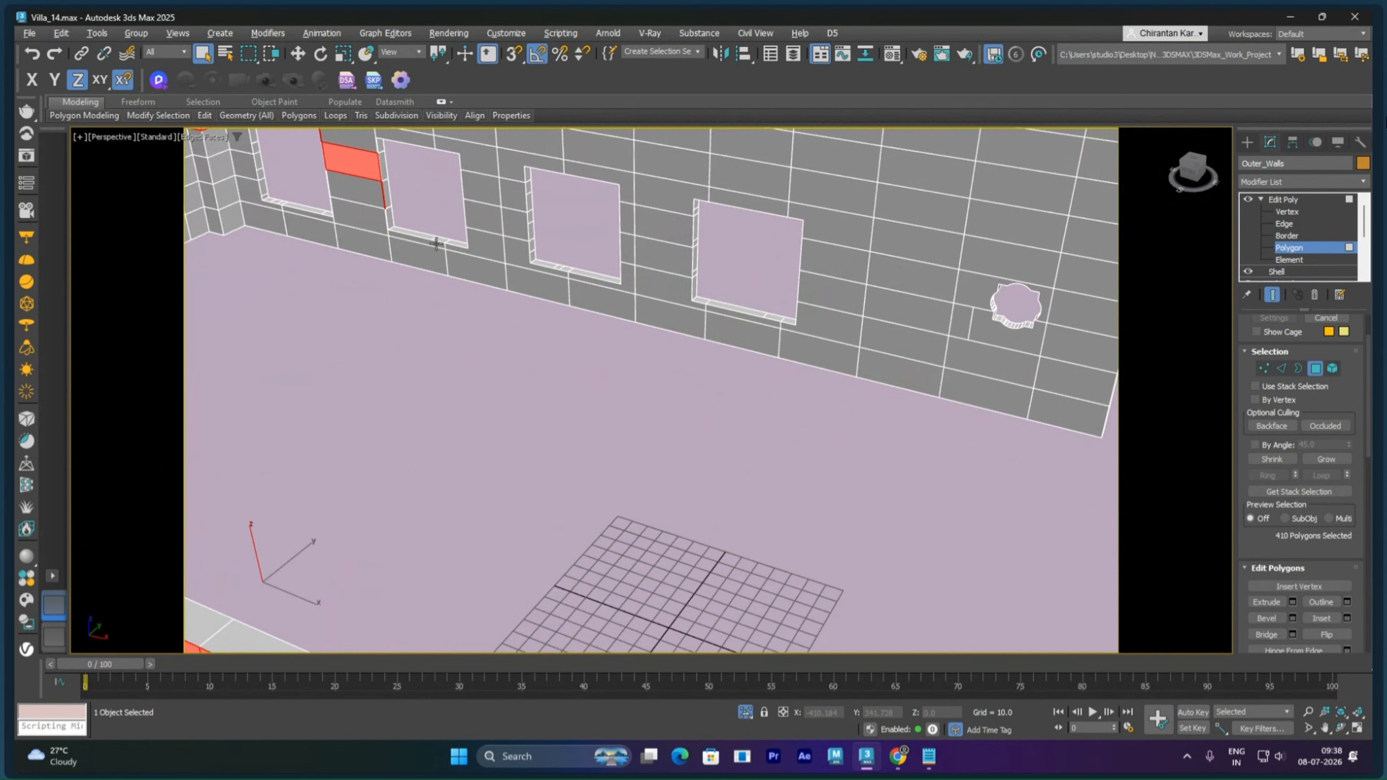
Step: Deselect the stray brick face and narrow edge strip between the rear wall's first two ground-floor windows
middle_drag(360, 233, 582, 372)
scroll(614, 350, up, 4)
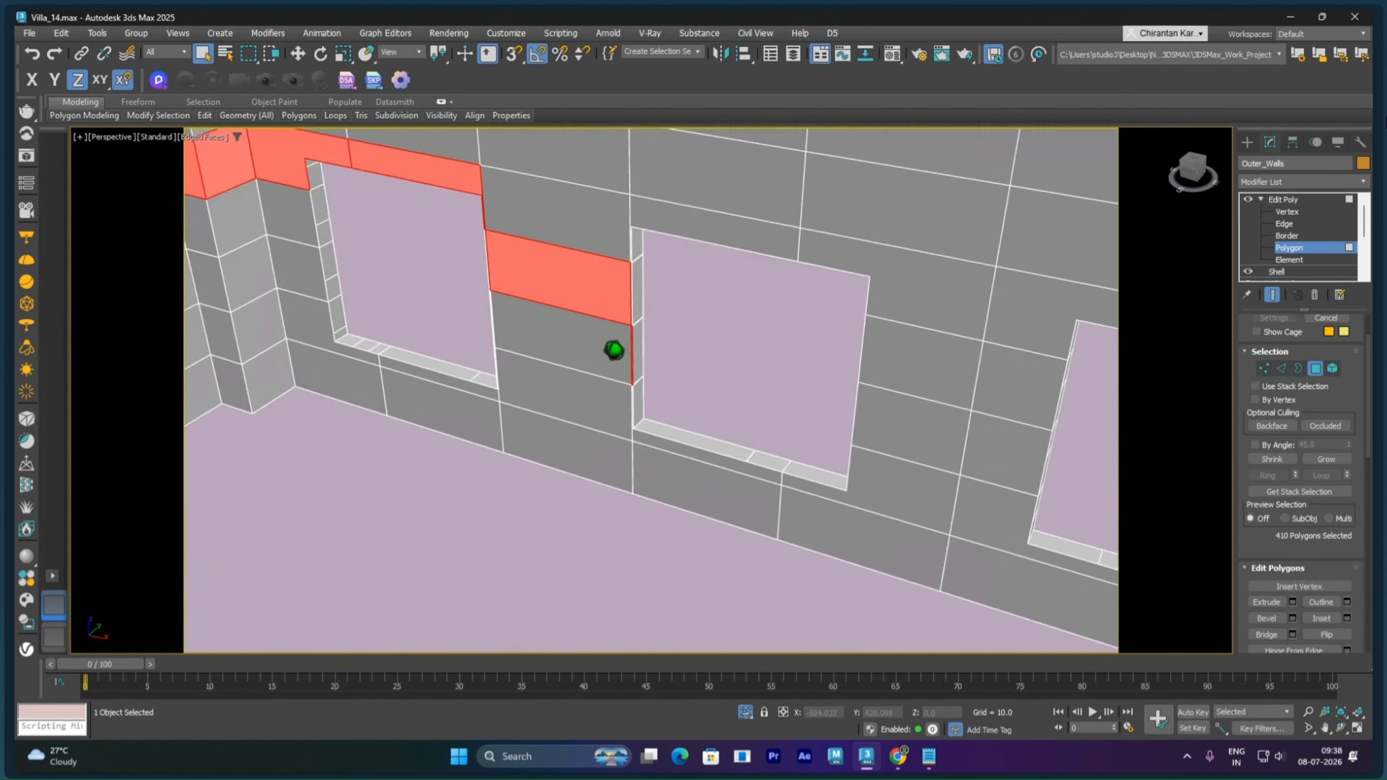
scroll(614, 350, up, 2)
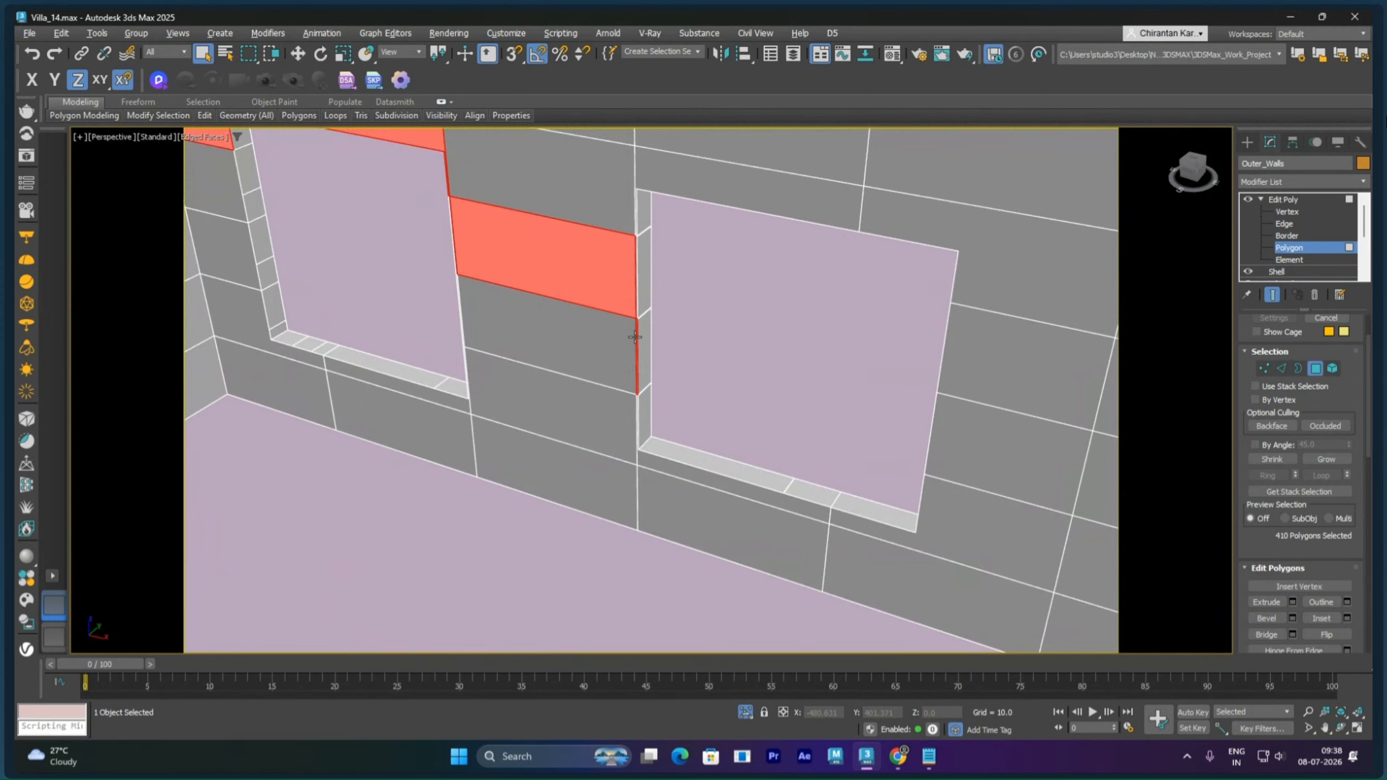
scroll(597, 349, up, 4)
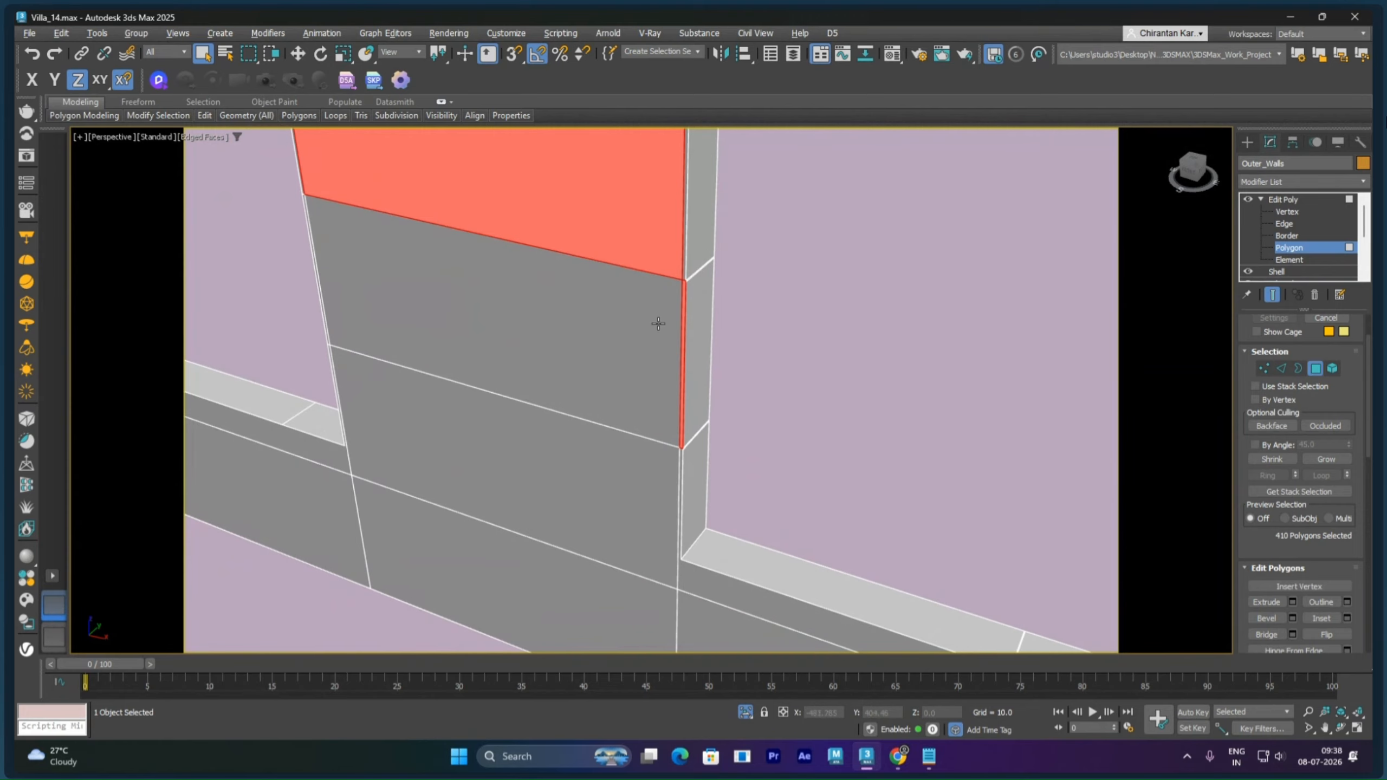
alt+click(683, 342)
alt+click(656, 253)
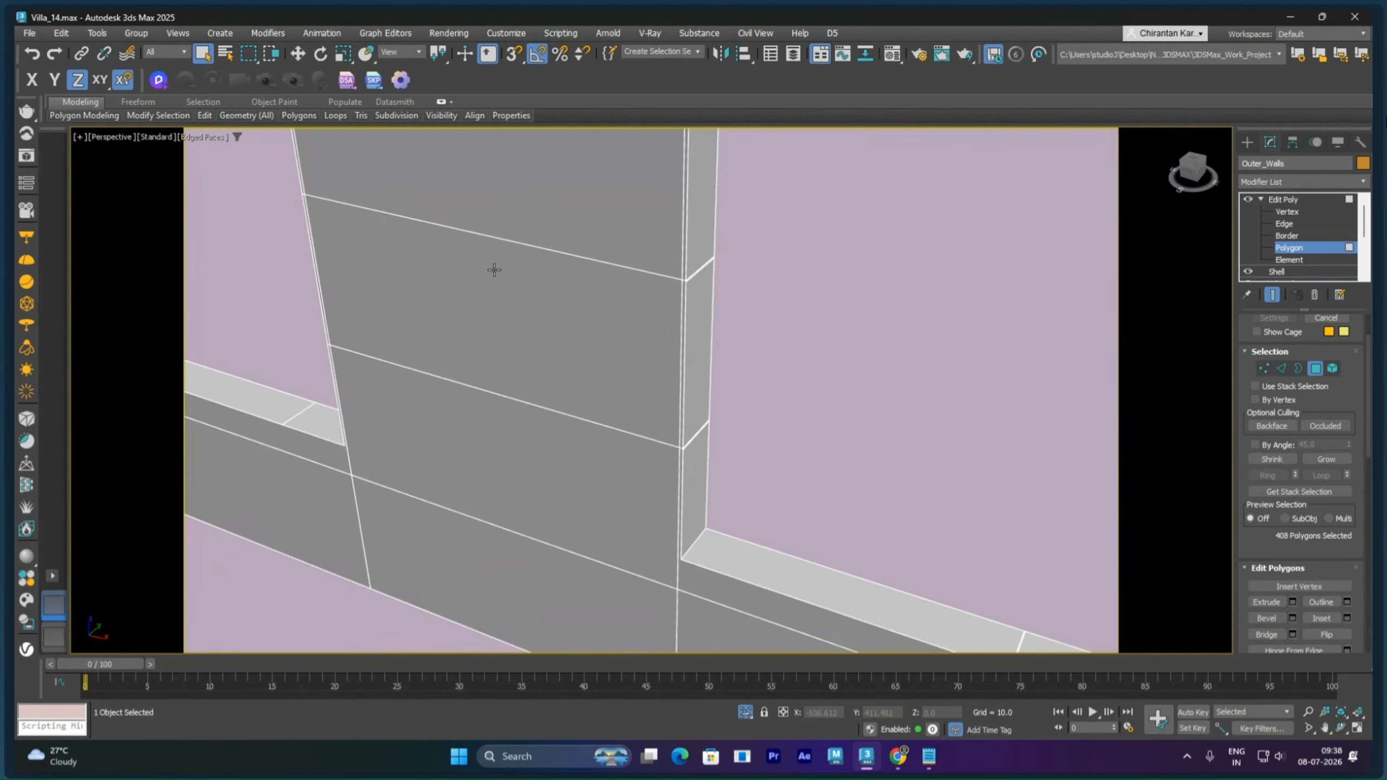
Step: Deselect the stray lintel-level brick faces and edge strips around the inside wall corner, from the window to the wide opening's head
middle_drag(493, 270, 868, 507)
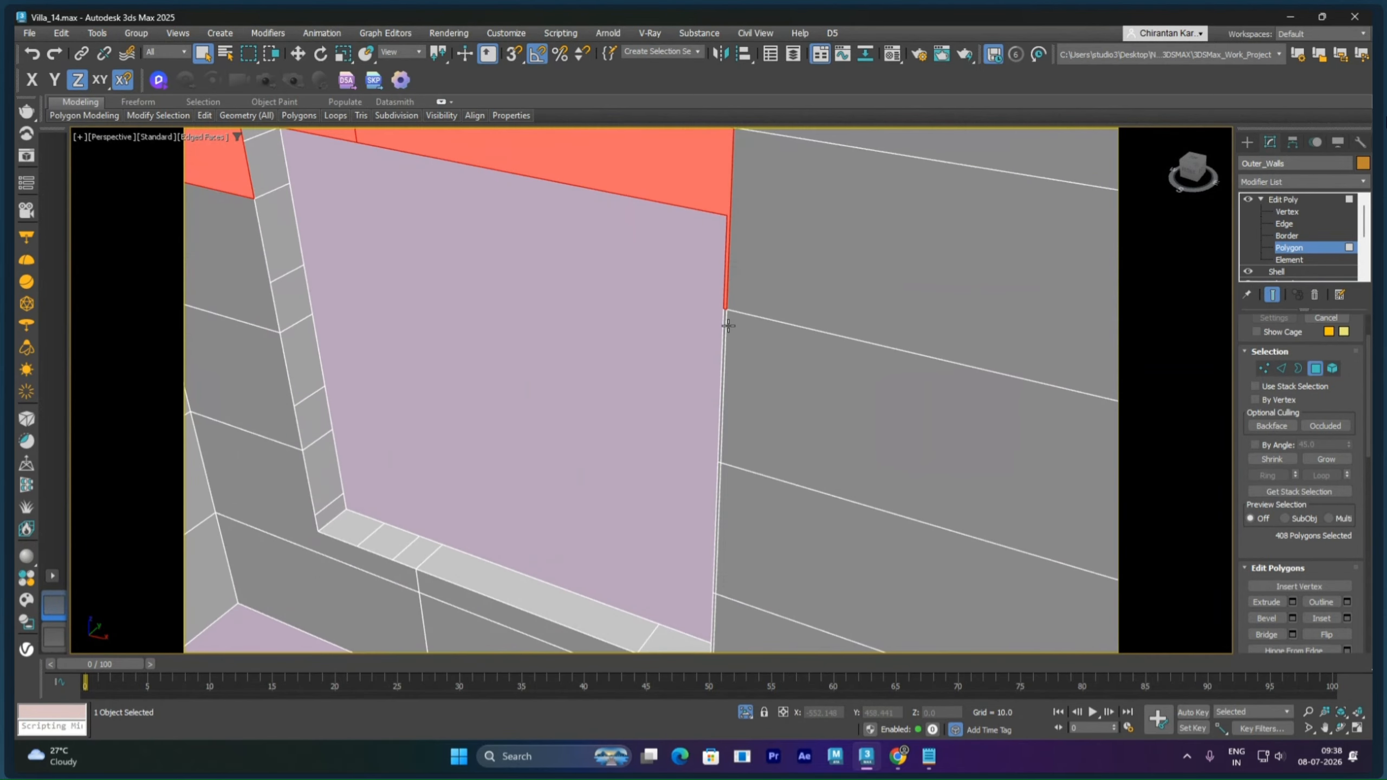
alt+click(724, 279)
middle_drag(523, 218, 711, 316)
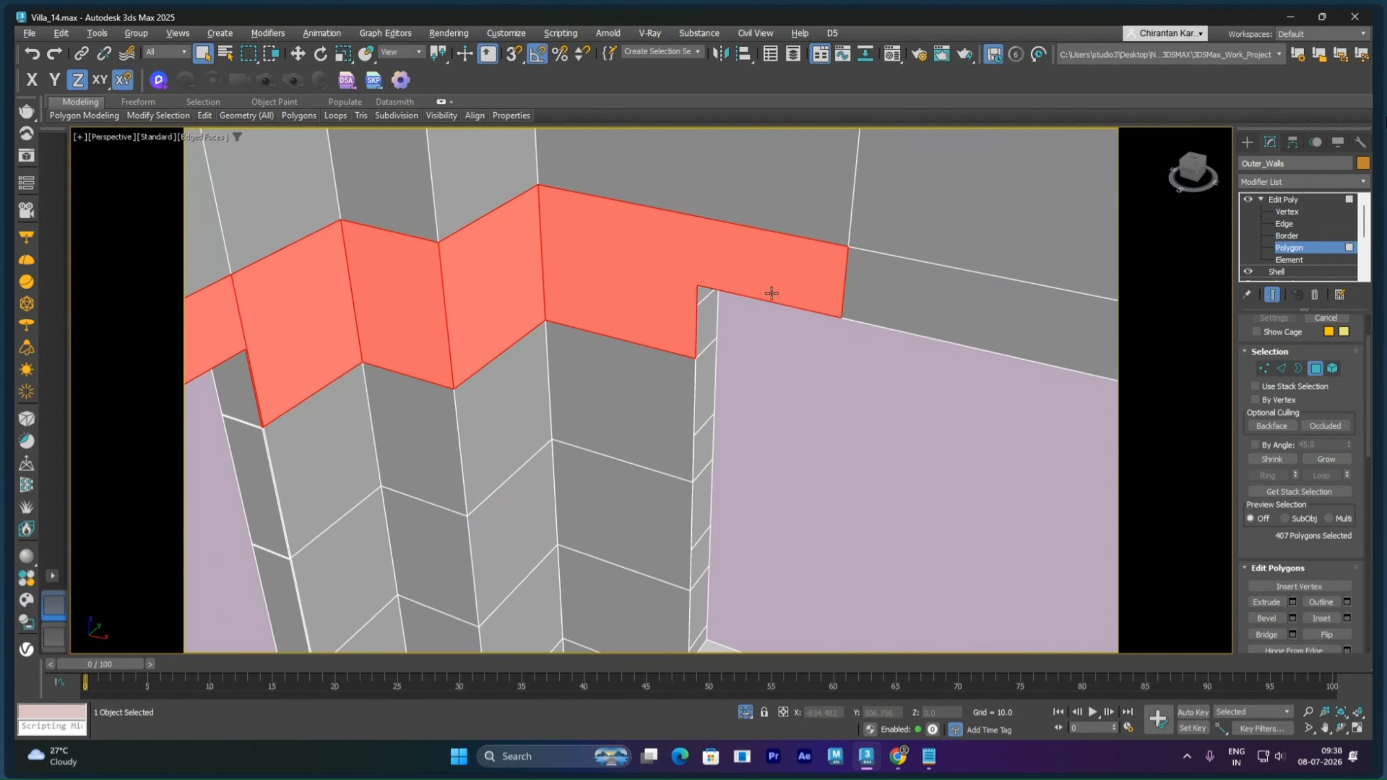
alt+click(767, 295)
alt+click(495, 305)
alt+click(438, 315)
alt+click(351, 319)
middle_drag(350, 319, 568, 293)
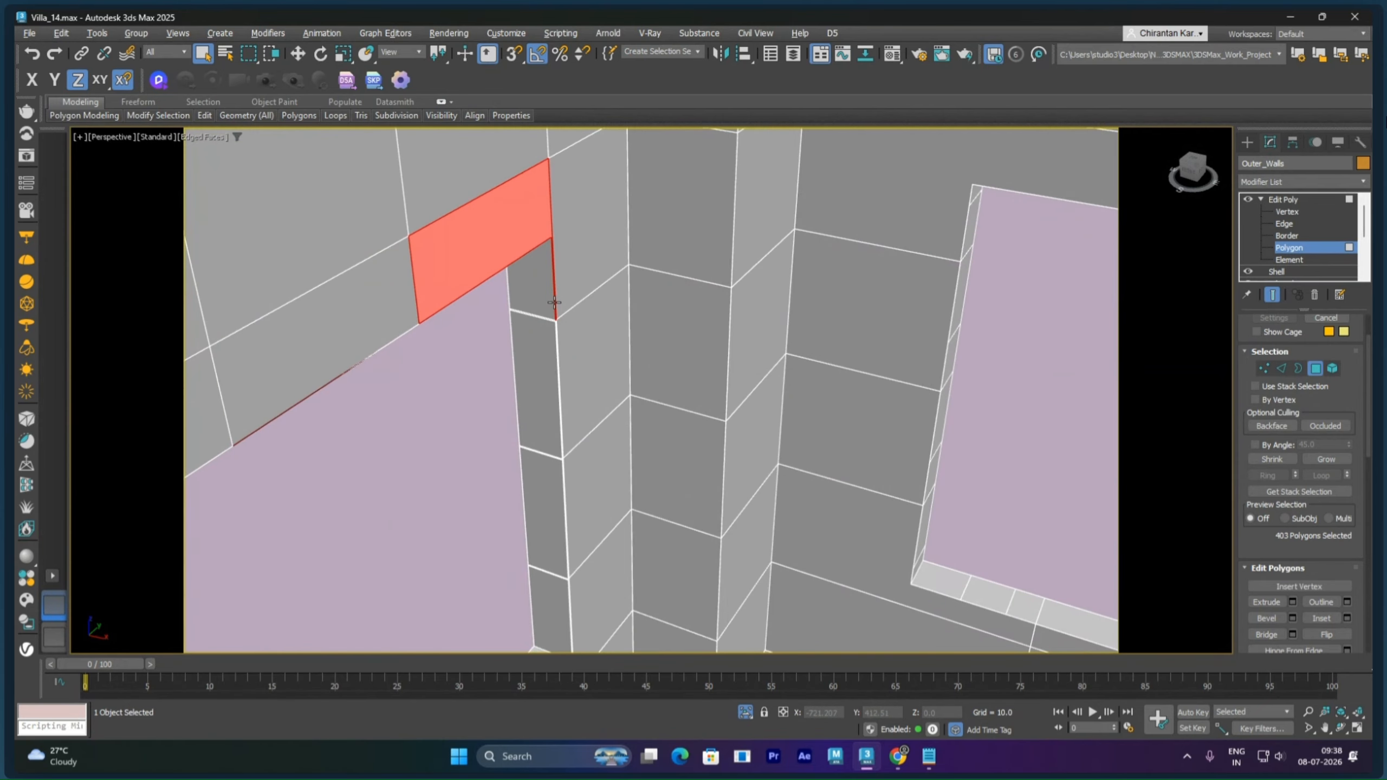
scroll(556, 291, up, 5)
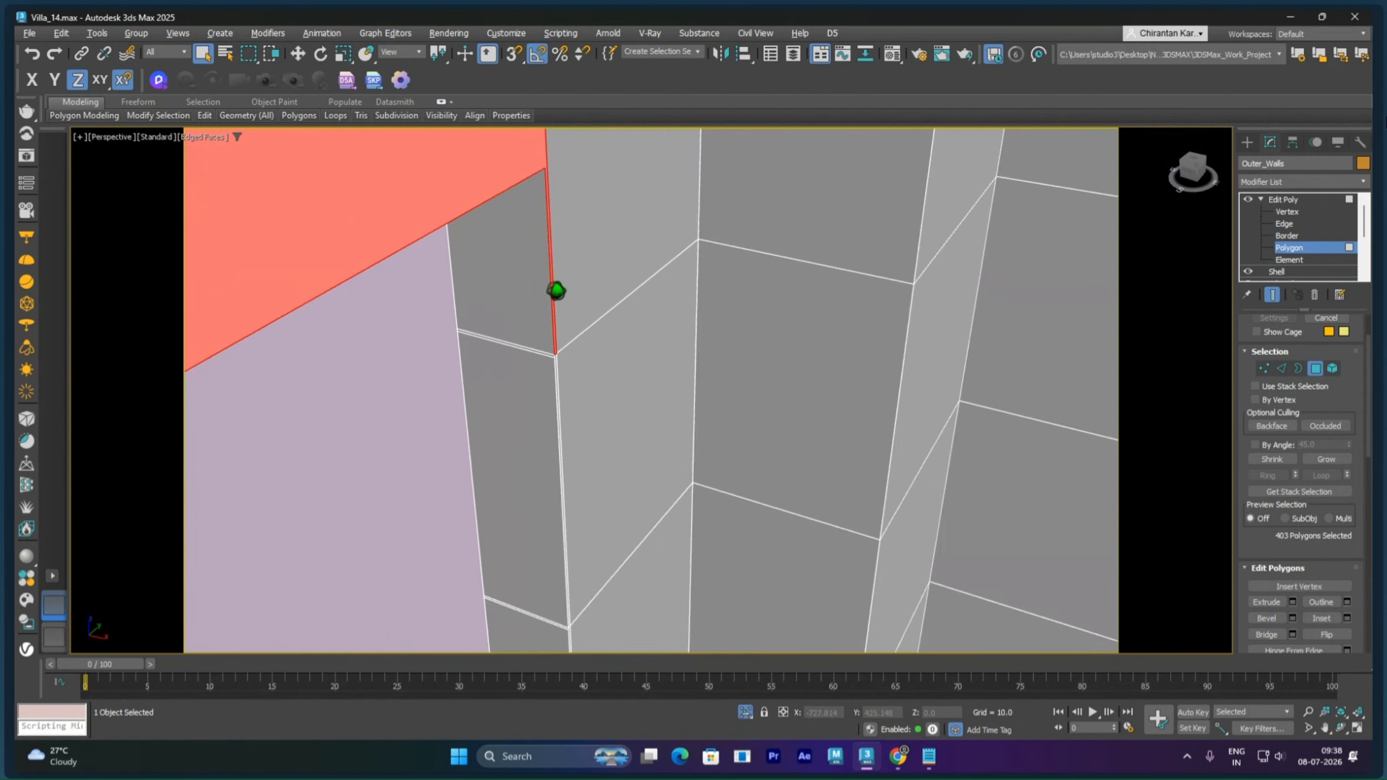
alt+click(548, 301)
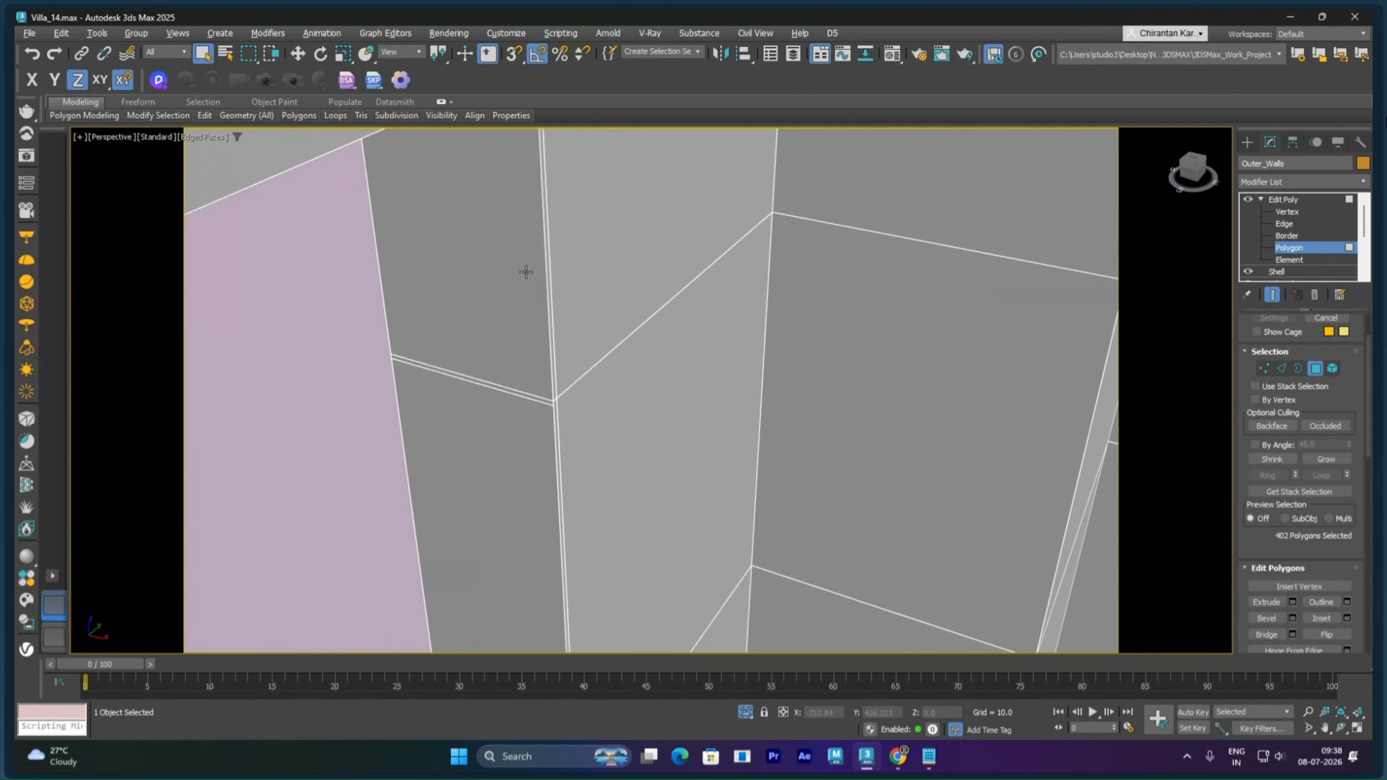
Step: Deselect the two stray faces on the underside of the ground-floor window head between the wide opening and the corner
scroll(492, 230, down, 6)
alt+middle_drag(469, 250, 455, 227)
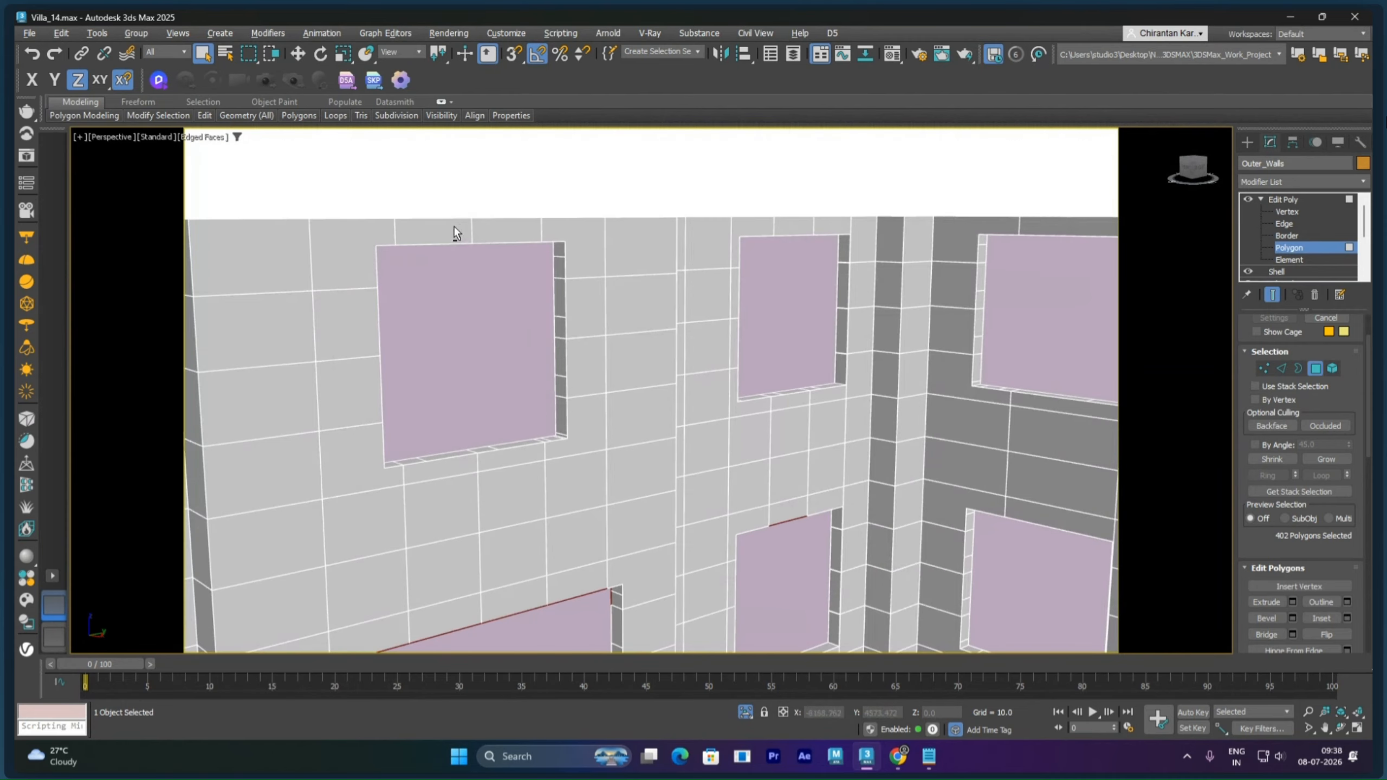
middle_drag(664, 403, 531, 154)
alt+middle_drag(628, 355, 622, 313)
middle_drag(693, 492, 630, 181)
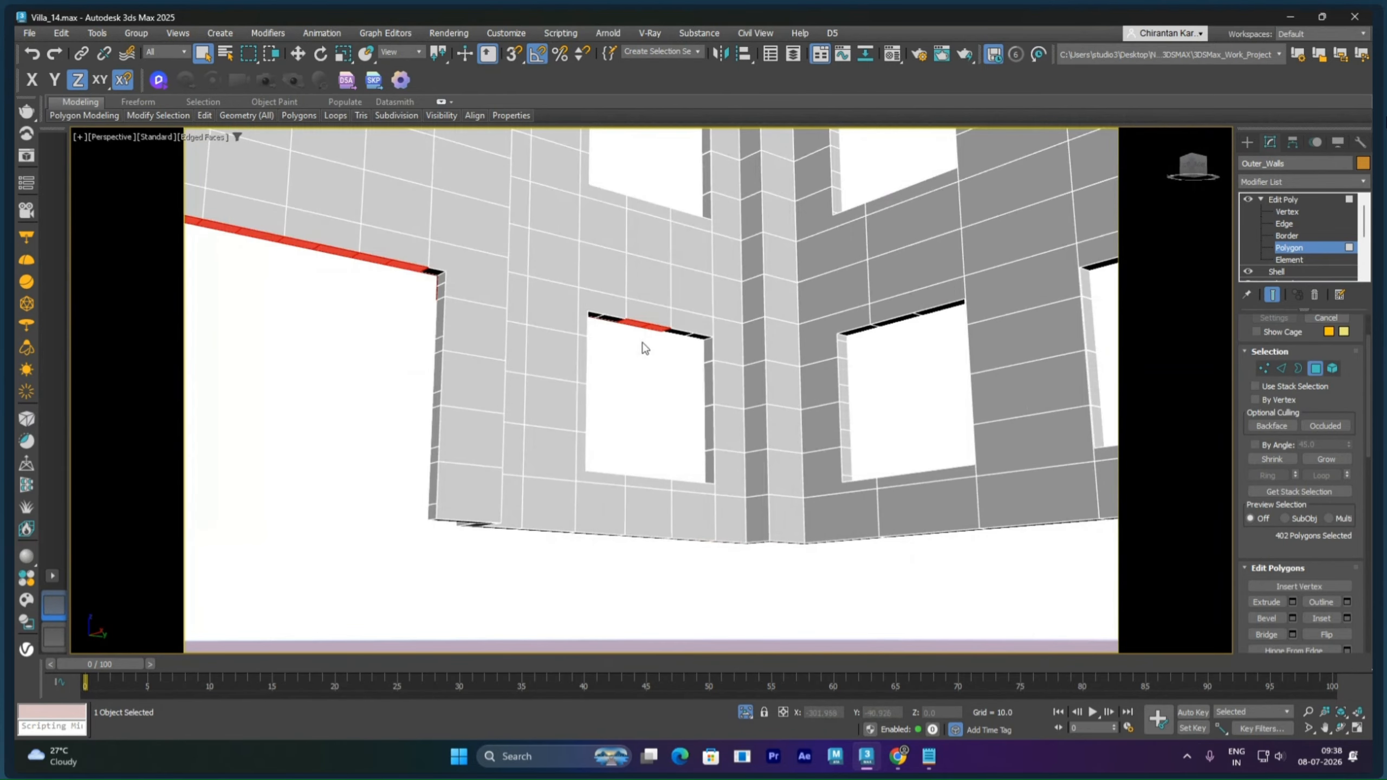
scroll(641, 343, up, 6)
alt+click(702, 293)
alt+click(652, 279)
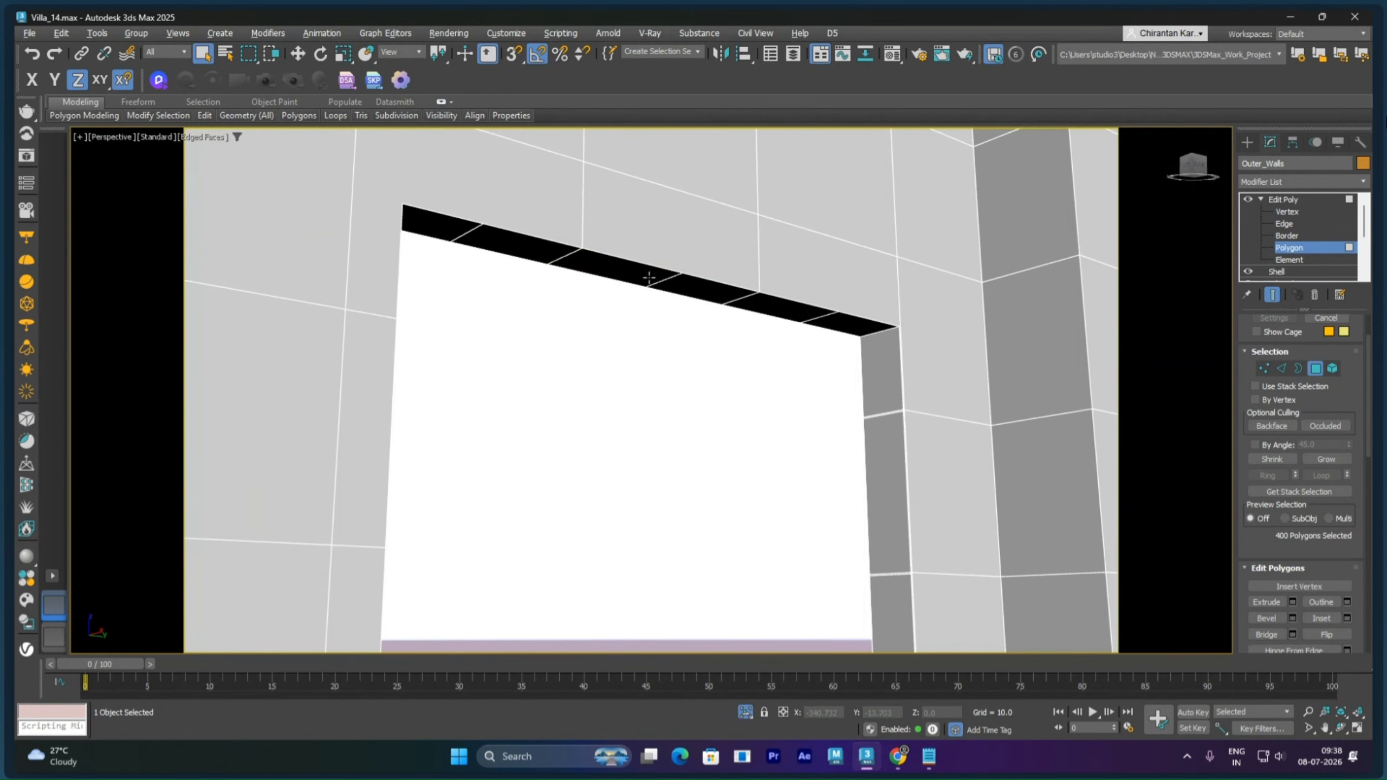
Step: Deselect the row of stray faces along the underside of the wide opening's head
scroll(564, 299, down, 5)
middle_drag(498, 304, 808, 410)
alt+middle_drag(809, 410, 670, 364)
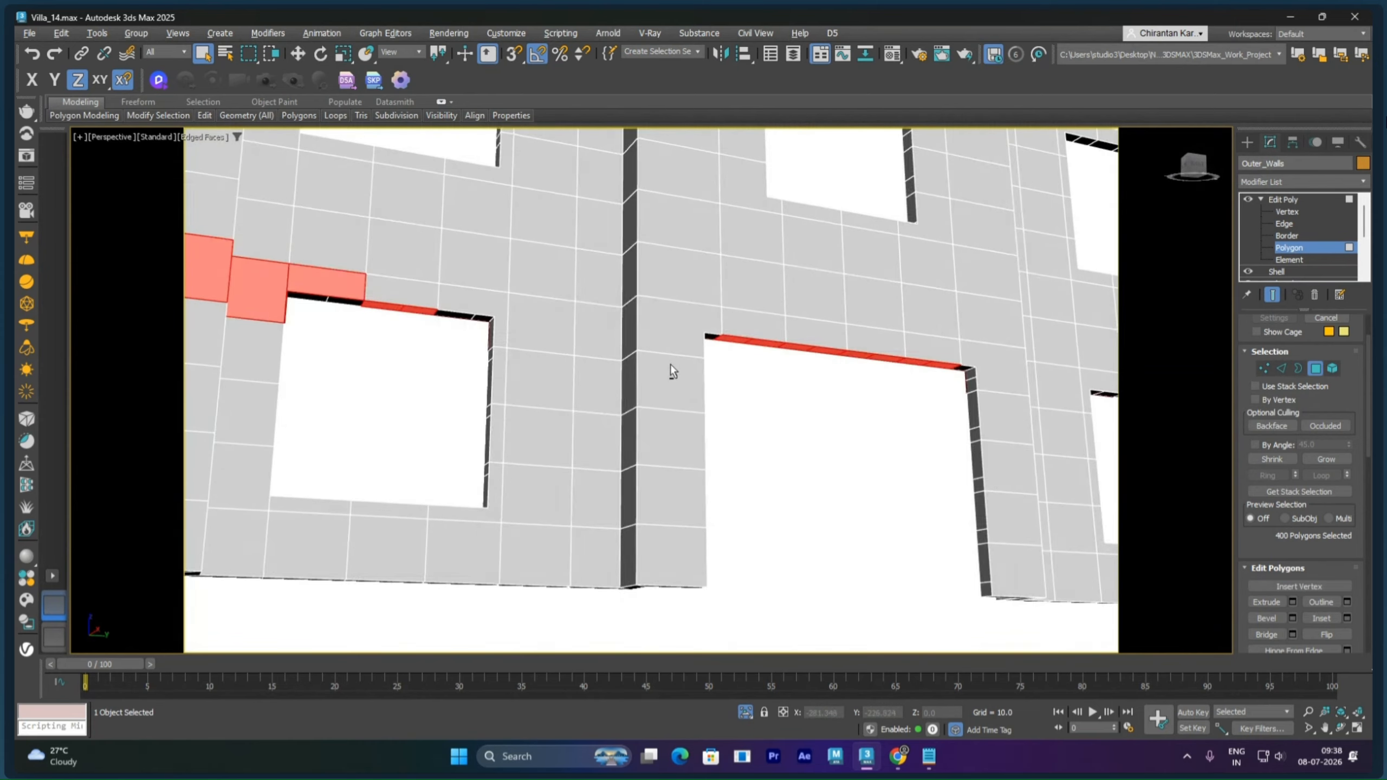
scroll(819, 368, up, 2)
middle_drag(858, 366, 814, 354)
scroll(815, 358, up, 2)
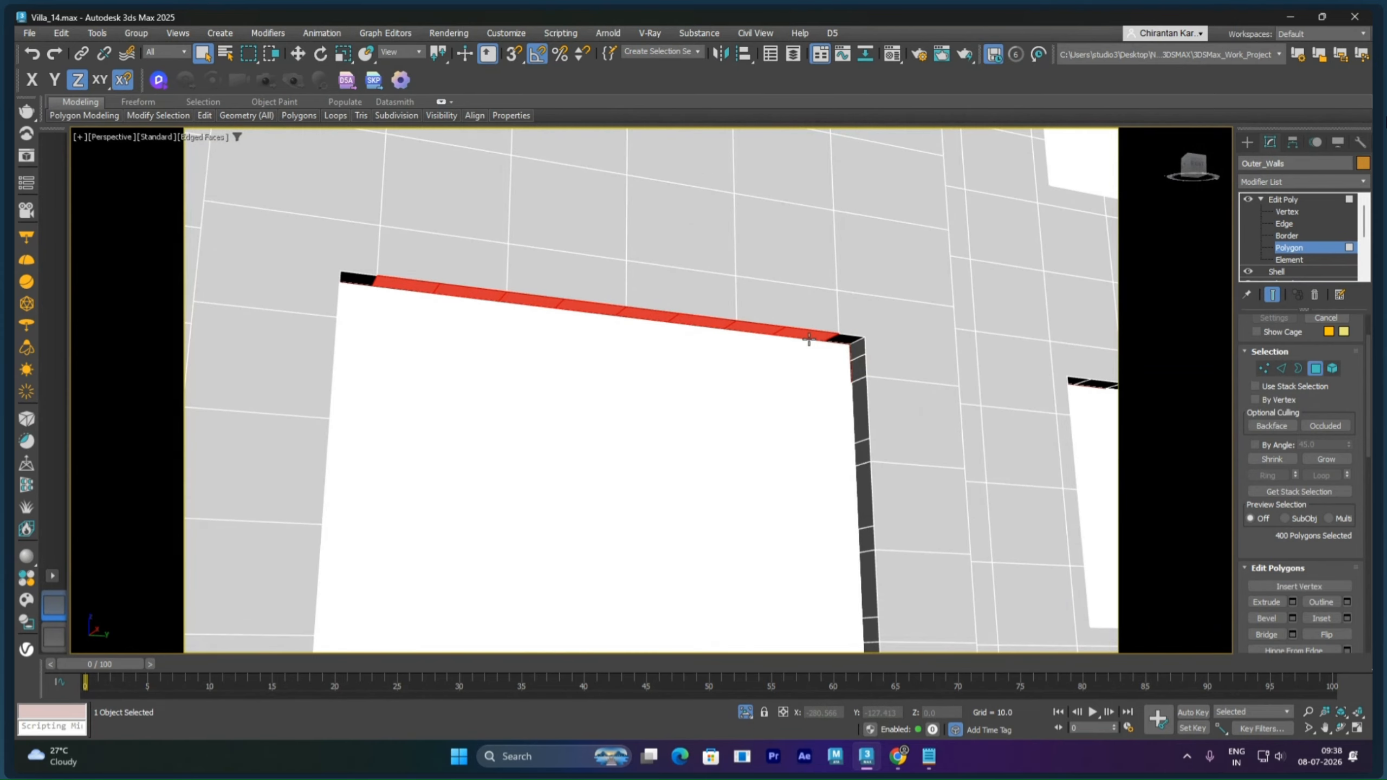
alt+click(804, 335)
alt+click(756, 329)
alt+click(699, 321)
alt+click(652, 315)
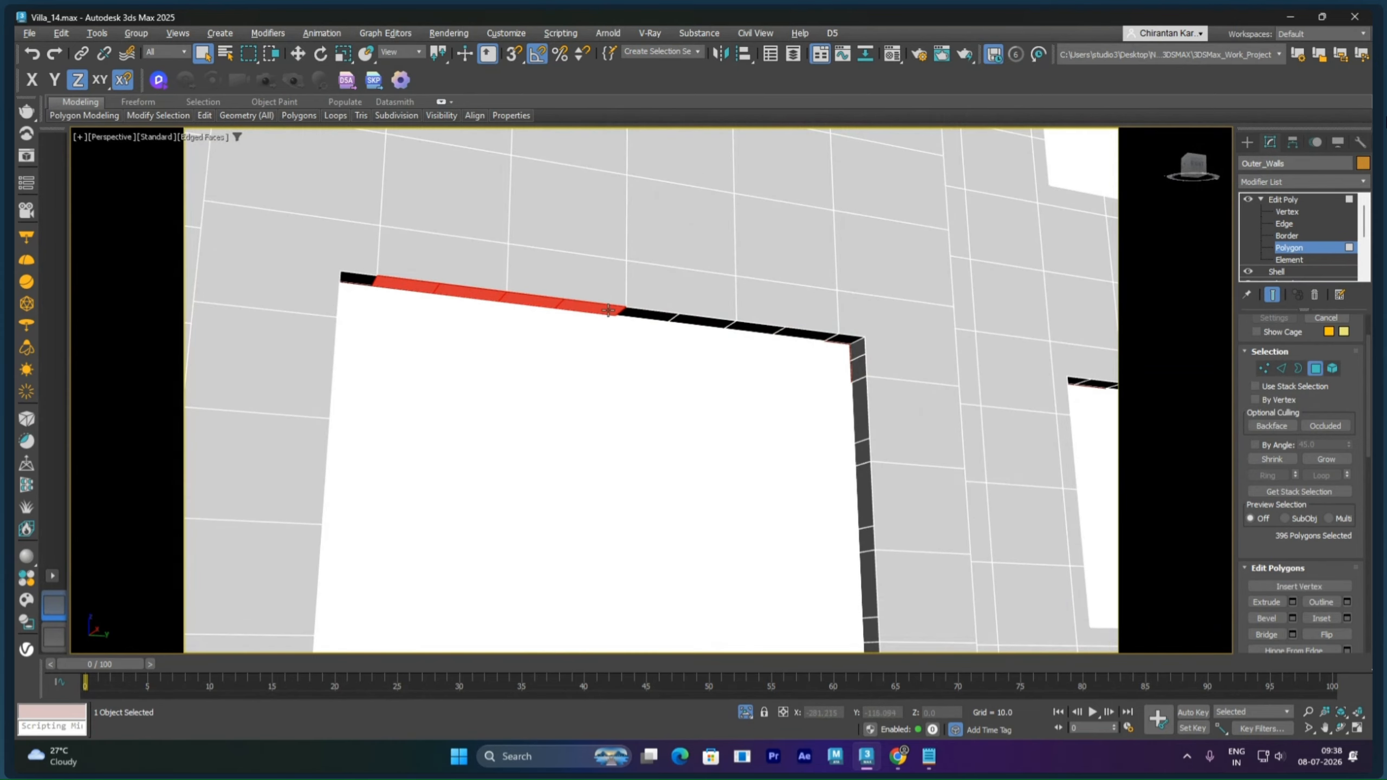
alt+click(595, 308)
alt+click(533, 300)
alt+click(474, 292)
alt+click(407, 285)
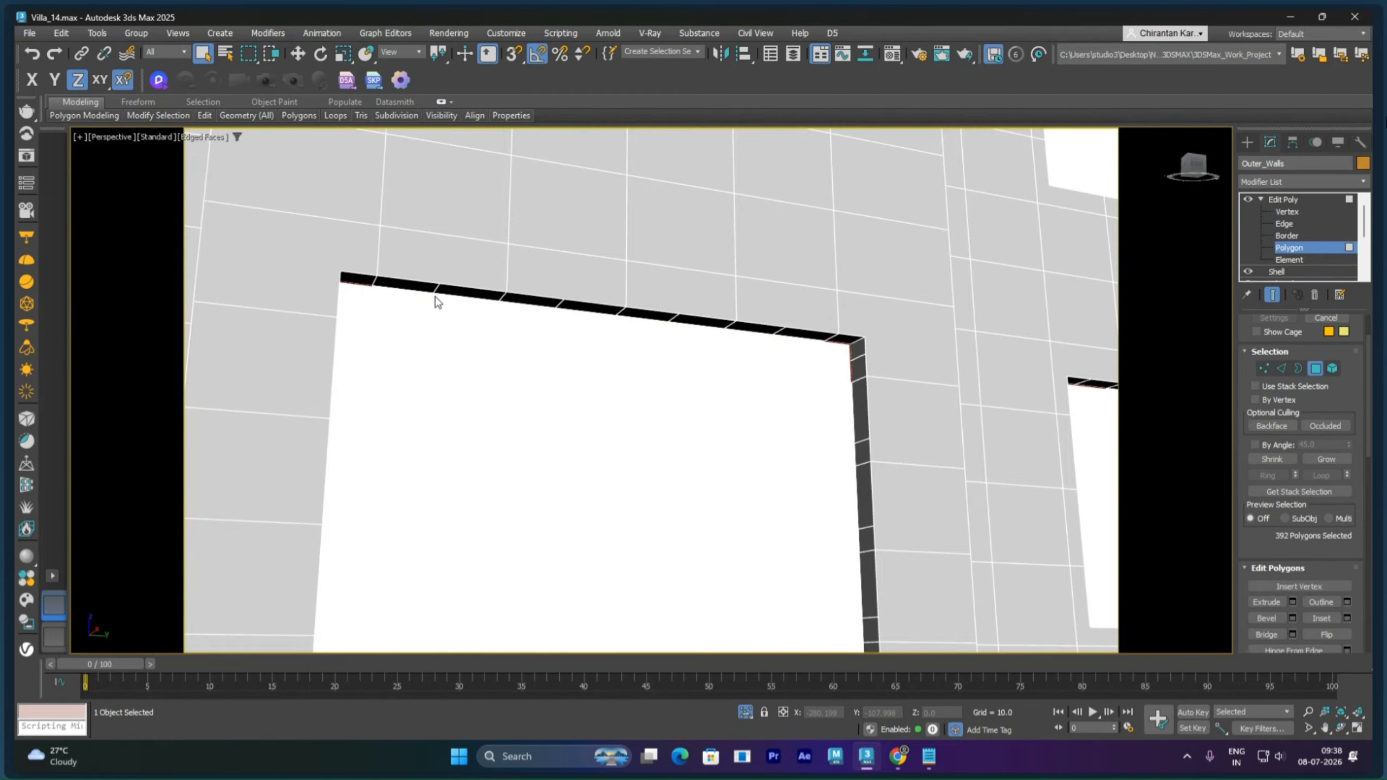
Step: Deselect the stray lintel-level brick faces around the opposite inside corner and on the underside of the adjoining window's head
scroll(437, 302, down, 10)
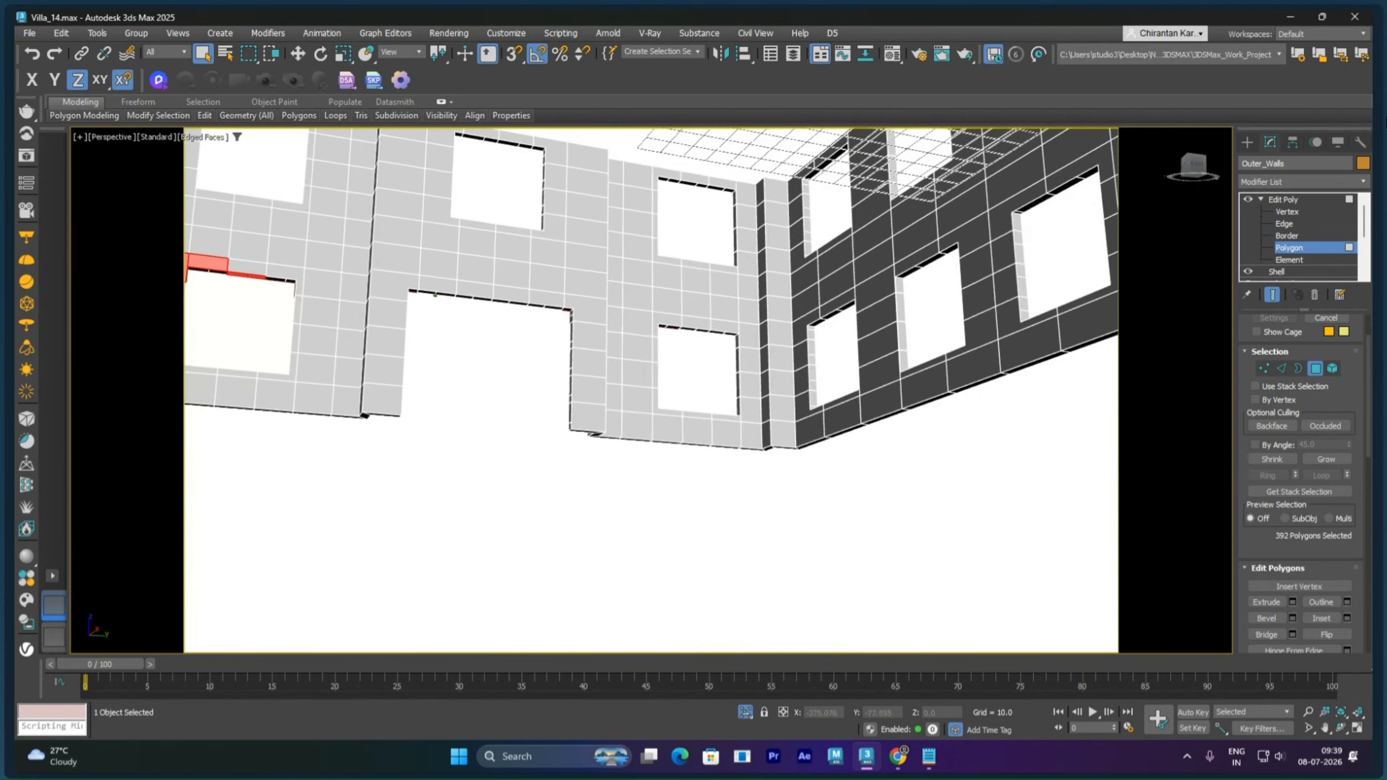
middle_drag(627, 330, 576, 398)
scroll(548, 378, up, 5)
scroll(548, 378, down, 3)
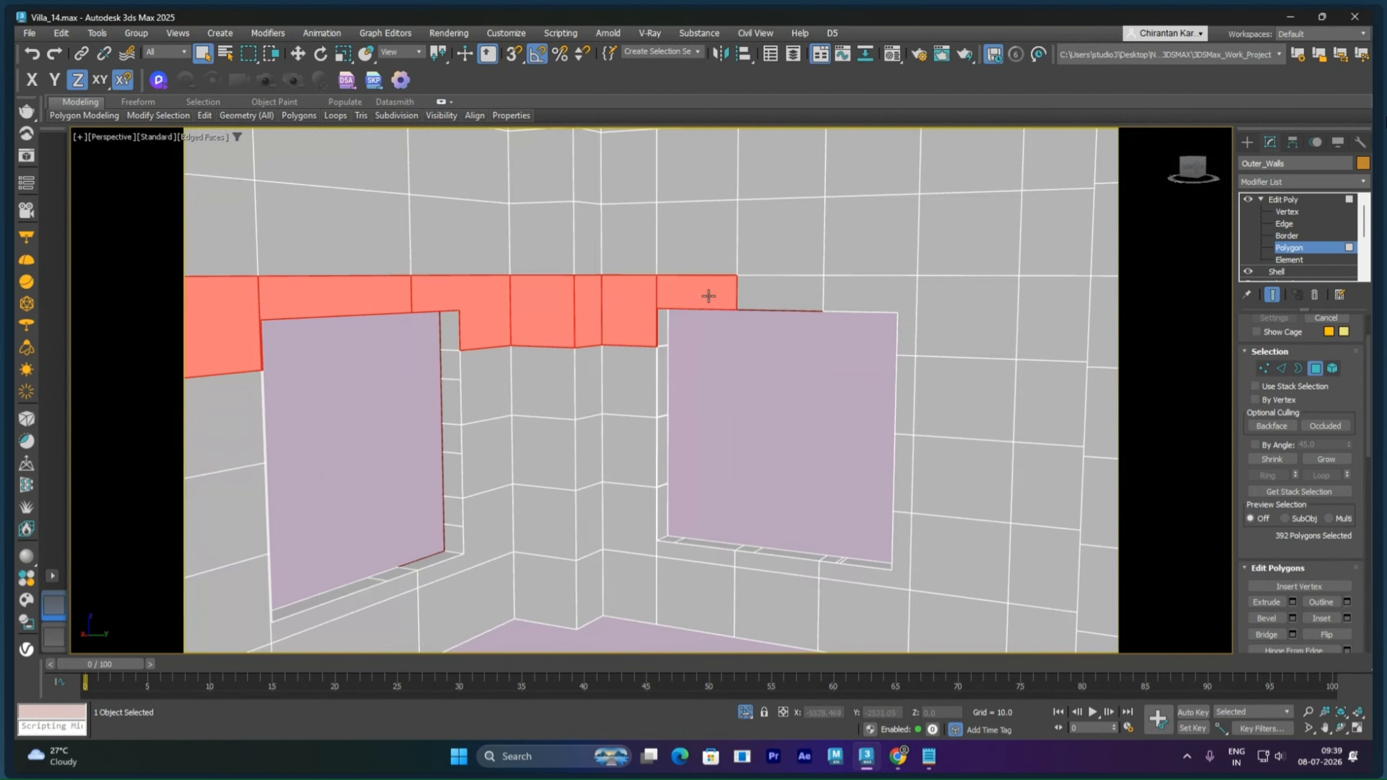
alt+click(675, 297)
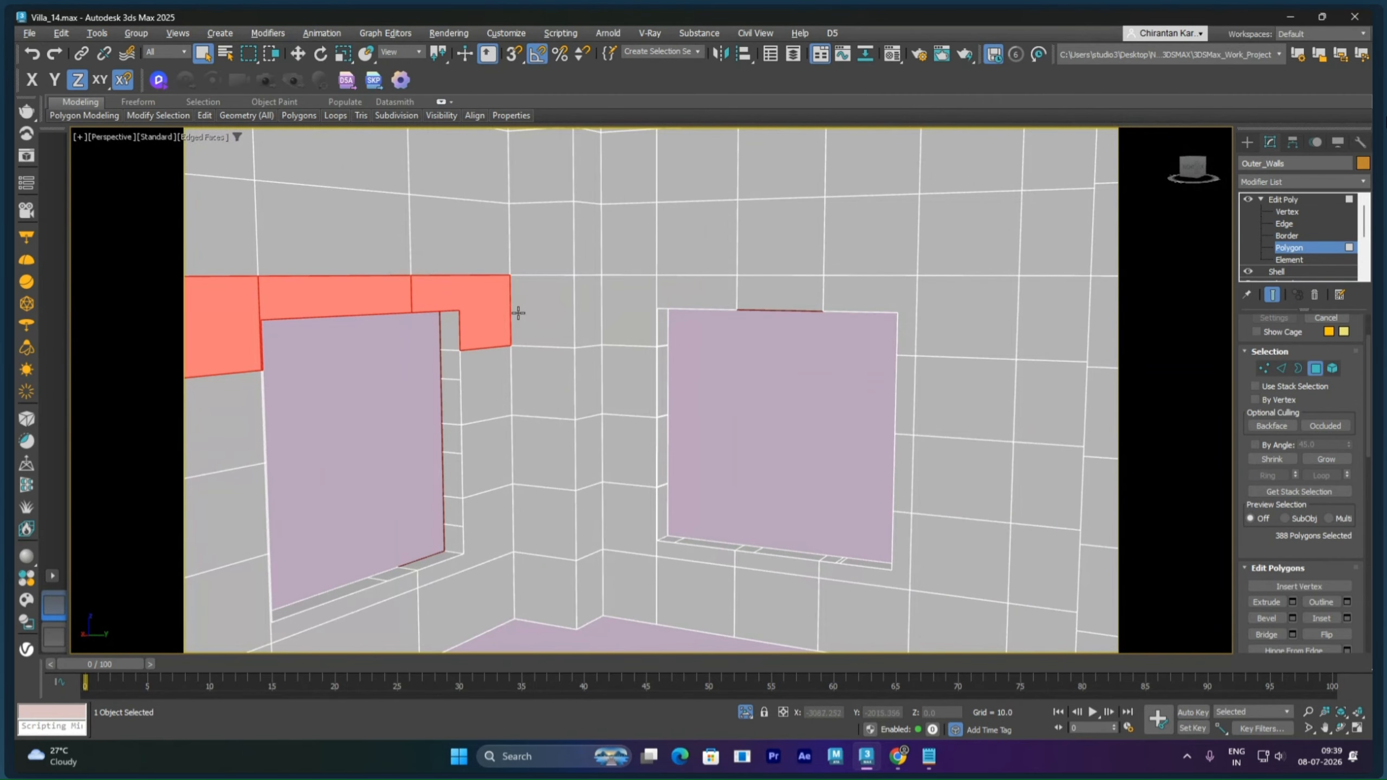
alt+click(505, 314)
alt+click(397, 294)
alt+click(248, 310)
middle_drag(308, 344, 622, 99)
alt+click(590, 309)
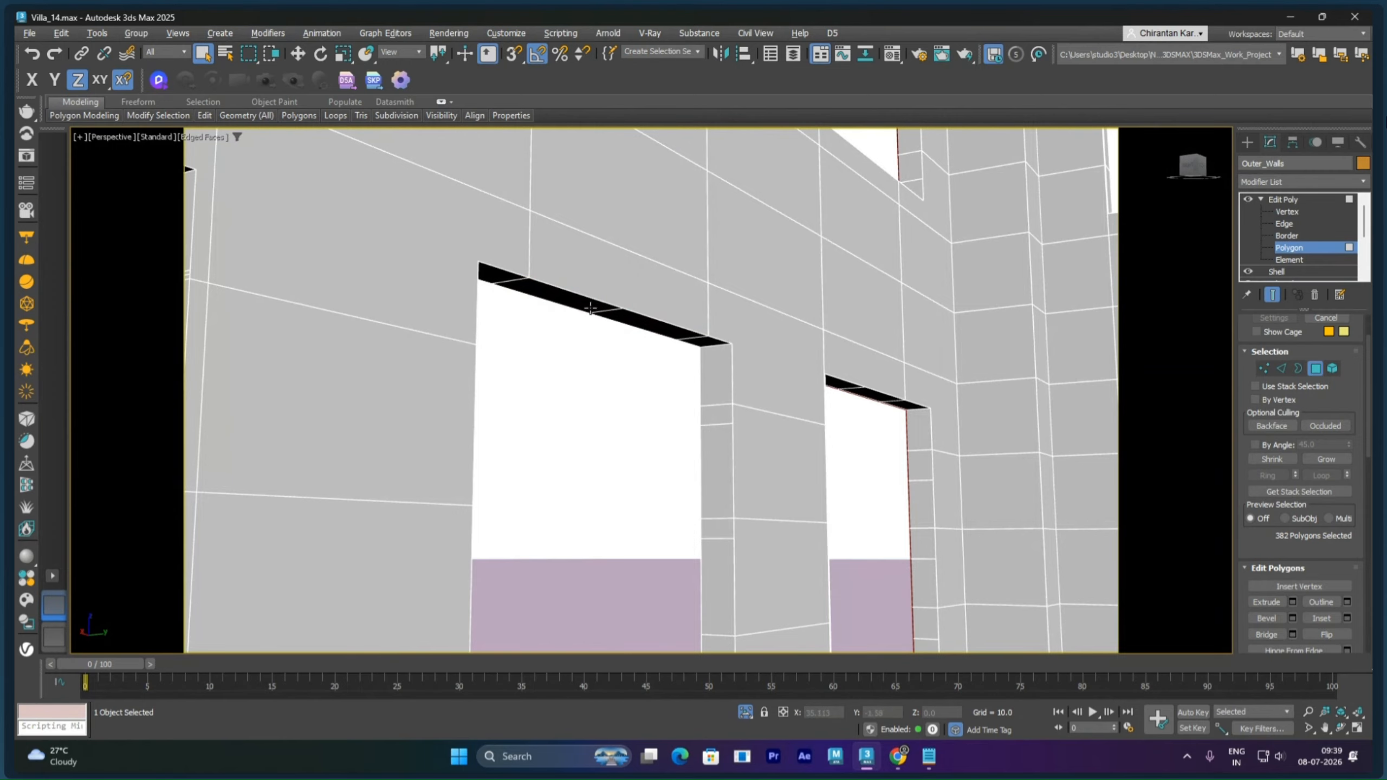
Step: Deselect the two middle faces on the underside of the ground-floor window head at the other end of the wide opening's wall
scroll(671, 377, down, 3)
alt+middle_drag(671, 389, 788, 389)
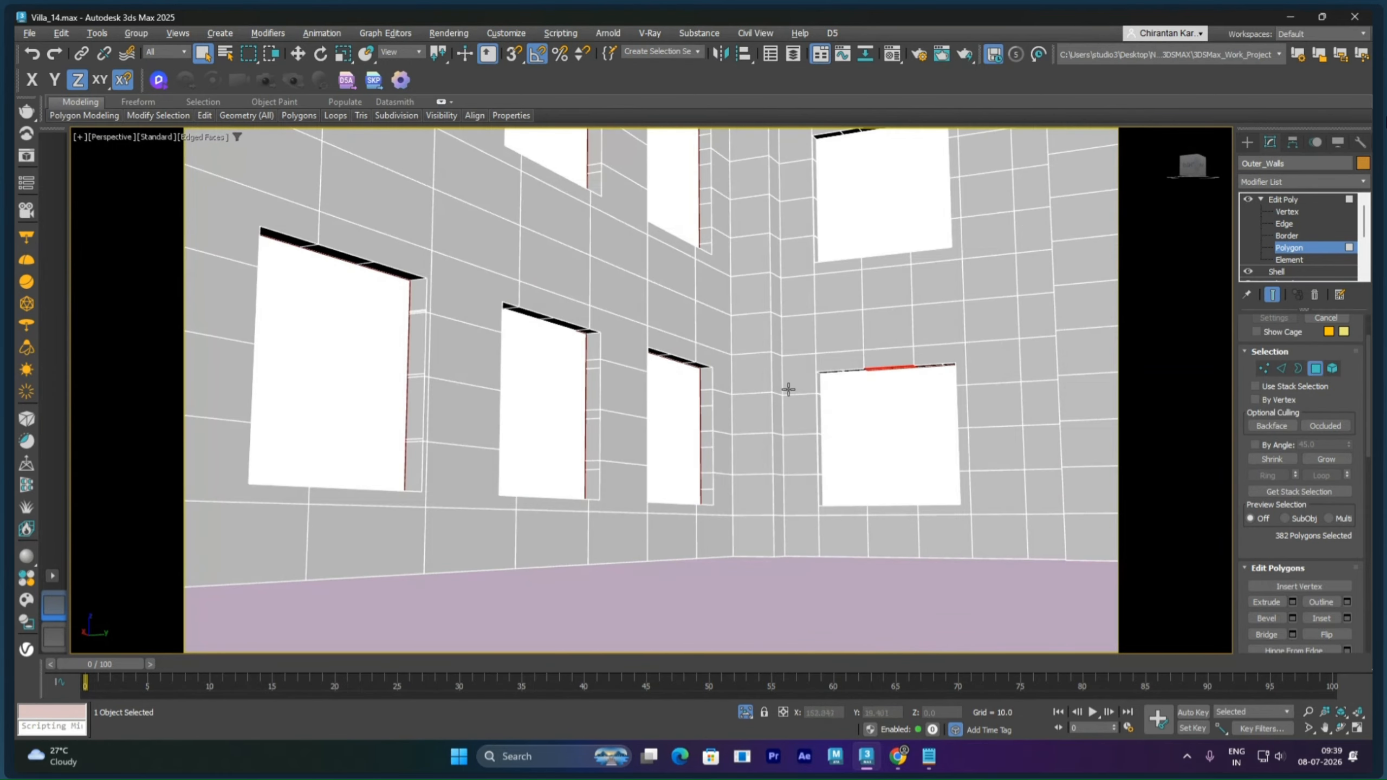
alt+middle_drag(878, 392, 895, 377)
middle_drag(828, 491, 868, 290)
scroll(800, 363, up, 7)
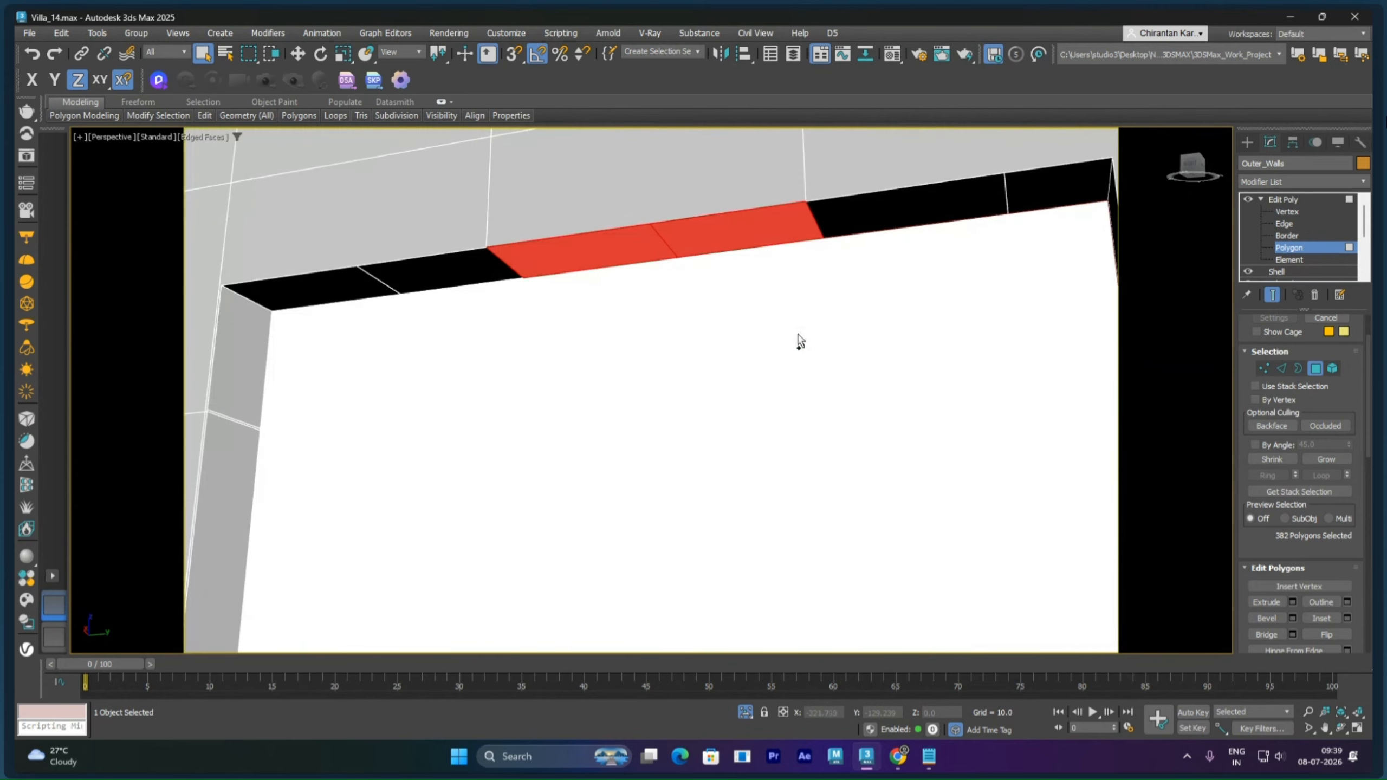
alt+click(734, 240)
alt+click(610, 254)
scroll(696, 294, down, 10)
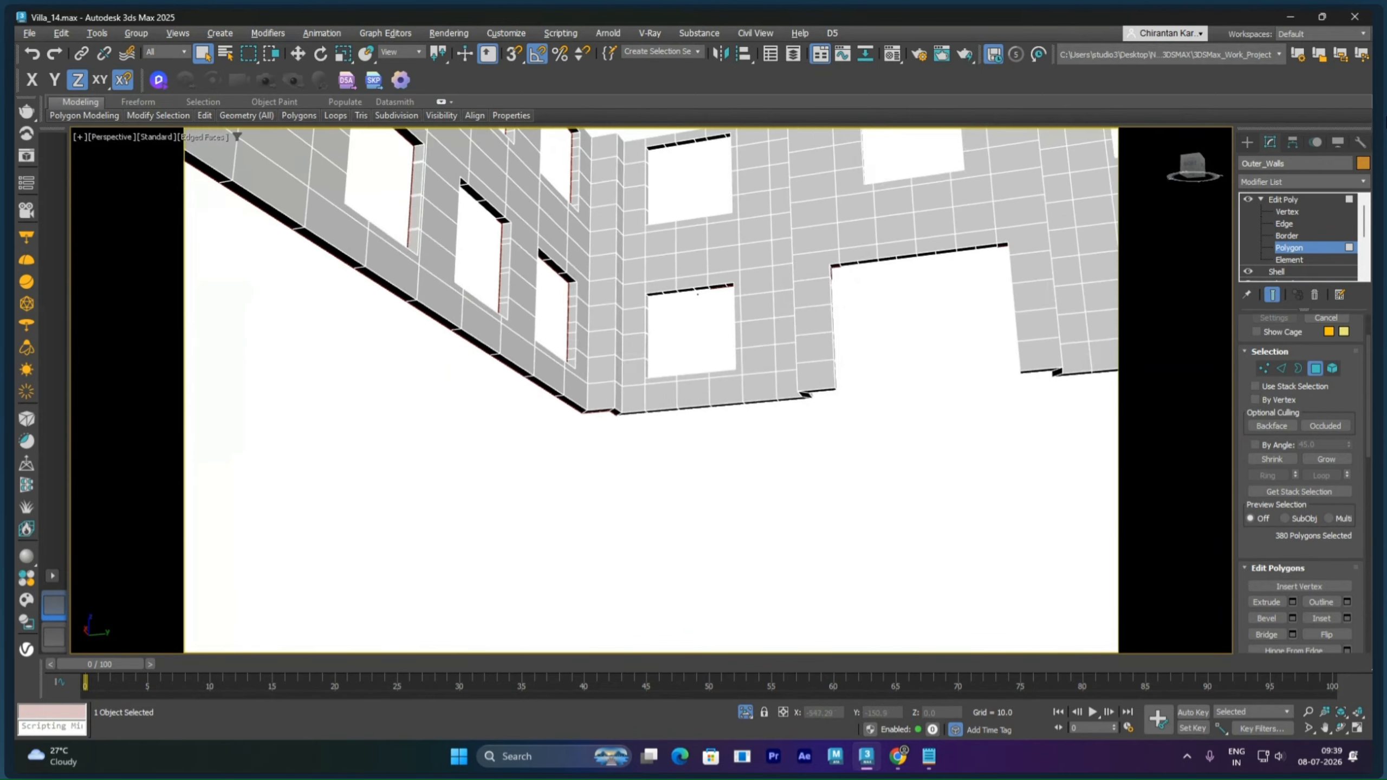
Step: Deselect the stray brick faces above the long wall's doorway and the narrow faces at its head and jamb
scroll(699, 294, down, 2)
middle_drag(756, 346, 841, 461)
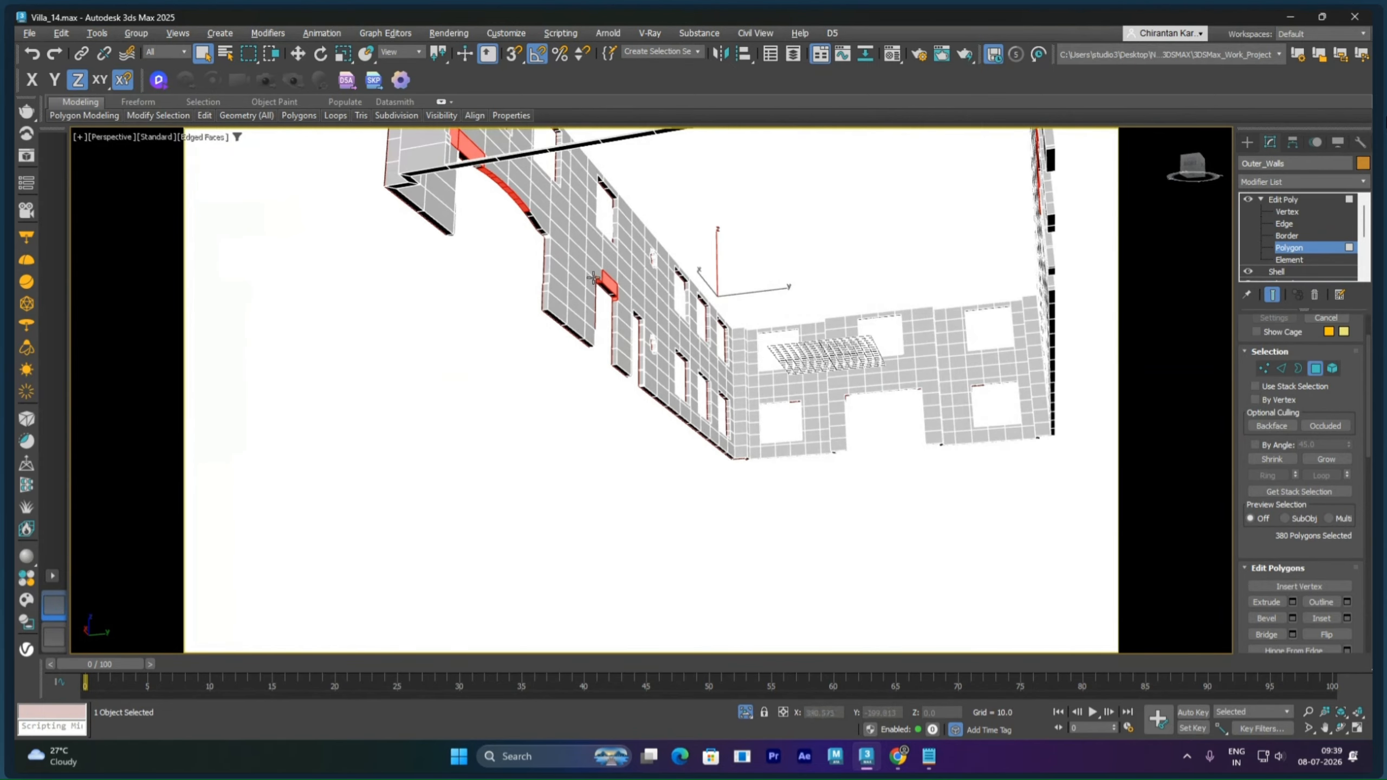
scroll(594, 277, up, 5)
scroll(594, 278, up, 3)
alt+click(623, 298)
alt+click(616, 285)
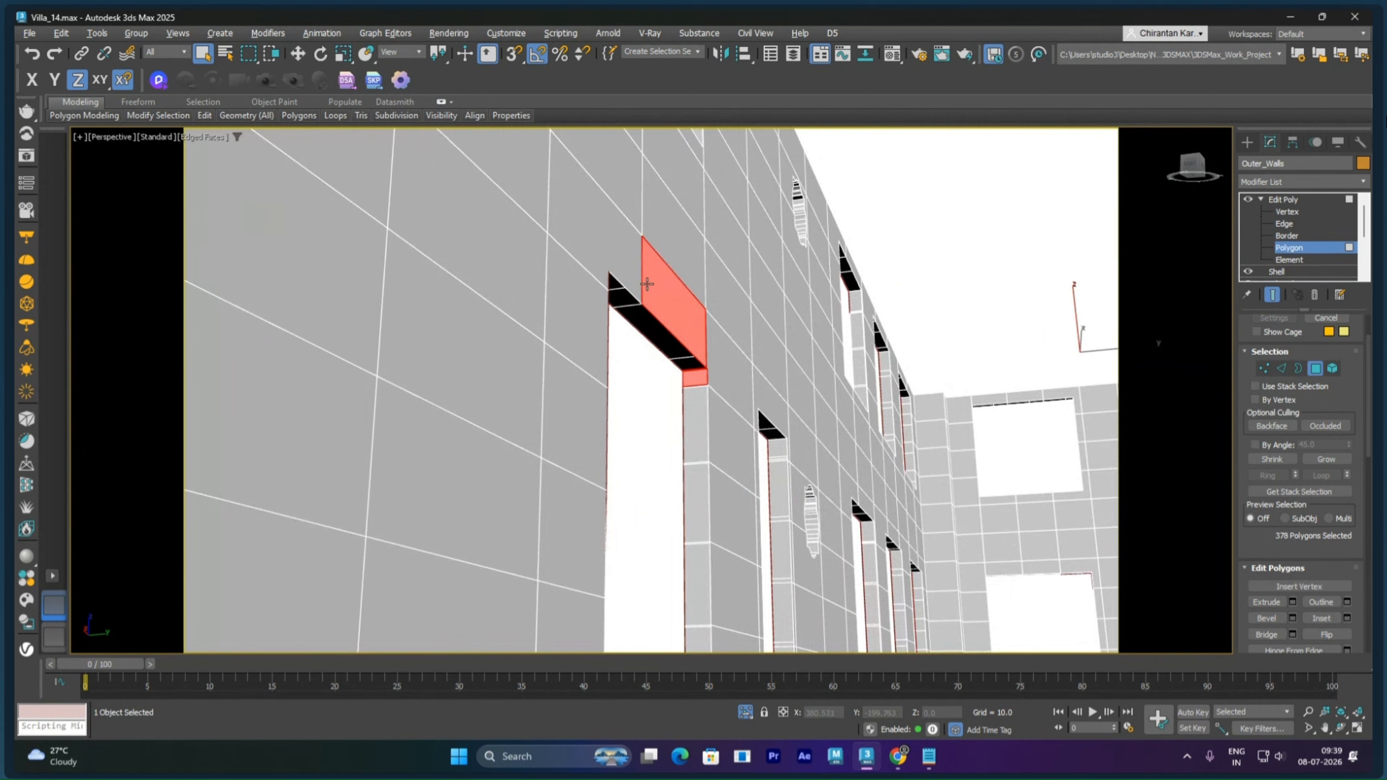
alt+click(670, 285)
alt+click(695, 377)
scroll(695, 377, up, 3)
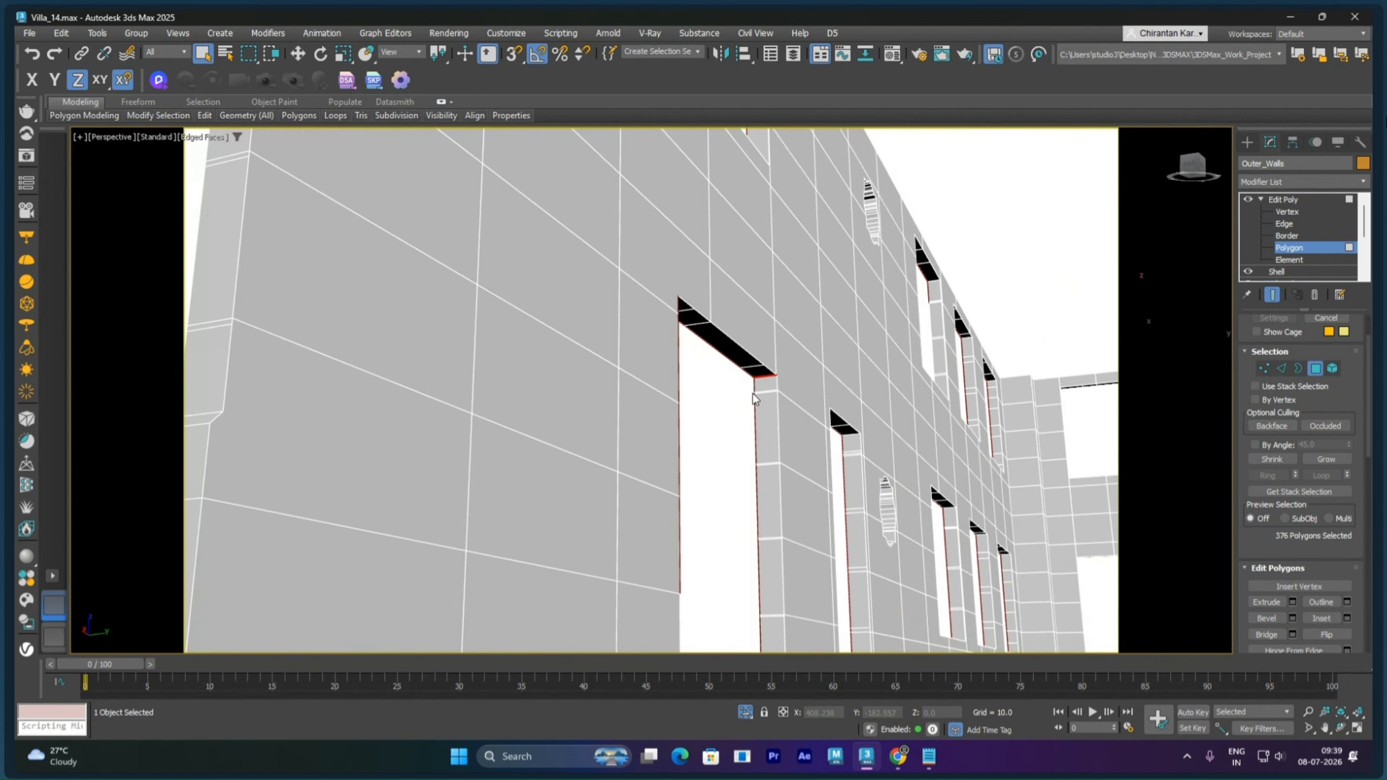
scroll(770, 381, up, 3)
alt+click(709, 186)
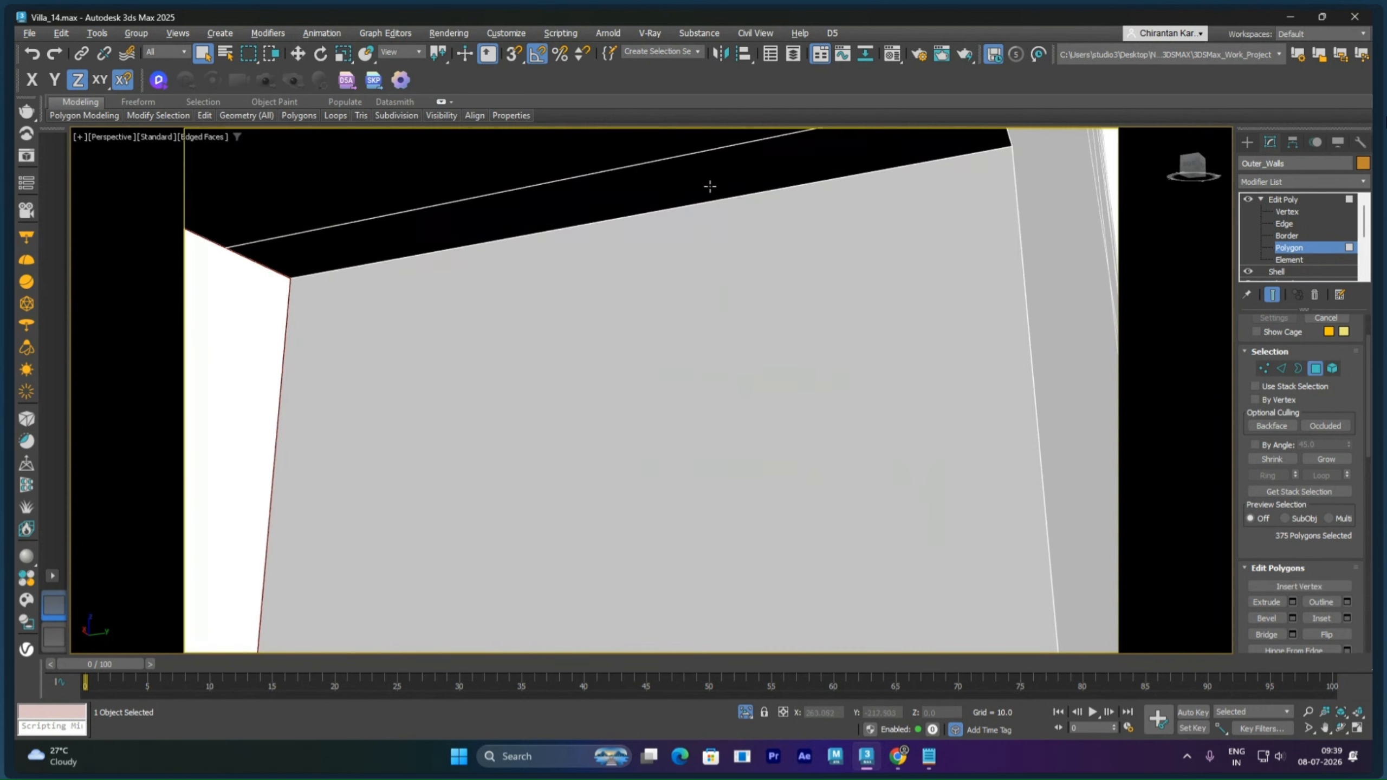
Step: Examine the selected faces along the arch, the lintel course and the corner of the narrow opening beside the round window
scroll(652, 469, down, 10)
scroll(751, 224, down, 2)
alt+middle_drag(751, 224, 685, 327)
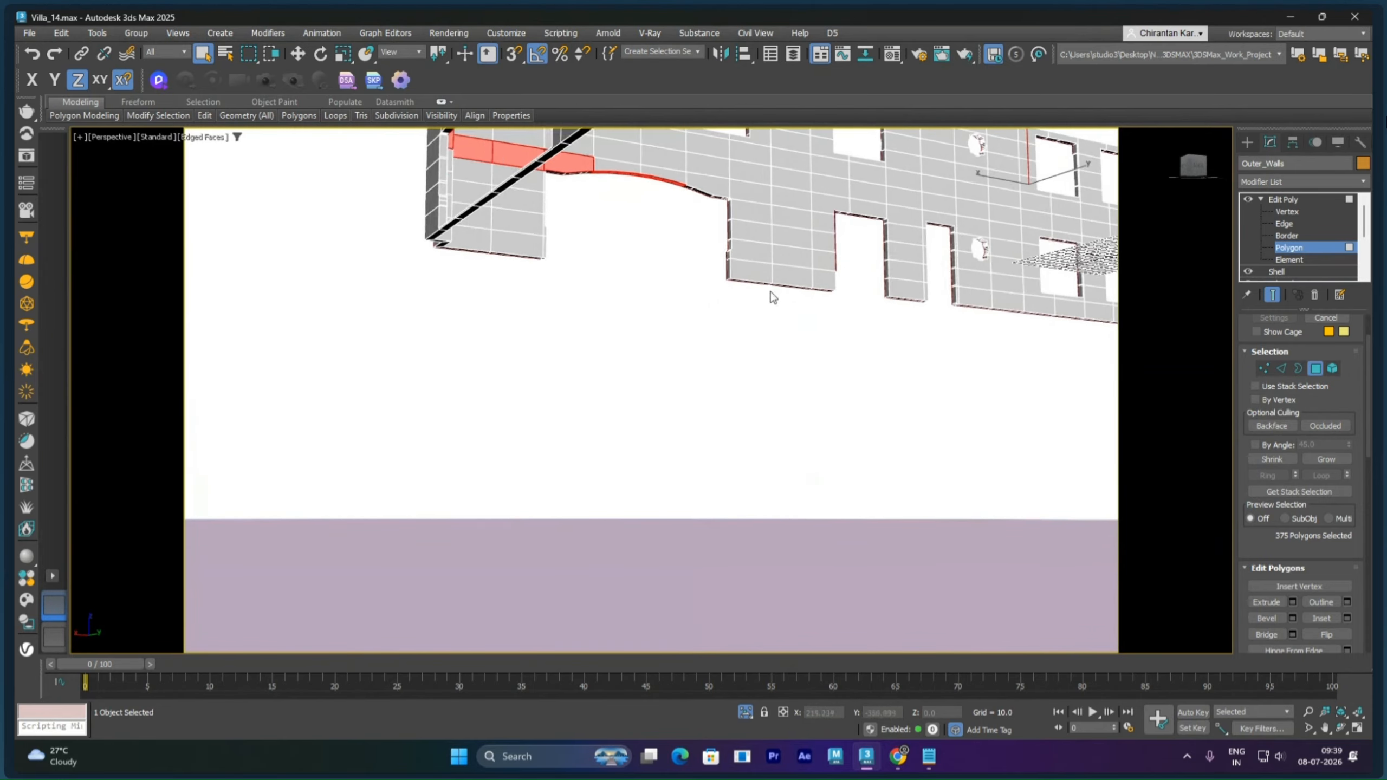
middle_drag(772, 297, 558, 323)
scroll(534, 211, up, 5)
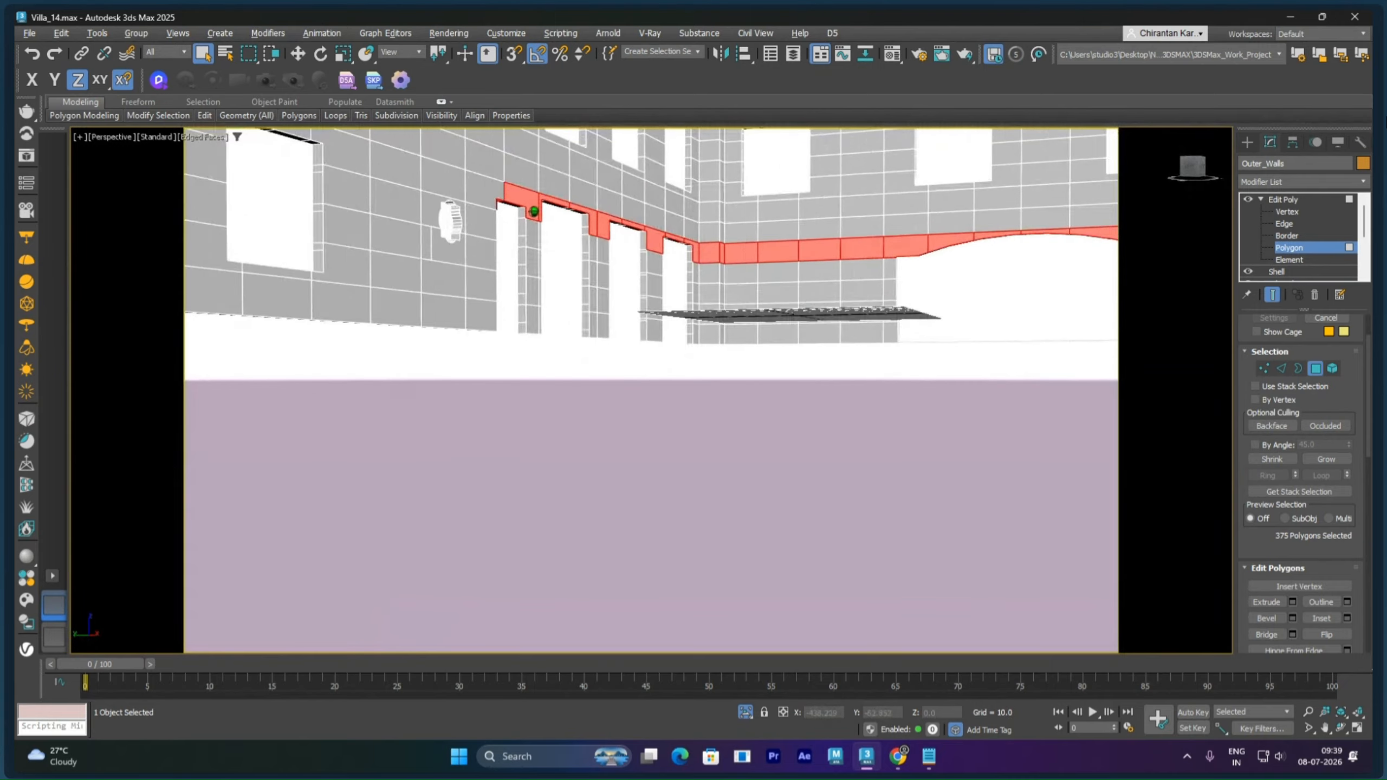
alt+middle_drag(534, 211, 513, 210)
scroll(481, 208, up, 3)
scroll(595, 305, up, 4)
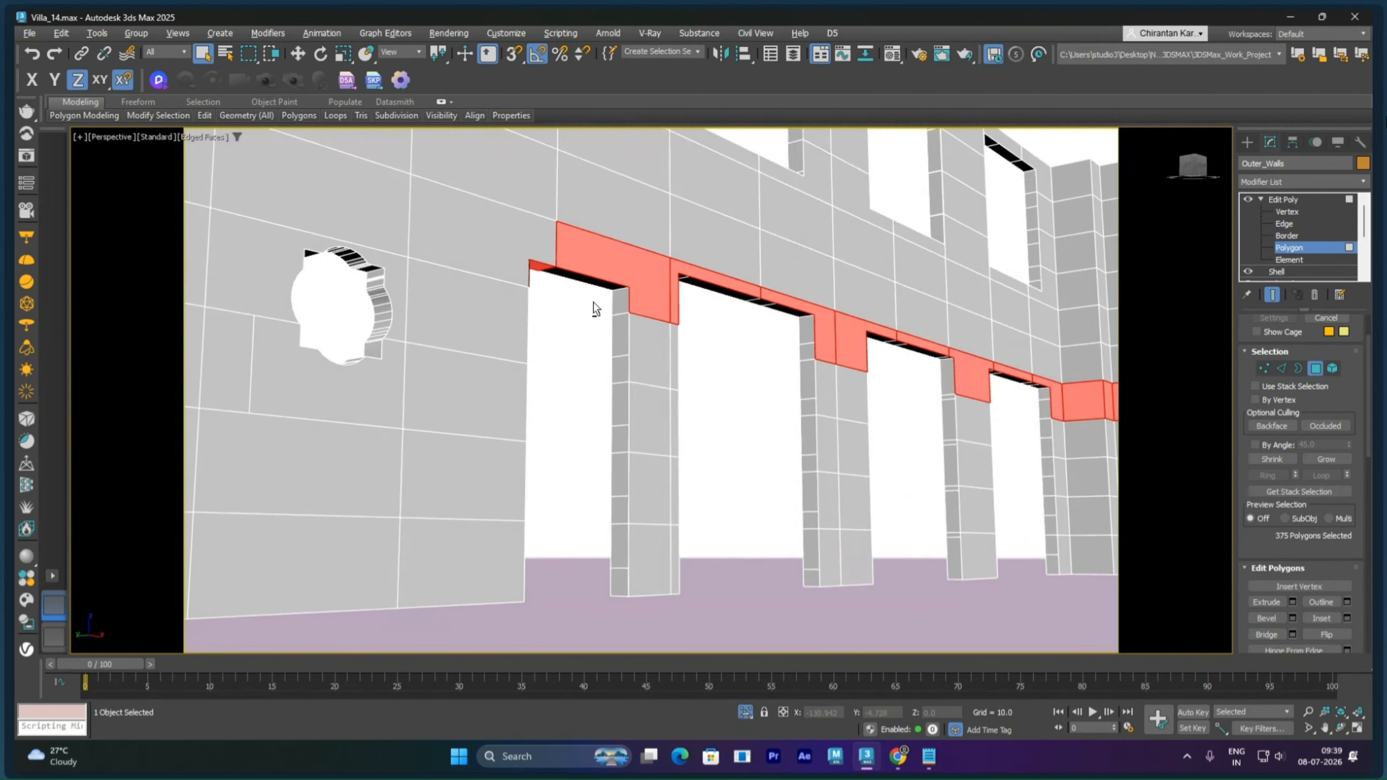
alt+middle_drag(596, 309, 592, 319)
middle_drag(851, 431, 563, 362)
alt+middle_drag(563, 361, 633, 368)
scroll(825, 413, up, 8)
scroll(824, 412, down, 1)
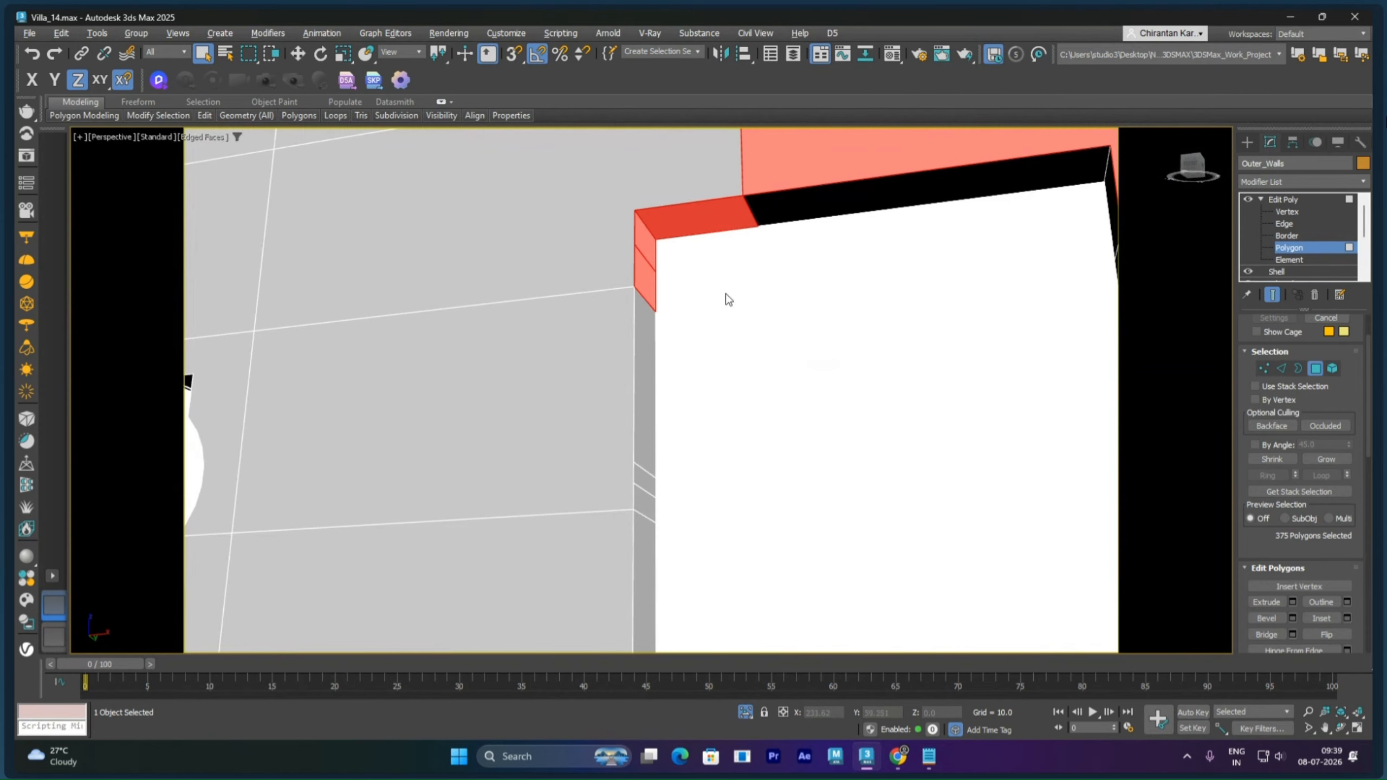
Step: Clear the polygon selection in the Top view with the walls' outline in sight
key(t)
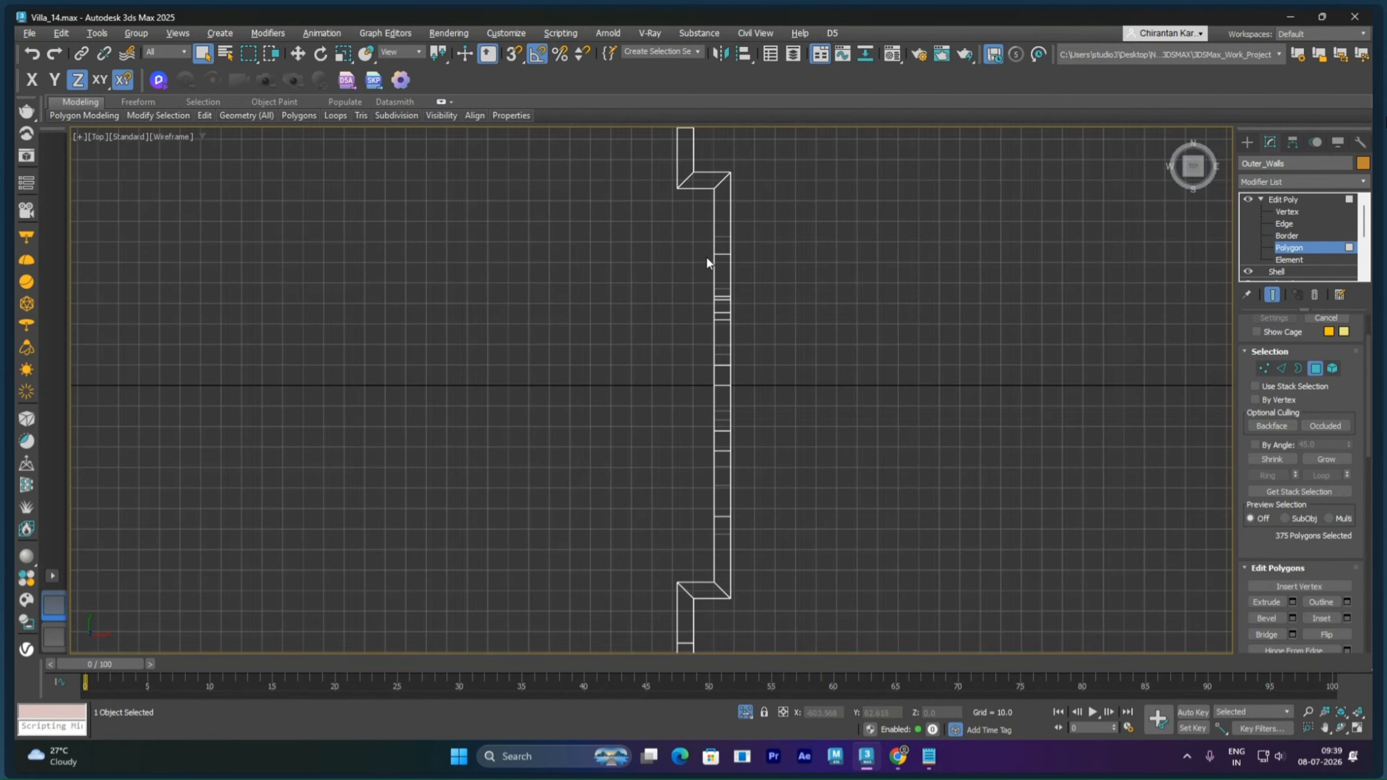
scroll(743, 325, down, 5)
scroll(694, 301, down, 3)
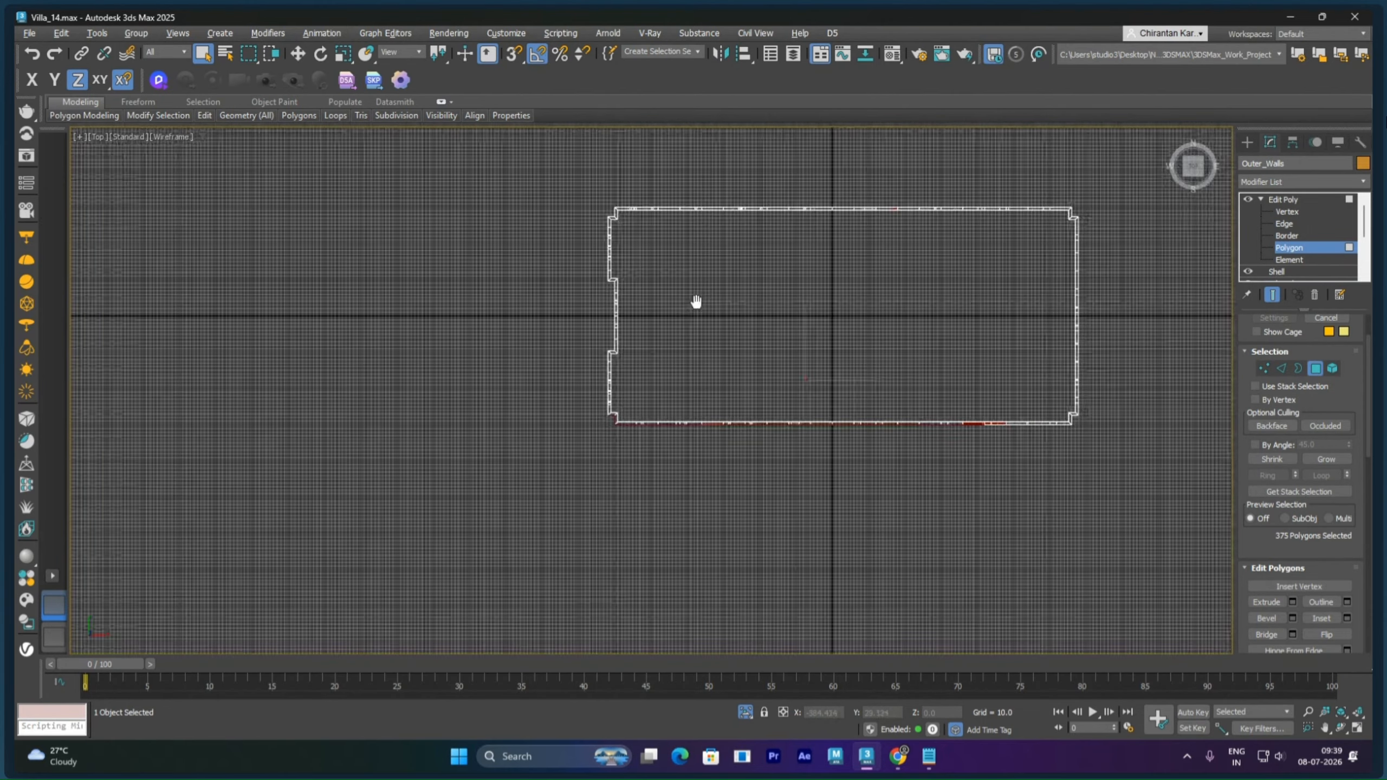
scroll(677, 268, up, 6)
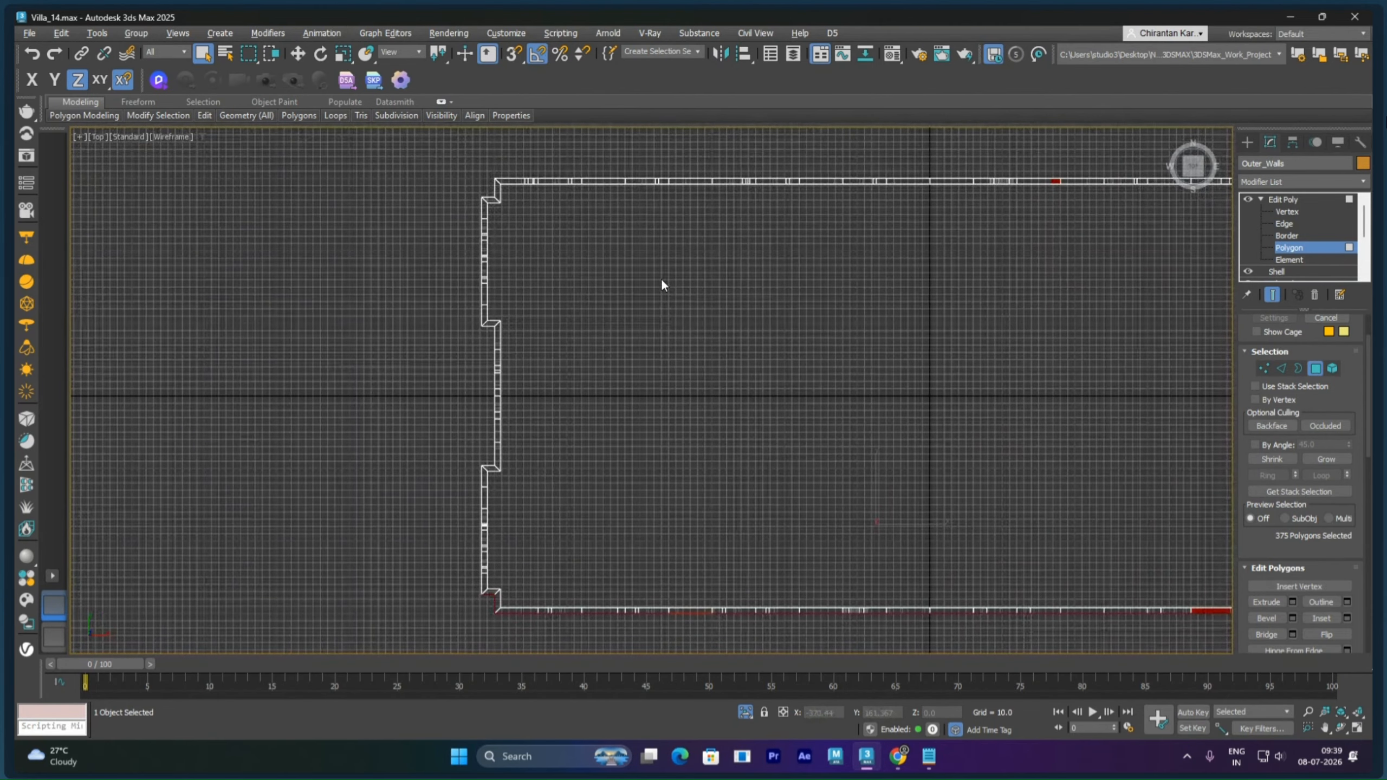
click(641, 273)
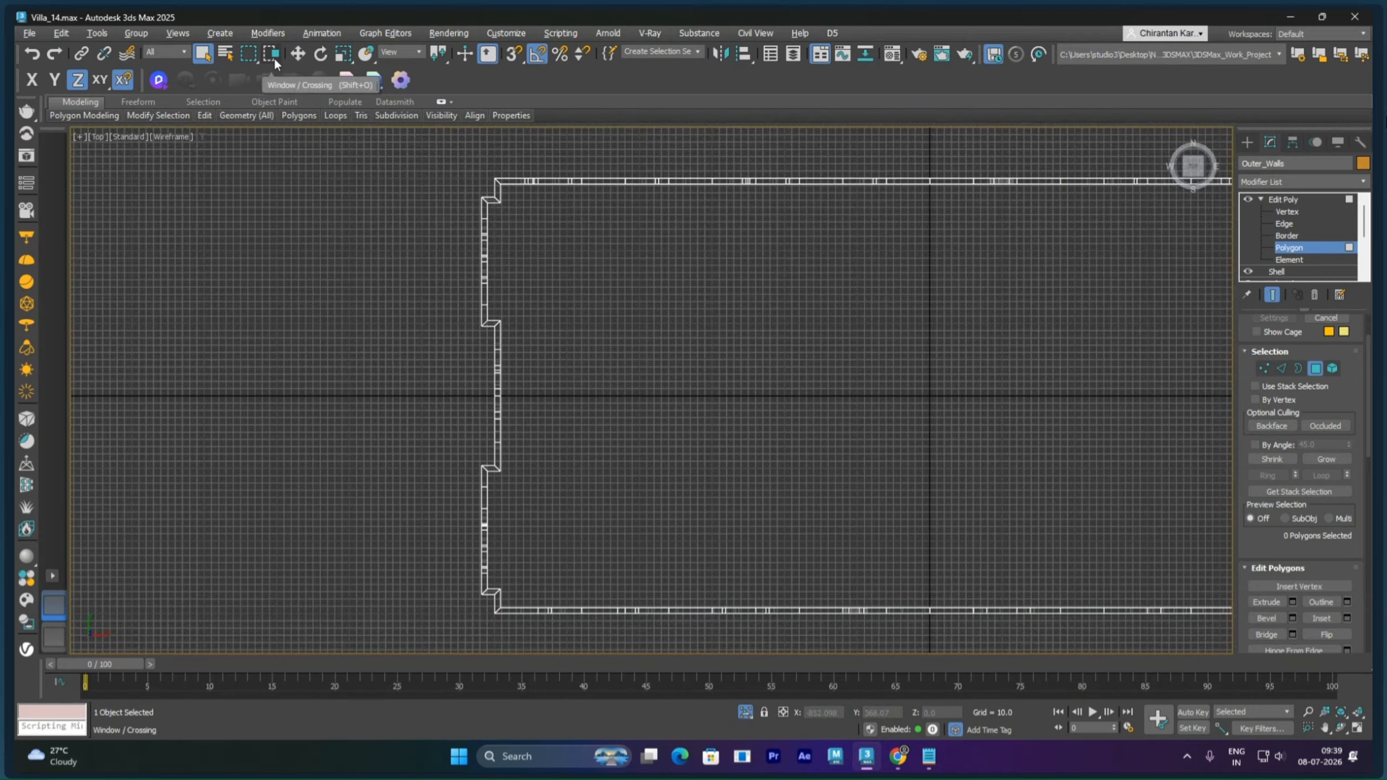
Step: Try to trace a Fence selection along the walls' outline in the Top view with By Vertex enabled
click(249, 61)
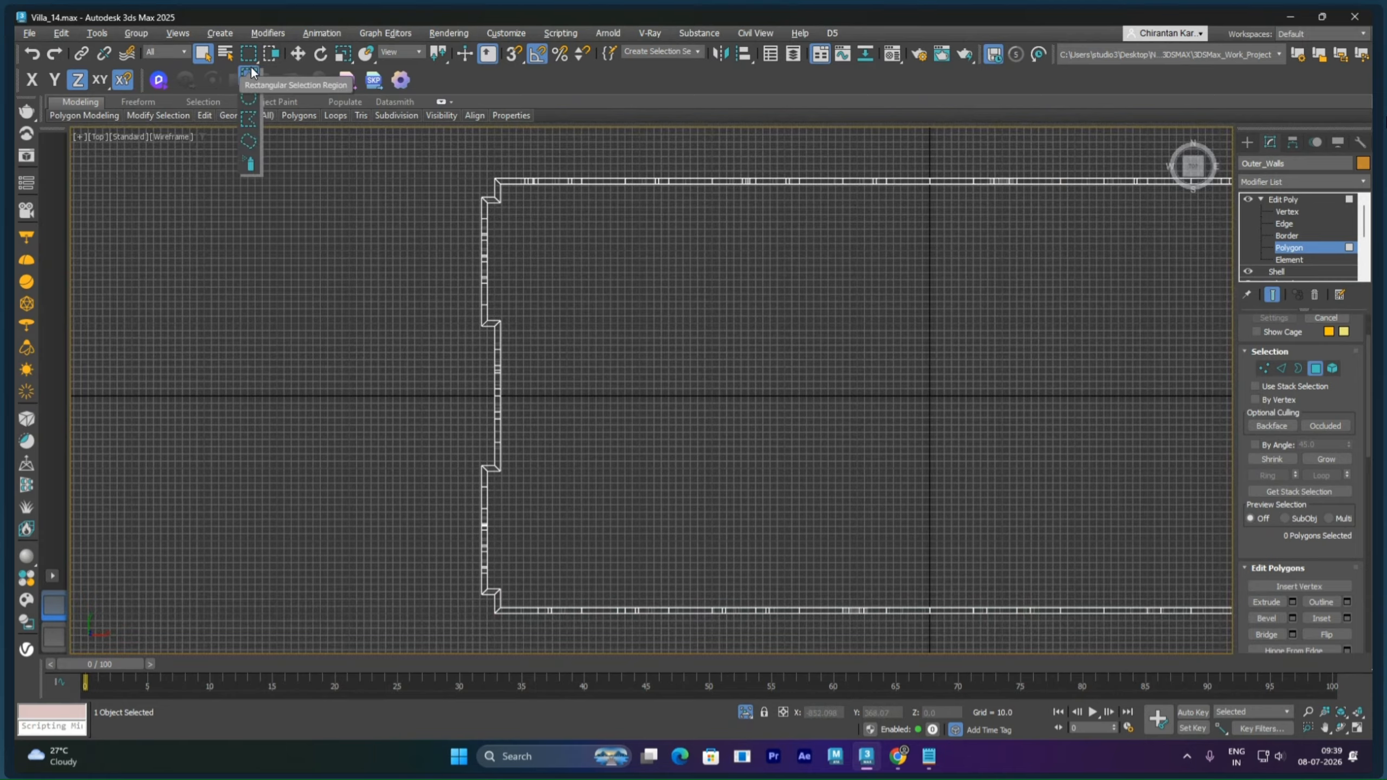
click(255, 119)
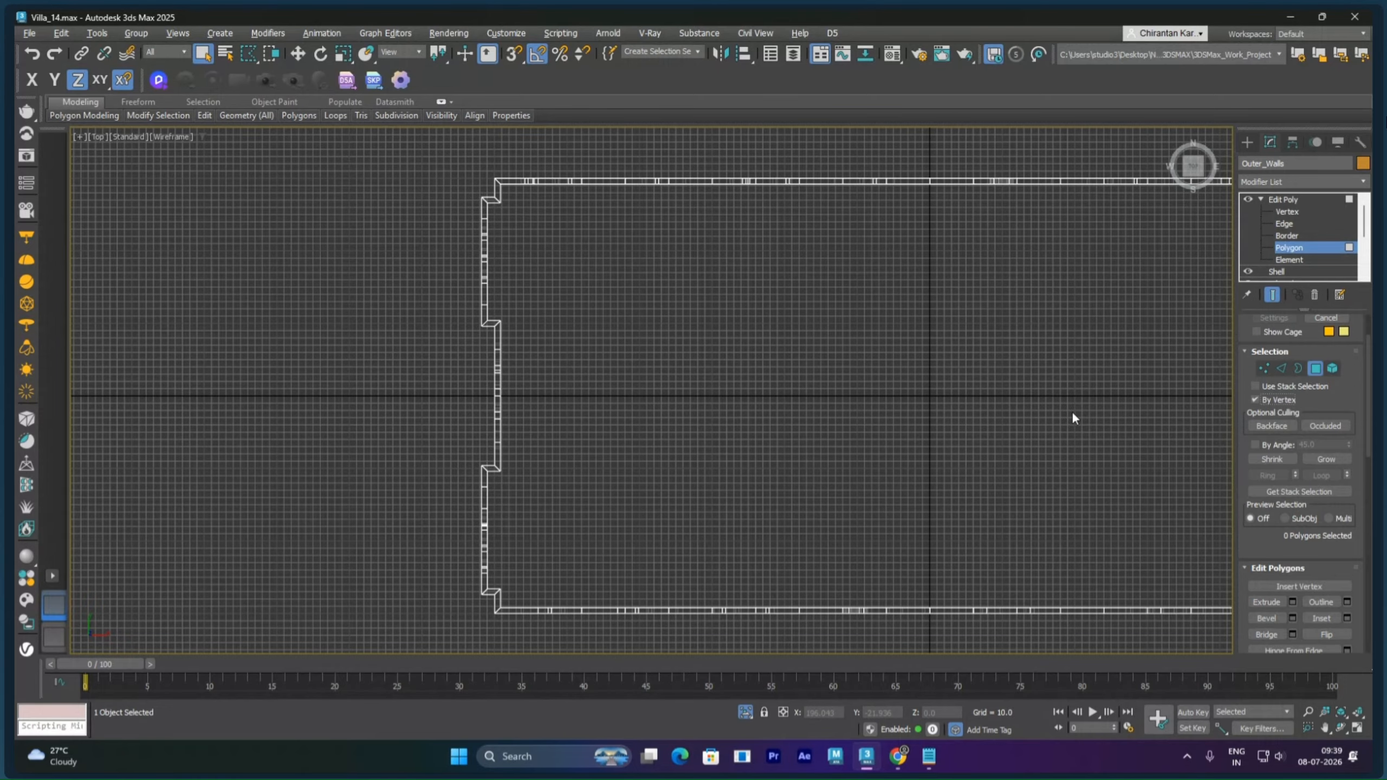
scroll(397, 338, up, 5)
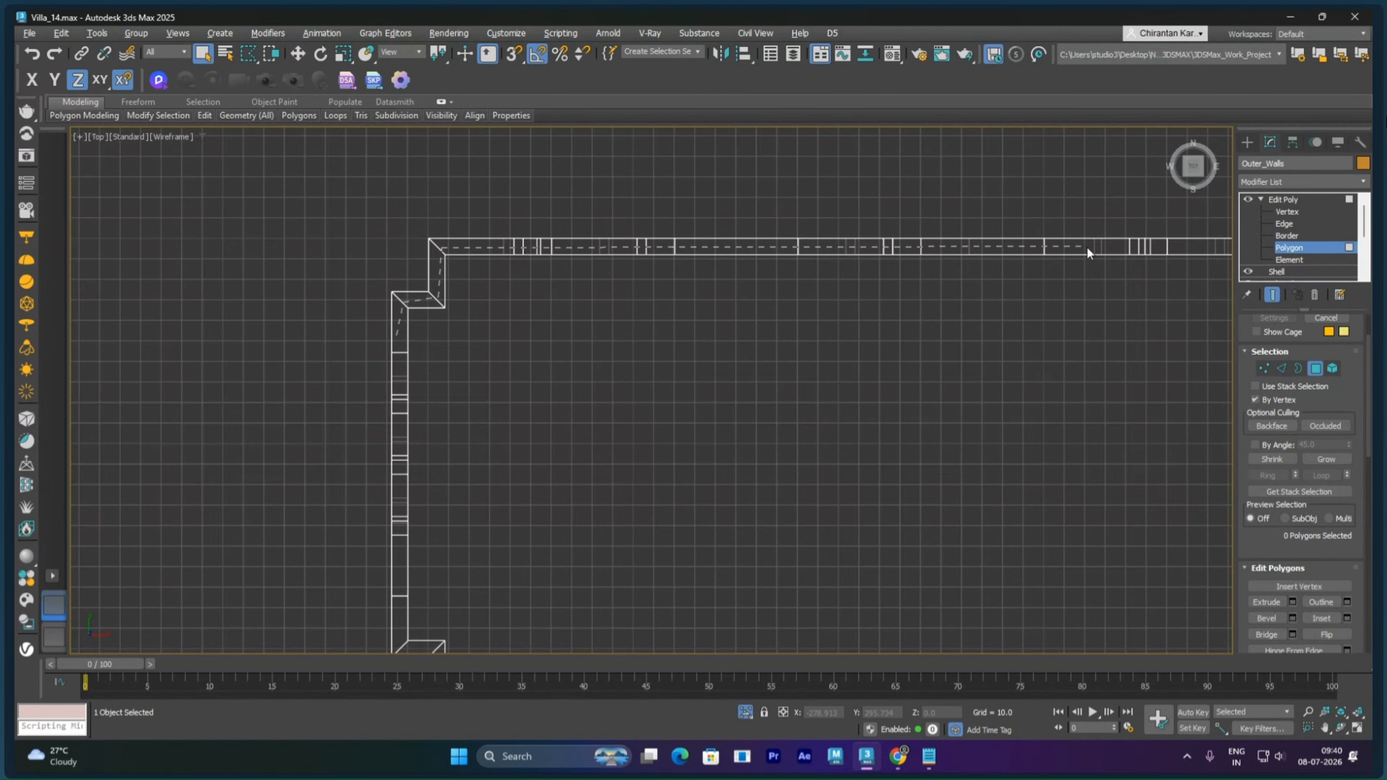
middle_drag(1086, 246, 228, 290)
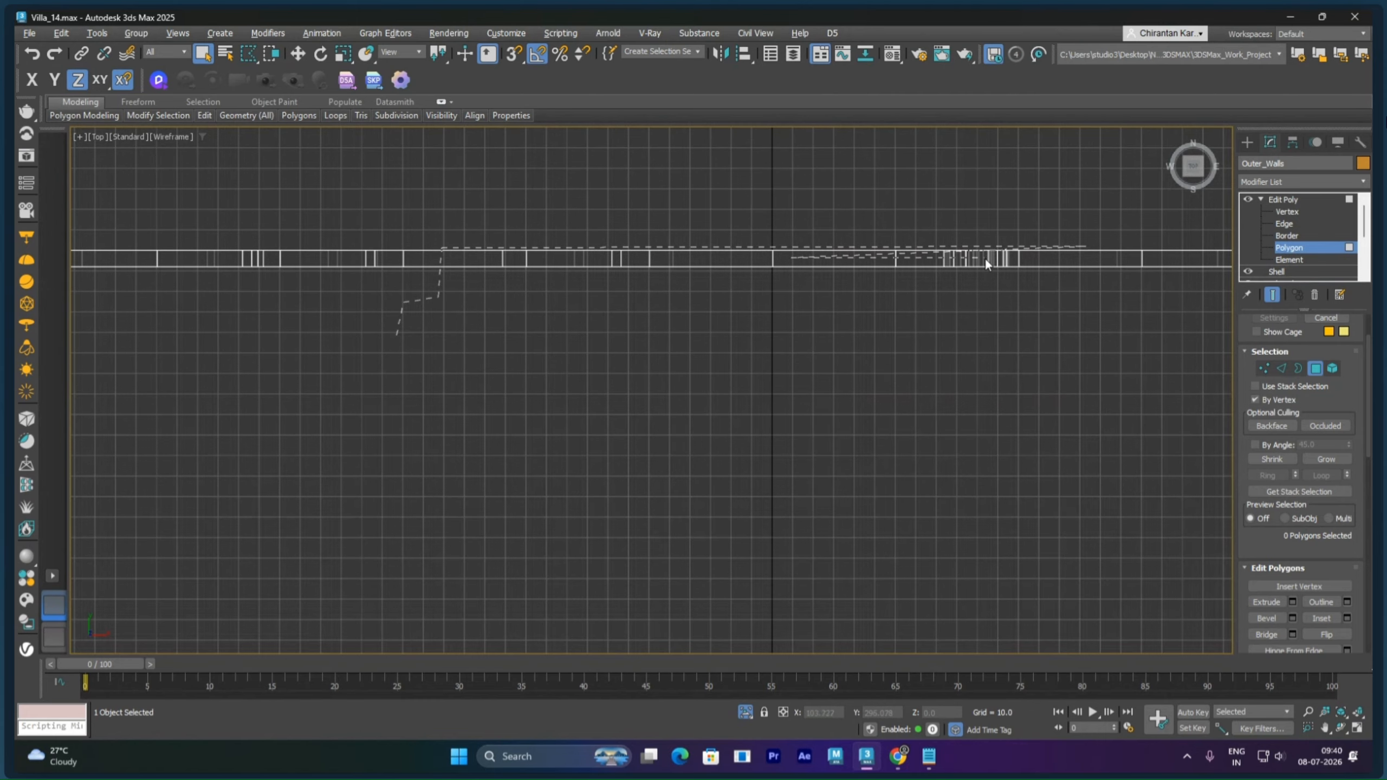
scroll(1100, 259, down, 5)
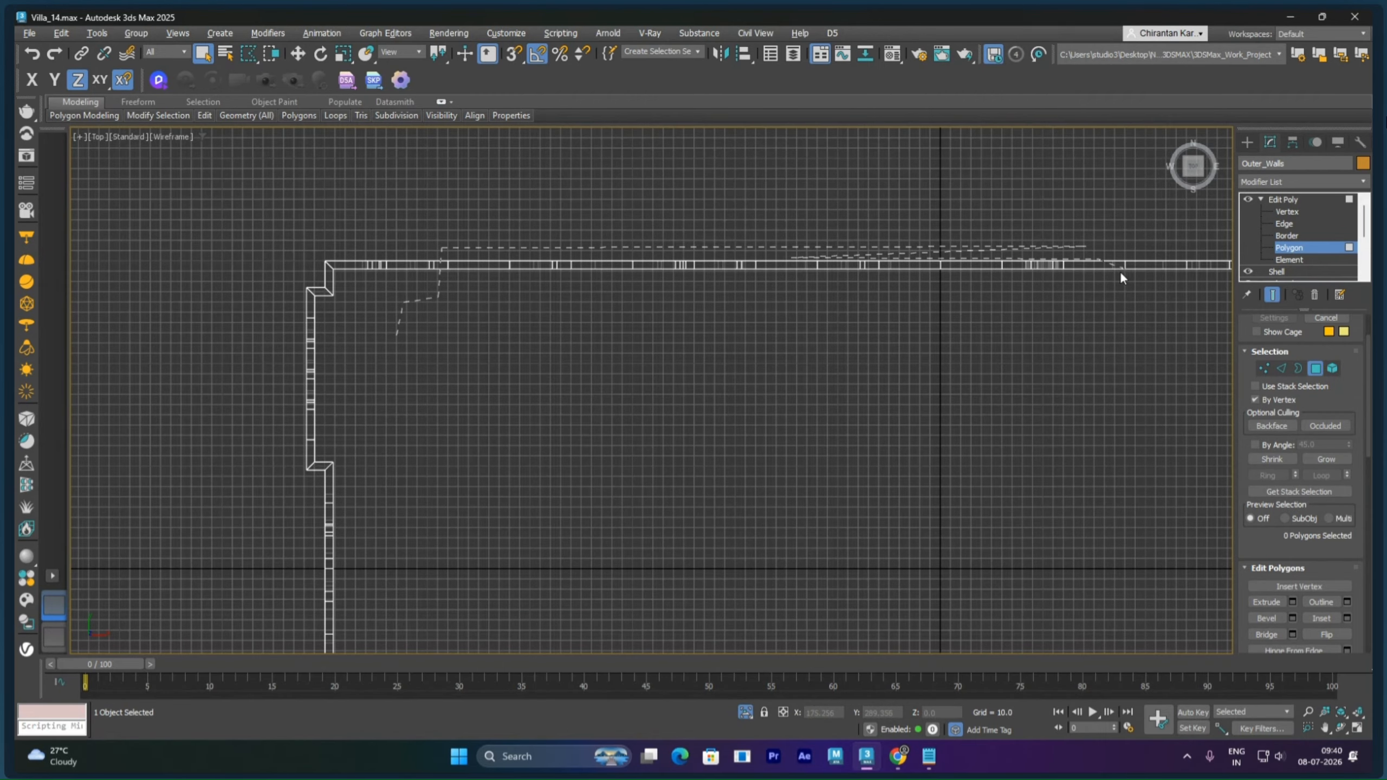
right_click(979, 397)
middle_drag(769, 345, 661, 282)
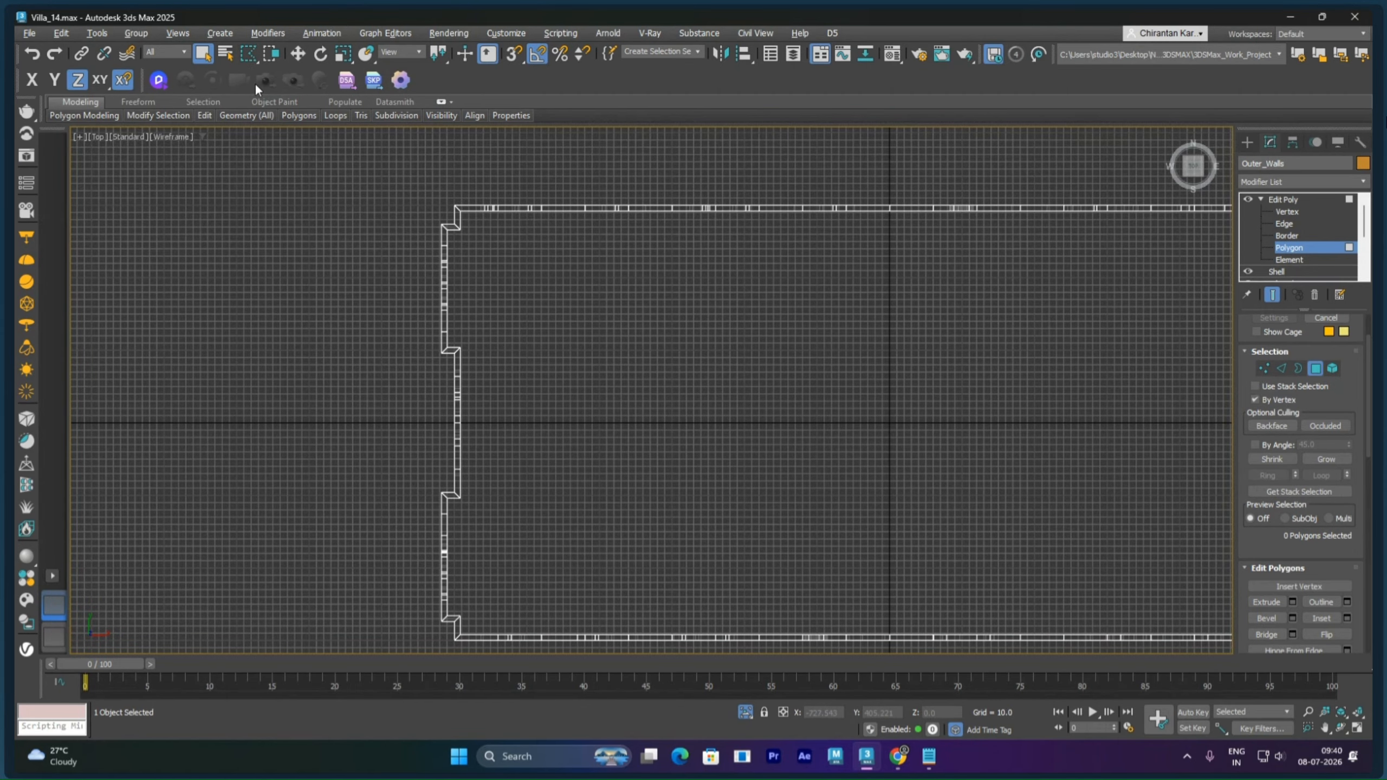
Step: Retry the Fence selection along one long wall and both its stepped corners, and clear the resulting polygon selection
scroll(433, 334, up, 2)
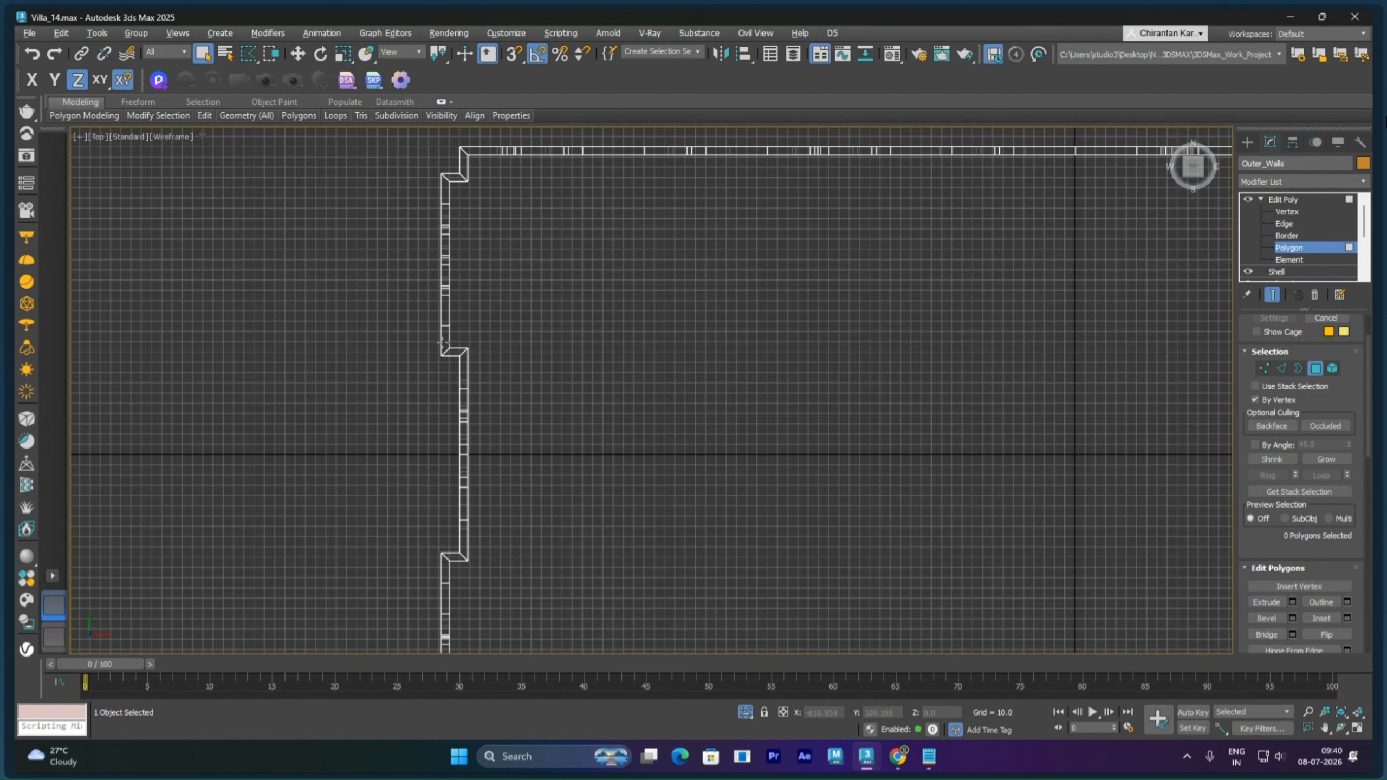
click(445, 343)
middle_drag(1117, 152, 414, 212)
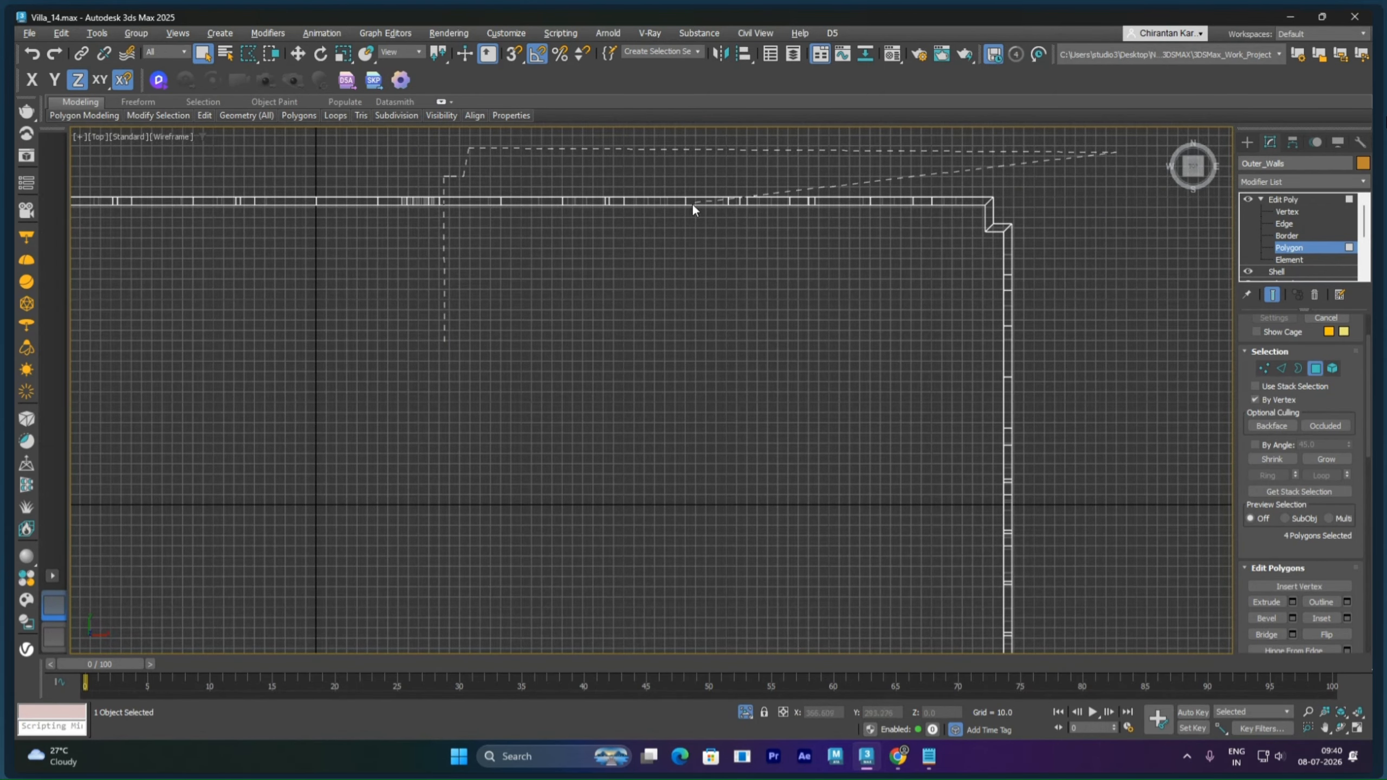
click(990, 203)
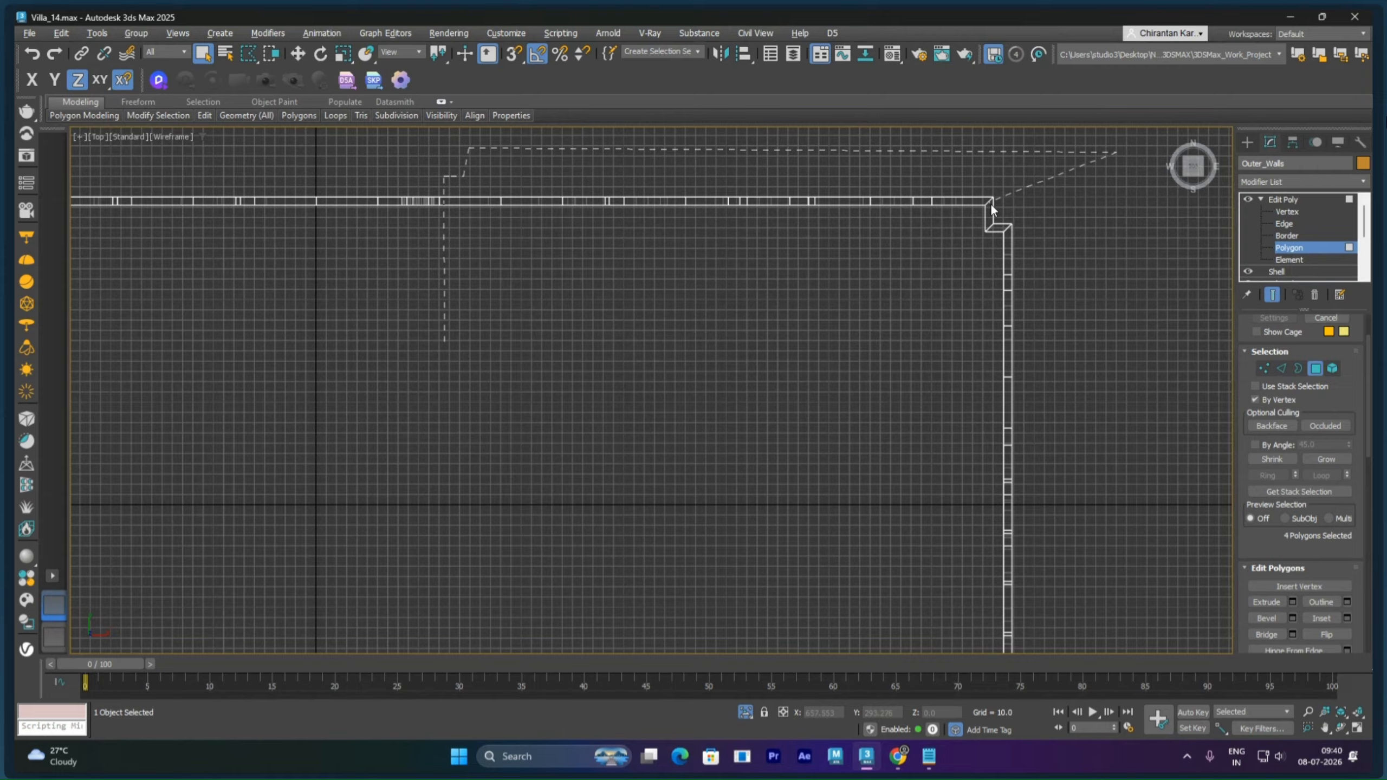
click(1008, 231)
double_click(934, 439)
click(557, 272)
scroll(1093, 246, down, 5)
middle_drag(1010, 300, 1010, 263)
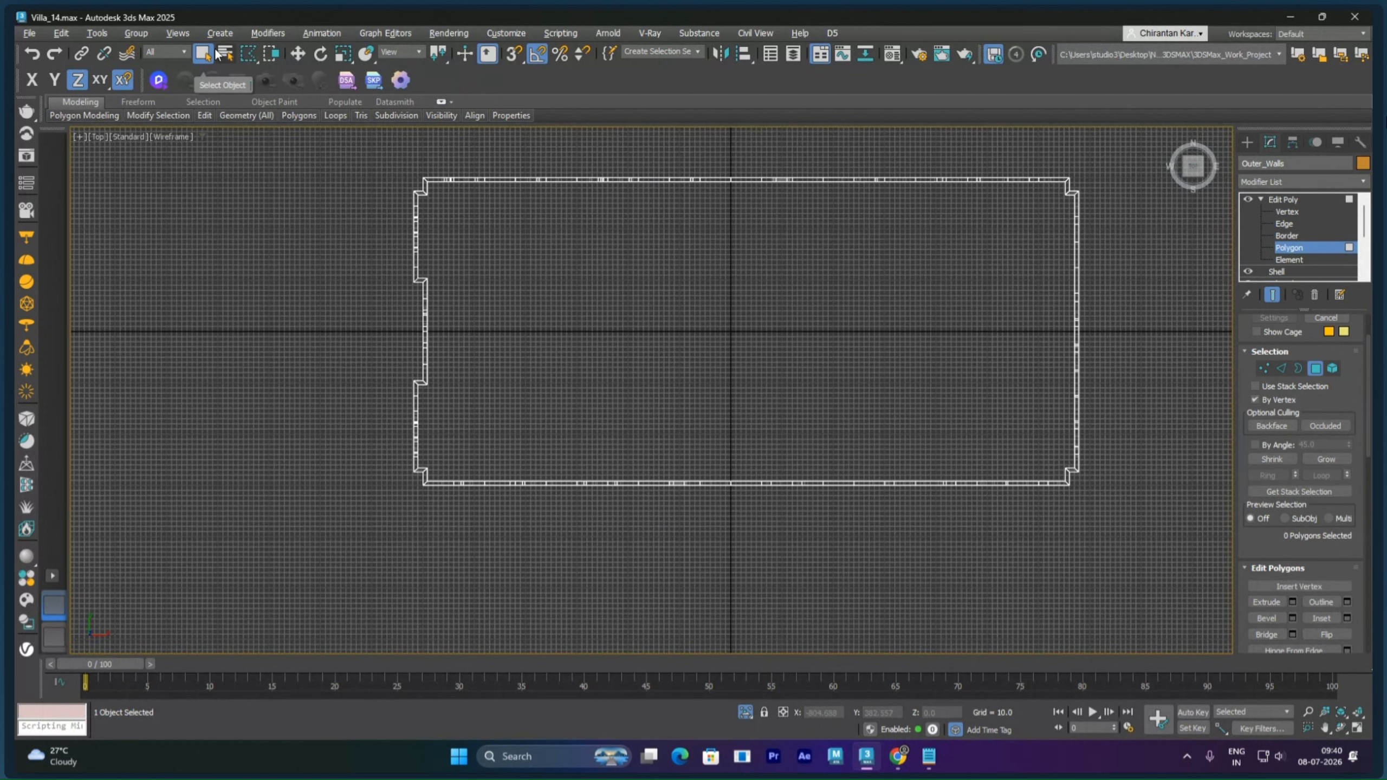
Step: Select the long upper wall's polygons in the Top view with the Rectangular selection region, and check them in Perspective
click(249, 54)
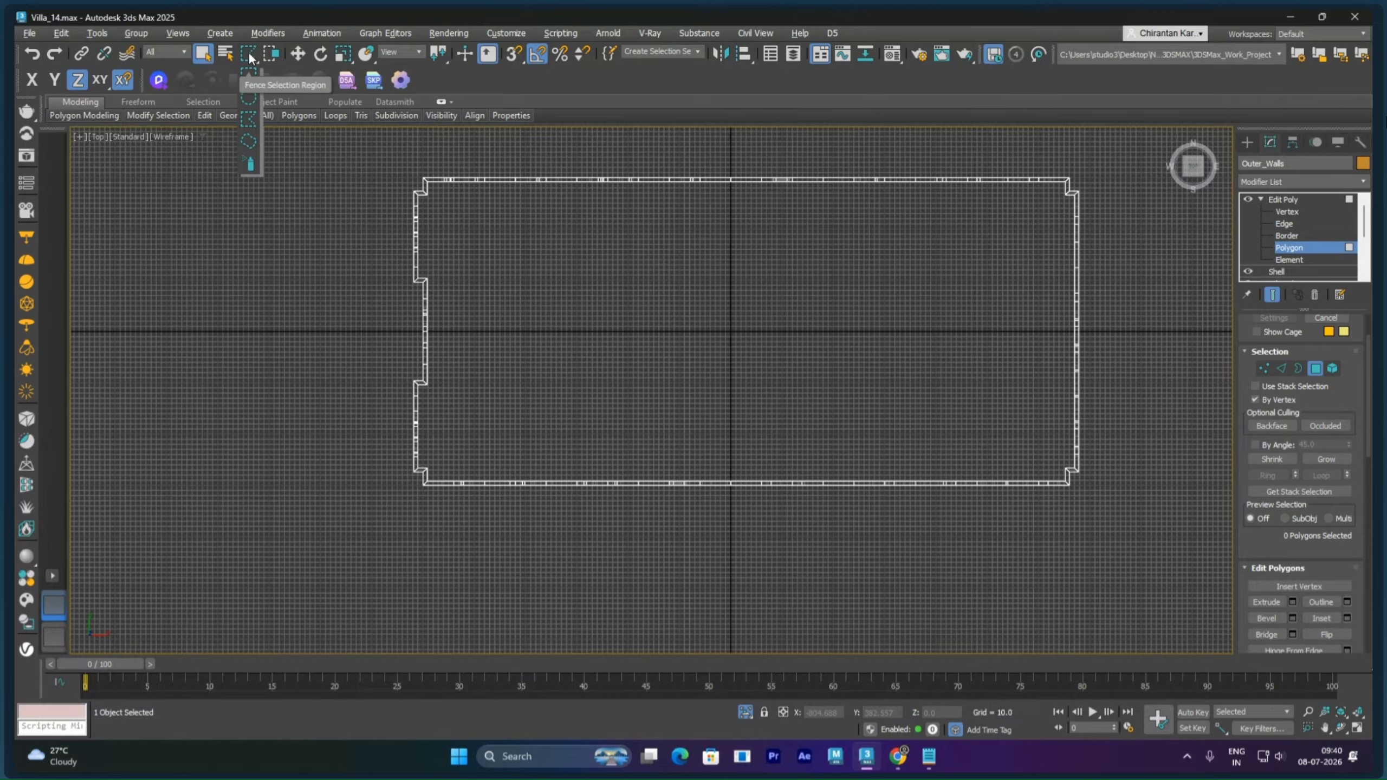
click(254, 80)
scroll(473, 207, up, 4)
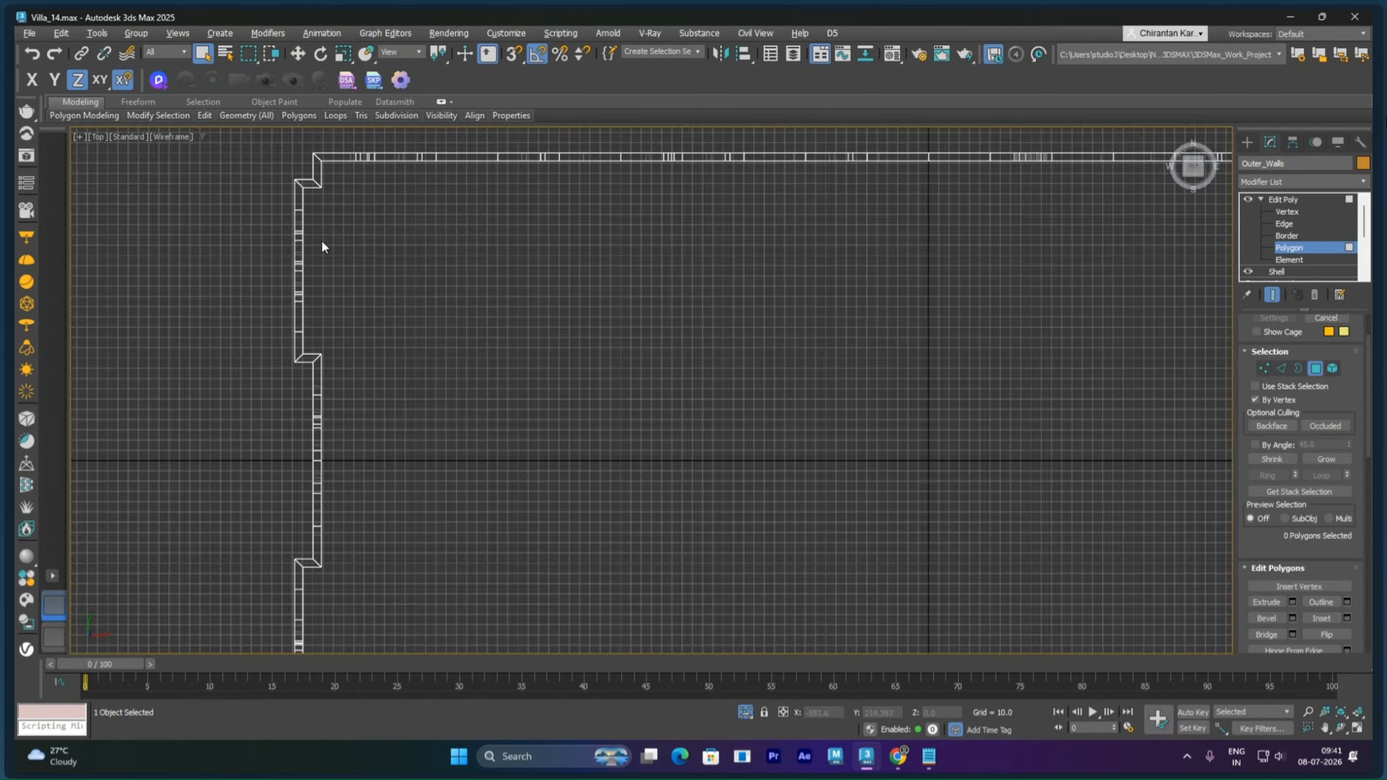
drag(323, 244, 611, 203)
drag(876, 181, 1063, 158)
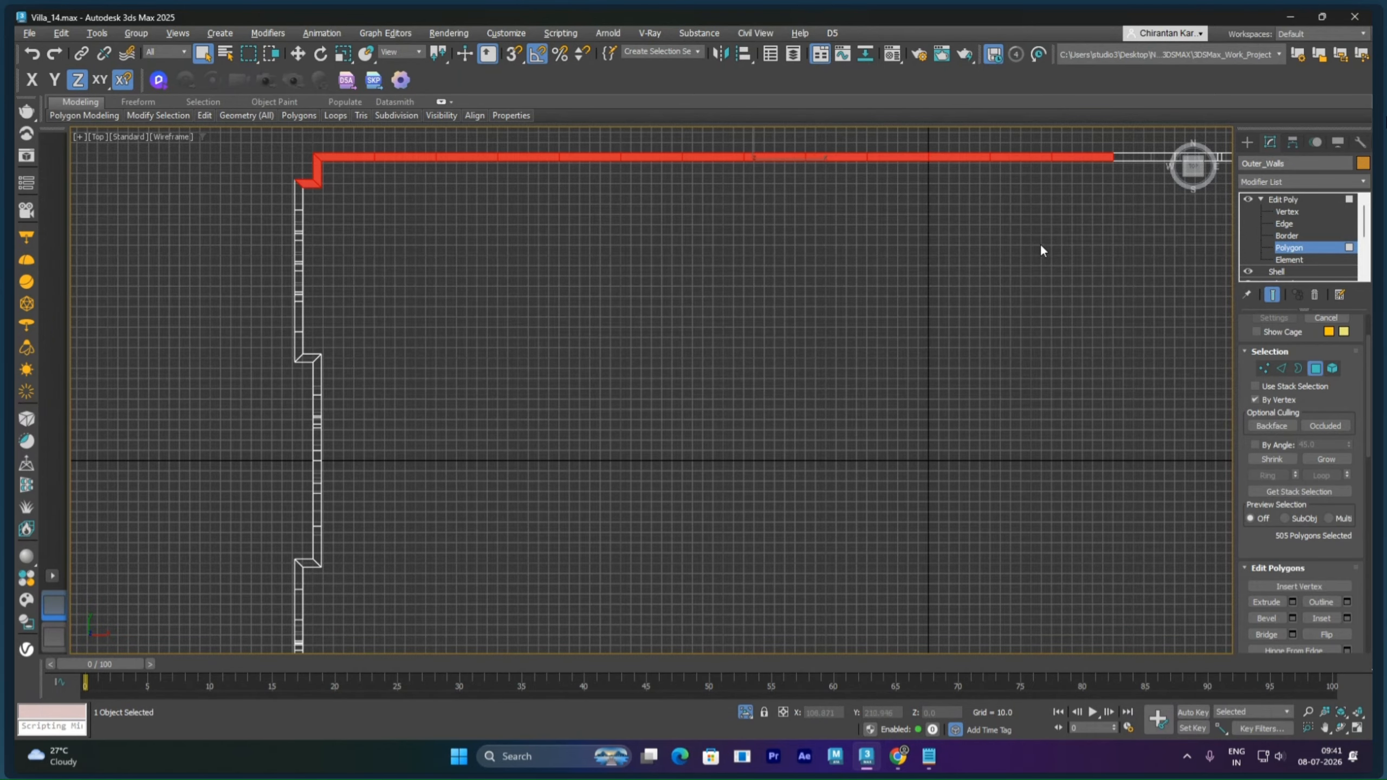
middle_drag(1042, 247, 398, 250)
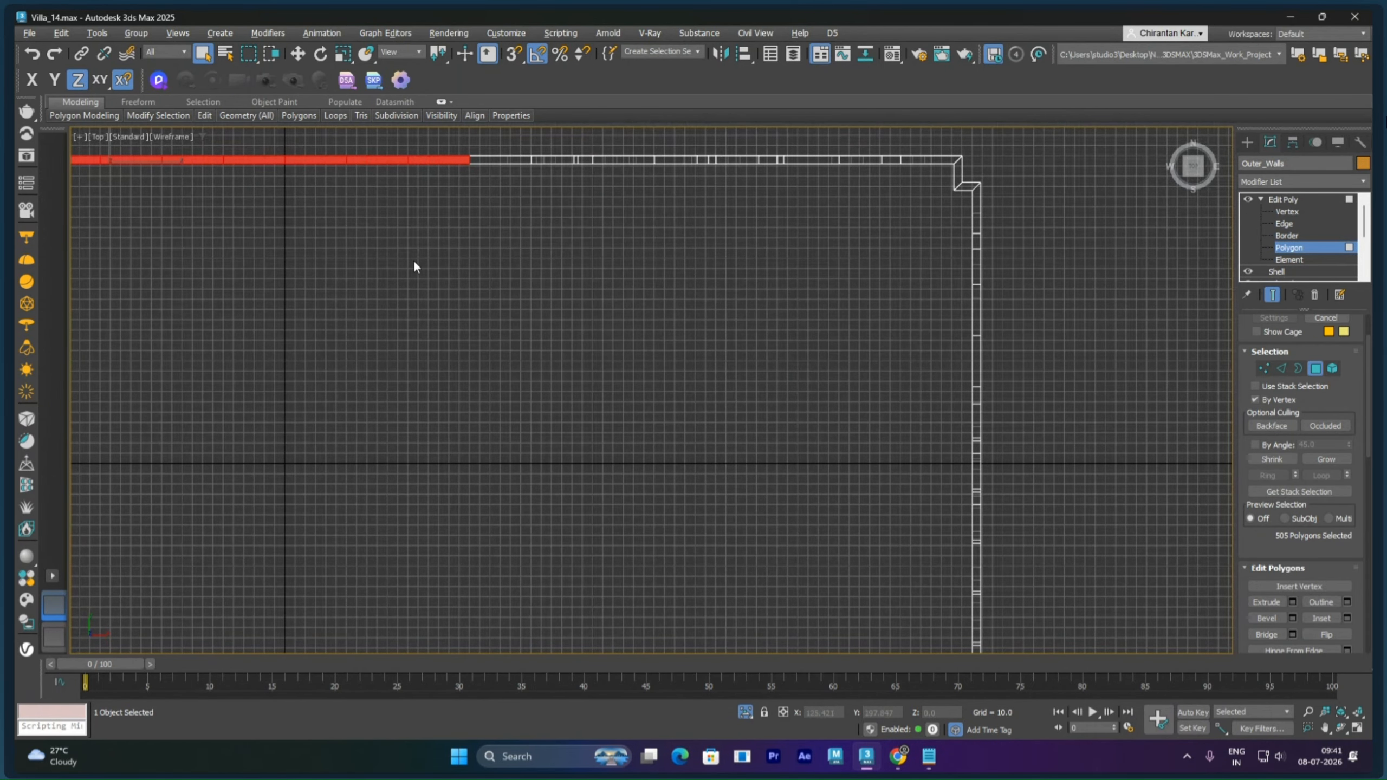
drag(367, 276, 957, 176)
middle_drag(906, 270, 858, 325)
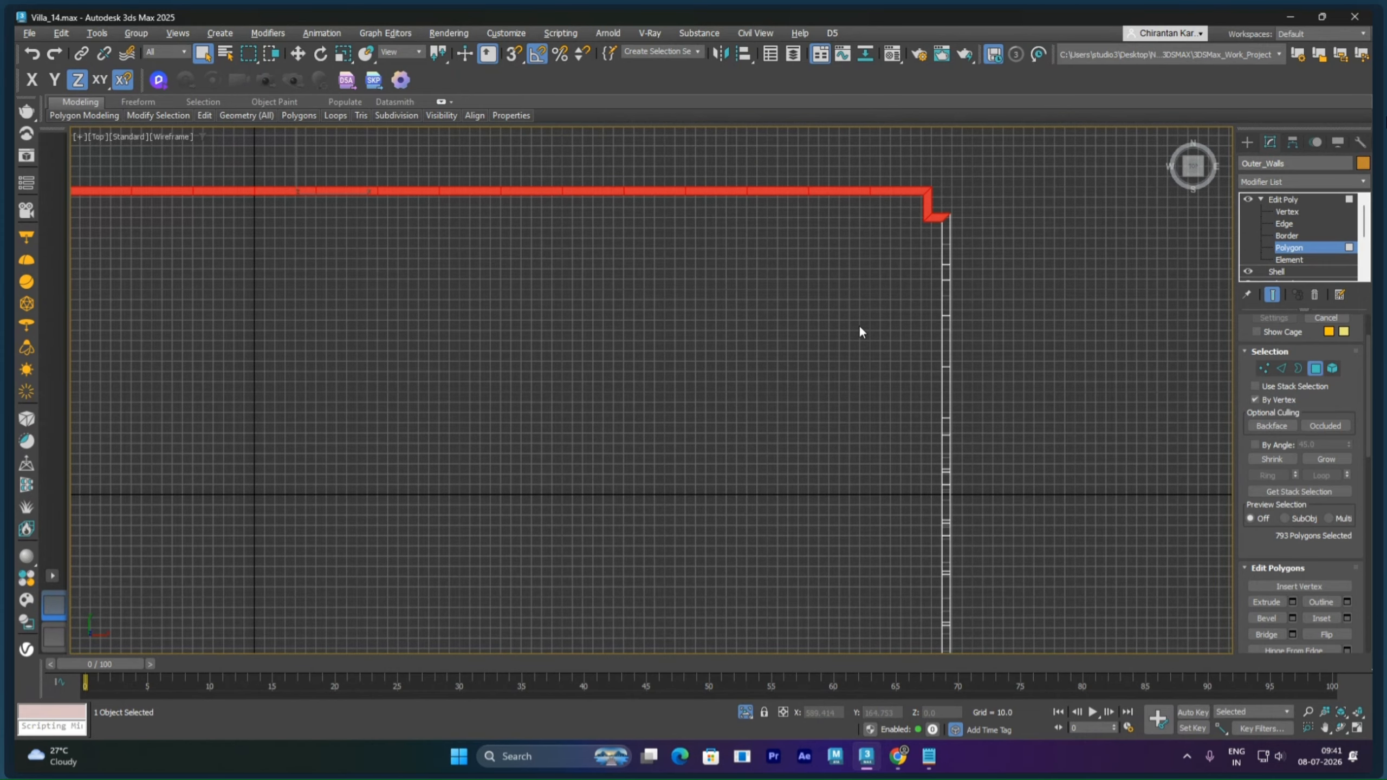
key(p)
scroll(847, 300, down, 10)
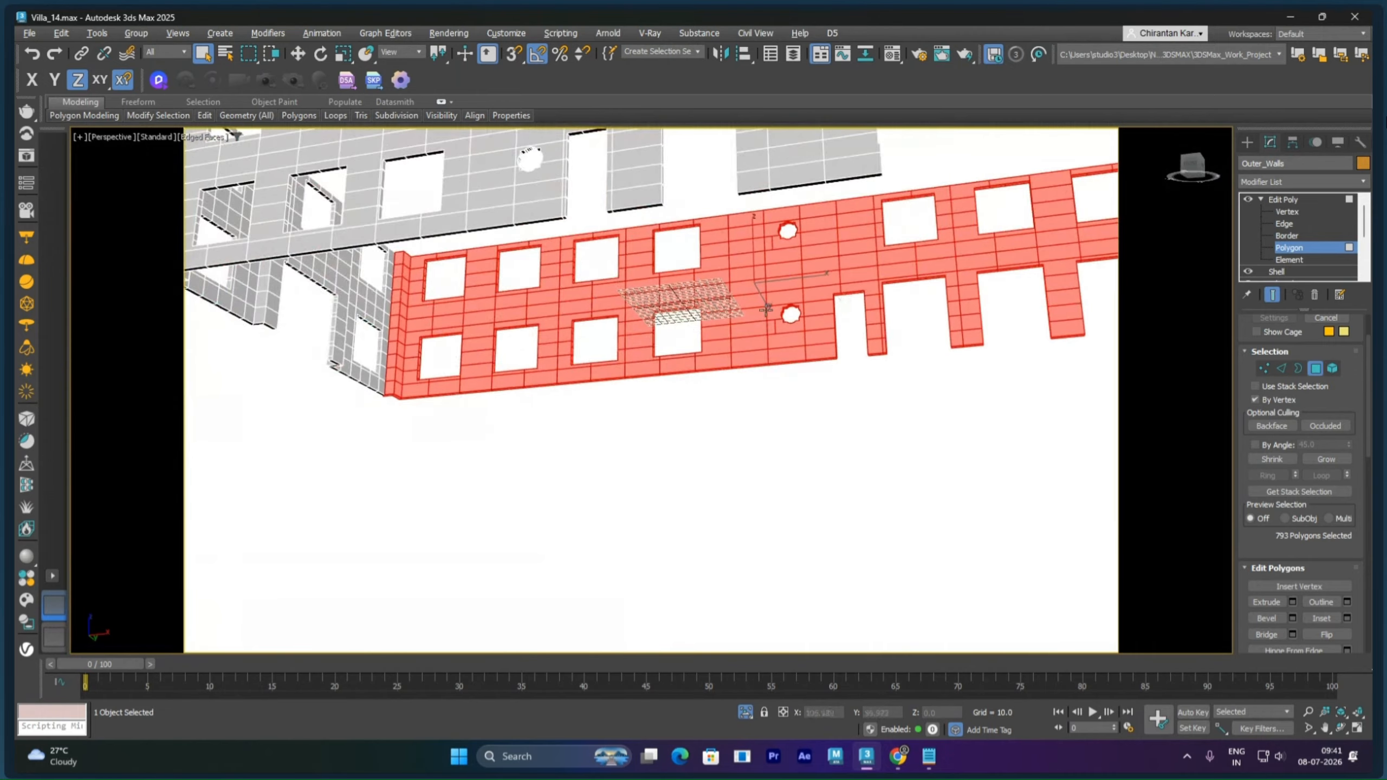
alt+middle_drag(766, 309, 841, 397)
Step: Add the straight end wall and its lower stepped corner to the polygon selection in the Top view
key(t)
middle_drag(758, 338, 691, 279)
scroll(694, 326, down, 2)
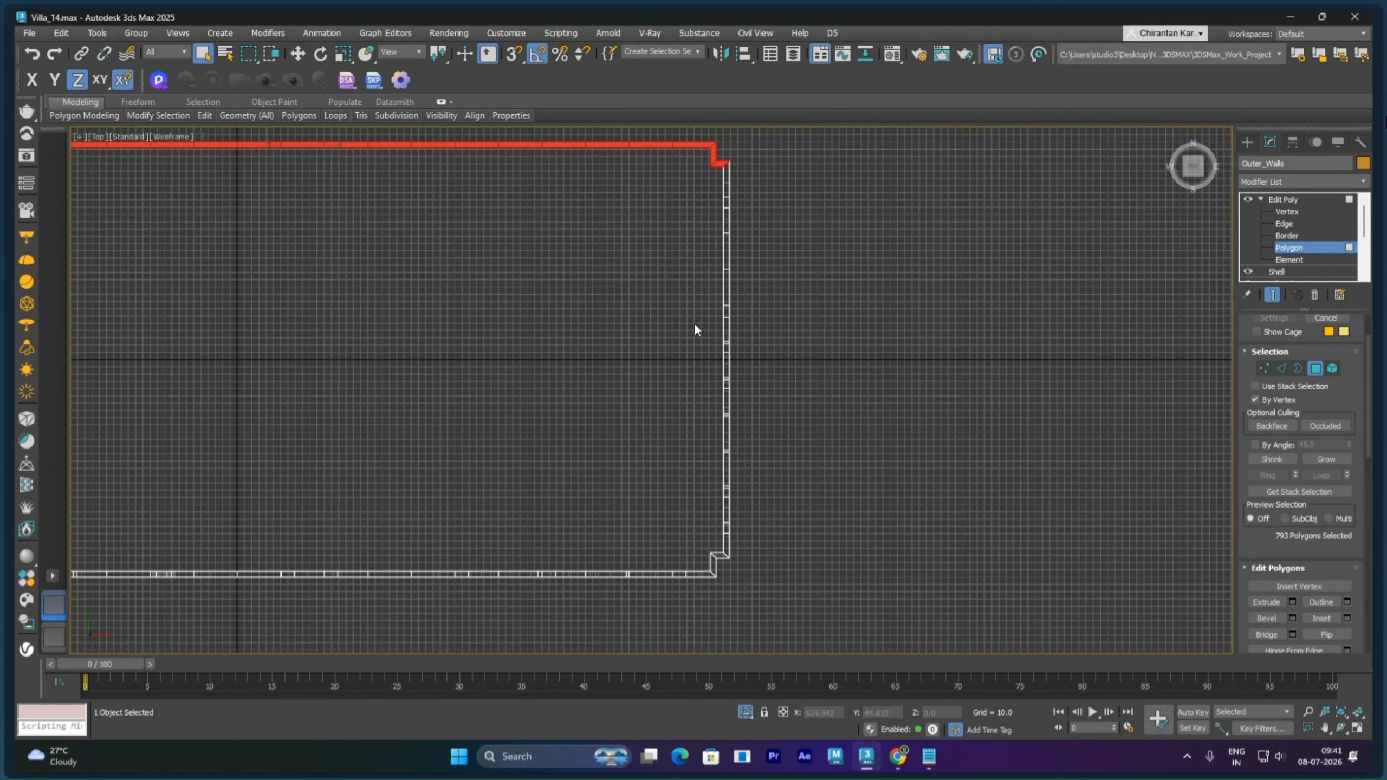
drag(701, 365, 725, 568)
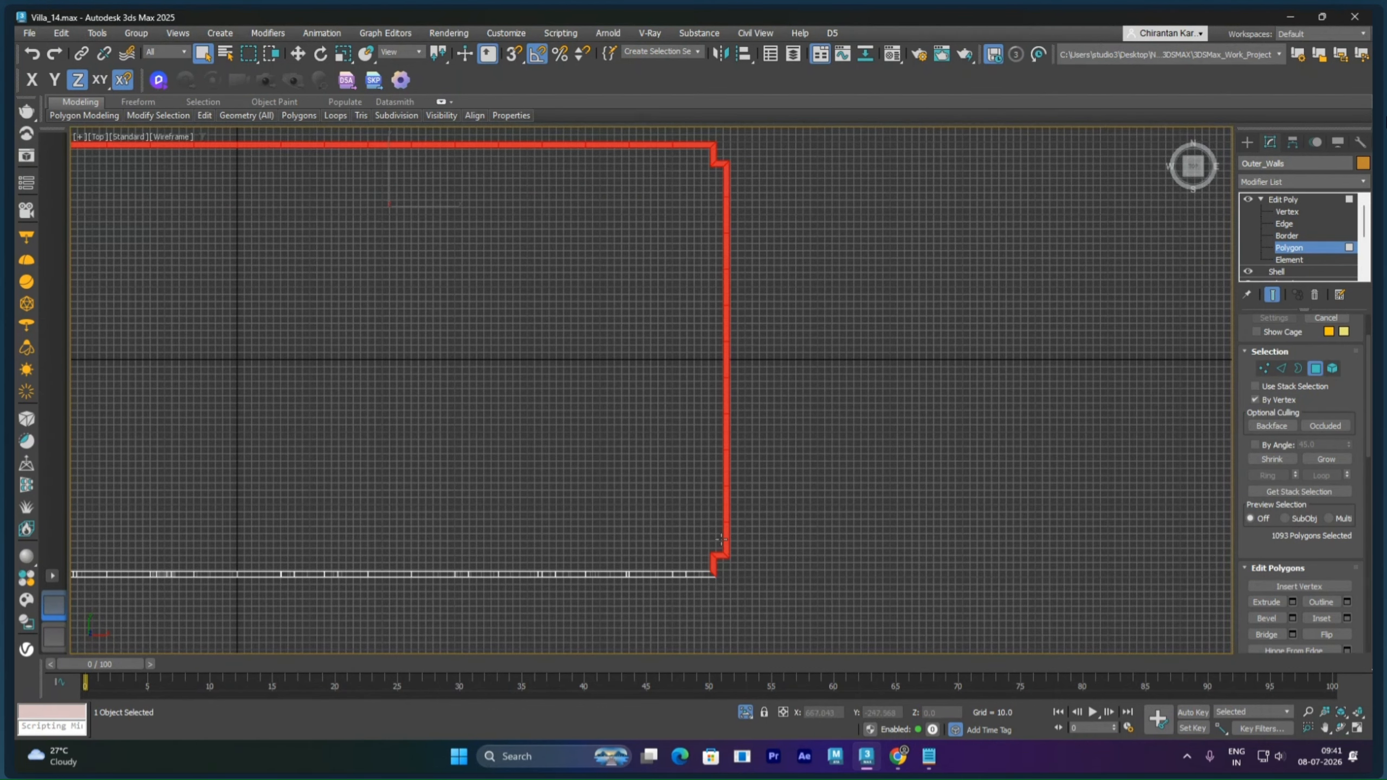
Step: Add the lower long wall's polygons to the selection along its full length
middle_drag(586, 480, 1010, 362)
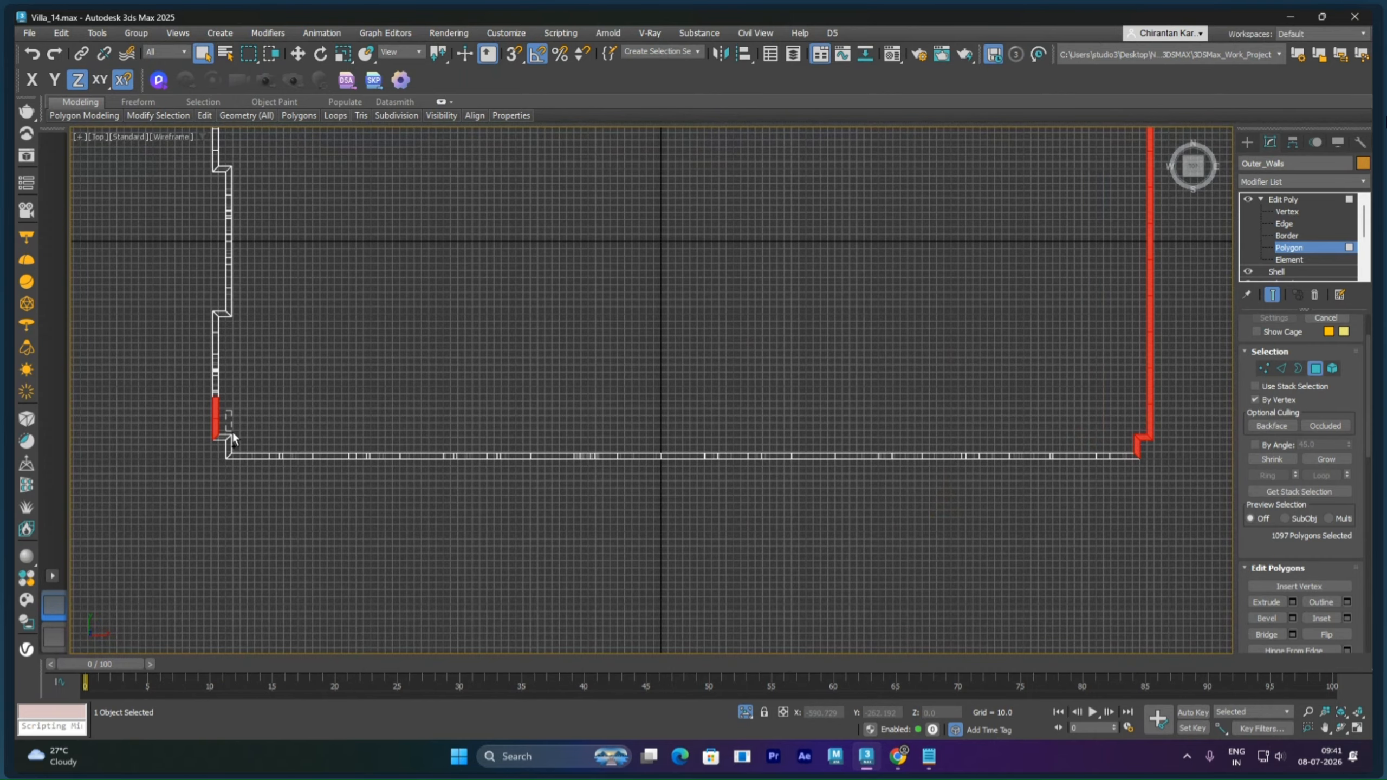
drag(252, 445, 392, 453)
drag(976, 439, 1139, 460)
Step: Add the remaining polygons of the end wall with the recessed middle section to the selection
middle_drag(464, 352, 825, 454)
scroll(632, 443, up, 2)
drag(597, 529, 559, 404)
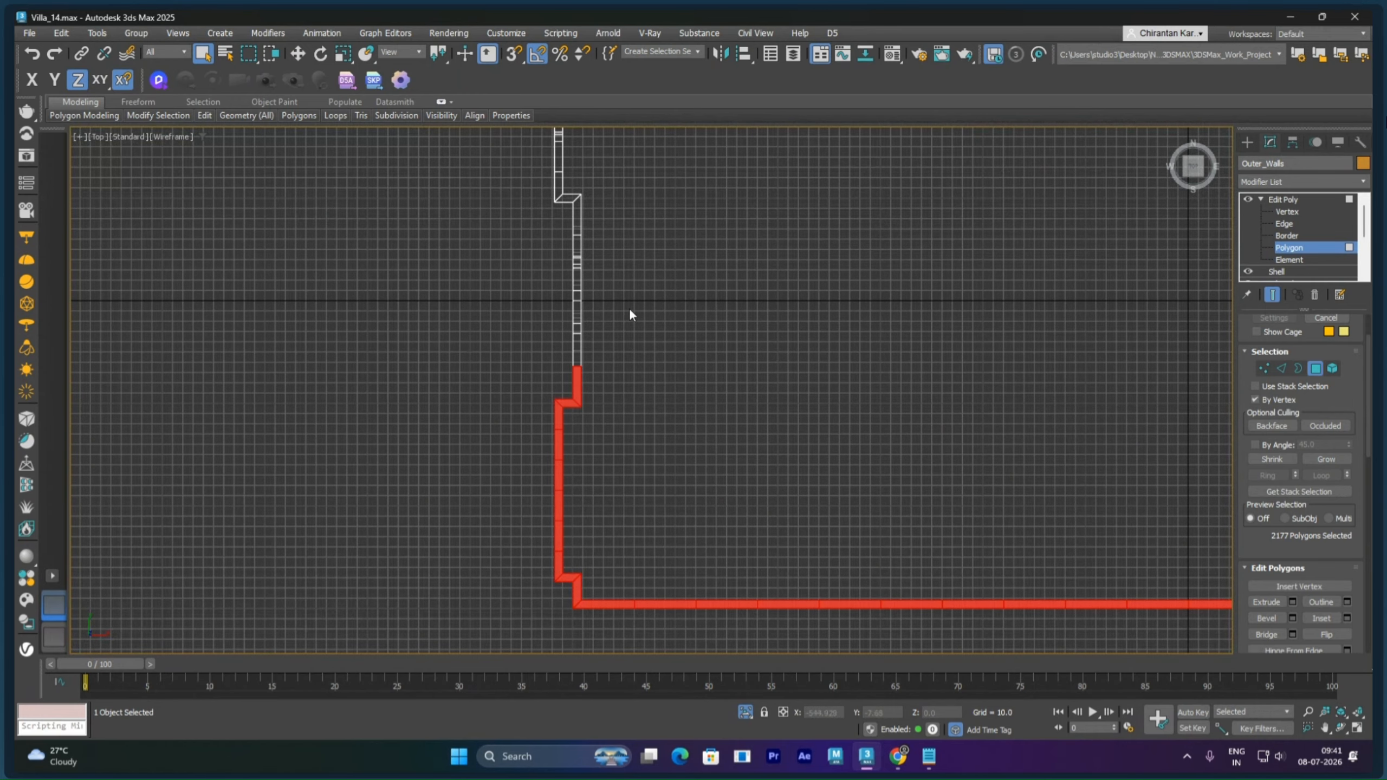
middle_drag(628, 308, 623, 403)
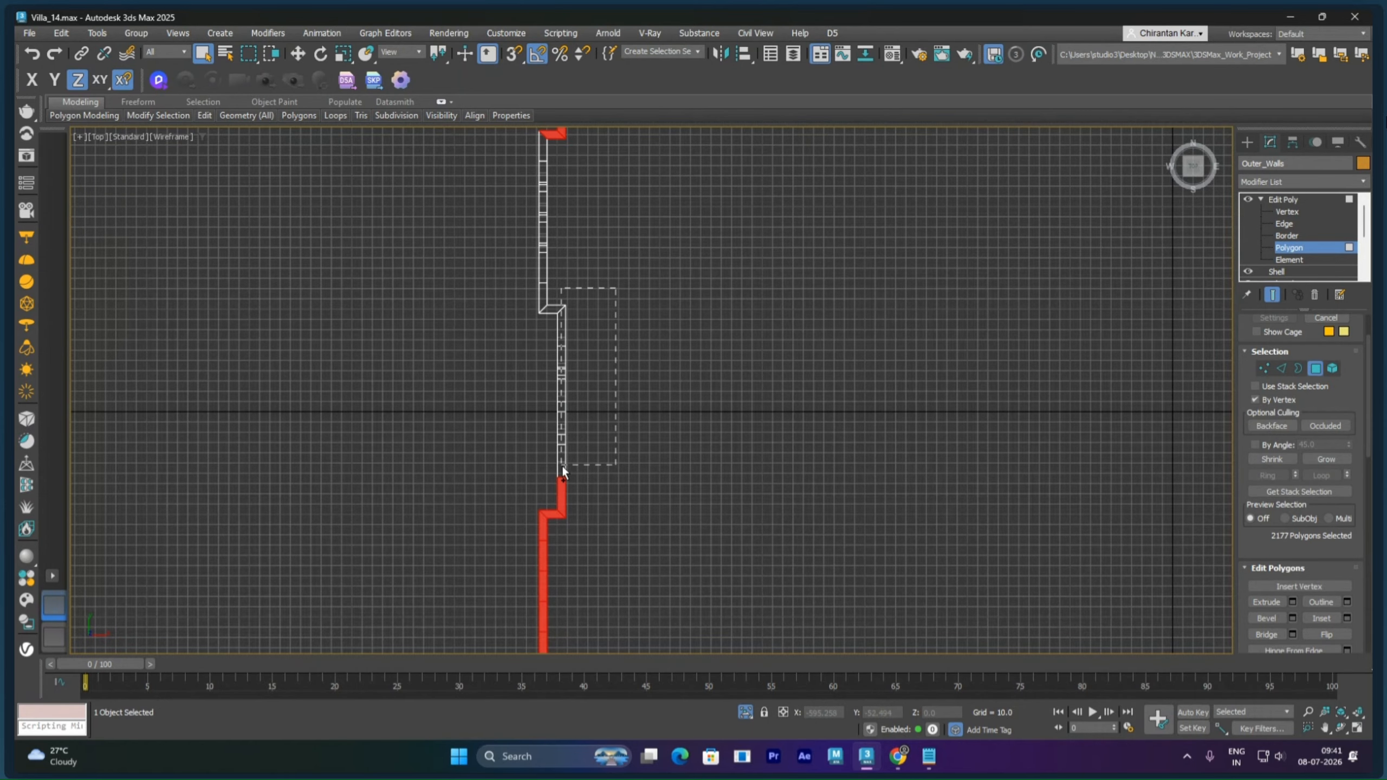
drag(562, 468, 562, 469)
middle_drag(625, 326, 641, 471)
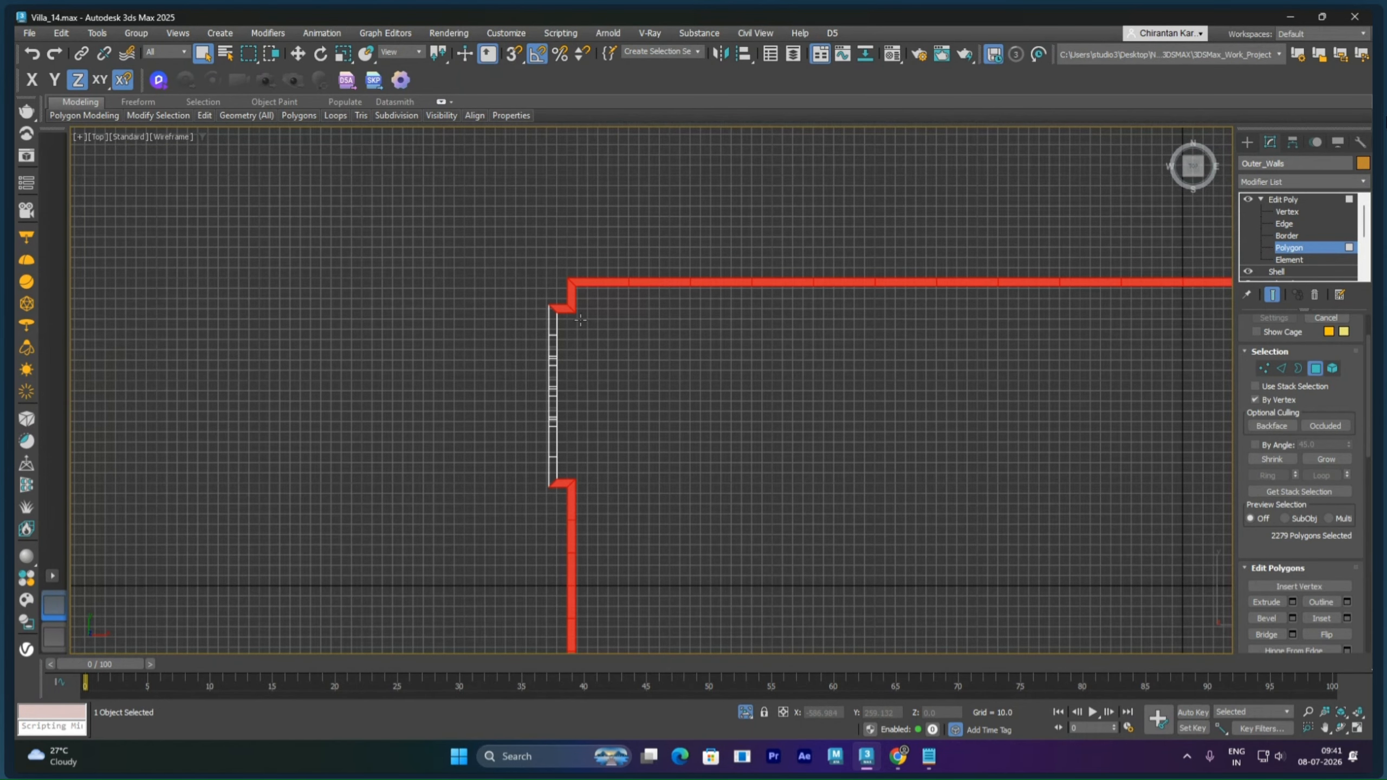
drag(561, 432, 559, 484)
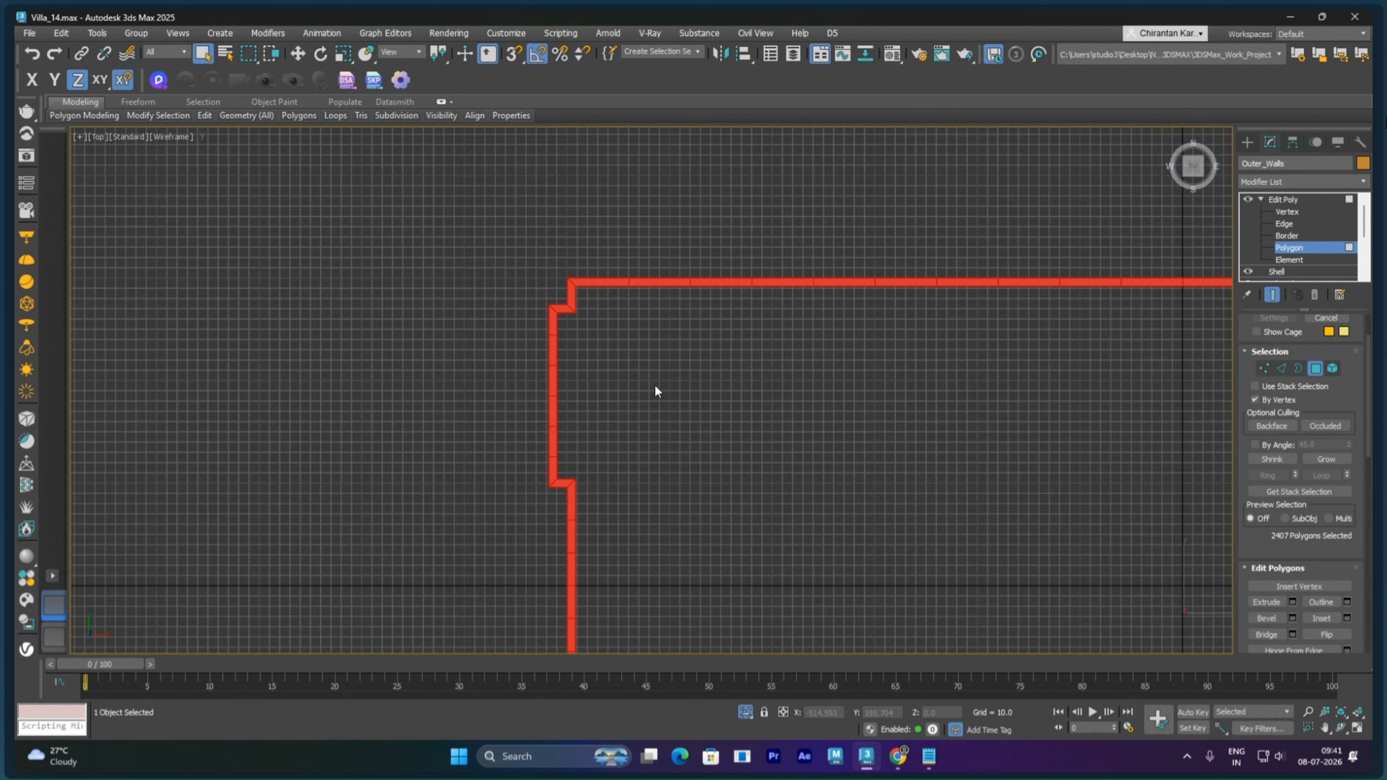
Step: Deselect the upper brick faces on the facade corner's narrow return in Perspective, and turn off By Vertex
scroll(744, 405, down, 5)
middle_drag(901, 428, 756, 289)
key(p)
scroll(675, 407, up, 1)
scroll(676, 406, down, 3)
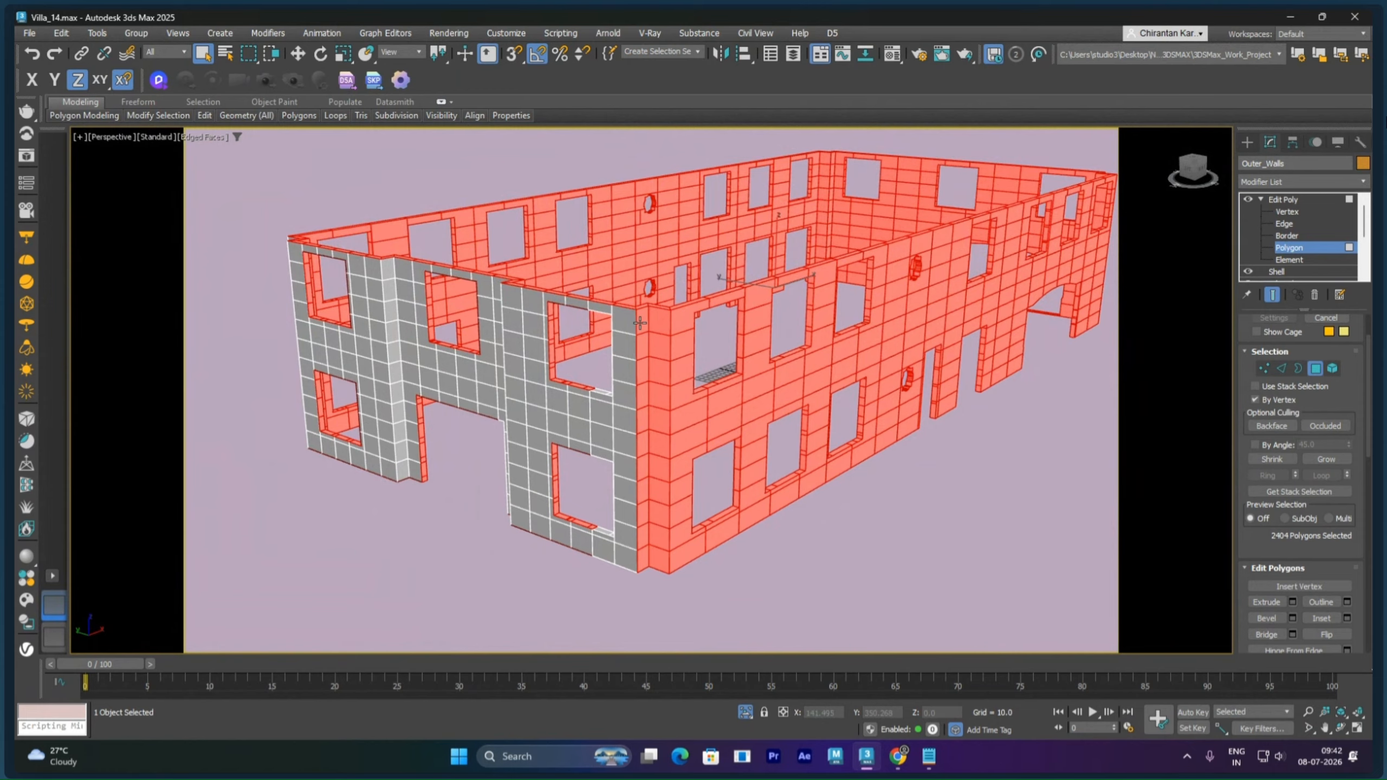
alt+click(642, 327)
alt+click(640, 372)
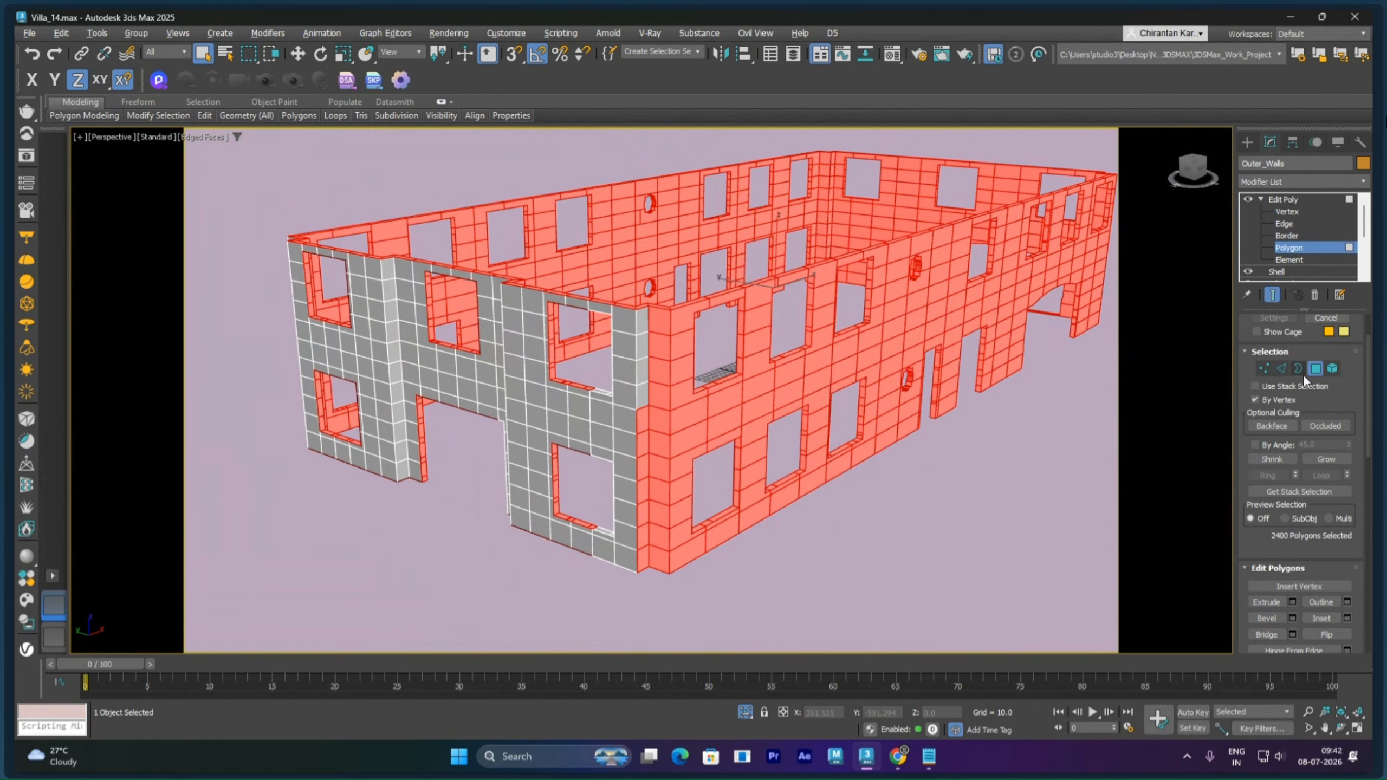
click(1255, 399)
Step: Deselect the brick faces on both sides of the stepped facade corner beside the upper part of the ground-floor windows
alt+middle_drag(626, 453, 642, 435)
scroll(642, 435, up, 6)
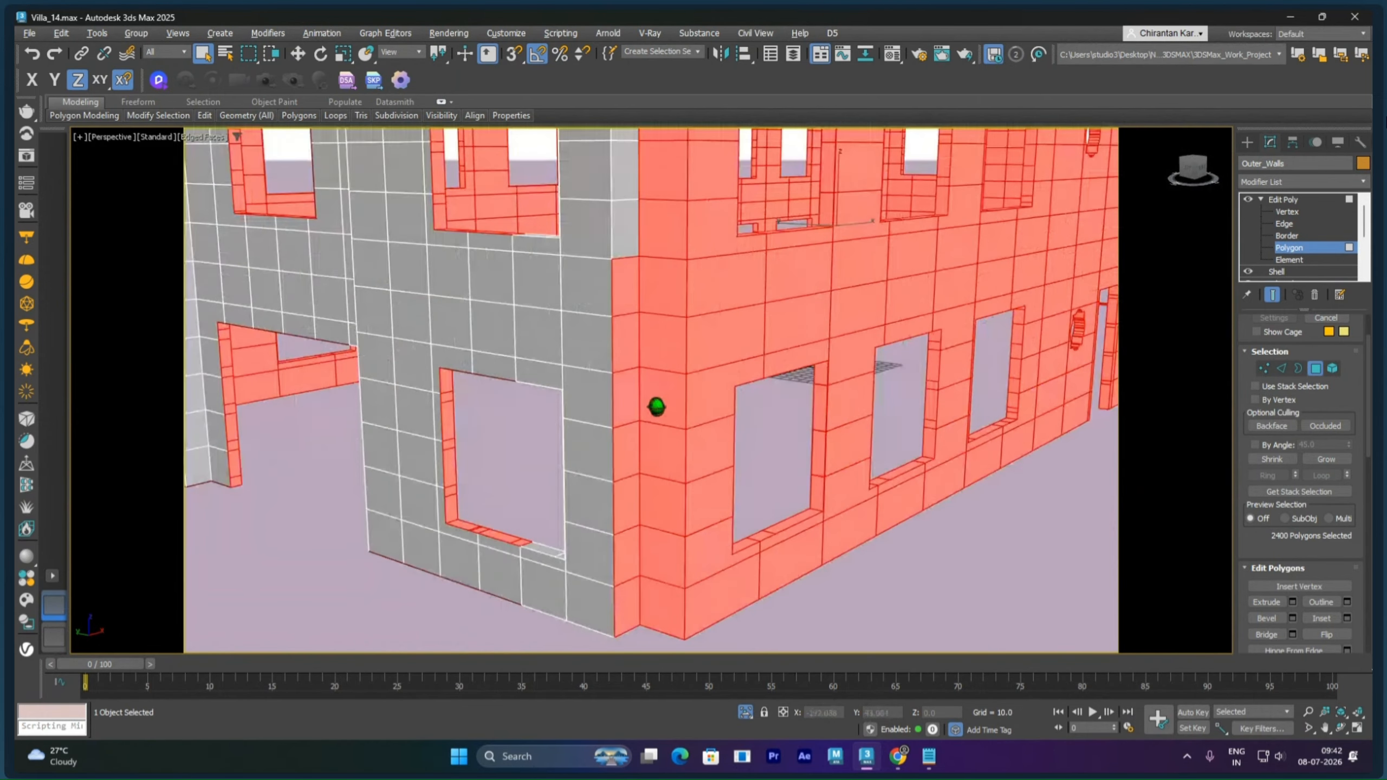
alt+click(629, 294)
alt+click(637, 332)
alt+click(629, 358)
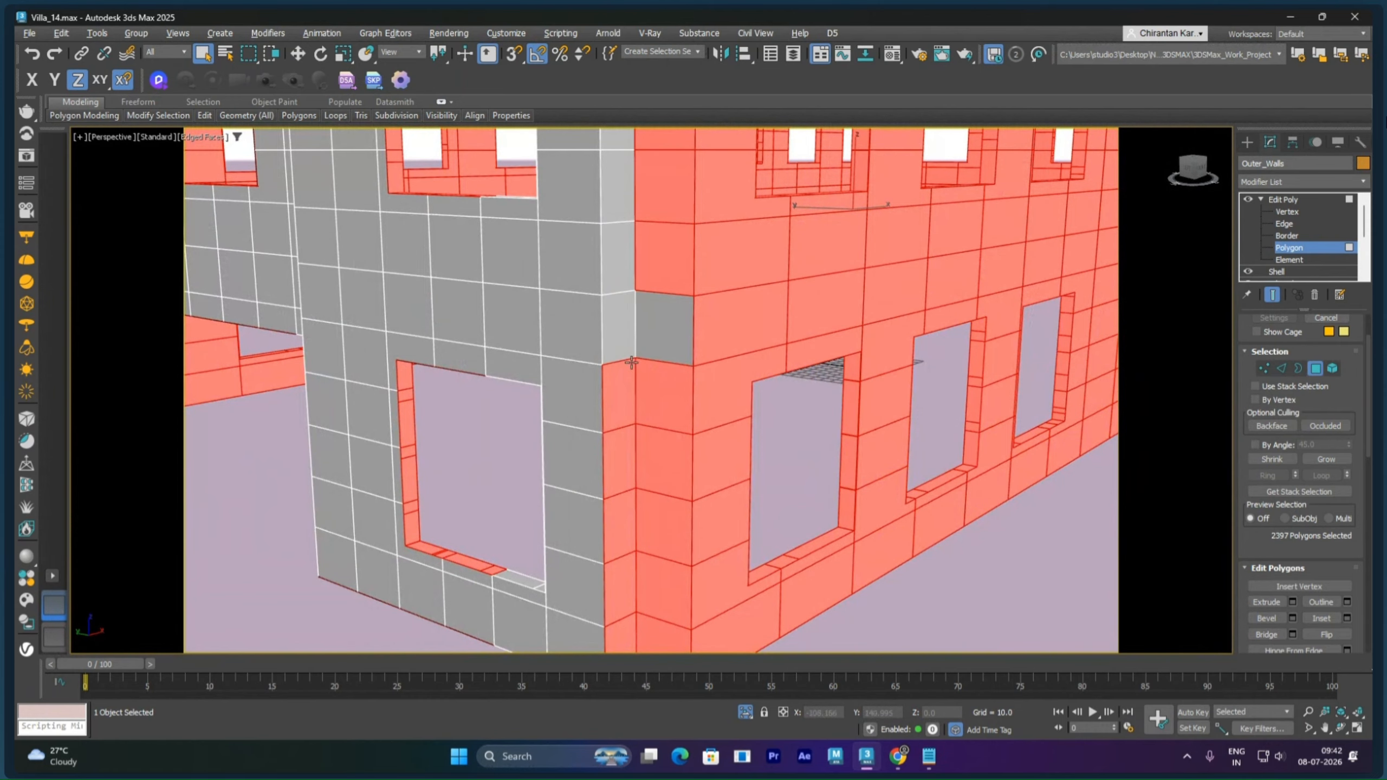
alt+click(641, 394)
alt+click(624, 407)
alt+click(631, 435)
alt+click(654, 458)
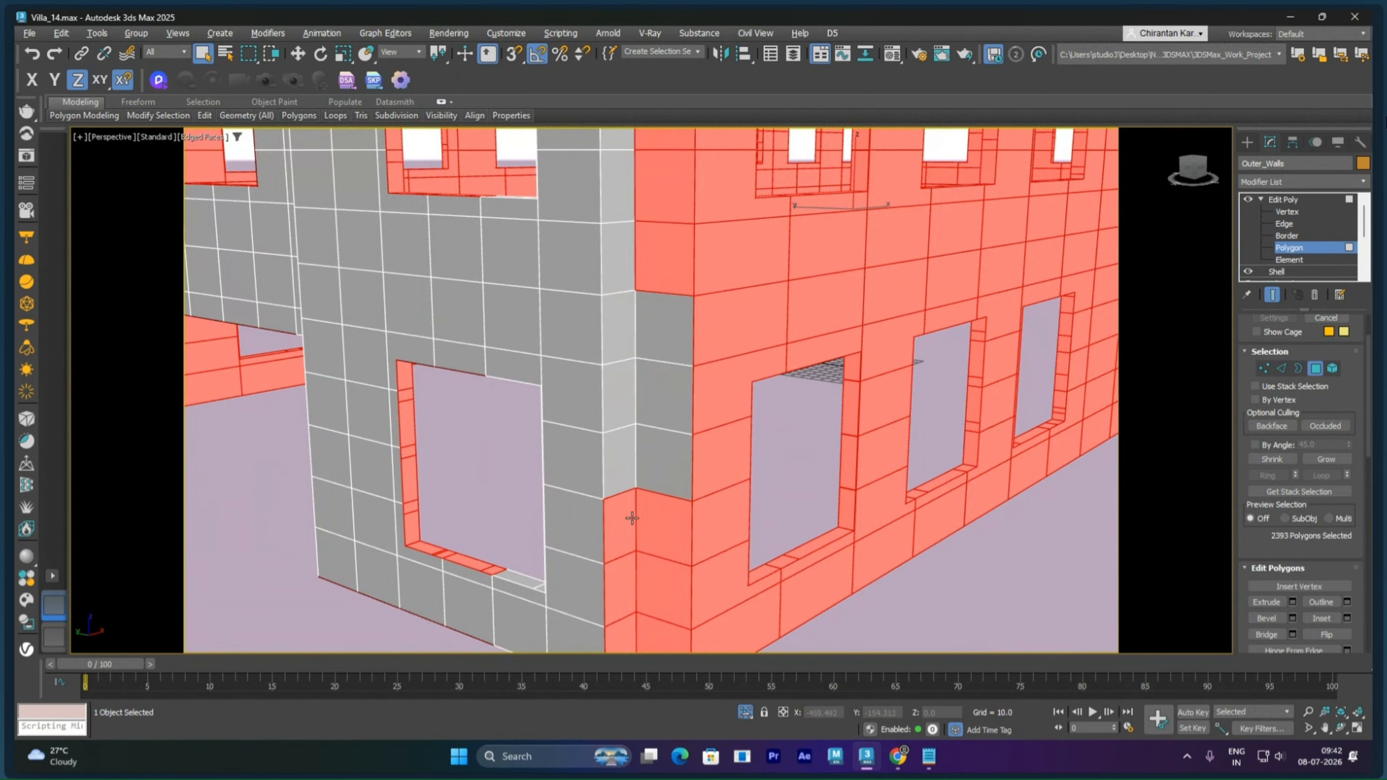
Step: Deselect the stepped corner's remaining lower brick faces down to the base, including the long wall's first base-course face
alt+click(632, 519)
alt+click(660, 530)
alt+click(620, 585)
alt+click(658, 588)
alt+click(632, 635)
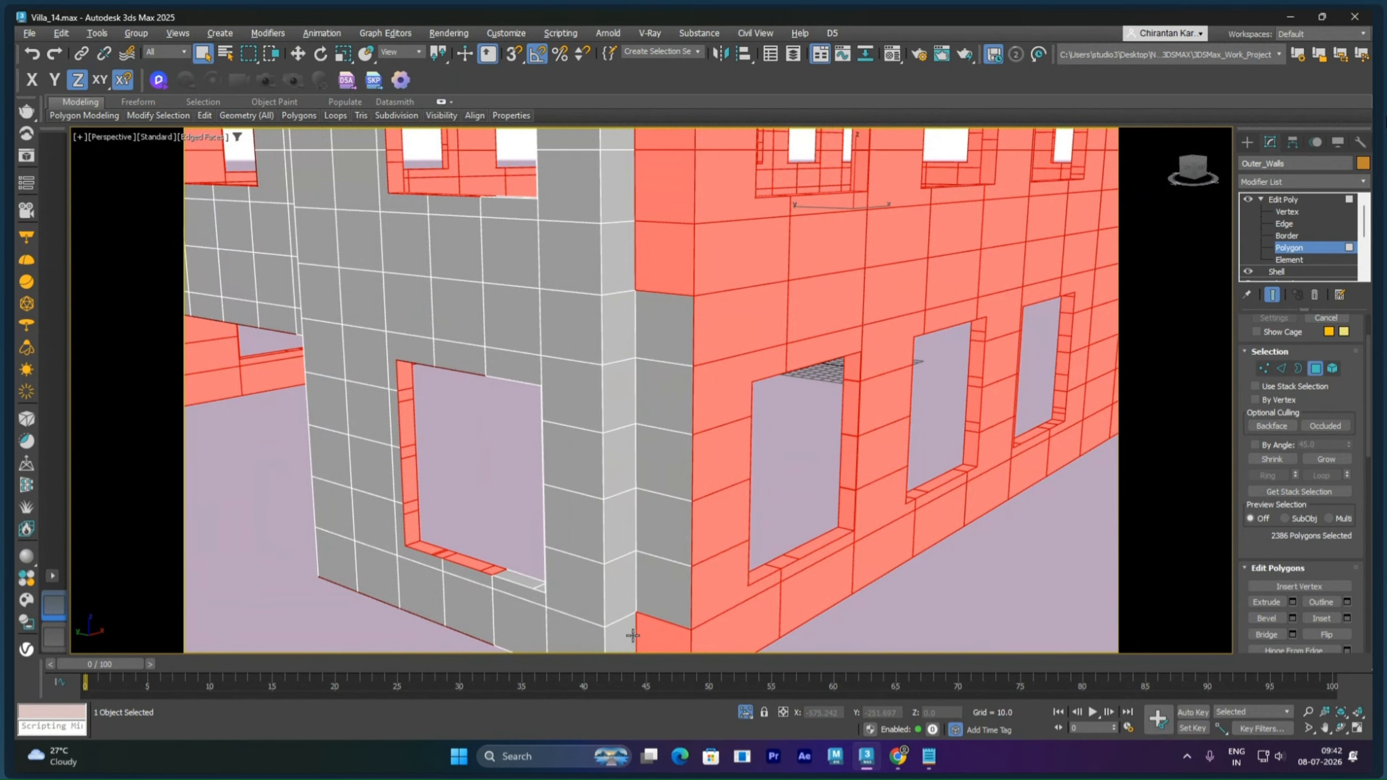
middle_drag(704, 590, 715, 483)
alt+click(742, 546)
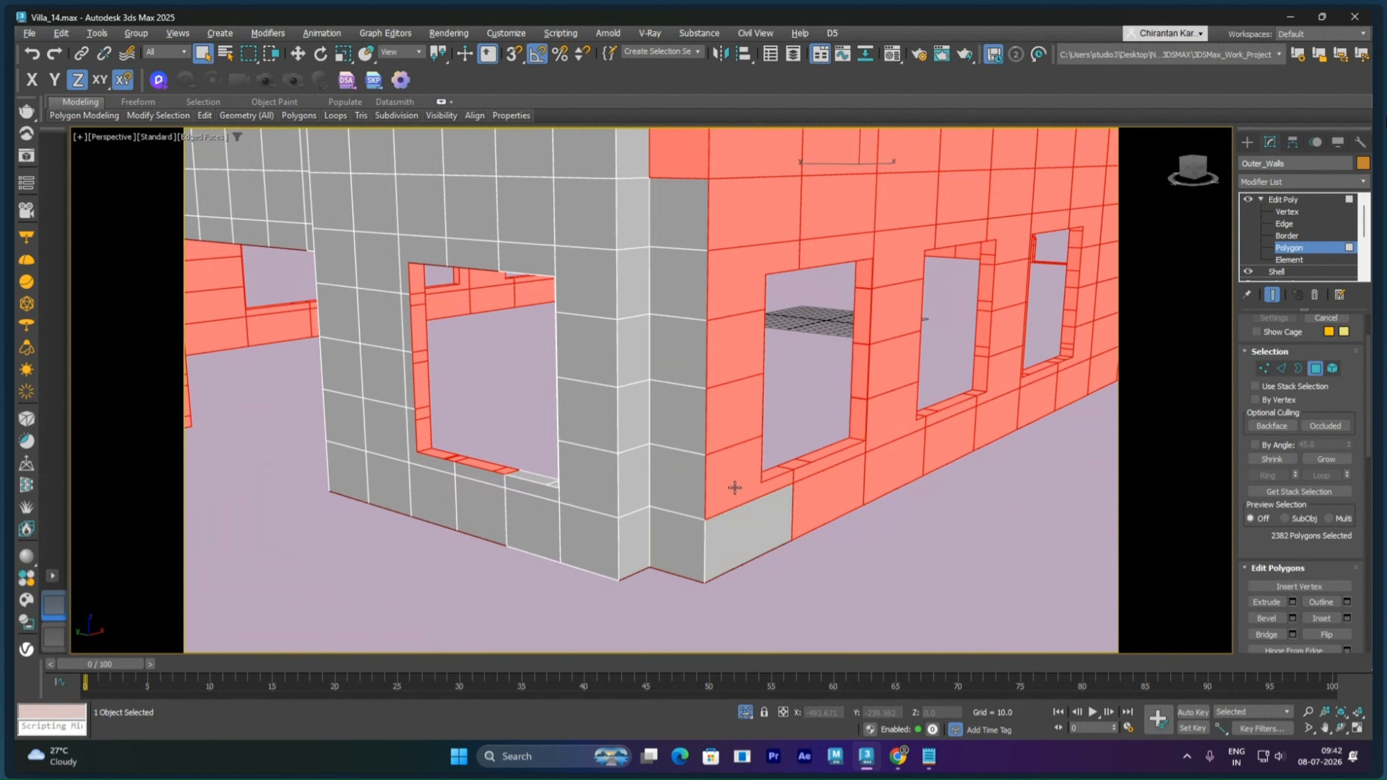
Step: Deselect the long wall's brick faces between the corner and its first ground-floor window, continuing up to the first-floor sill
alt+click(736, 489)
alt+click(734, 428)
alt+click(740, 350)
alt+click(739, 284)
alt+click(739, 219)
middle_drag(739, 218, 735, 458)
alt+click(724, 400)
alt+click(710, 349)
alt+click(673, 343)
alt+click(671, 383)
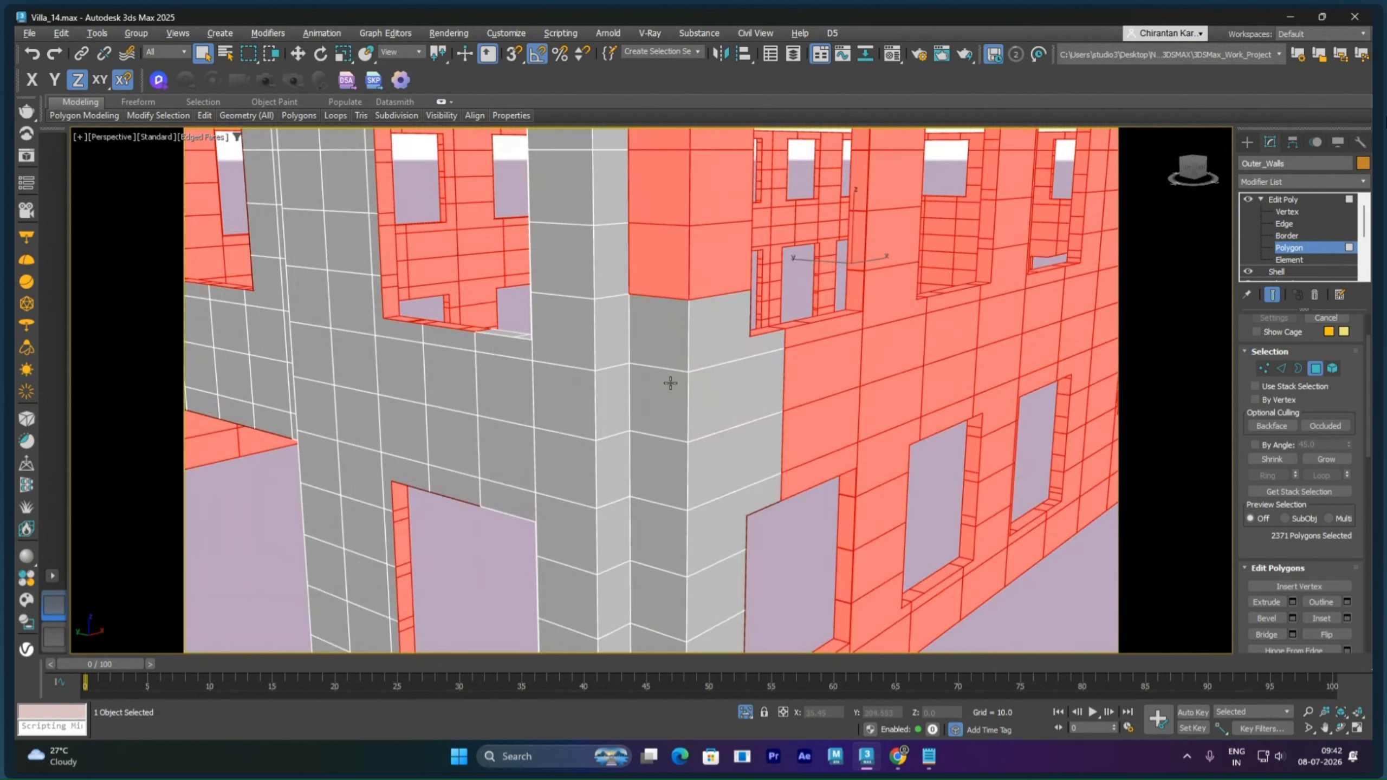
Step: Deselect the upper-floor brick faces at the stepped corner and beside the first window, up to the top course
alt+click(673, 275)
alt+click(709, 246)
alt+click(705, 214)
middle_drag(706, 214, 679, 454)
alt+click(639, 444)
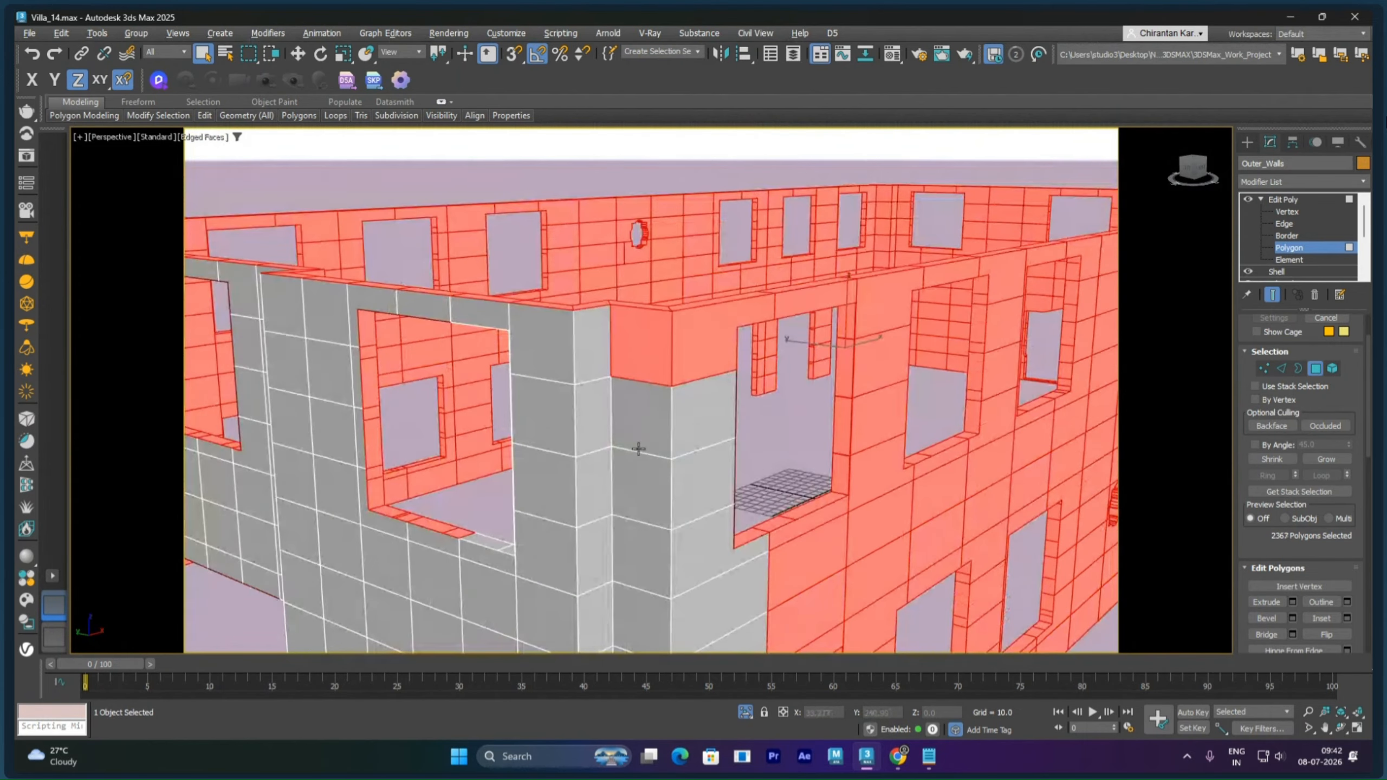
alt+click(658, 372)
alt+click(705, 356)
Step: Deselect the top-course face over the long wall's first upper window and the pier faces before the second one
middle_drag(716, 371, 440, 396)
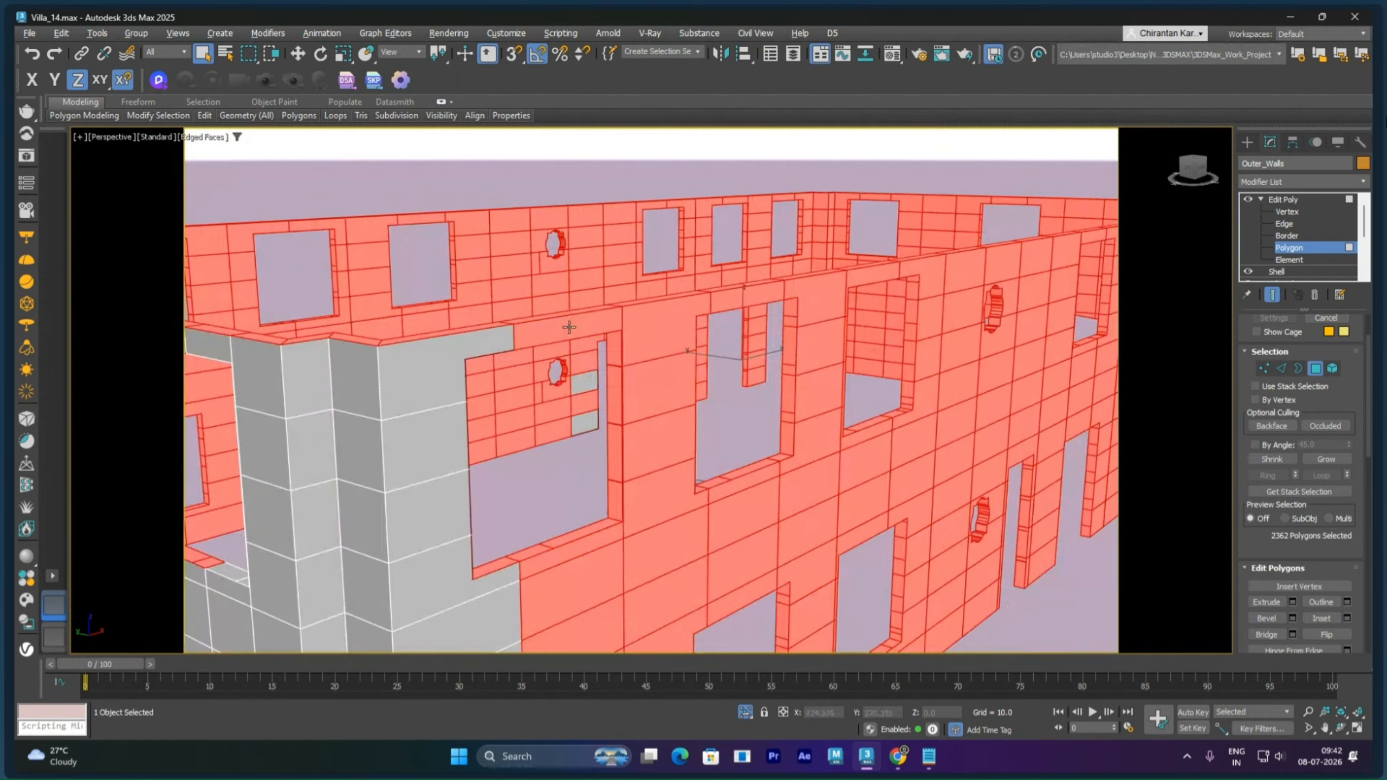
alt+click(569, 329)
alt+click(662, 326)
alt+click(671, 379)
alt+click(671, 437)
alt+click(675, 482)
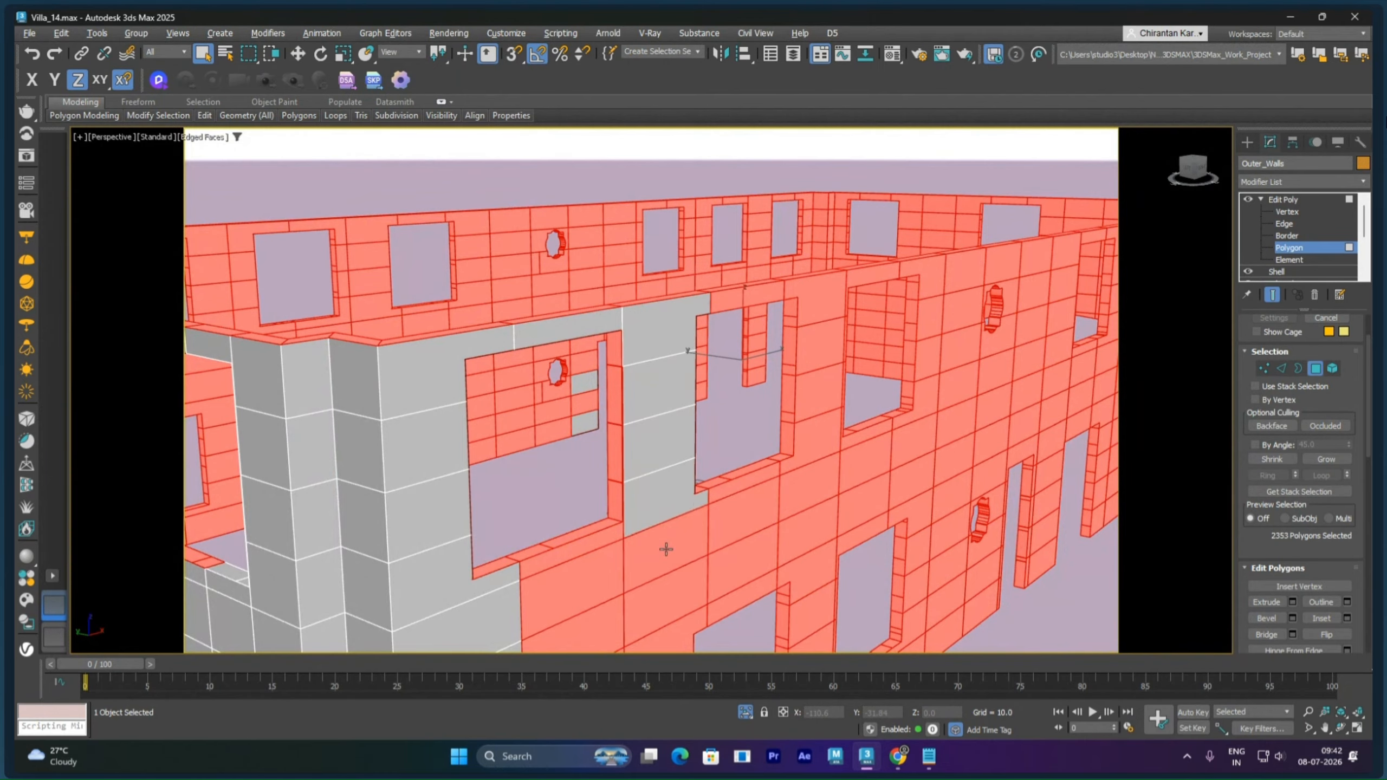
Step: Deselect the long wall's brick faces between the first upper window's sill and the ground-floor window heads, including below the adjacent pier
alt+click(666, 548)
alt+click(600, 578)
alt+click(598, 555)
middle_drag(660, 560, 644, 412)
alt+click(644, 474)
alt+click(645, 478)
alt+click(706, 462)
alt+click(711, 421)
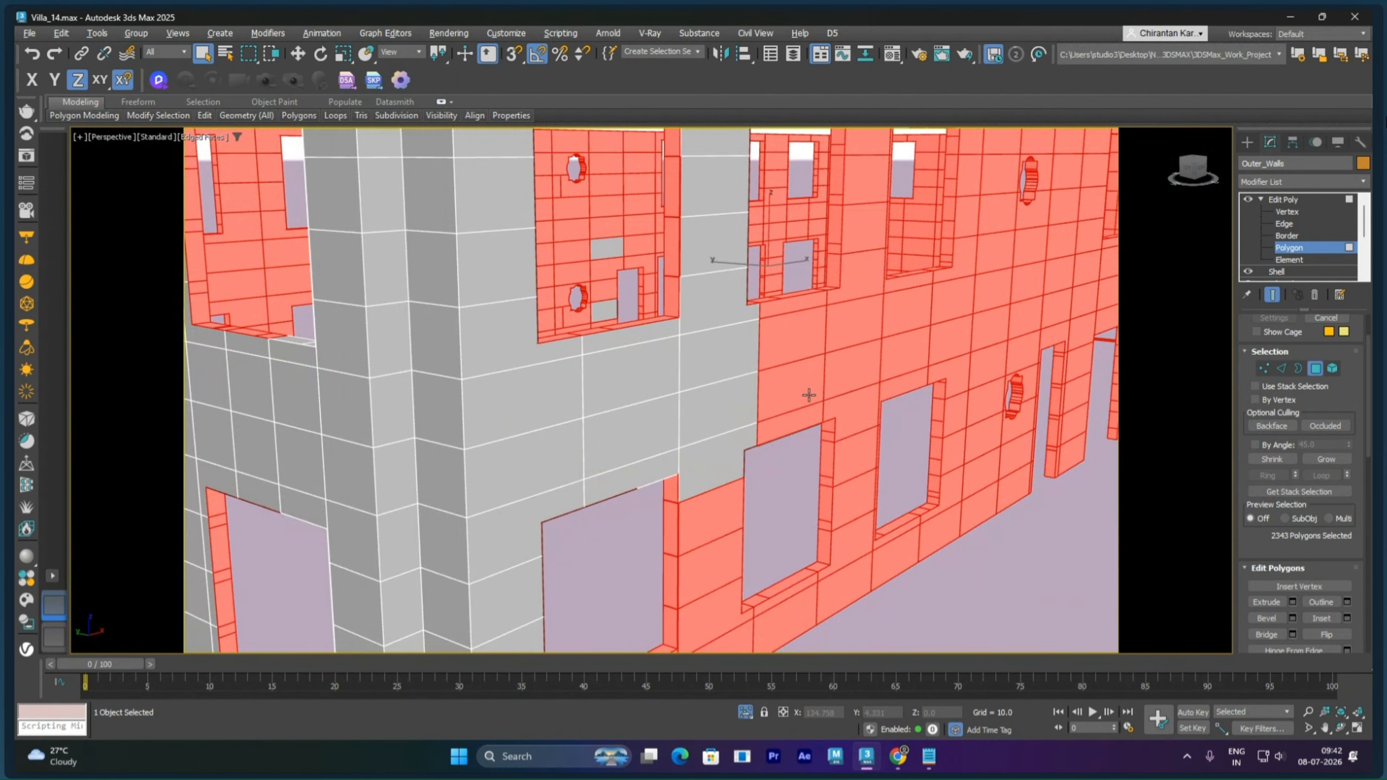
Step: Deselect the long wall's brick faces above the second ground-floor window and the pier between the second and third upper windows
alt+click(809, 393)
alt+click(811, 333)
alt+click(820, 304)
alt+click(854, 292)
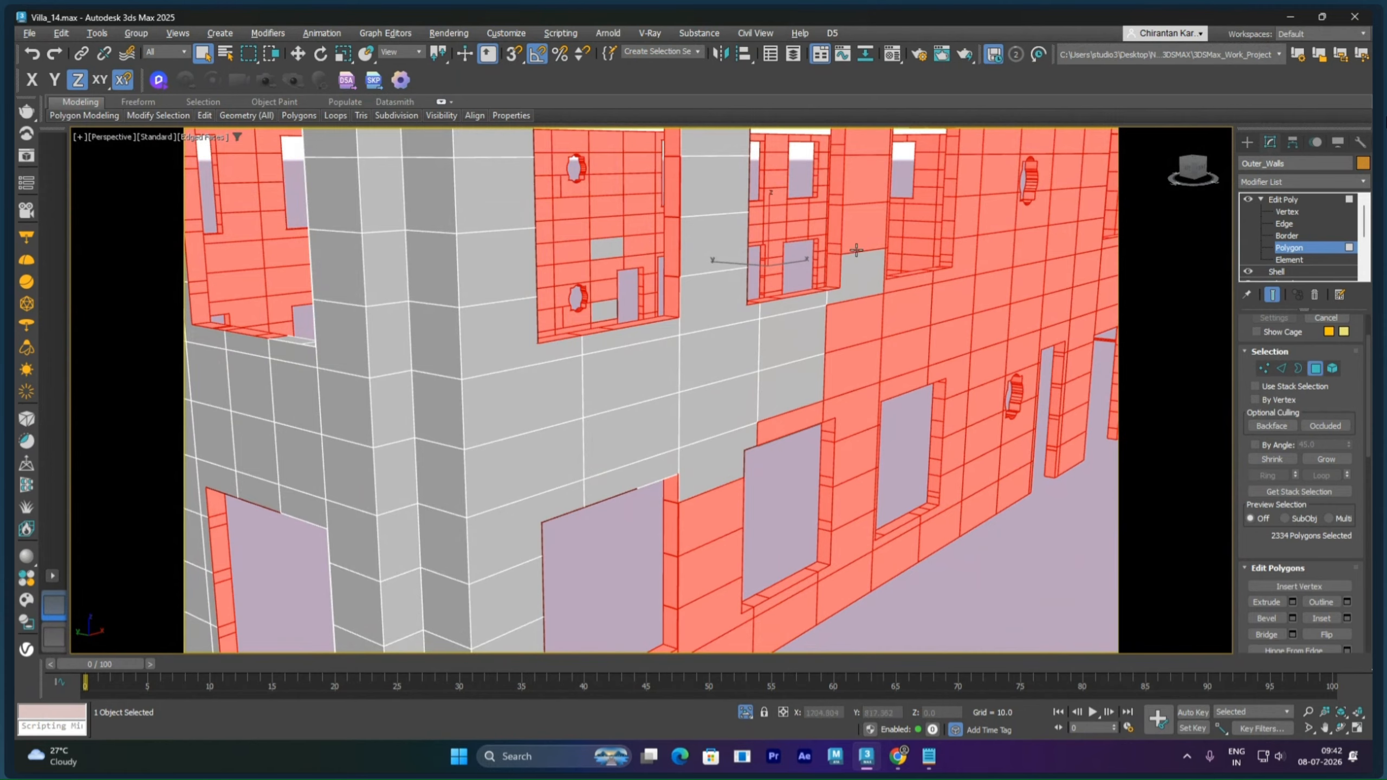
alt+click(859, 236)
alt+click(862, 185)
scroll(831, 394, down, 5)
alt+click(812, 347)
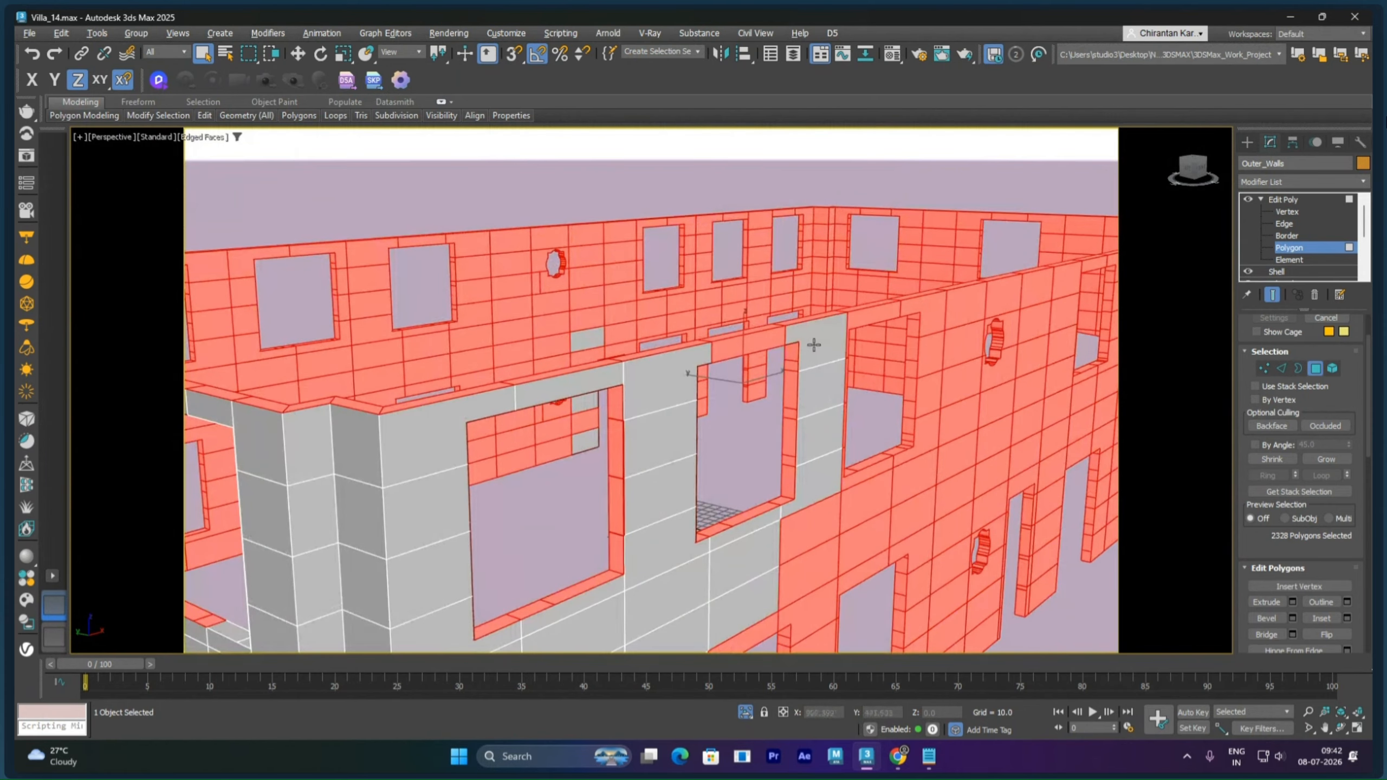
Step: Deselect the top-course faces over the long wall's second and third upper windows
alt+click(754, 341)
mouse_move(881, 354)
alt+middle_down()
mouse_move(913, 356)
mouse_move(882, 361)
alt+middle_up()
alt+click(565, 334)
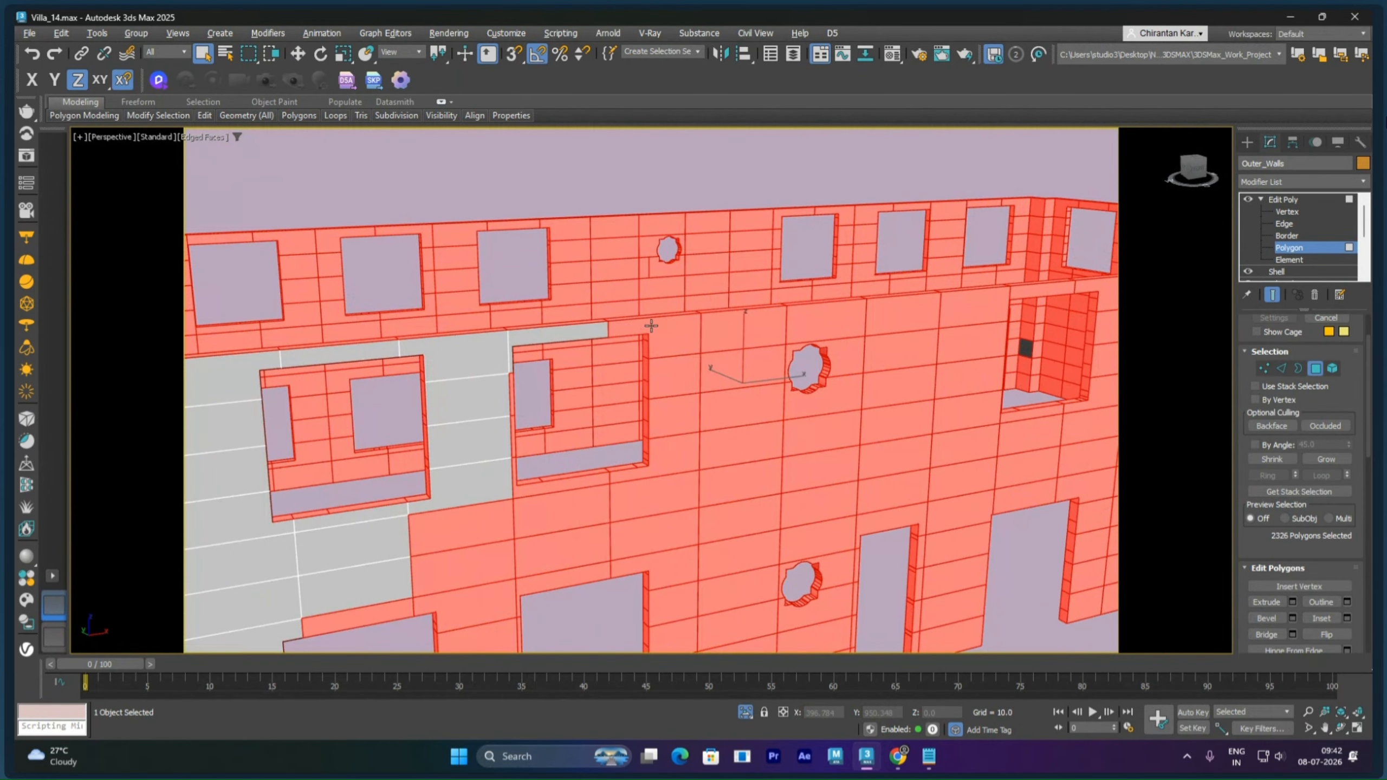
alt+click(651, 327)
Step: Deselect the pier faces beyond the third upper window and the course directly below its sill
alt+click(672, 376)
alt+click(671, 415)
alt+click(671, 457)
alt+click(669, 494)
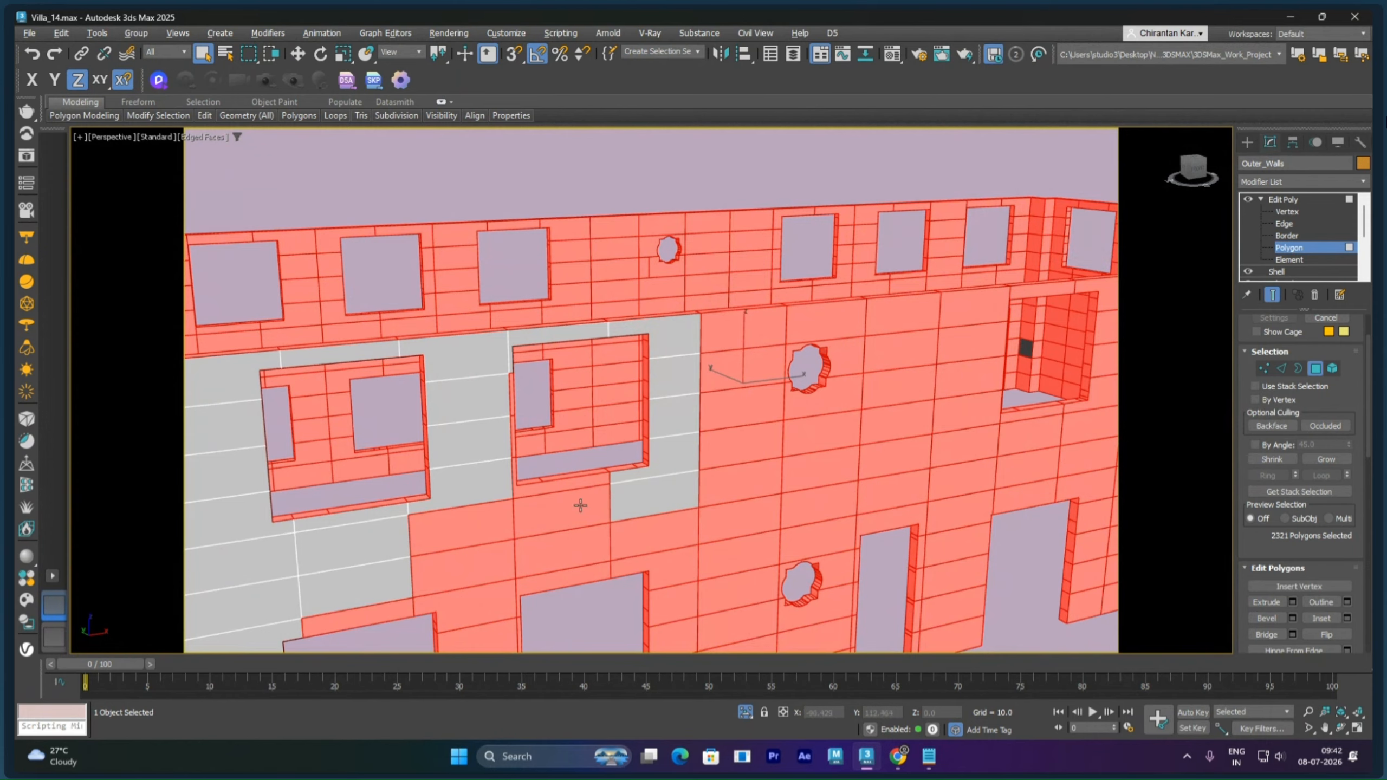
alt+click(580, 506)
alt+click(573, 479)
Step: Deselect the narrow leftover faces along the third upper window's near edge, and store the scene with Hold
alt+middle_drag(574, 479, 680, 436)
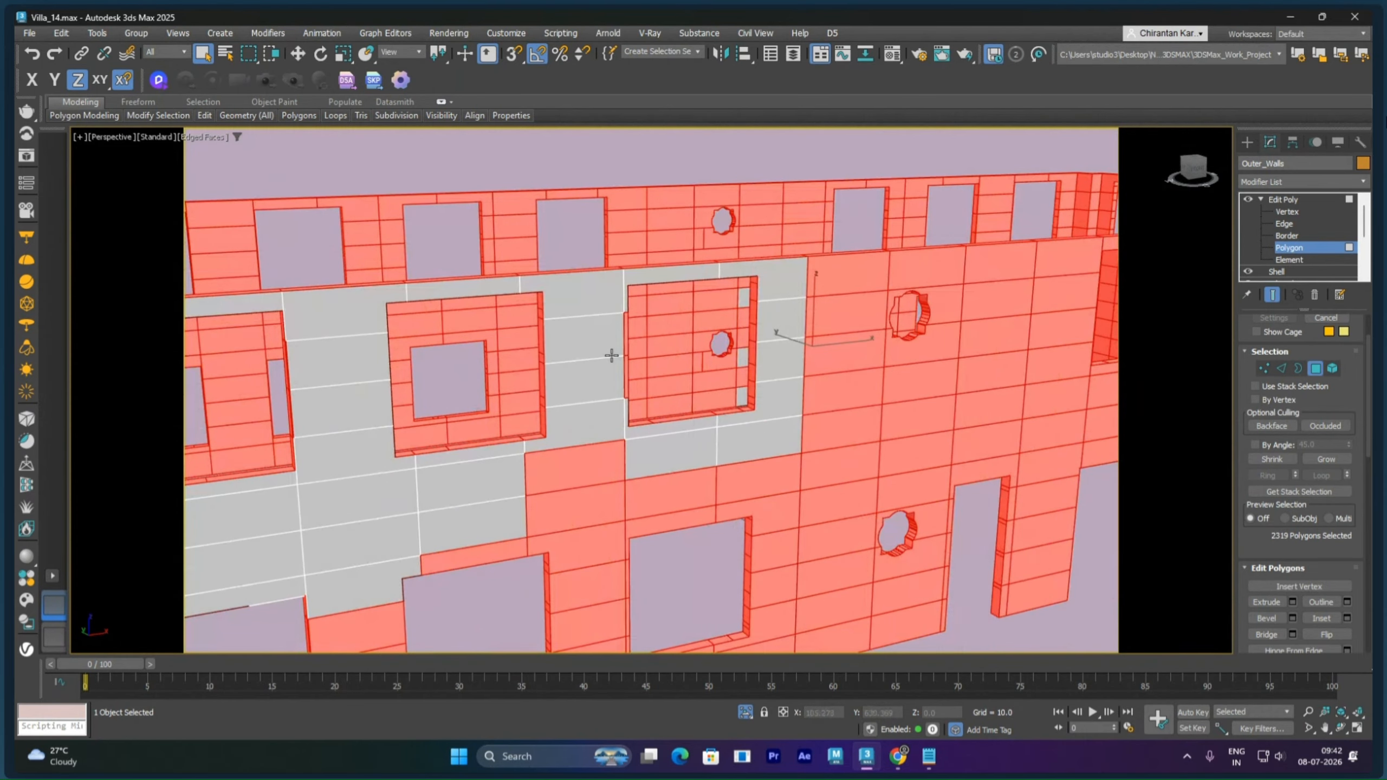
alt+middle_drag(608, 379, 546, 435)
scroll(532, 407, up, 4)
alt+click(543, 445)
alt+click(537, 371)
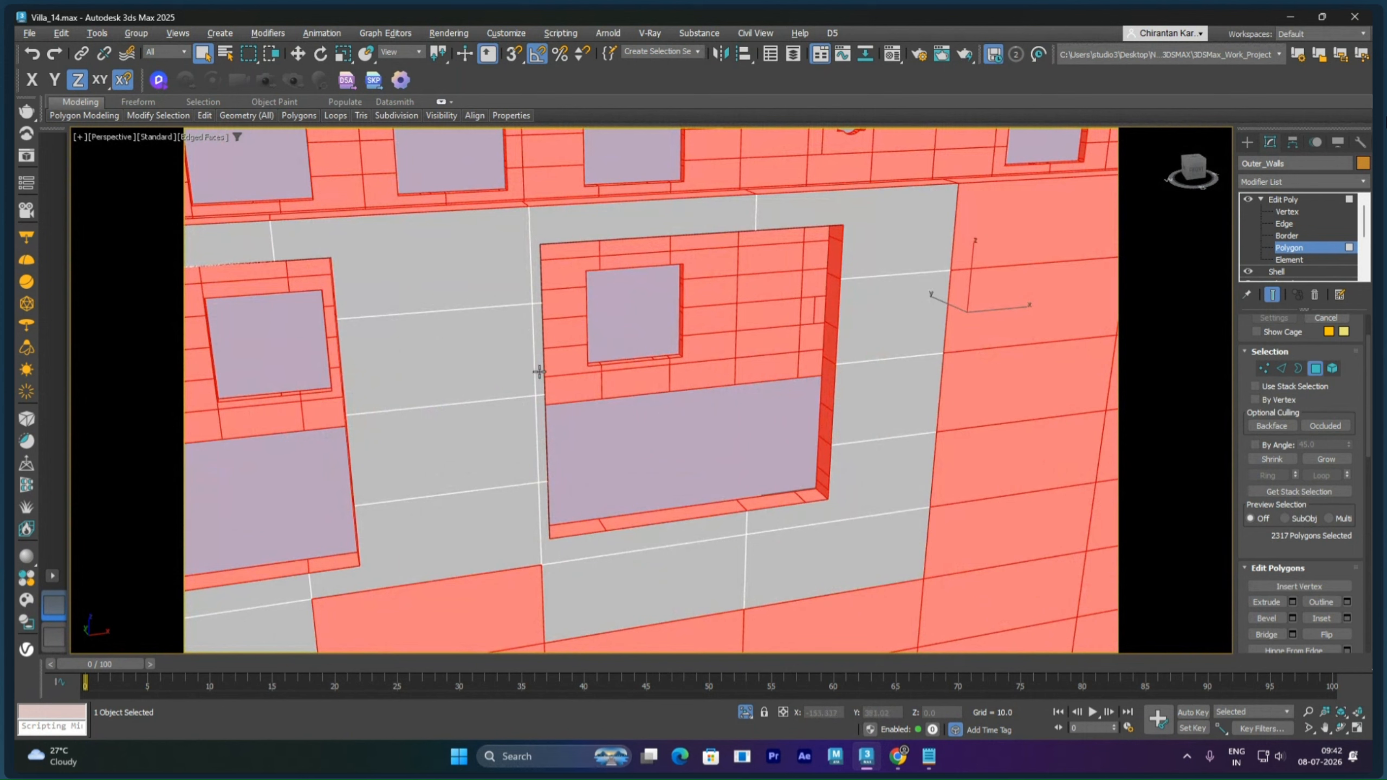
click(63, 33)
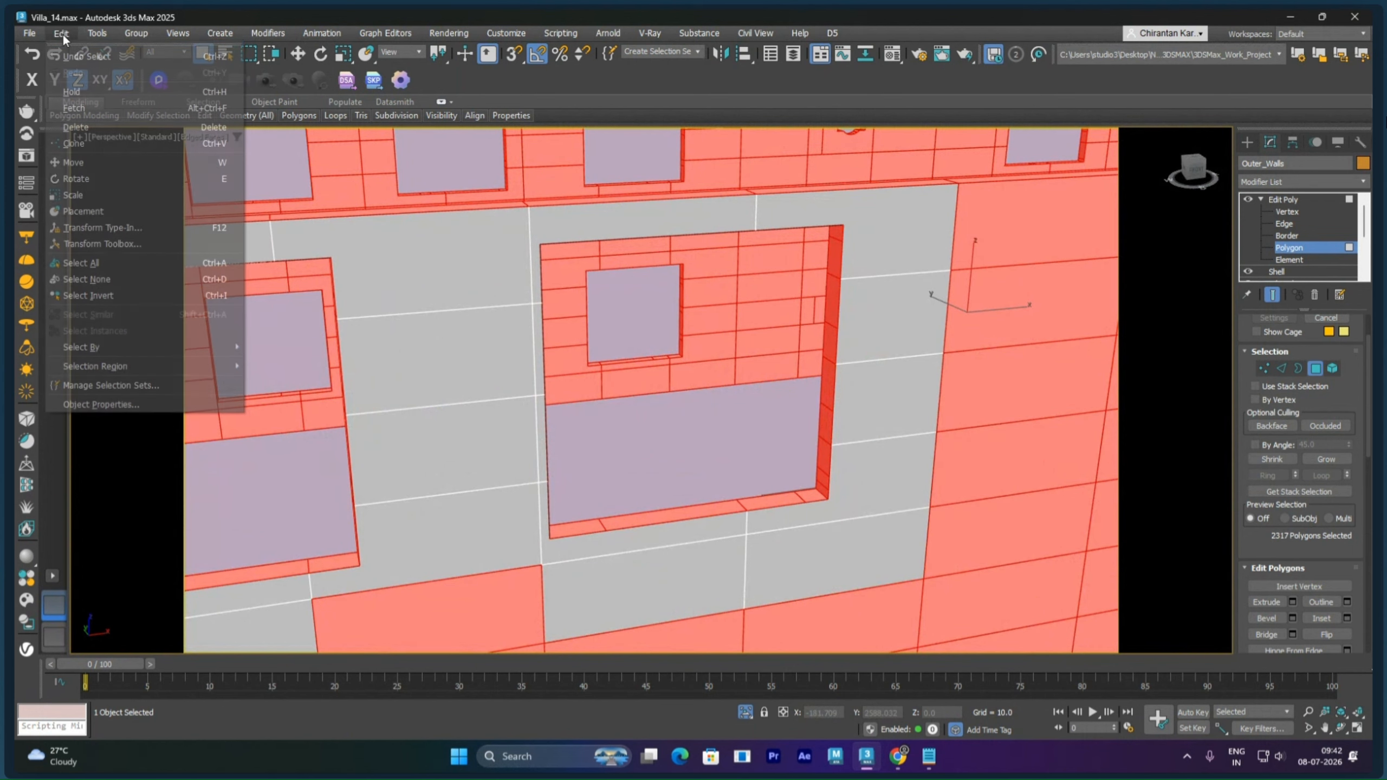
click(82, 89)
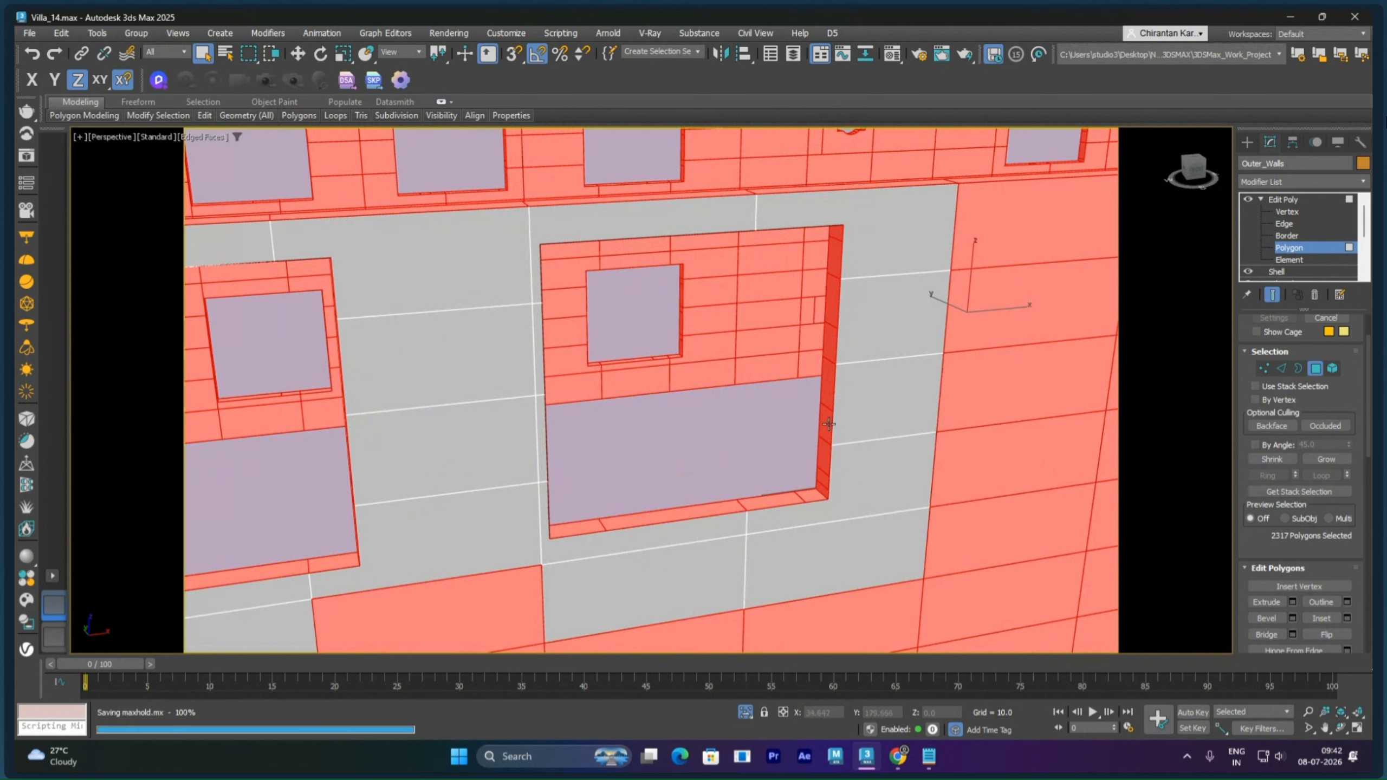
Step: Deselect the faces over the second ground-floor window's head and the adjoining faces up to the first-floor sill course
scroll(850, 441, down, 7)
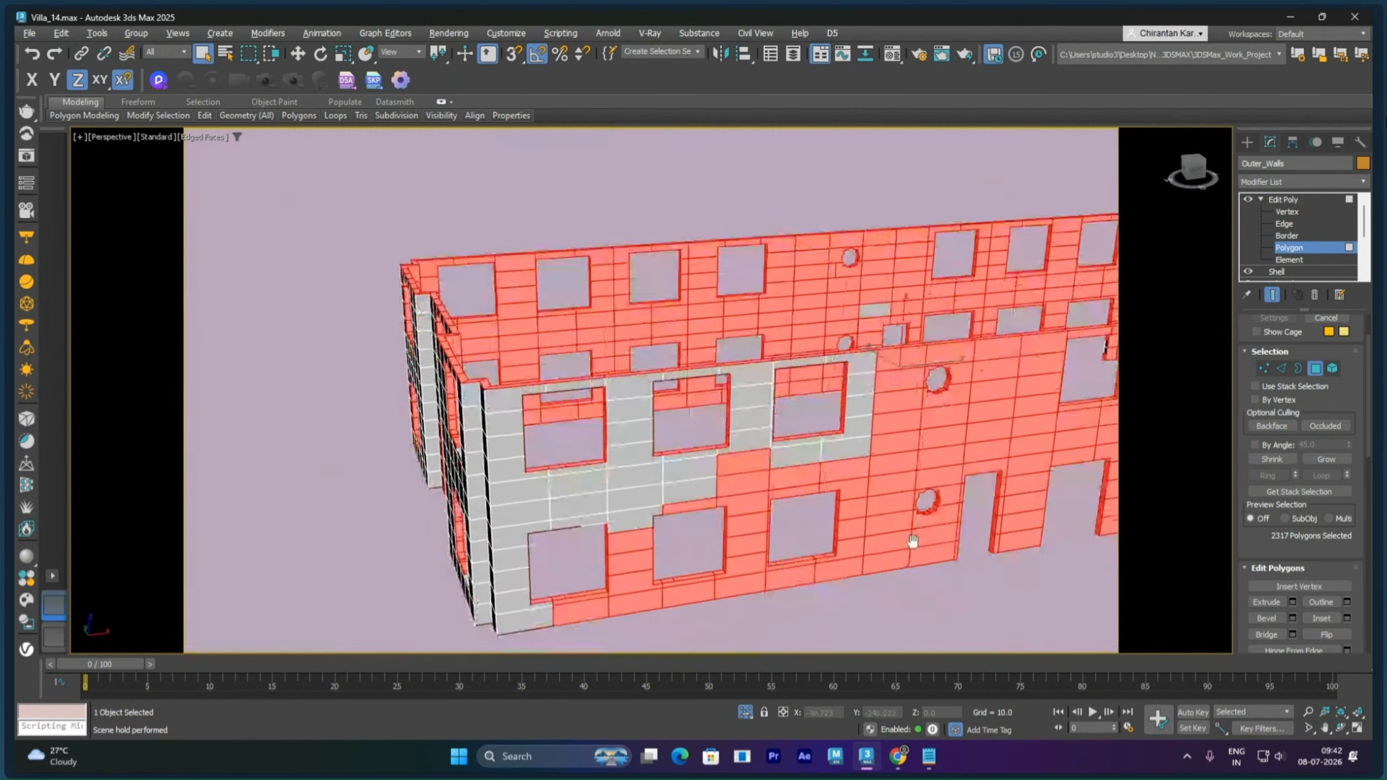
middle_drag(910, 541, 674, 354)
scroll(781, 496, up, 4)
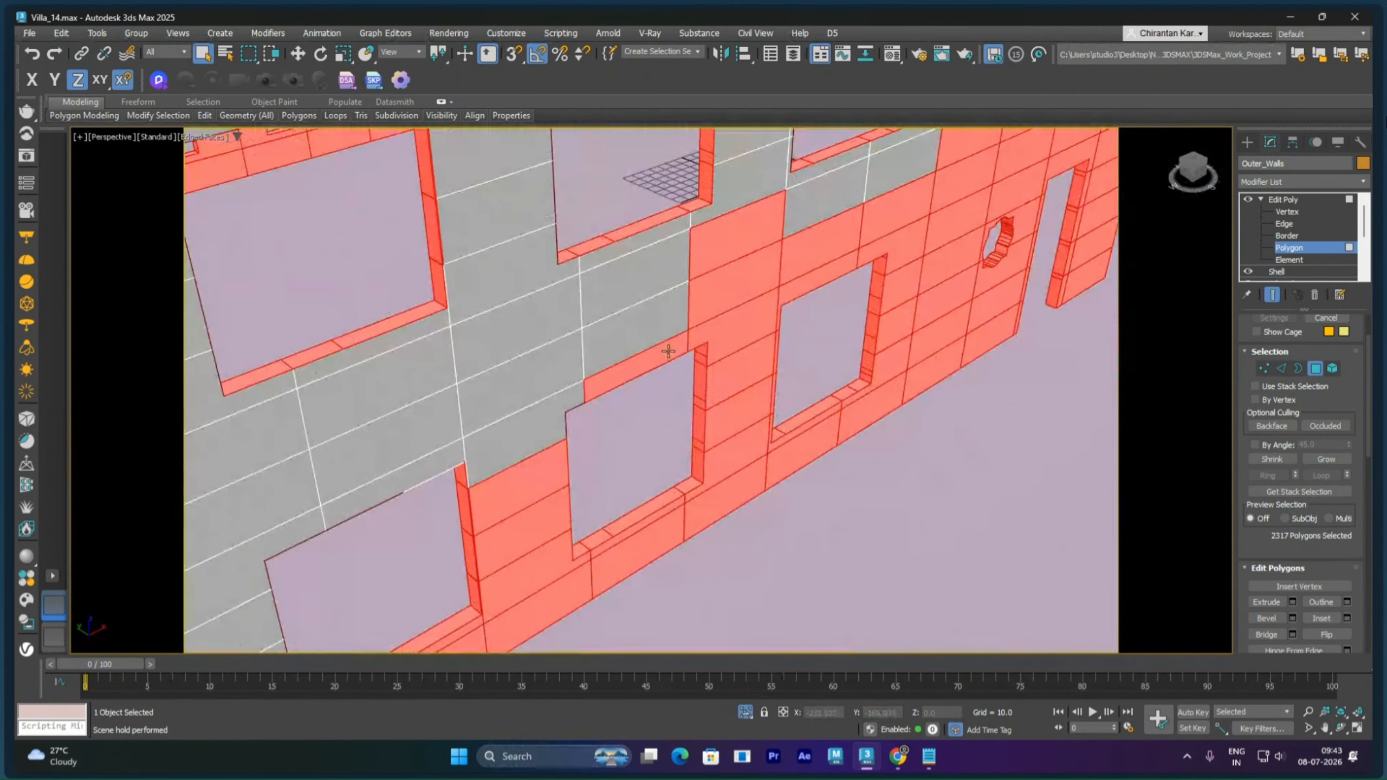
alt+click(675, 354)
alt+click(720, 340)
alt+click(721, 300)
alt+click(724, 249)
alt+click(747, 376)
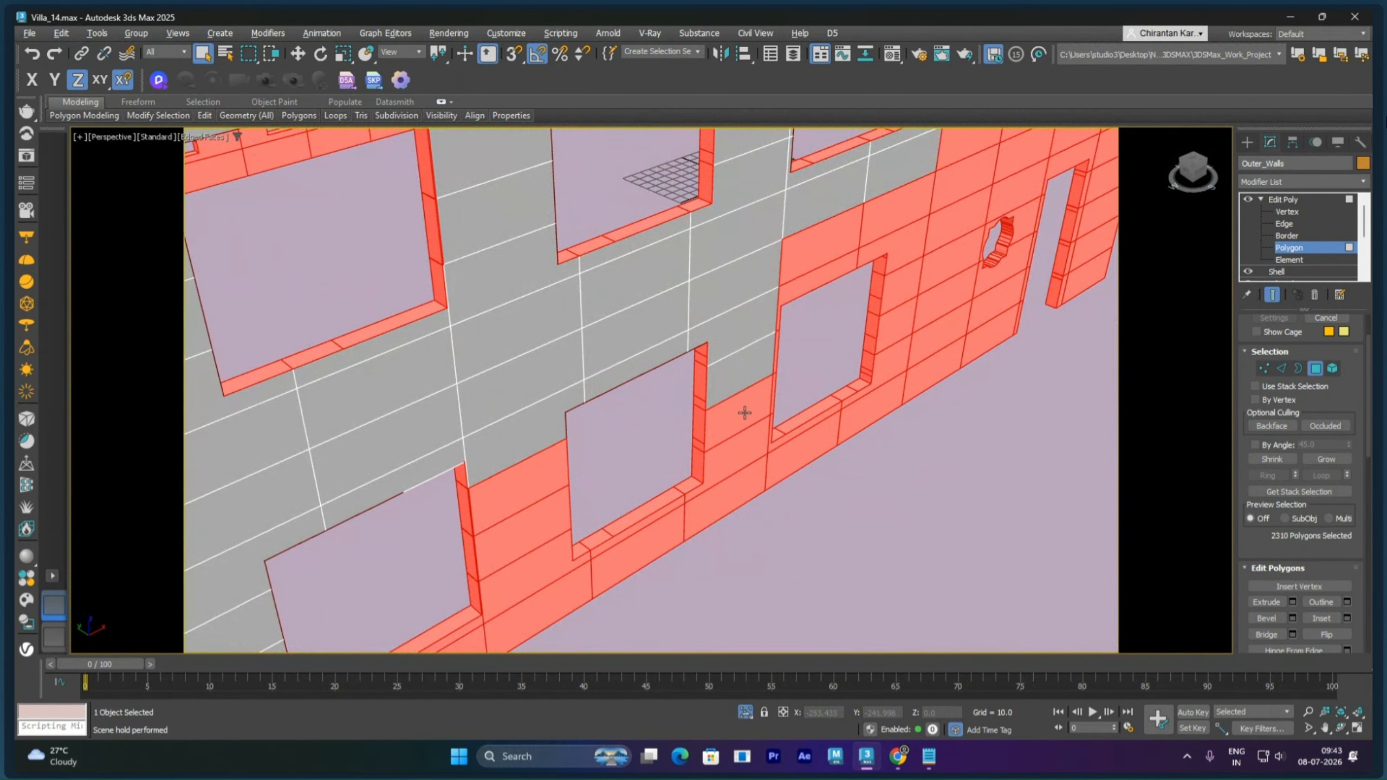
Step: Deselect the lower pier faces between the second and third ground-floor windows and the base courses below the second window
alt+click(745, 413)
alt+click(744, 450)
alt+click(745, 478)
alt+click(670, 512)
alt+click(668, 510)
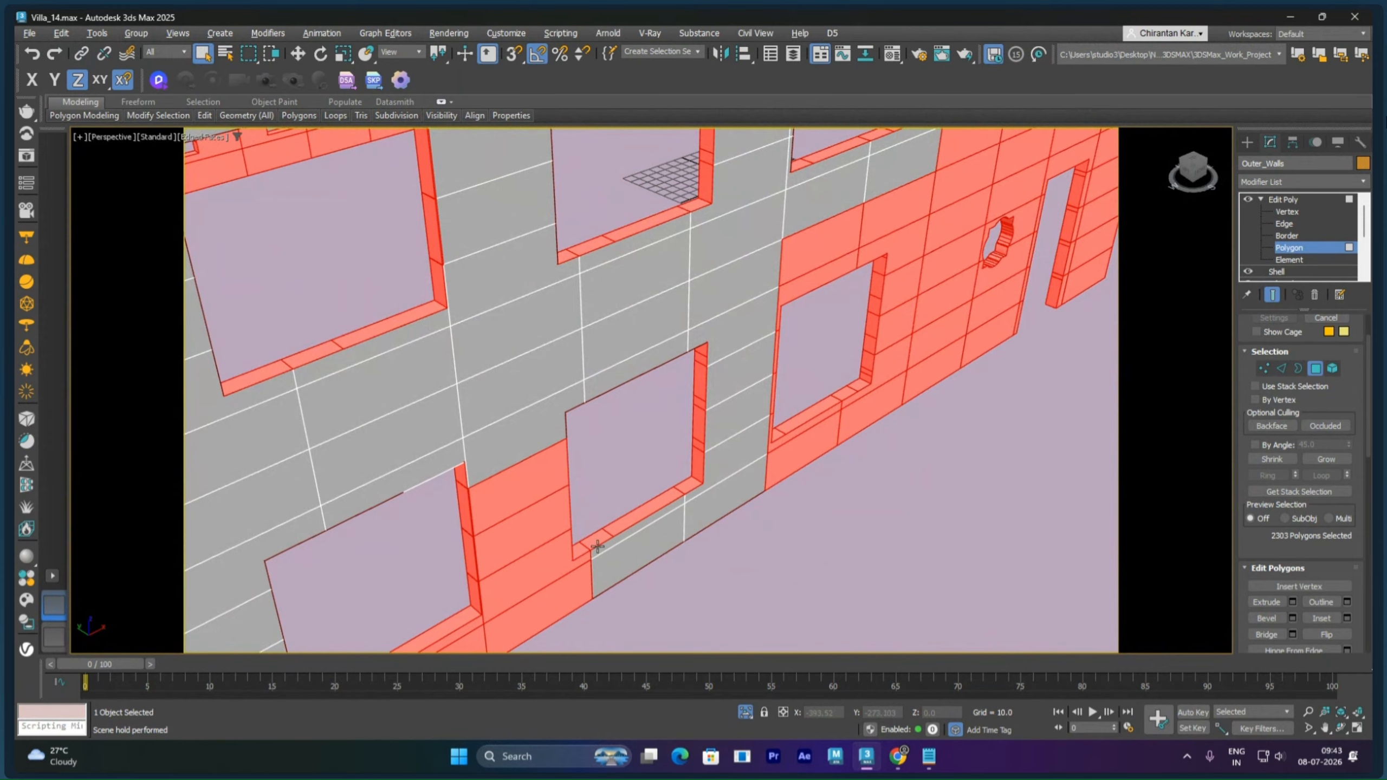
Step: Deselect the remaining pier and base-course faces between the first and second ground-floor windows
alt+click(572, 575)
alt+click(527, 533)
alt+click(512, 490)
alt+middle_drag(511, 489, 780, 346)
alt+click(699, 457)
alt+click(690, 436)
Step: Deselect the base courses below the third ground-floor window and the lower pier faces just beyond it
middle_drag(690, 435, 613, 456)
alt+click(593, 442)
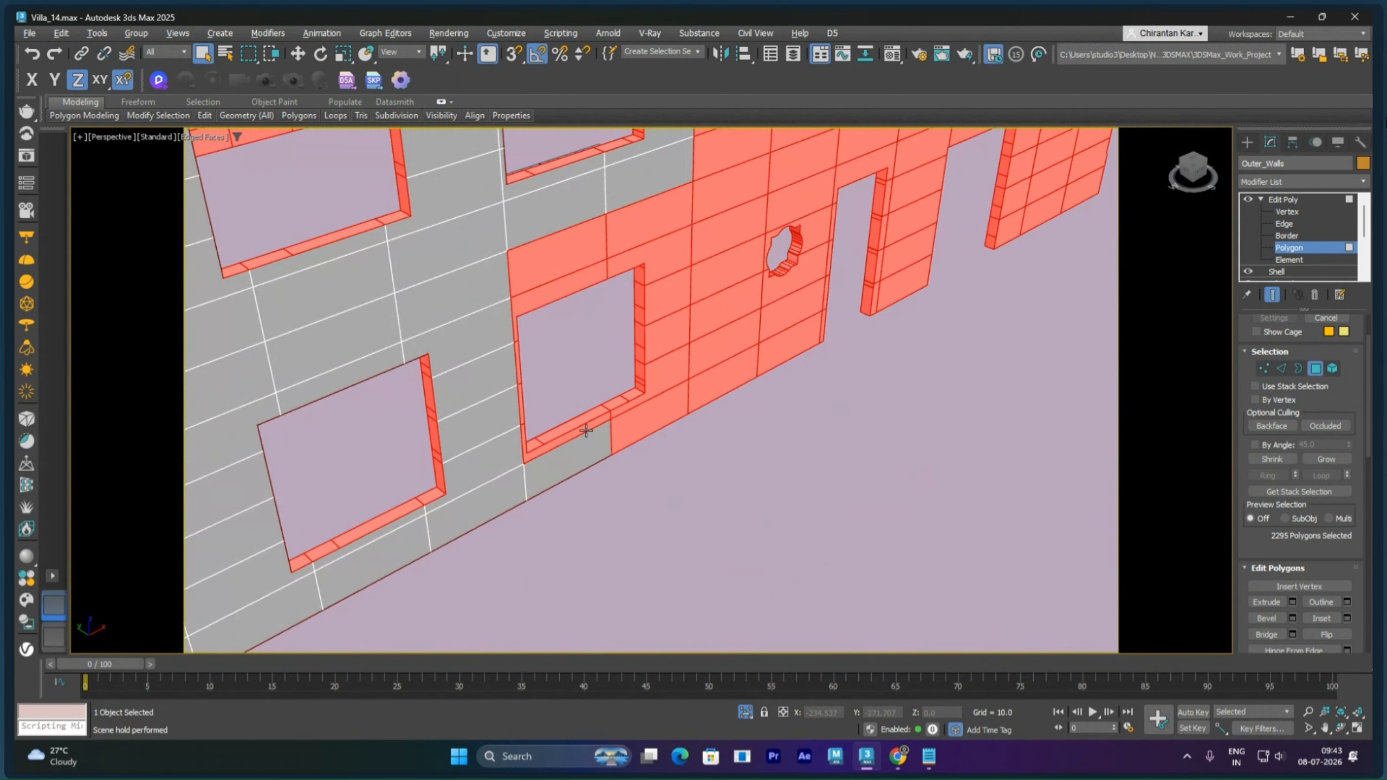
alt+click(586, 432)
alt+click(627, 426)
alt+click(651, 395)
alt+click(665, 354)
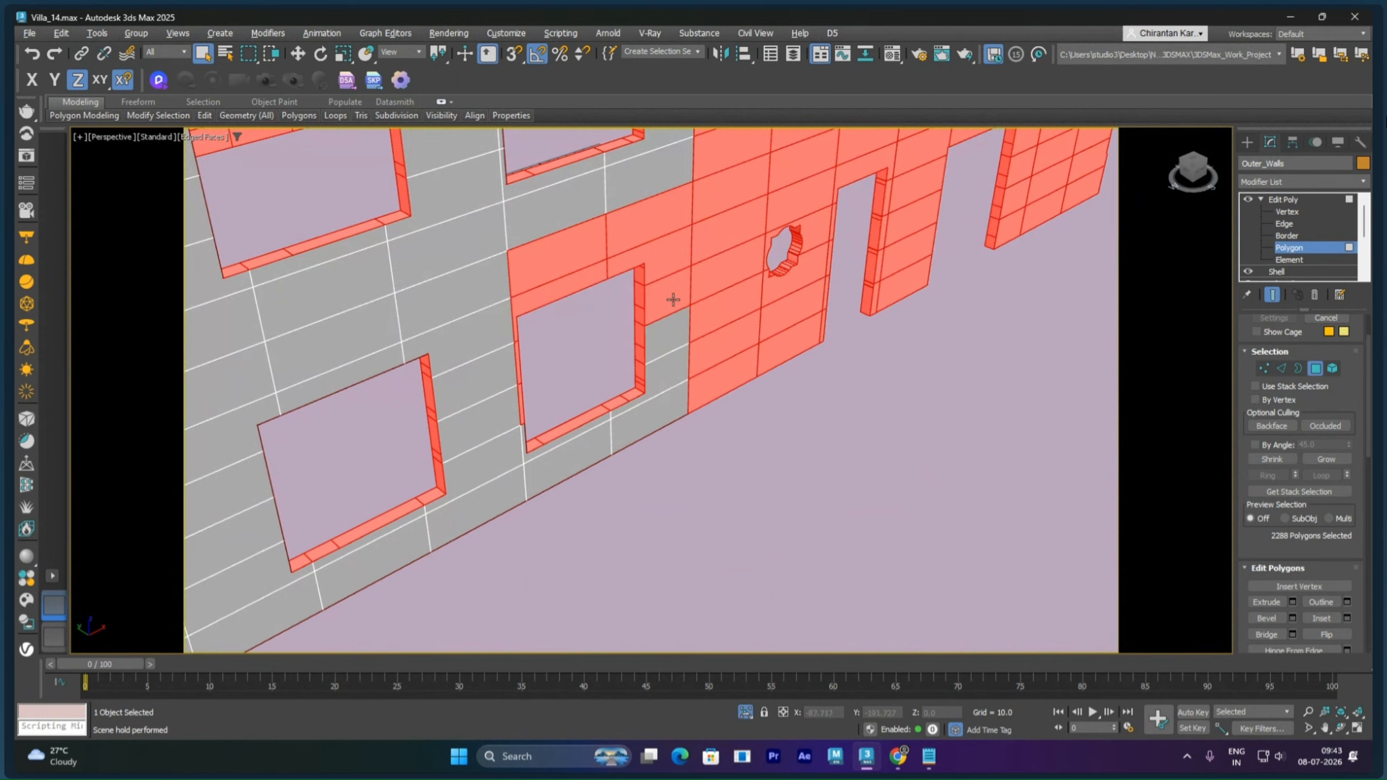
Step: Deselect the remaining faces beside and above the third ground-floor window, including the narrow strip along its near edge
alt+click(673, 299)
alt+click(655, 262)
alt+click(628, 232)
alt+click(575, 242)
alt+click(575, 282)
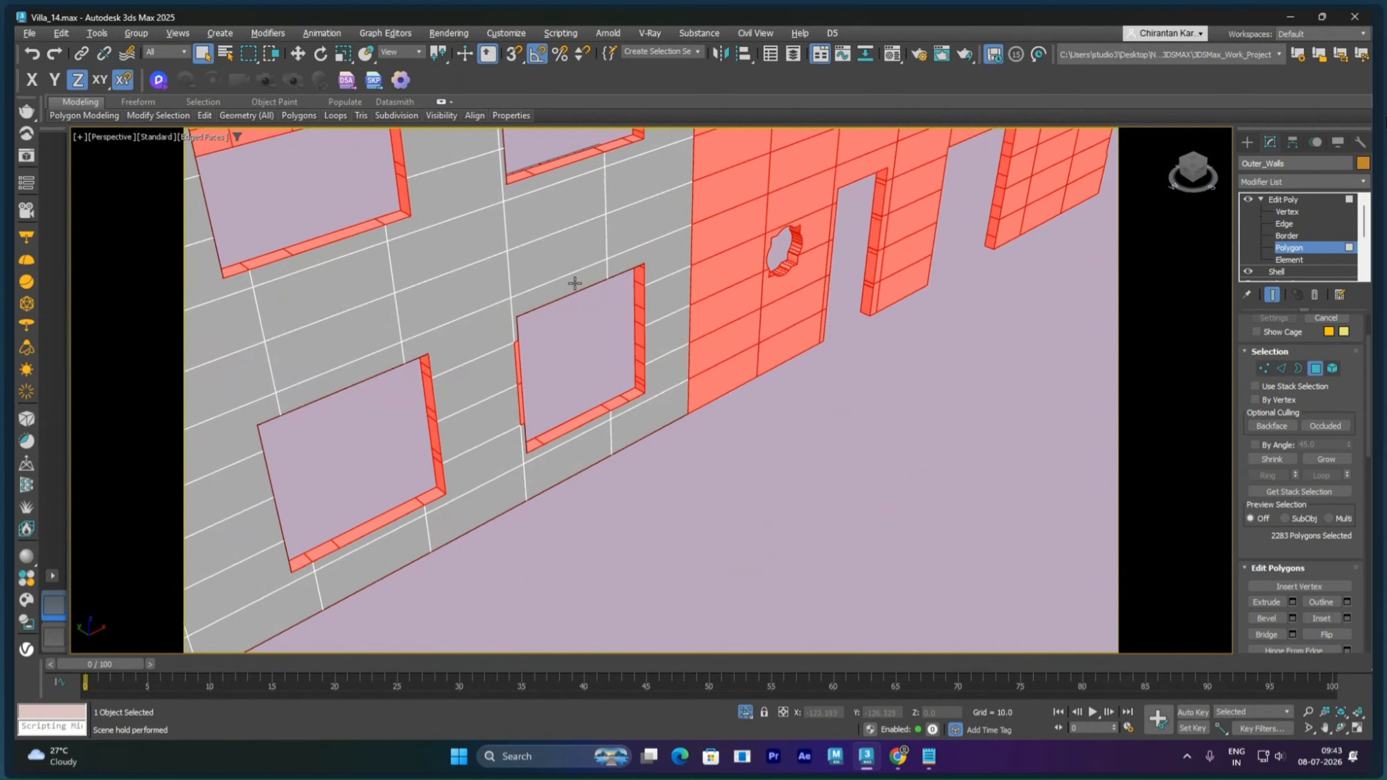
scroll(515, 356, up, 4)
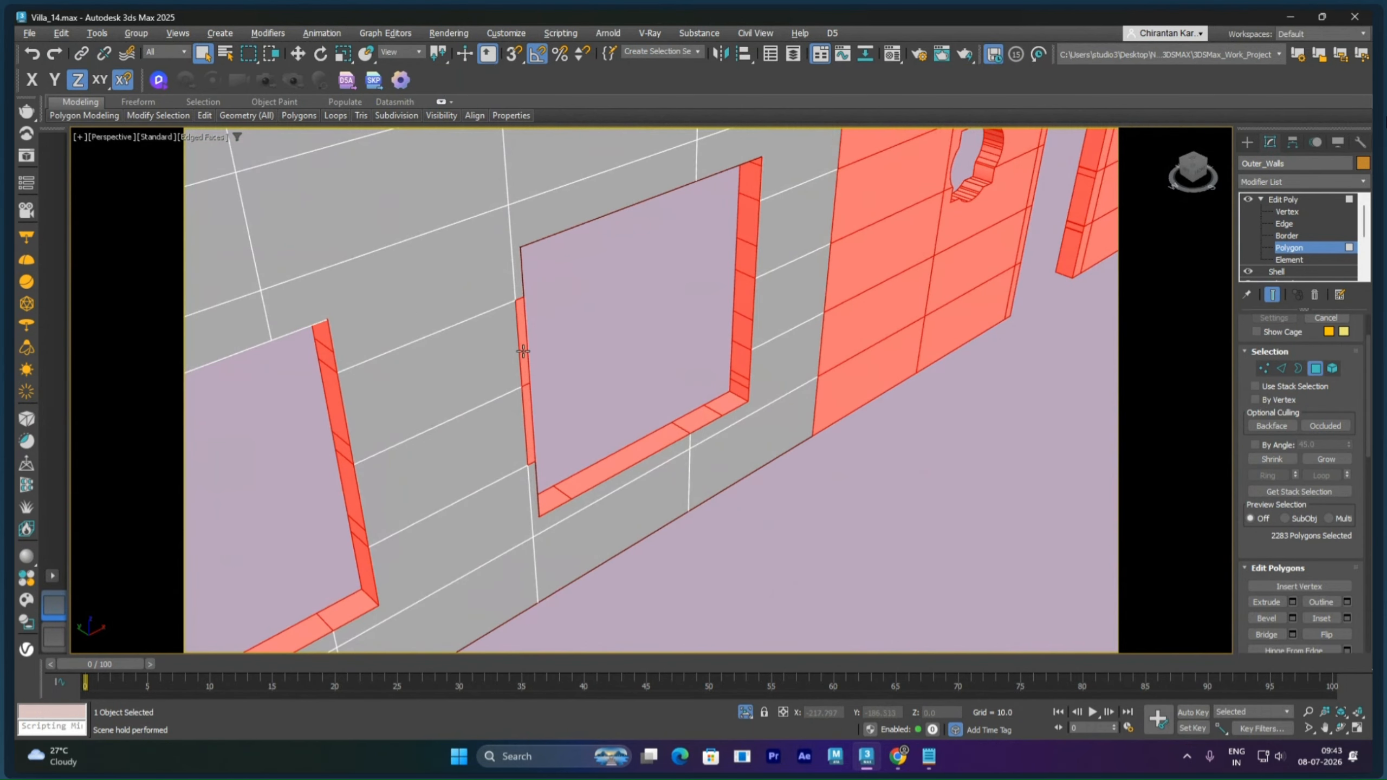
alt+click(525, 363)
Step: Deselect the ground-floor column of faces between the third window and the lower round opening
alt+middle_drag(767, 366, 743, 372)
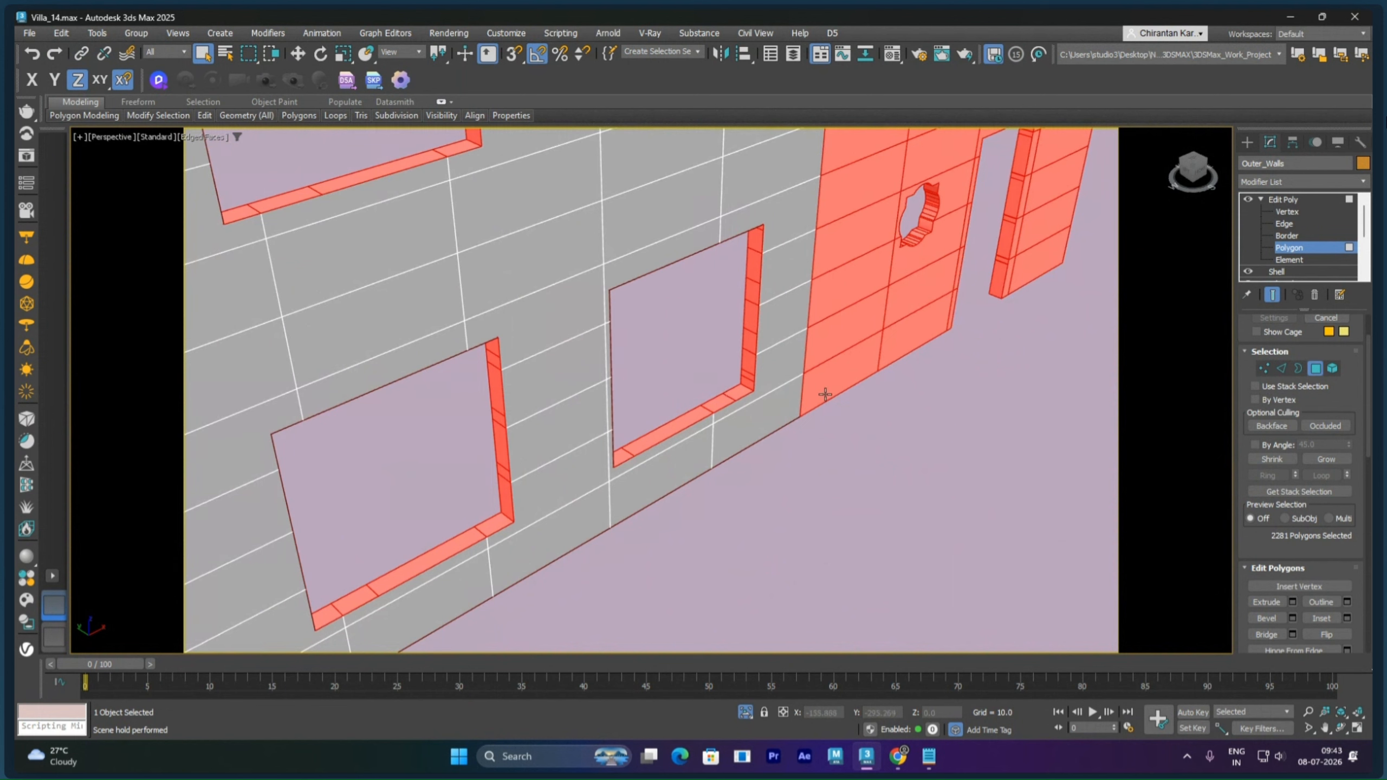
alt+click(825, 393)
alt+click(837, 338)
alt+click(847, 288)
alt+click(853, 238)
alt+click(861, 193)
Step: Deselect the rest of that column between the third upper window and the upper round opening, up to the top course
middle_drag(890, 253, 781, 474)
alt+click(749, 385)
alt+click(749, 372)
alt+click(748, 325)
alt+click(740, 241)
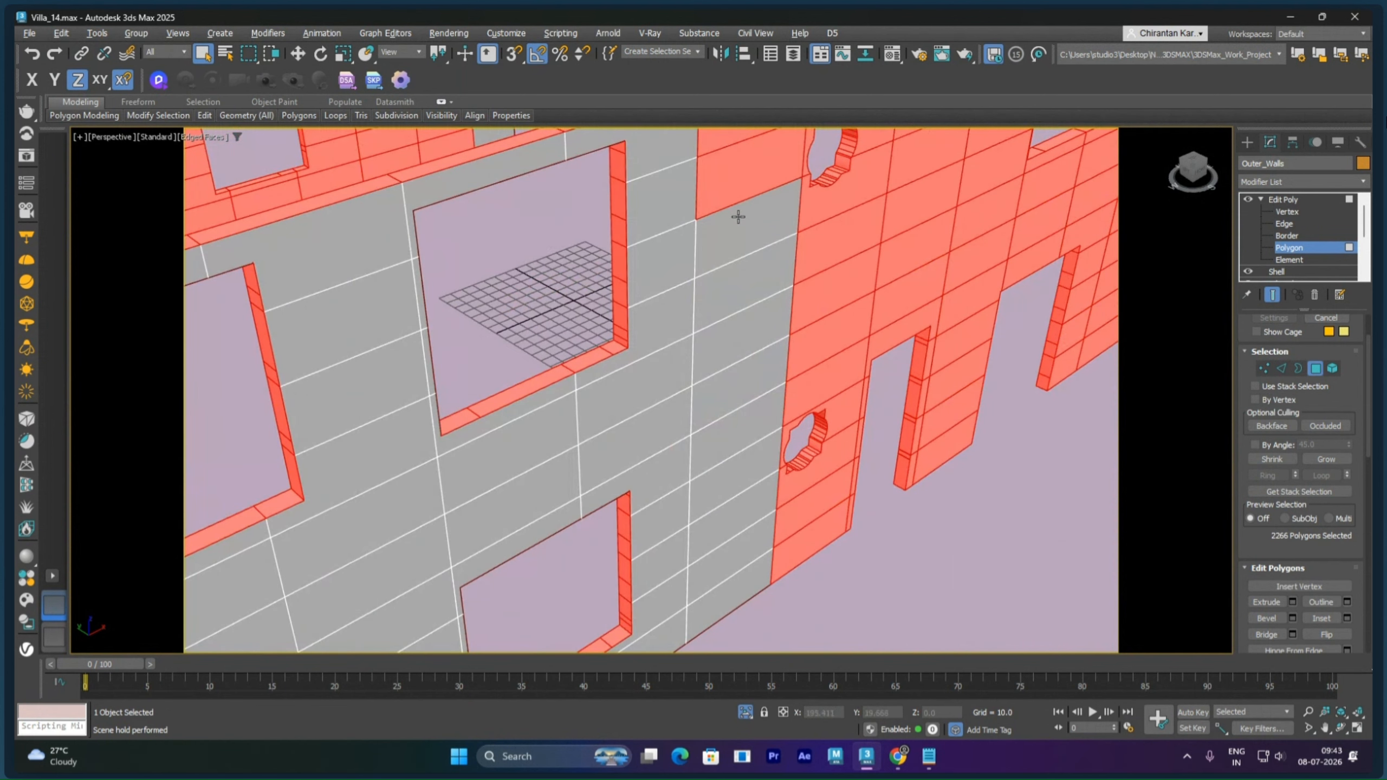
alt+click(744, 167)
middle_drag(755, 239, 712, 347)
alt+click(719, 298)
Step: Deselect the upper courses from above the upper round opening across to the fourth upper window
alt+click(804, 257)
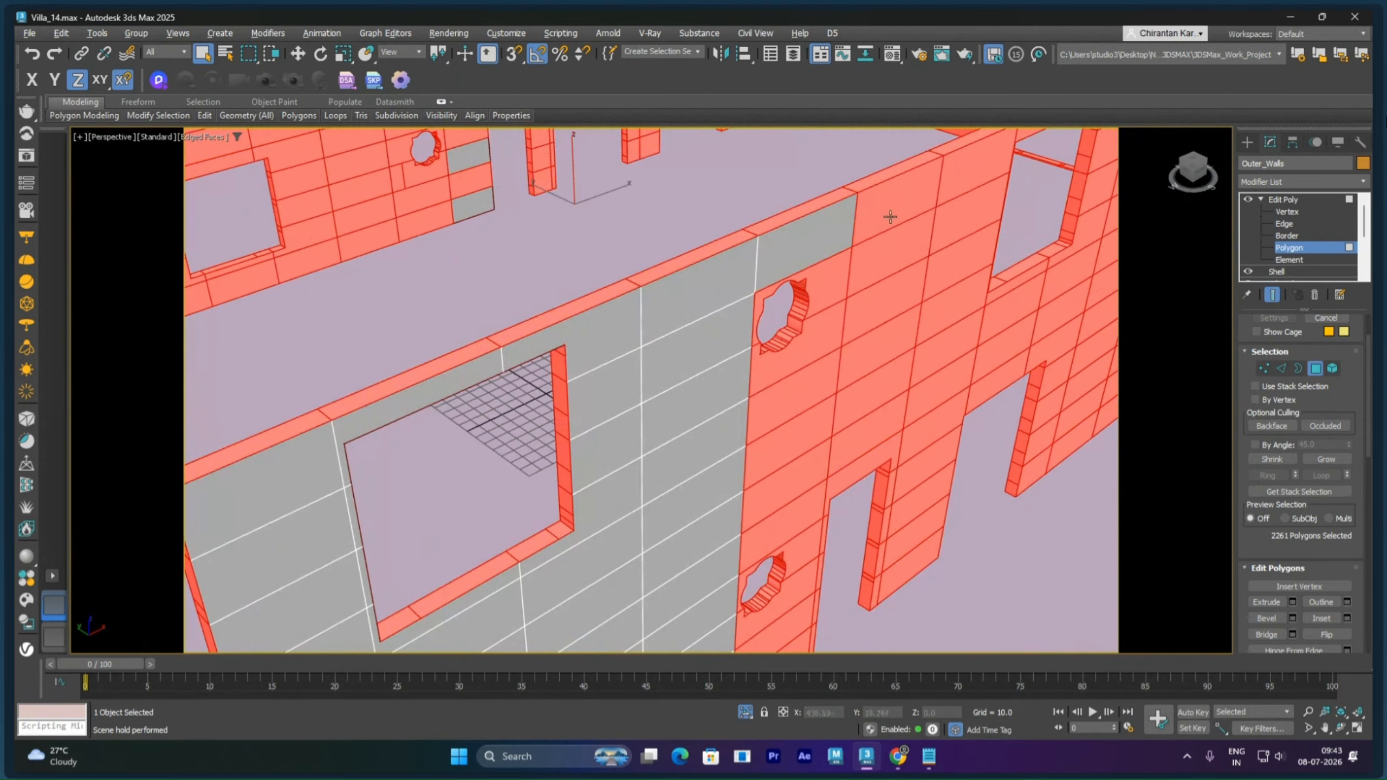
alt+click(890, 216)
alt+click(960, 196)
alt+click(962, 214)
alt+click(959, 253)
alt+click(919, 247)
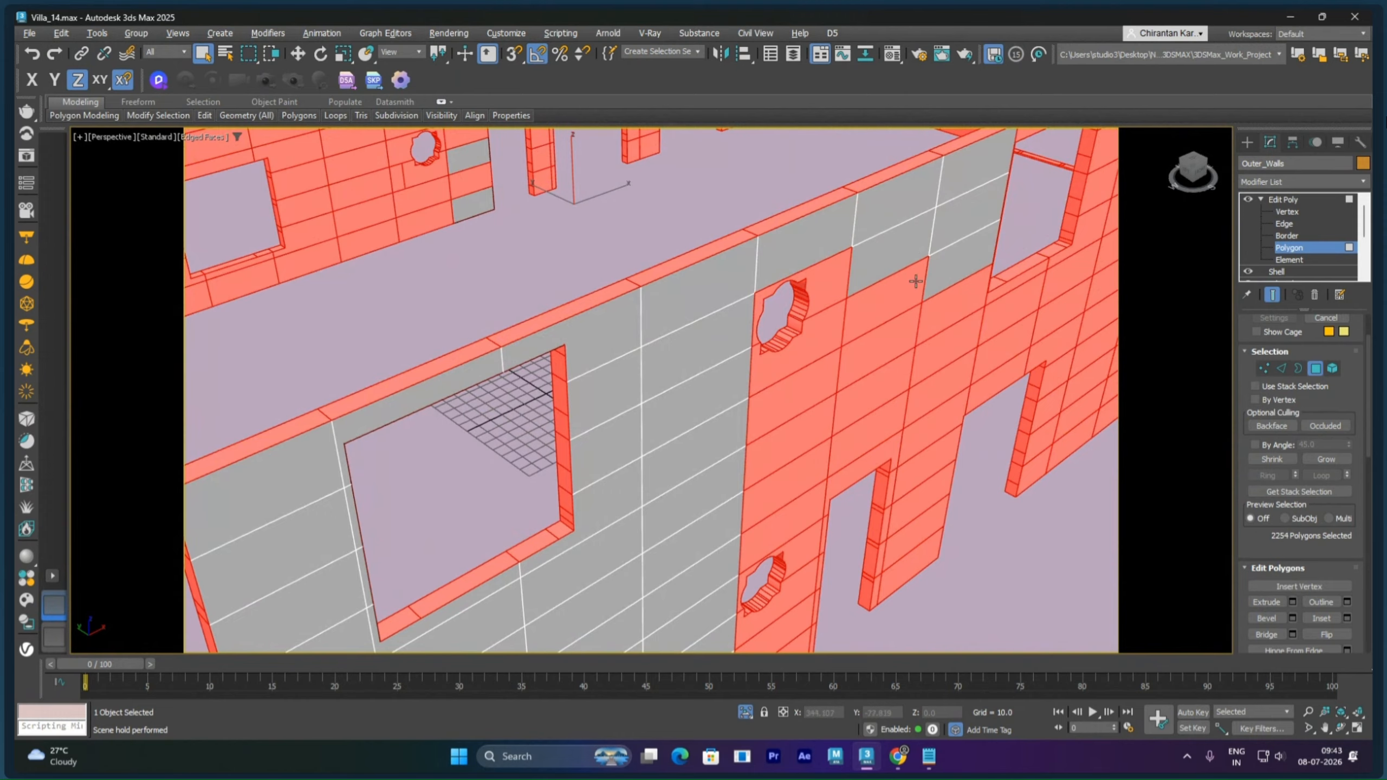
alt+click(916, 280)
alt+click(834, 280)
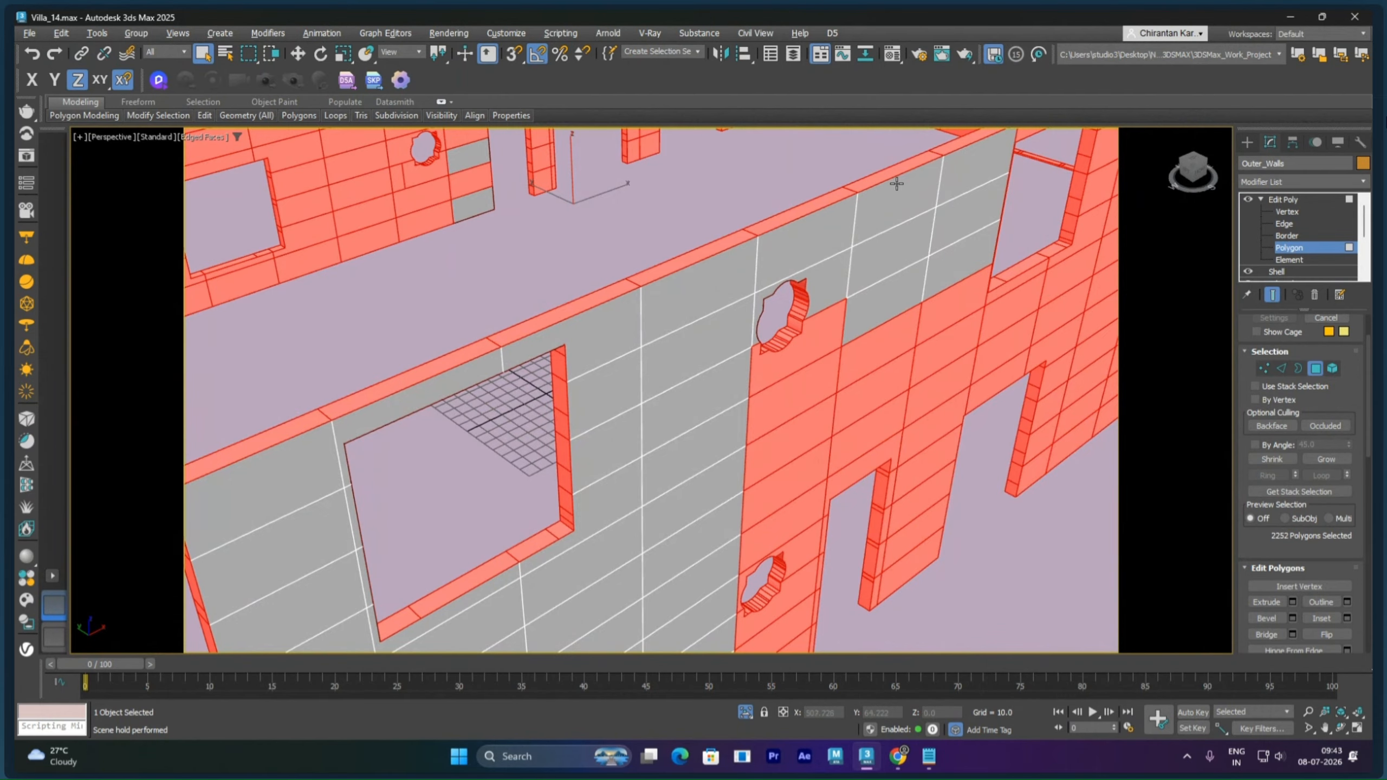
Step: Deselect the faces below the upper round opening, down to the lower round opening and the course above the first doorway
alt+click(819, 344)
alt+click(811, 373)
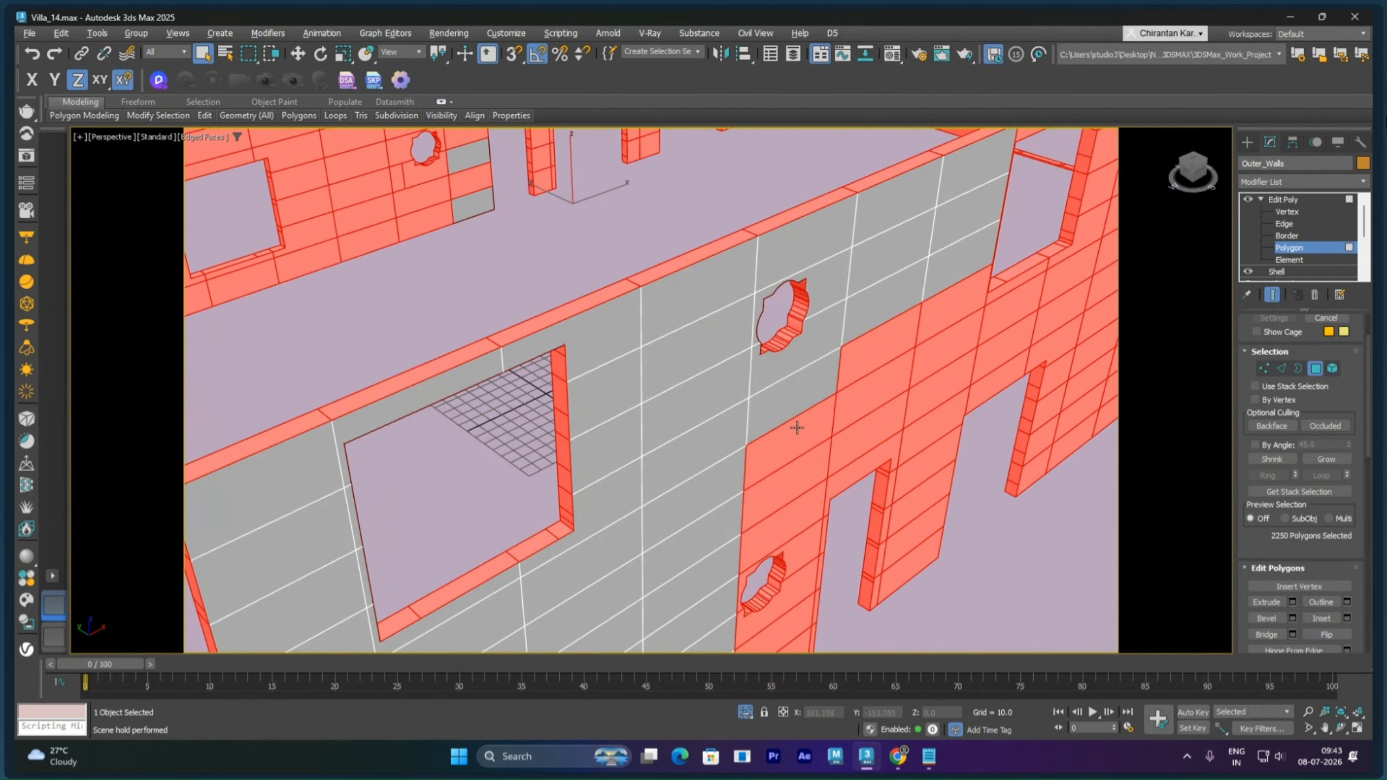
alt+click(796, 429)
alt+click(858, 371)
alt+click(854, 400)
alt+click(811, 462)
alt+click(808, 514)
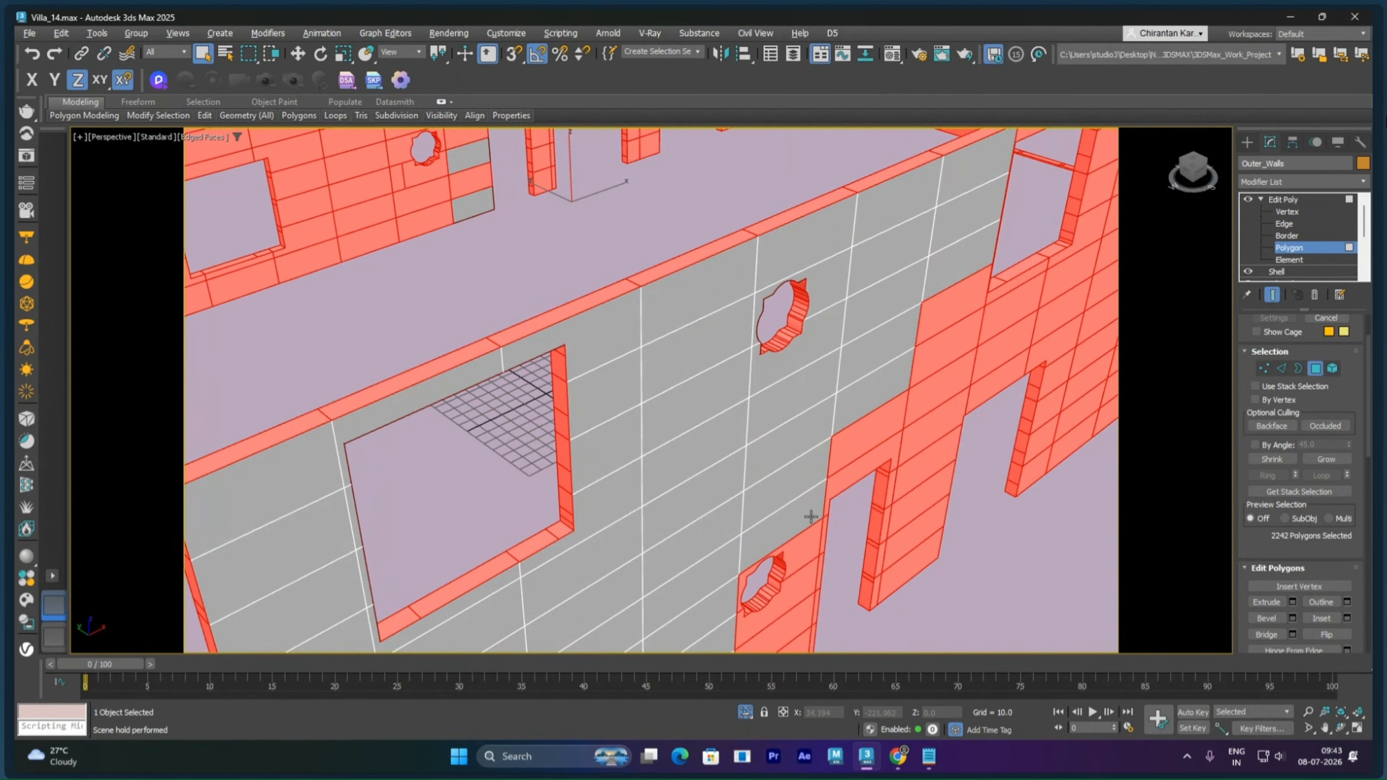
Step: Deselect the brick faces beside and just below the lower round opening
middle_drag(812, 517, 783, 356)
alt+click(782, 357)
alt+click(775, 385)
alt+click(762, 427)
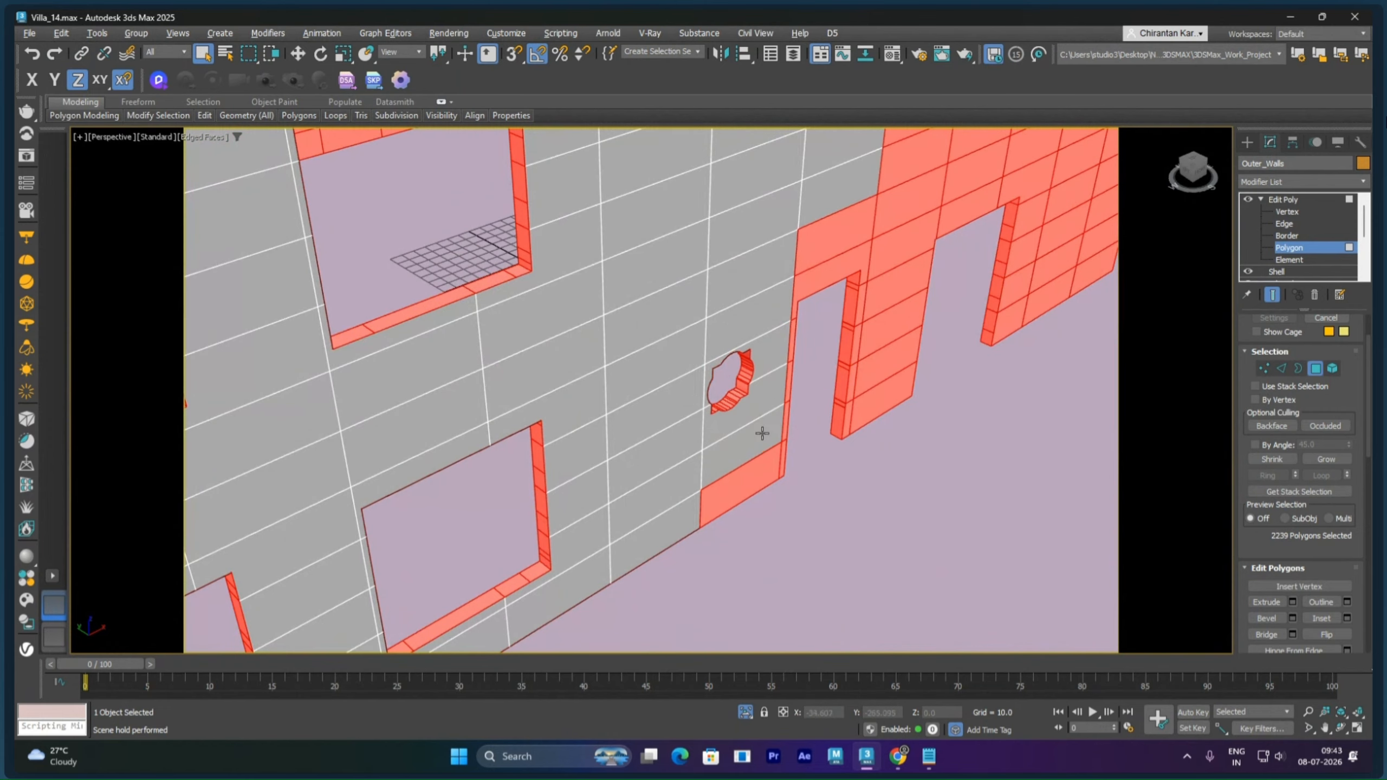
Step: Deselect the base-course face and narrow strips along the first doorway's near edge, reselecting the face removed by mistake
alt+click(774, 461)
alt+click(785, 434)
alt+click(787, 406)
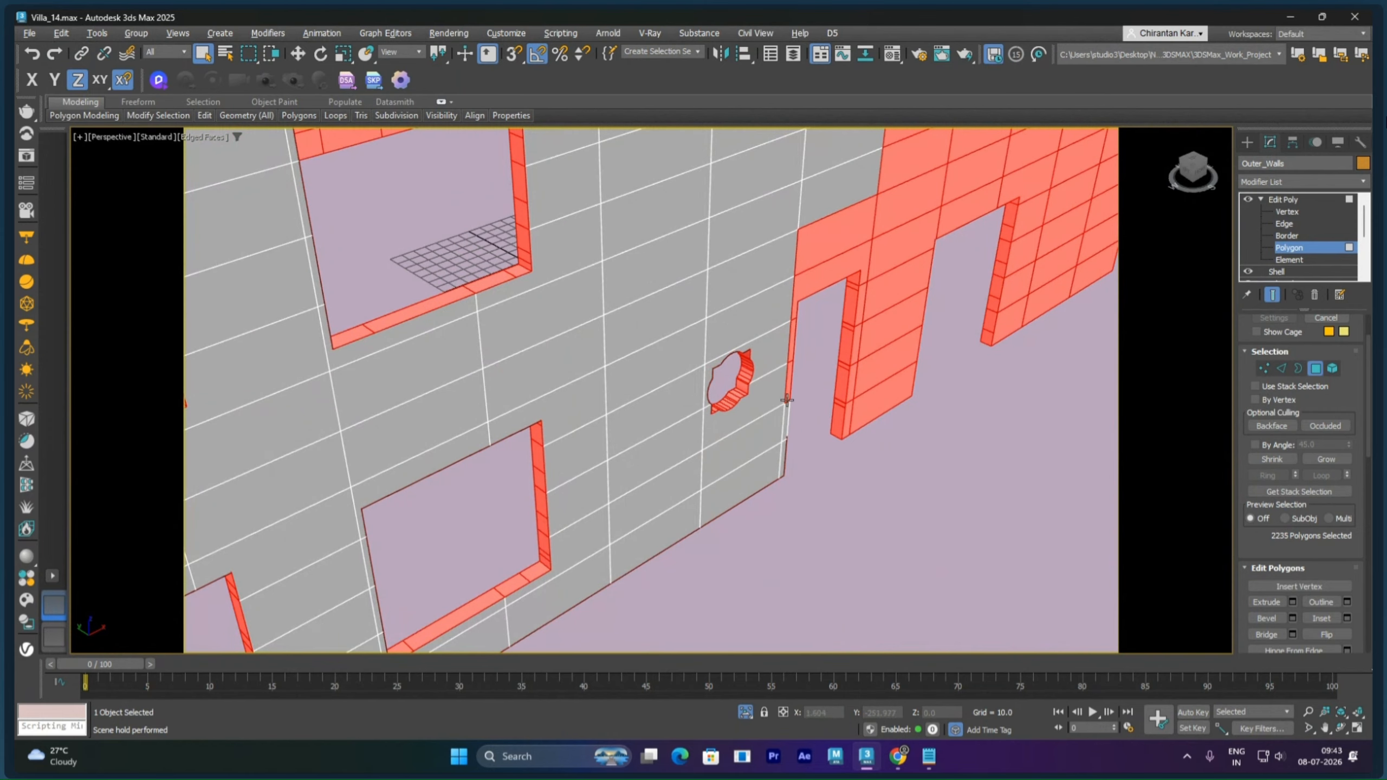
alt+click(792, 376)
ctrl+click(790, 383)
alt+middle_drag(806, 427, 781, 438)
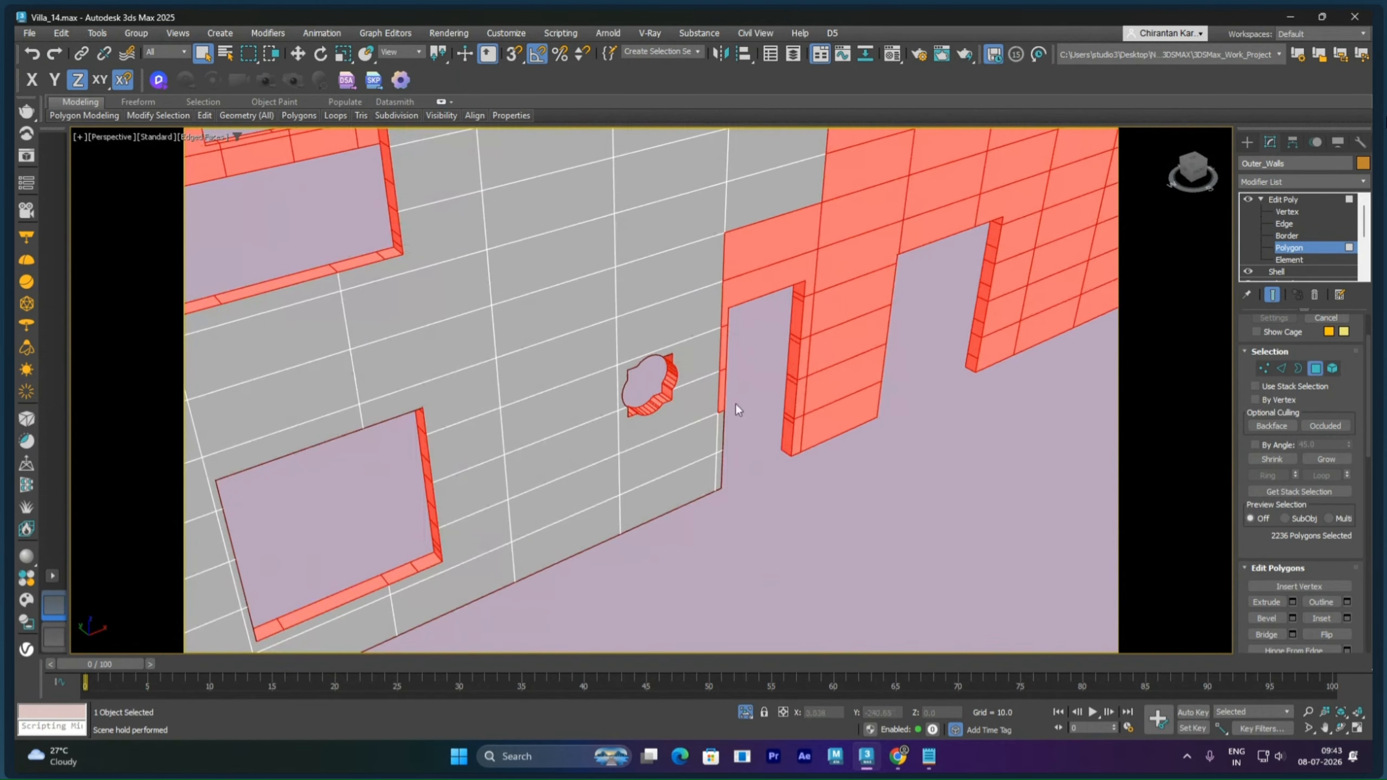
alt+click(722, 389)
alt+click(722, 355)
alt+click(723, 322)
Step: Deselect the faces above the first doorway and the pier between the two doorways down to the base
alt+click(751, 256)
alt+click(842, 242)
alt+click(841, 273)
alt+click(844, 304)
alt+click(843, 342)
alt+click(841, 376)
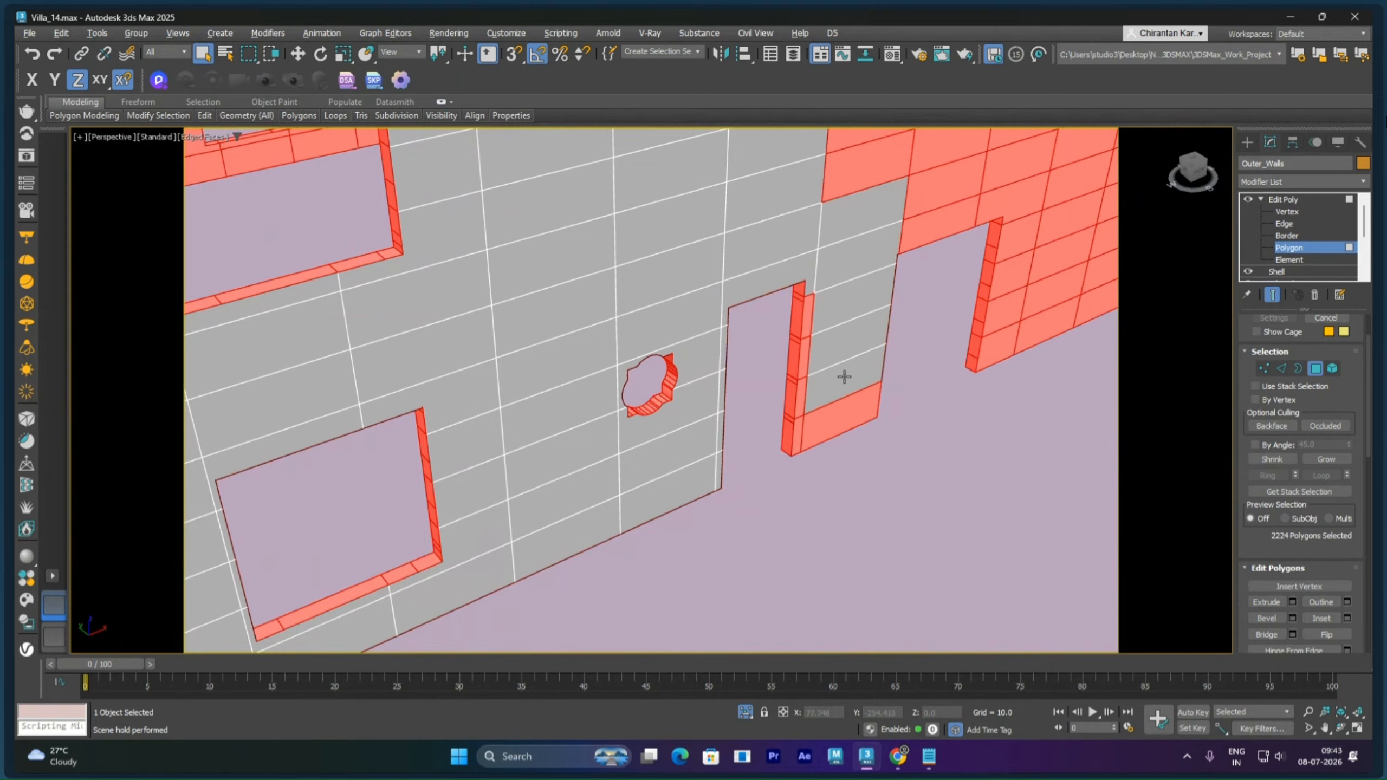
alt+click(838, 412)
Step: Deselect the narrow strip of faces along the first doorway's far edge
alt+click(797, 434)
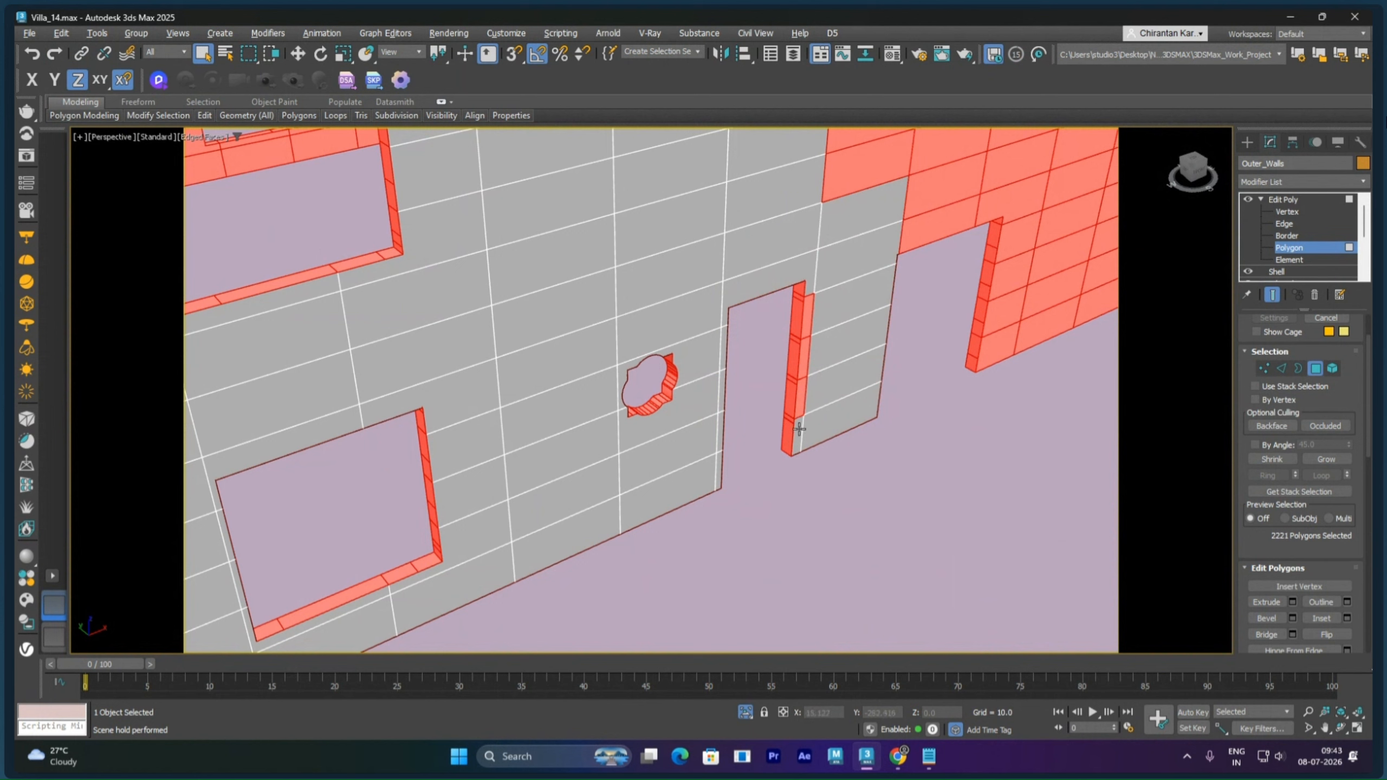
alt+click(799, 398)
alt+click(801, 361)
alt+click(803, 328)
Step: Deselect the faces directly above the second doorway and the leftover faces next to them over the pier
middle_drag(888, 303, 700, 480)
alt+click(724, 416)
alt+click(734, 377)
alt+click(737, 340)
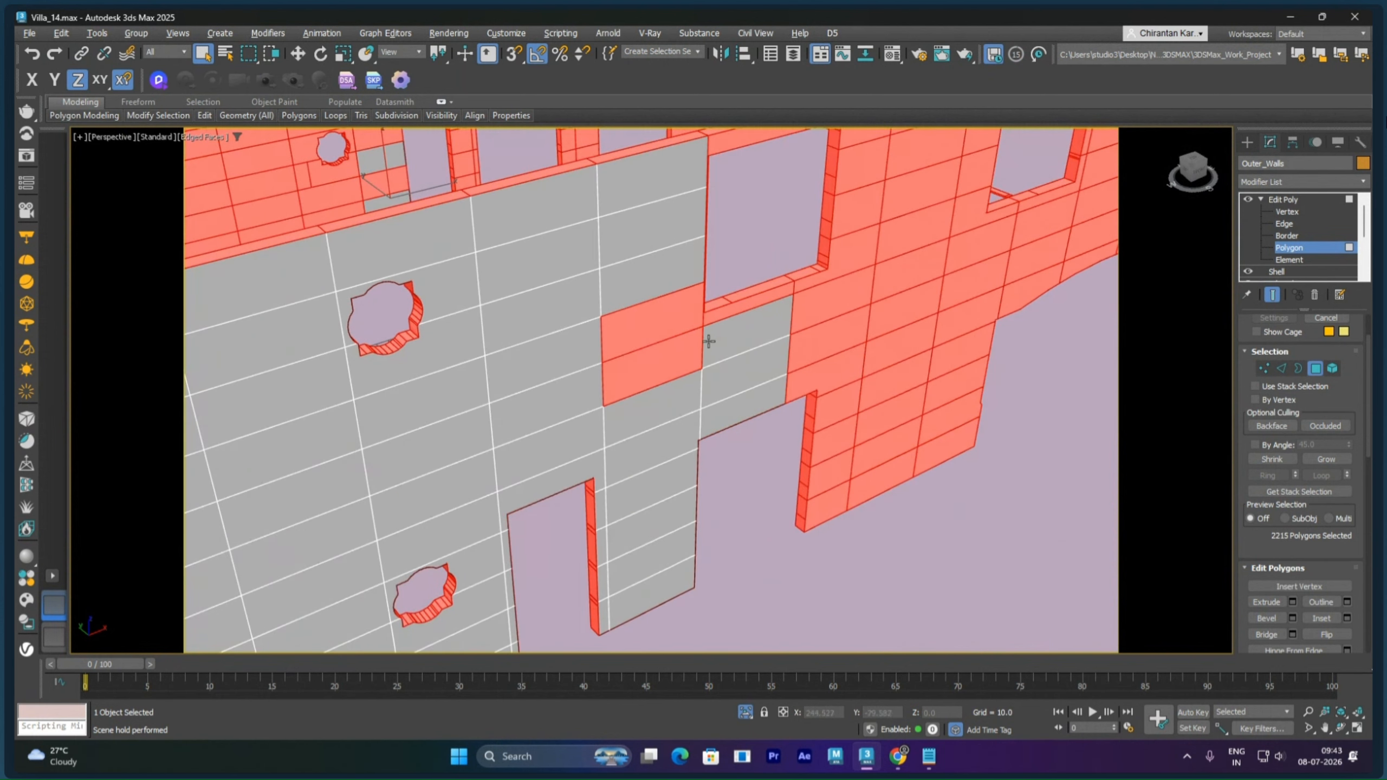
alt+click(677, 362)
alt+click(683, 324)
Step: Deselect the remaining faces between the fourth upper window's sill and the second doorway, including those at the window's far corner
alt+click(727, 315)
alt+click(803, 304)
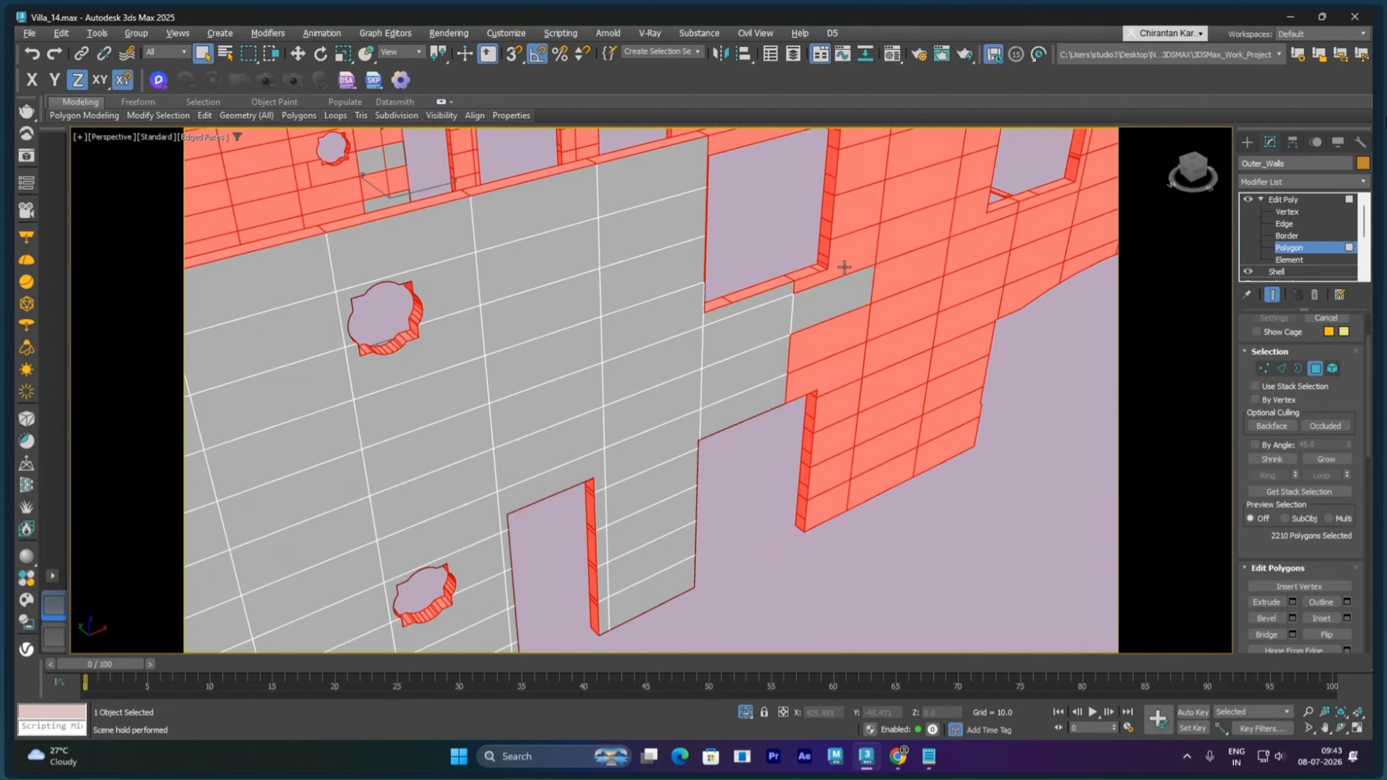
alt+click(844, 268)
alt+click(834, 338)
alt+click(836, 370)
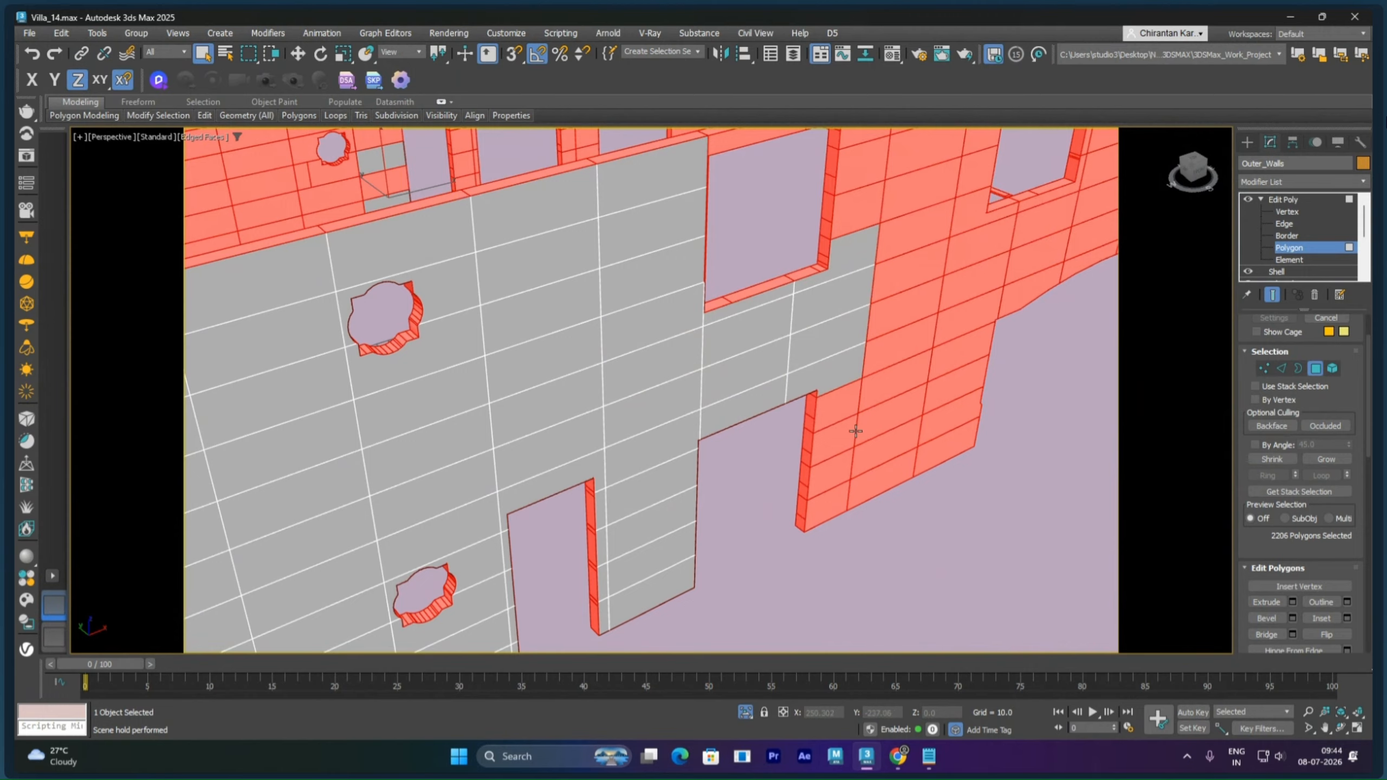
Step: Deselect the two columns of lower brick faces just beyond the second doorway, down to the base course
scroll(846, 454, up, 6)
alt+click(827, 365)
alt+click(823, 429)
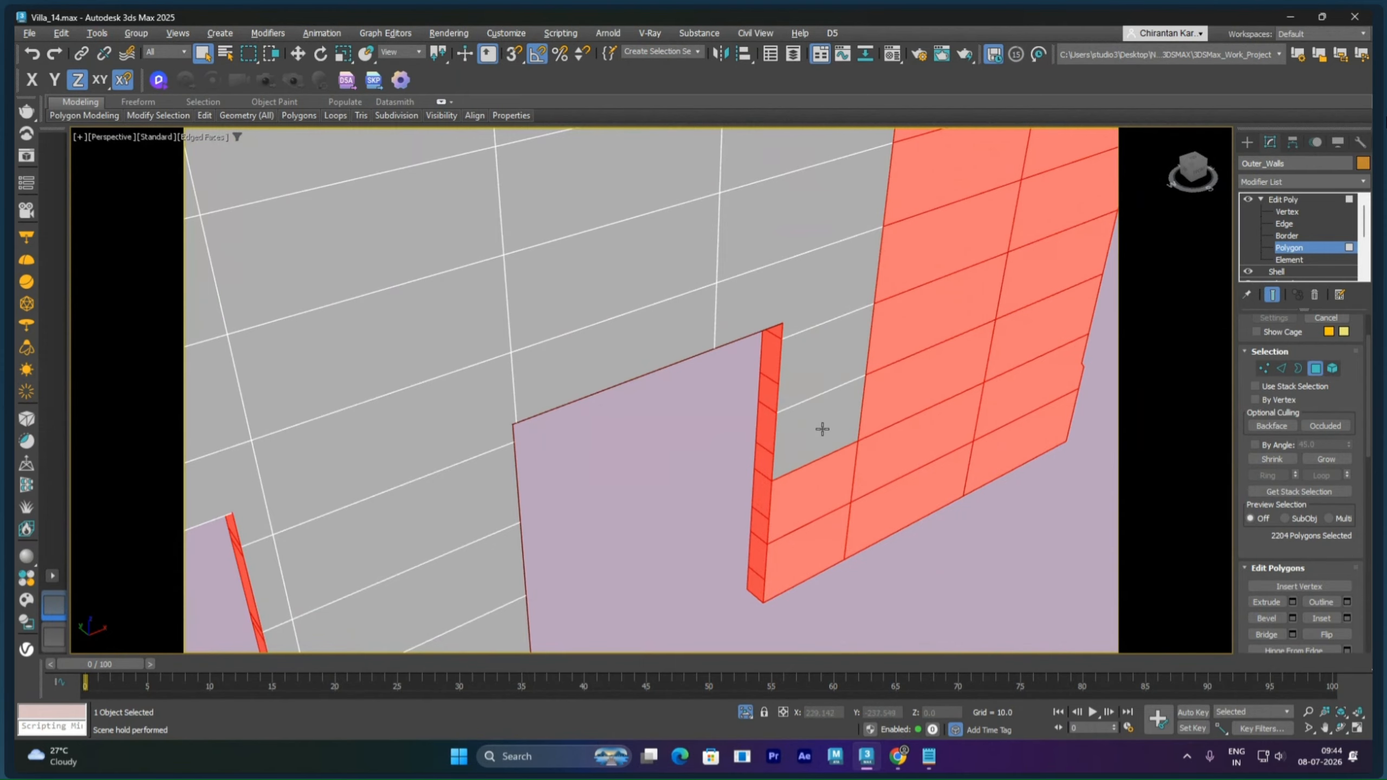
alt+click(818, 469)
alt+click(823, 534)
alt+click(869, 525)
alt+click(877, 465)
alt+click(904, 379)
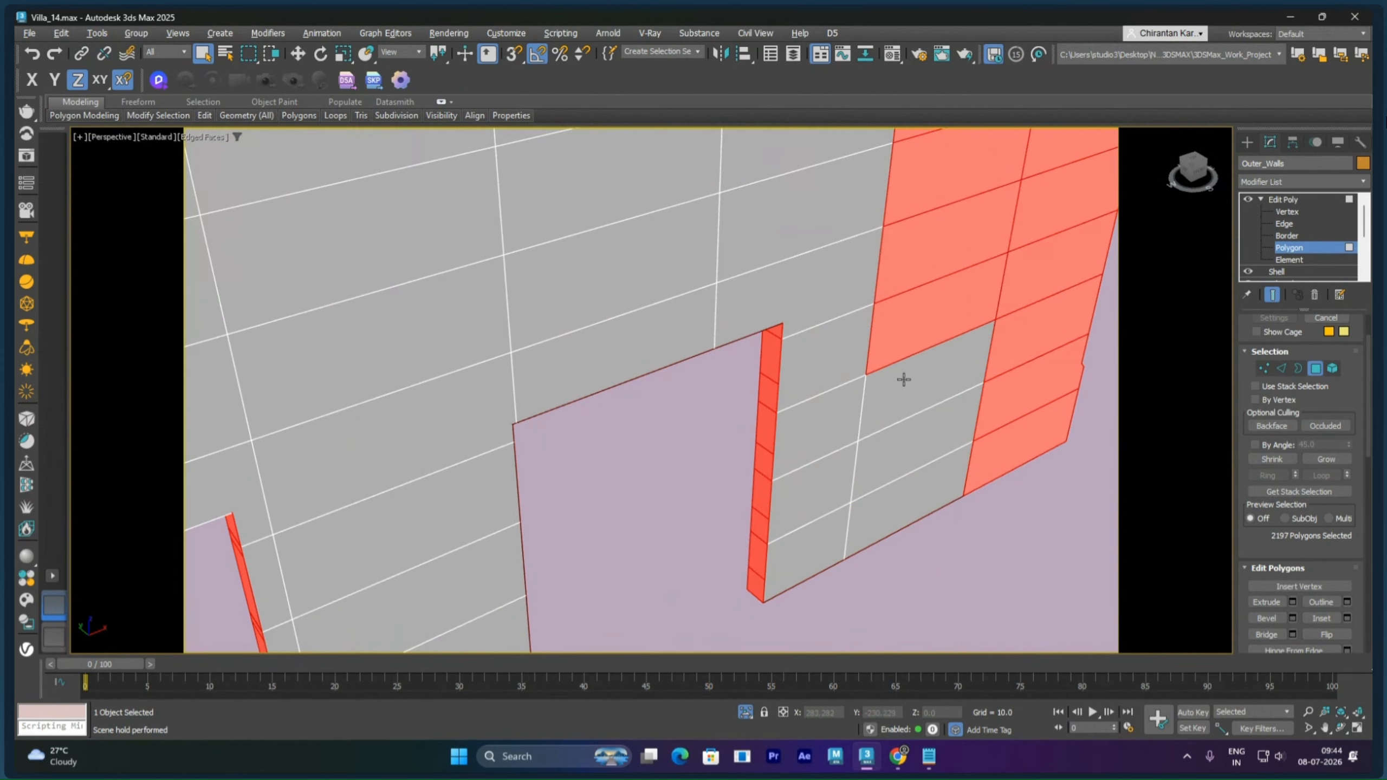
Step: Deselect the outer brick faces of the pier beyond the second doorway, up to the level of the fourth upper window's sill
alt+click(923, 290)
alt+click(923, 270)
middle_drag(923, 269, 752, 480)
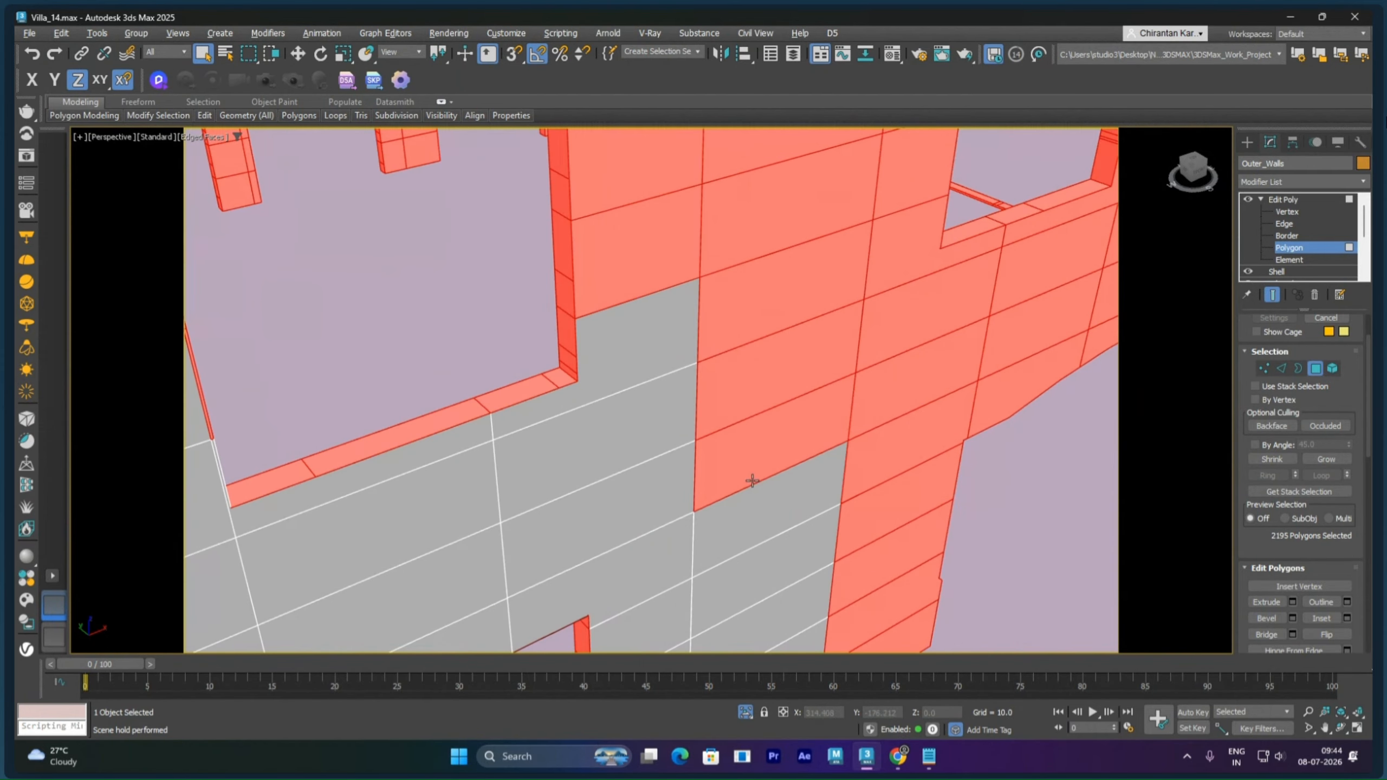
alt+click(752, 480)
alt+click(768, 385)
alt+click(773, 273)
alt+click(764, 234)
middle_drag(764, 234, 737, 444)
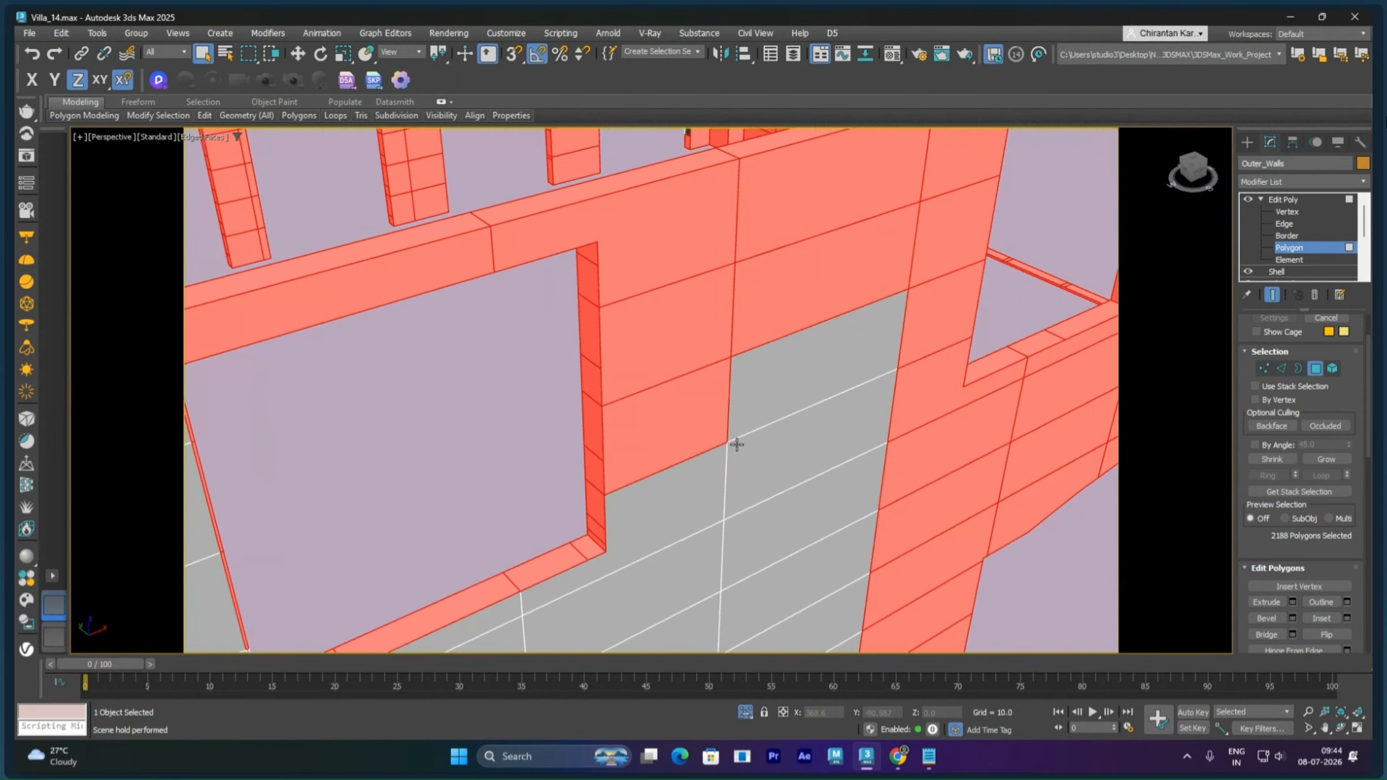
Step: Deselect the outer faces along the far side of the fourth upper window and above its far corner, up to the wall top
alt+click(703, 433)
alt+click(706, 357)
alt+click(689, 244)
alt+click(800, 261)
alt+click(798, 274)
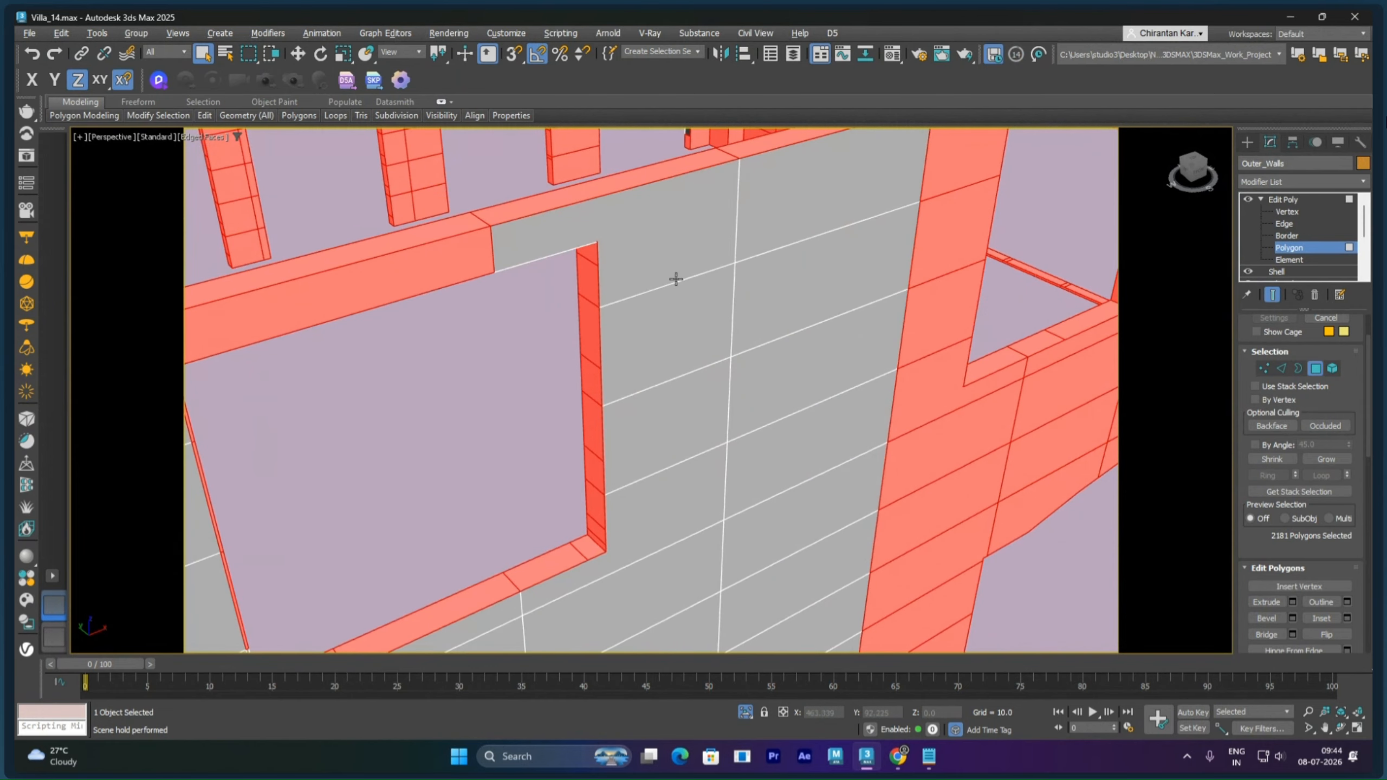
Step: Add the inner wall faces beside and below the lower corner of the window above the wide doorway back to the selection
scroll(653, 281, down, 6)
alt+middle_drag(666, 341, 970, 517)
scroll(636, 280, up, 4)
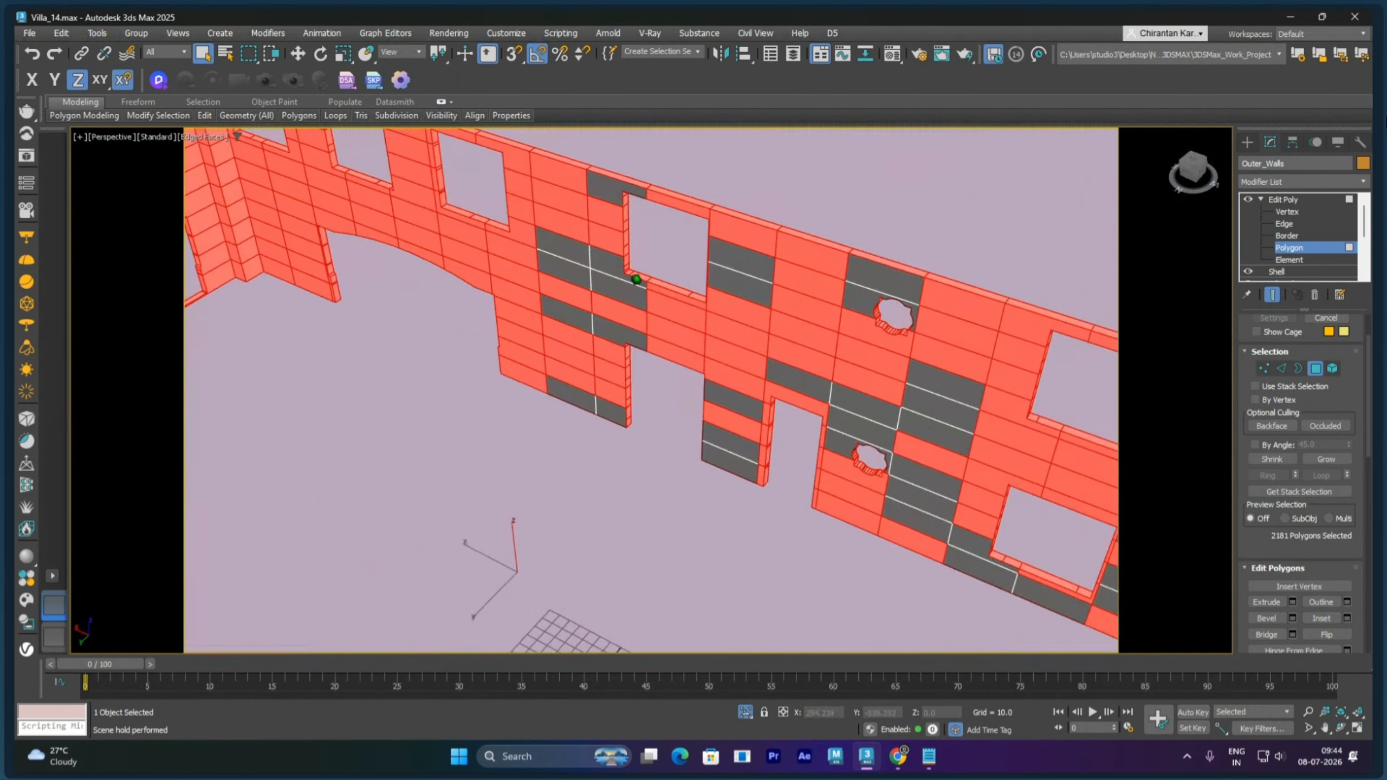
scroll(637, 280, up, 3)
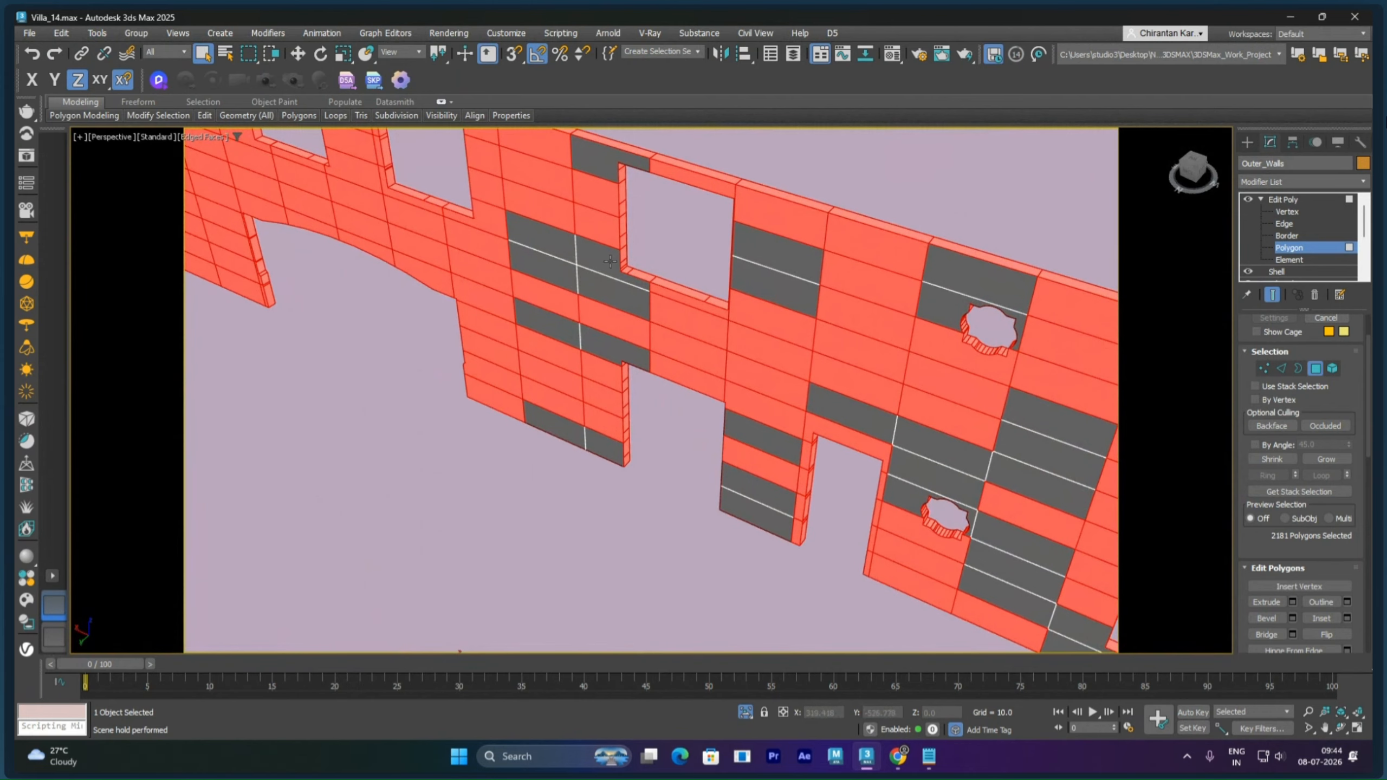
ctrl+click(560, 253)
ctrl+click(565, 276)
ctrl+click(593, 285)
ctrl+click(595, 261)
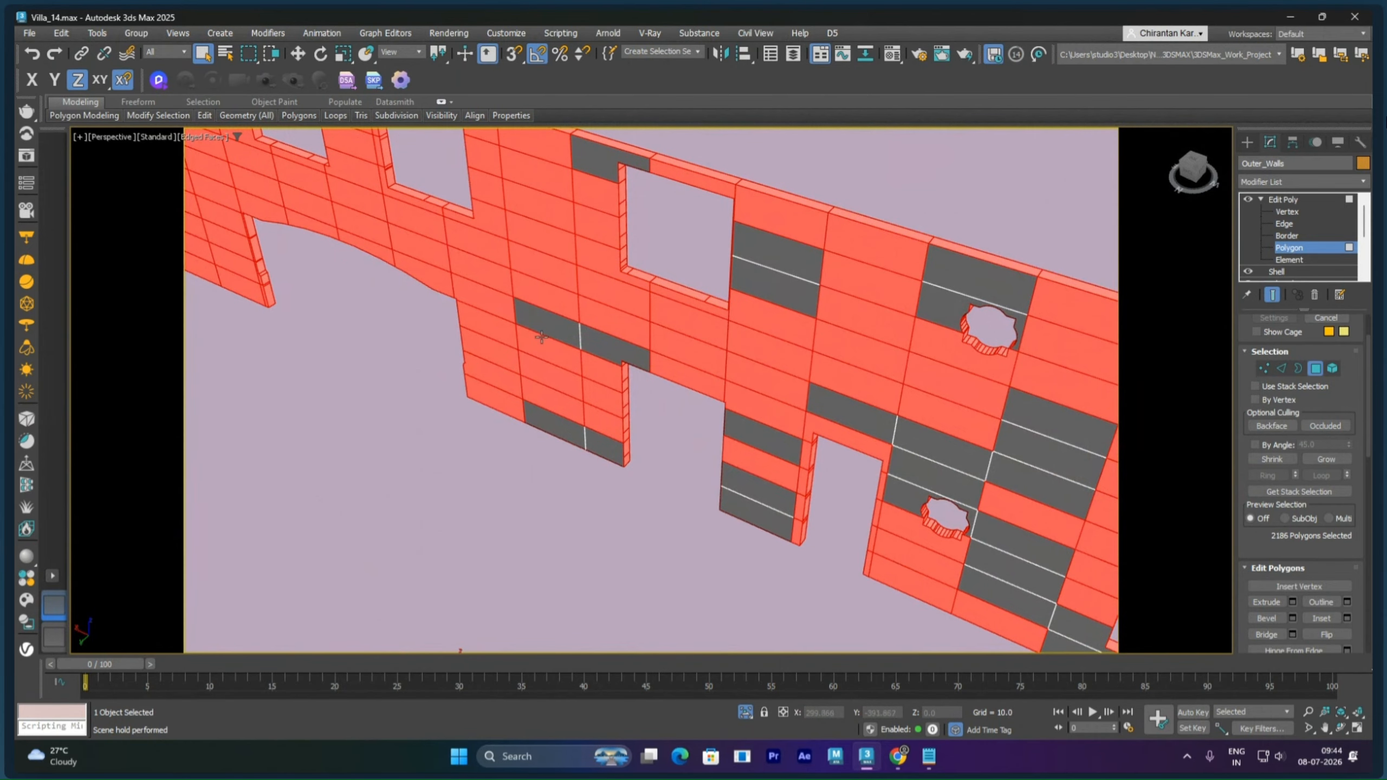
Step: Reselect the inner faces above the wide doorway and on the piers on both sides of it
ctrl+click(553, 328)
ctrl+click(612, 347)
ctrl+click(550, 429)
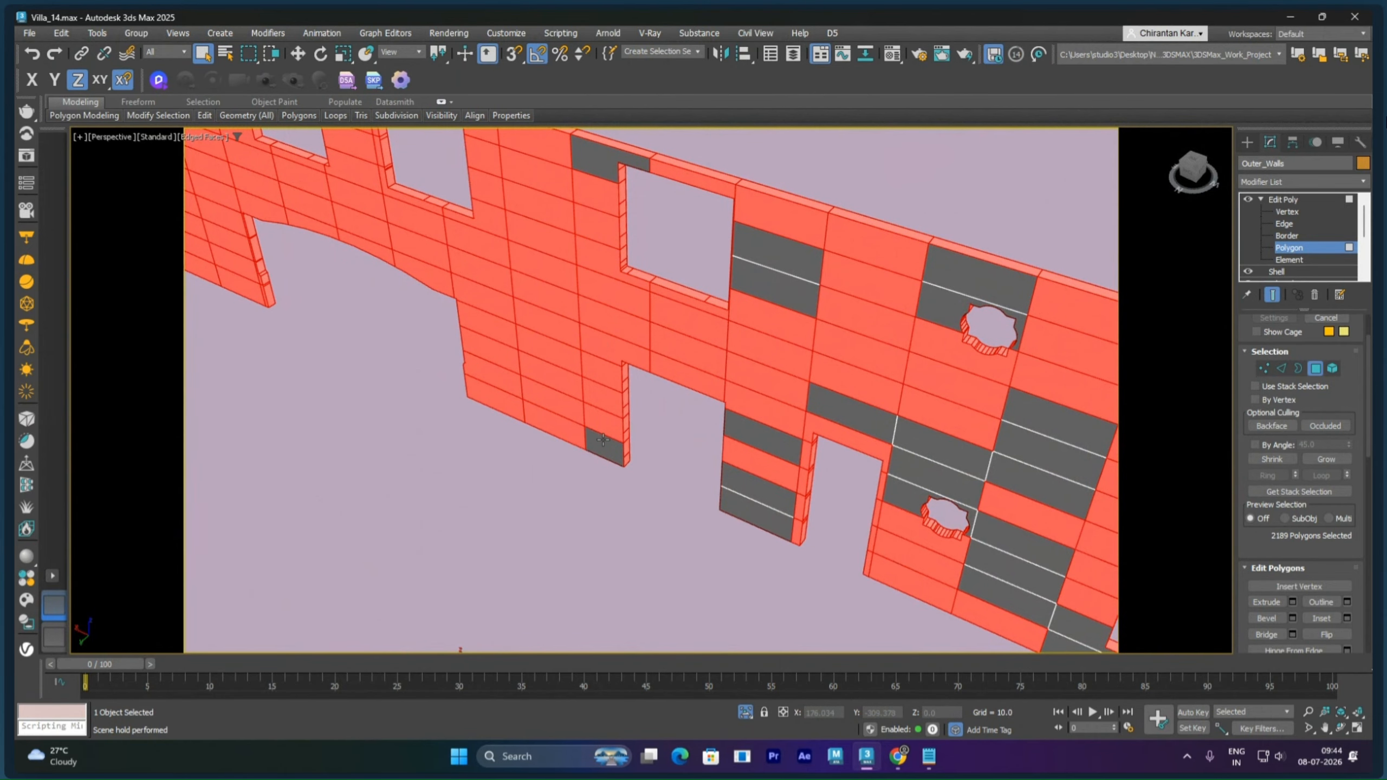
ctrl+click(608, 446)
ctrl+click(761, 438)
ctrl+click(747, 484)
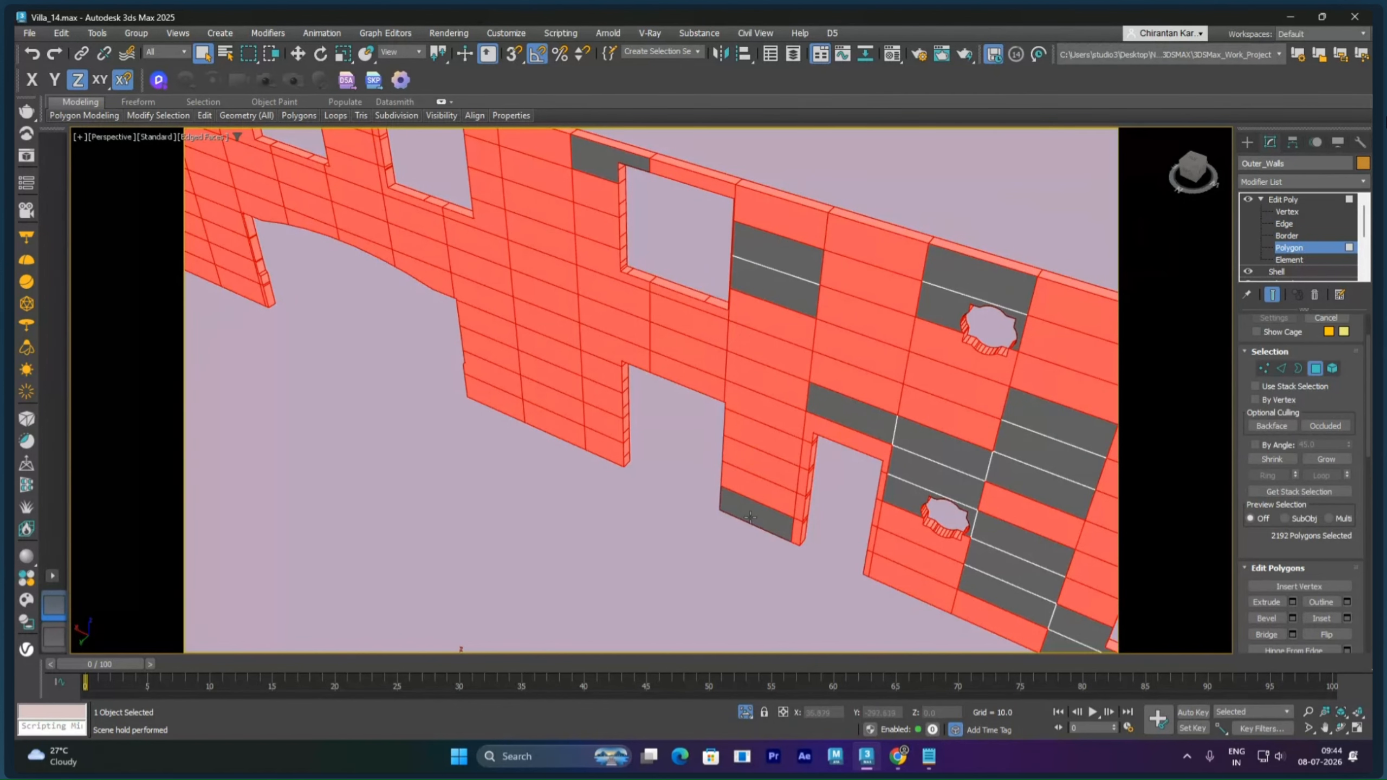
ctrl+click(753, 511)
scroll(791, 370, down, 2)
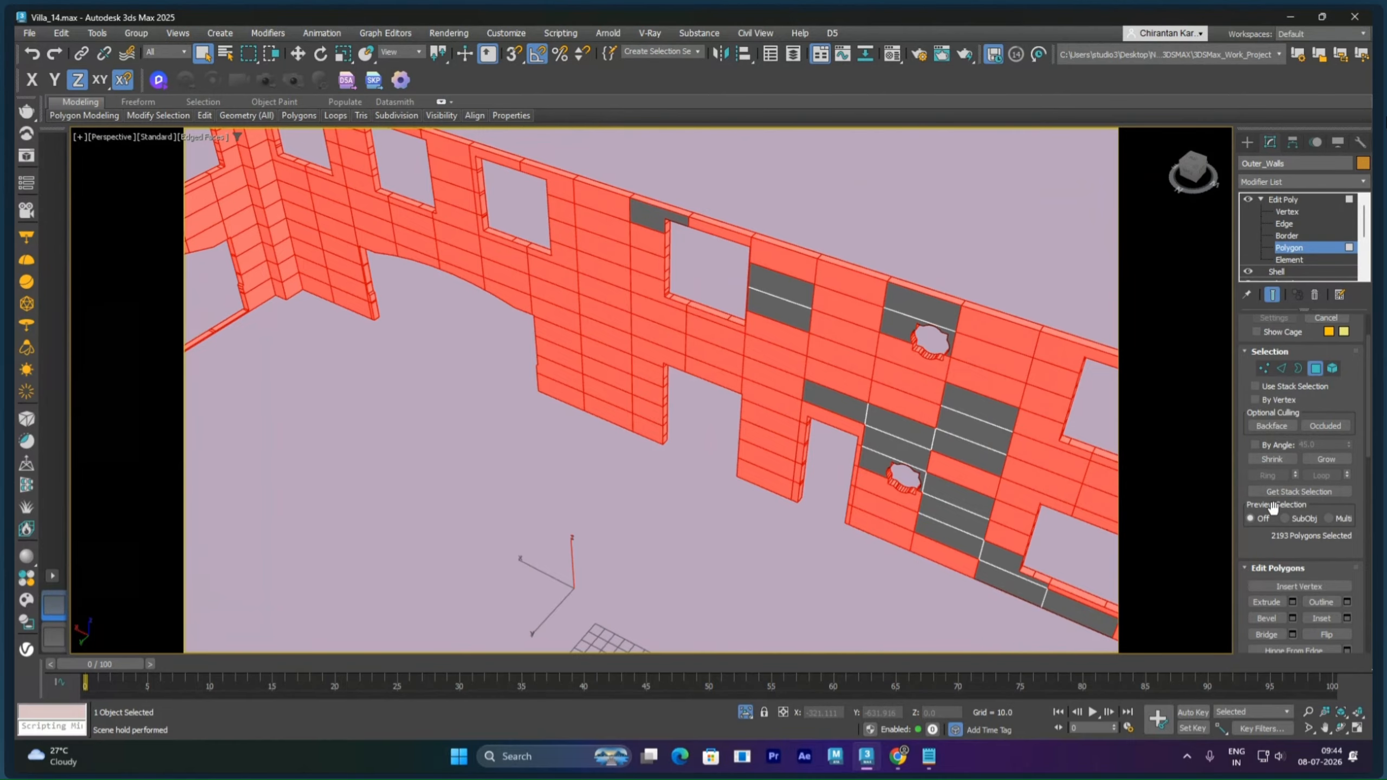
Step: Turn on Backface culling and reselect the inner faces on both sides of the upper window and around the upper round opening
click(1276, 426)
ctrl+click(789, 316)
ctrl+click(778, 285)
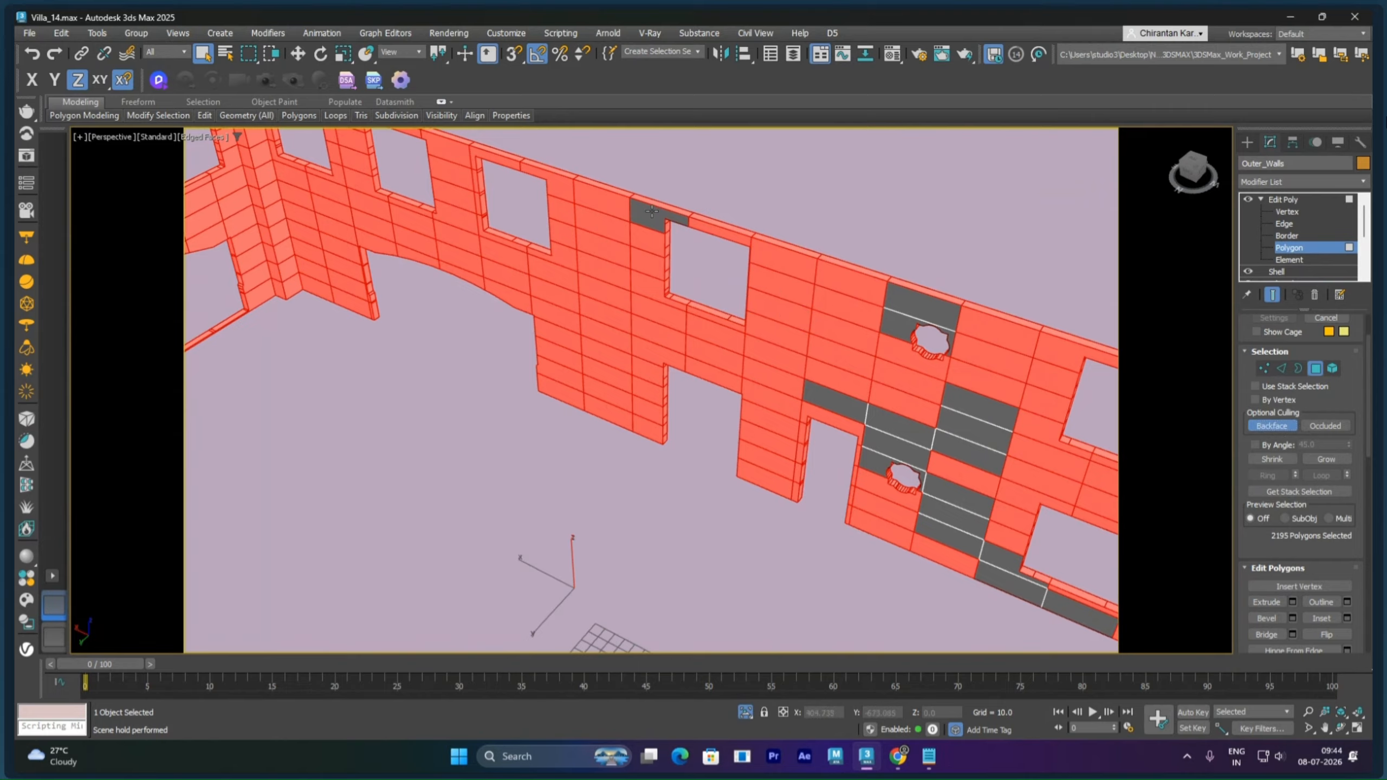
ctrl+click(651, 211)
ctrl+click(931, 300)
ctrl+click(911, 339)
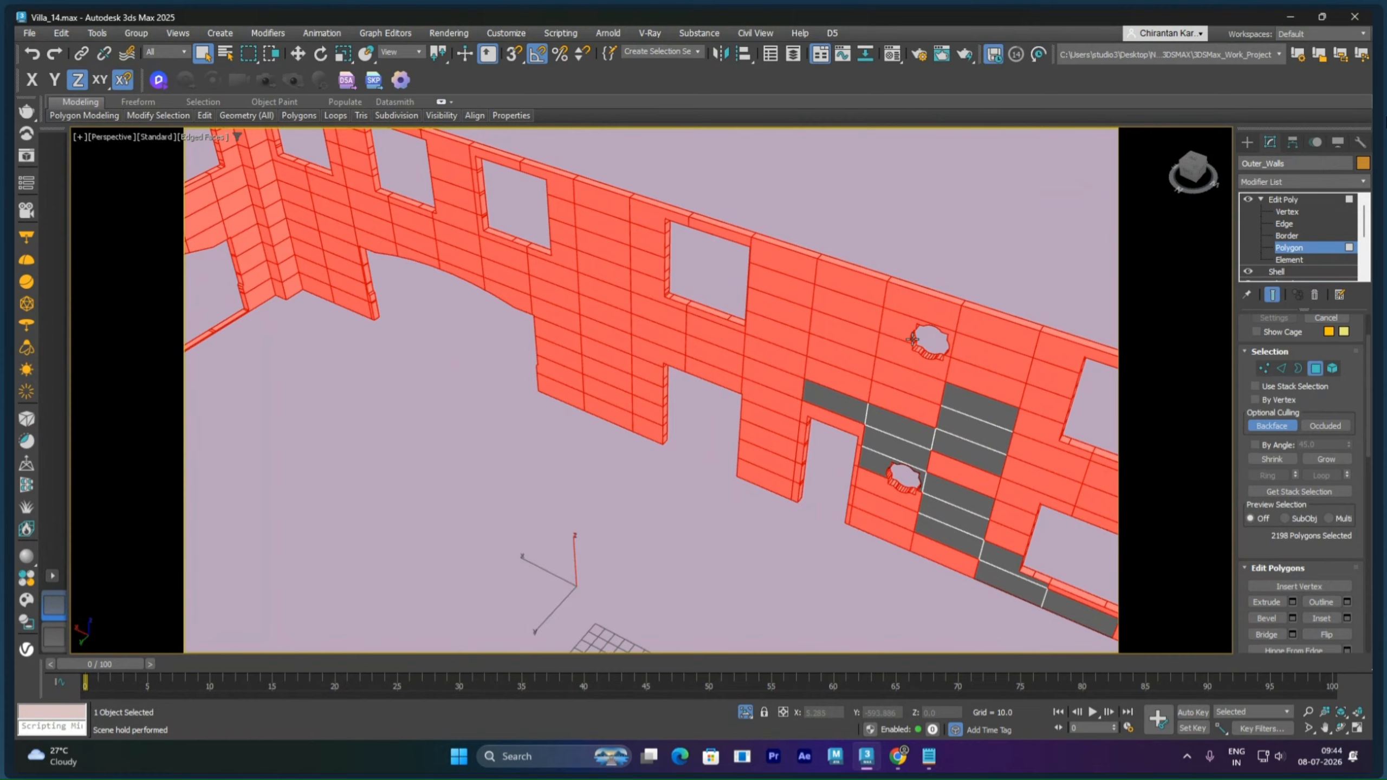
Step: Reselect the inner faces above the narrow doorway, around the lower round opening and in the column next to it
ctrl+click(855, 402)
ctrl+click(901, 428)
ctrl+click(896, 449)
ctrl+click(948, 490)
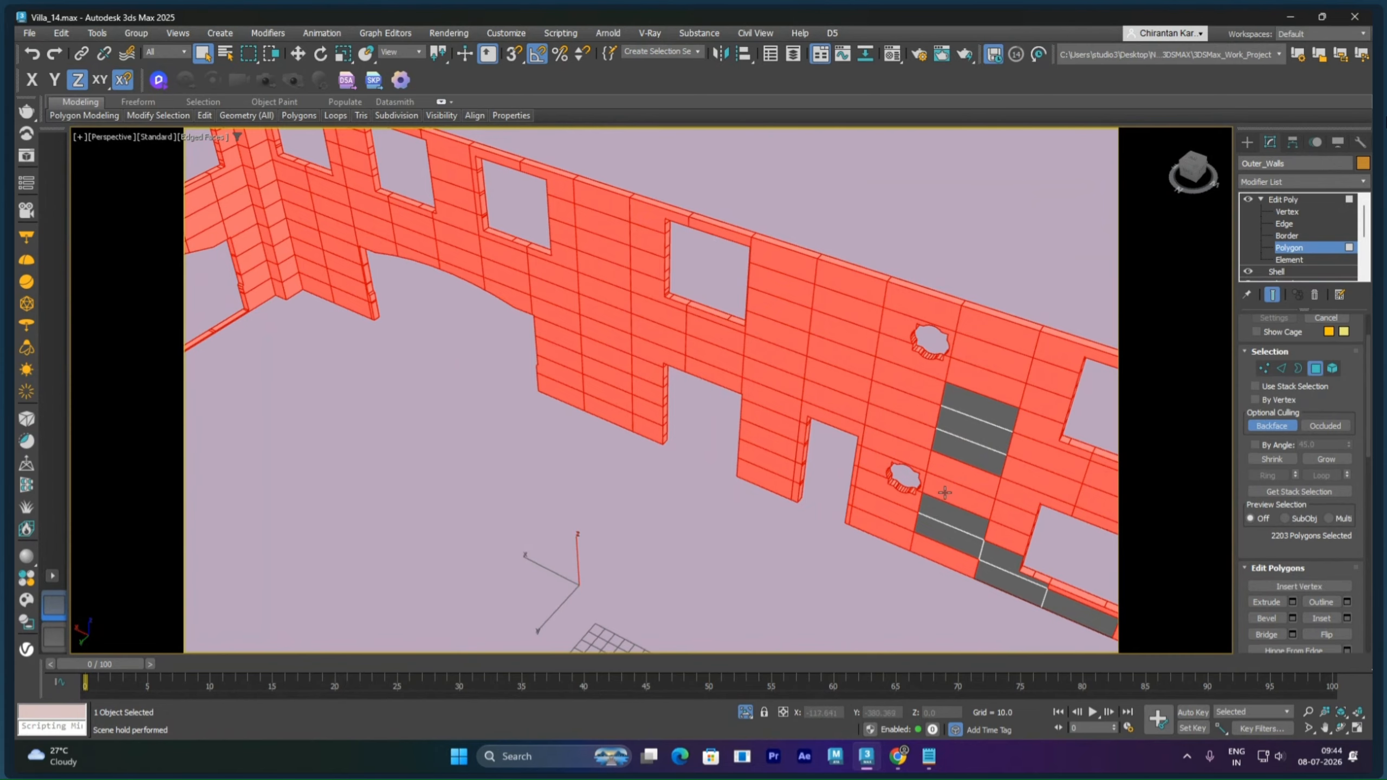
ctrl+click(951, 509)
ctrl+click(947, 527)
ctrl+click(975, 458)
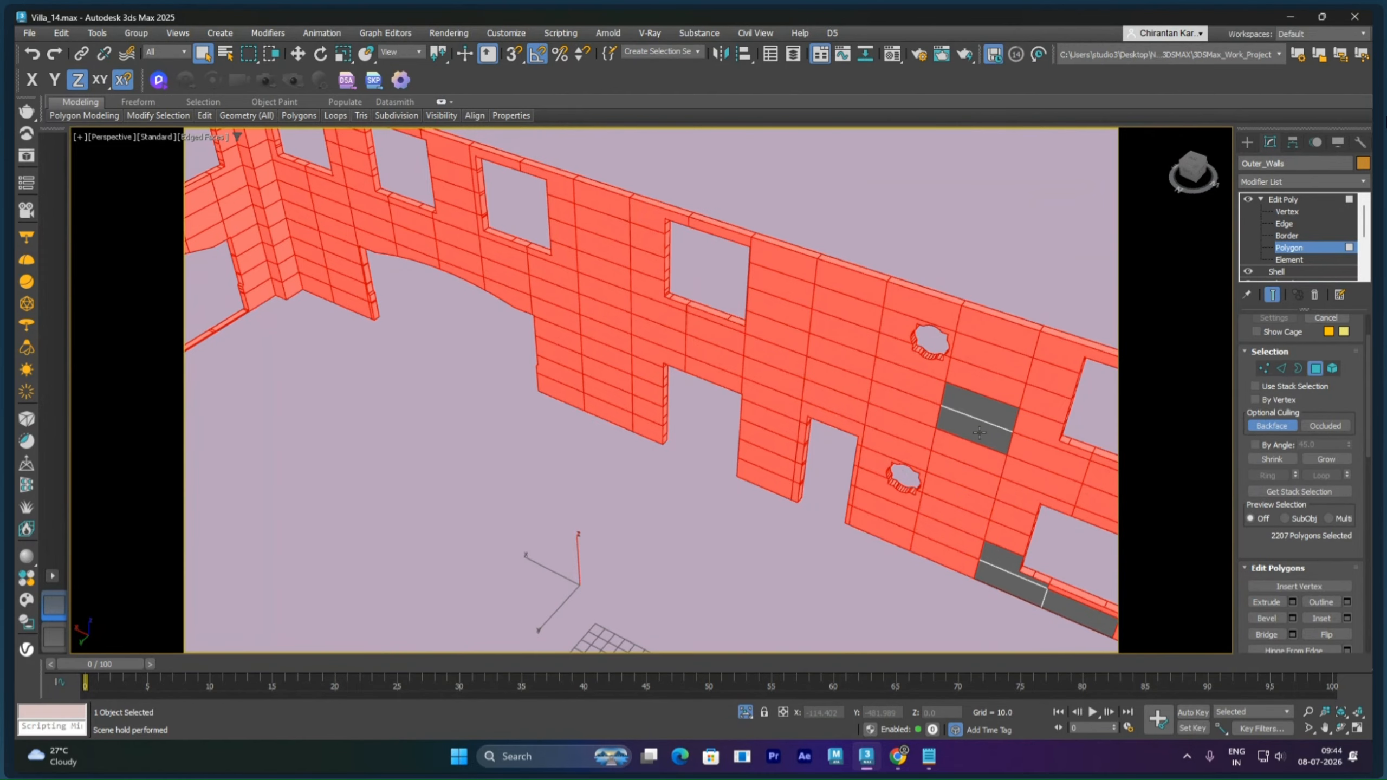
ctrl+click(975, 430)
ctrl+click(979, 407)
Step: Reselect the inner faces below the first lower window and in the column between it and the next windows
middle_drag(979, 407, 931, 420)
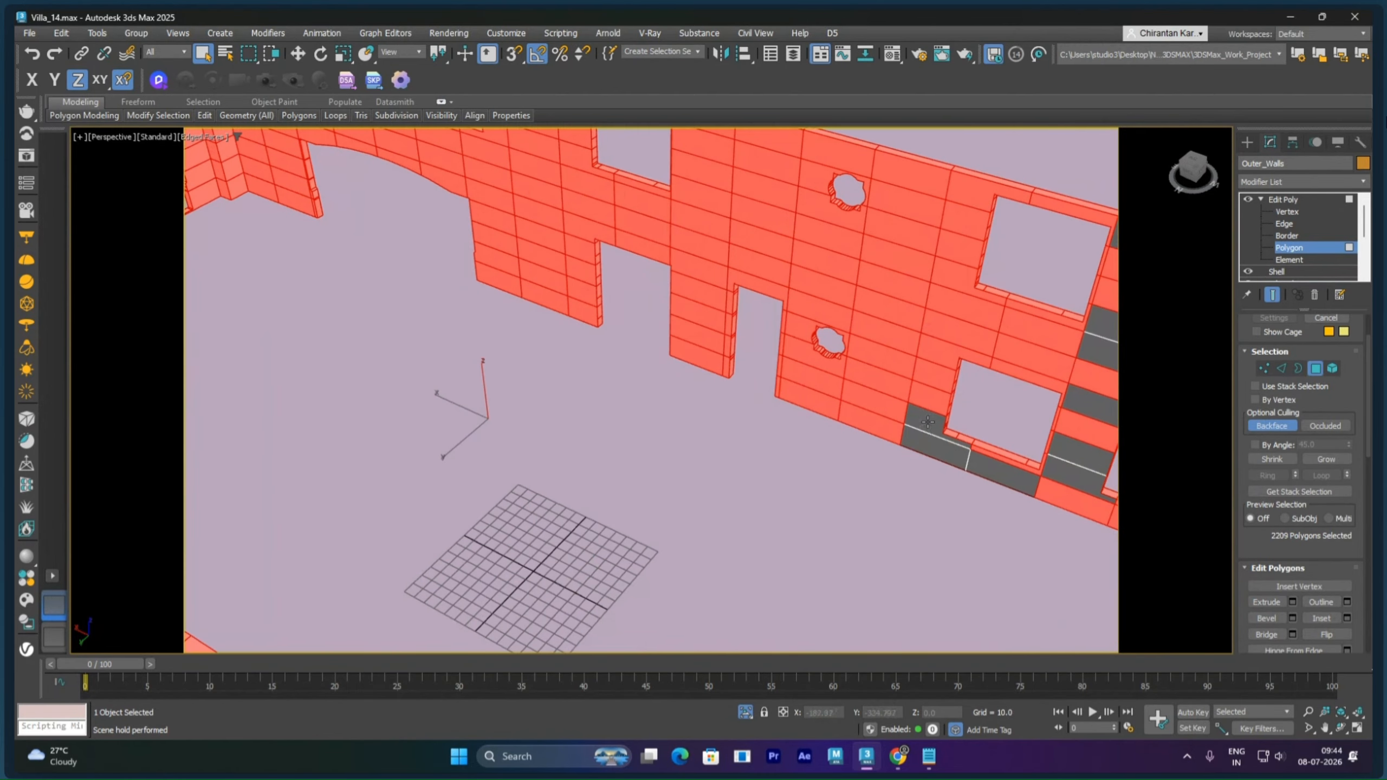
ctrl+click(928, 422)
ctrl+click(931, 444)
ctrl+click(1030, 473)
ctrl+click(1070, 481)
ctrl+click(1077, 452)
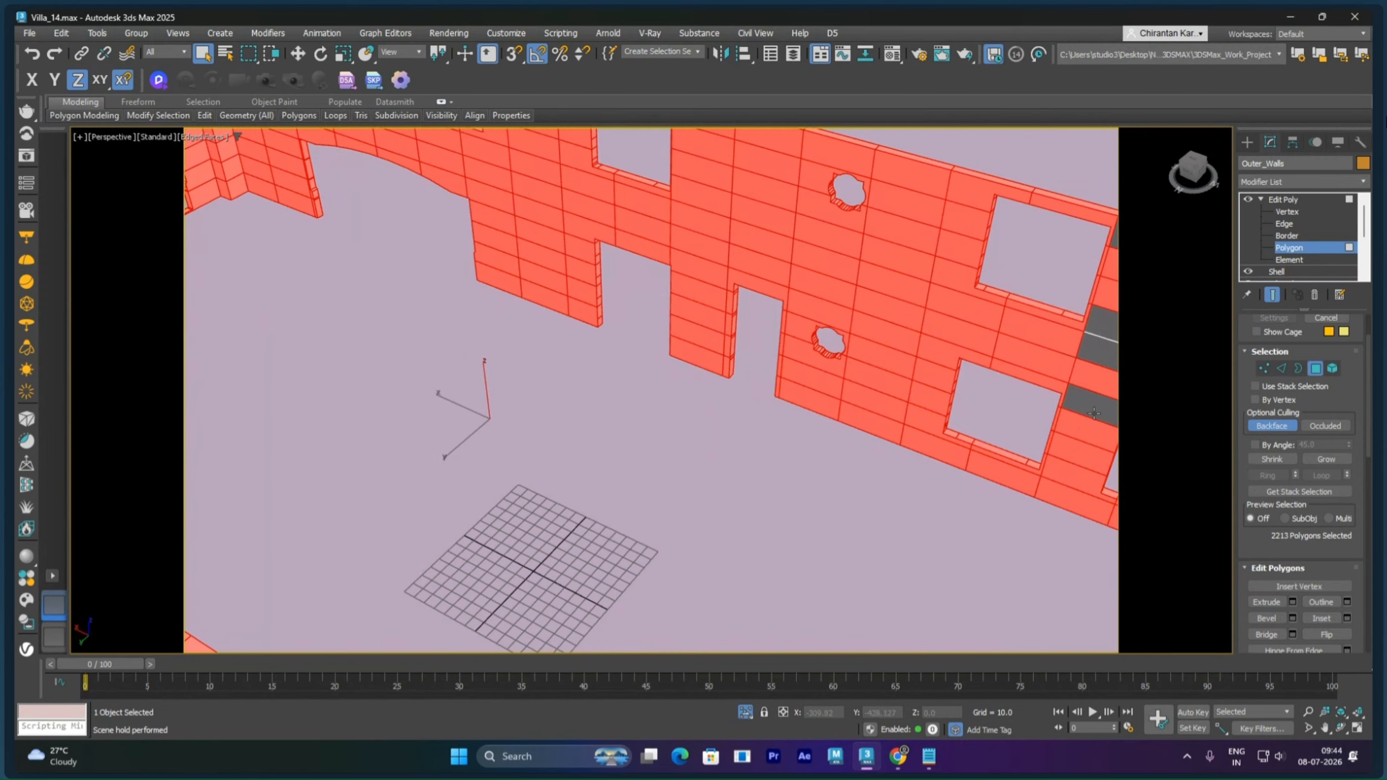
ctrl+click(1094, 414)
ctrl+click(1098, 349)
middle_drag(1098, 350, 877, 360)
ctrl+click(876, 335)
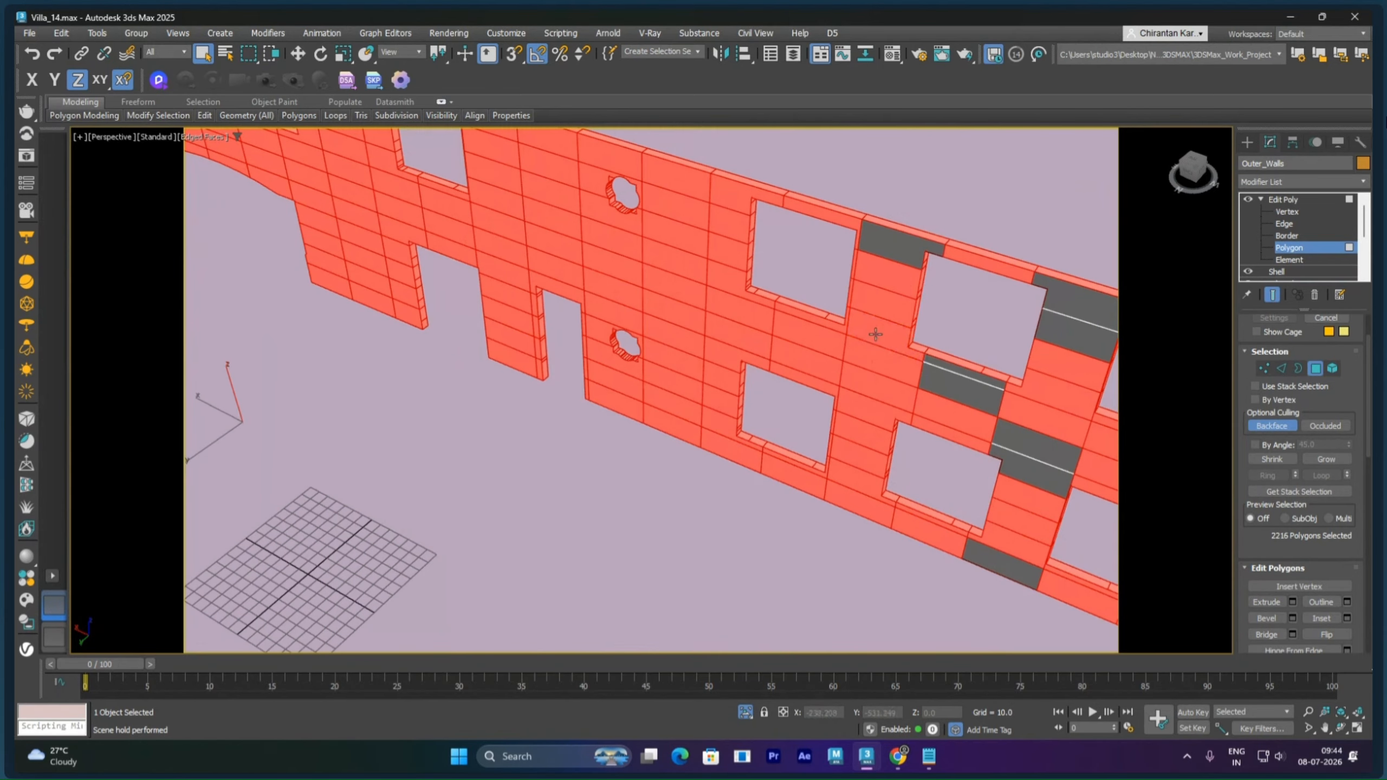
Step: Reselect the remaining inner faces around the second pair of windows, from the wall top down to the base course
ctrl+click(894, 248)
ctrl+click(1079, 283)
ctrl+click(1079, 328)
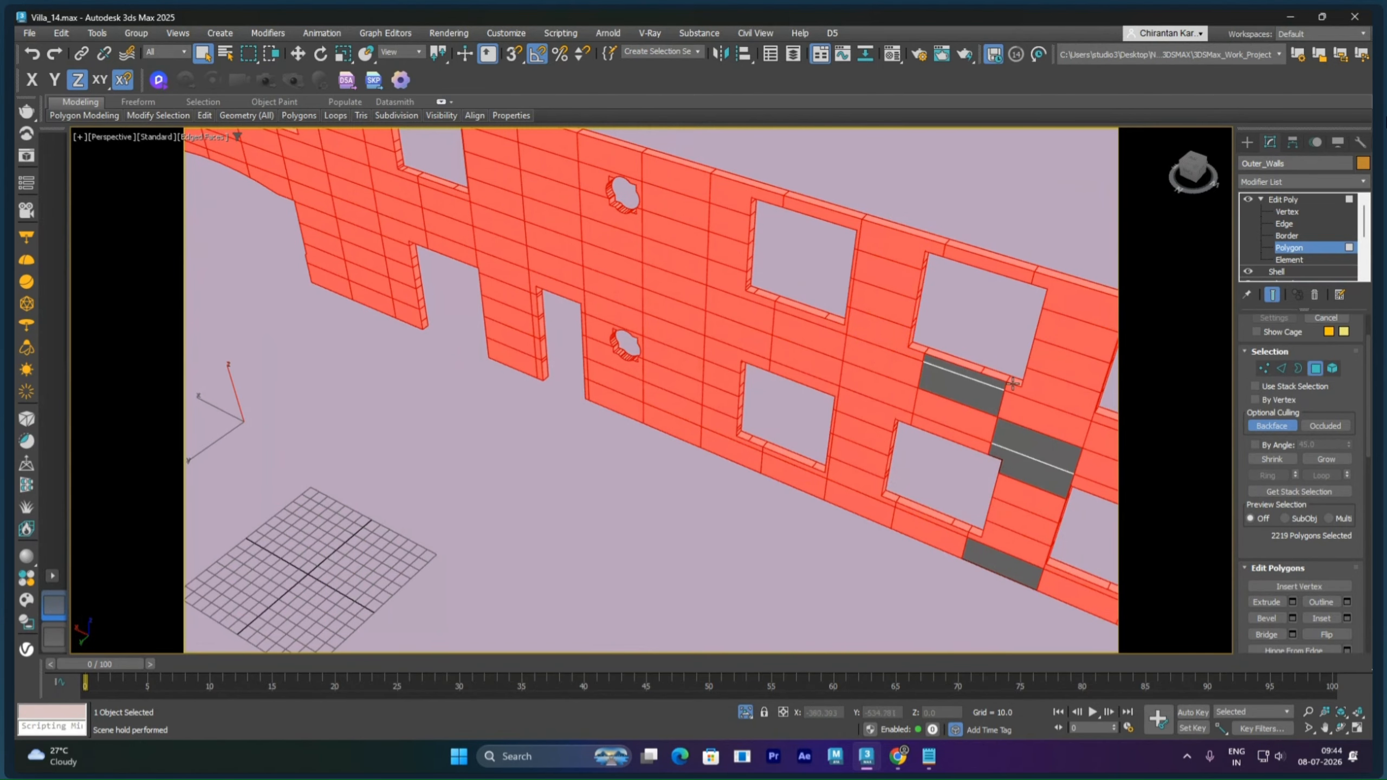
ctrl+click(981, 382)
ctrl+click(986, 411)
ctrl+click(1031, 452)
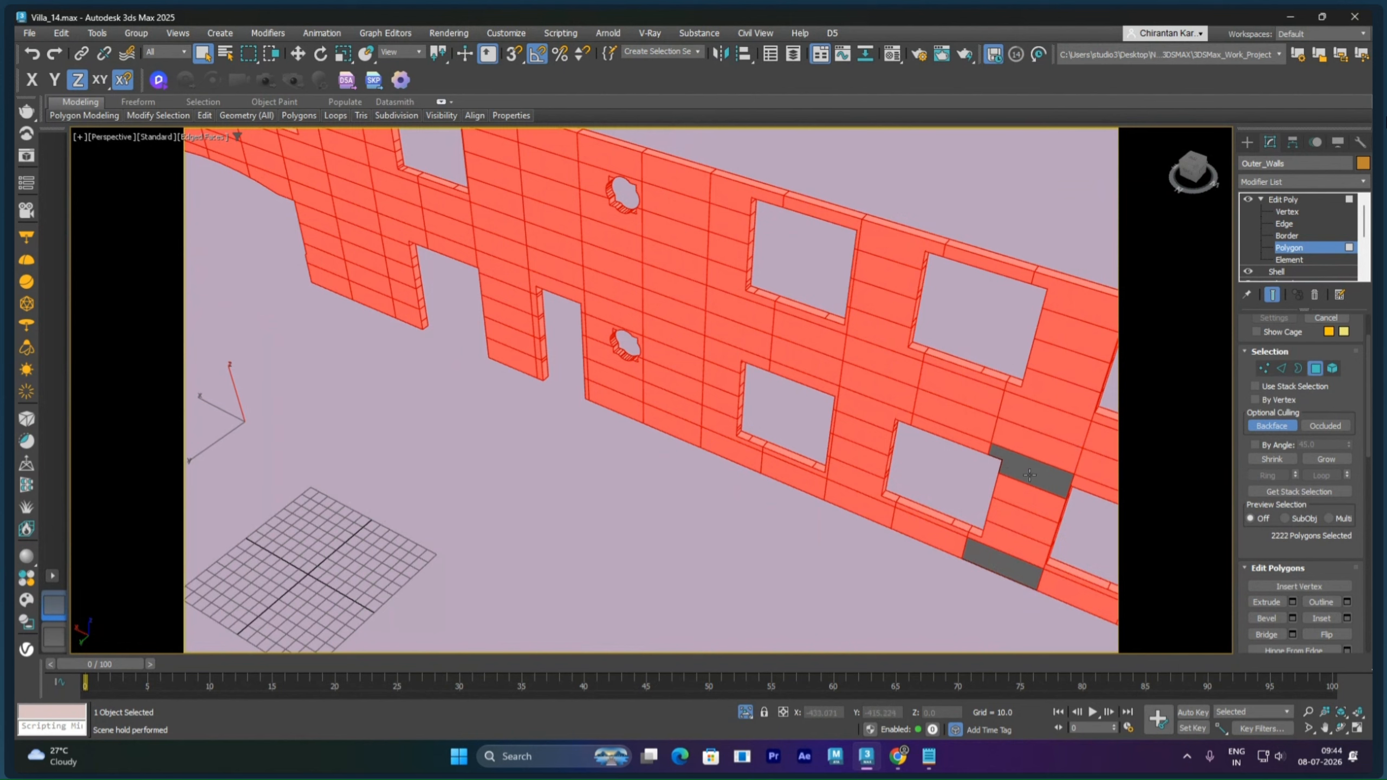
ctrl+click(1029, 481)
ctrl+click(1017, 563)
Step: Try to deselect the whole wall section with the arched opening by region in the Front view
scroll(861, 466, down, 10)
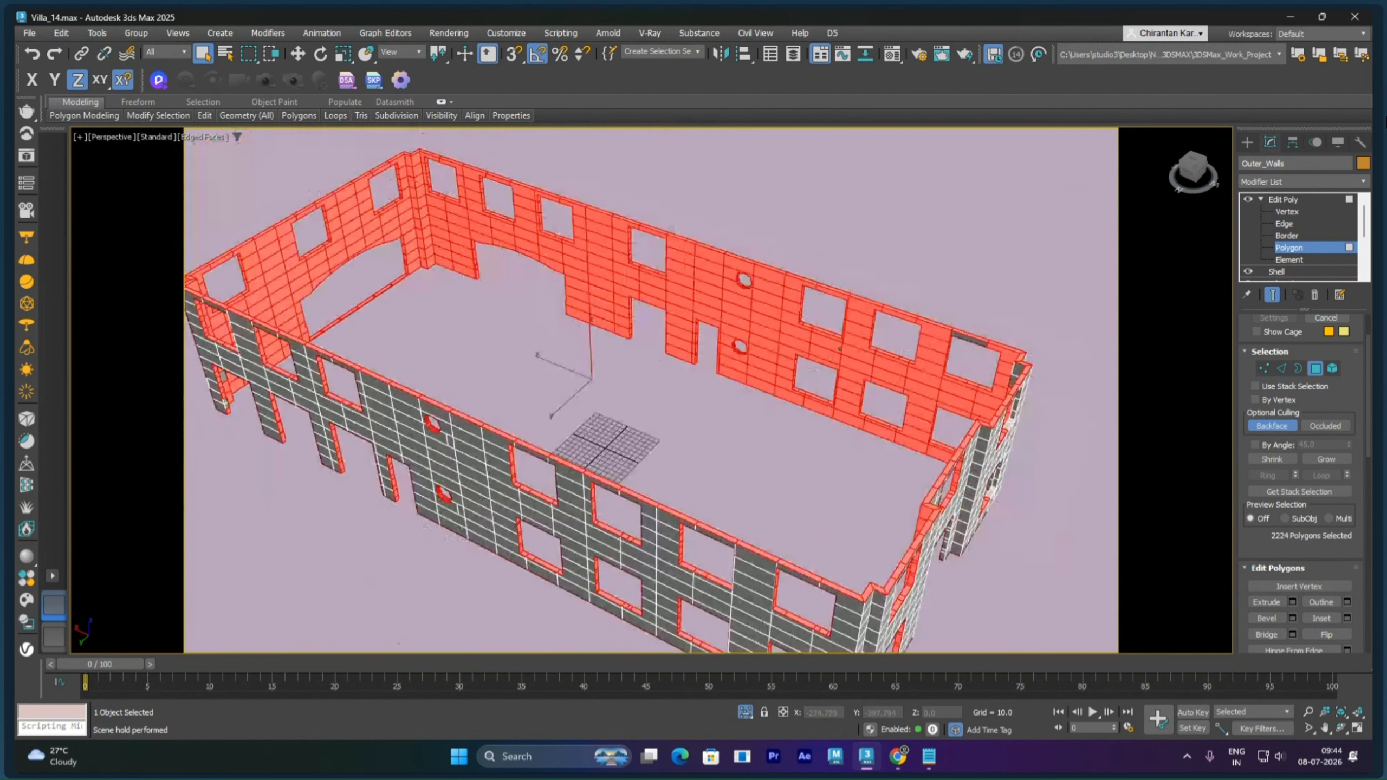
alt+middle_drag(862, 465, 753, 385)
key(f)
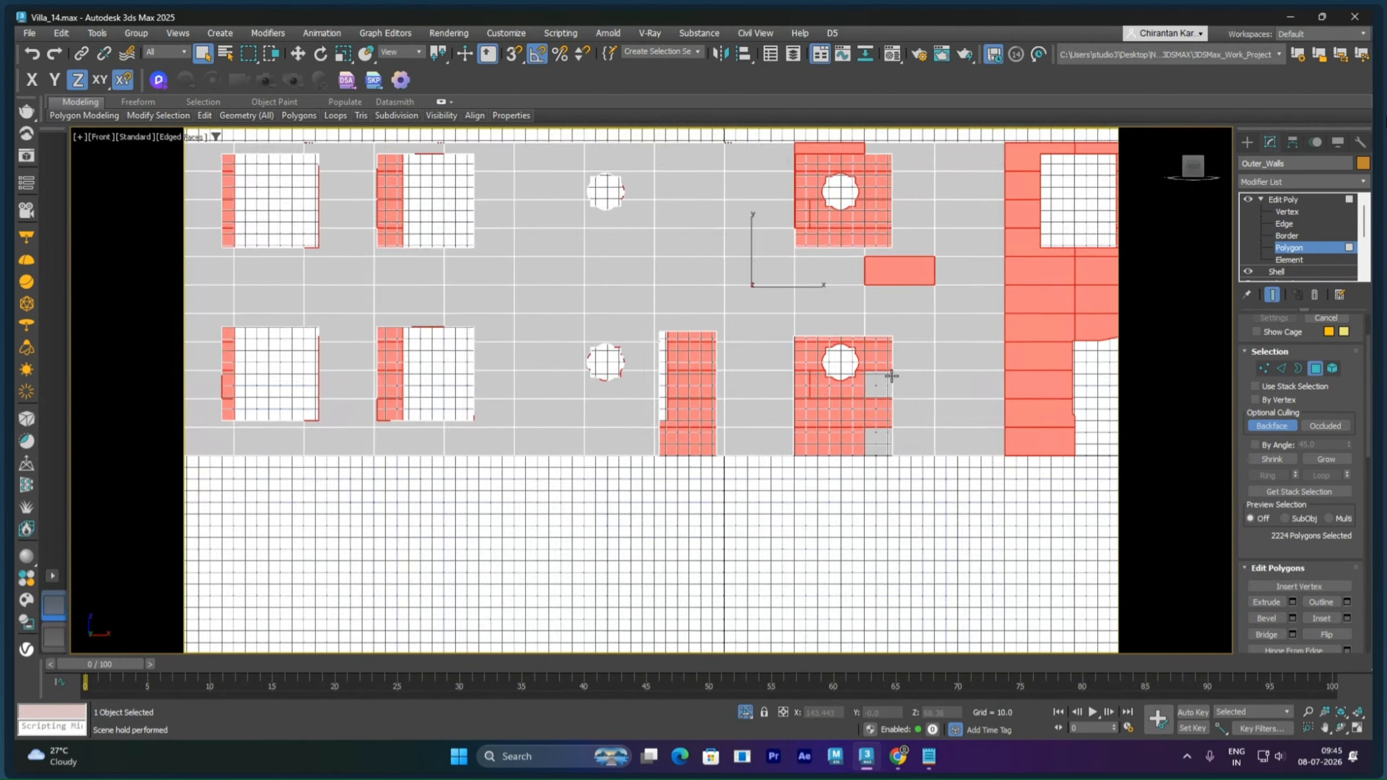
scroll(896, 374, down, 2)
middle_drag(902, 372, 746, 372)
scroll(746, 372, up, 2)
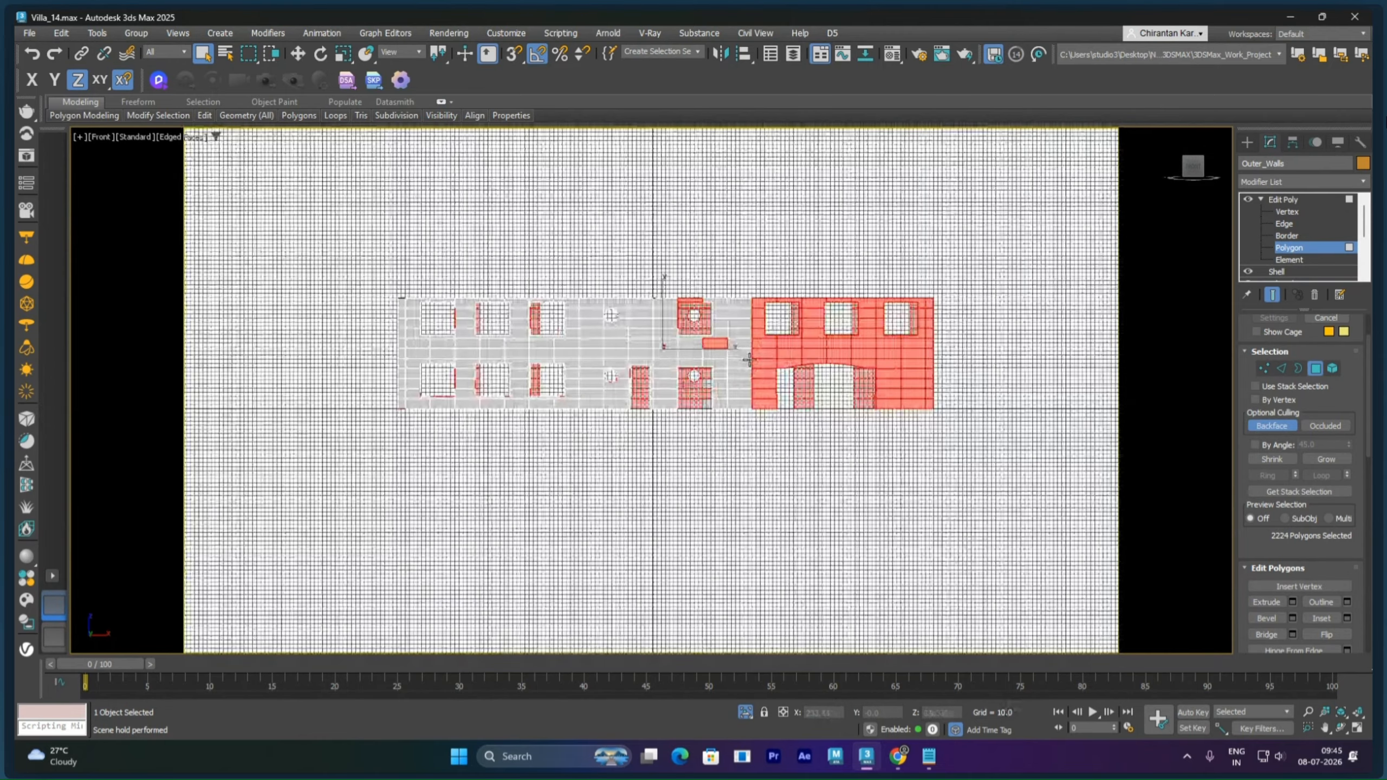
alt+drag(808, 394, 979, 473)
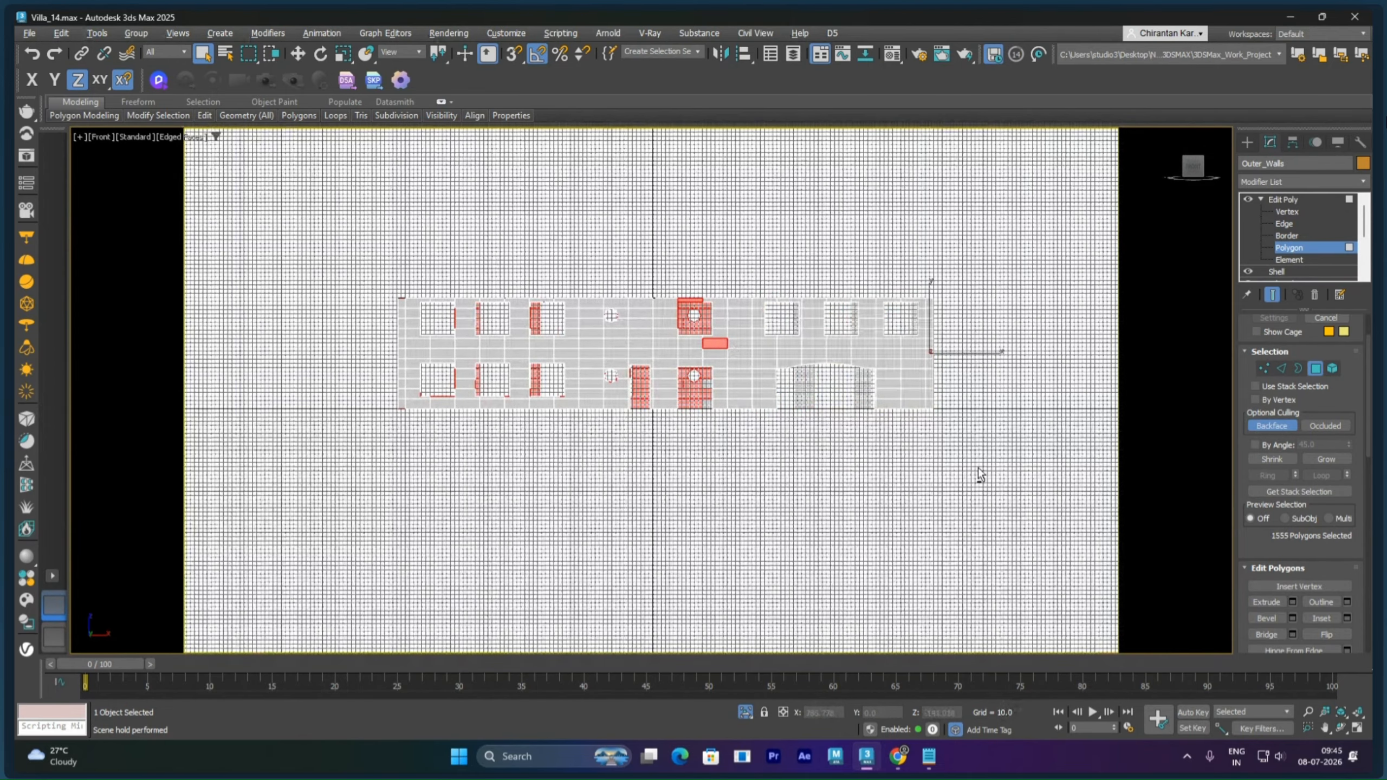
key(ctrl+z)
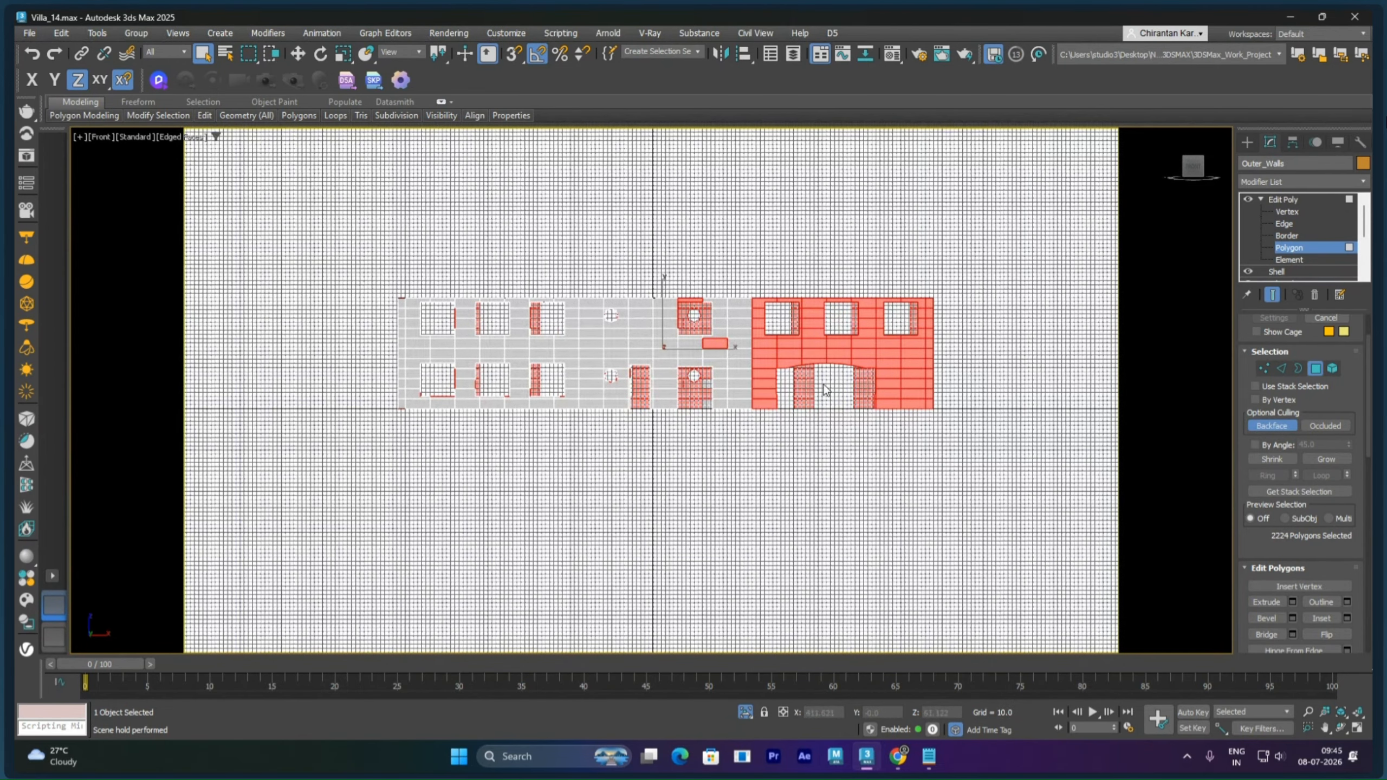
alt+drag(743, 288, 978, 481)
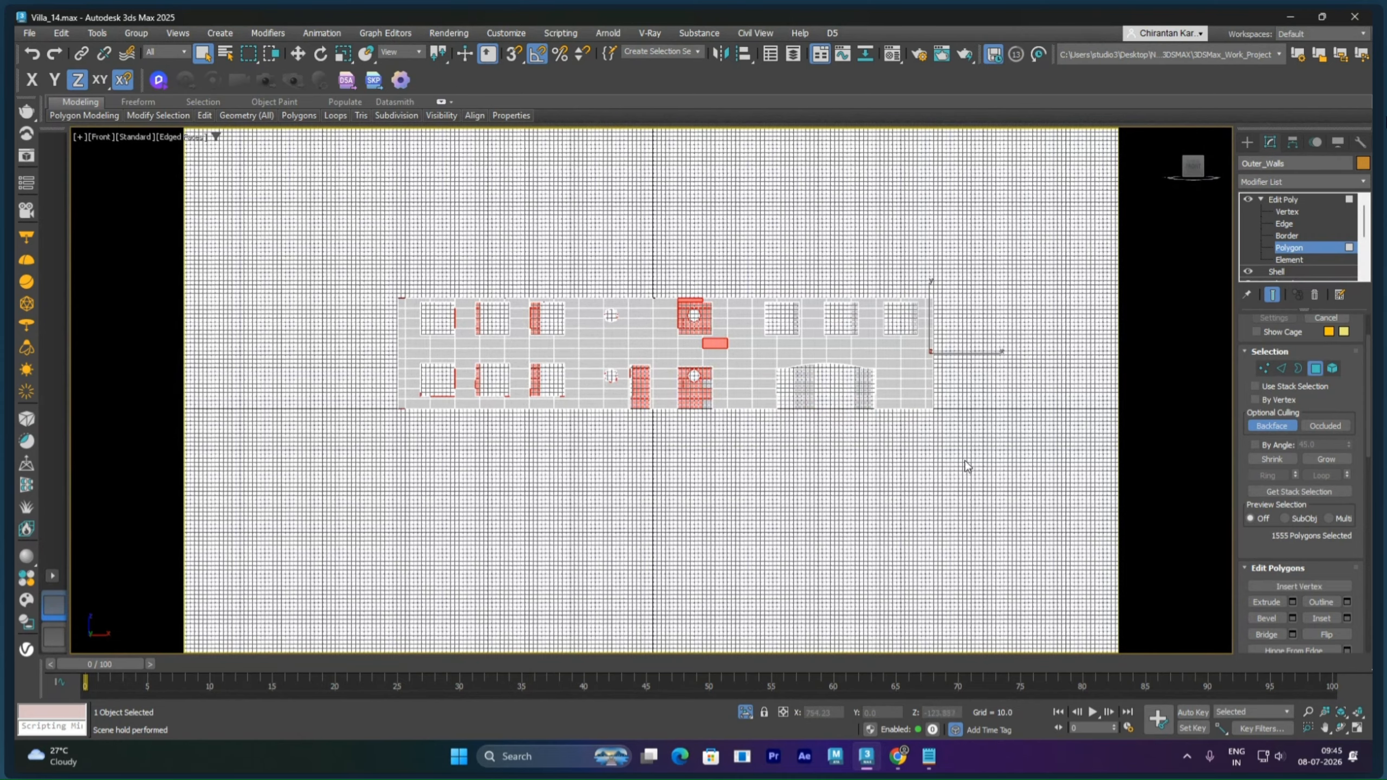
key(p)
alt+middle_drag(840, 391, 864, 480)
key(ctrl+z)
Step: Deselect the outer faces of the pier before the arched opening and the faces over the arch, up between the windows
scroll(863, 475, up, 6)
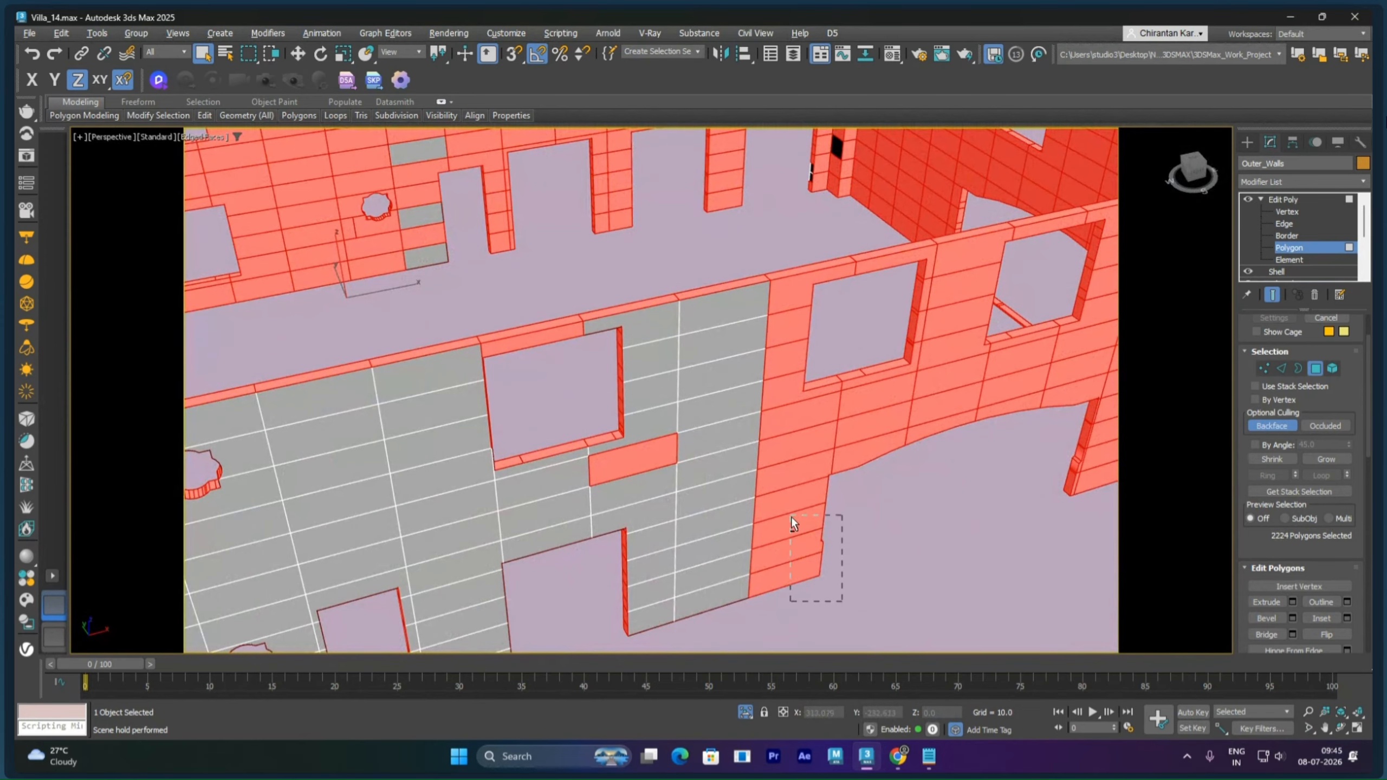
alt+drag(784, 448, 782, 420)
middle_drag(890, 460, 777, 496)
scroll(843, 461, down, 3)
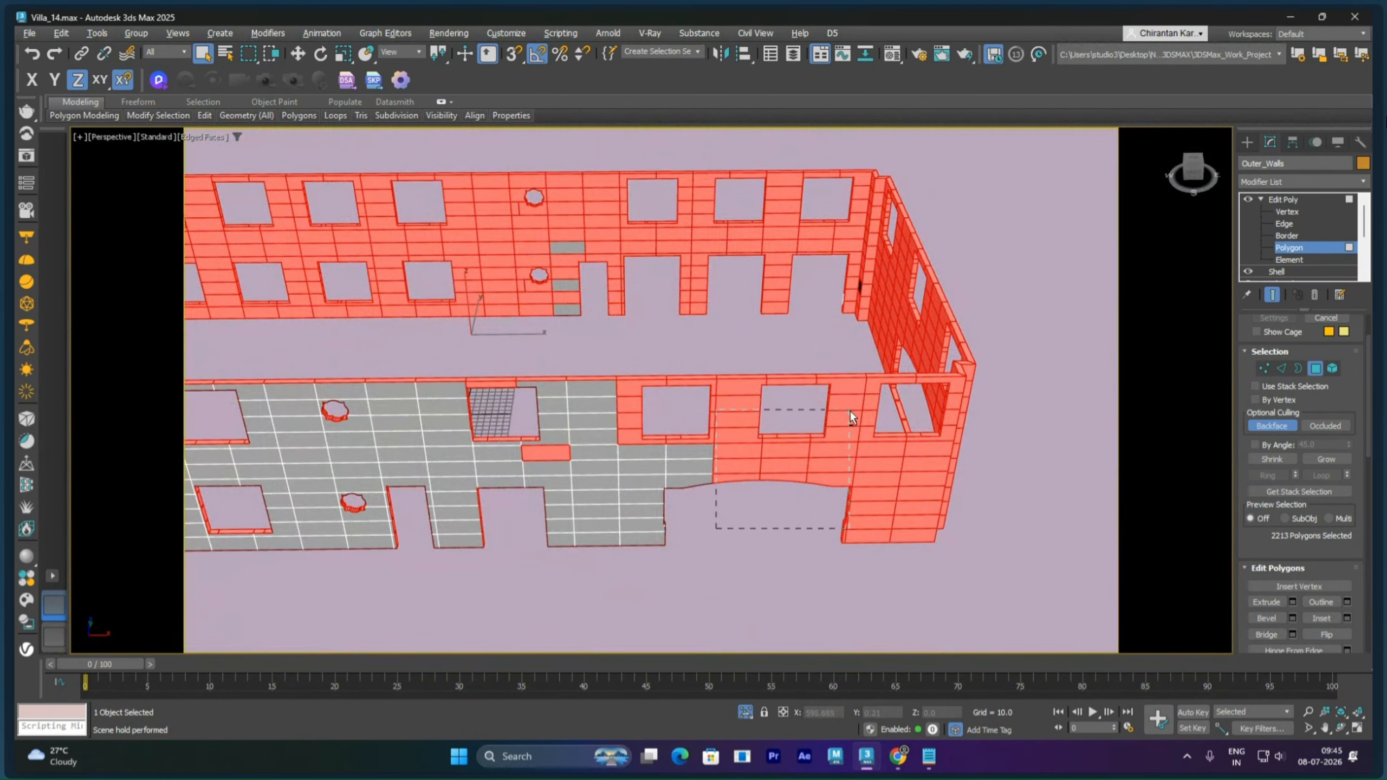
alt+drag(850, 409, 852, 404)
alt+middle_drag(794, 499, 1011, 500)
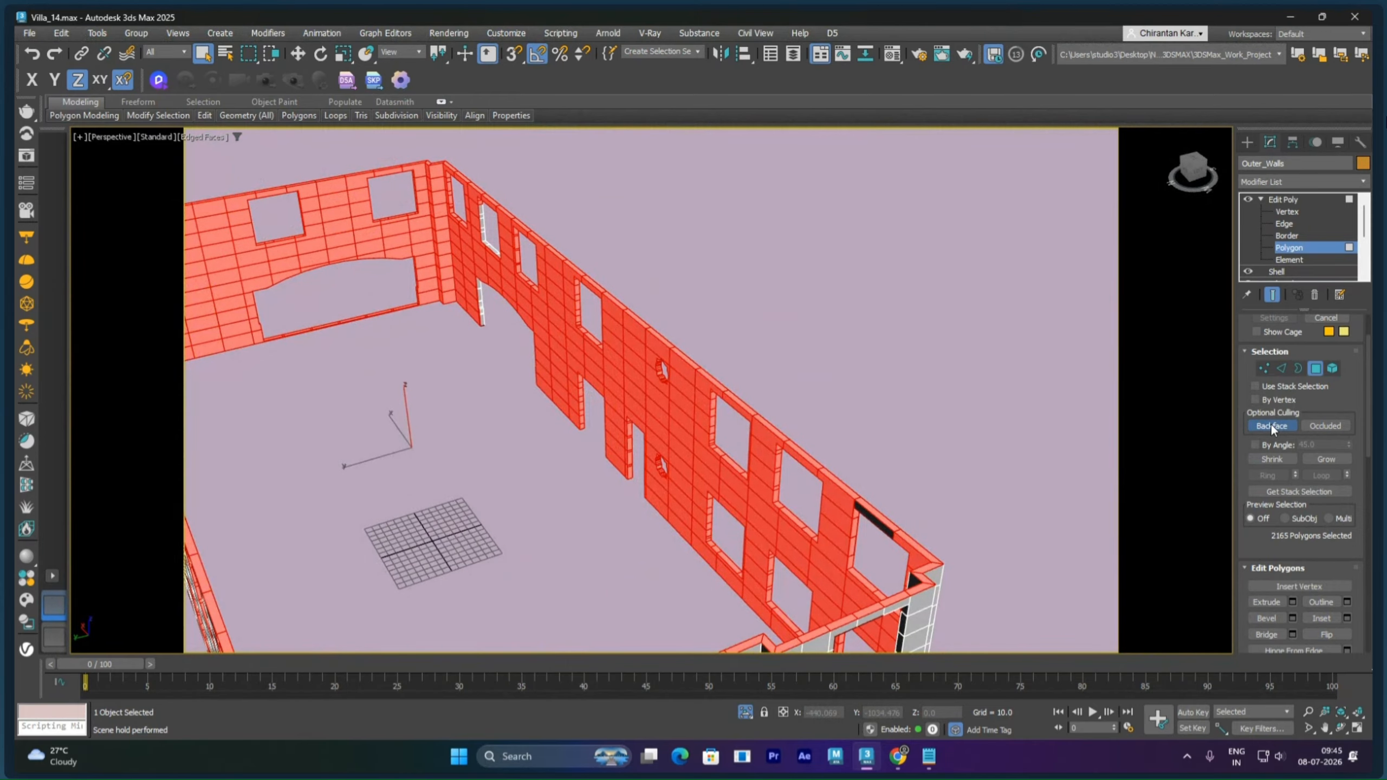
Step: Deselect the outer faces of the pier beyond the arch, the near side of the first window over it, and the single brick above the second doorway
alt+middle_drag(896, 385, 744, 551)
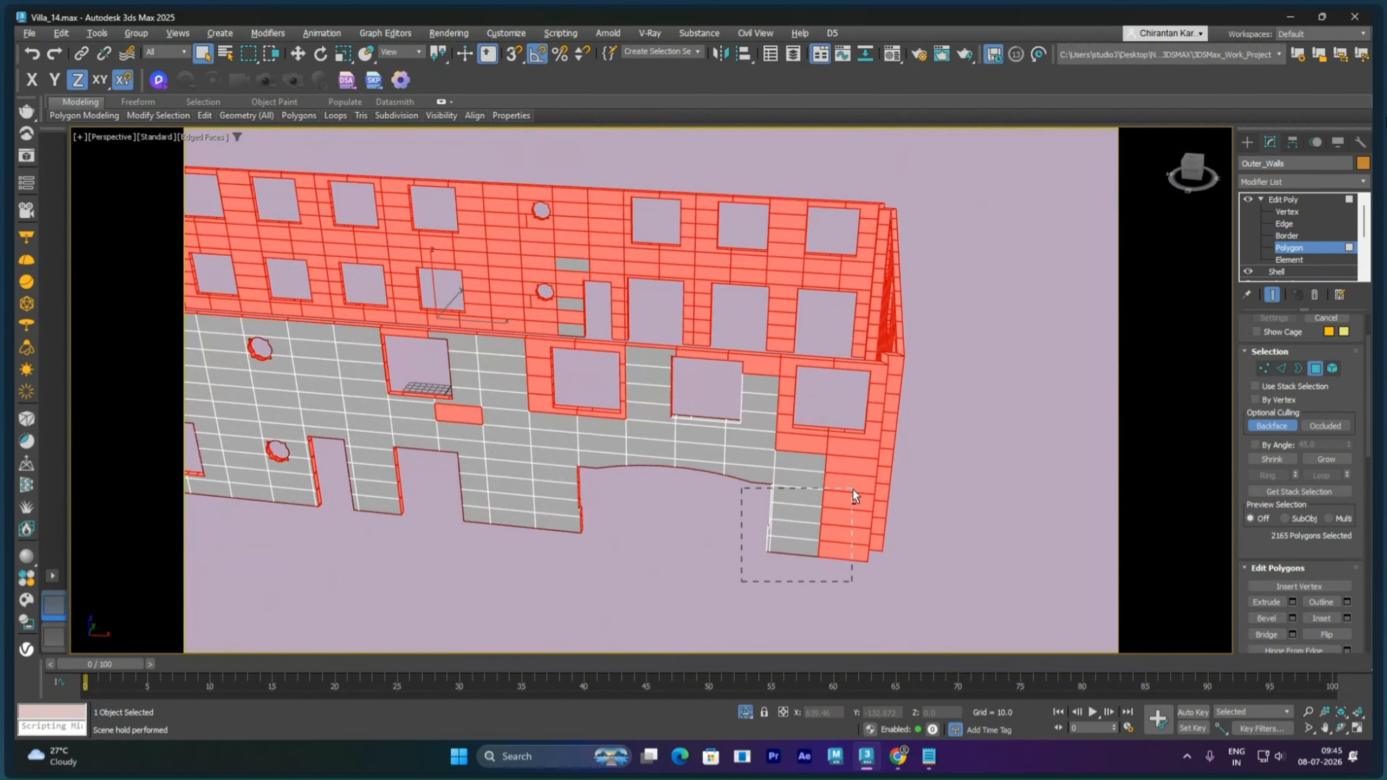
alt+drag(853, 491, 853, 490)
alt+middle_drag(853, 491, 780, 491)
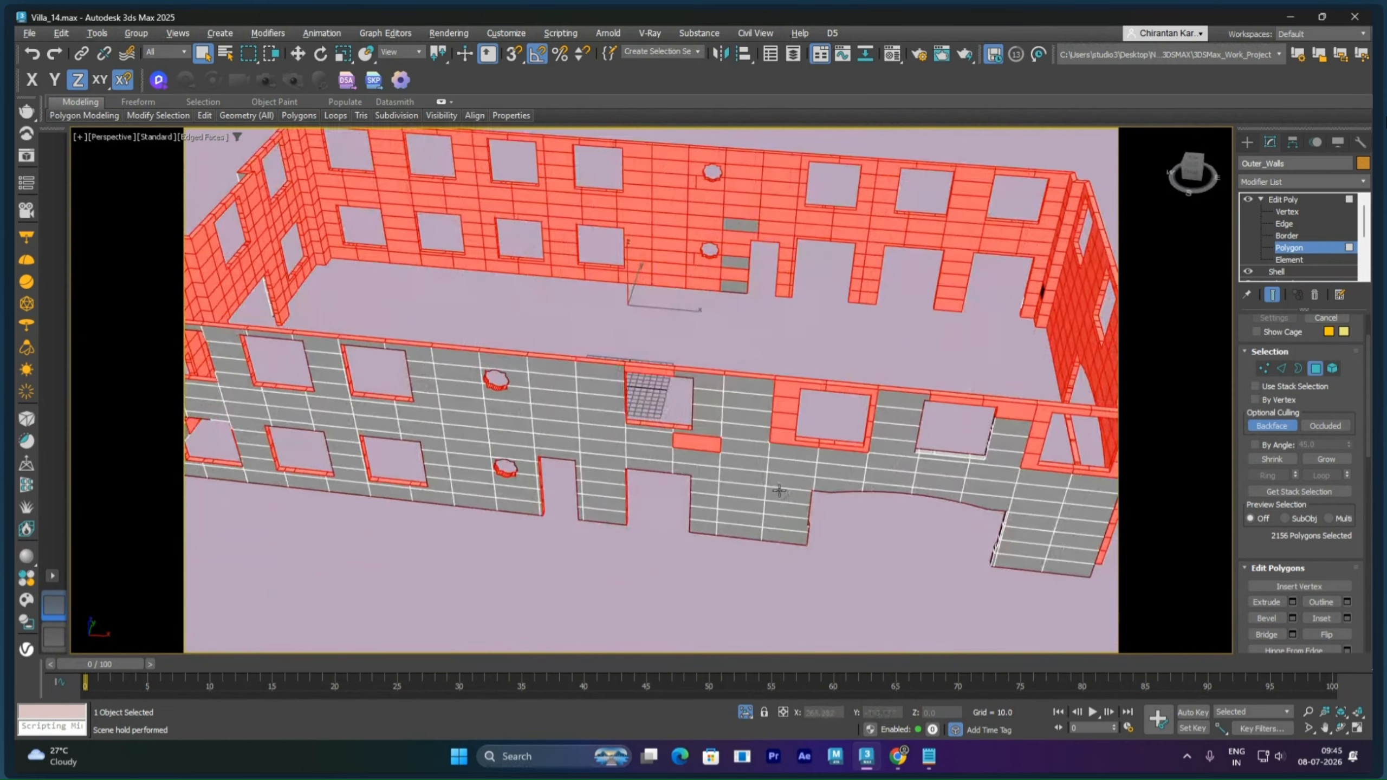
scroll(766, 447, up, 3)
drag(757, 458, 812, 349)
scroll(753, 491, down, 3)
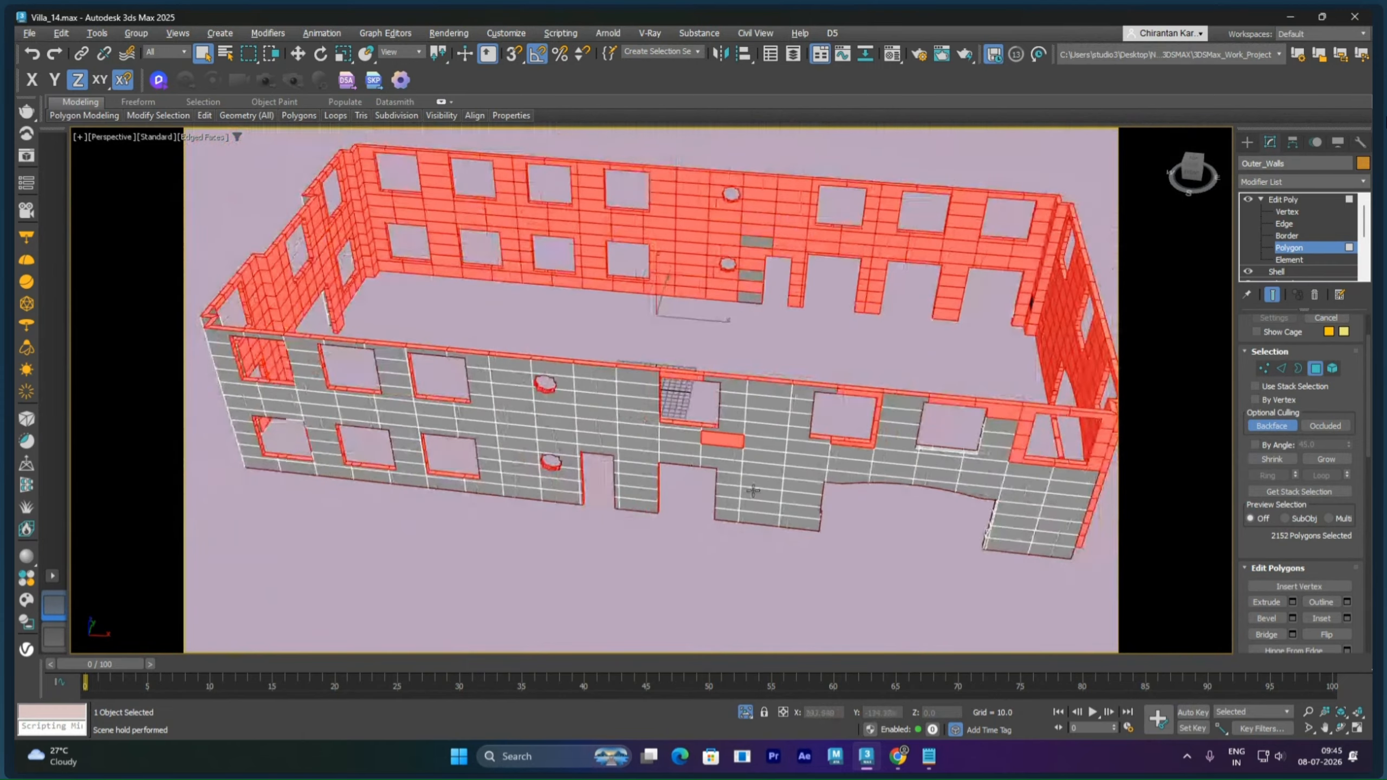
alt+click(736, 446)
Step: Deselect the outer faces above, beyond and below the first window over the arch
alt+middle_drag(737, 448, 937, 423)
scroll(935, 417, up, 3)
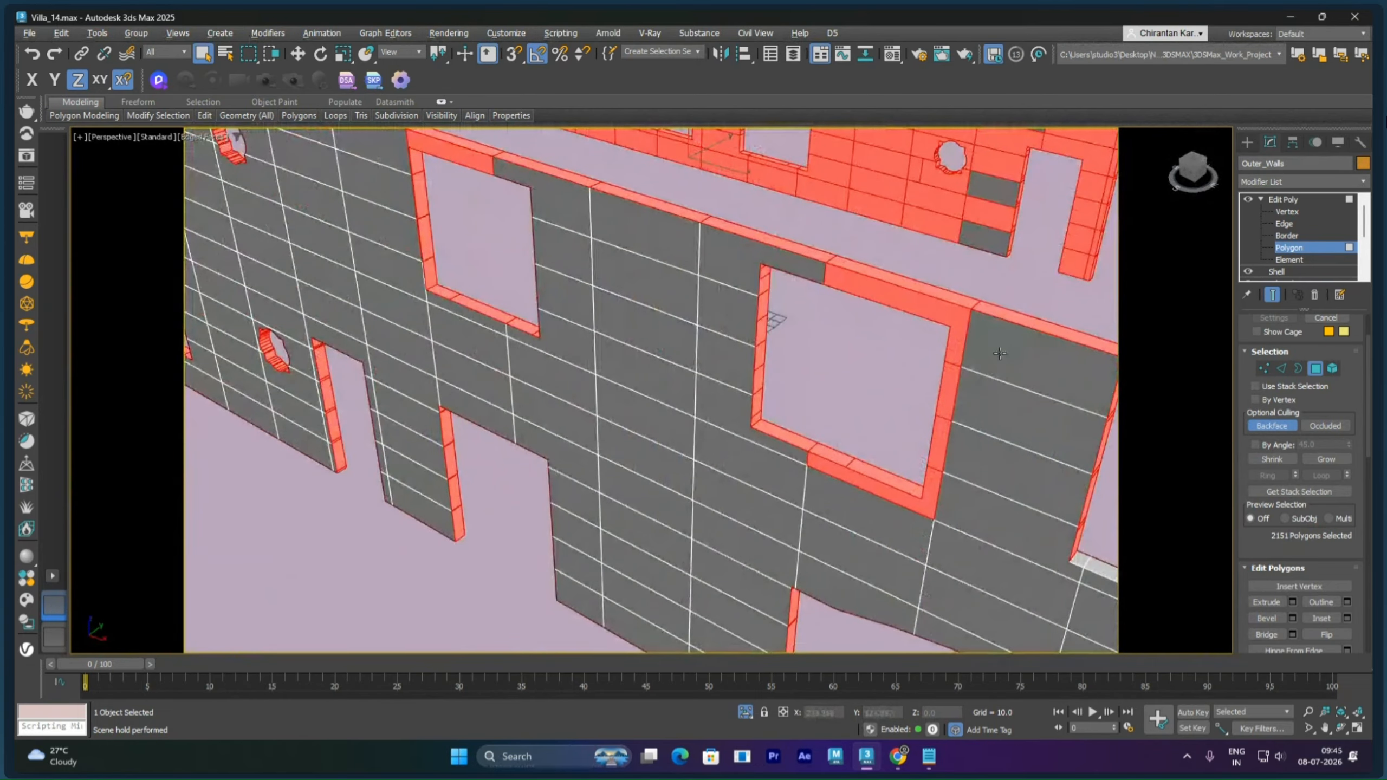
alt+drag(960, 448, 959, 448)
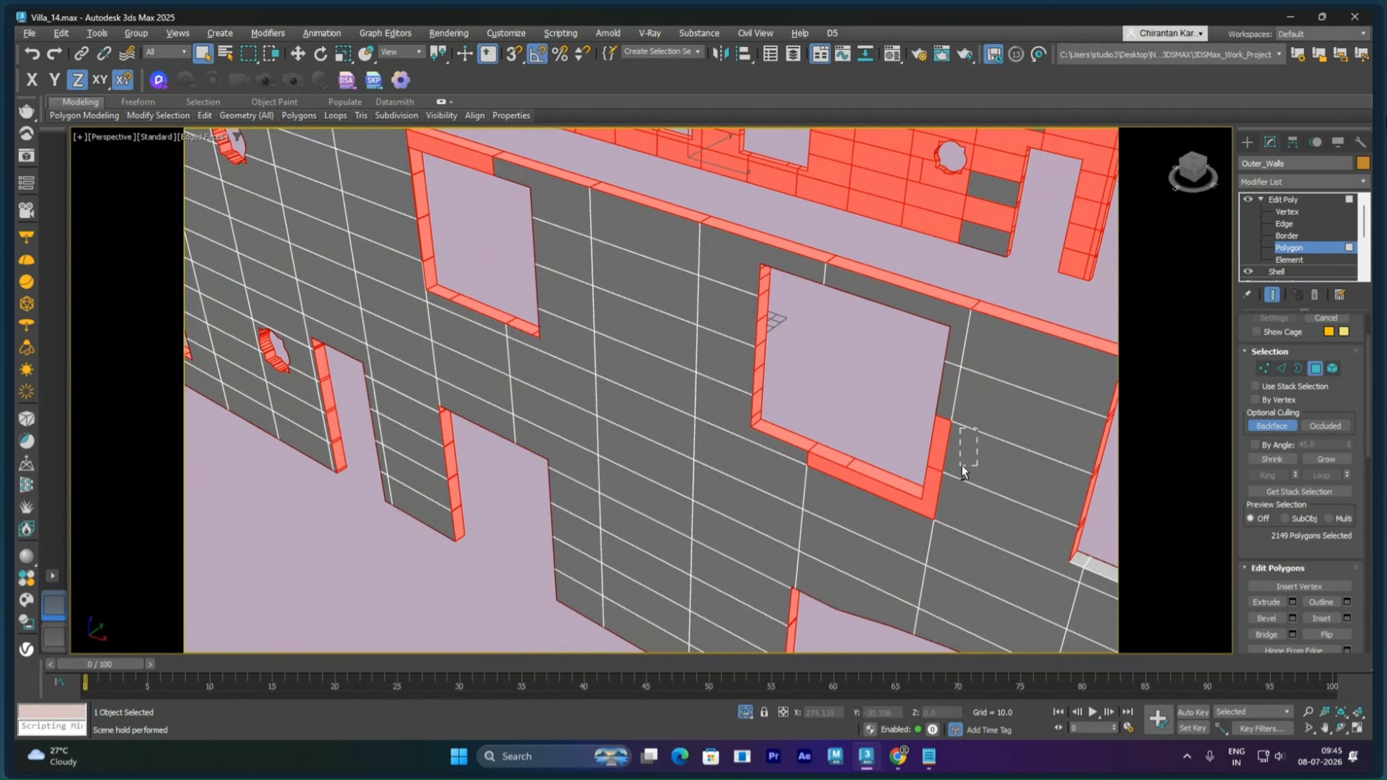
alt+drag(944, 511, 925, 529)
scroll(974, 460, down, 3)
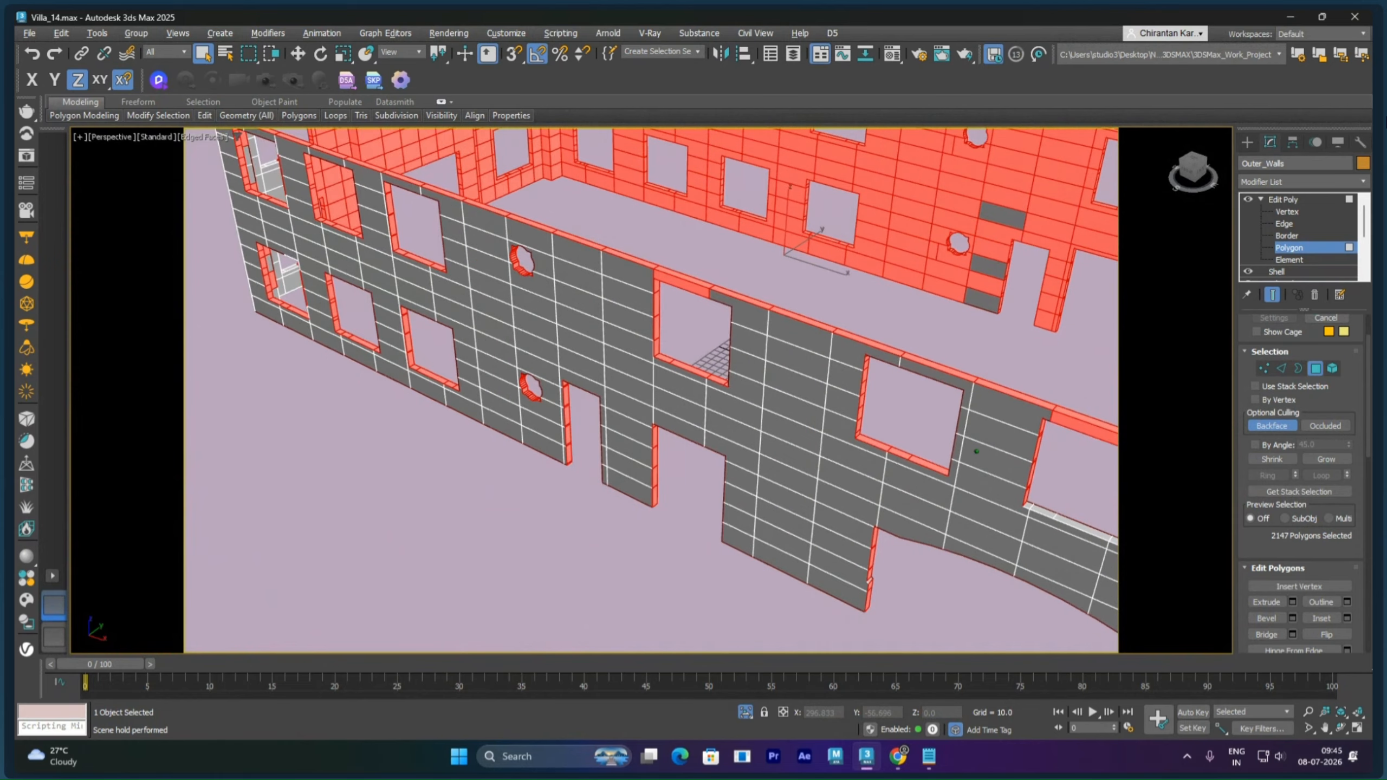
Step: Deselect the outer faces along the near side of the last upper window and above the middle window over the arch
alt+middle_drag(983, 444, 889, 574)
scroll(820, 465, up, 5)
alt+drag(884, 453, 898, 418)
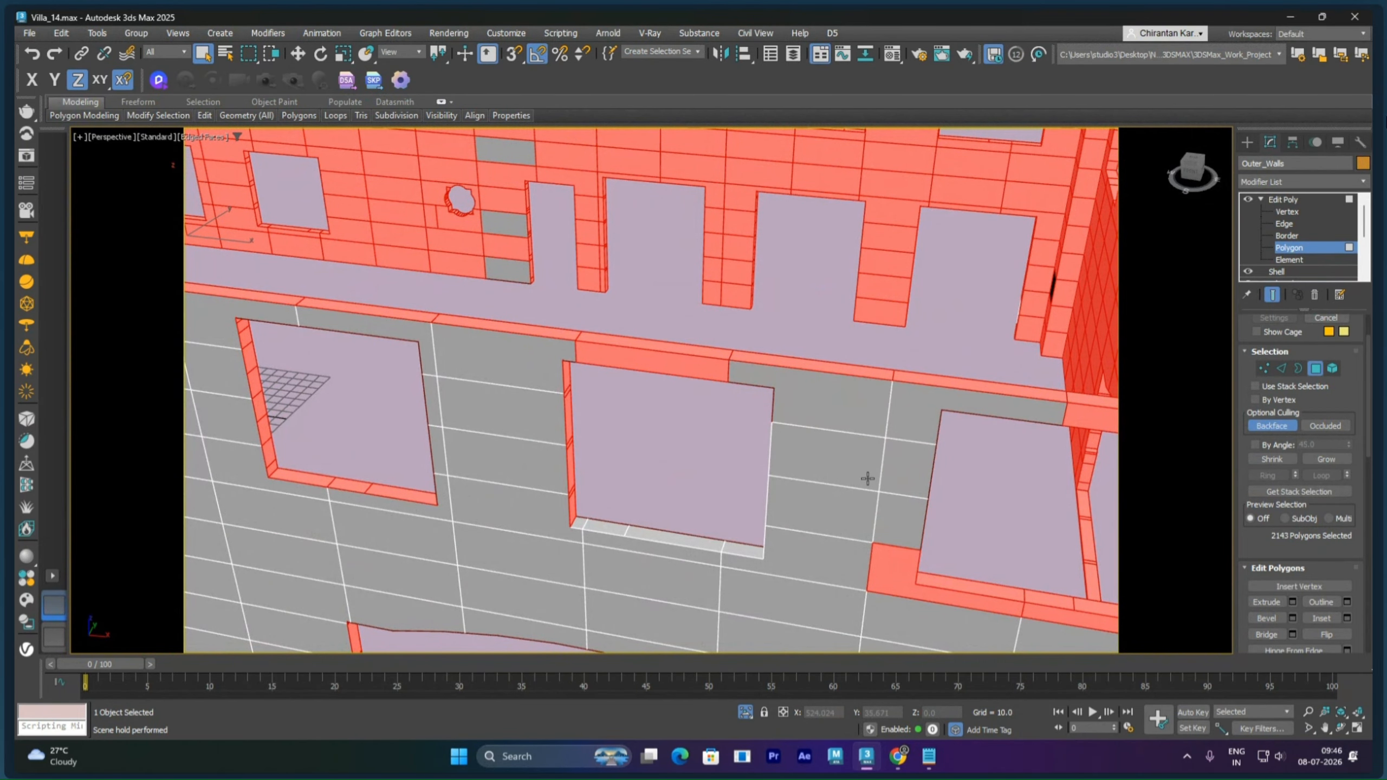
alt+drag(872, 556, 884, 601)
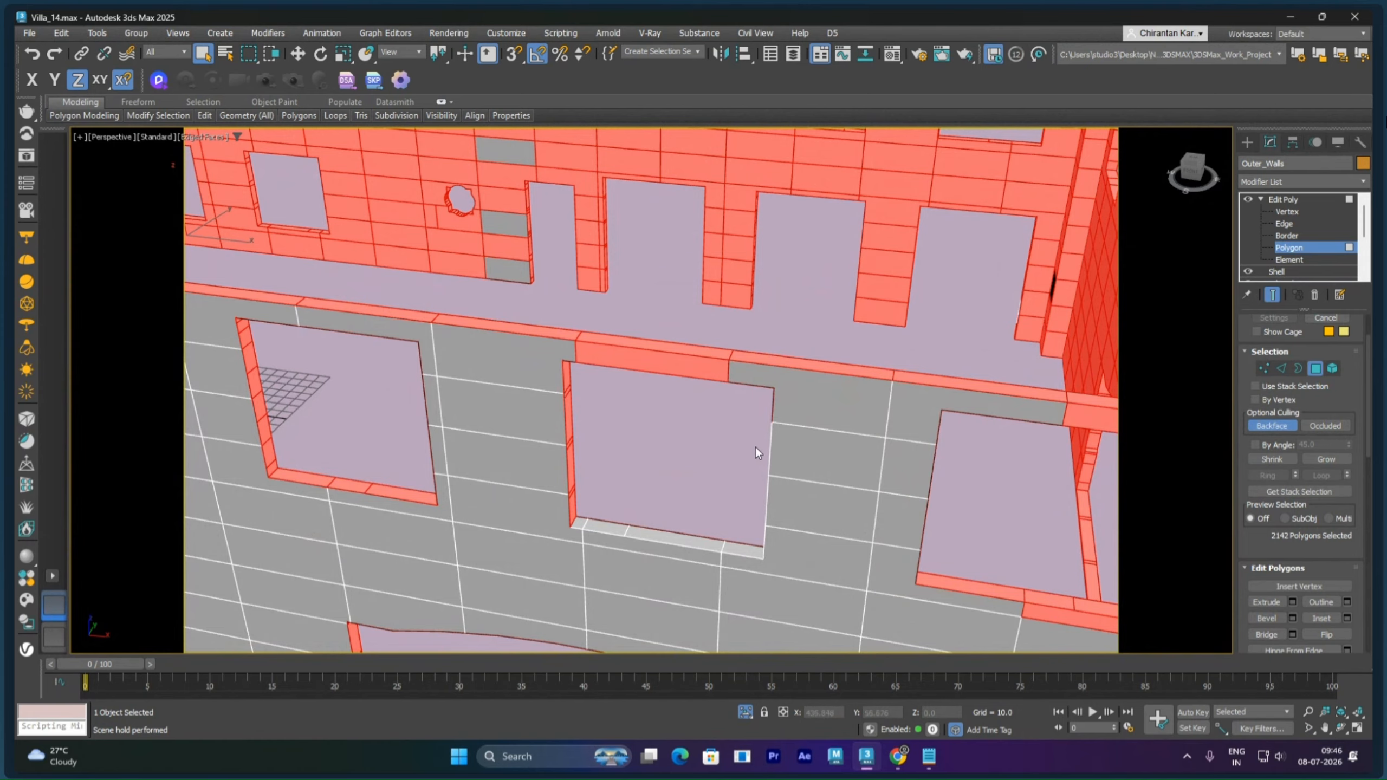
alt+drag(753, 371, 673, 374)
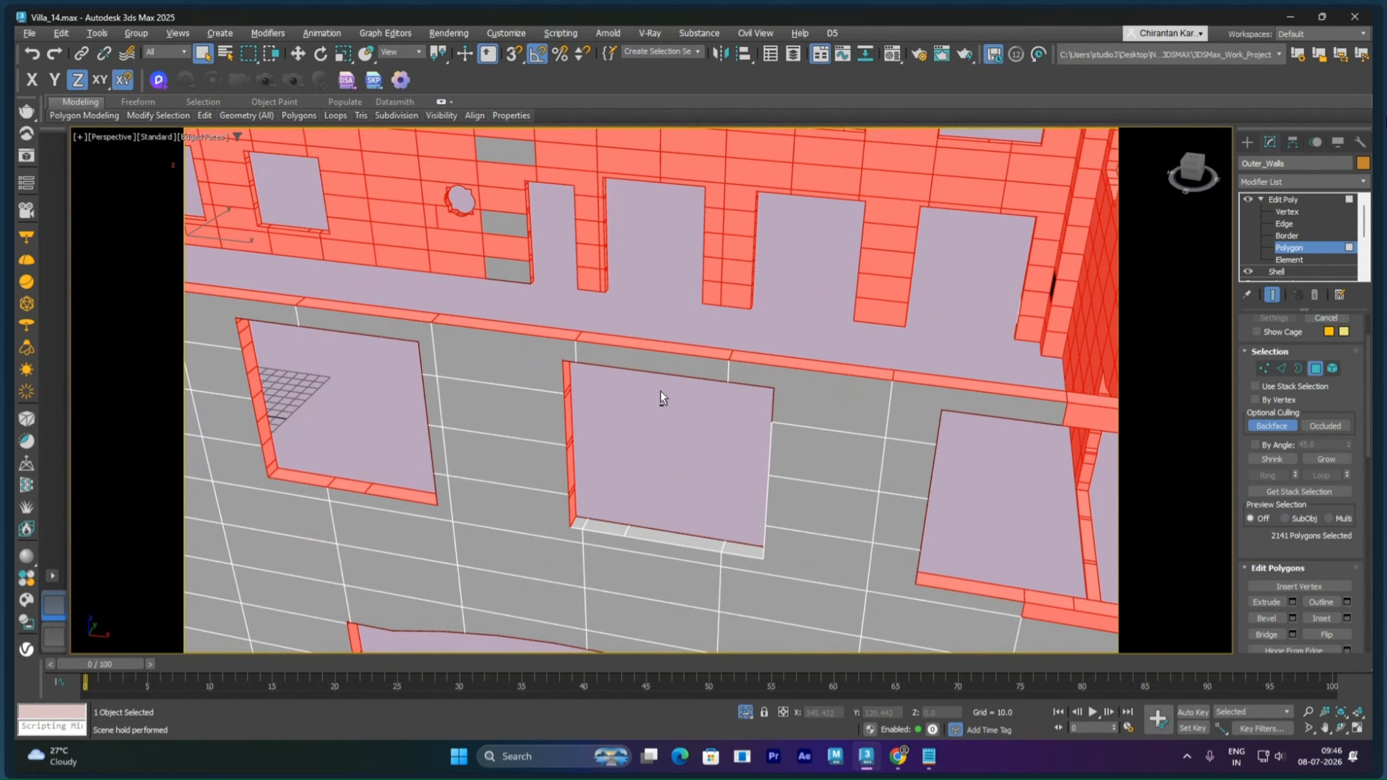
Step: Deselect the outer faces below the last upper window's sill, toward the wall corner
scroll(721, 419, down, 5)
scroll(786, 485, up, 4)
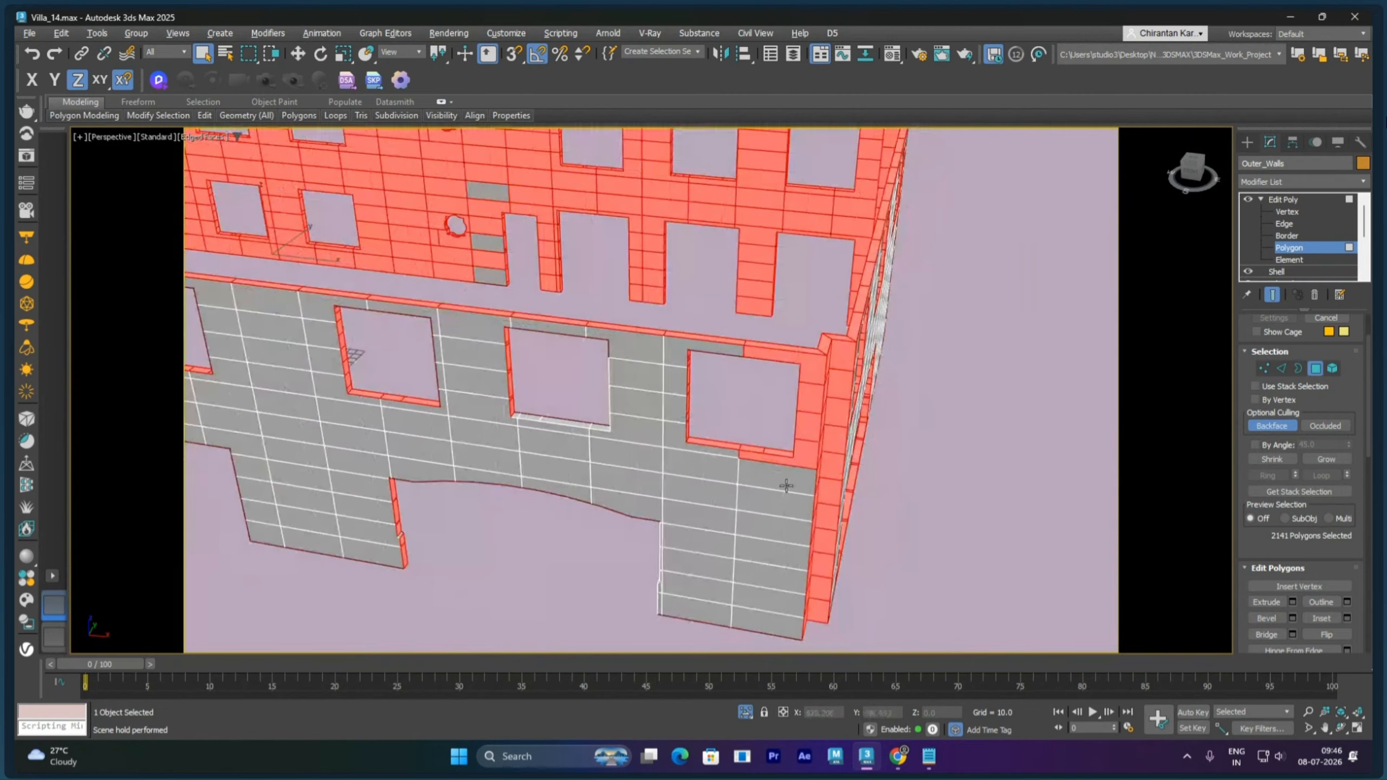
alt+drag(760, 484, 818, 468)
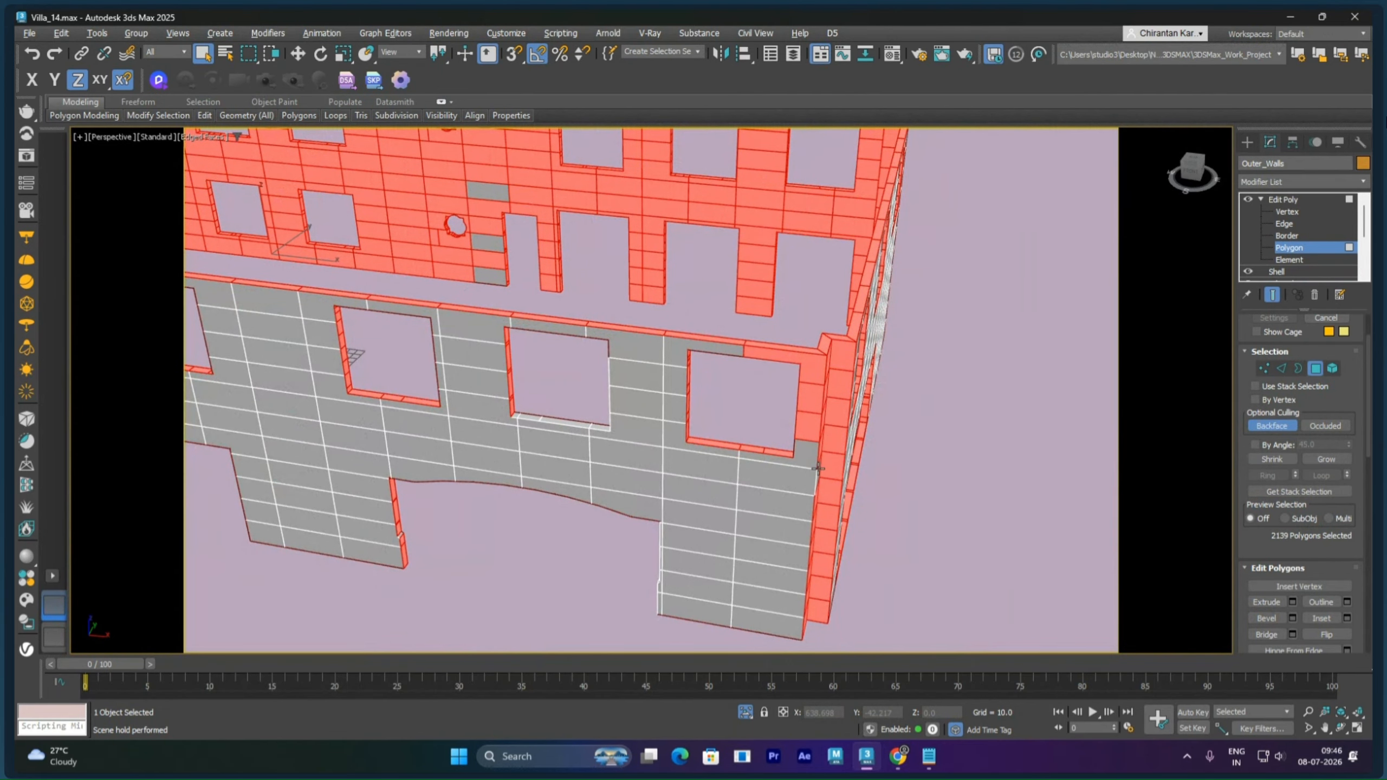
Step: Deselect the middle and lower exterior polygons of the notched wall corner beside the open arch
alt+middle_drag(809, 498, 774, 509)
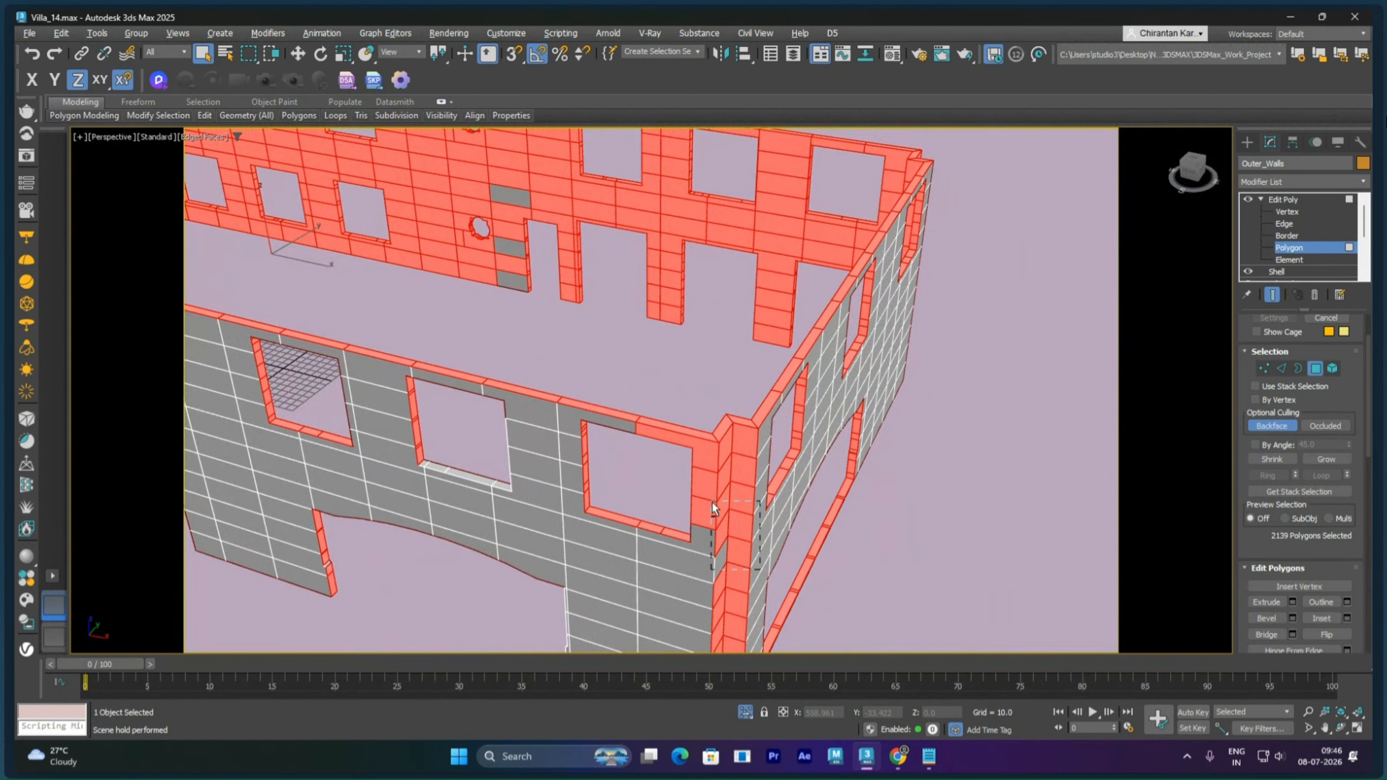
alt+drag(712, 502, 711, 502)
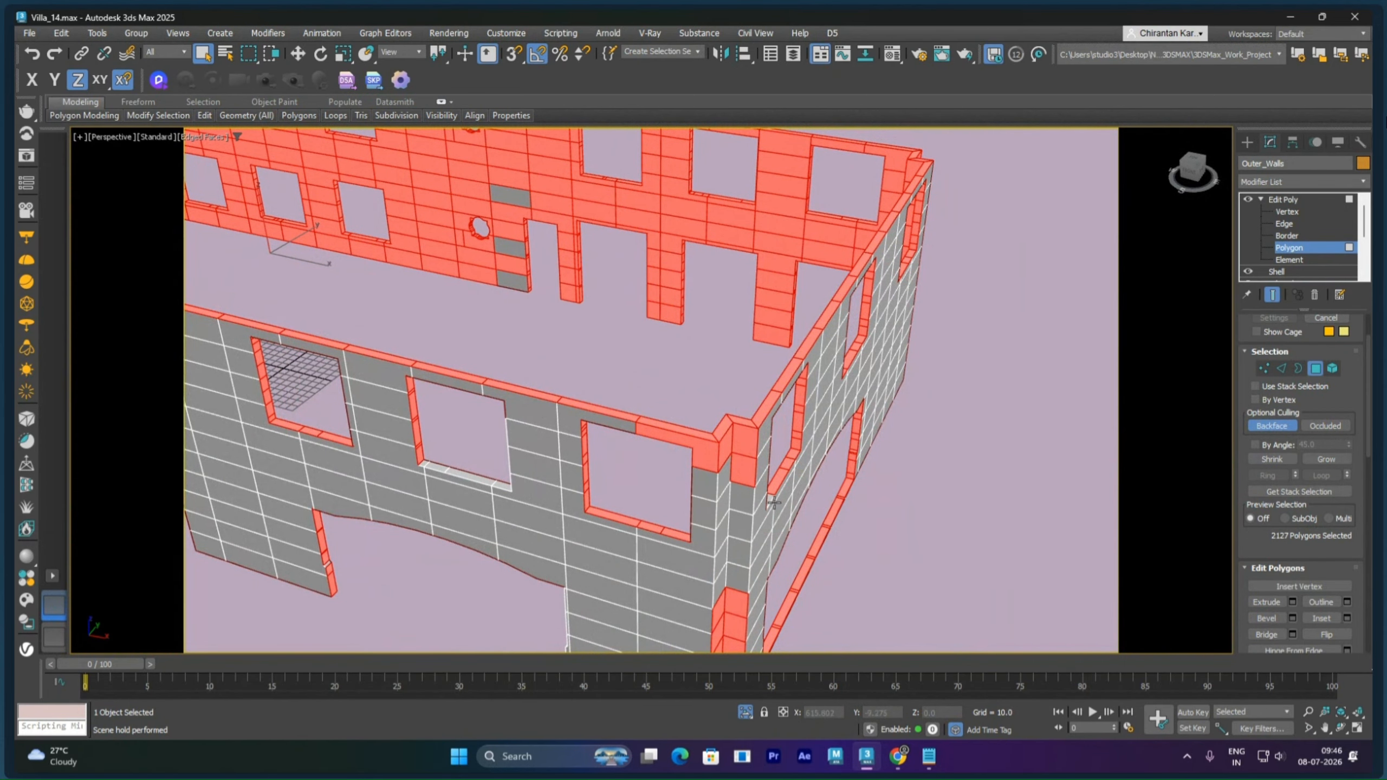
alt+middle_drag(745, 510, 830, 468)
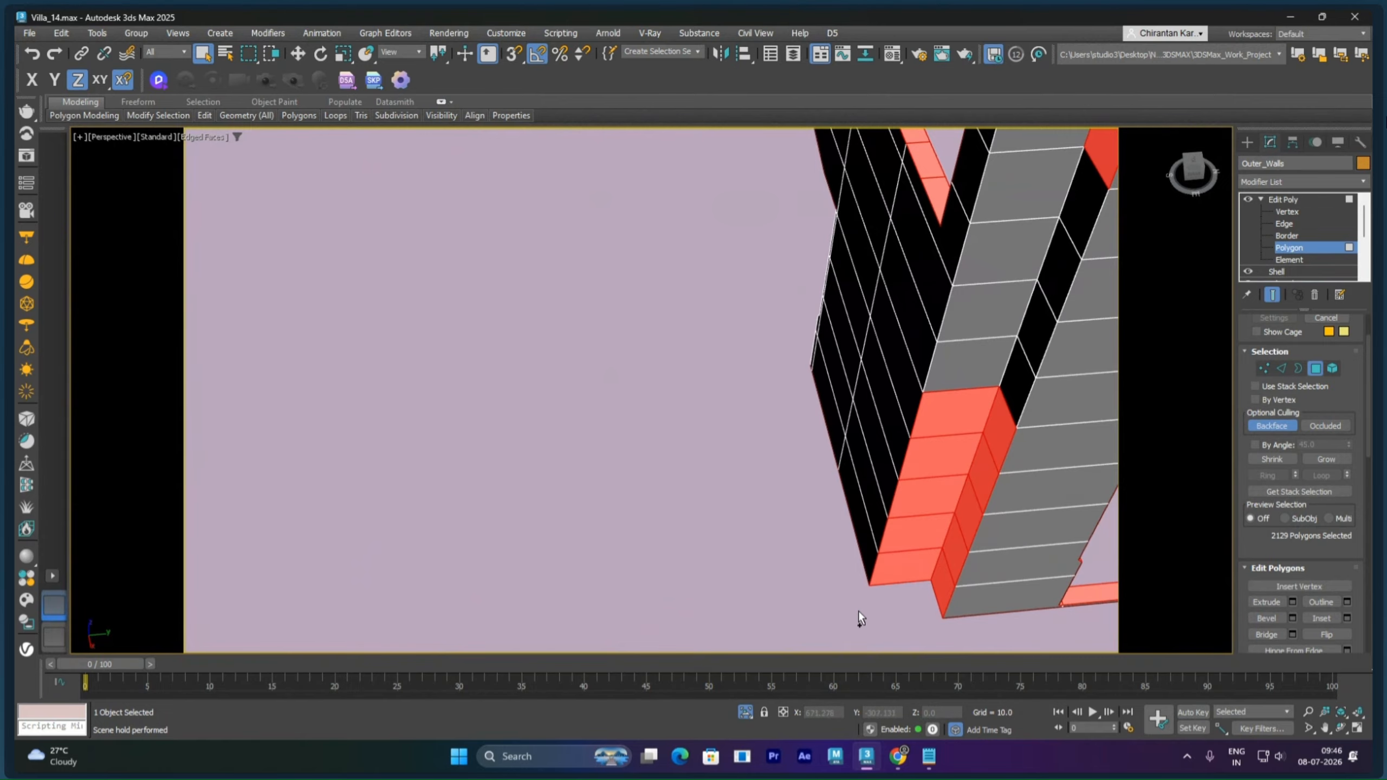
alt+drag(870, 608, 1000, 401)
scroll(963, 450, down, 4)
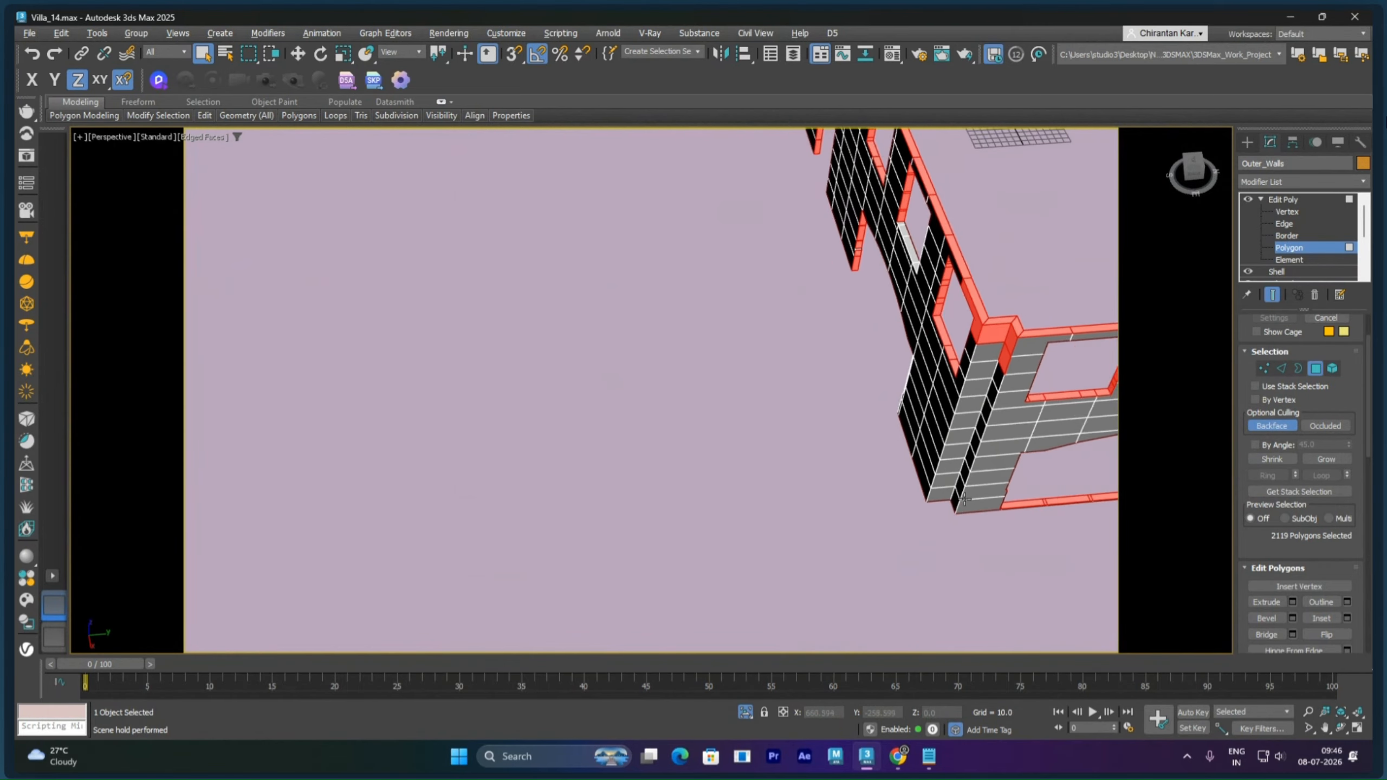
Step: Deselect the exterior polygons of the other notched corner, between the wide arched opening and the row of doorways
alt+middle_drag(963, 451, 750, 491)
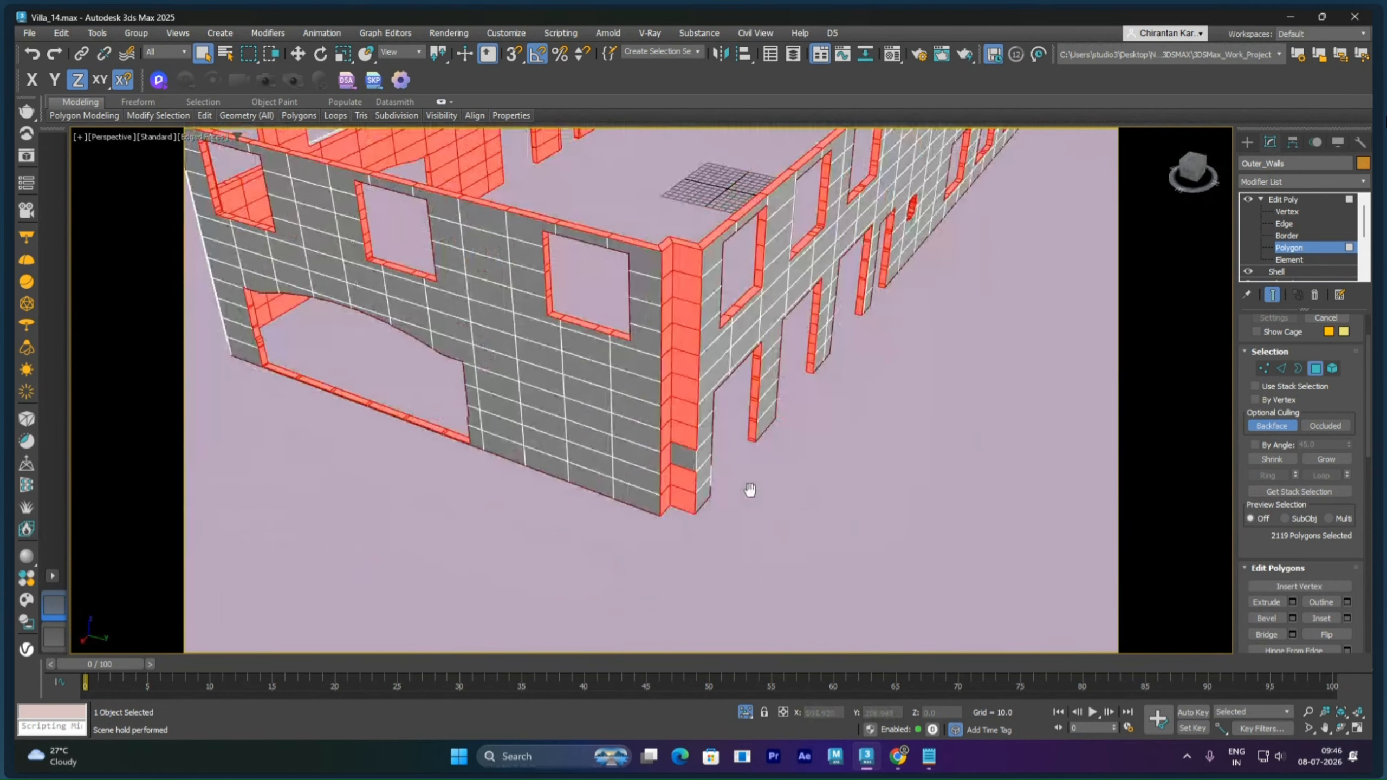
scroll(750, 490, up, 3)
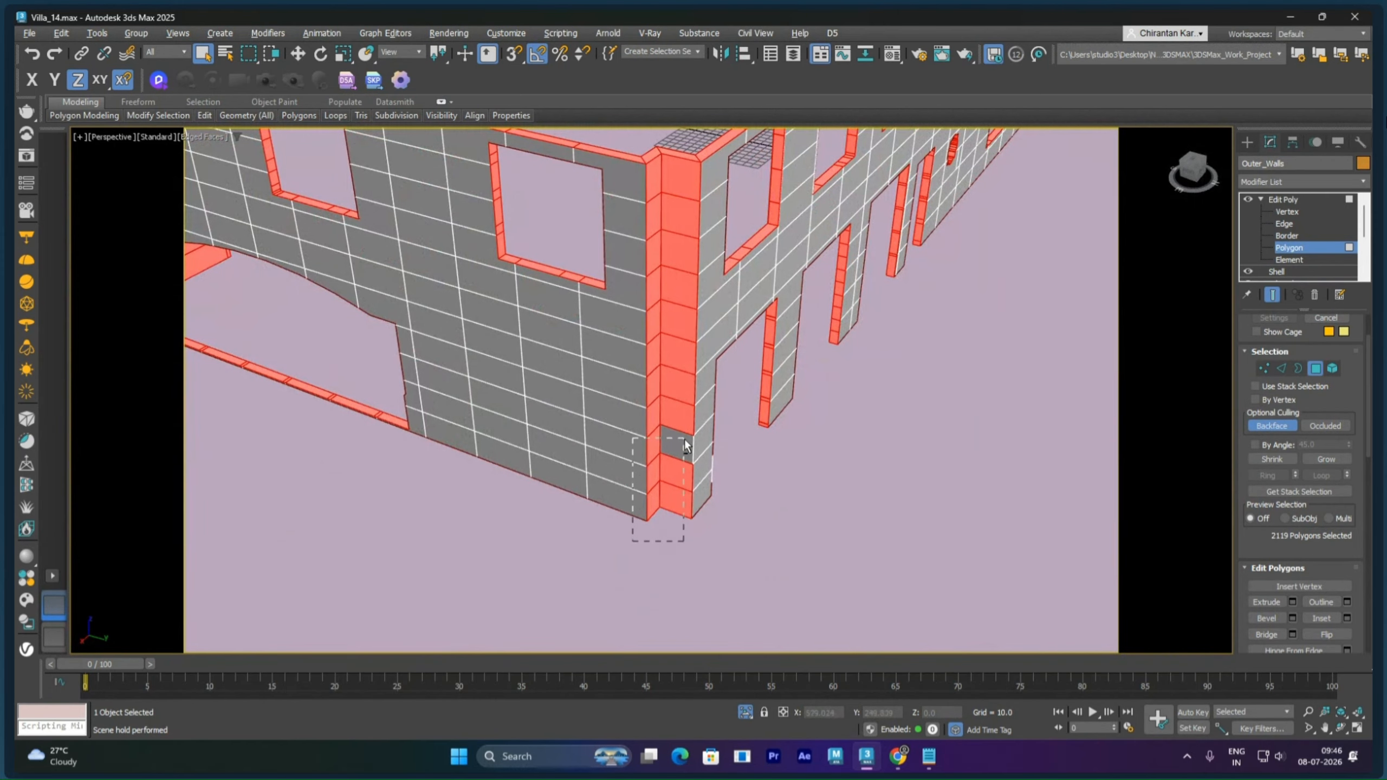
alt+drag(686, 446, 700, 281)
middle_drag(699, 326, 686, 442)
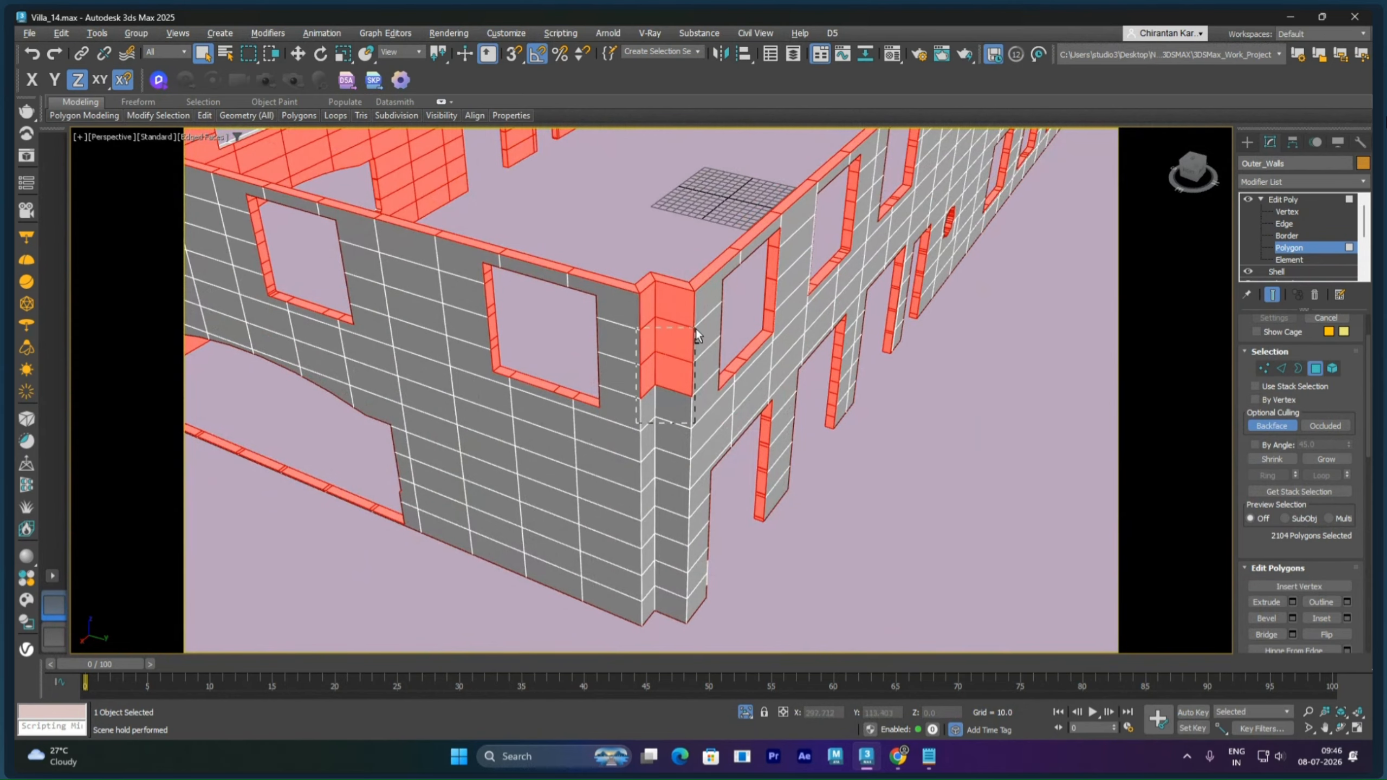
alt+drag(695, 328, 697, 303)
Step: Add the unselected jamb polygons at the base of the endmost doorway to the selection
scroll(716, 395, down, 5)
alt+middle_drag(717, 395, 556, 418)
scroll(468, 306, up, 4)
scroll(464, 298, up, 8)
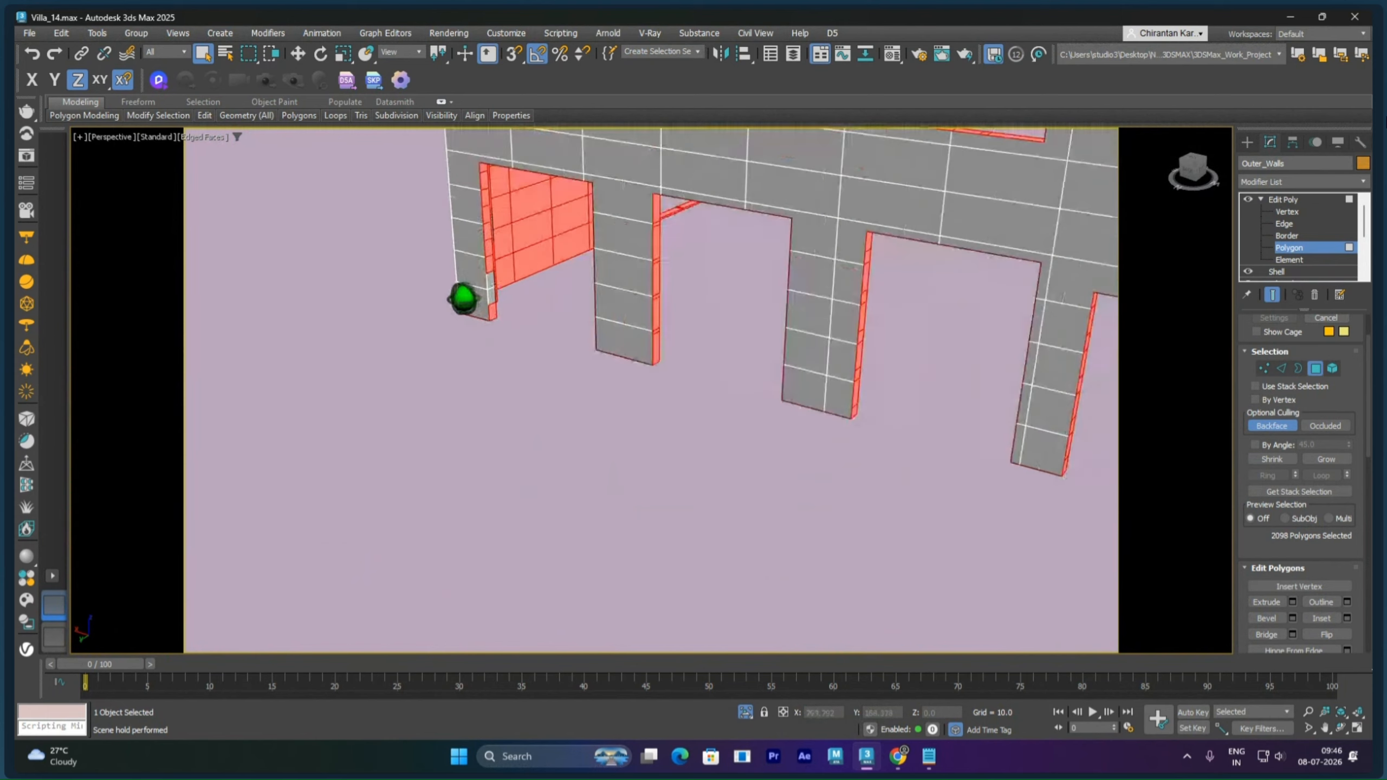
ctrl+click(526, 263)
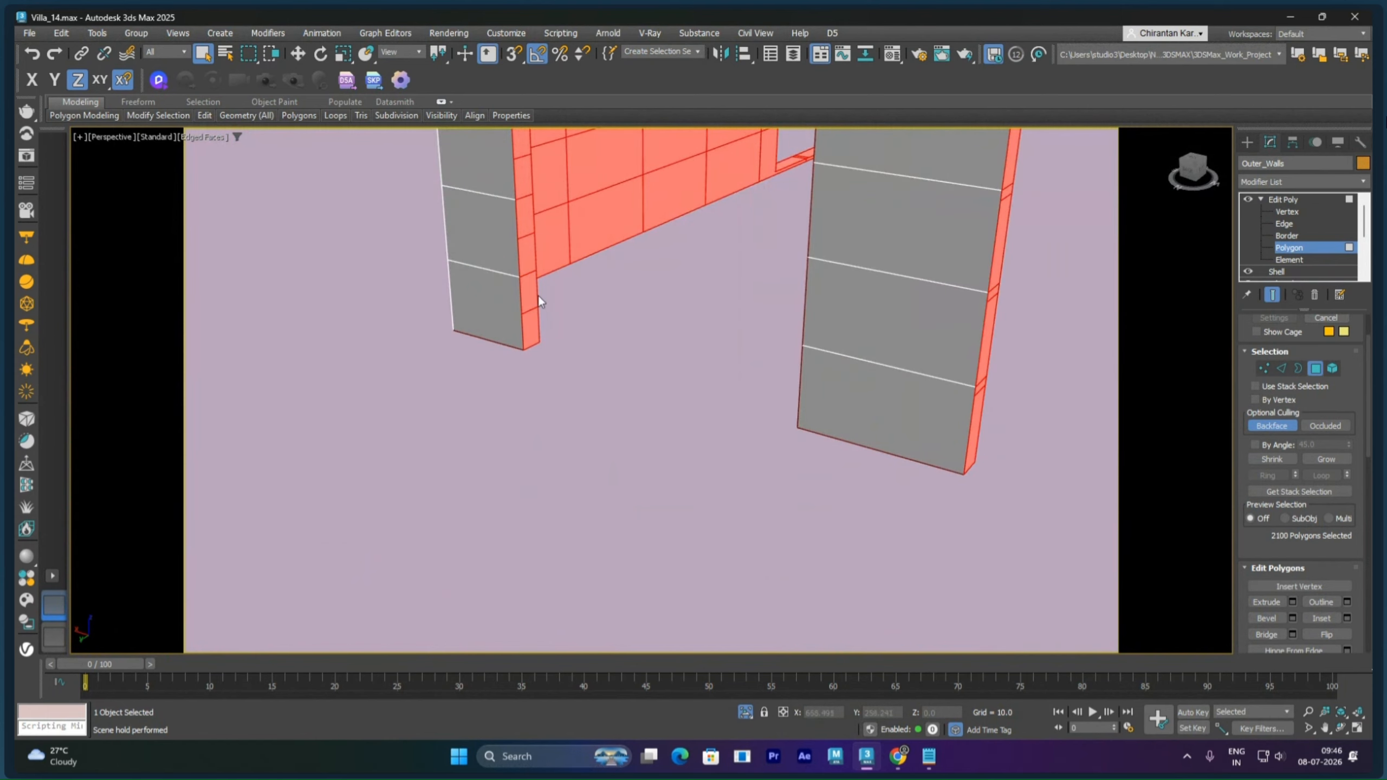
scroll(623, 339, down, 15)
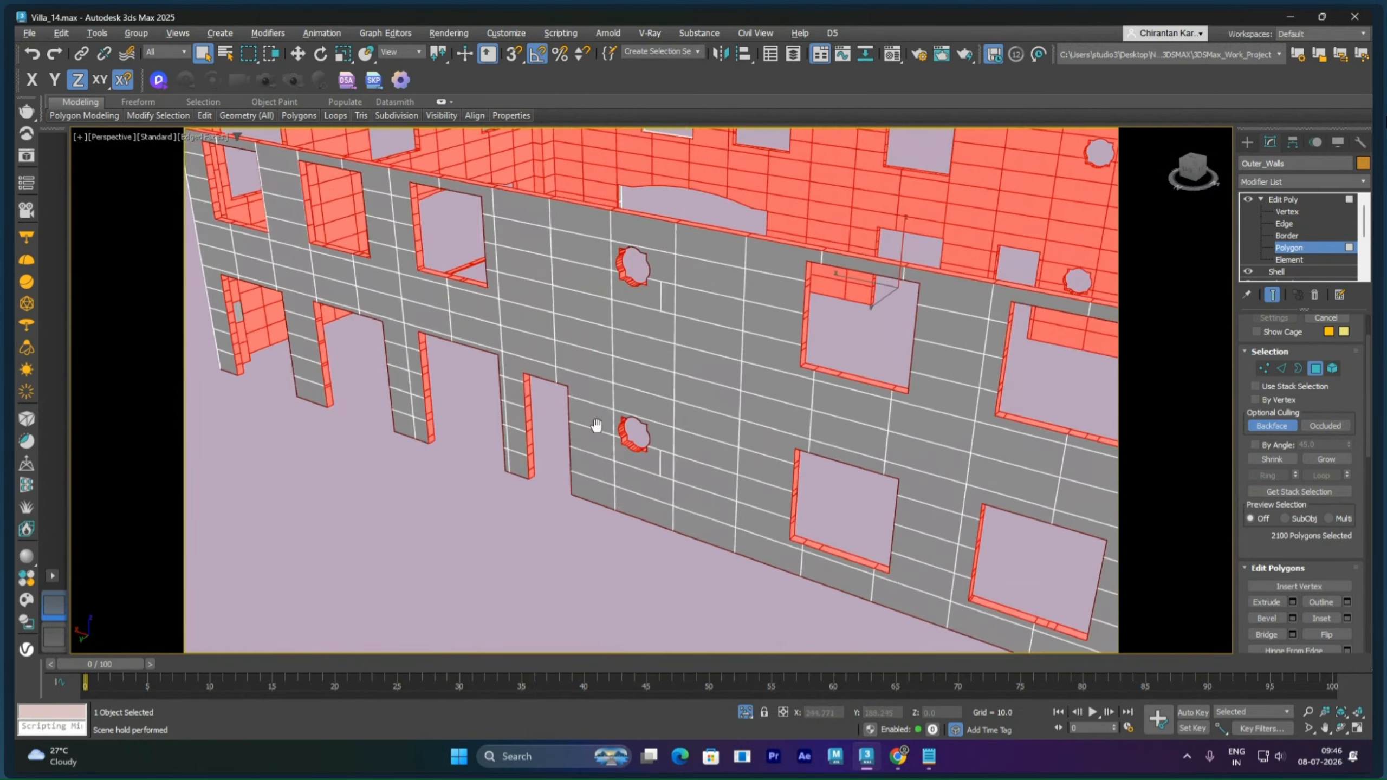
Step: Deselect the remaining exterior polygons at the top of the first notched corner and above the adjacent window
alt+middle_drag(588, 401, 435, 468)
alt+middle_drag(727, 454, 785, 542)
scroll(739, 487, up, 5)
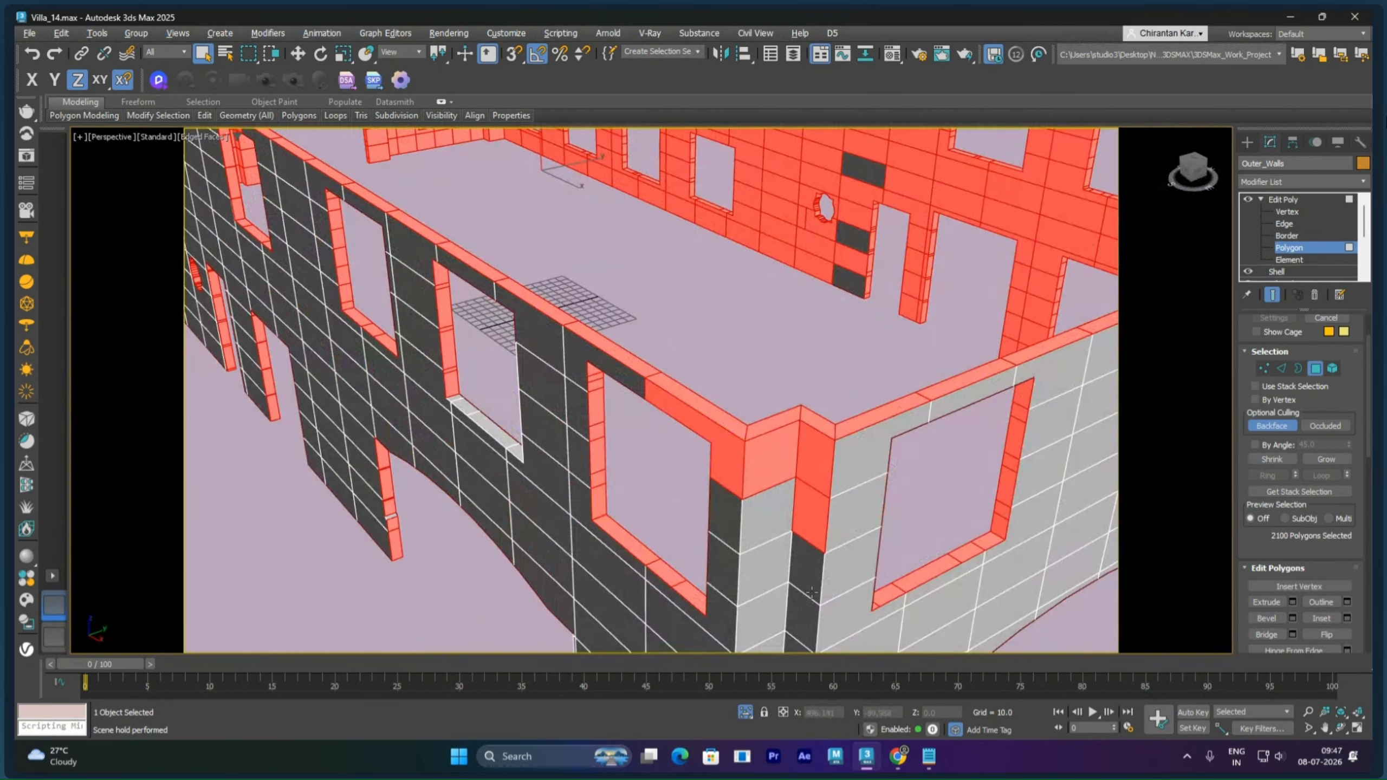
drag(814, 587, 818, 483)
alt+drag(744, 455, 743, 456)
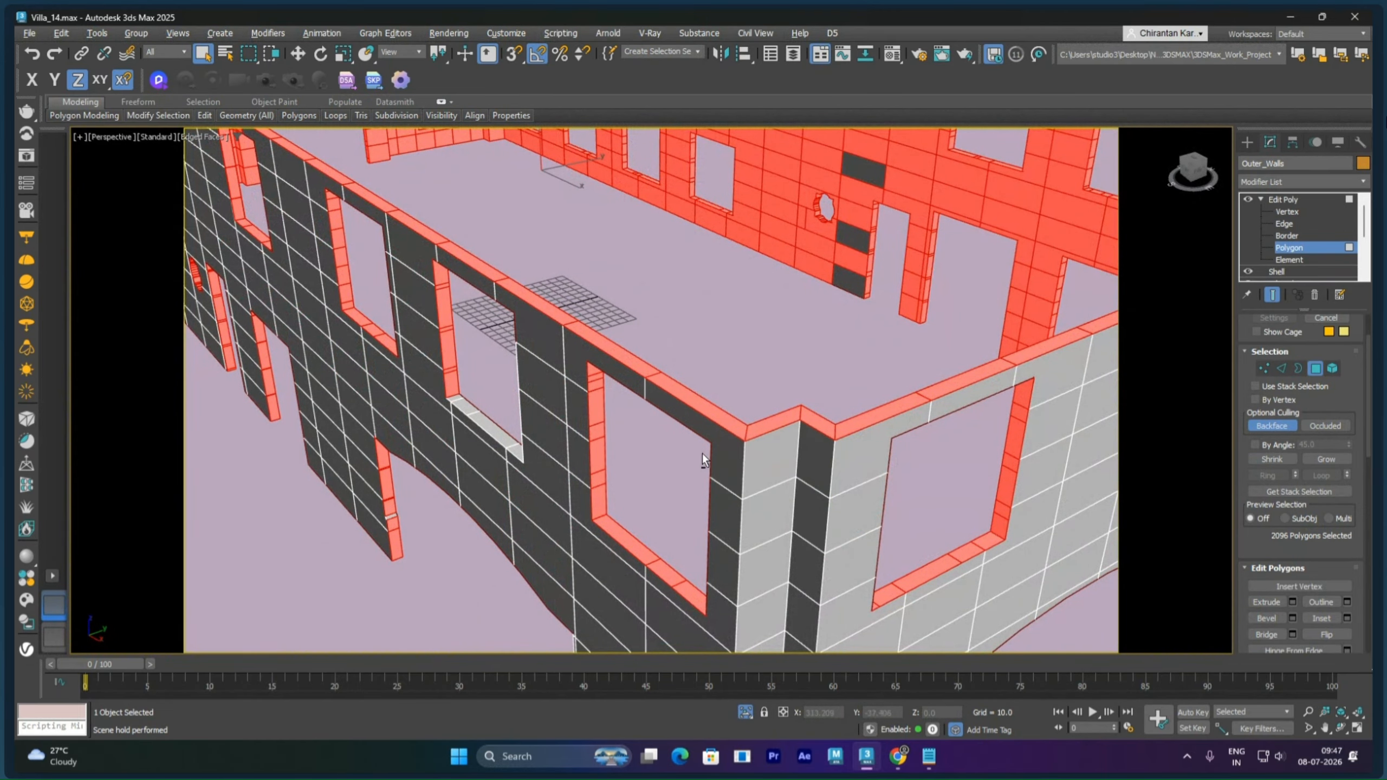
Step: Examine the outer walls, corners and opening edges for wrongly selected or missed polygons
scroll(734, 459, down, 6)
alt+middle_drag(738, 533, 1134, 541)
middle_drag(655, 488, 843, 453)
scroll(836, 442, up, 5)
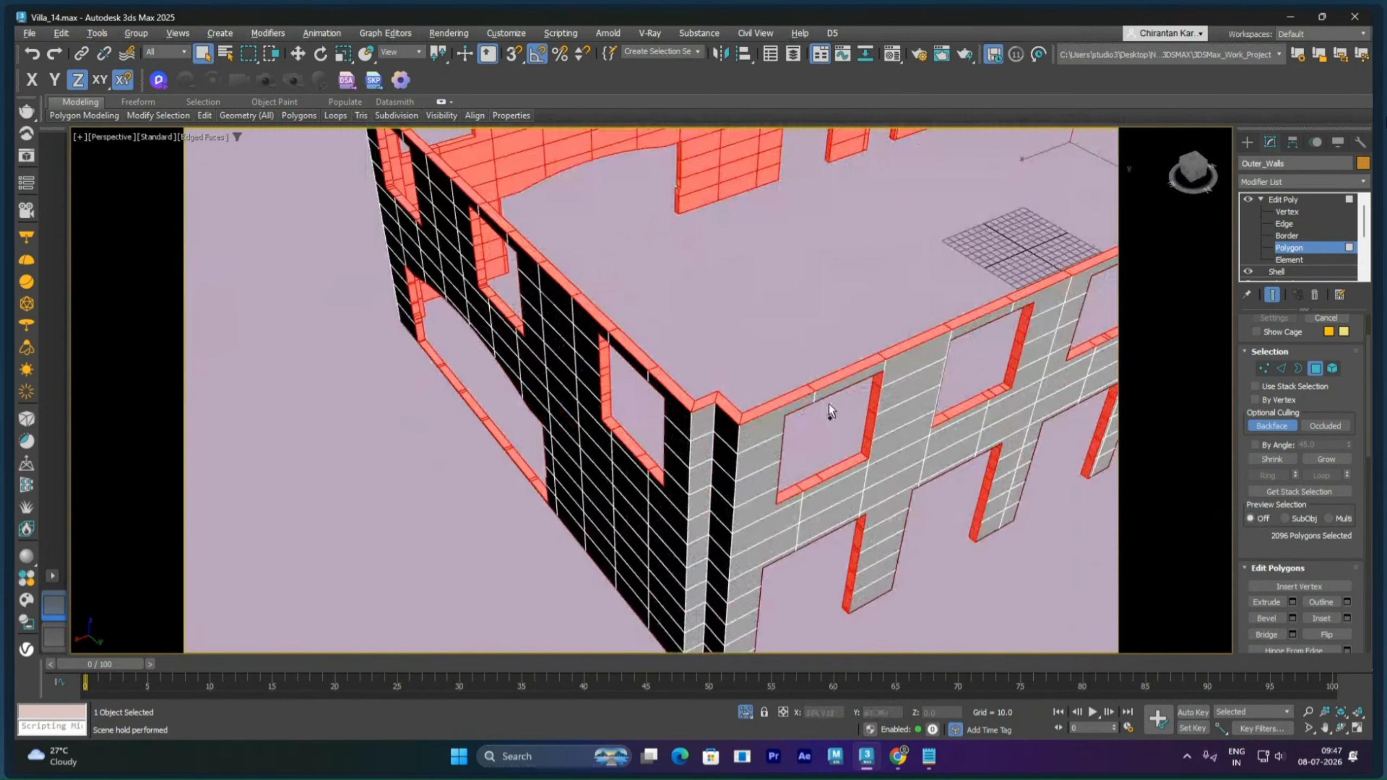
scroll(837, 397, down, 6)
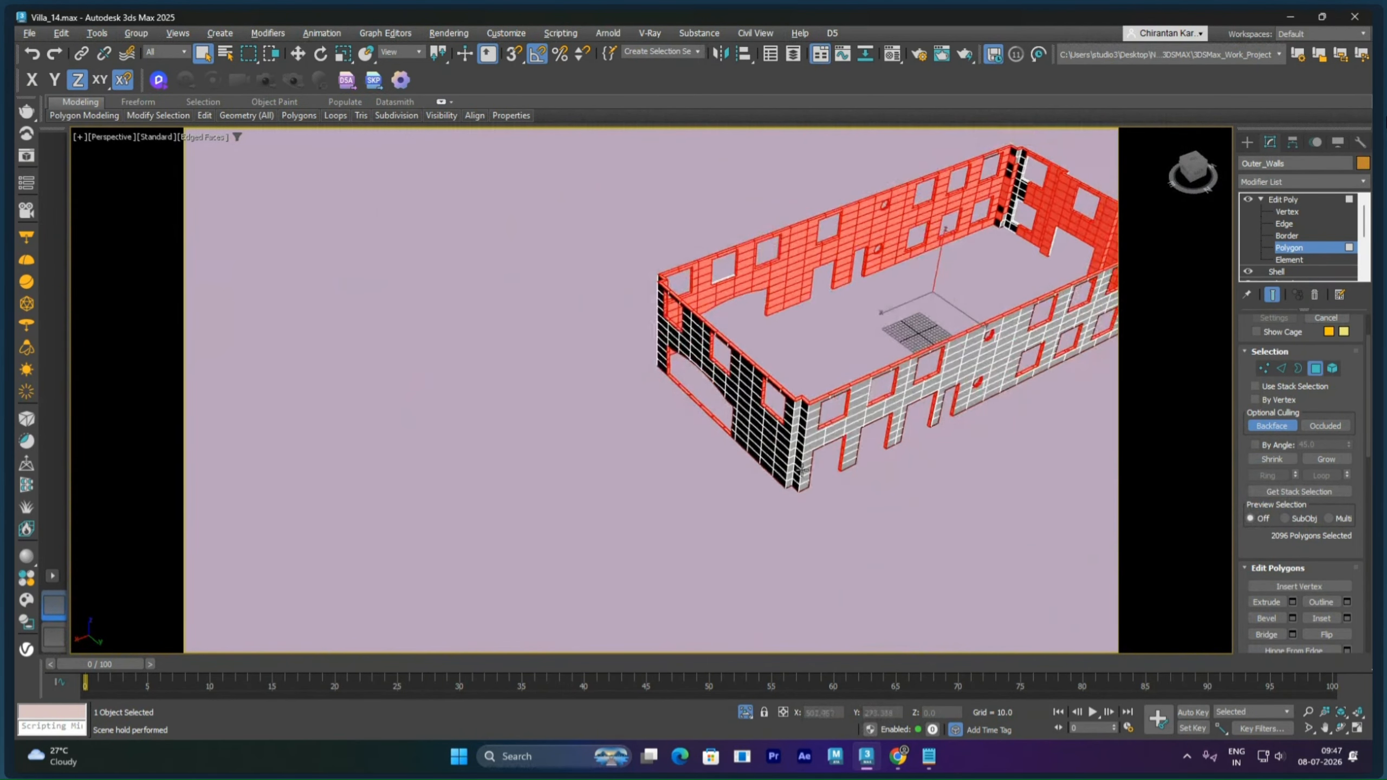
alt+middle_drag(835, 481, 822, 497)
scroll(797, 492, up, 10)
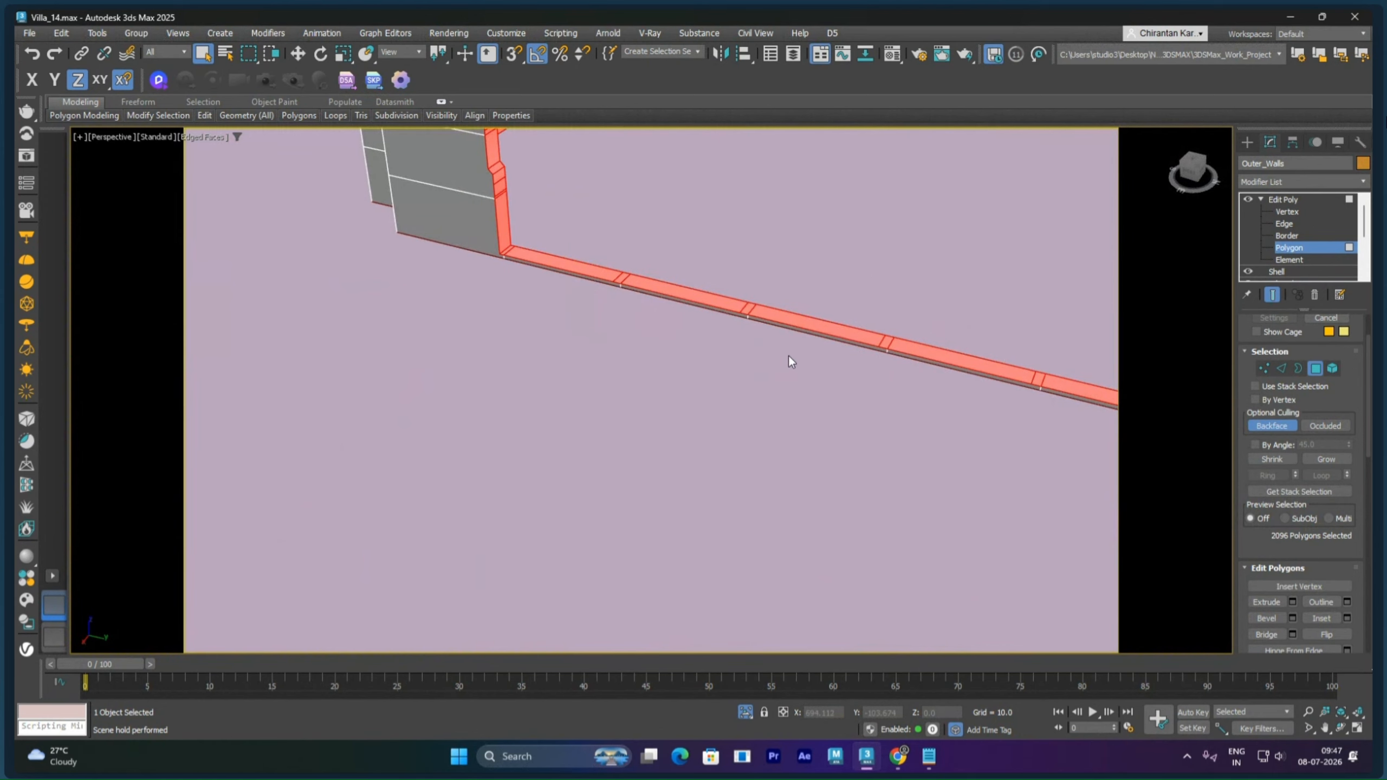
scroll(789, 358, down, 10)
middle_drag(881, 389, 708, 489)
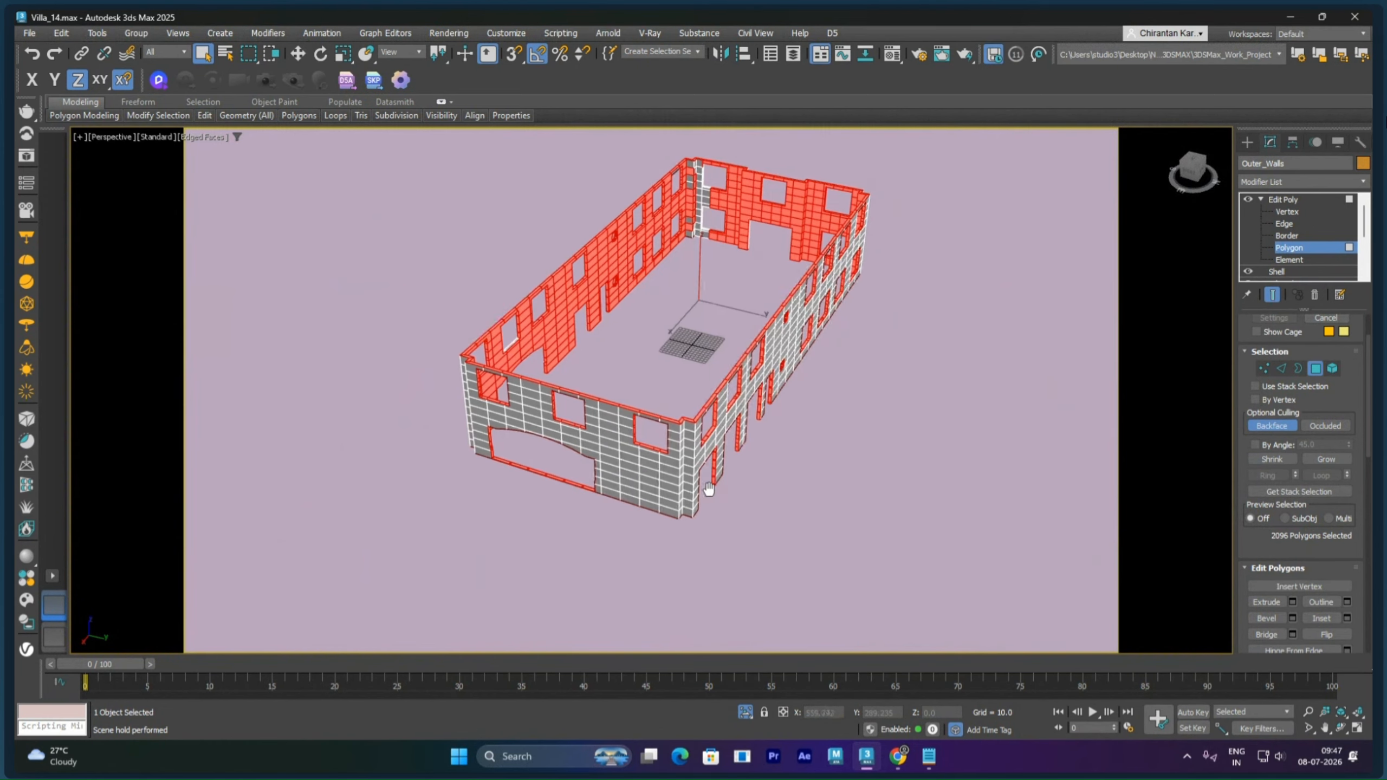
Step: Add the unselected interior polygons of the far notched corner and around its adjacent windows to the selection
scroll(755, 251, up, 10)
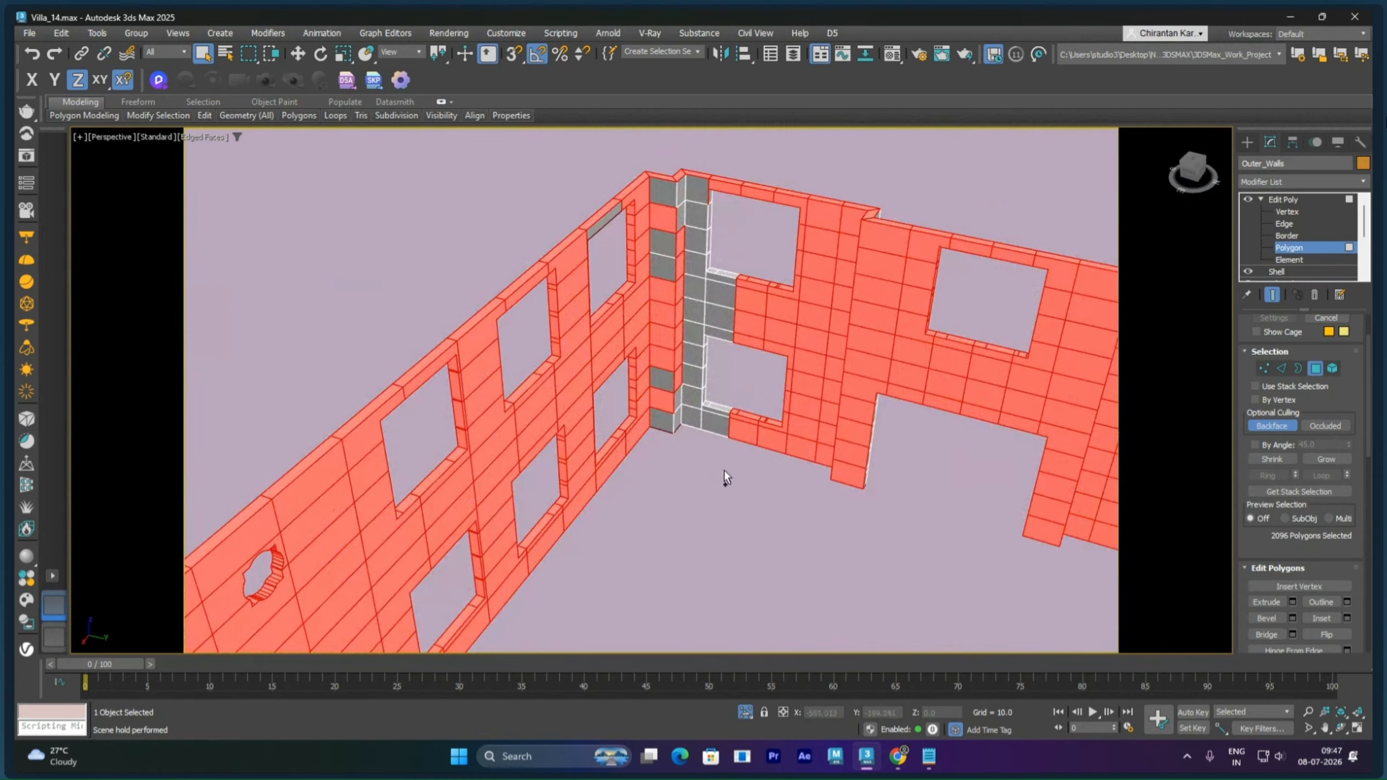
ctrl+drag(725, 470, 705, 192)
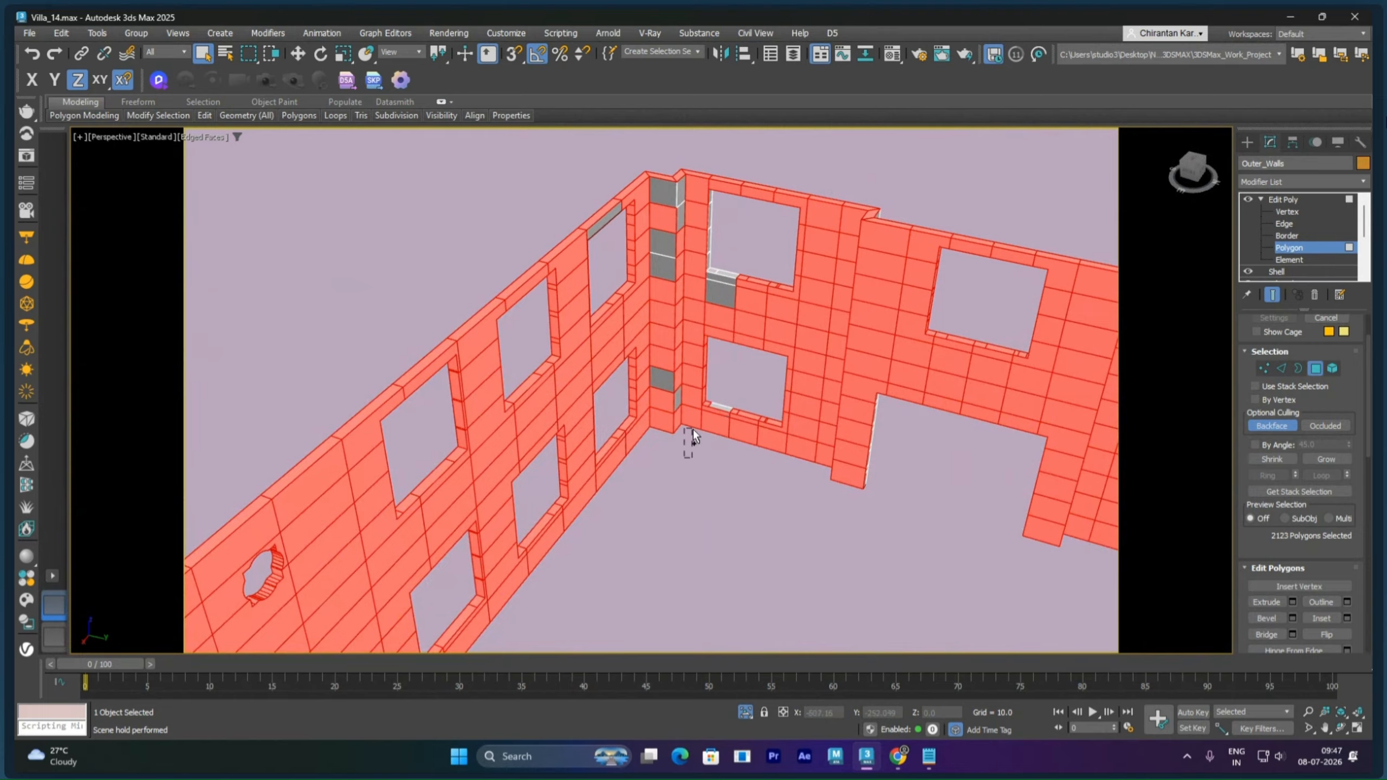
ctrl+drag(691, 435, 724, 281)
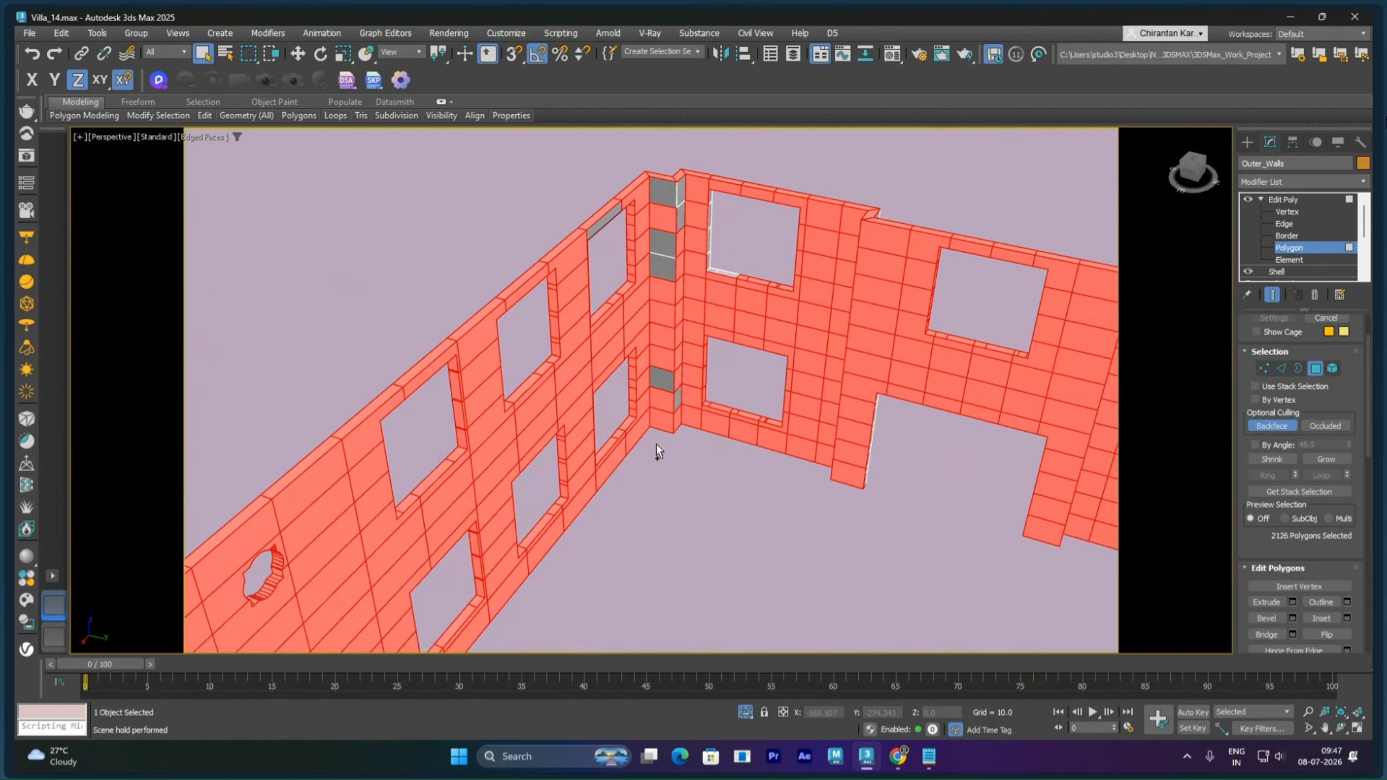
ctrl+drag(678, 241, 683, 191)
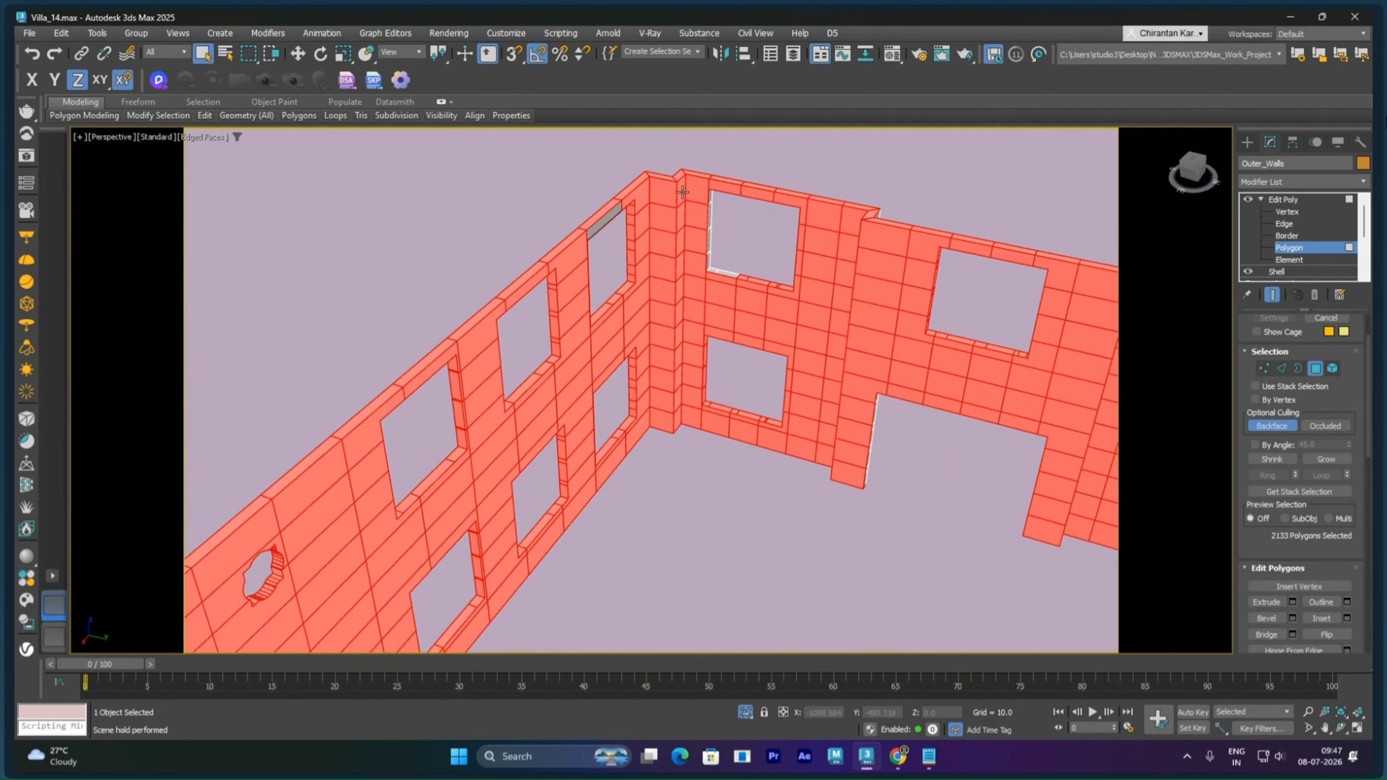
Step: Add the side and sill reveal polygons of the upper window beside the far corner to the selection
mouse_move(723, 384)
alt+middle_down()
mouse_move(726, 453)
mouse_move(568, 486)
mouse_move(869, 307)
mouse_move(943, 344)
mouse_move(850, 363)
mouse_move(822, 339)
mouse_move(712, 474)
alt+middle_up()
scroll(722, 393, up, 6)
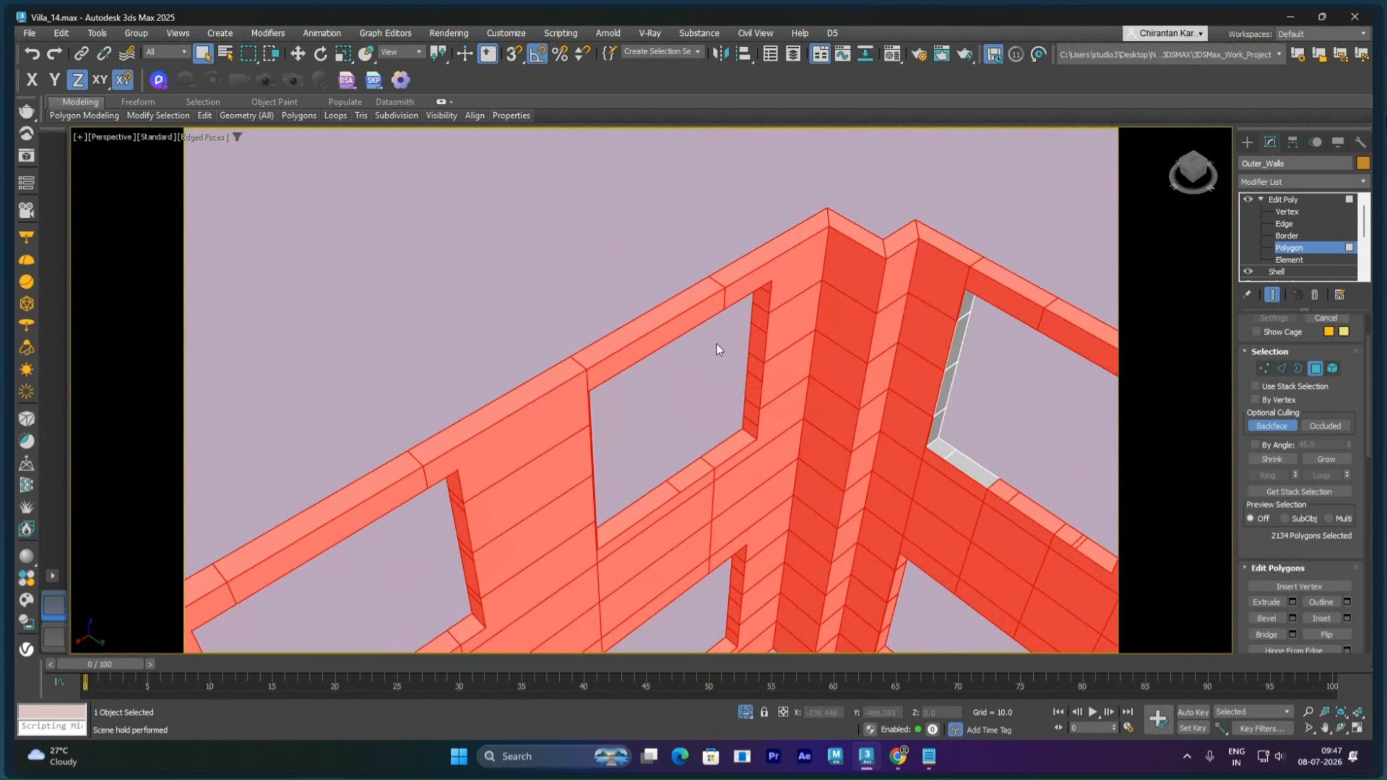
ctrl+click(967, 470)
shift+click(946, 450)
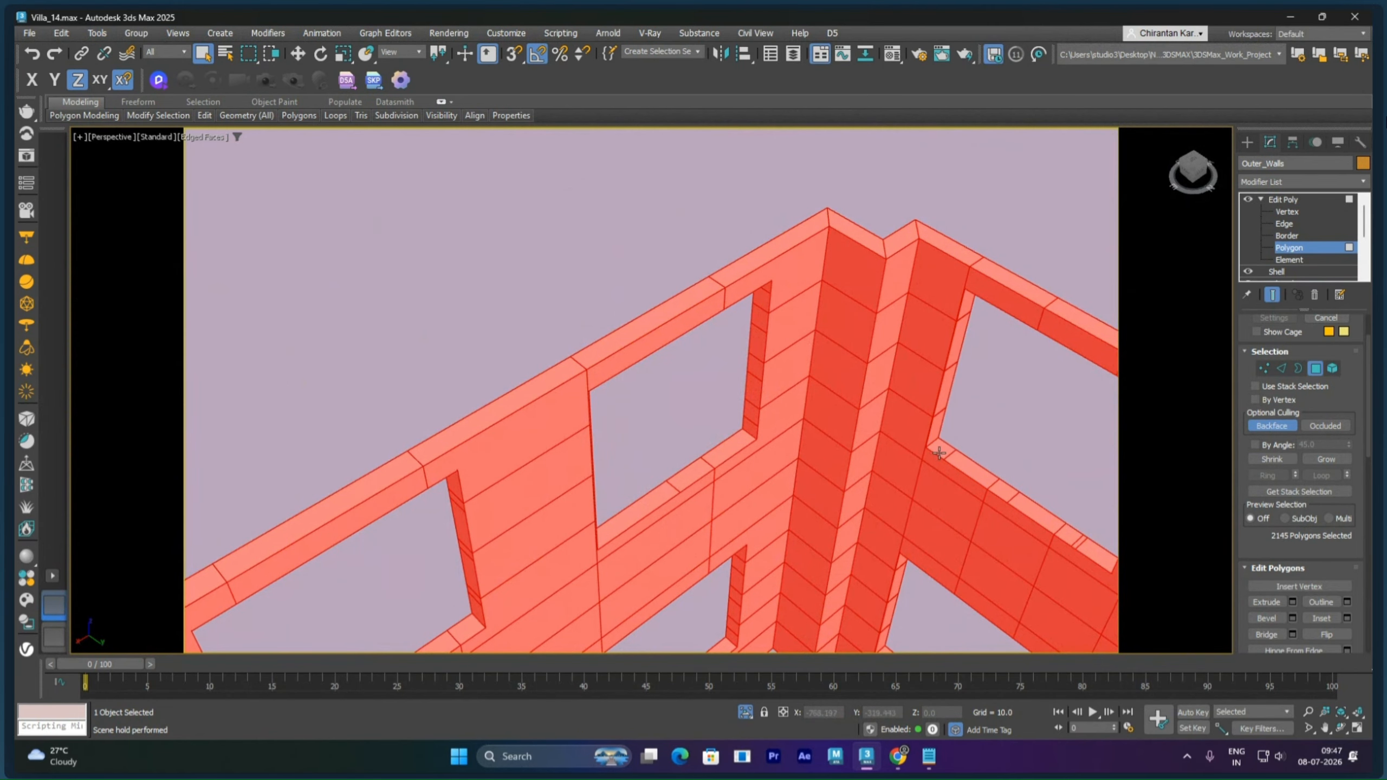
Step: Add the jamb polygons of the wide ground-floor opening in the far end wall to the selection
scroll(899, 433, down, 4)
alt+middle_drag(899, 434, 807, 366)
scroll(807, 365, up, 4)
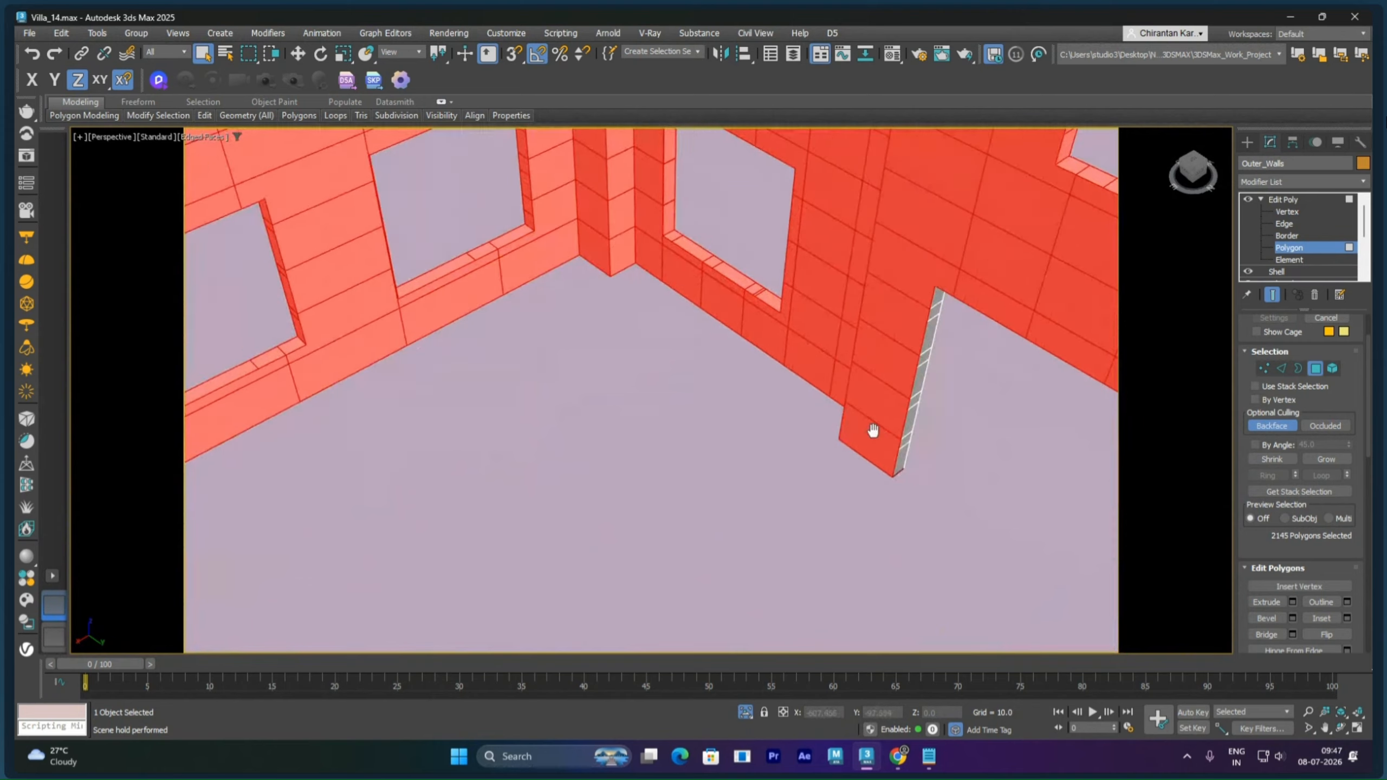
middle_drag(873, 431, 826, 453)
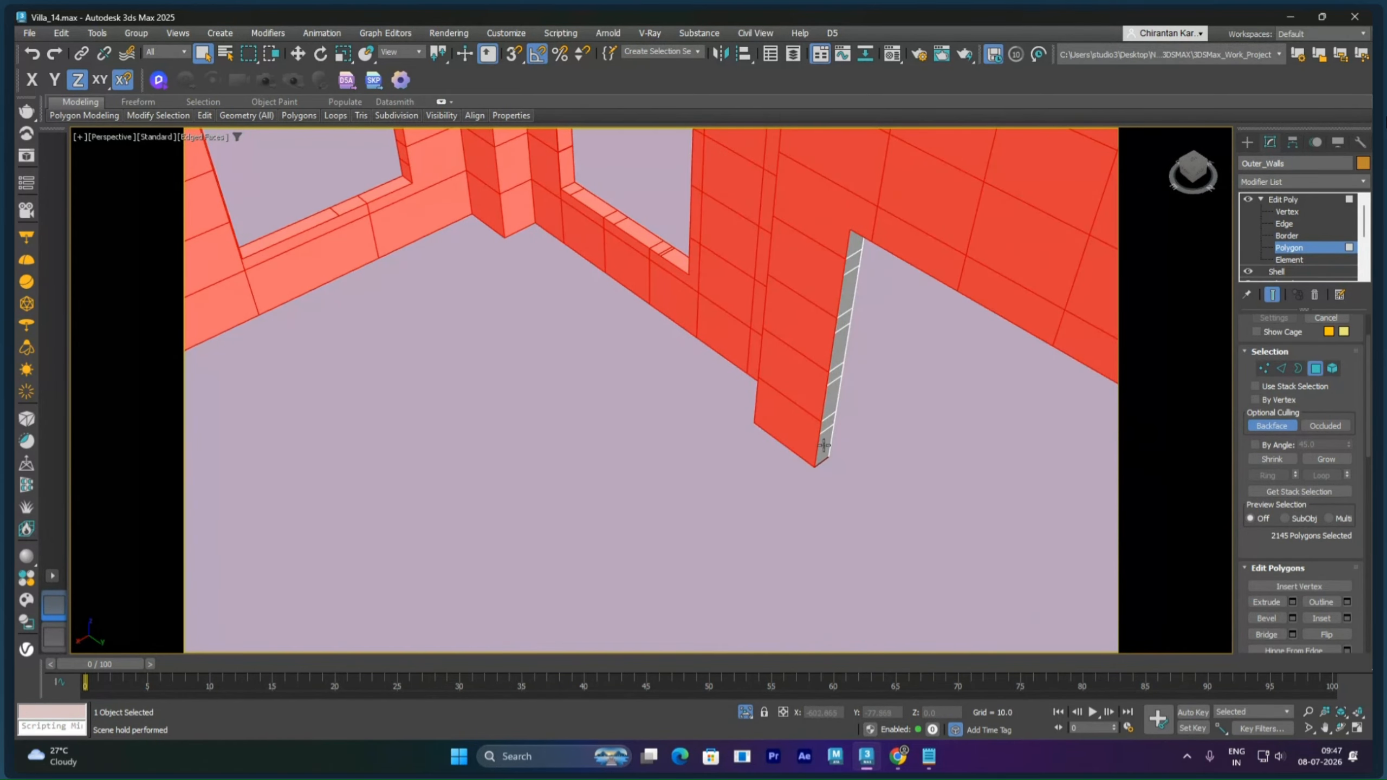
shift+click(826, 423)
Step: Add the missed interior wall polygons beside the narrow doorway and at the opposite inner corner to the selection
scroll(841, 425, down, 4)
alt+middle_drag(879, 533, 983, 467)
scroll(919, 440, down, 5)
ctrl+click(1023, 462)
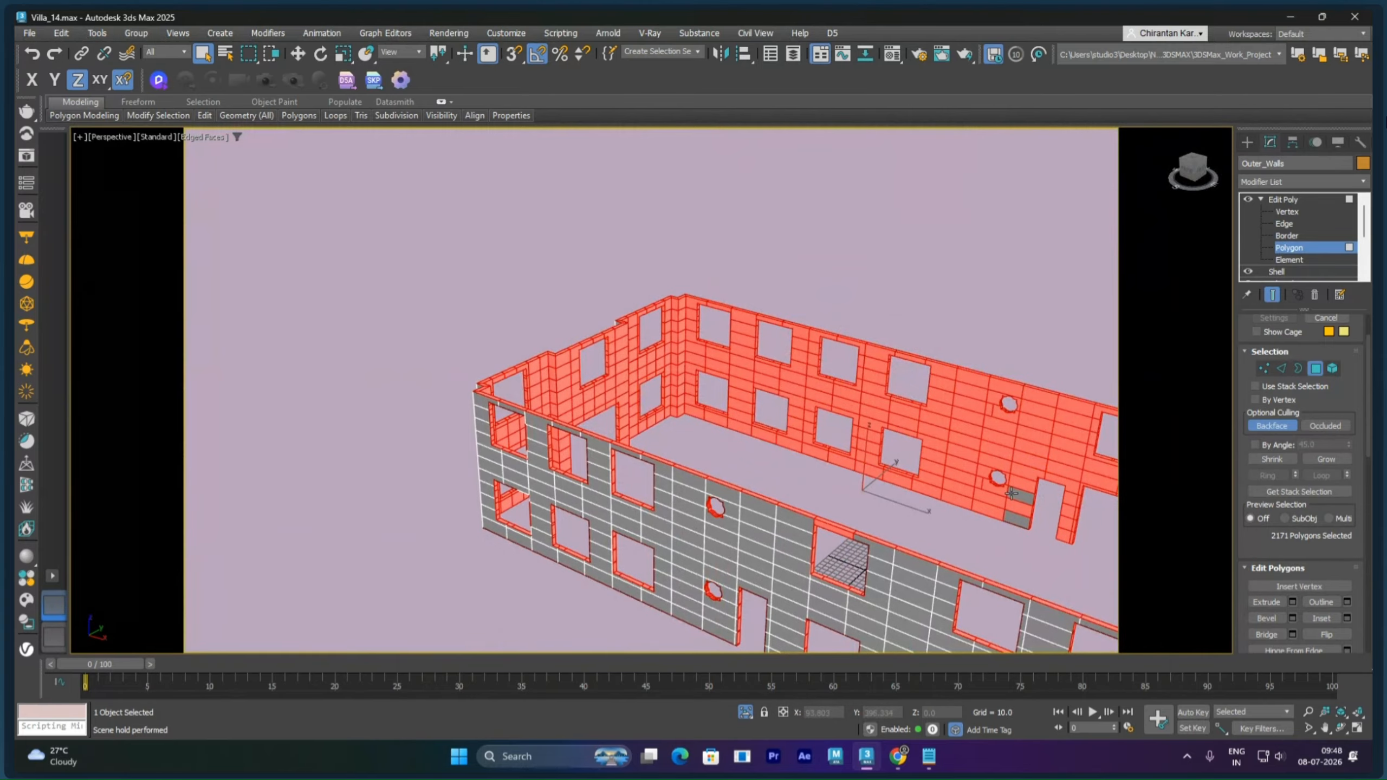
ctrl+click(1017, 496)
ctrl+click(1016, 519)
alt+middle_drag(901, 504, 941, 526)
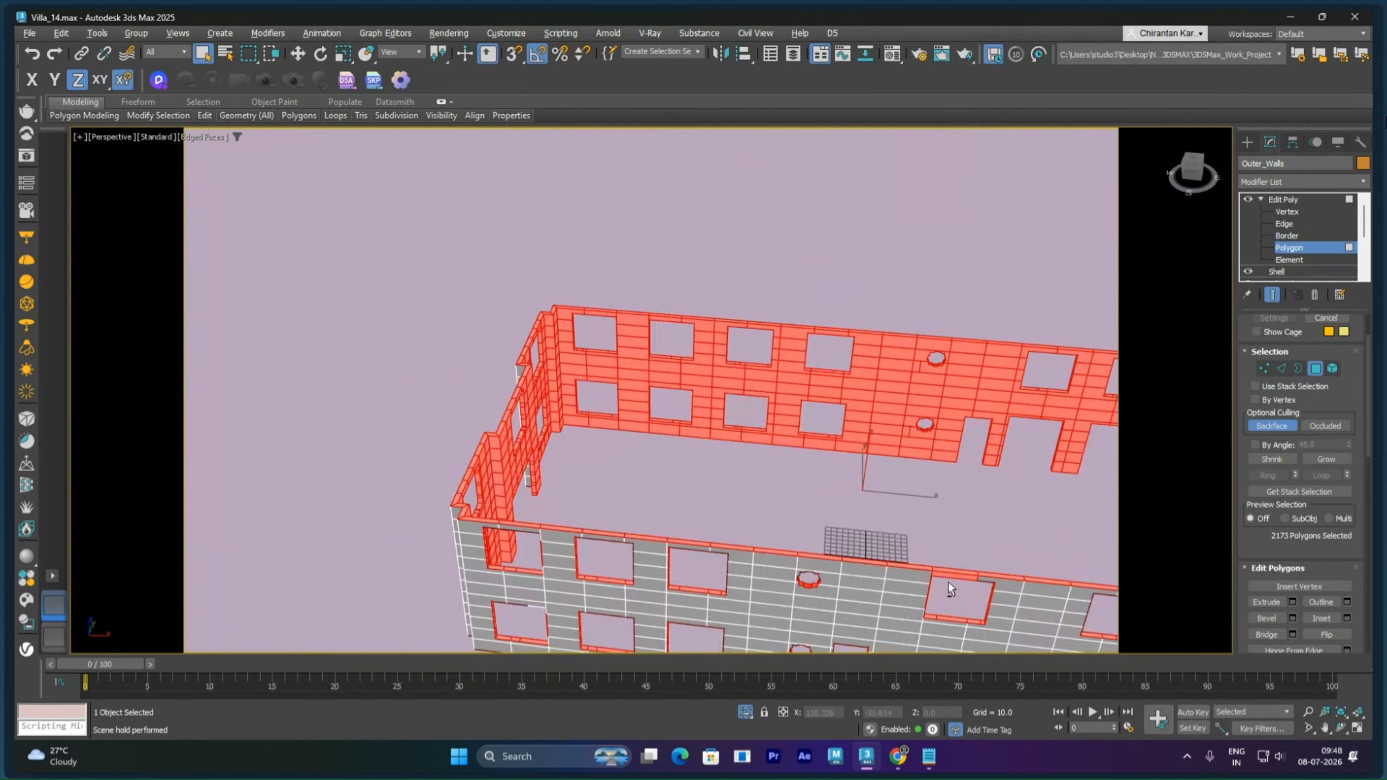
alt+middle_drag(768, 563, 753, 382)
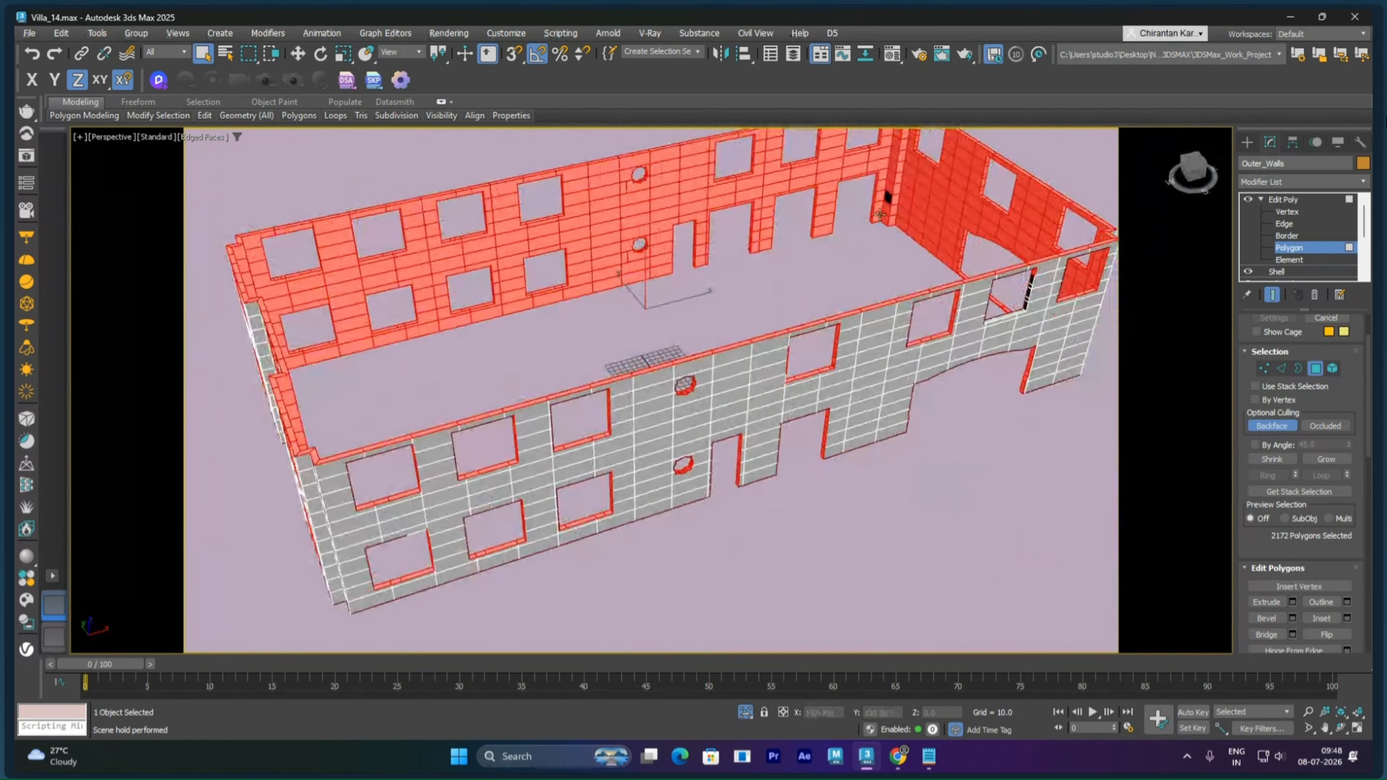
alt+middle_drag(889, 199, 570, 278)
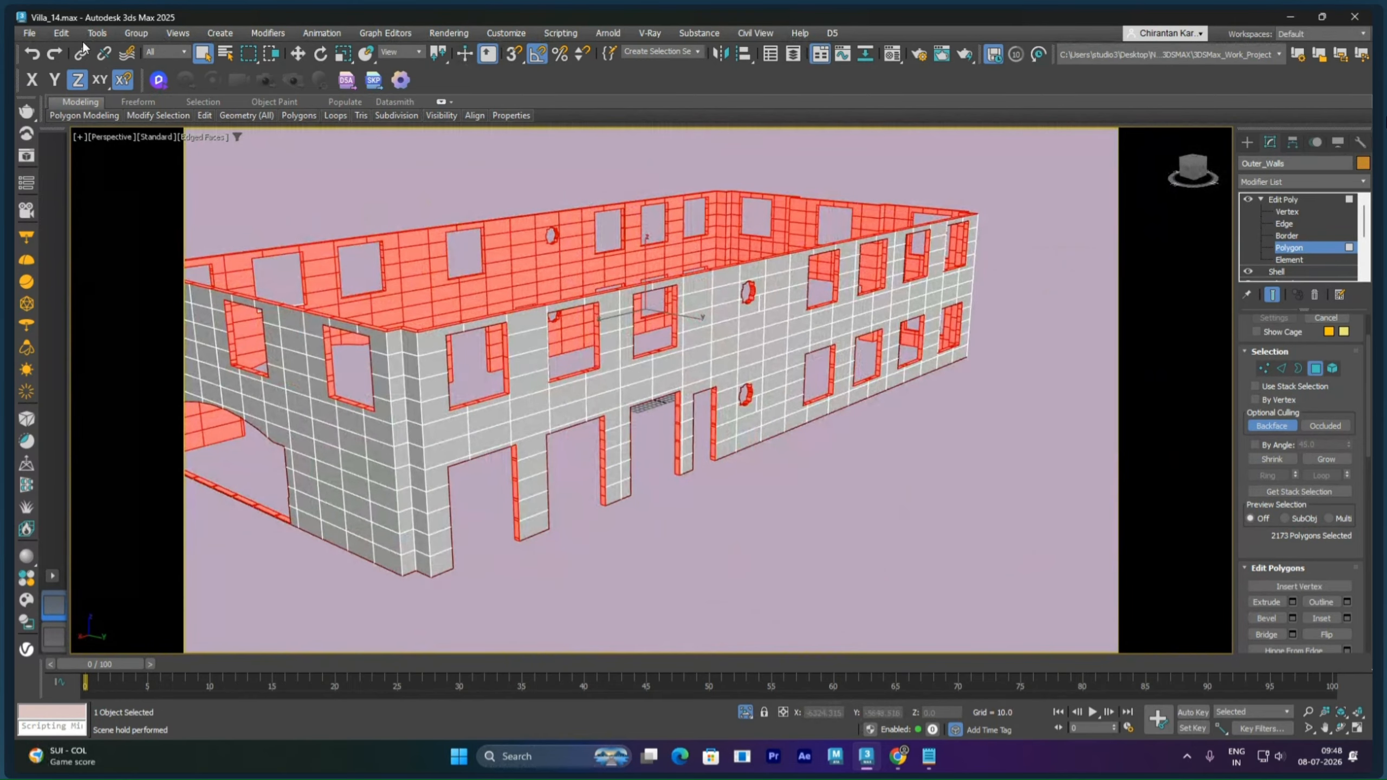
Step: Hold the scene and save the current polygon selection as a named selection set called Inner_Walls
click(61, 33)
click(109, 90)
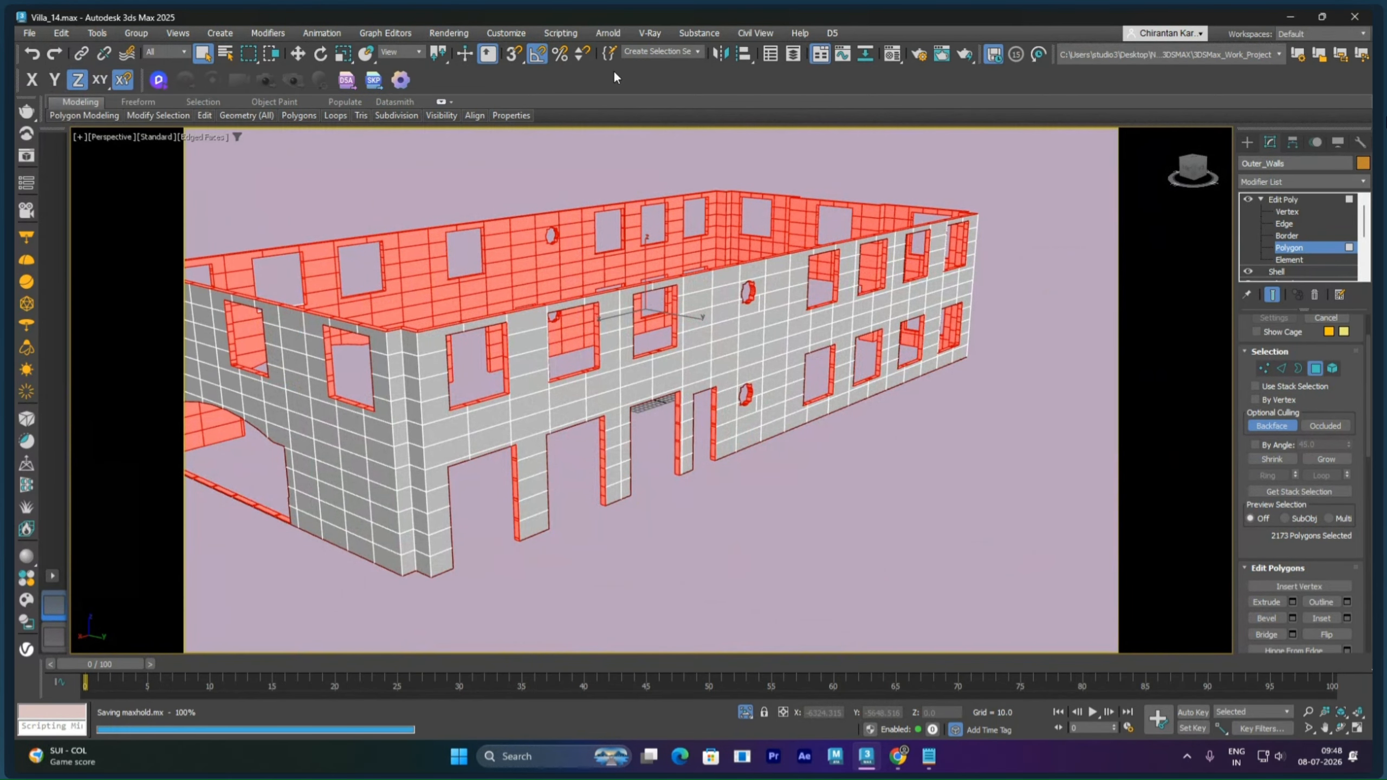
click(647, 52)
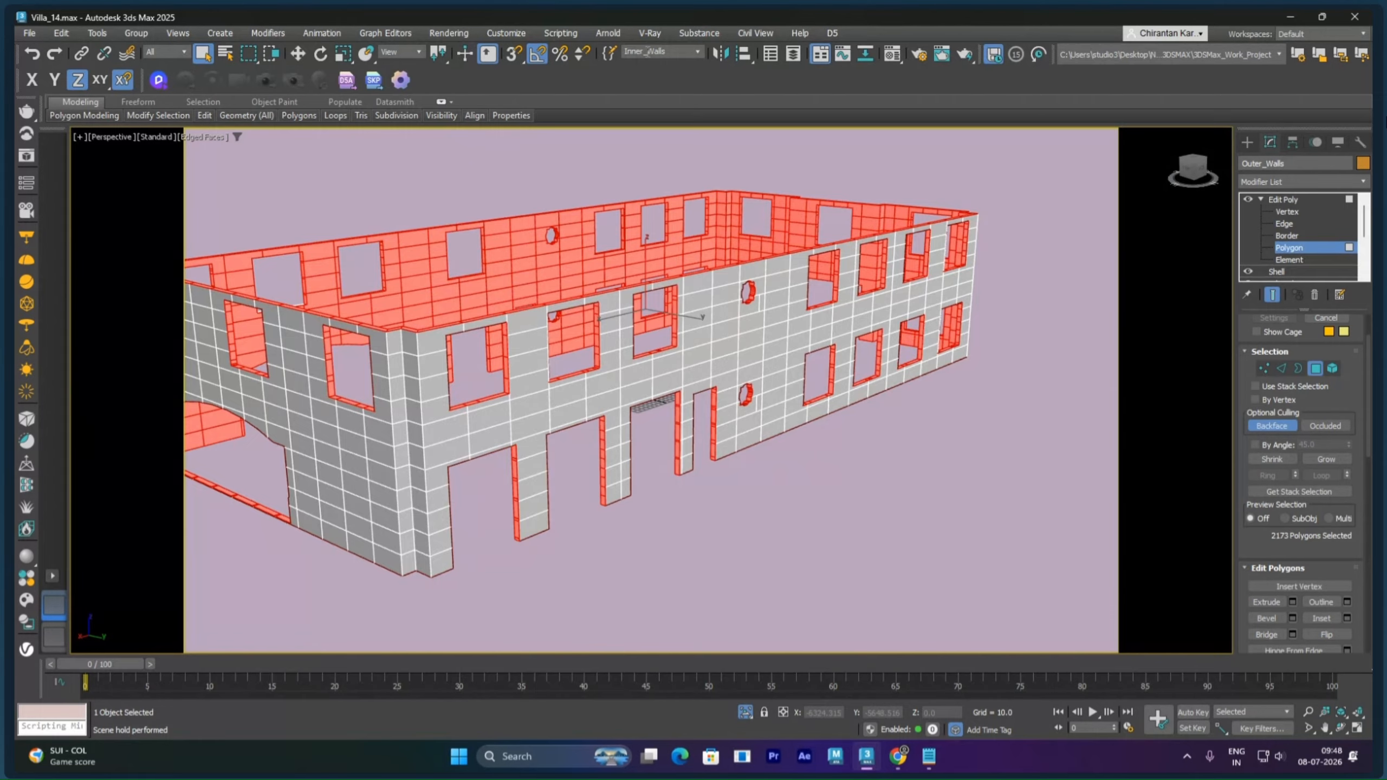
Step: Invert the polygon selection to check the walls for missed interior faces, and invert it back
key(ctrl+i)
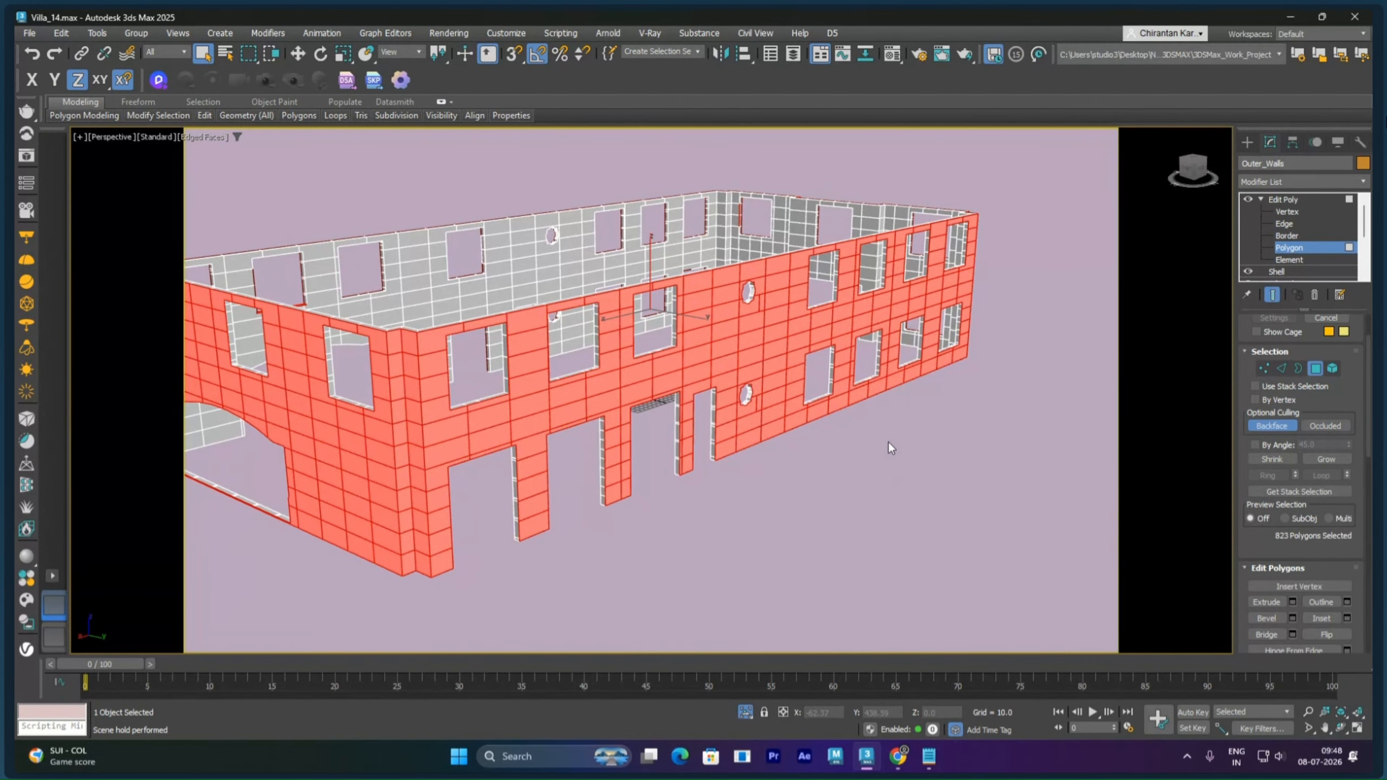
scroll(885, 442, down, 5)
alt+middle_drag(878, 462, 756, 486)
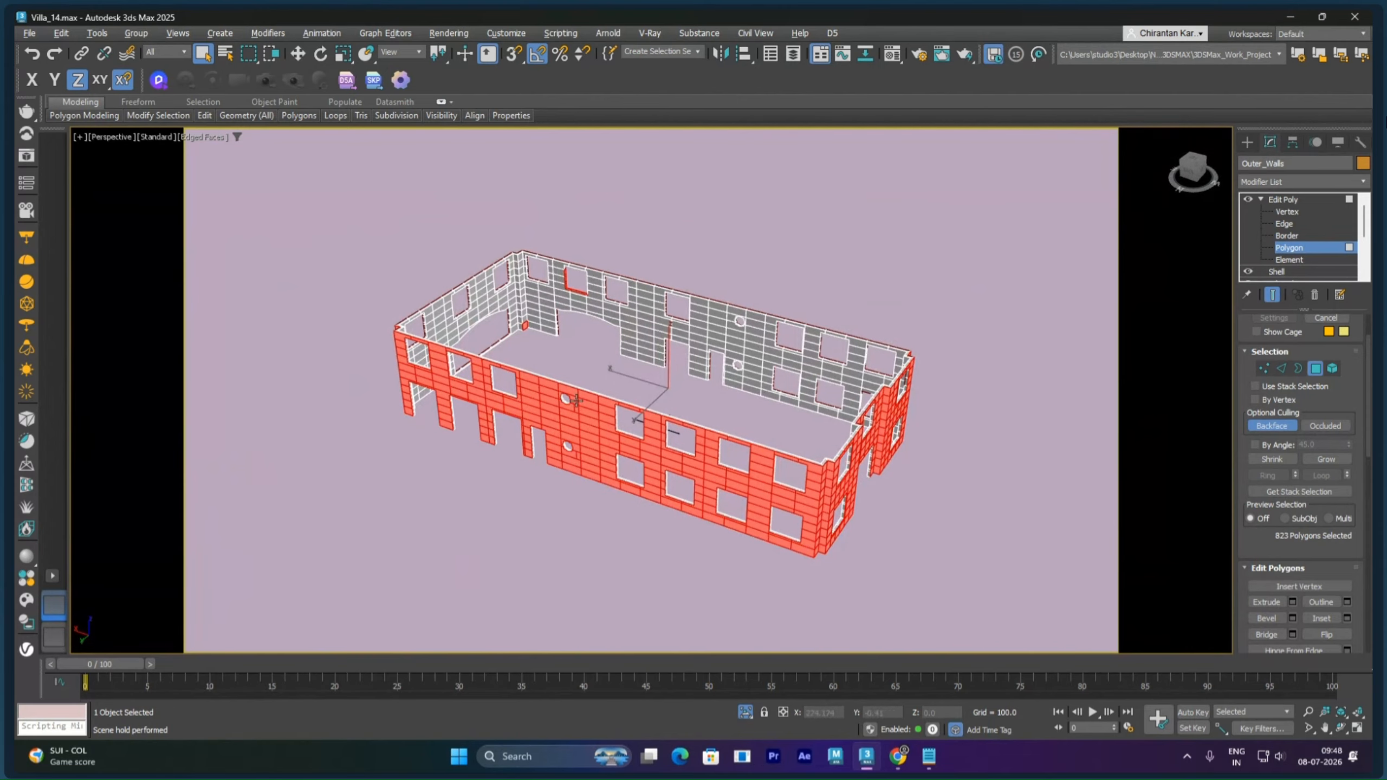
key(ctrl+i)
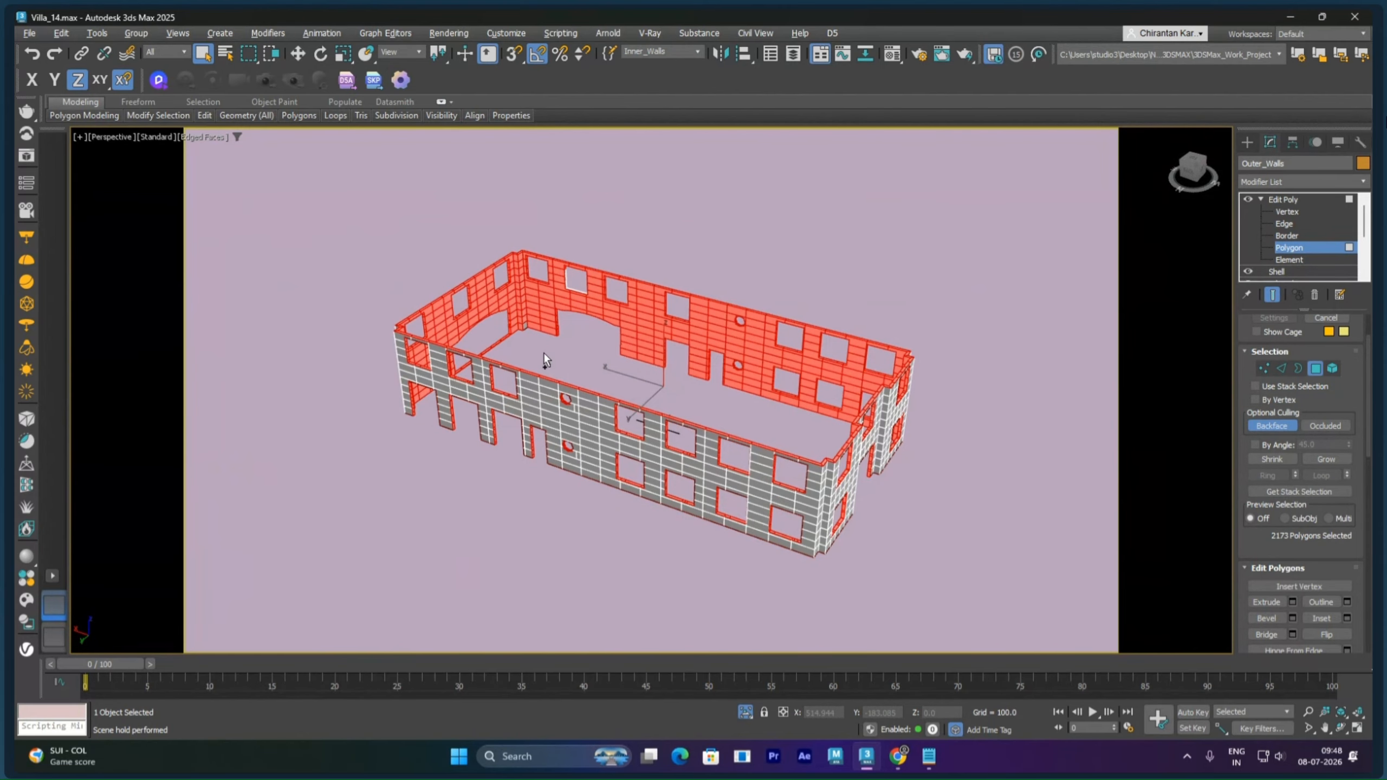
Step: Add the missed interior polygon at the base of the inner corner near the arched openings to the selection
scroll(545, 355, up, 5)
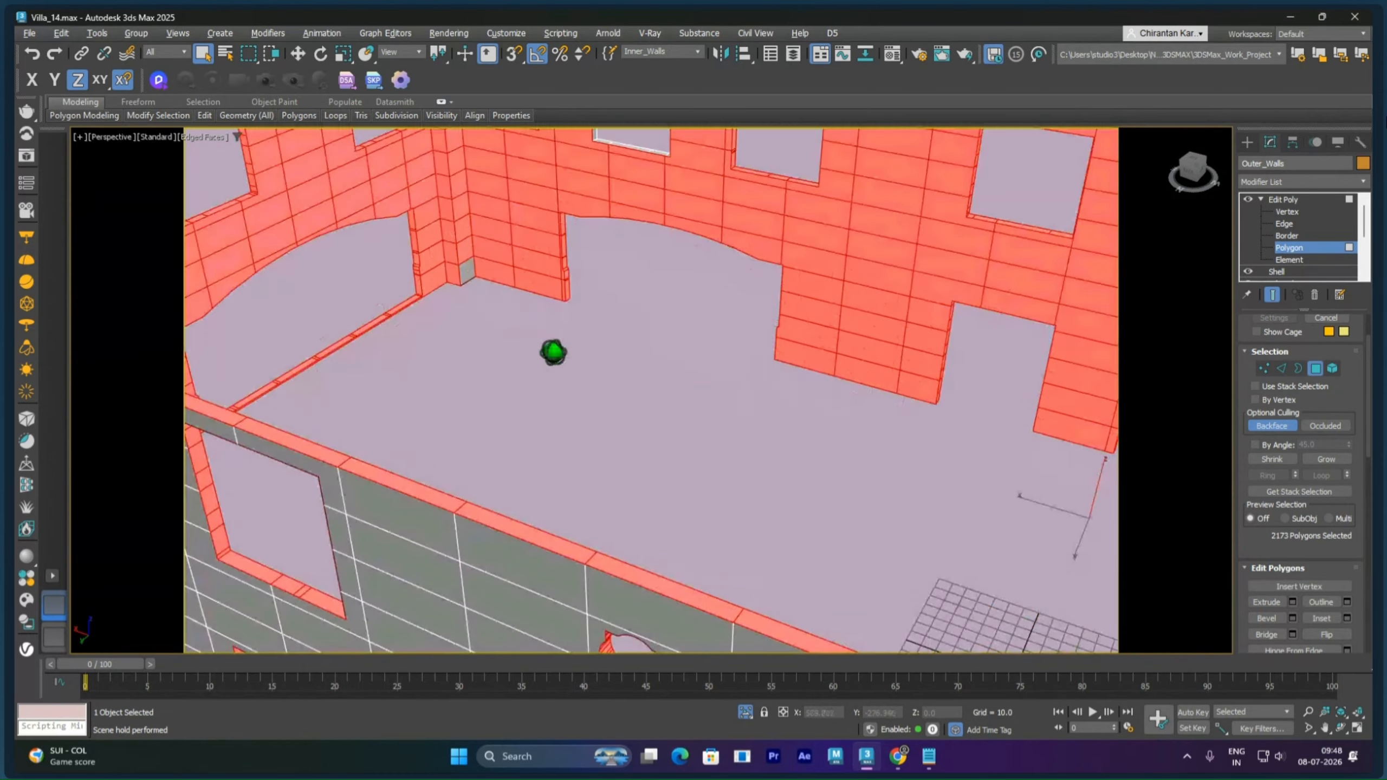
scroll(553, 352, down, 2)
ctrl+click(462, 272)
scroll(464, 276, down, 5)
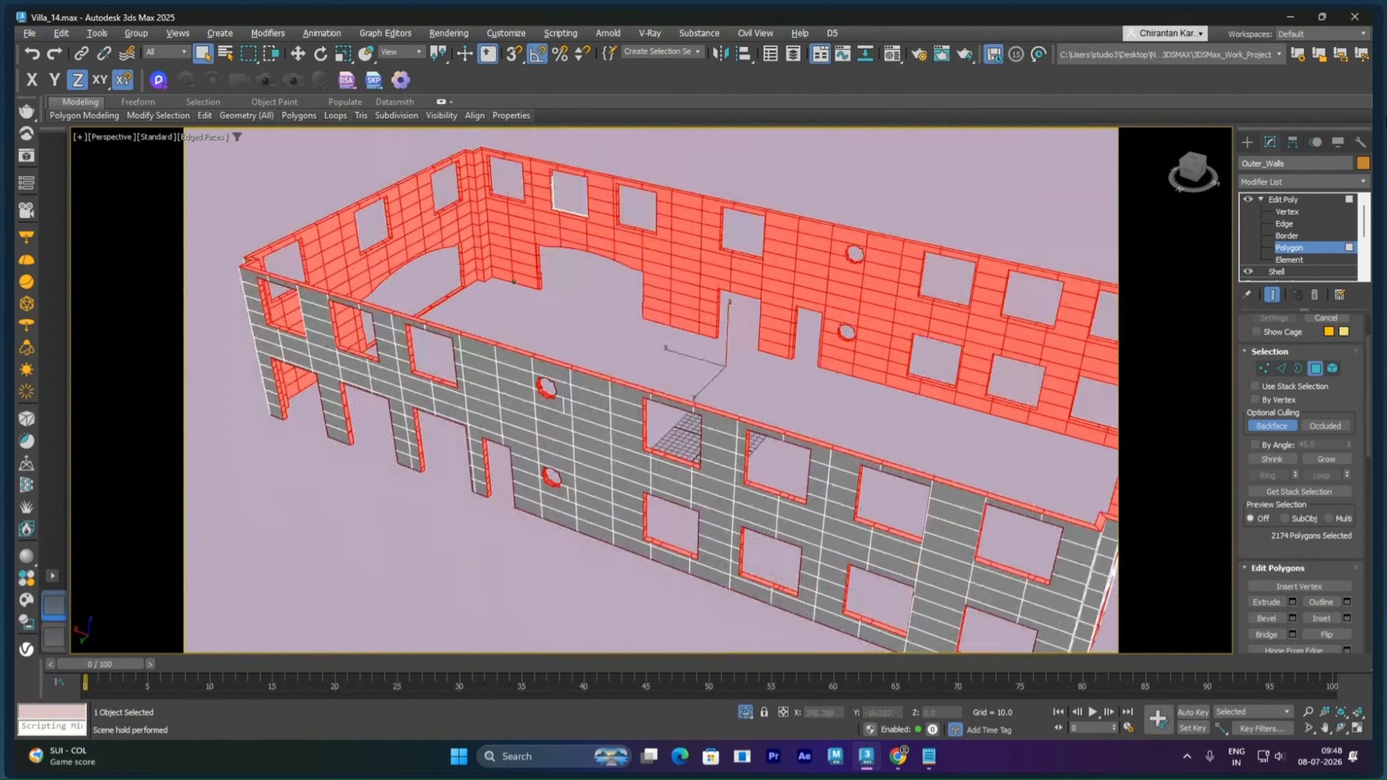
Step: Save the interior polygon selection as the named set Inner_Wall_Final, and the inverted exterior selection as OUter_Wall_Final
alt+middle_drag(656, 409, 974, 310)
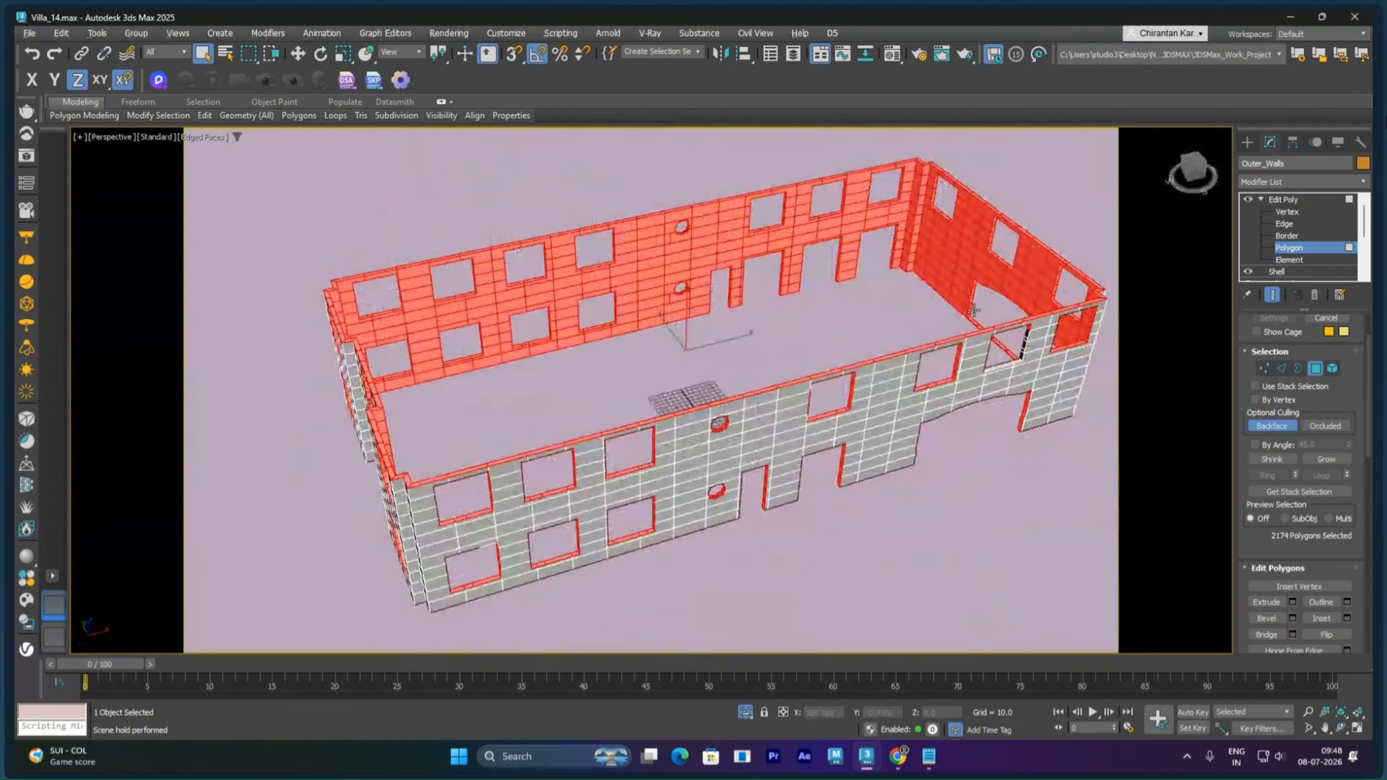
click(676, 53)
key(ctrl+i)
alt+middle_drag(796, 365, 892, 298)
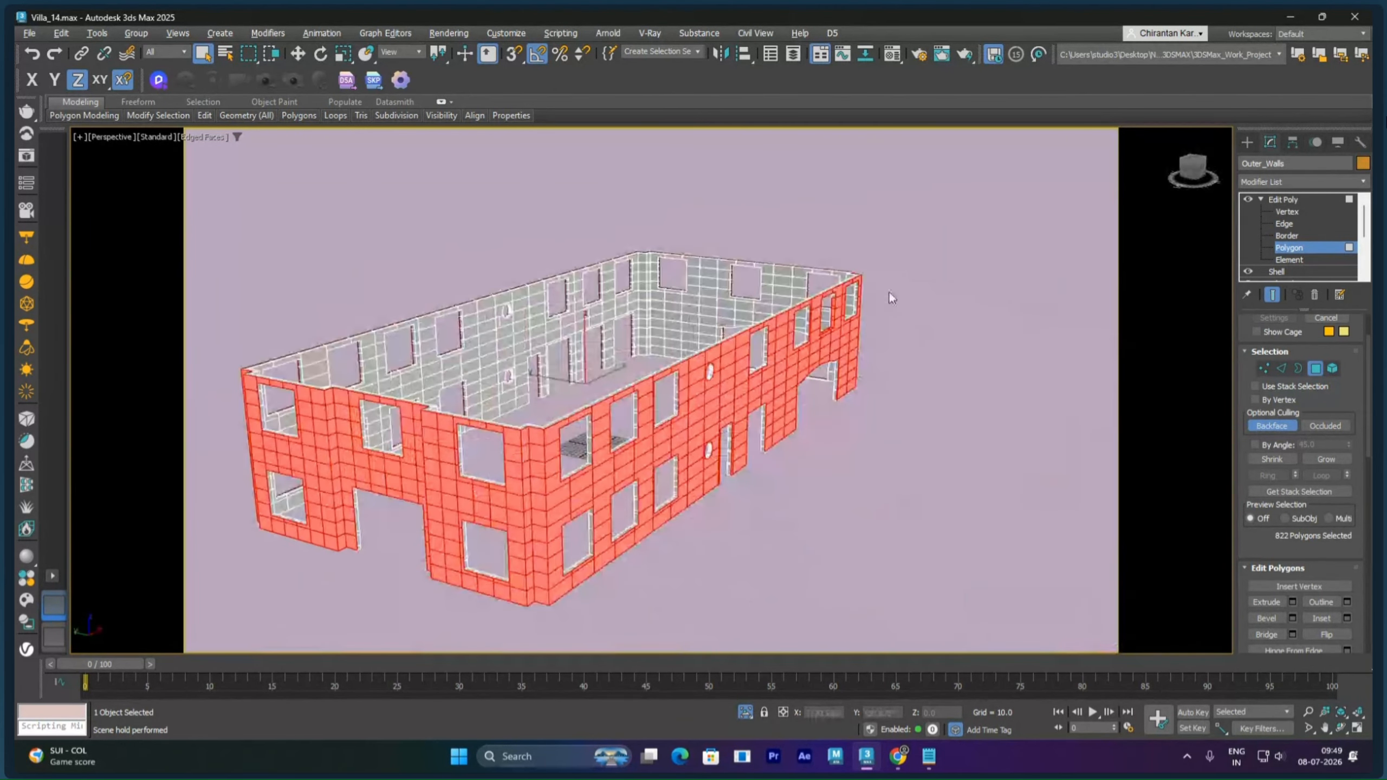
click(677, 53)
text(OUter_Wall_Final)
click(854, 183)
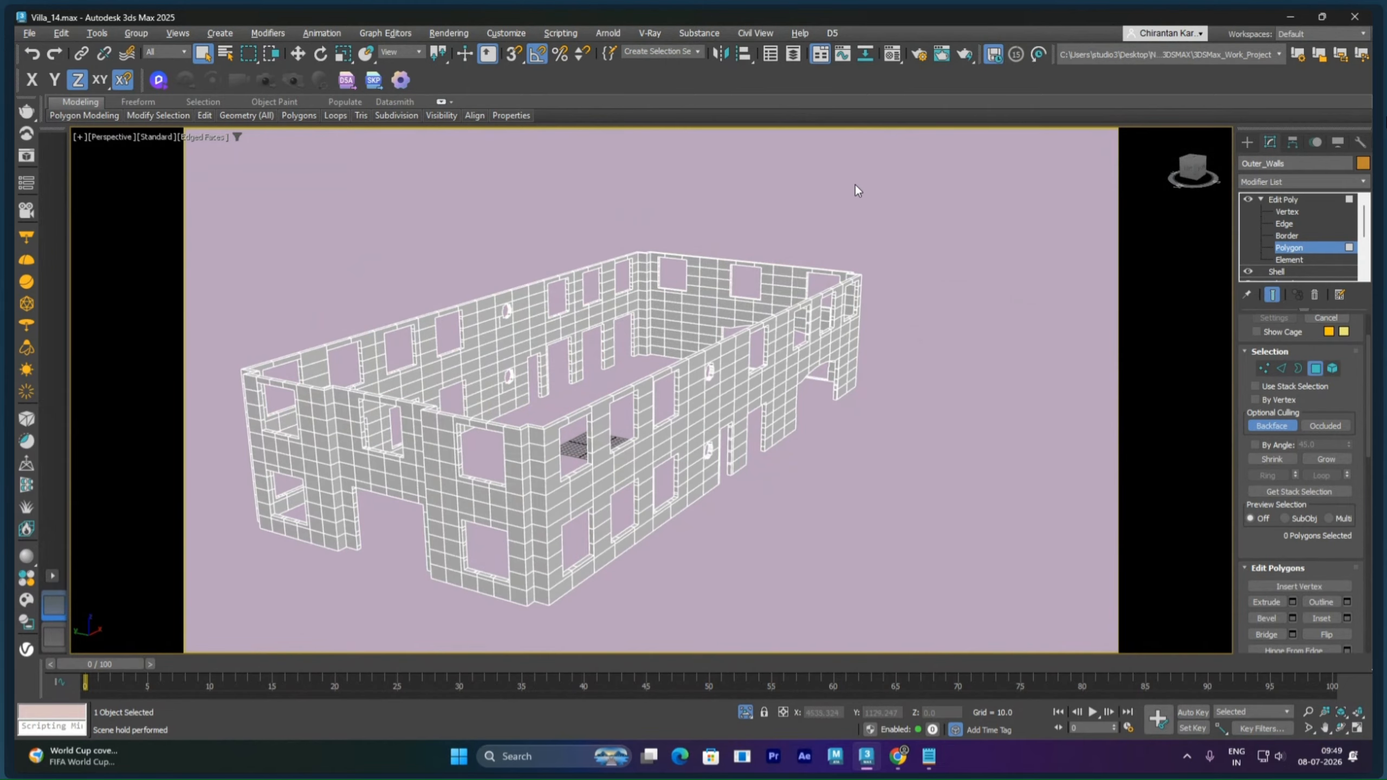
Step: Delete the outdated Inner_Walls set from the named selection sets
click(37, 33)
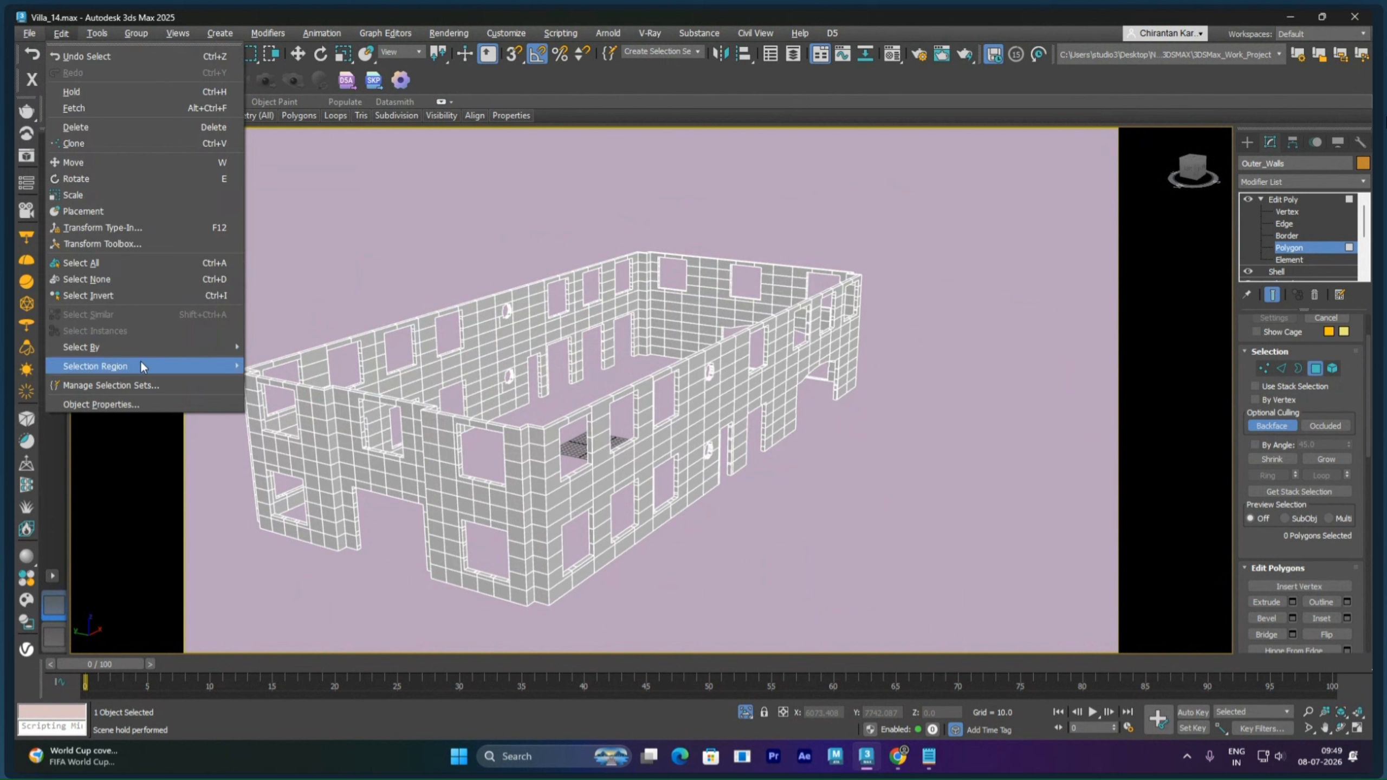
click(162, 385)
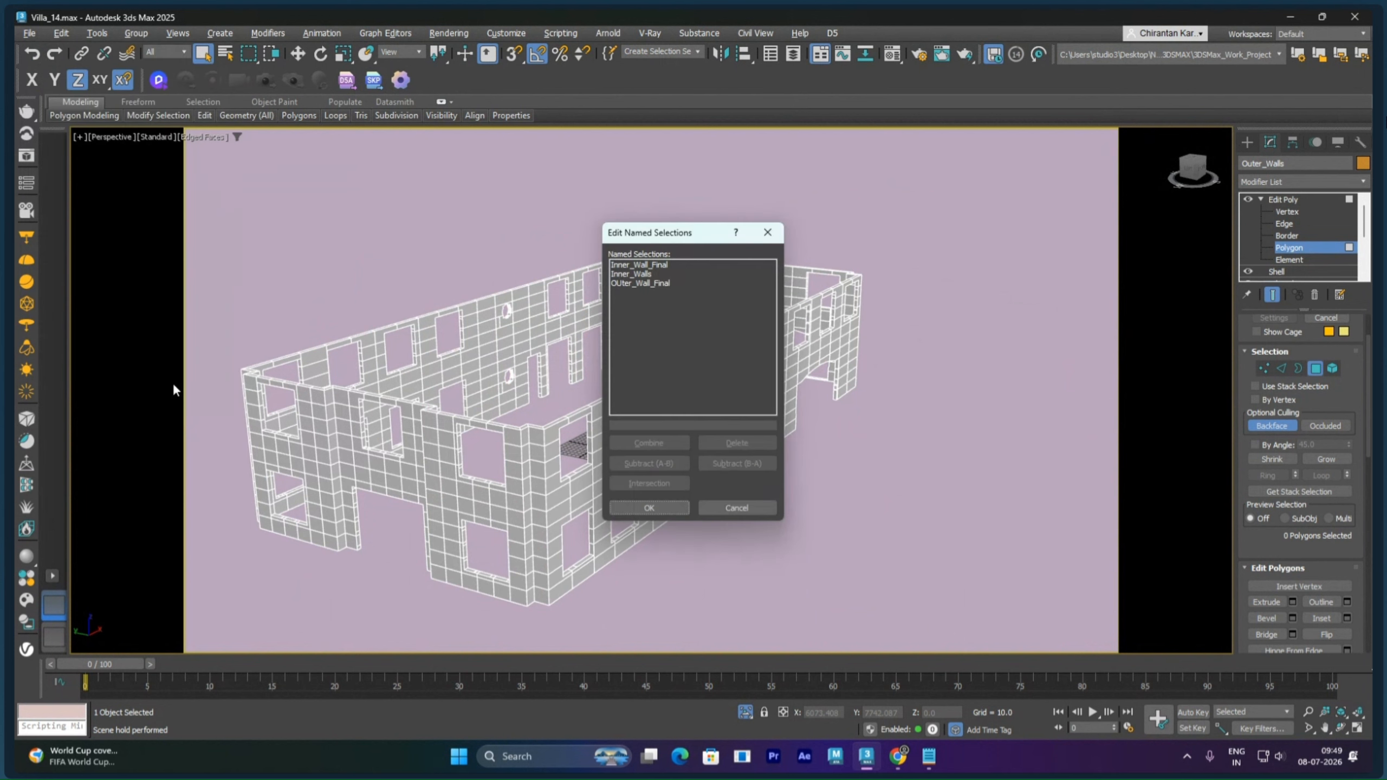
click(648, 275)
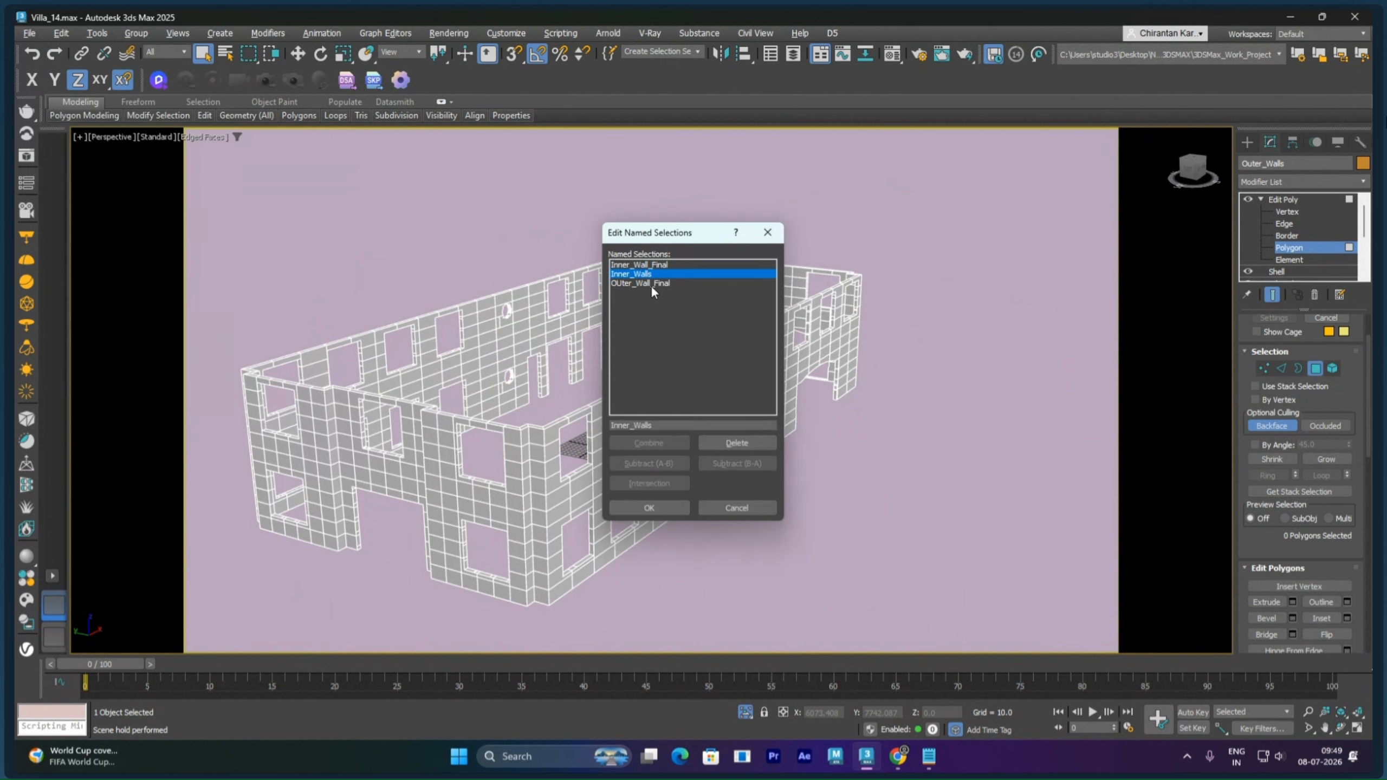
click(725, 444)
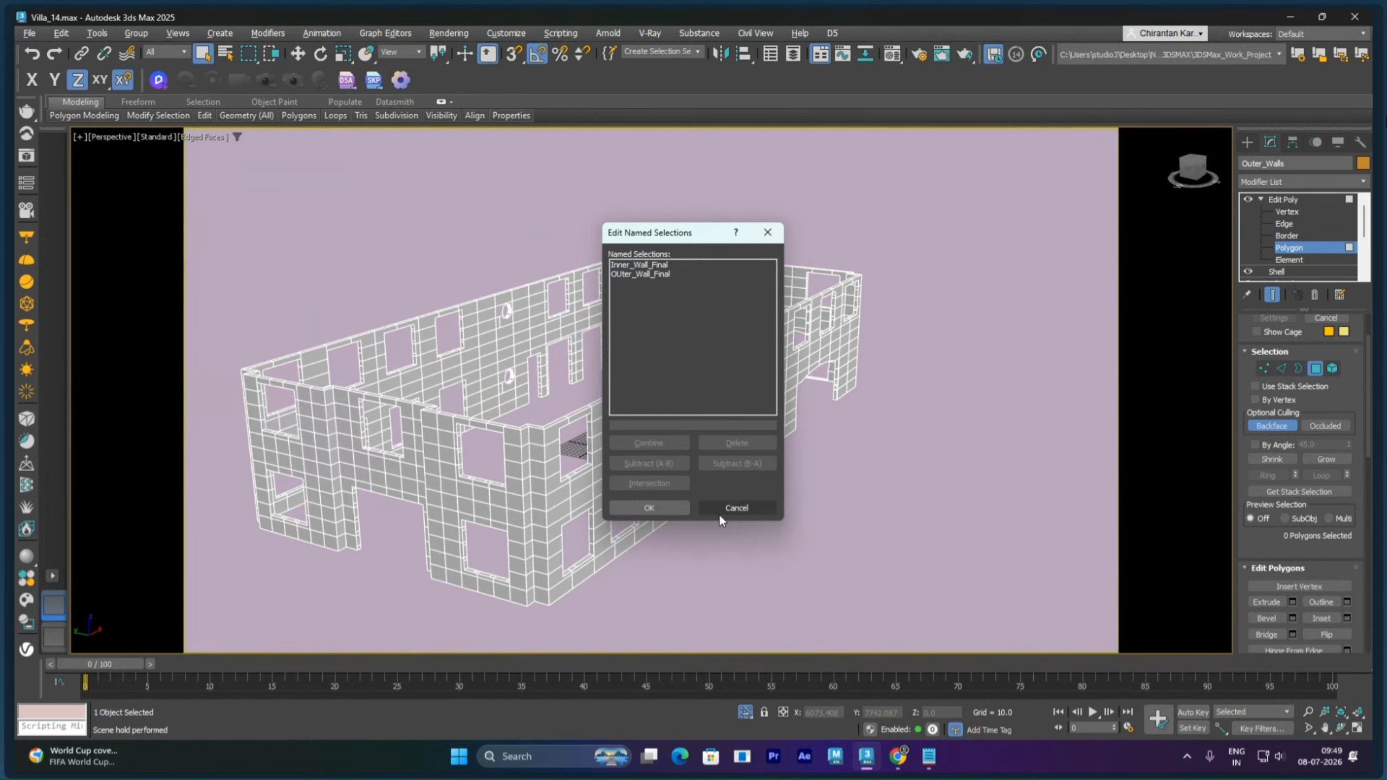
click(658, 510)
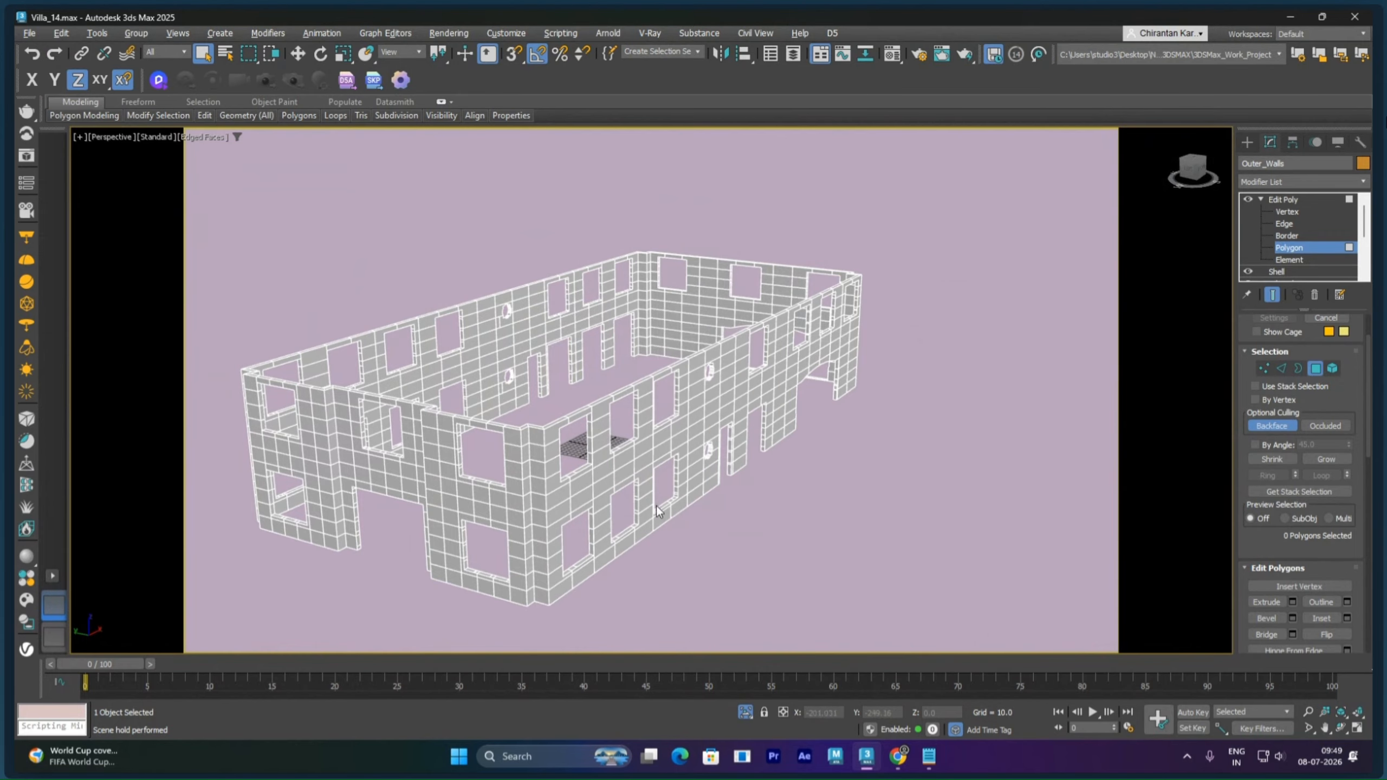
Step: Recall the Inner_Wall_Final and OUter_Wall_Final sets to check their polygons, and return to the whole-object level
click(697, 52)
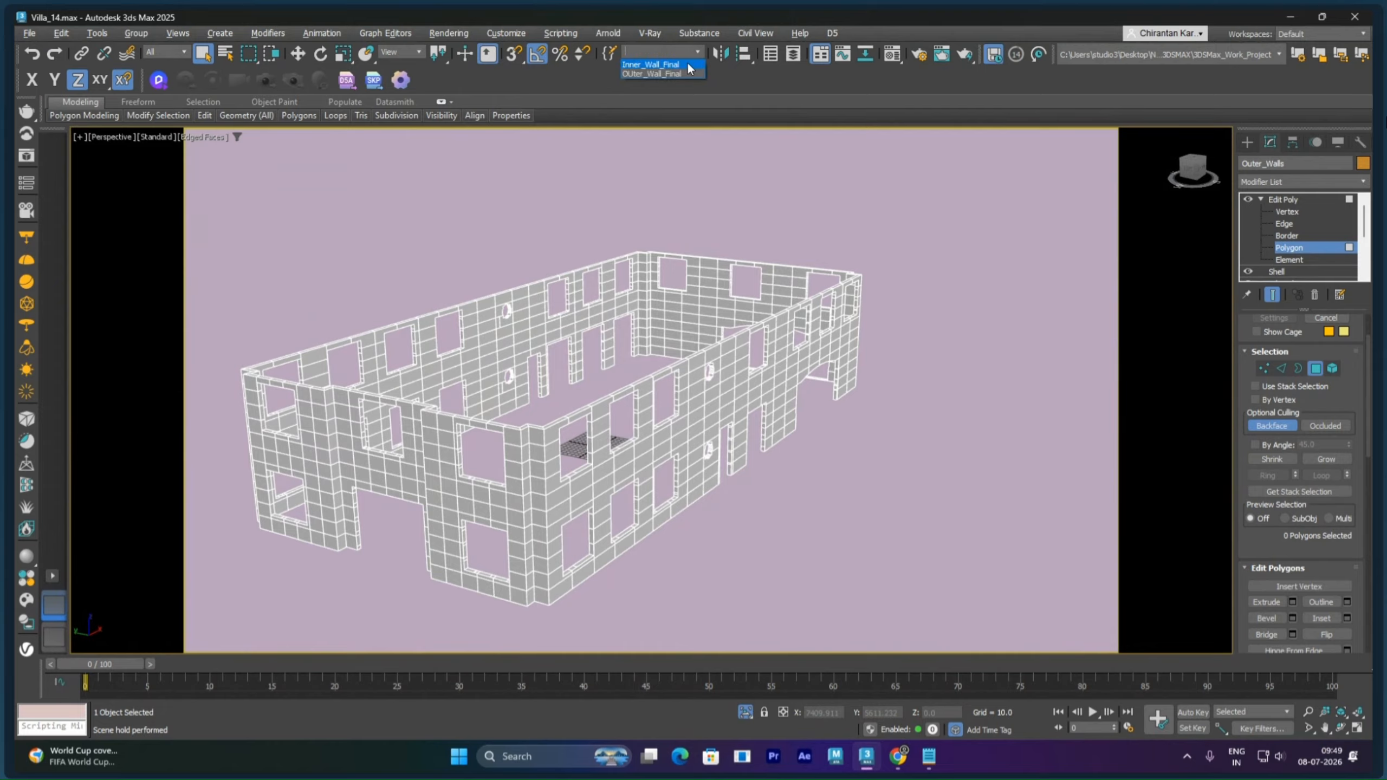
click(653, 64)
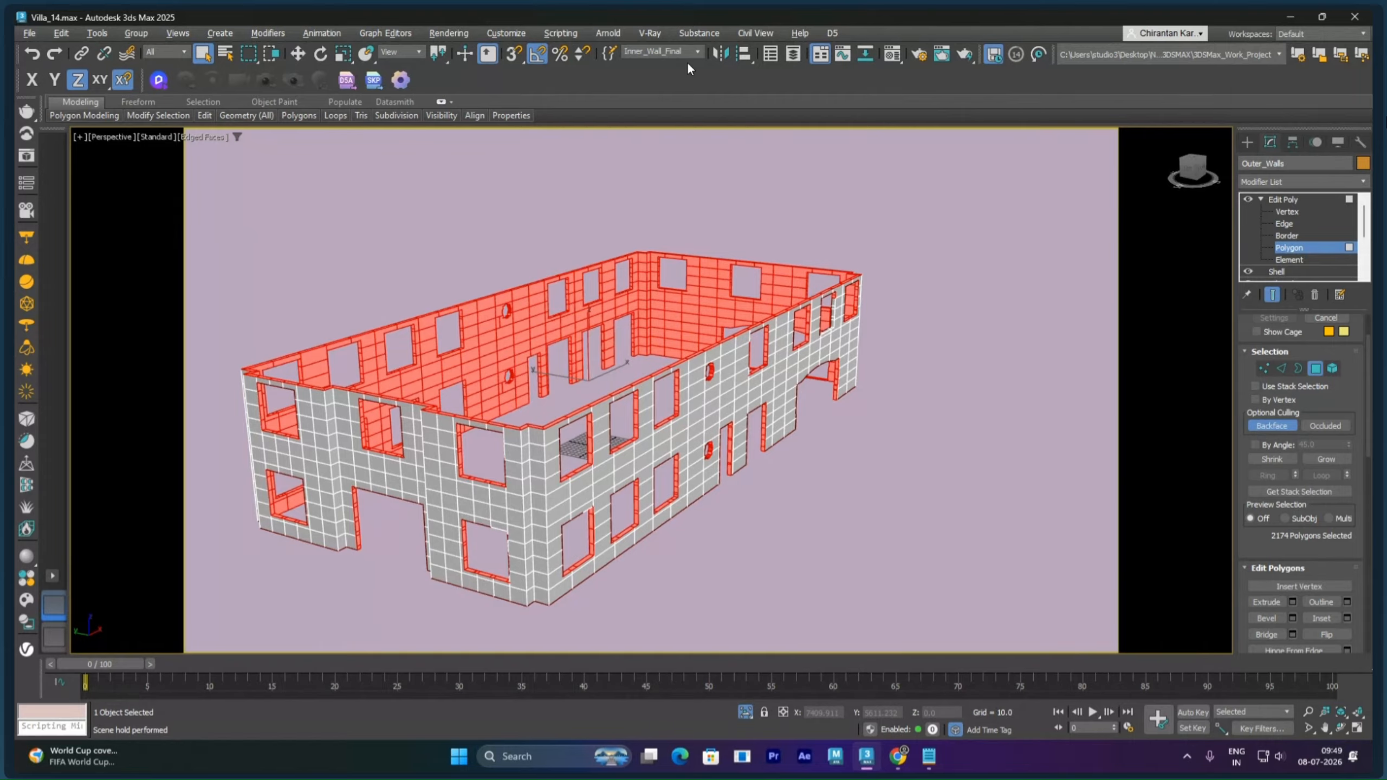
click(697, 52)
click(678, 73)
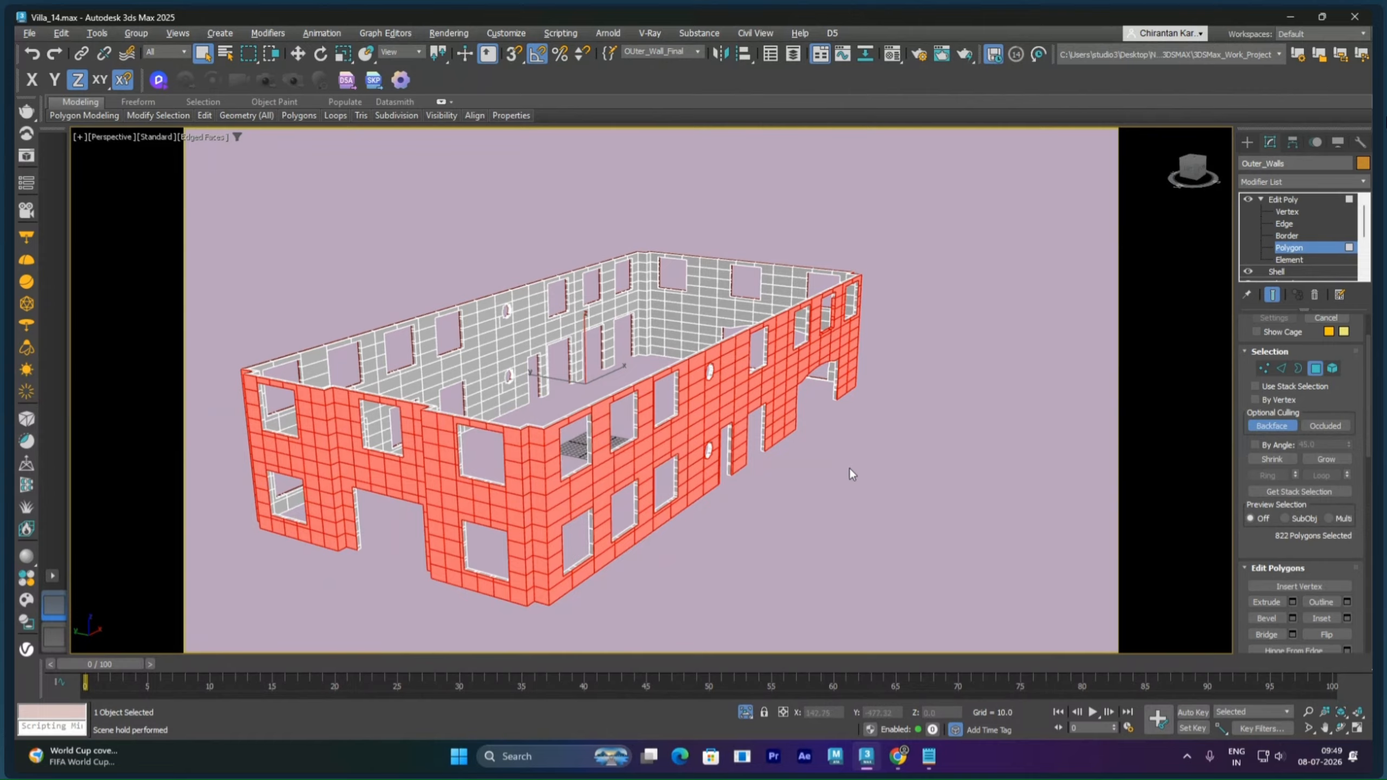
click(874, 434)
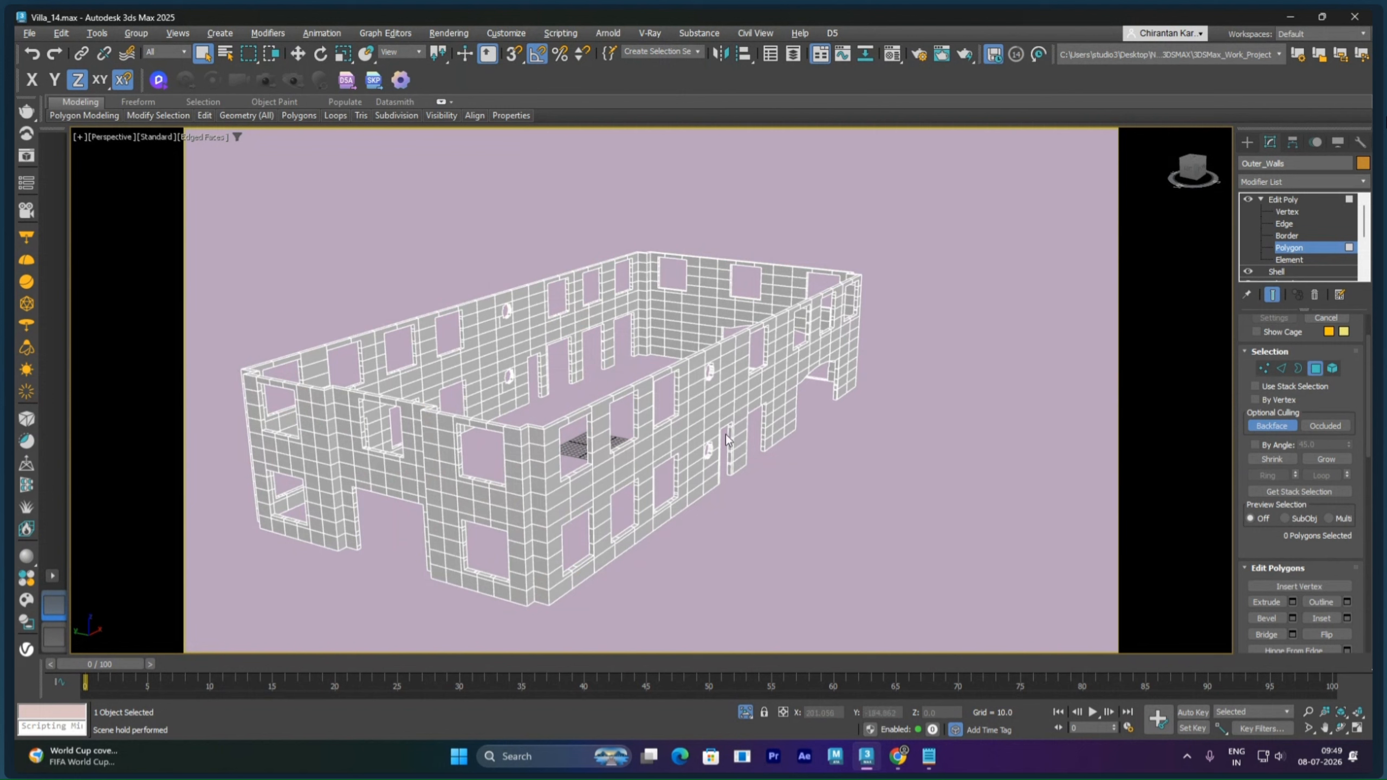
click(1304, 201)
middle_drag(895, 467, 930, 434)
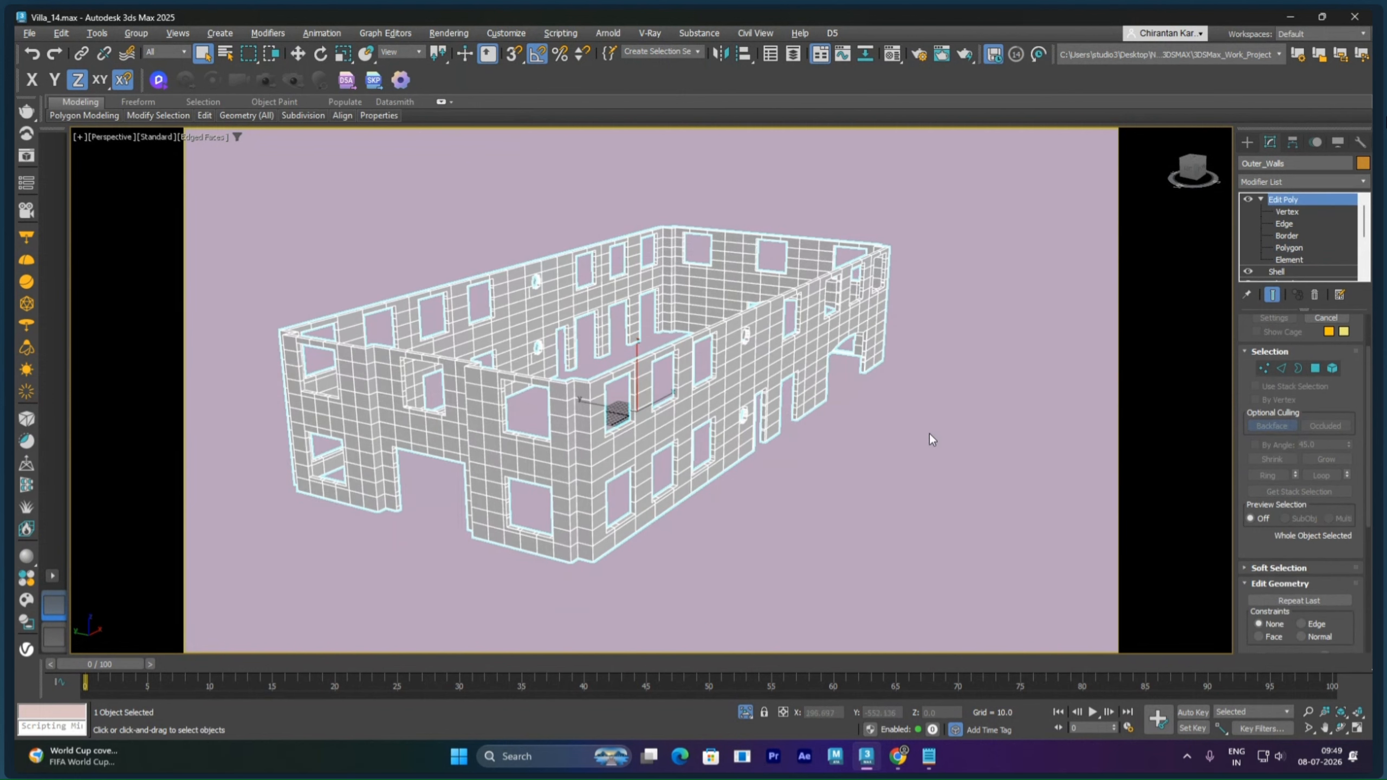
key(m)
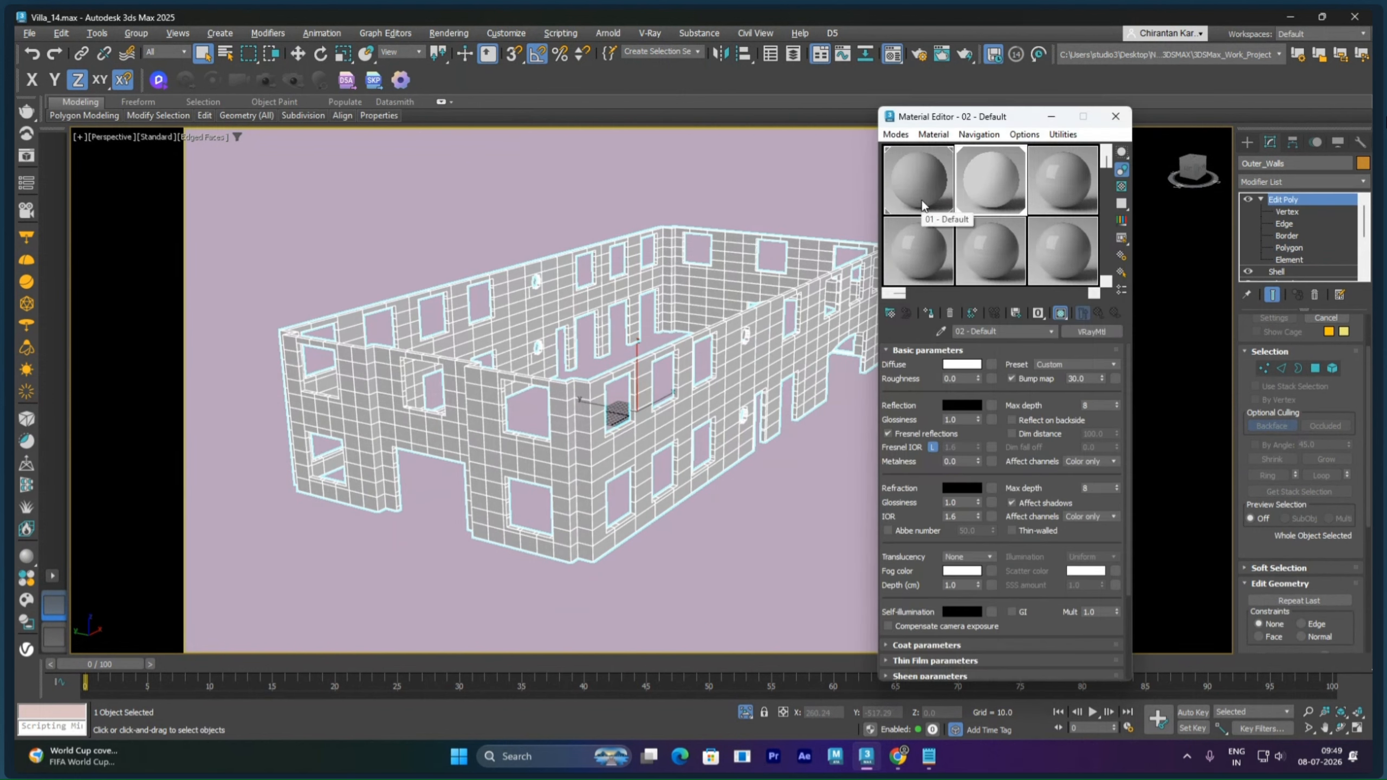
click(1116, 116)
scroll(896, 349, down, 5)
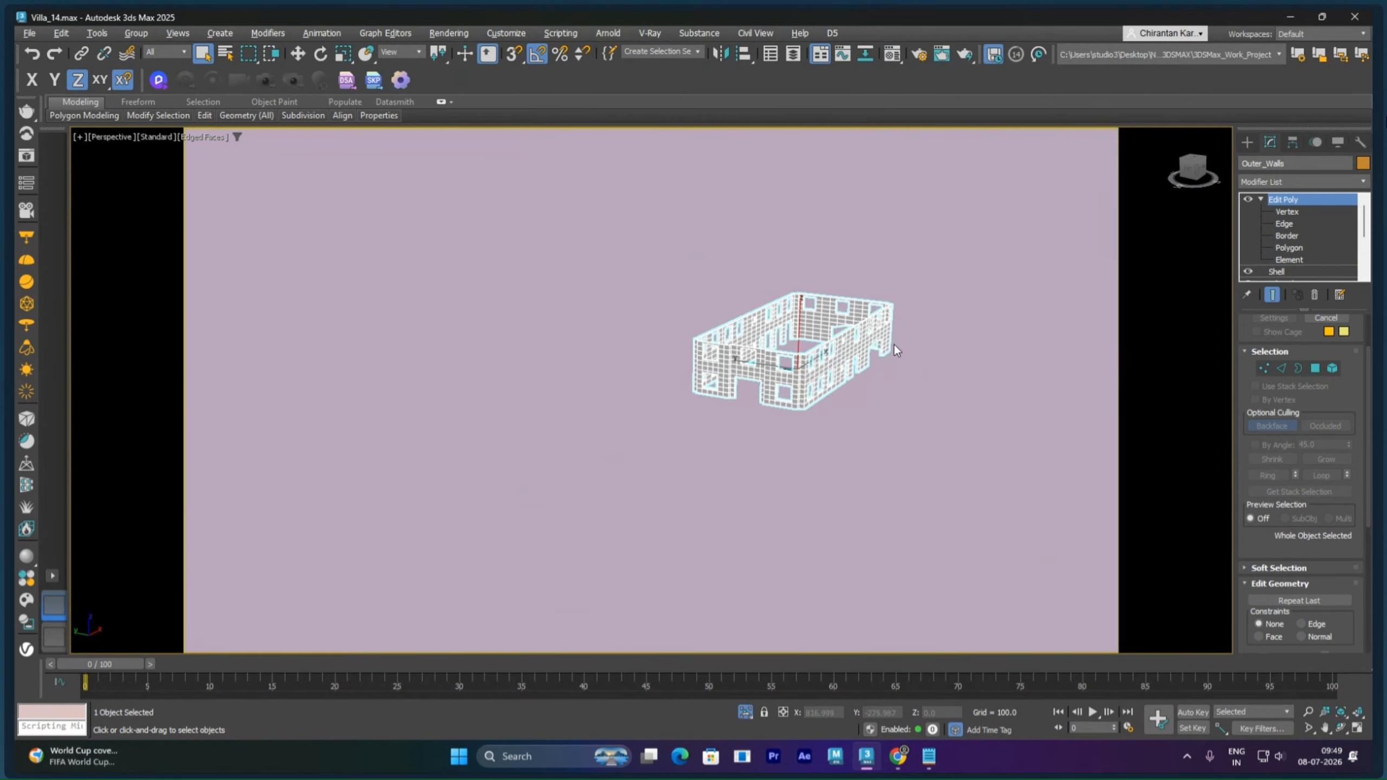
Step: Clear the DefaultVRaySky map from the scene's environment background
click(454, 33)
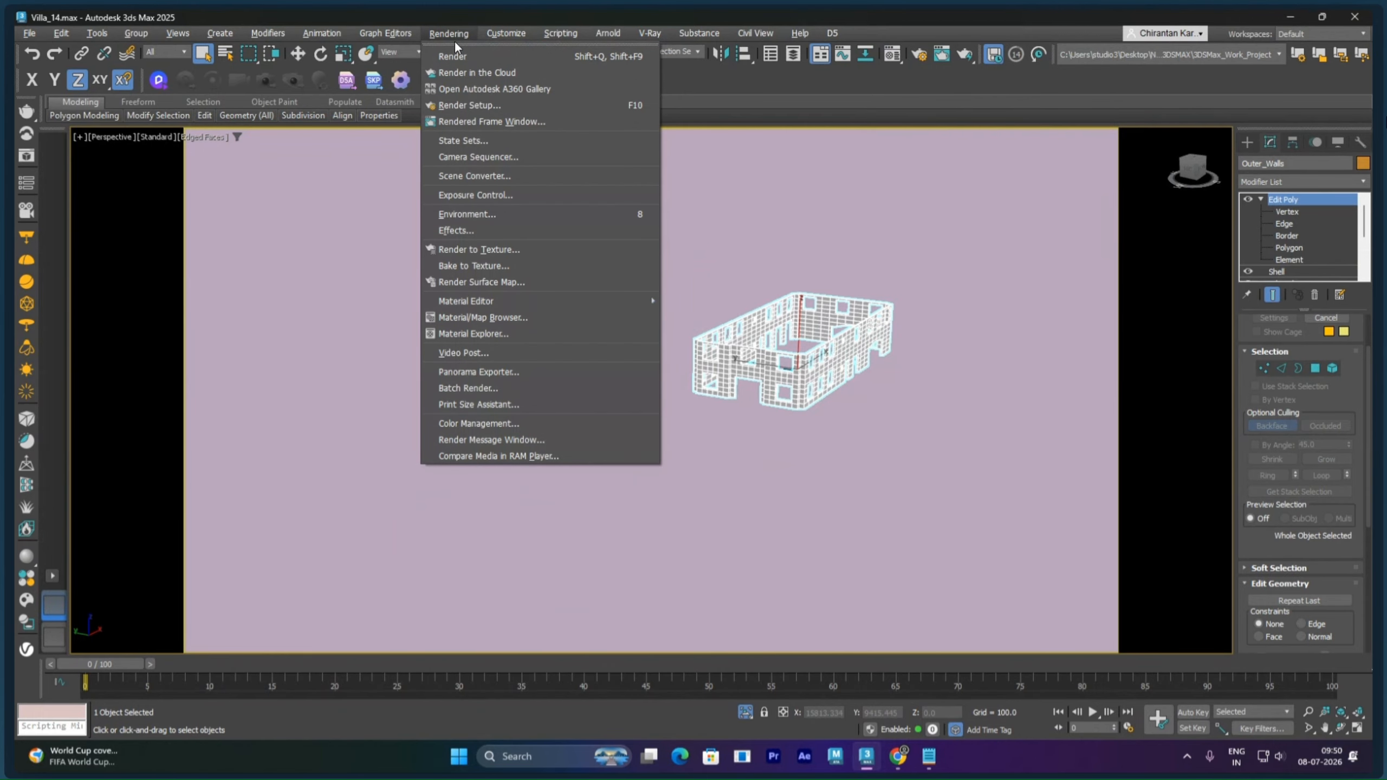
click(477, 215)
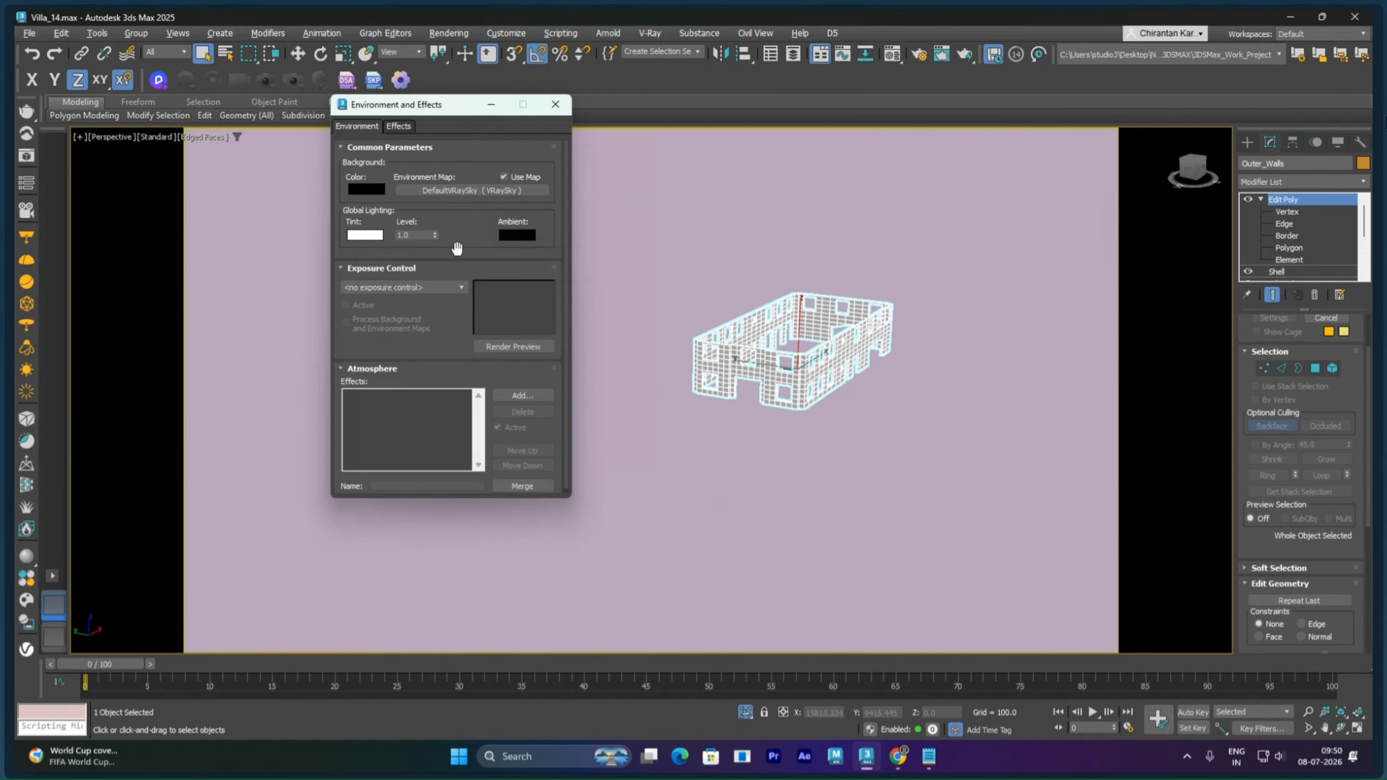
right_click(452, 188)
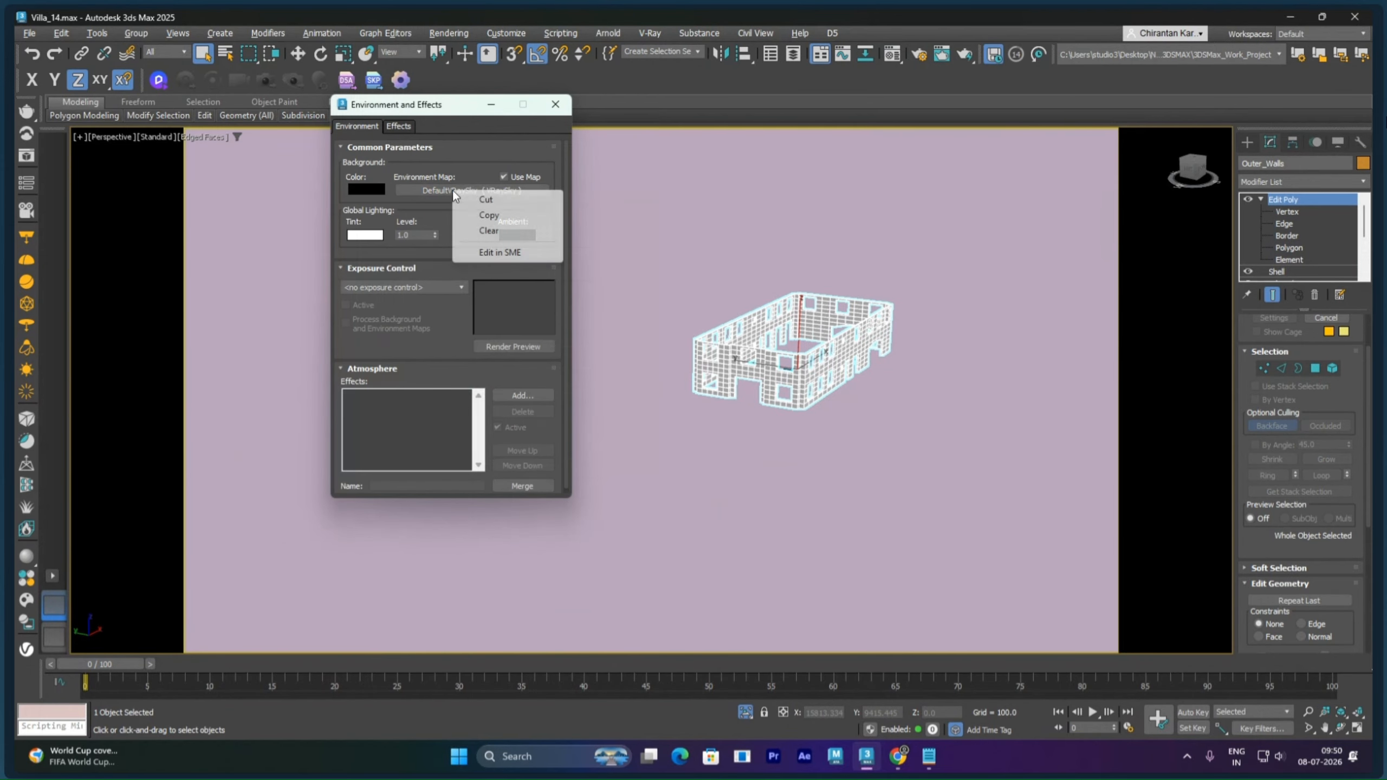
click(483, 231)
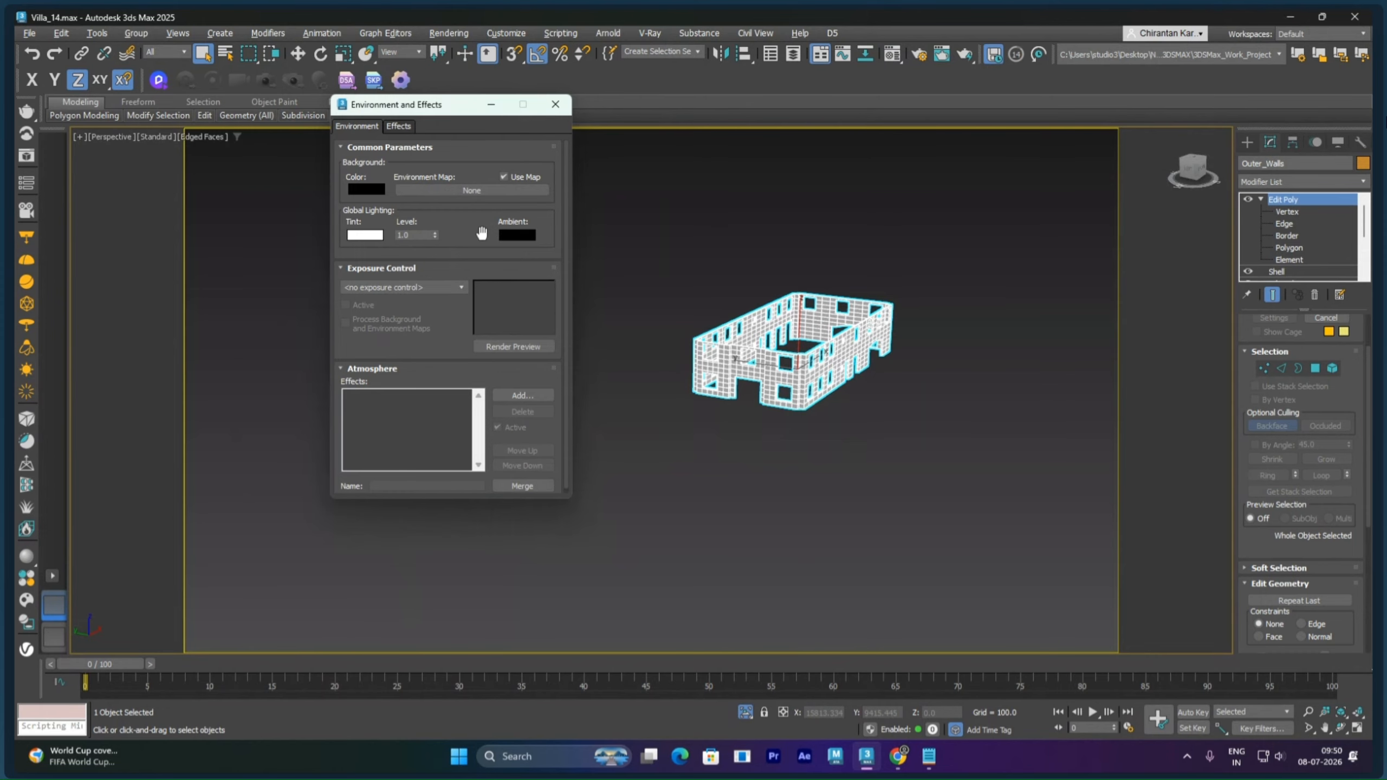
click(552, 104)
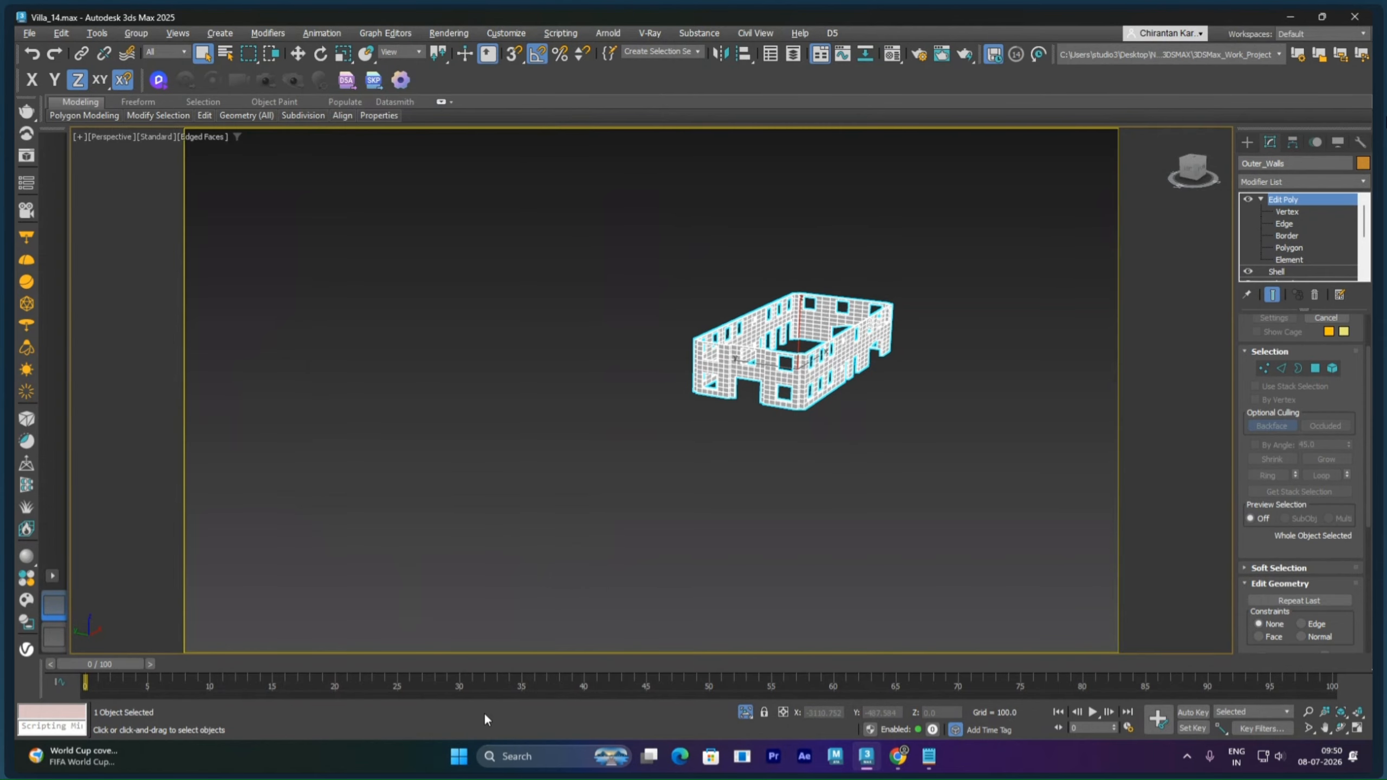
Step: End the isolation of the walls and delete the sun light in front of the villa
click(745, 713)
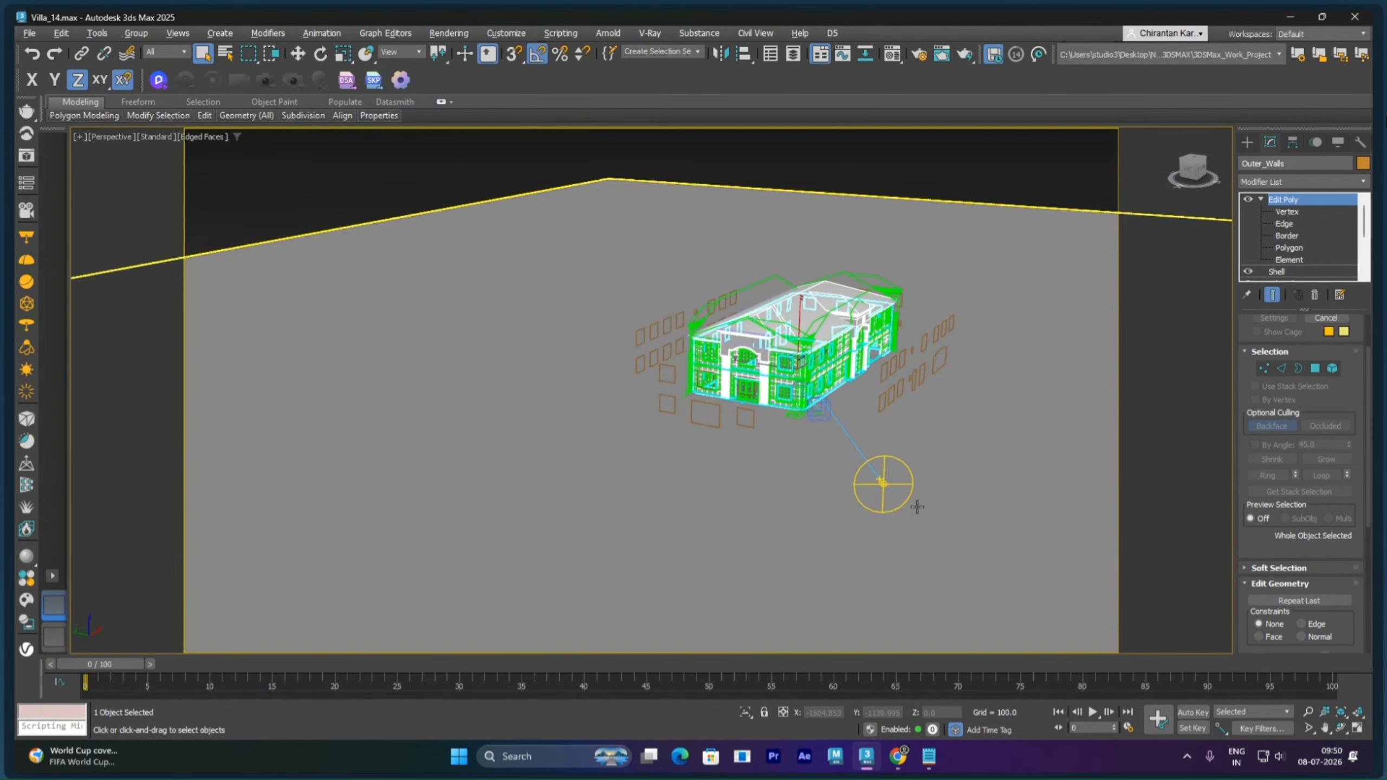
click(882, 481)
key(Delete)
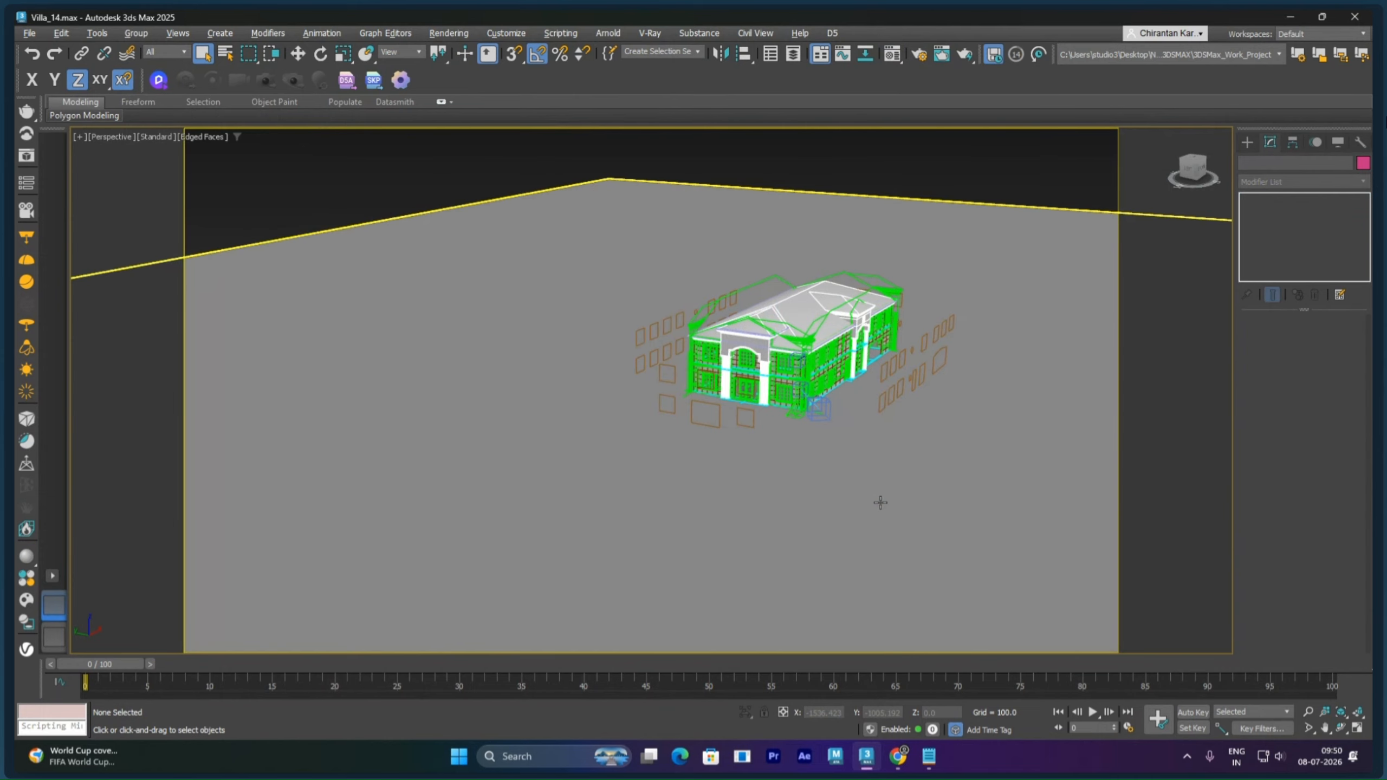
Step: Select the villa's Outer_Walls object at the building corner between the front and side facades
scroll(822, 397, up, 10)
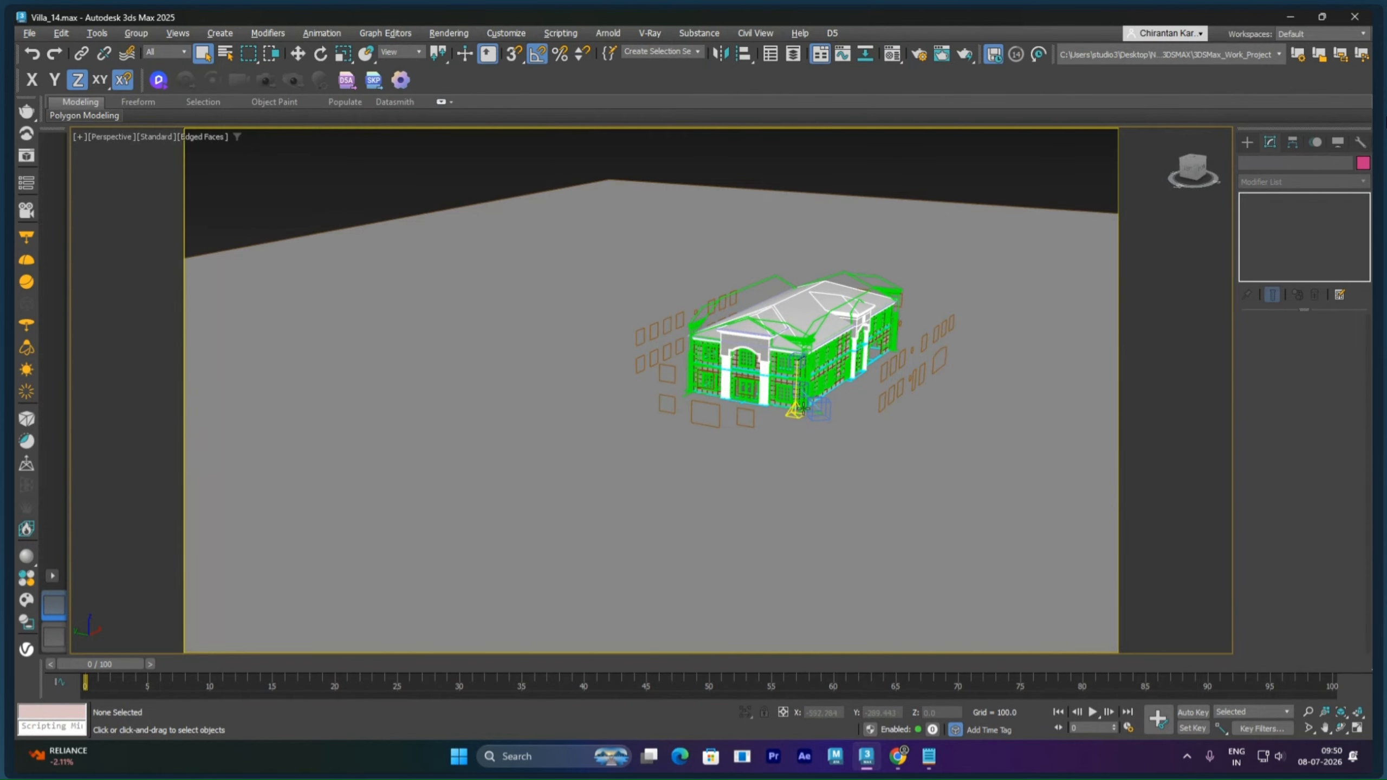
scroll(822, 396, up, 5)
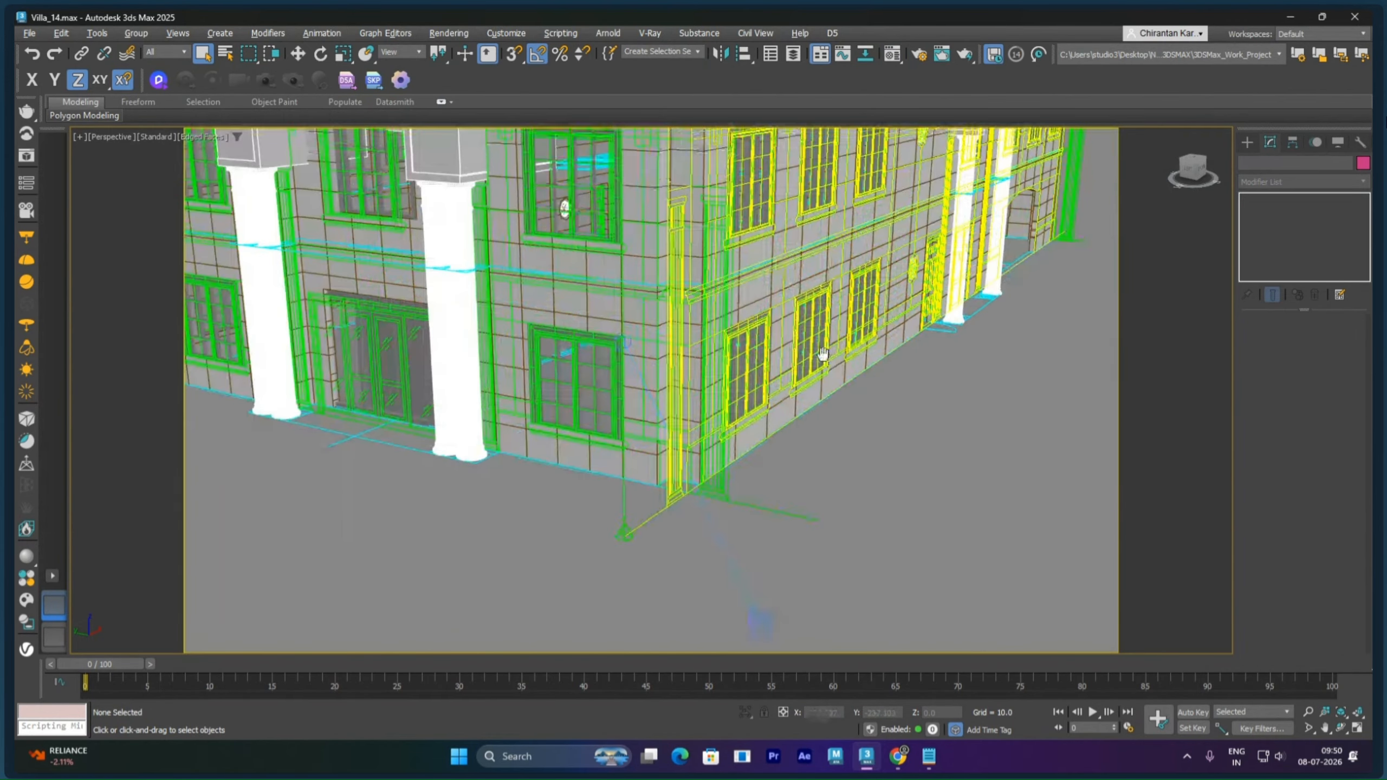
middle_drag(820, 356, 799, 460)
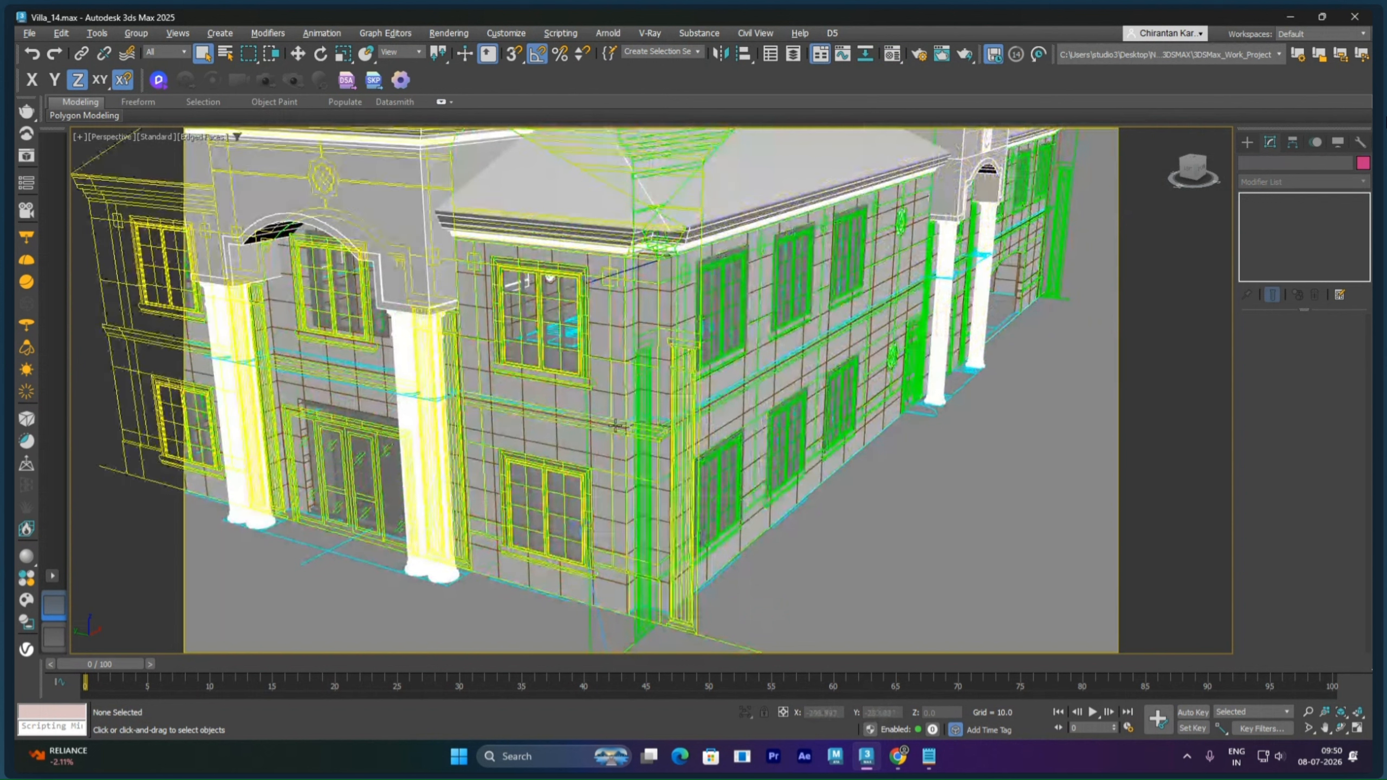
click(607, 444)
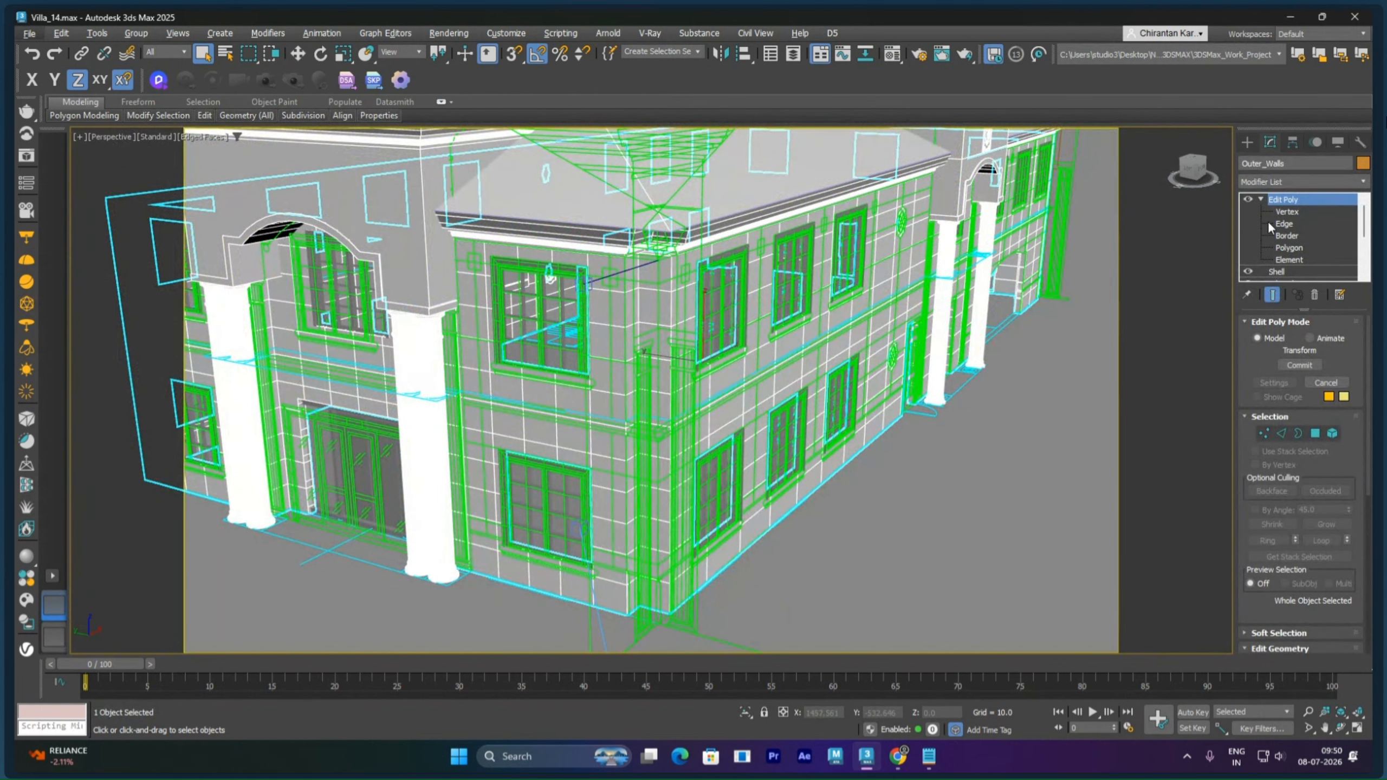
key(alt+m)
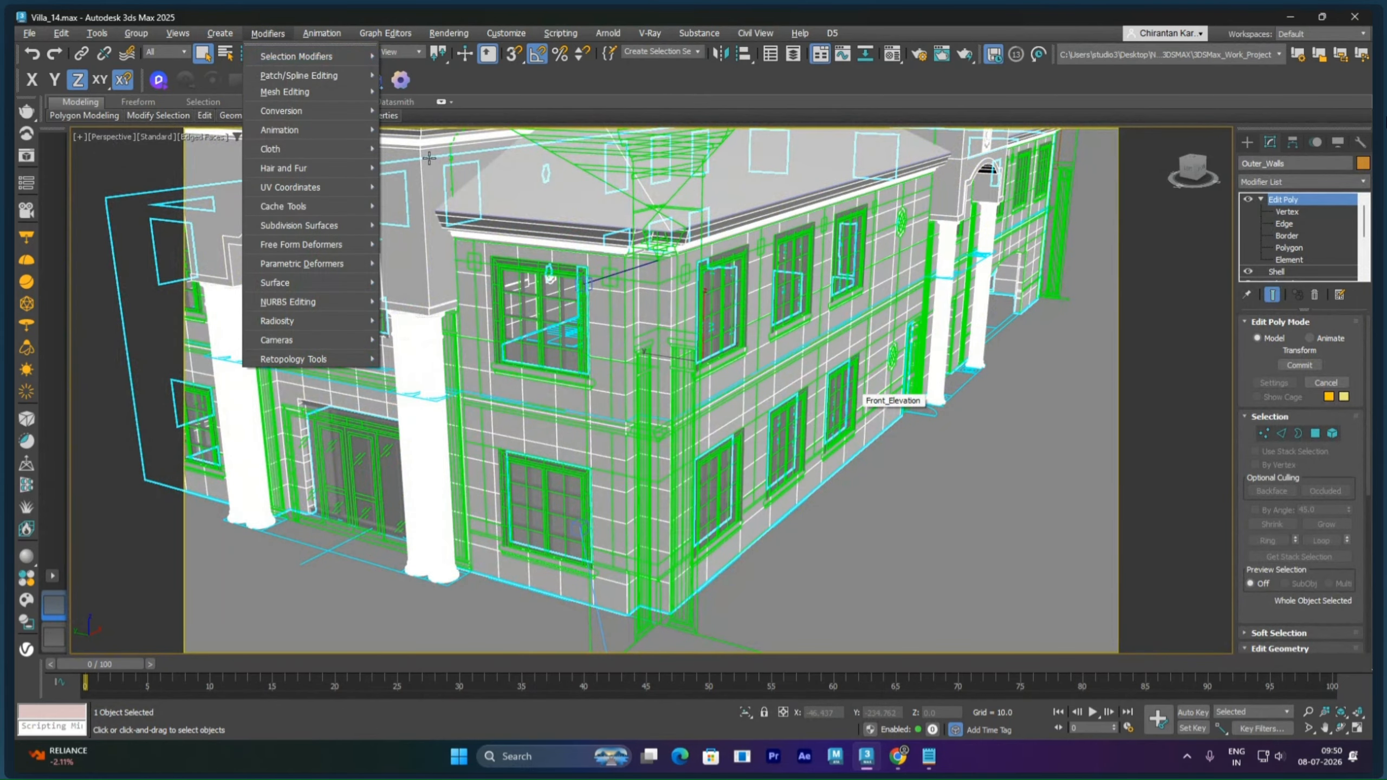
key(Escape)
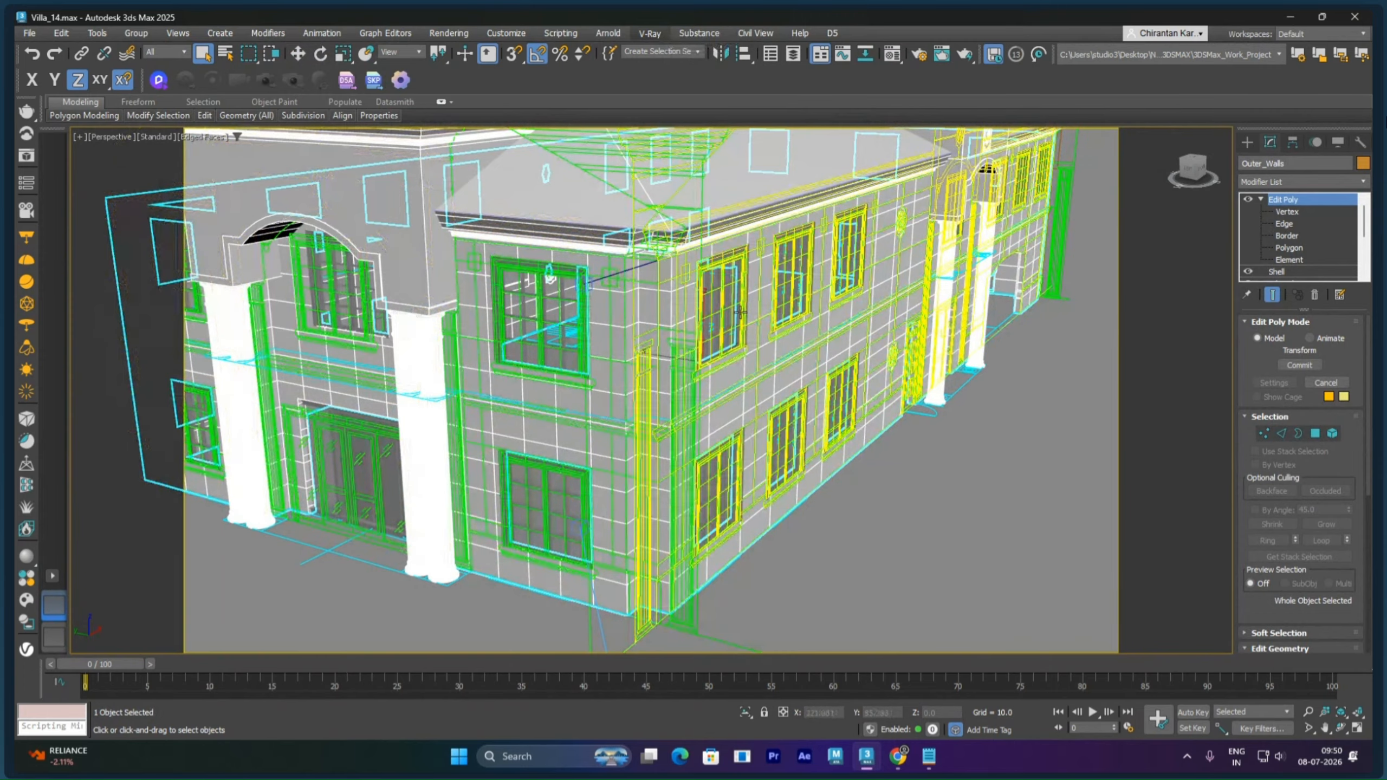
Step: Reset the Material Editor slots to their default materials
key(m)
click(931, 213)
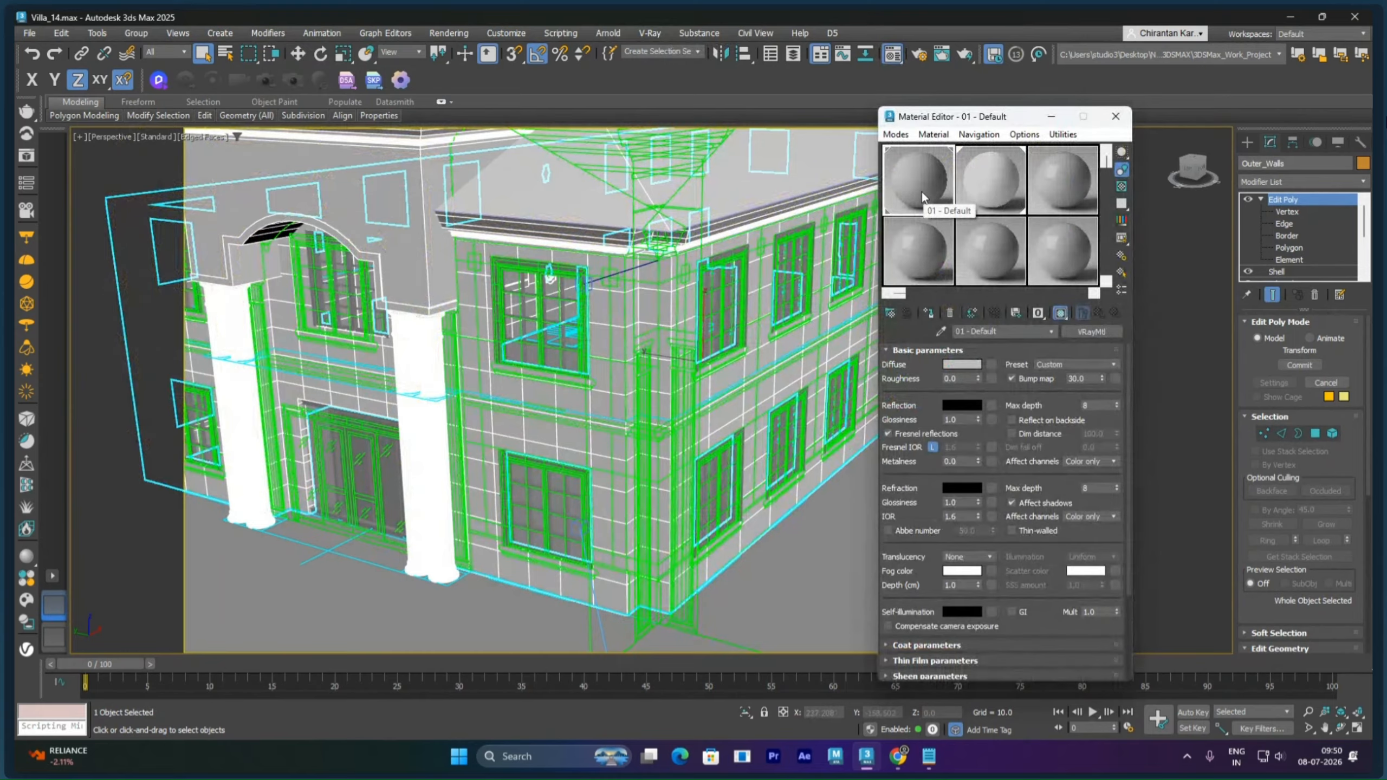
click(1061, 134)
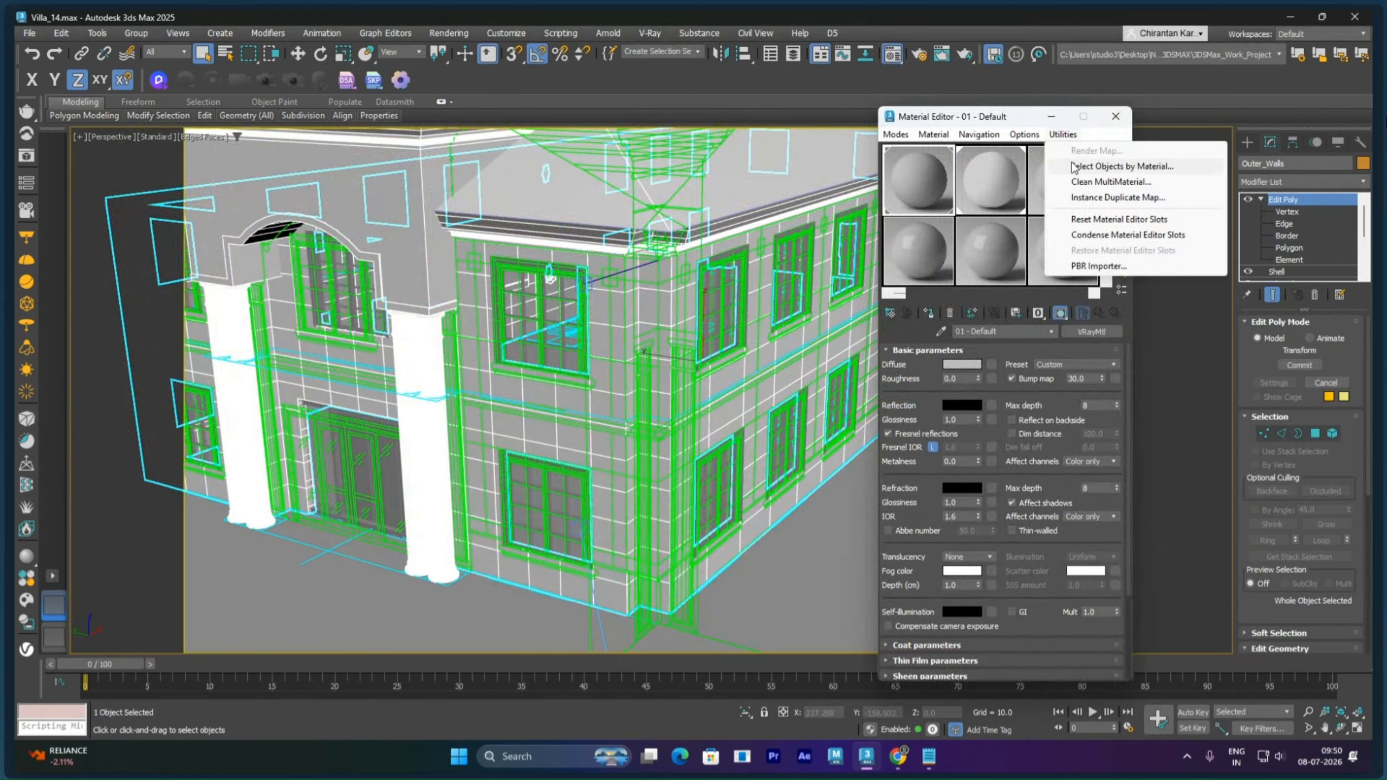
click(1082, 219)
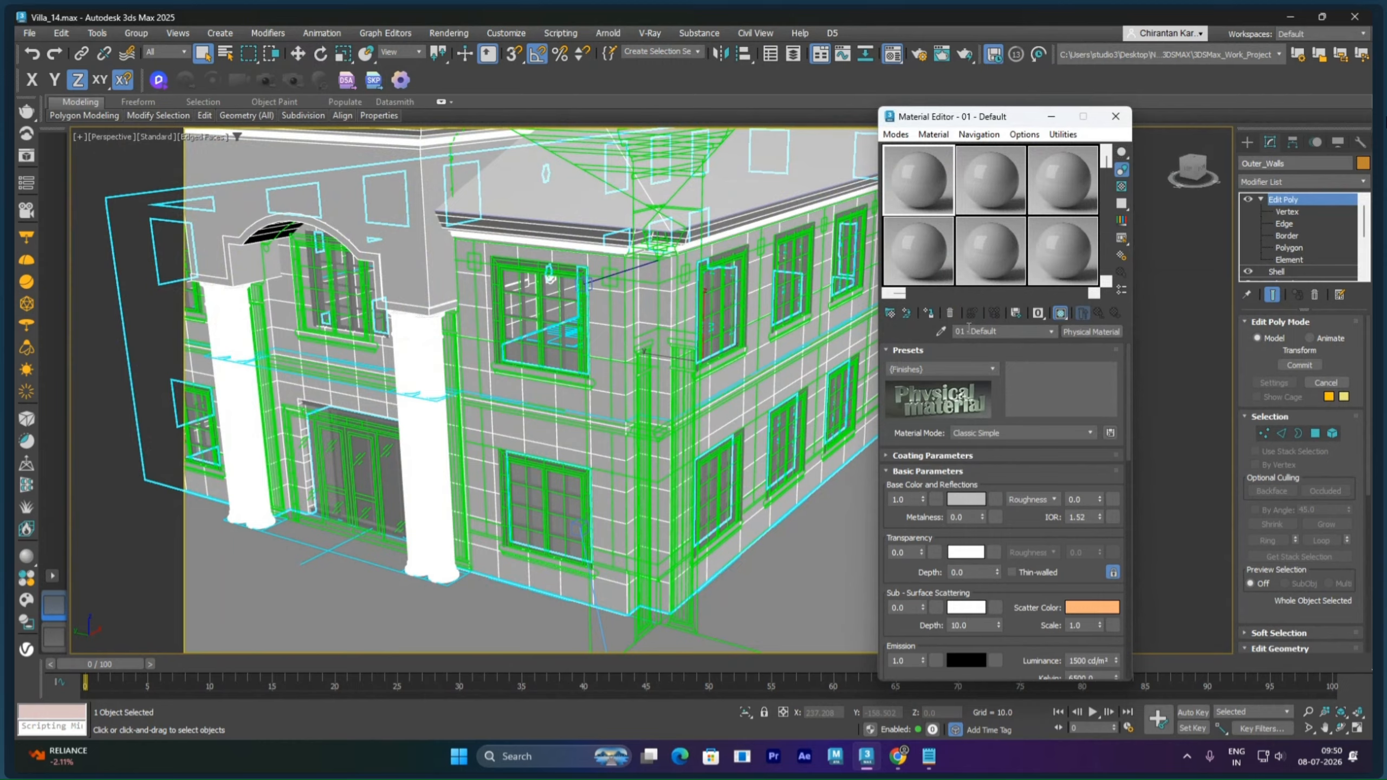
Step: Assign the first slot's material to Outer_Walls, renaming it Walls instead of replacing the existing material of the same name
click(928, 316)
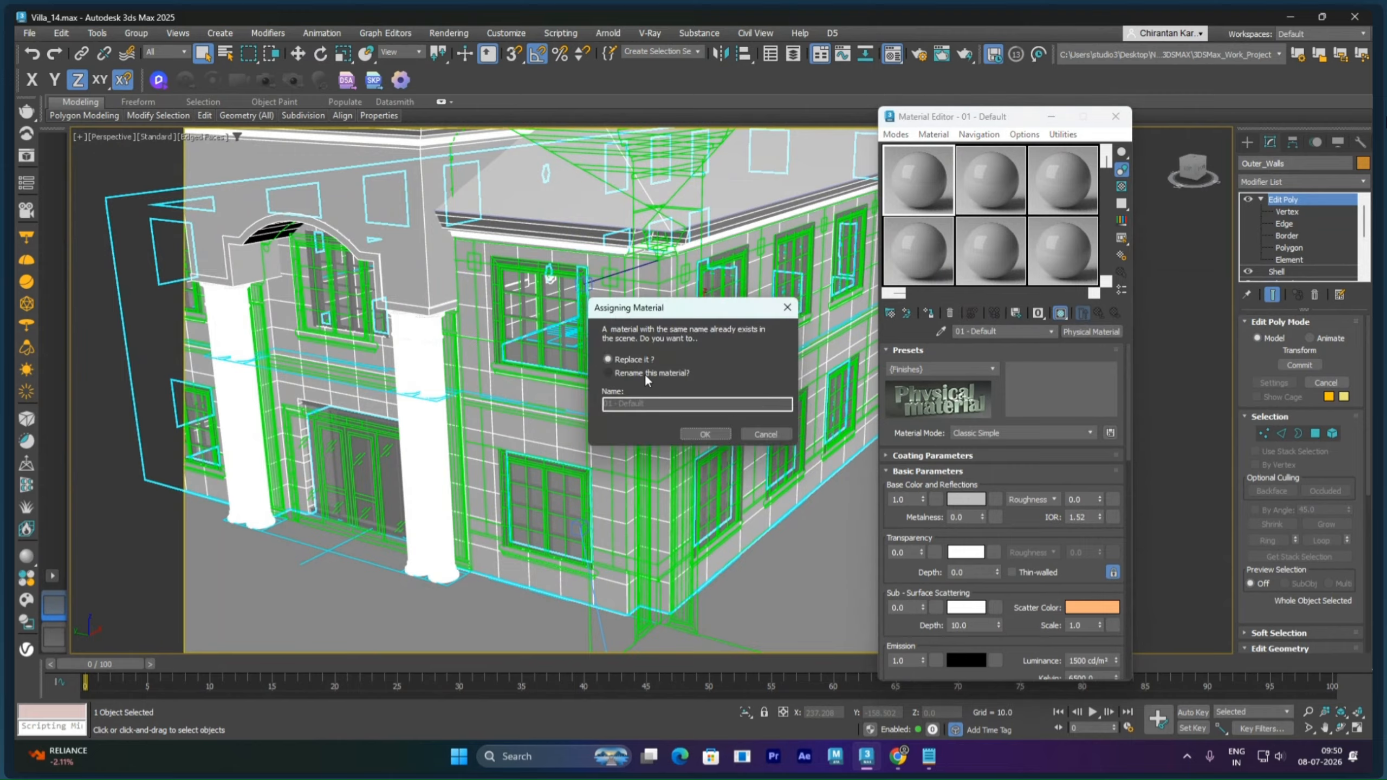
click(645, 375)
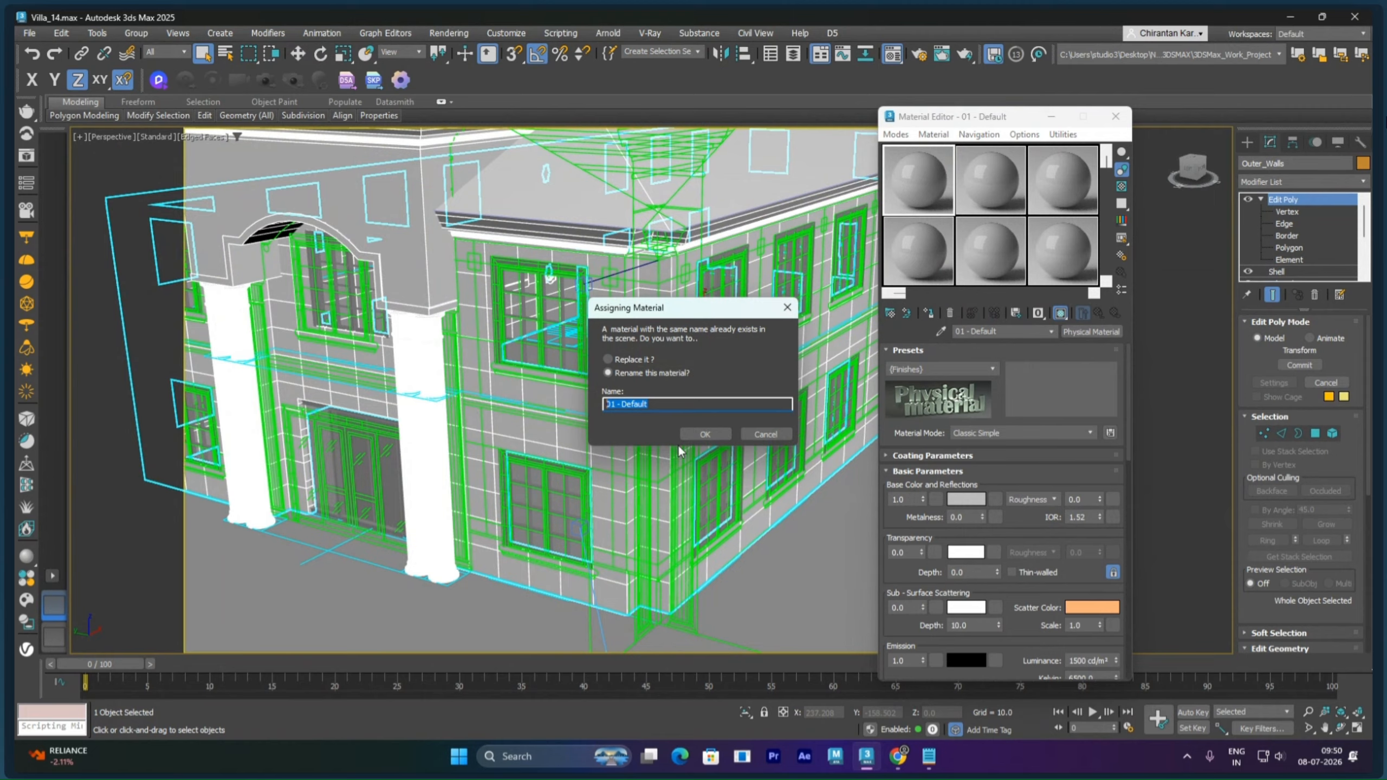
text(Walls)
key(Return)
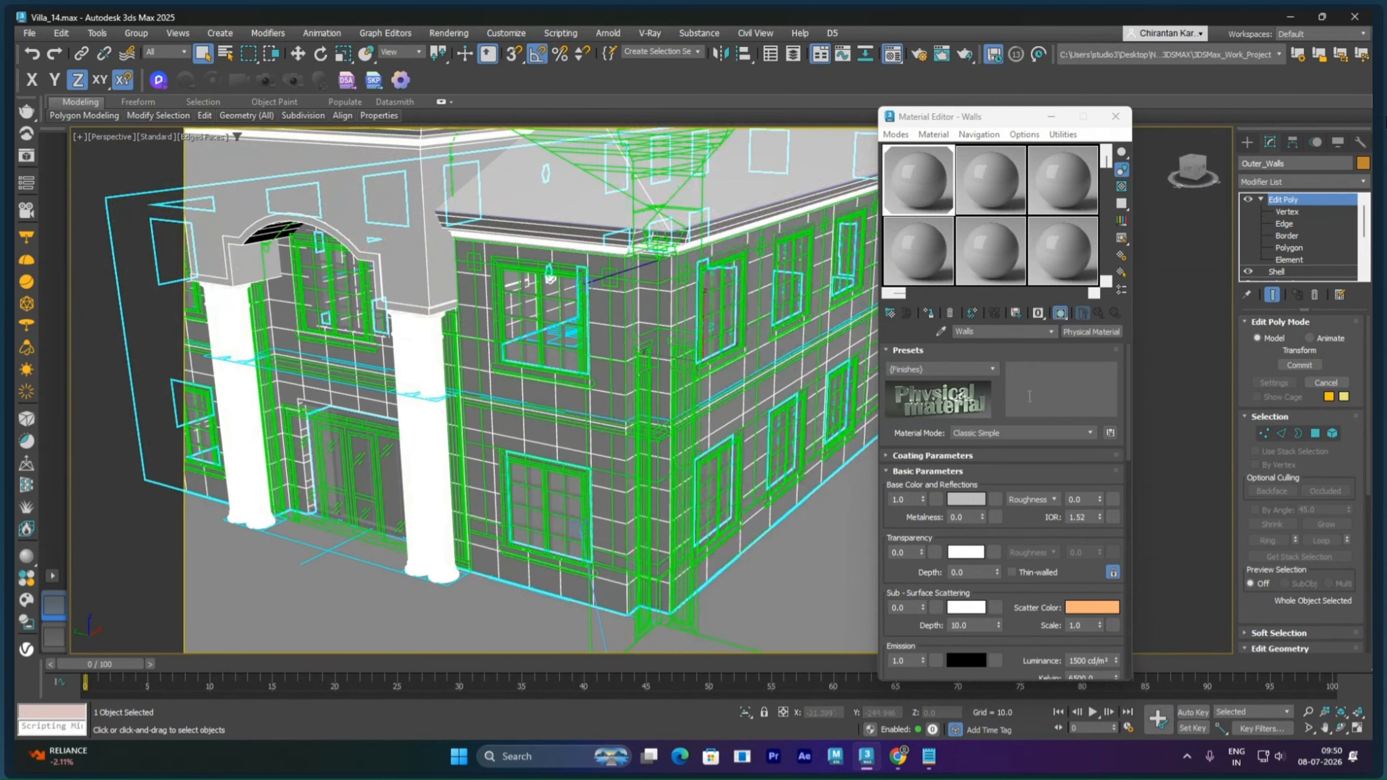
Step: Change the Walls material's type from Physical Material to VRayMtl
click(589, 439)
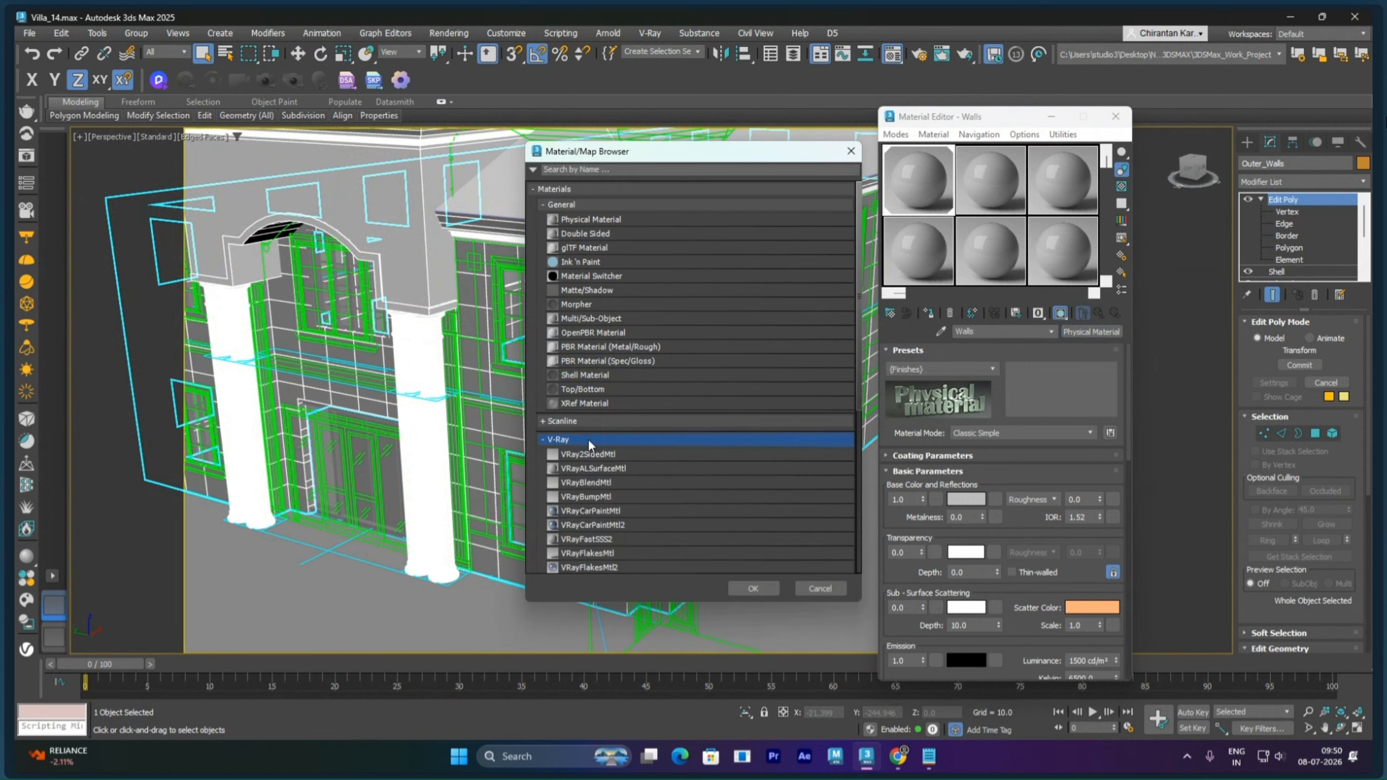
scroll(614, 457, down, 3)
scroll(619, 462, down, 1)
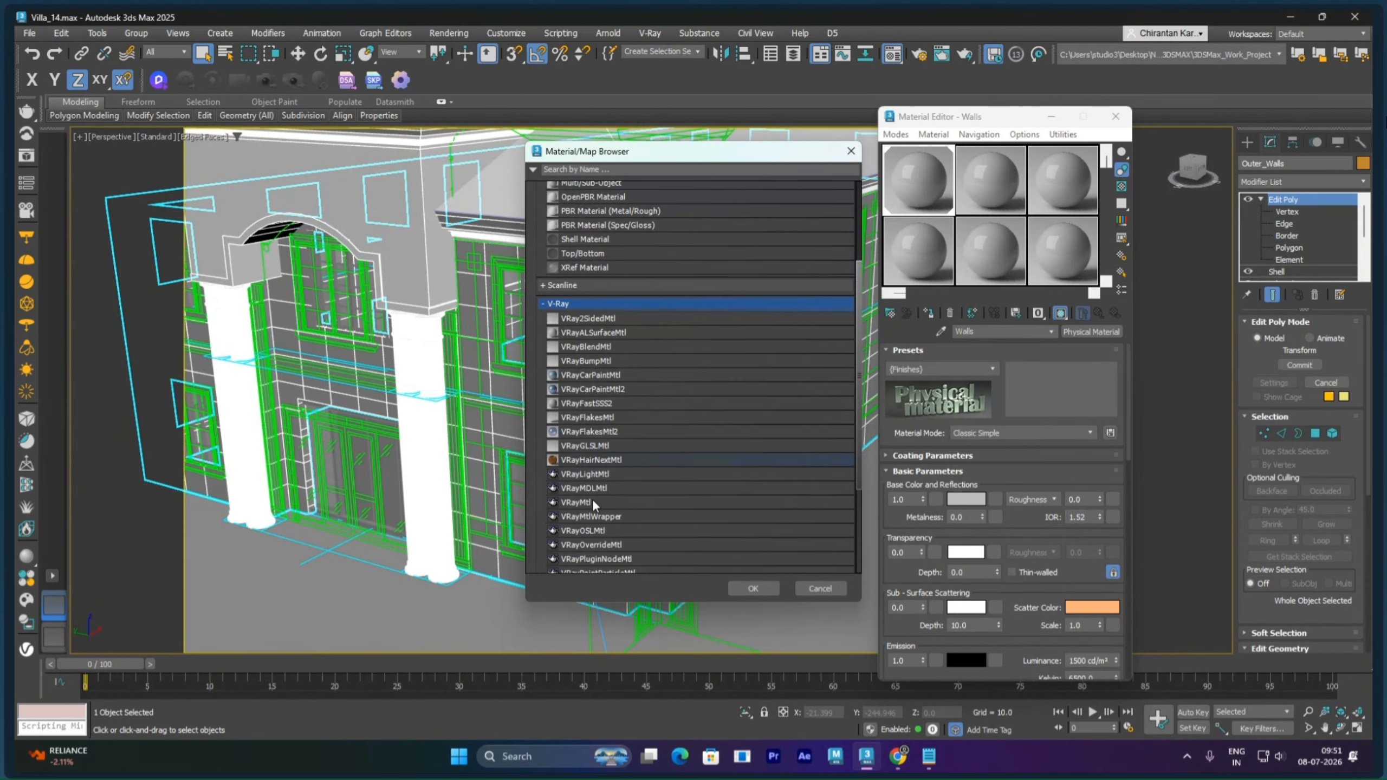
scroll(592, 500, down, 1)
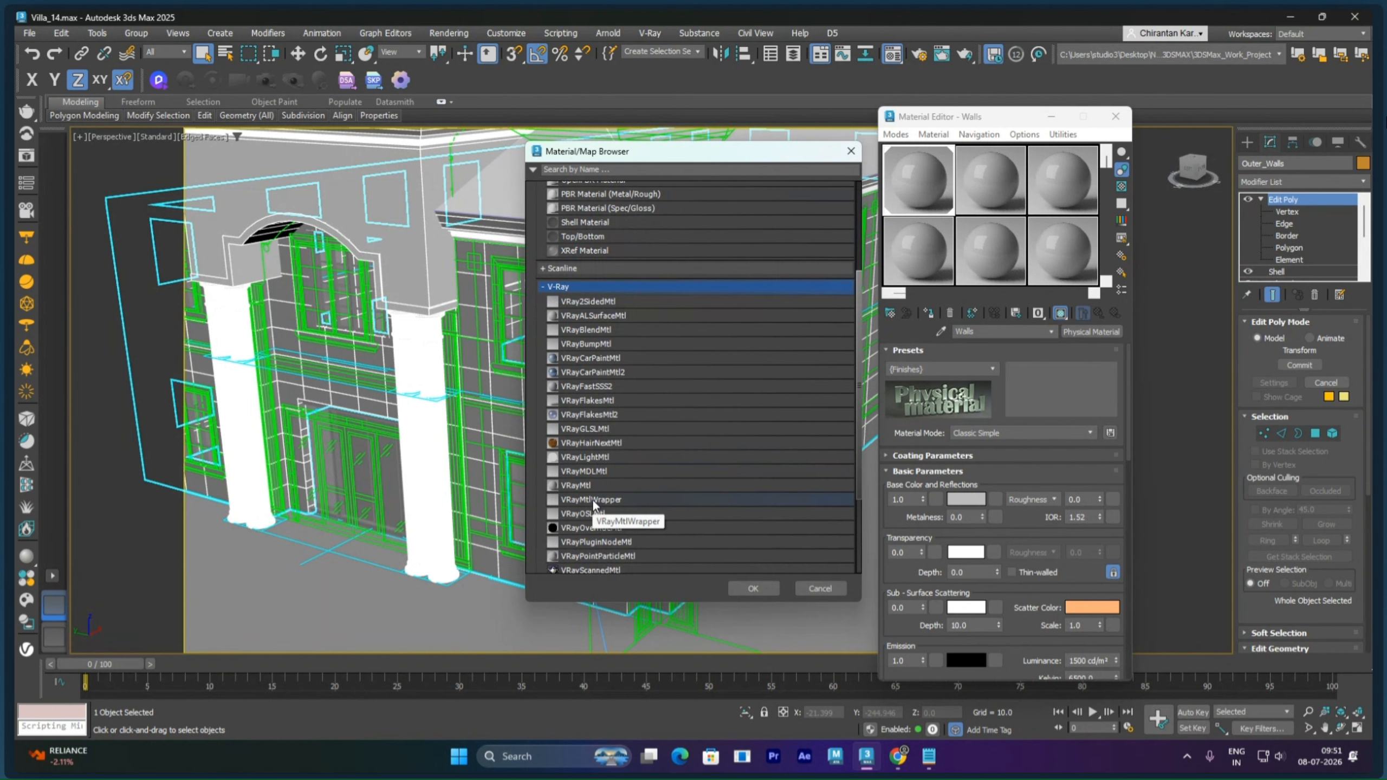
click(599, 486)
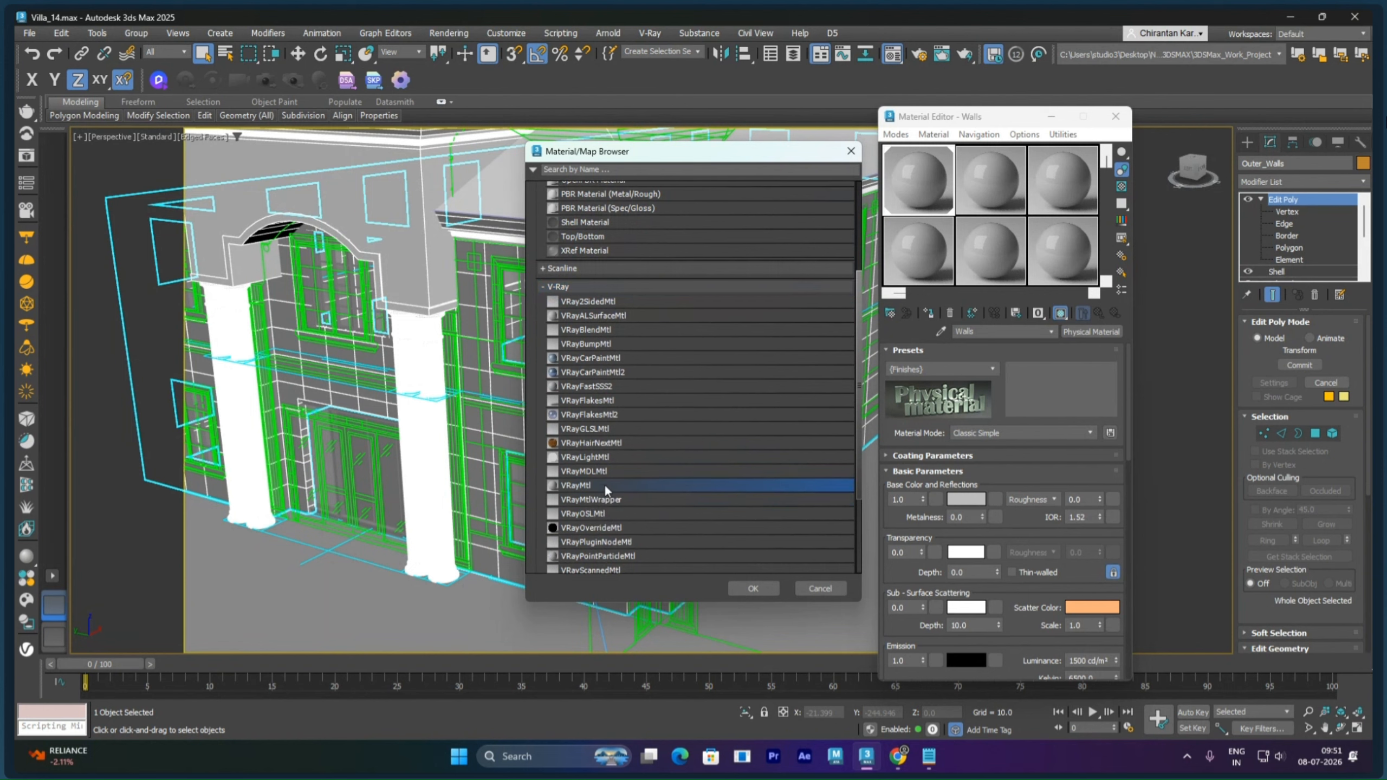
click(754, 589)
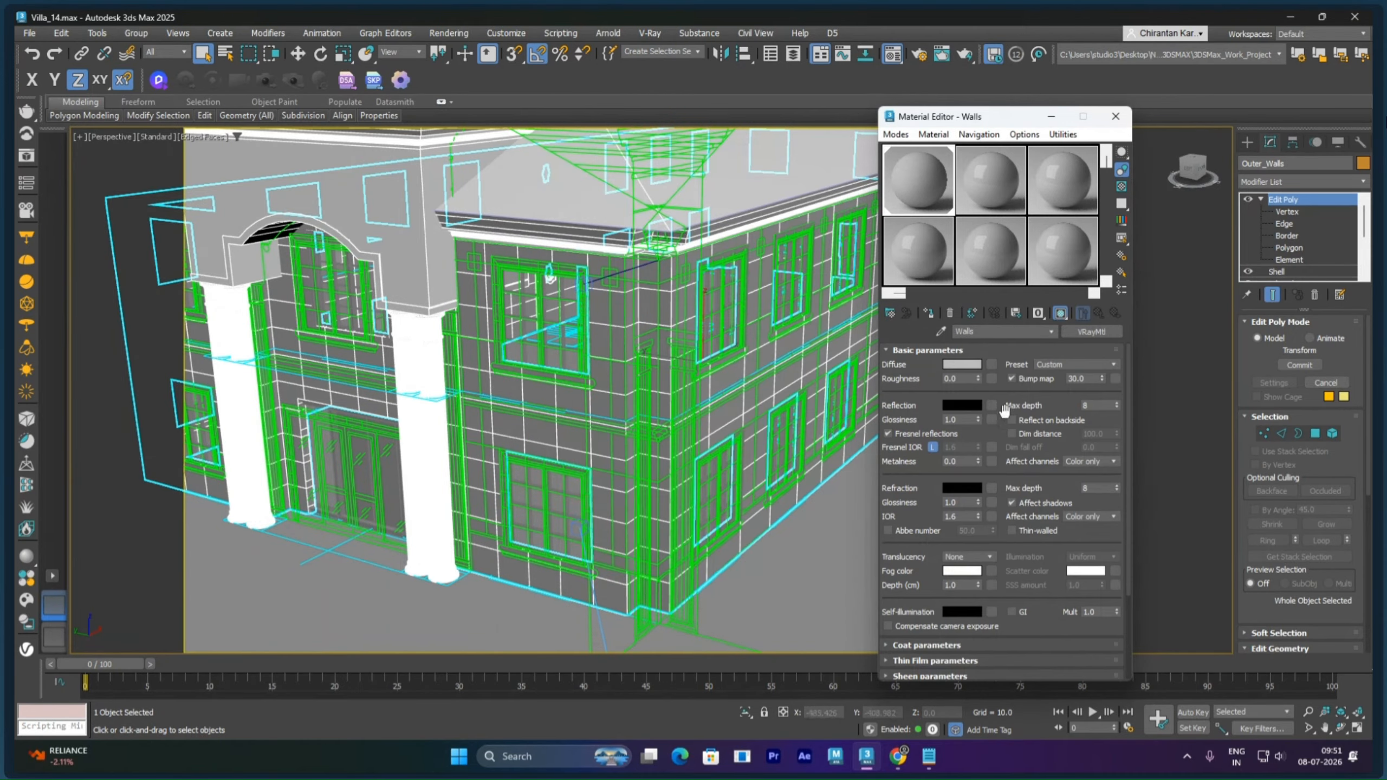
Step: Set the Walls material's diffuse colour to an orange-brown, about RGB 209, 156, 81
click(969, 365)
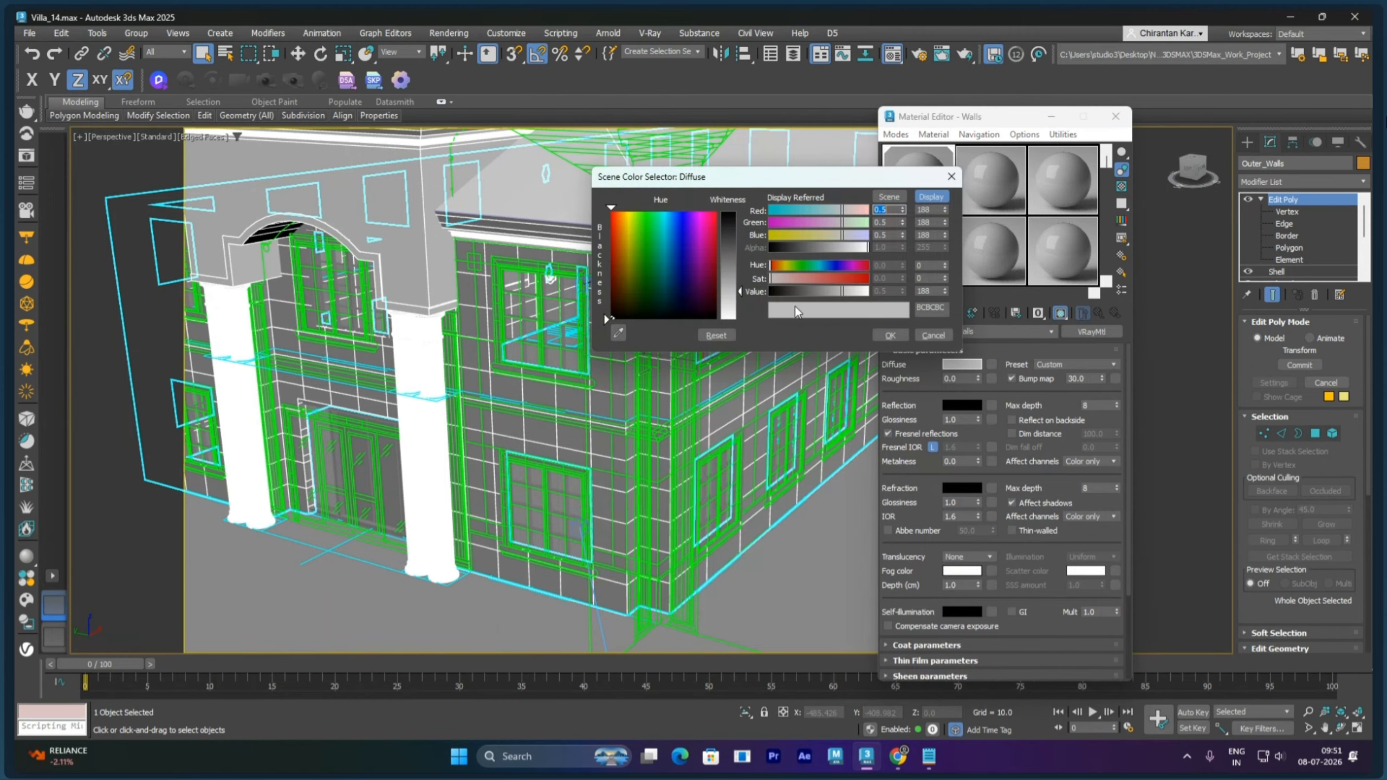
drag(658, 256, 625, 247)
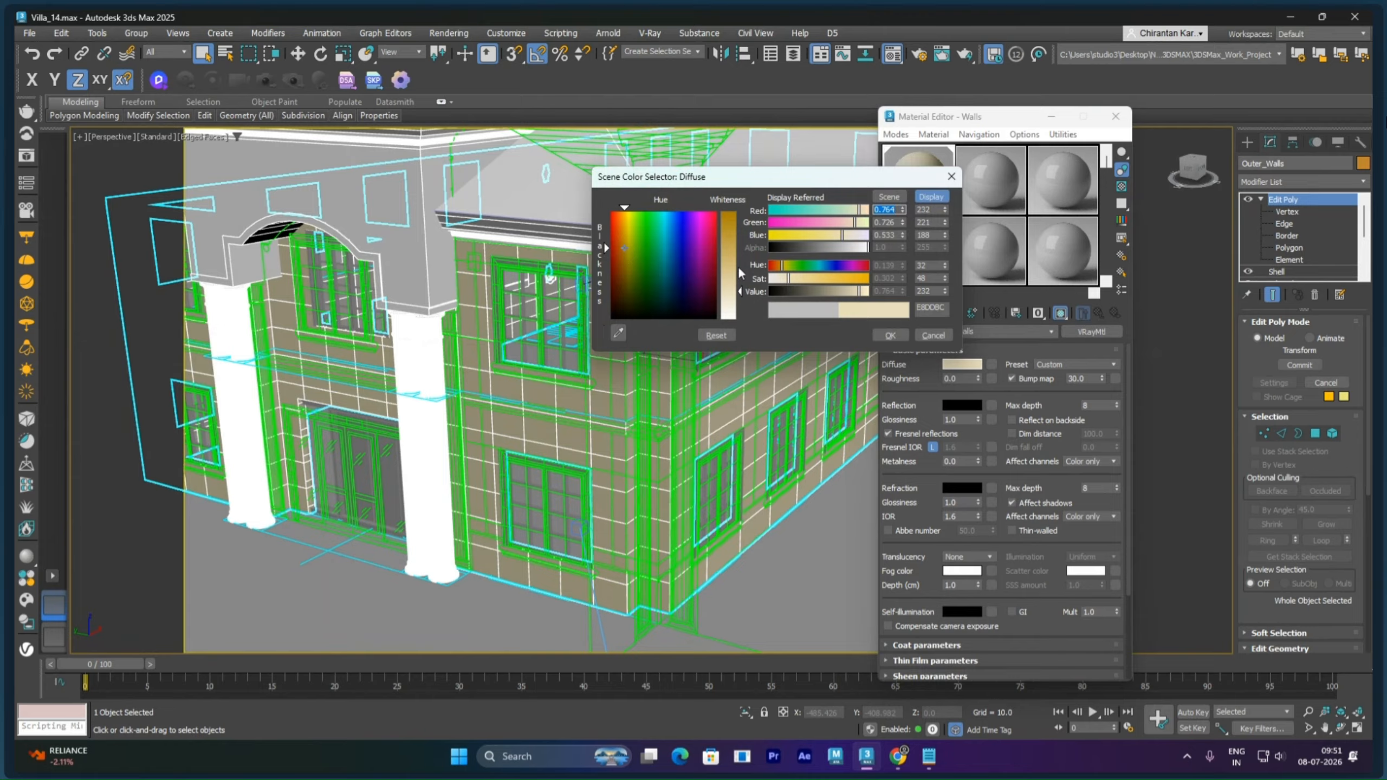
drag(741, 273, 741, 246)
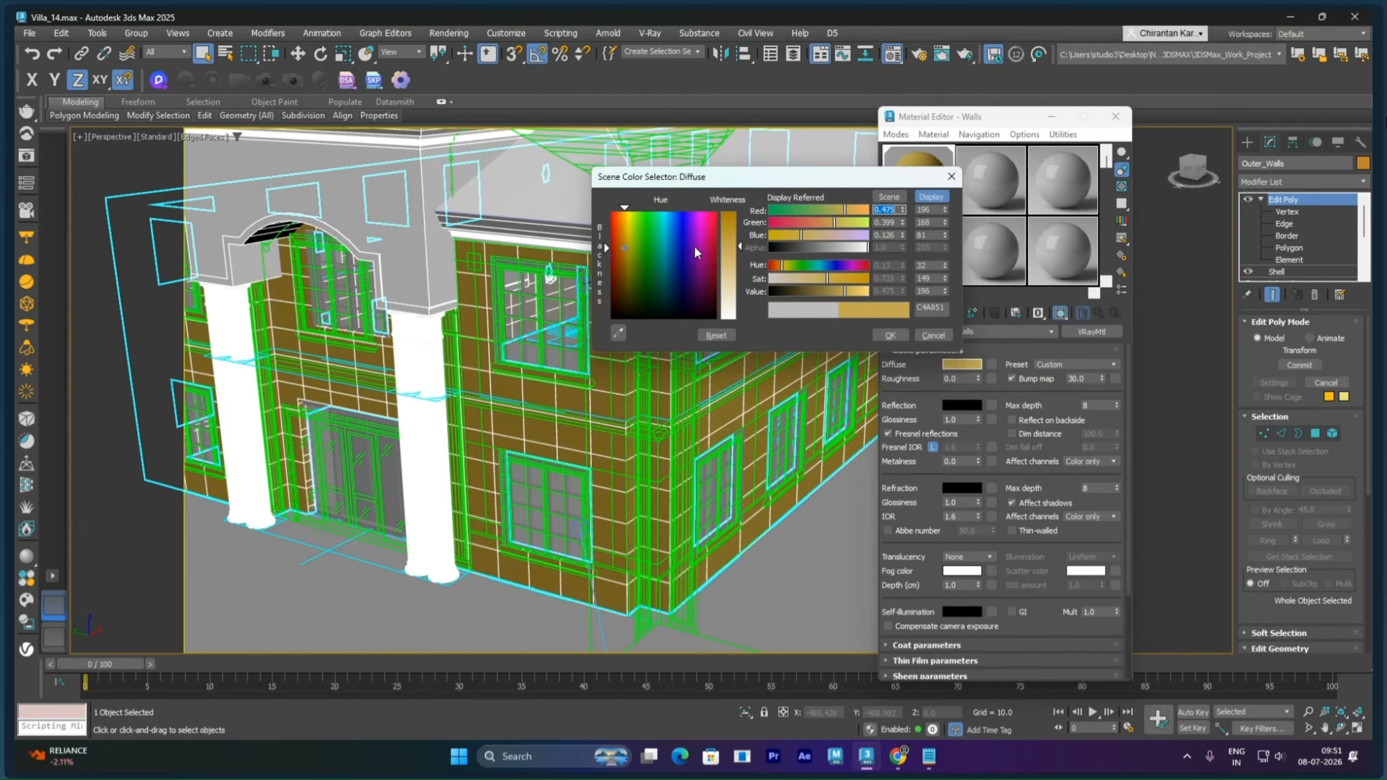
drag(627, 249, 621, 239)
click(887, 335)
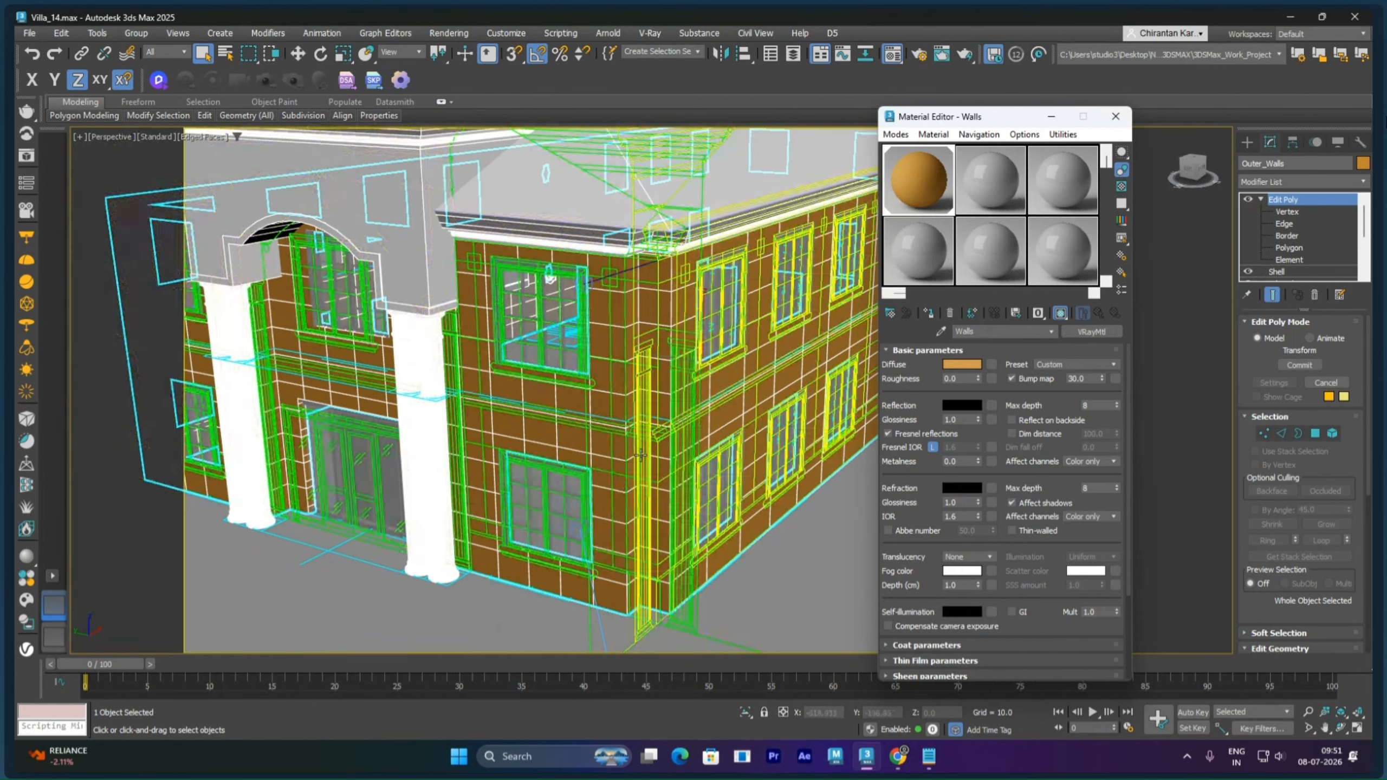
Step: Isolate Outer_Walls and convert its Walls material to Multi/Sub-Object, keeping the old material as a sub-material
key(alt+q)
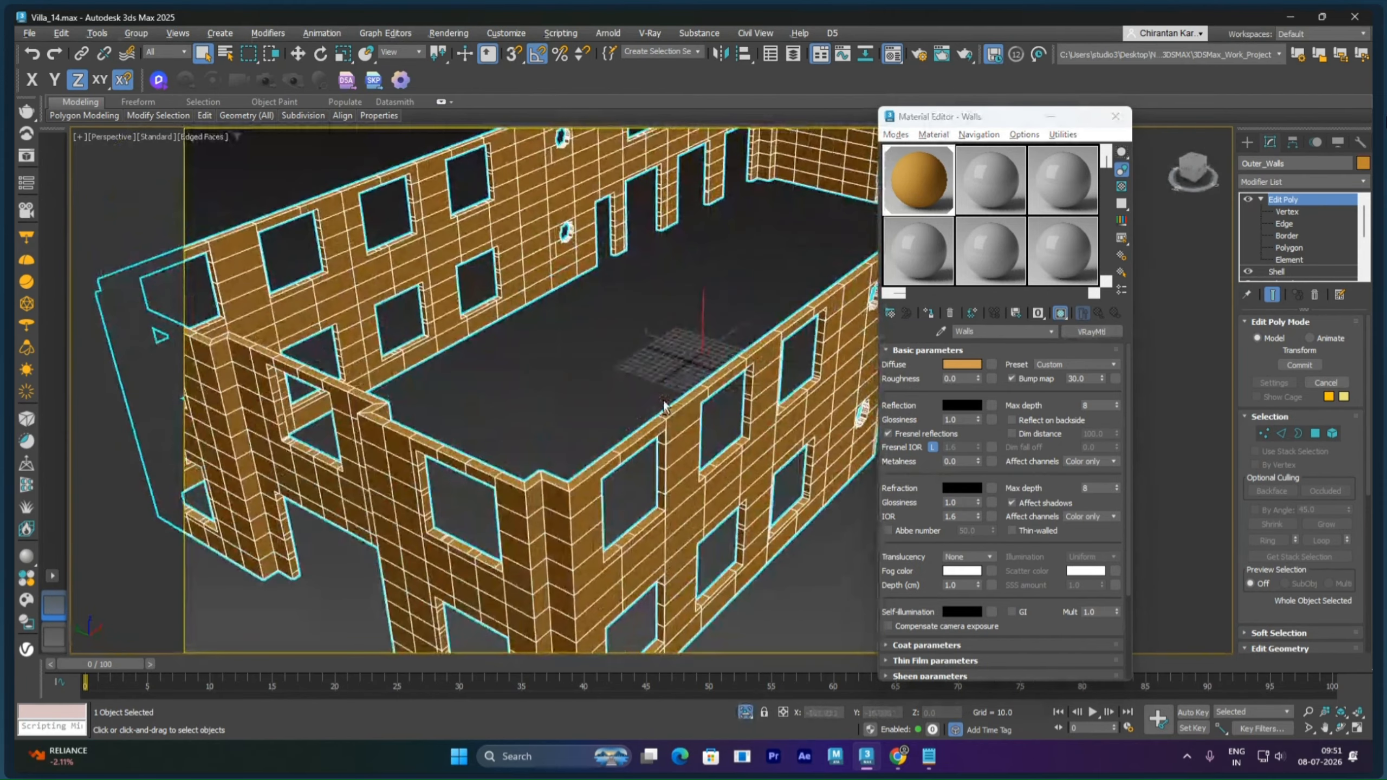
click(1090, 331)
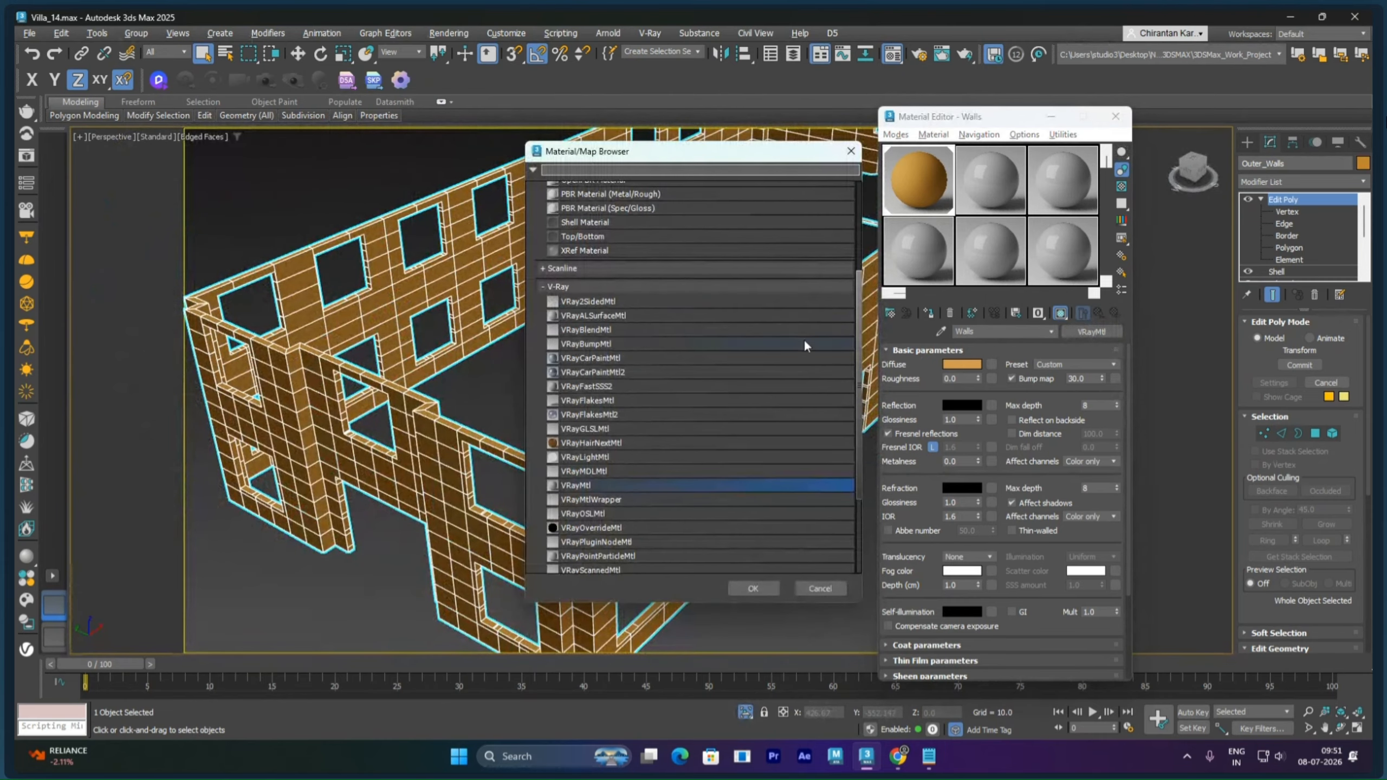
scroll(639, 344, up, 2)
click(617, 236)
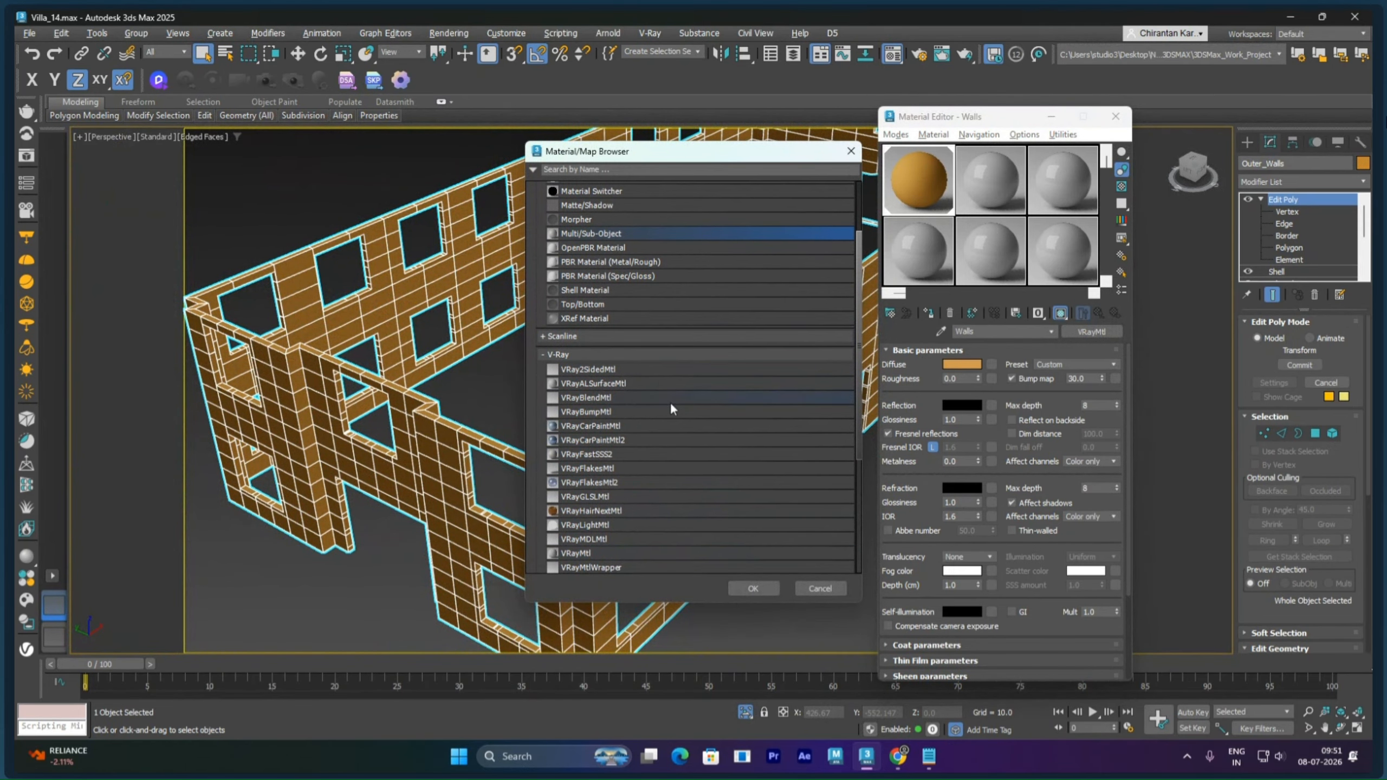
click(750, 588)
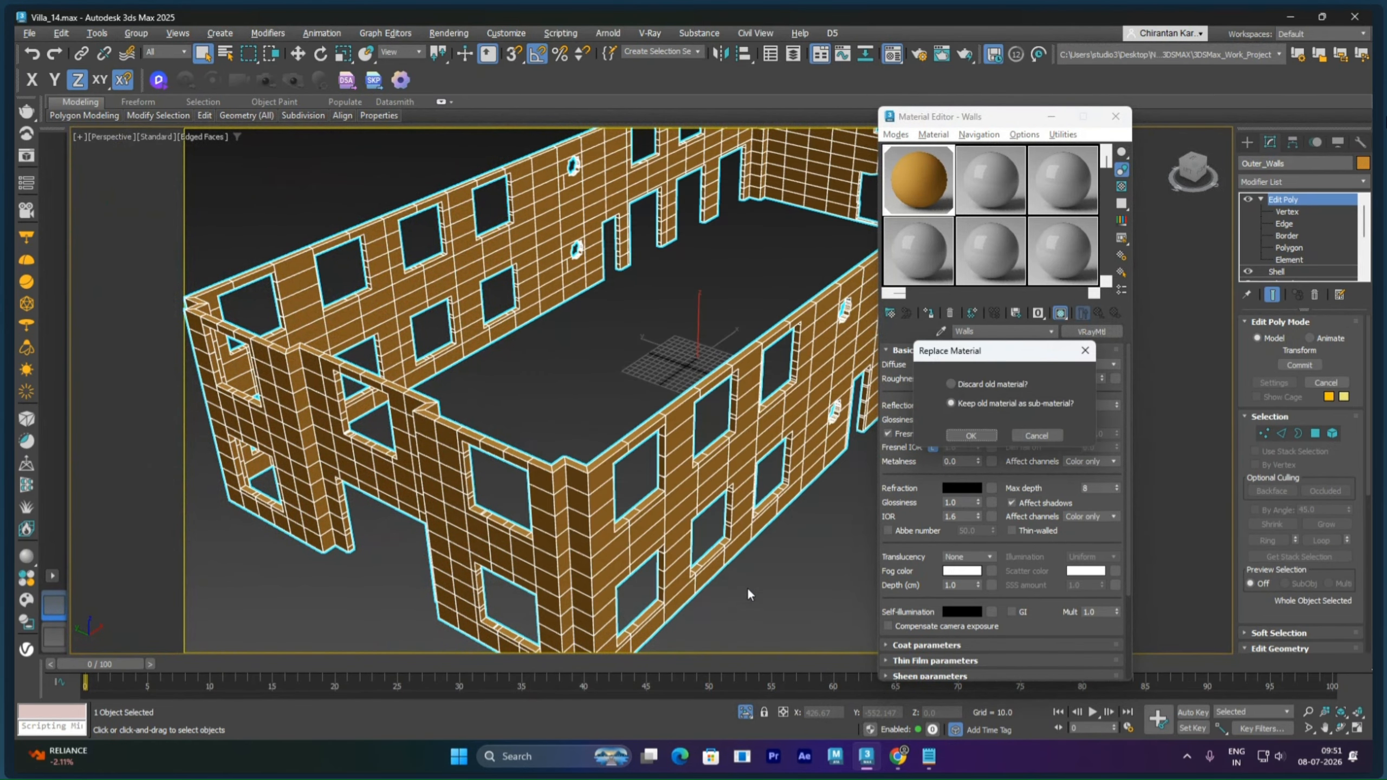
click(952, 403)
click(970, 435)
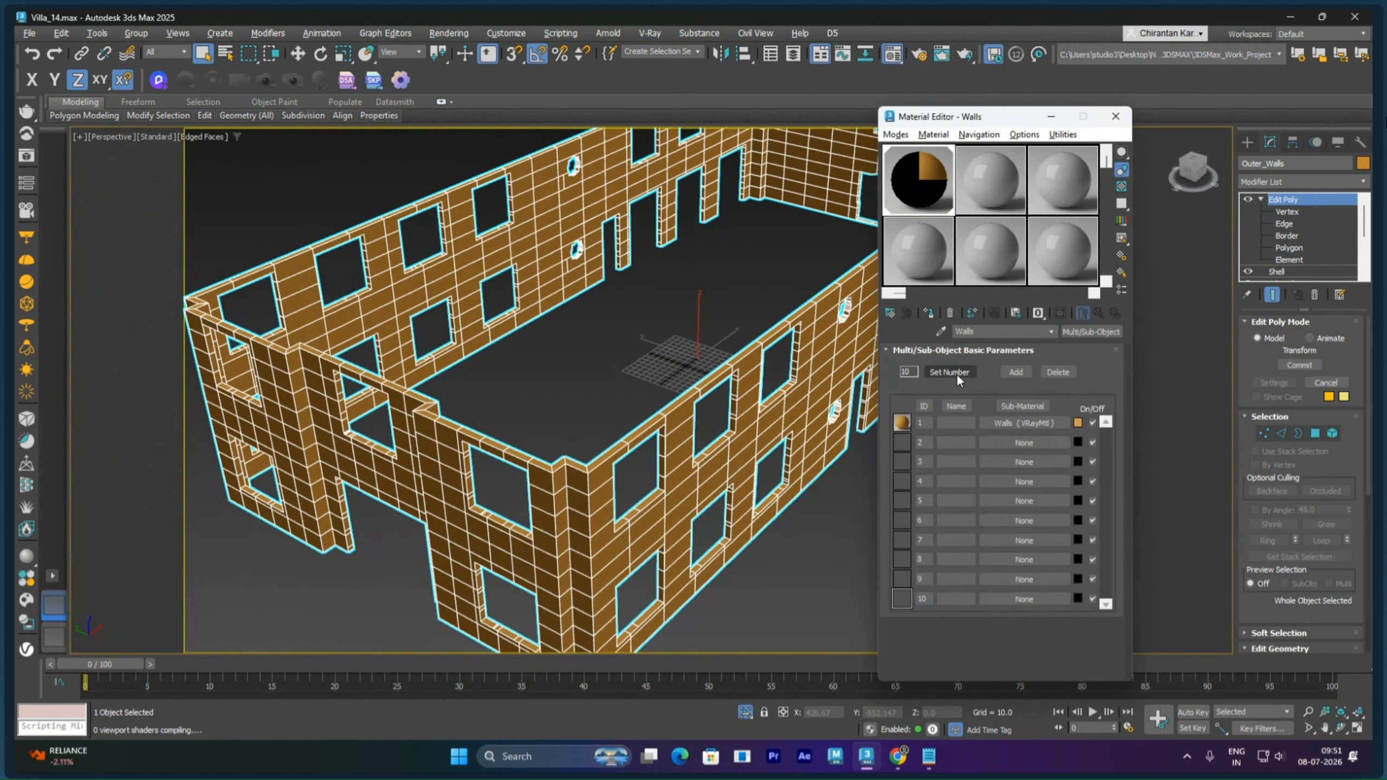
Step: Reduce the Multi/Sub-Object material to 2 sub-materials and duplicate the first VRayMtl into the second slot as a copy
click(951, 372)
text(2)
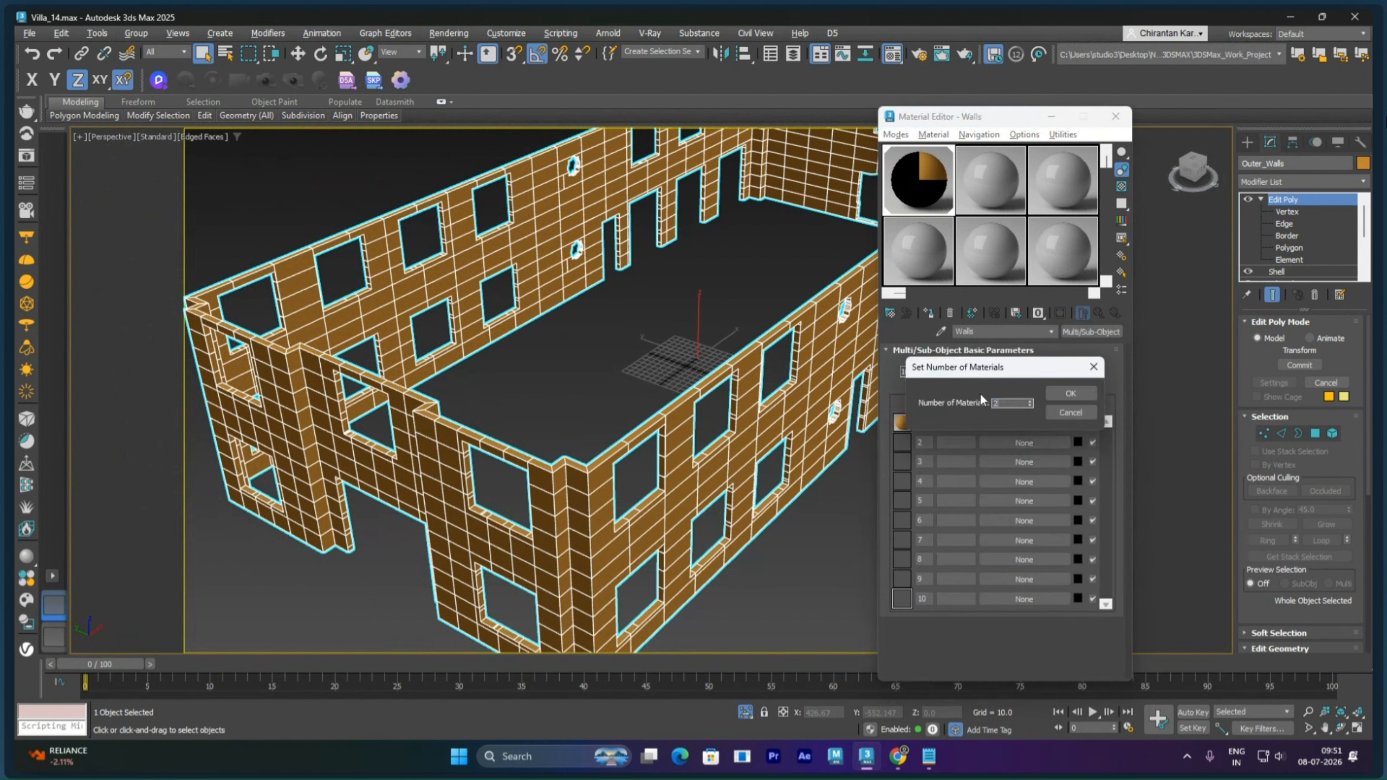
click(1058, 393)
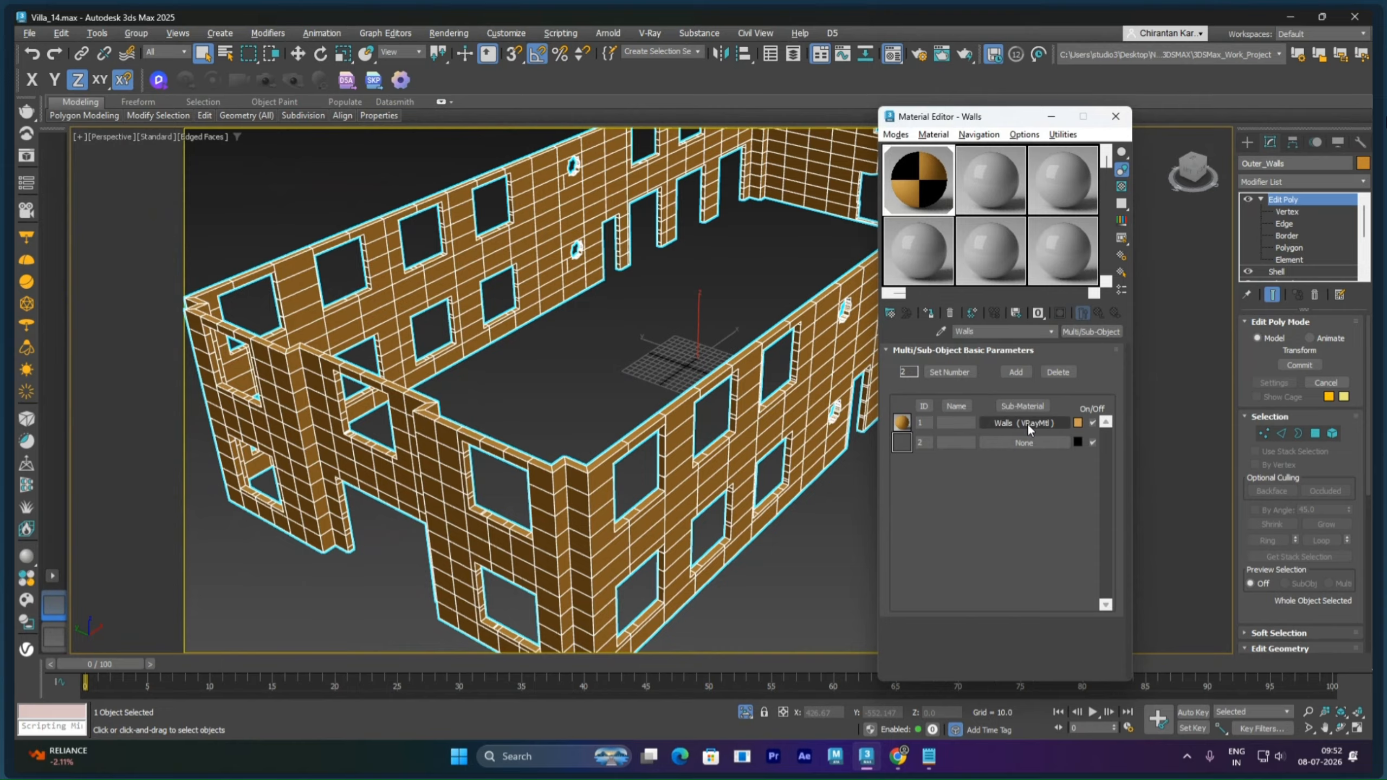
drag(1028, 424, 1027, 442)
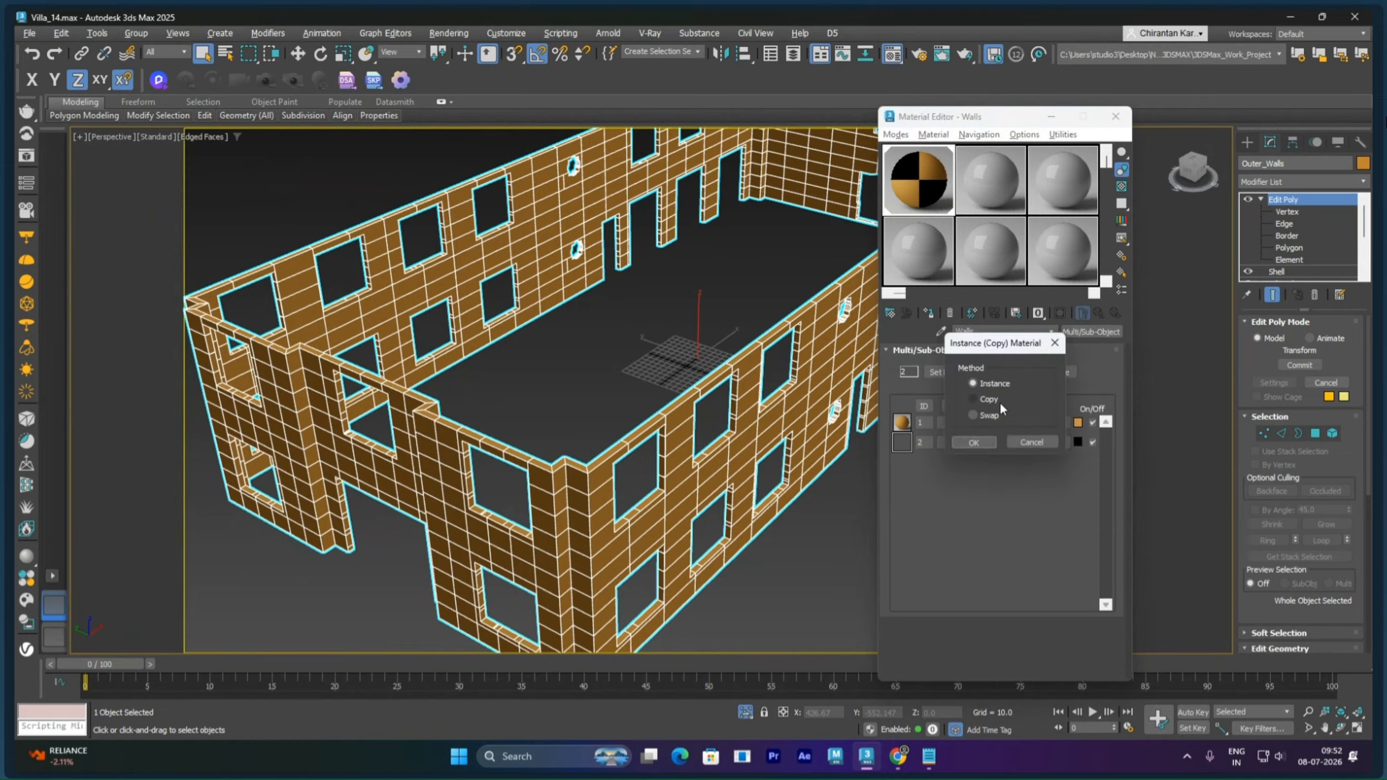
click(988, 400)
click(975, 443)
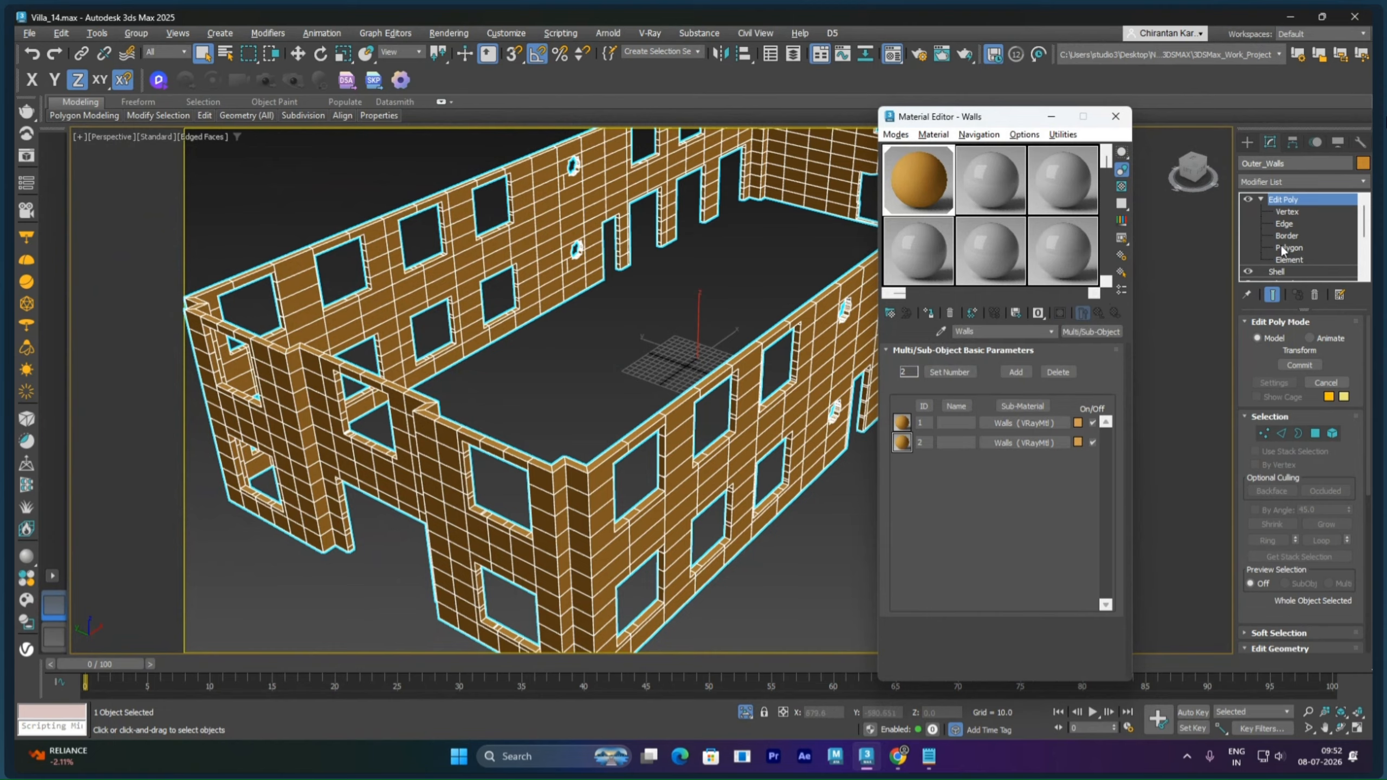
Step: Select the Outer_Wall_Final polygon set of Outer_Walls at polygon level and give it material ID 1
click(680, 51)
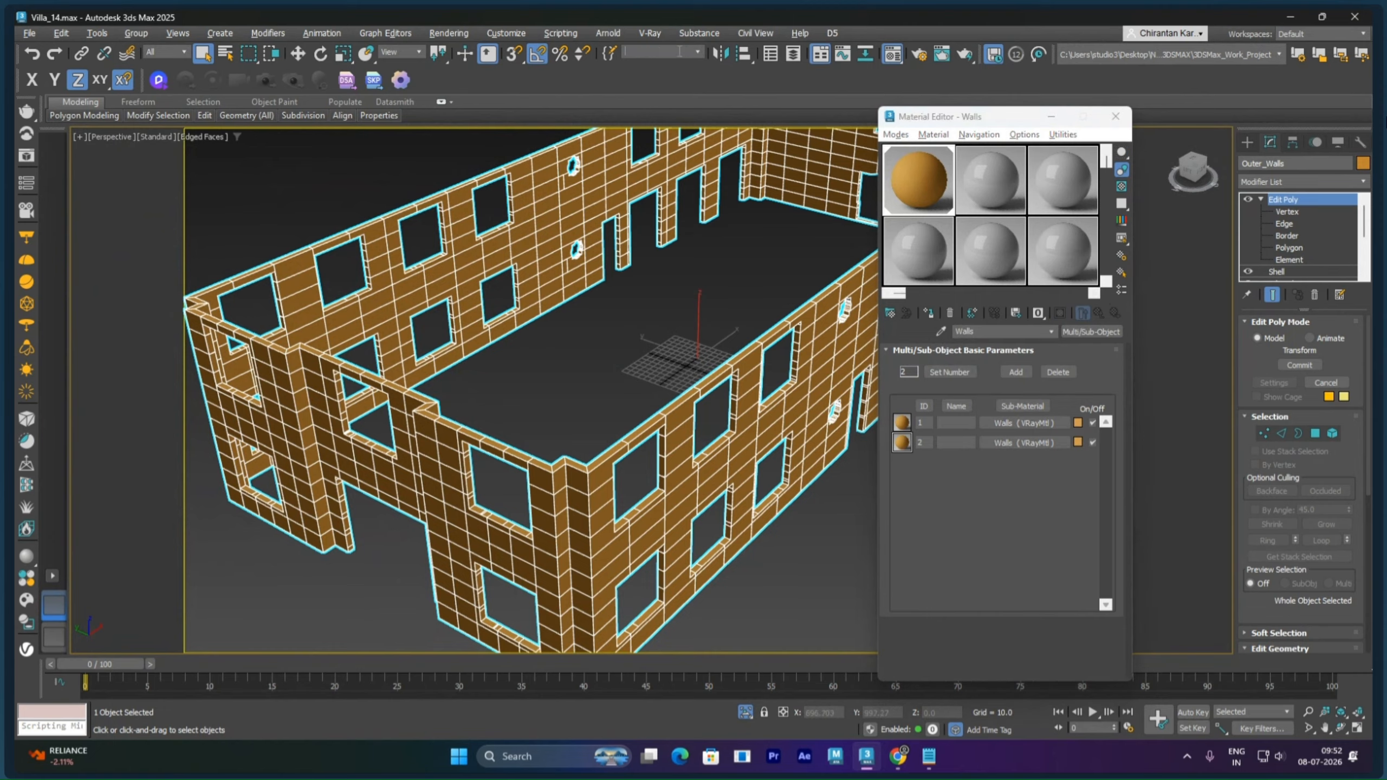
click(696, 53)
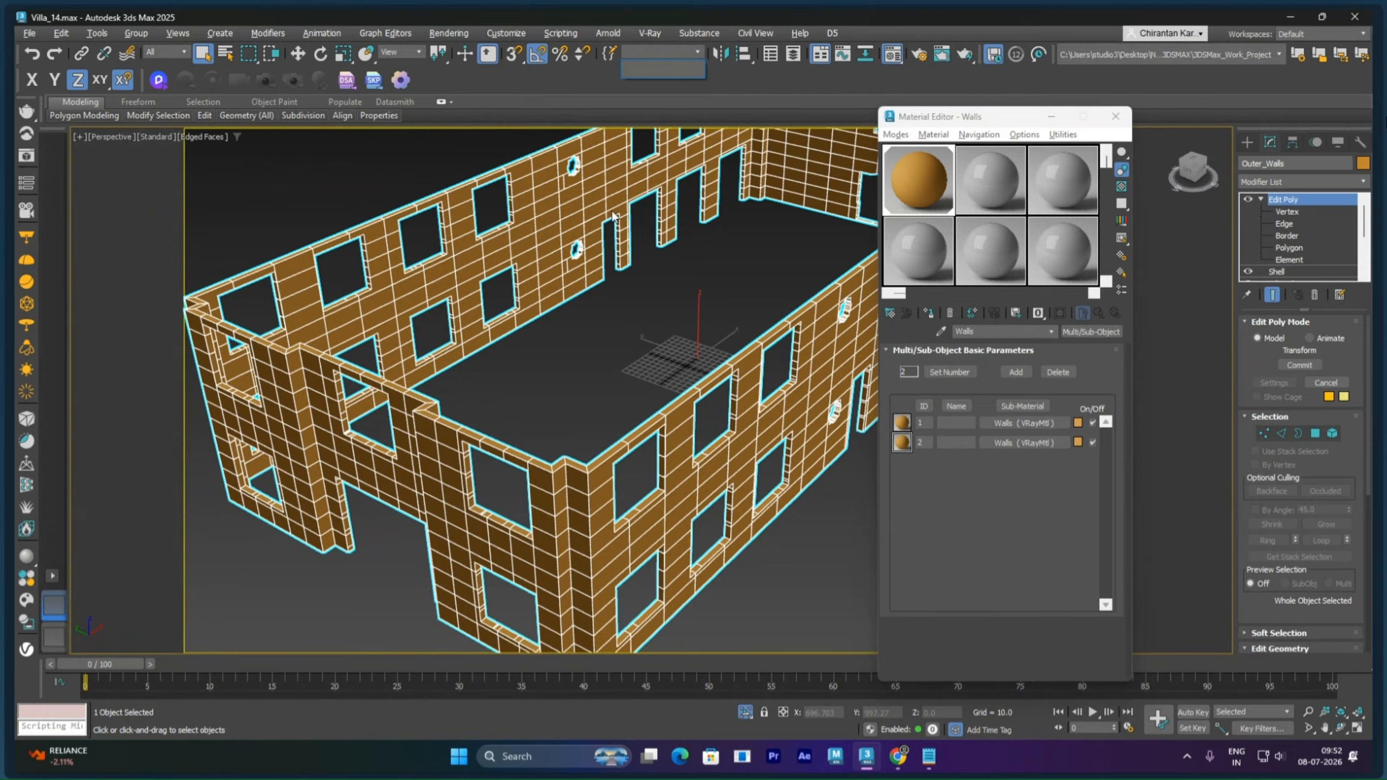
click(1289, 247)
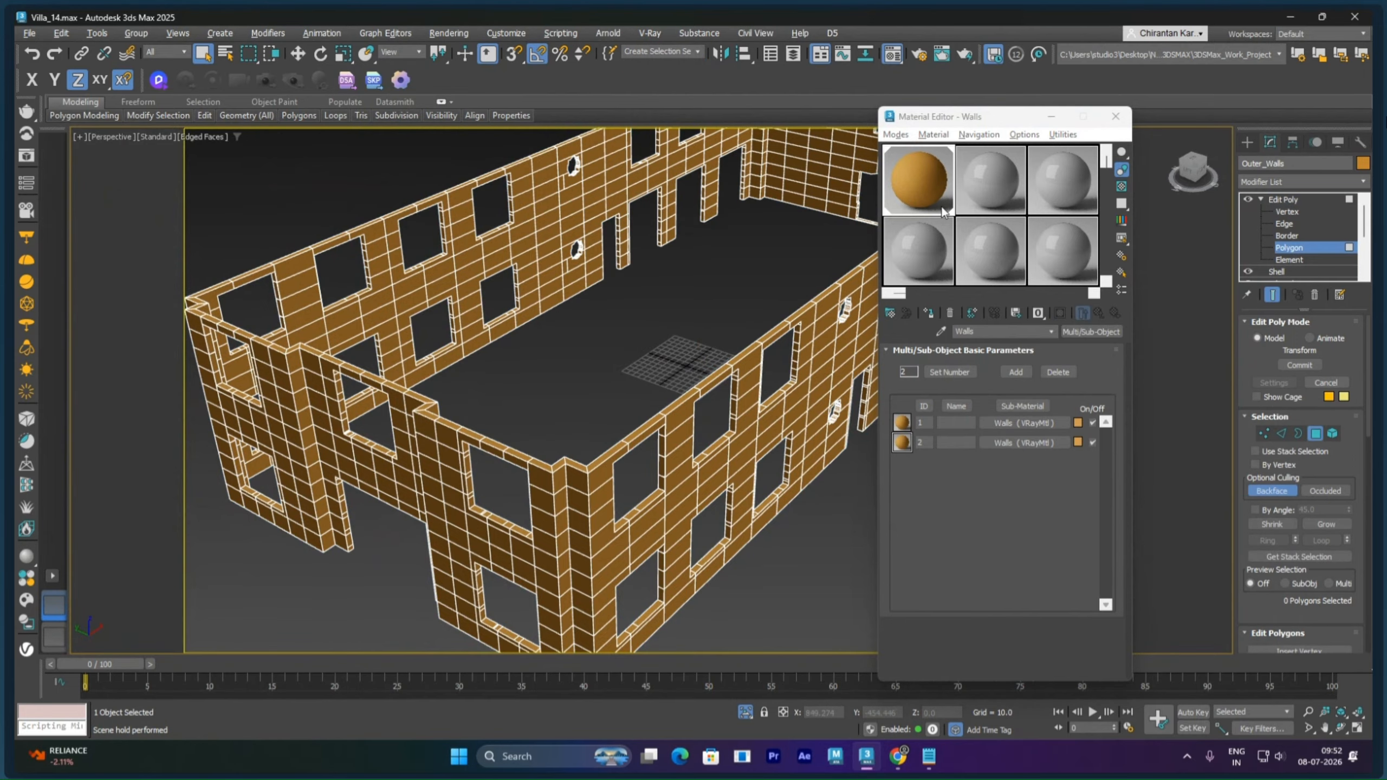
click(680, 57)
click(697, 51)
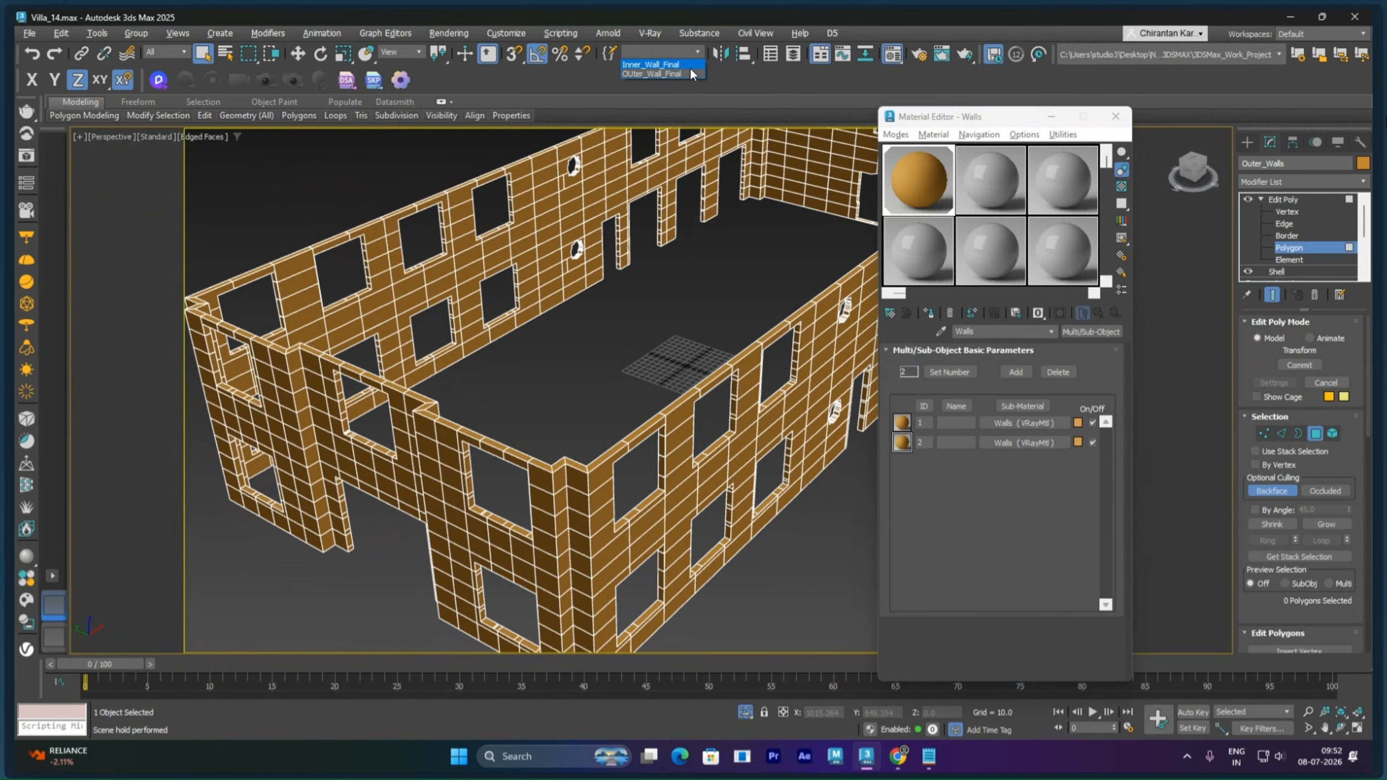
click(688, 71)
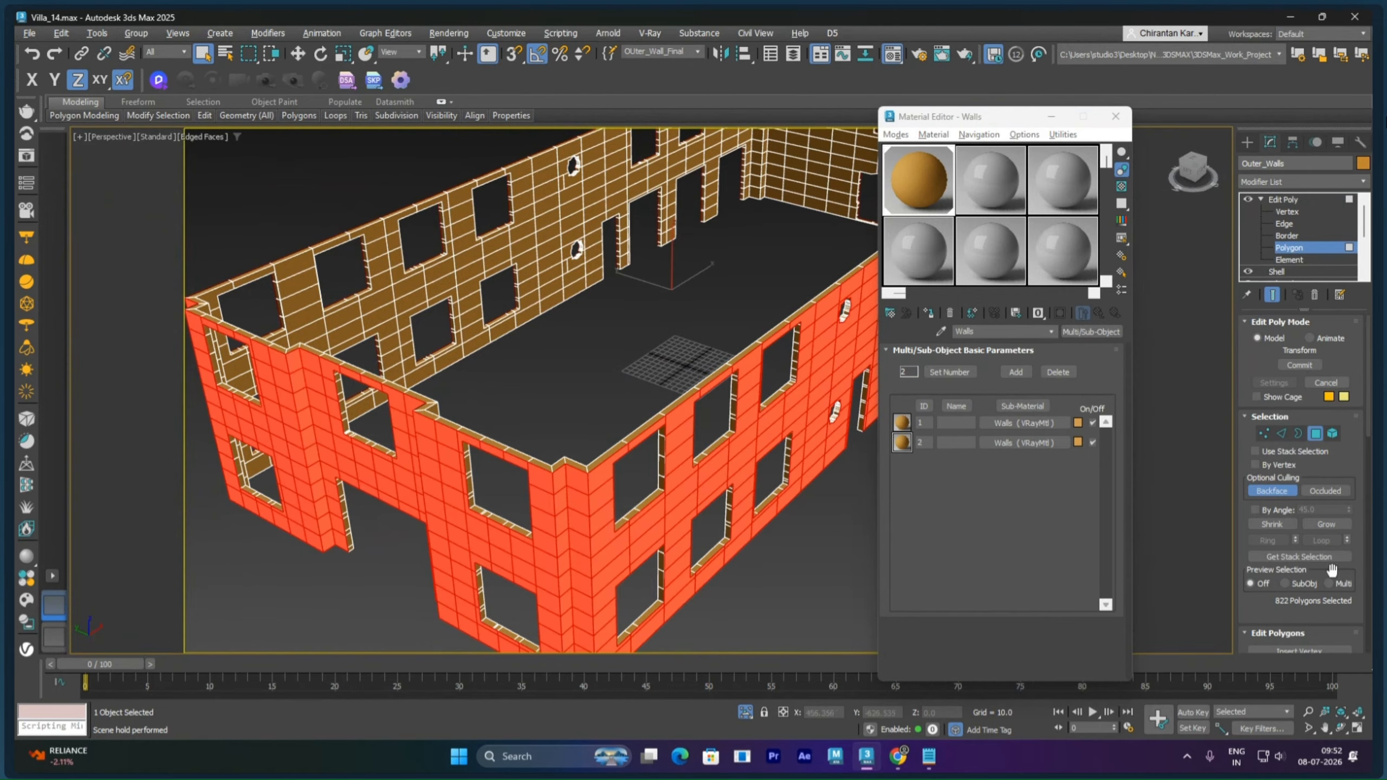
scroll(1287, 533, down, 5)
scroll(1290, 481, down, 5)
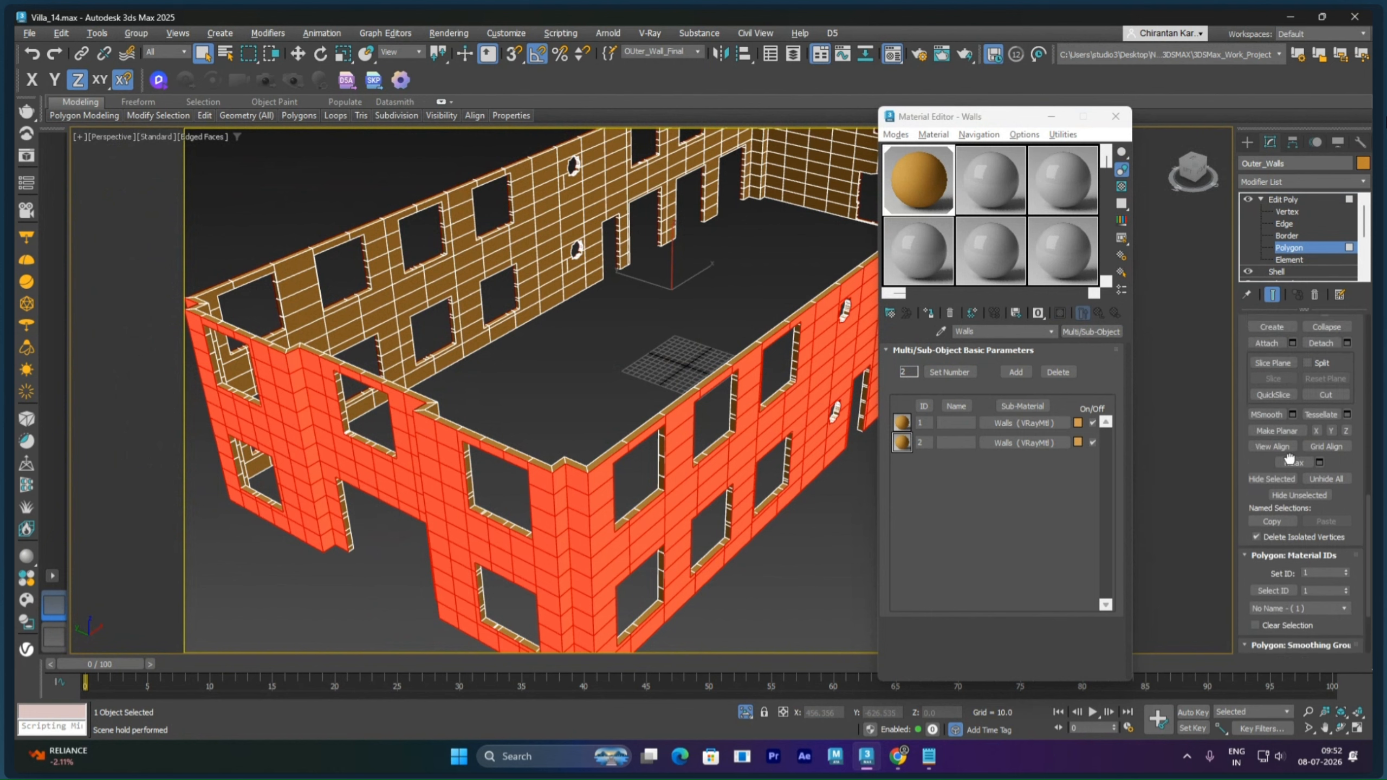
click(1329, 465)
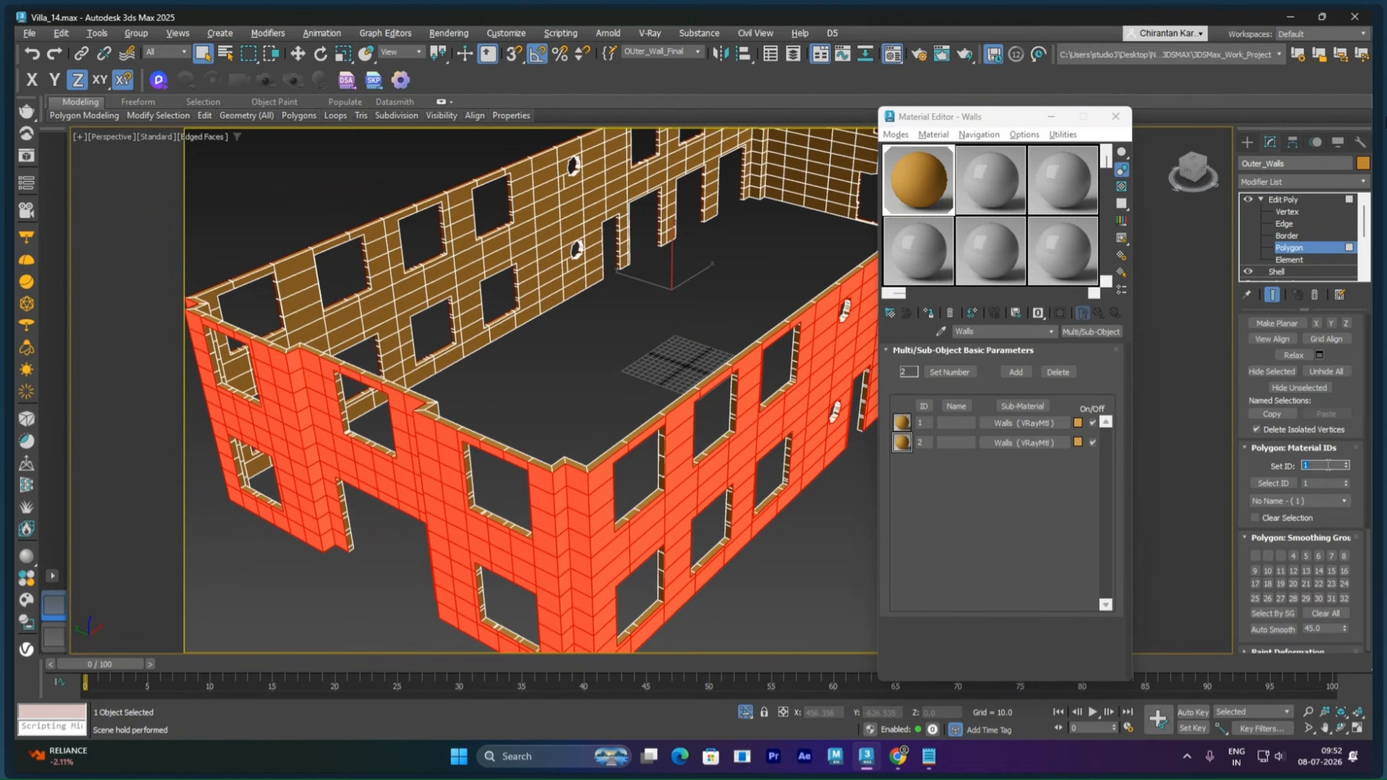
Step: Select the Inner_Wall_Final polygon set, assign it material ID 2 and clear the polygon selection
click(696, 52)
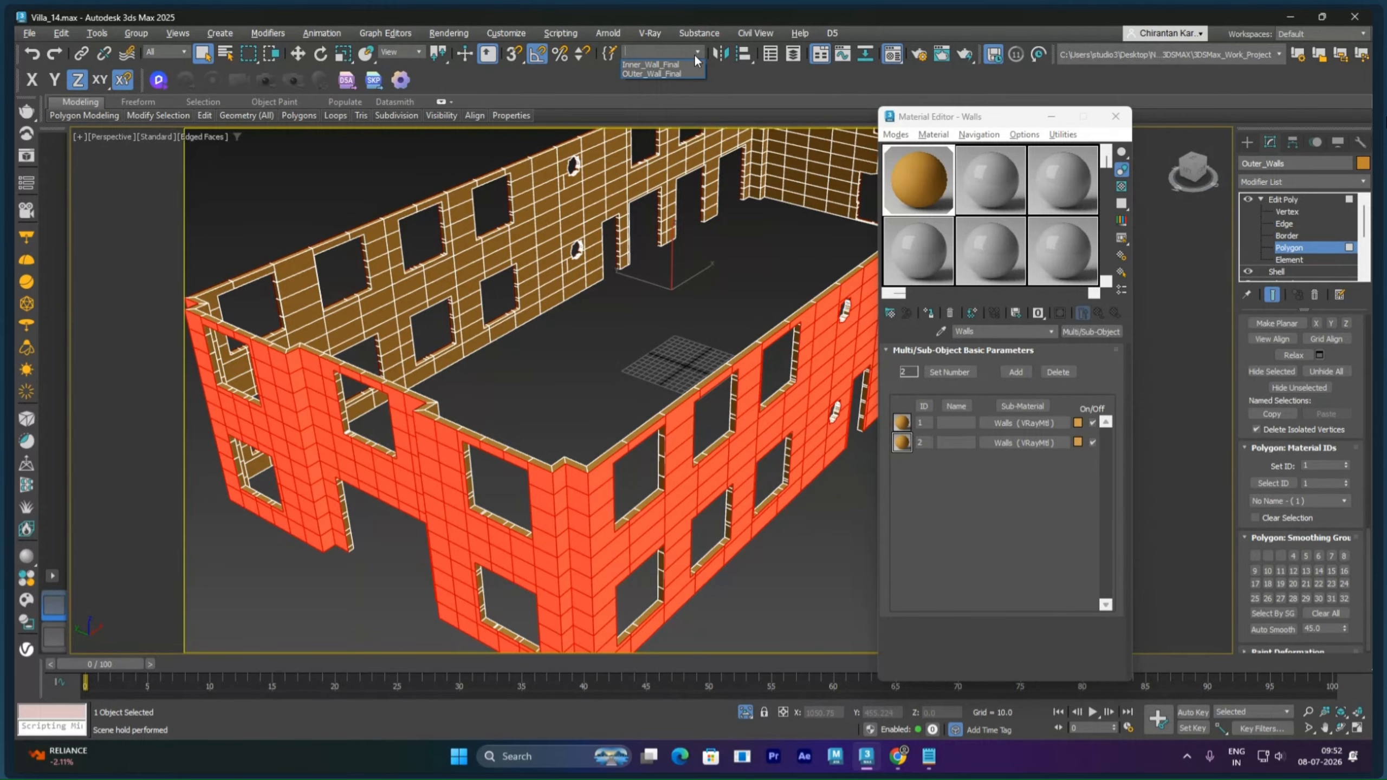
click(650, 65)
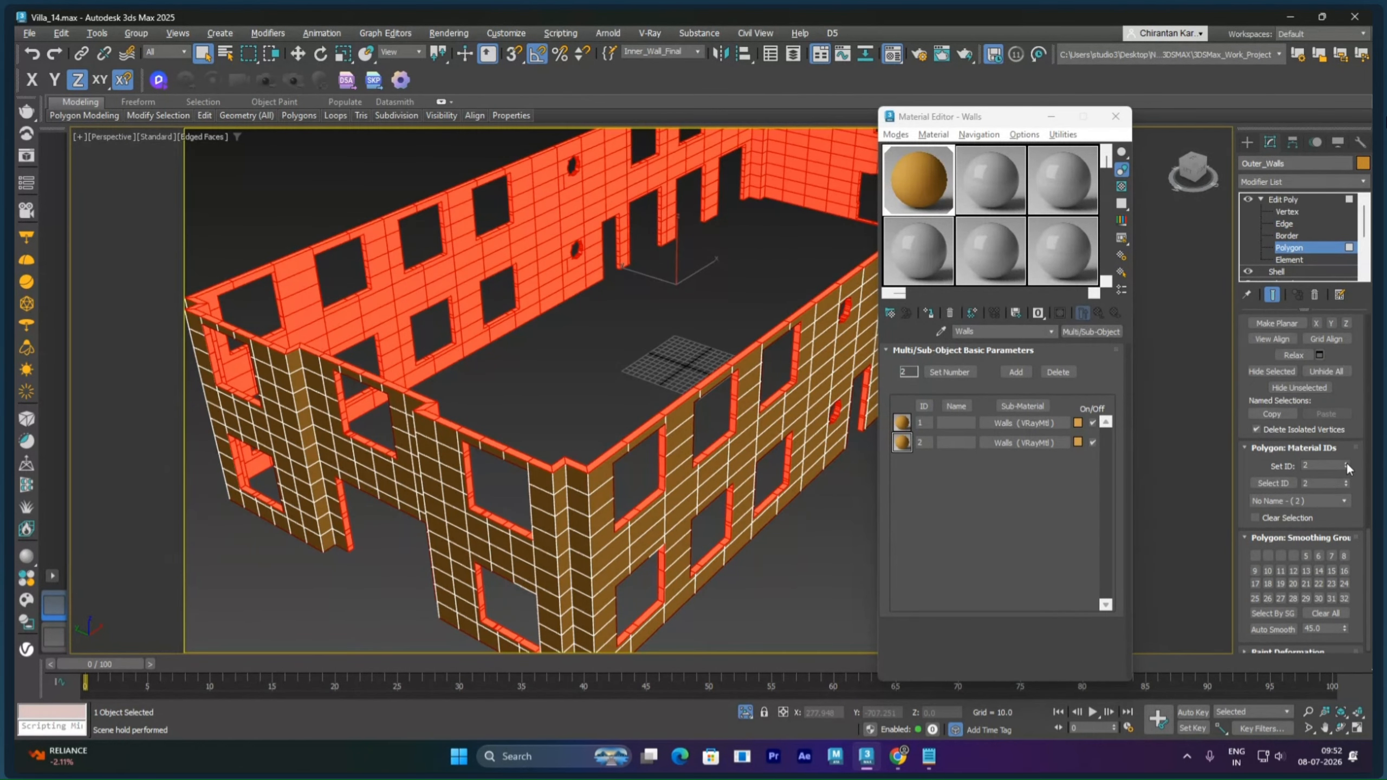
click(1180, 246)
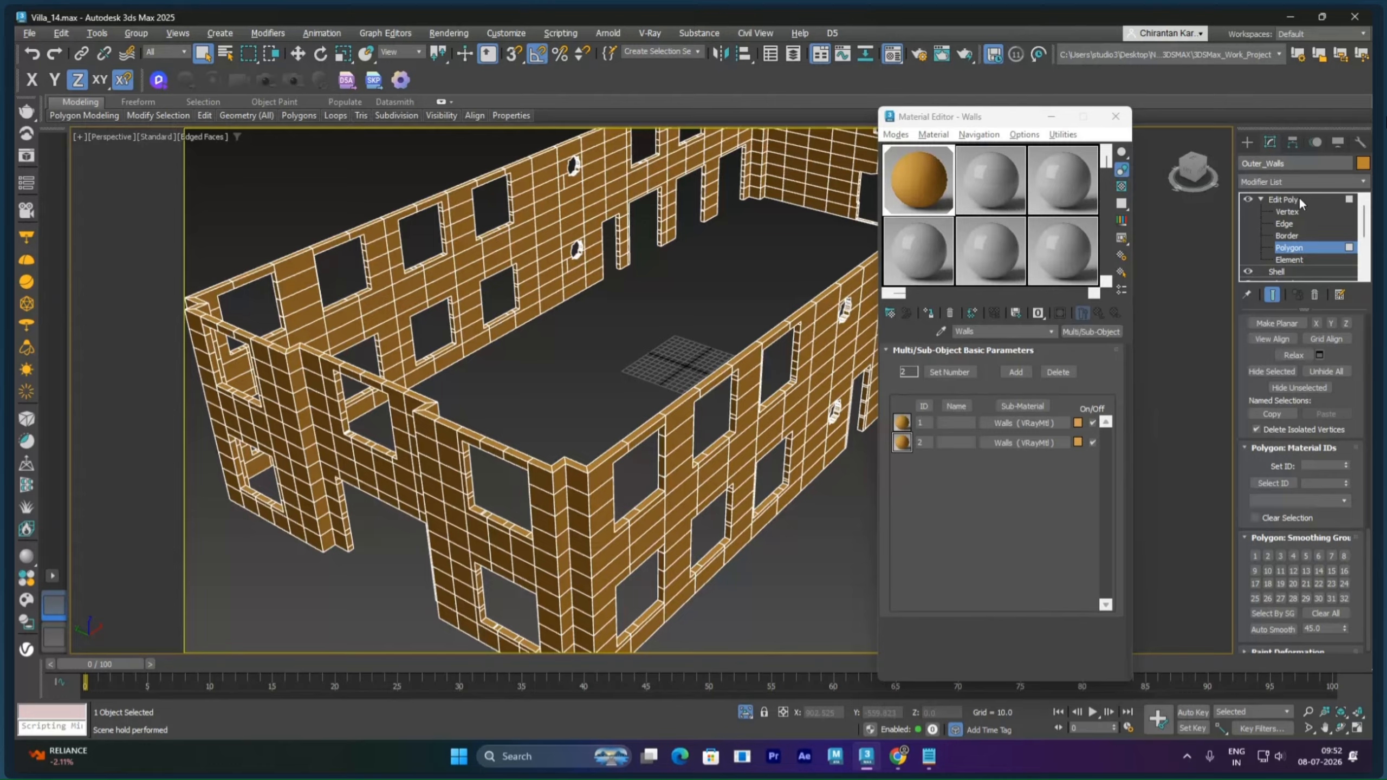
Step: Set the second sub-material's diffuse colour to blue, RGB 81, 148, 179, and check the inner and outer wall faces all around
click(1012, 442)
click(962, 364)
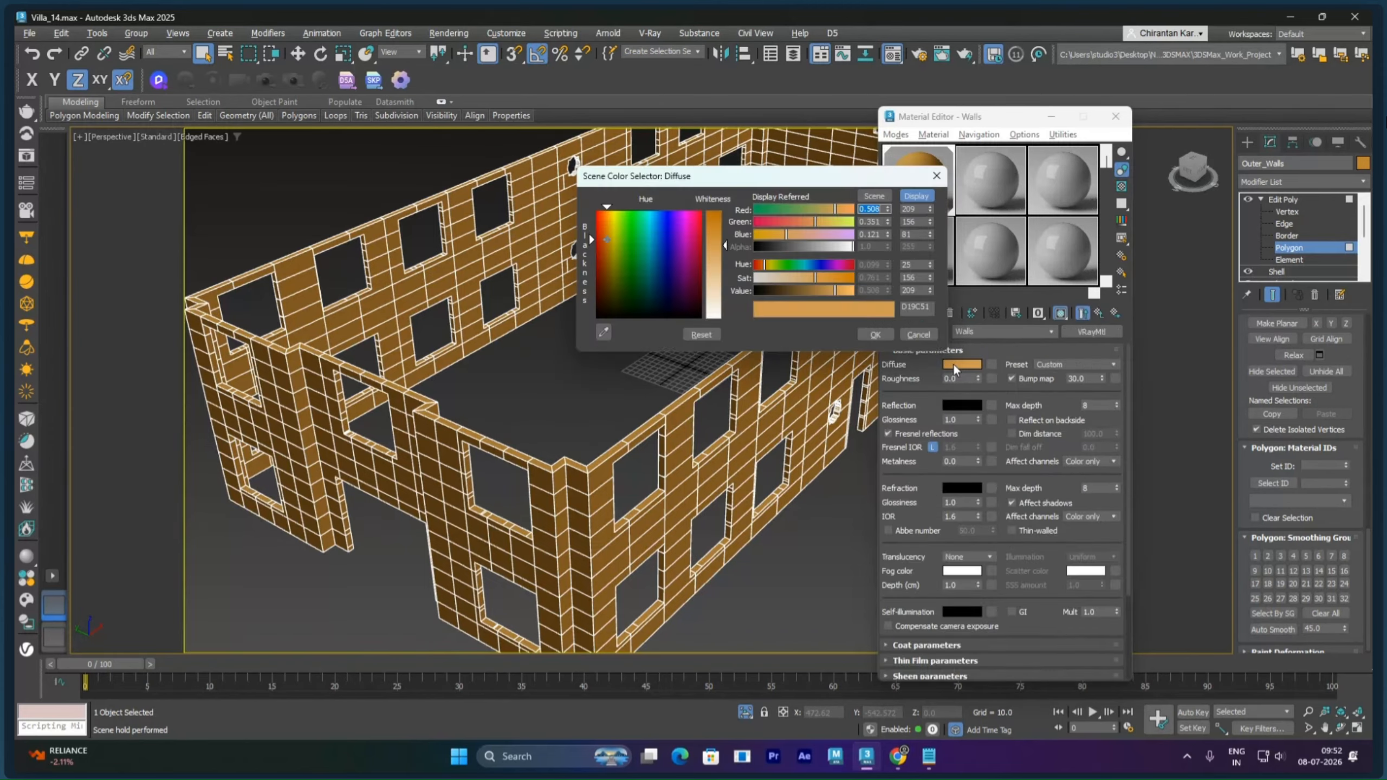
click(656, 259)
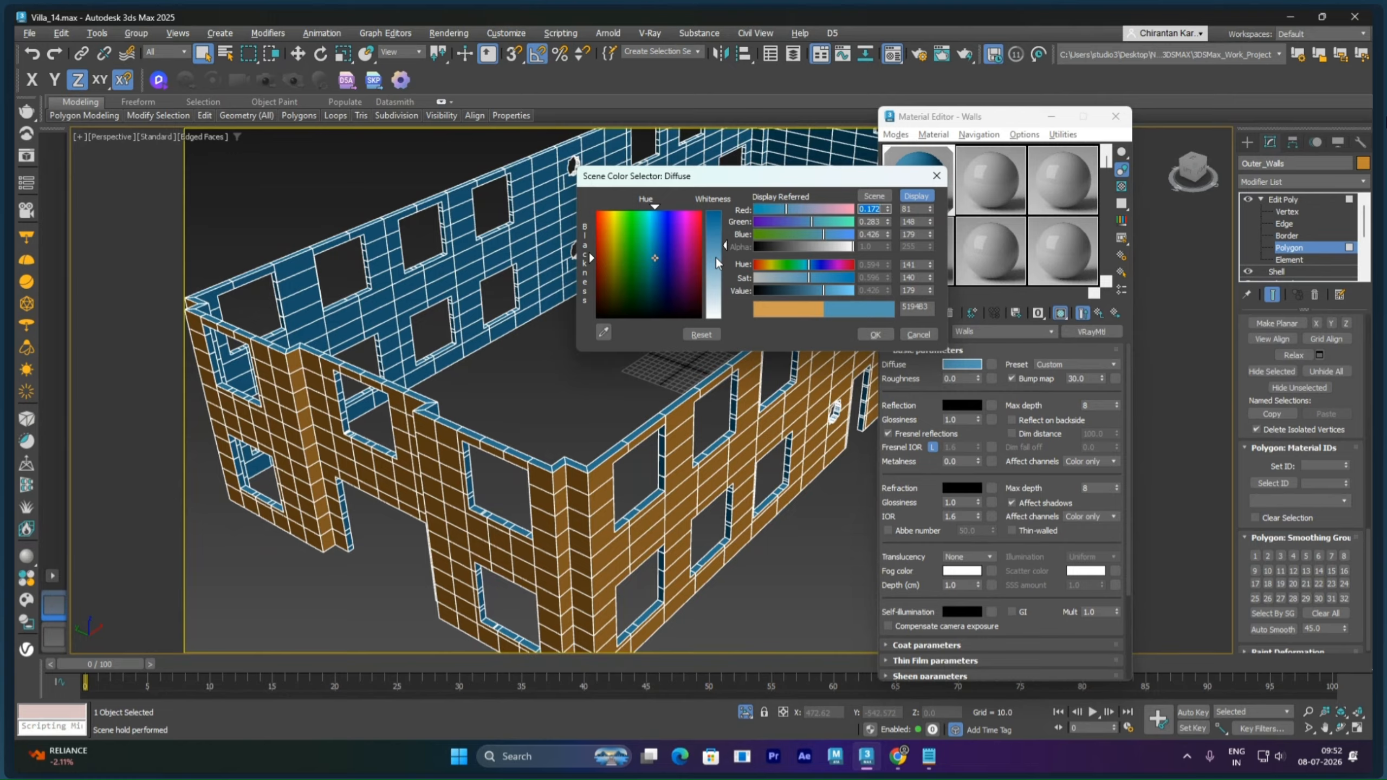
click(875, 335)
alt+middle_drag(627, 322, 552, 310)
scroll(604, 369, up, 3)
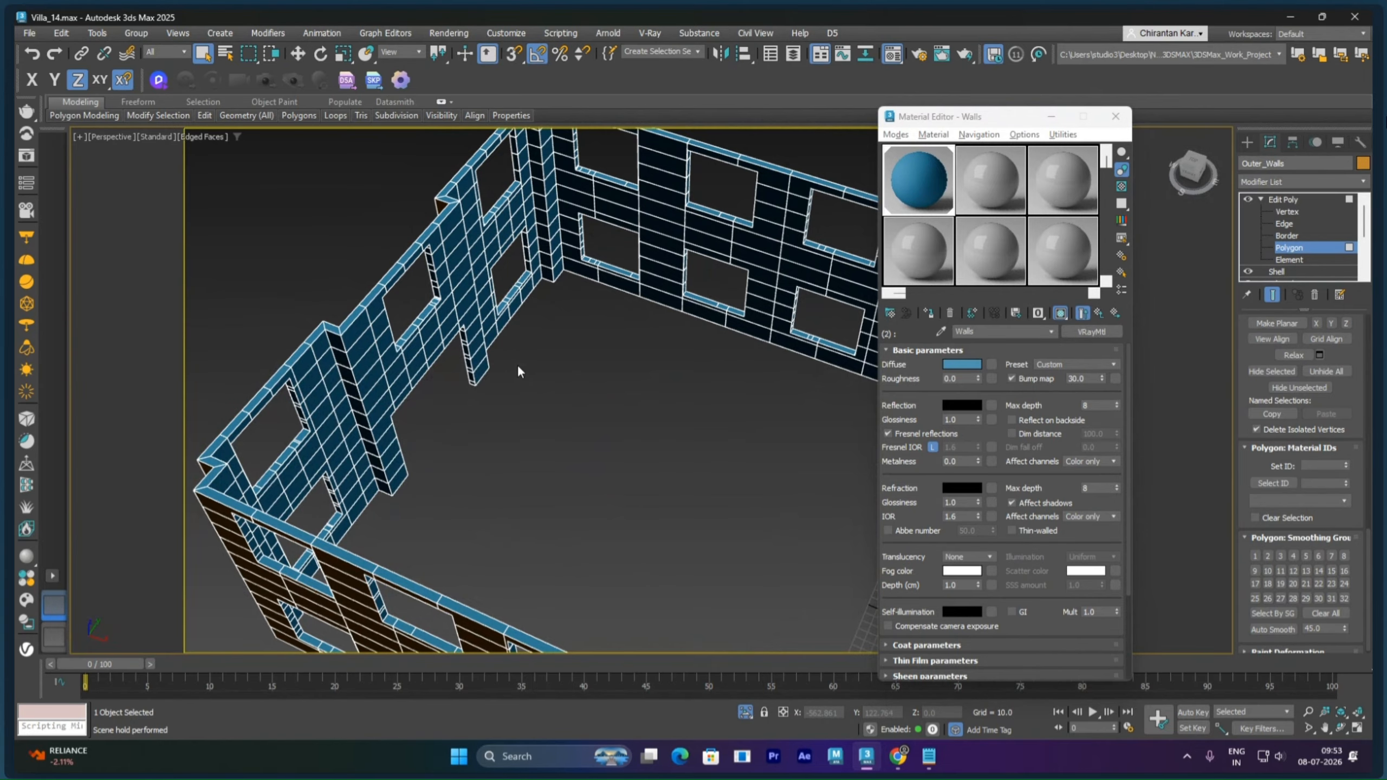
alt+middle_drag(517, 364, 802, 340)
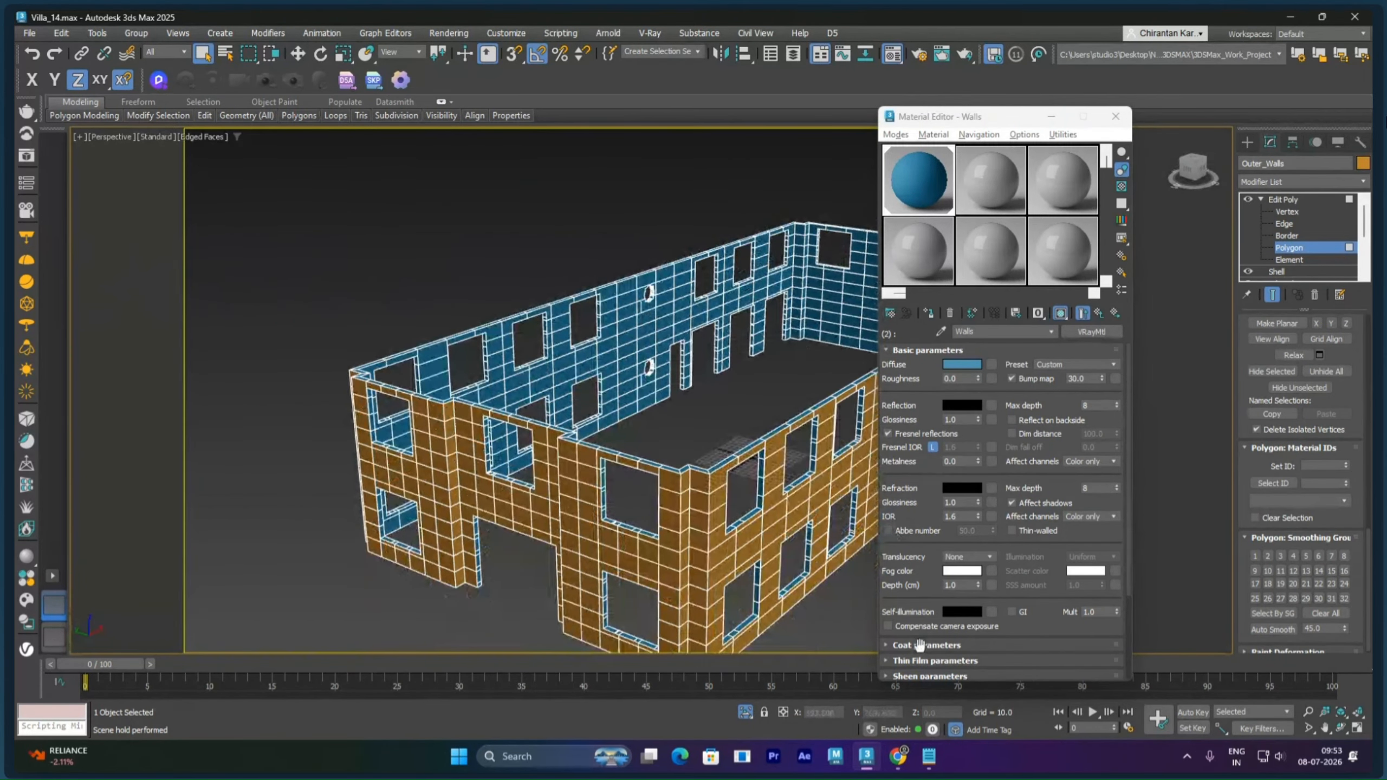
Step: Switch to Chrome and search Google for "pbr texture free download" in a new tab
mouse_move(898, 757)
click(594, 690)
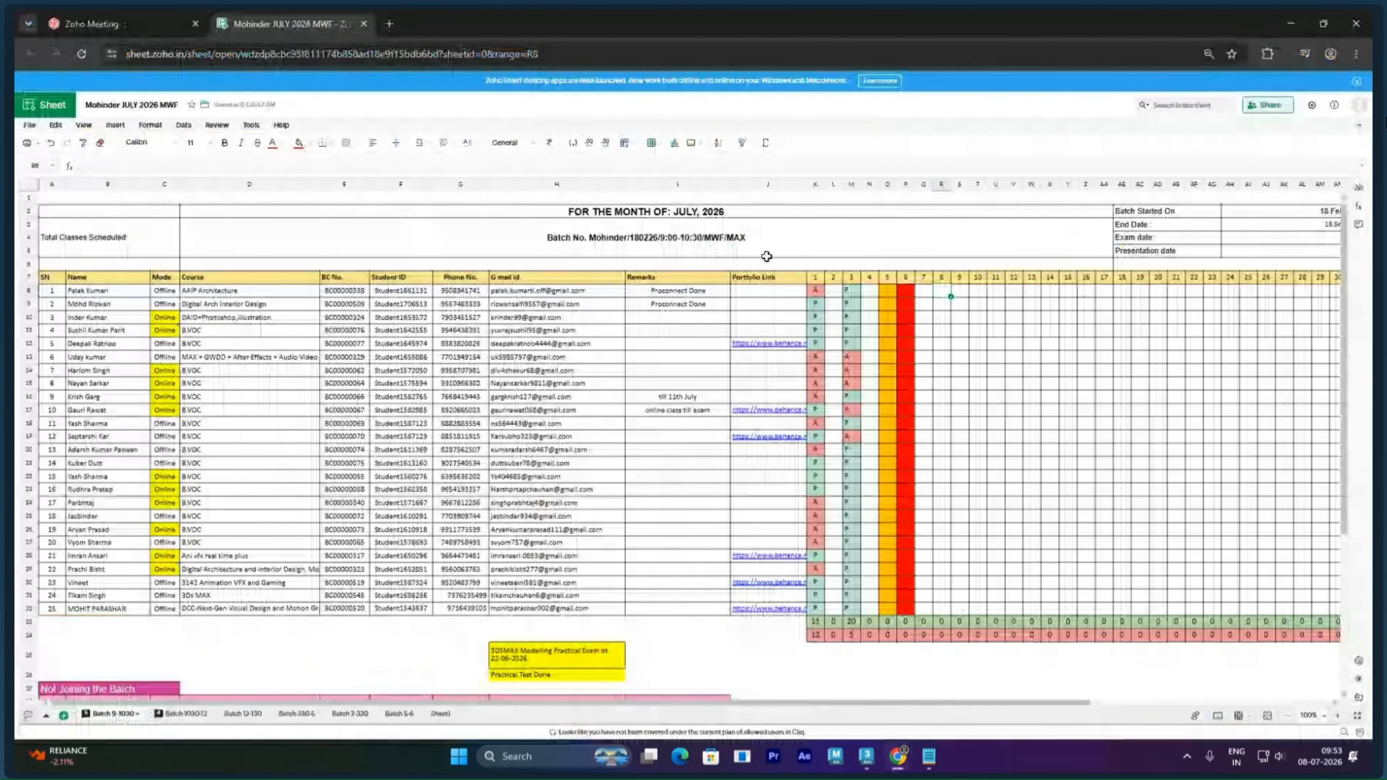
click(395, 22)
click(577, 284)
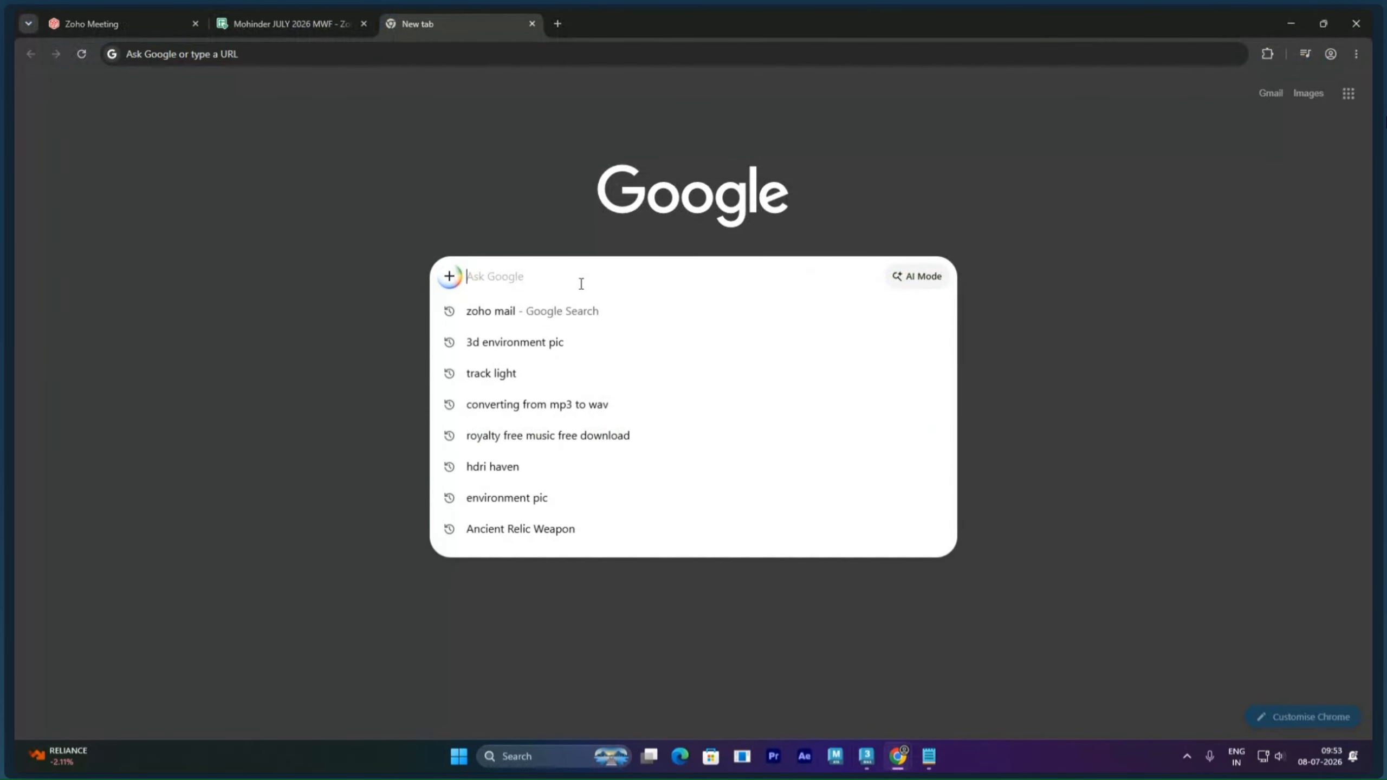
text(pbr)
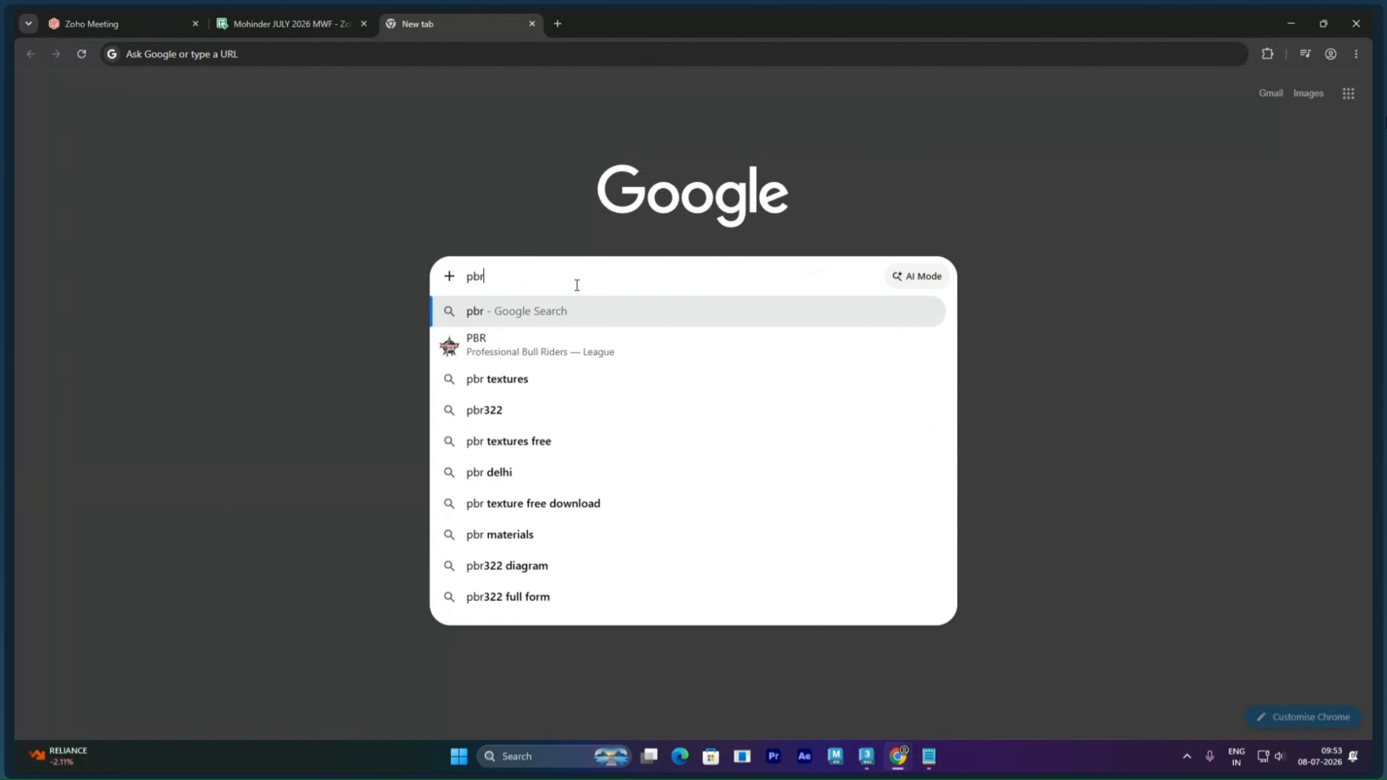
text( te)
key(Down)
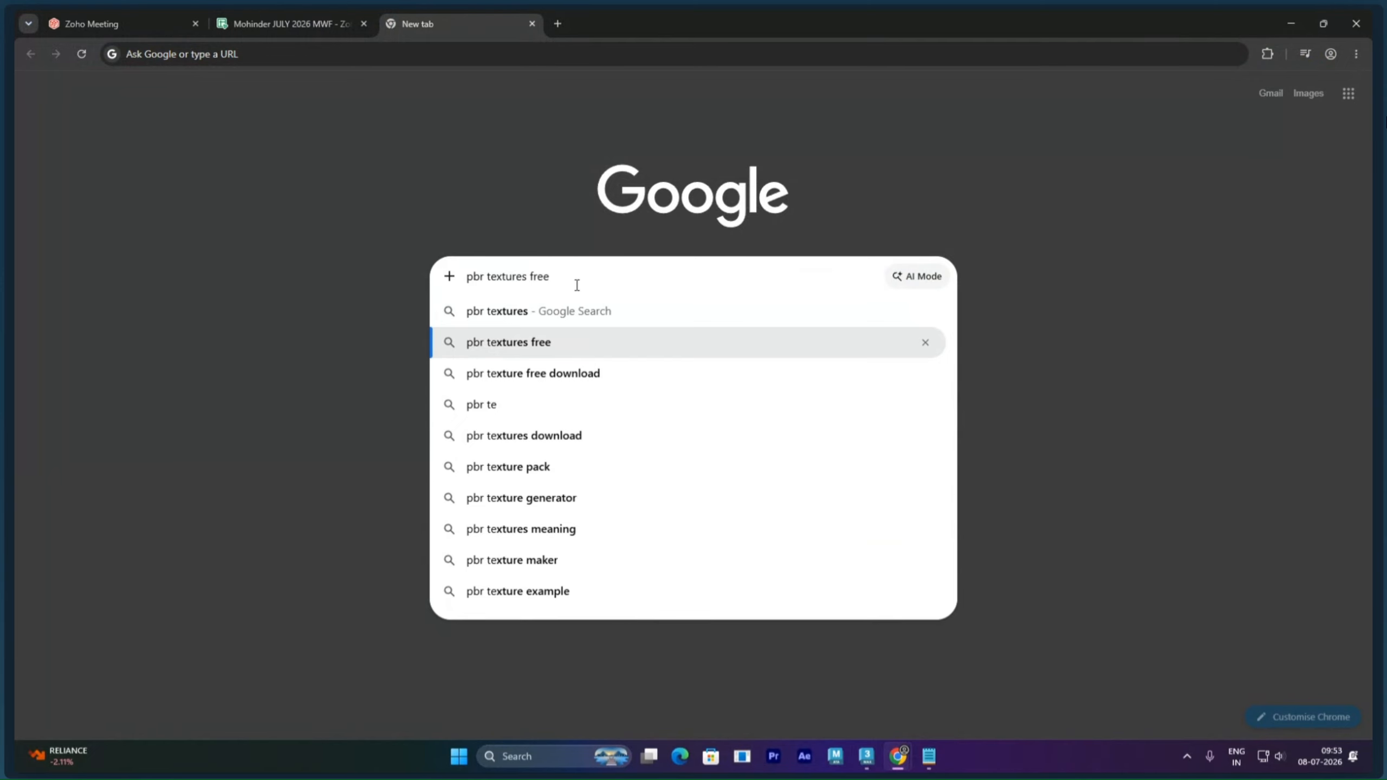
key(Down)
key(Return)
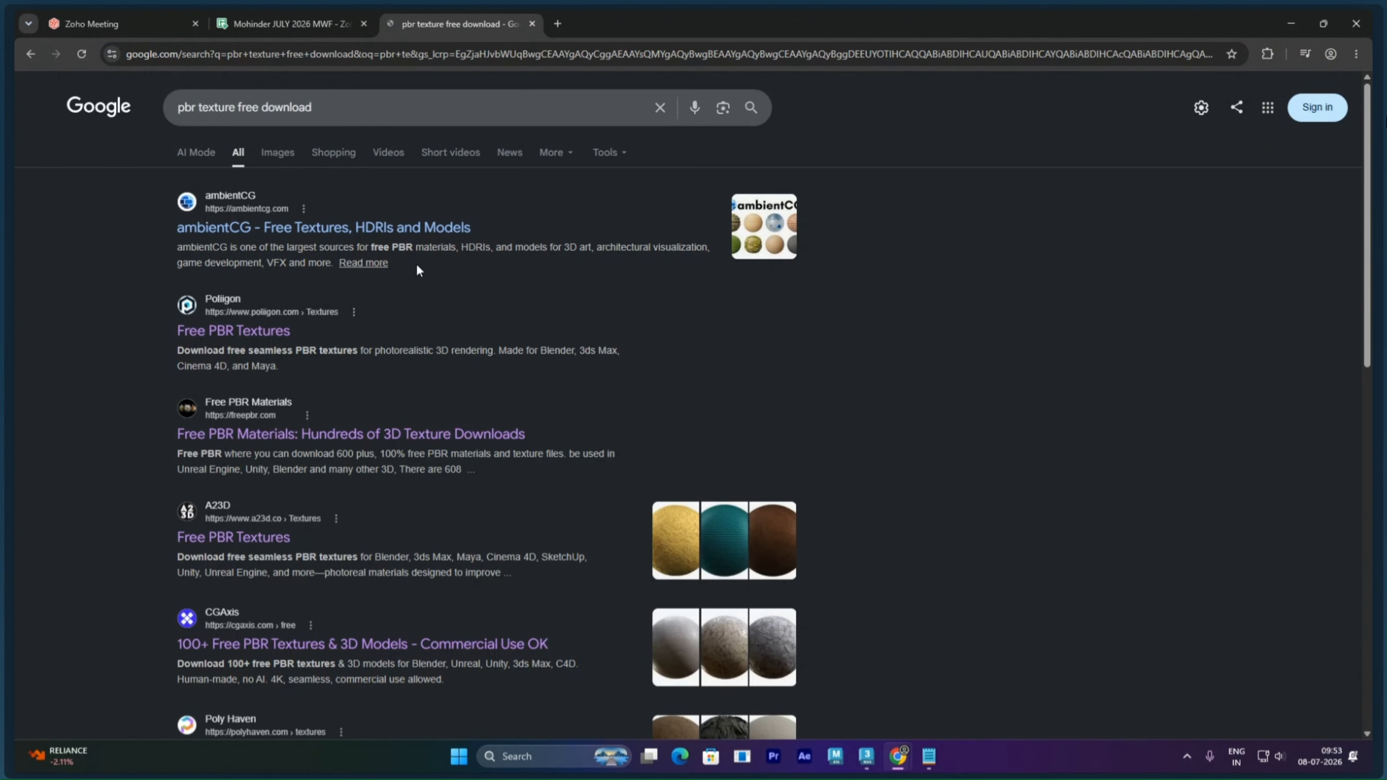
Step: Open the Free PBR Materials site (freepbr.com) from the results in a separate tab and go to its Walls texture category
middle_click(263, 435)
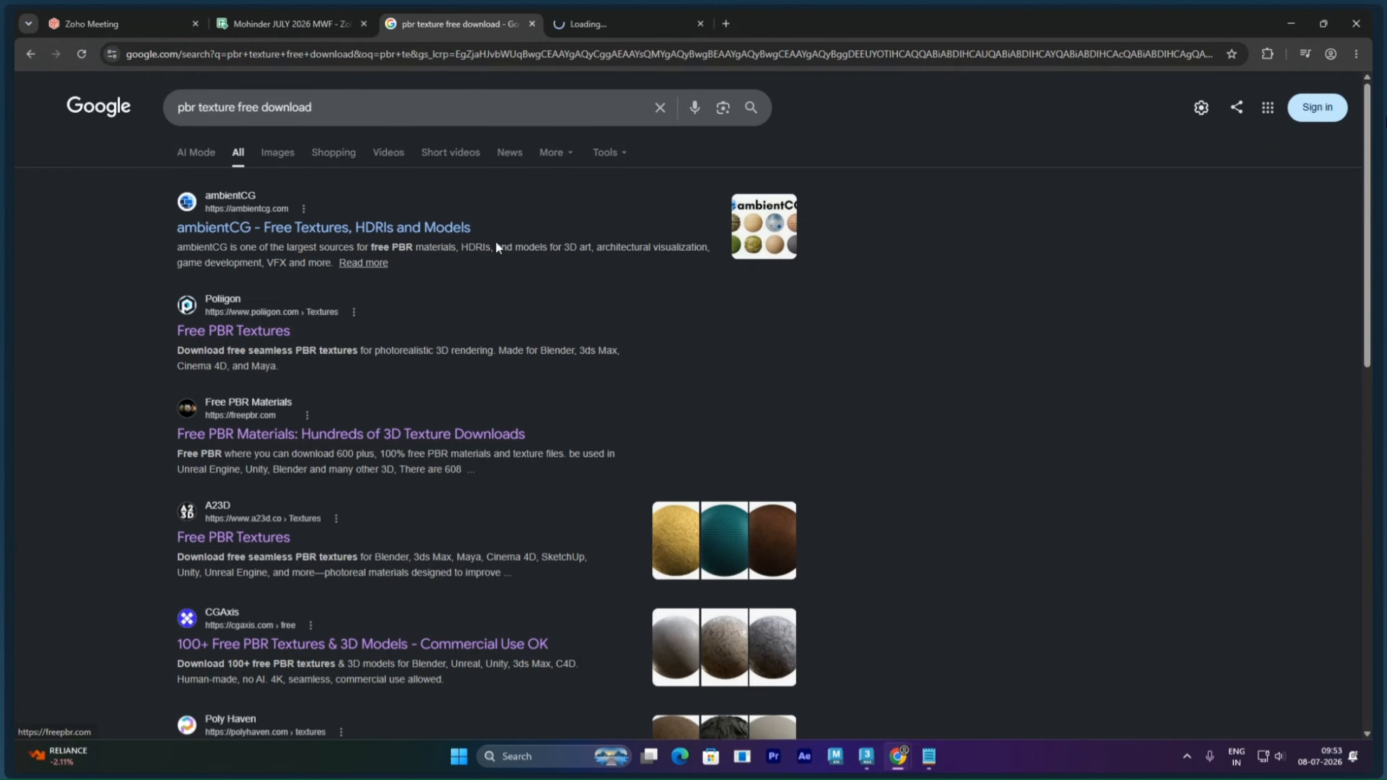
click(584, 25)
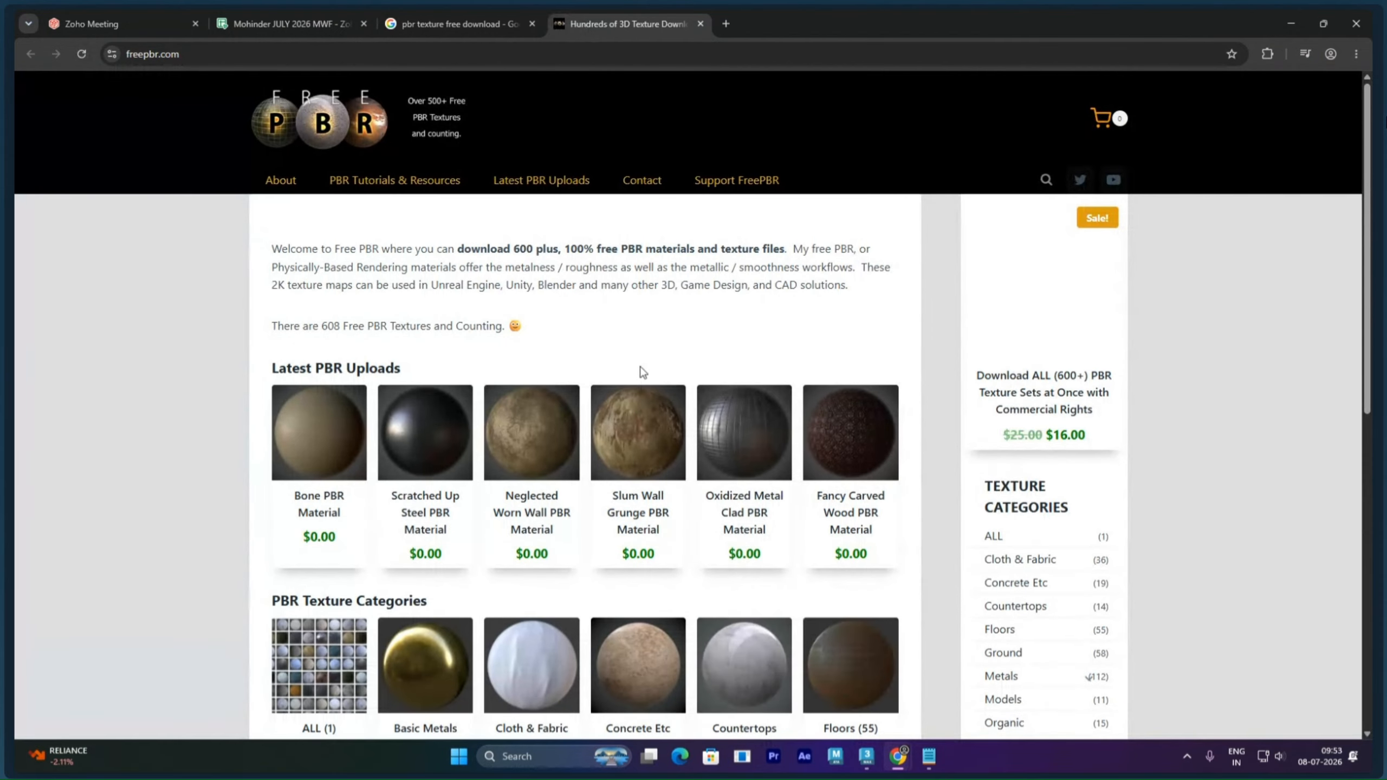
scroll(998, 538, down, 4)
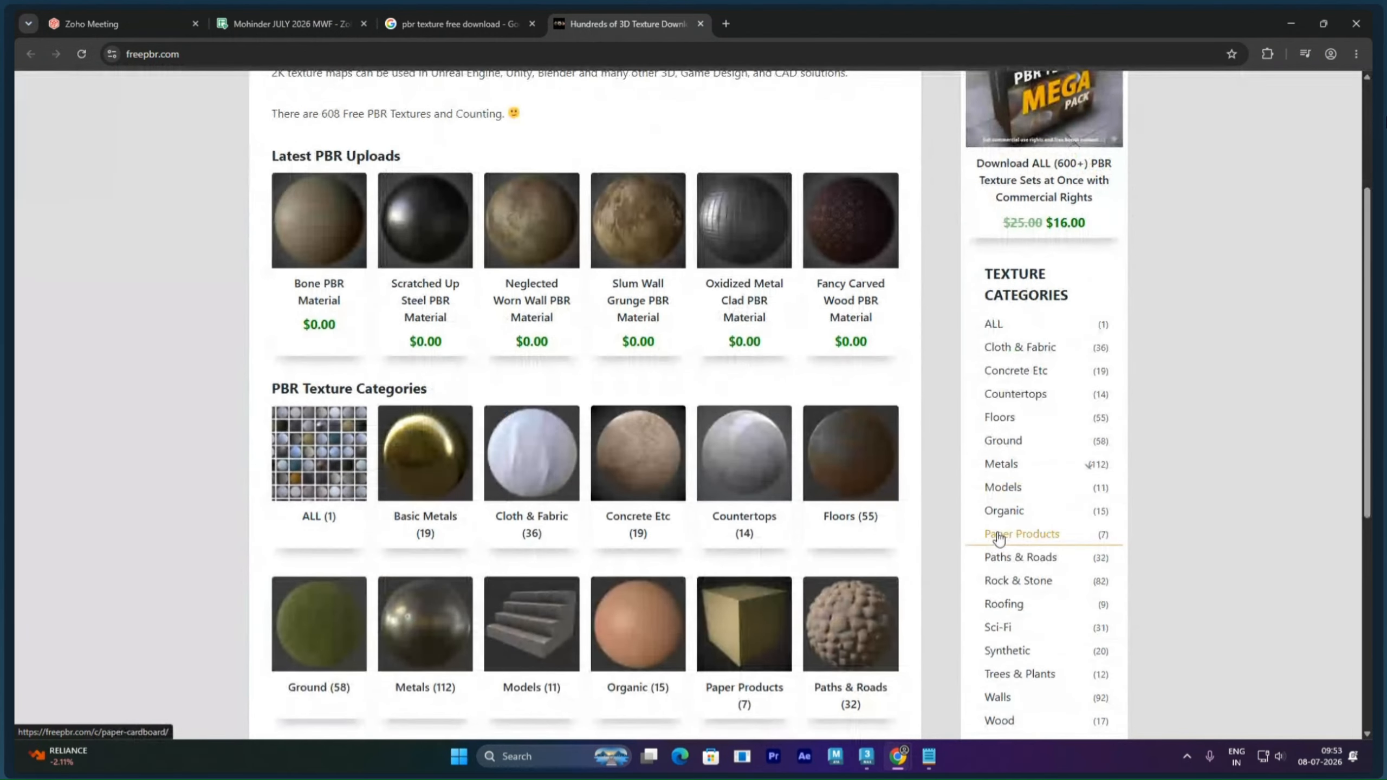
scroll(998, 538, down, 3)
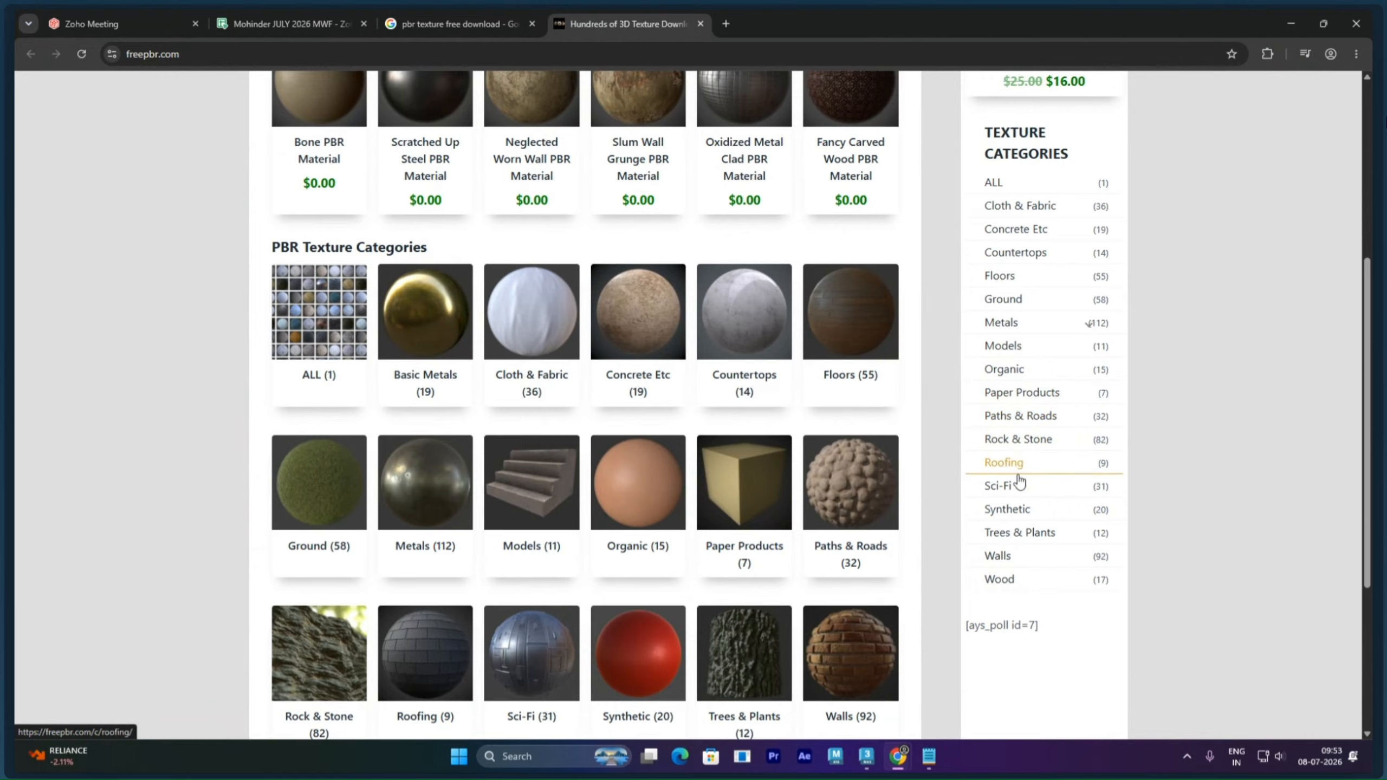
click(1010, 557)
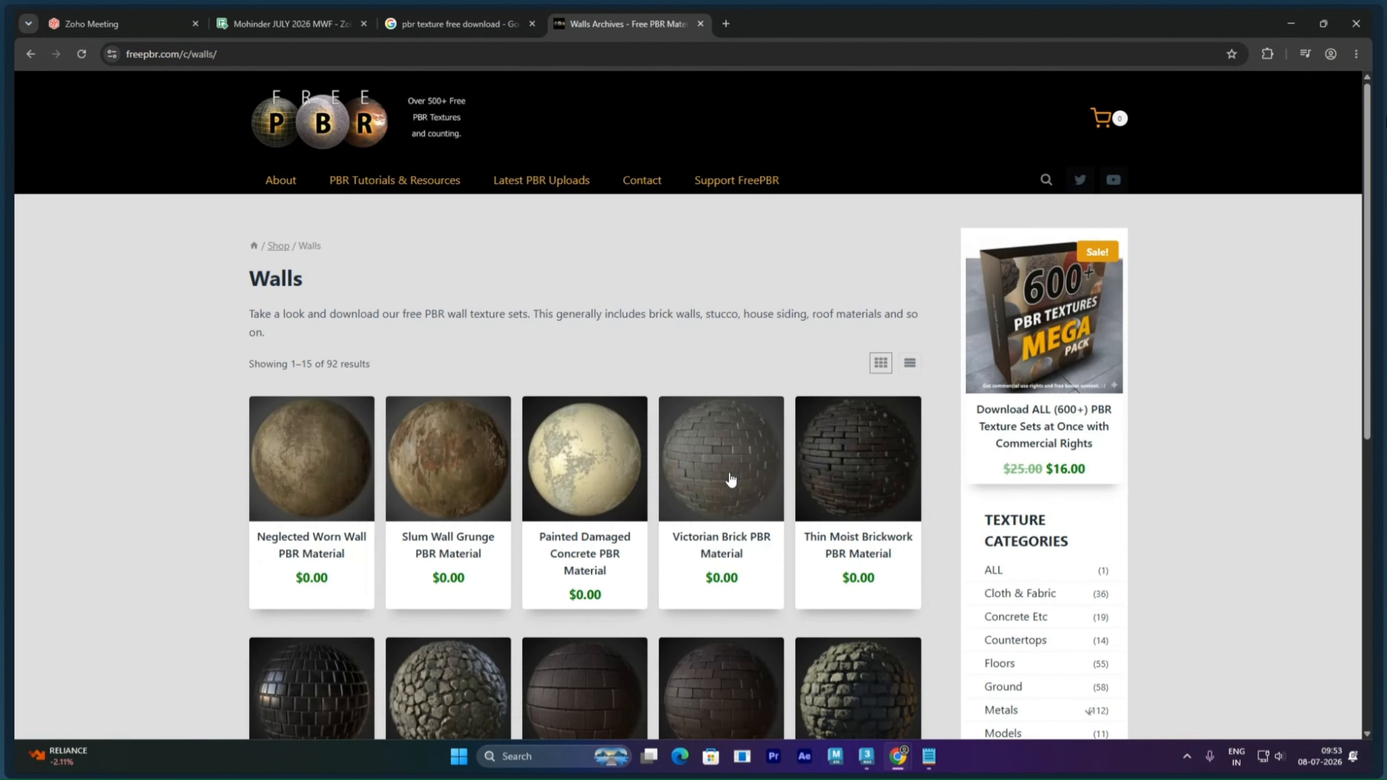
Step: Browse the wall textures and open the Alley Brick Wall PBR Material page
scroll(718, 459, down, 4)
scroll(718, 459, down, 3)
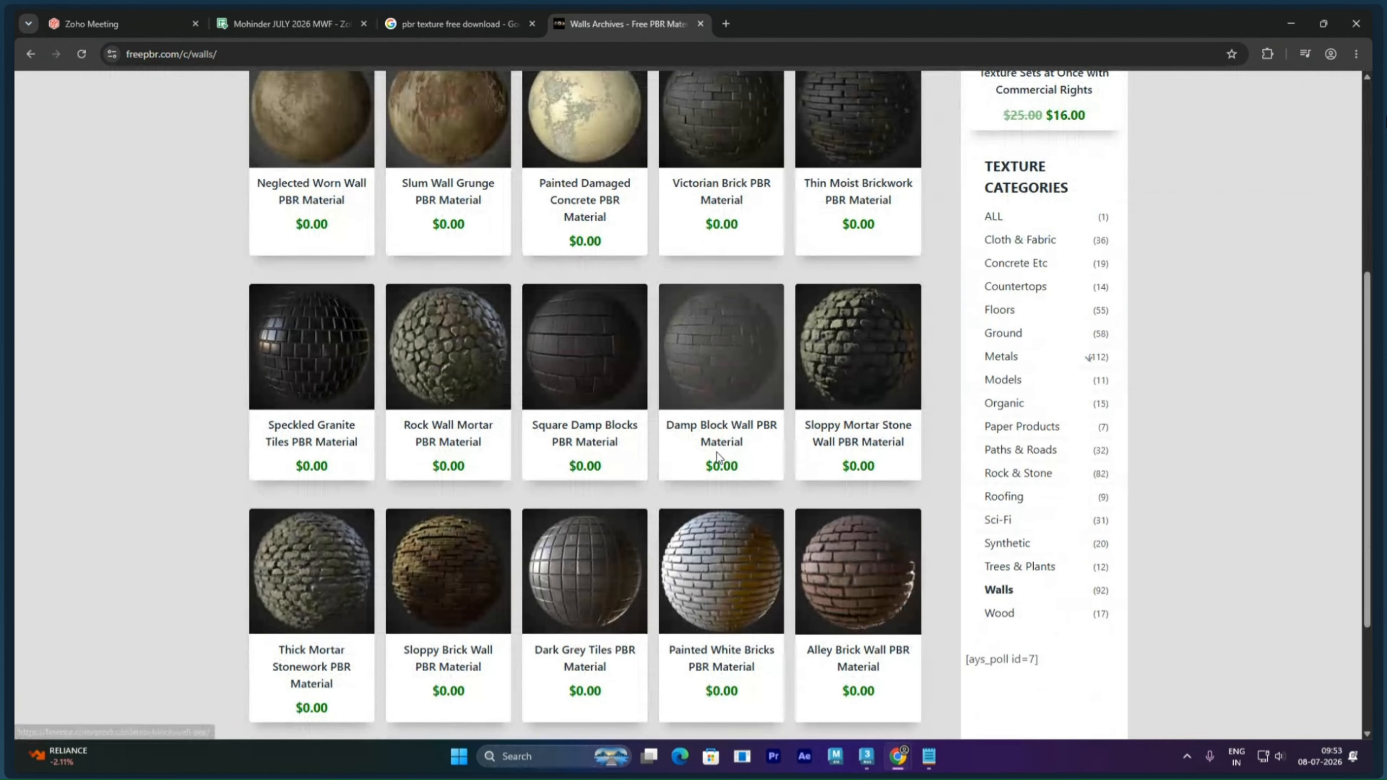
scroll(717, 458, down, 4)
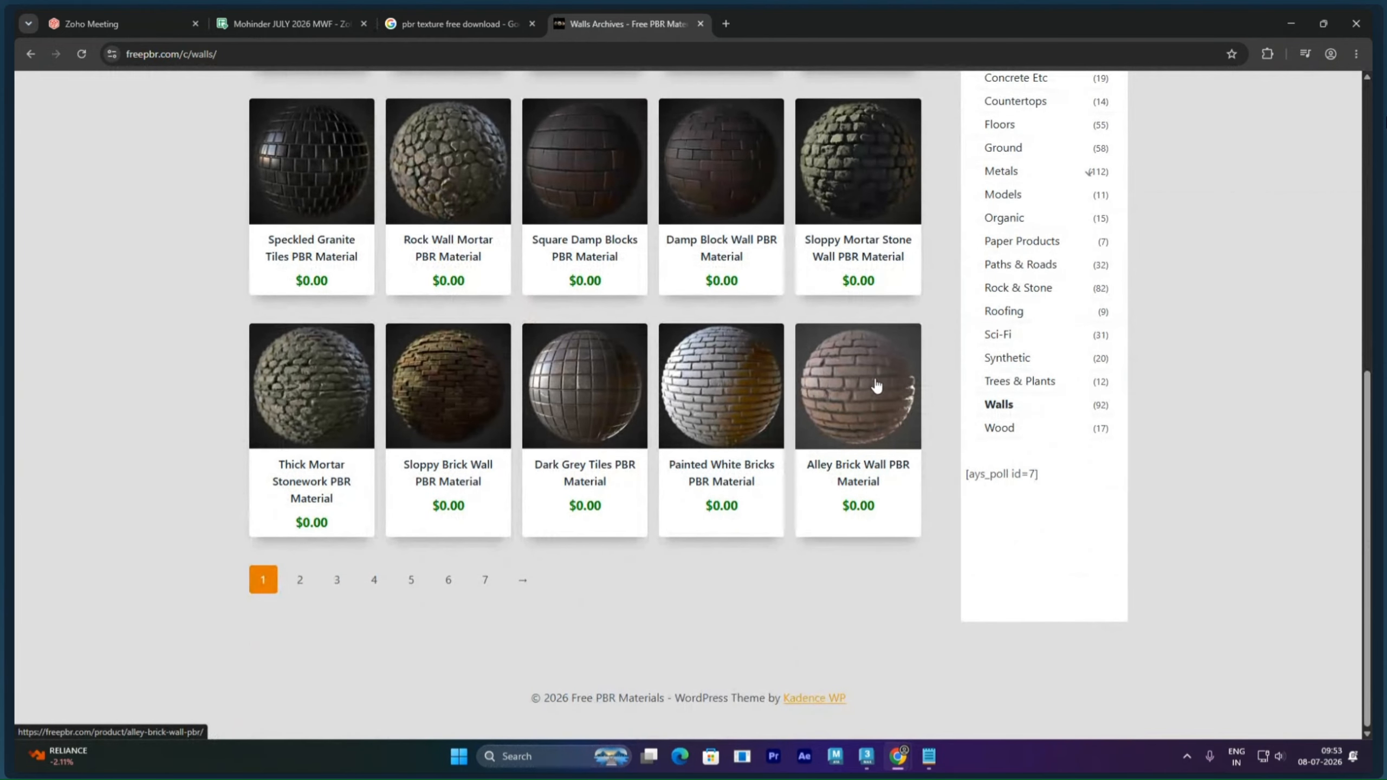
click(876, 385)
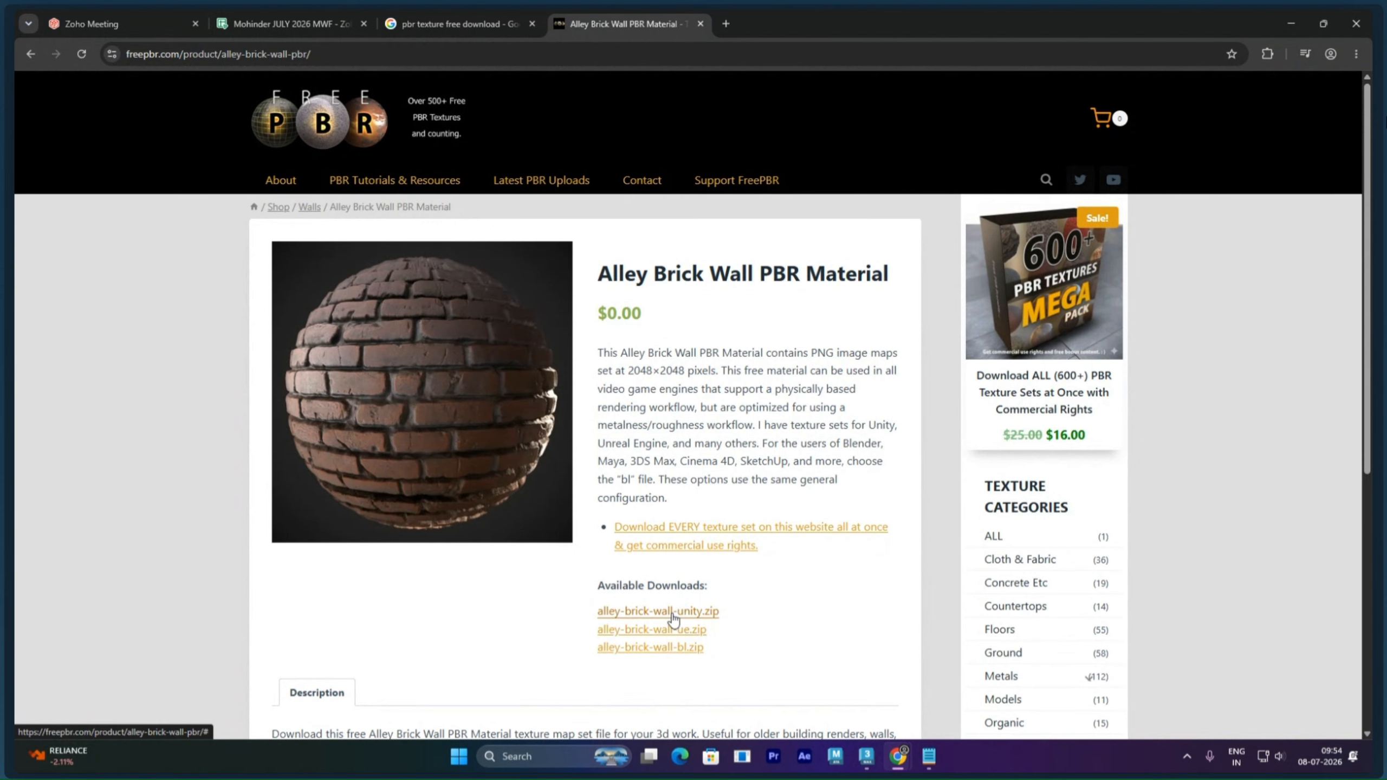
Step: Start downloading alley-brick-wall-bl.zip and browse to the Download Files folder on the Desktop as the save location
click(669, 651)
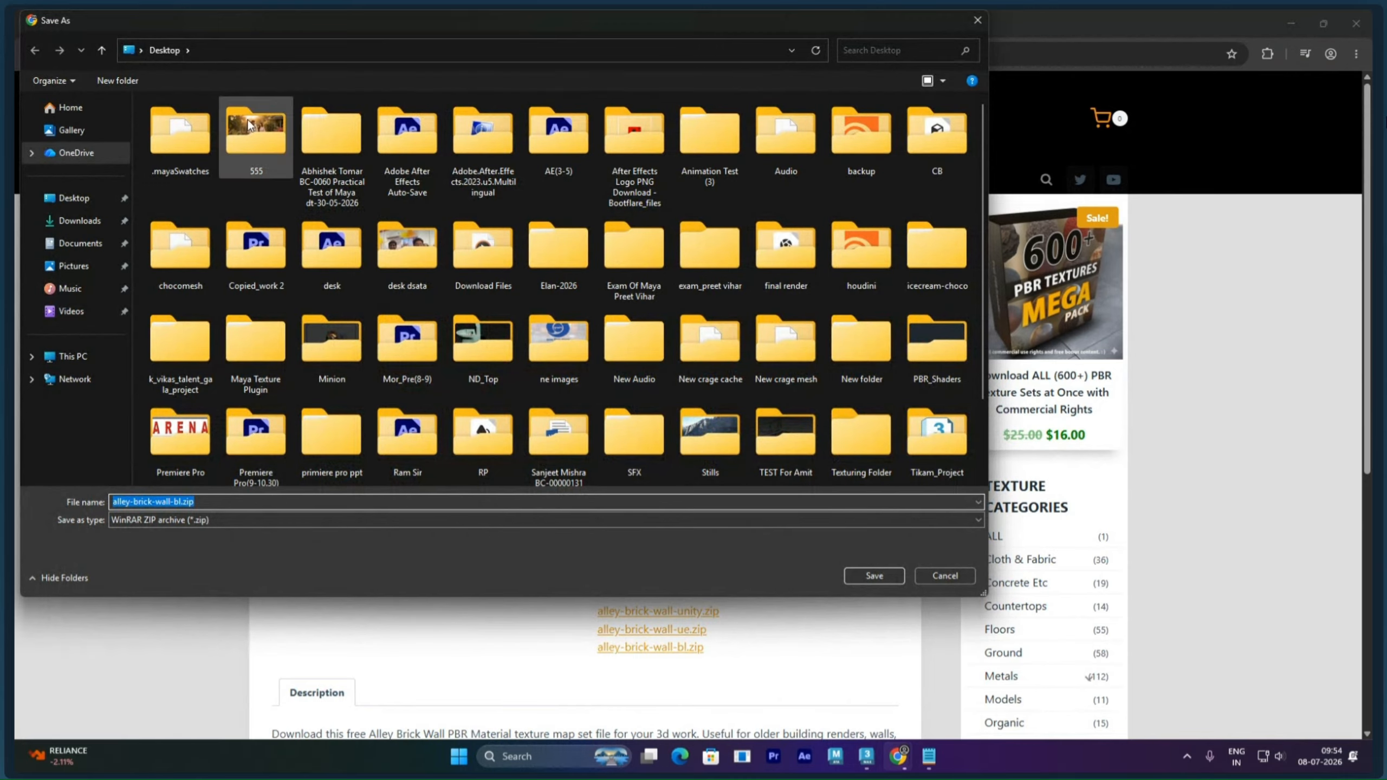
click(279, 148)
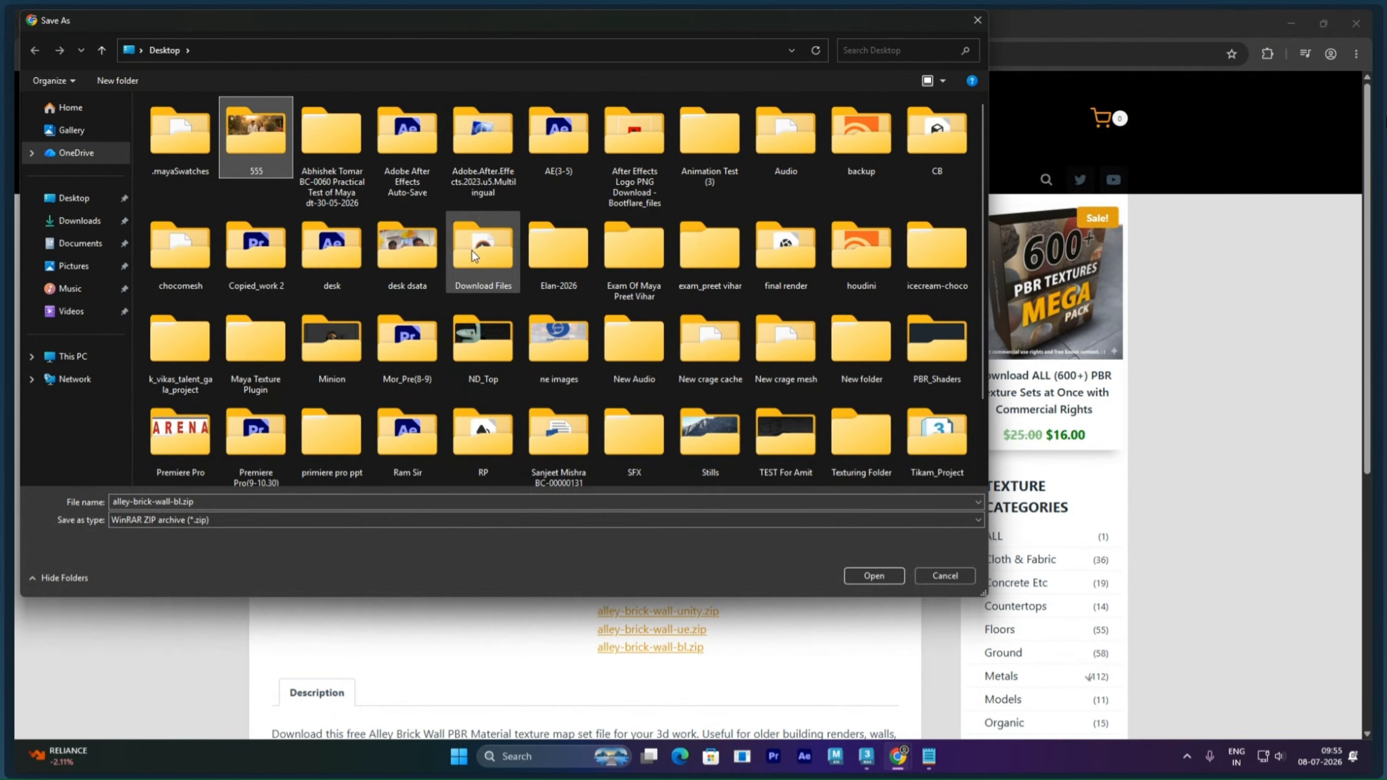
click(549, 254)
key(d)
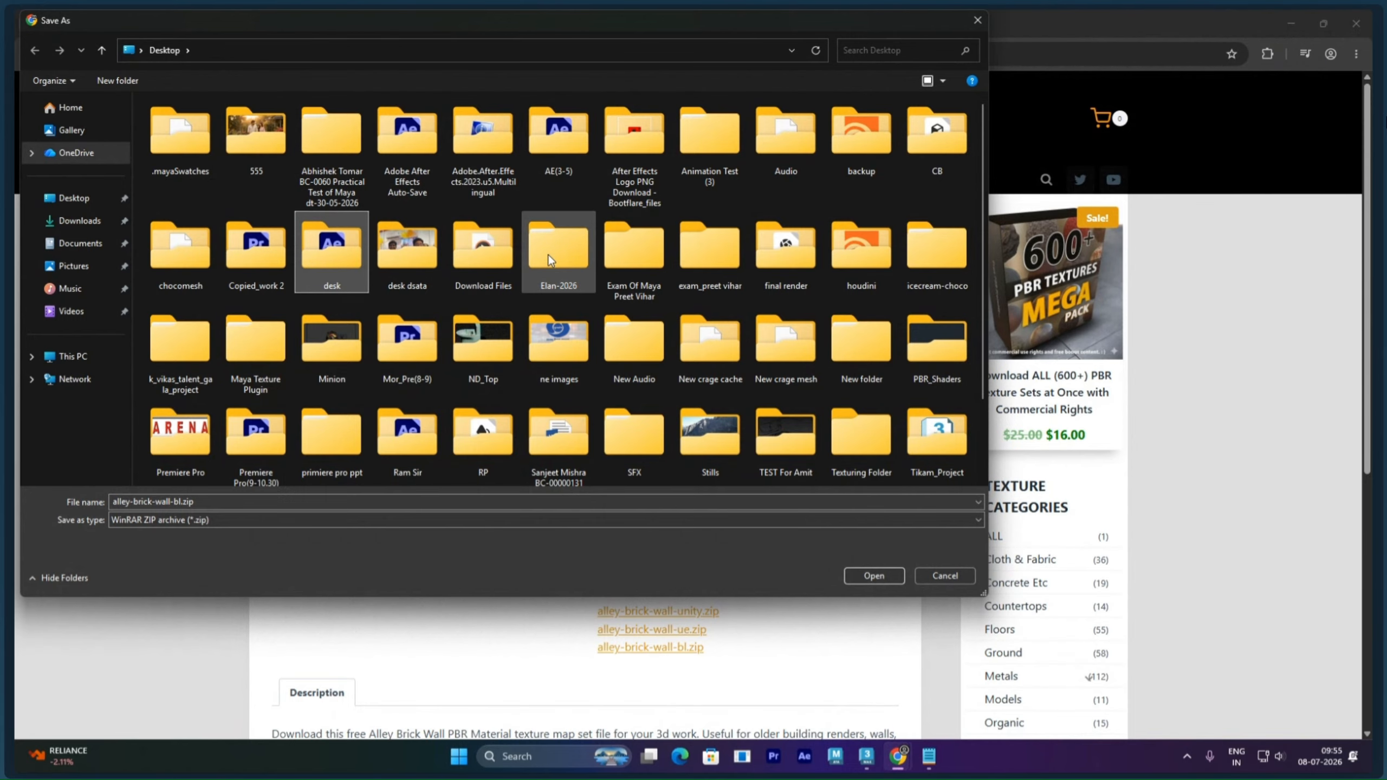
double_click(469, 255)
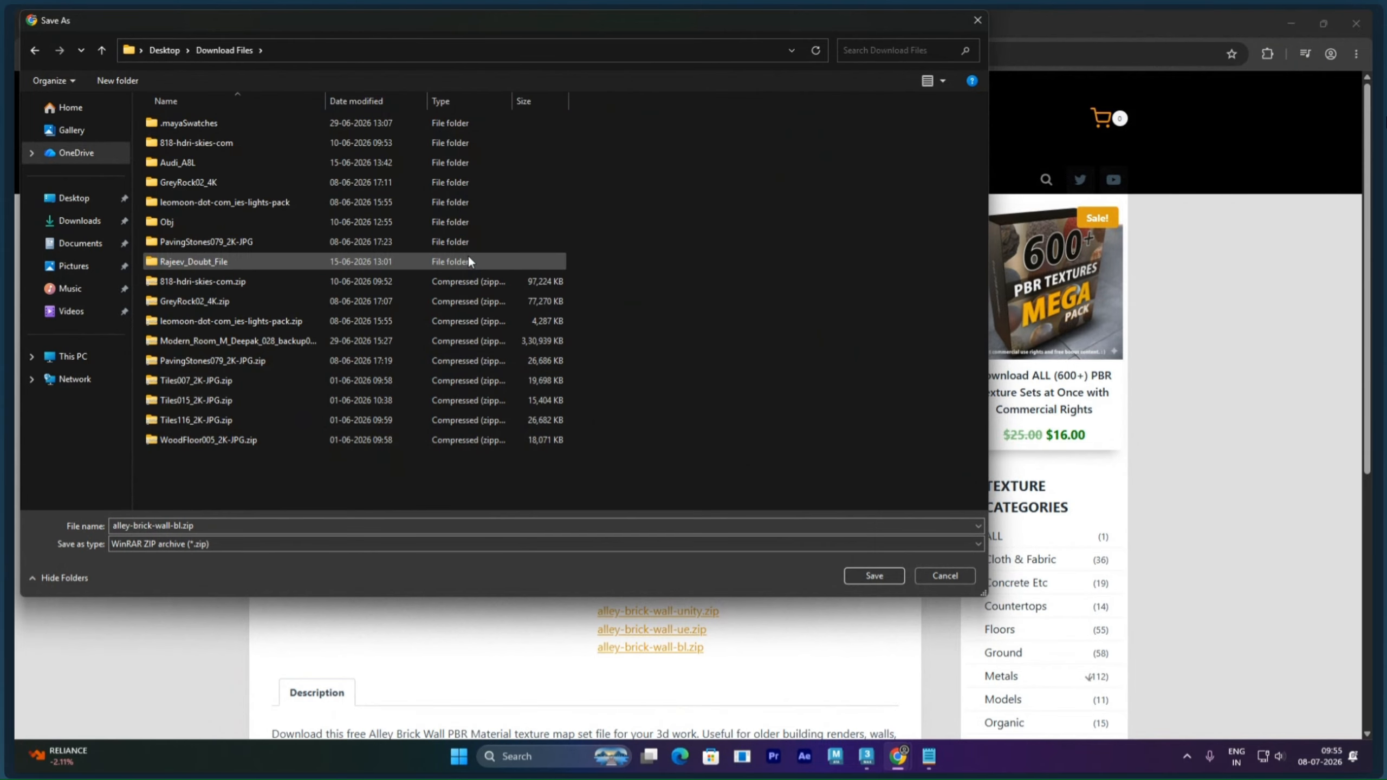
Step: Create a folder named PBR inside Download Files and save alley-brick-wall-bl.zip in it
right_click(263, 473)
mouse_move(336, 603)
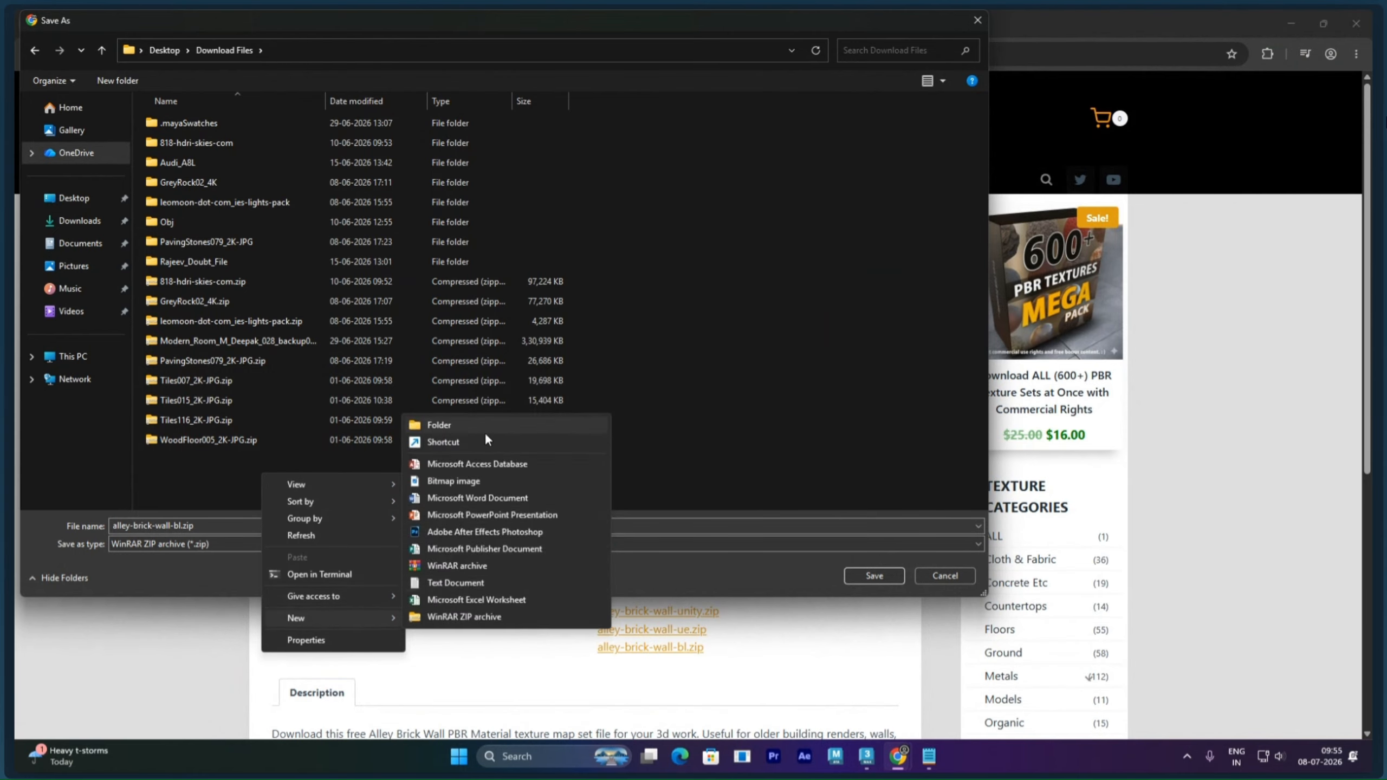
click(485, 432)
text(PBR)
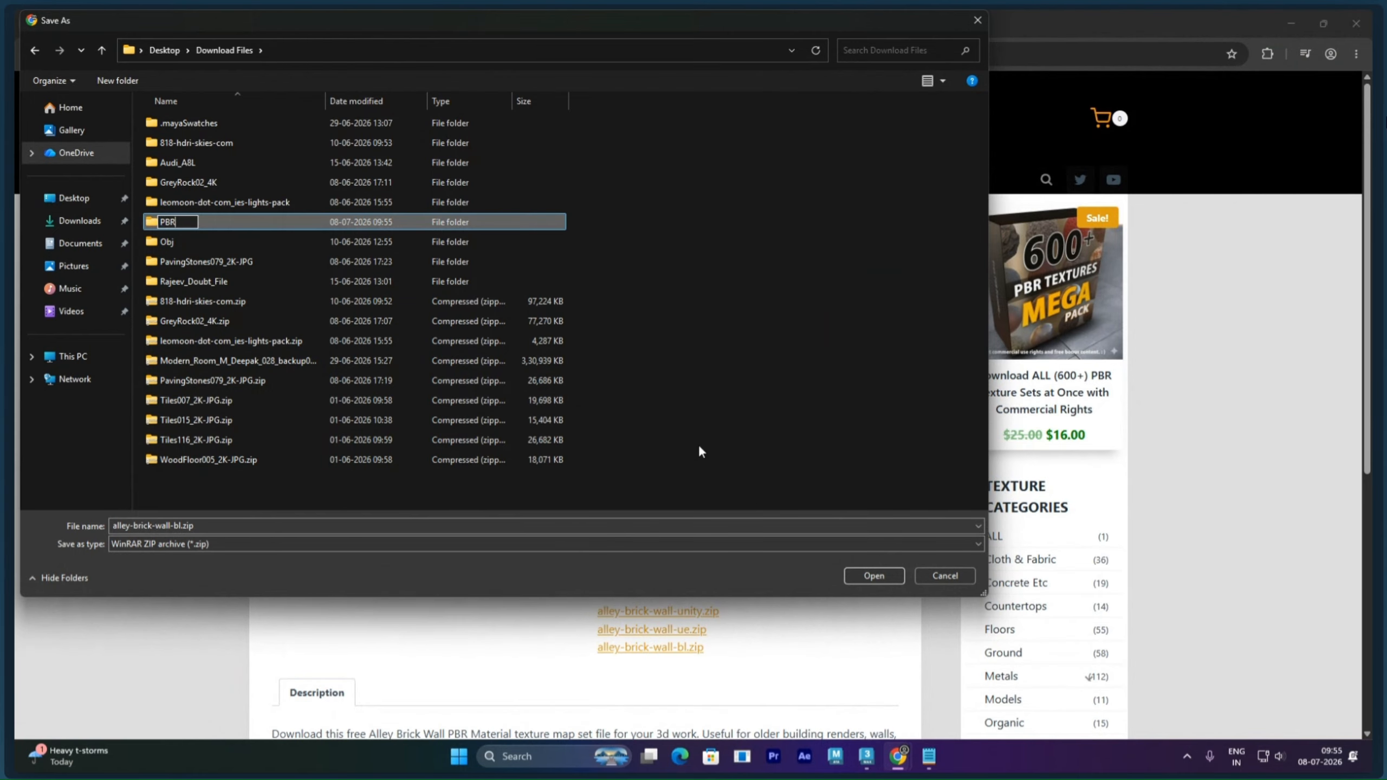
key(Return)
key(Return)
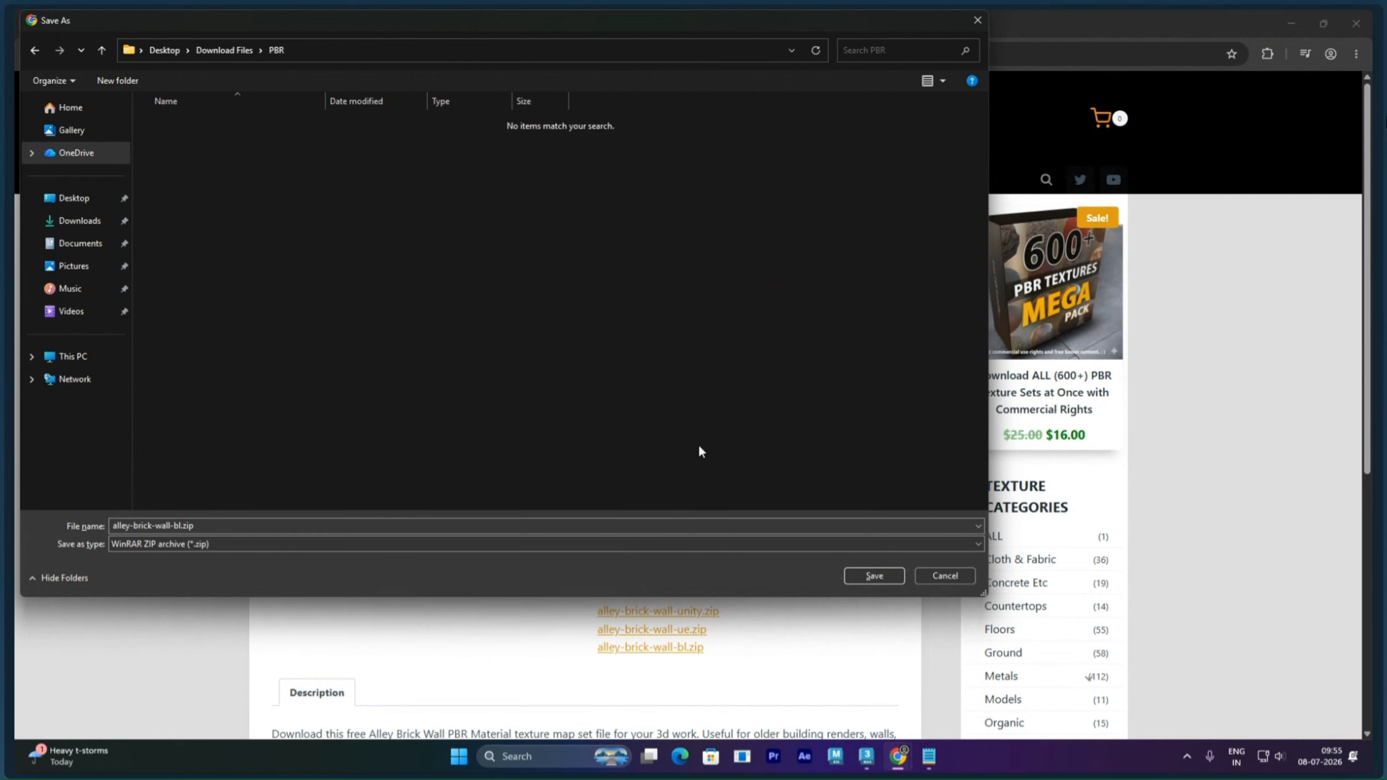
double_click(256, 525)
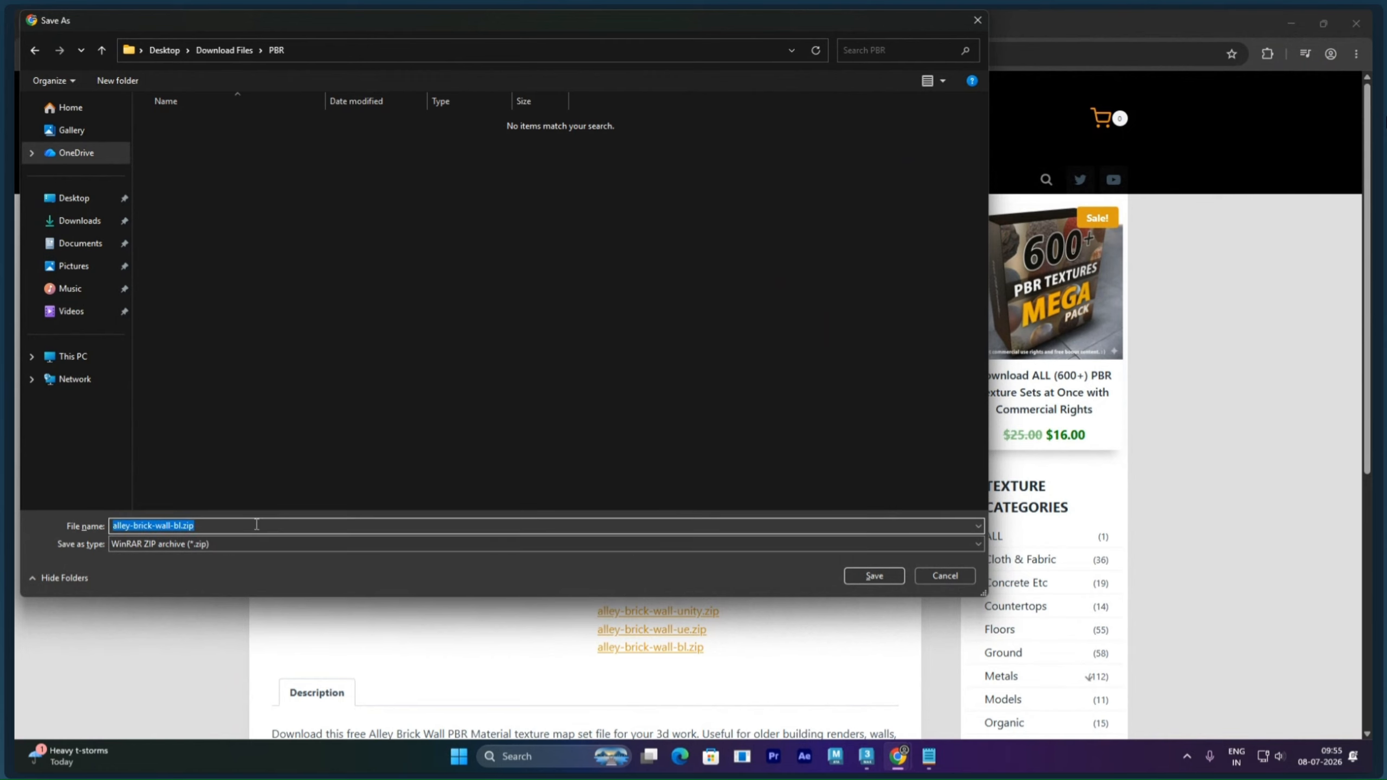
click(885, 578)
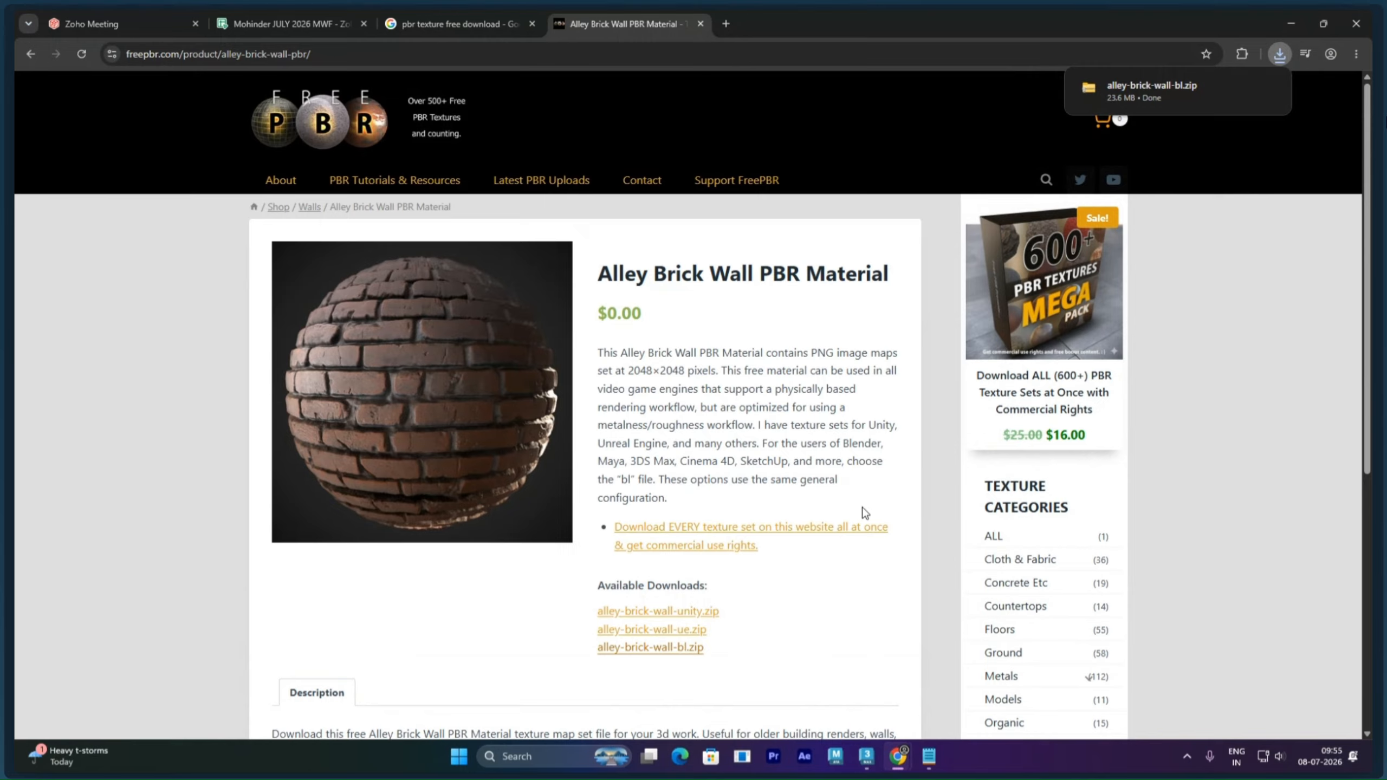
Step: Minimise the browser and open the Desktop > Download Files > PBR folder in File Explorer
click(1292, 24)
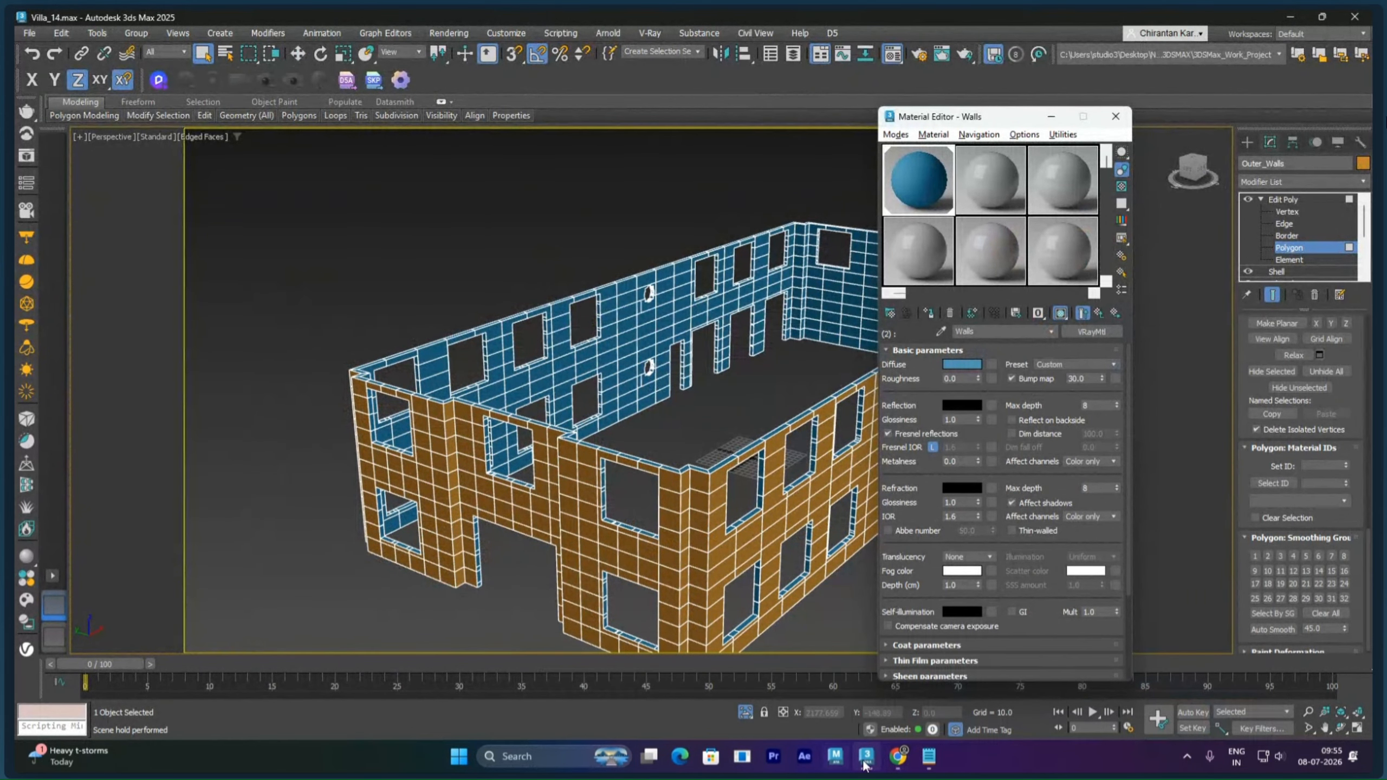
key(super+e)
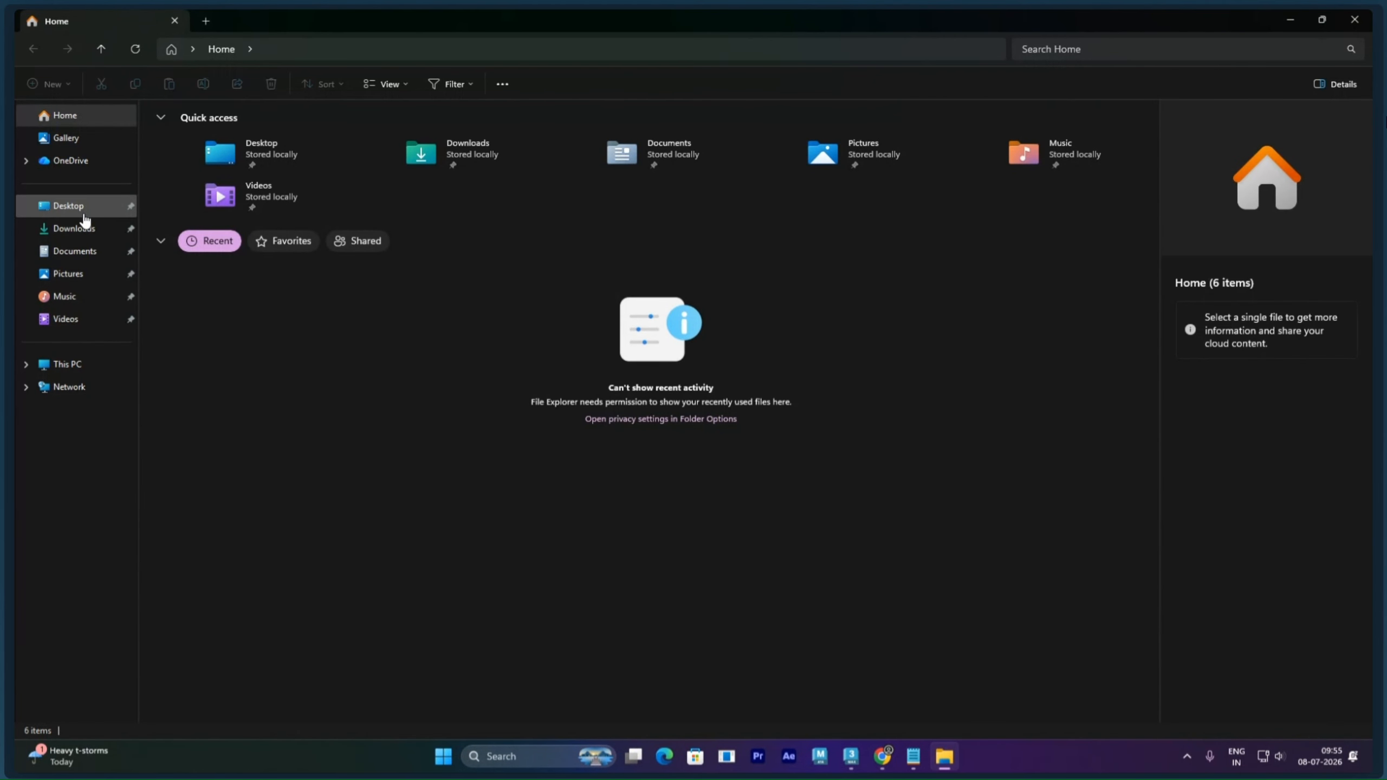
click(83, 214)
double_click(345, 273)
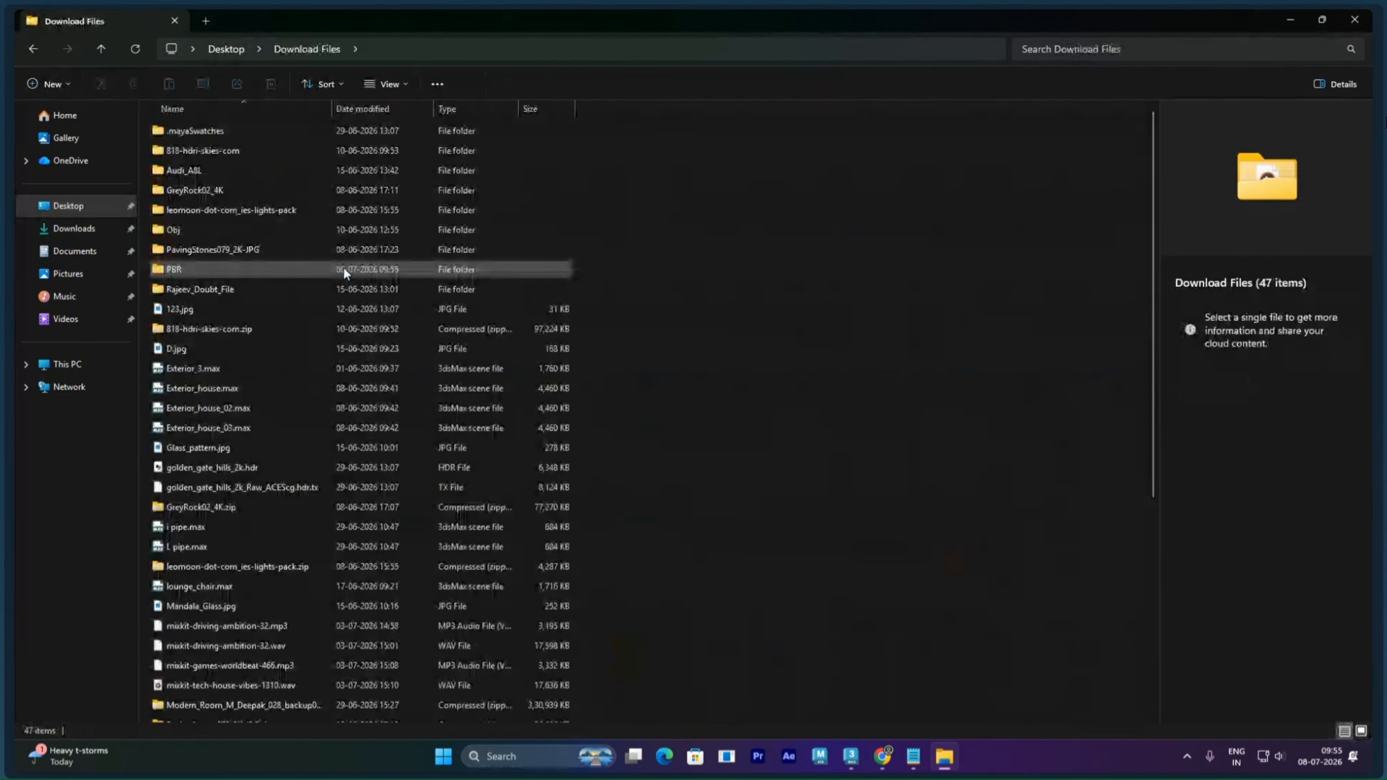
double_click(195, 267)
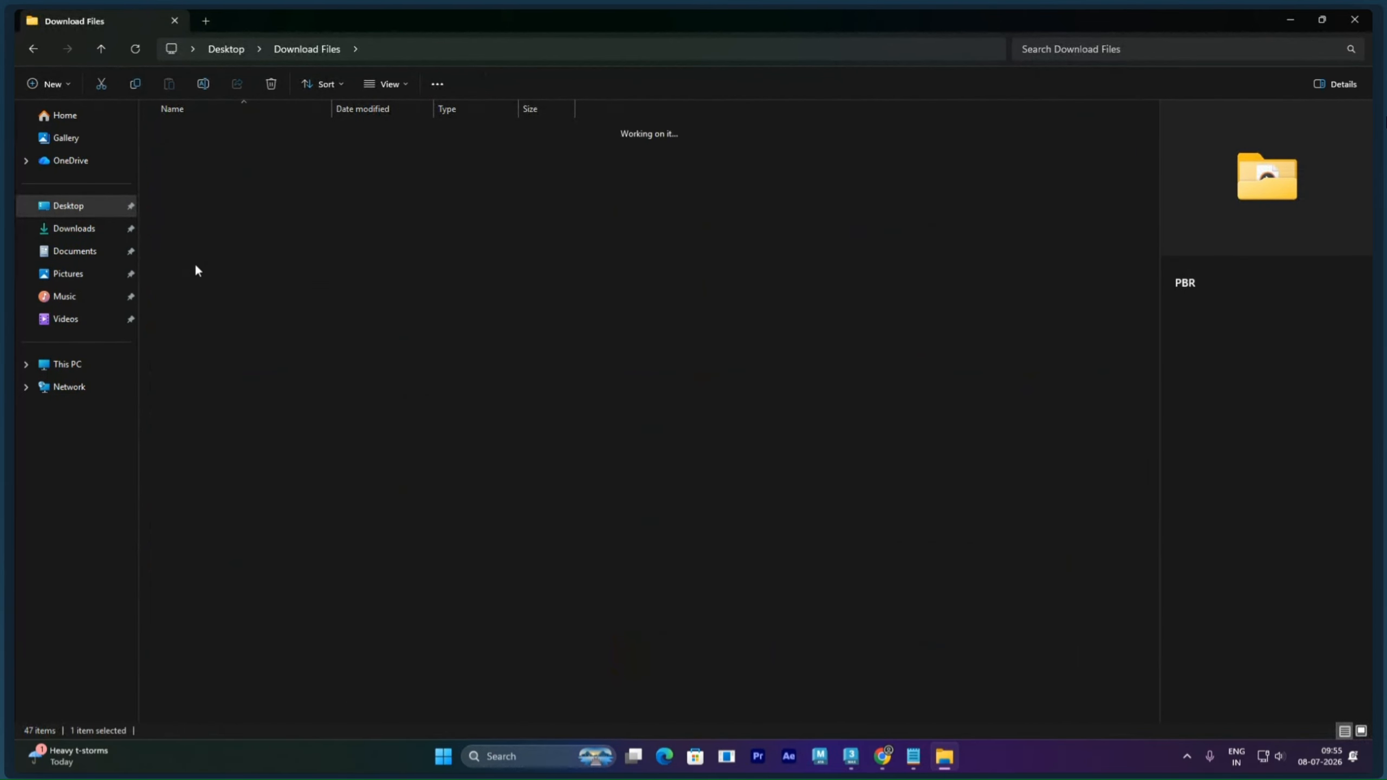
Step: Extract alley-brick-wall-bl.zip with WinRAR into its own alley-brick-wall-bl folder
click(215, 135)
right_click(215, 132)
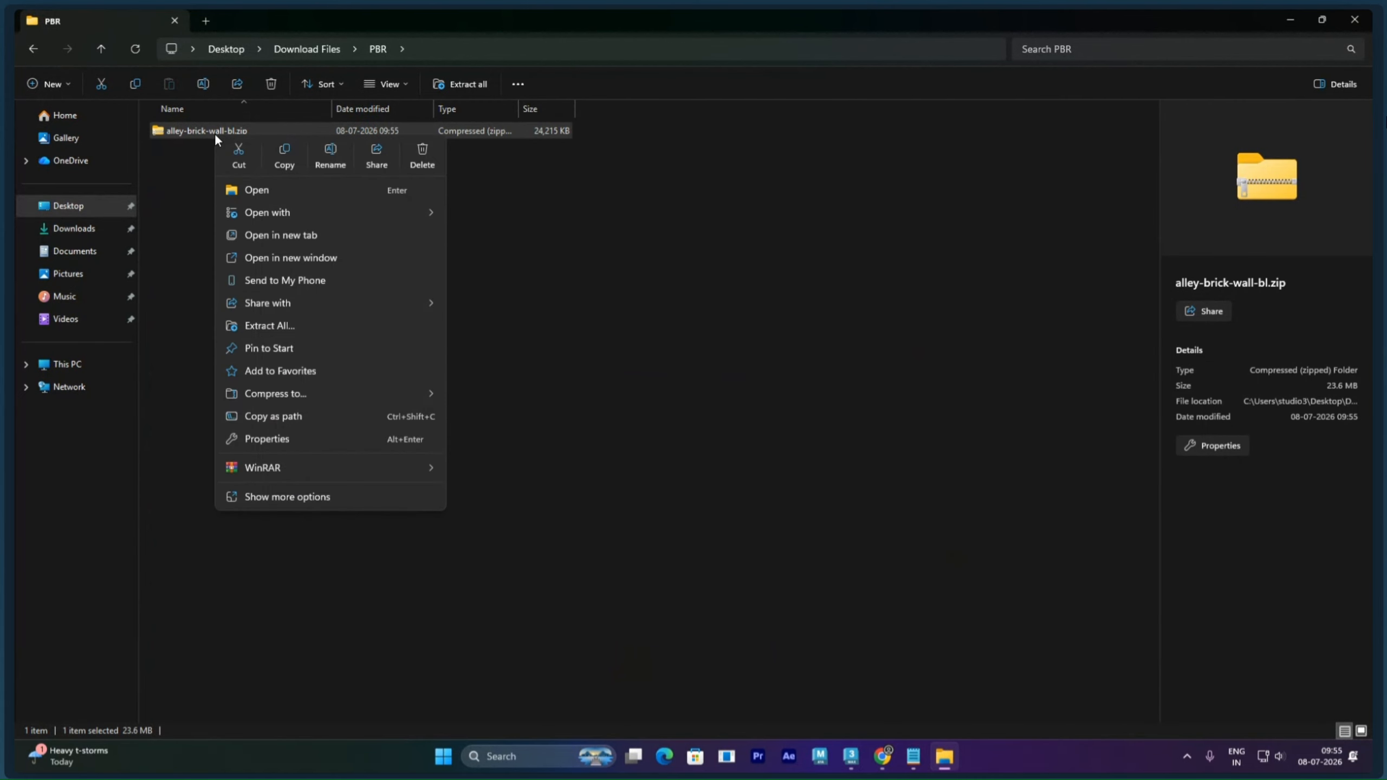
mouse_move(313, 306)
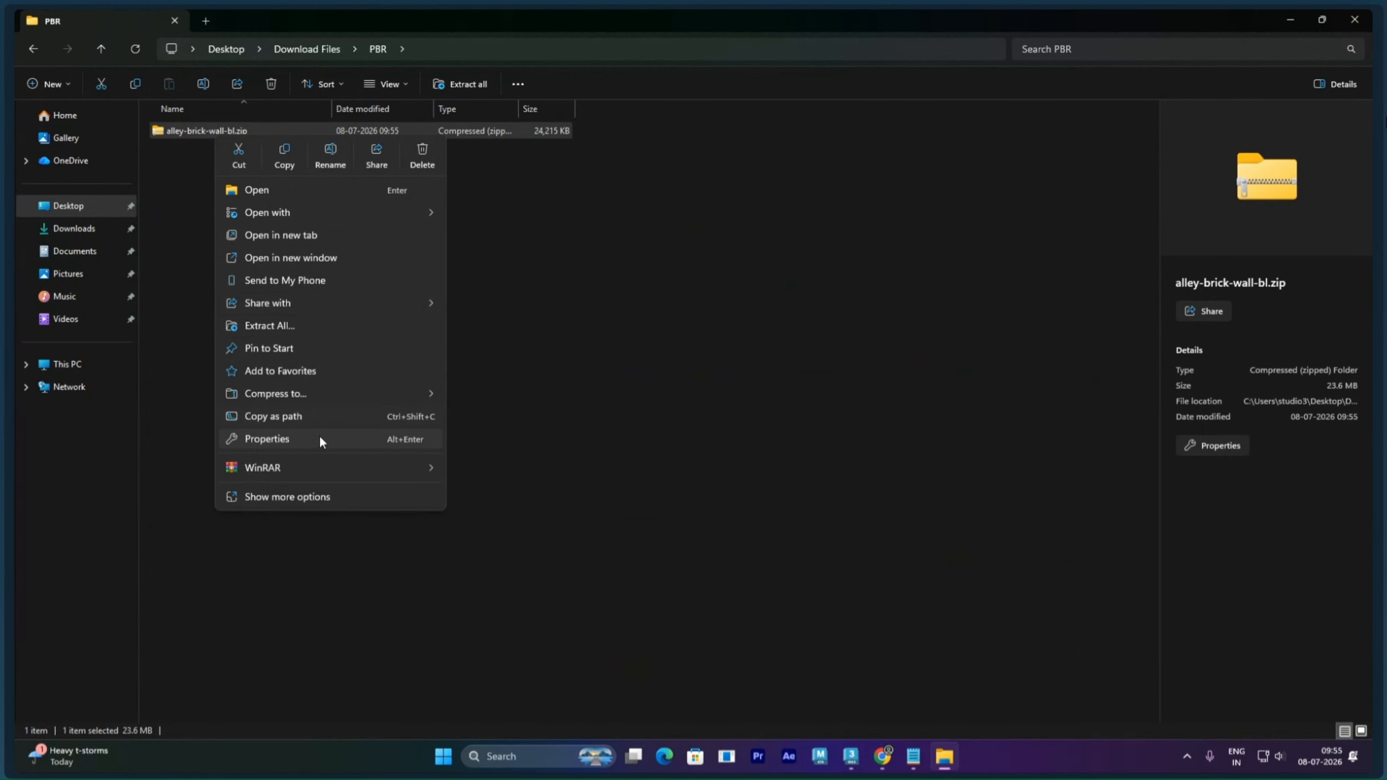
mouse_move(318, 462)
click(538, 520)
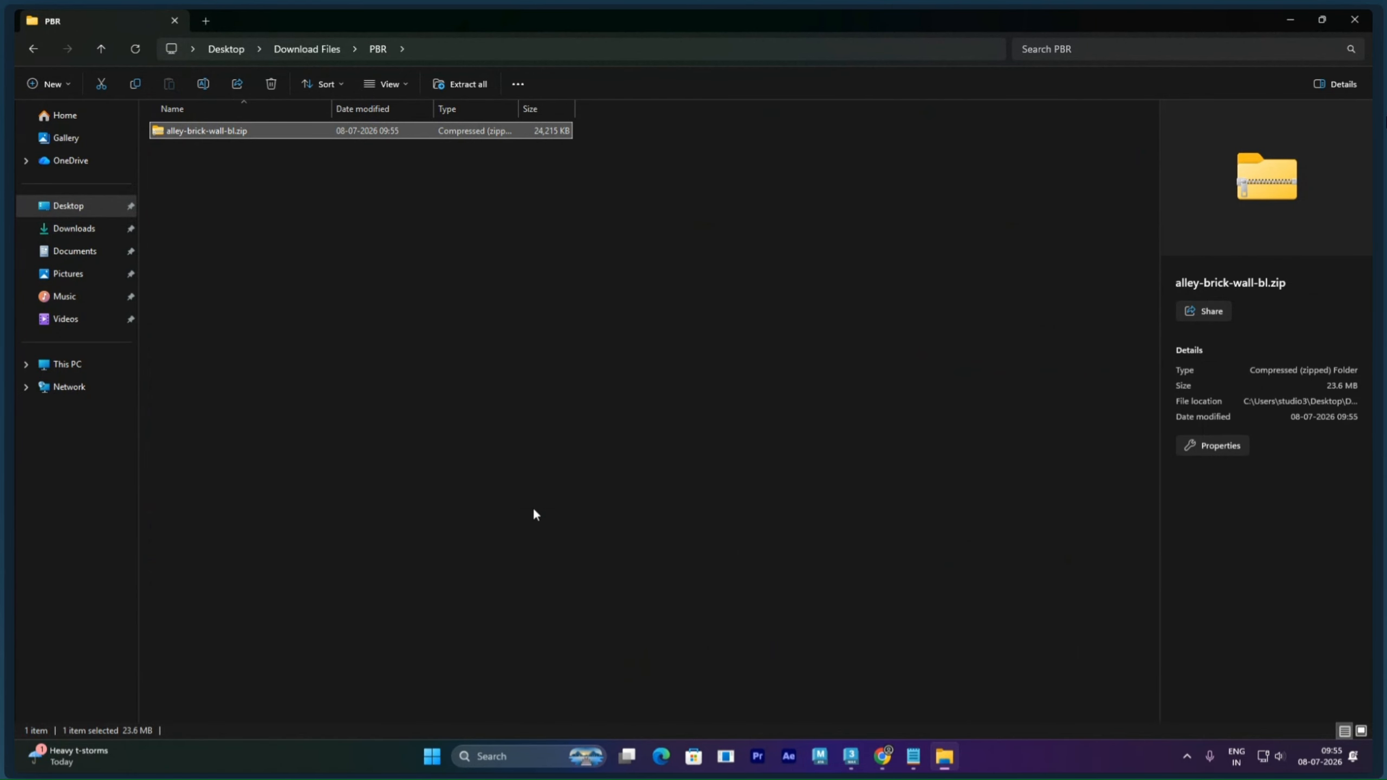
Step: Delete the alley-brick-wall-bl.zip archive from the PBR folder
click(218, 186)
click(199, 152)
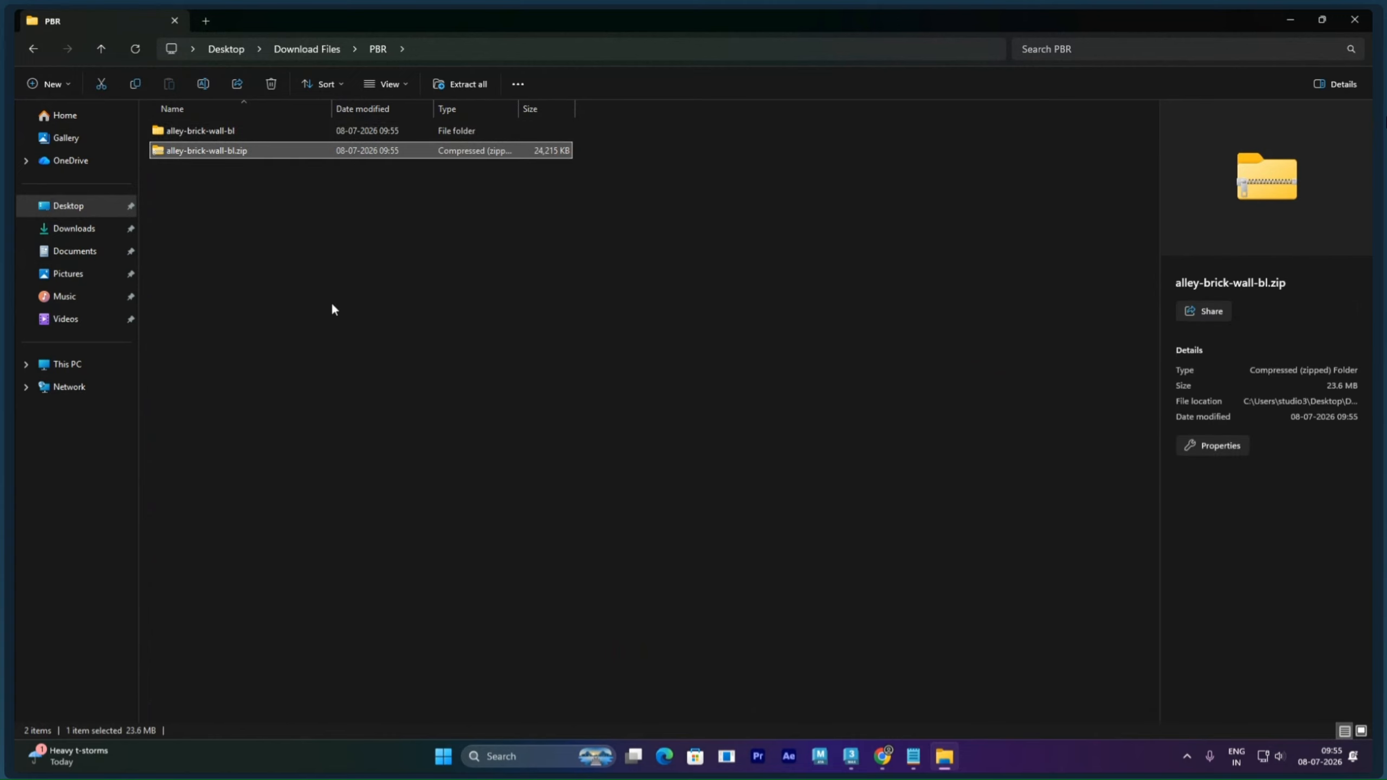
key(Delete)
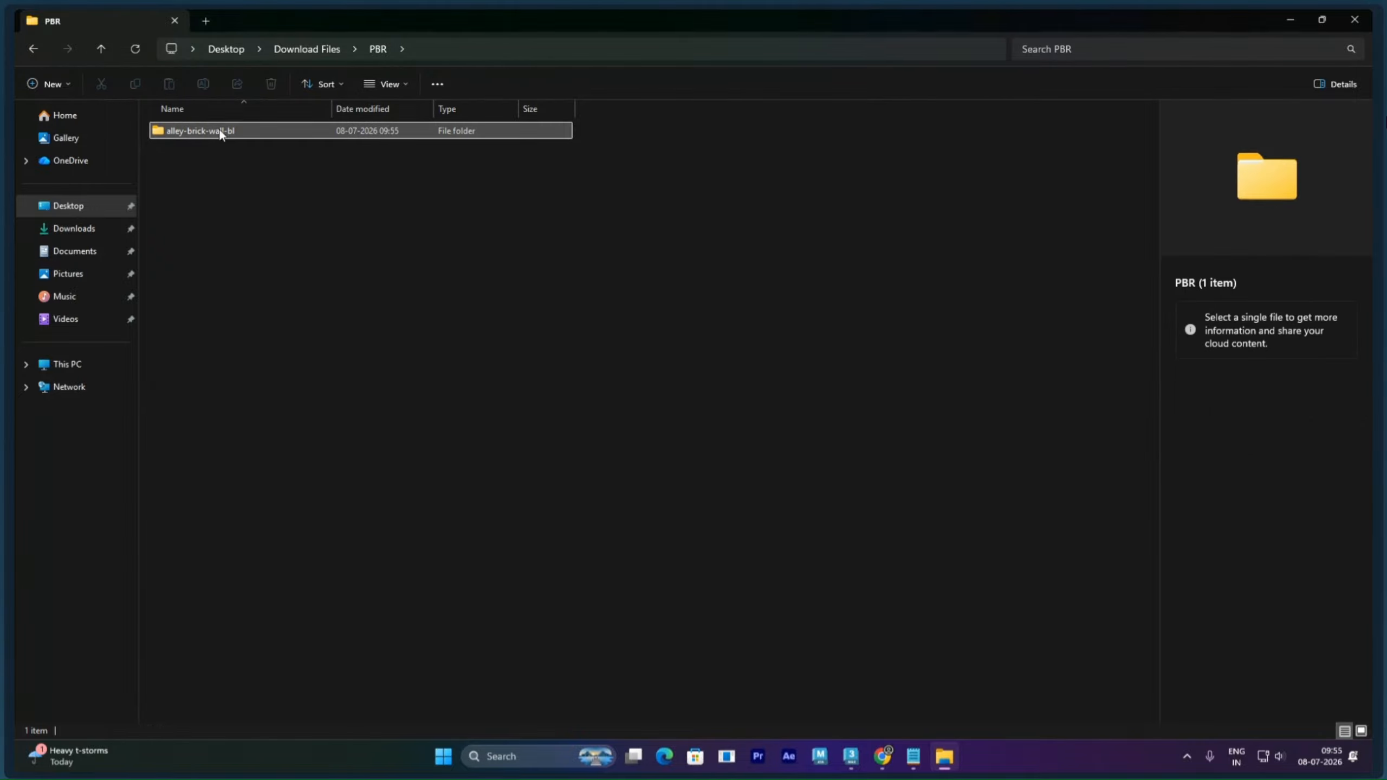
Step: Open the inner alley-brick-wall-bl folder of texture maps and move its window and the 3ds Max Material Editor to opposite sides of the screen
double_click(214, 131)
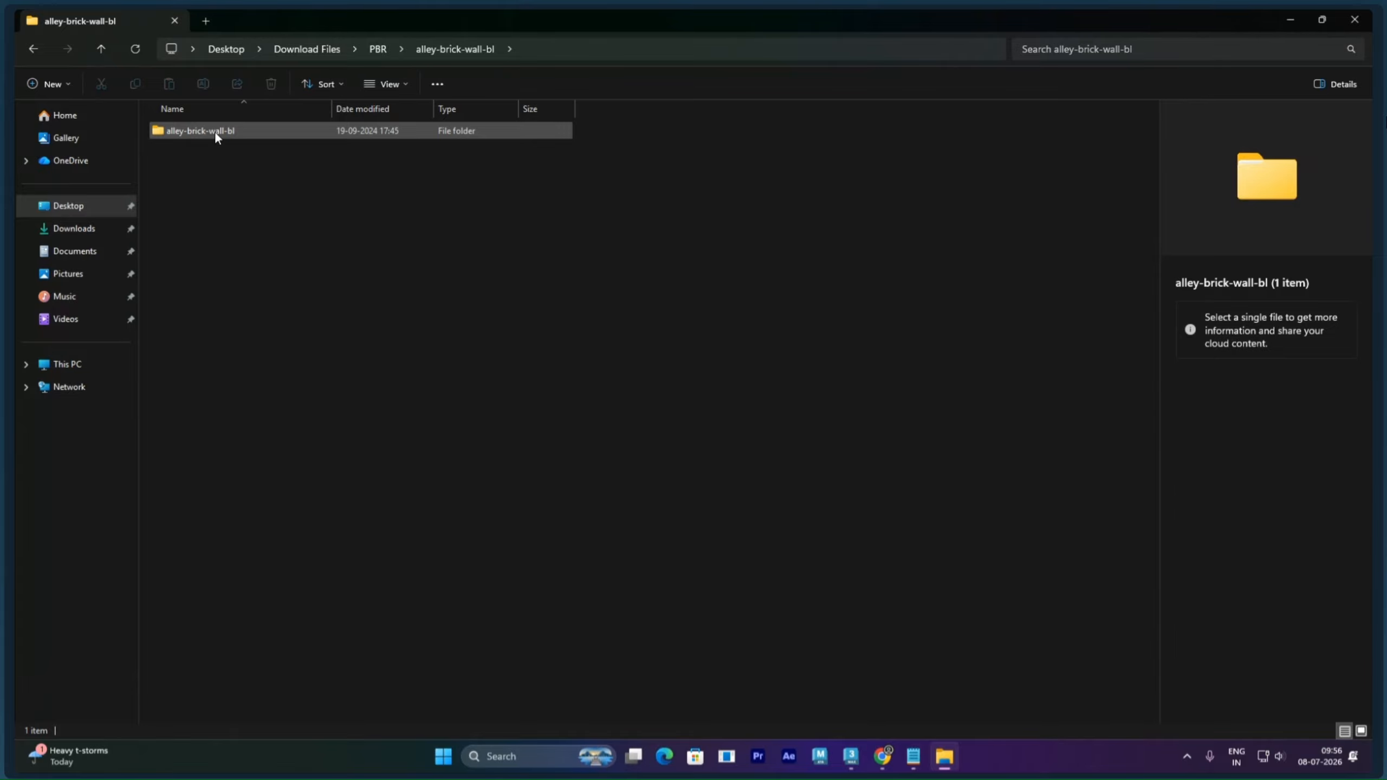
double_click(216, 133)
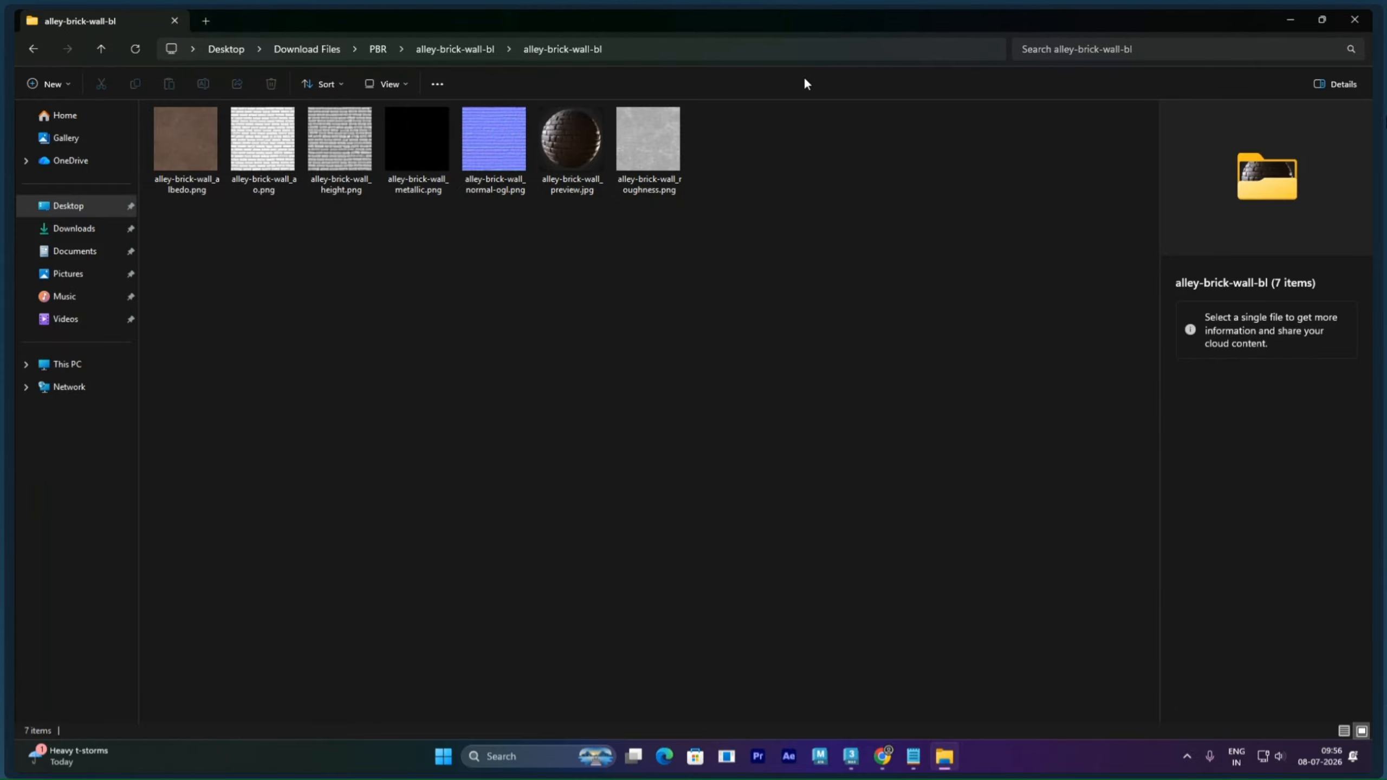
drag(775, 34, 1294, 87)
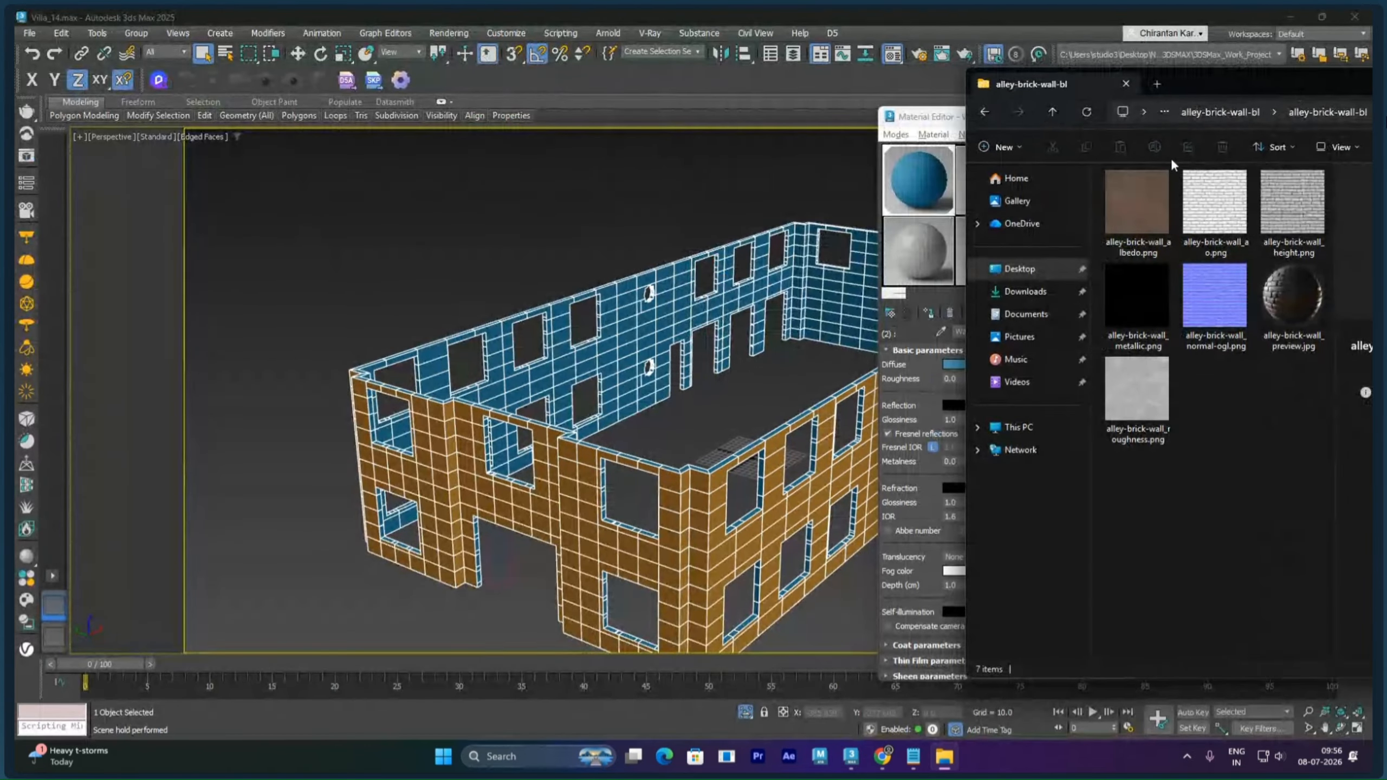
drag(947, 130, 351, 125)
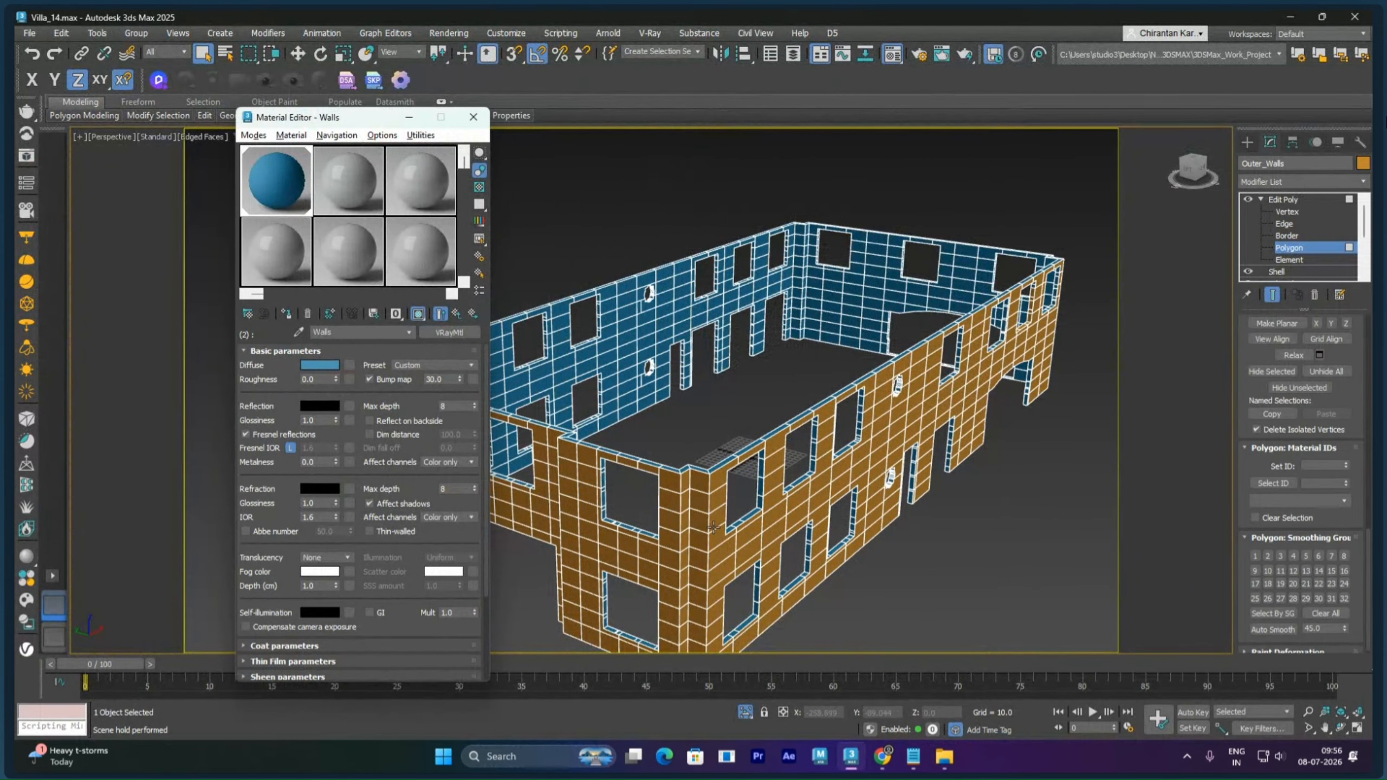
click(944, 757)
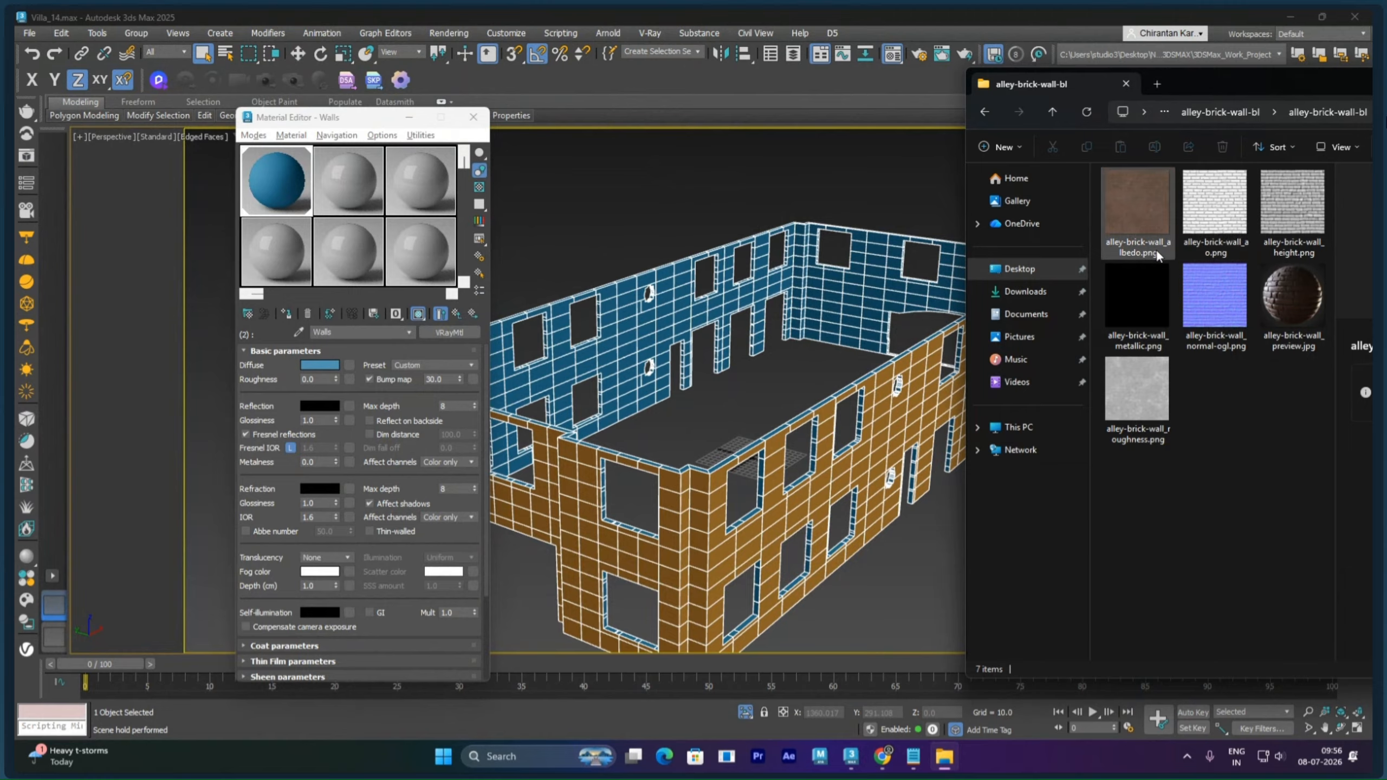
drag(1136, 223, 349, 367)
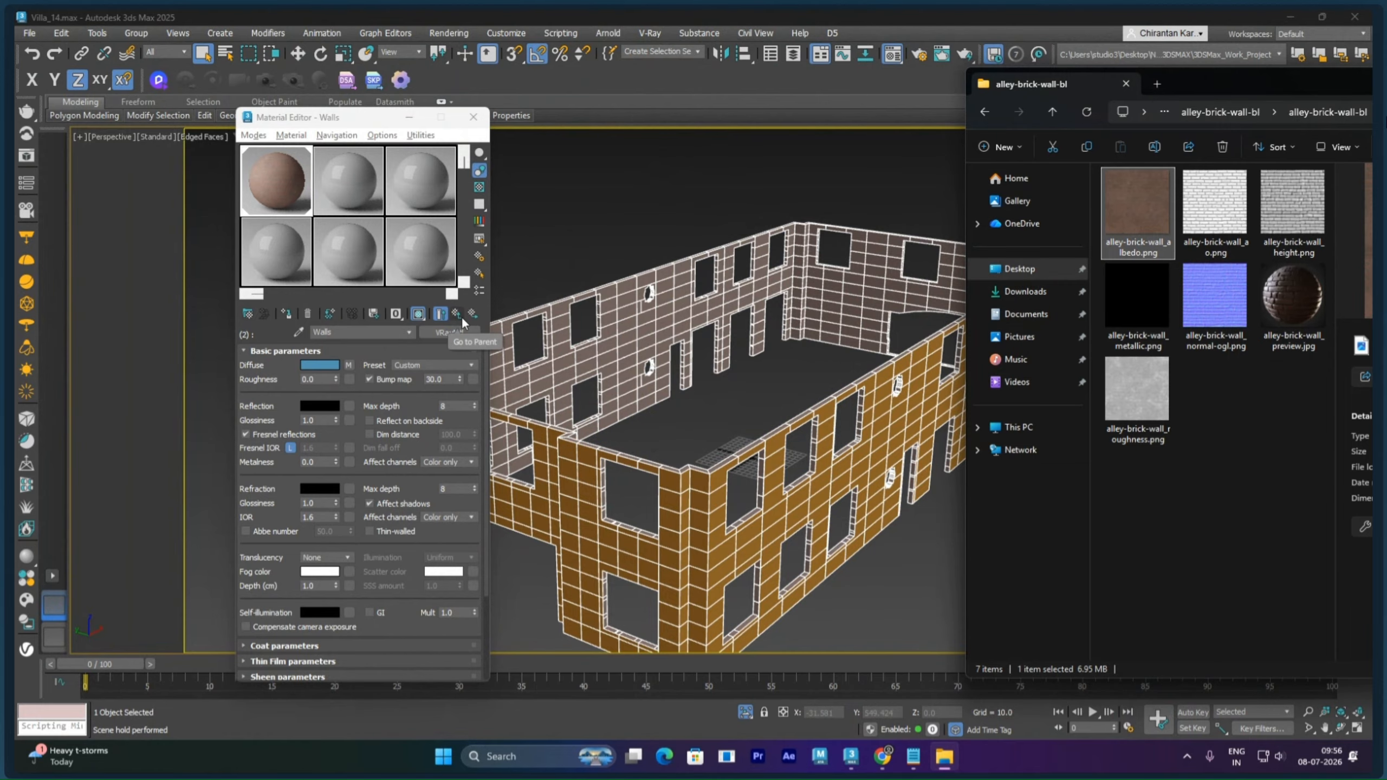
right_click(348, 366)
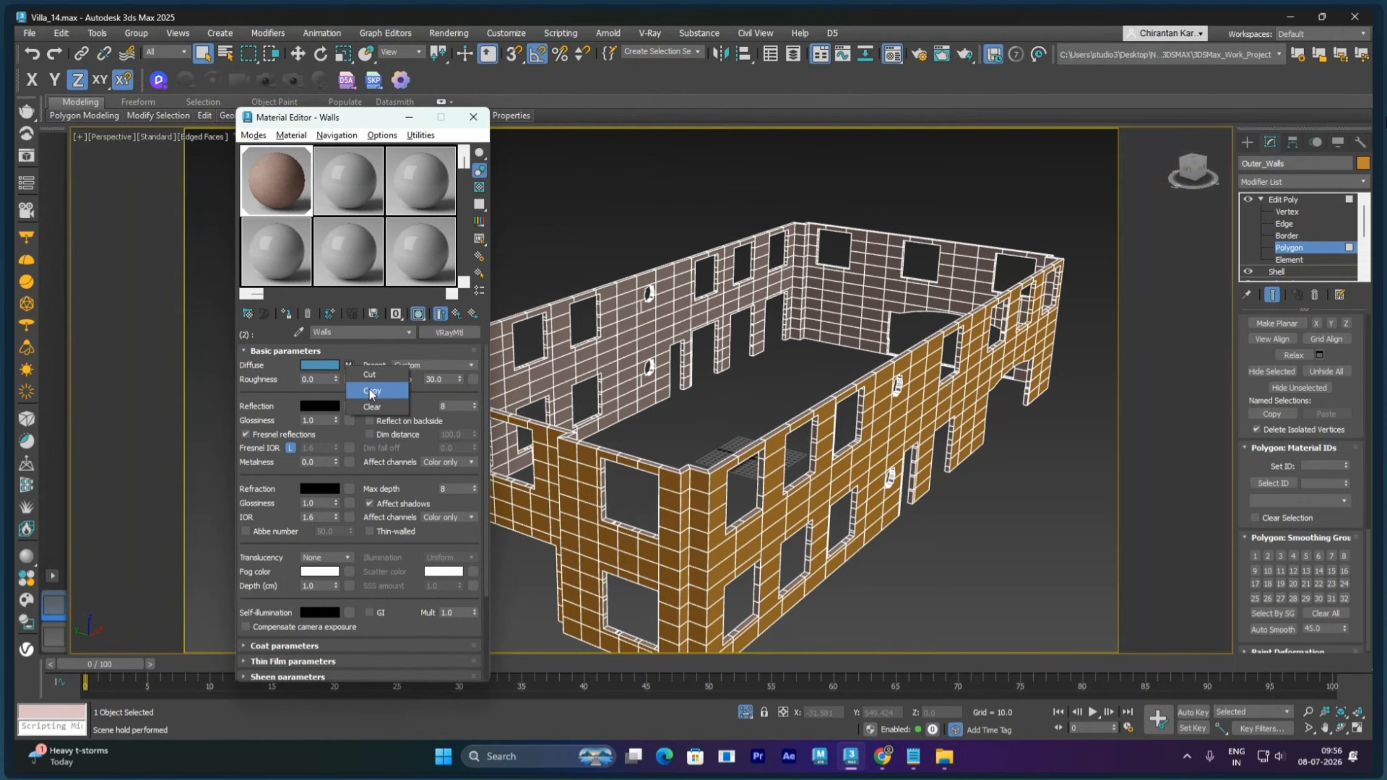
click(372, 407)
Step: Open sub-material 1 of the Walls Multi/Sub-Object material and assign alley-brick-wall_albedo.png as its diffuse map
click(440, 313)
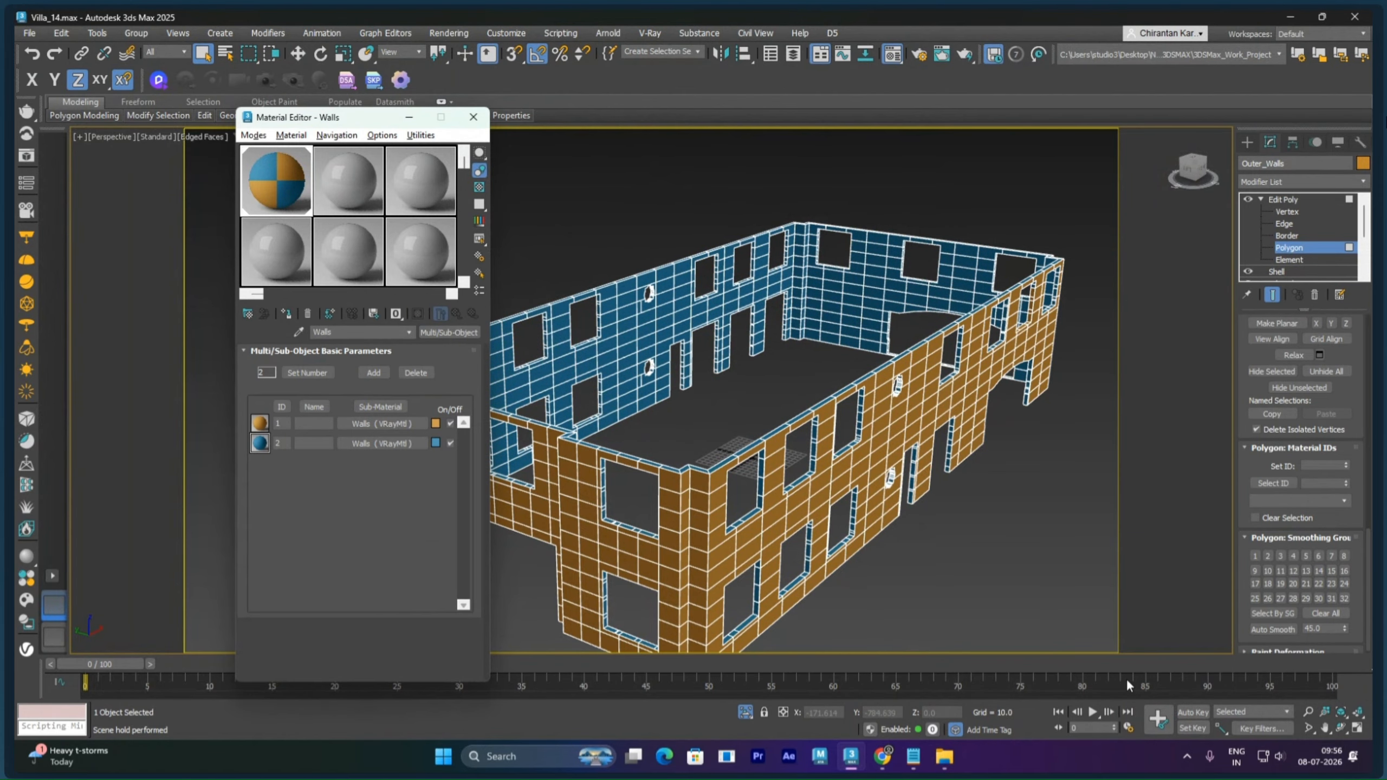
mouse_move(945, 757)
click(945, 686)
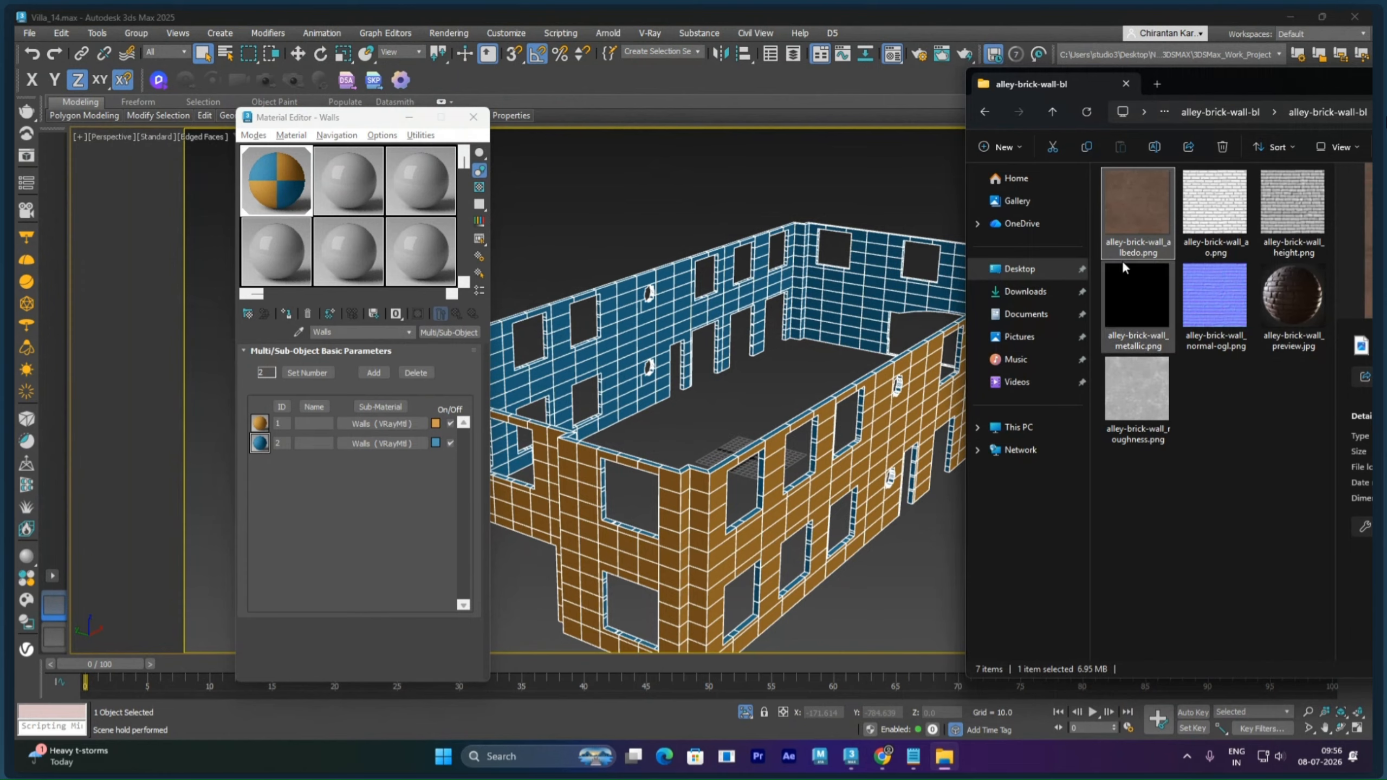
drag(1140, 223, 1149, 268)
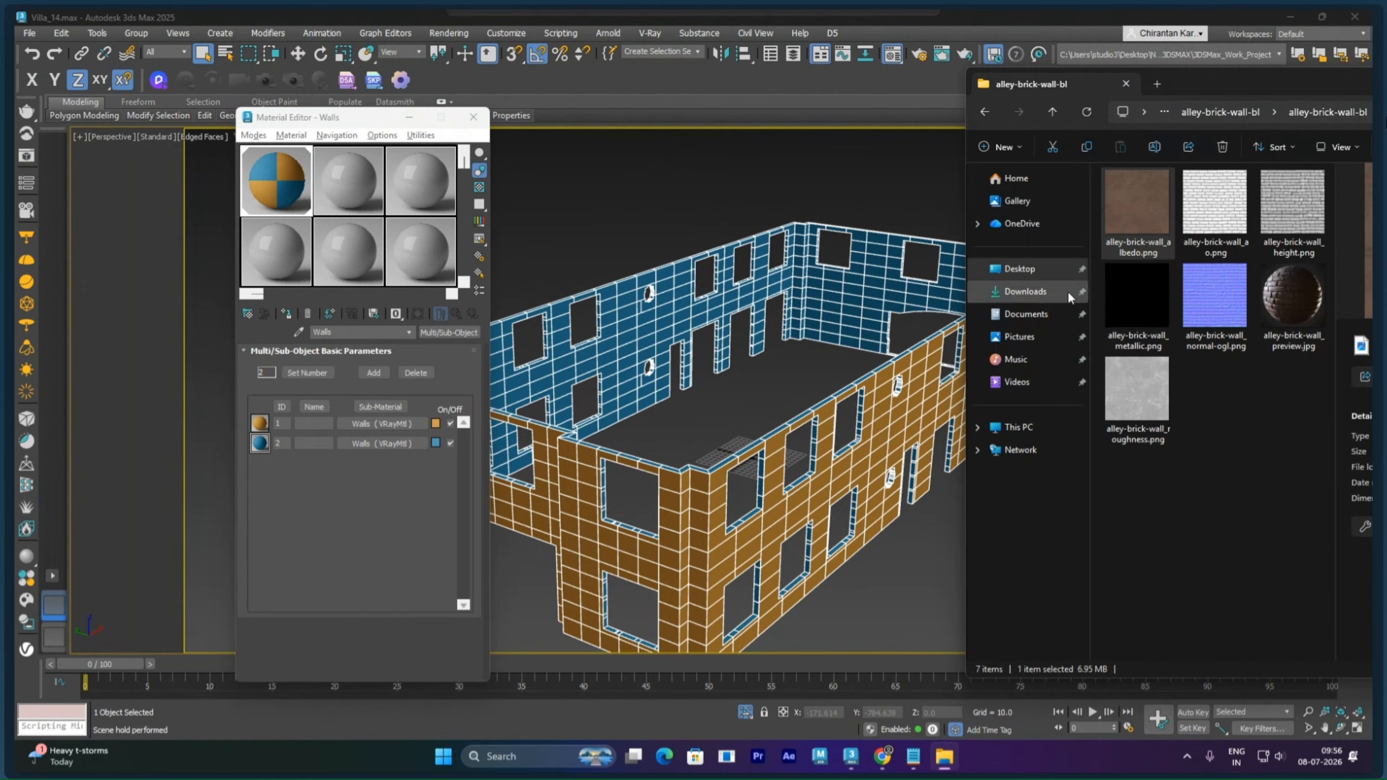
click(394, 424)
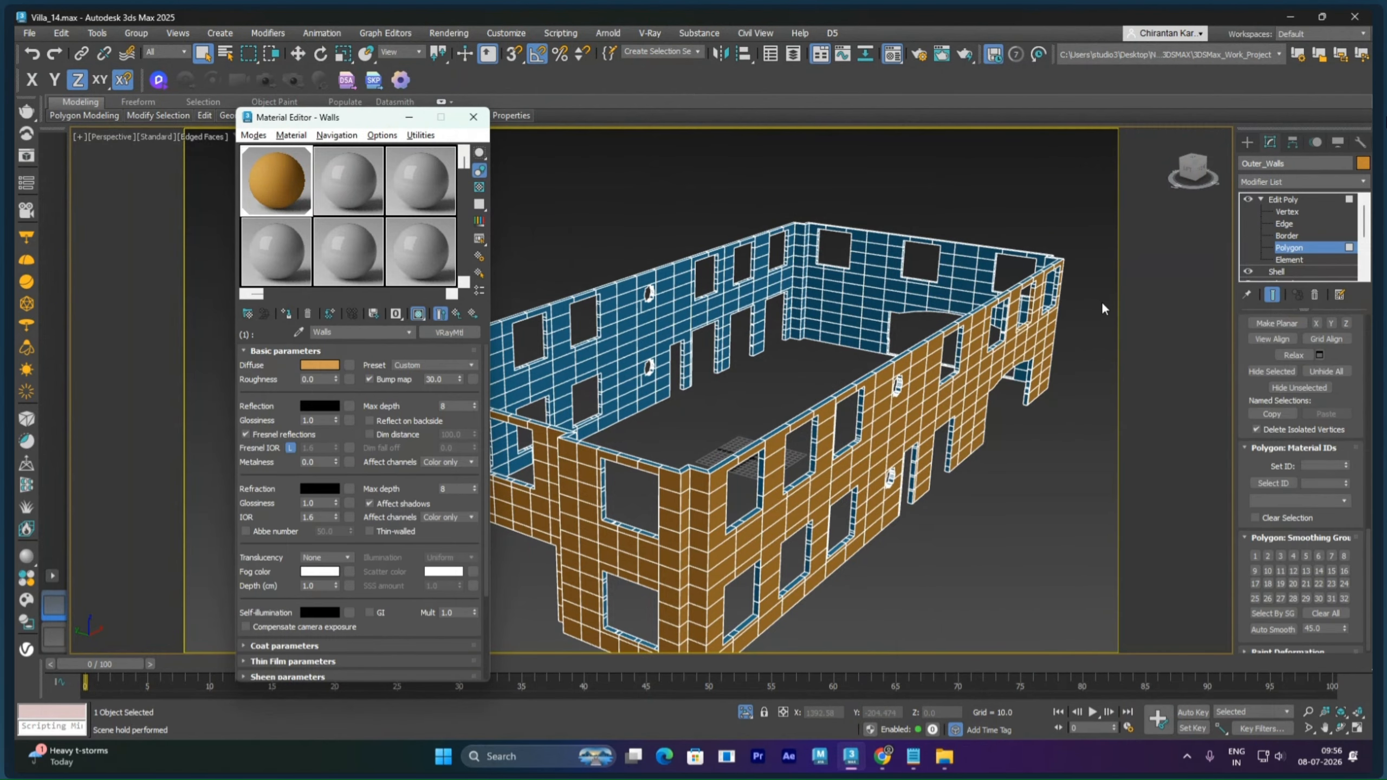
click(956, 760)
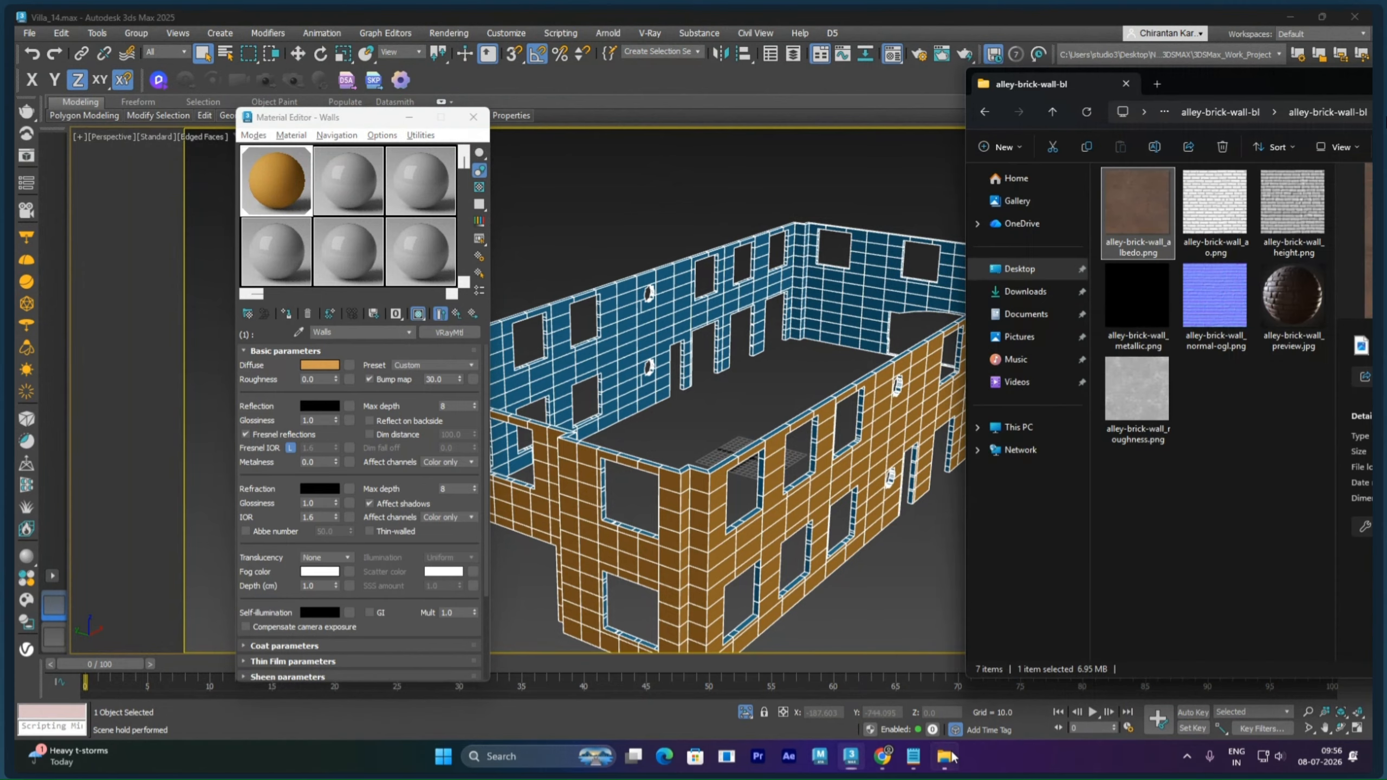
drag(1138, 218, 349, 370)
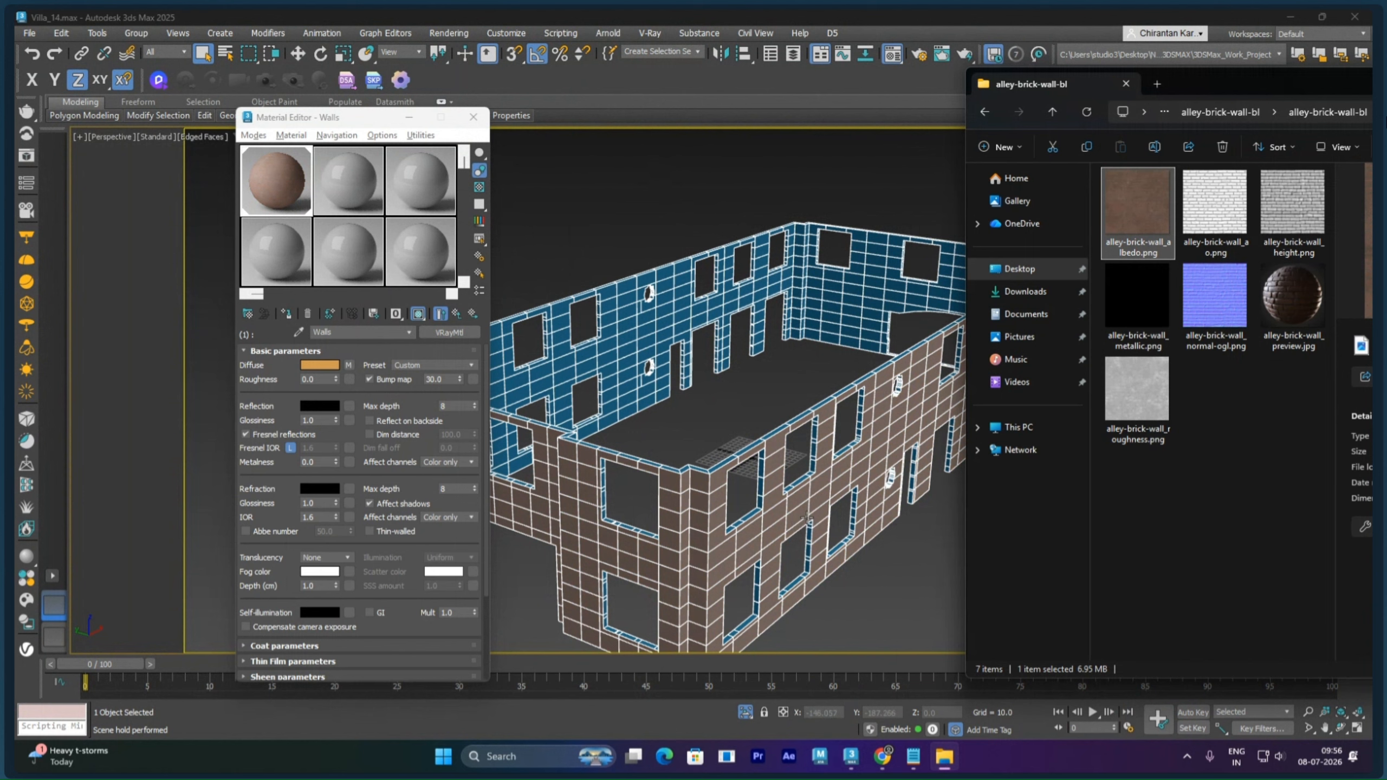
Step: Select the Outer_Wall_Final polygon set and apply a UVW Map modifier with Box mapping to it
drag(1196, 92, 1143, 541)
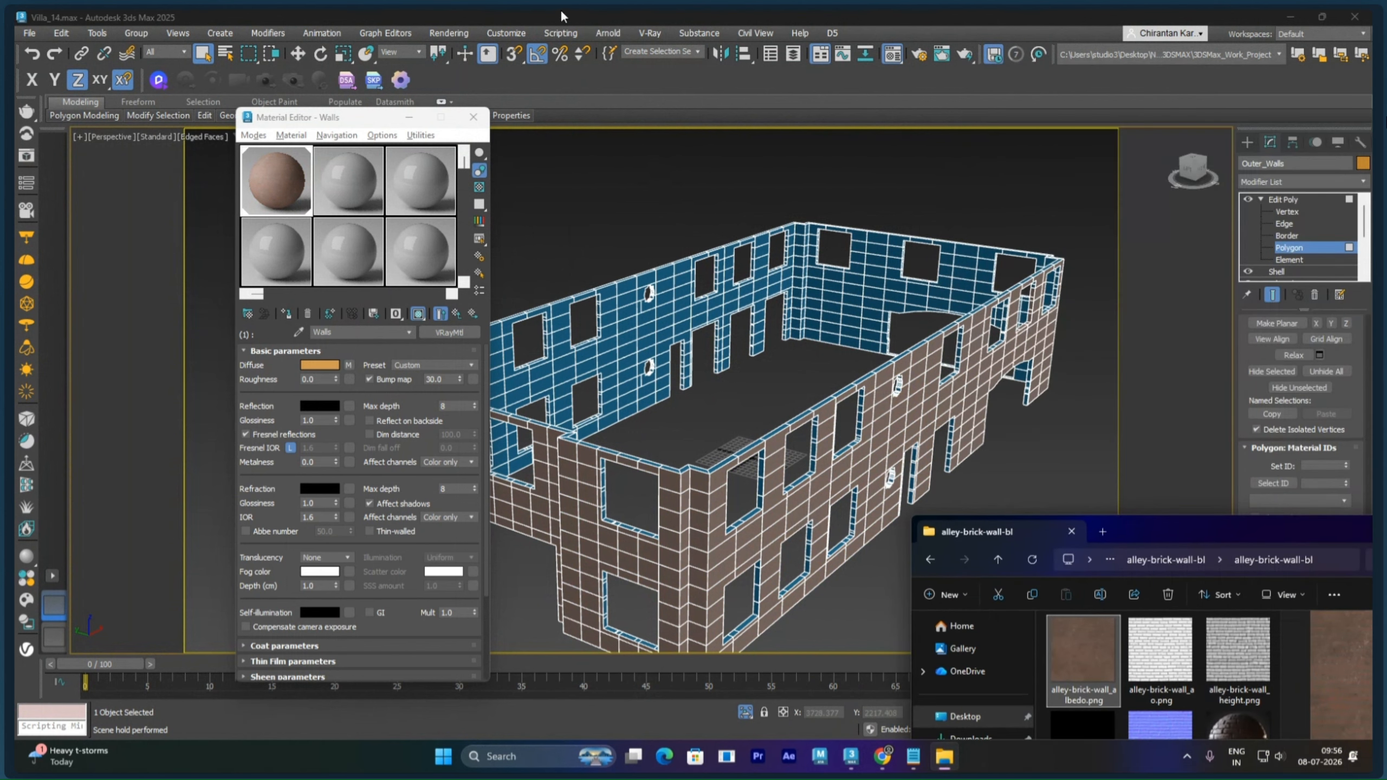
click(667, 52)
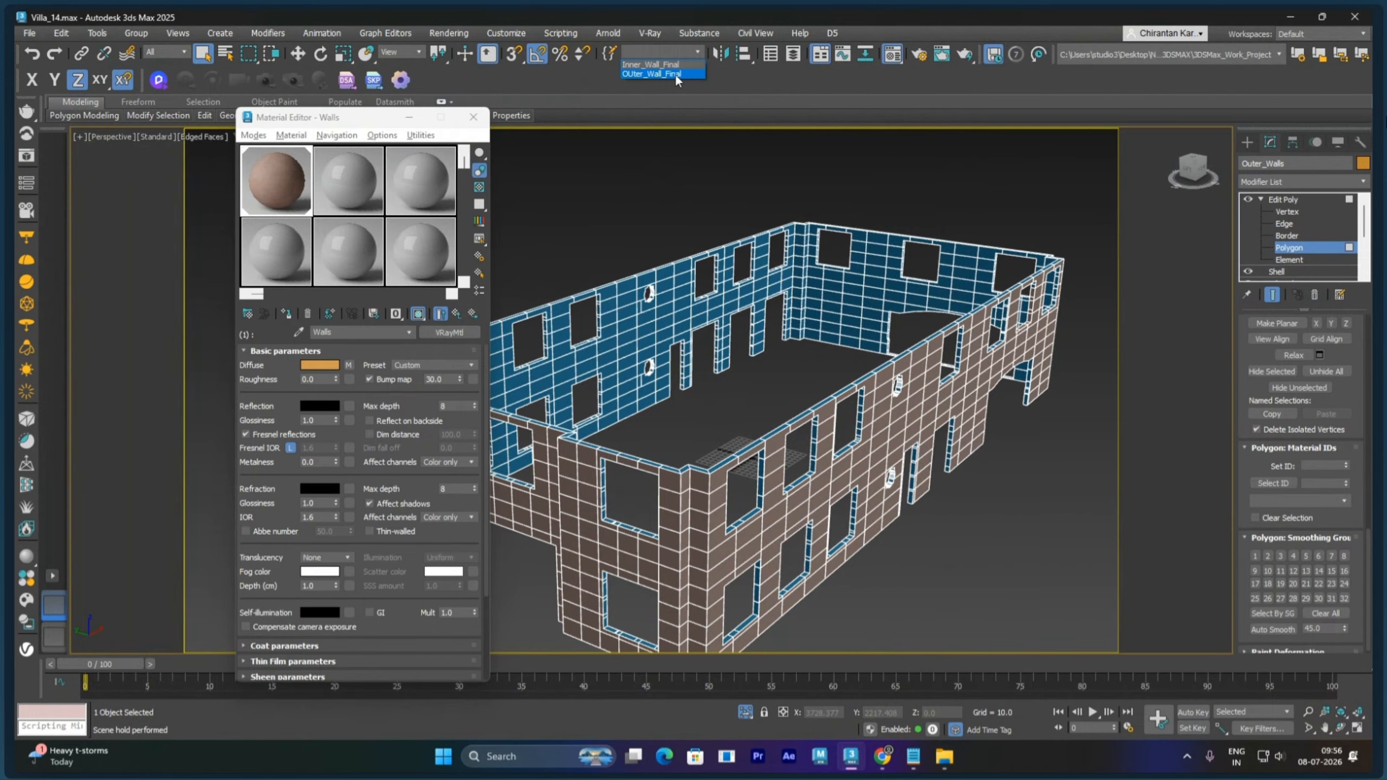
click(675, 74)
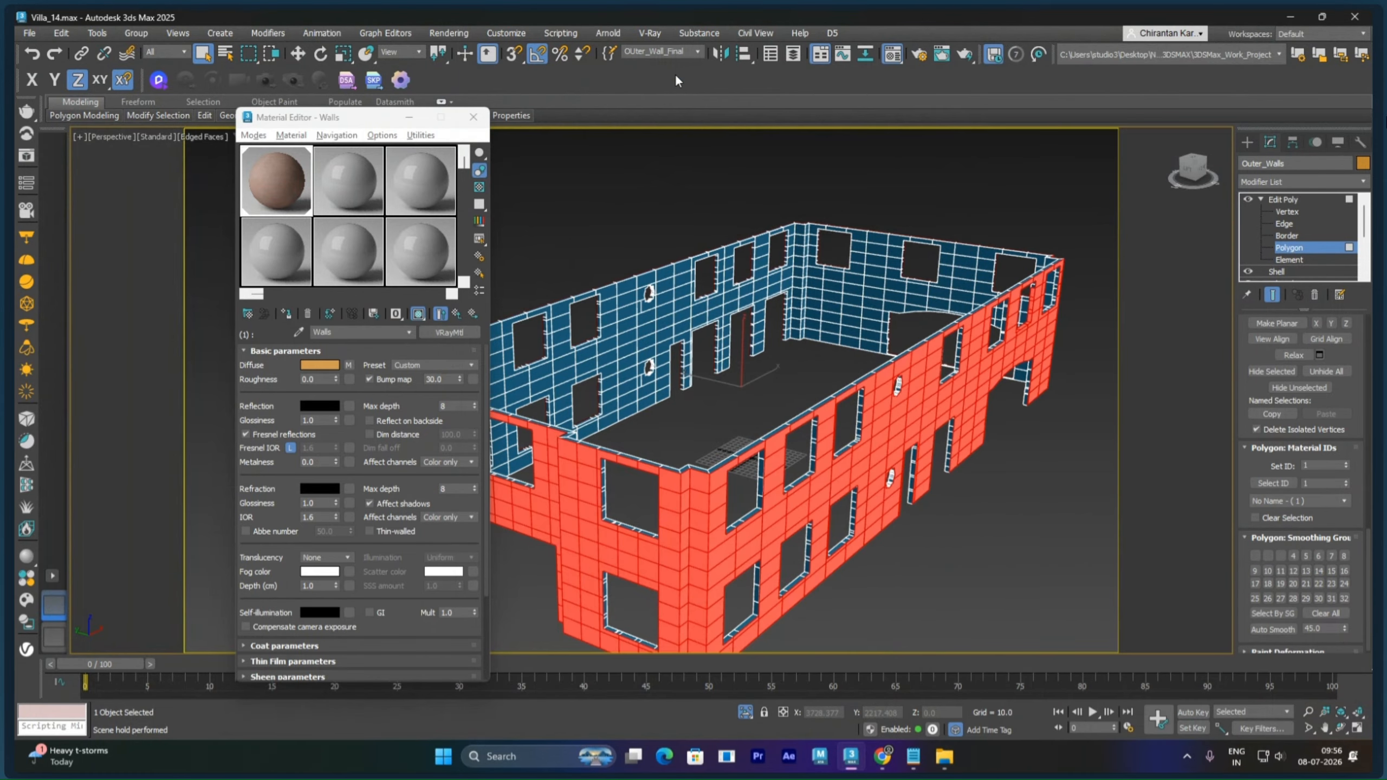
click(1280, 181)
text(u)
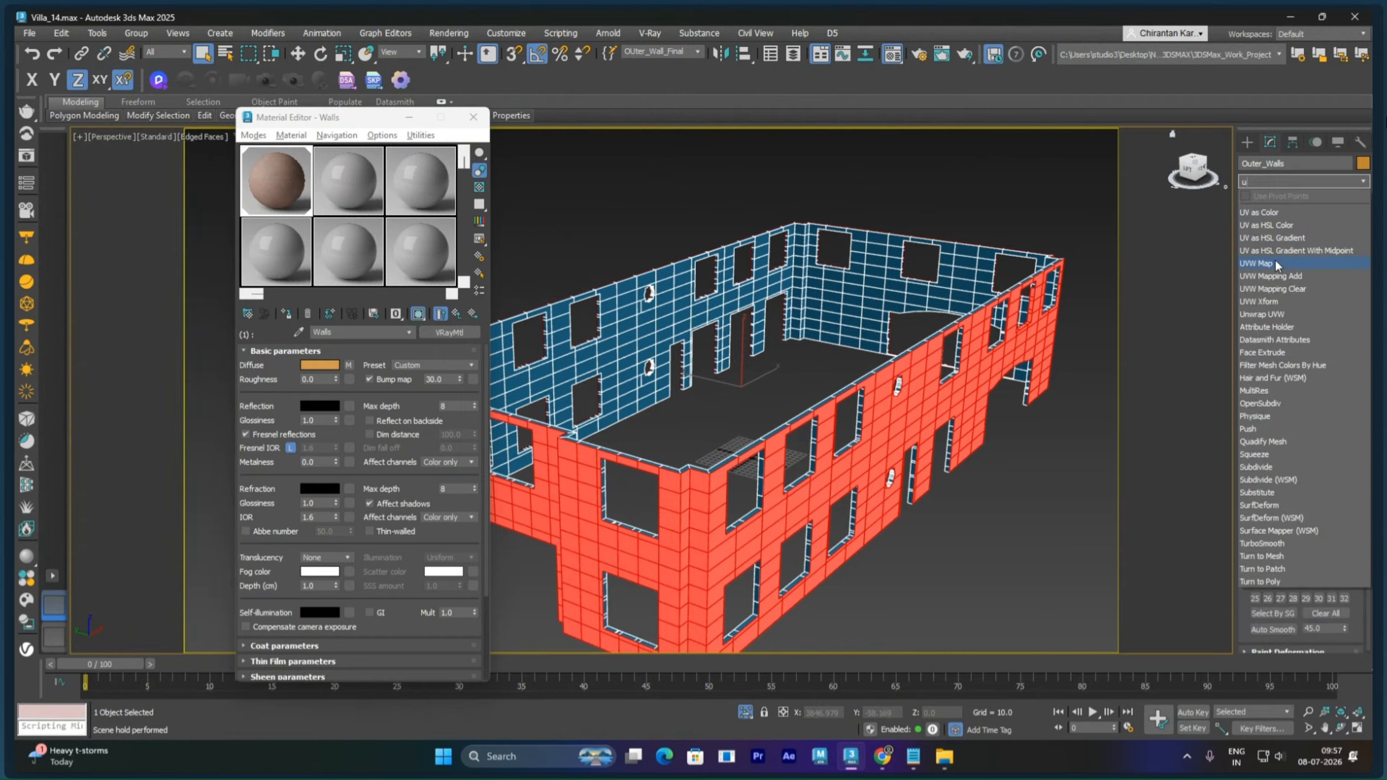
click(1270, 260)
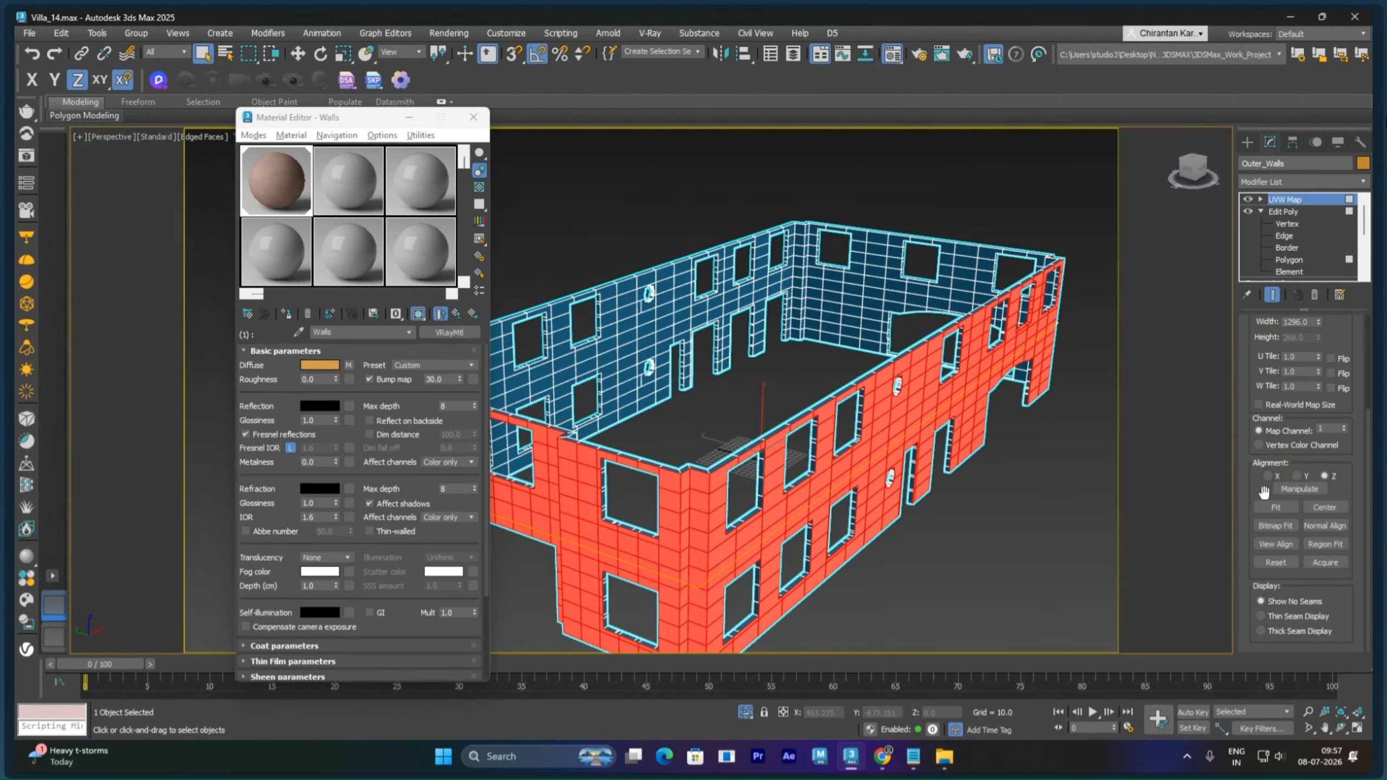
drag(1253, 346, 1265, 512)
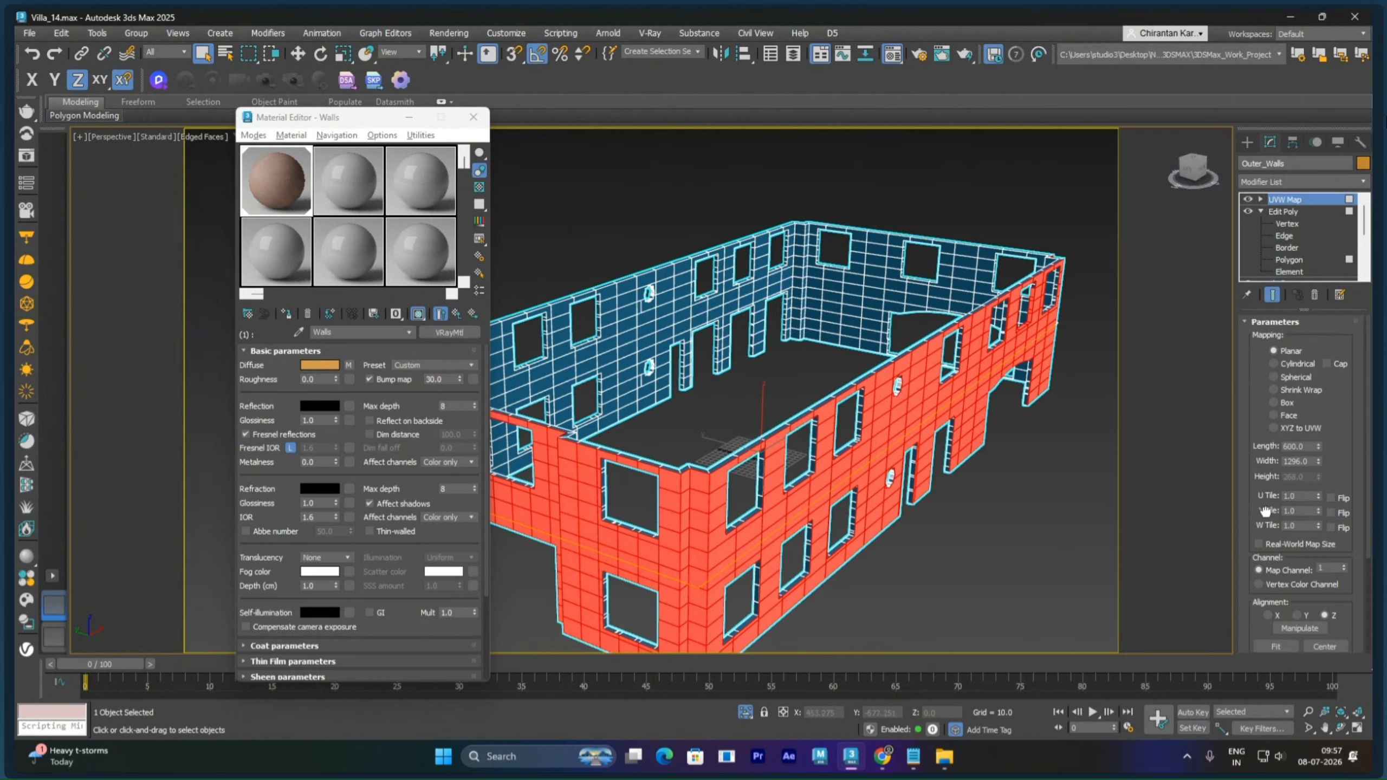
click(1288, 403)
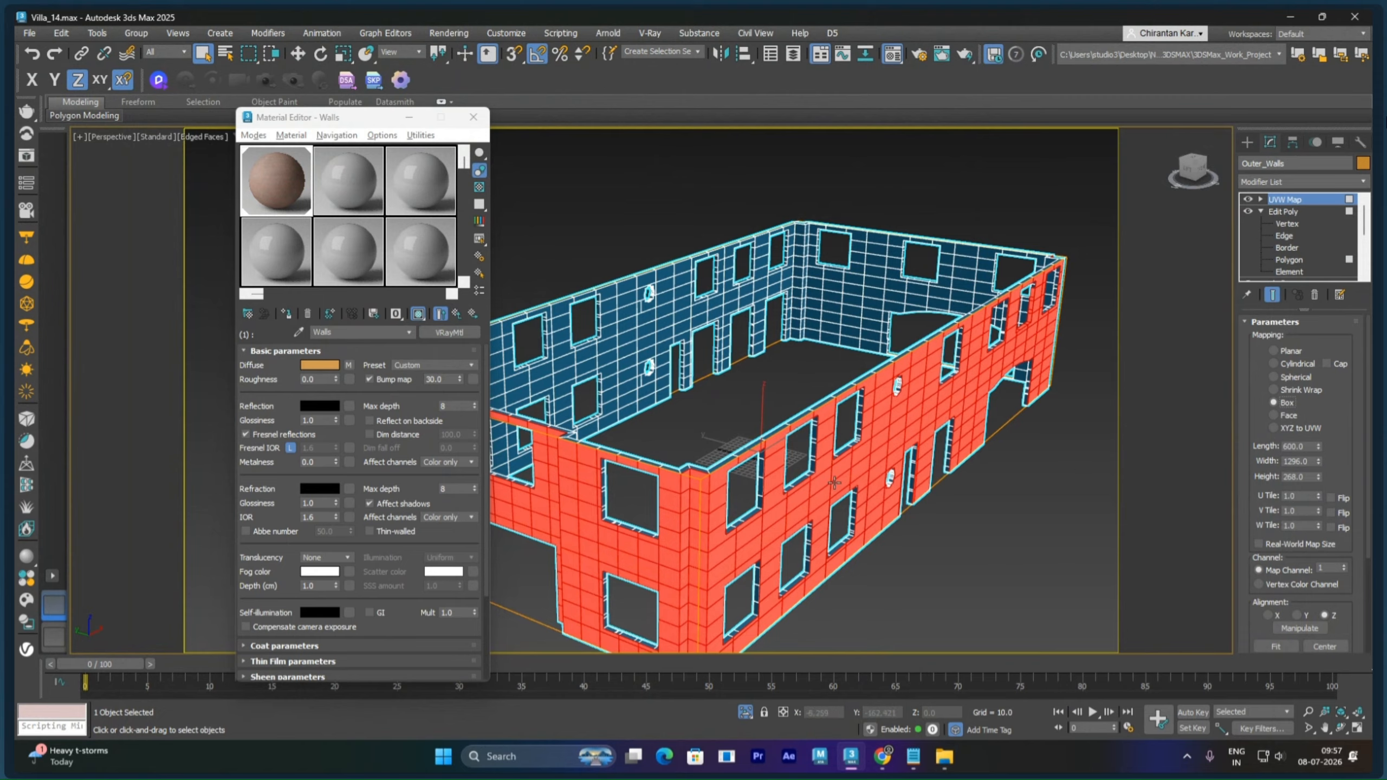
Step: Turn off edged faces and examine the brick texture up close at the outer wall's corner with nothing selected
key(F3)
key(F3)
key(F4)
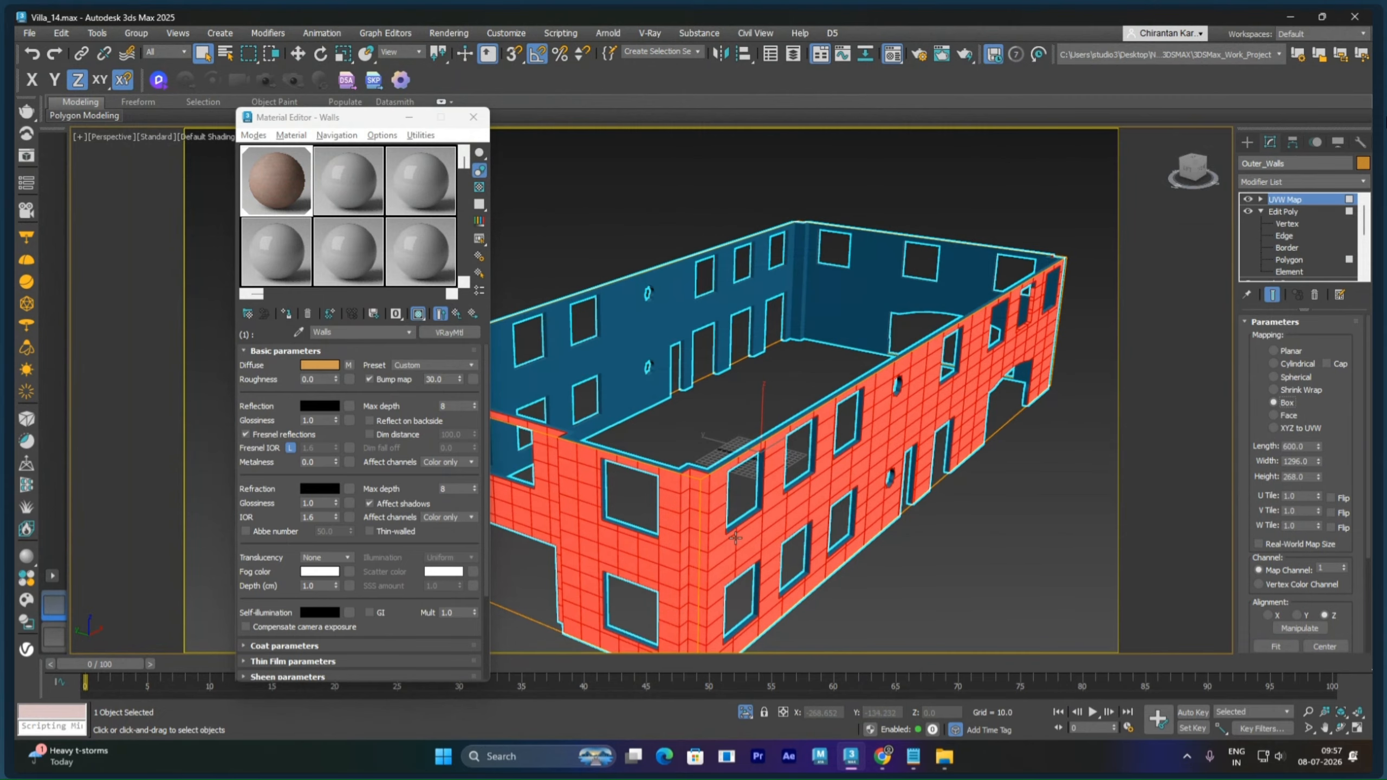
key(F3)
key(F3)
click(918, 547)
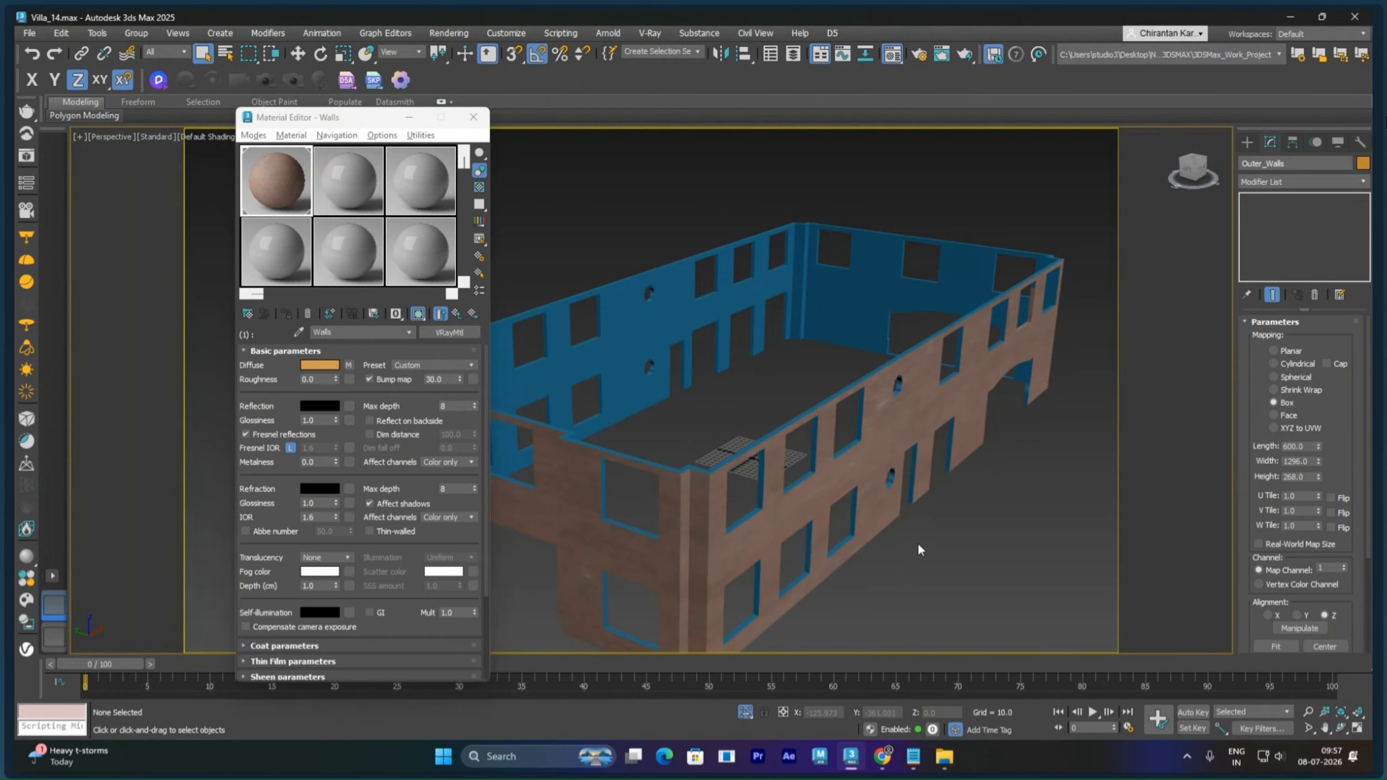
scroll(796, 495, up, 10)
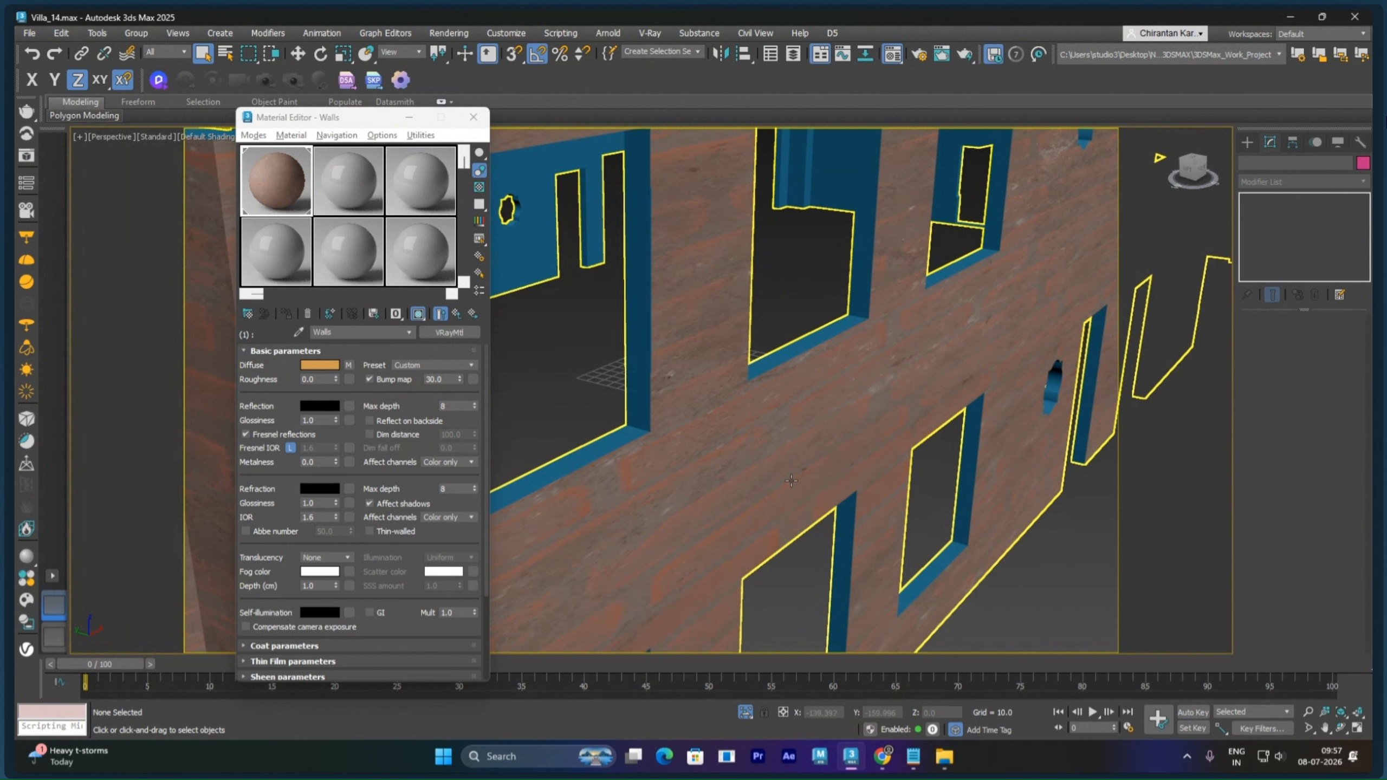
scroll(787, 430, down, 2)
alt+middle_drag(786, 429, 872, 455)
scroll(872, 455, up, 3)
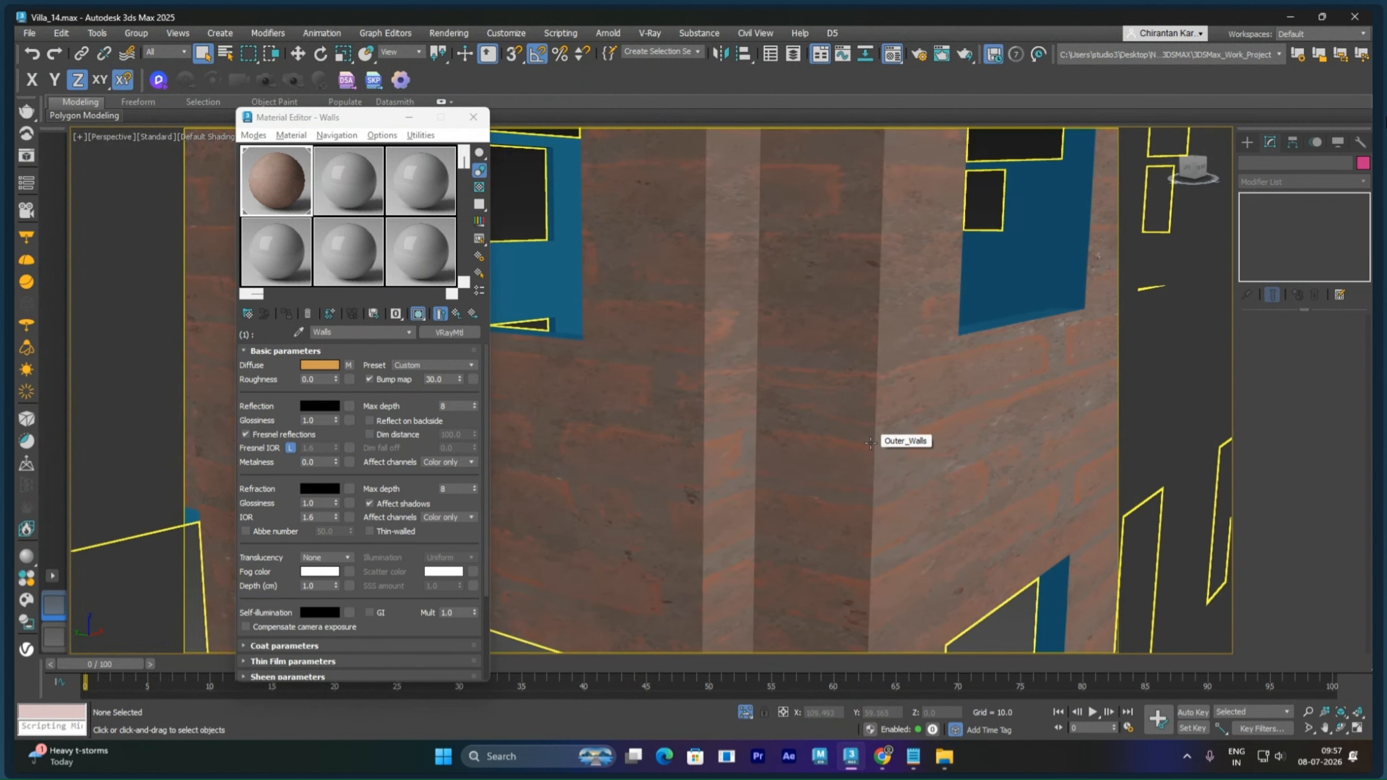
Step: Bring up the alley-brick-wall-bl texture folder, place it beside the Material Editor and widen its window
click(284, 196)
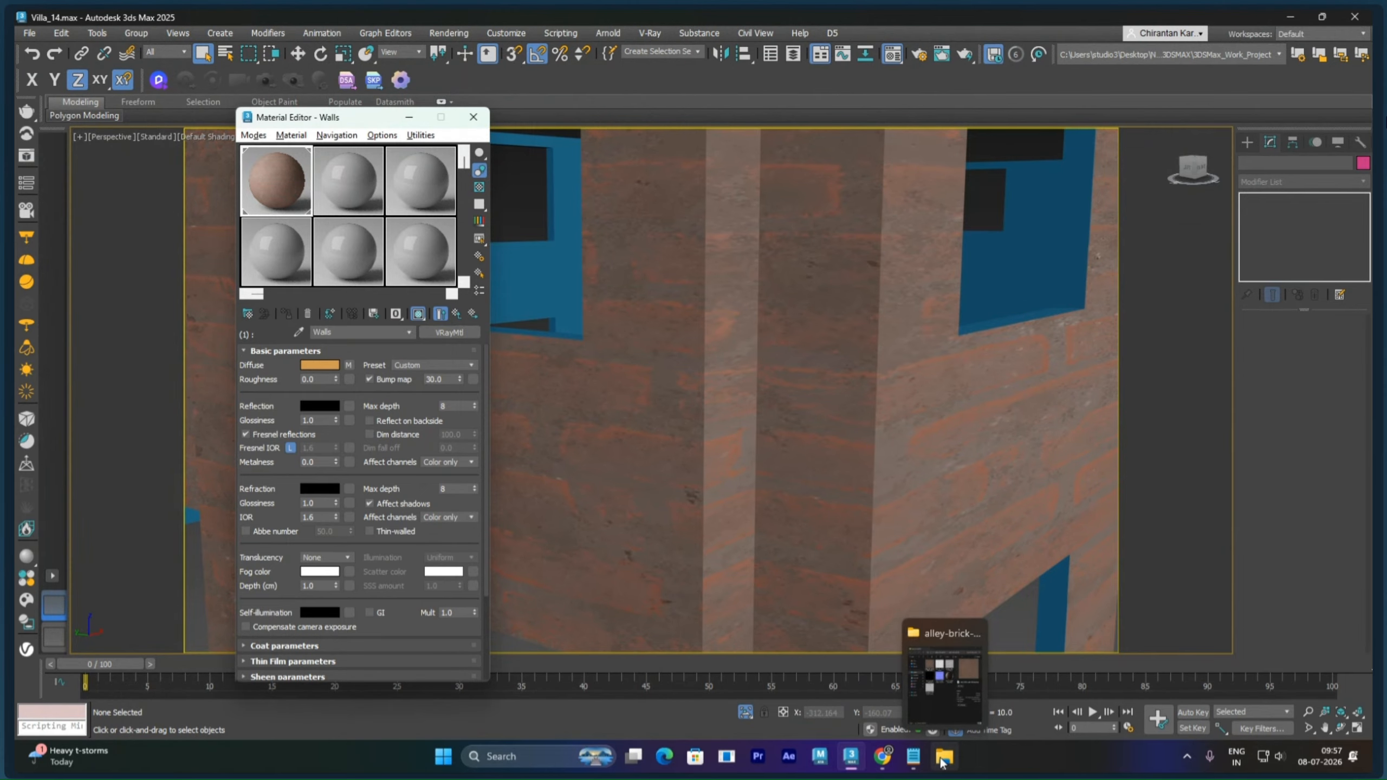
click(941, 761)
drag(1129, 538, 1064, 315)
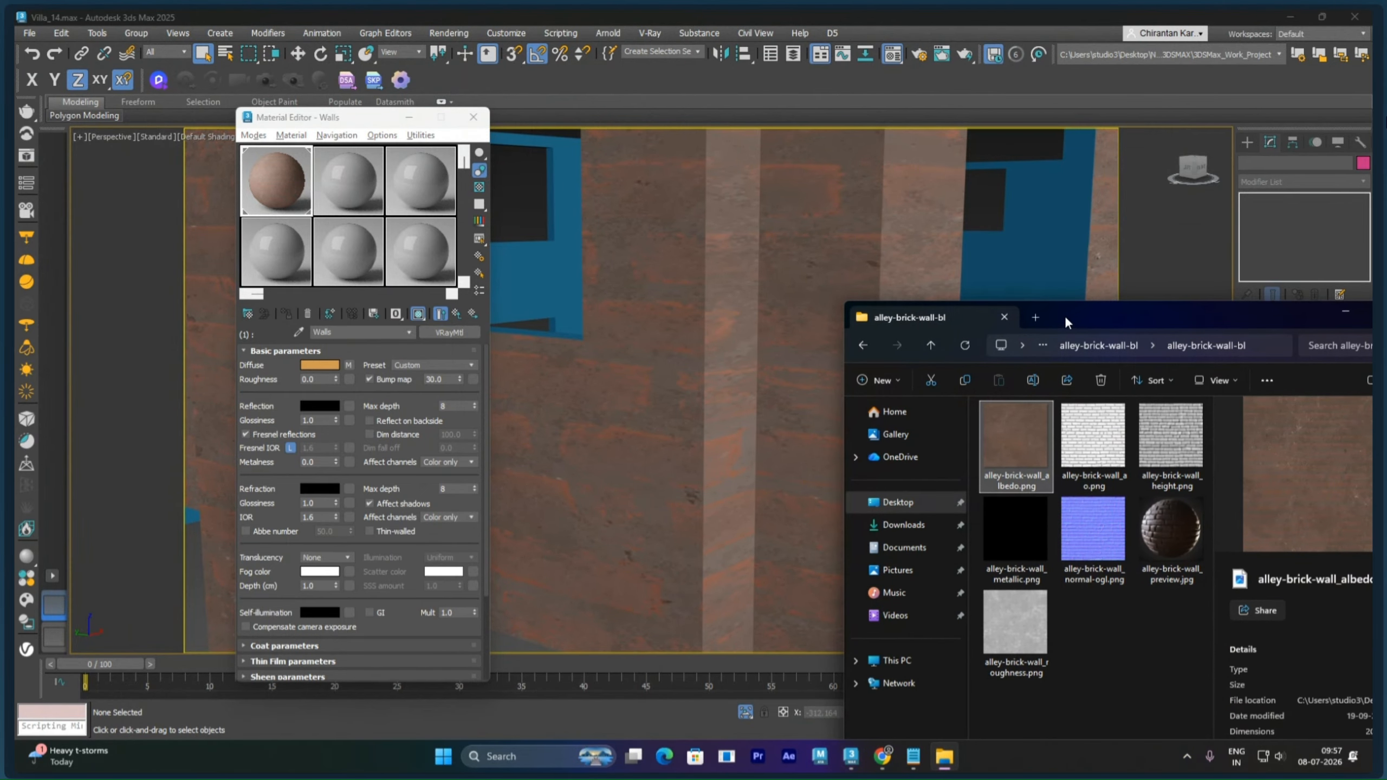
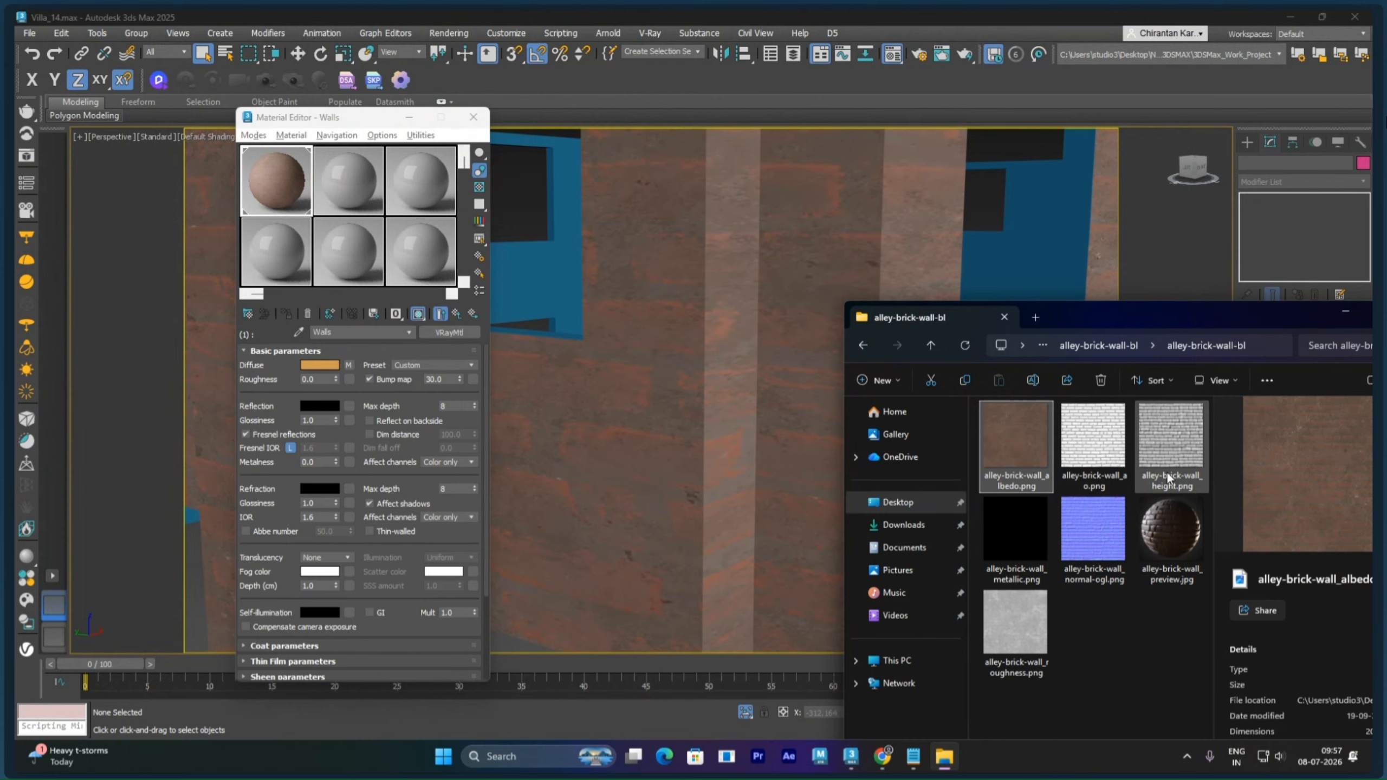
drag(1197, 322, 977, 184)
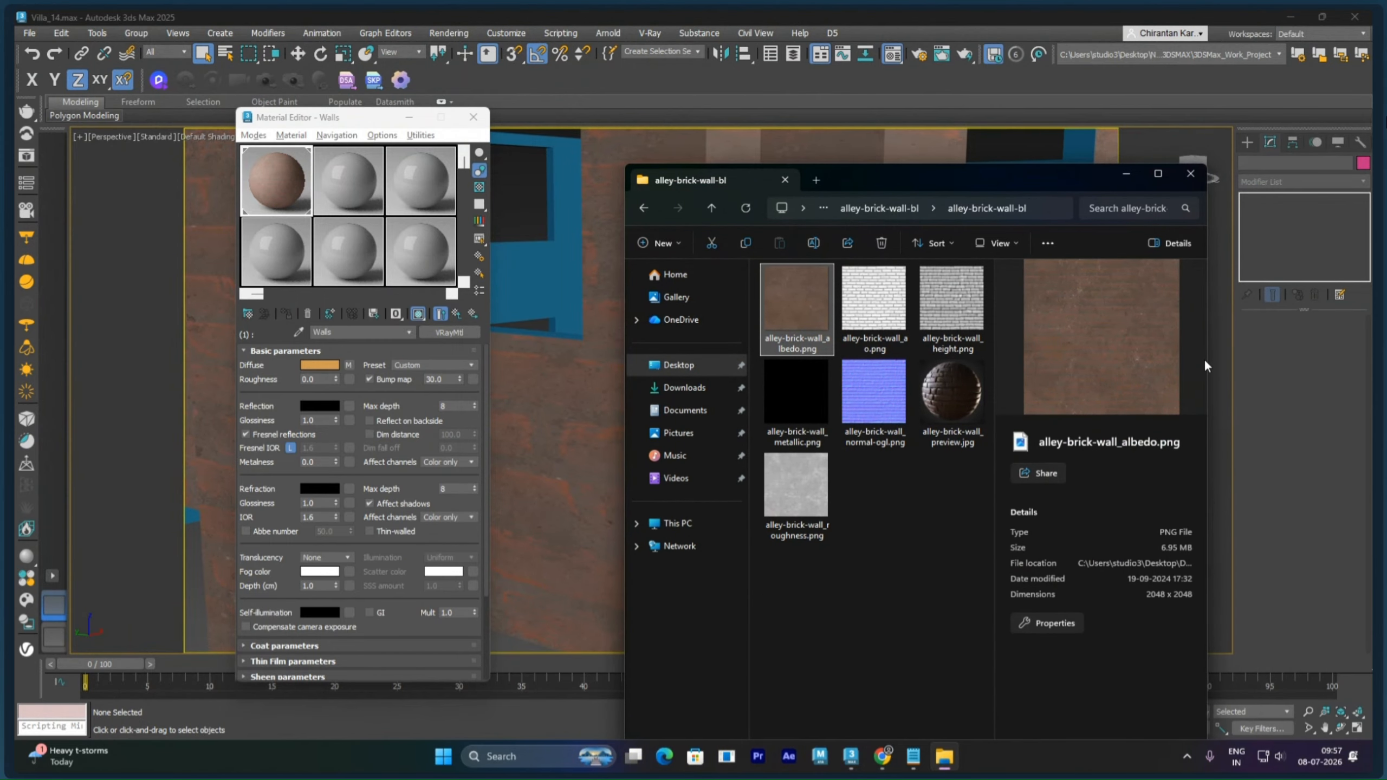
drag(1209, 359, 1343, 352)
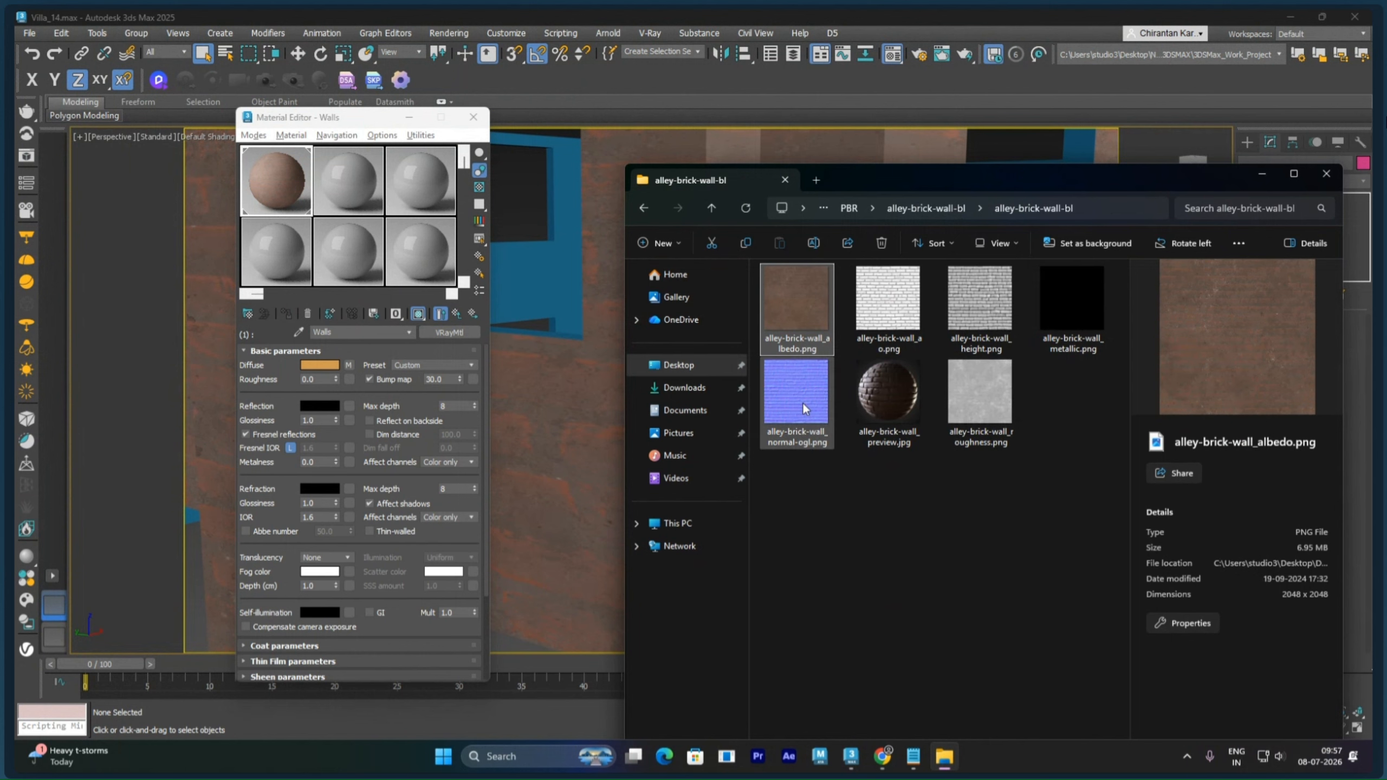
Step: Expand the Maps of sub-material 1 and assign alley-brick-wall_normal-ogl.png to its Bump slot
click(458, 314)
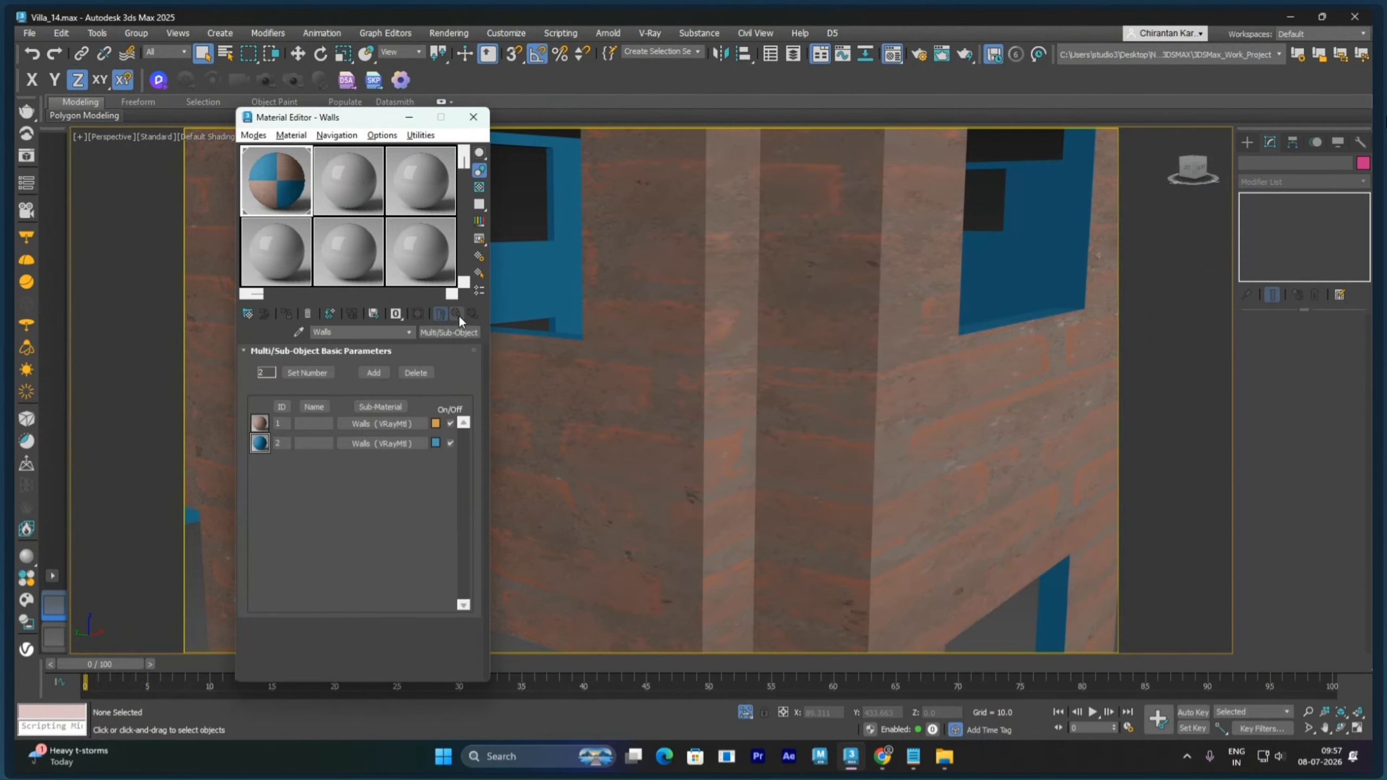
click(362, 424)
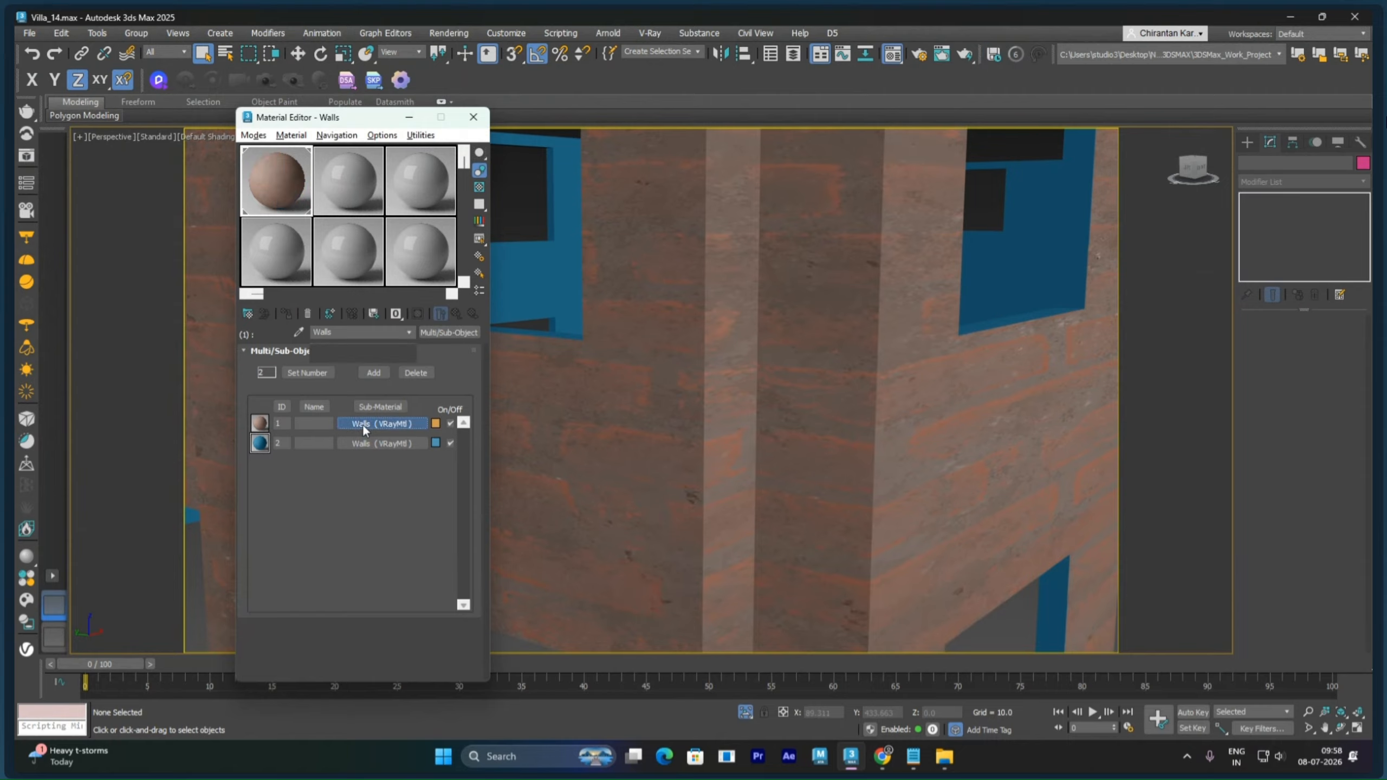
drag(374, 579, 385, 317)
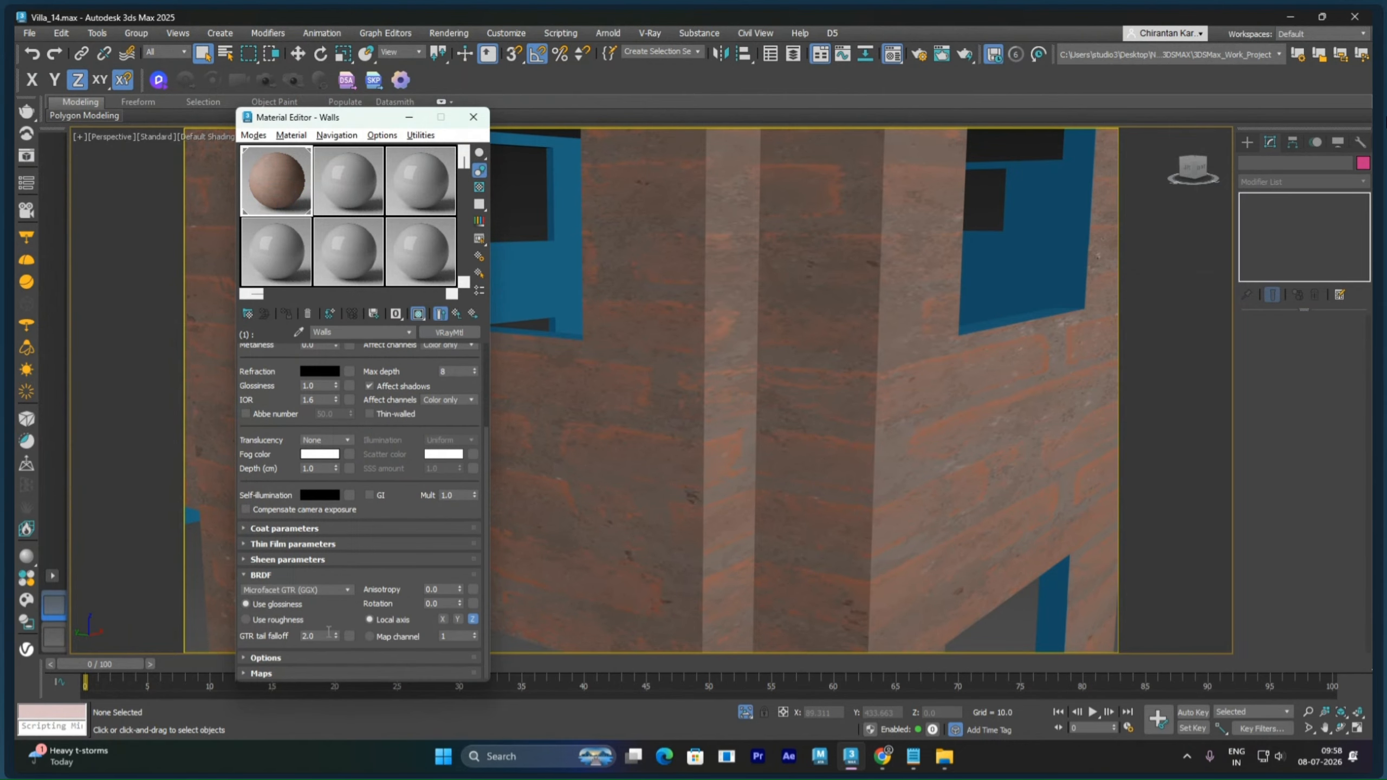
click(284, 675)
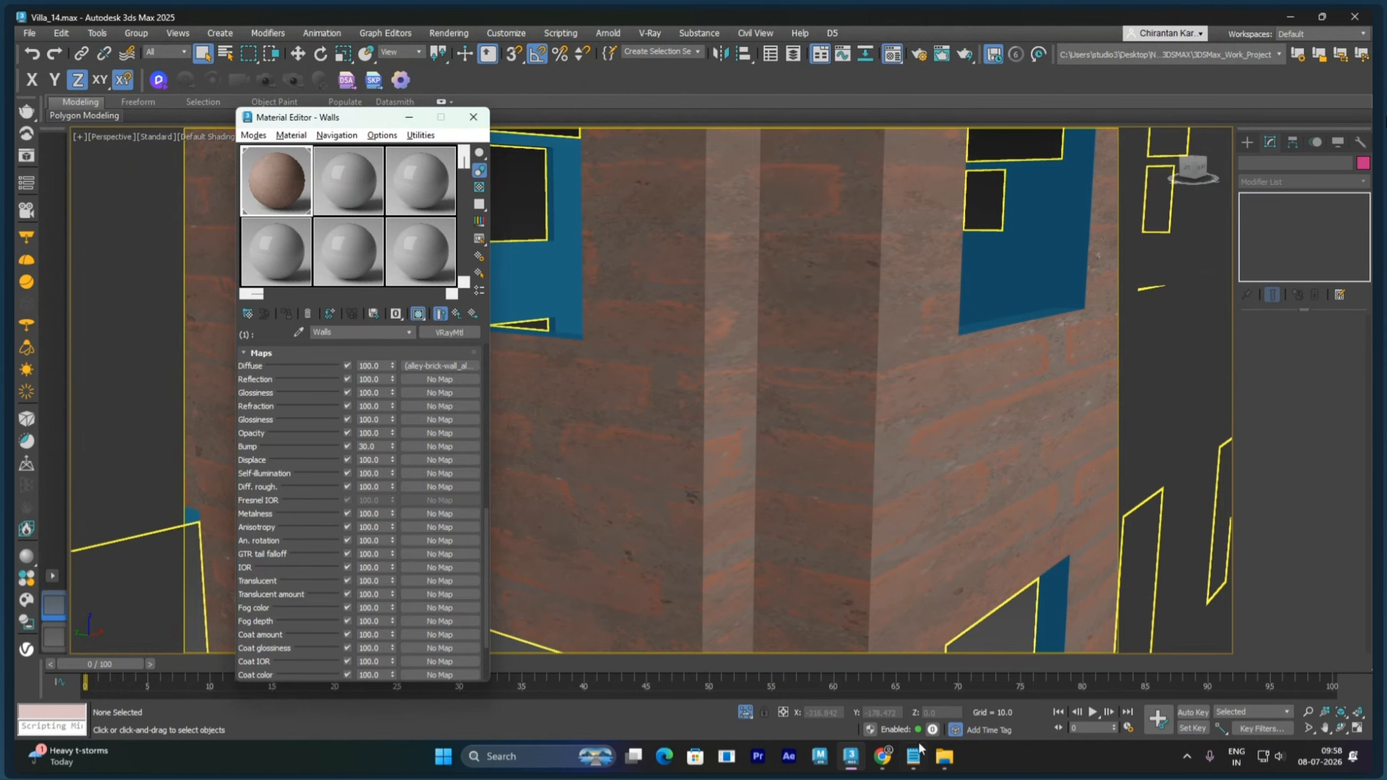
click(945, 757)
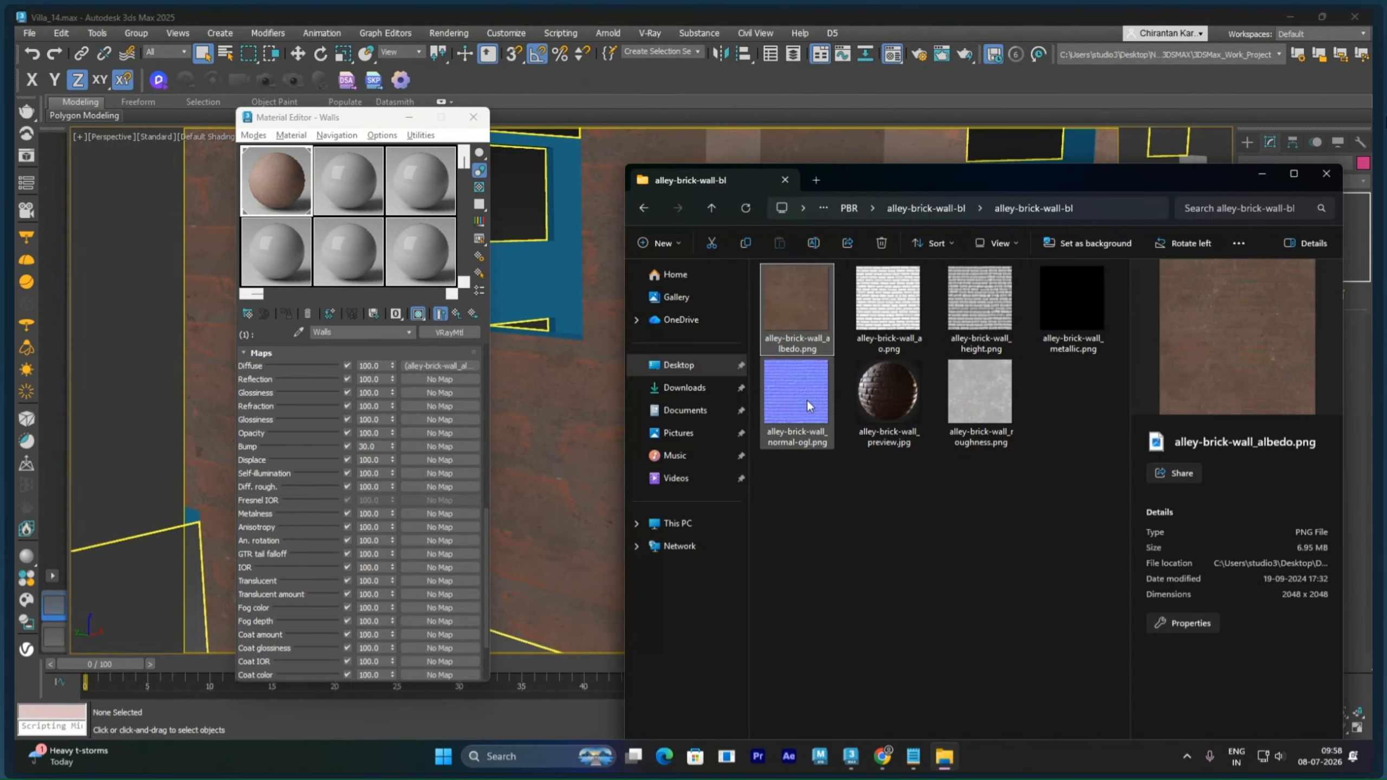
drag(800, 402, 417, 447)
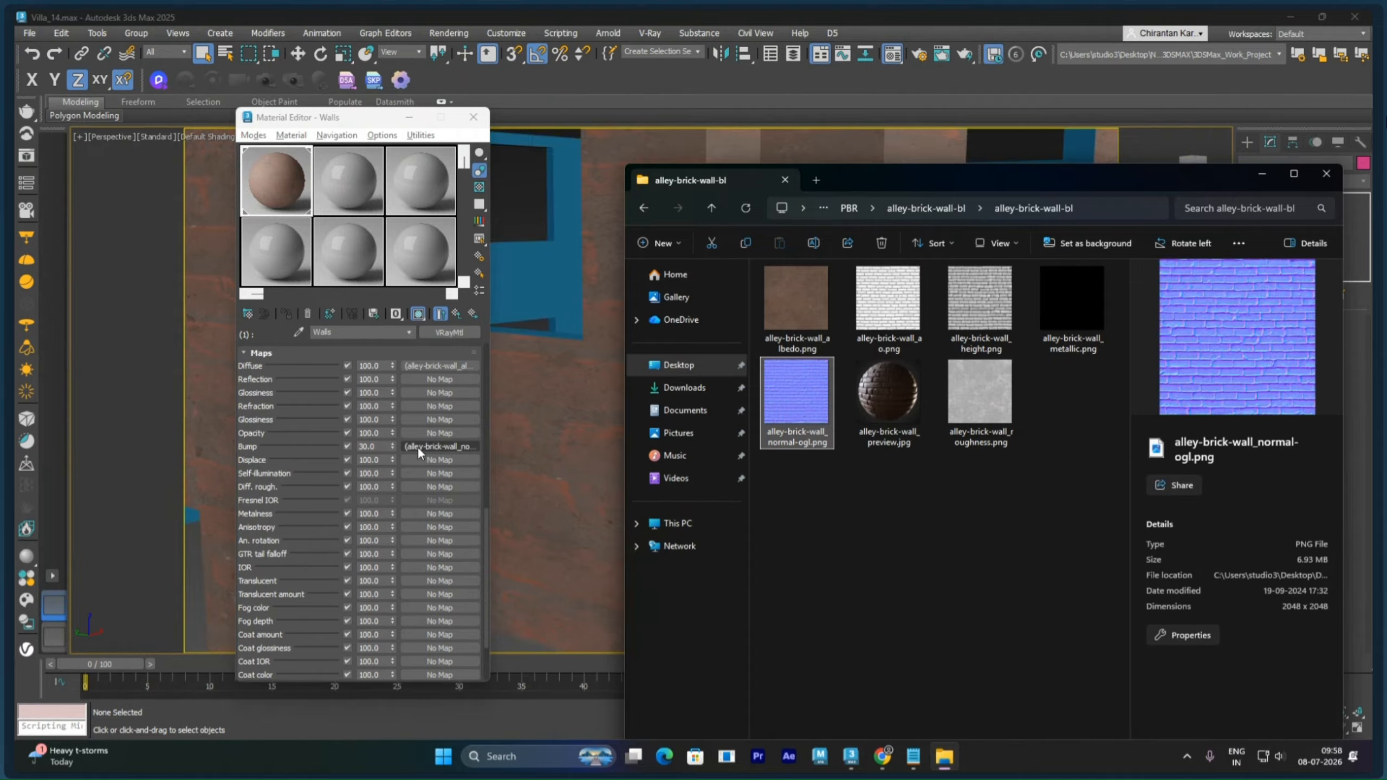
Step: Open an enlarged preview of the Walls sample sphere beside the Material Editor, and bring the texture folder back up
double_click(289, 206)
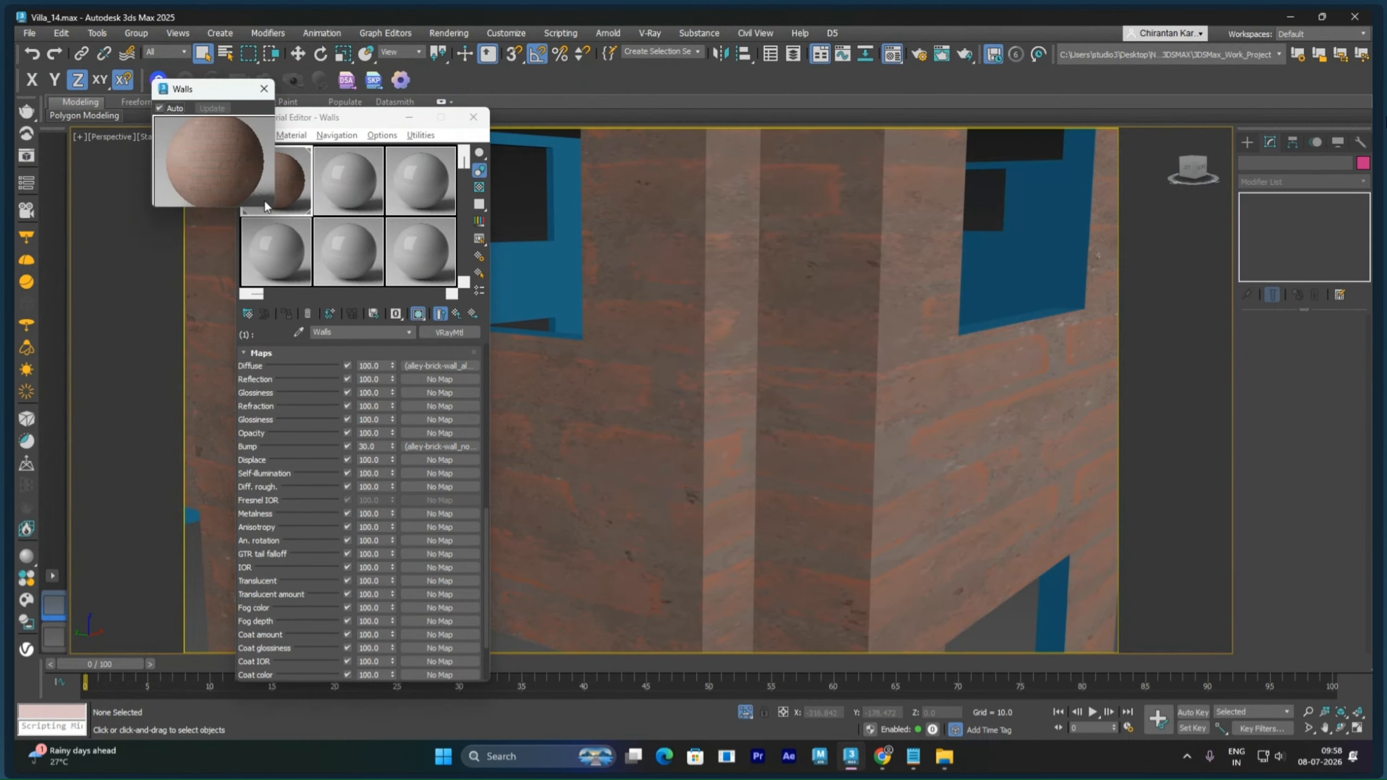
drag(272, 206, 635, 566)
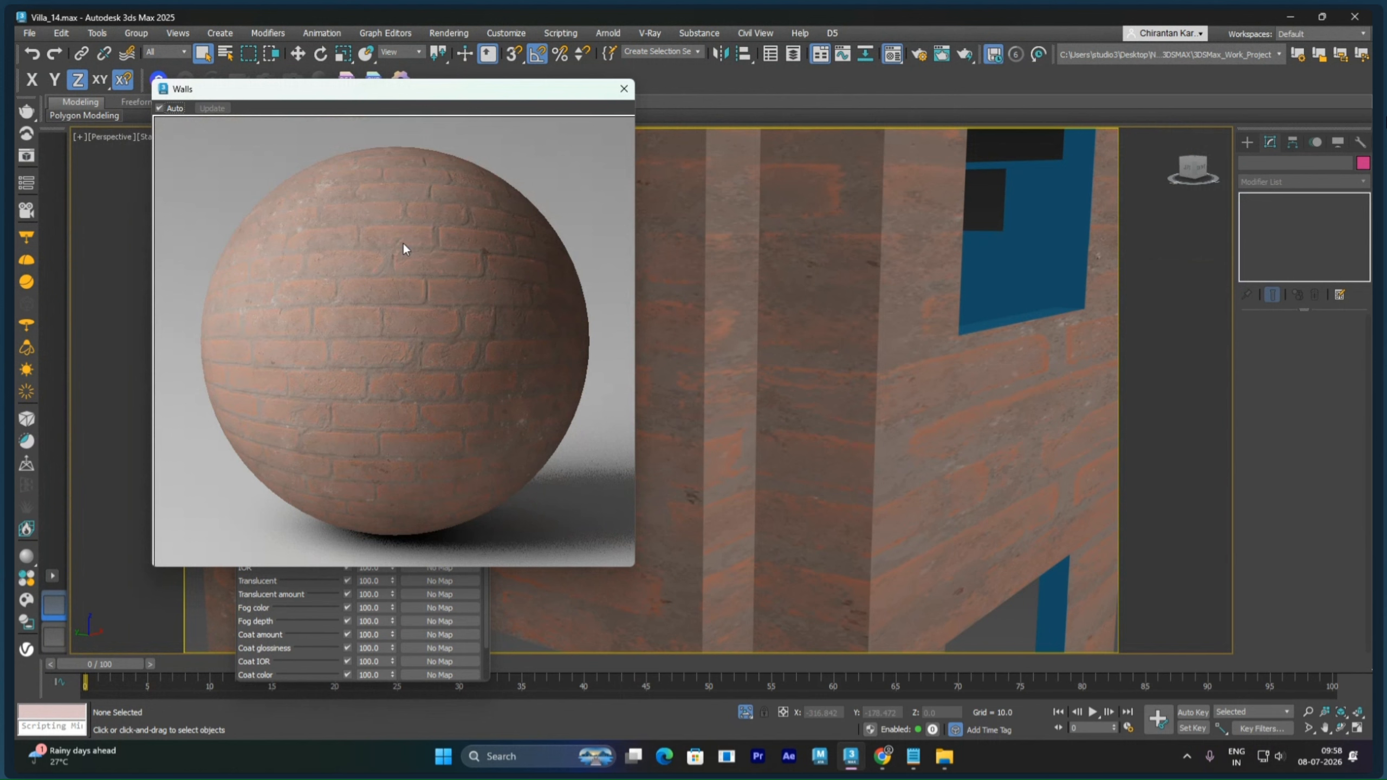
drag(404, 90, 777, 101)
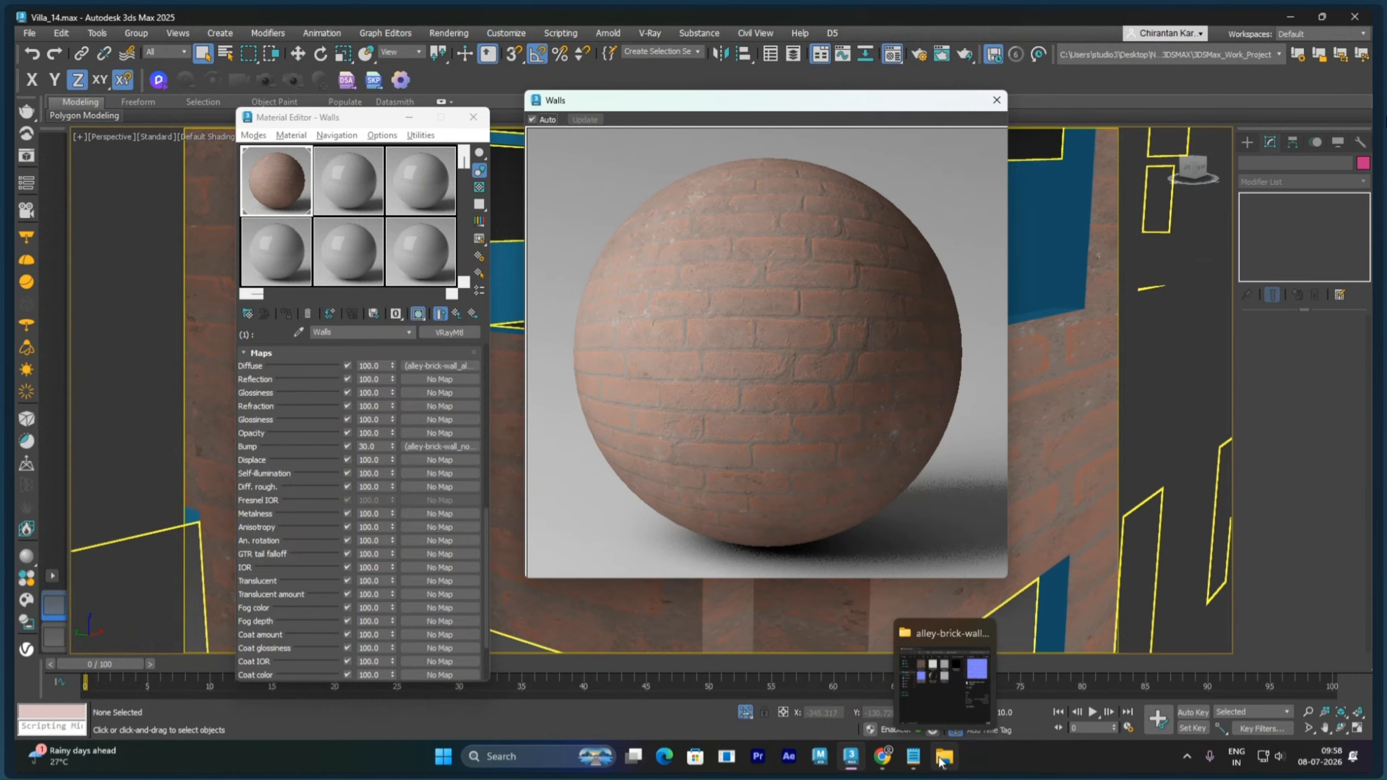
click(941, 761)
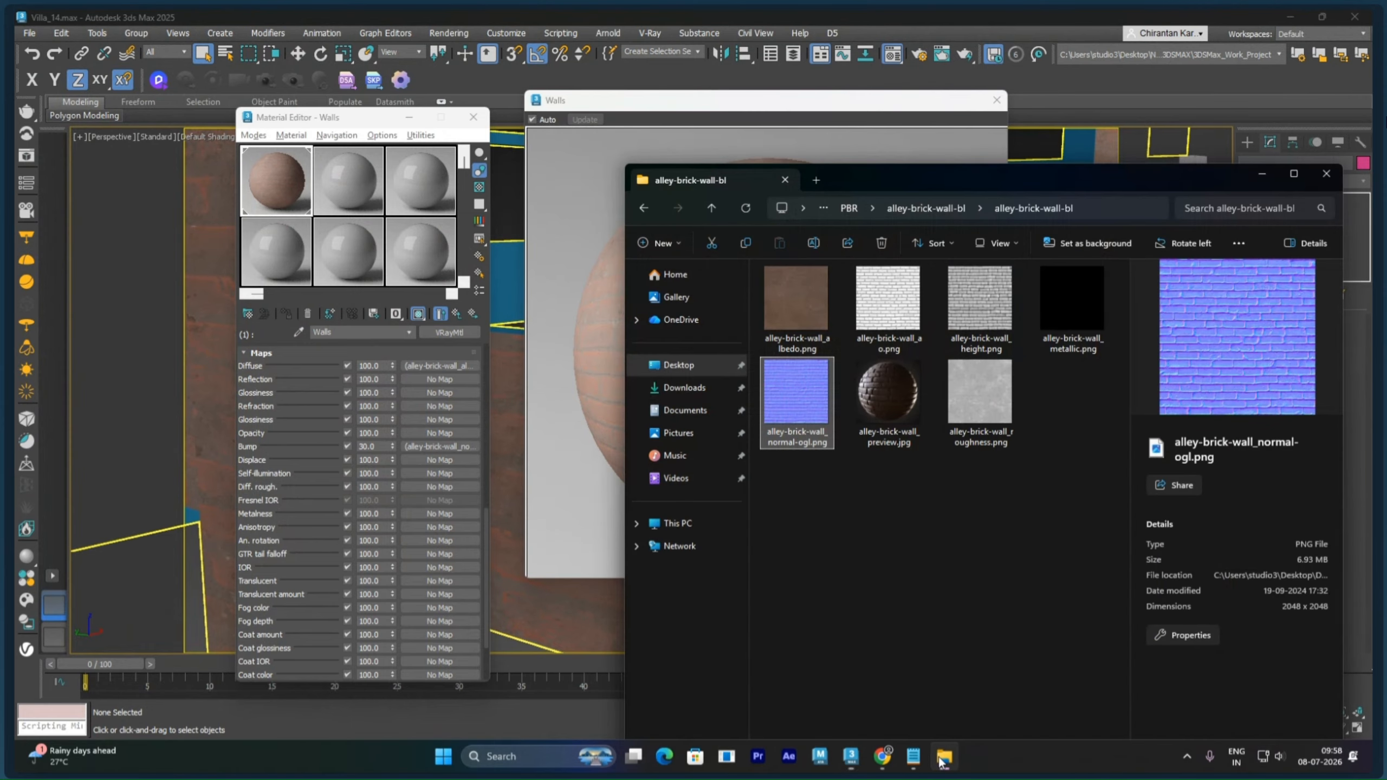
Step: Assign alley-brick-wall_metallic.png to the Metalness map slot of the walls' sub-material 1
click(979, 493)
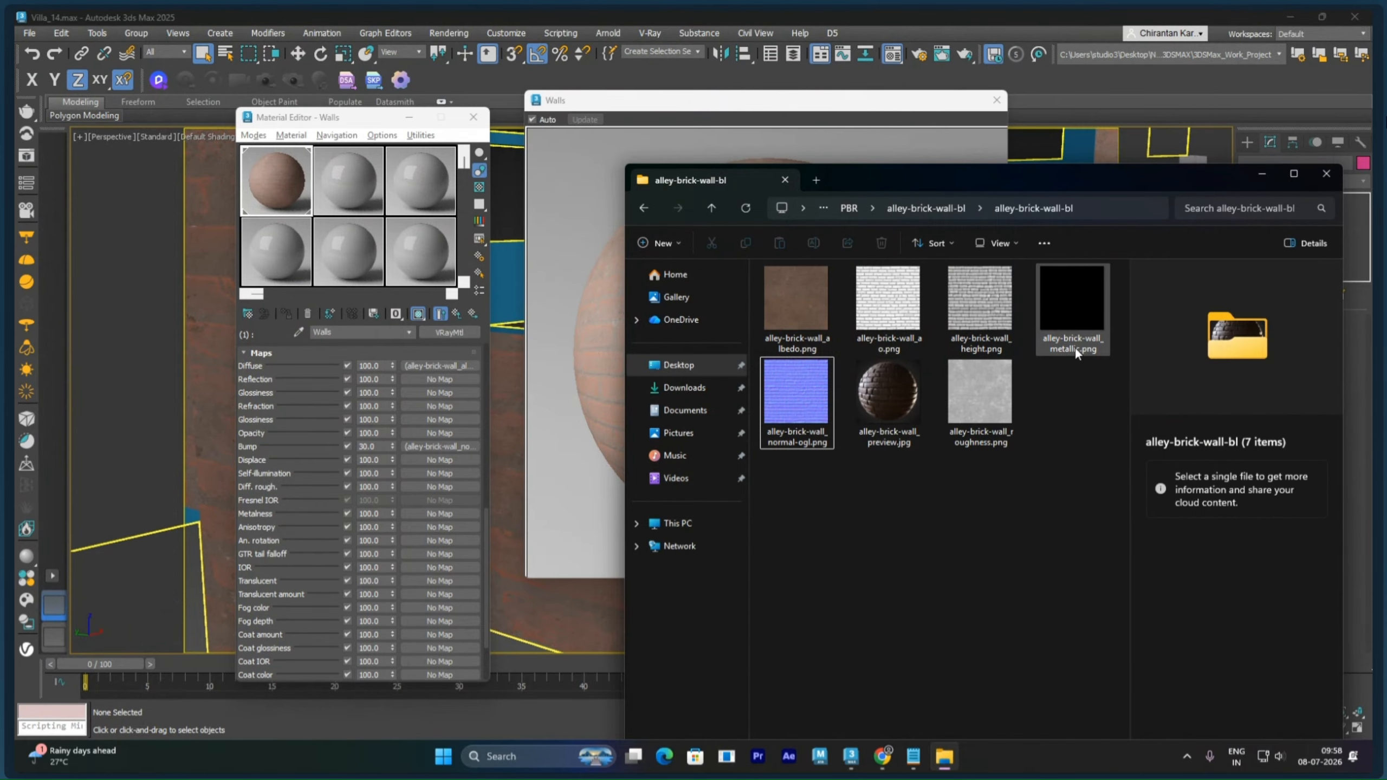
click(1073, 325)
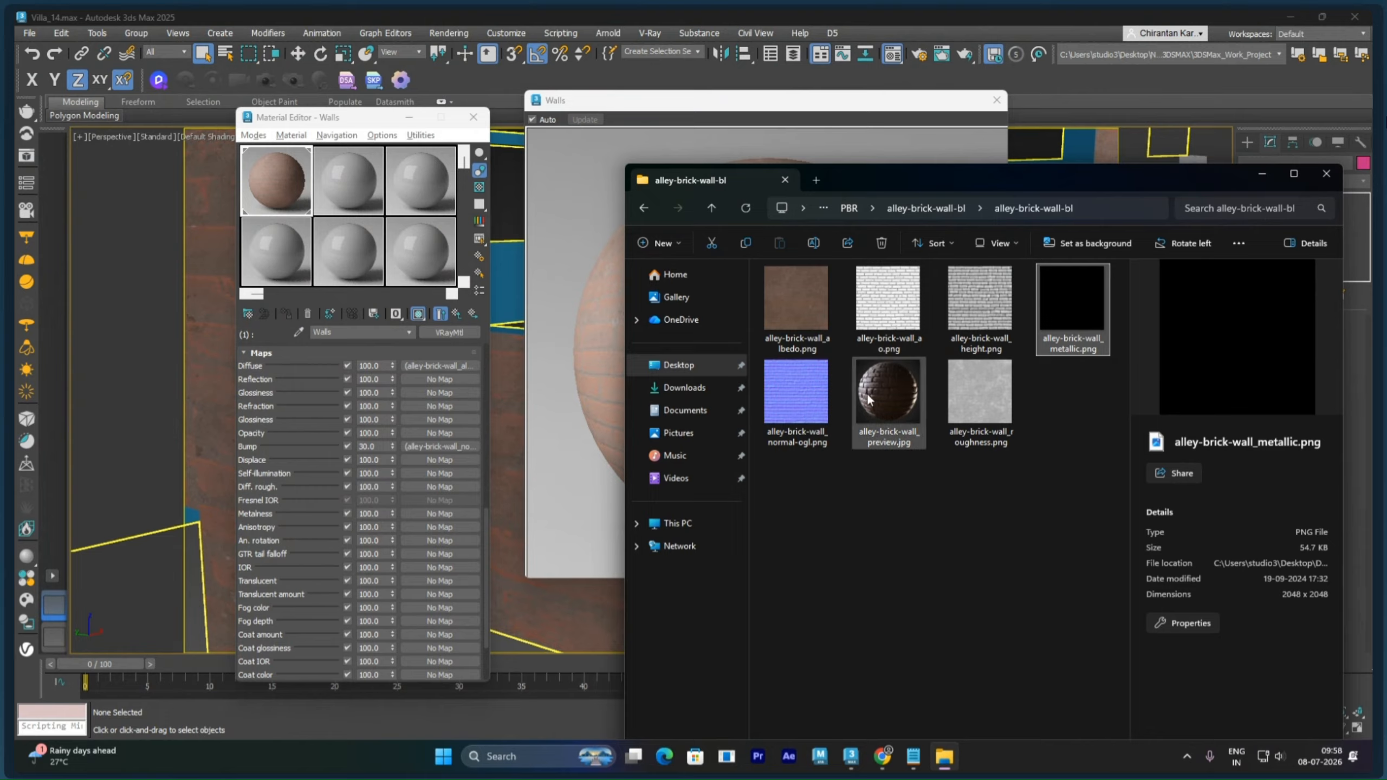
drag(1065, 326, 421, 516)
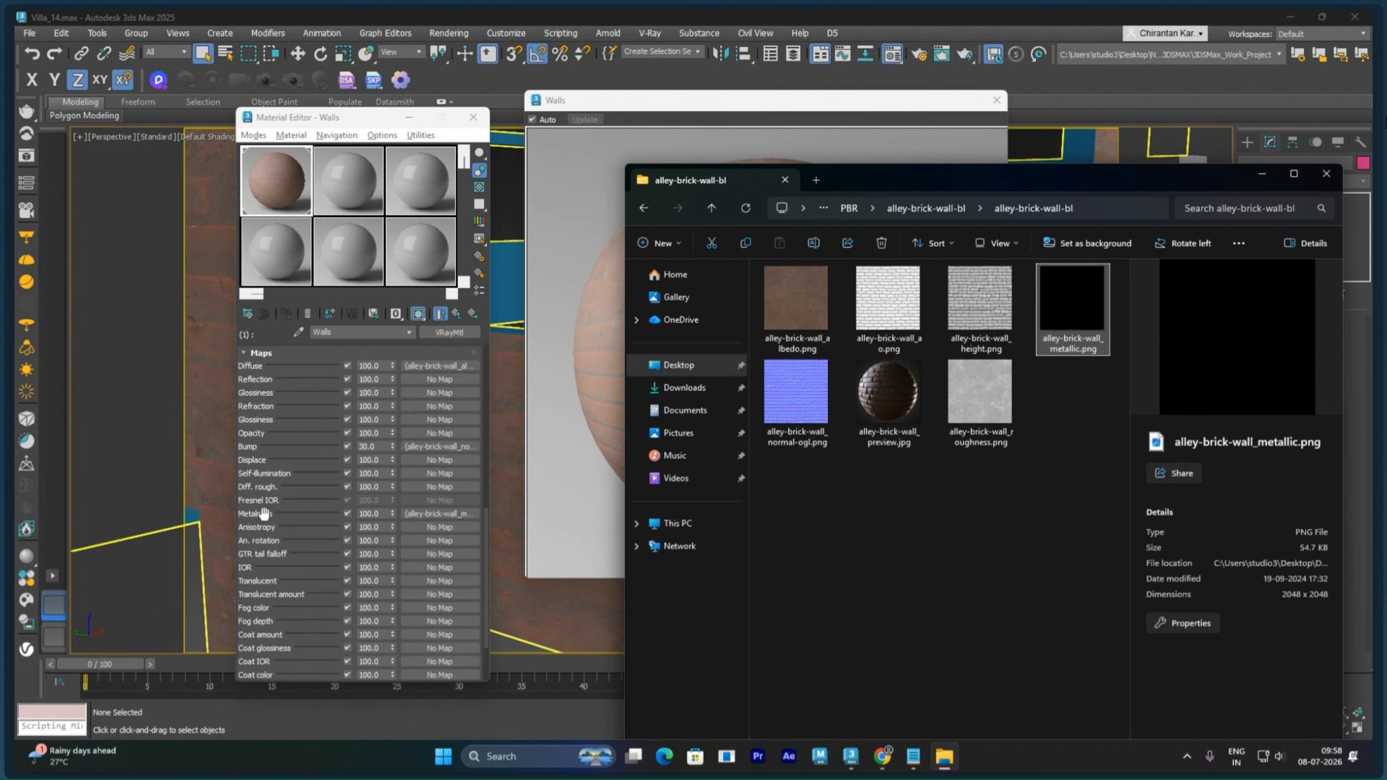
Step: Bring the texture folder back up and assign alley-brick-wall_roughness.png to the sub-material's Diff. rough. map slot
drag(288, 408, 283, 458)
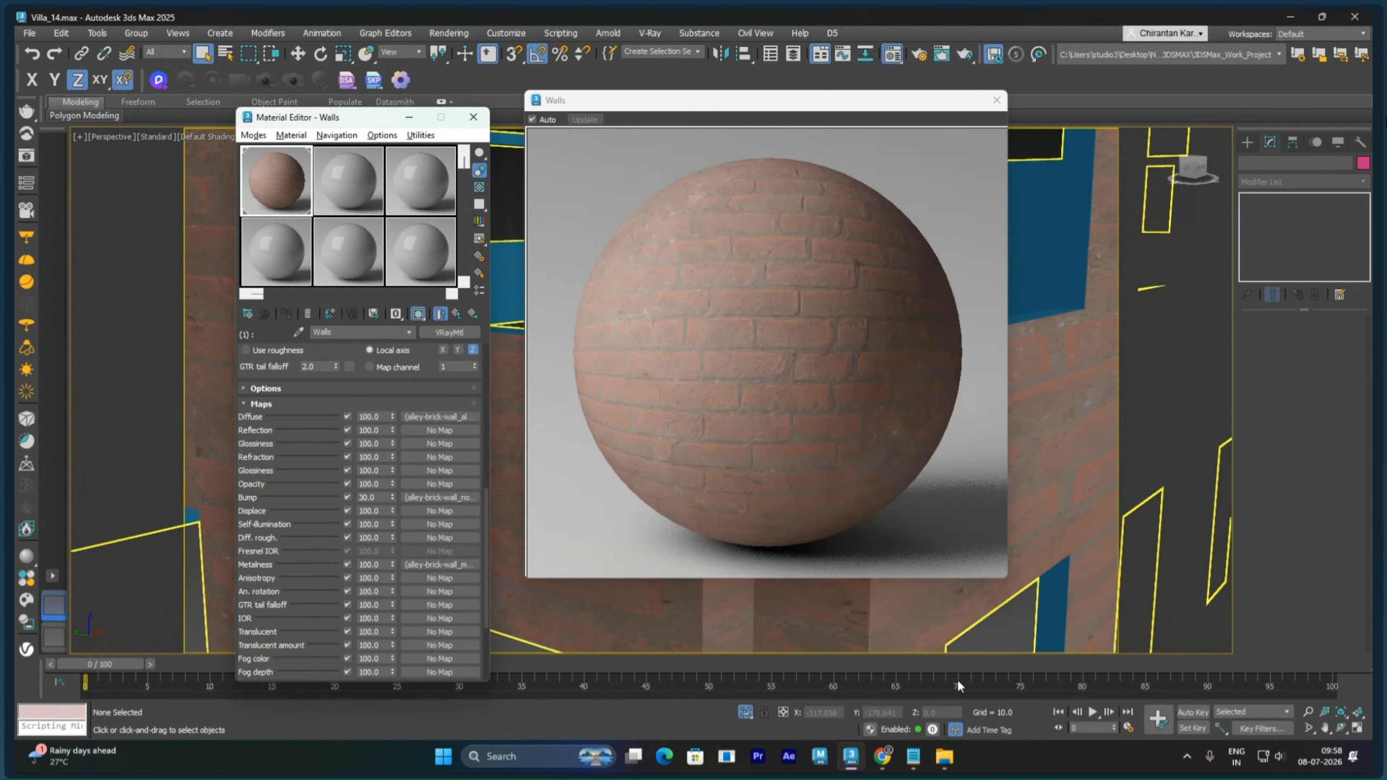
click(947, 756)
click(980, 481)
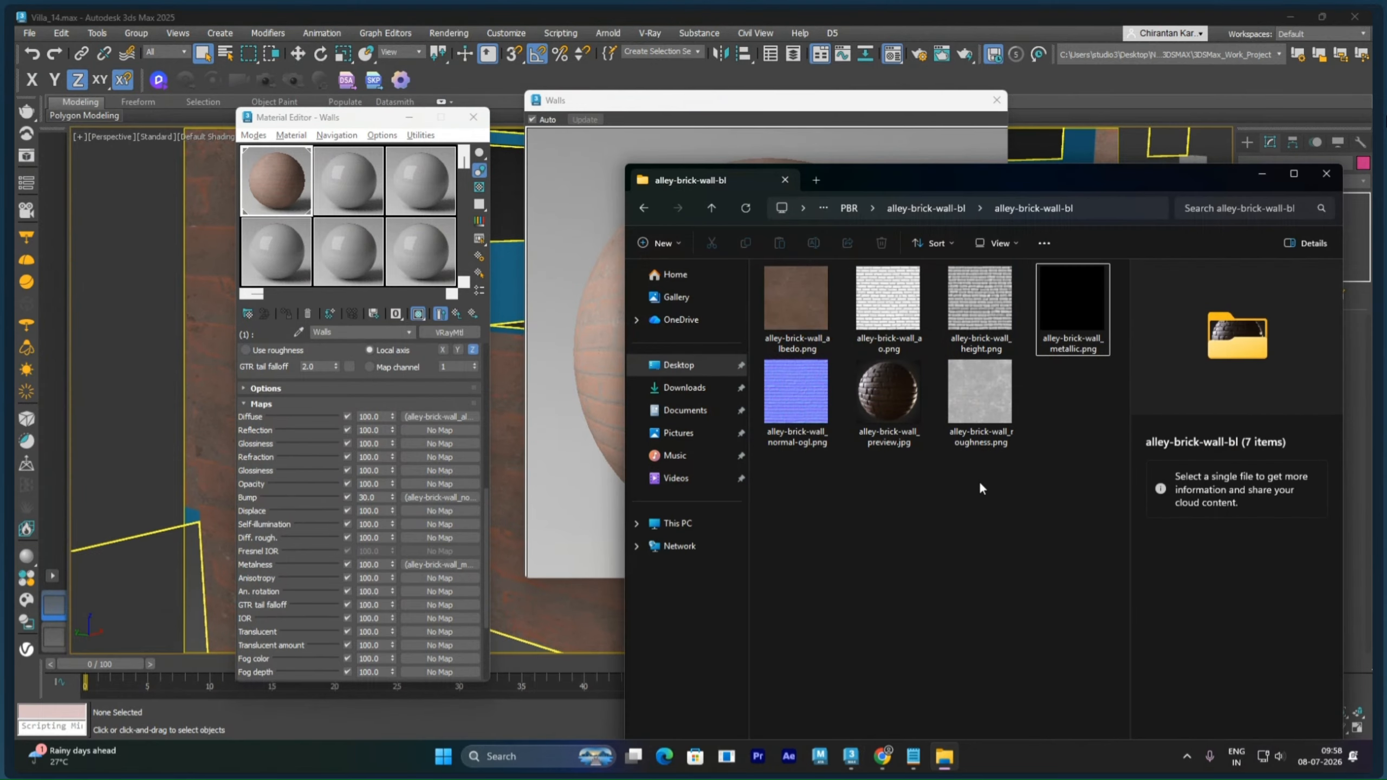
click(988, 438)
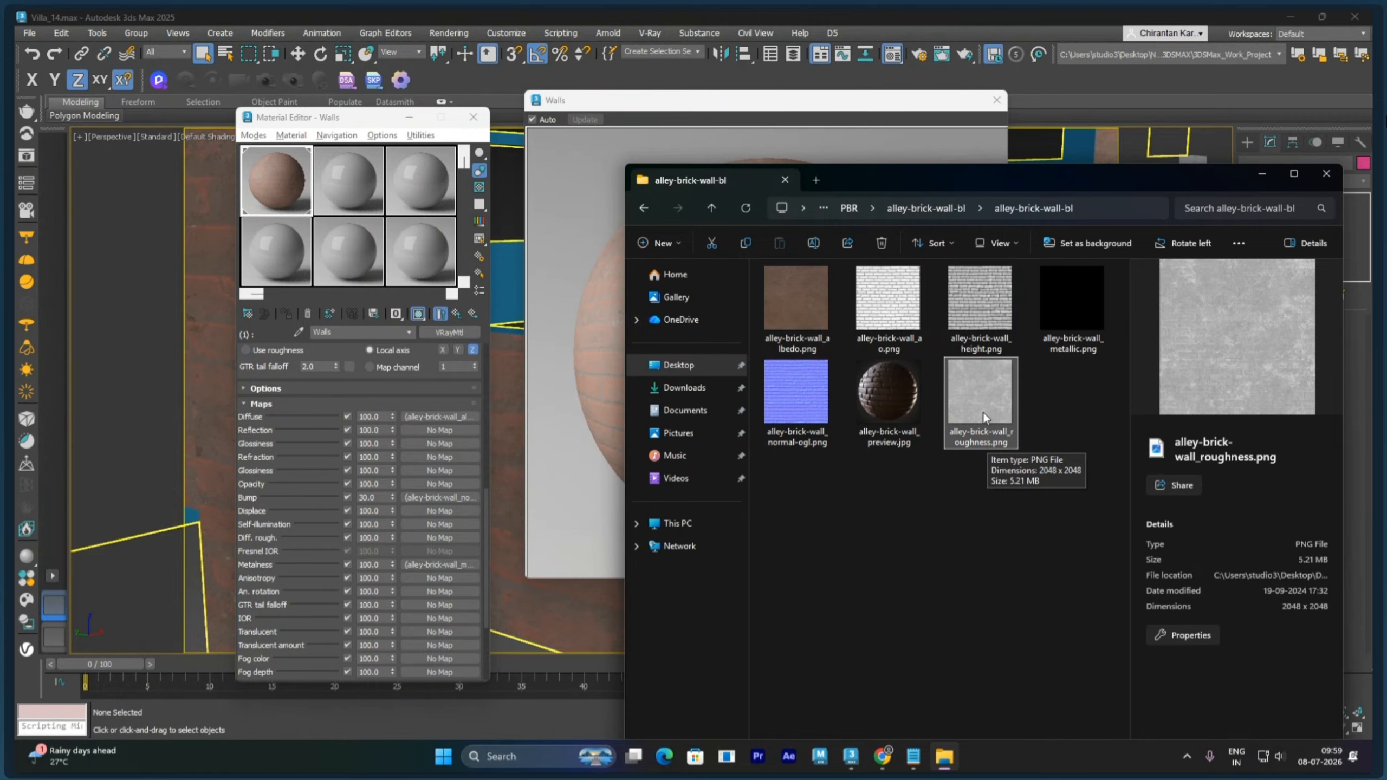
drag(984, 412, 435, 542)
drag(979, 413, 420, 540)
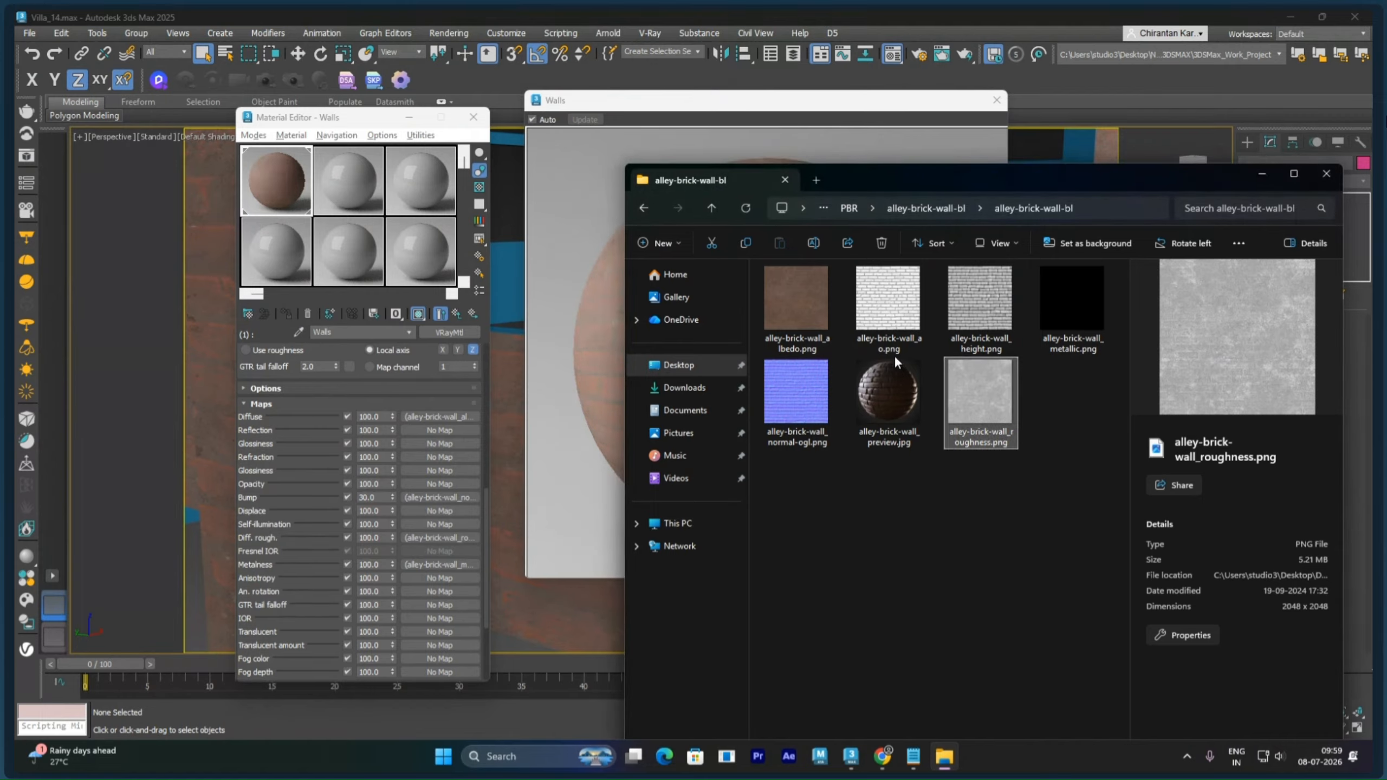
Step: Clear the normal map from the Bump slot and assign alley-brick-wall_height.png there instead
click(967, 309)
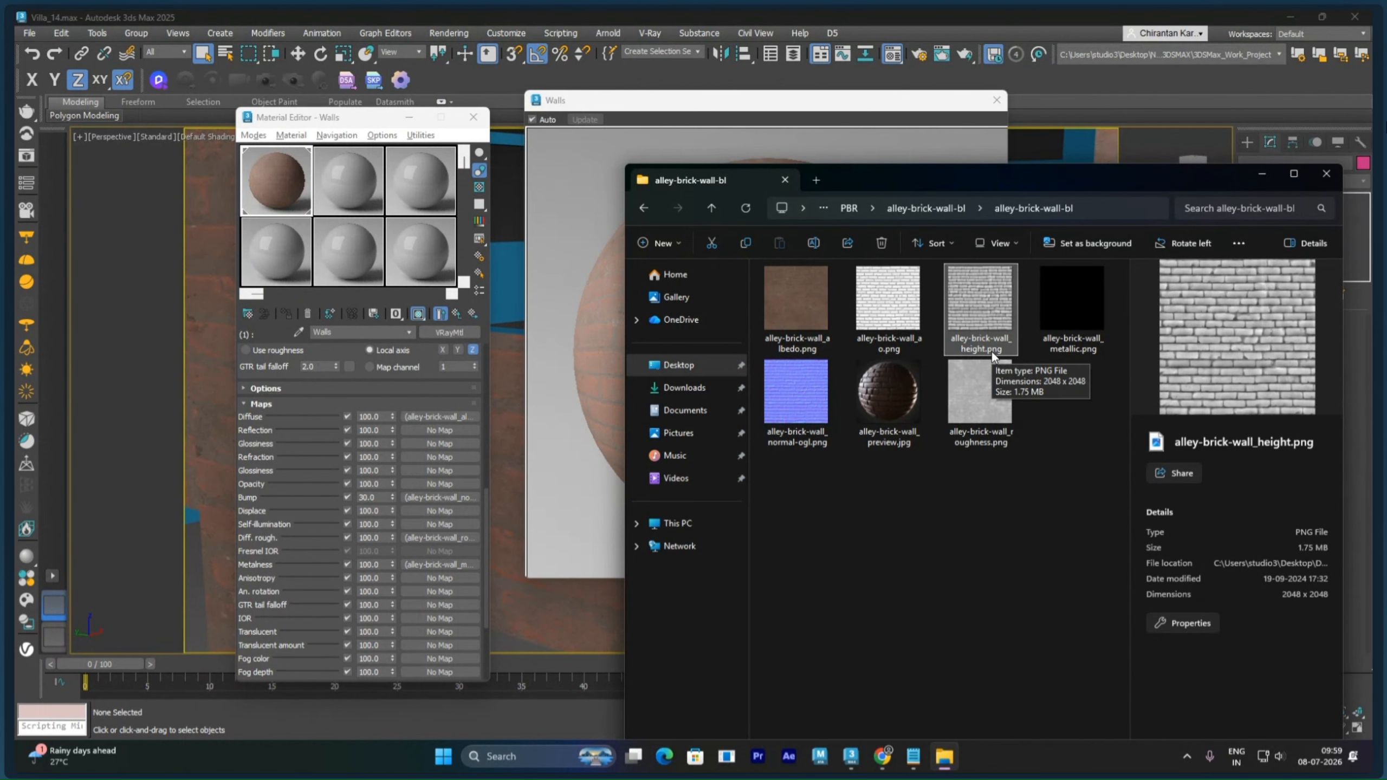
right_click(439, 498)
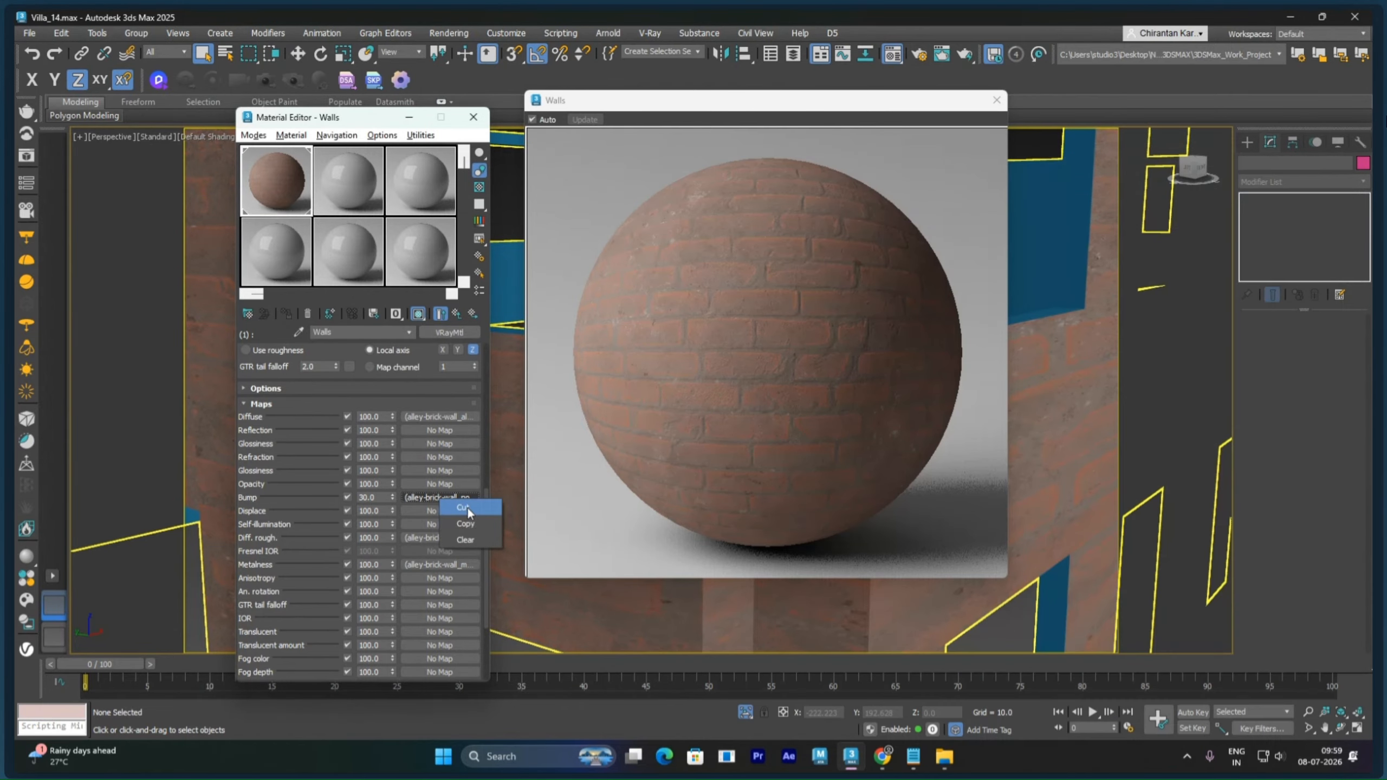
click(471, 540)
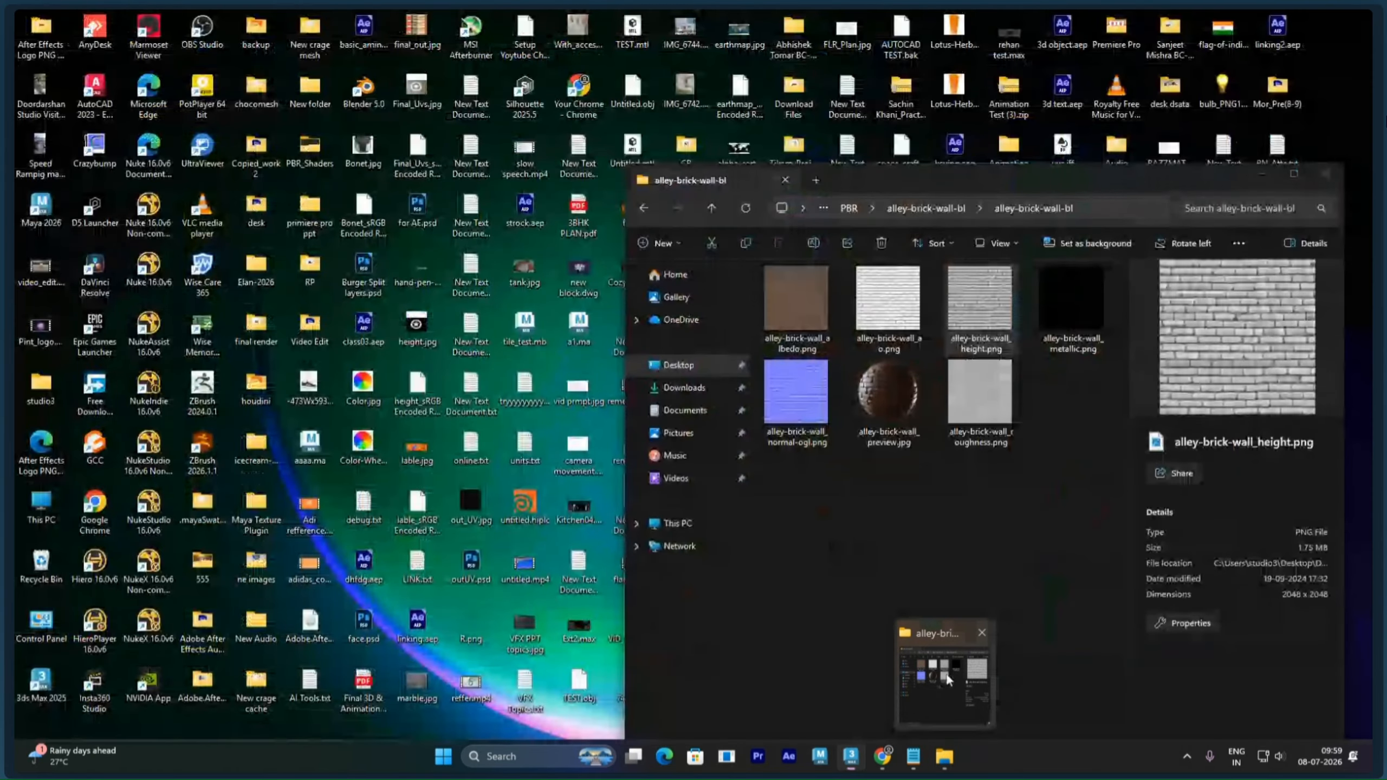
click(945, 681)
drag(980, 317, 421, 499)
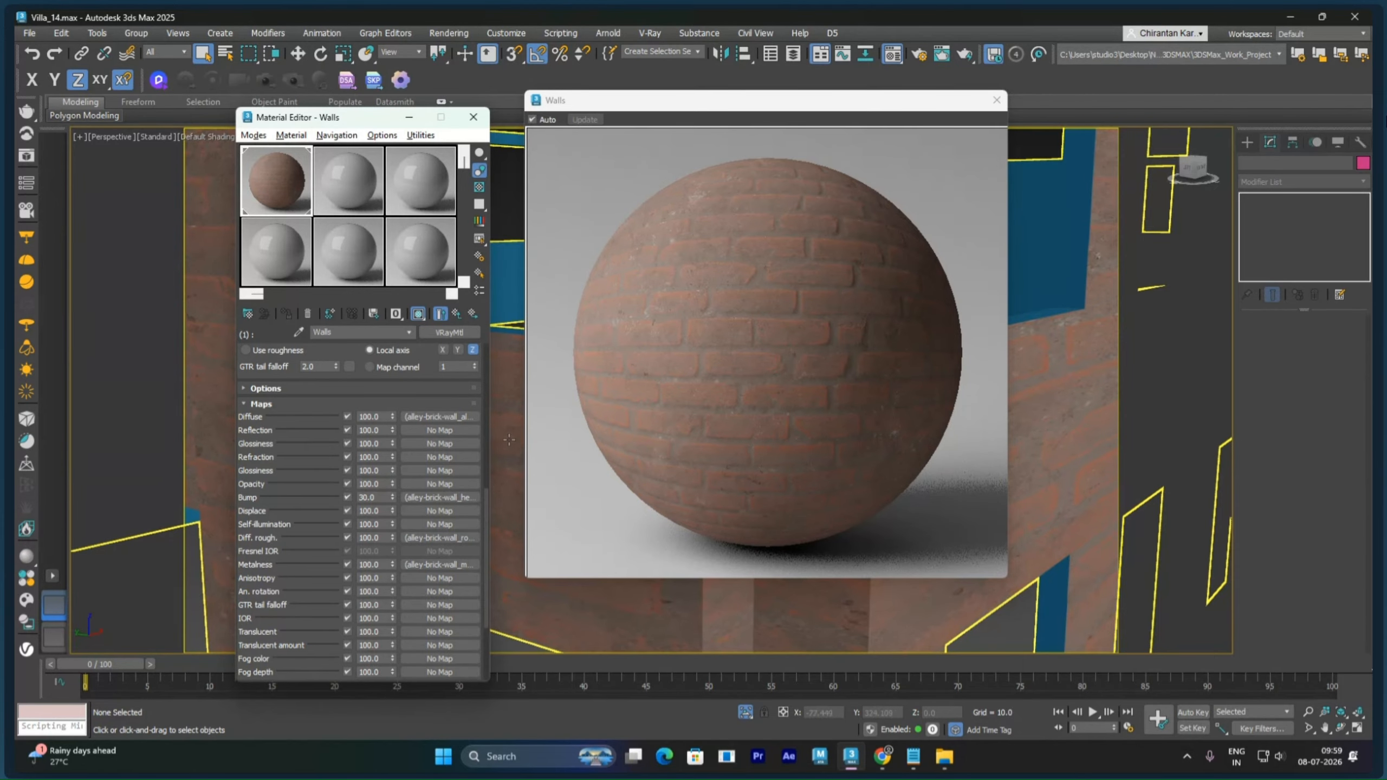
Step: Set the wall sub-material's reflection color to mid-grey with a value of 127 in its basic parameters
scroll(308, 409, up, 10)
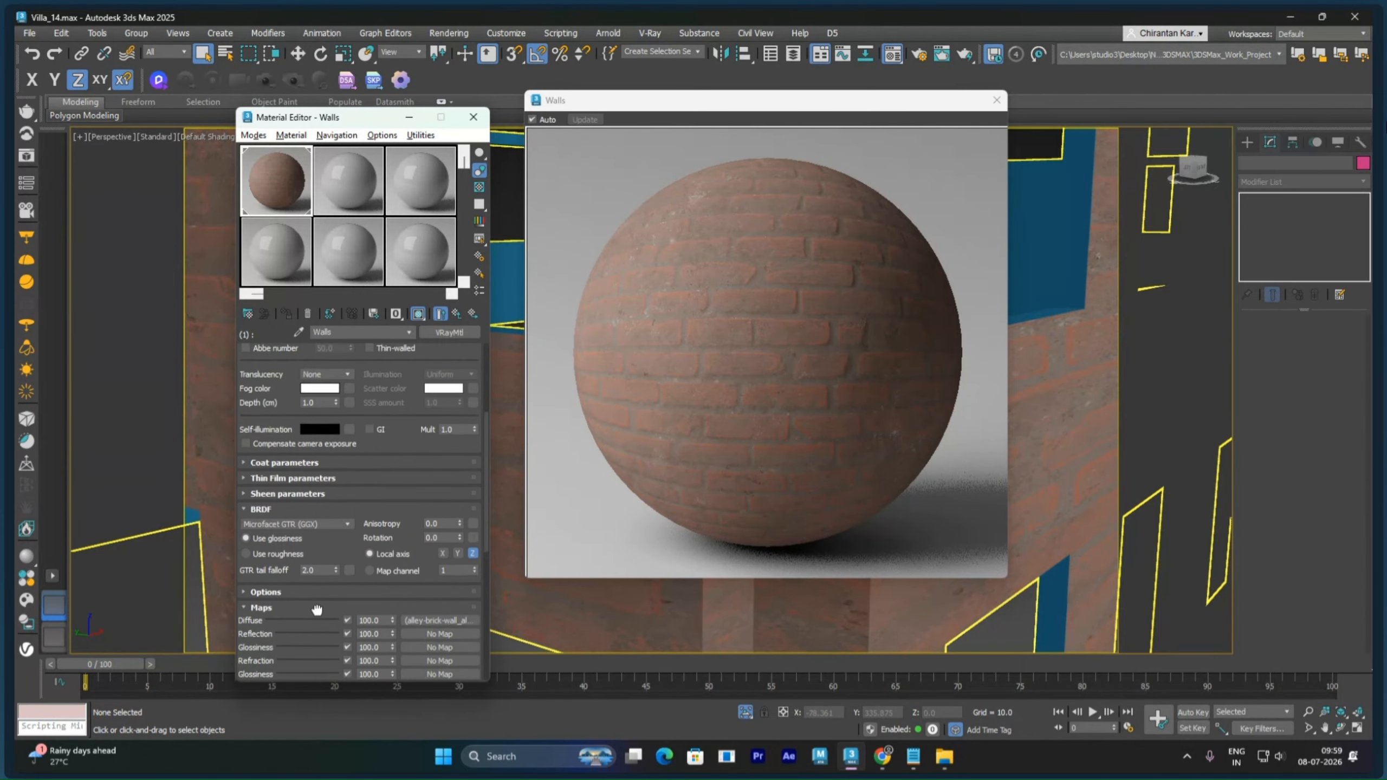
scroll(285, 470, up, 3)
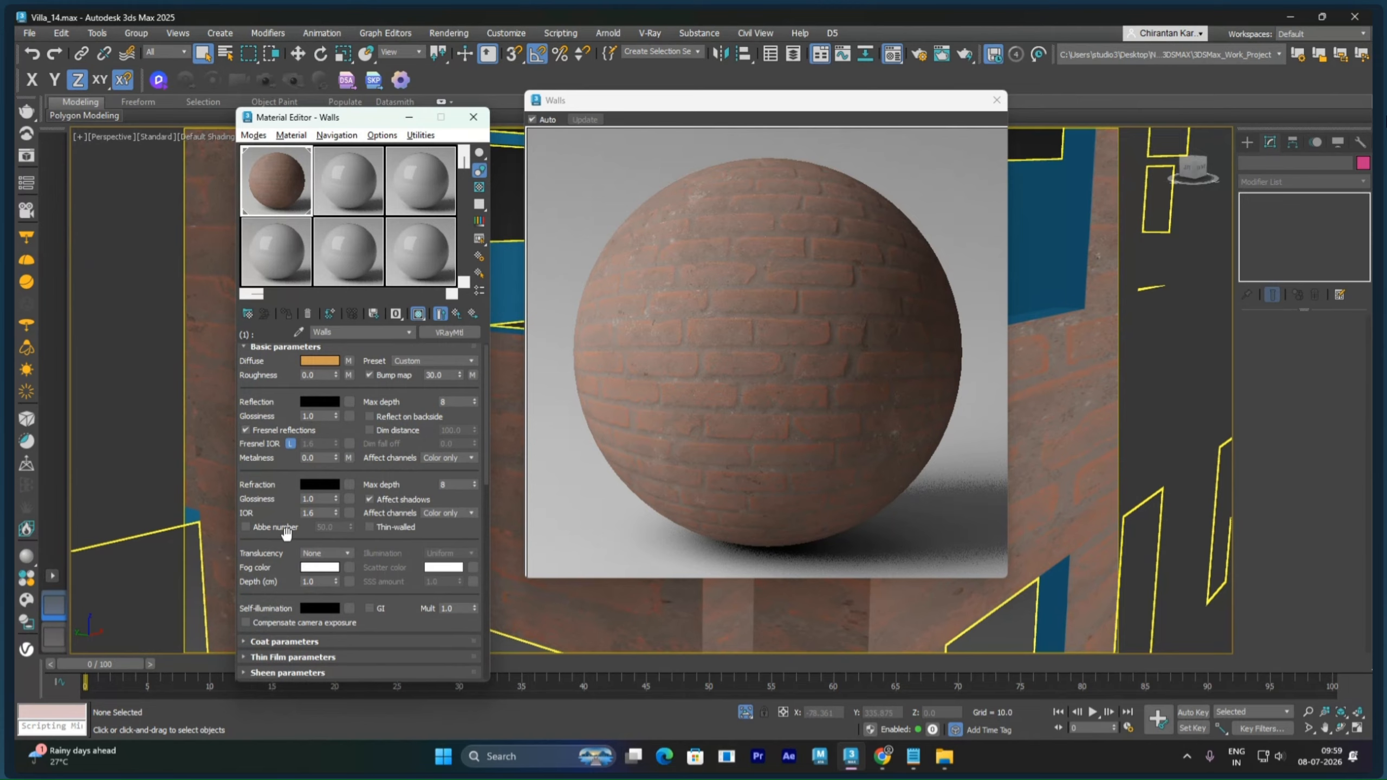
click(315, 484)
click(320, 454)
click(312, 398)
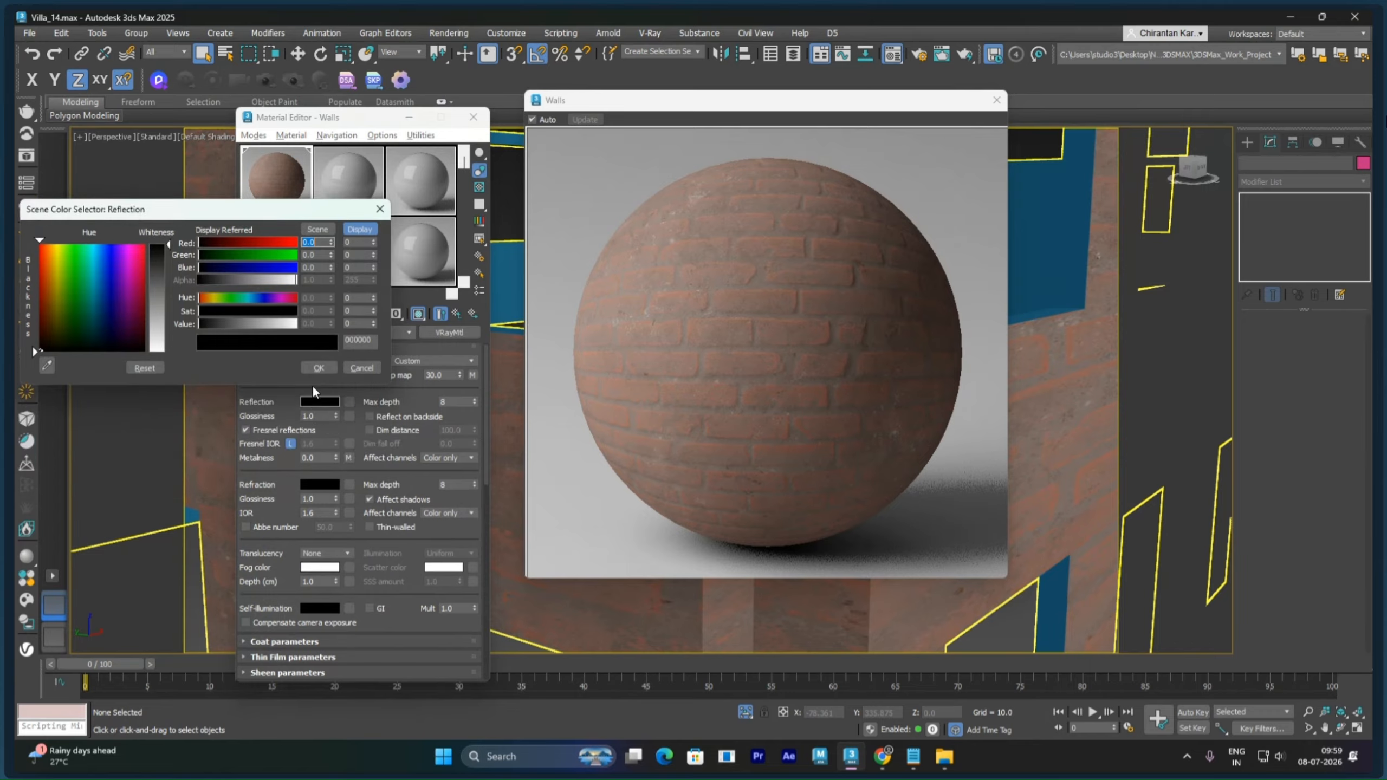
drag(167, 261, 167, 279)
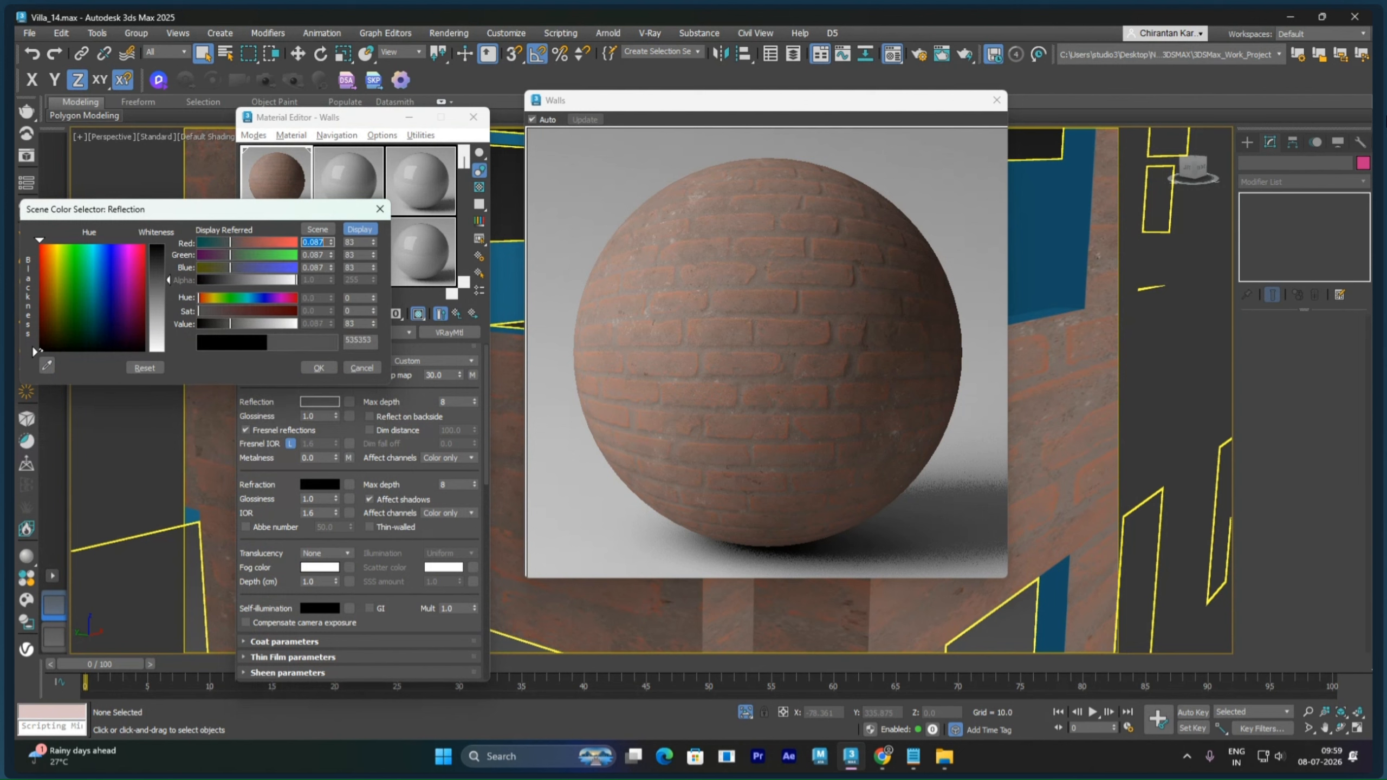
drag(167, 279, 166, 298)
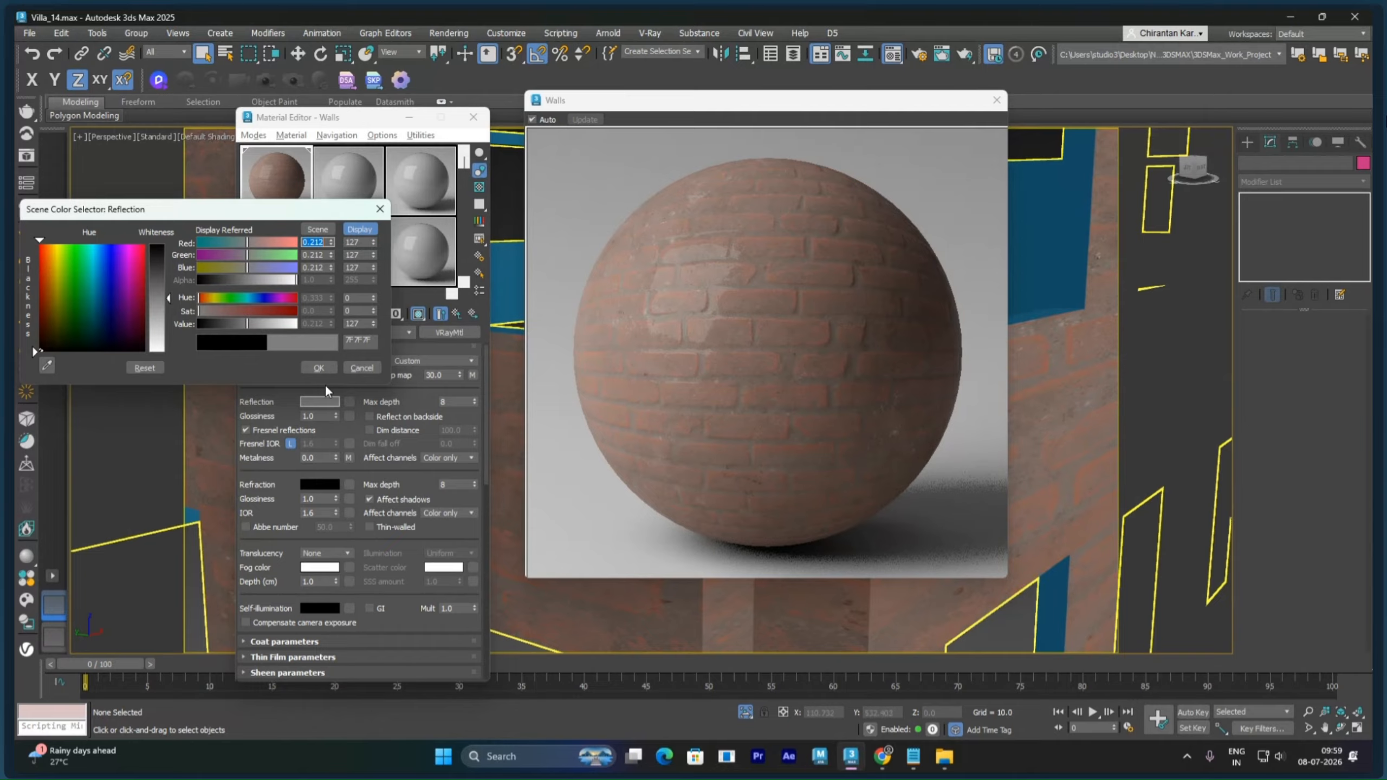
click(325, 367)
Step: Set the wall sub-material's reflection glossiness to 0.75
click(326, 417)
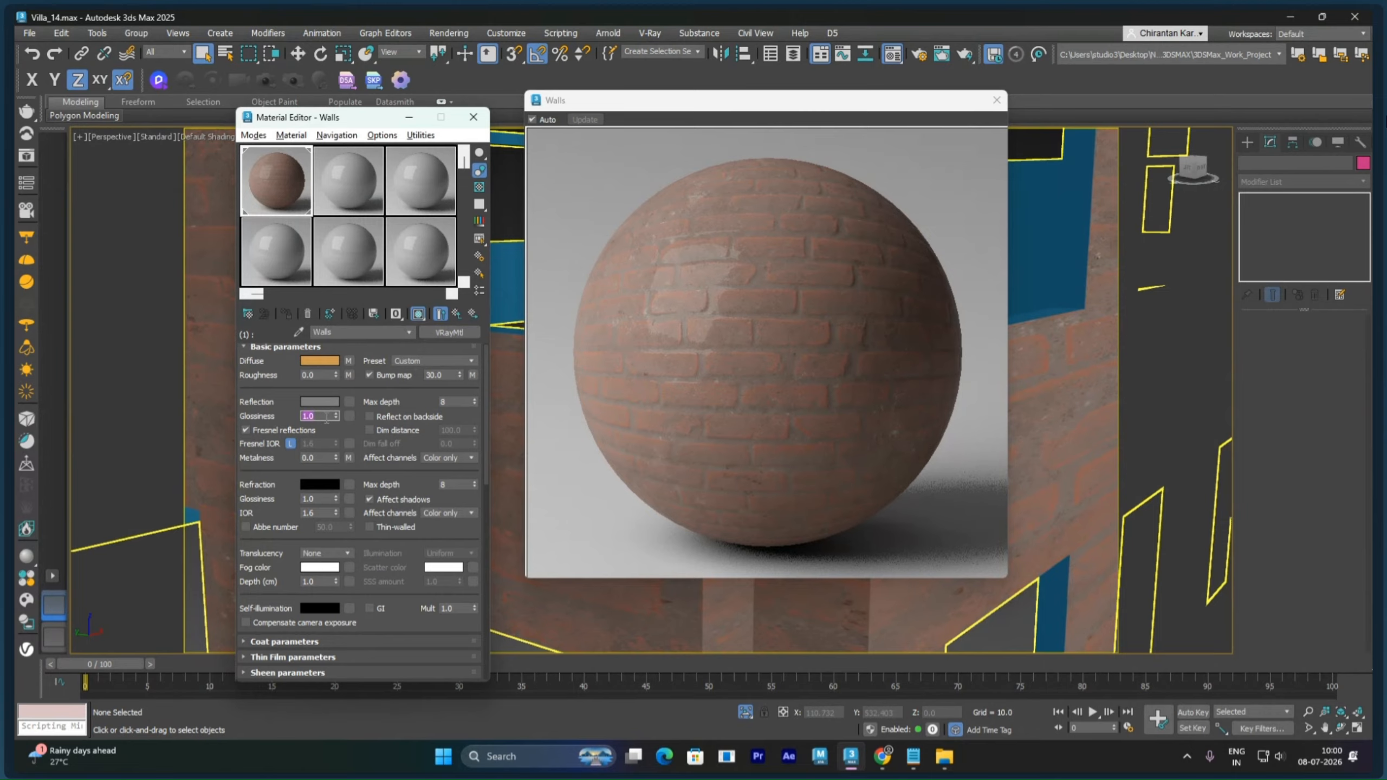
key(BackSpace)
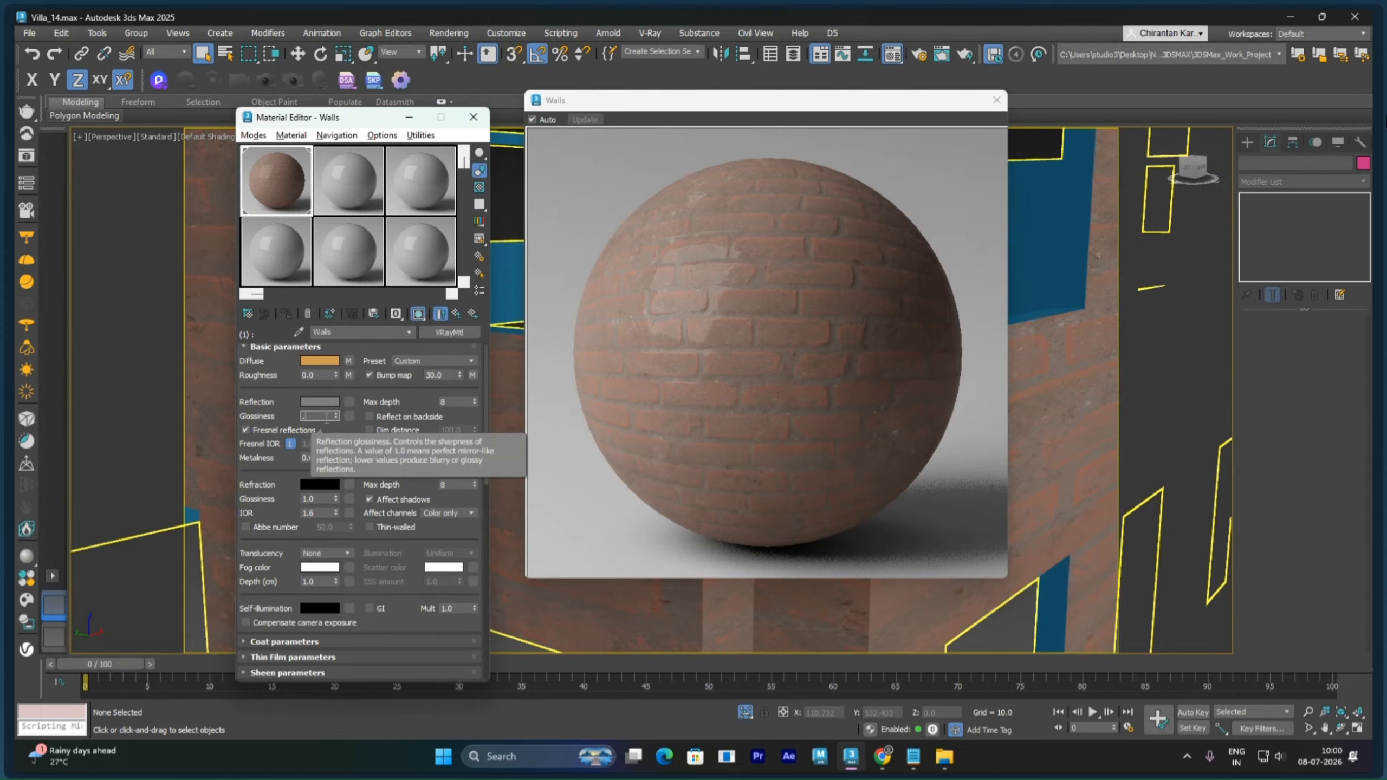
text(.75)
key(Return)
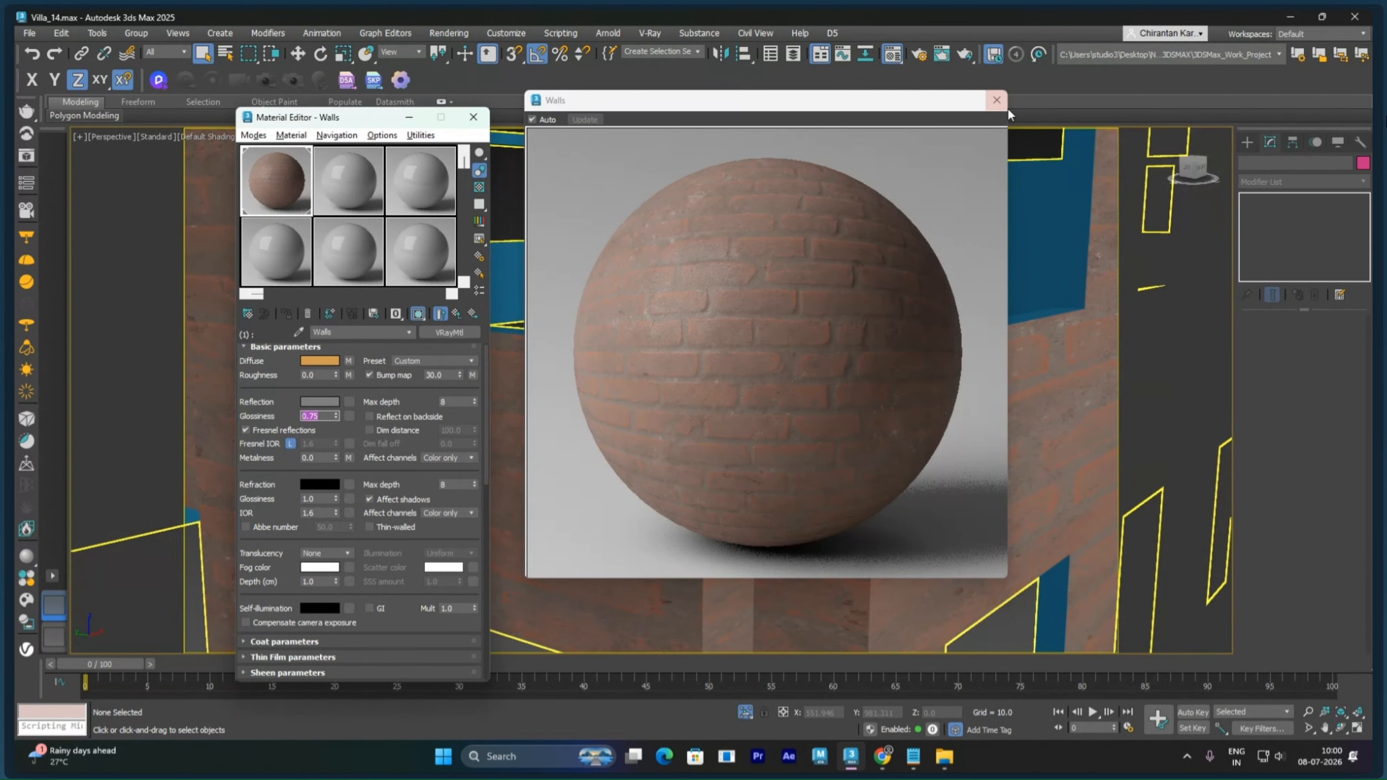
Step: Close the enlarged preview and the Material Editor, and examine the brick walls across the whole villa in perspective
click(995, 101)
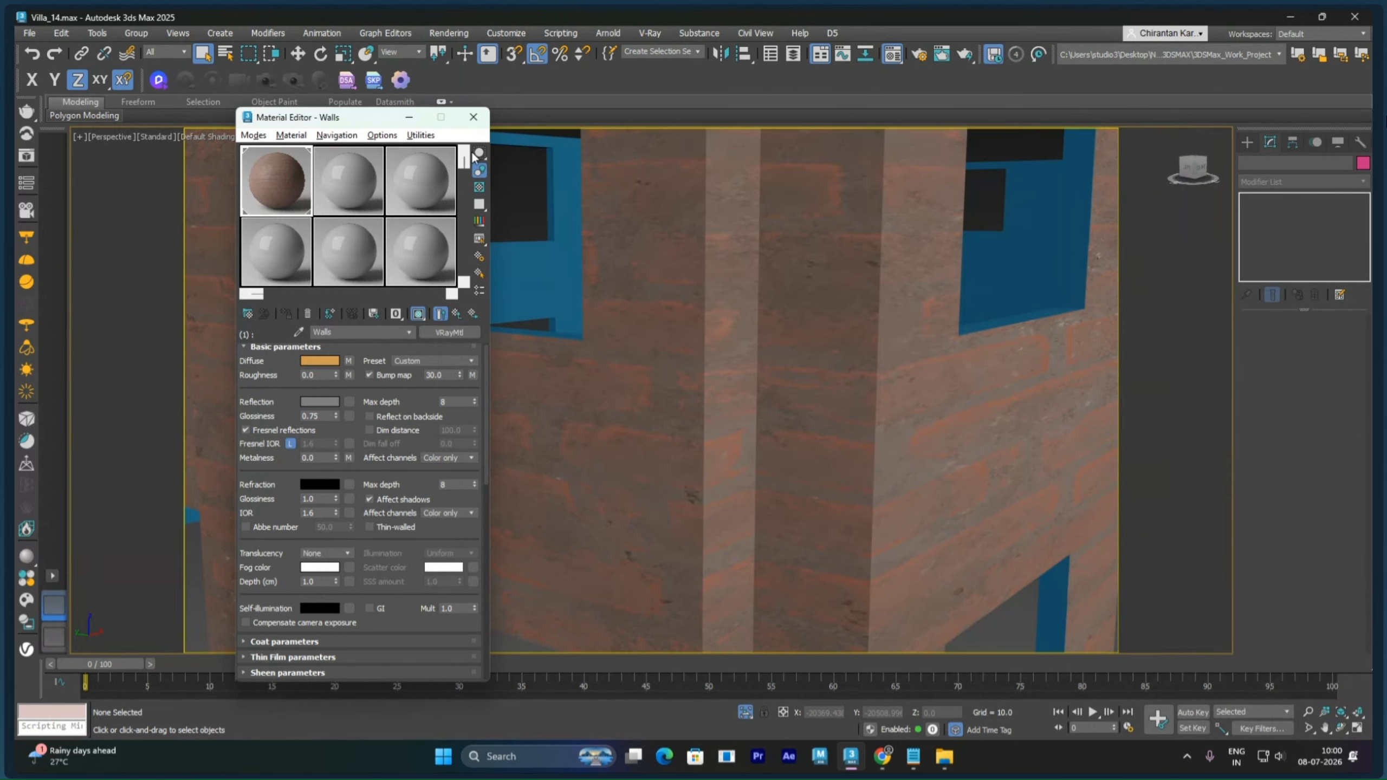
click(473, 125)
scroll(804, 358, down, 10)
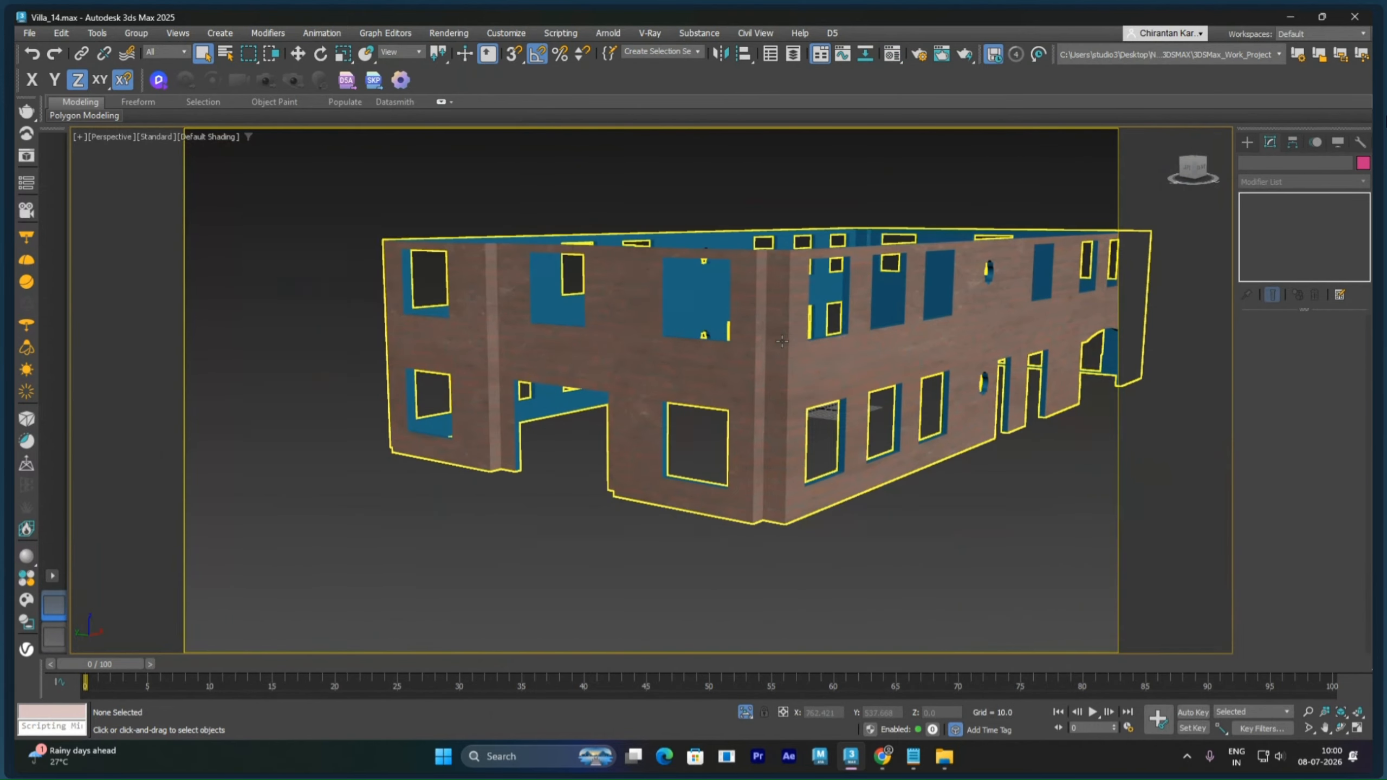
alt+middle_drag(804, 359, 731, 387)
scroll(731, 389, up, 6)
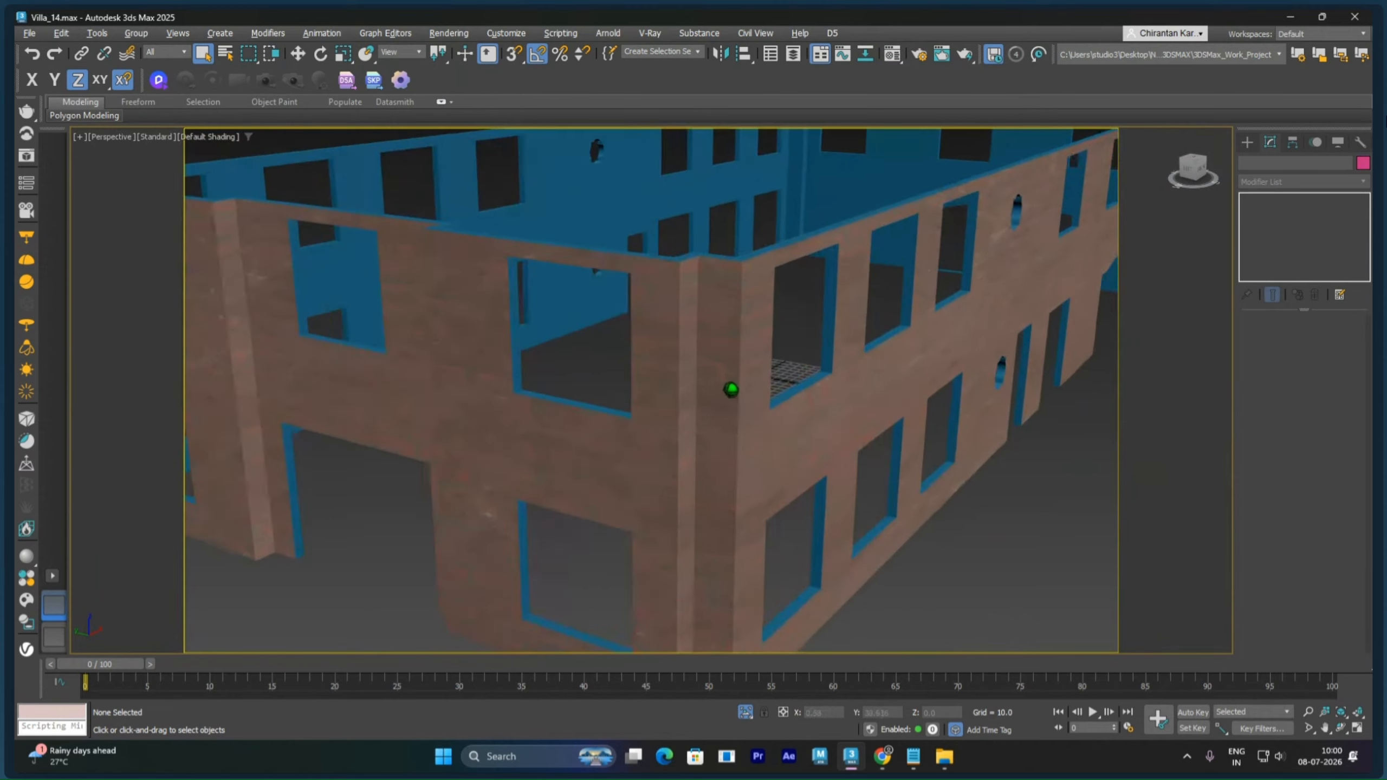
scroll(731, 388, down, 8)
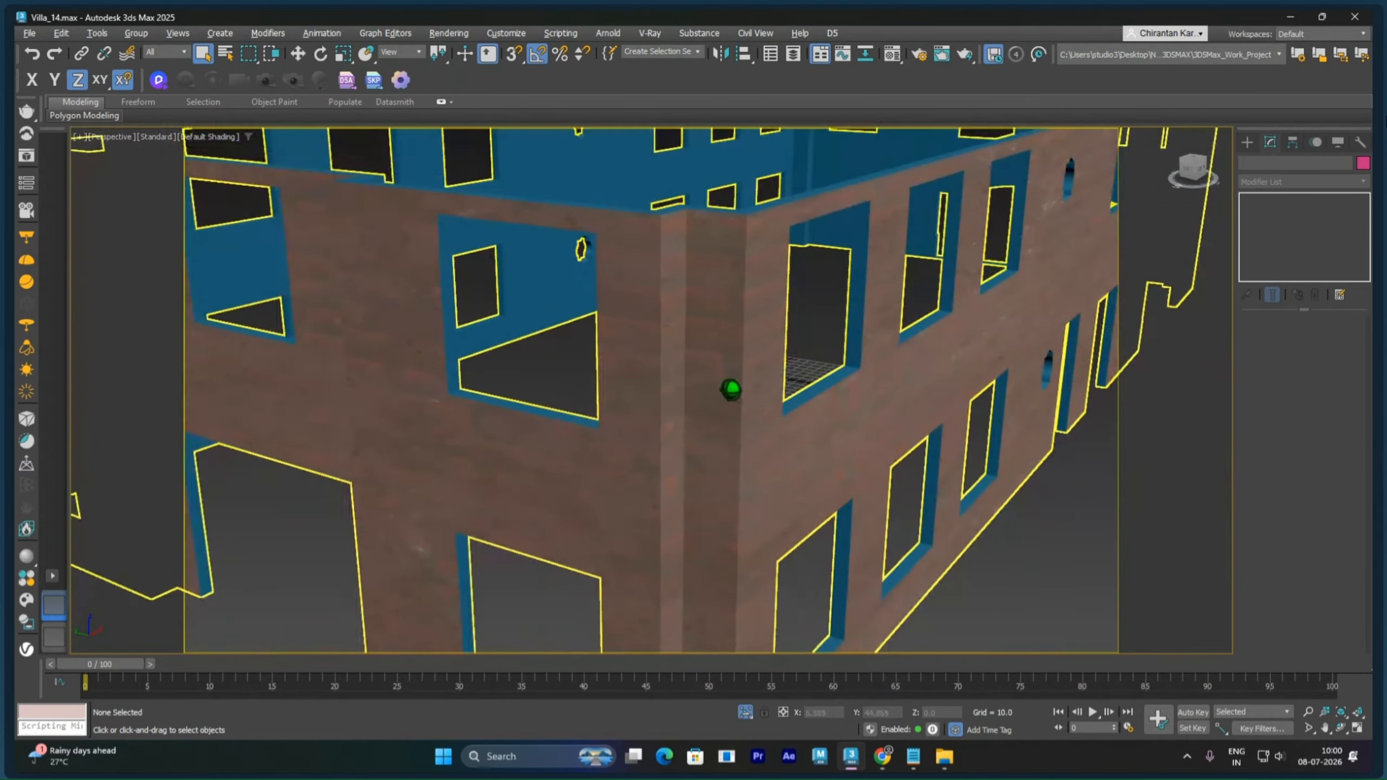
scroll(731, 389, down, 3)
middle_drag(731, 389, 697, 359)
scroll(697, 359, down, 1)
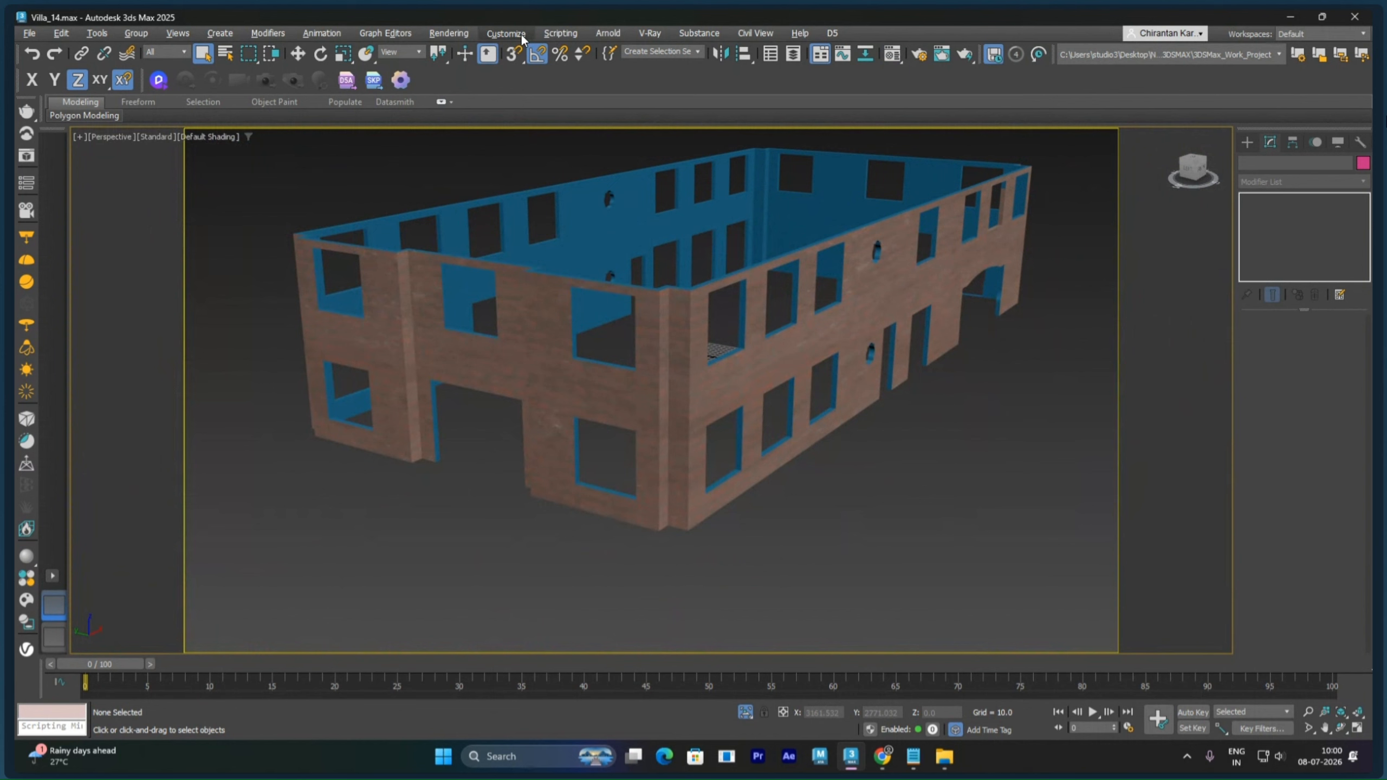
Step: Open Render Setup and change the V-Ray image sampler type to Bucket
click(461, 33)
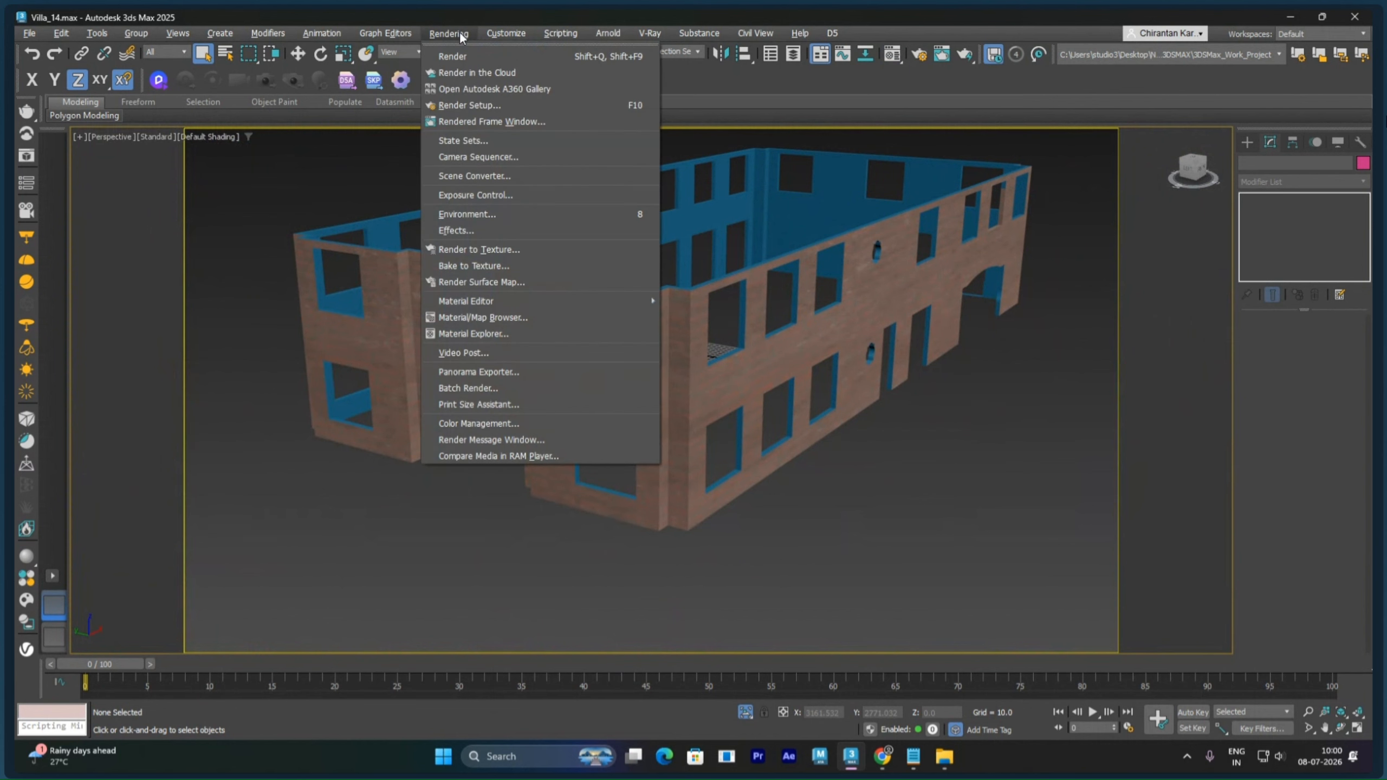
click(466, 104)
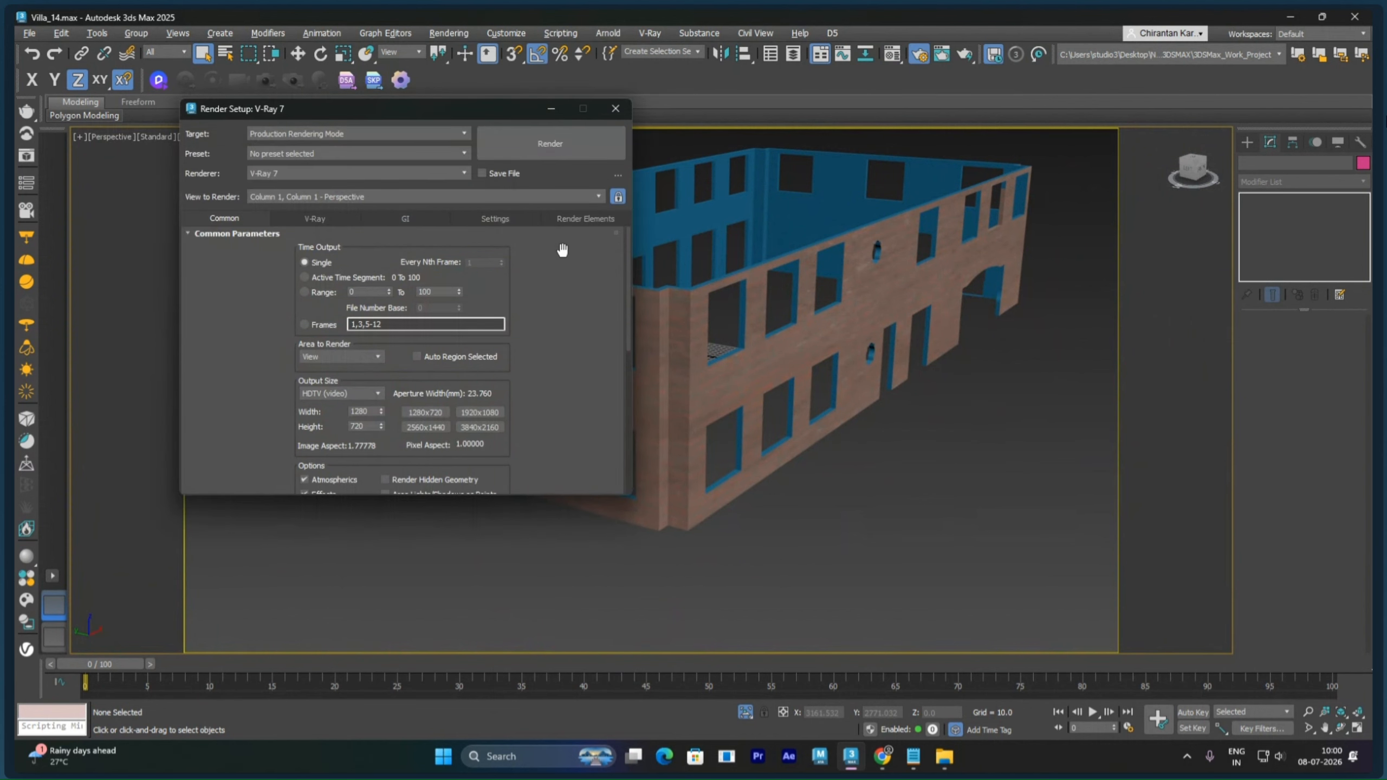
double_click(304, 173)
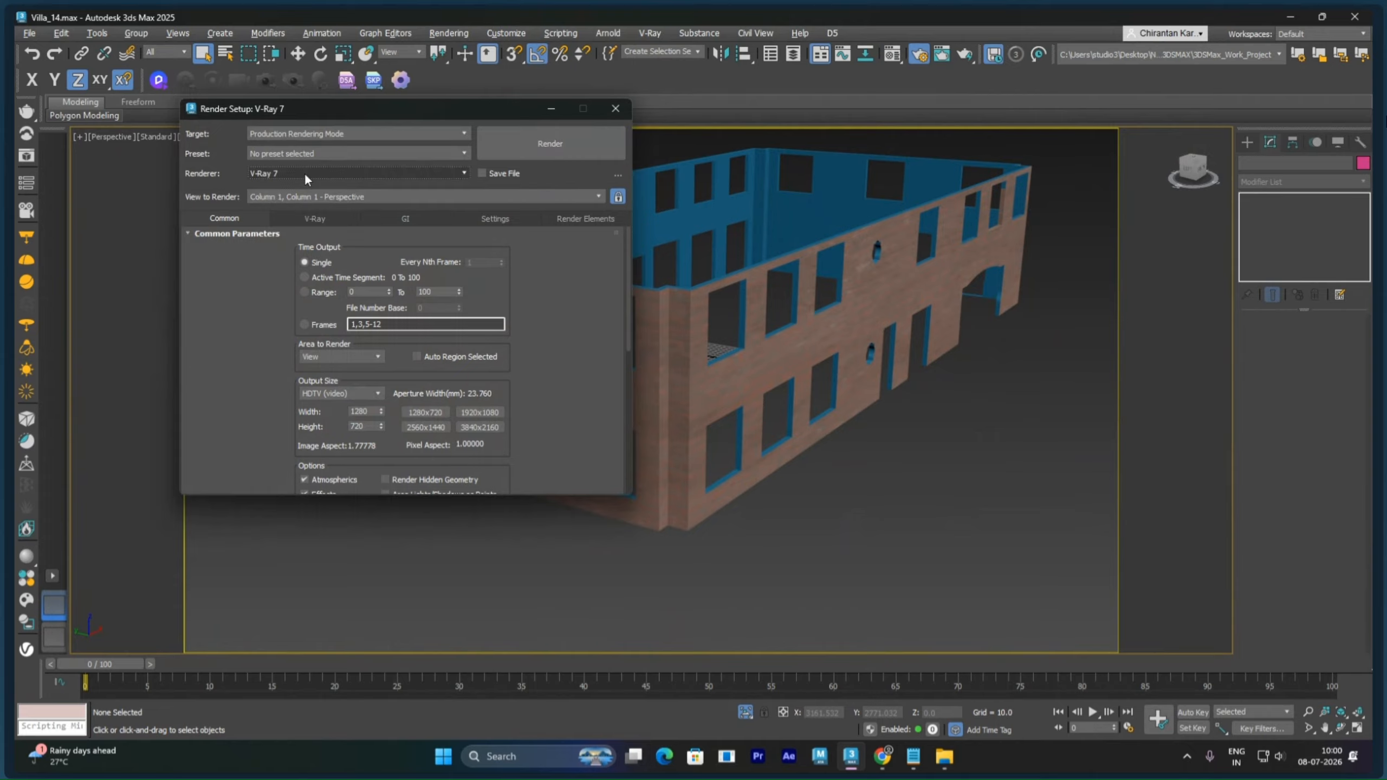
click(332, 220)
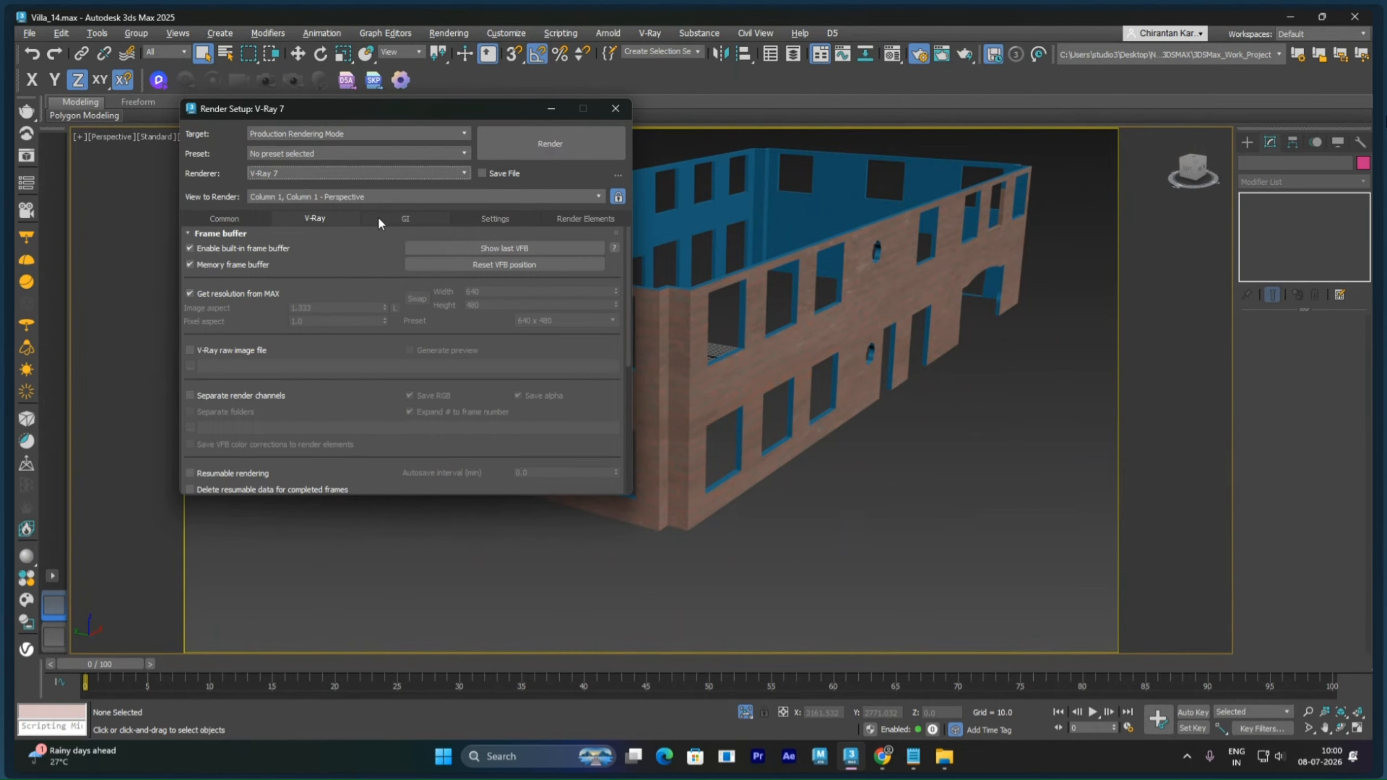
click(385, 153)
click(385, 153)
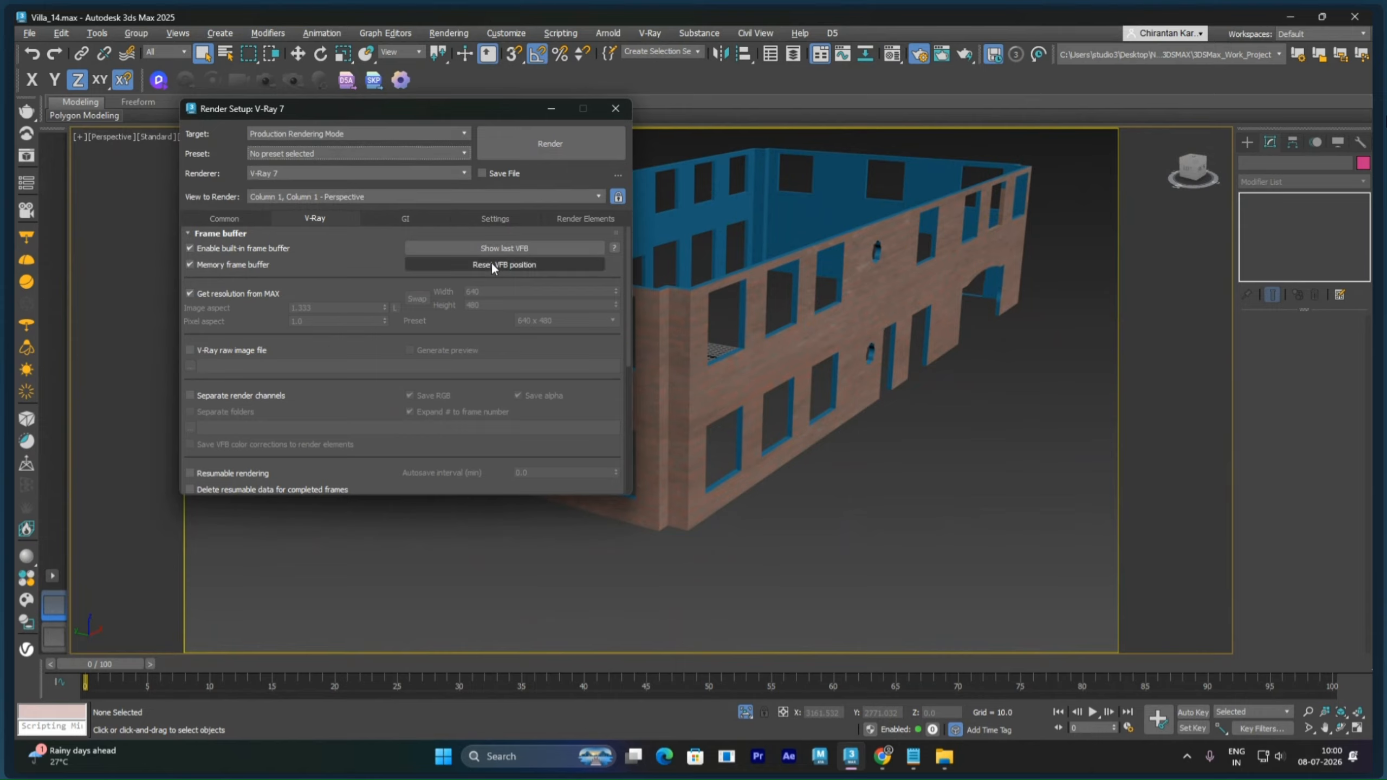
scroll(360, 377, down, 3)
scroll(365, 340, down, 1)
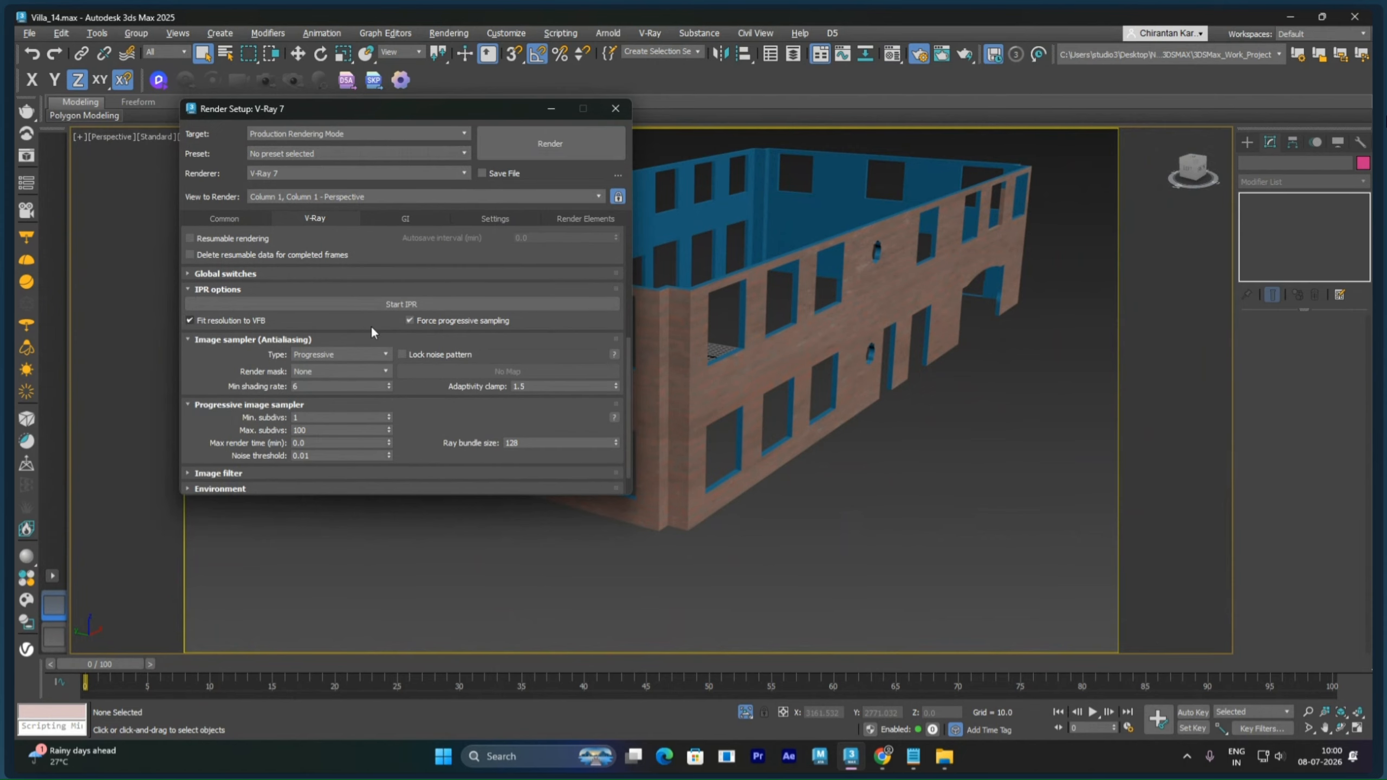
click(361, 352)
click(354, 367)
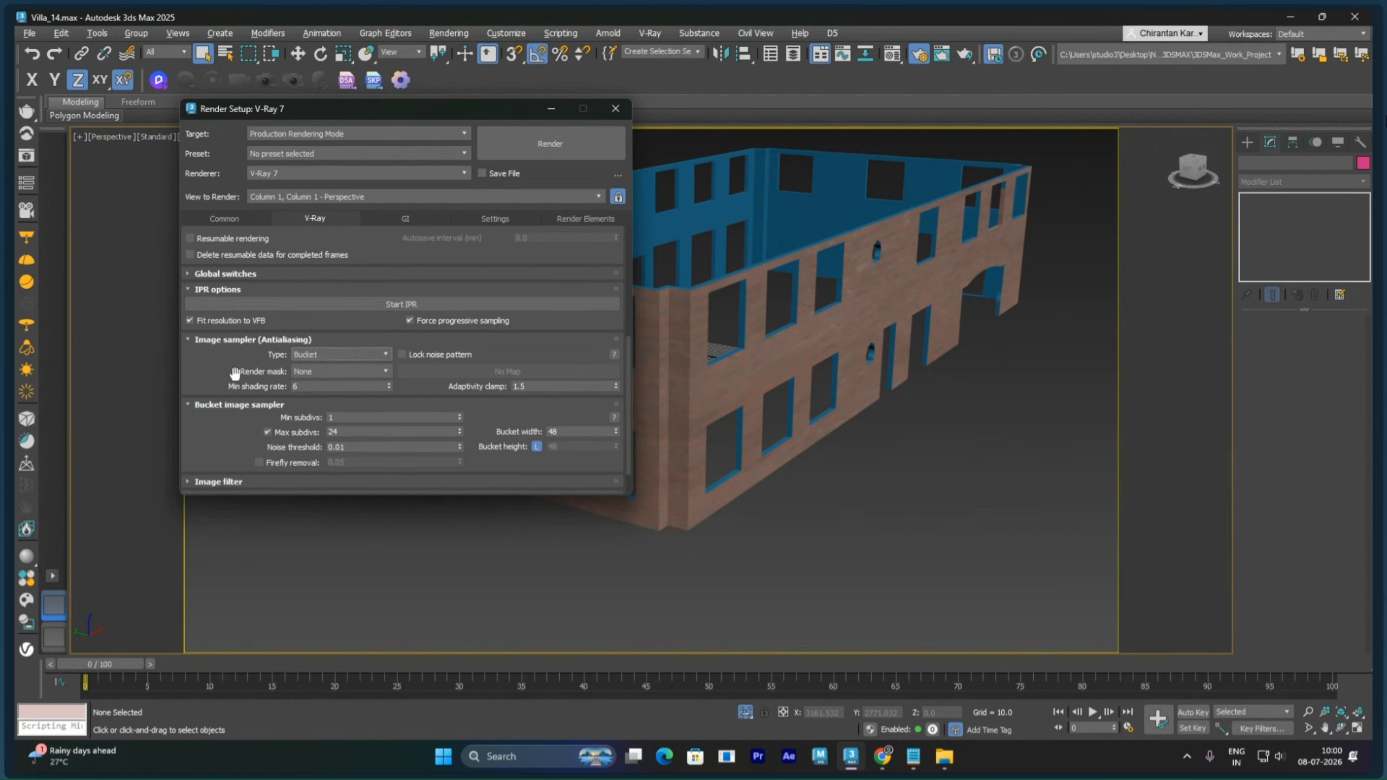
Step: Expand the Image filter settings, keep VRayLanczosFilter as the filter type, and expand the Environment settings
scroll(234, 371, down, 1)
click(240, 442)
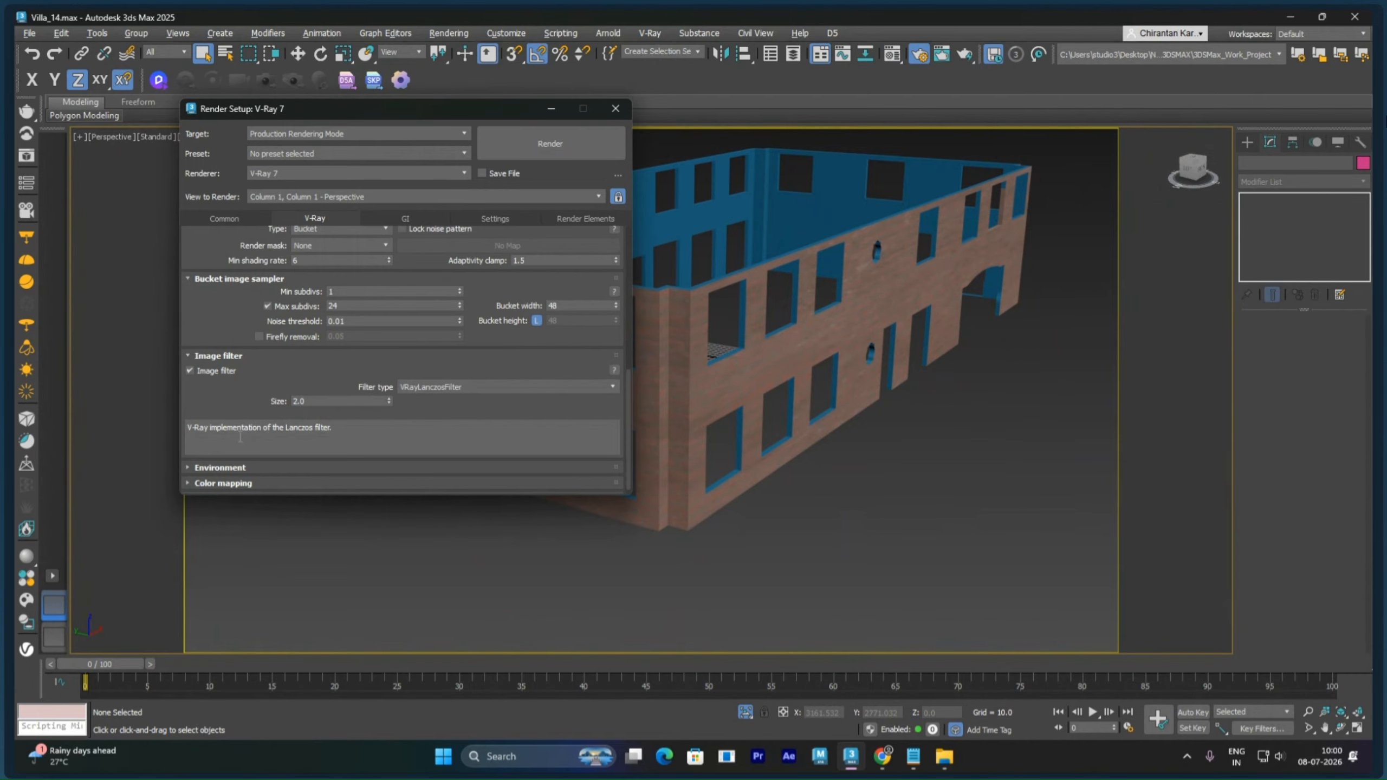
click(457, 388)
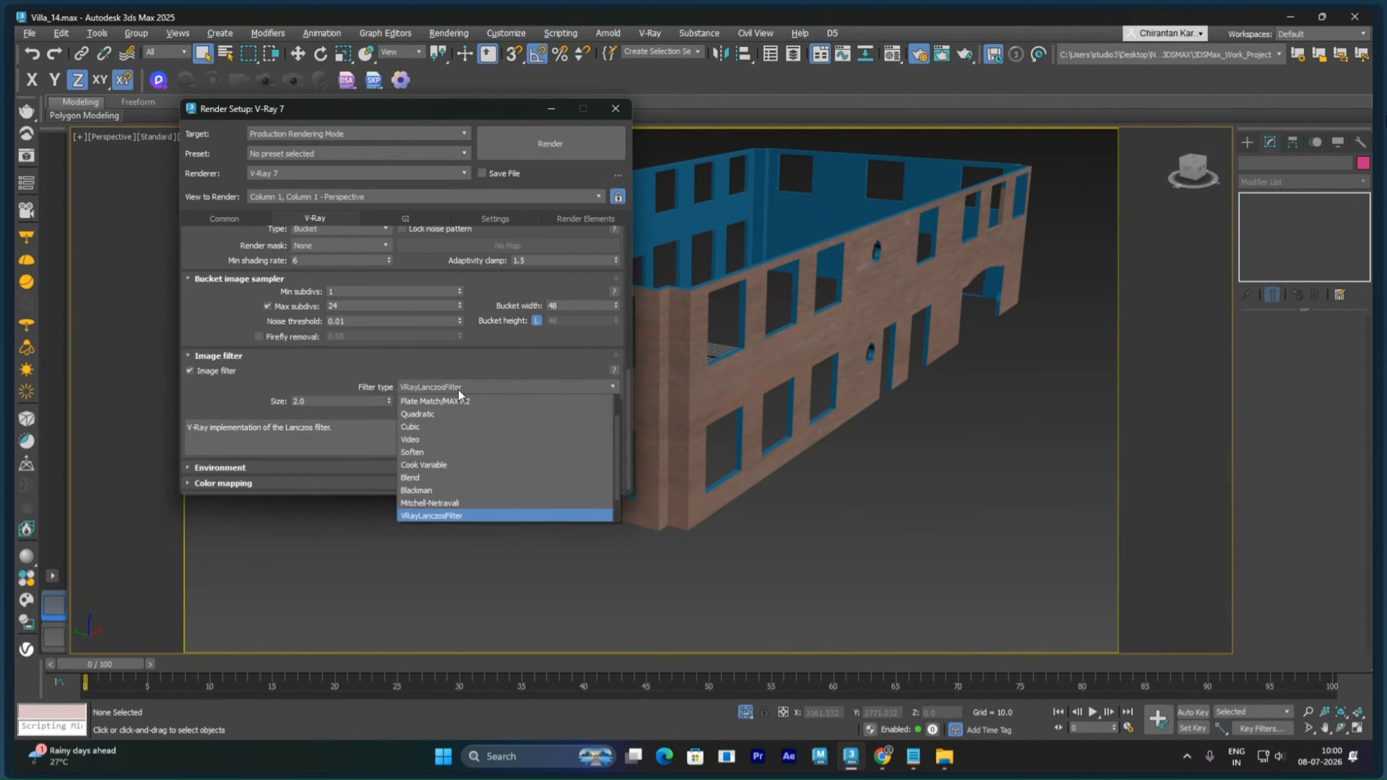
click(458, 388)
scroll(241, 402, down, 1)
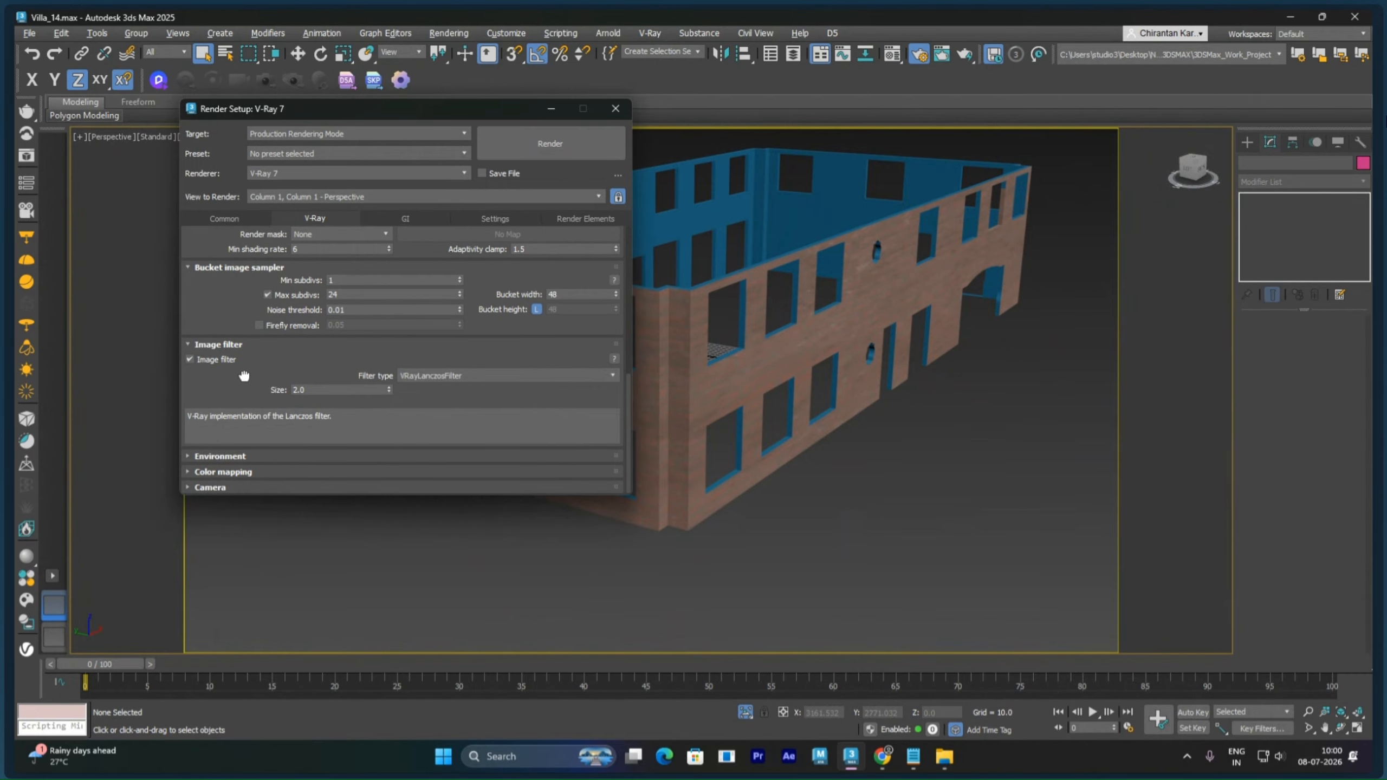
click(234, 454)
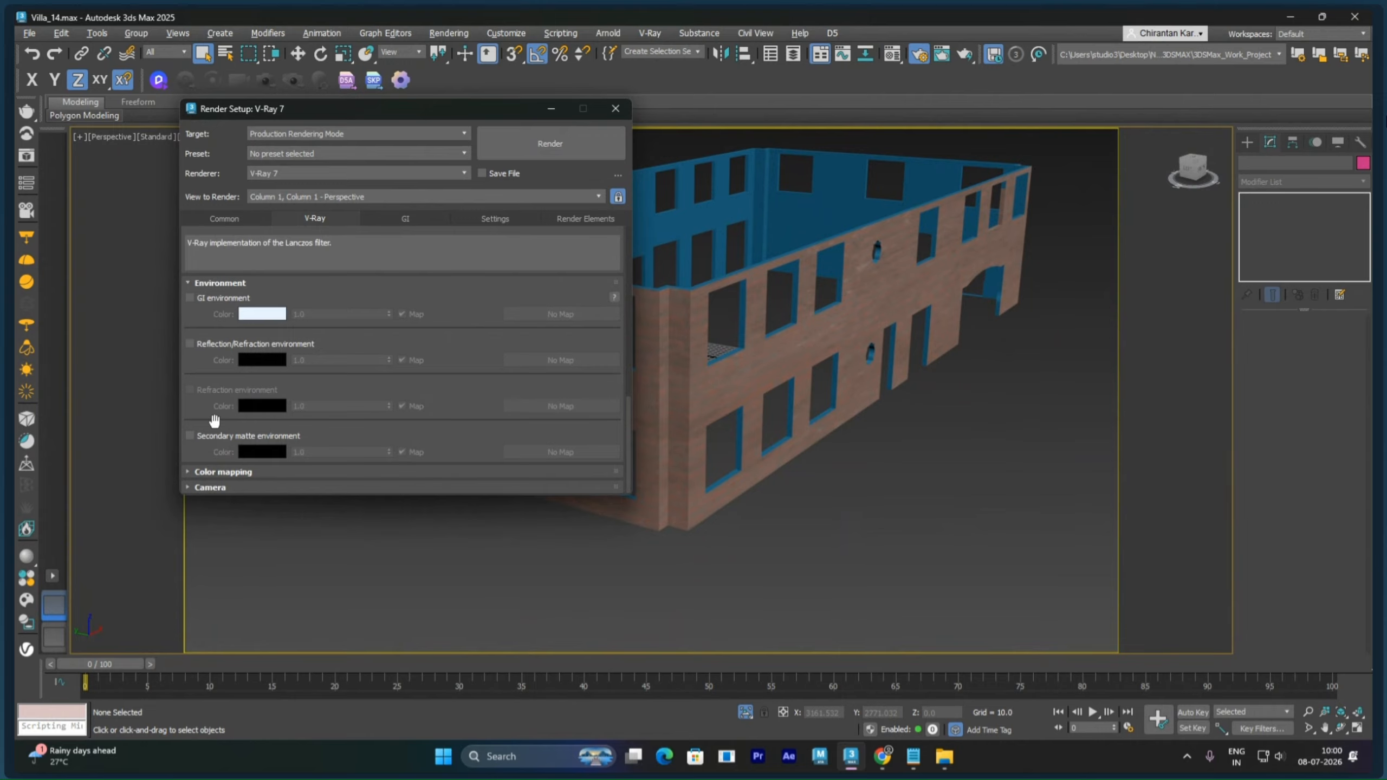
Step: Expand the Color mapping settings, keep the type at Reinhard, and open the global illumination settings
click(219, 472)
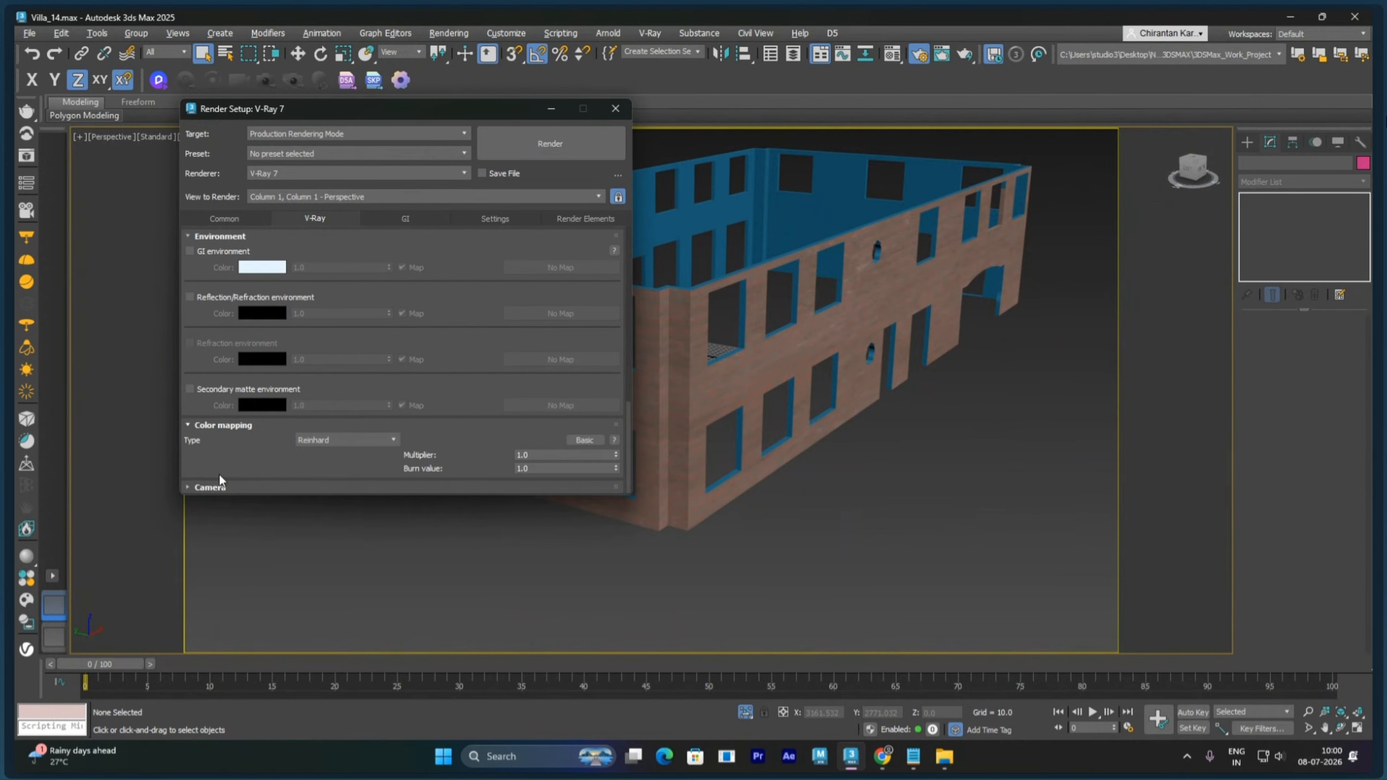
click(355, 442)
click(357, 441)
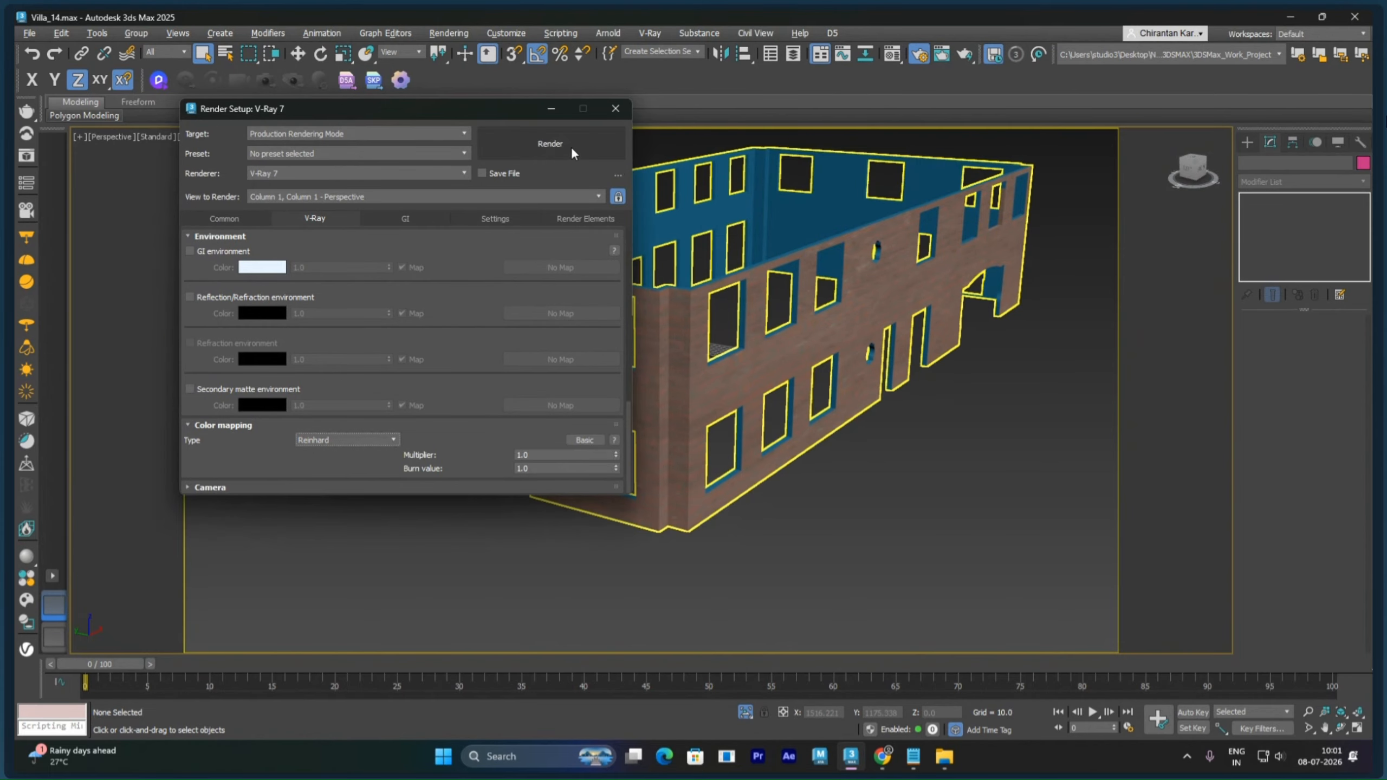
click(407, 218)
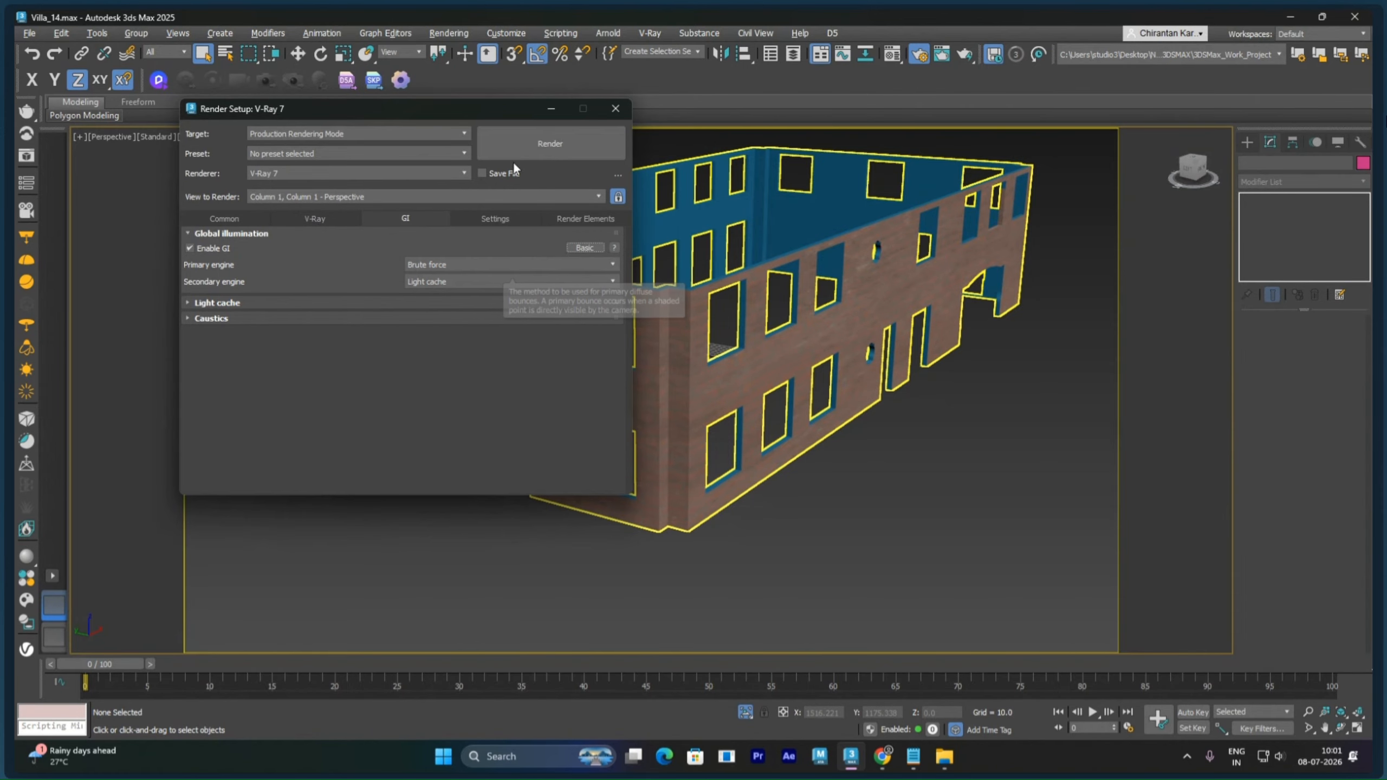
Step: Render the perspective view, start interactive rendering, move the V-Ray Frame Buffer aside and close Render Setup
click(549, 143)
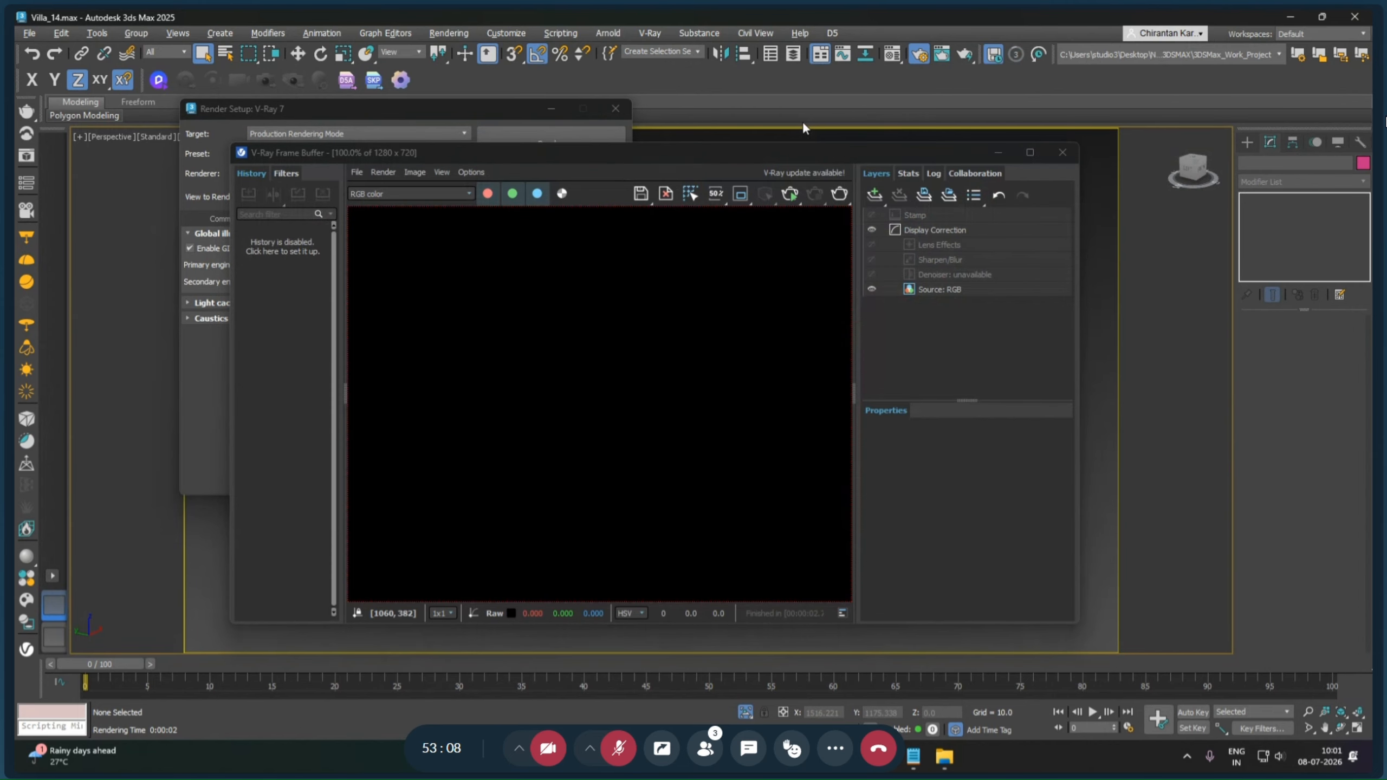
click(789, 193)
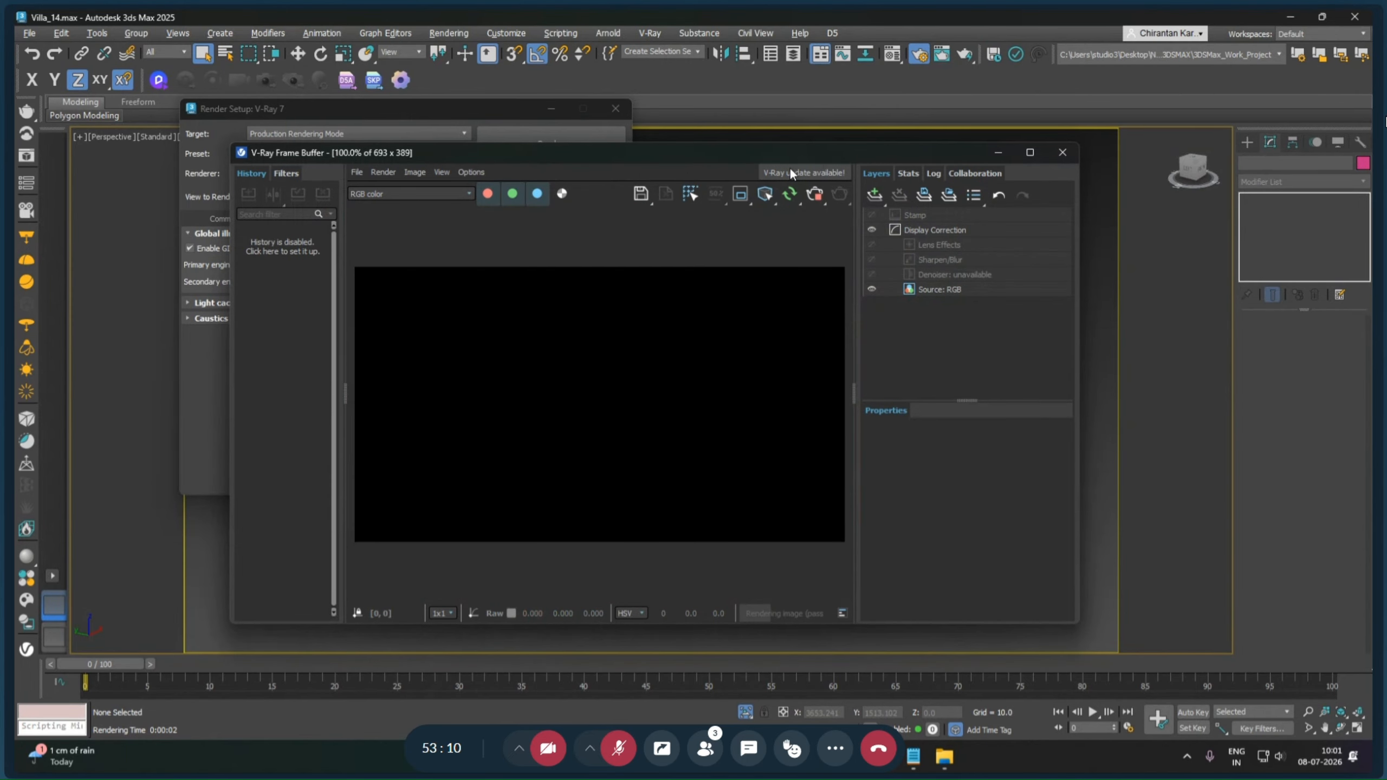
drag(862, 156, 503, 304)
click(616, 108)
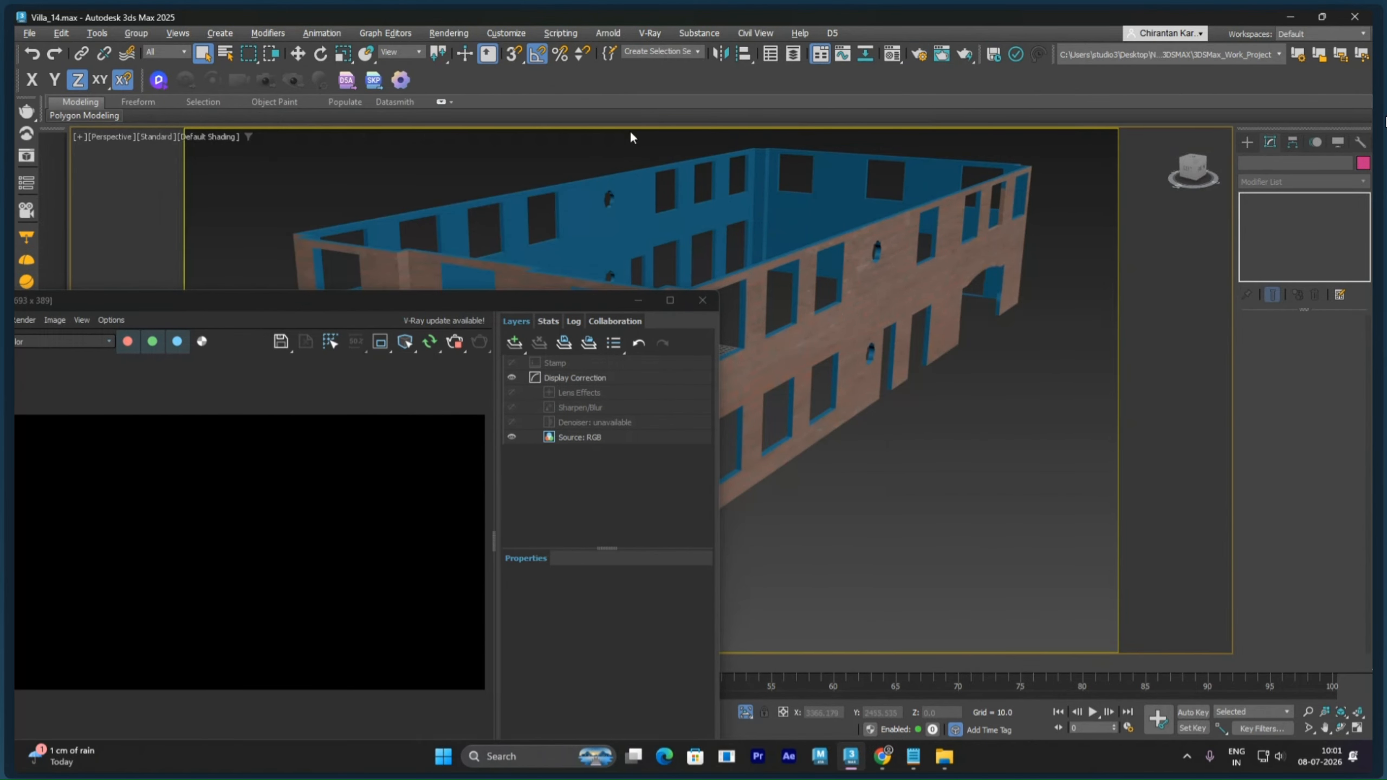
Step: Create a VRayLight of type Dome on the ground beside the villa's arched opening
click(1248, 142)
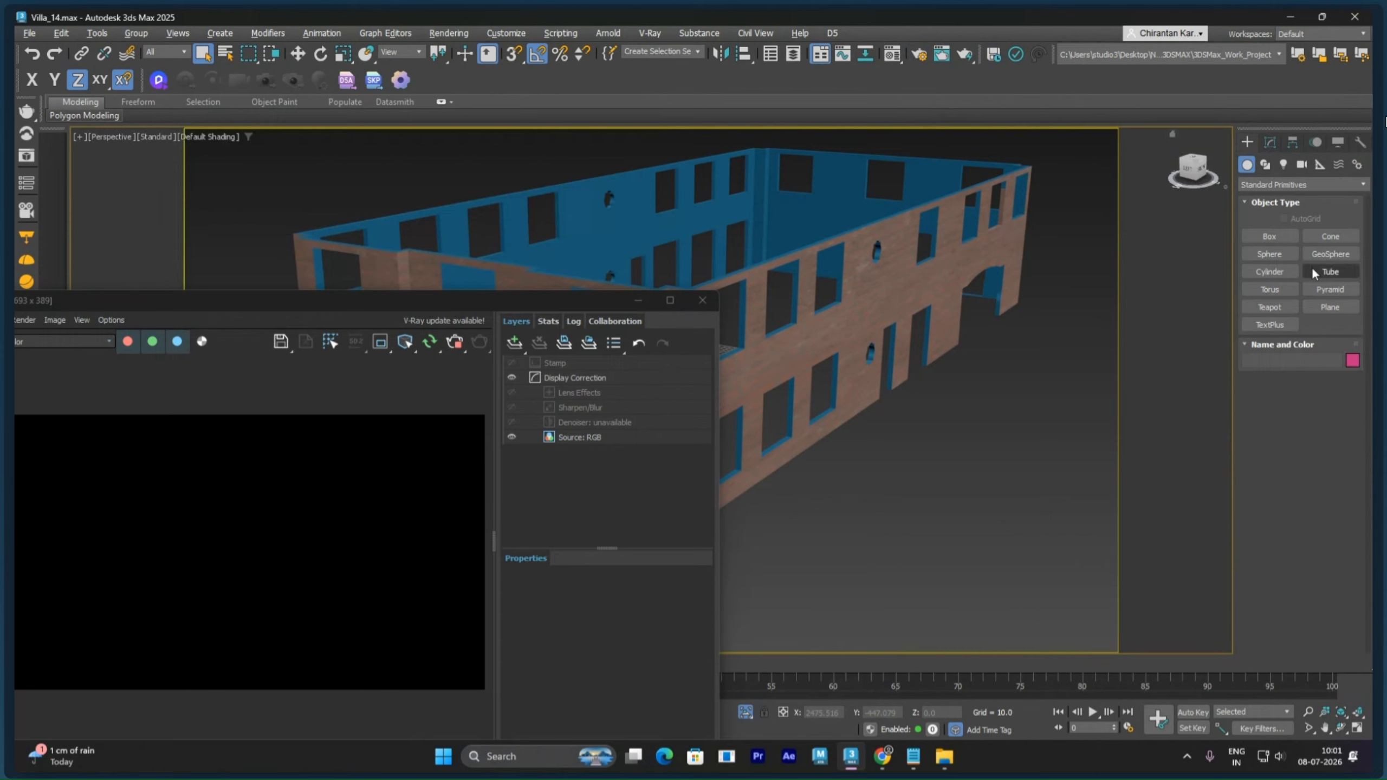
click(1287, 166)
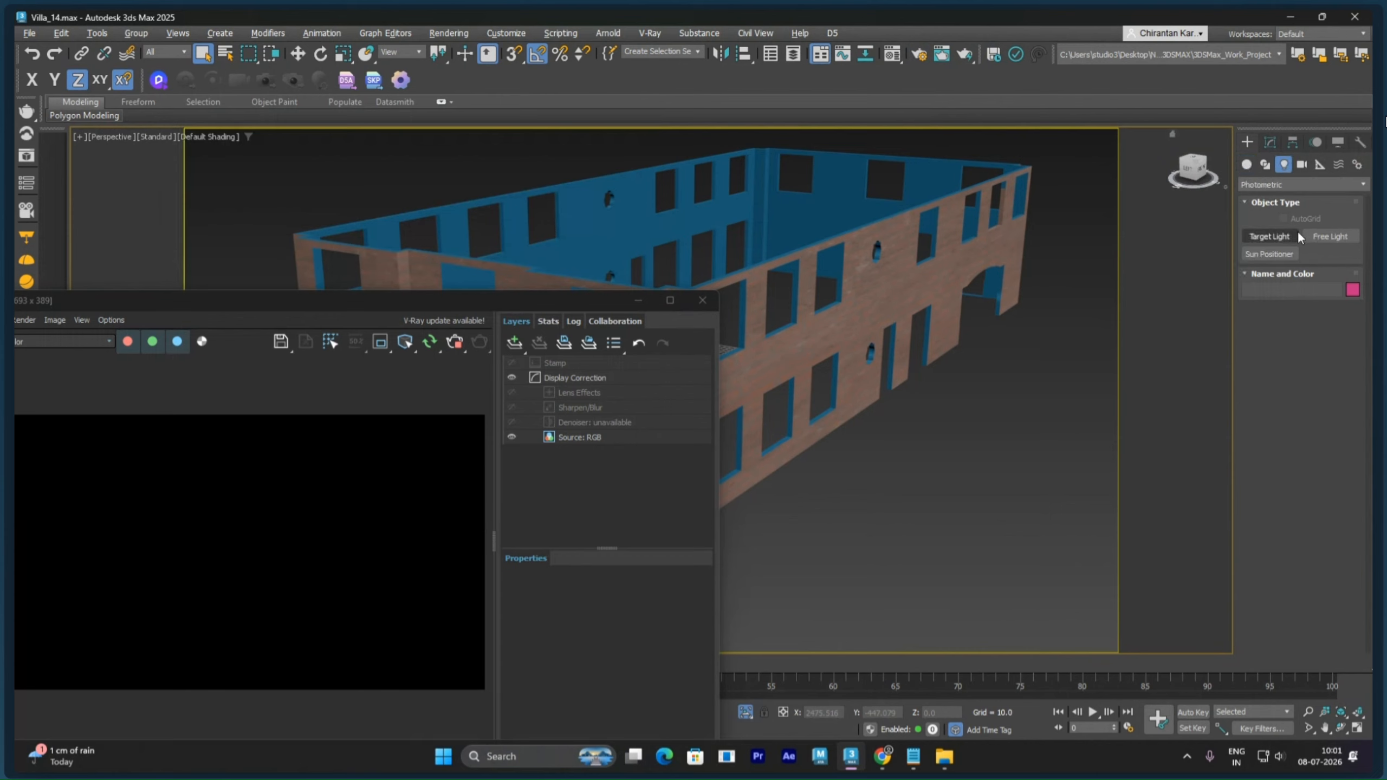
click(1278, 184)
click(1263, 224)
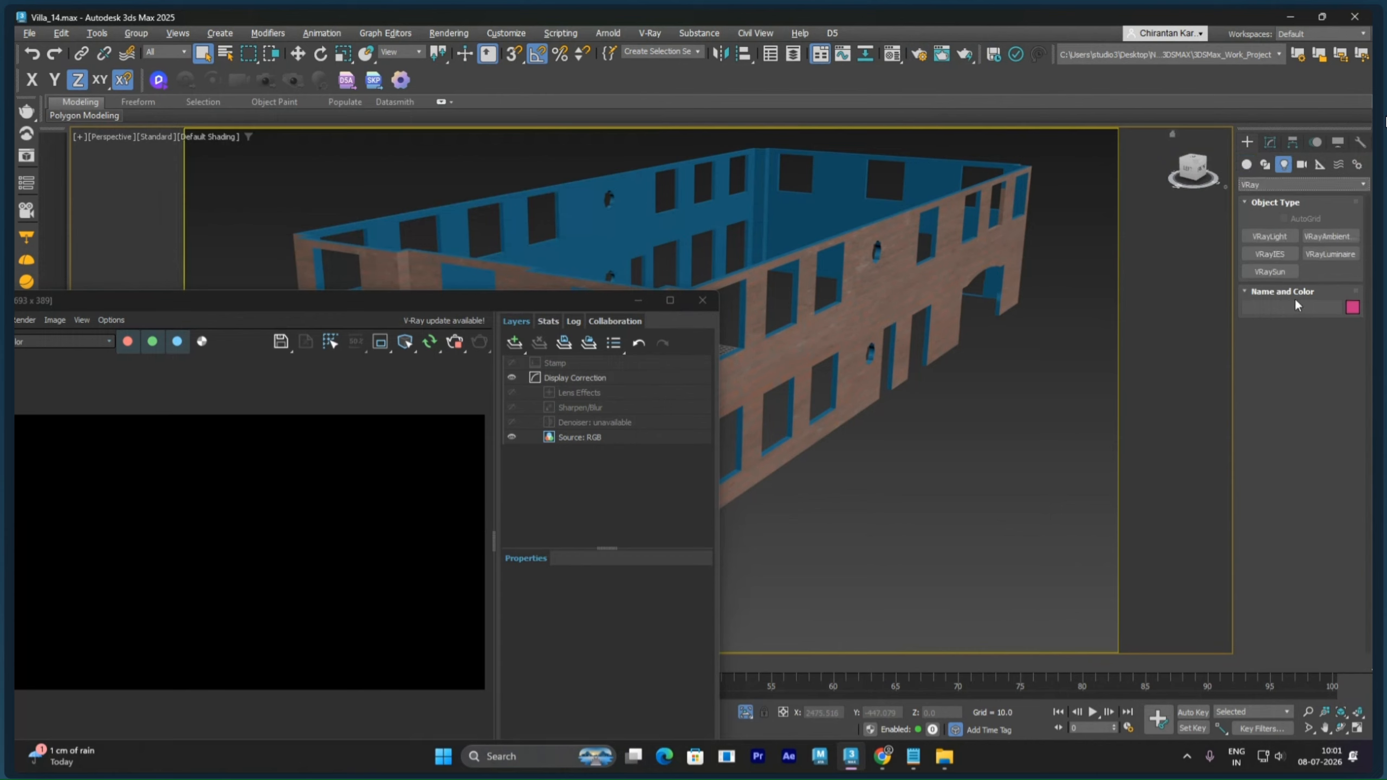
click(1288, 240)
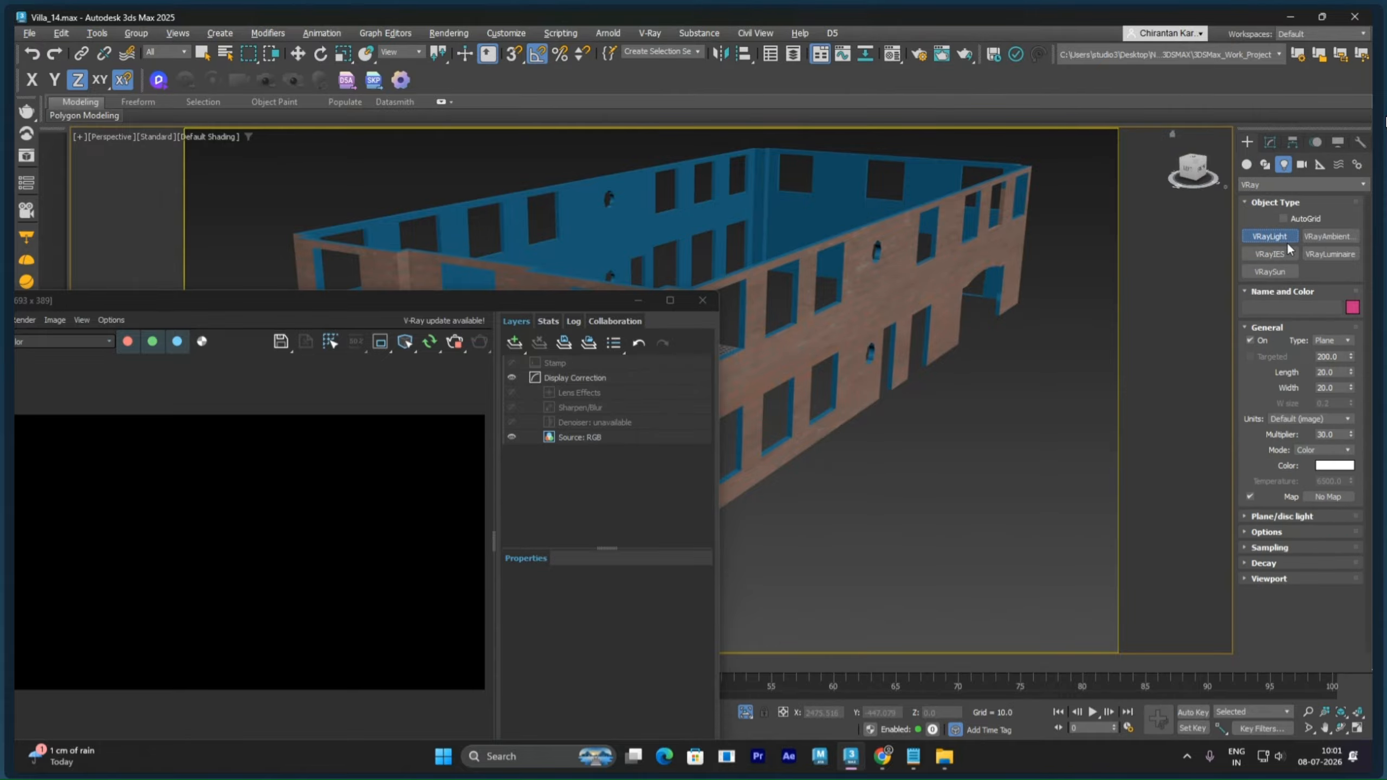
click(1333, 340)
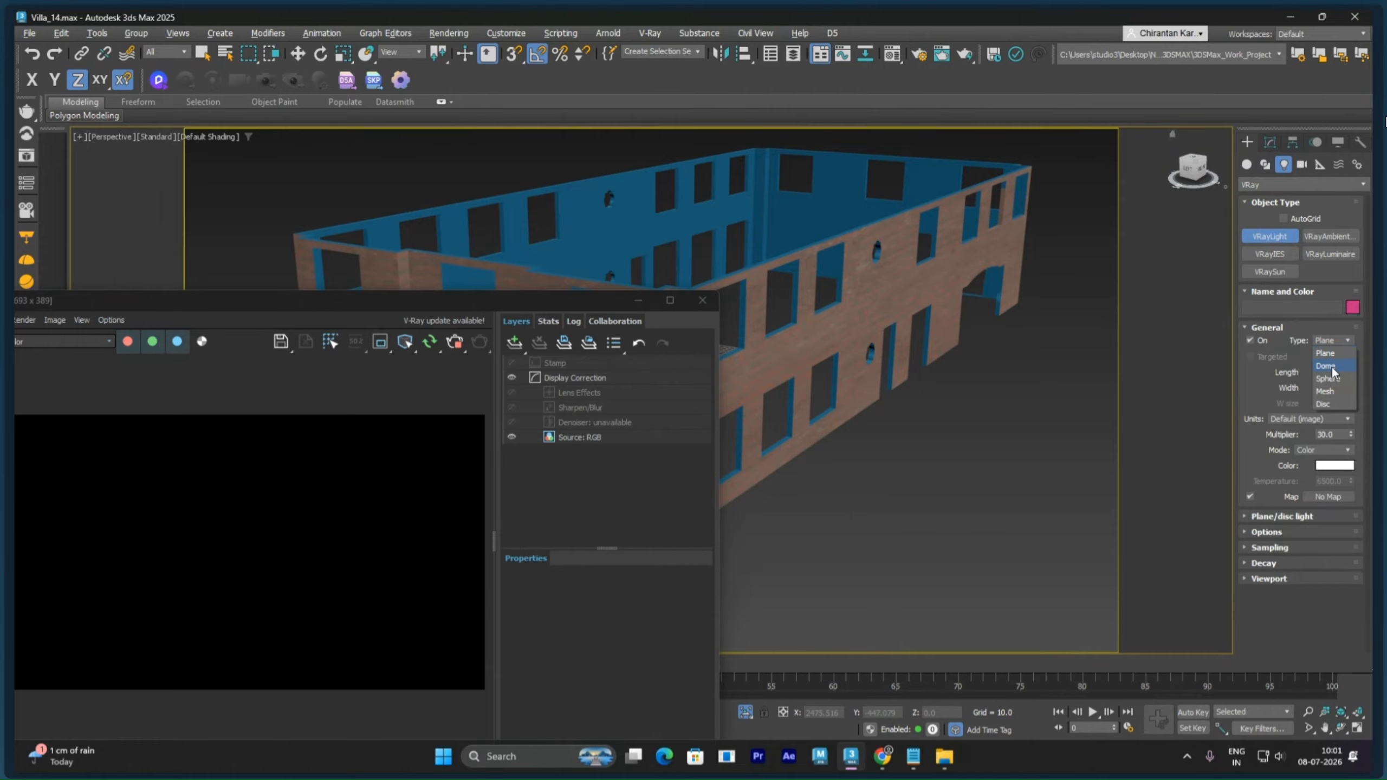
click(1332, 365)
click(1020, 374)
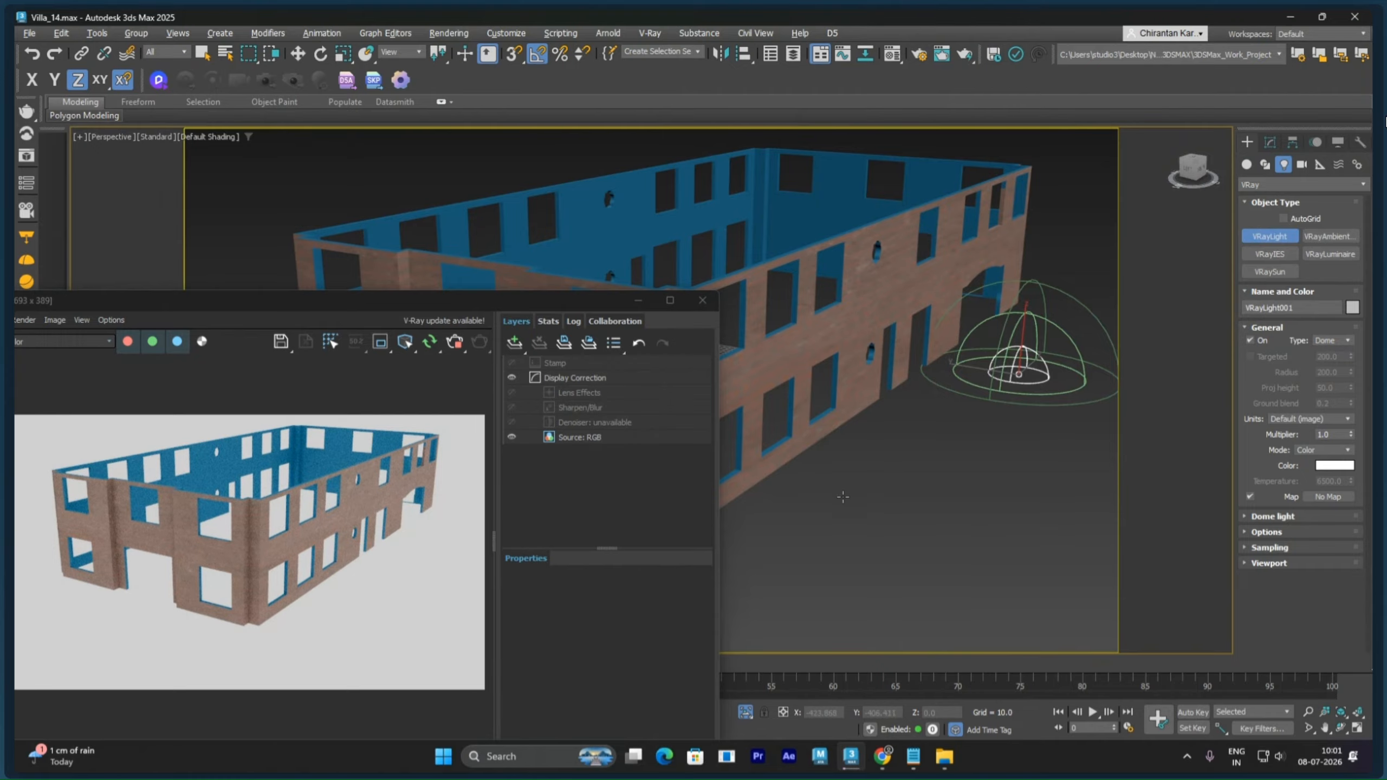
Step: Check the dome-lit villa in the interactive render, end light creation and activate the Move tool
scroll(765, 377, up, 8)
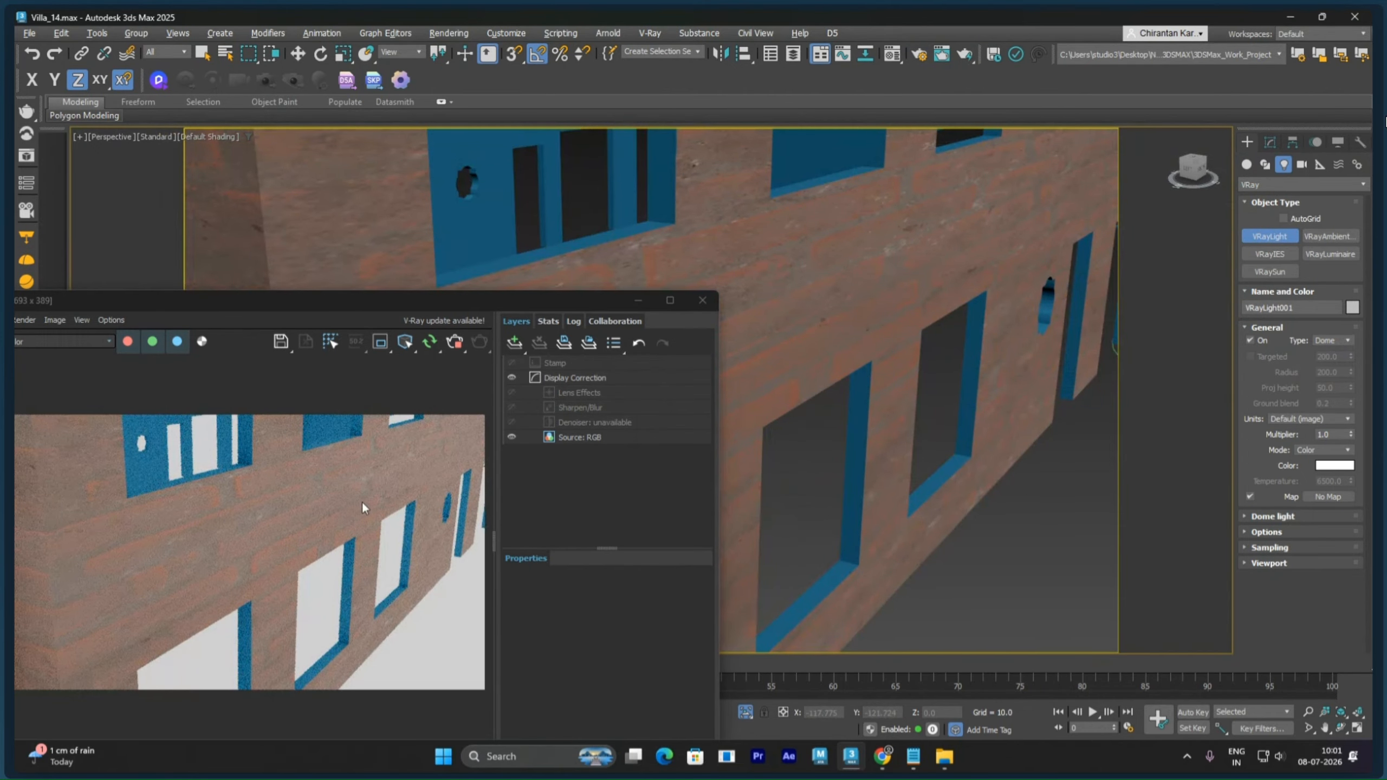
scroll(963, 402, down, 8)
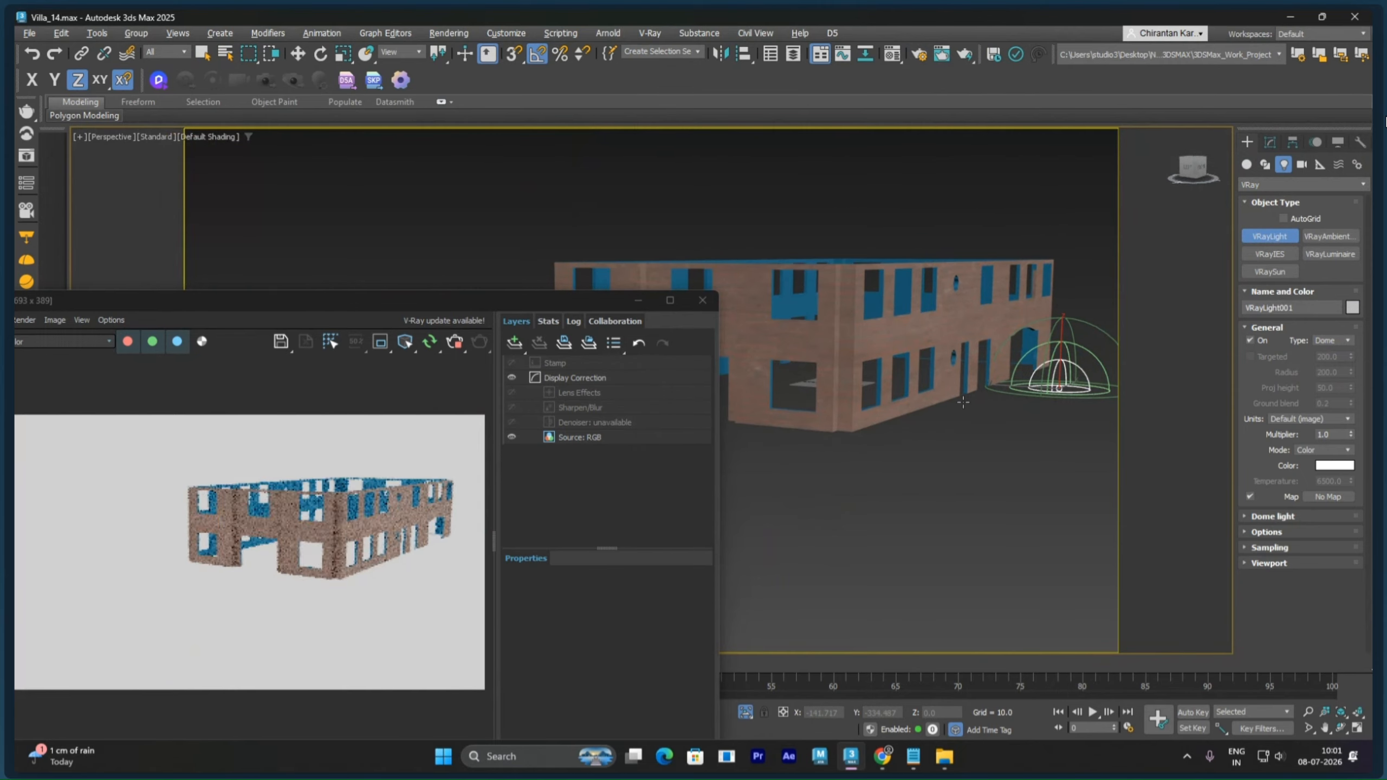
scroll(963, 403, up, 6)
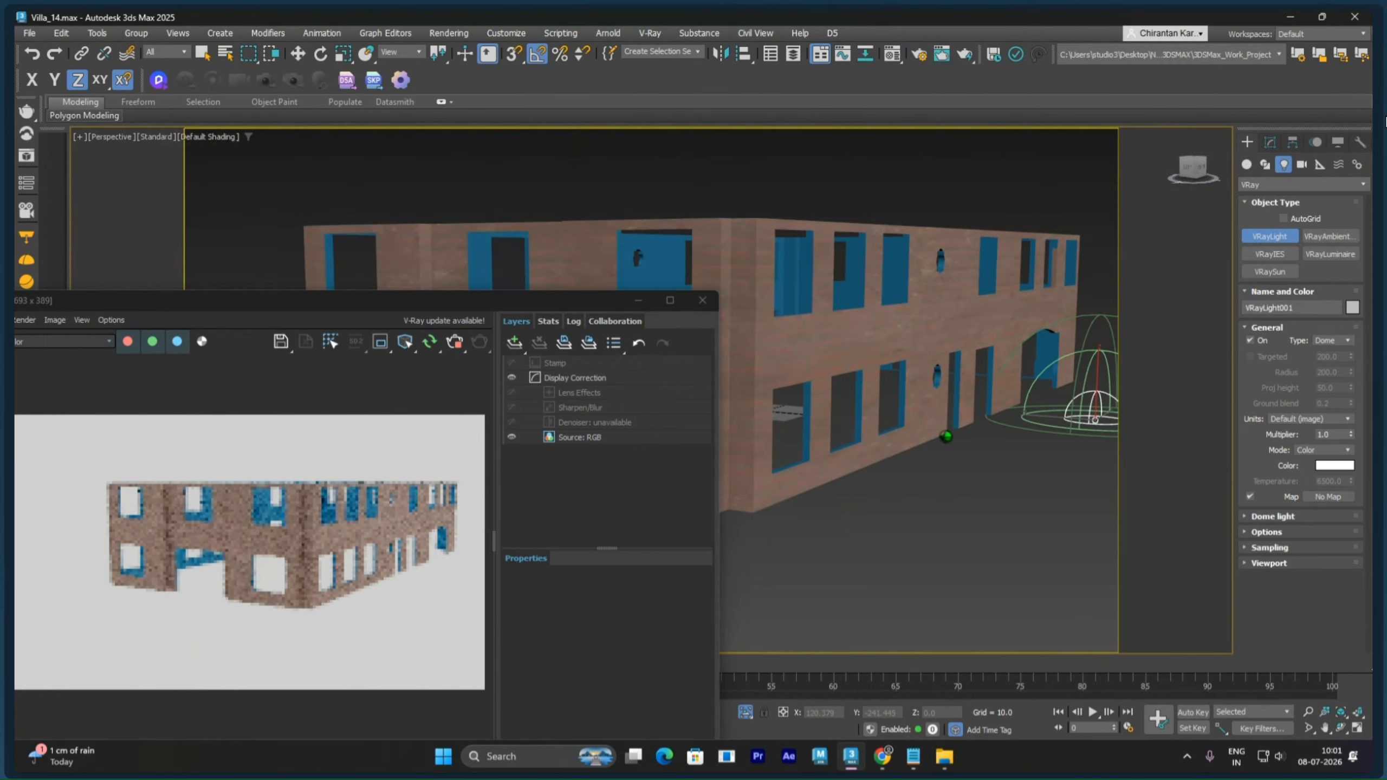
middle_drag(955, 402, 955, 413)
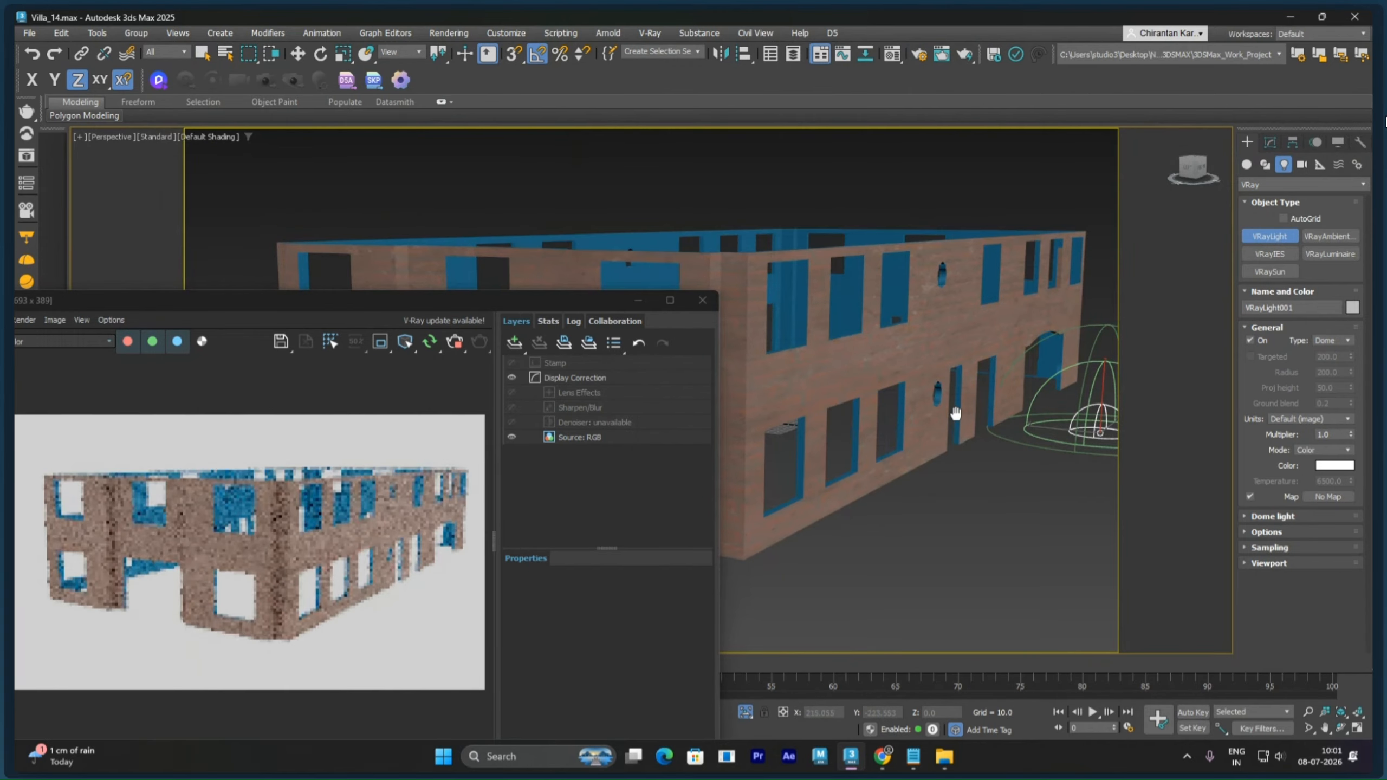
scroll(955, 414, up, 2)
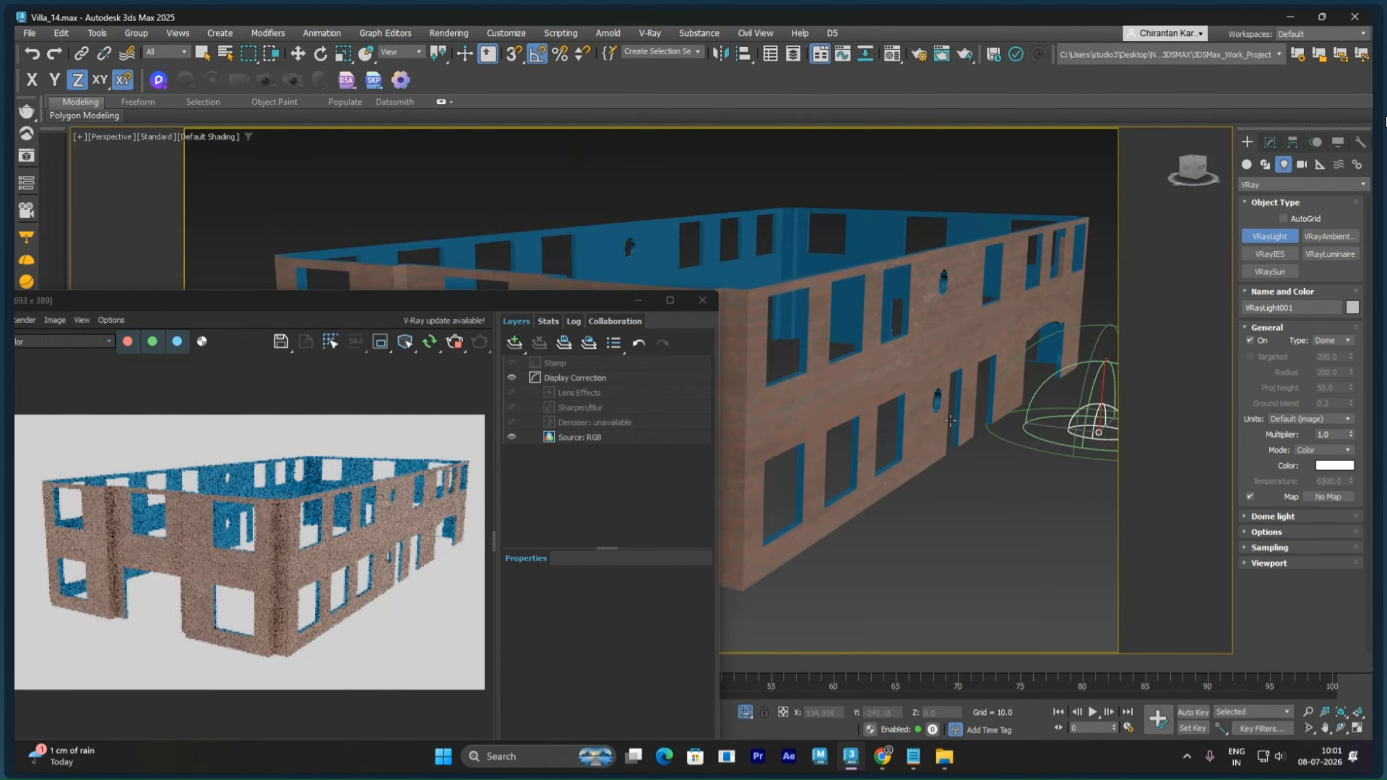
click(941, 386)
right_click(951, 399)
click(964, 407)
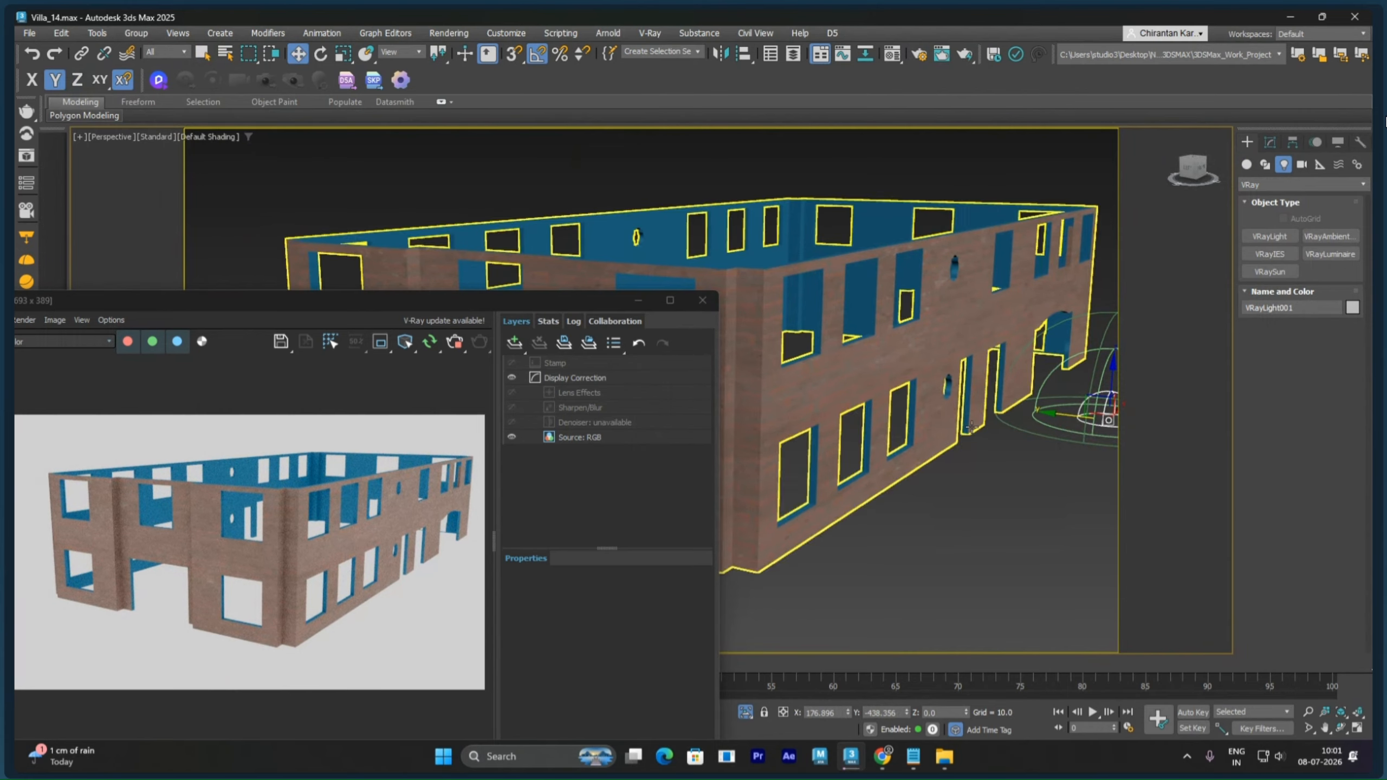
click(1011, 461)
Step: Examine the brick texture at the villa's corner and along its side openings in the interactive render
scroll(792, 403, up, 6)
scroll(789, 403, up, 6)
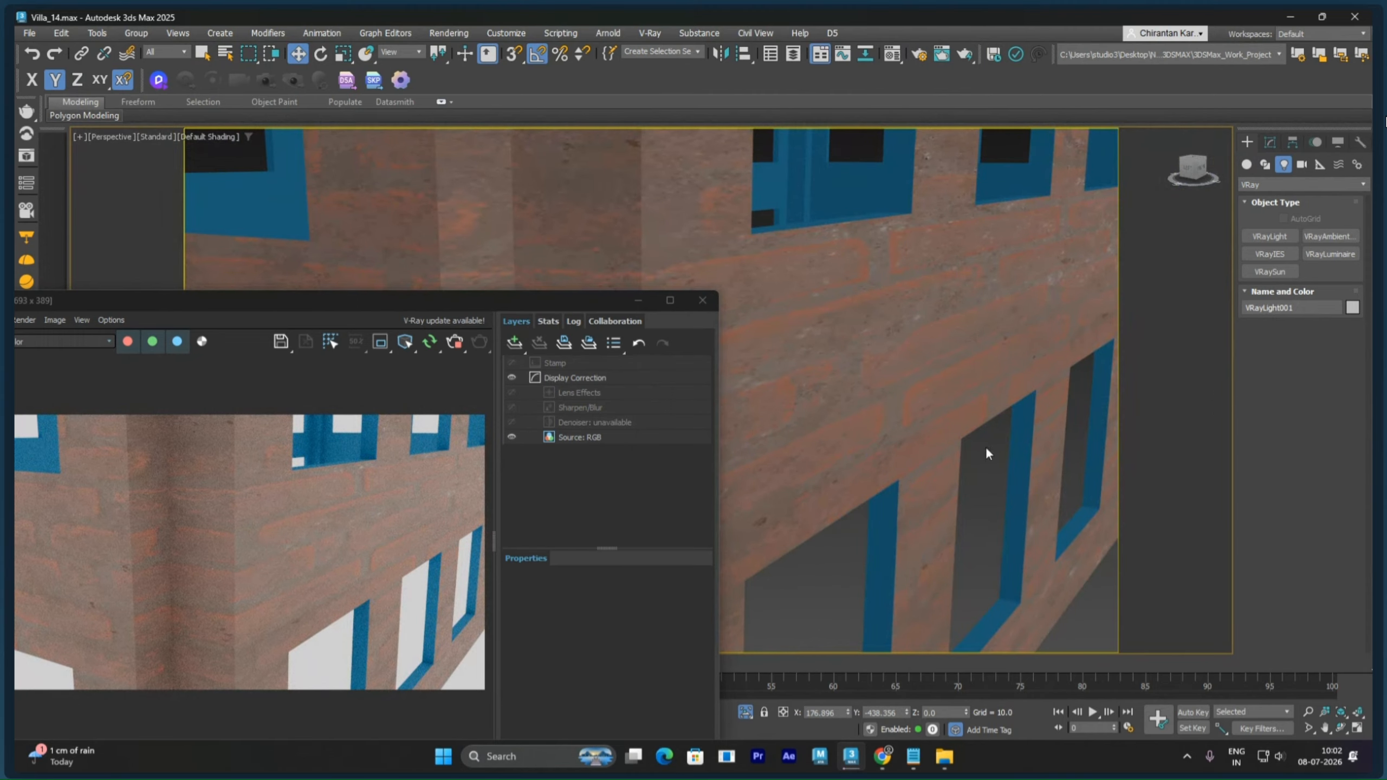
scroll(1066, 308, down, 10)
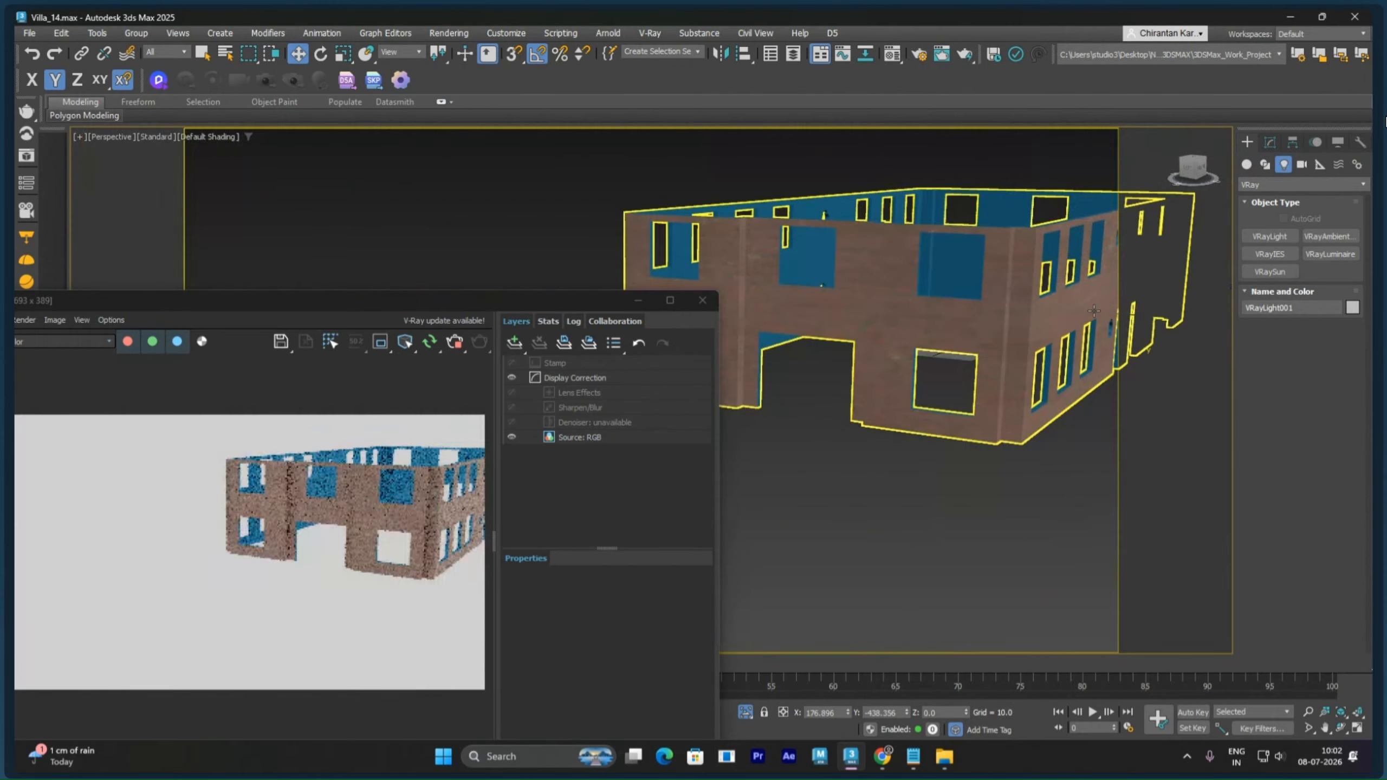
scroll(1018, 360, up, 5)
right_click(1017, 359)
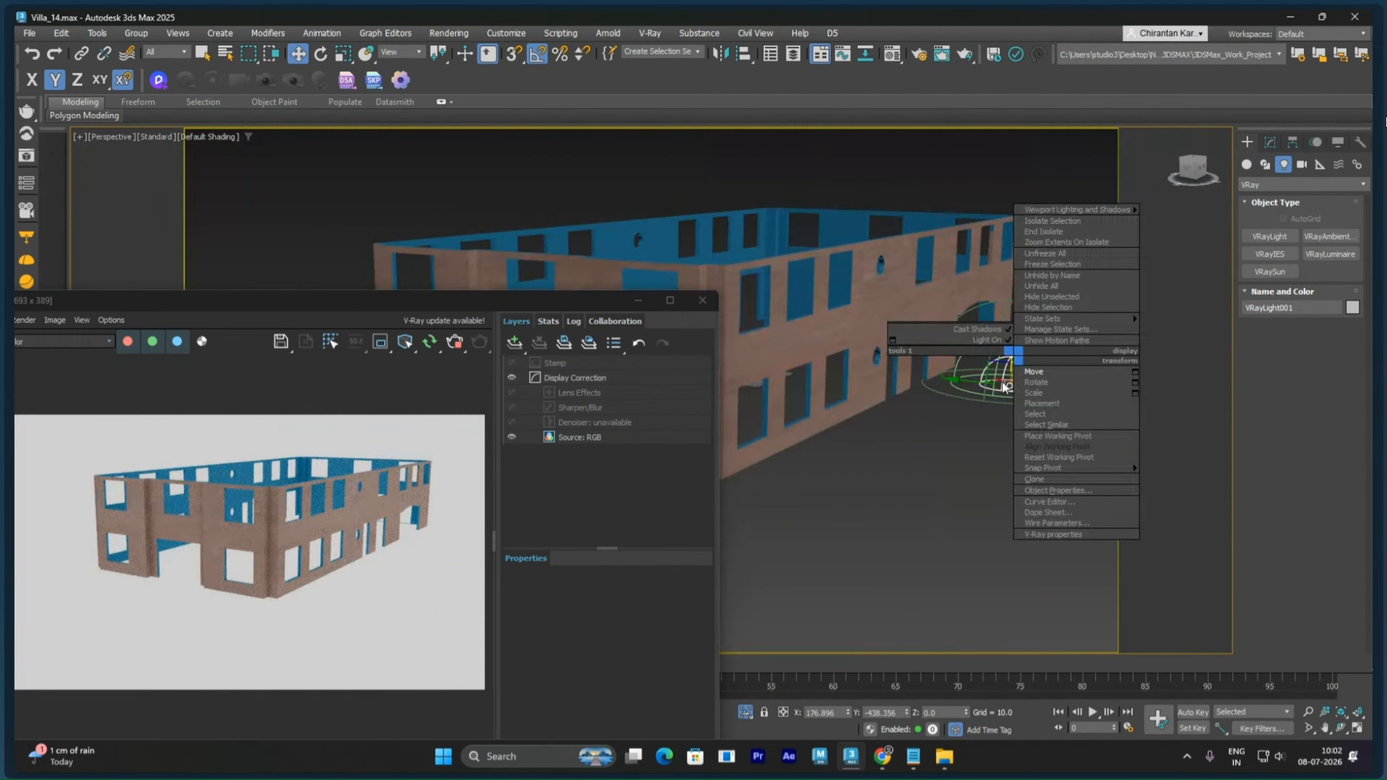
click(1039, 372)
scroll(916, 312, up, 6)
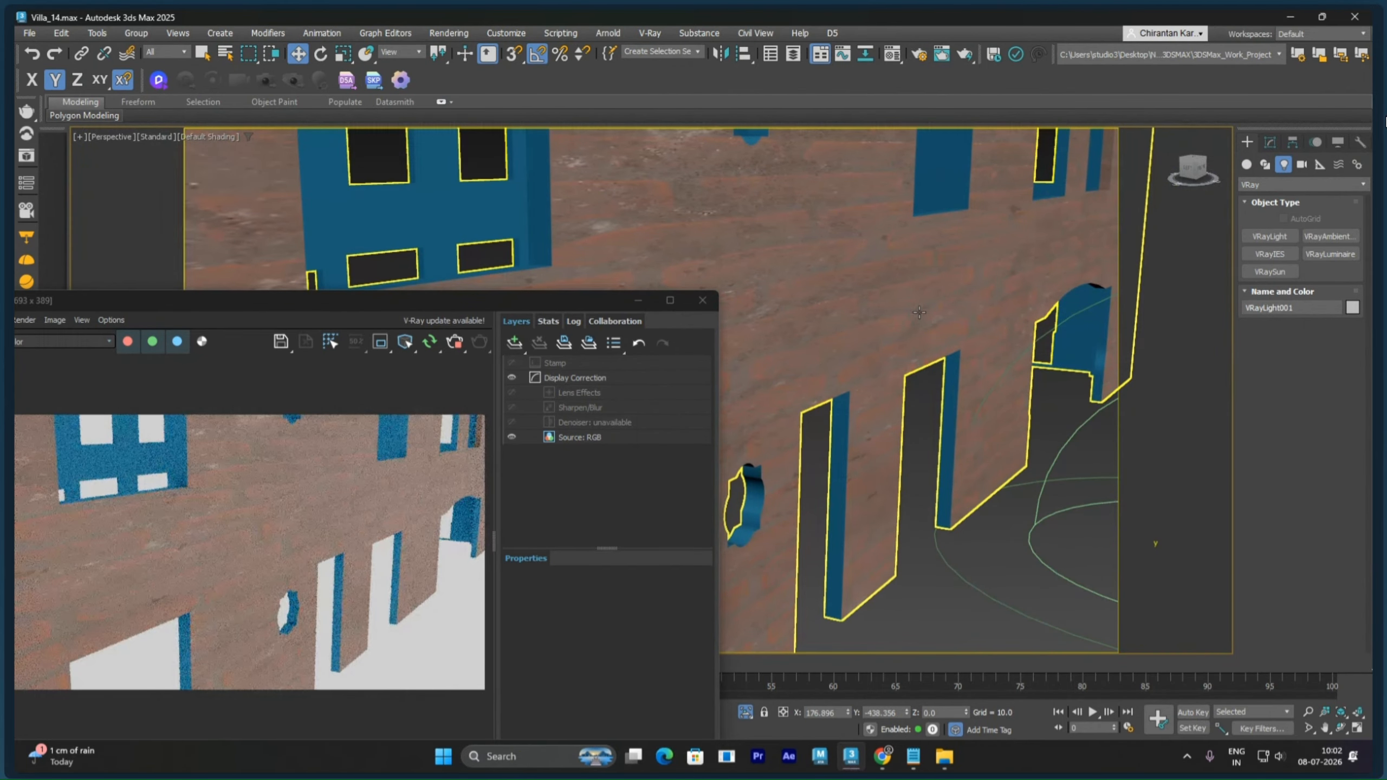
Step: Open the dome light's parameters, expand its Dome light settings and select the Multiplier value
click(1277, 143)
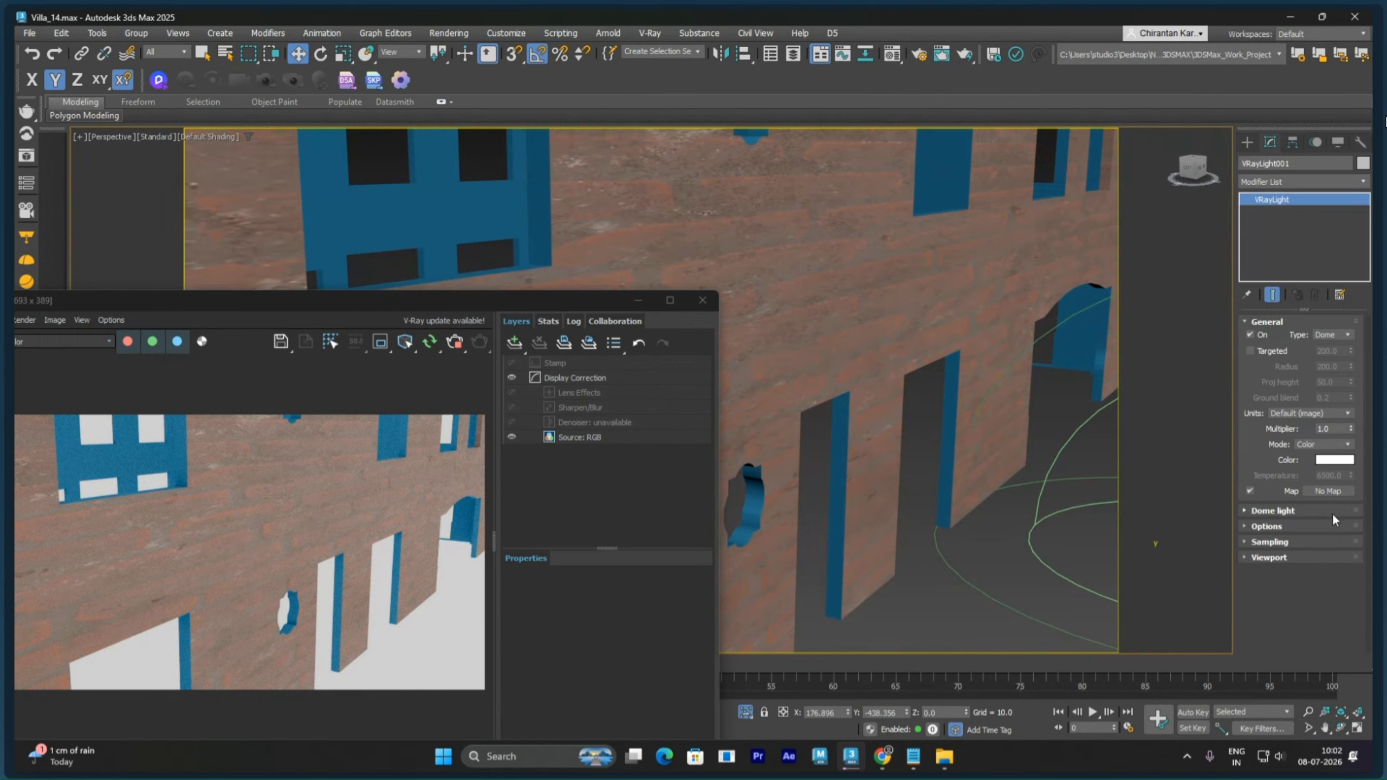
click(1275, 512)
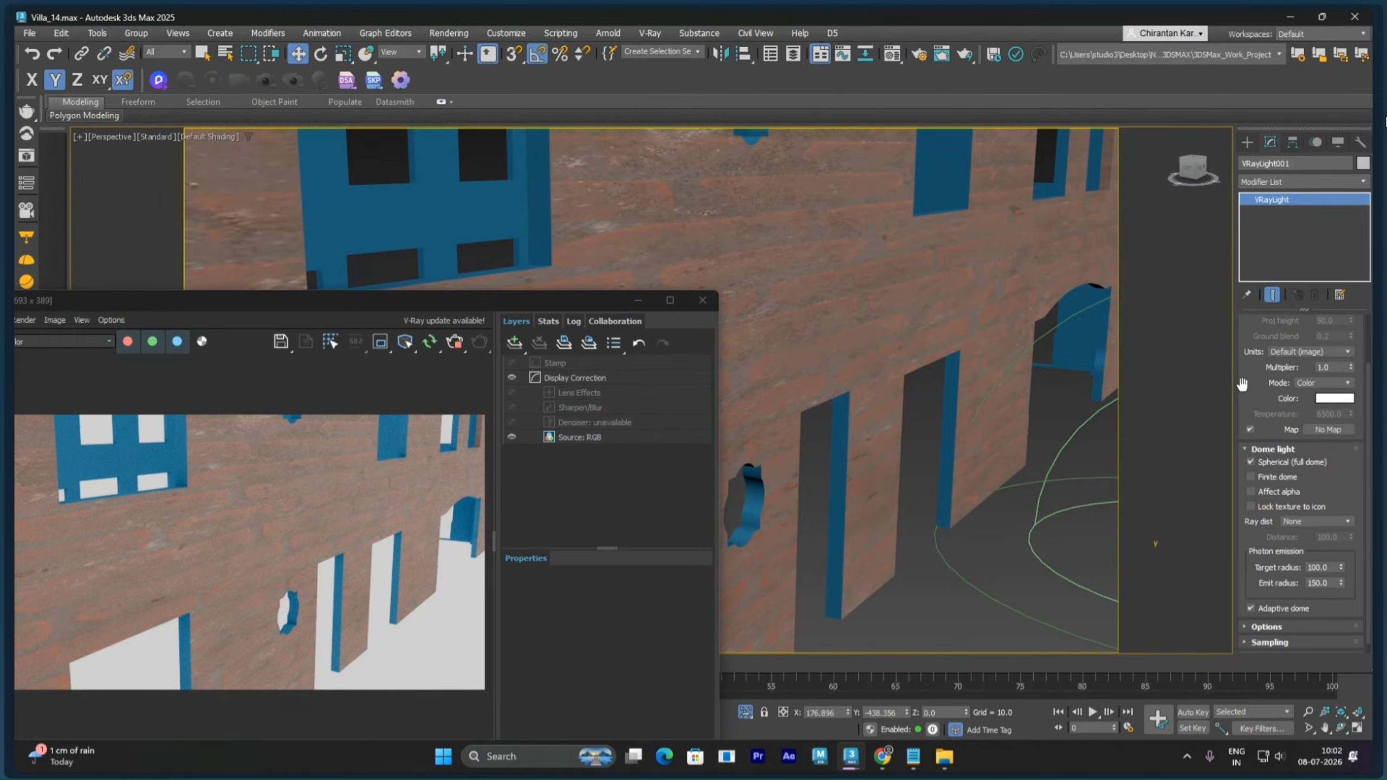
drag(1243, 385, 1245, 444)
double_click(1333, 429)
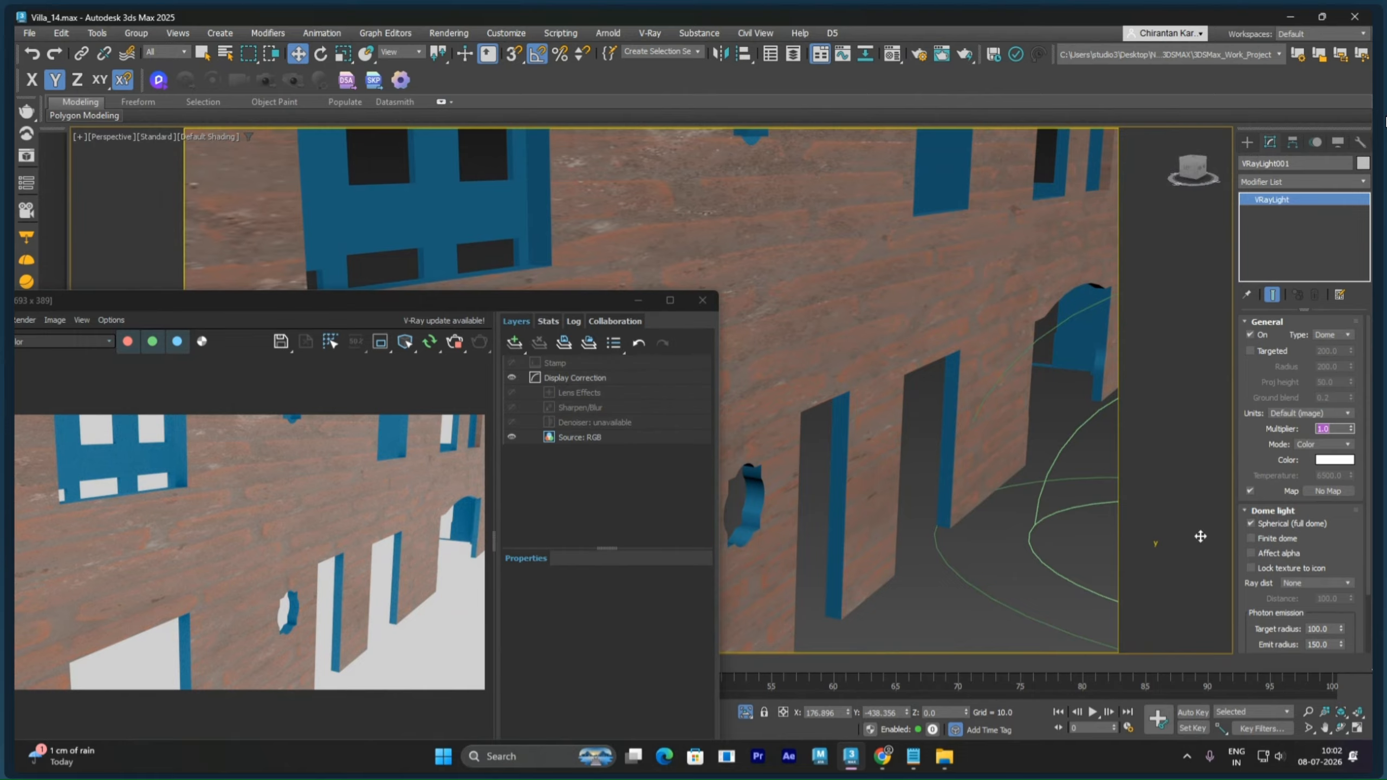
Step: Choose a Bitmap for the dome light's texture map and browse to the DayEnvironmentHDRI101_2K folder inside HDRIs
click(1322, 491)
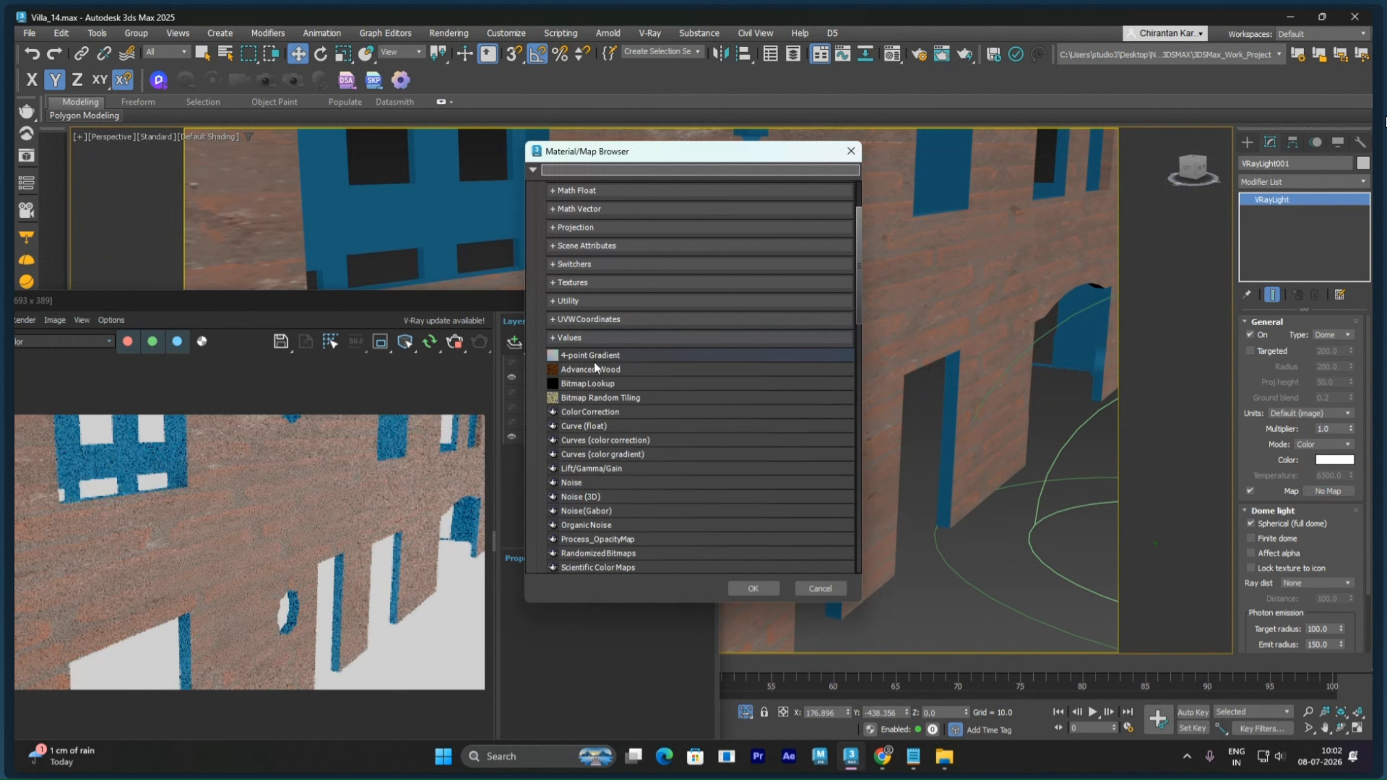
scroll(583, 236, up, 3)
click(568, 206)
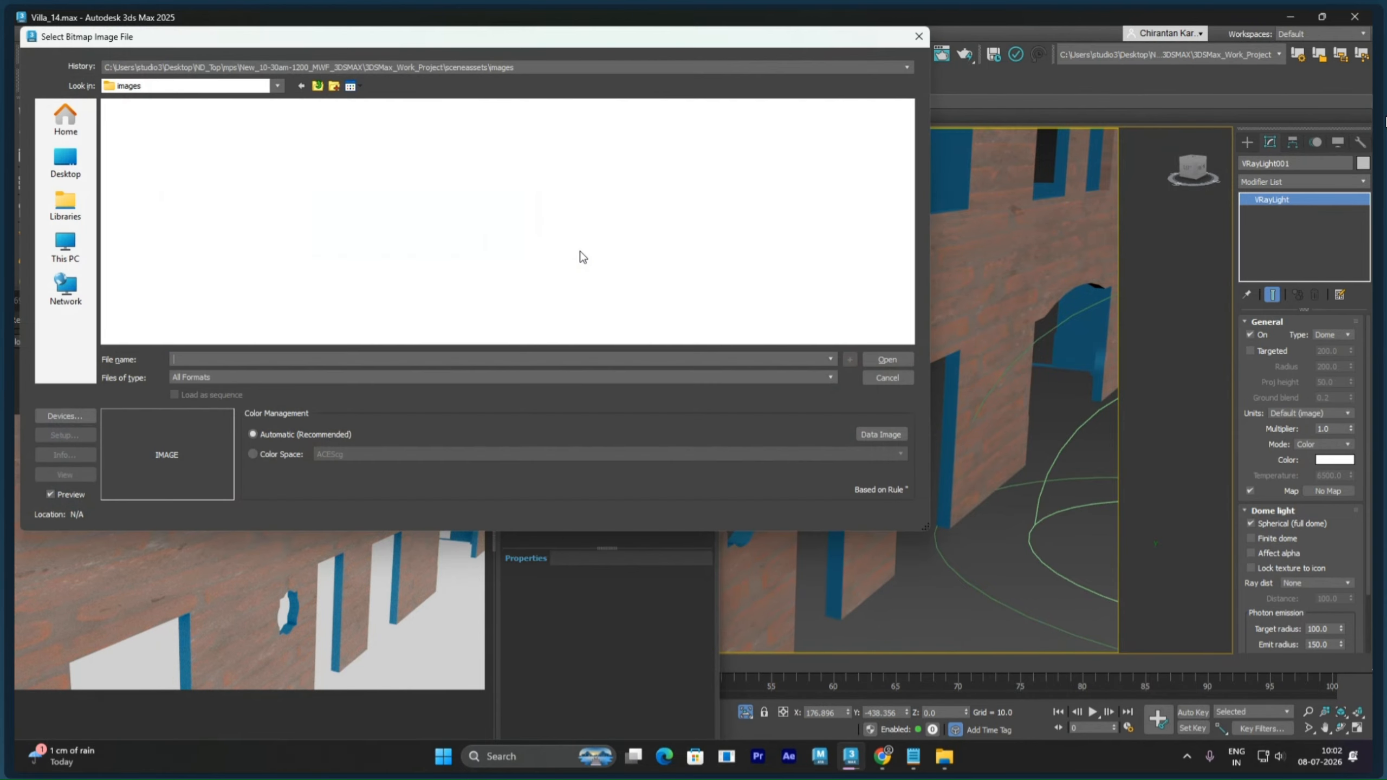
click(319, 87)
click(319, 89)
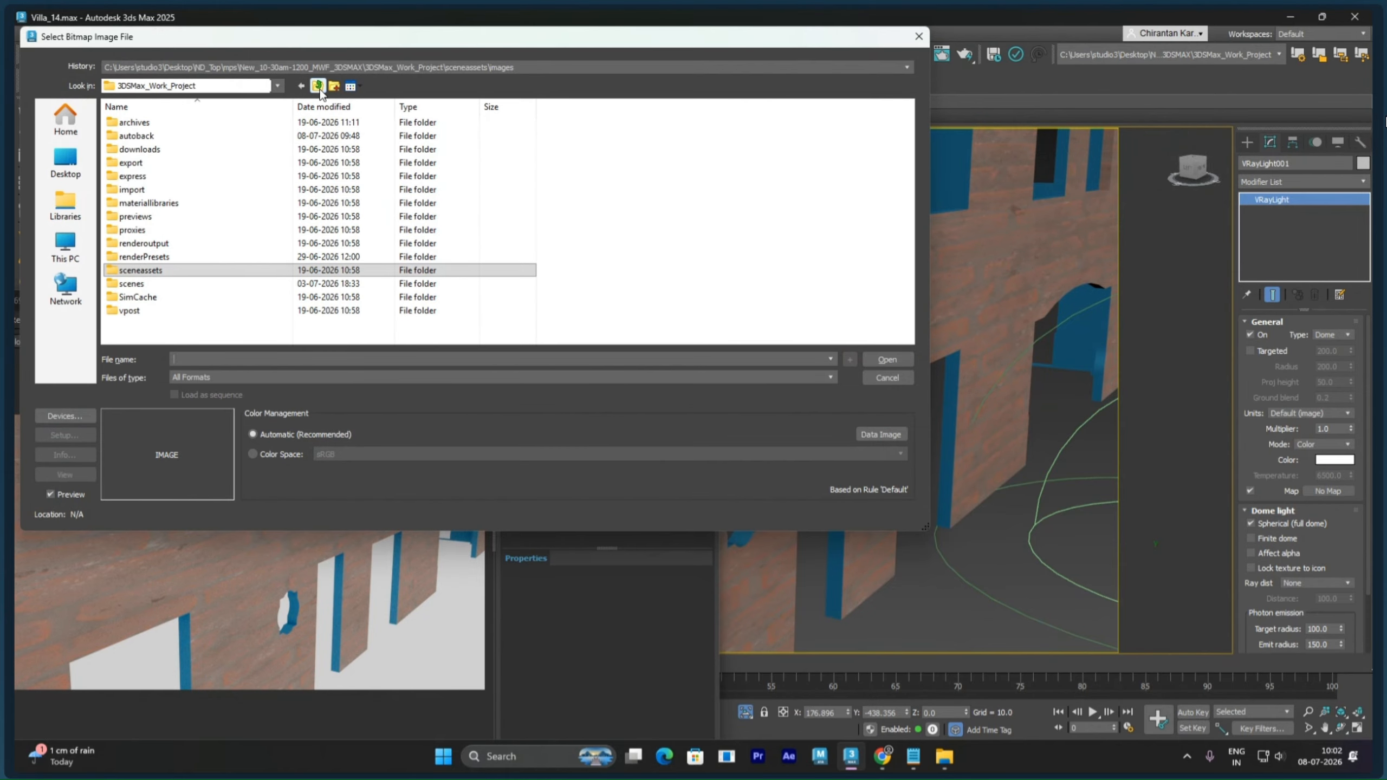
click(319, 87)
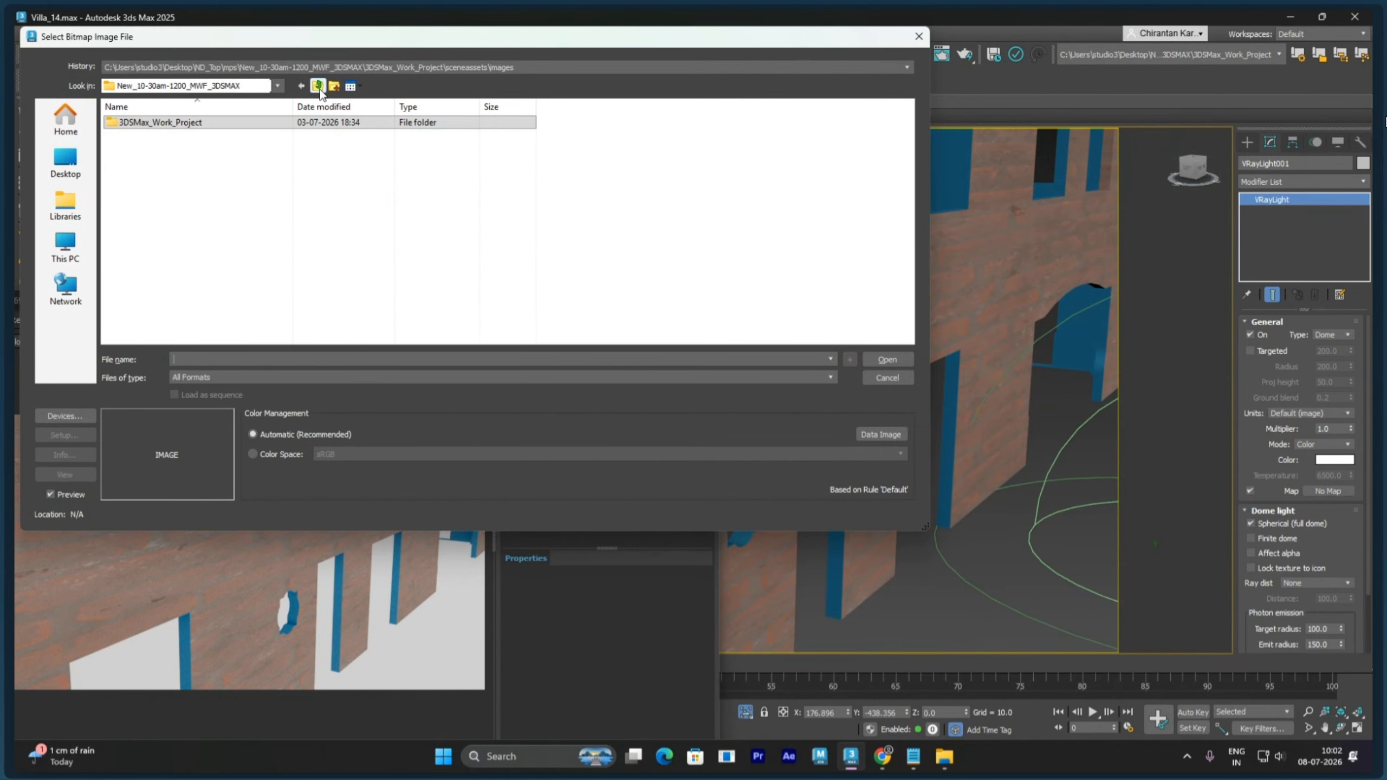
click(319, 87)
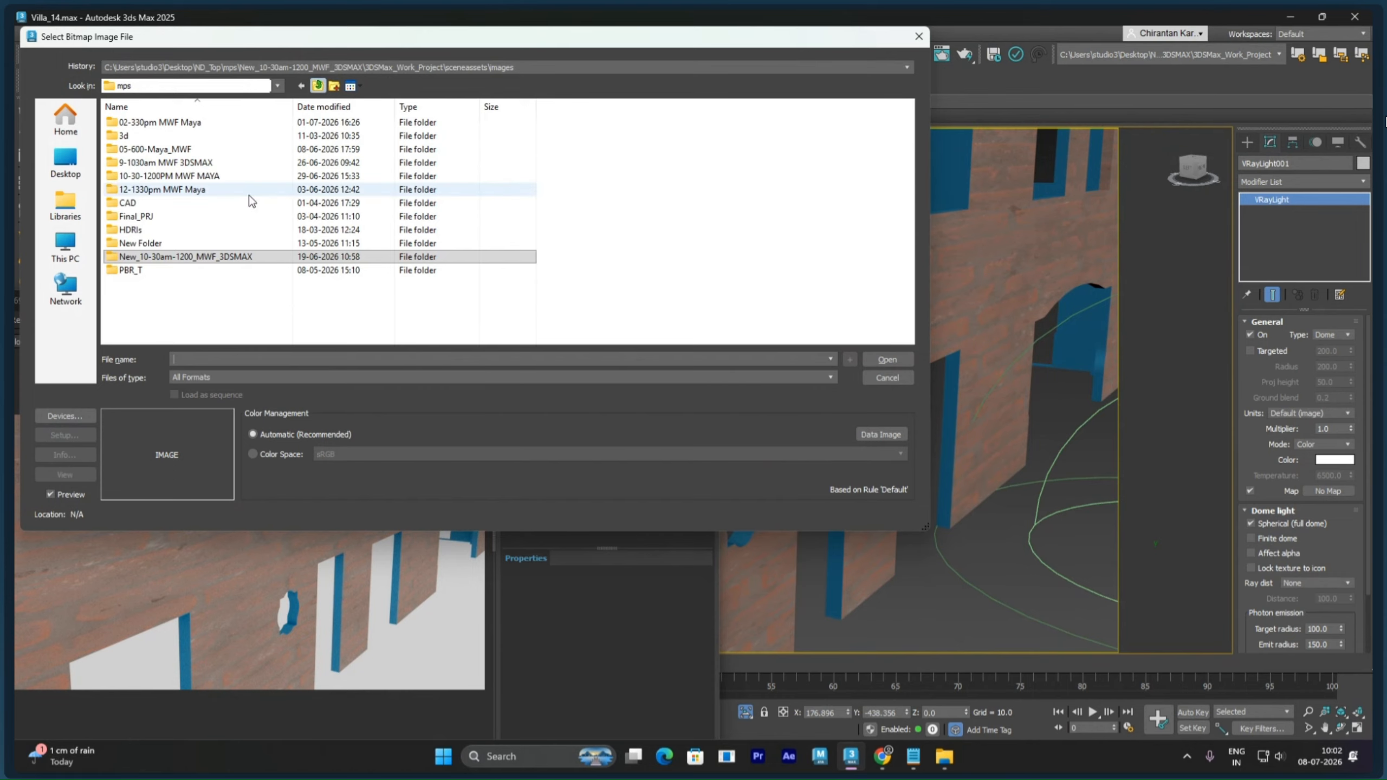
double_click(143, 230)
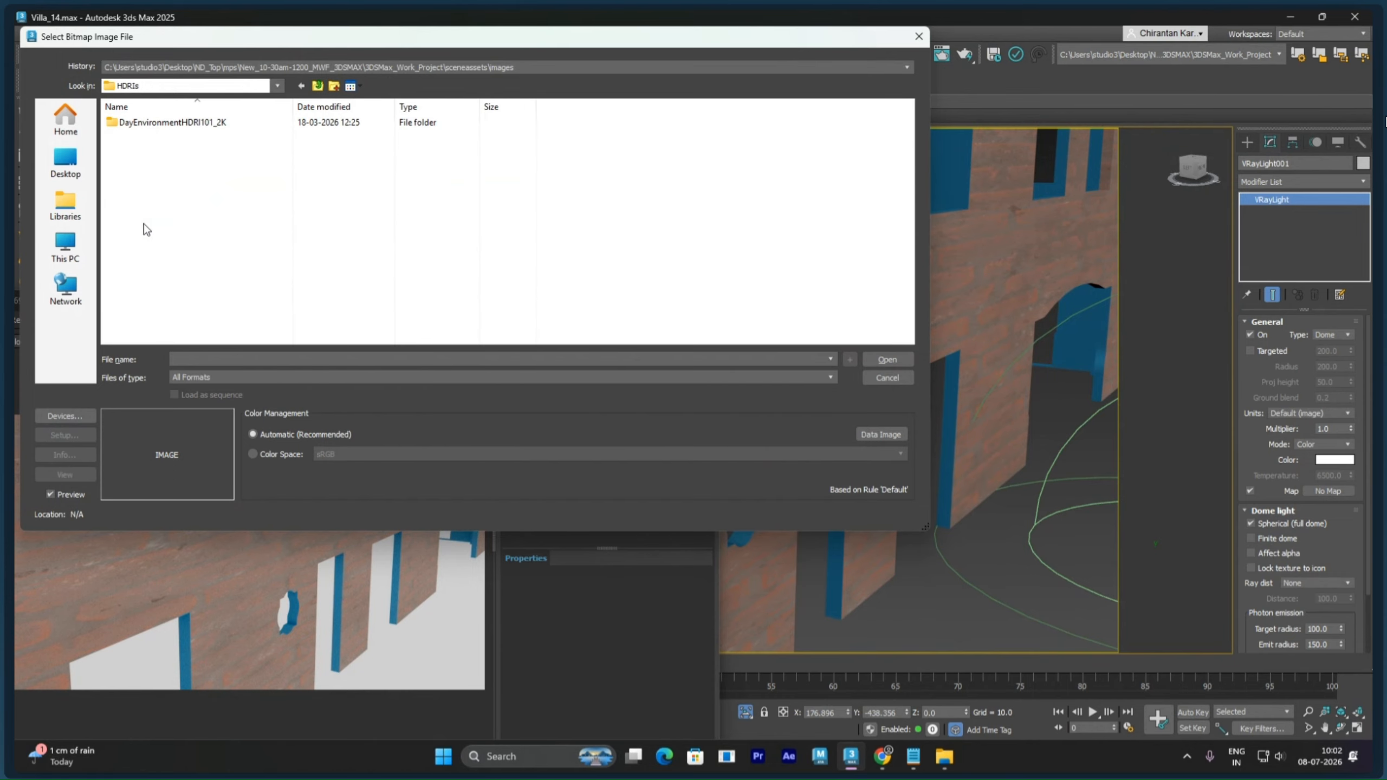
click(170, 125)
double_click(170, 124)
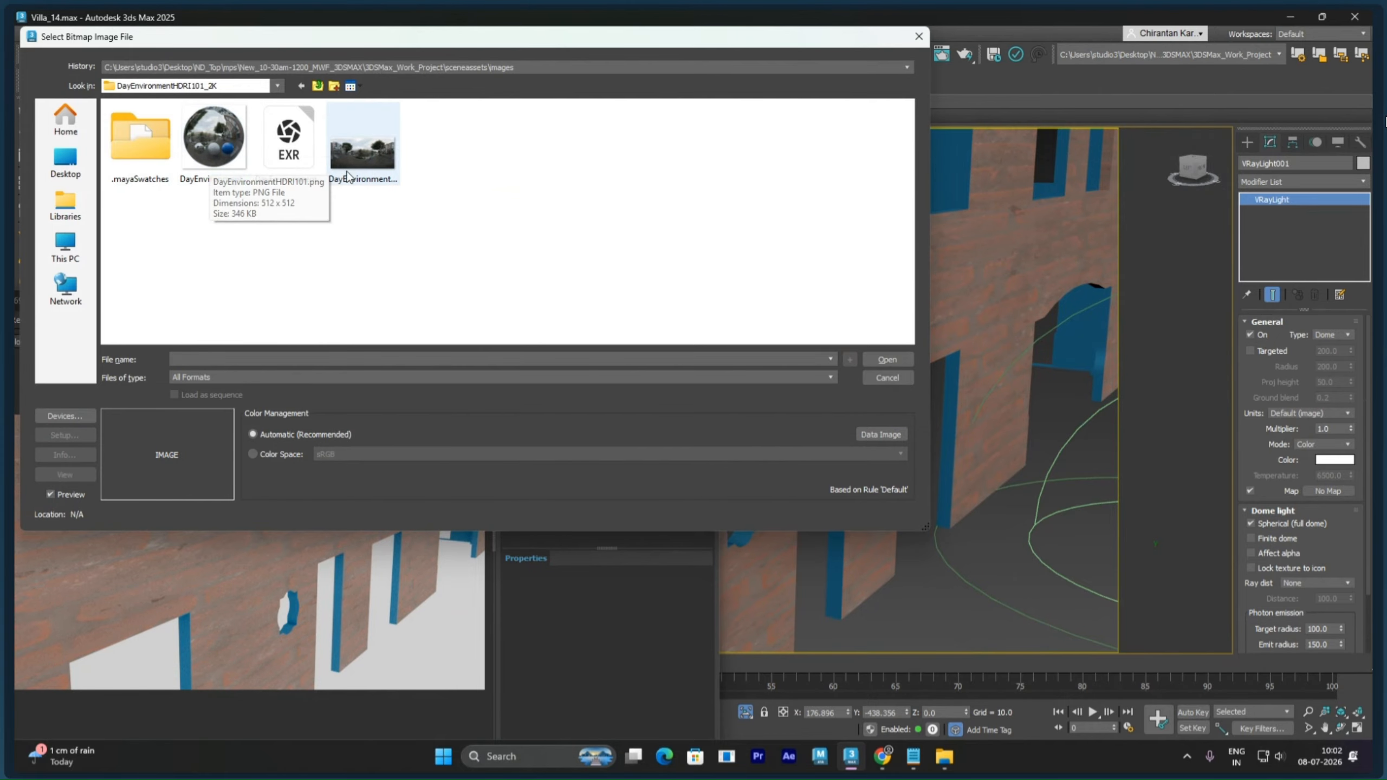
Step: Load DayEnvironmentHDRI101_2K_HDR.exr as the dome light's map, accepting the default OpenEXR configuration
click(366, 164)
click(305, 159)
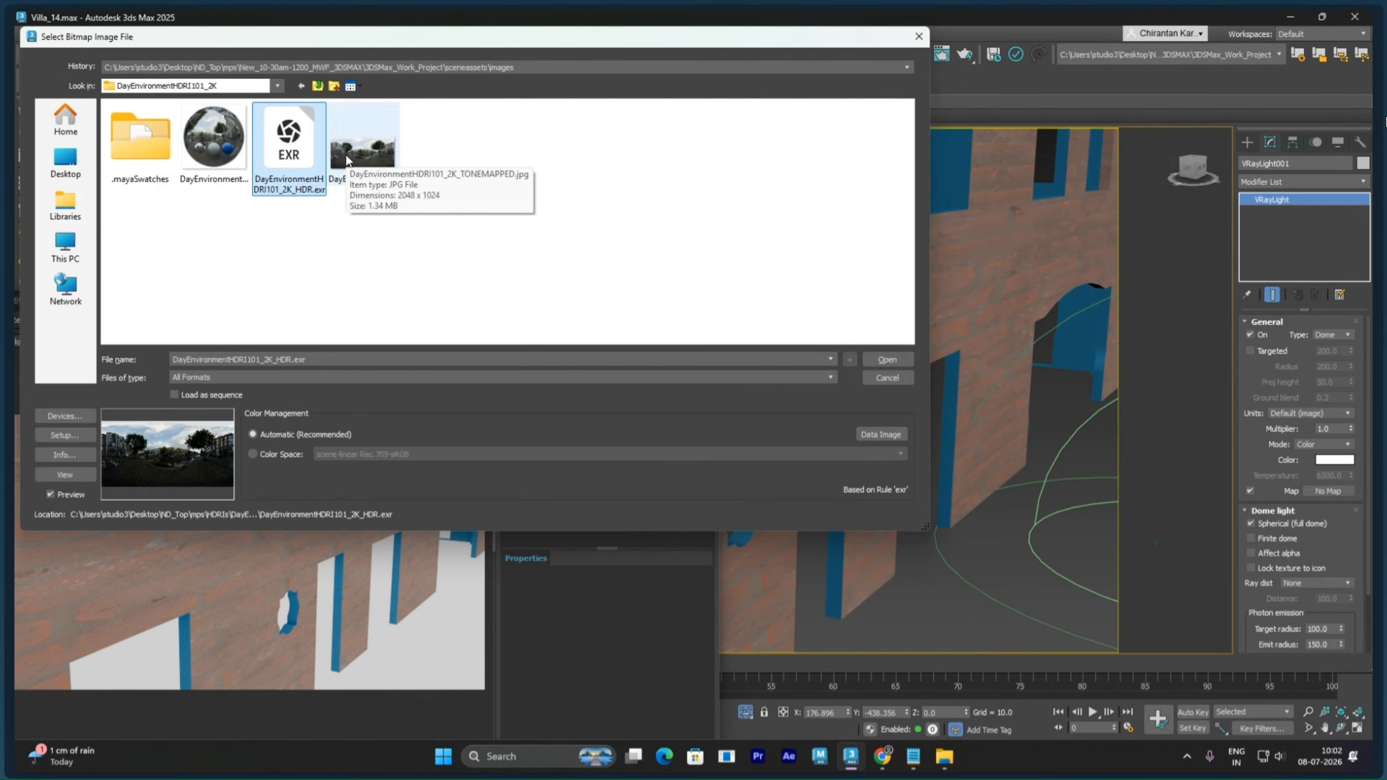
click(886, 360)
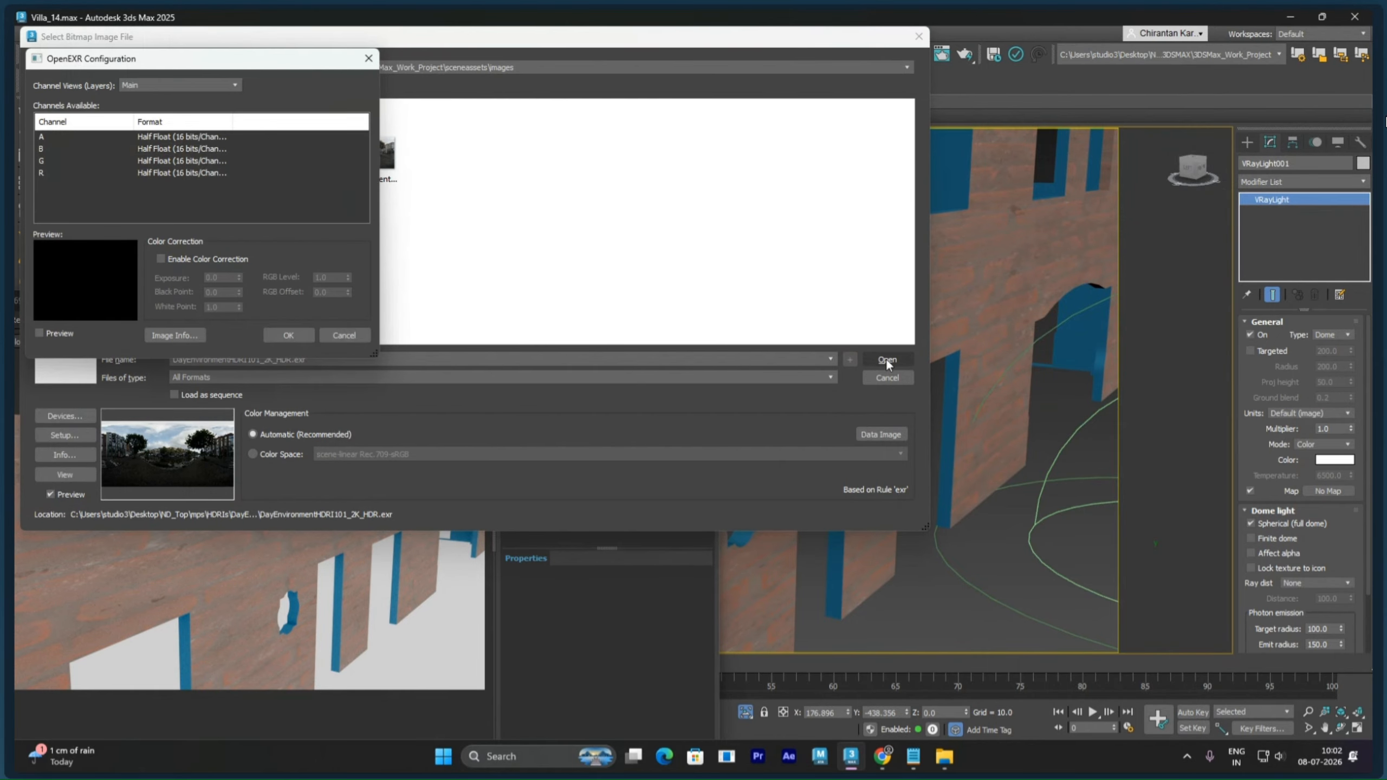
click(287, 335)
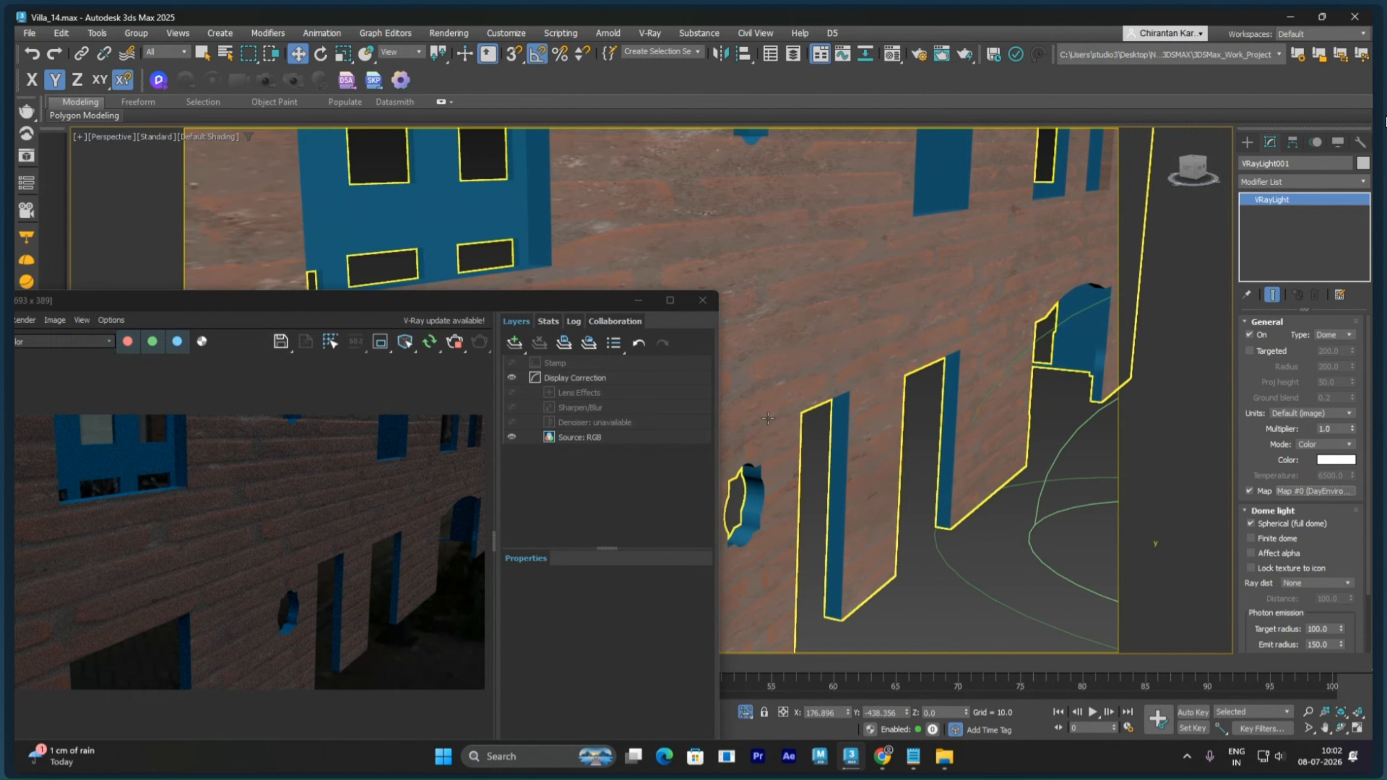
Step: Set the outer walls' UVW Map tiling to 2.74 in U and 2.55 in V
middle_drag(799, 378, 1021, 338)
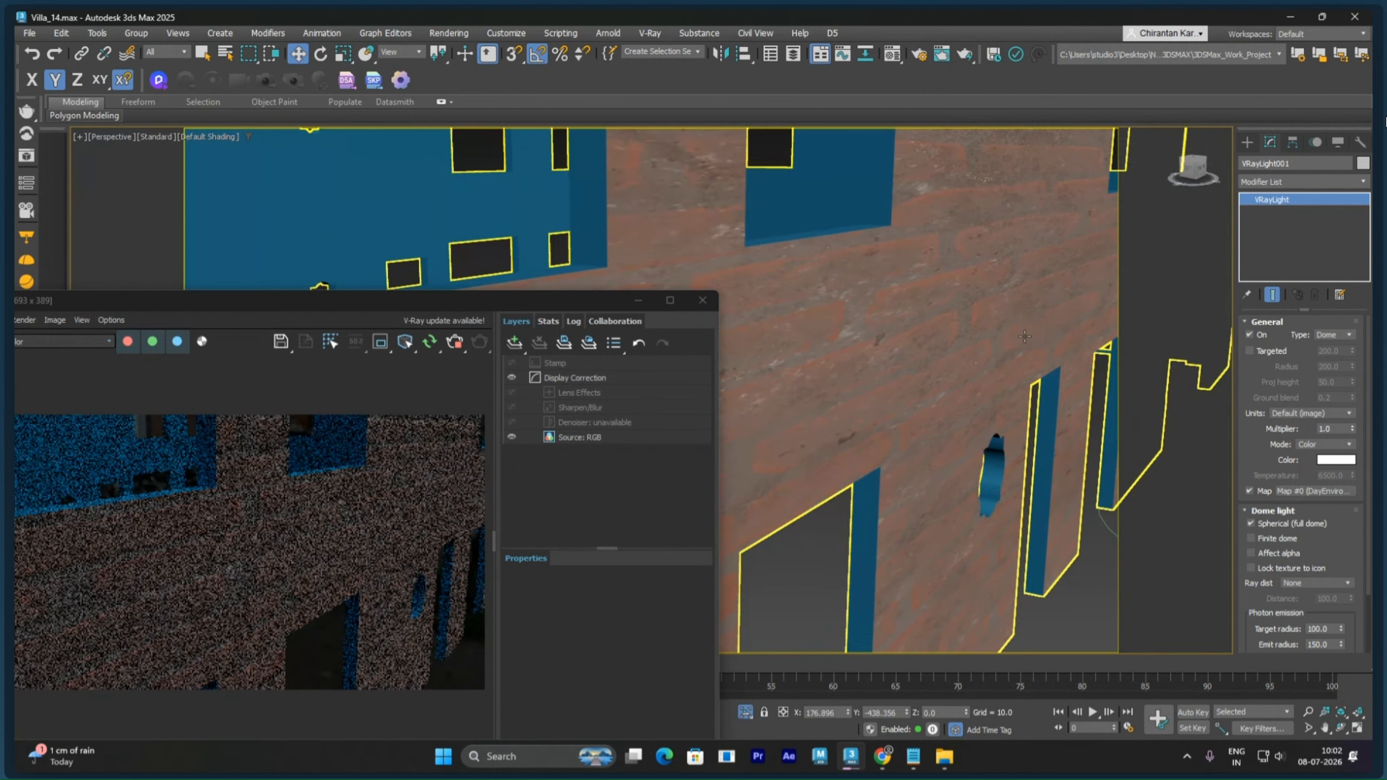
scroll(852, 355, up, 4)
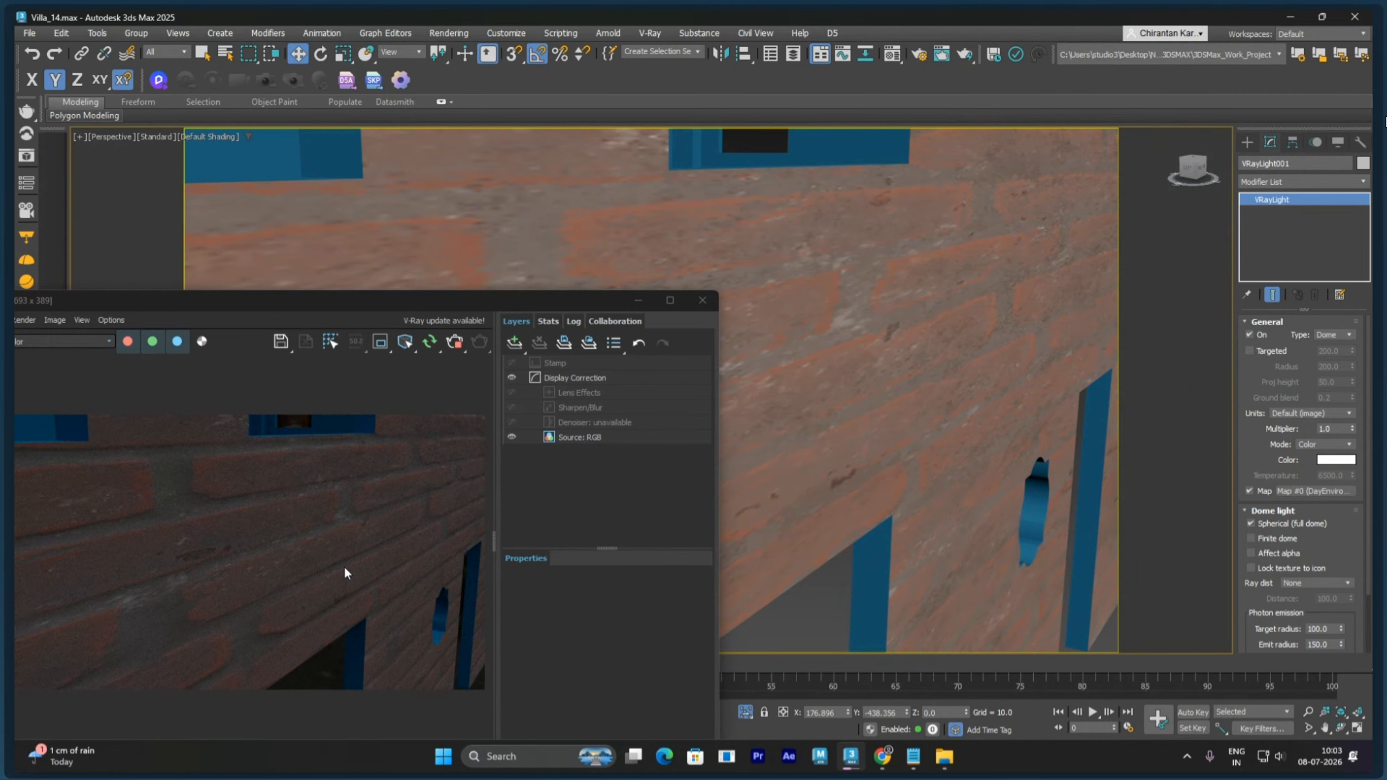
click(816, 404)
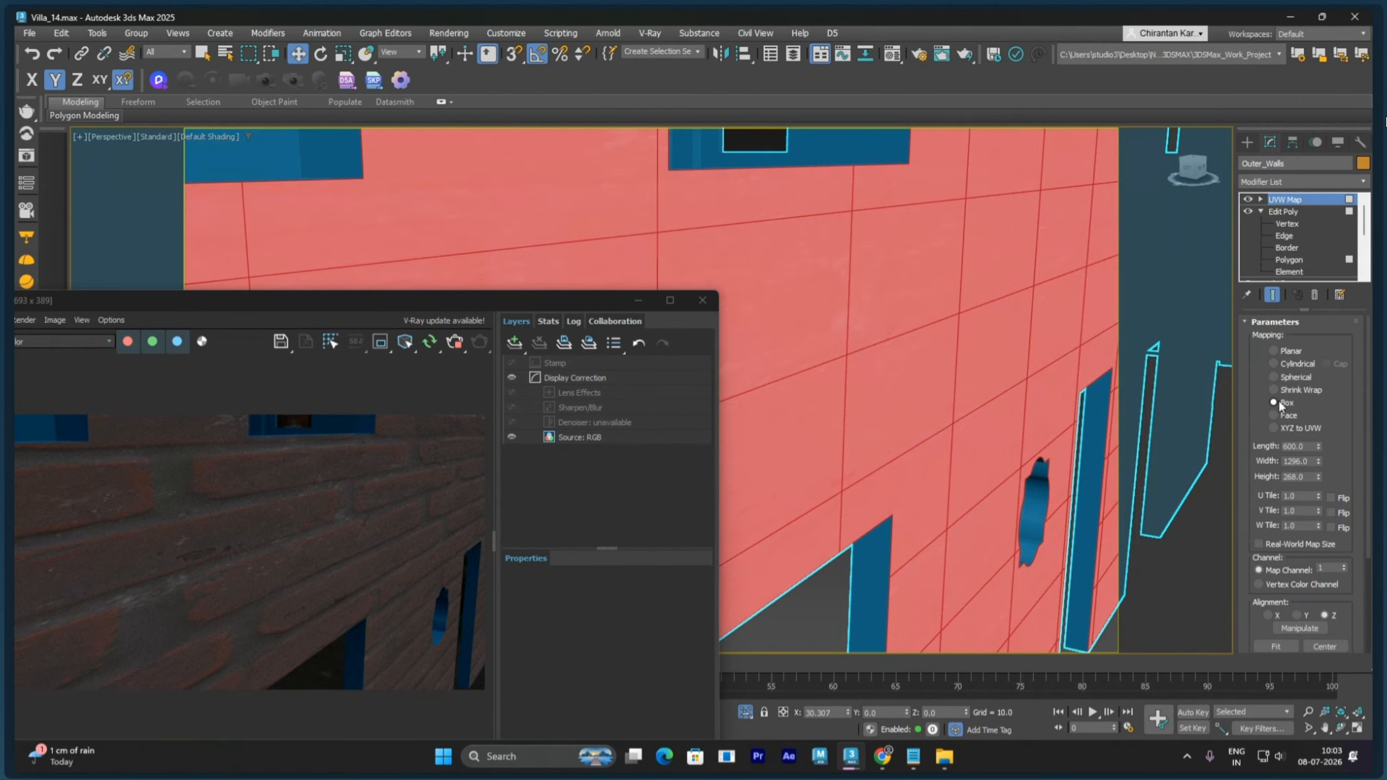
double_click(1305, 496)
text(1.33)
key(Return)
drag(1326, 473, 1331, 375)
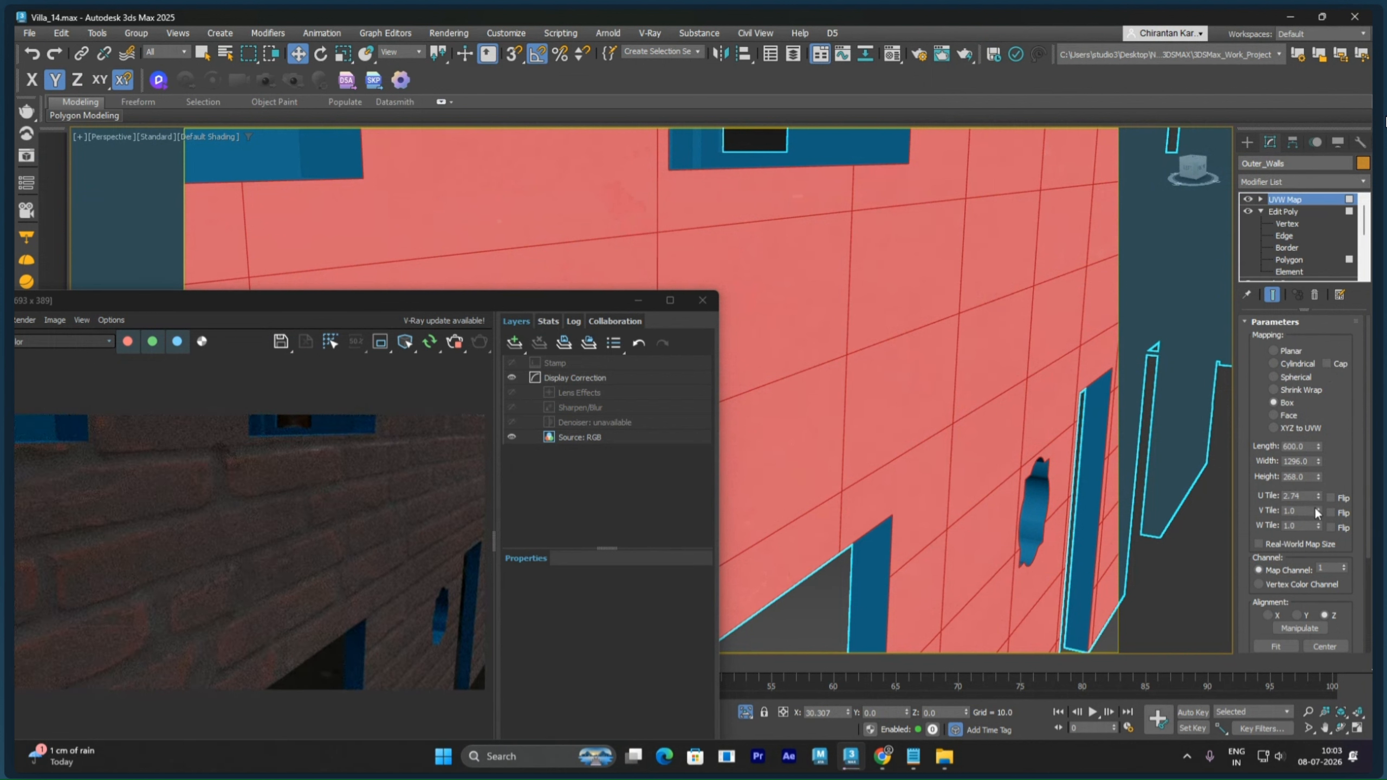
drag(1318, 508, 1325, 400)
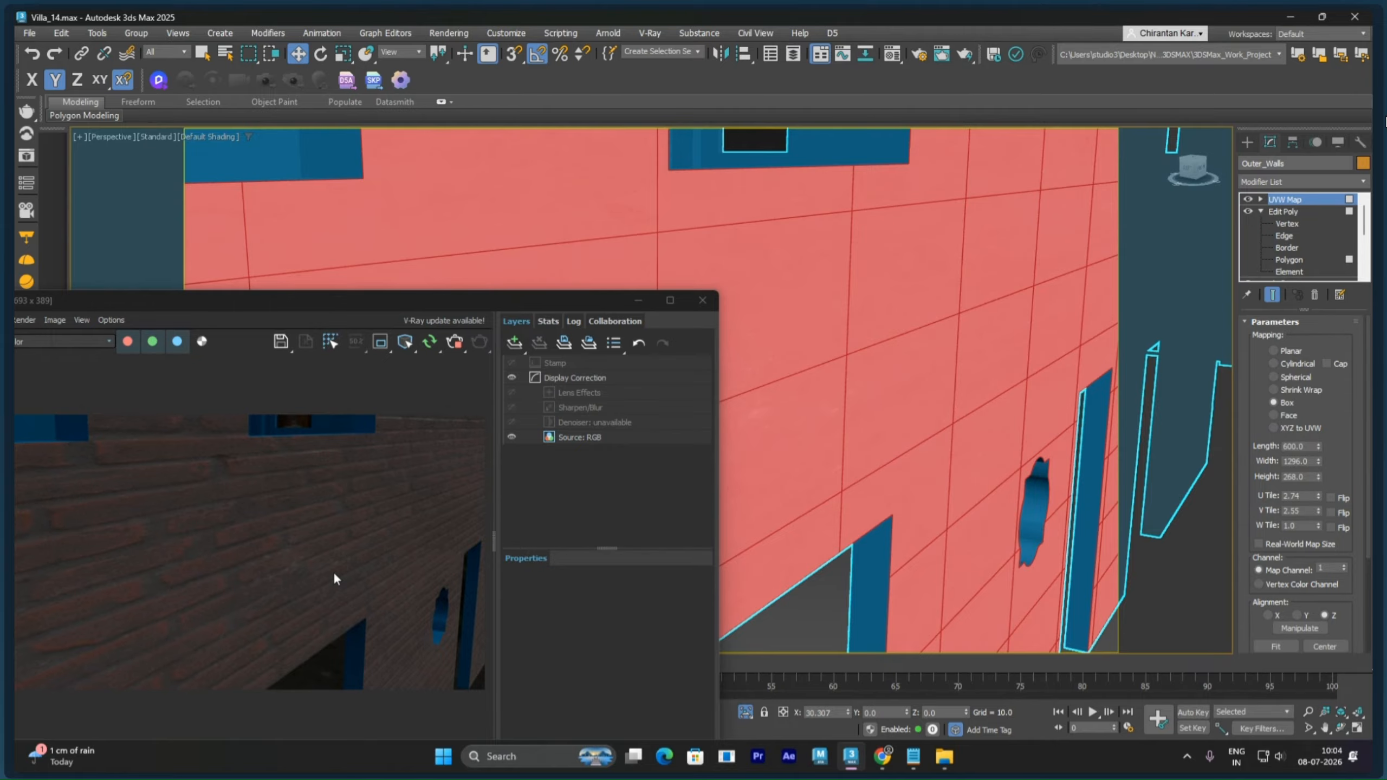
Step: Close the interactive render, select the dome light and exit isolation to show the whole villa
click(703, 303)
click(1247, 144)
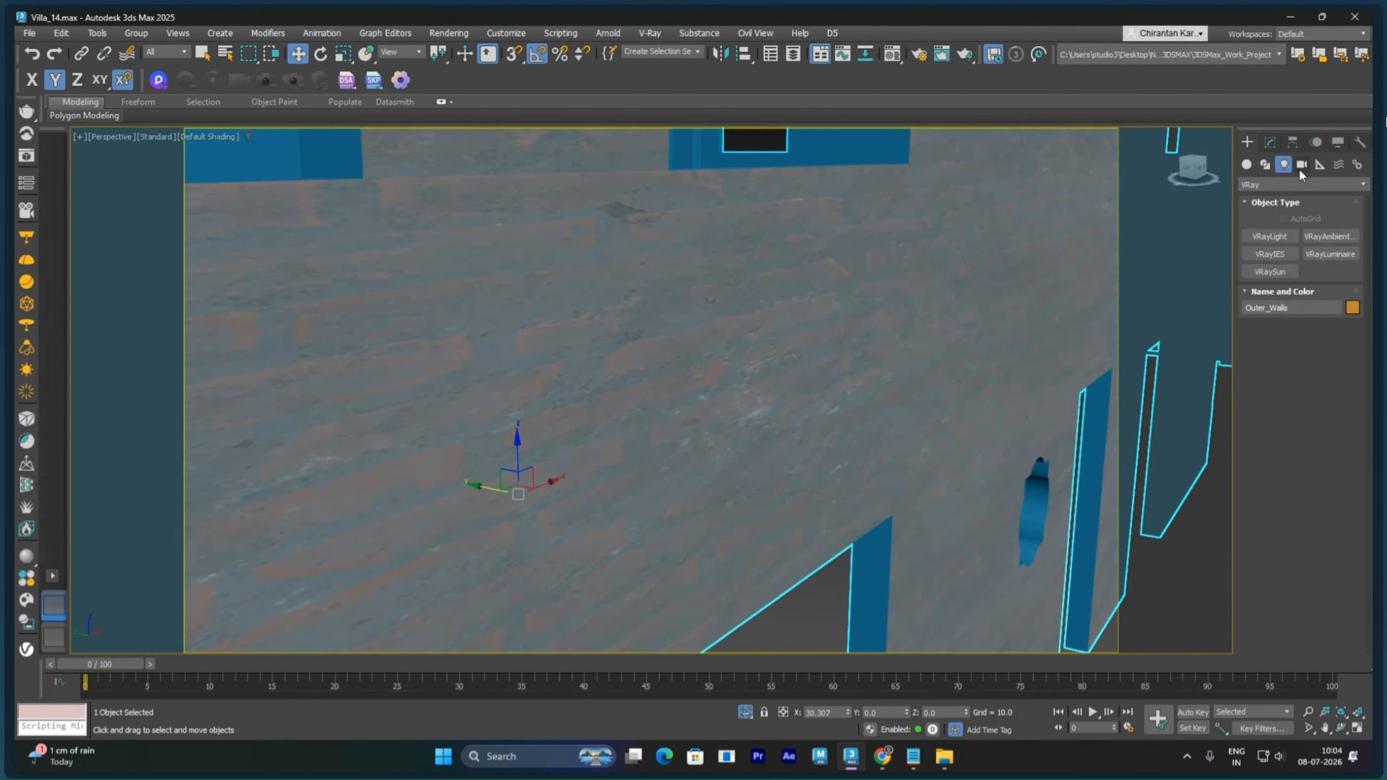
scroll(1091, 425, down, 12)
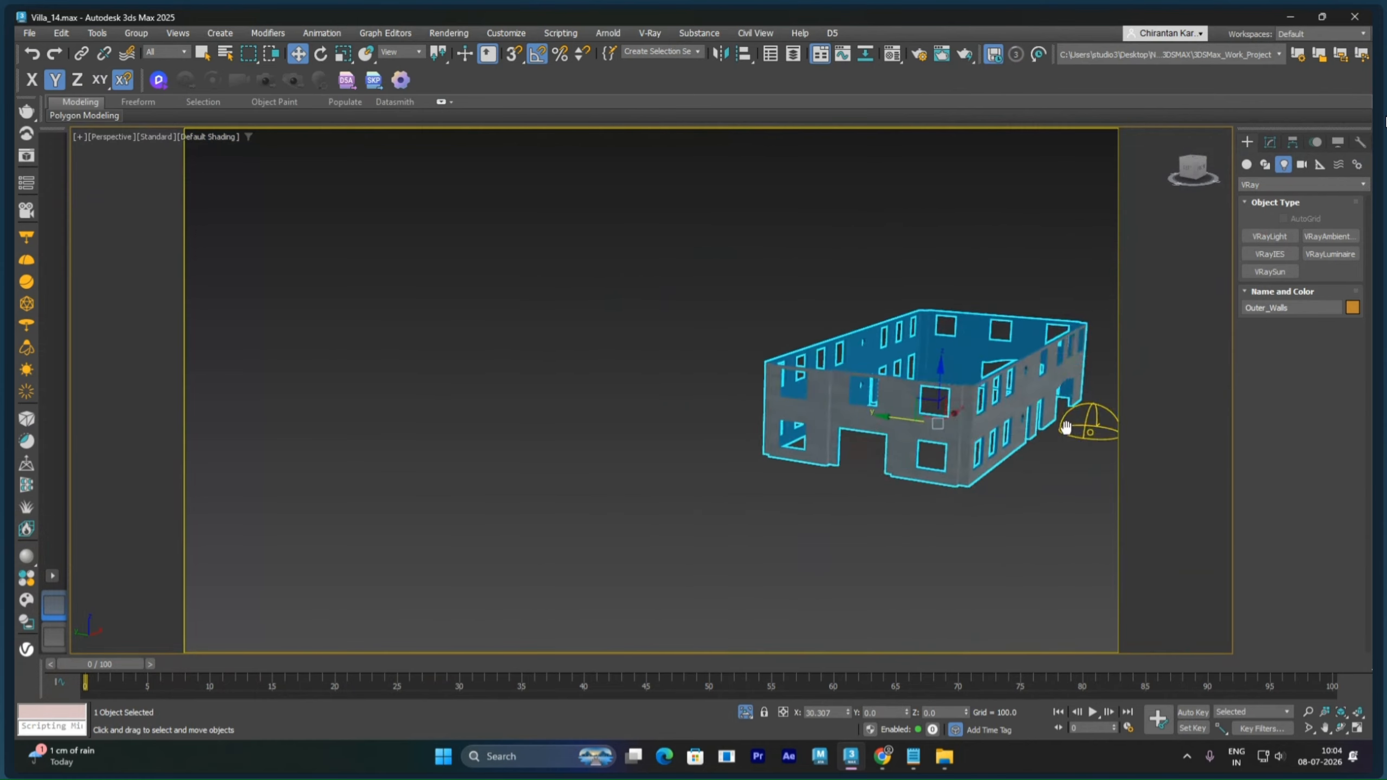
middle_drag(1066, 428, 934, 432)
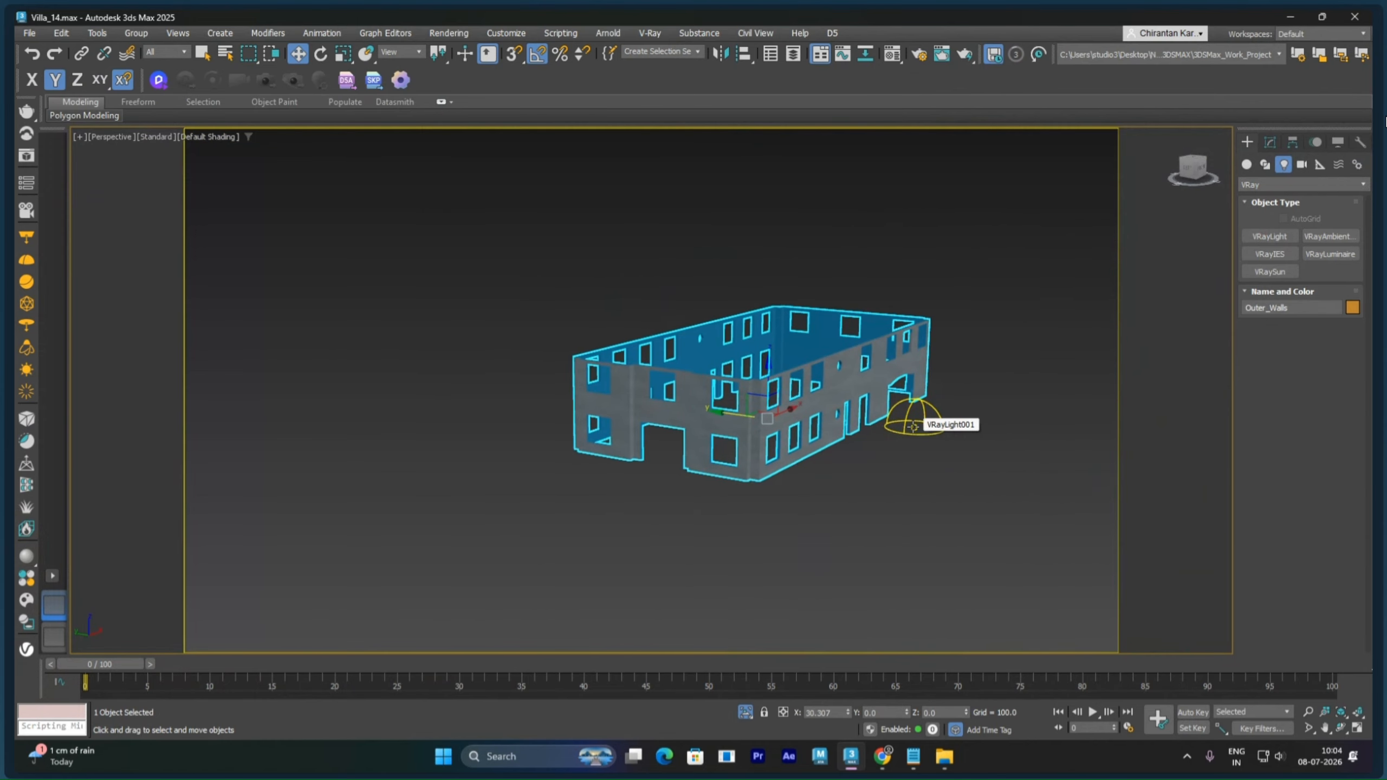
click(913, 427)
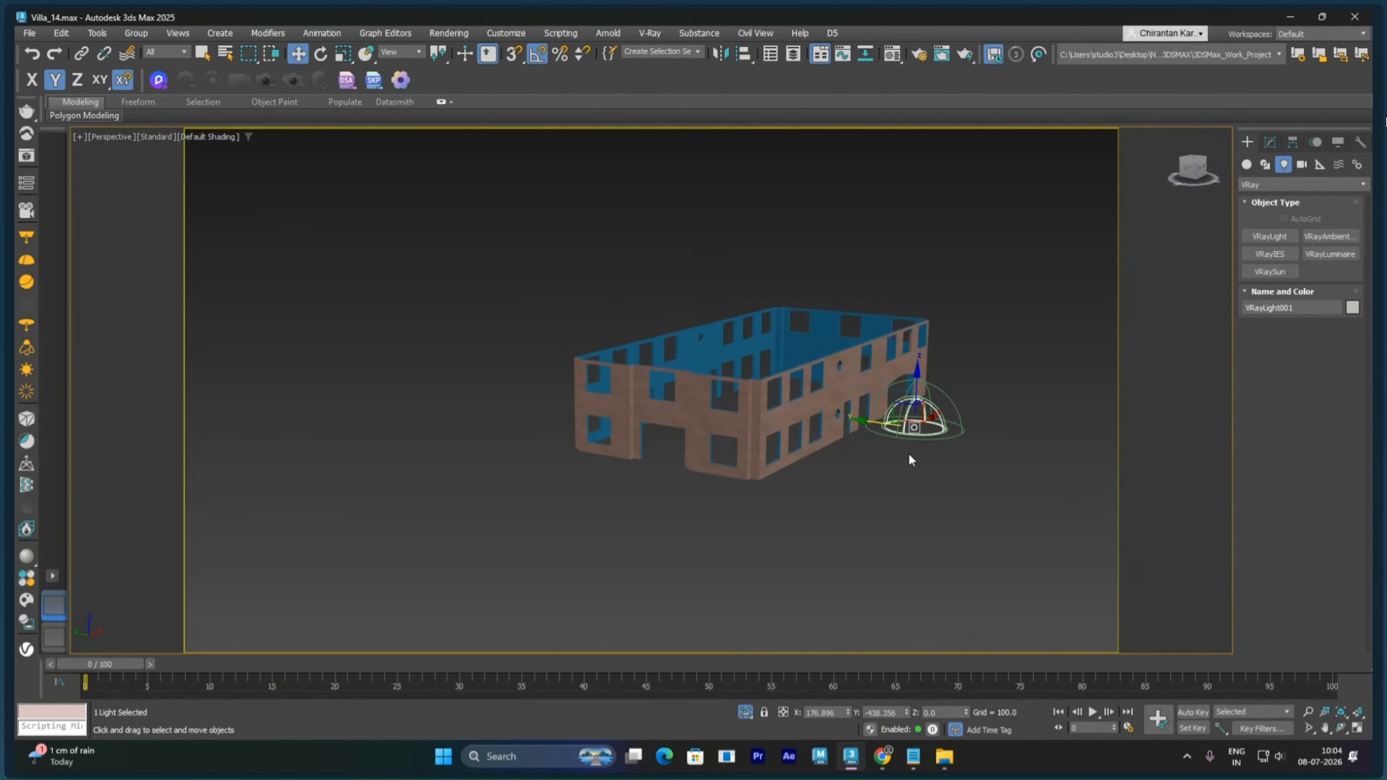
scroll(899, 453, up, 10)
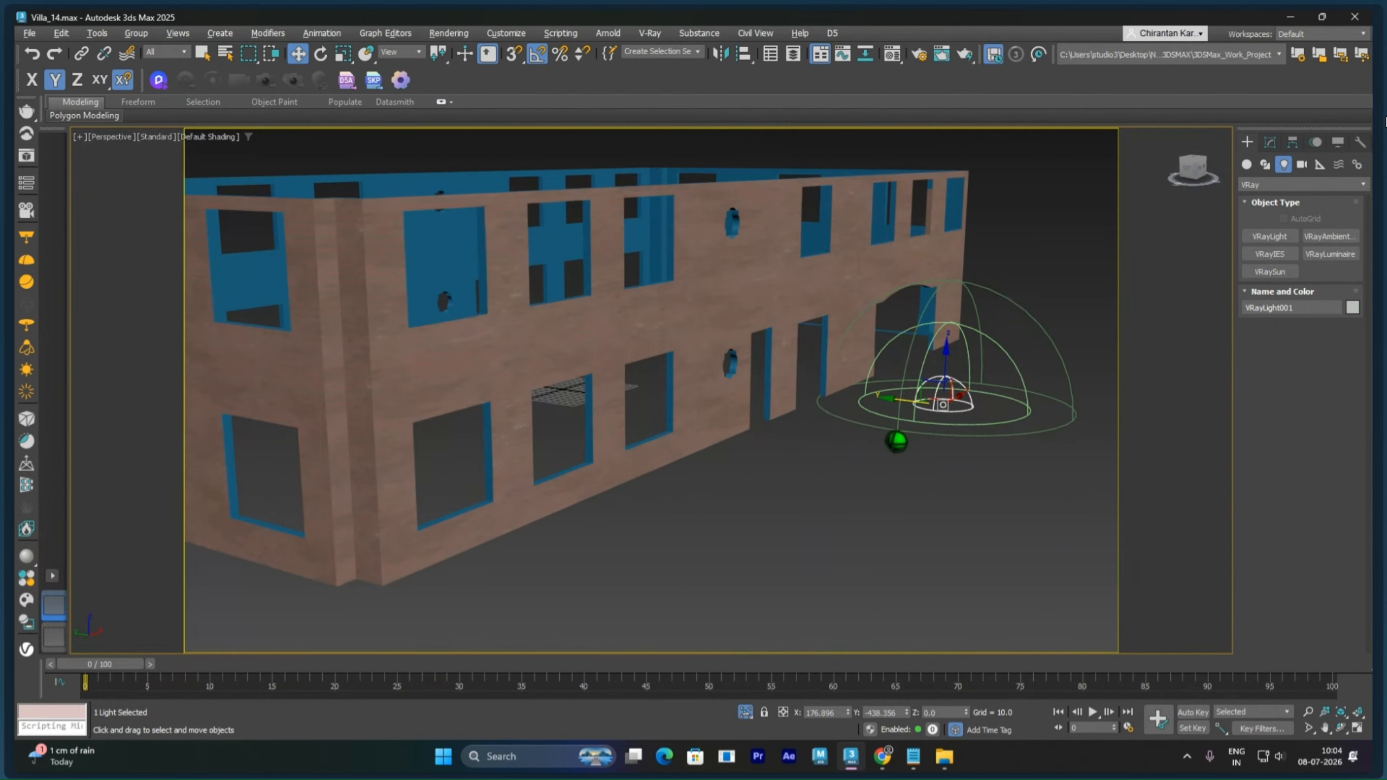
click(745, 713)
click(747, 713)
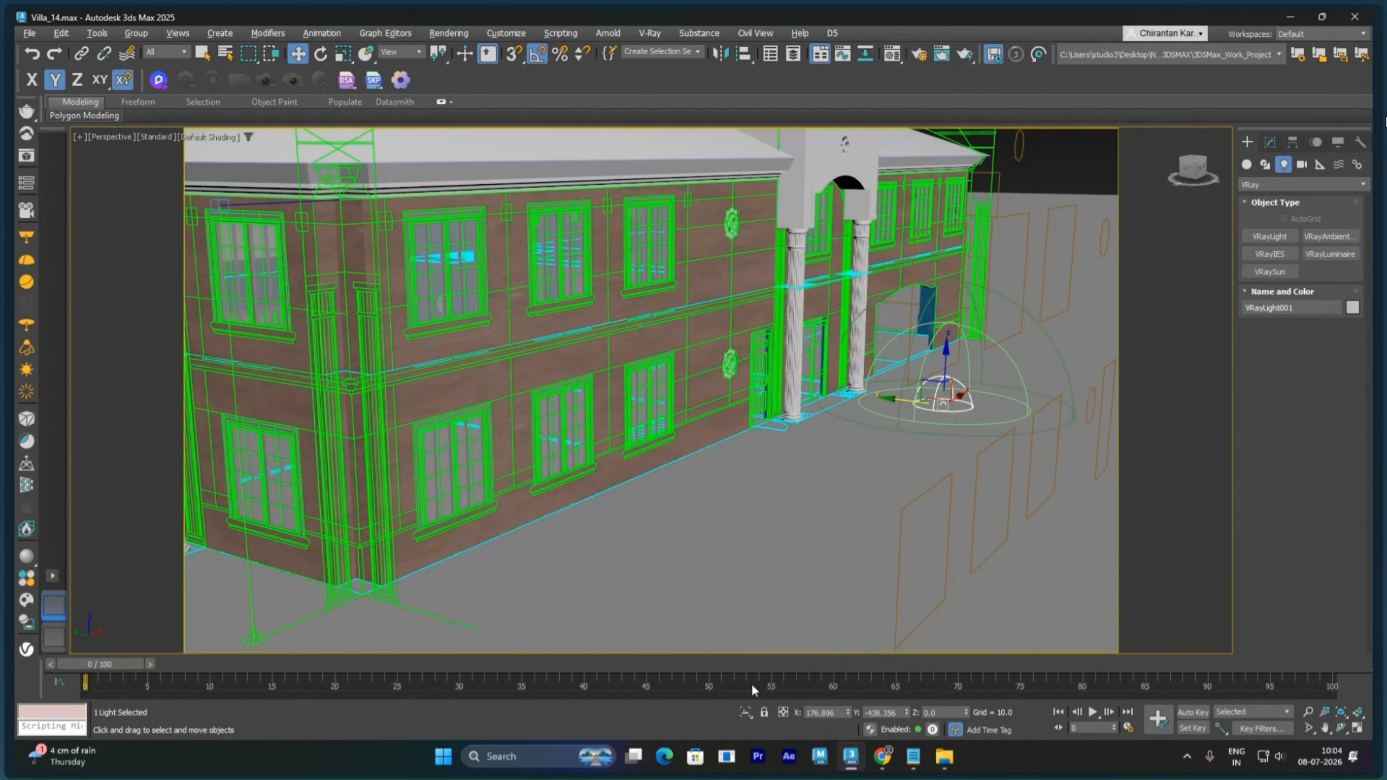
Step: Render the villa's corner up close, stop it, and check the brick walls with an interactive render before closing the frame buffer
scroll(734, 468, down, 3)
middle_drag(734, 468, 820, 492)
scroll(721, 504, up, 4)
alt+middle_drag(722, 511, 721, 504)
scroll(721, 505, up, 6)
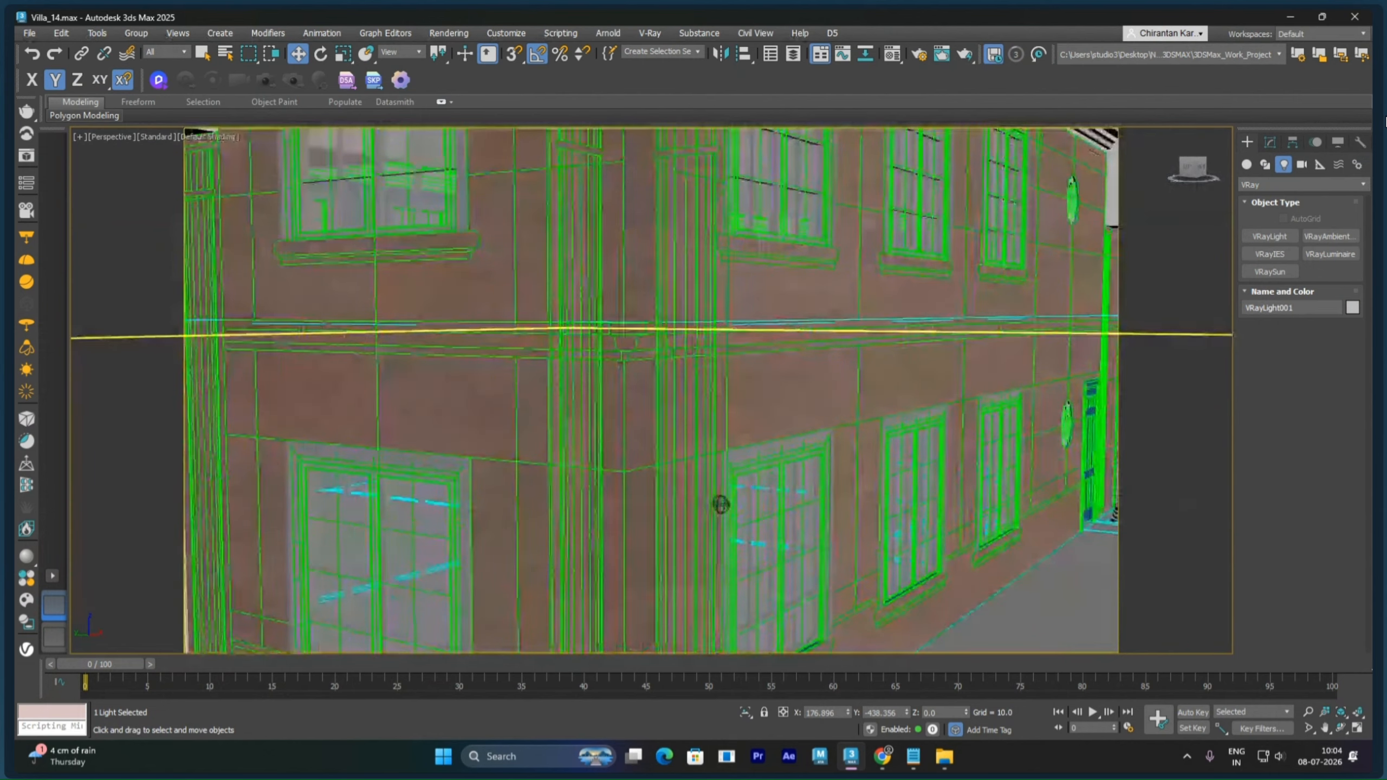
key(shift+q)
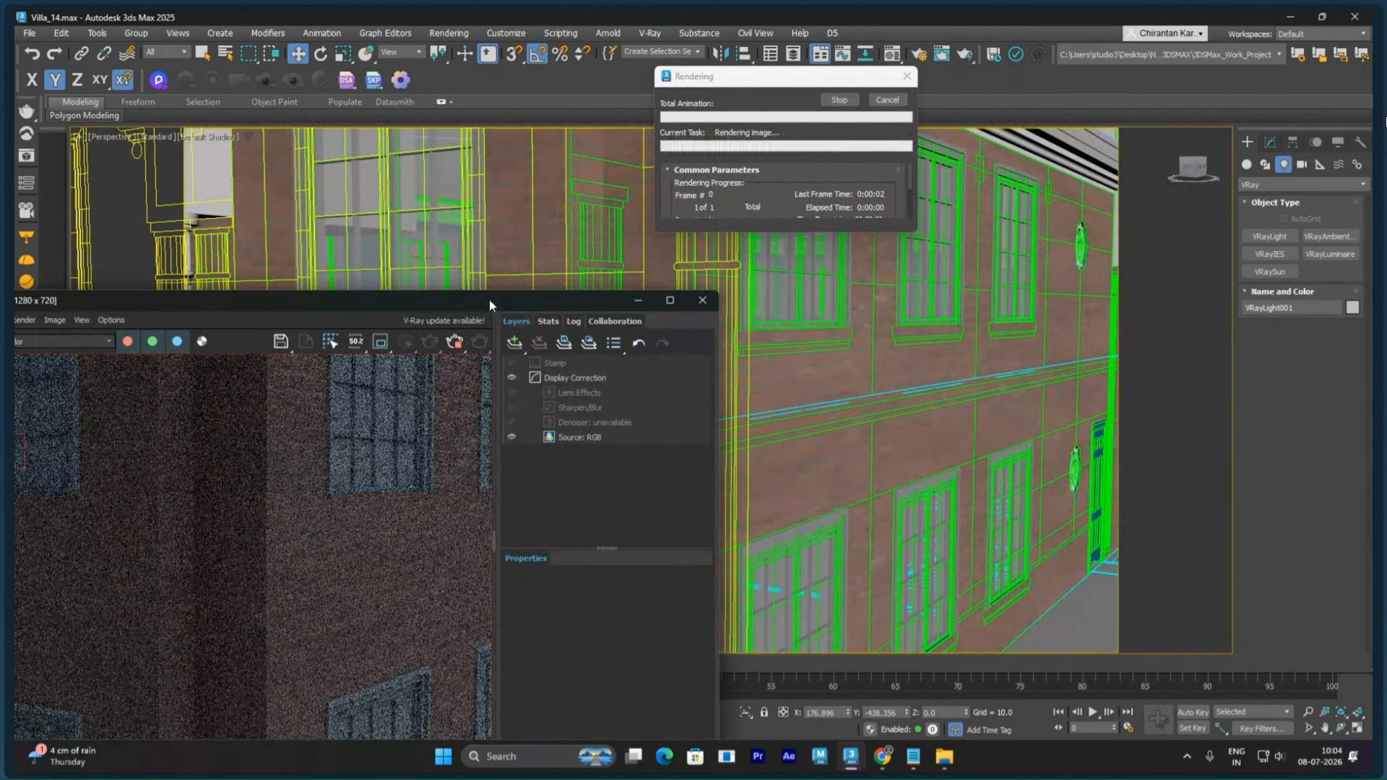
drag(489, 298, 803, 134)
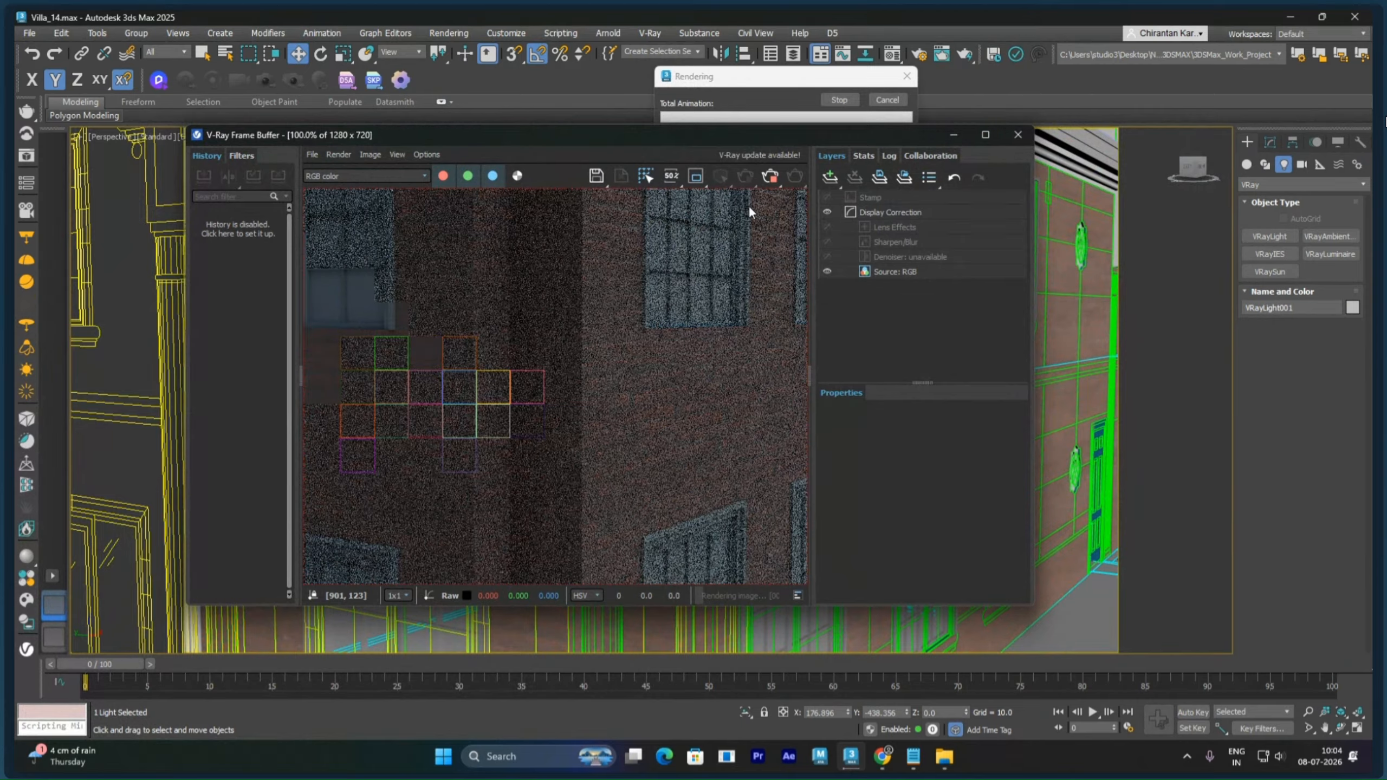
click(770, 176)
click(745, 177)
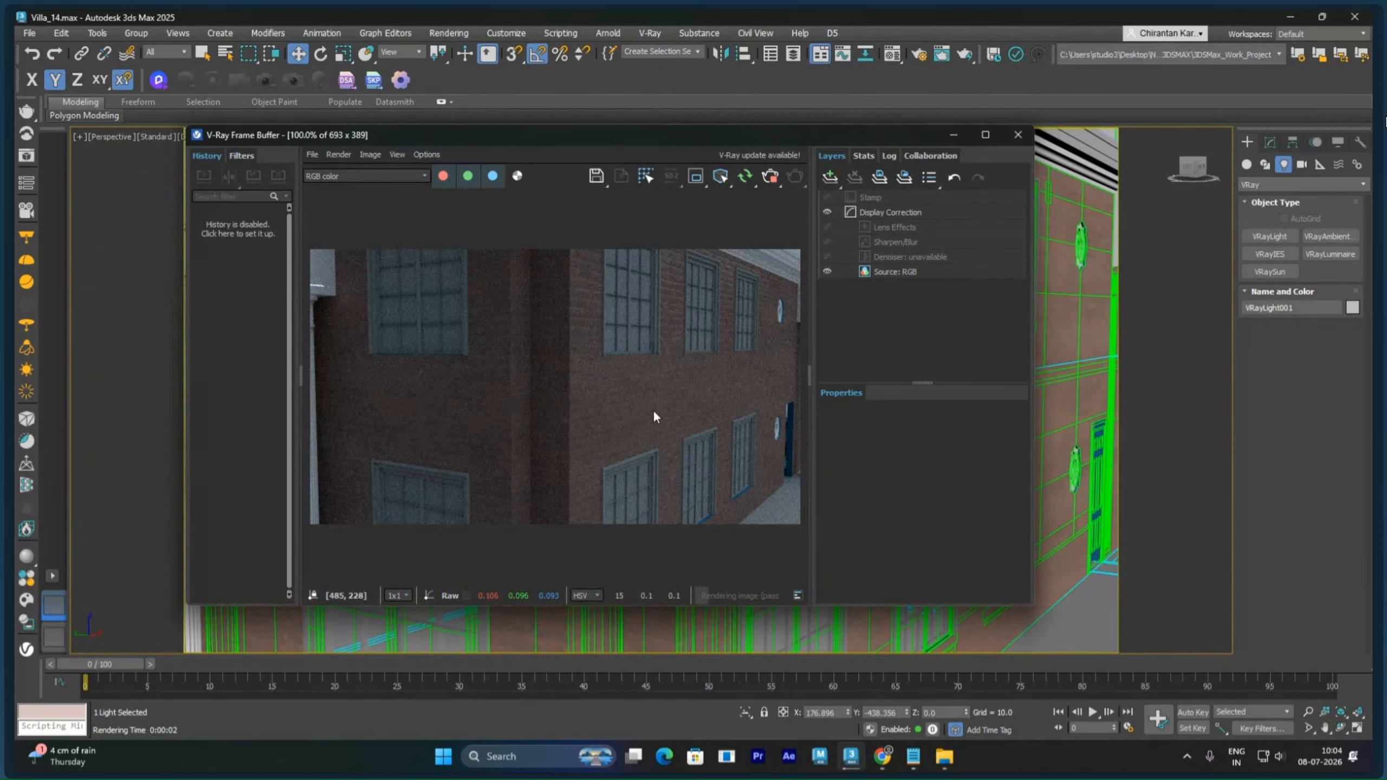
click(1018, 135)
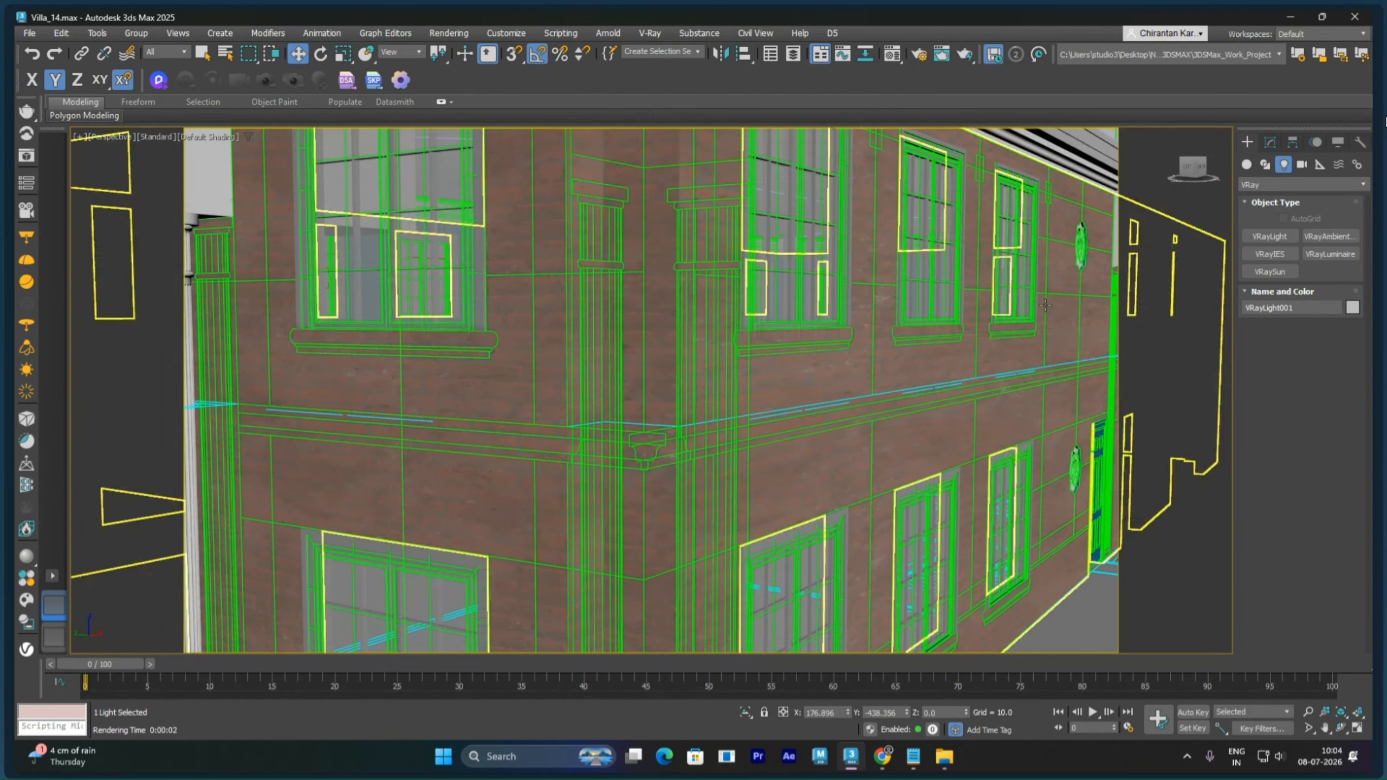
Step: Render the whole villa exterior from a corner viewpoint and stop the render before it completes
scroll(1044, 303, down, 5)
alt+middle_drag(1043, 304, 972, 305)
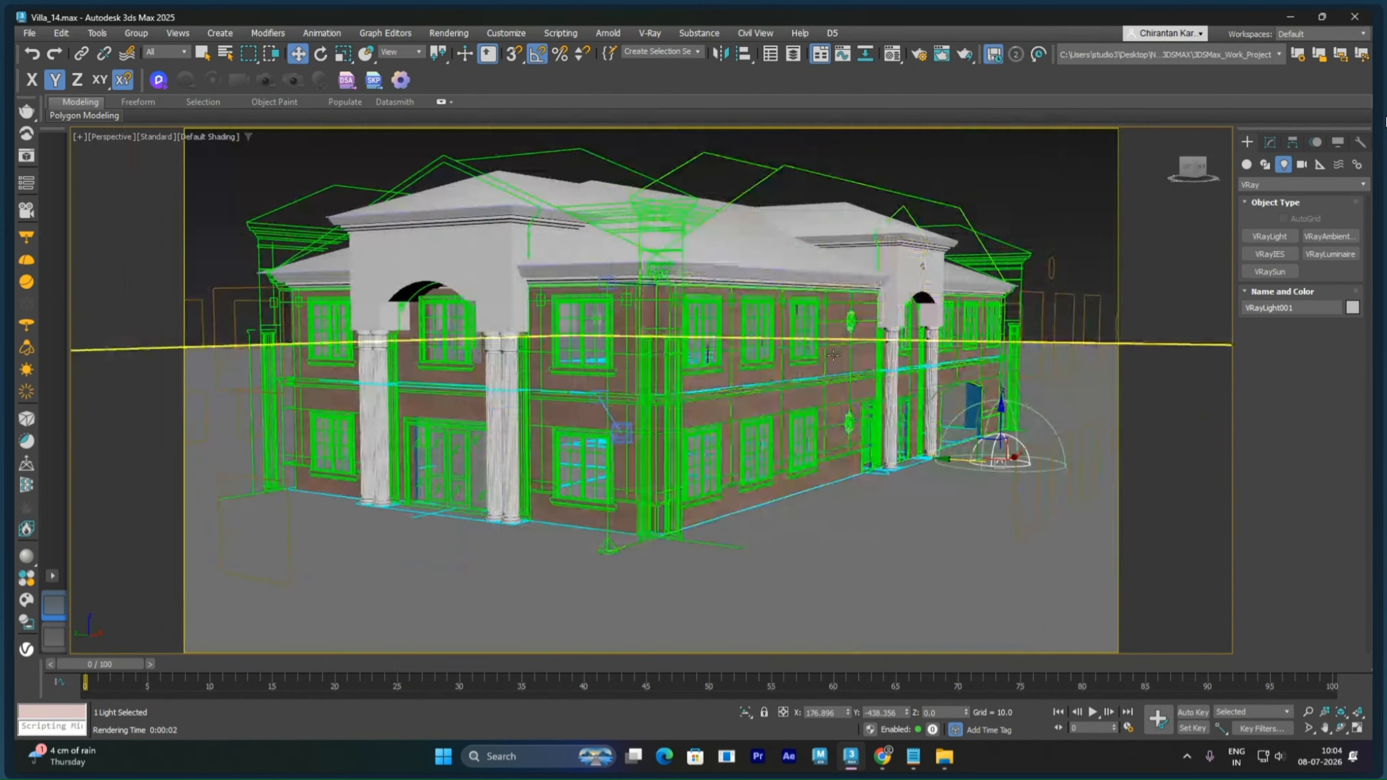
right_click(970, 305)
click(976, 310)
key(shift+q)
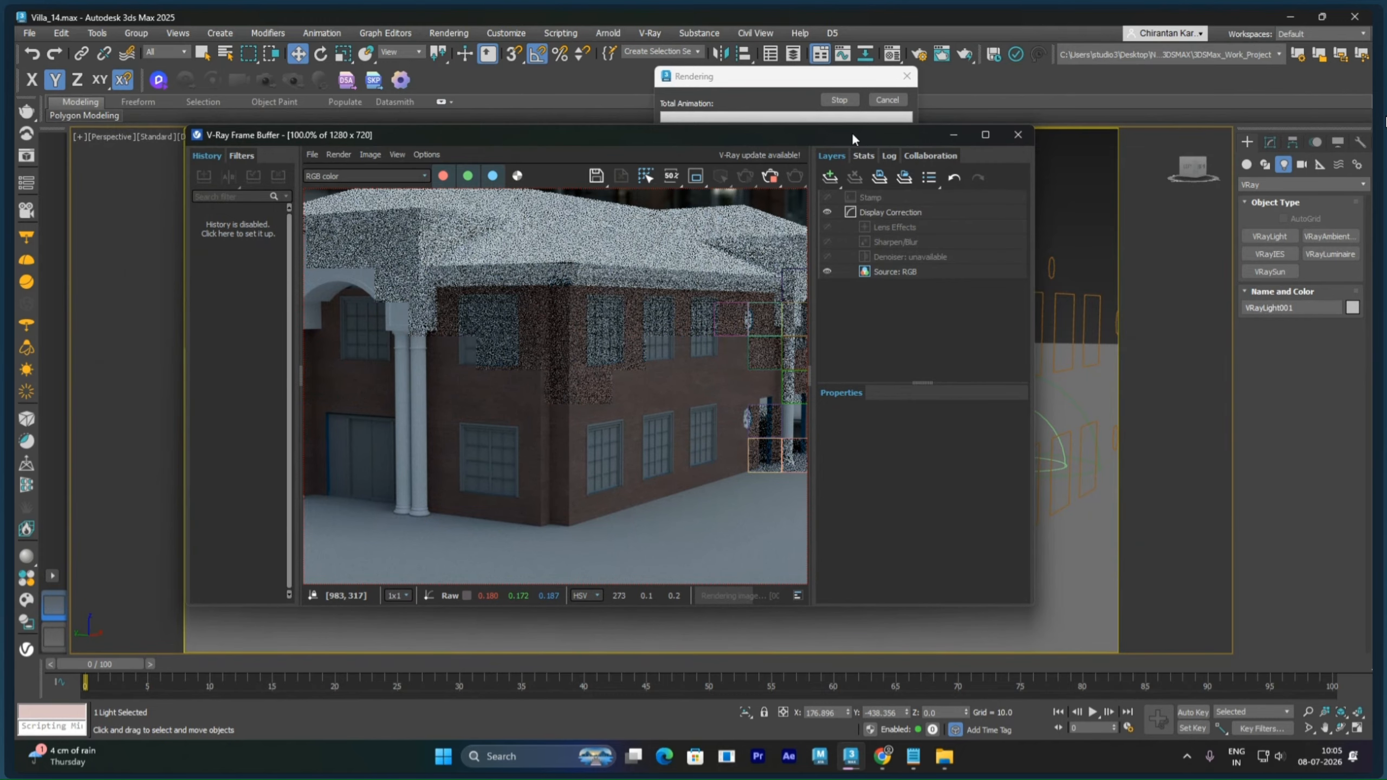
drag(852, 135, 1365, 143)
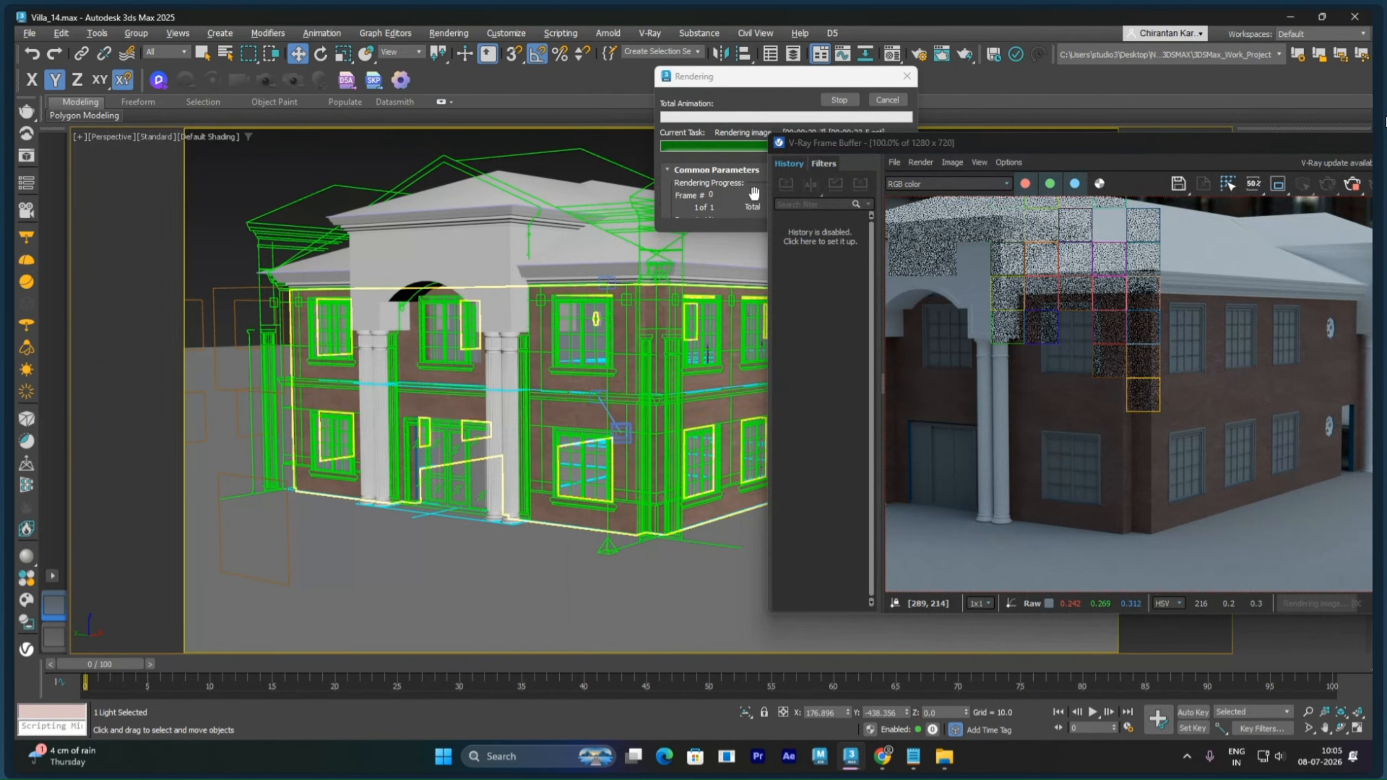
click(790, 77)
click(834, 99)
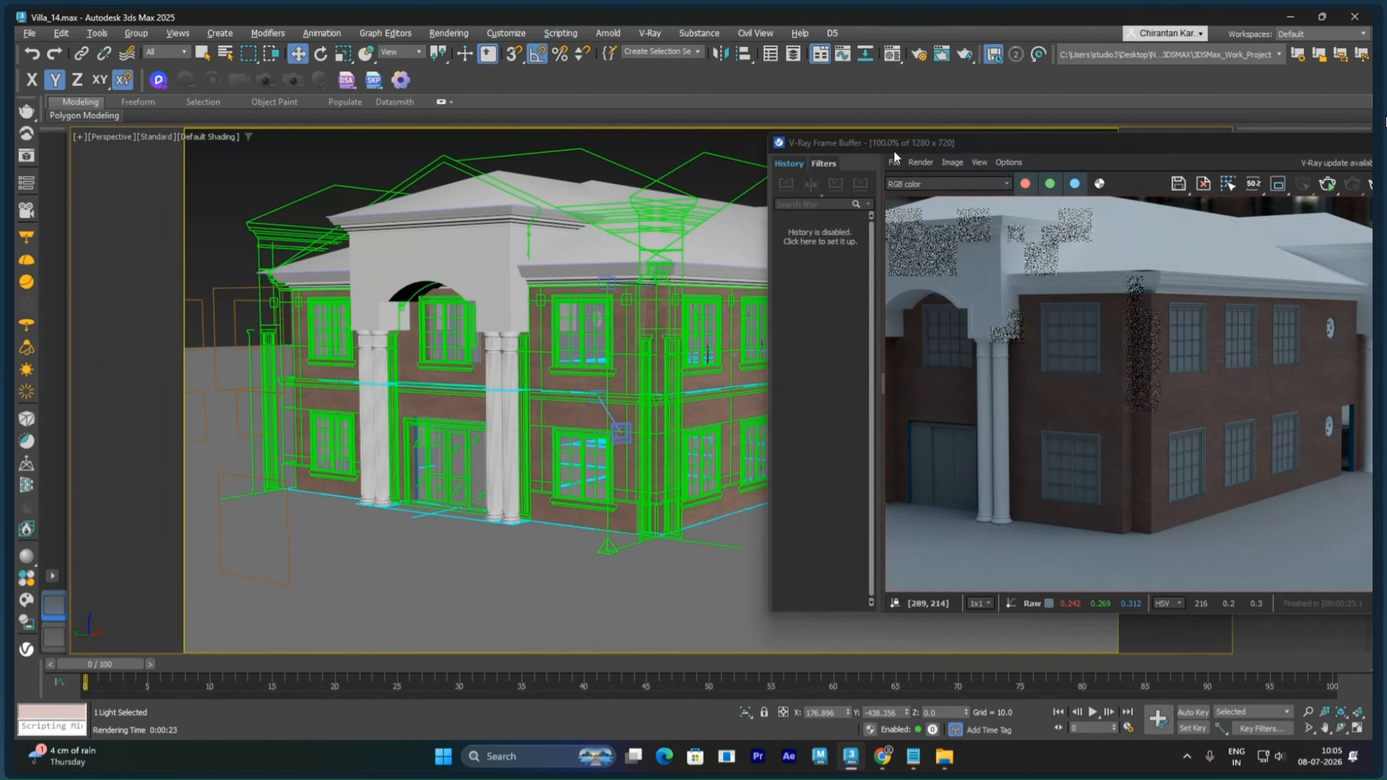
Step: Start an interactive render, inspect the brickwork at the villa's corner, and close the frame buffer
click(1327, 184)
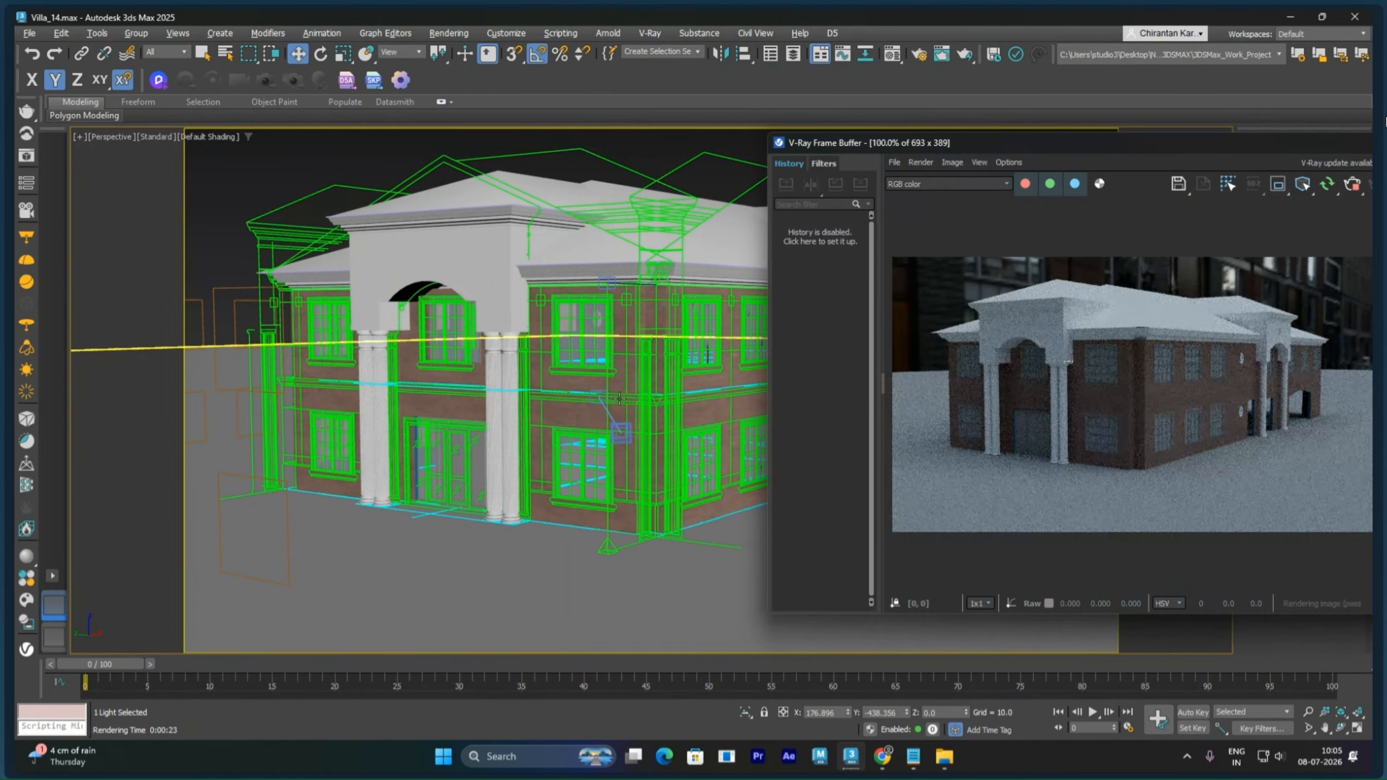
scroll(631, 397, up, 5)
scroll(631, 396, up, 5)
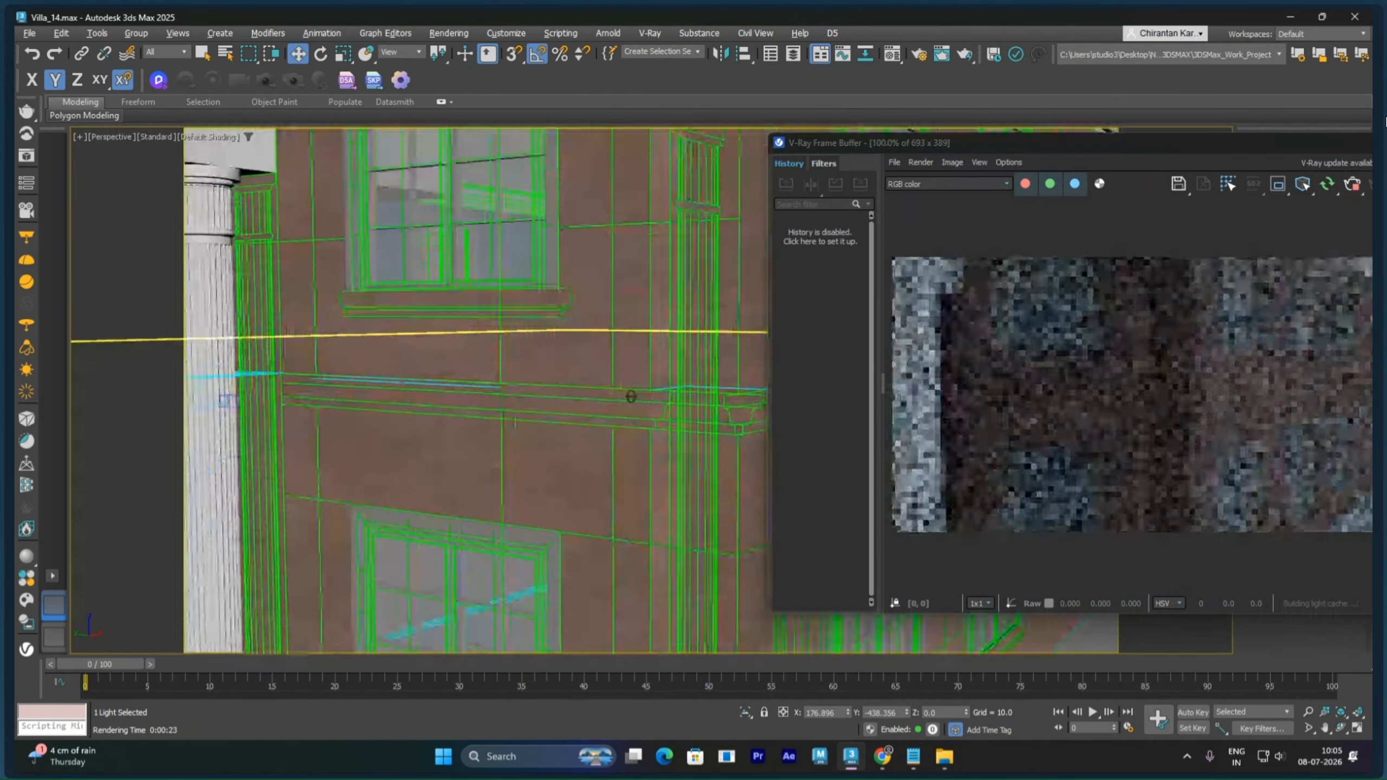
middle_drag(643, 379, 611, 385)
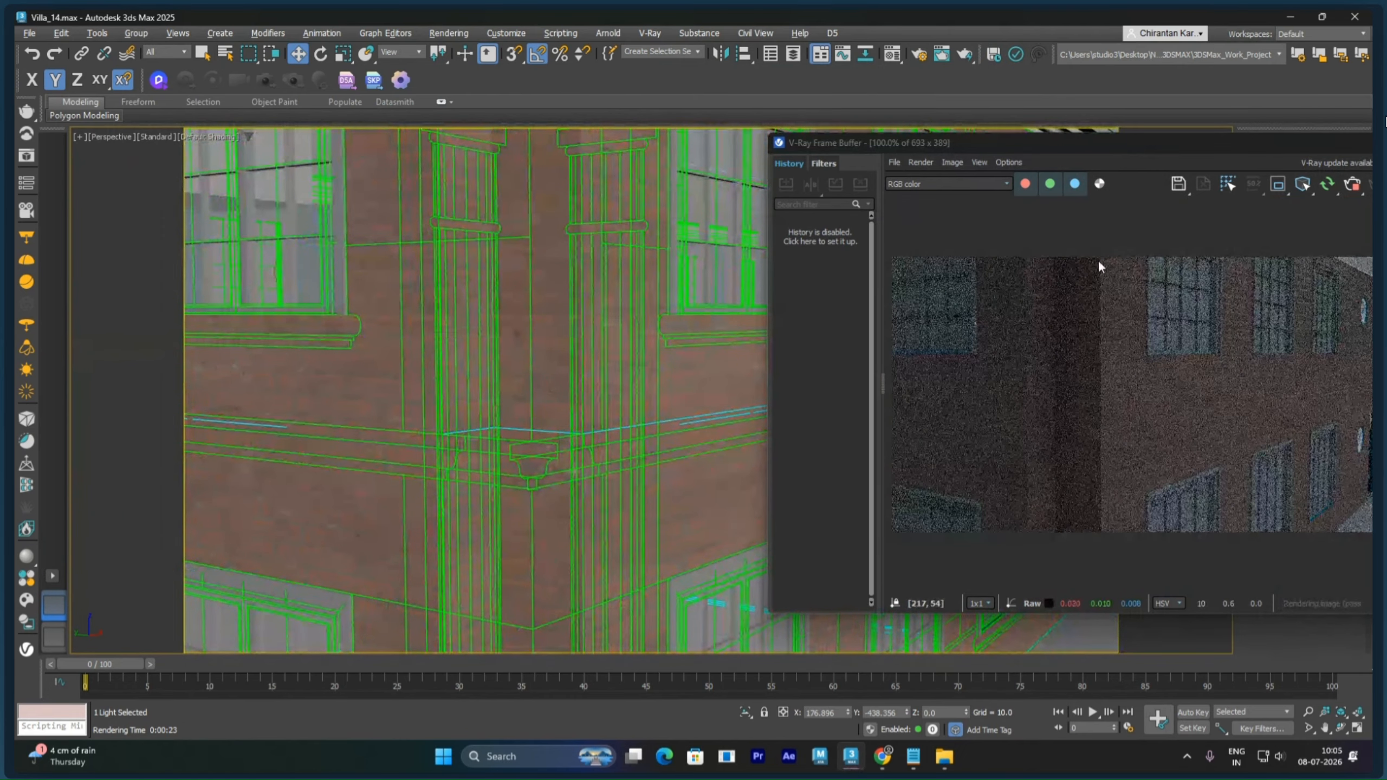
drag(1306, 145, 813, 209)
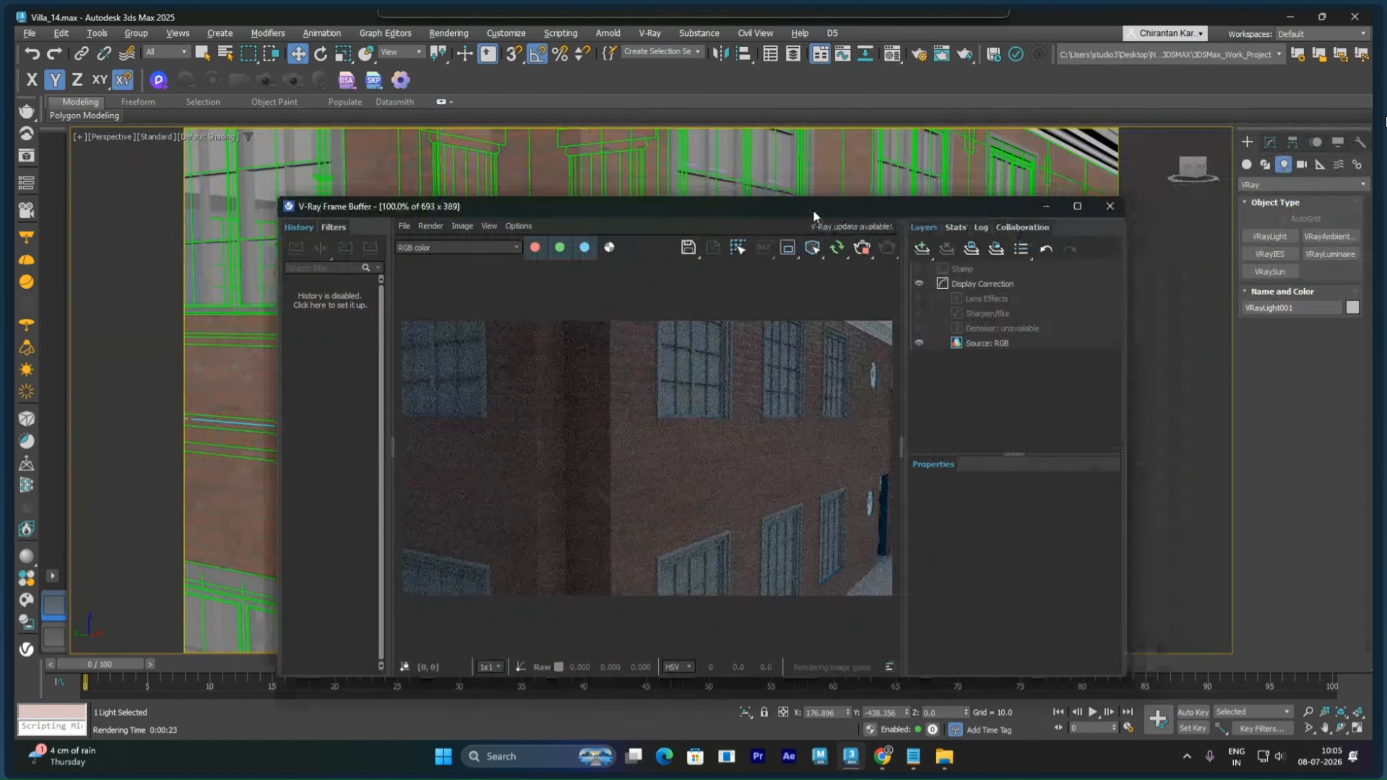
click(1112, 208)
click(1303, 165)
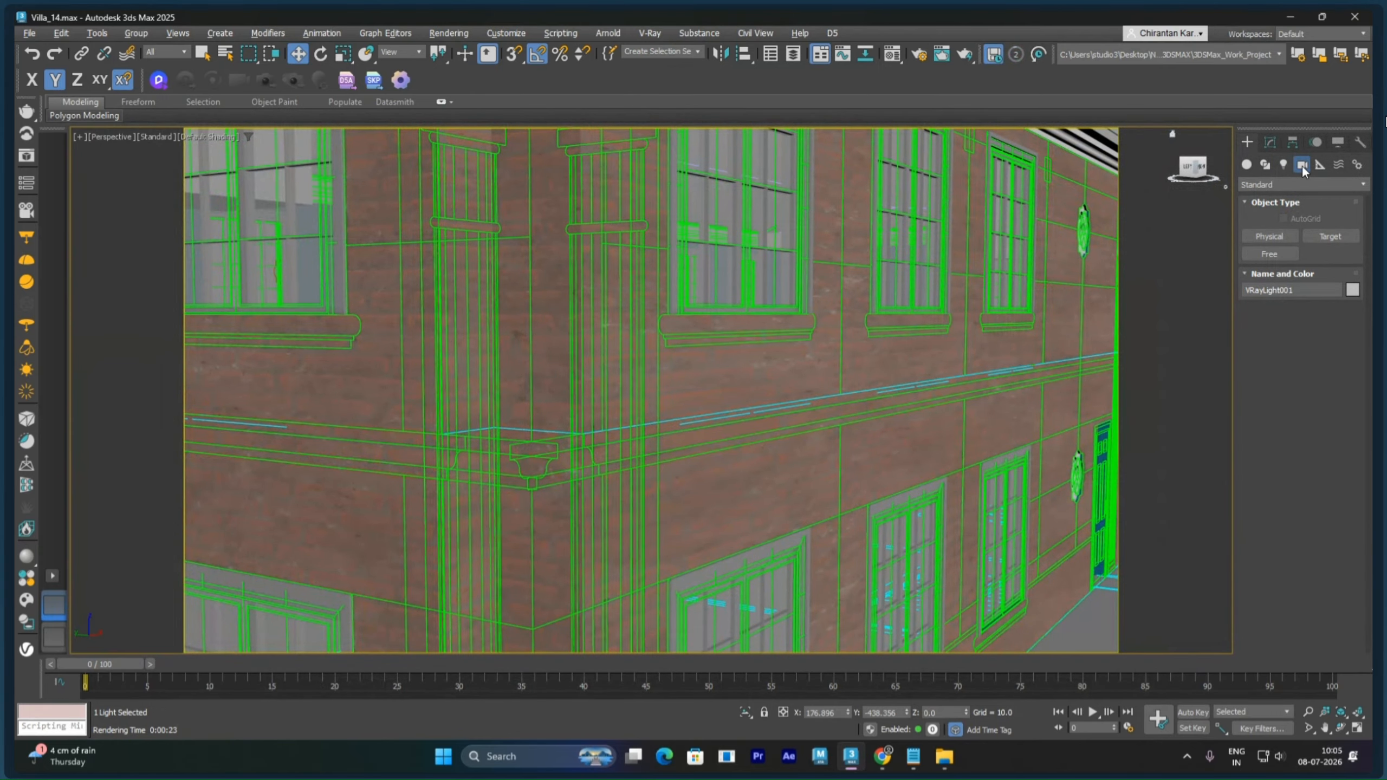
click(1285, 181)
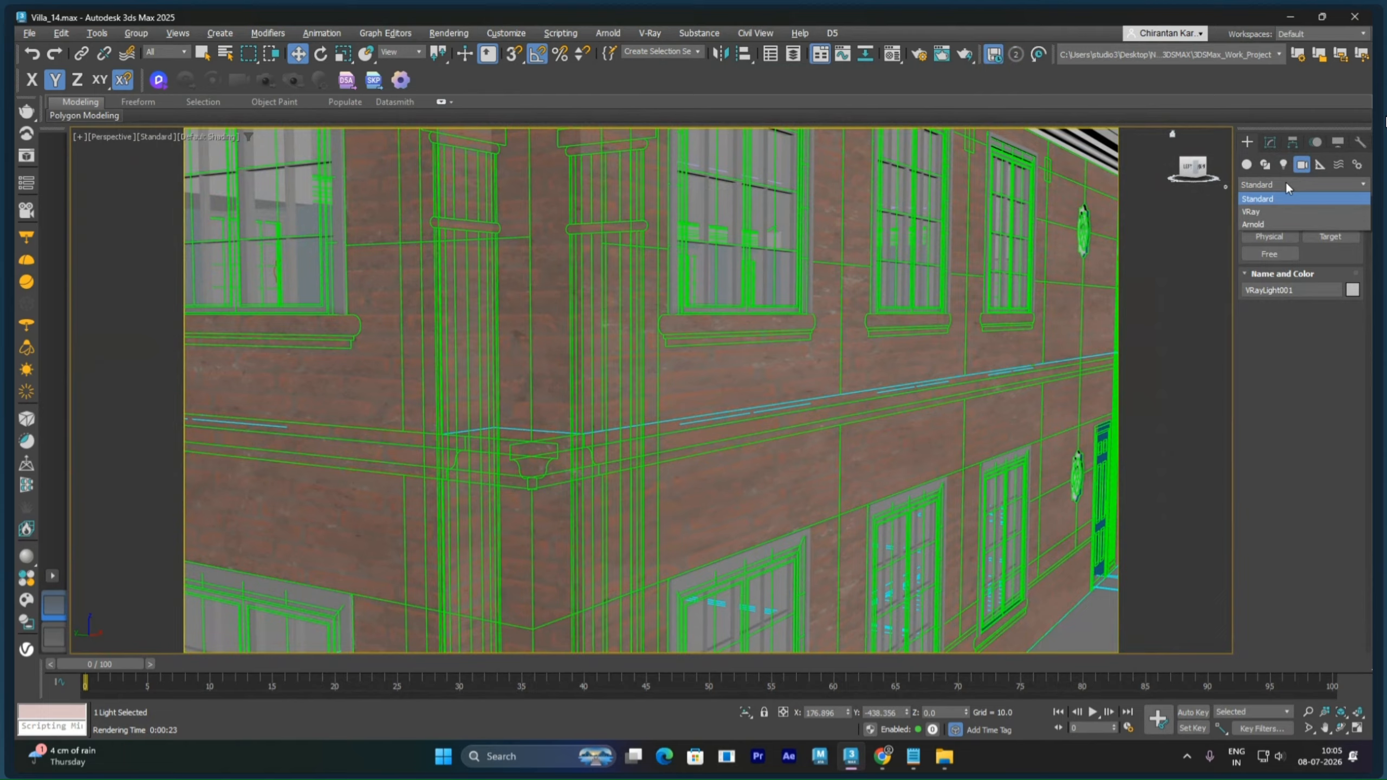
click(1260, 211)
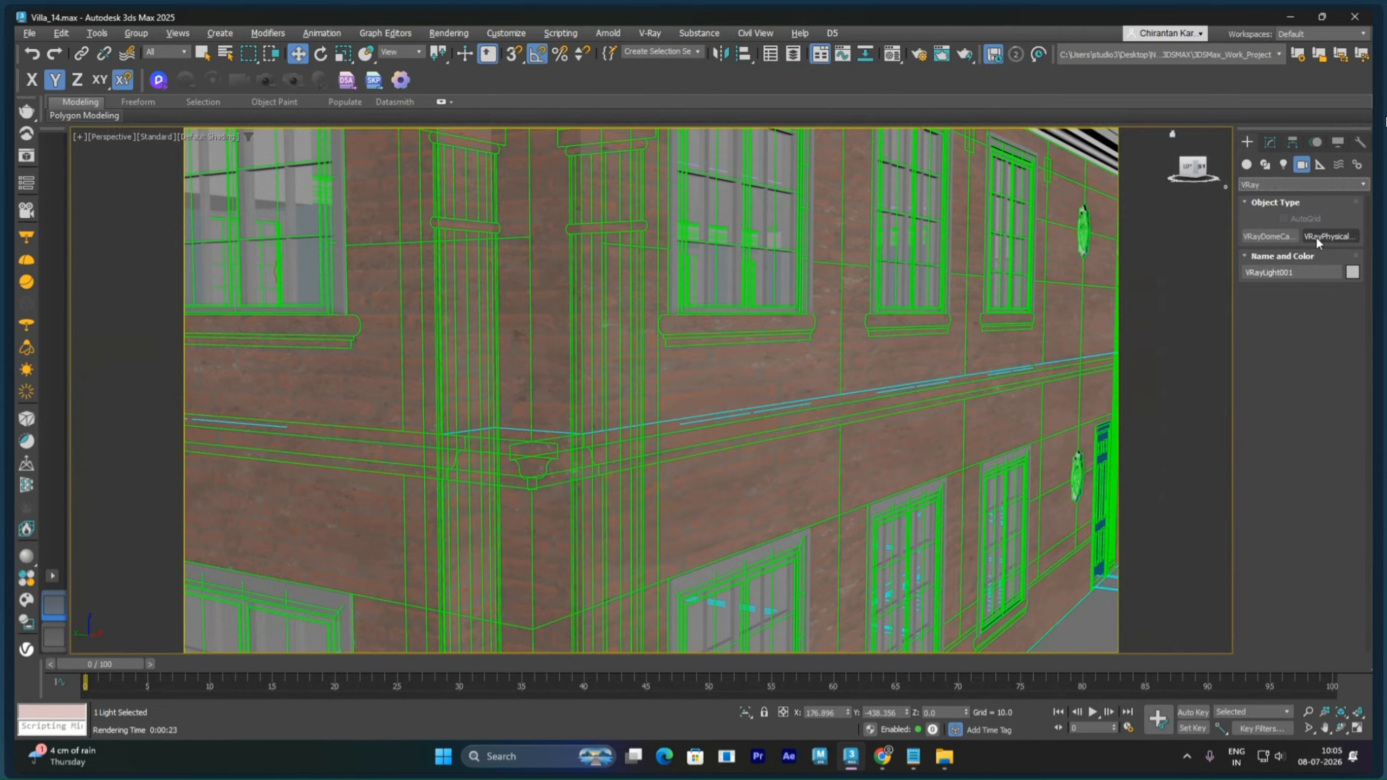
click(1271, 180)
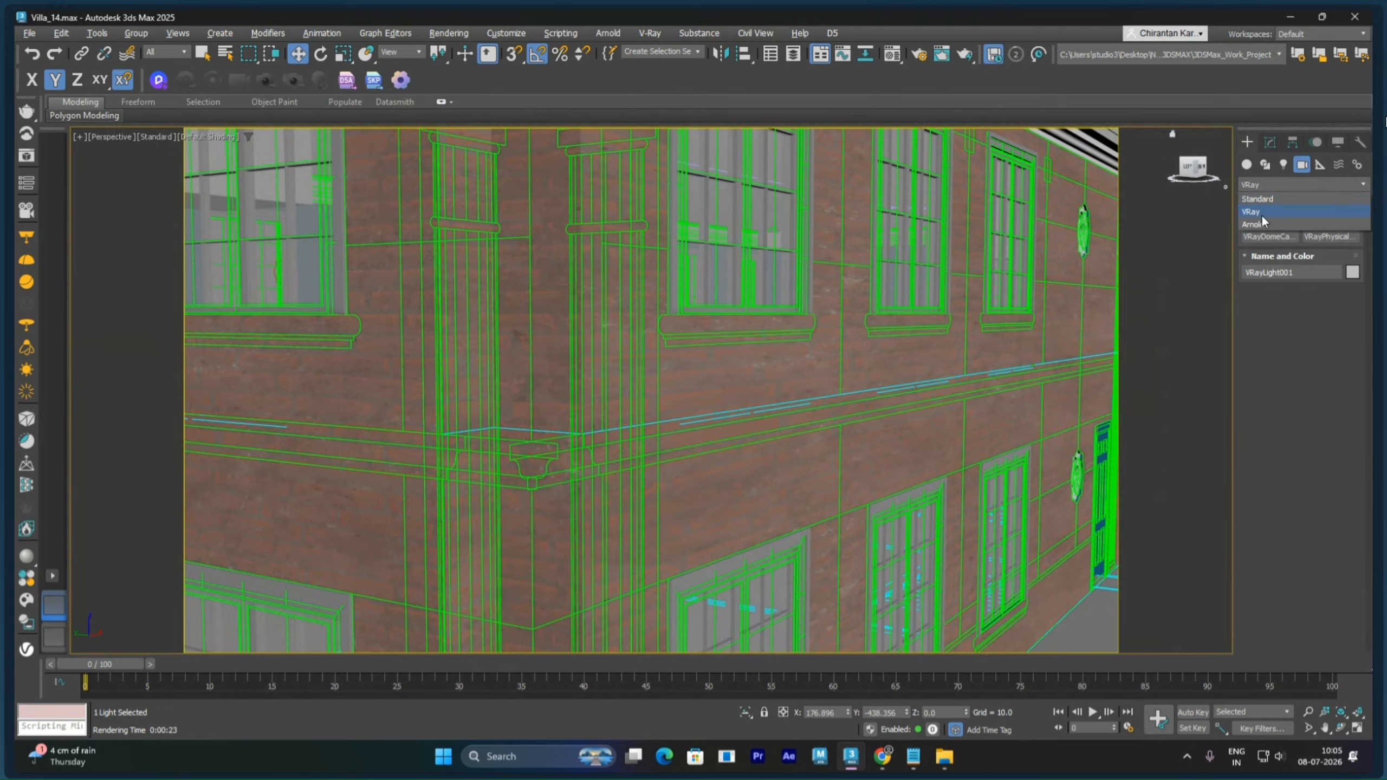
click(1262, 211)
Step: Create a VRaySun in the Left view, placed high beside the villa and aimed at its entrance, and add the automatic VRaySky environment map
click(1284, 165)
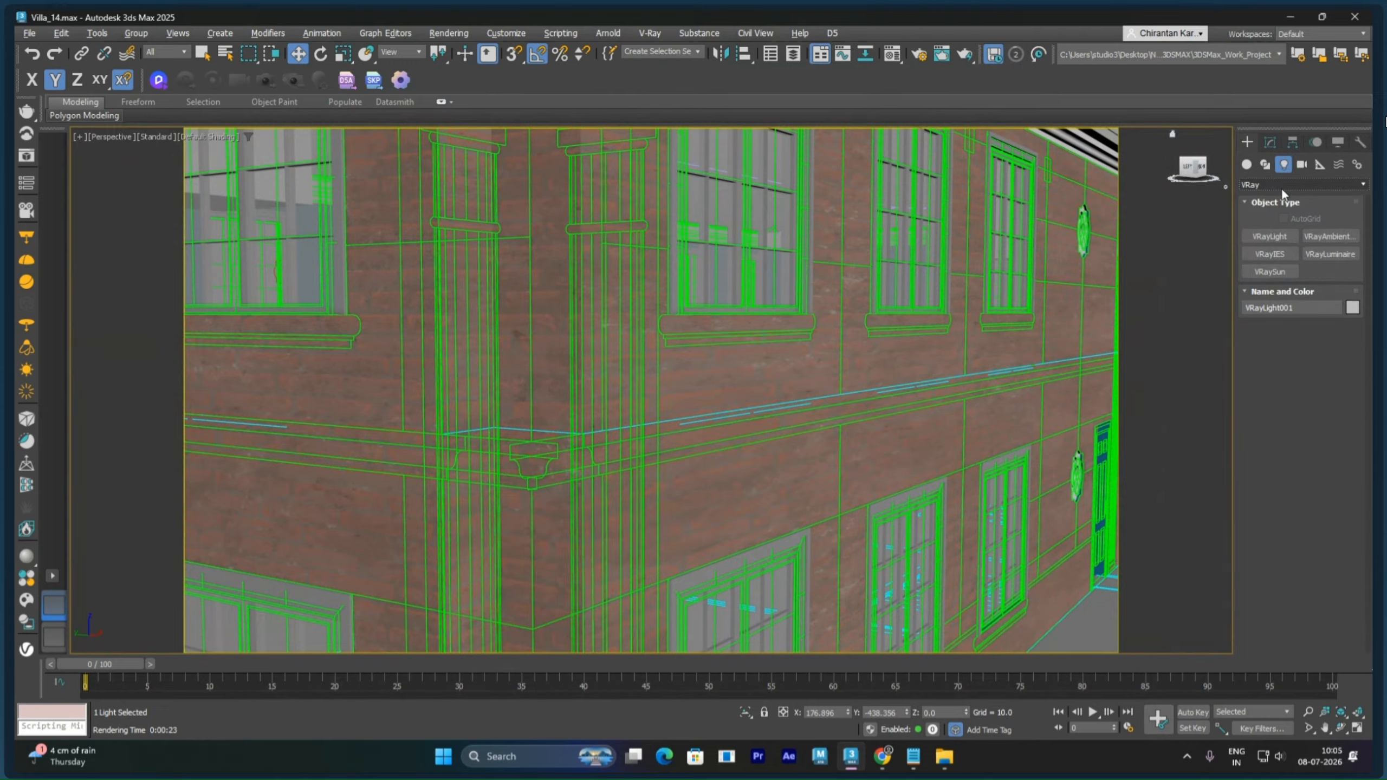
click(1281, 185)
click(1272, 201)
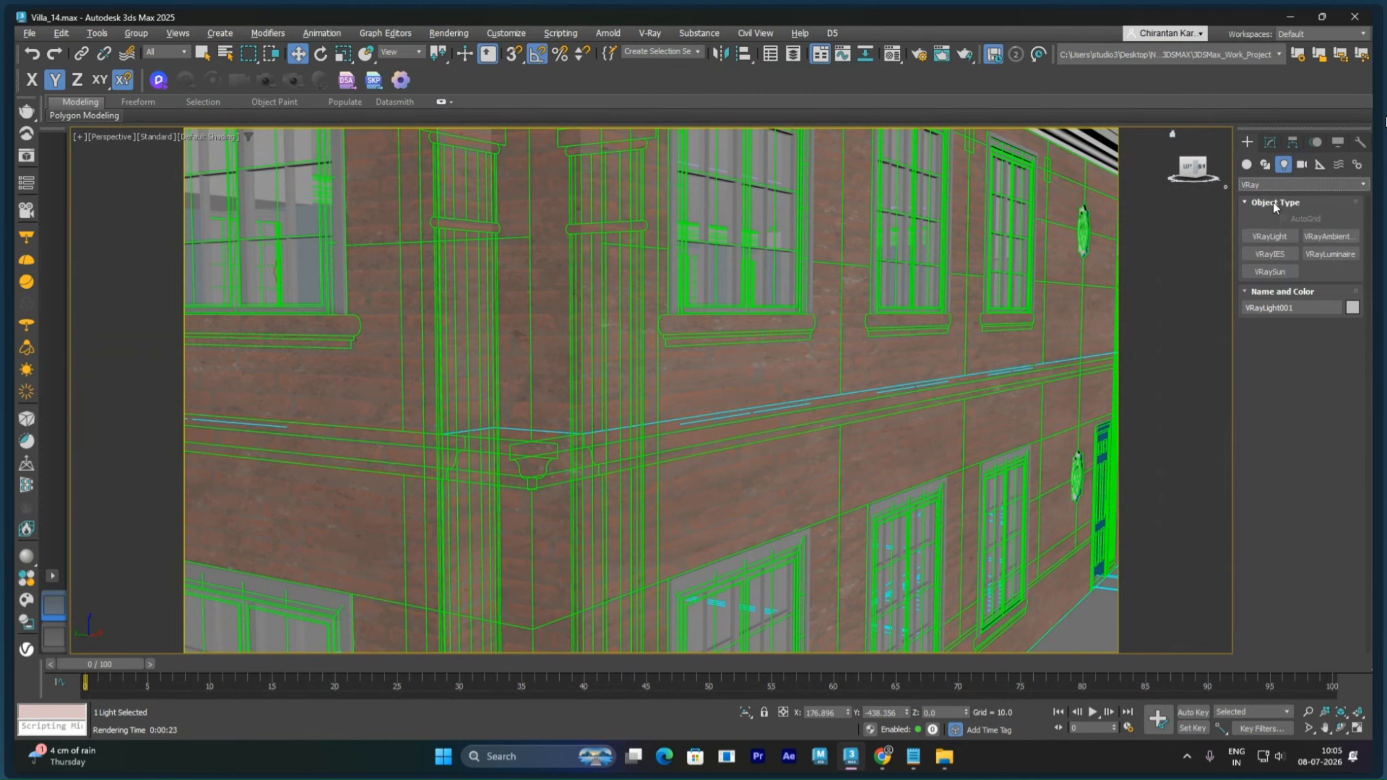
click(1270, 272)
key(l)
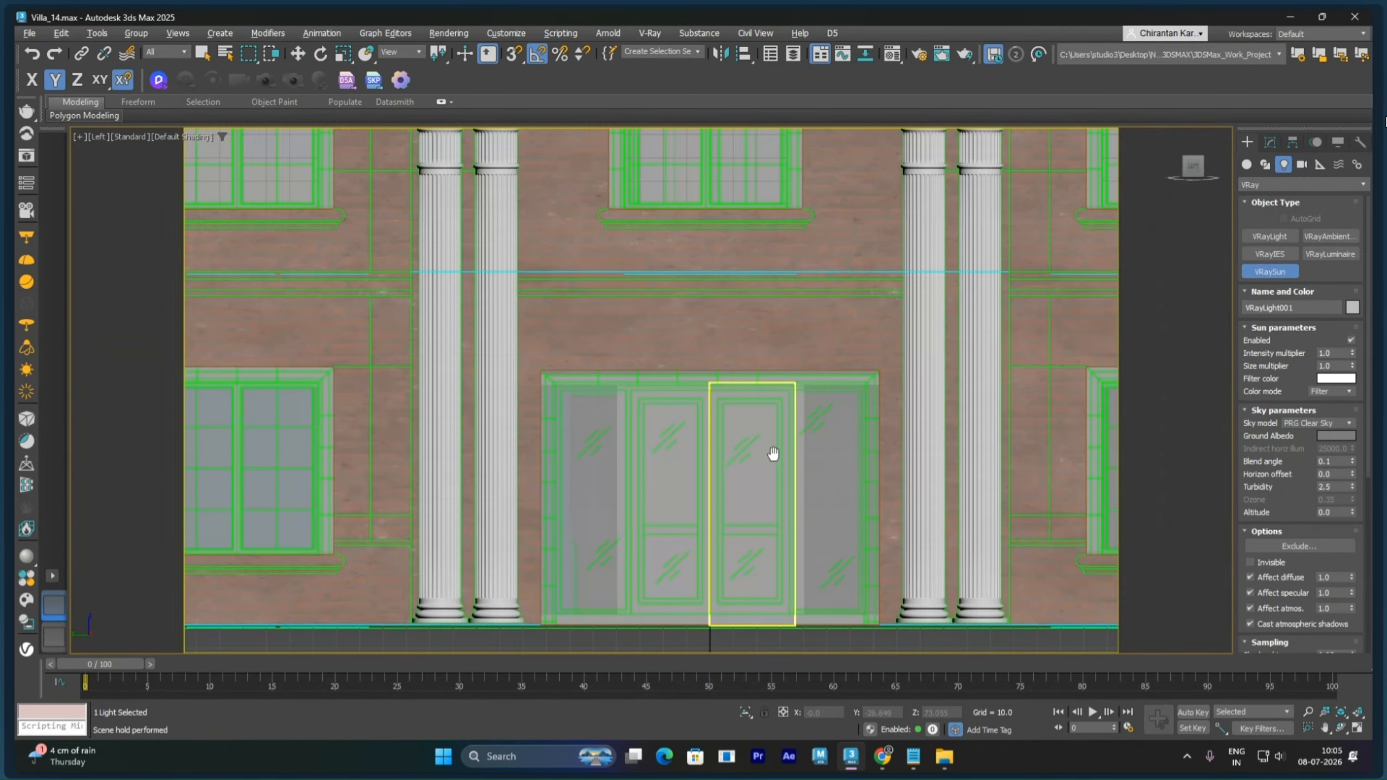
scroll(772, 453, down, 8)
middle_drag(739, 430, 731, 436)
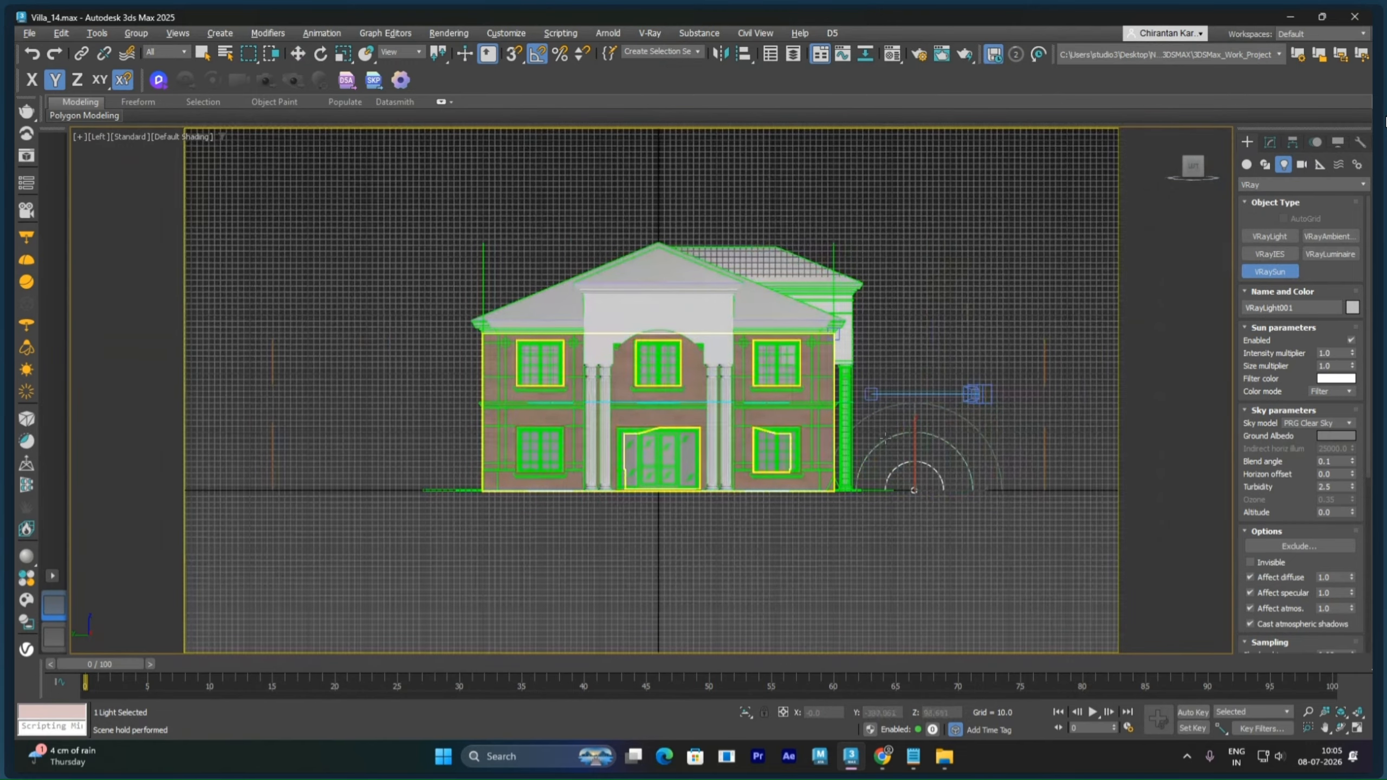
drag(948, 196, 702, 459)
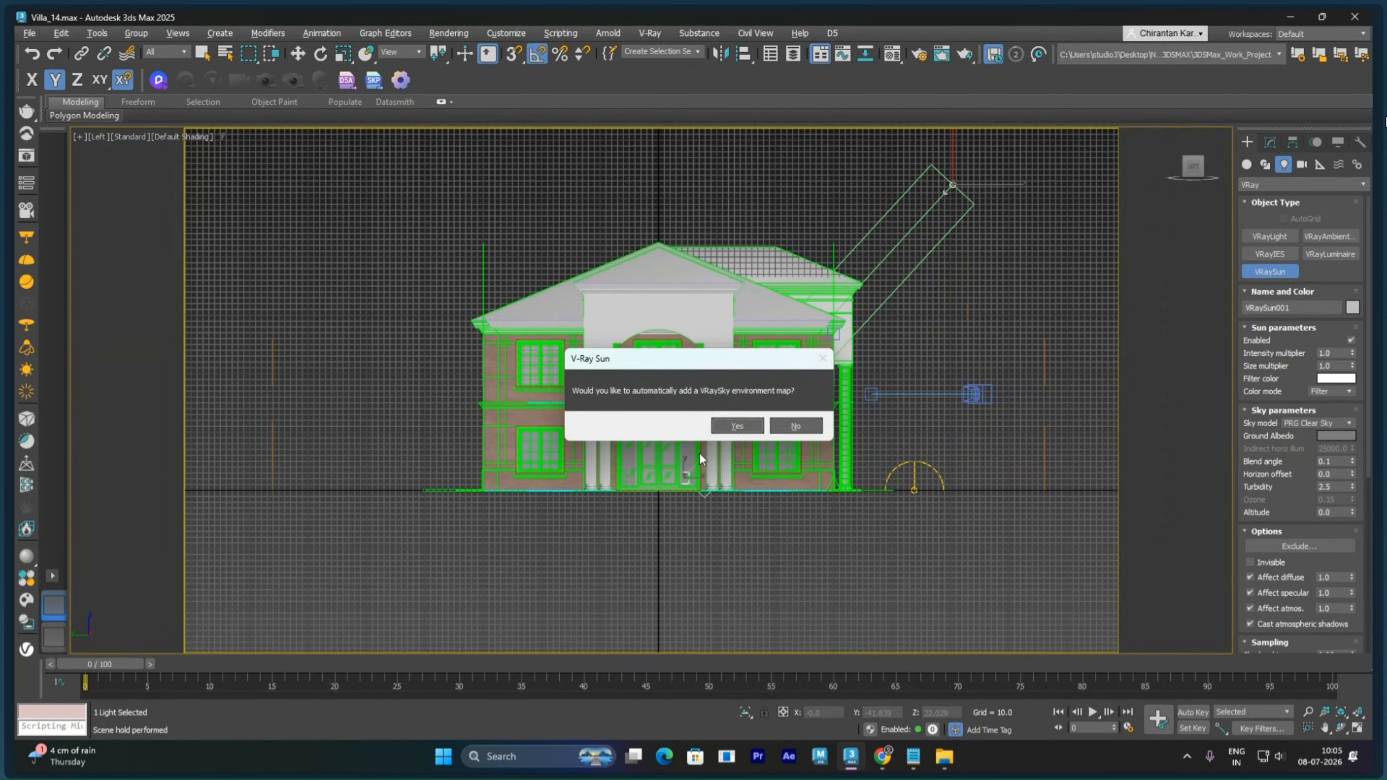
click(738, 427)
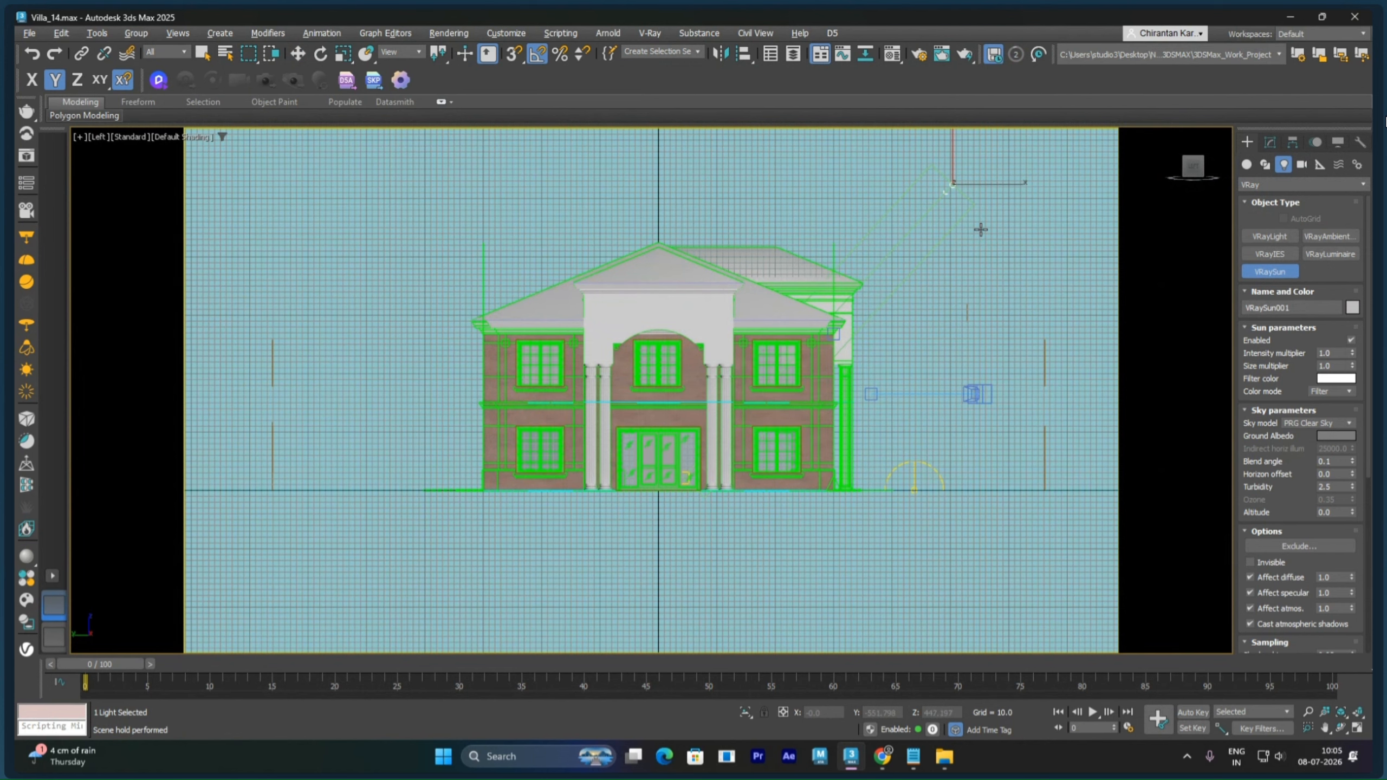
right_click(922, 225)
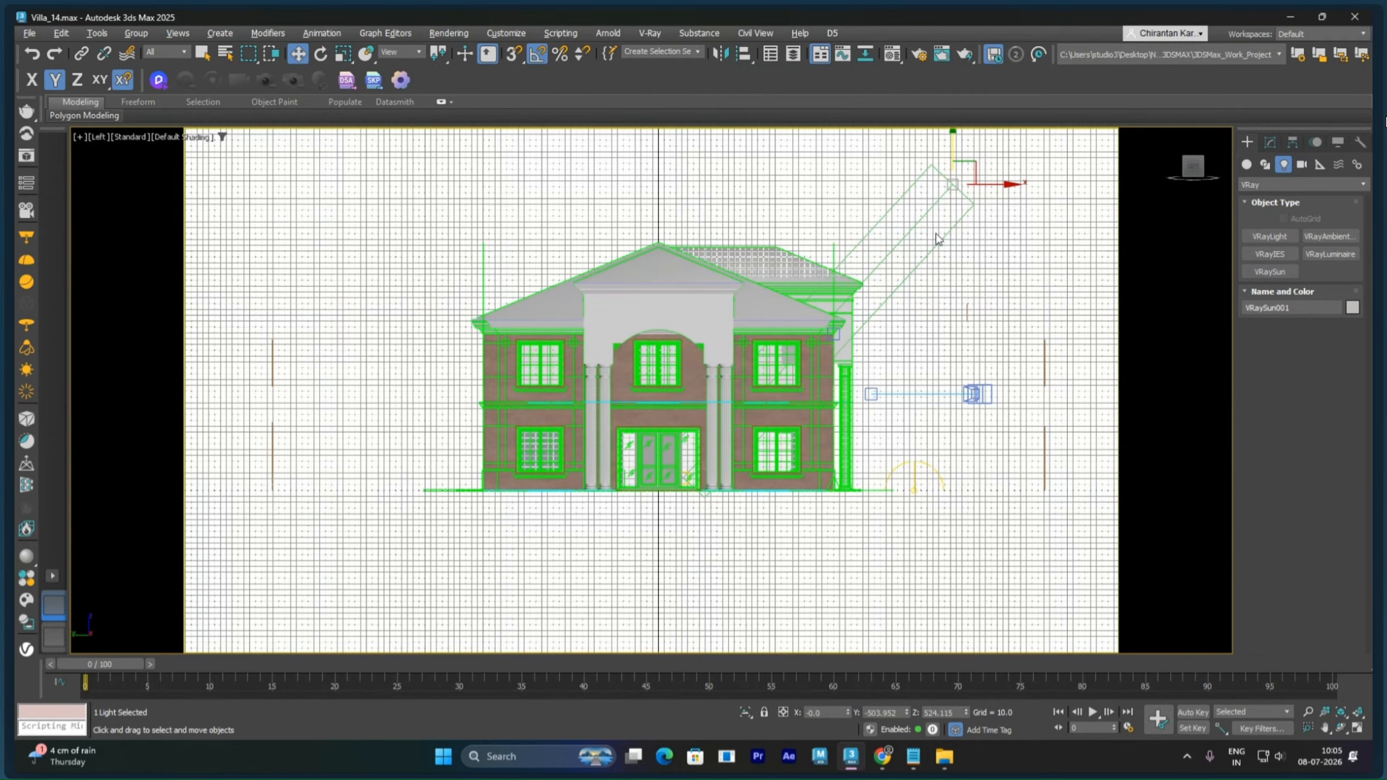
Step: Finish placing the sun, select the VRayCam001 camera, and switch the view to look through it
right_click(938, 230)
click(954, 247)
click(976, 394)
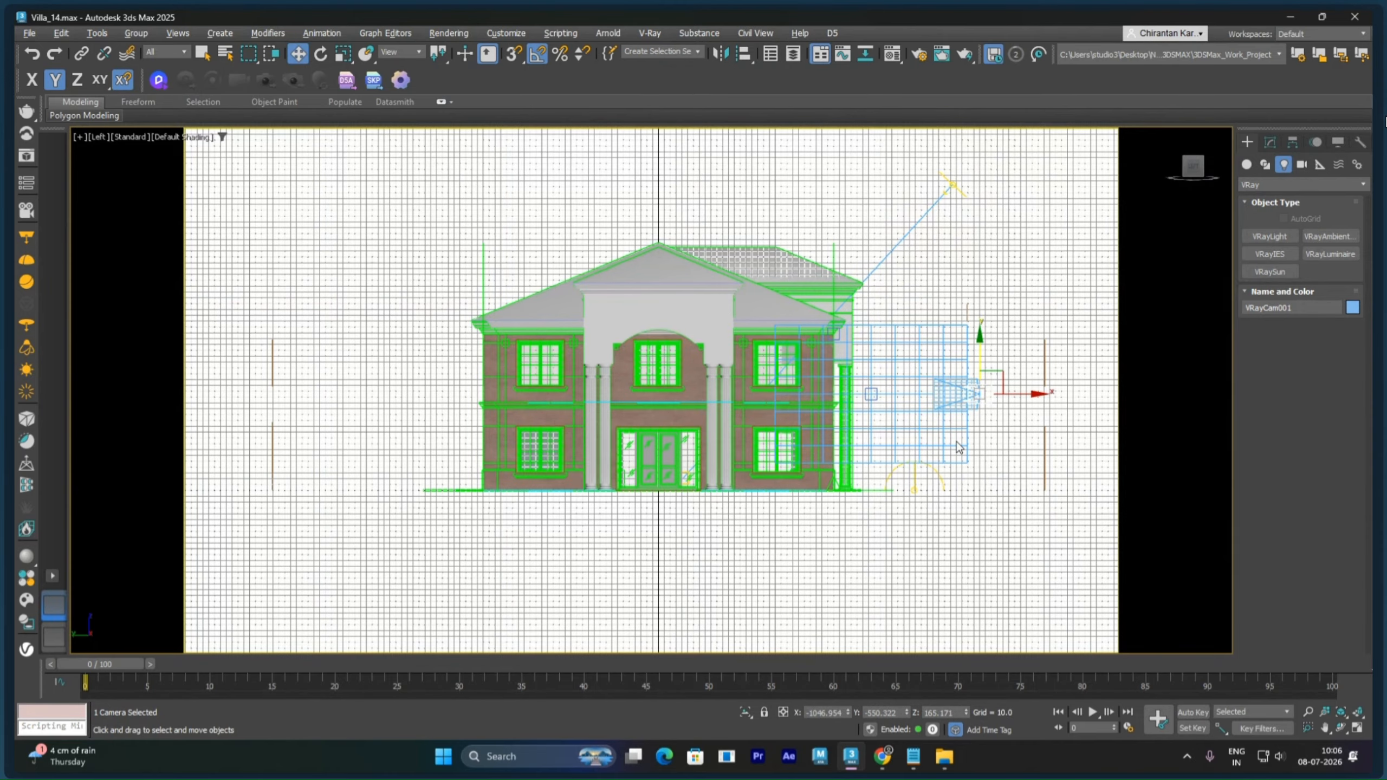
key(c)
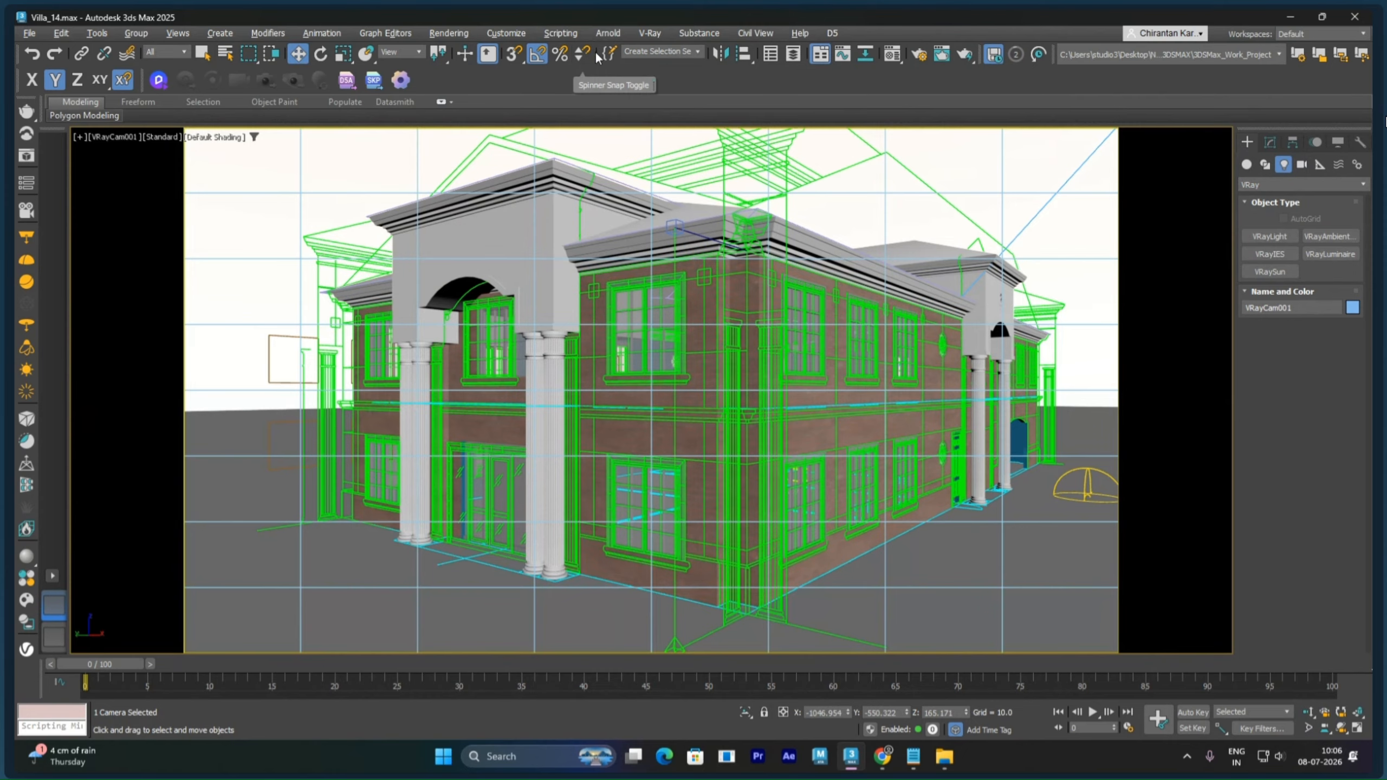
Step: Check the GI light cache settings, bring up the last V-Ray frame buffer, and start an interactive render of the camera view
key(F10)
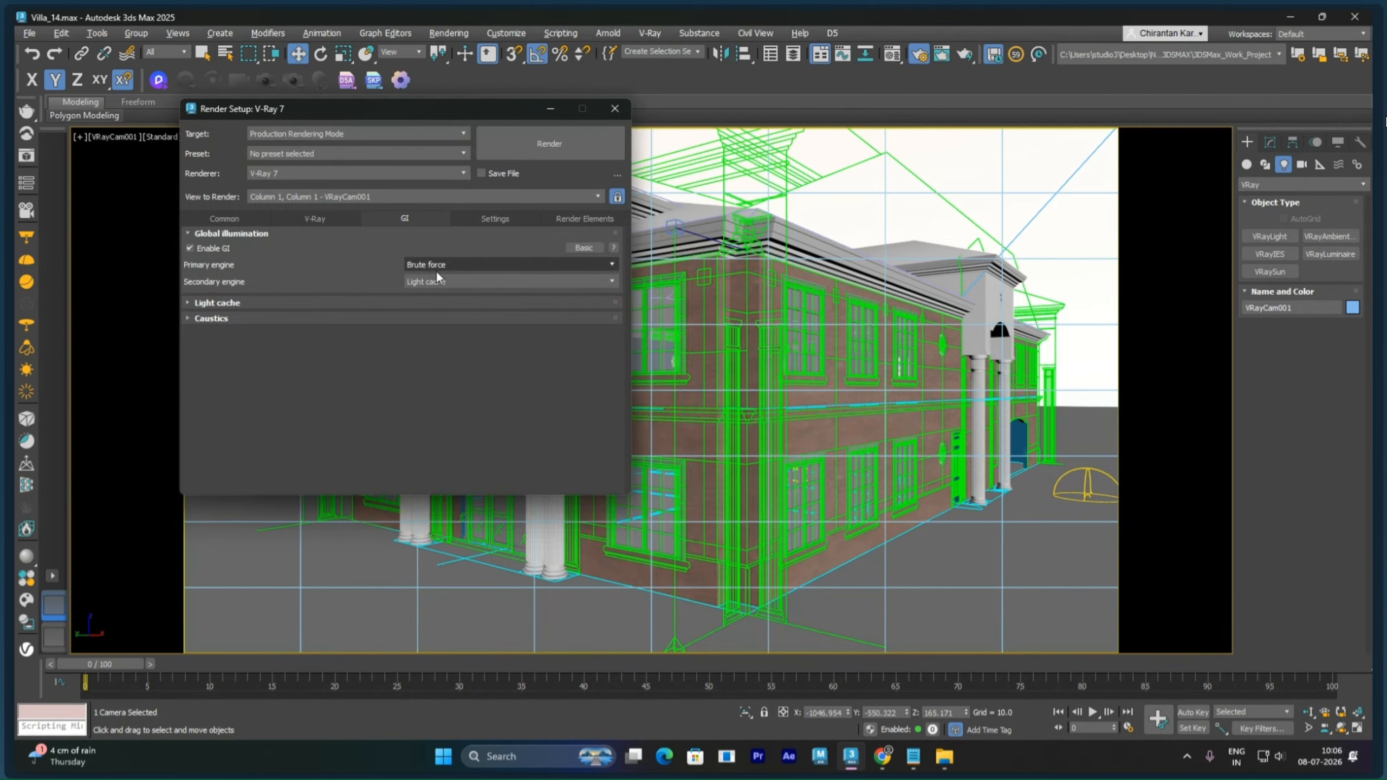
click(268, 302)
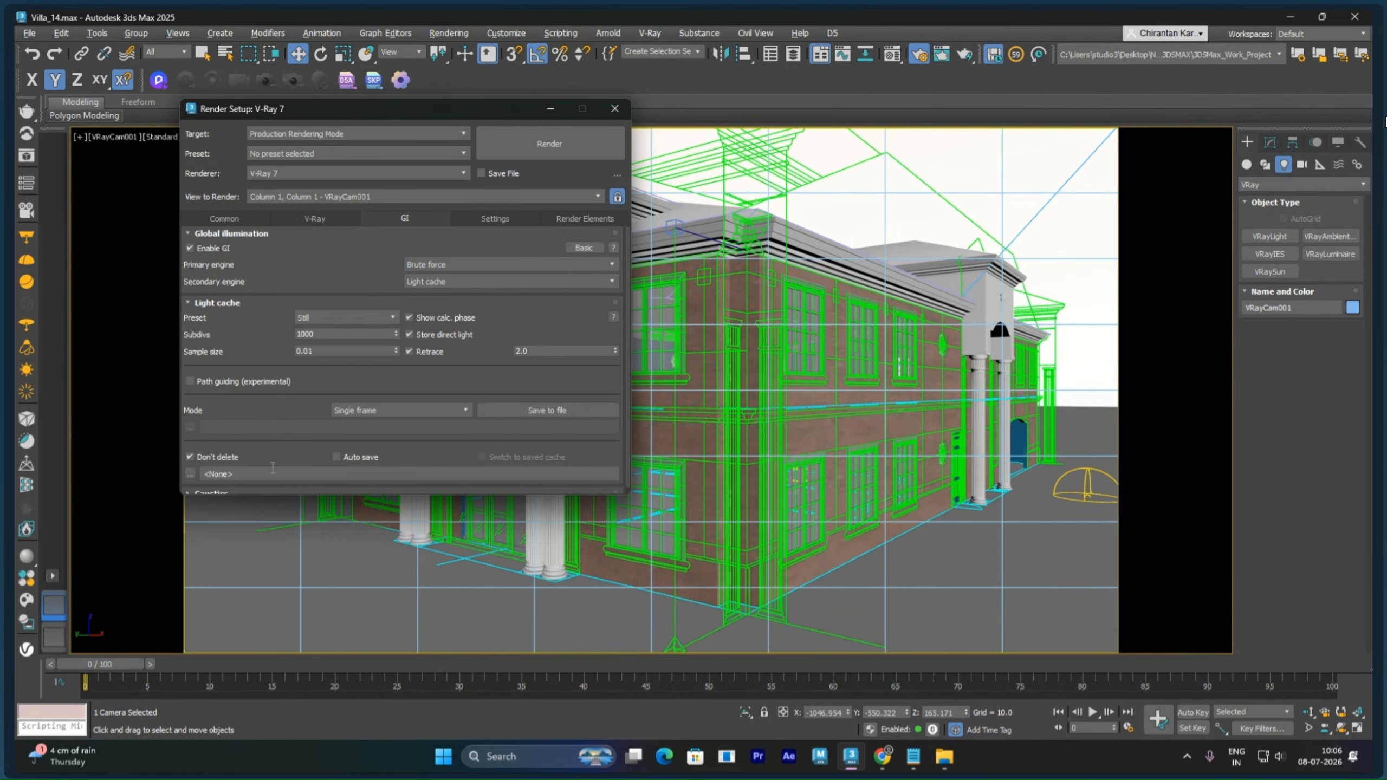
scroll(277, 438, down, 1)
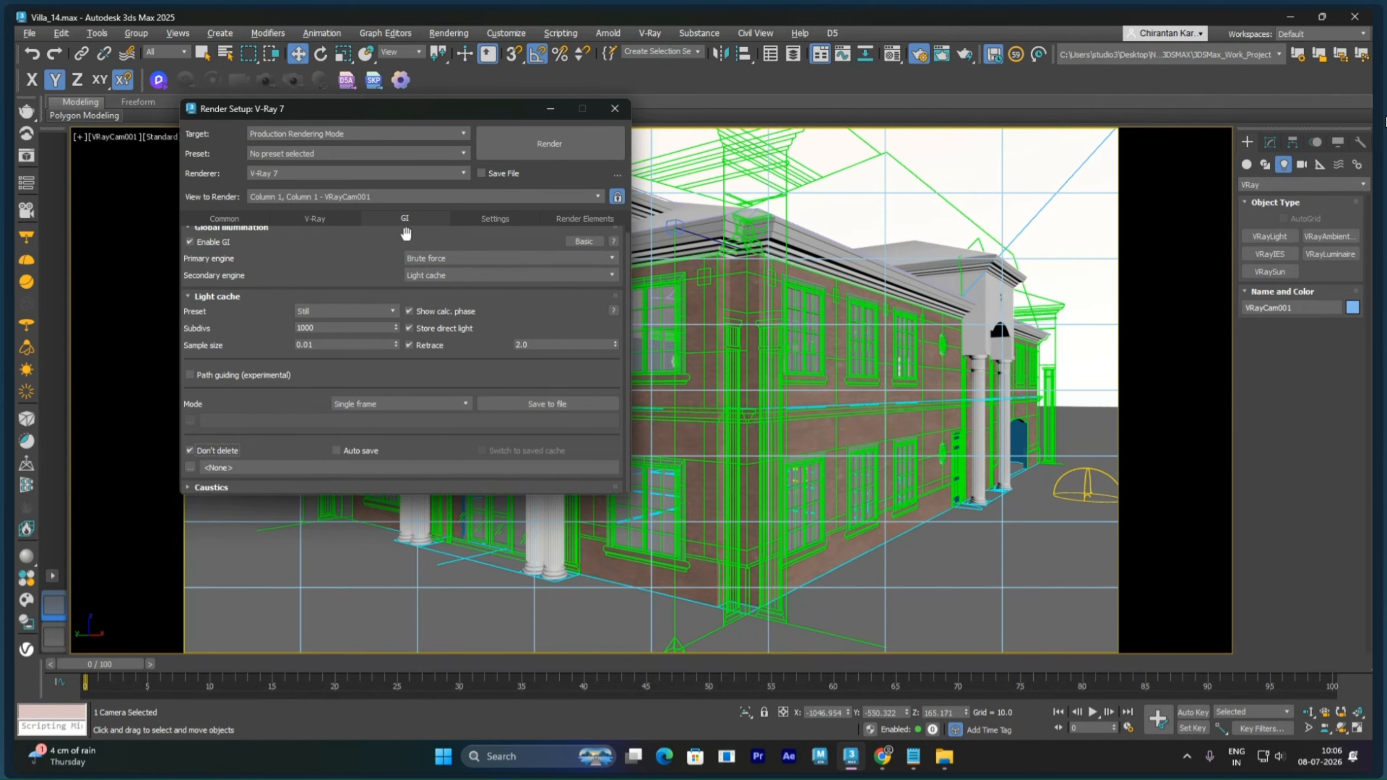
click(340, 219)
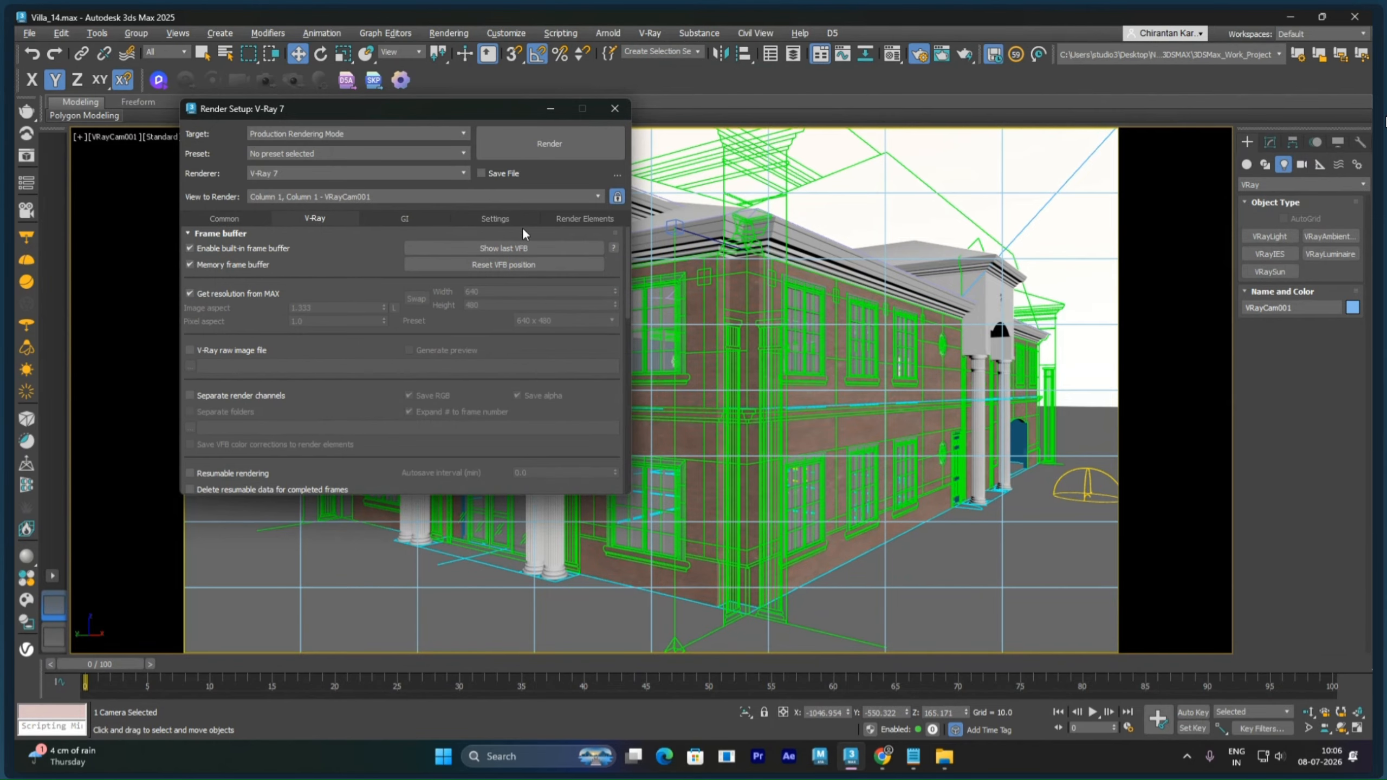
click(519, 248)
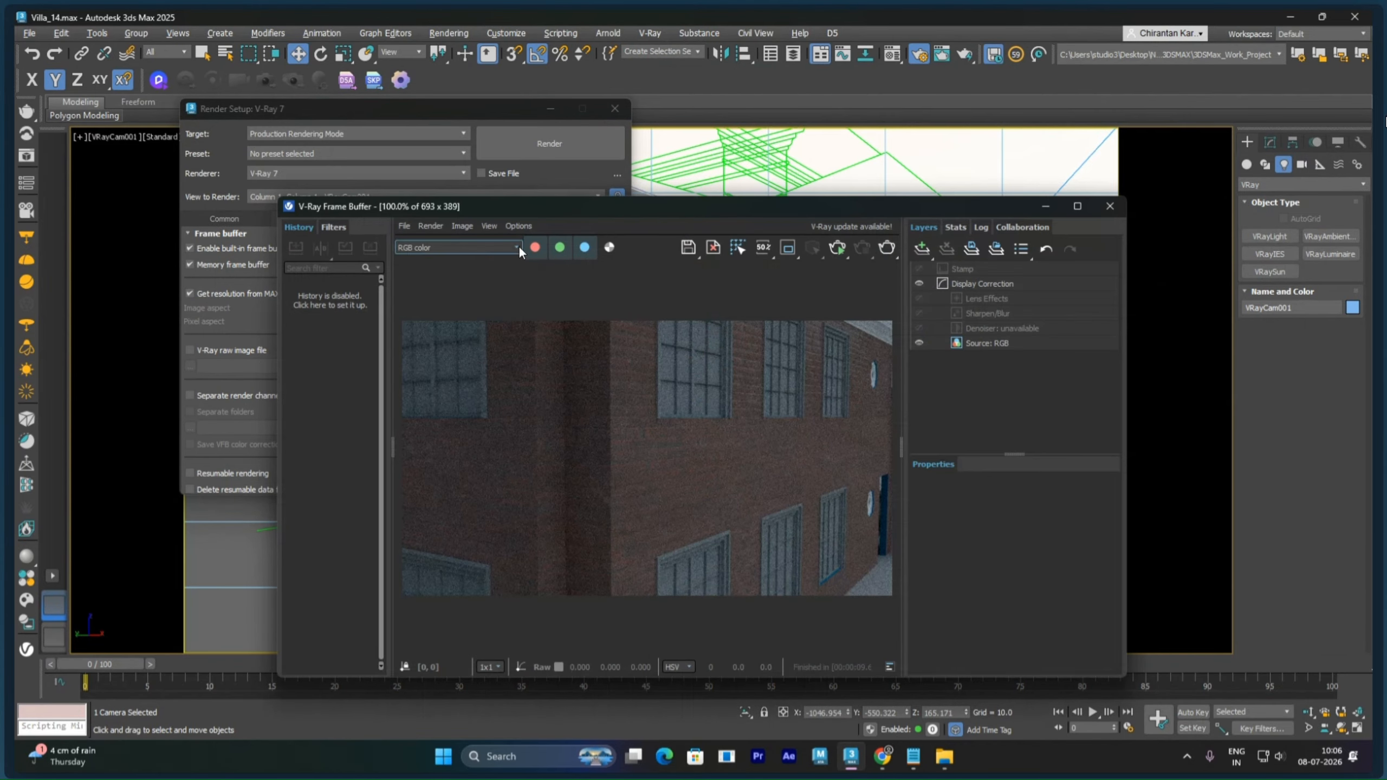
click(837, 249)
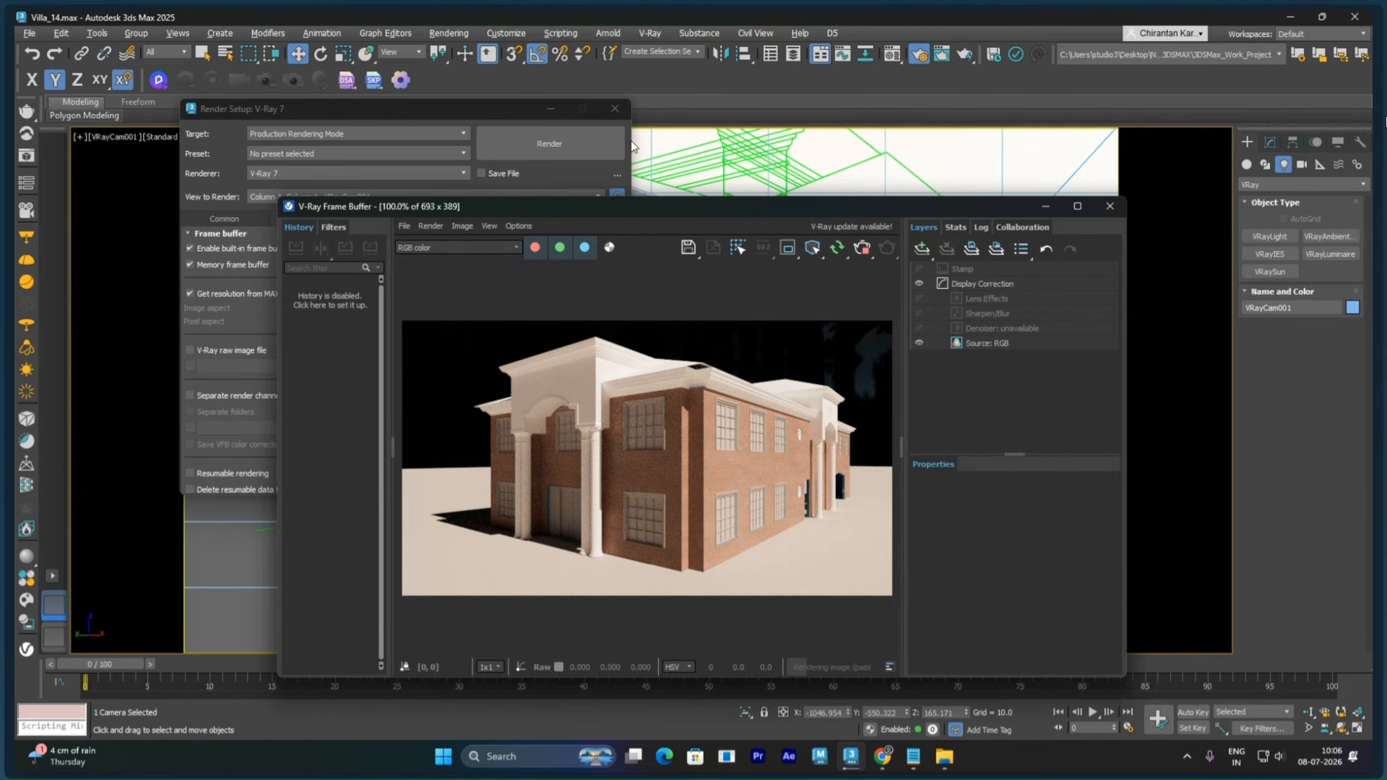
Step: Close the render settings, move the frame buffer beside the viewport, and pan the camera view slightly
click(574, 113)
click(615, 108)
drag(771, 215, 402, 226)
middle_drag(808, 425, 833, 437)
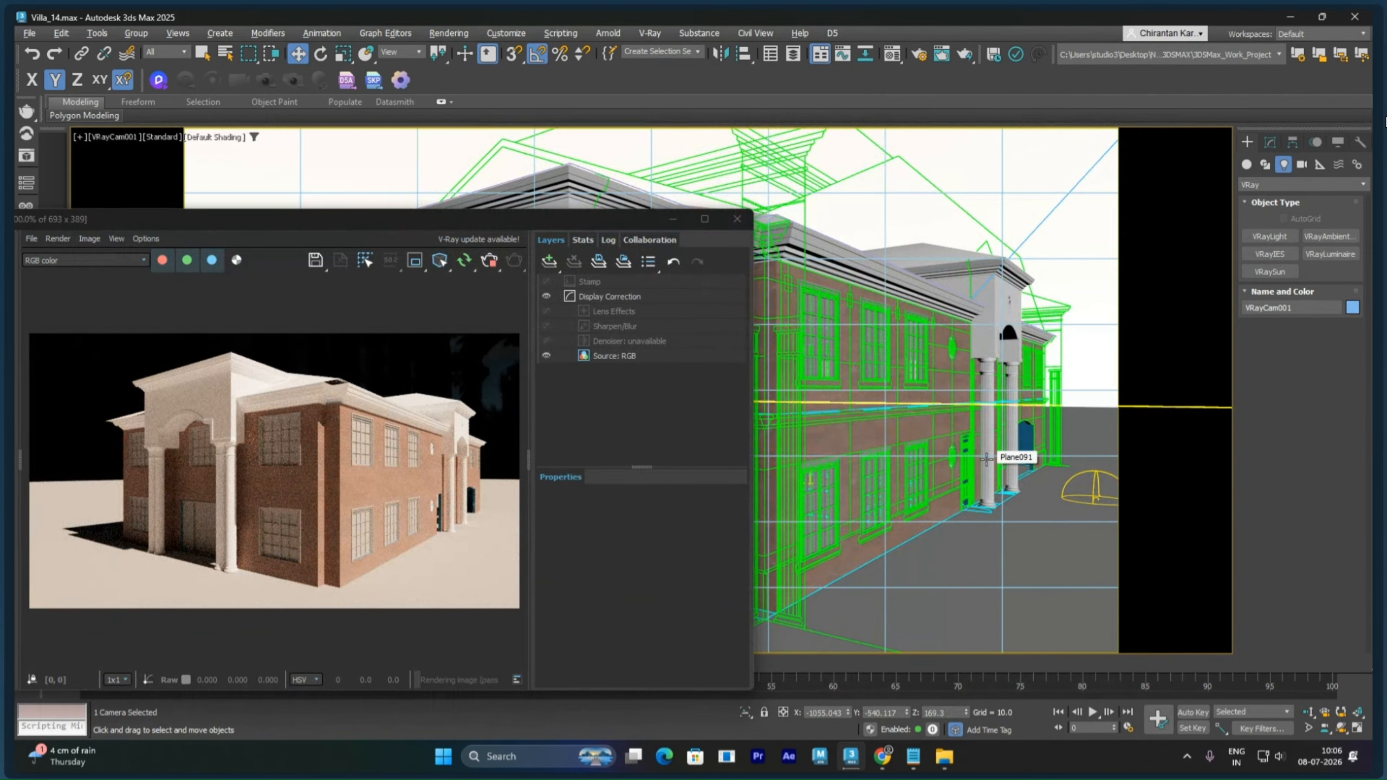
Step: Select VRayCam001 by name and set its shutter speed to 350 and its film speed to ISO 200
key(h)
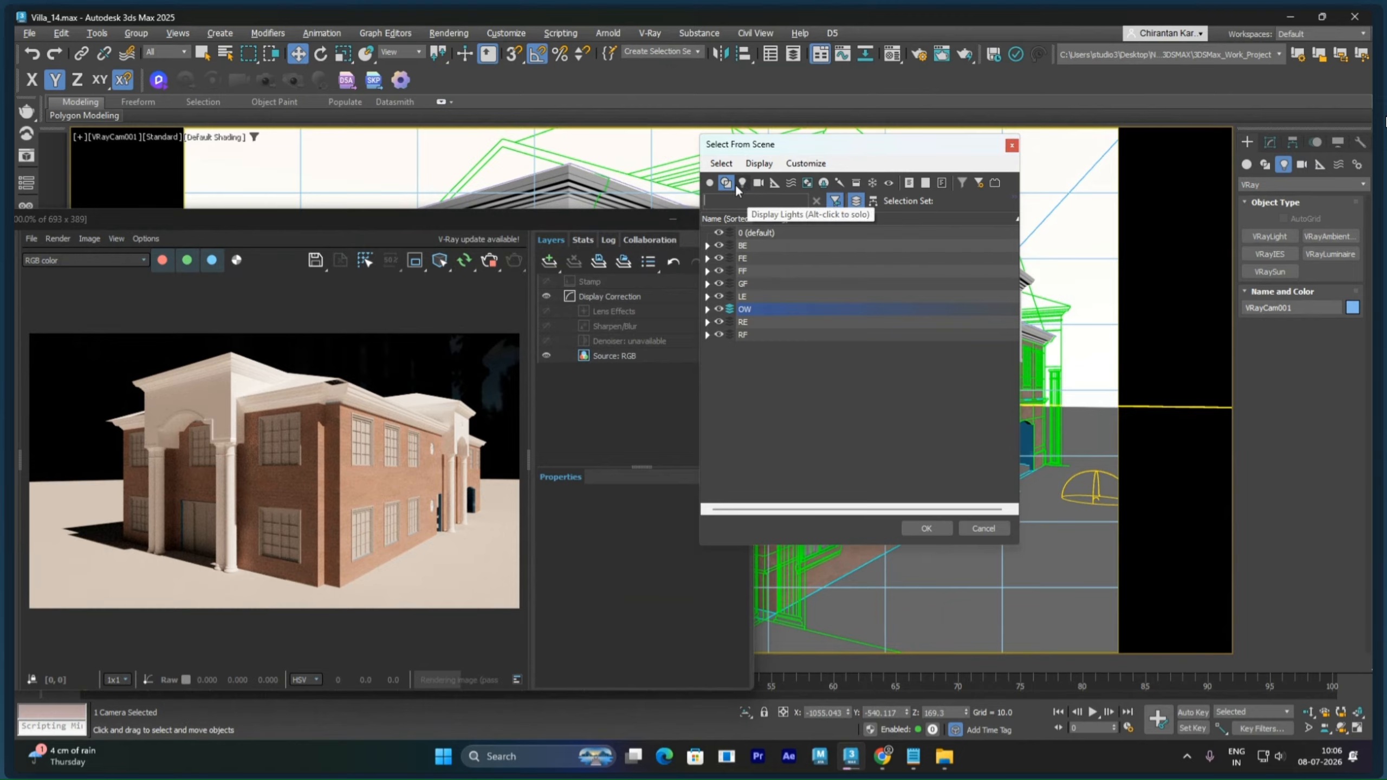
alt+click(759, 184)
click(707, 310)
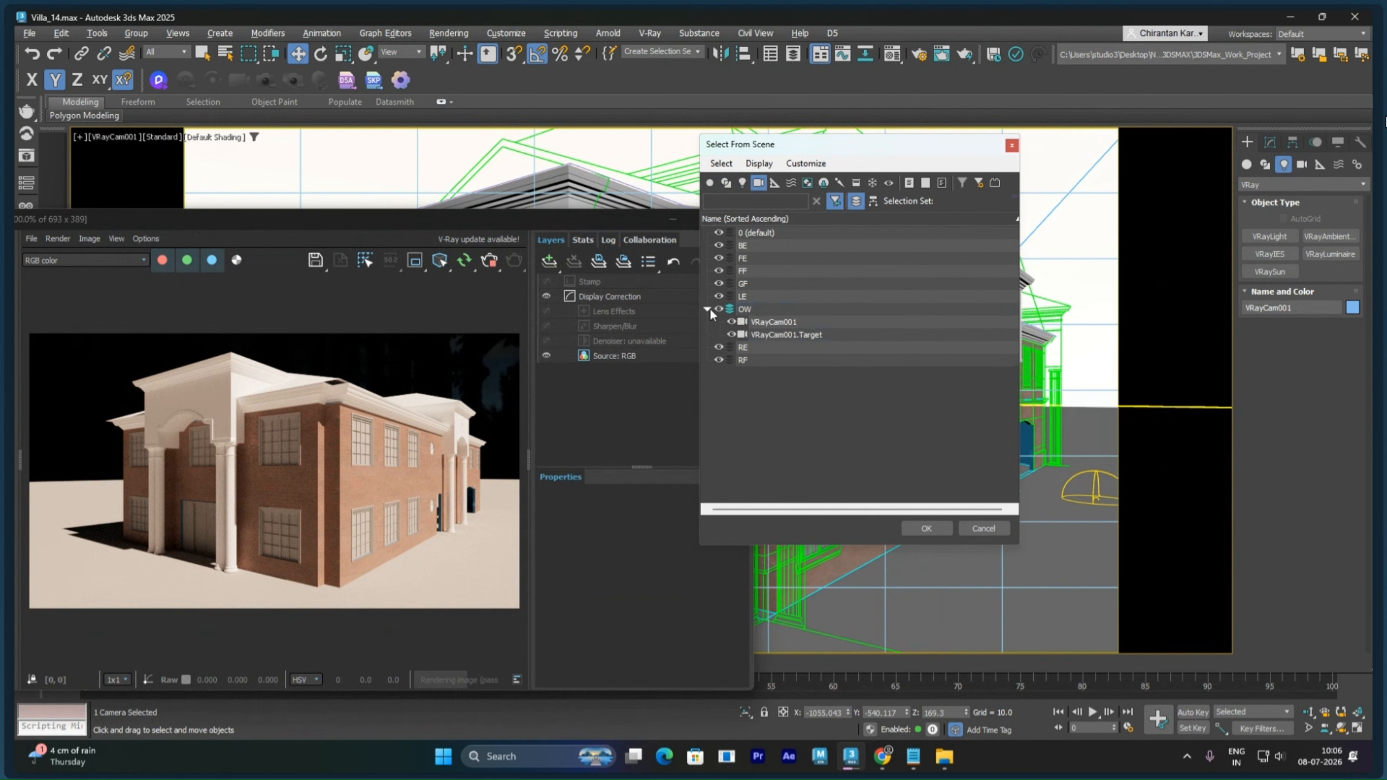
click(773, 322)
click(922, 530)
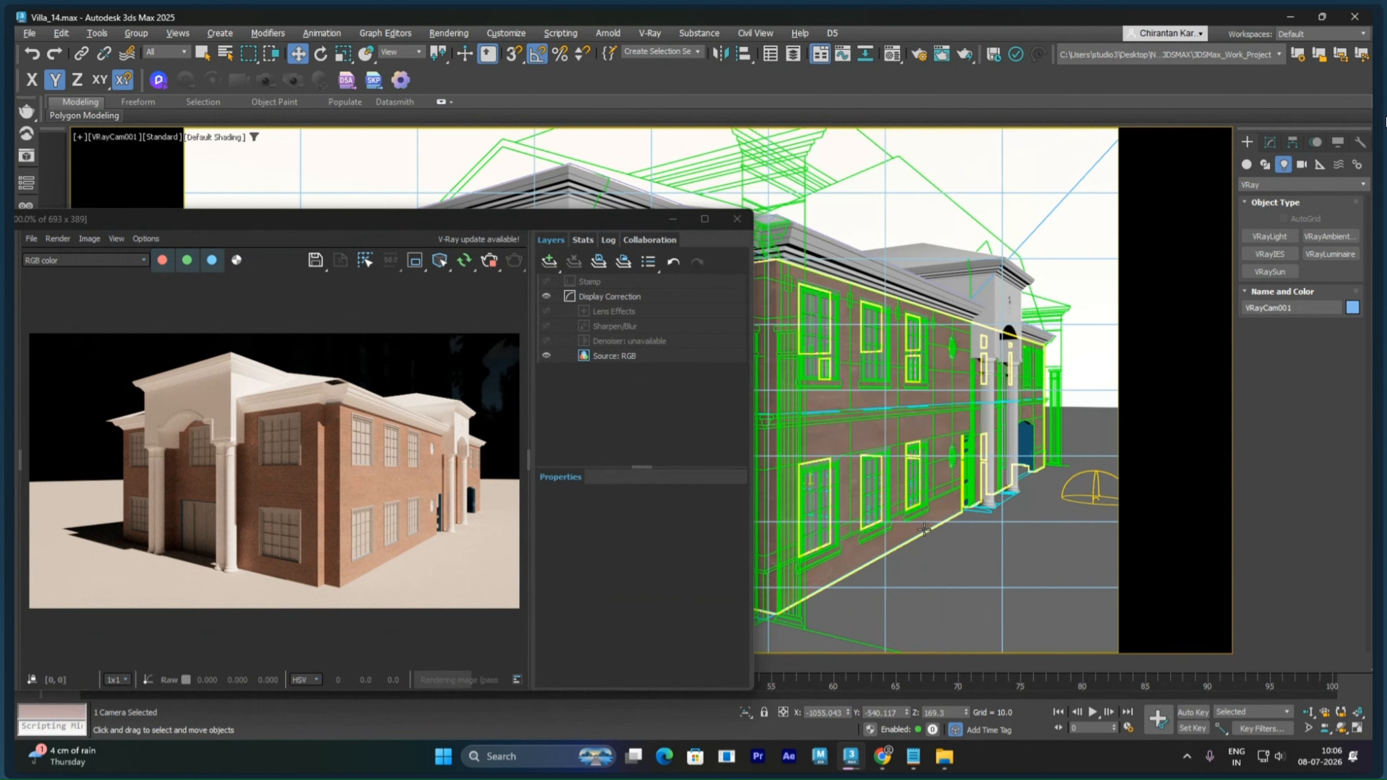
click(1271, 142)
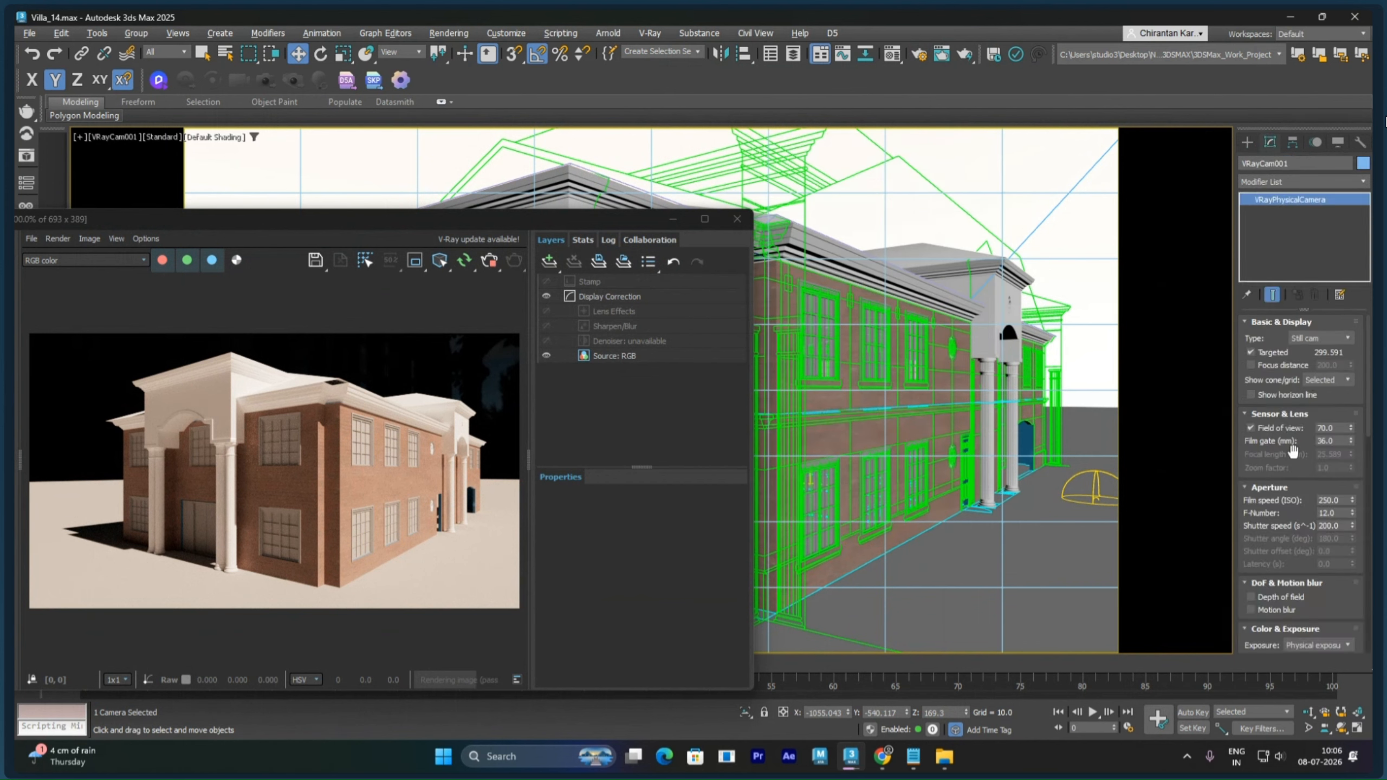
double_click(1340, 525)
text(350)
key(Return)
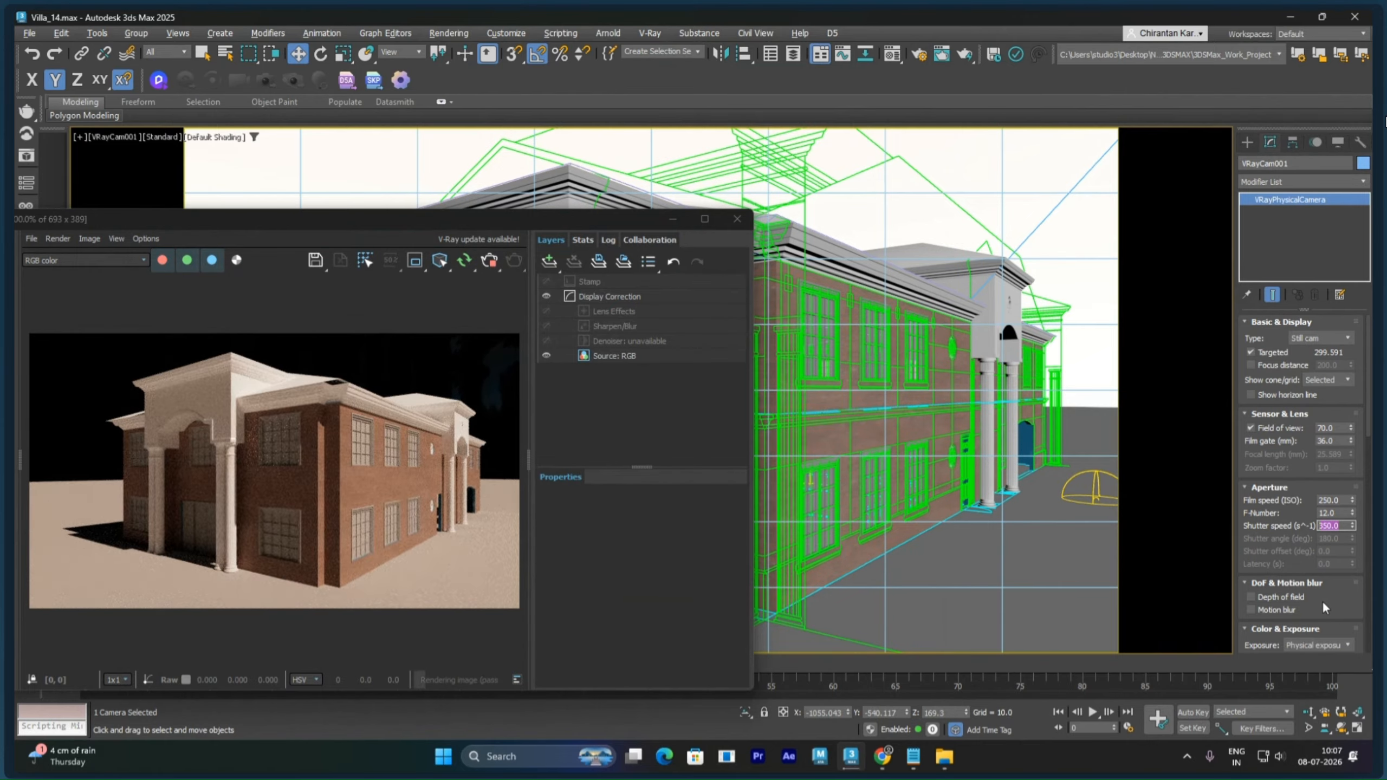
double_click(1342, 500)
text(2)
key(Return)
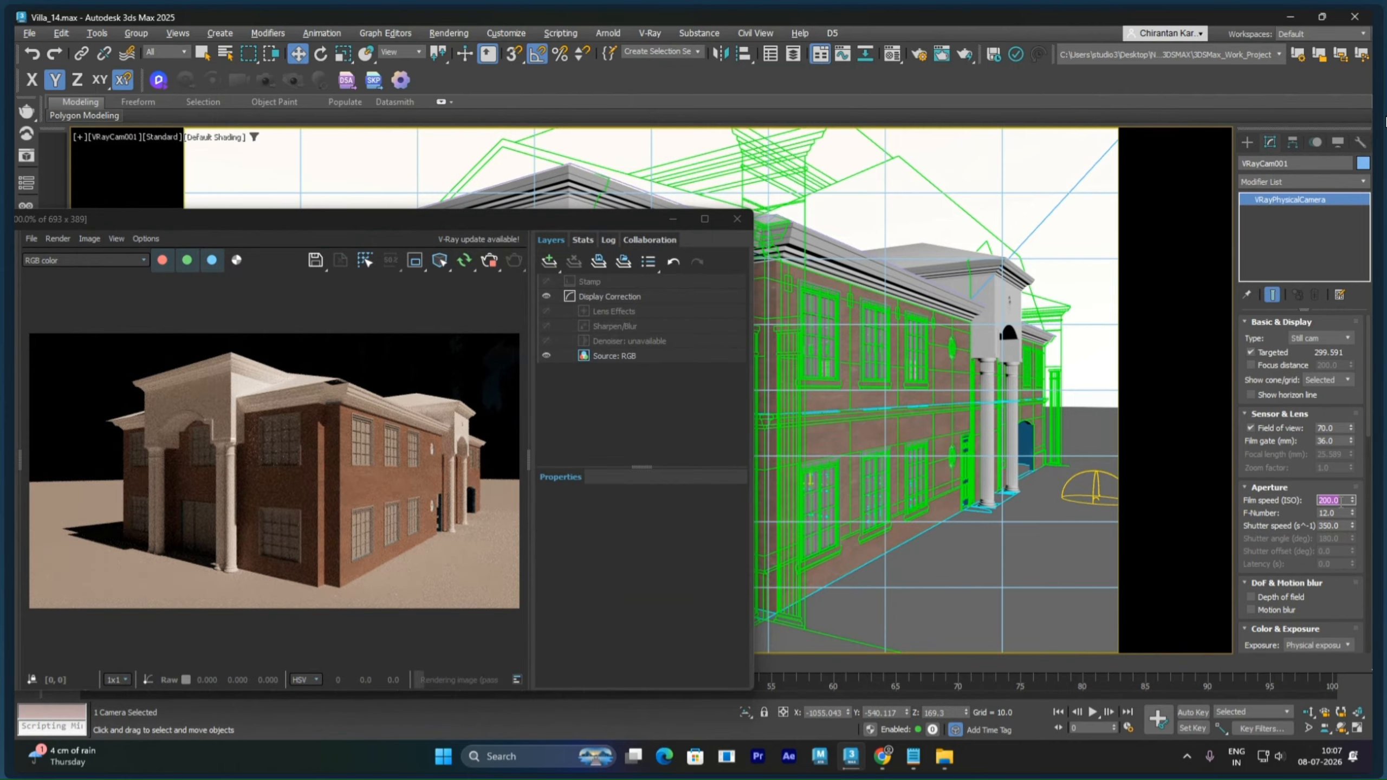
Step: Select the VRay dome light beside the villa and set its multiplier to 30, trying 10 first
right_click(1095, 498)
click(1095, 502)
click(1092, 495)
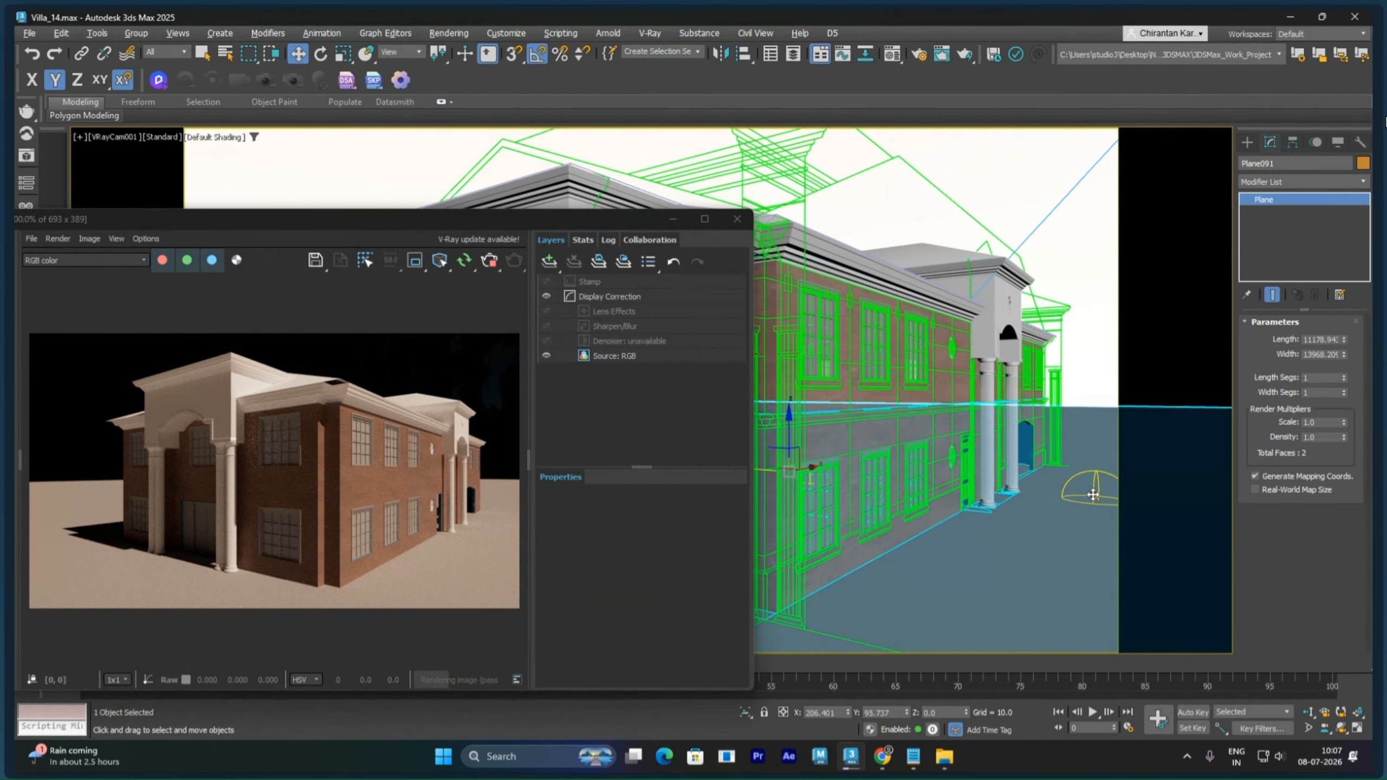
click(1093, 496)
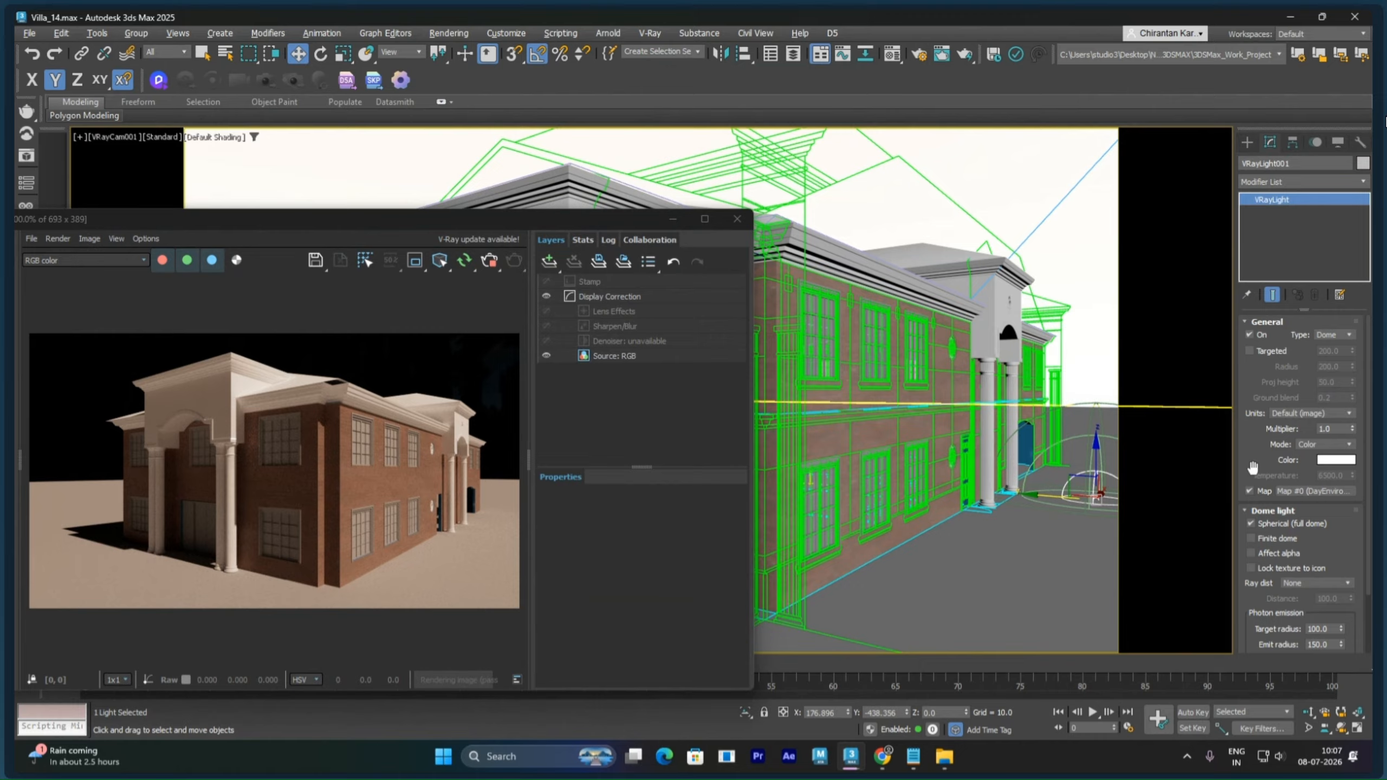
double_click(1330, 429)
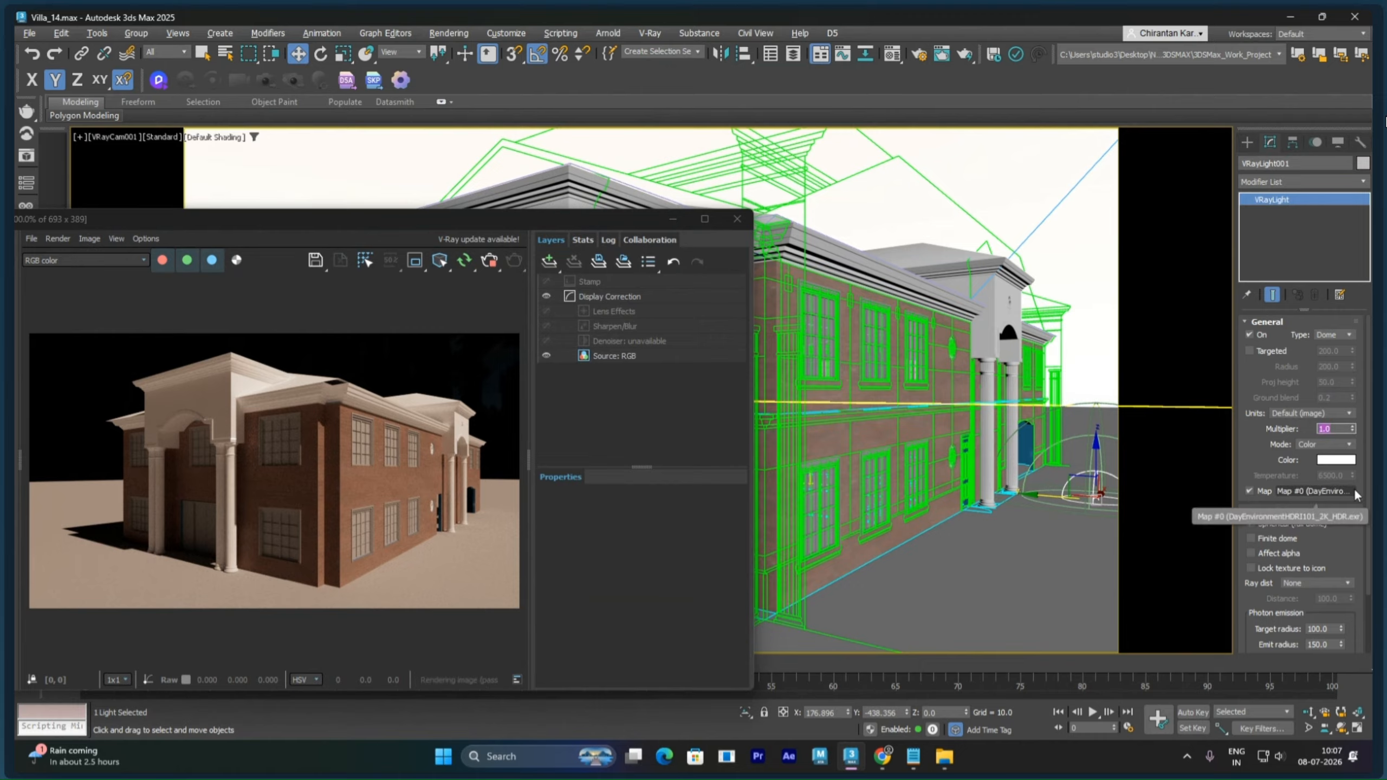
text(10)
key(Return)
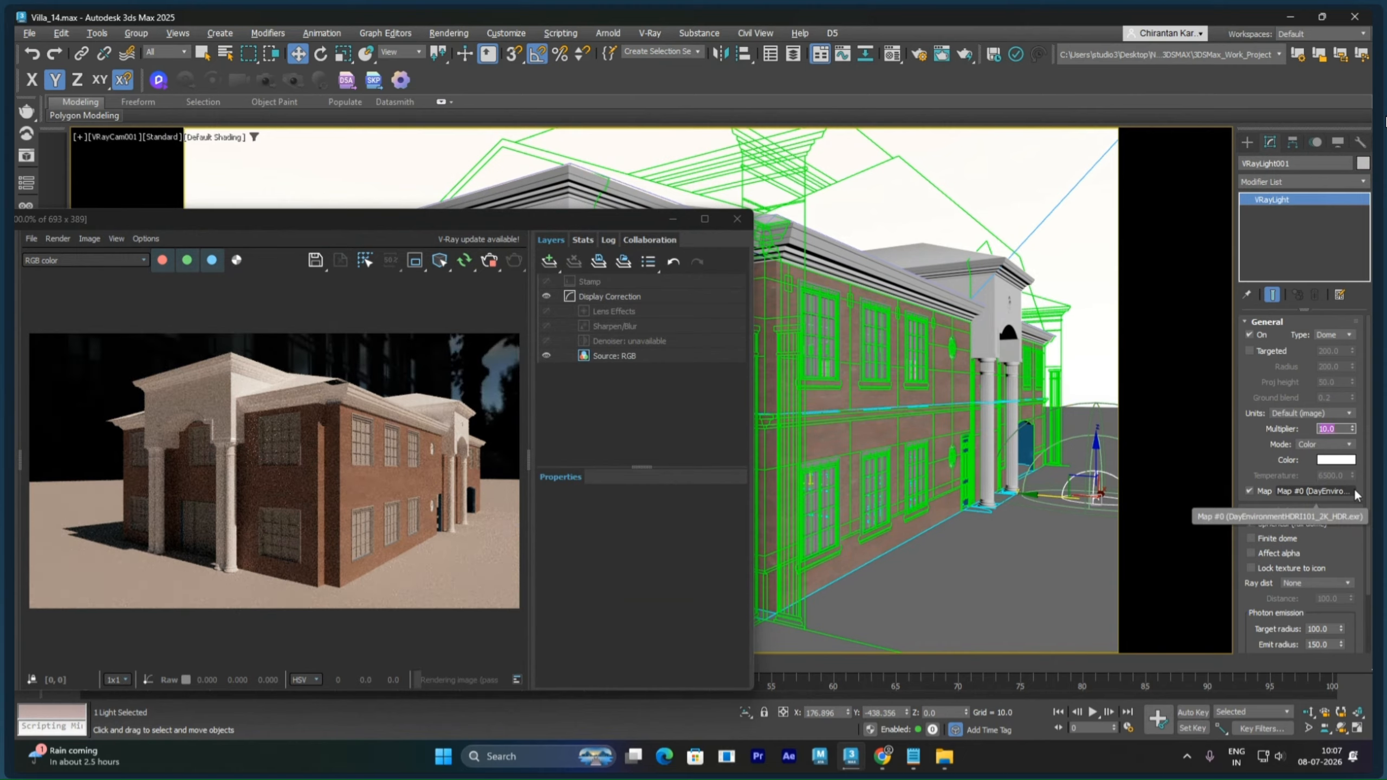
text(30)
key(Return)
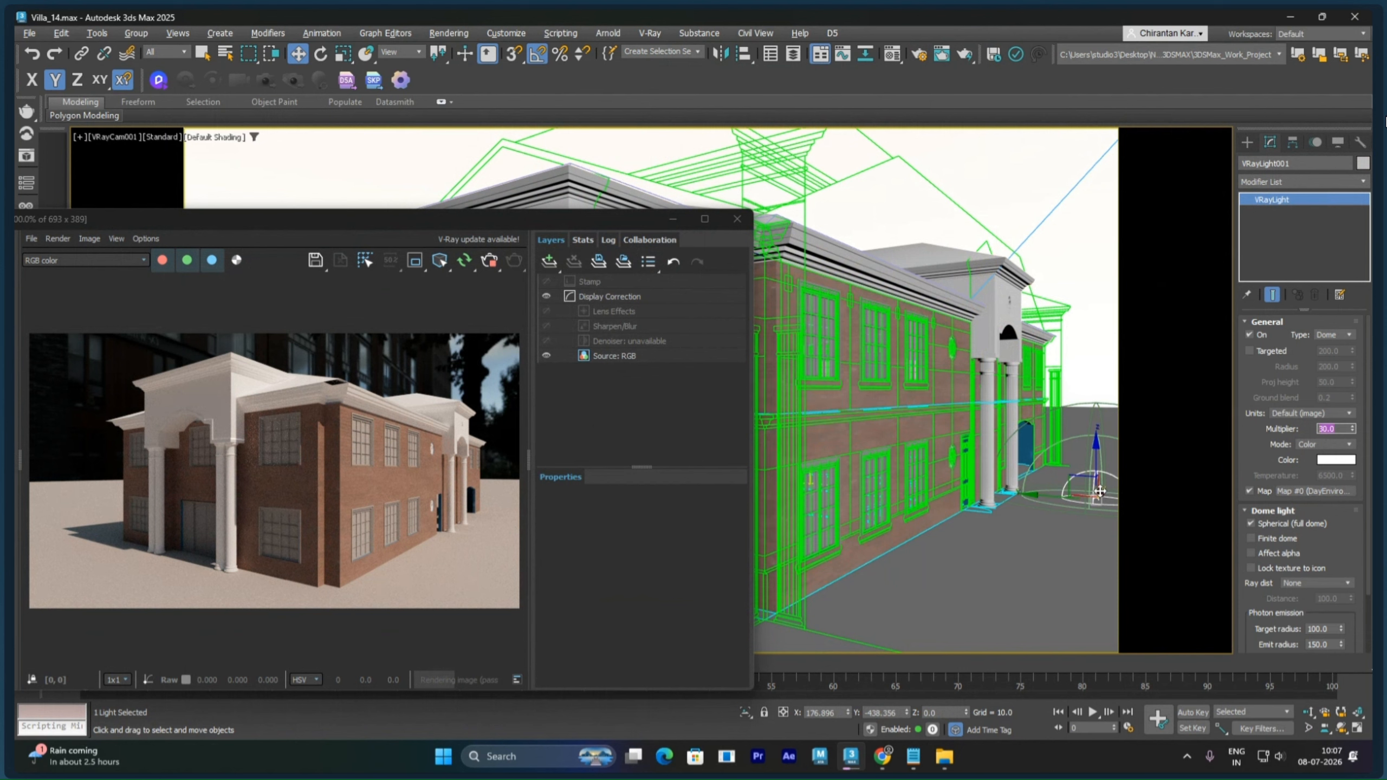
Step: Open the Material Editor and copy the dome light's HDRI map into the empty slot below the Walls material
right_click(1020, 336)
click(1035, 356)
key(m)
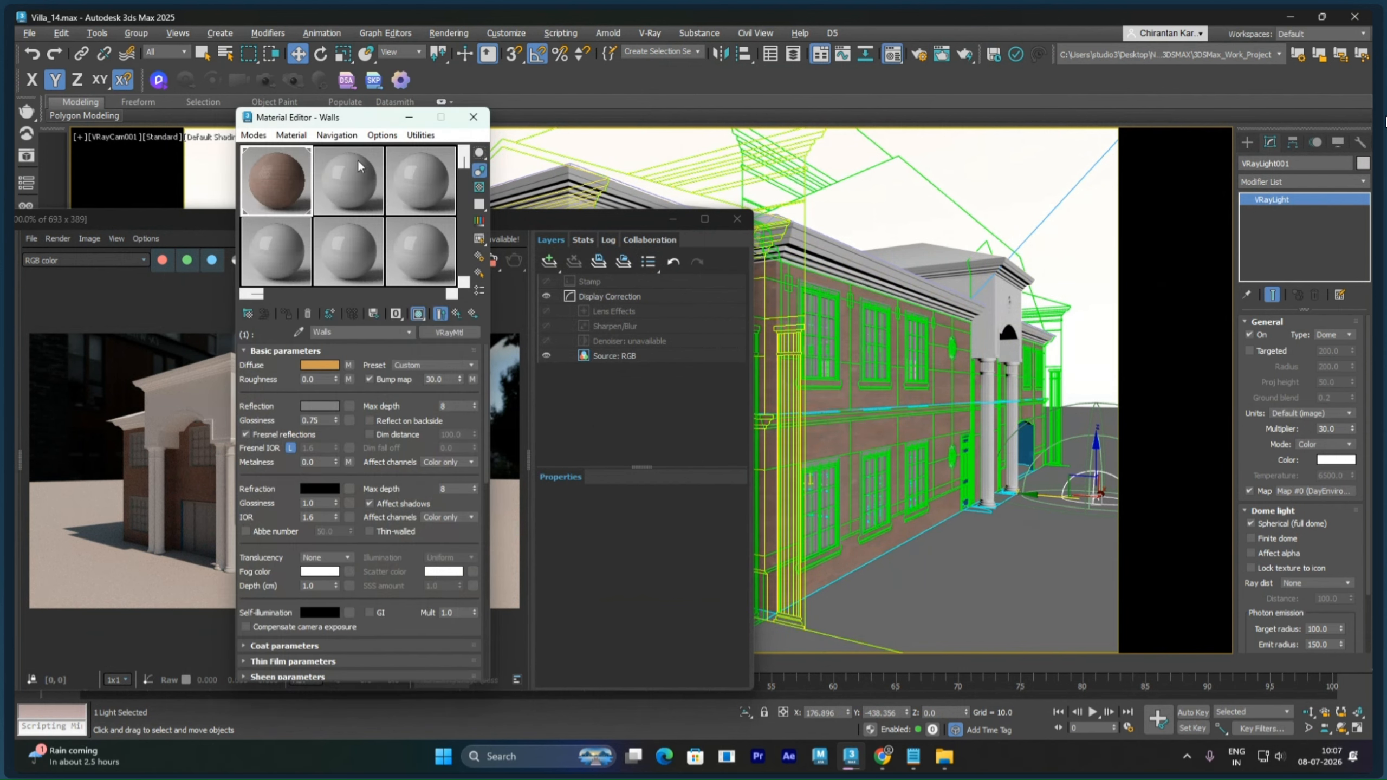
drag(349, 126, 749, 97)
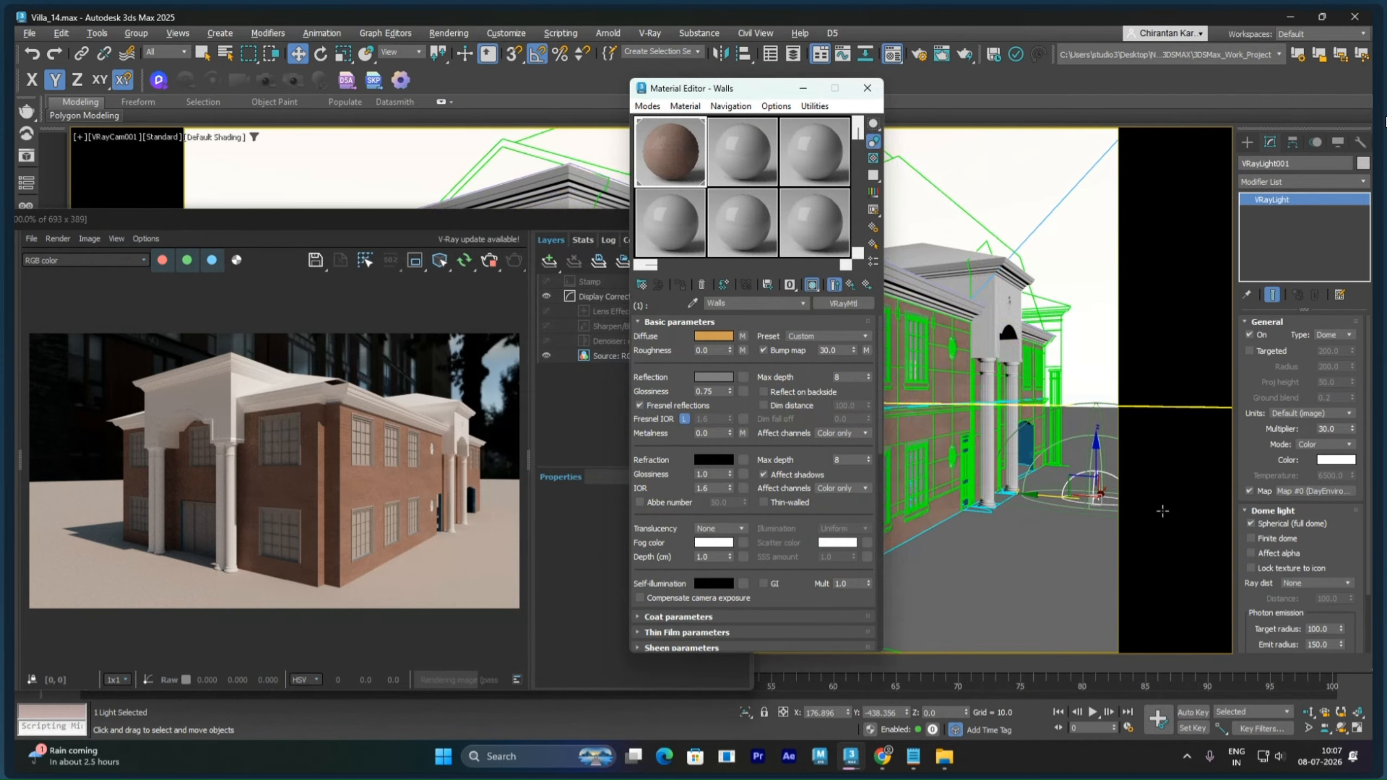
drag(1298, 499, 653, 236)
click(738, 415)
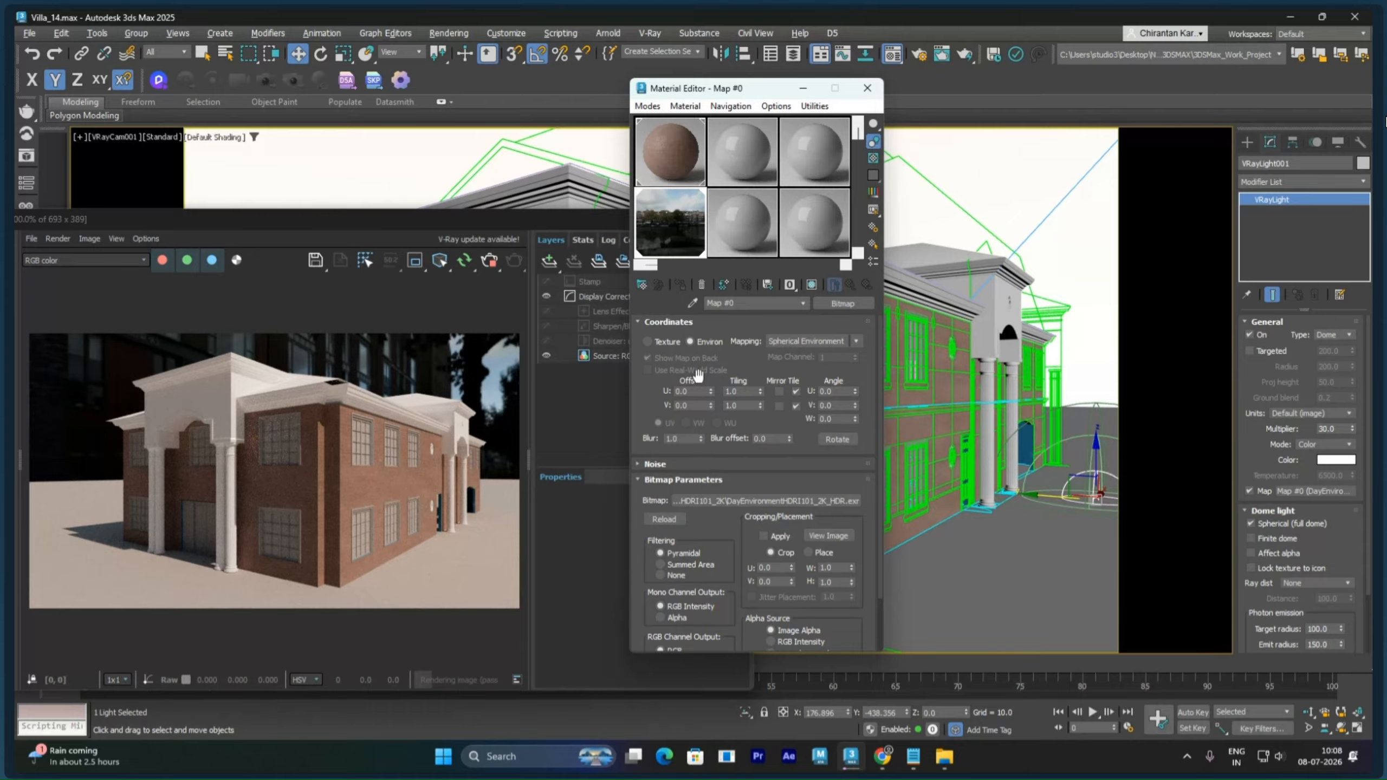
Step: Try a U angle of 325 on the HDRI map, reset it to 0, and rotate the map to a W angle of 1050
drag(855, 391, 858, 194)
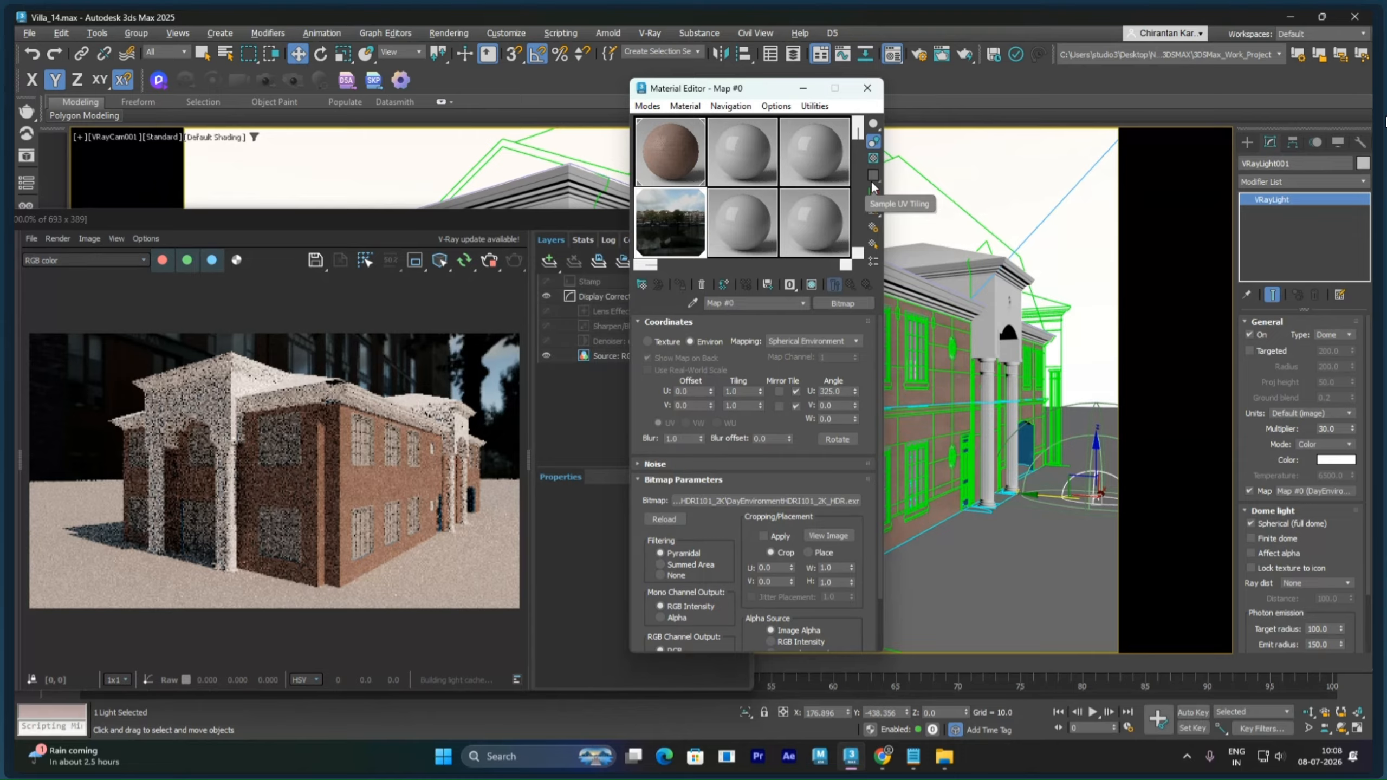
right_click(855, 391)
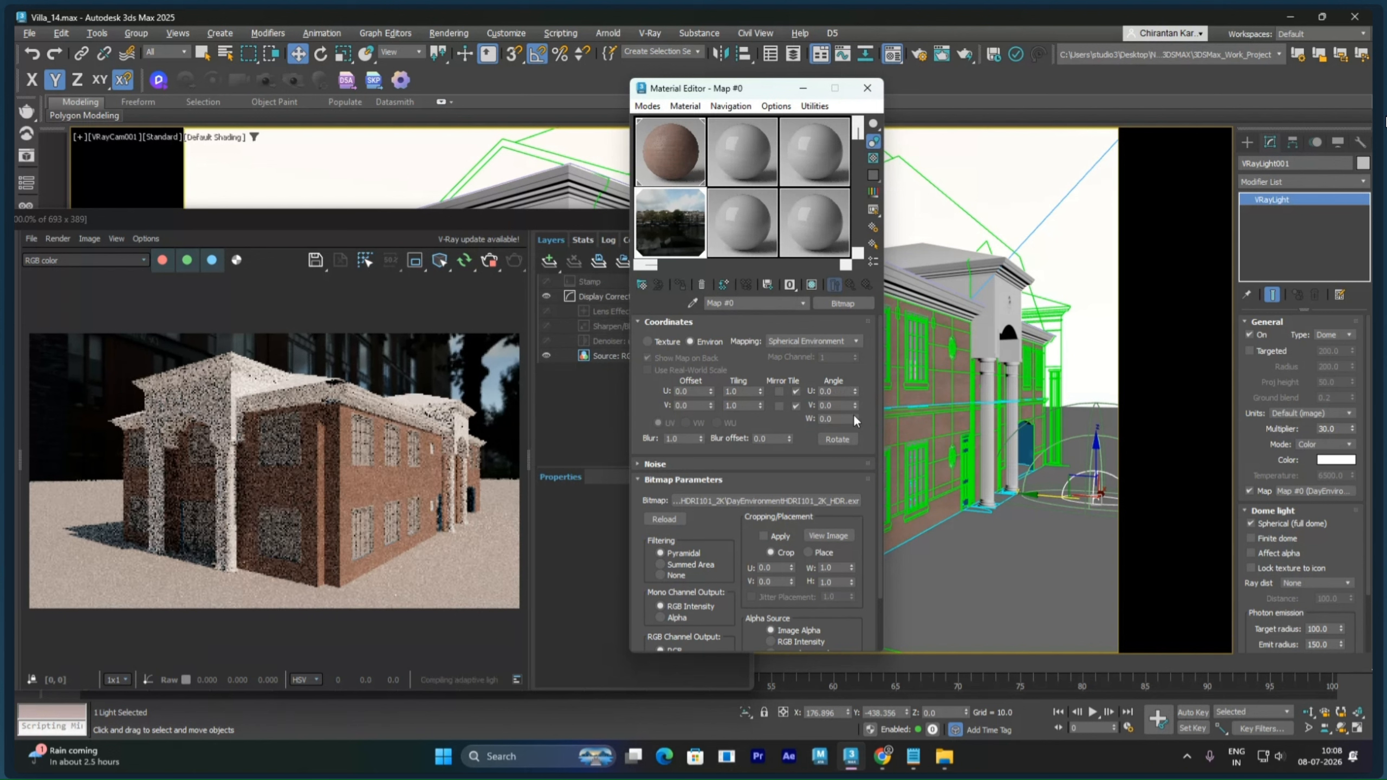
drag(854, 418, 856, 150)
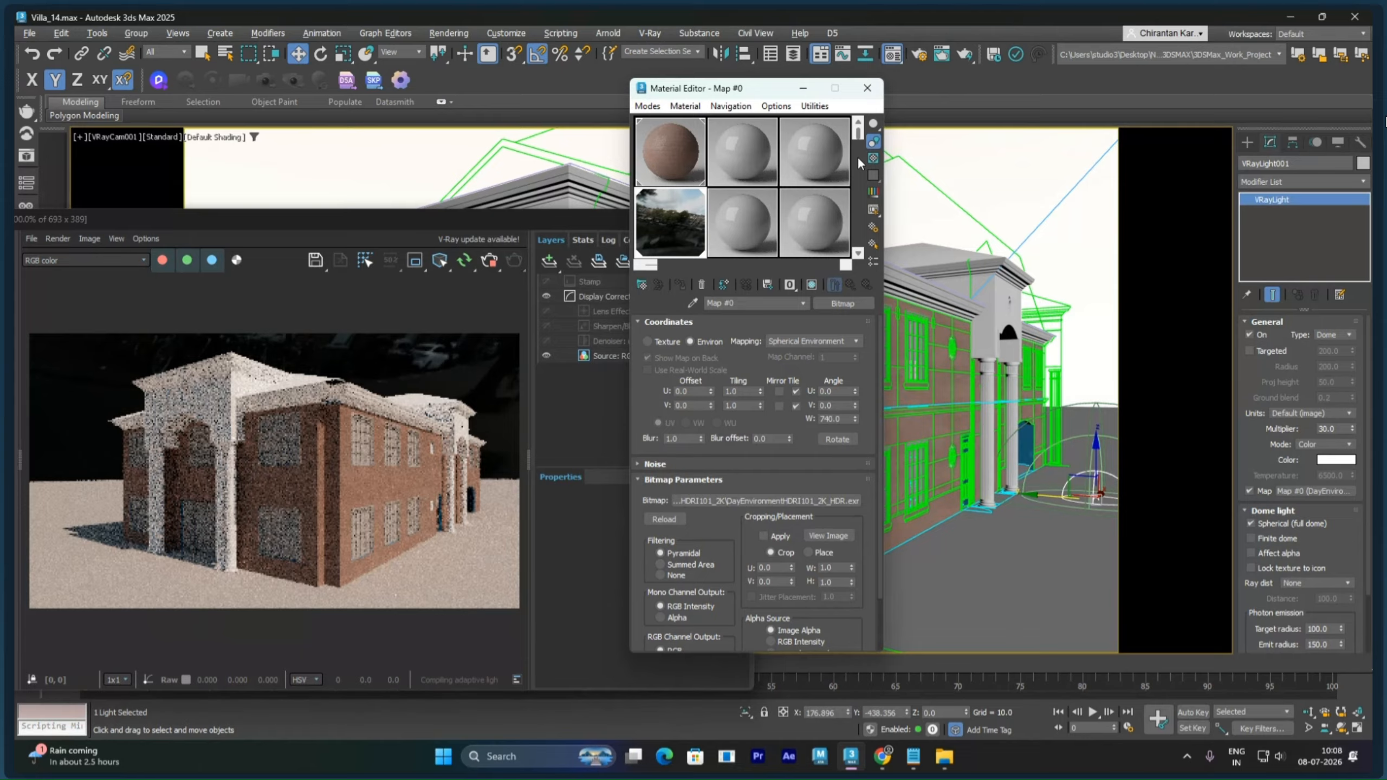
drag(856, 418, 870, 204)
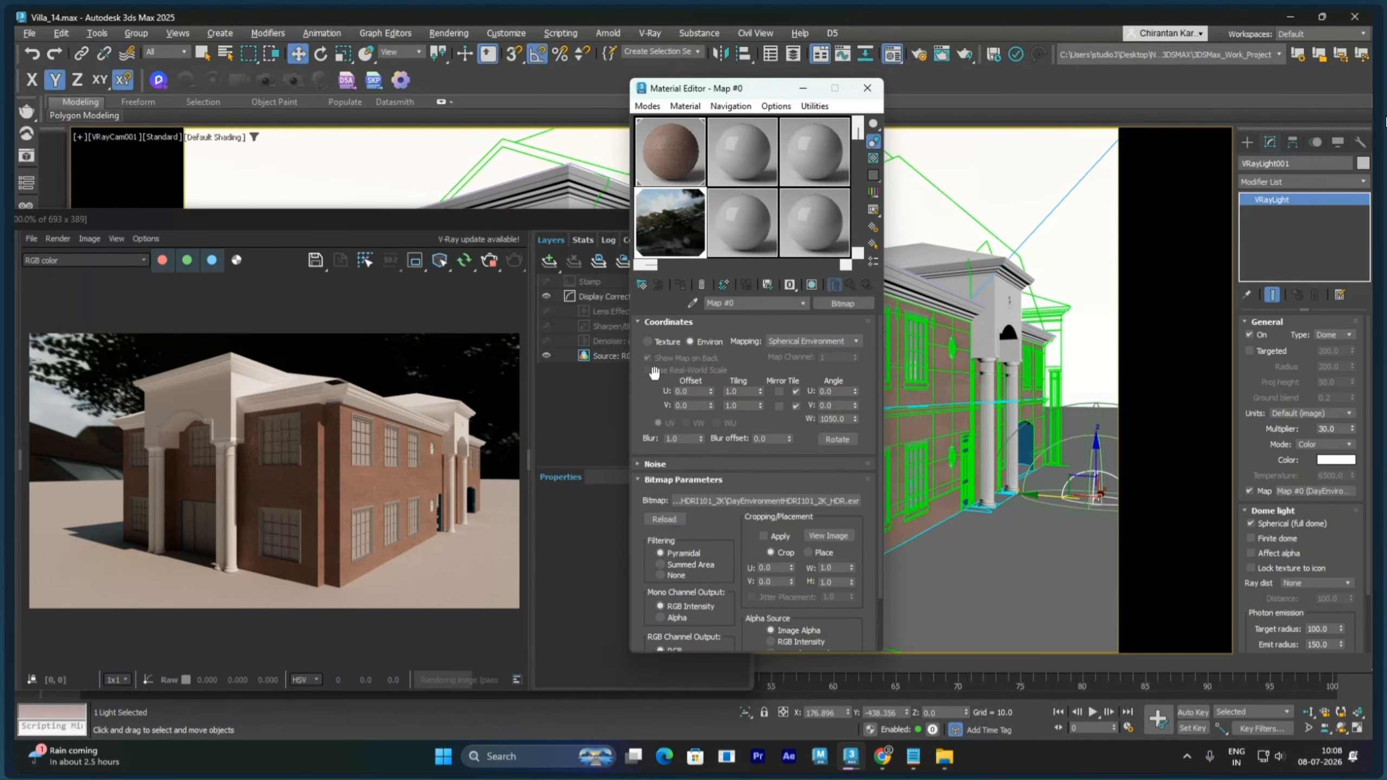
Step: Close the Material Editor, select VRayCam001 in the OW layer and narrow its field of view to 10.1
drag(787, 88, 849, 125)
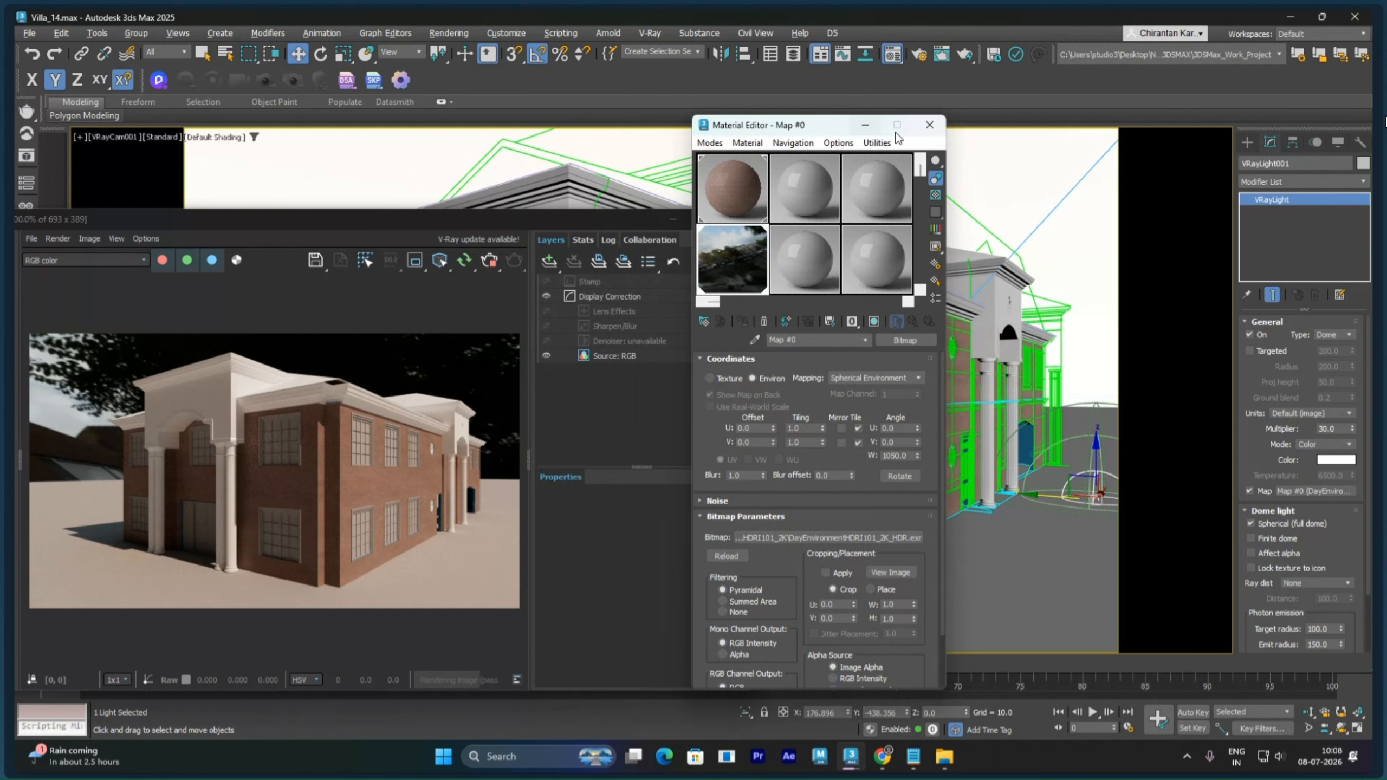
click(929, 125)
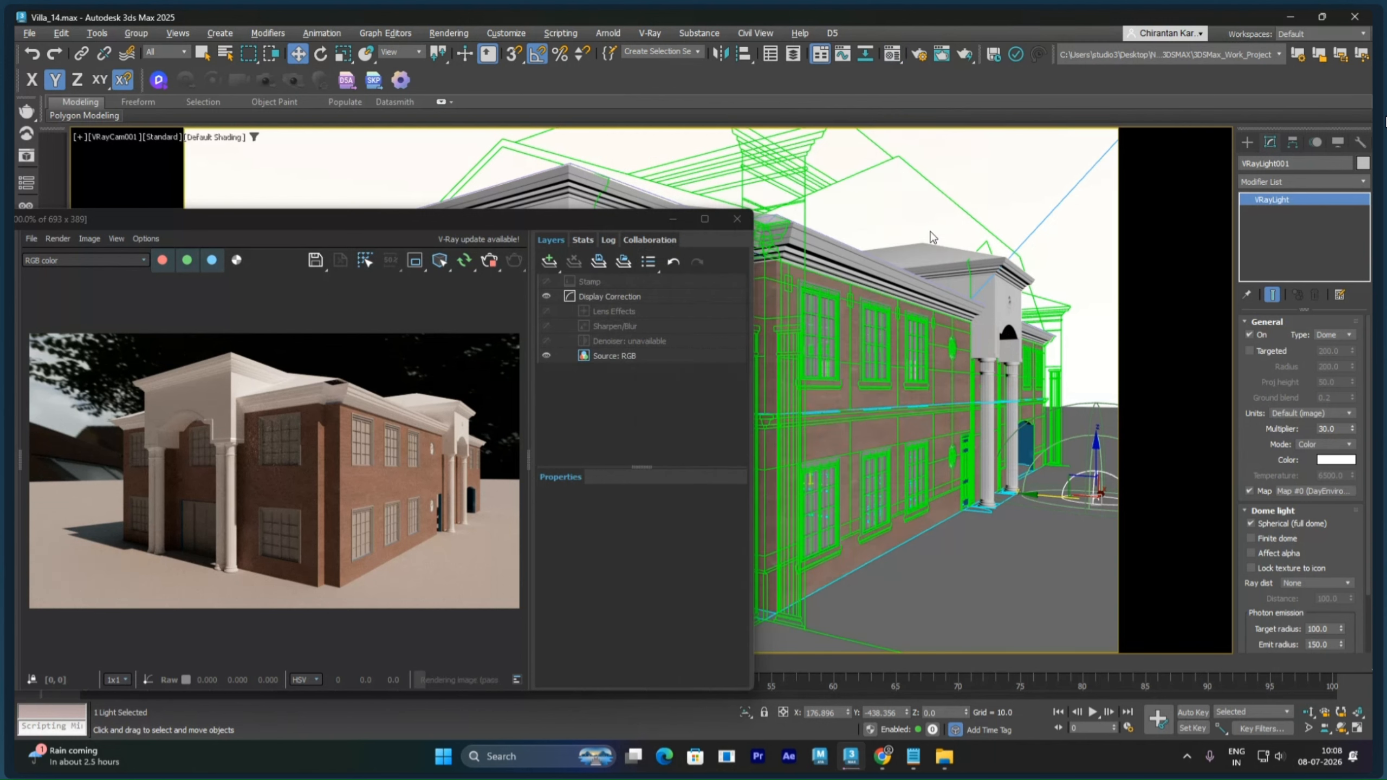
key(h)
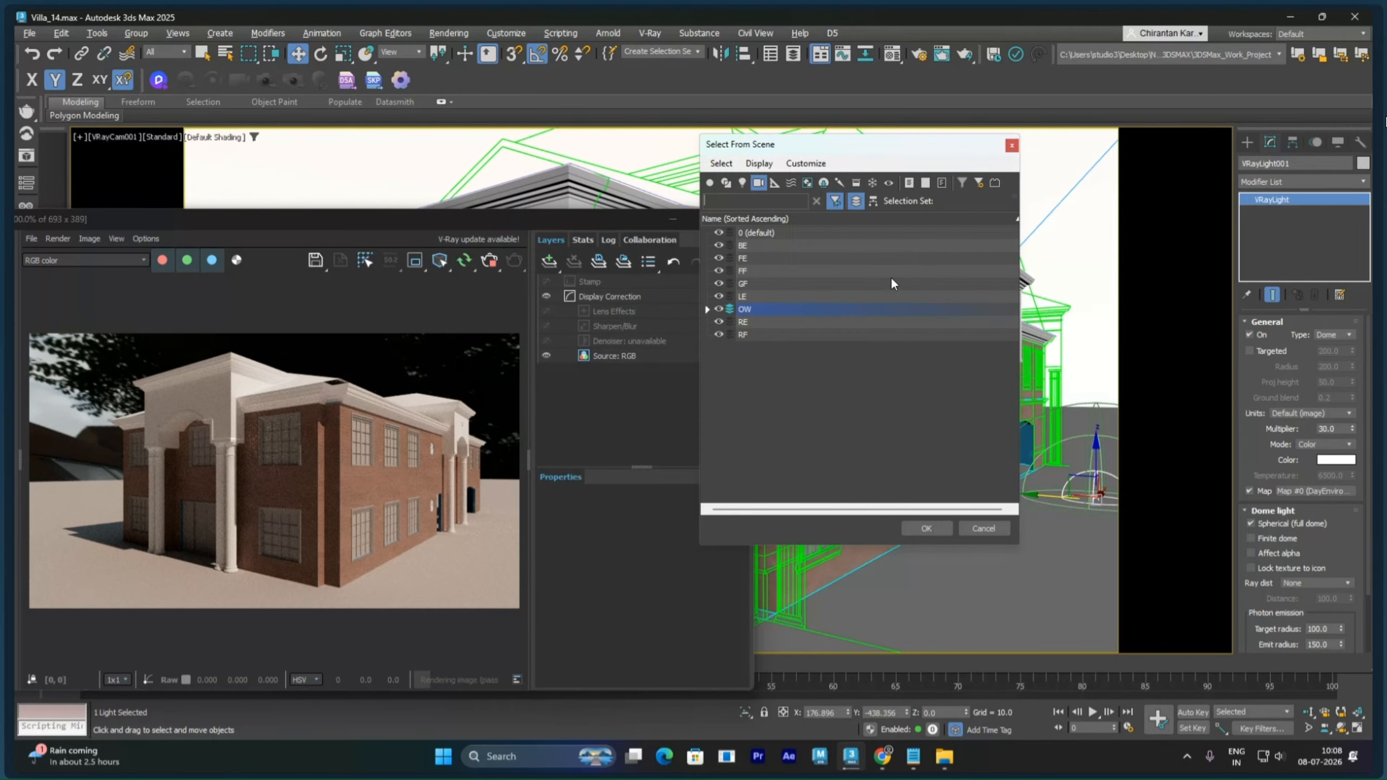
click(708, 310)
click(781, 322)
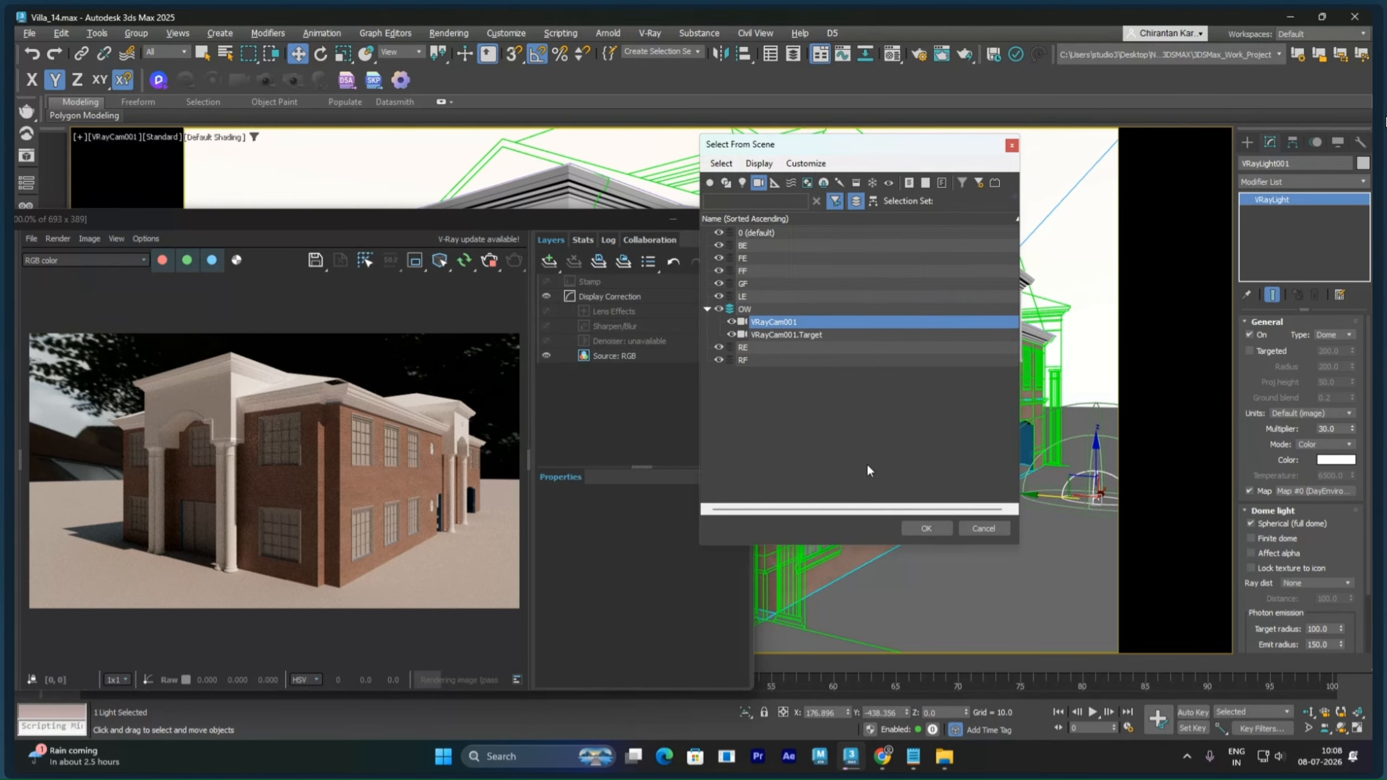
key(Return)
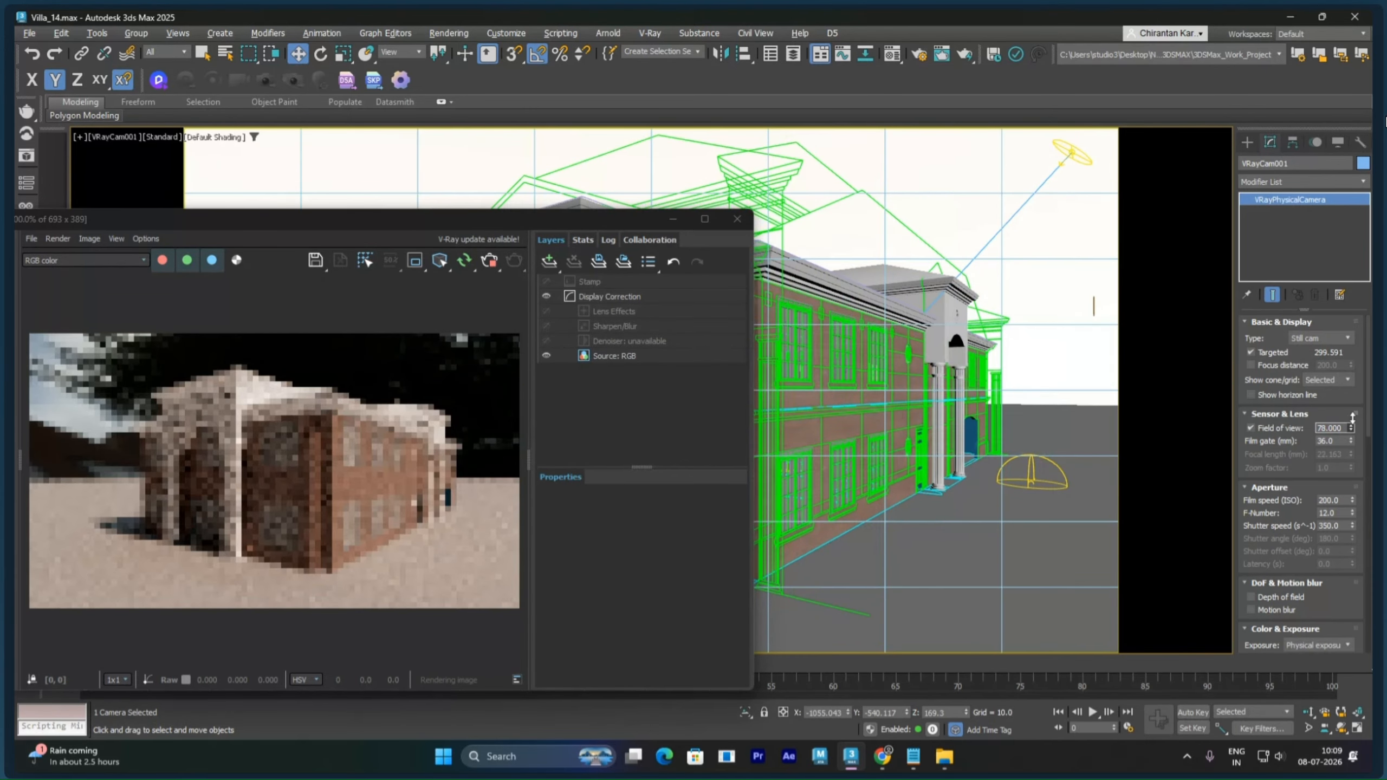
drag(1351, 428, 1358, 482)
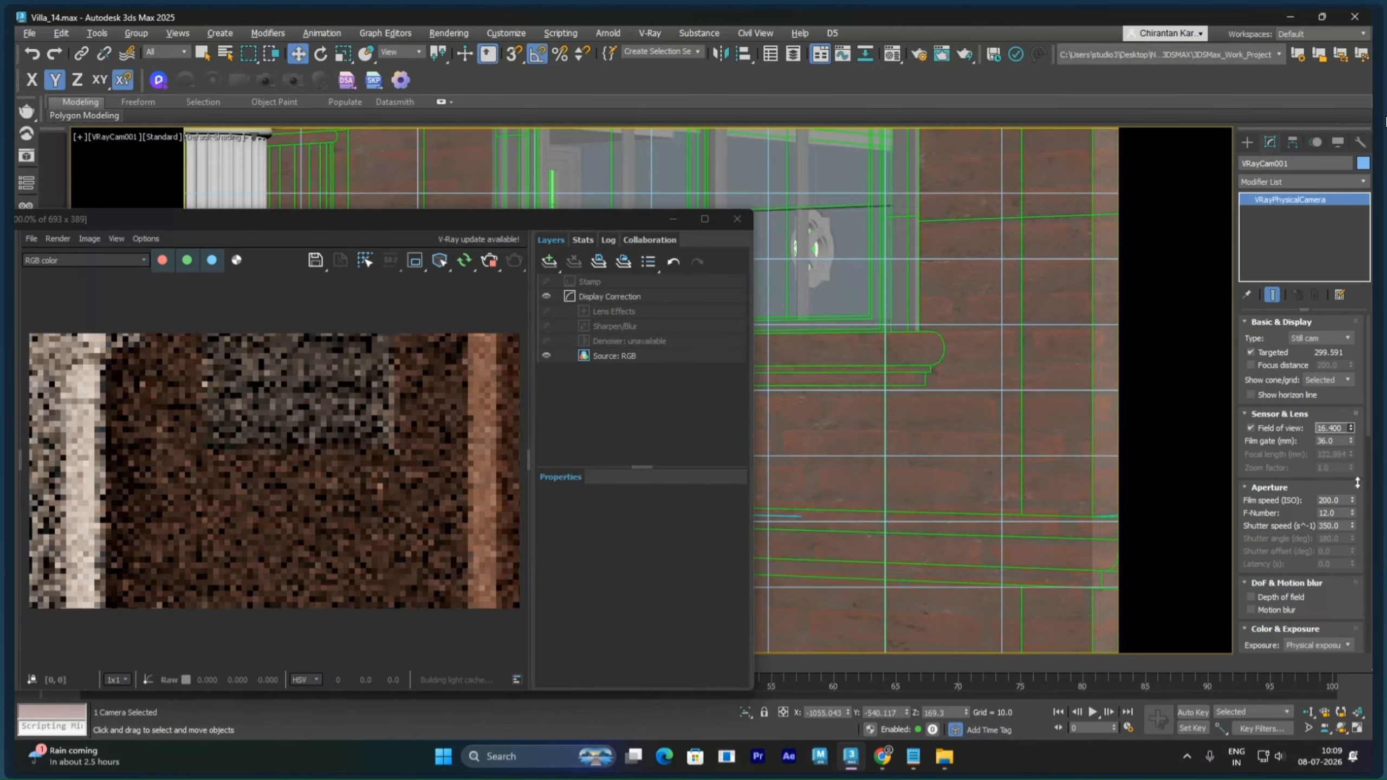
drag(1358, 482, 1348, 492)
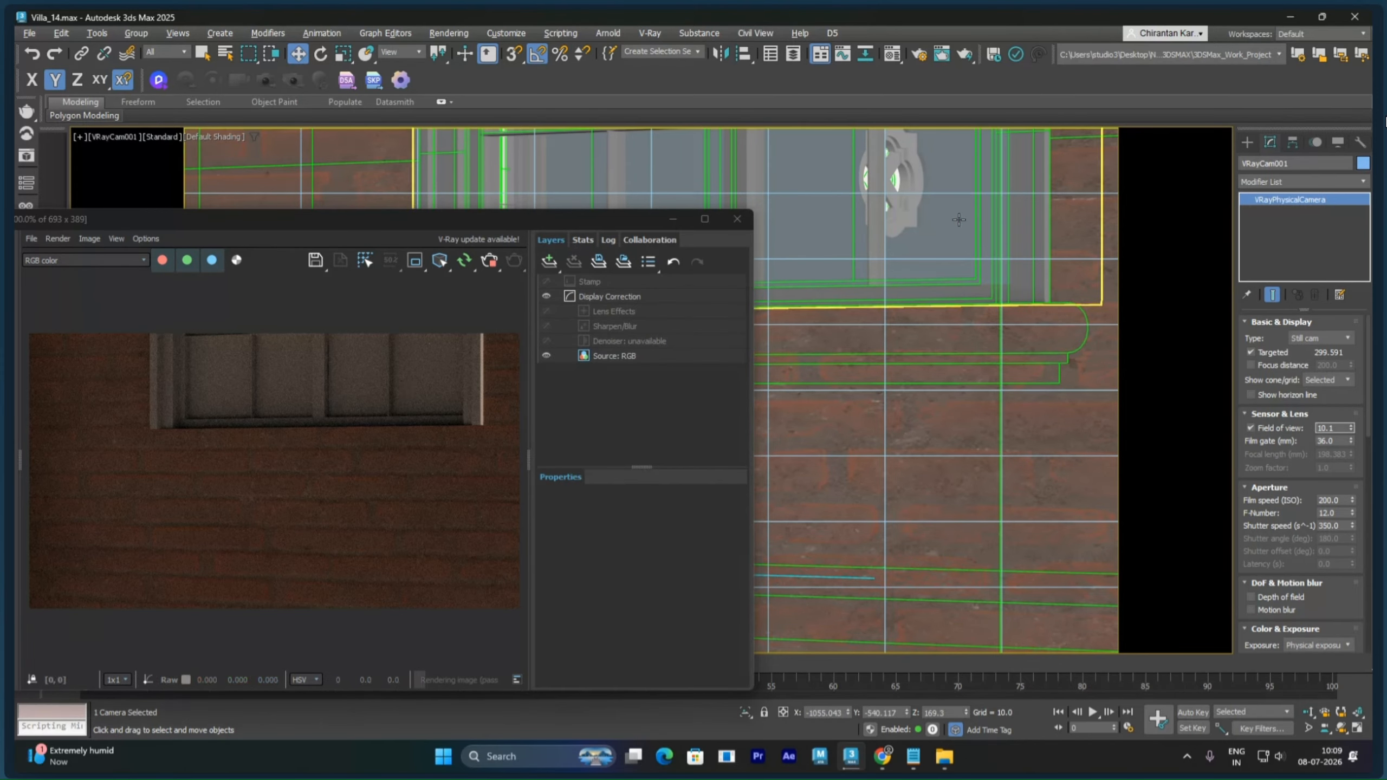
Step: Select the window's glass pane inside its group and assign material ID 3 to all polygons of the pane element
click(934, 219)
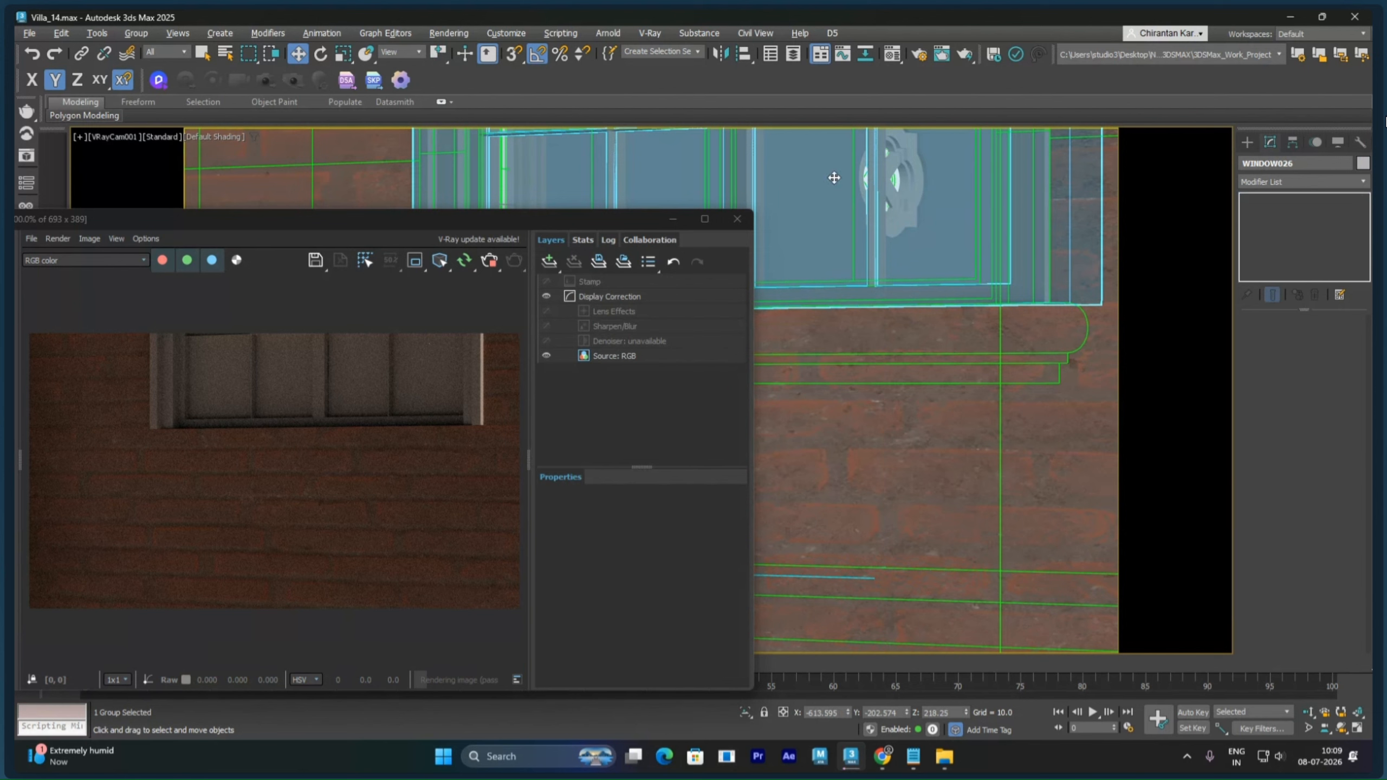
click(952, 233)
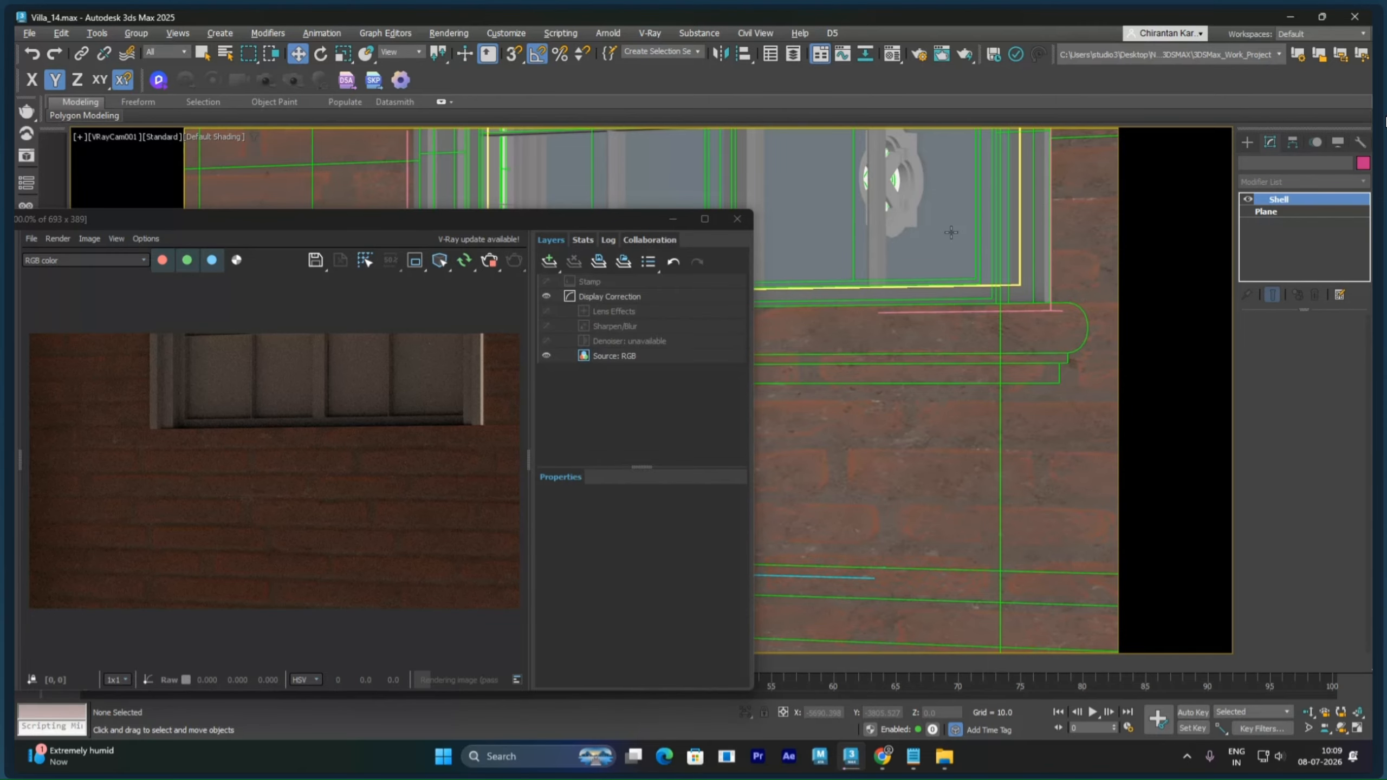
key(m)
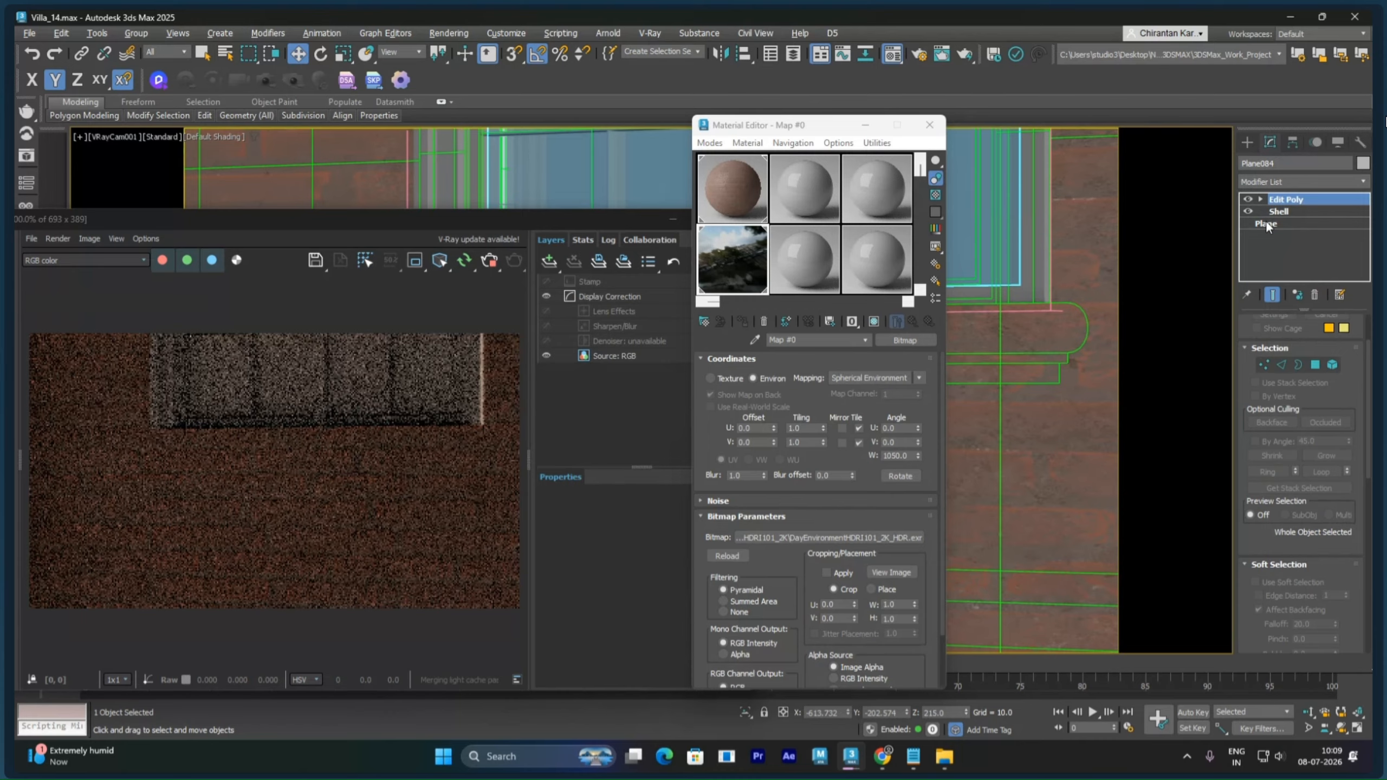
key(5)
click(1005, 256)
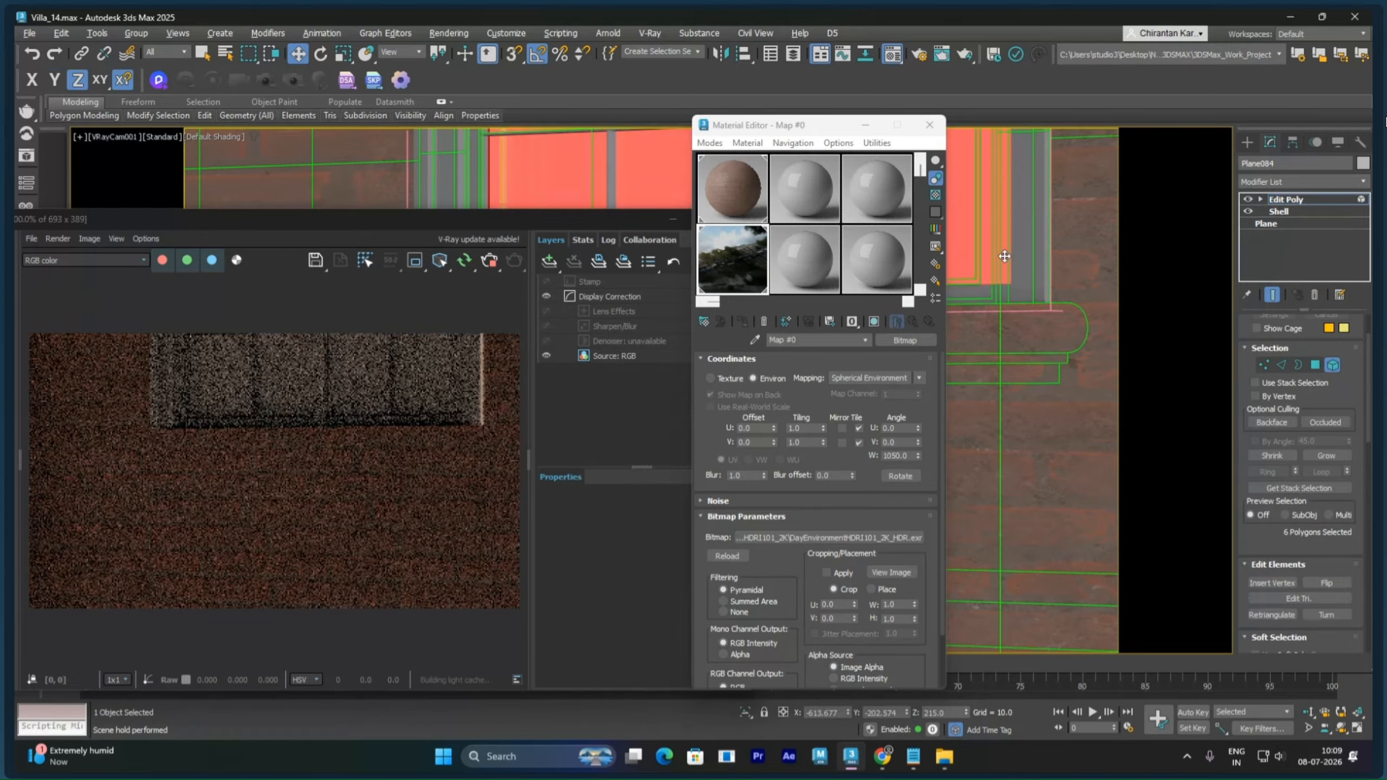
scroll(1342, 366, down, 10)
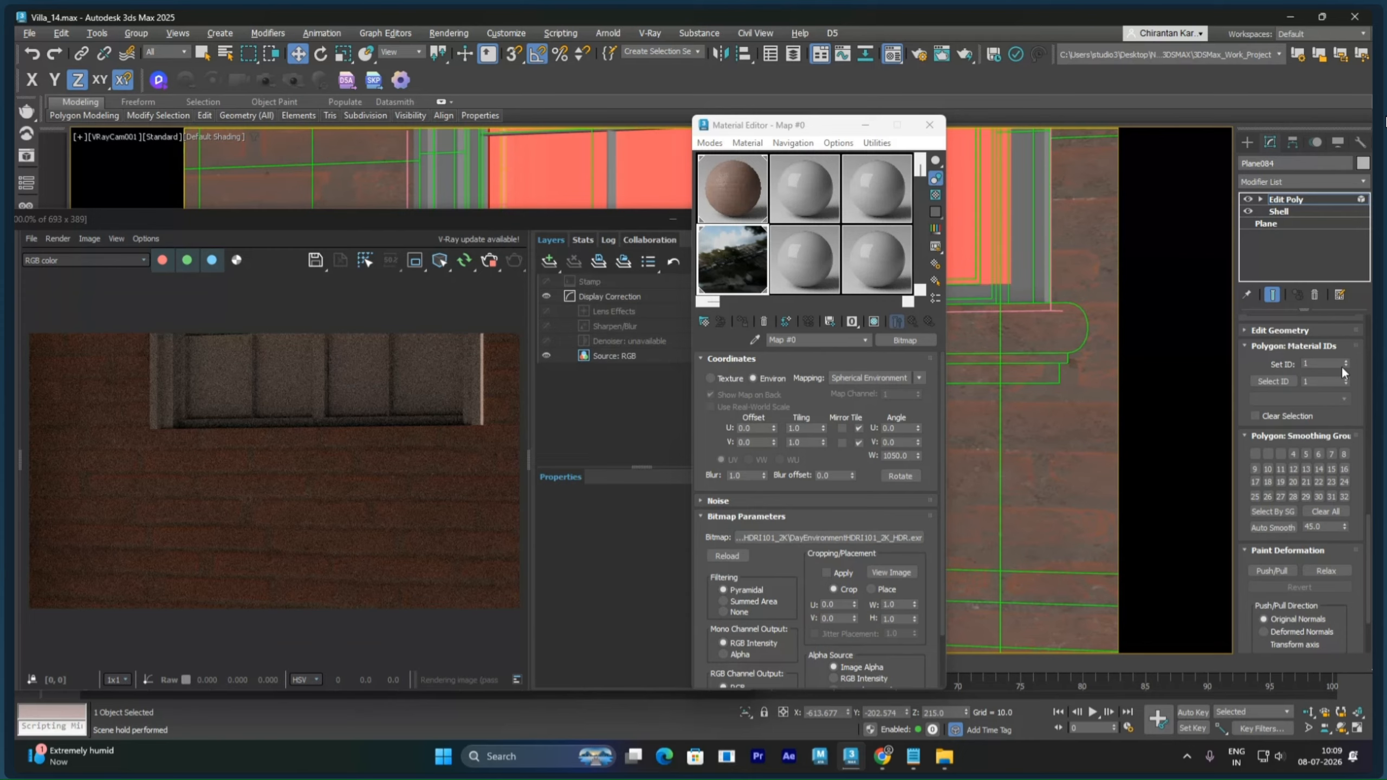
double_click(1345, 364)
key(4)
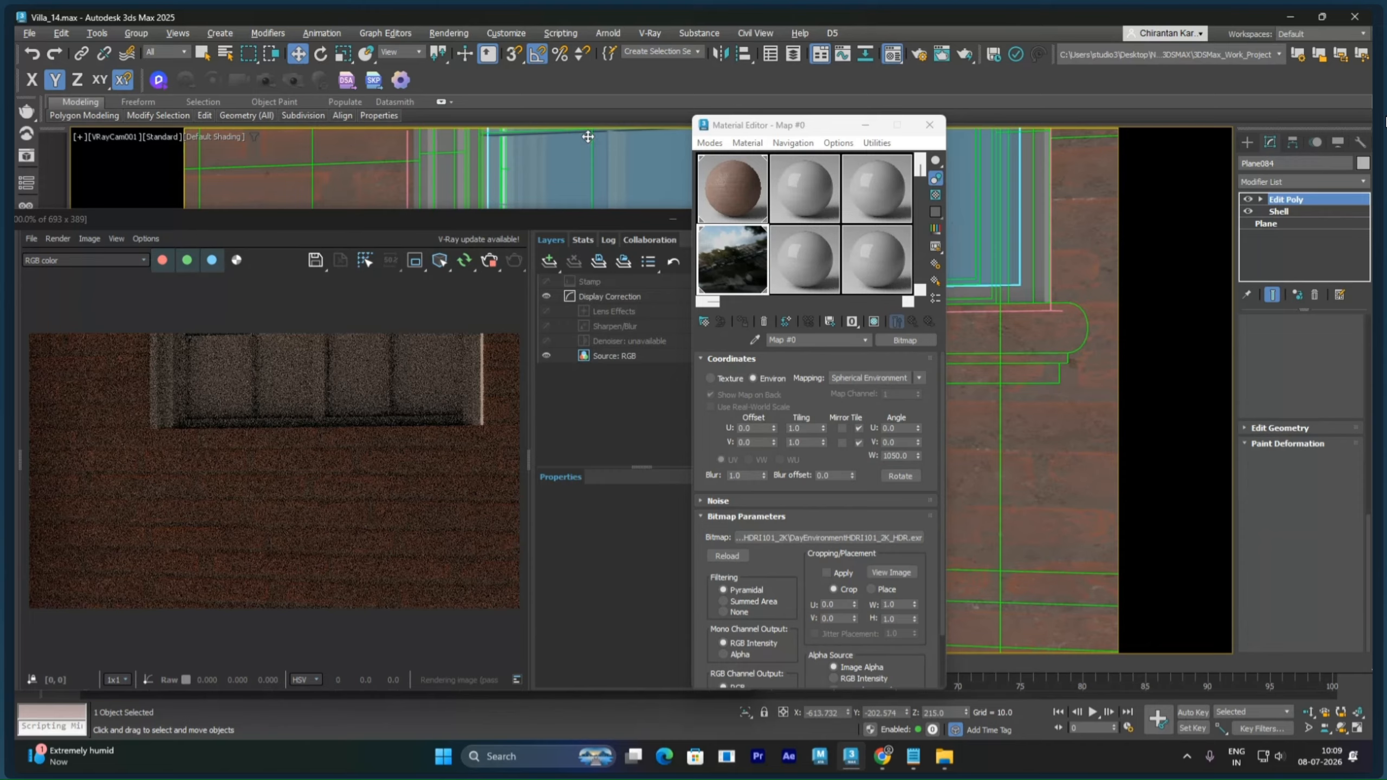
Step: Add a VRayMtl with the Glass preset as the third sub-material of the Walls material
click(729, 198)
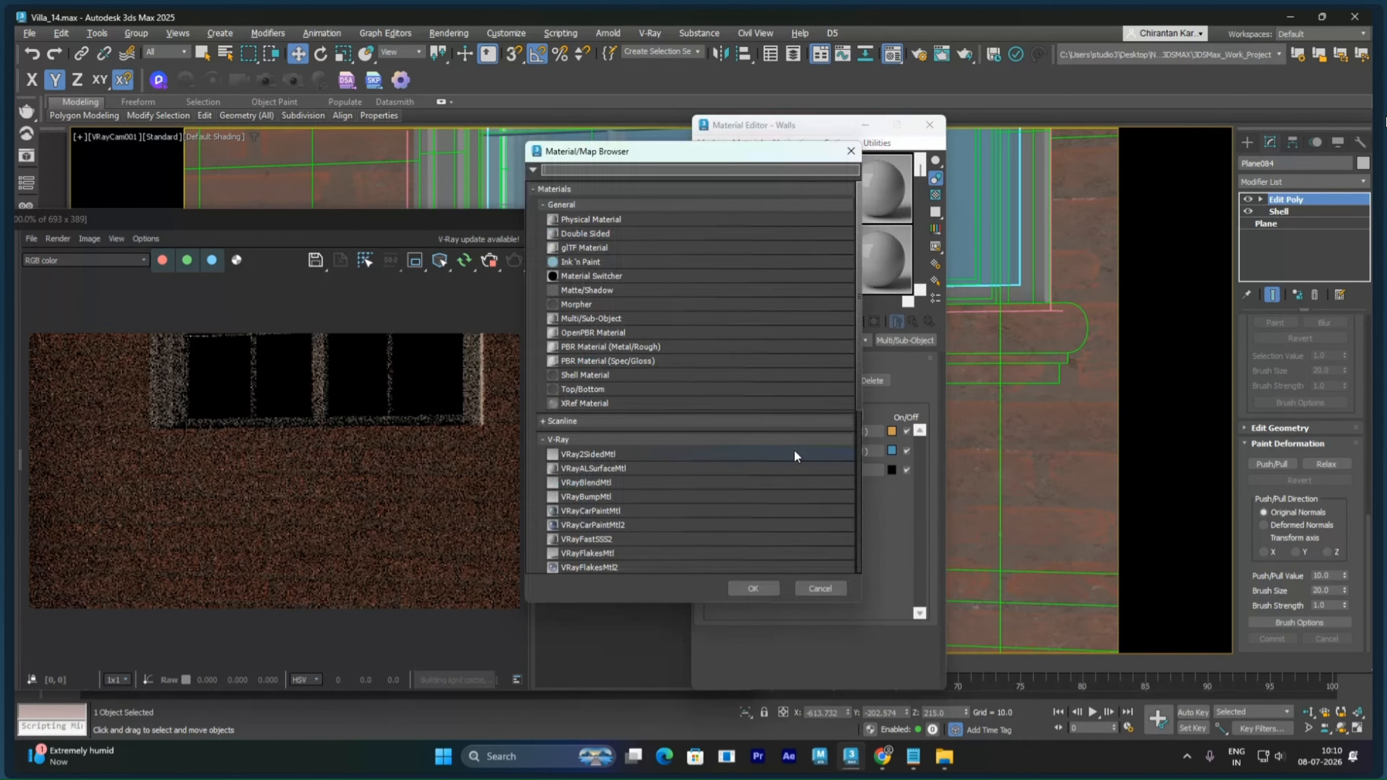
double_click(794, 453)
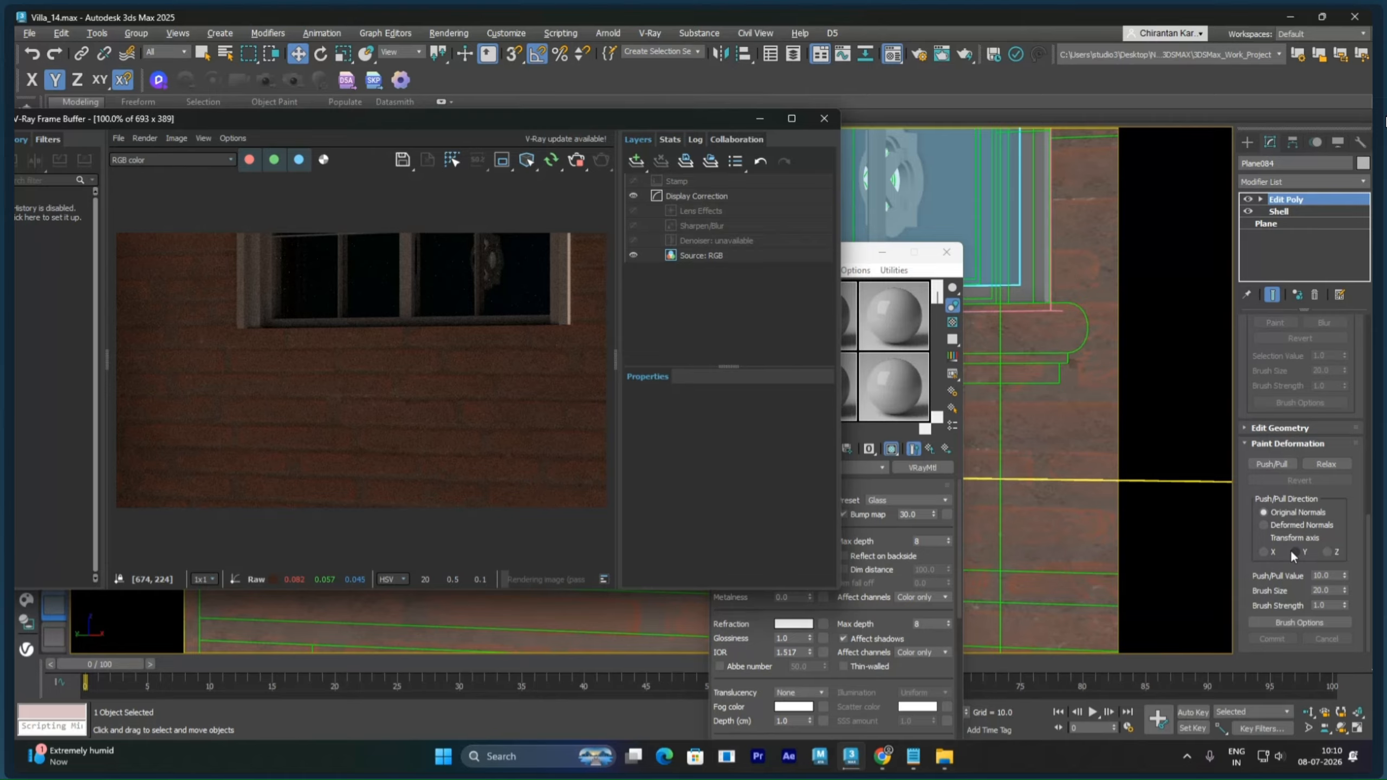
Step: Select VRayCam001 and widen its field of view to about 25.56
key(h)
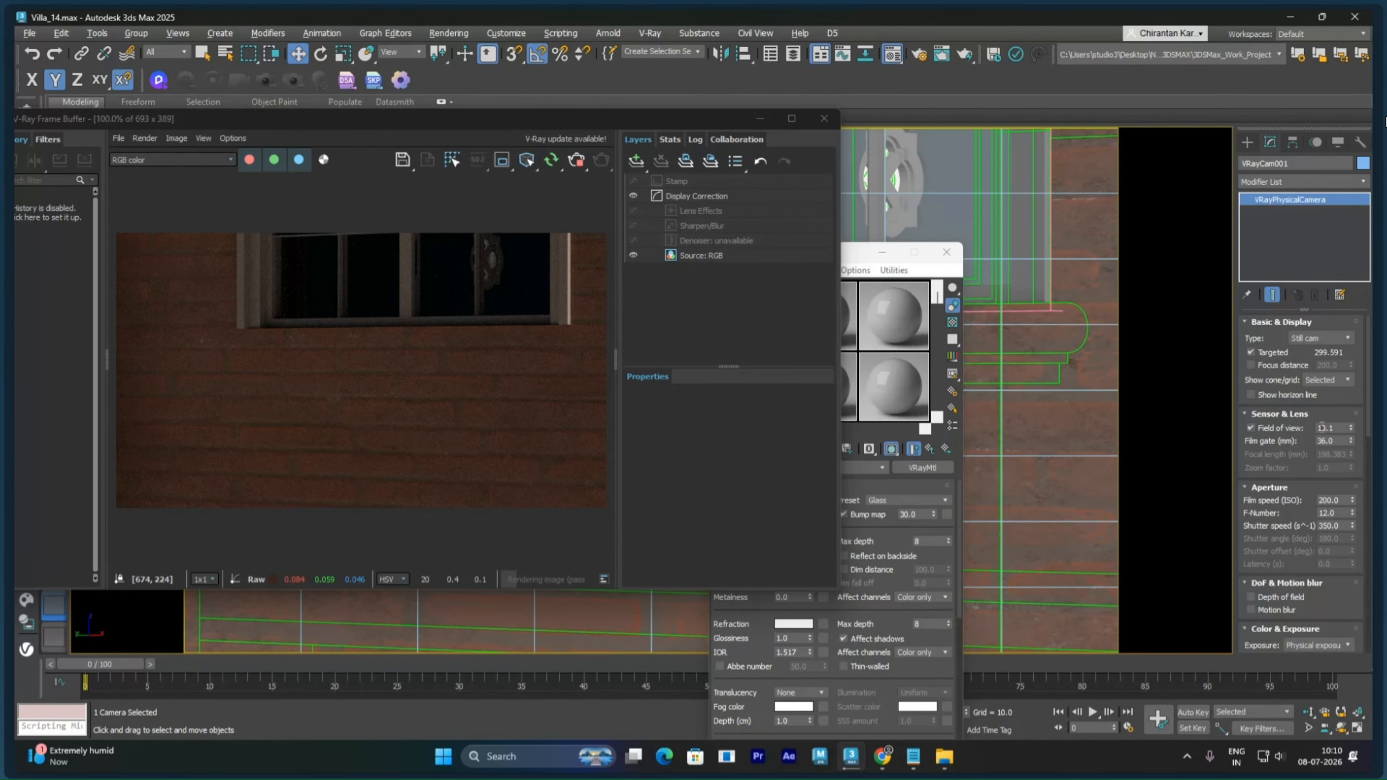
drag(1351, 427, 1315, 312)
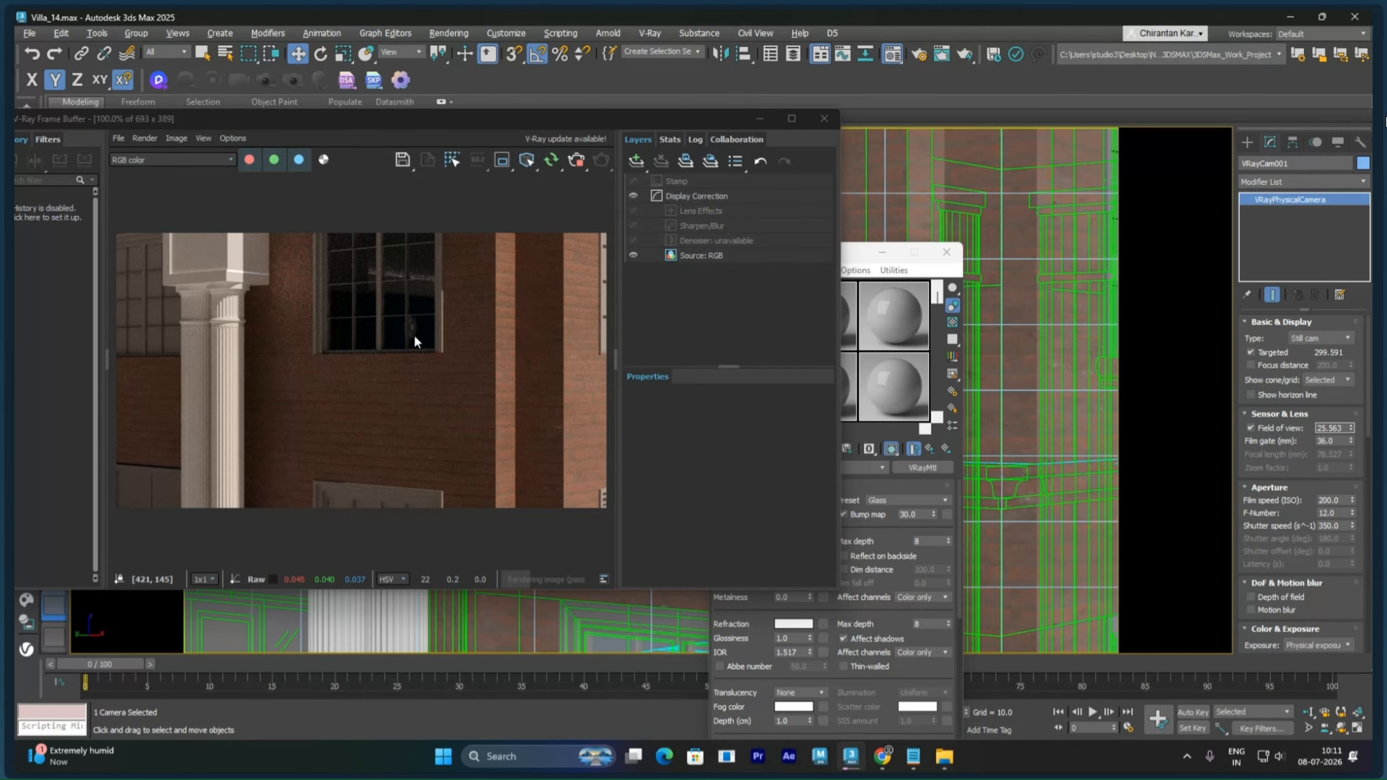
Step: Undo the Glass preset on the window material, make its reflection white and set metalness to 1.0
drag(863, 252, 996, 151)
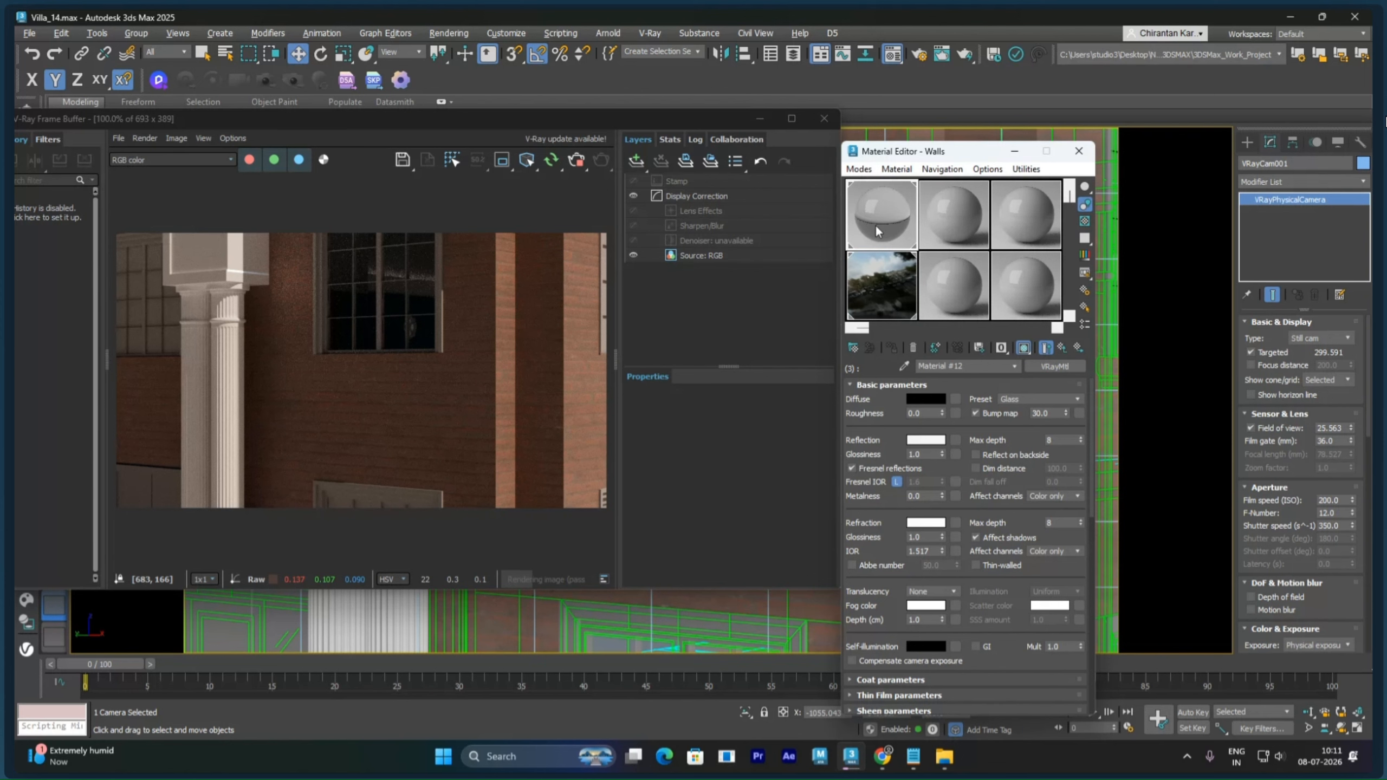
key(ctrl+z)
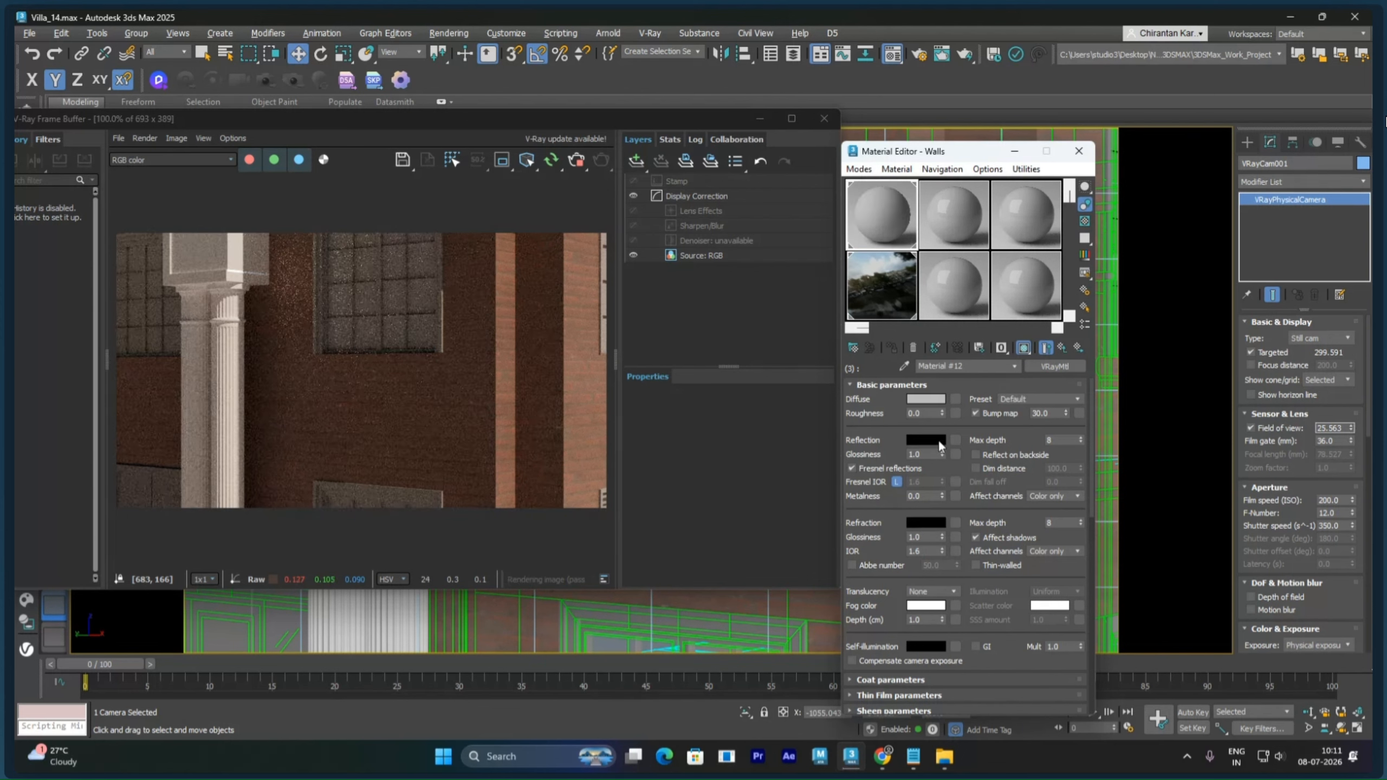
double_click(929, 497)
text(1)
key(Return)
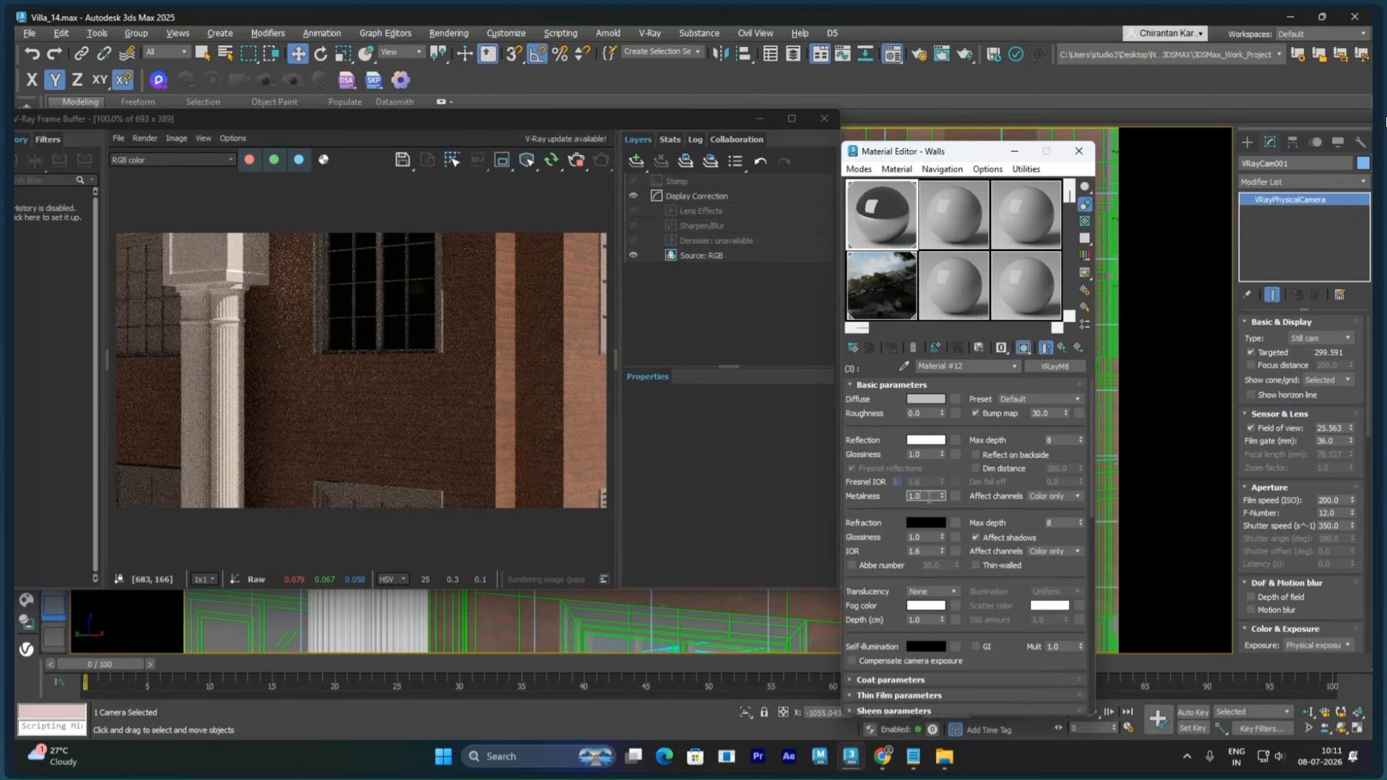
Step: Set the window material's metalness to 0.2, unlock its Fresnel IOR and set that to 100
double_click(928, 497)
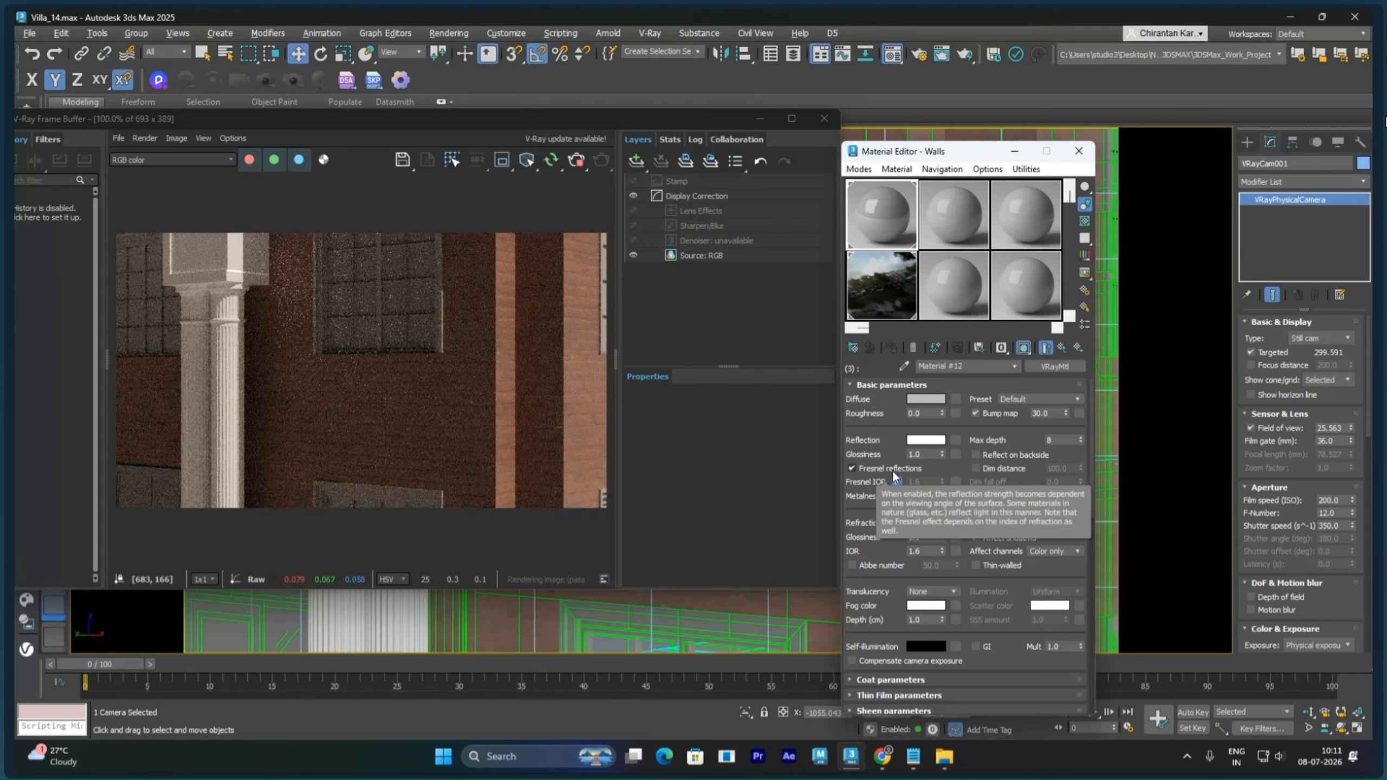
click(897, 481)
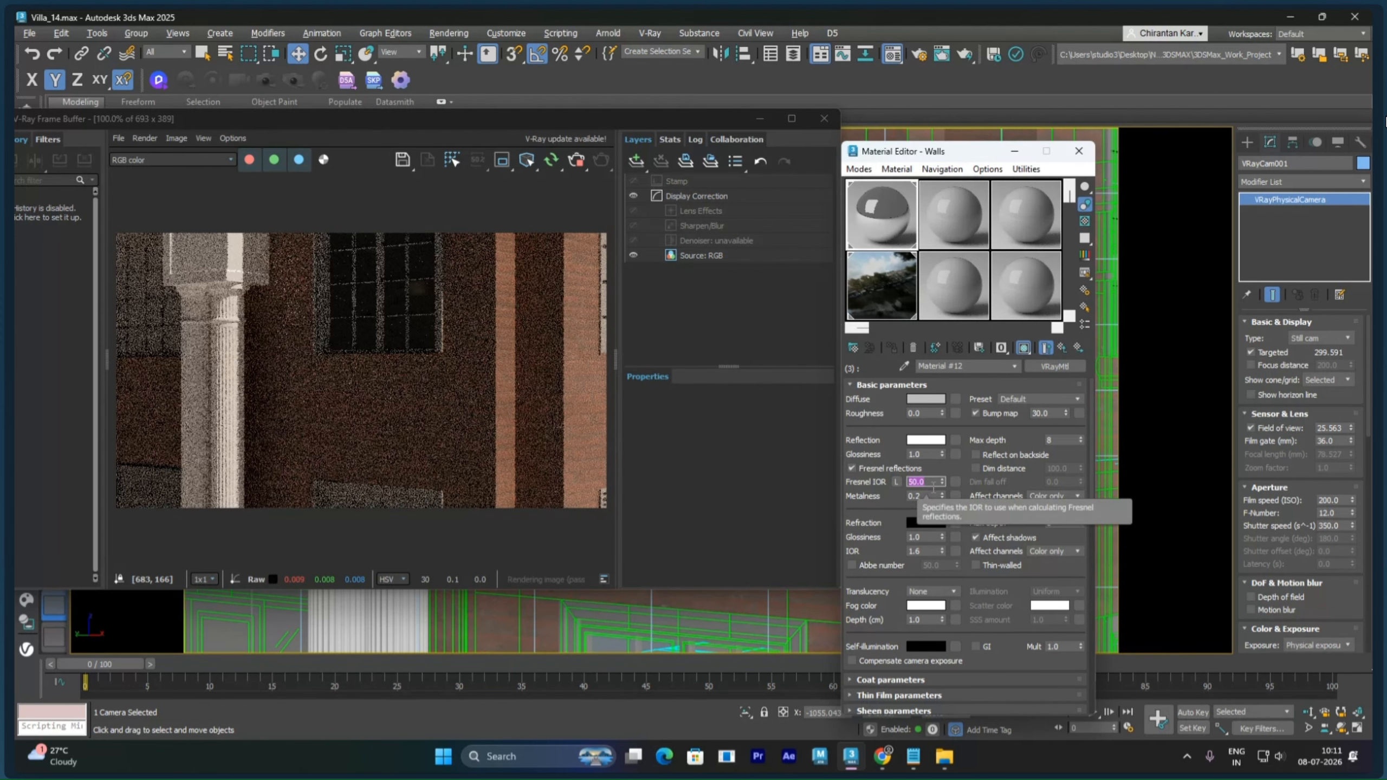
text(100)
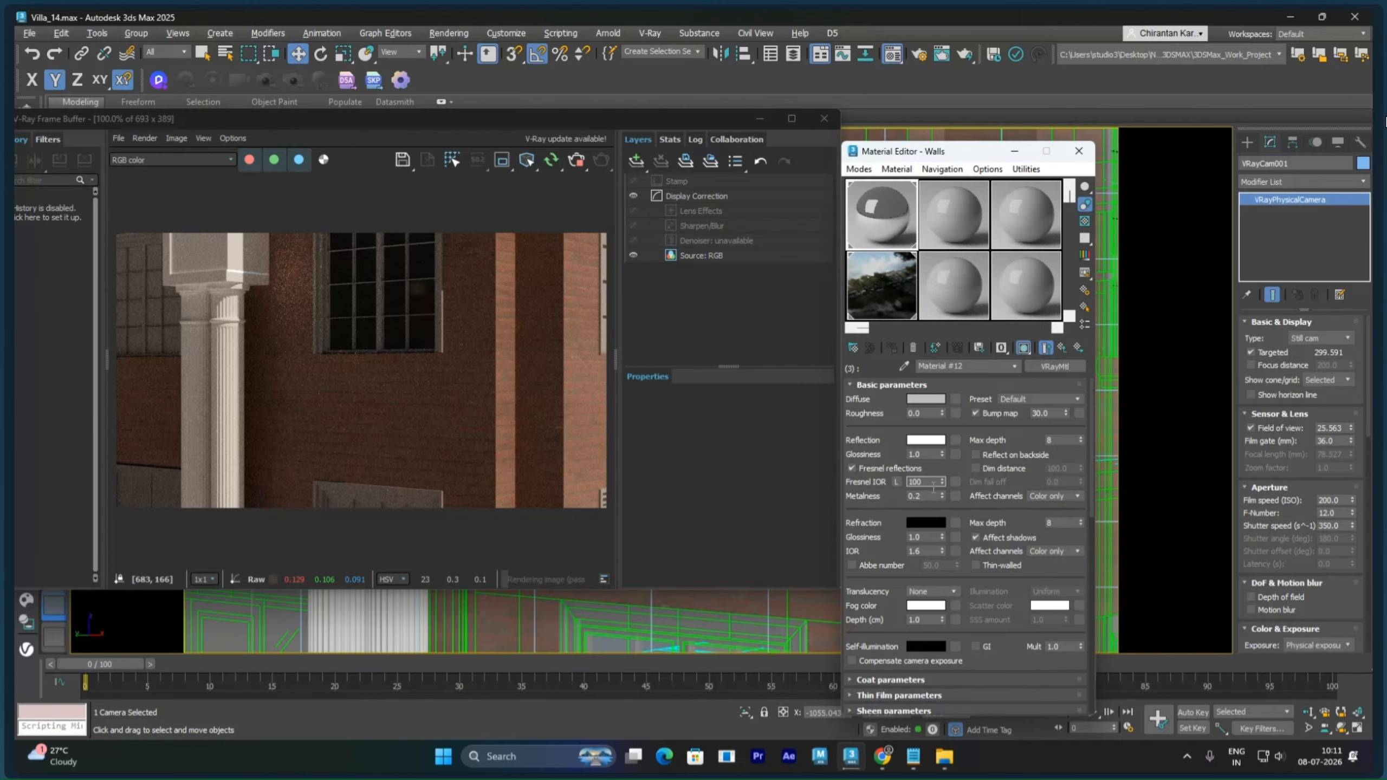
key(Return)
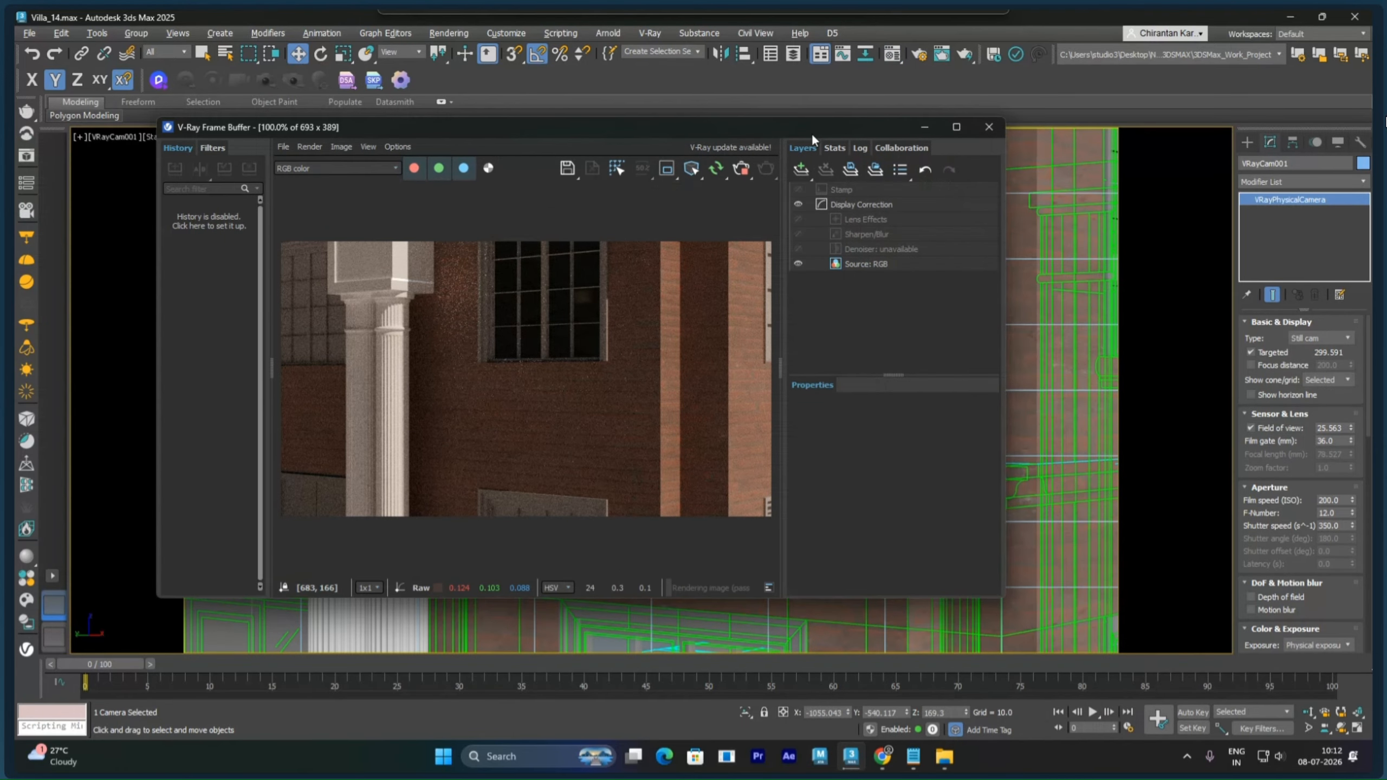
Step: Move the V-Ray Frame Buffer aside, select the target of VRayCam001 and raise it along world Z towards the roofline
drag(812, 132, 1218, 152)
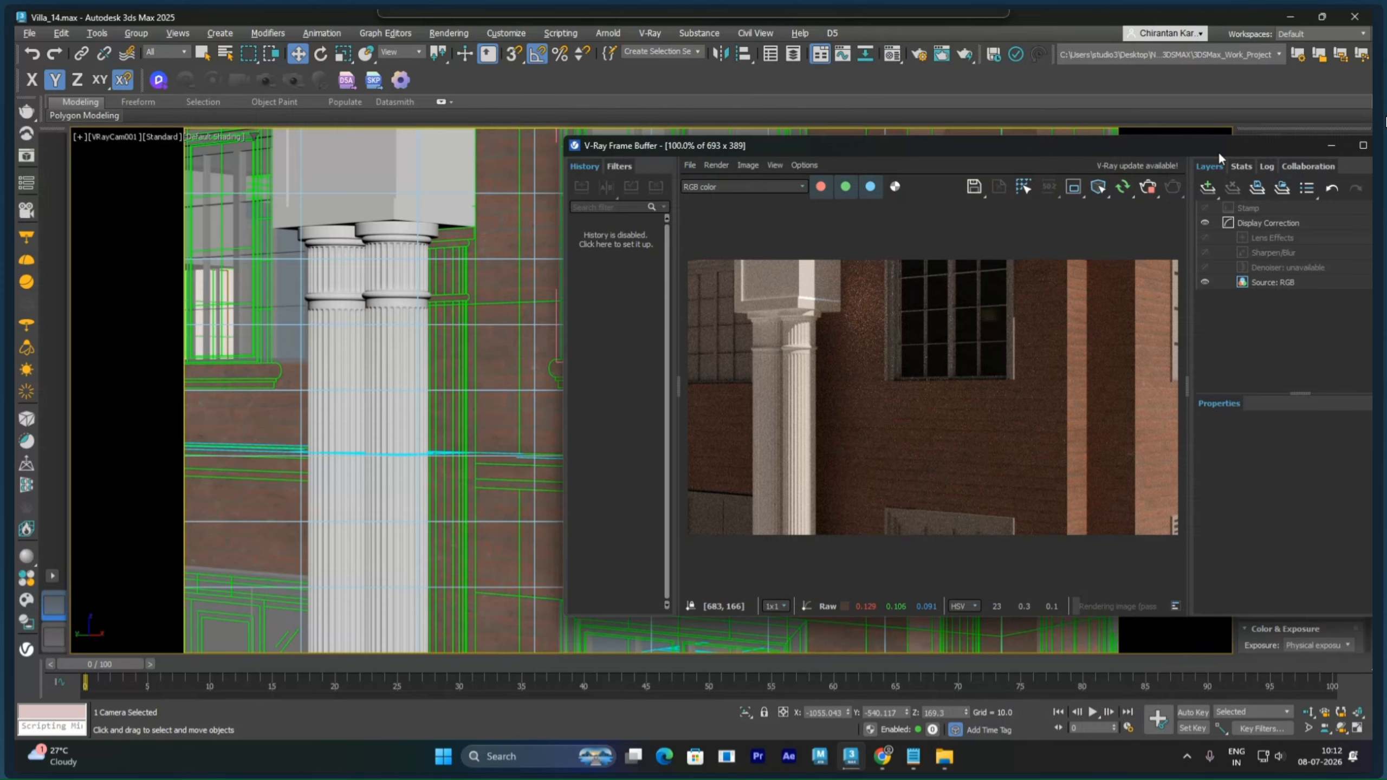
drag(801, 146, 776, 145)
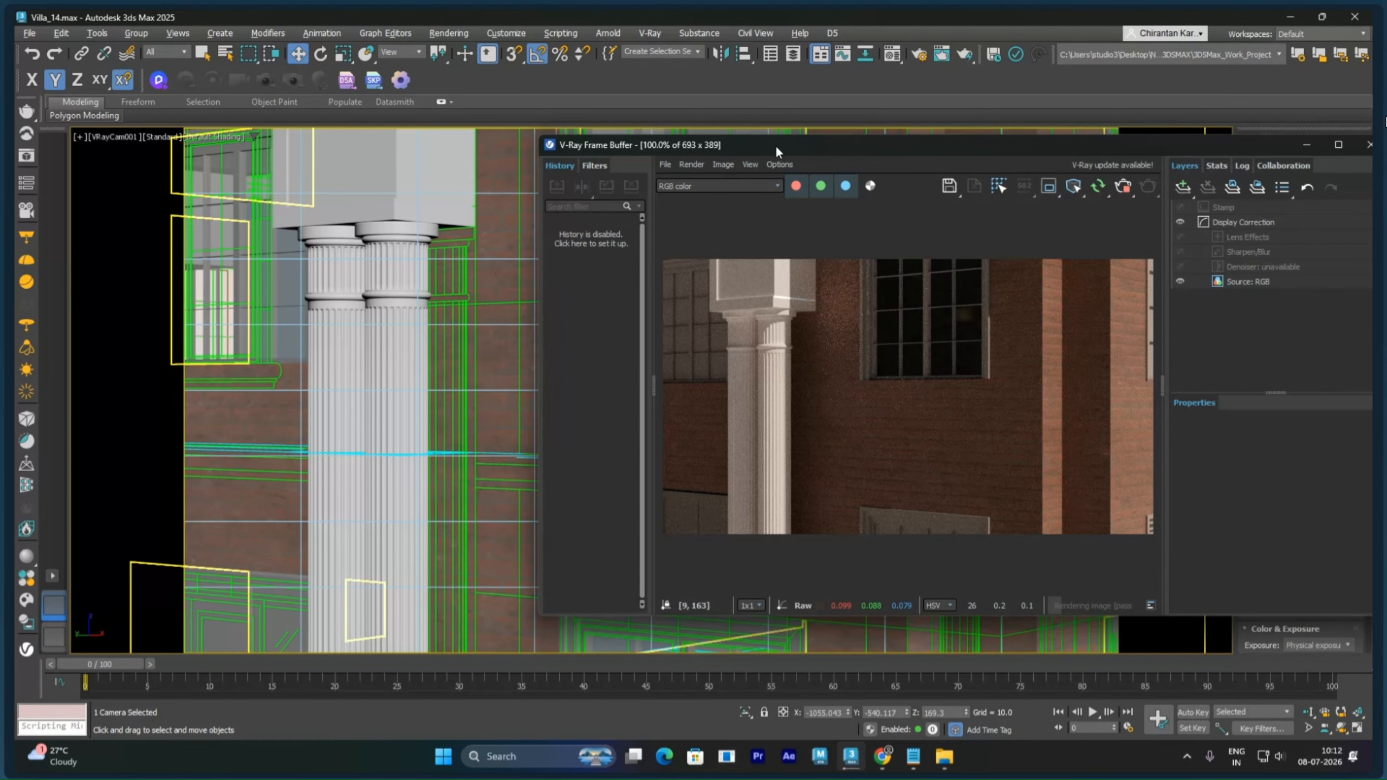
drag(776, 145, 249, 263)
right_click(918, 295)
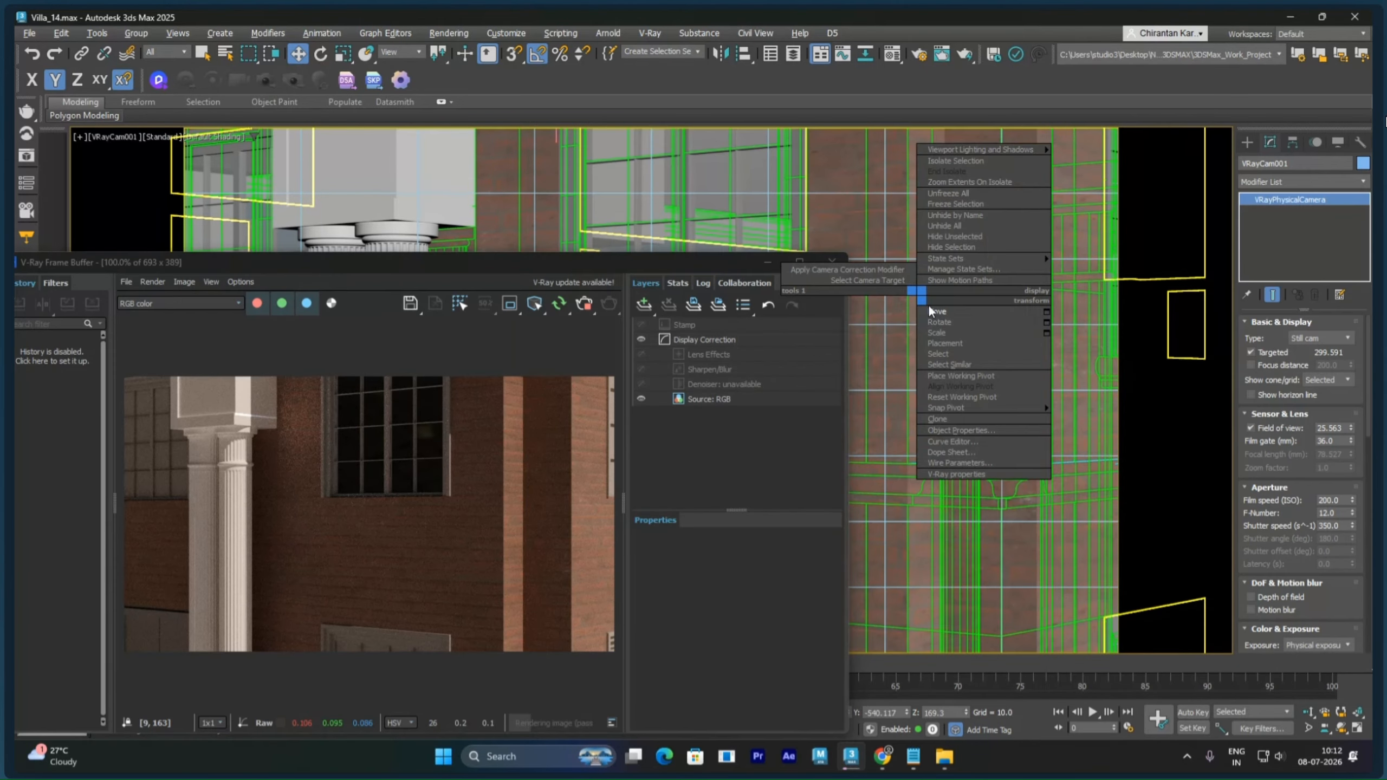
click(880, 280)
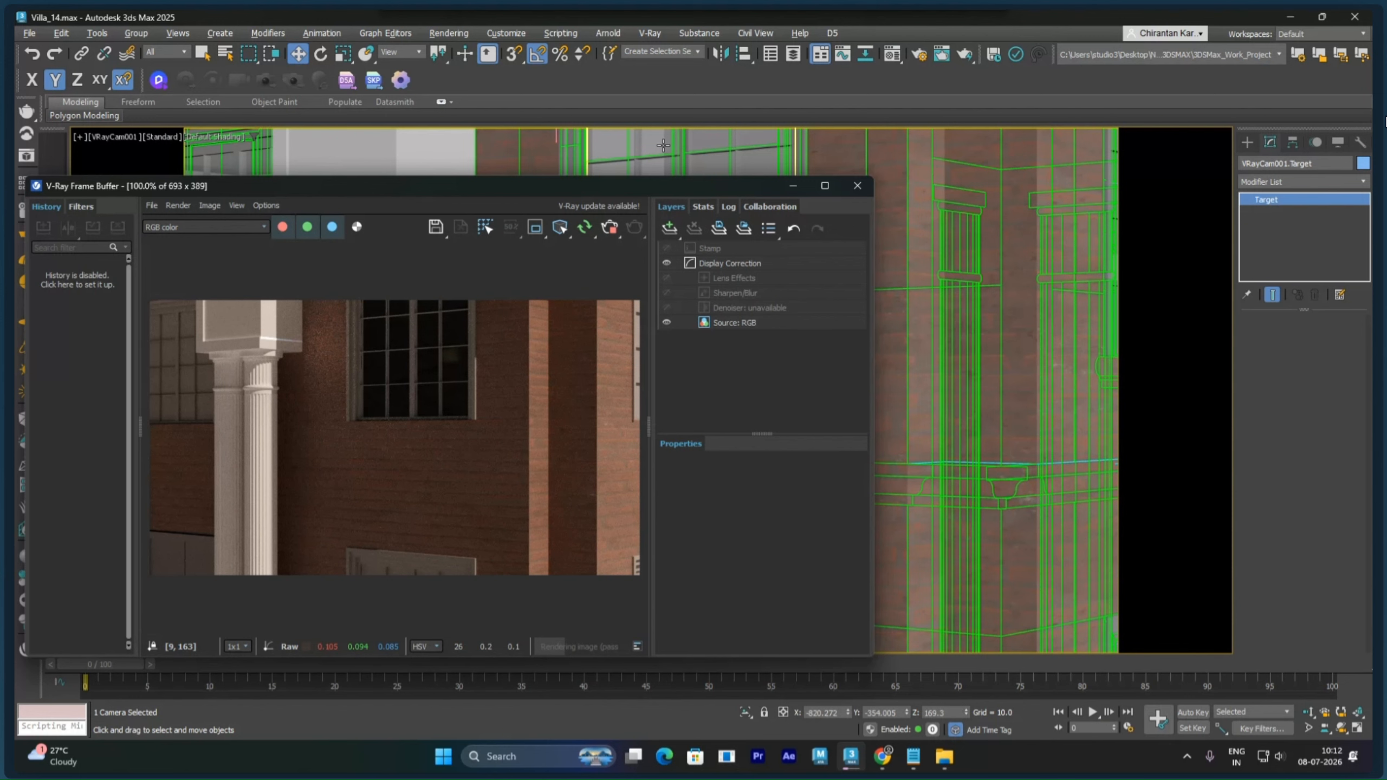
key(F12)
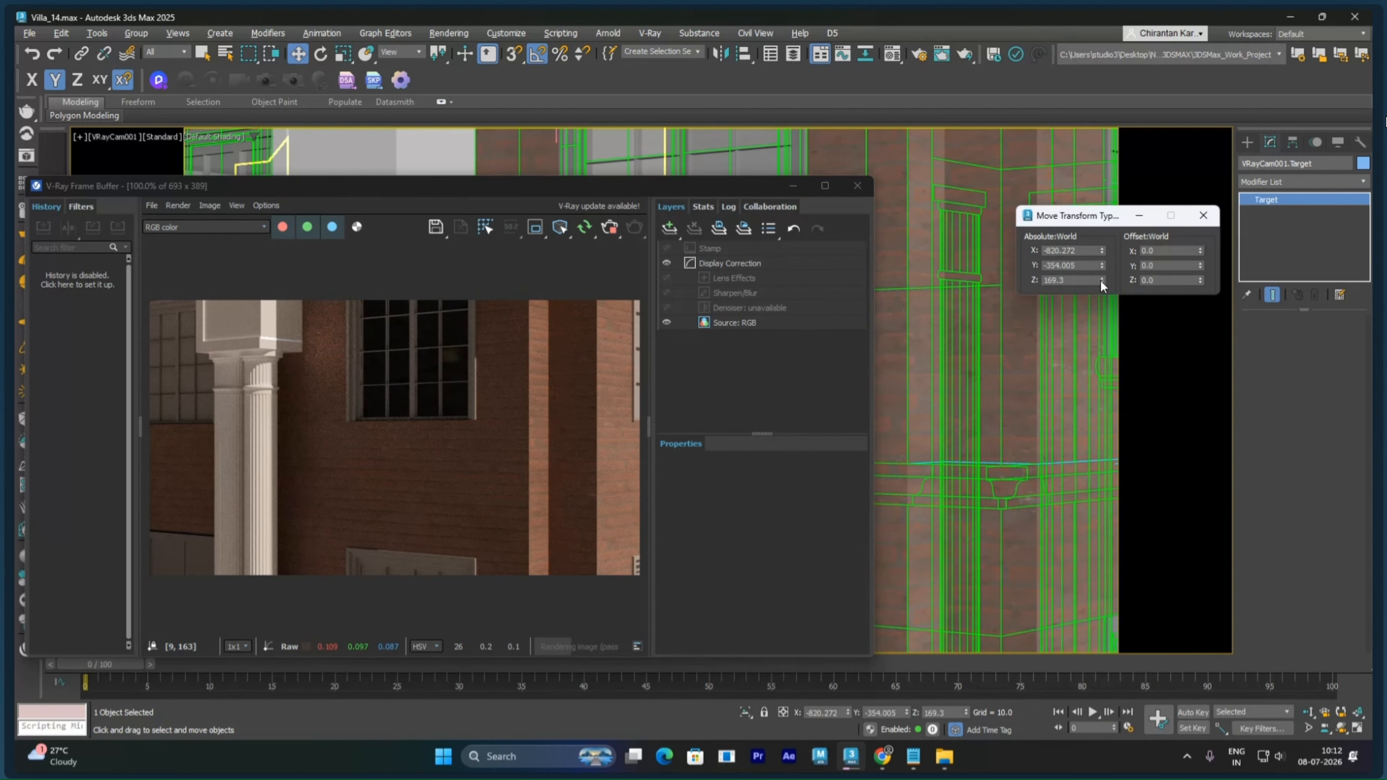
drag(1100, 280, 1082, 157)
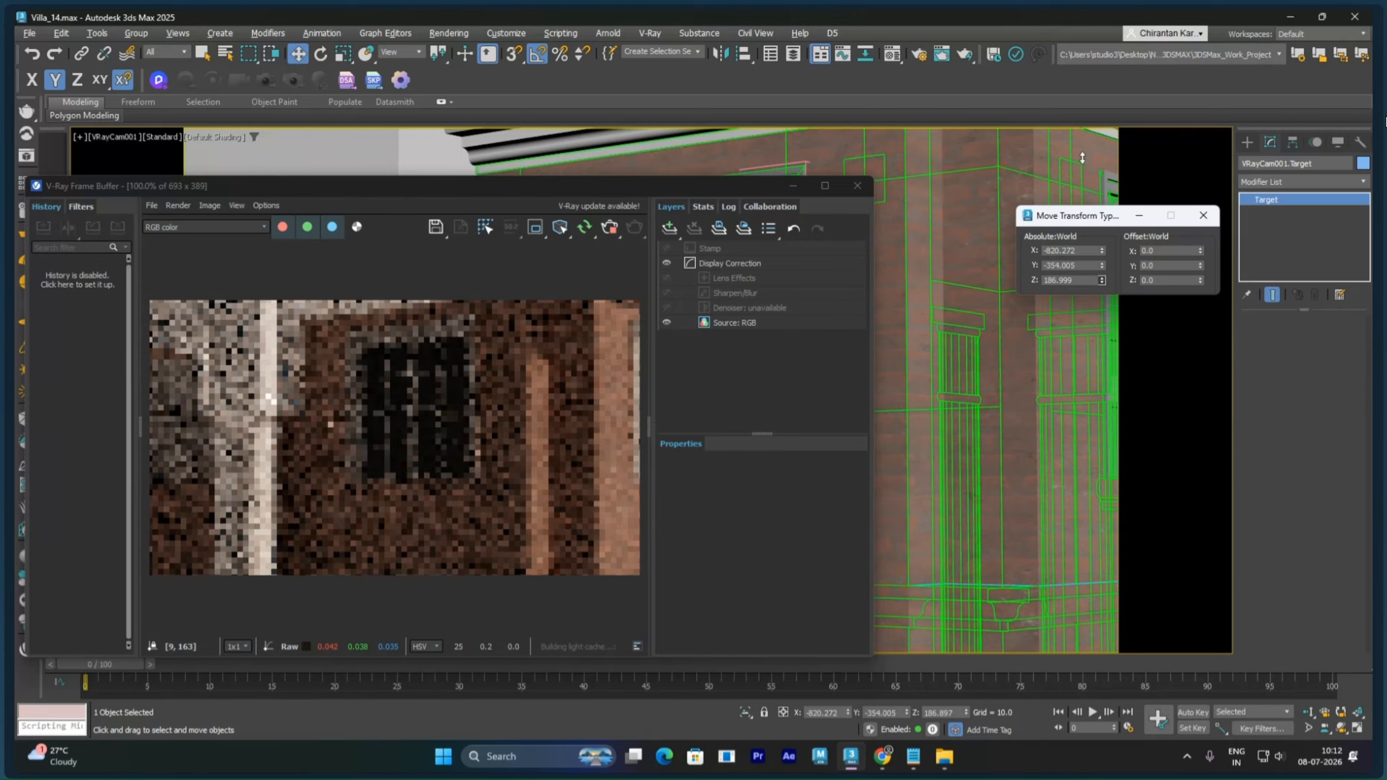
drag(1083, 158, 977, 255)
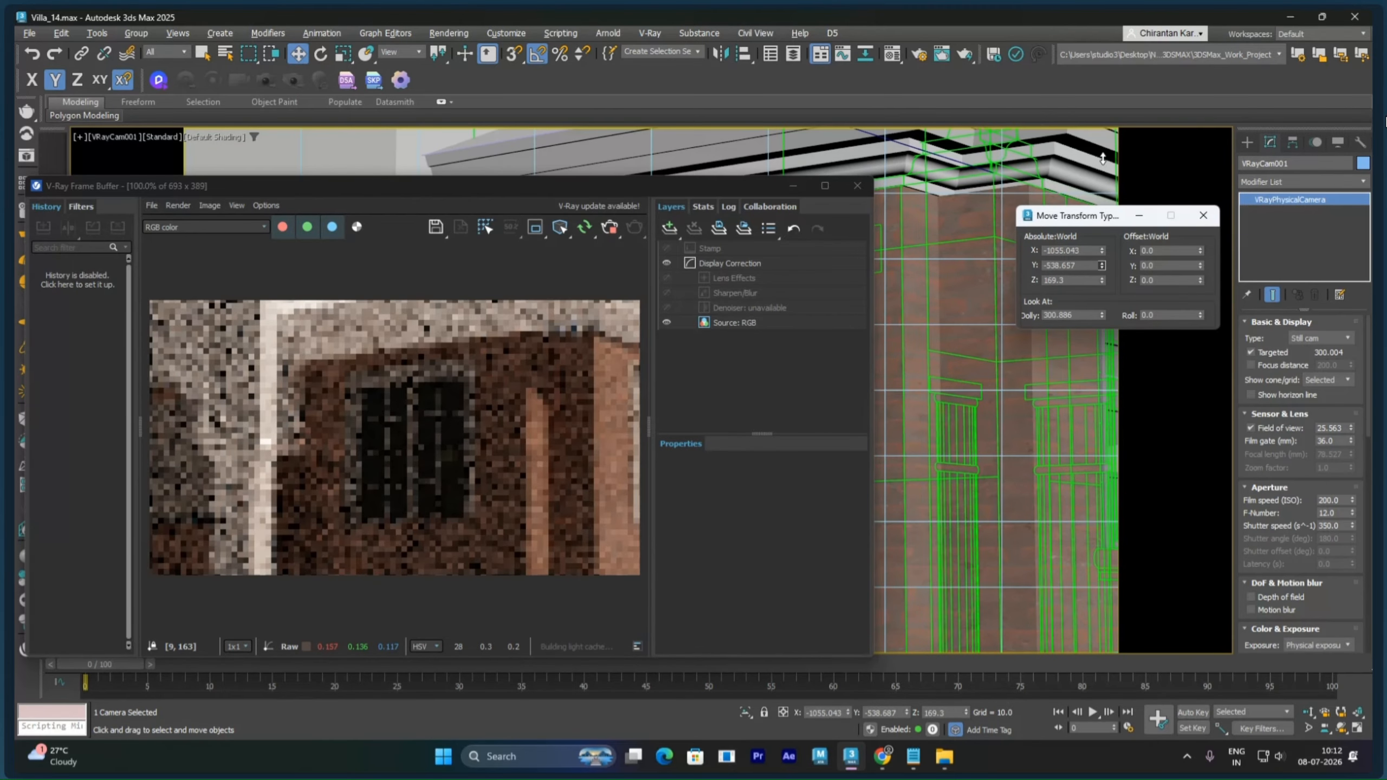
Step: Move VRayCam001 to world Y of about -653.95 and raise it to Z of about 193.89
drag(1103, 158, 457, 478)
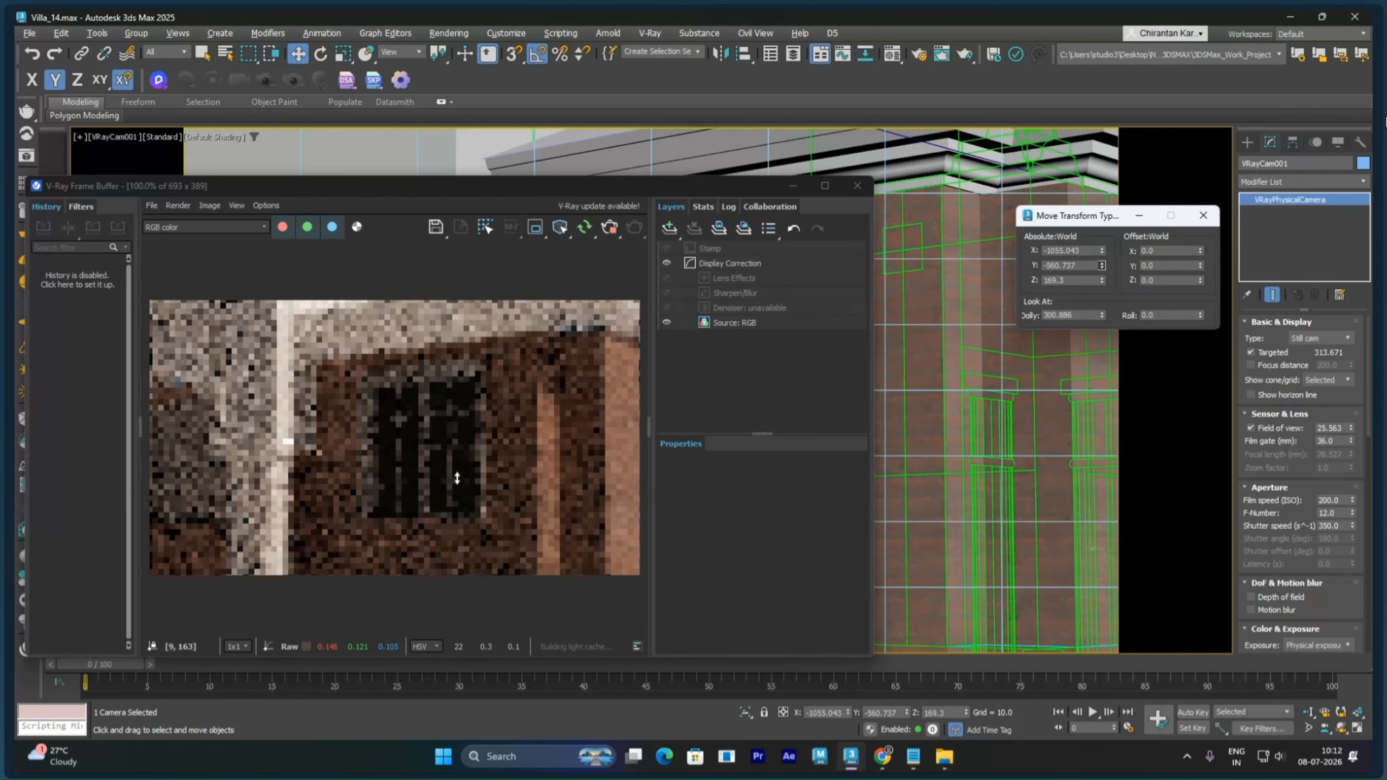
drag(457, 478, 974, 85)
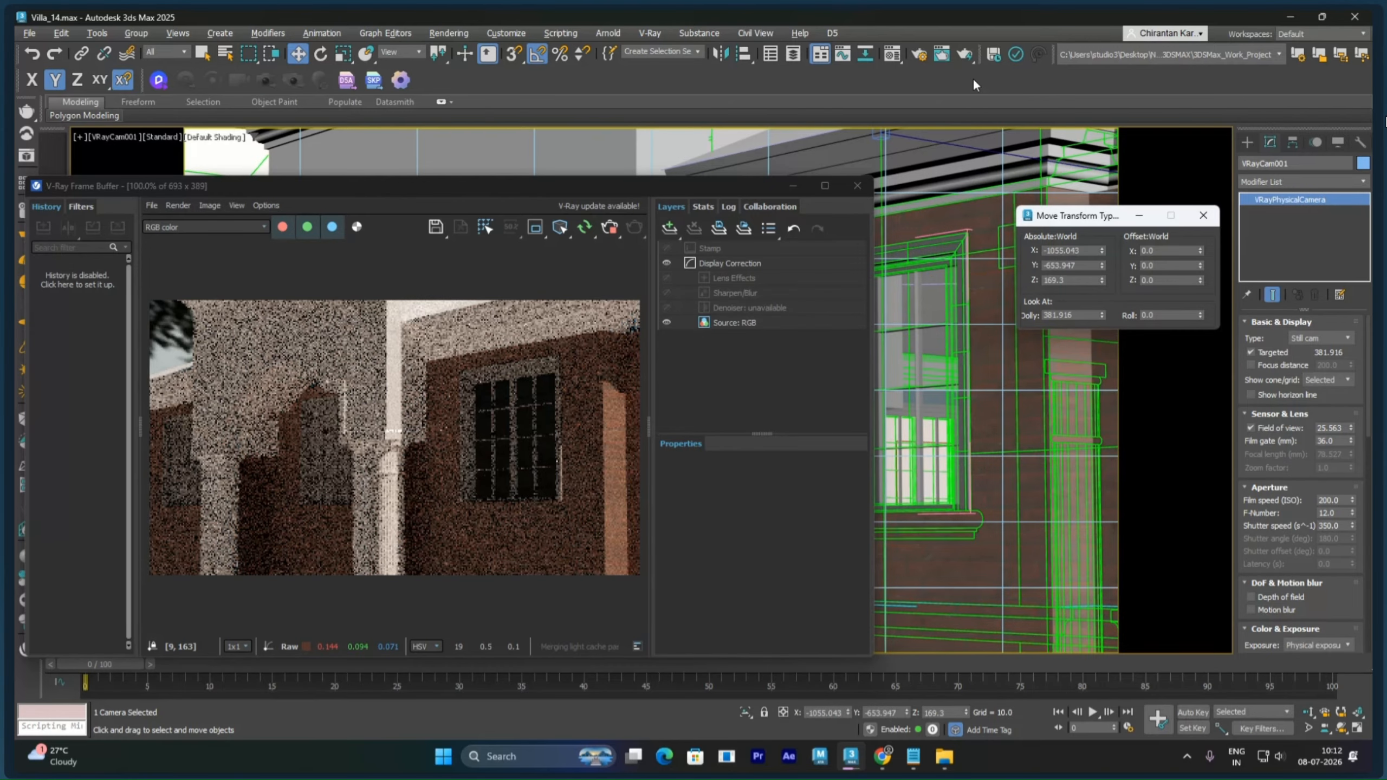
drag(1102, 280, 1265, 652)
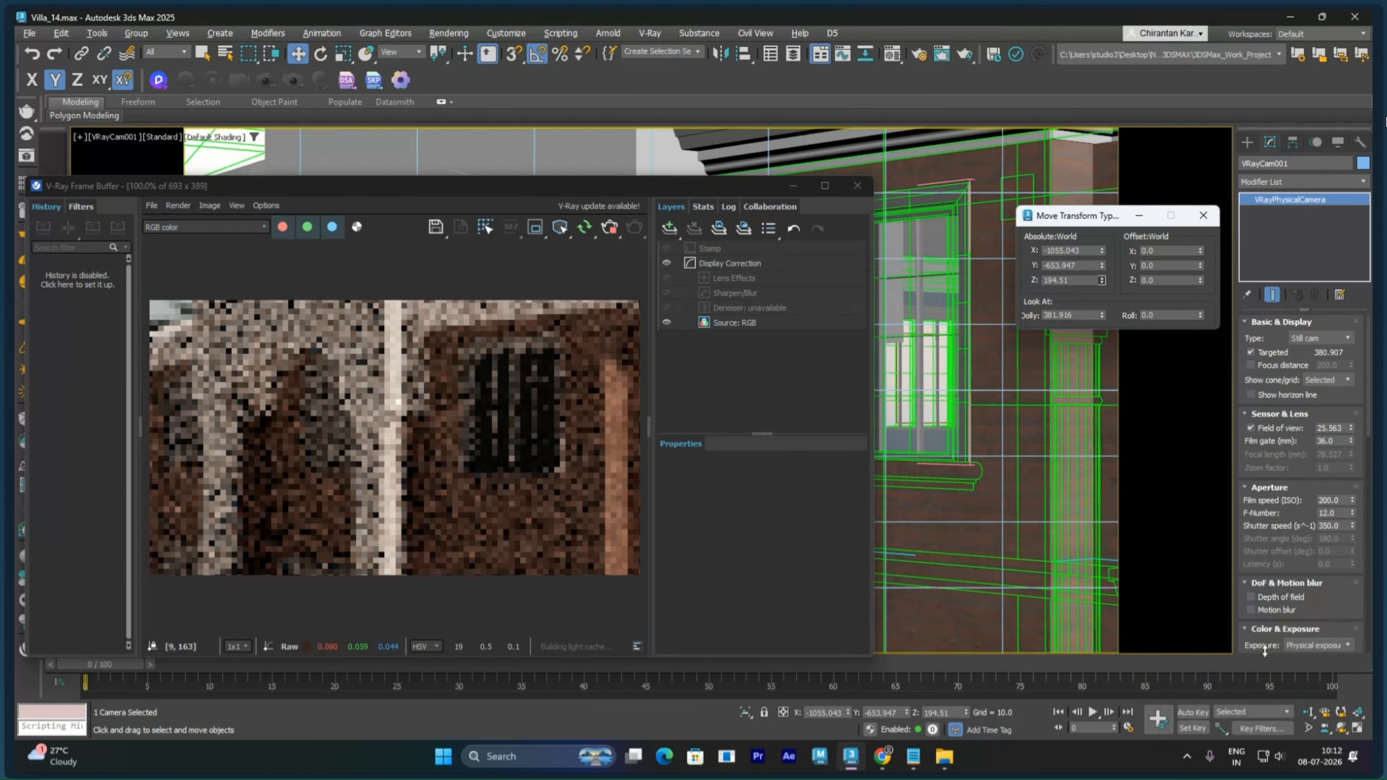
drag(1265, 652, 899, 377)
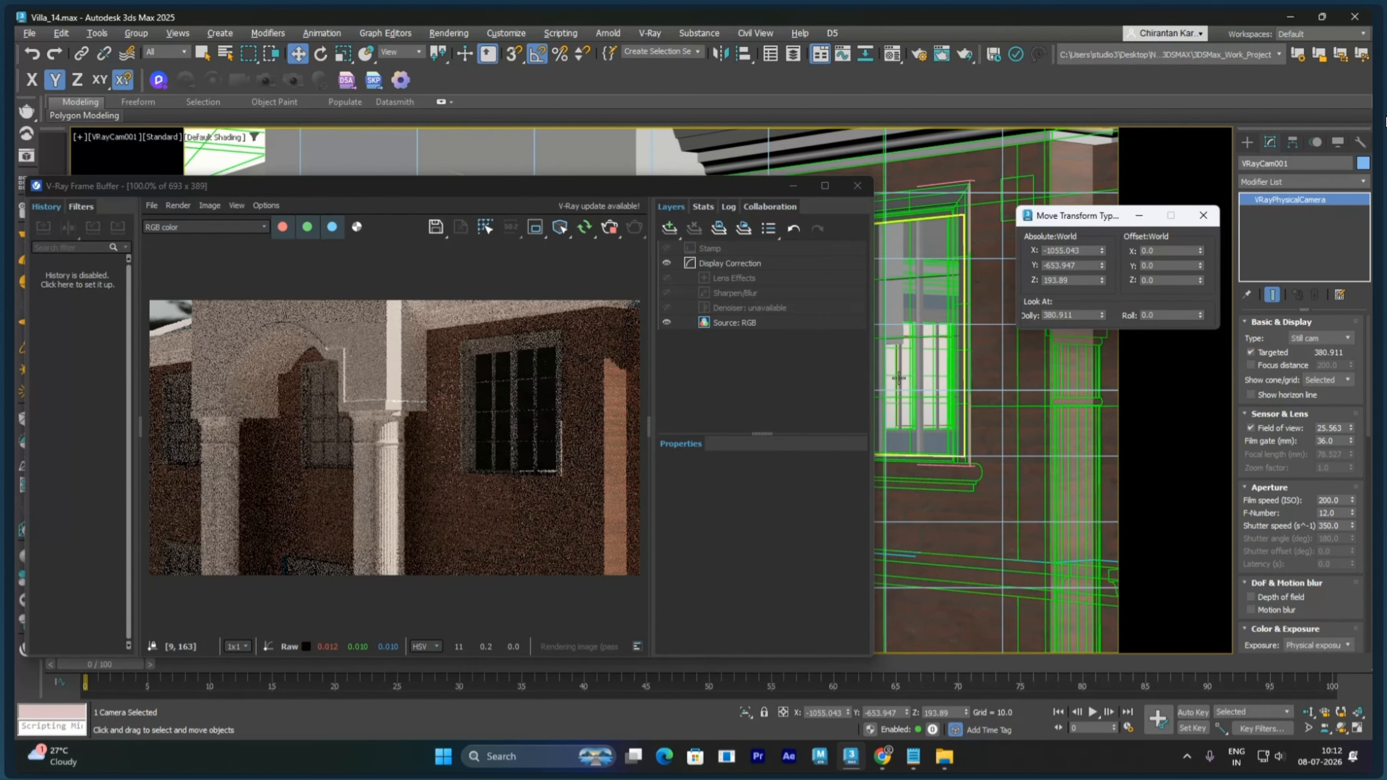
Step: Move VRayCam001 along world X to about -972.30
click(898, 377)
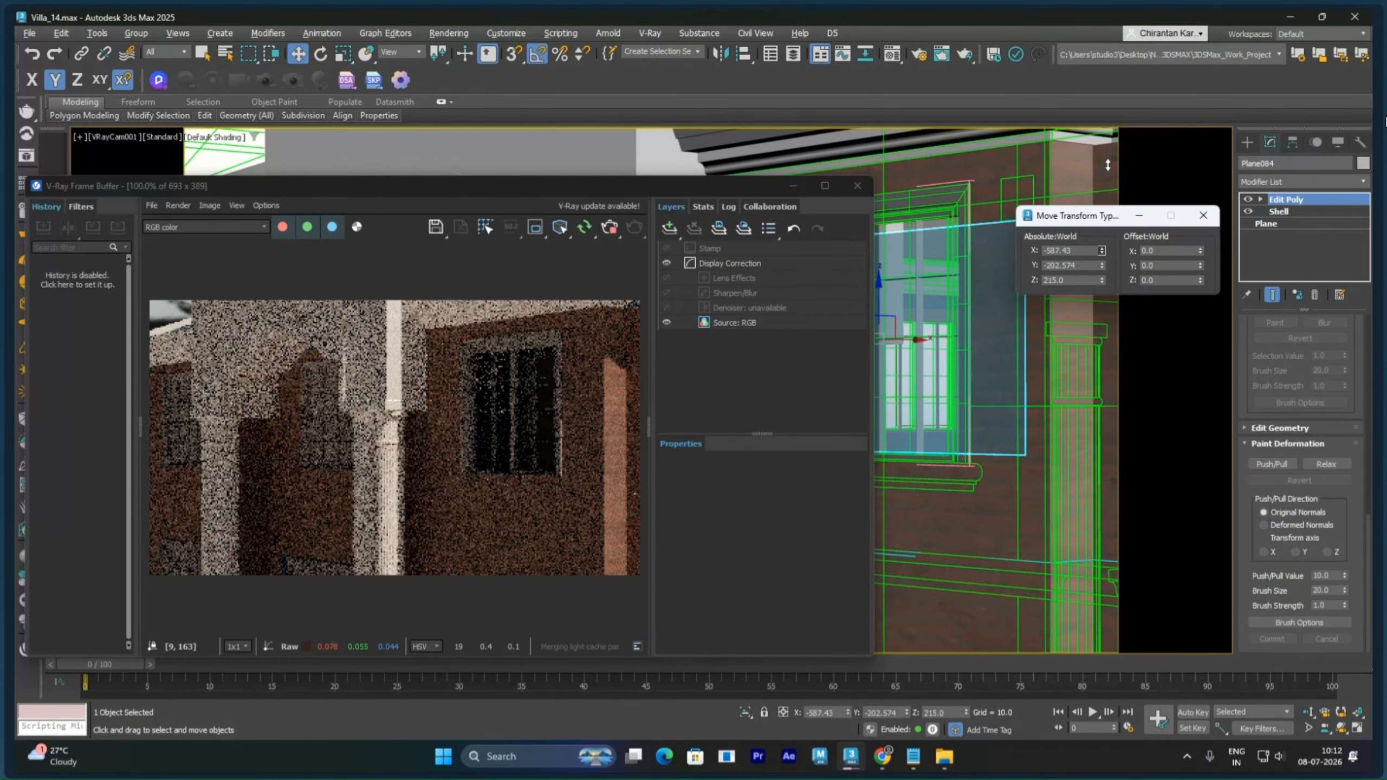
drag(1107, 165, 1109, 169)
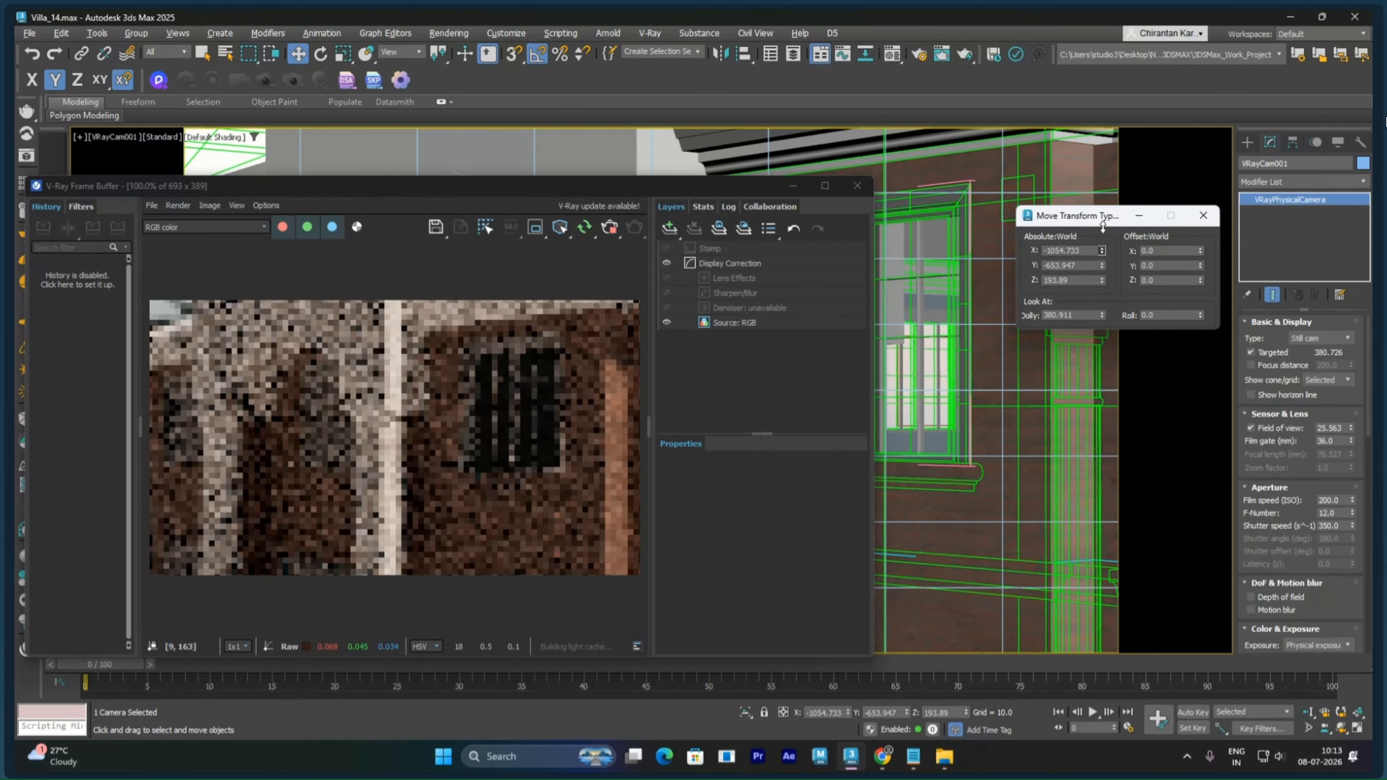
drag(1103, 227, 422, 164)
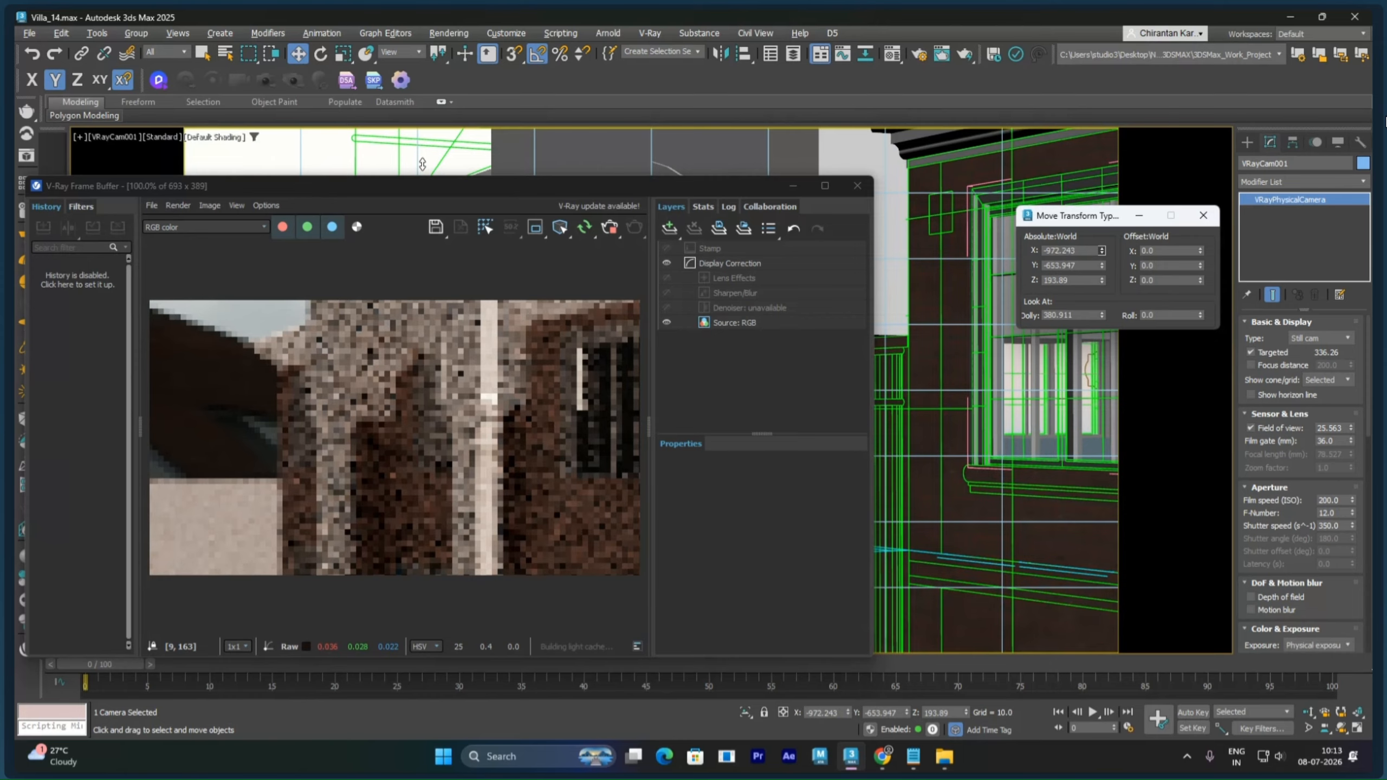
drag(422, 164, 423, 168)
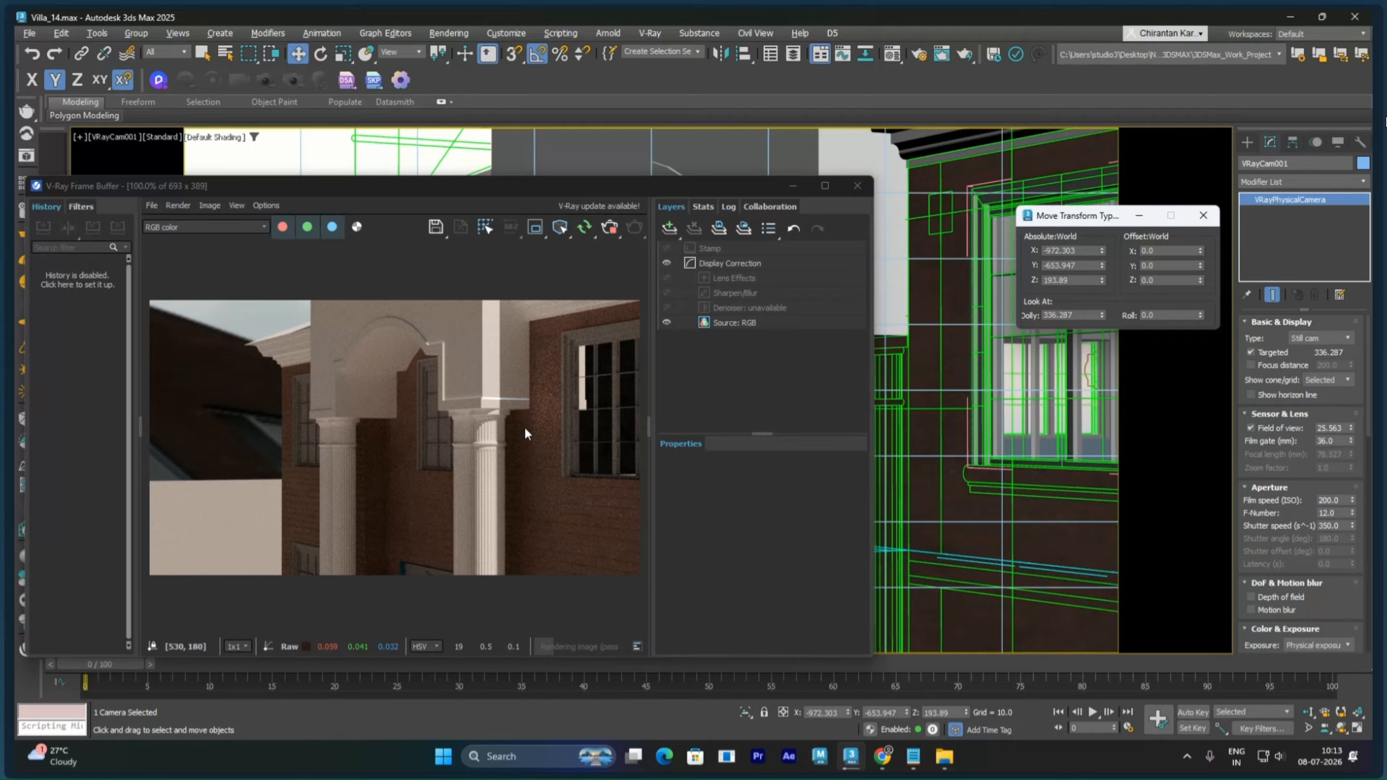
Step: Close the V-Ray Frame Buffer and save the scene as an incremental copy, Villa_15.max
click(857, 189)
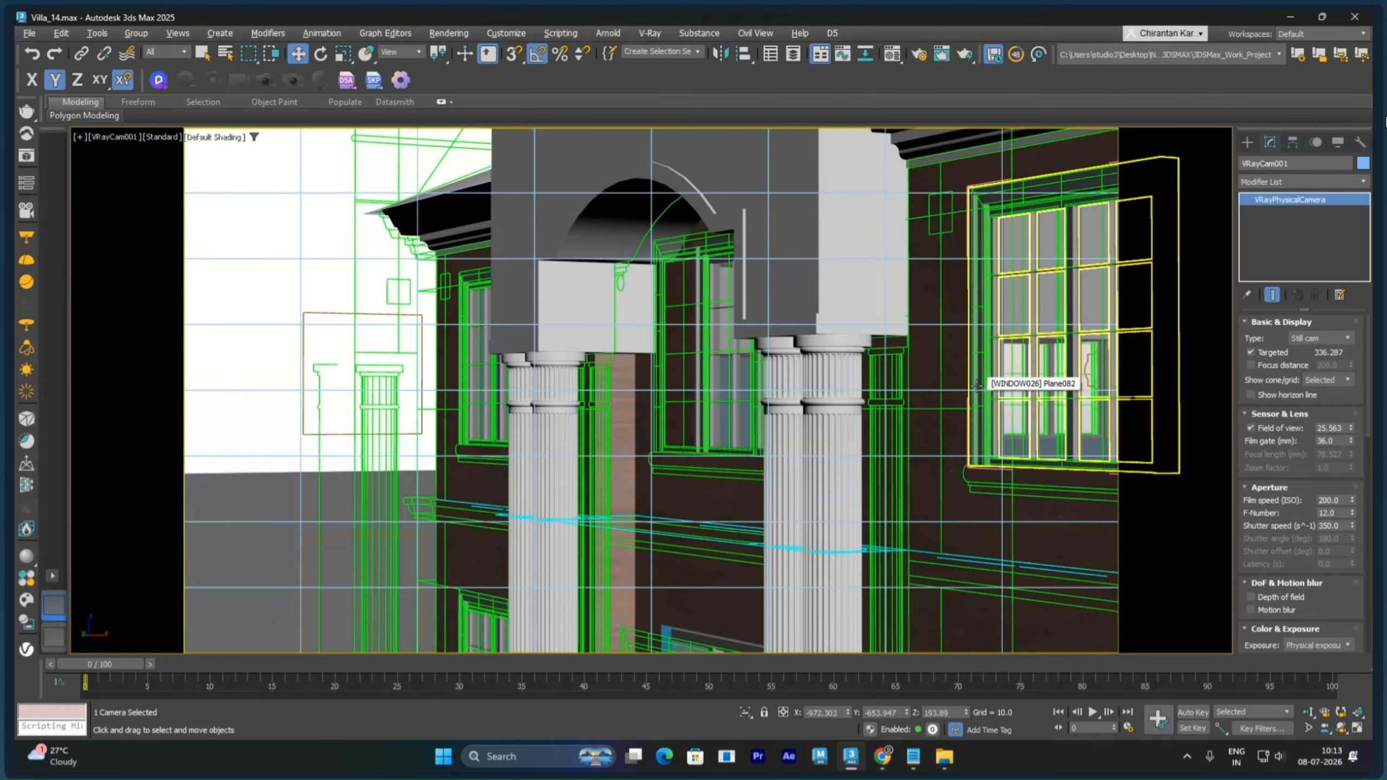
key(ctrl+shift+s)
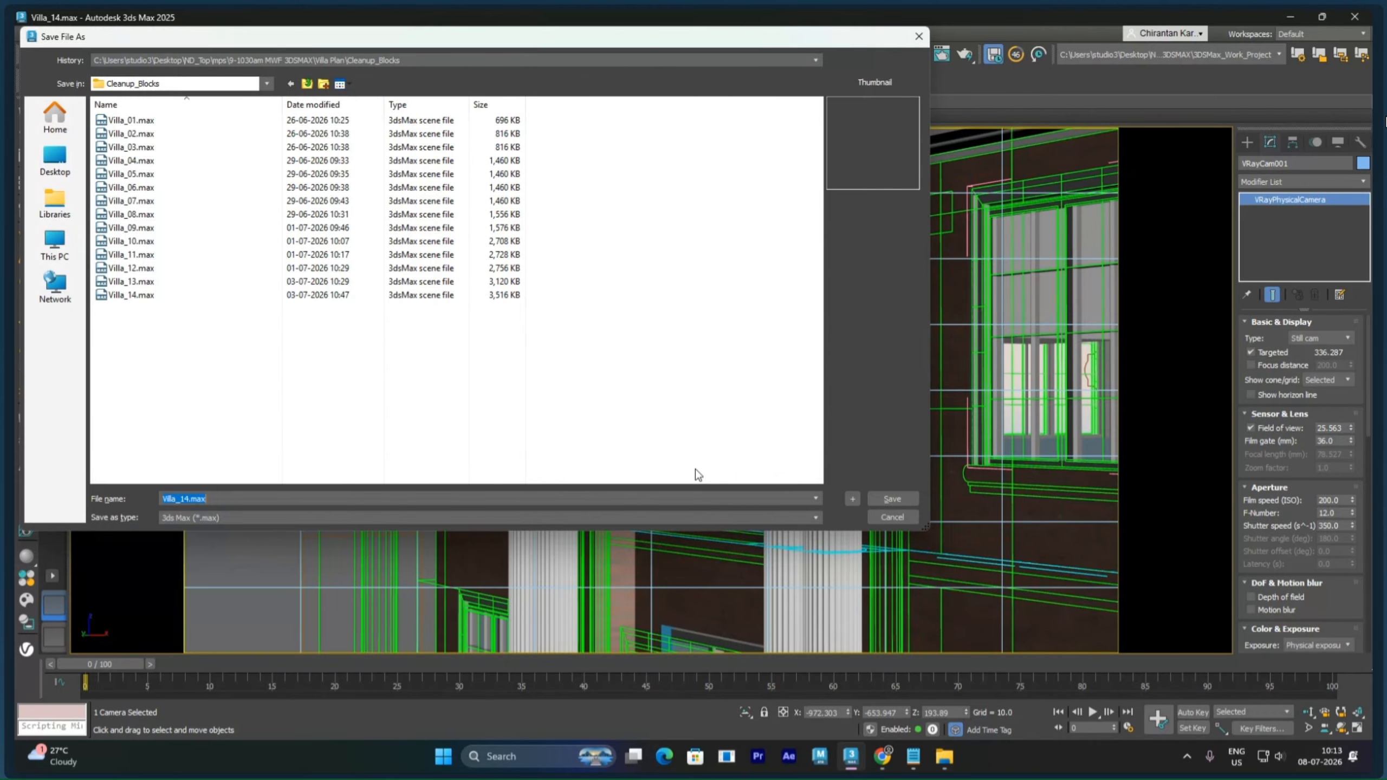
click(852, 498)
Step: In the top view, clone VRayCam001 as a second camera at about X -1375.74, Y -345.57, keeping the height
right_click(814, 371)
click(832, 388)
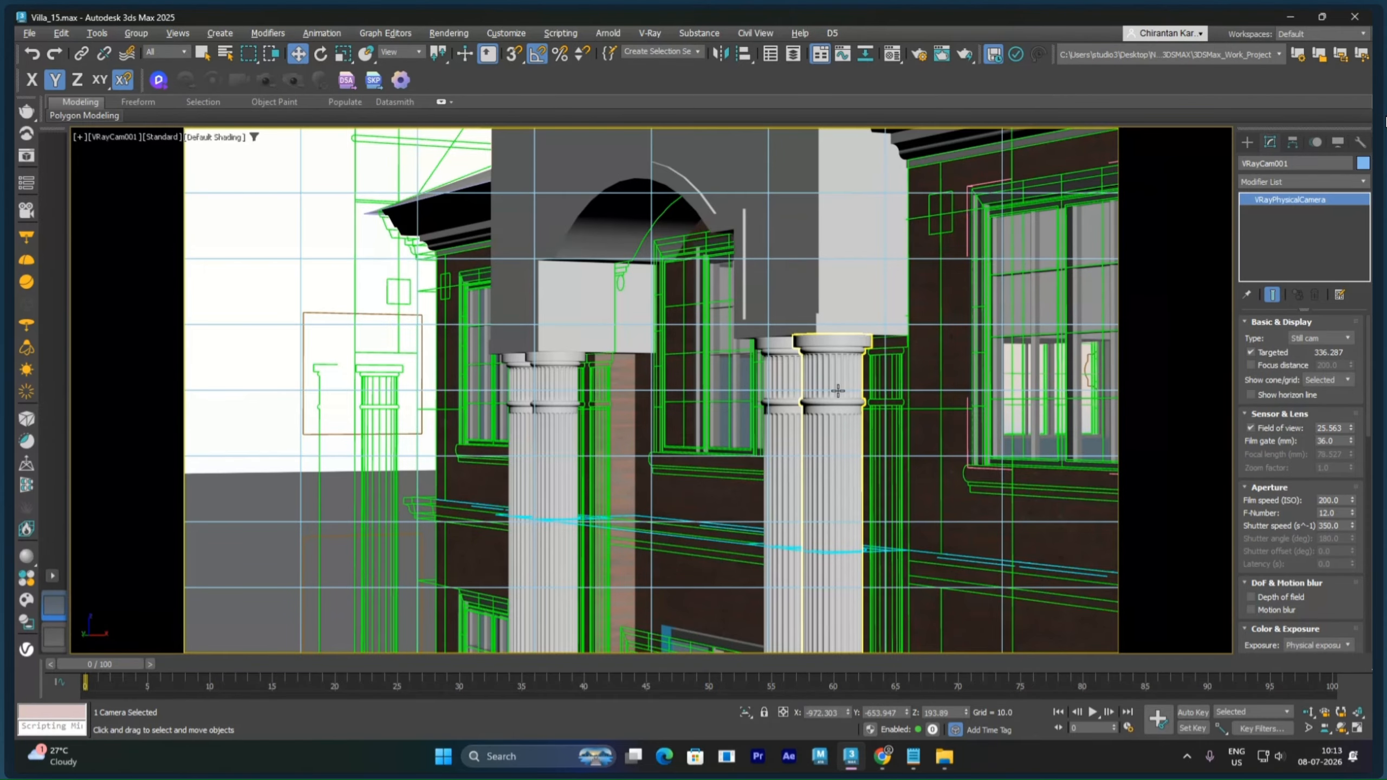
key(t)
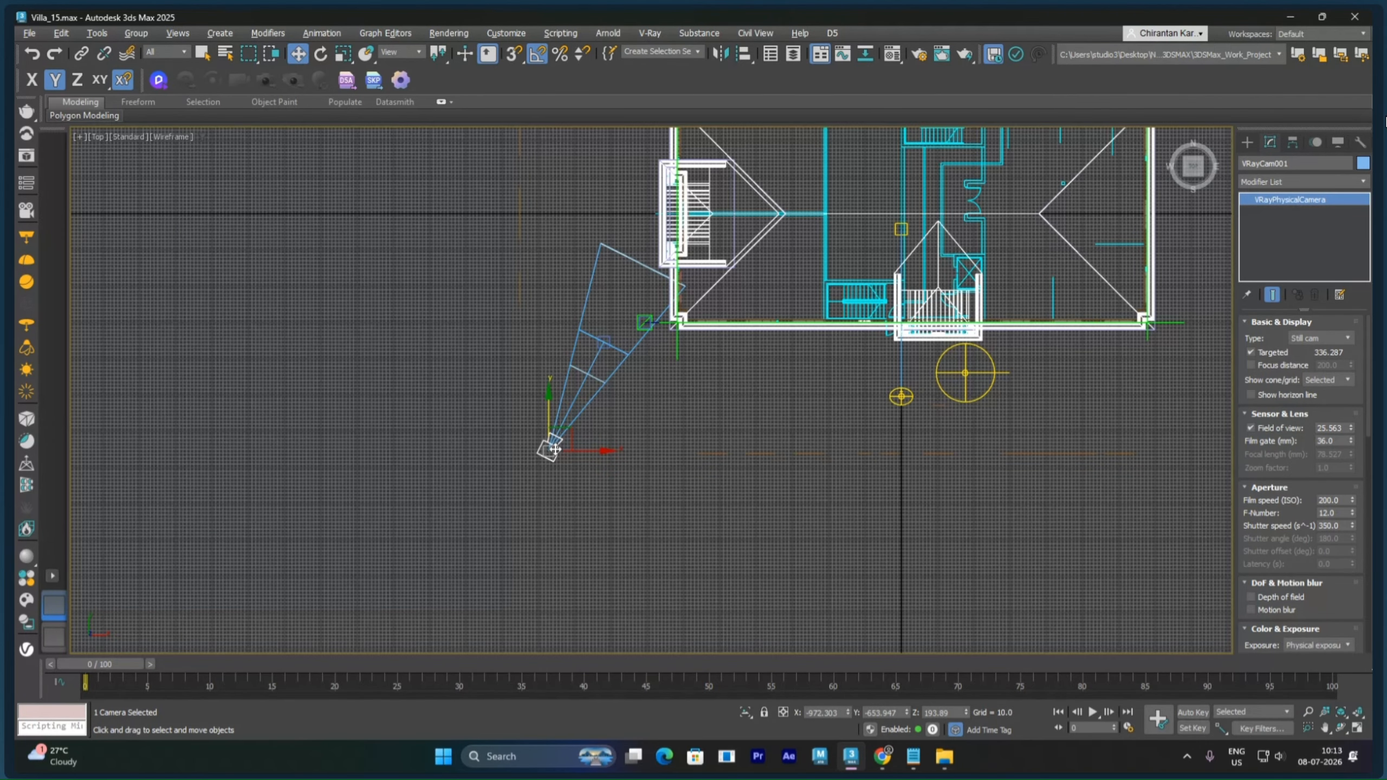
mouse_move(569, 422)
shift+mouse_down()
mouse_move(546, 363)
mouse_move(472, 311)
mouse_move(424, 314)
shift+mouse_up()
click(695, 442)
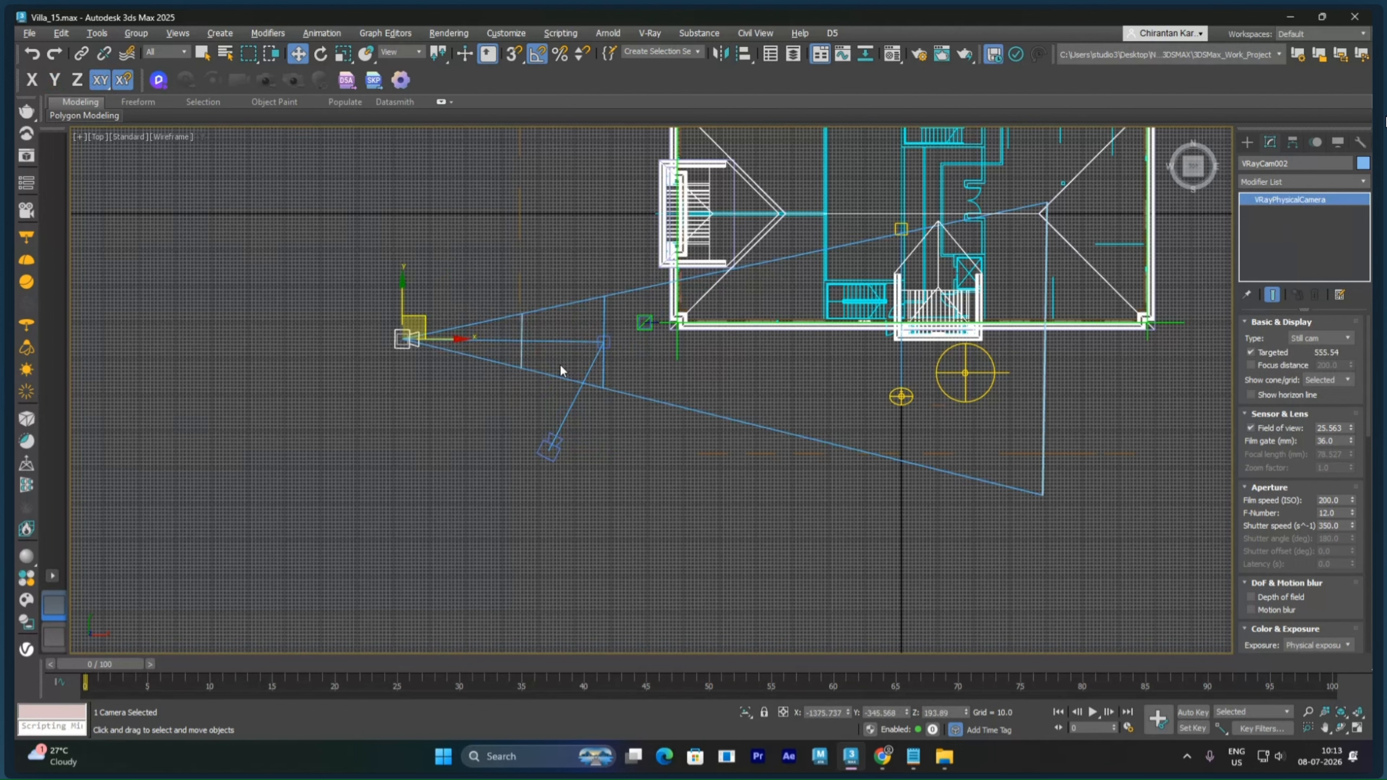
Step: Move the cloned camera together with its target to face the villa's entrance porch, at about X -1424.55, Y 3.36
click(557, 361)
click(549, 343)
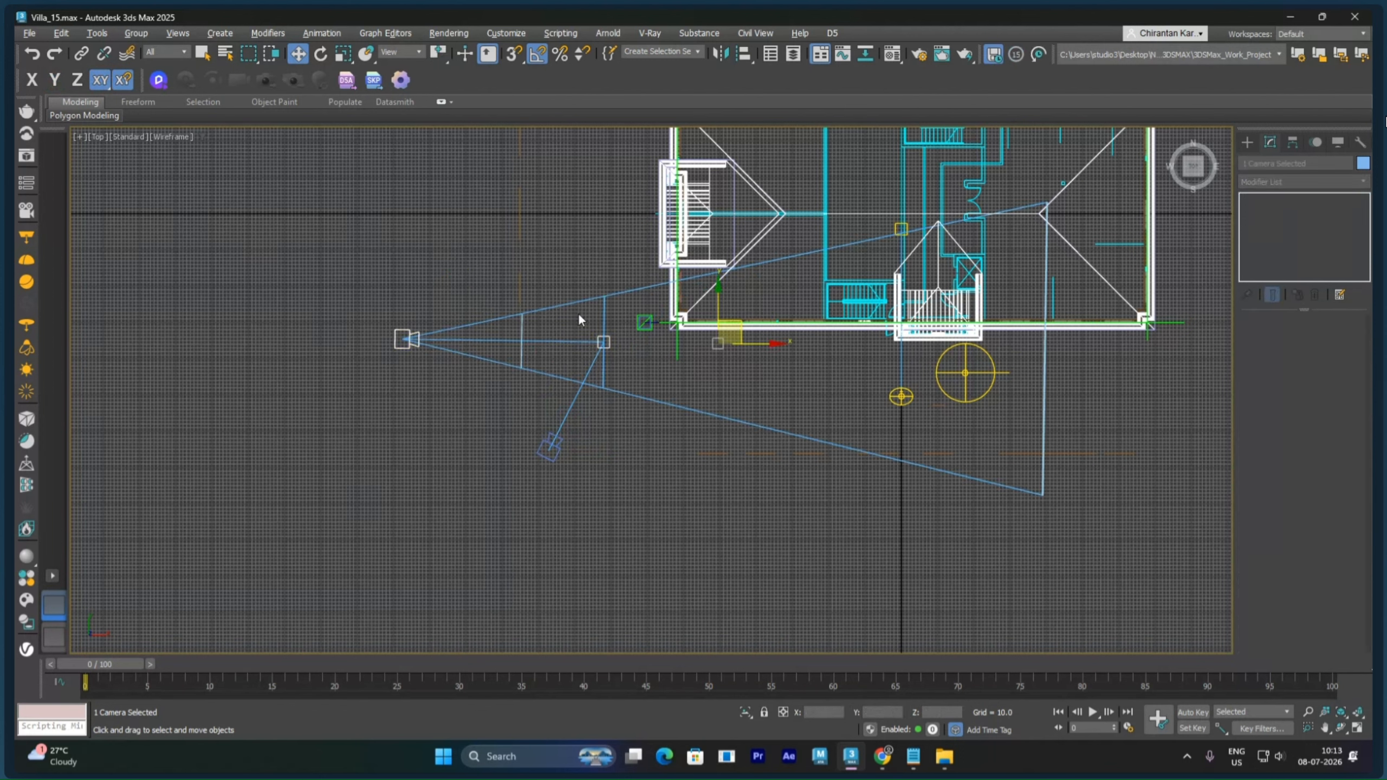
drag(736, 331, 720, 204)
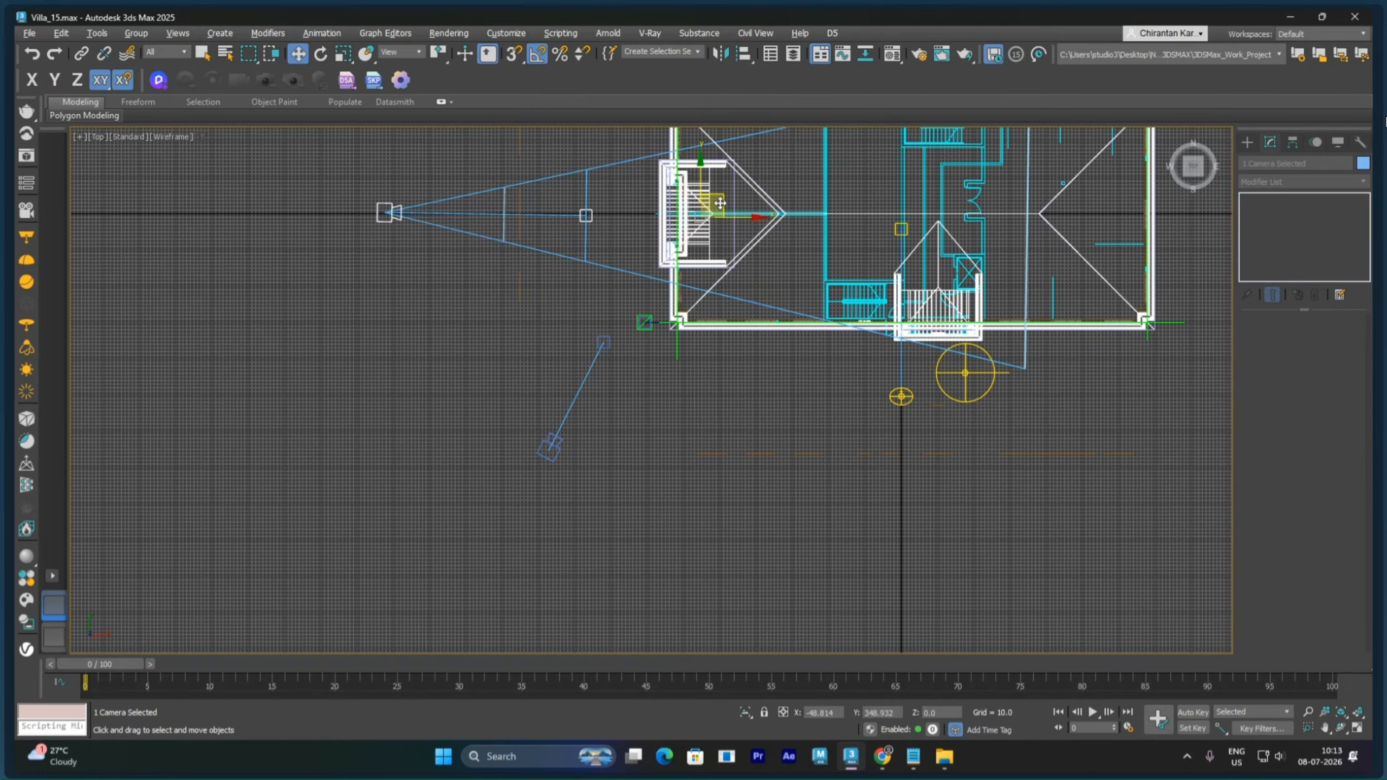
click(427, 295)
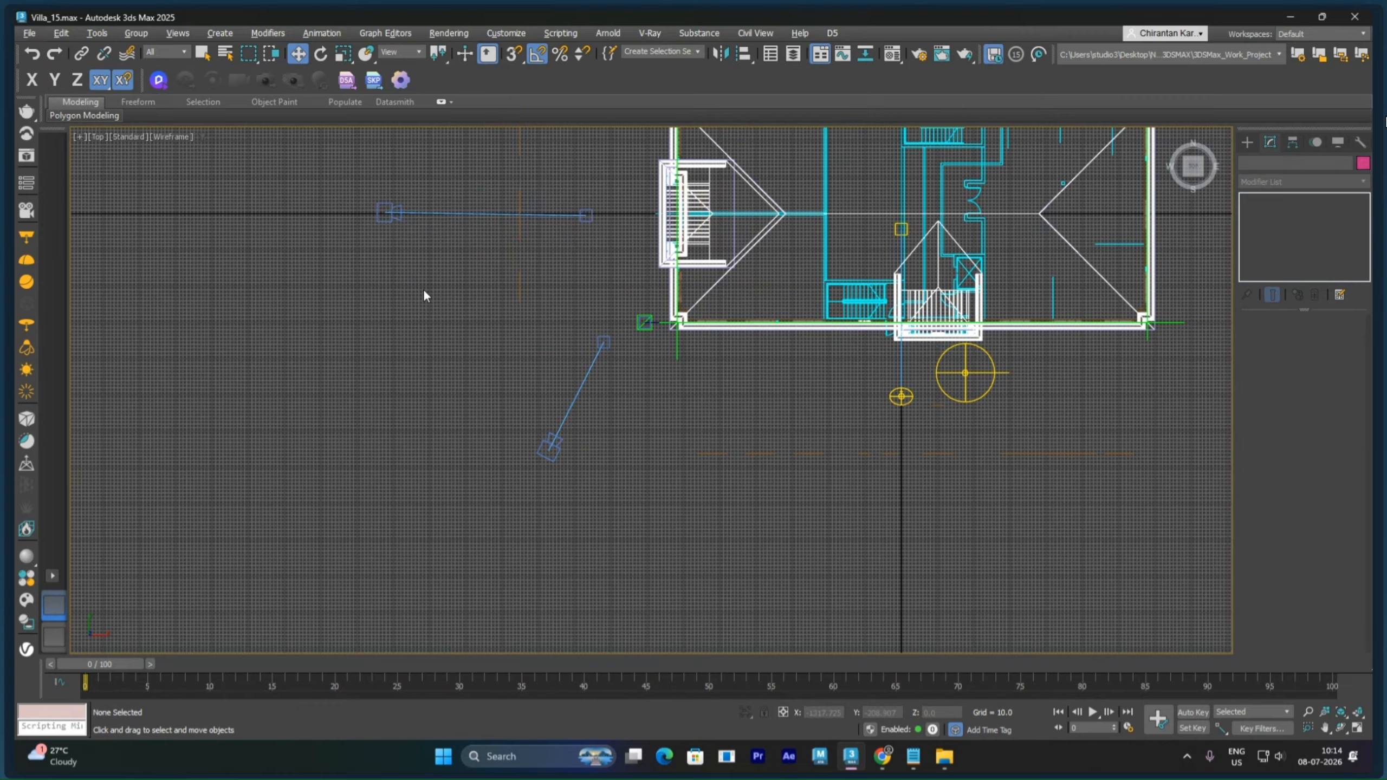
Step: Look through the cloned camera with default shading and widen its field of view to about 66.22 to frame the whole facade
click(386, 212)
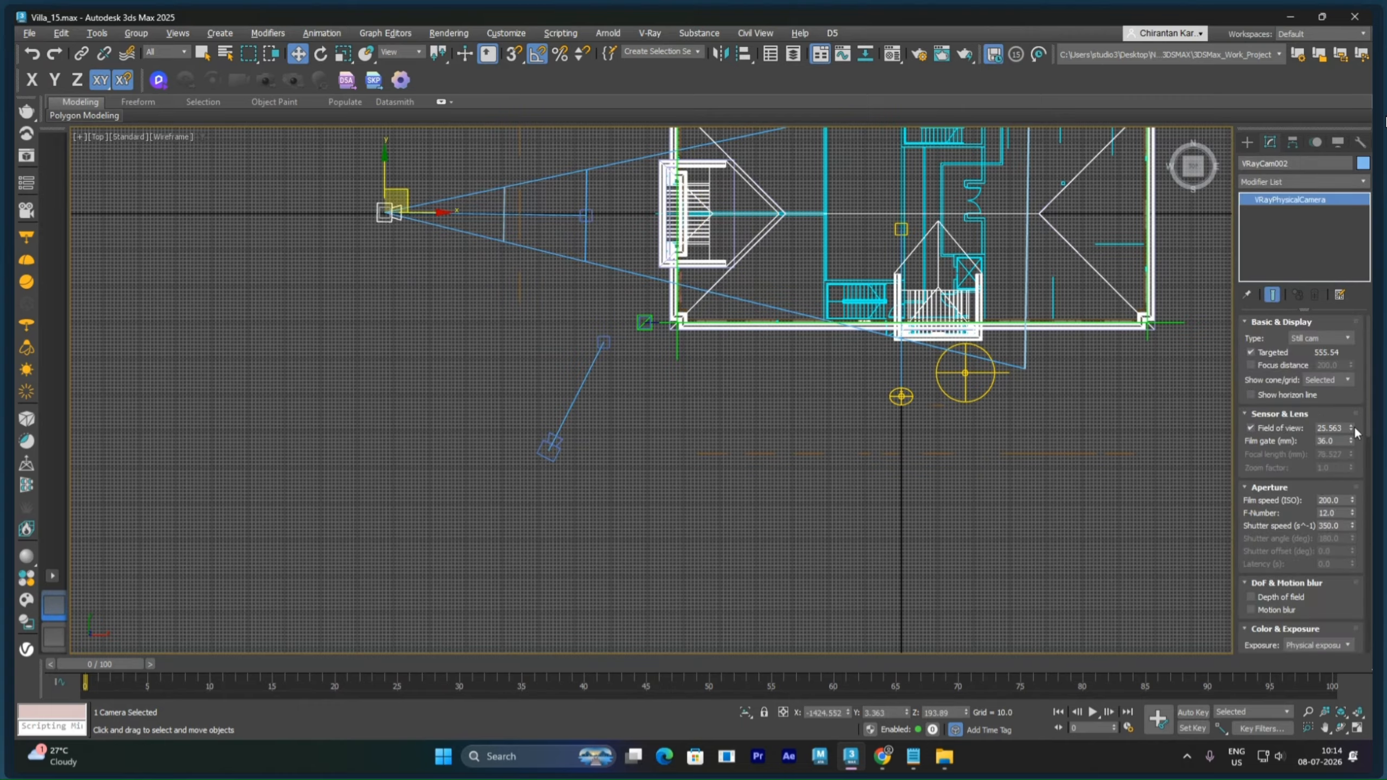
drag(1352, 428, 1349, 370)
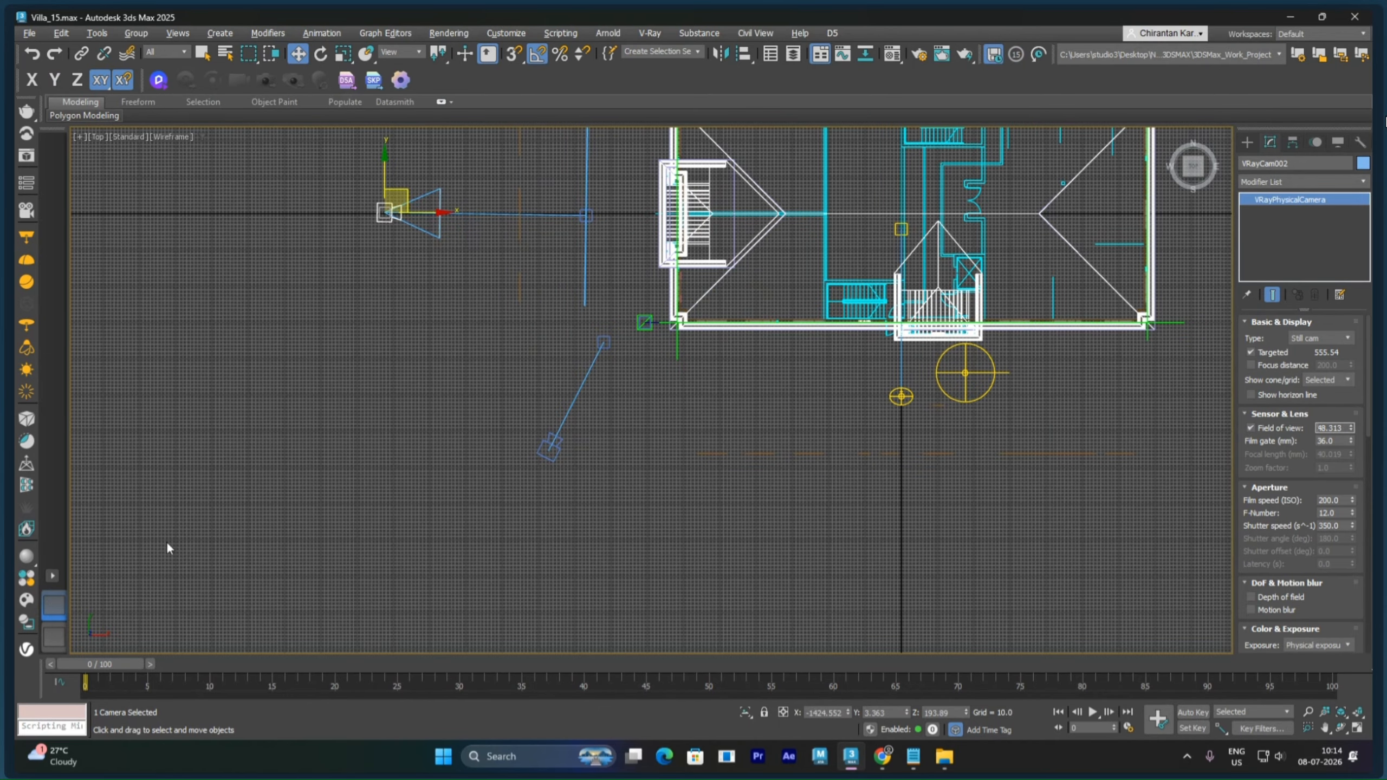
right_click(503, 379)
key(c)
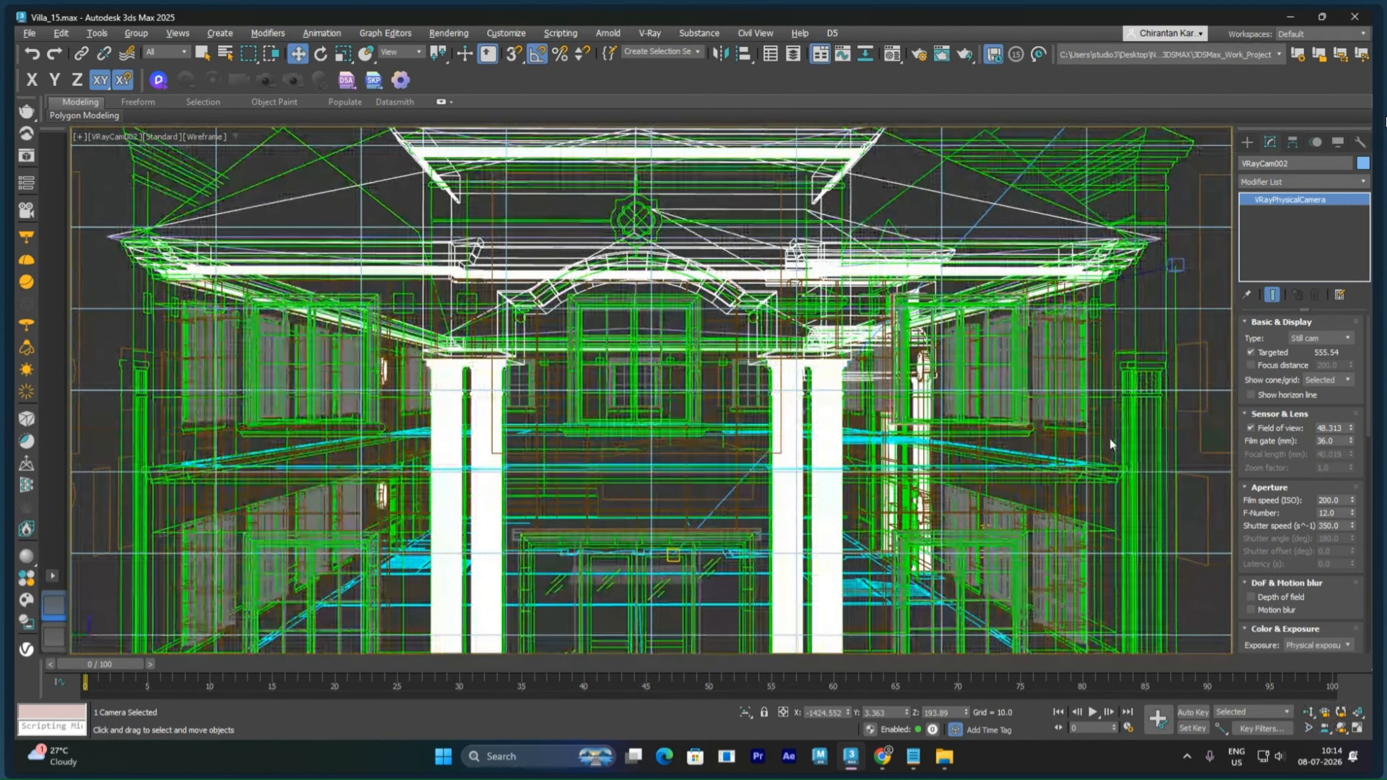
key(F3)
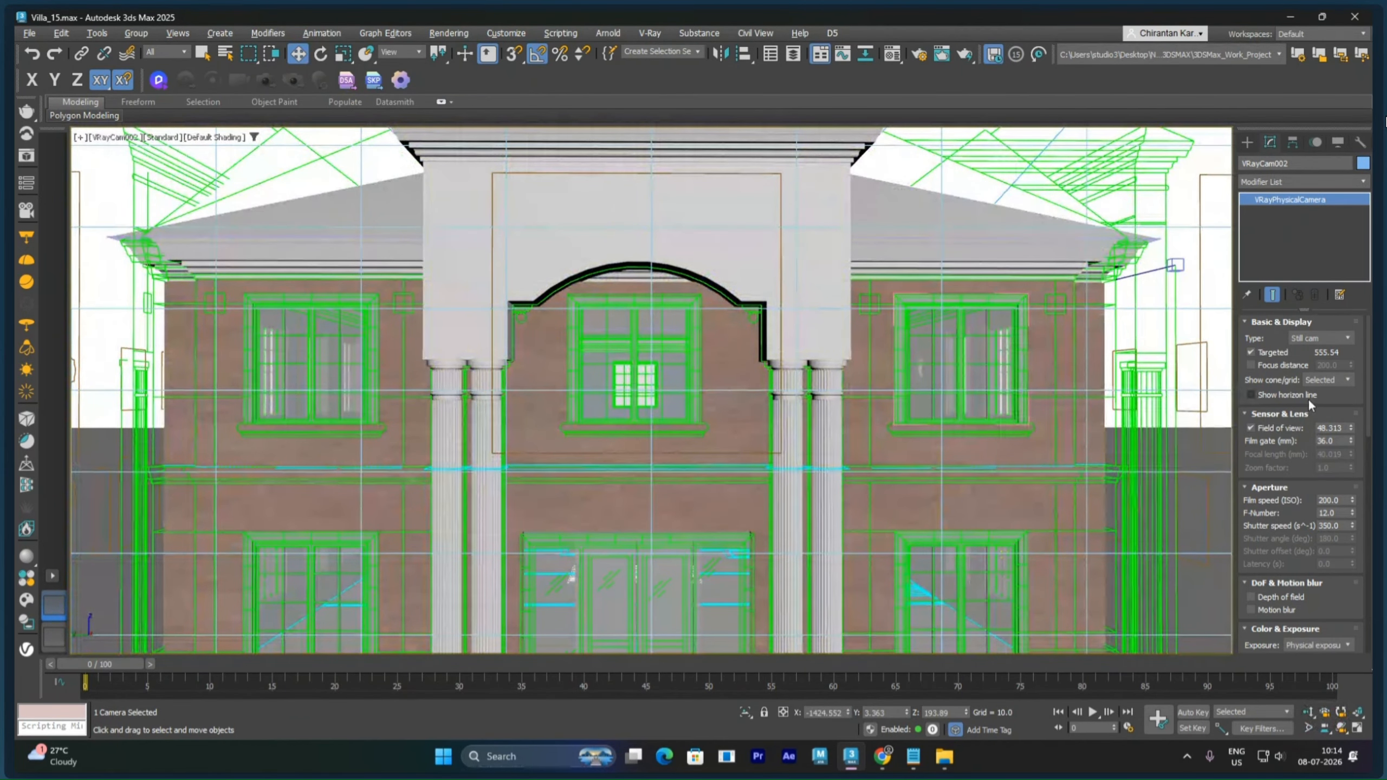
drag(1352, 429, 1353, 401)
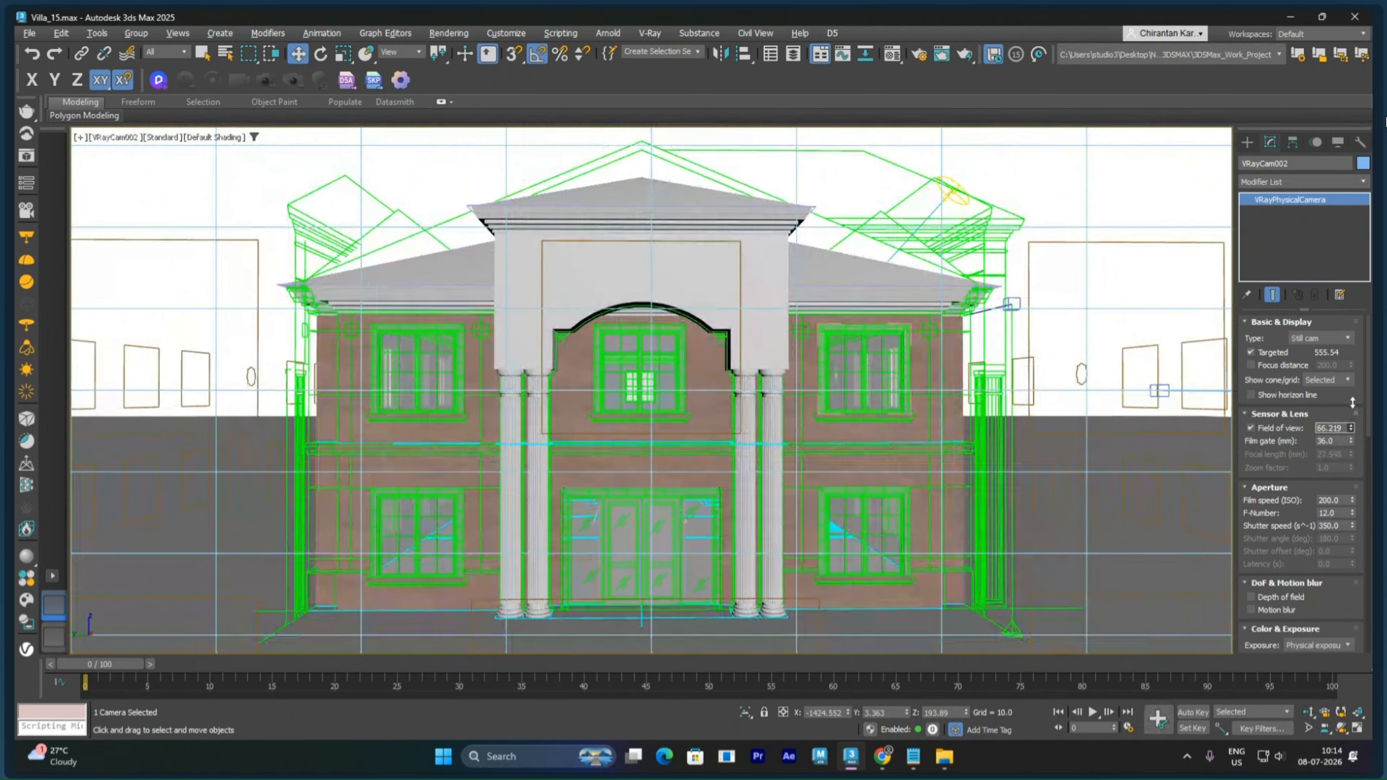
Step: Render the facade interactively through VRayCam002, check the window glass and close the frame buffer
right_click(837, 373)
click(861, 390)
key(shift+q)
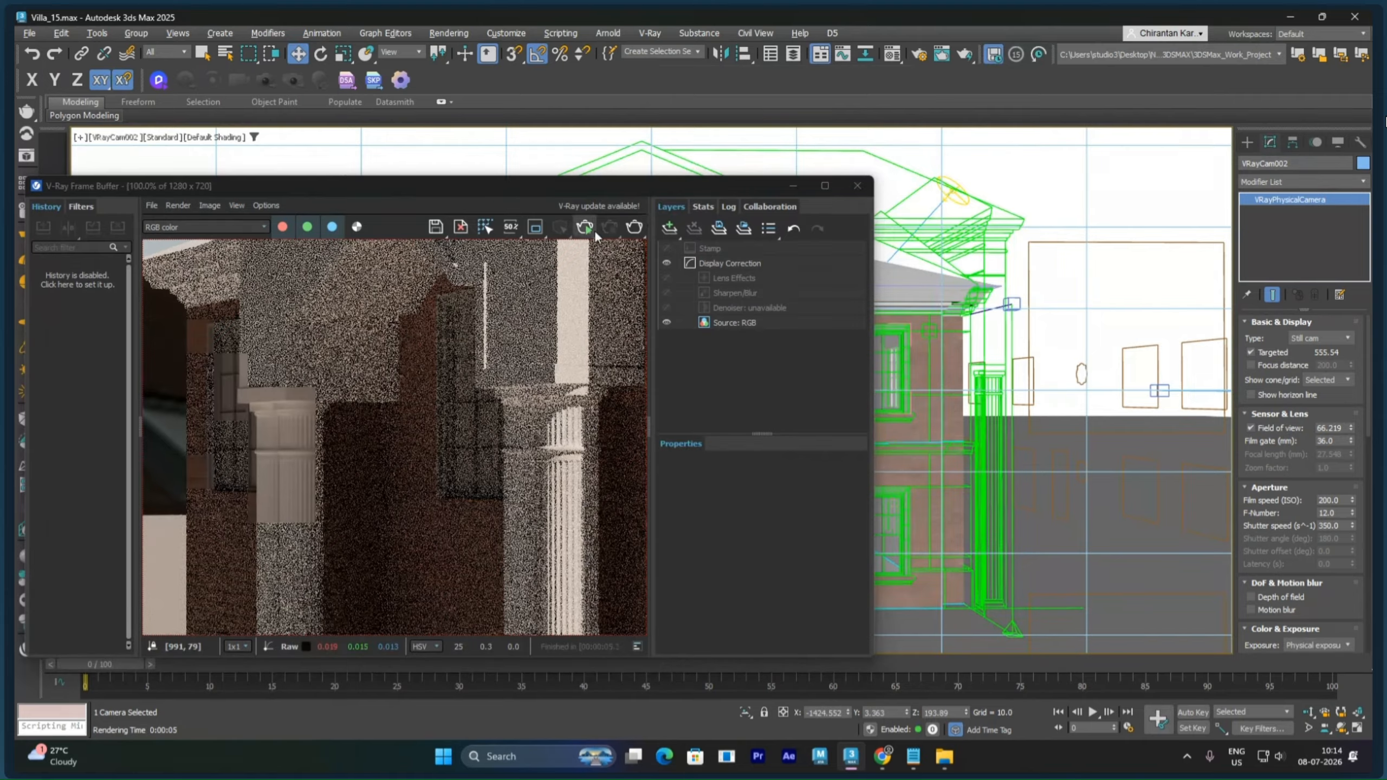
click(594, 233)
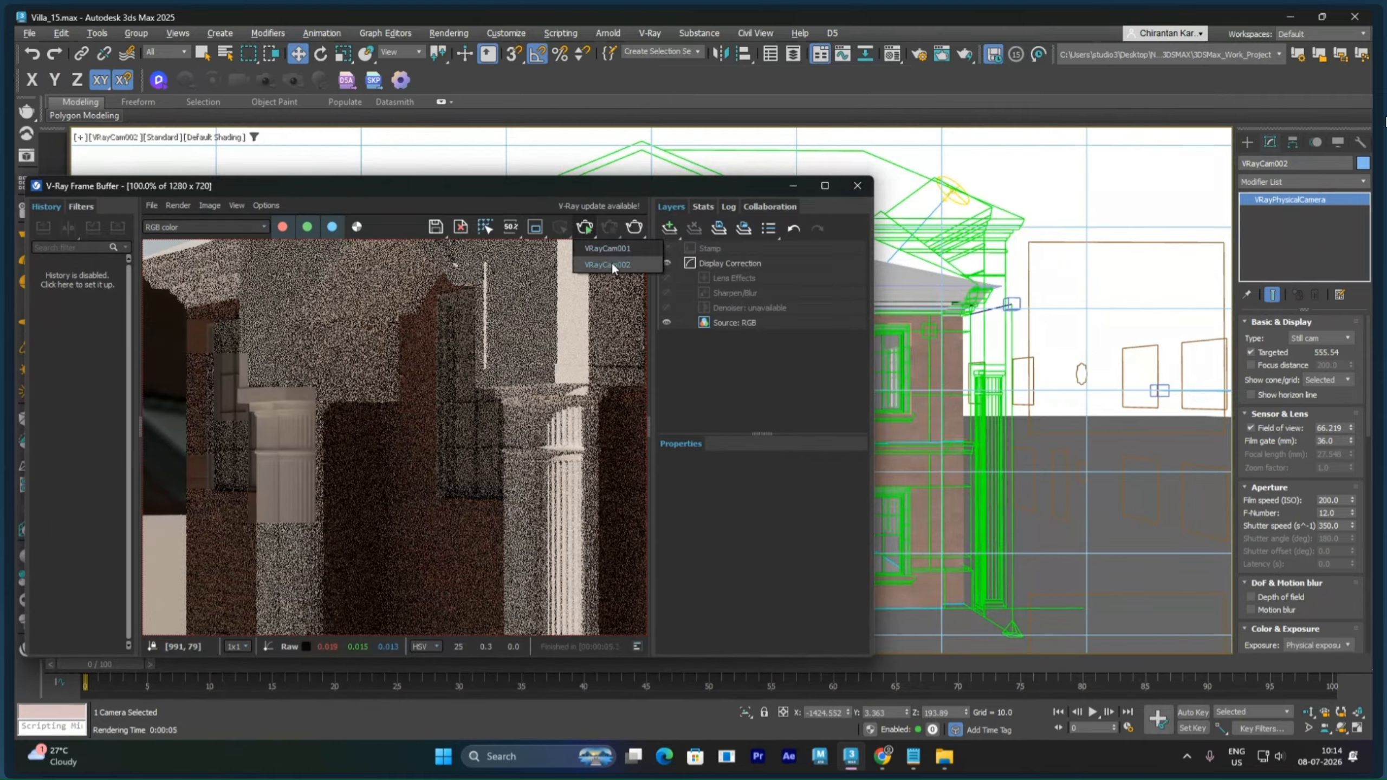
click(611, 265)
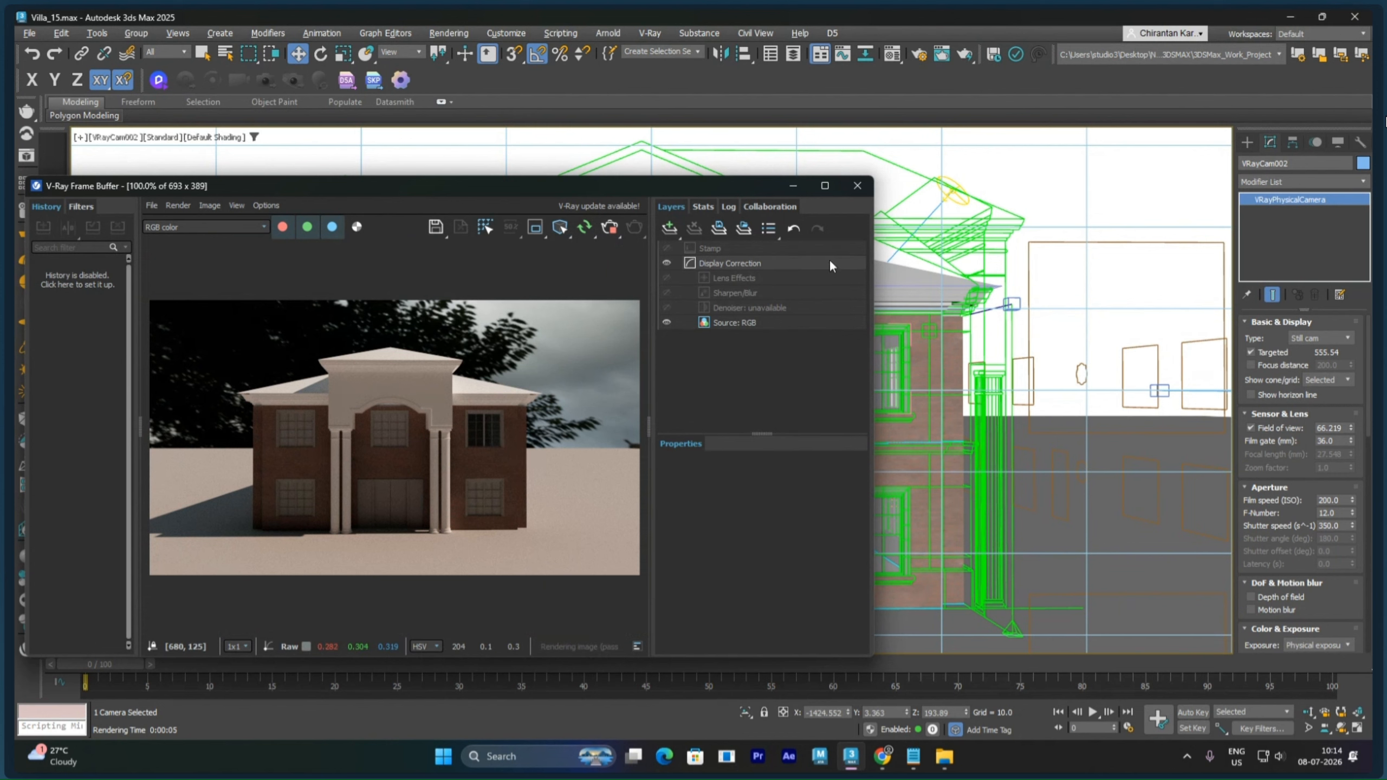
click(858, 186)
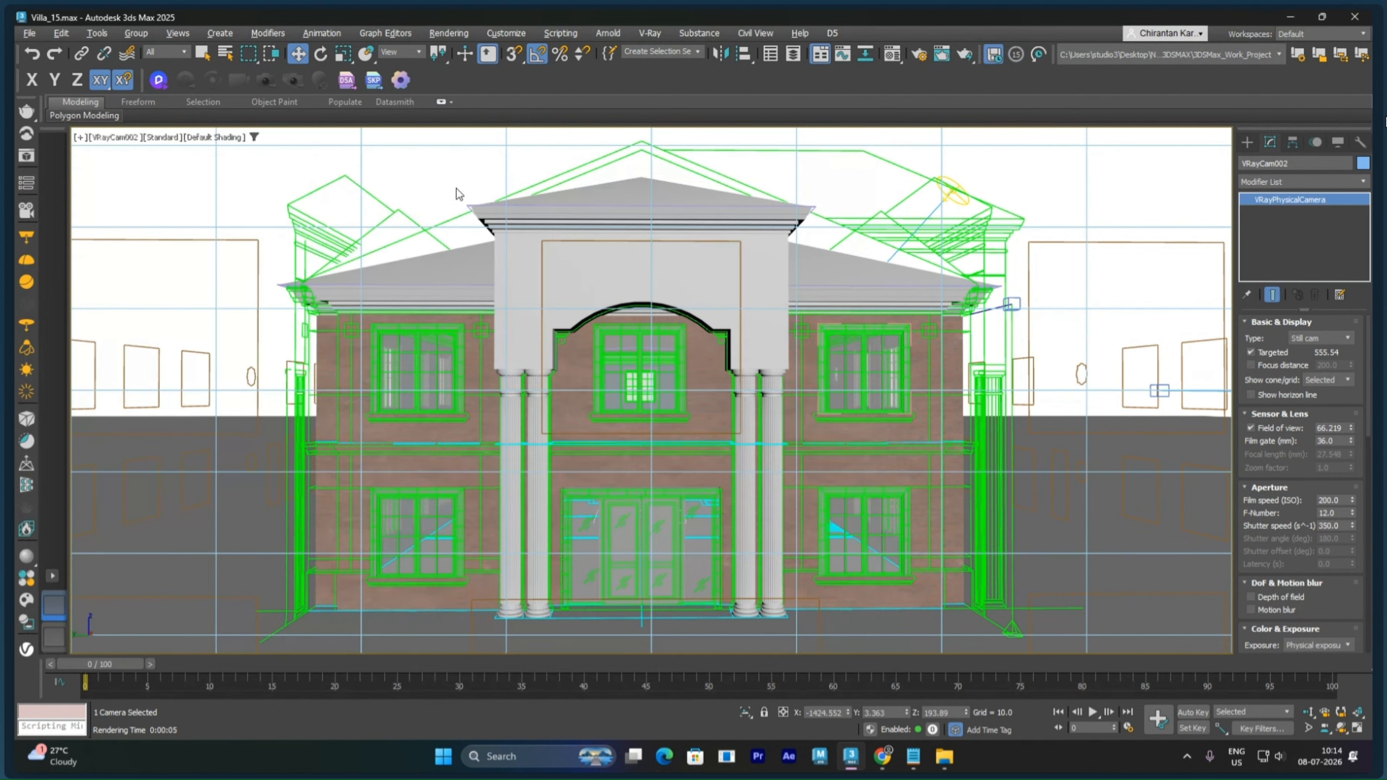
Step: Start a fresh scene, saving the changes to Villa_15.max
click(28, 33)
click(42, 74)
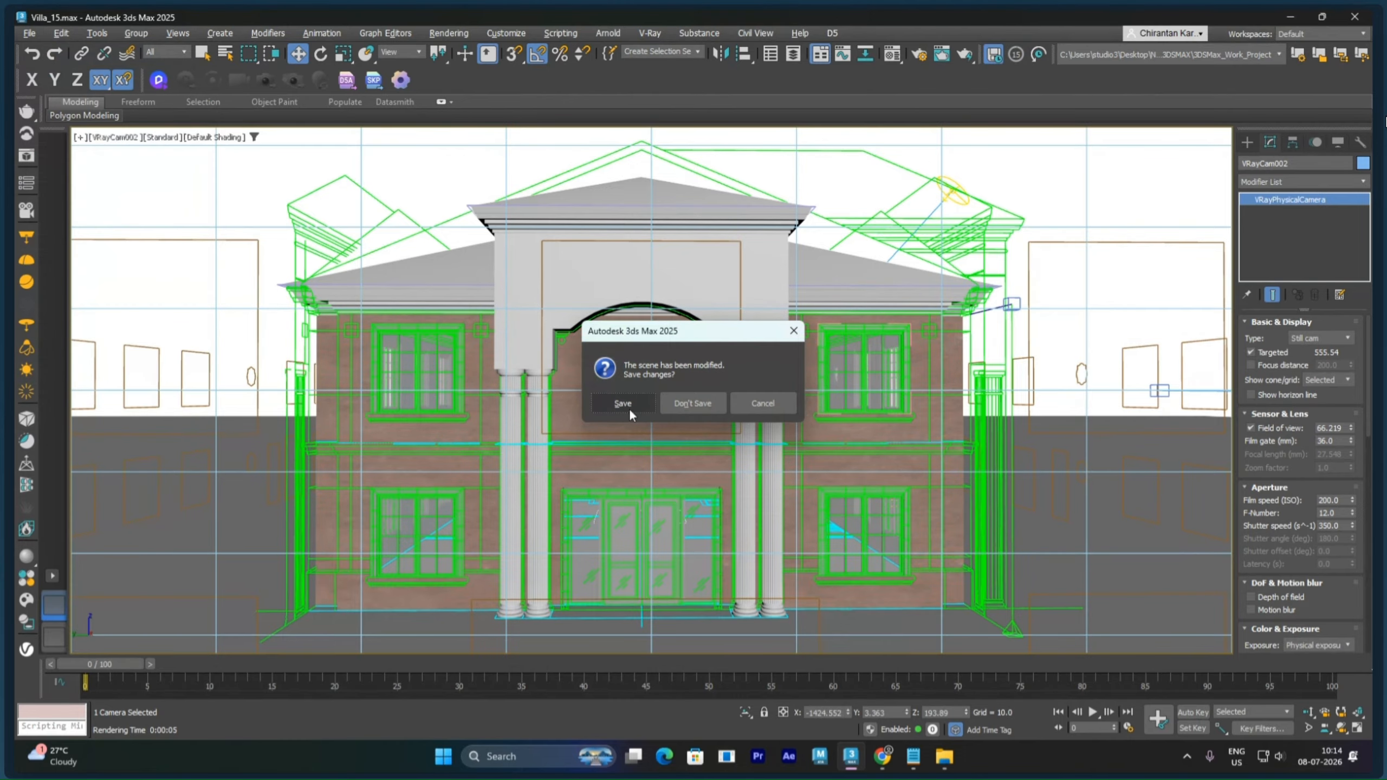
click(629, 406)
click(638, 406)
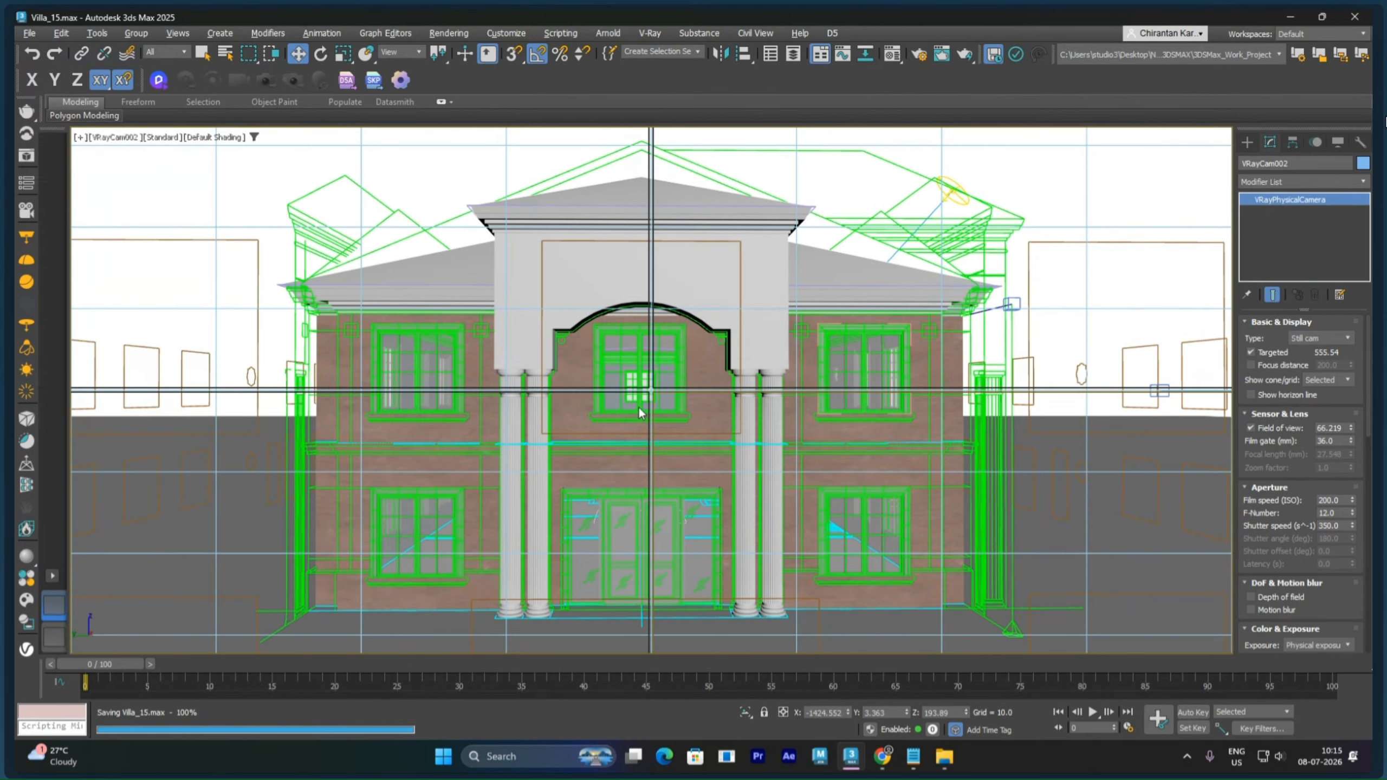
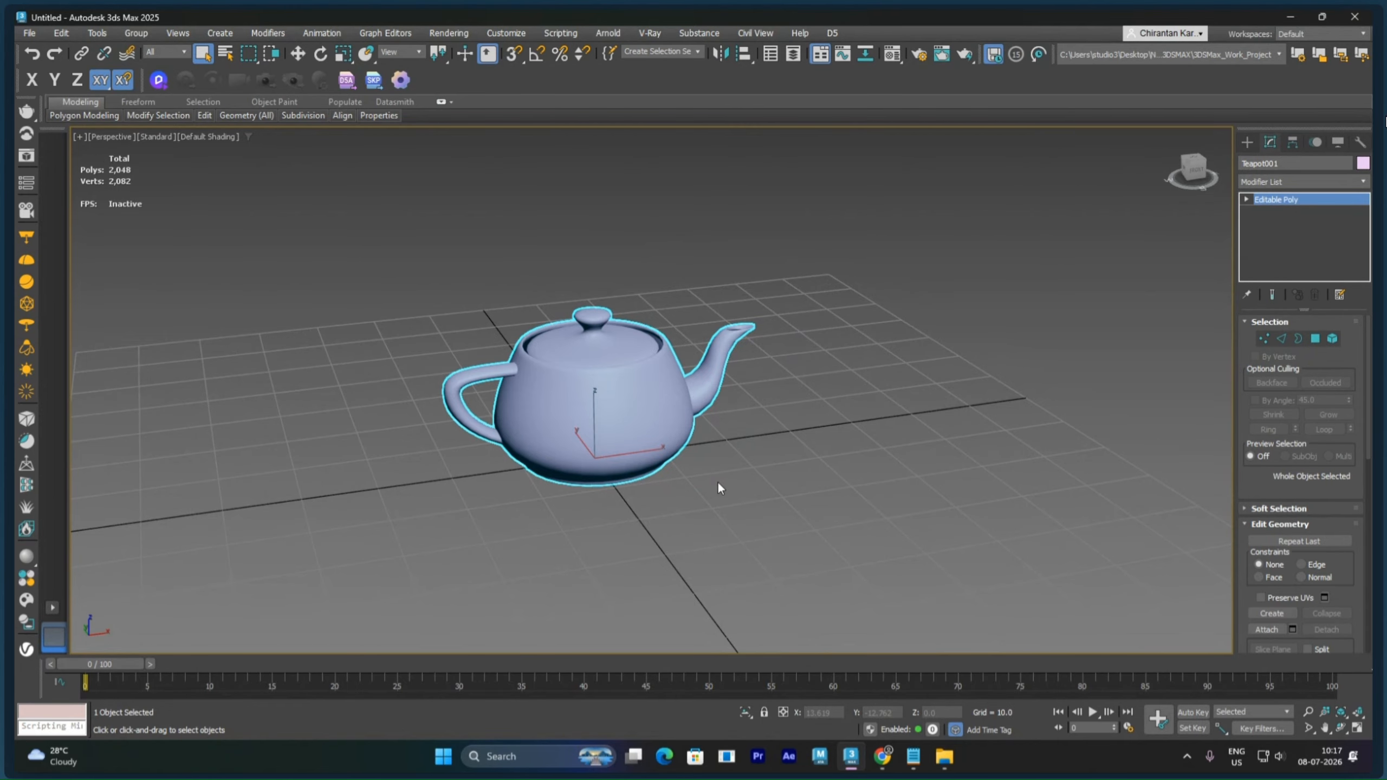
Step: Assign the 01 - Default material to the teapot in the Material Editor and look through the available material types
alt+middle_drag(718, 479, 608, 395)
right_click(609, 399)
click(615, 410)
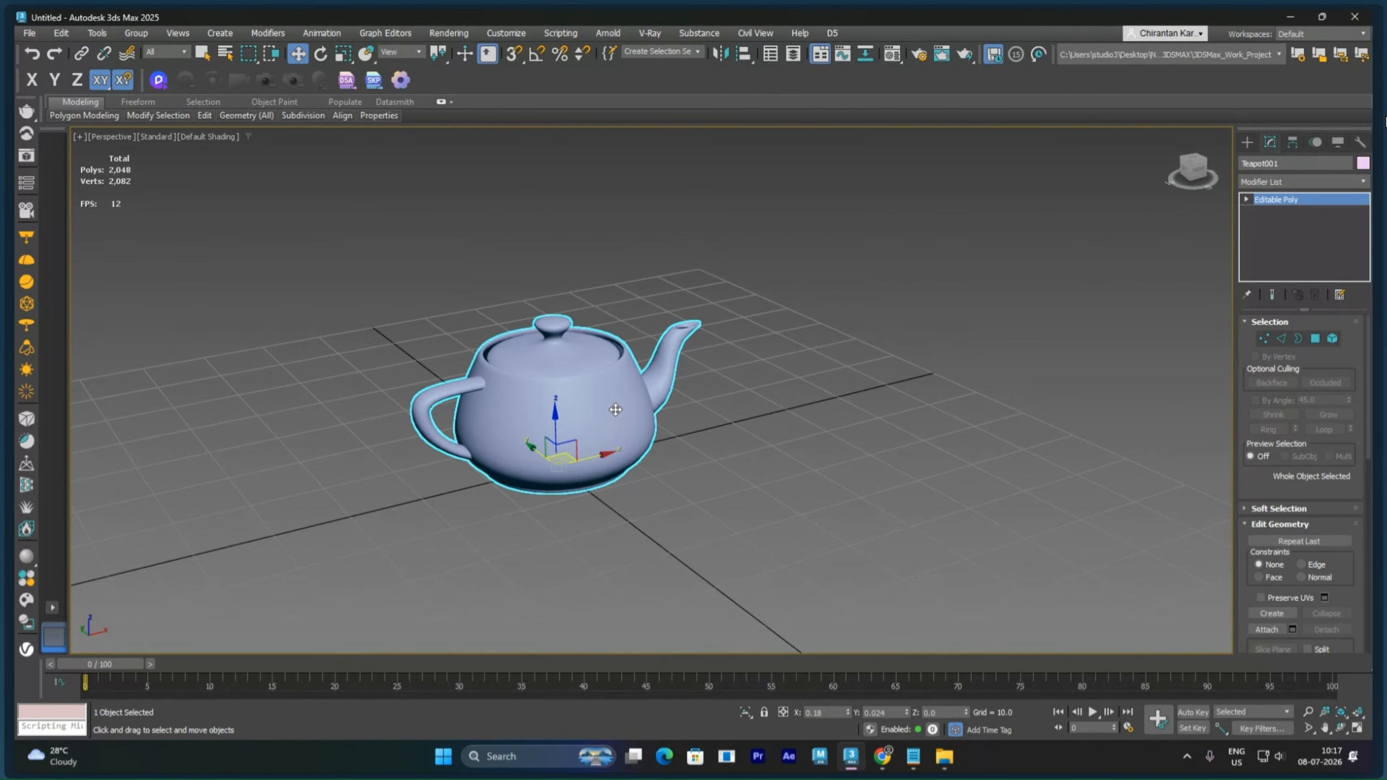
key(m)
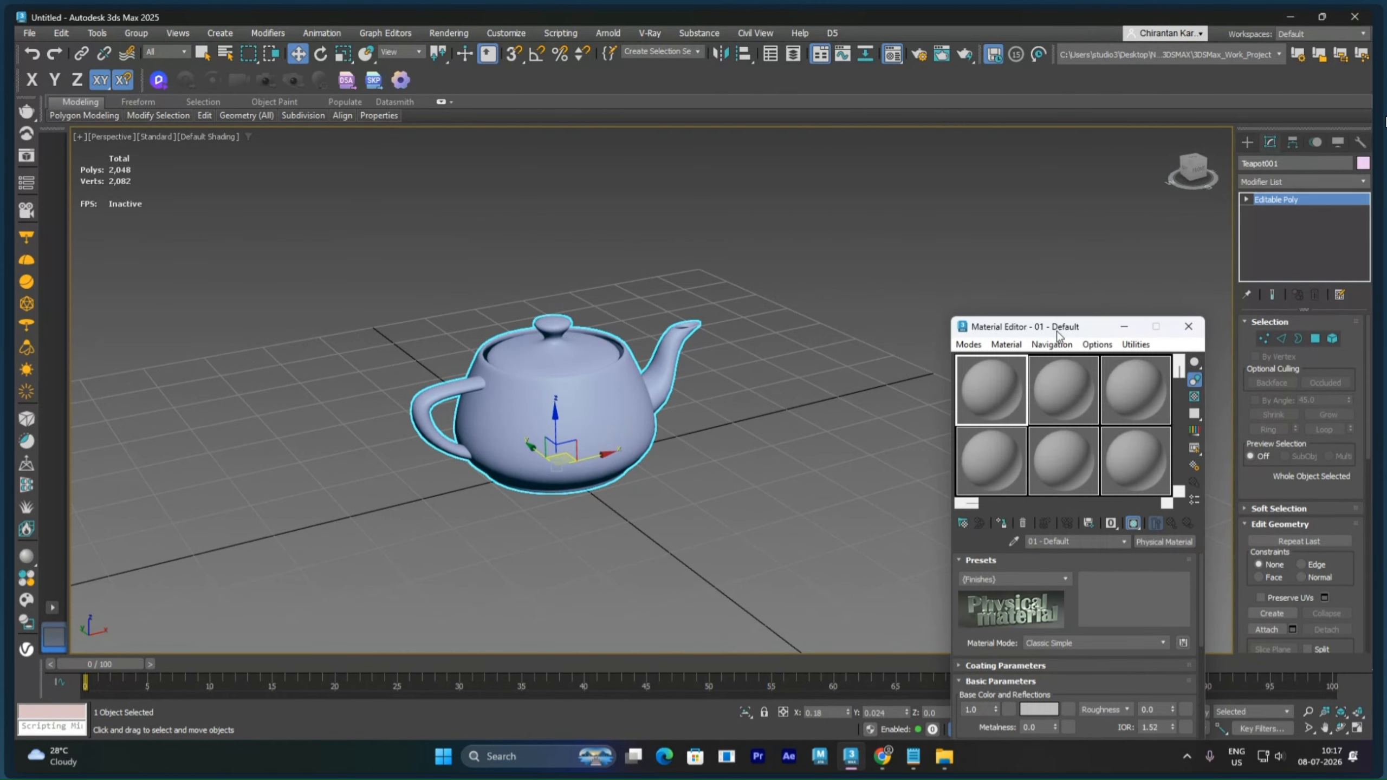
drag(1059, 335, 950, 145)
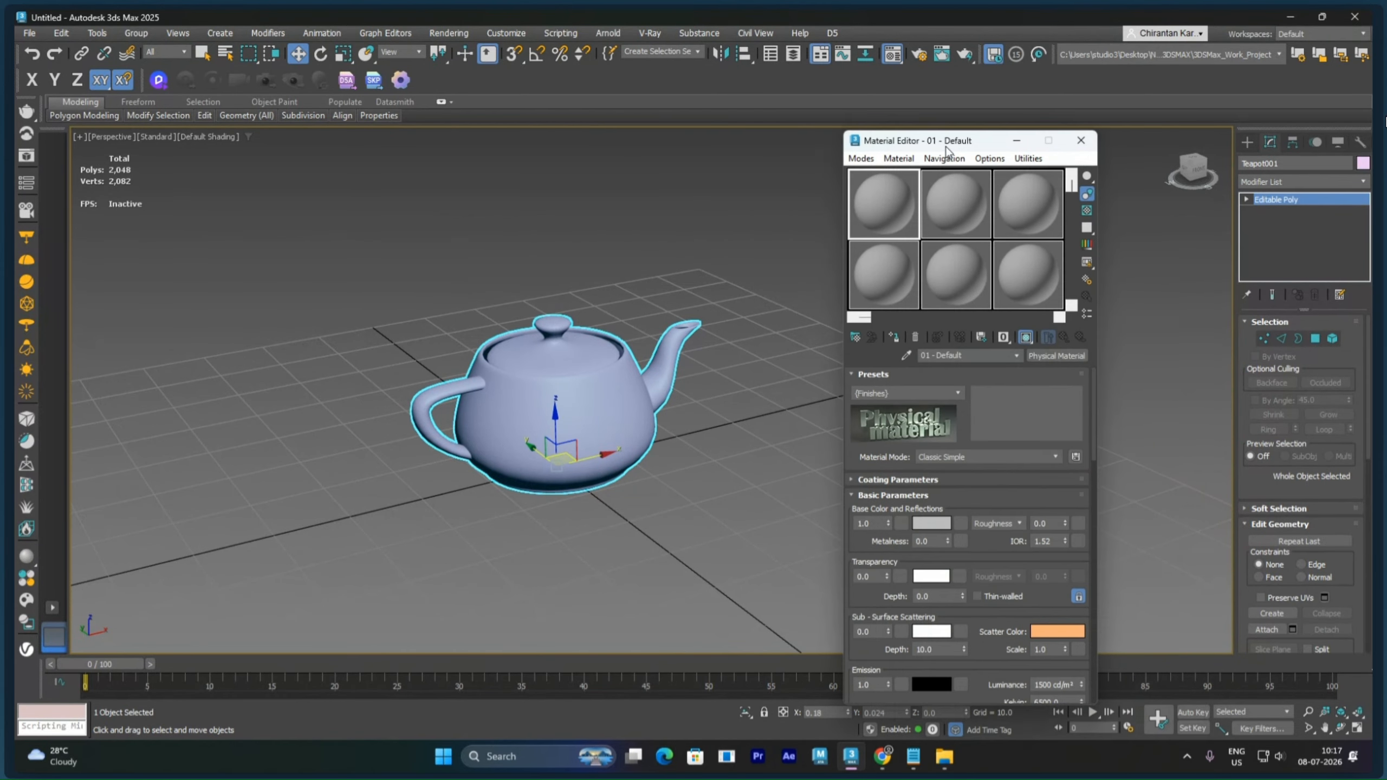
click(893, 334)
click(1049, 351)
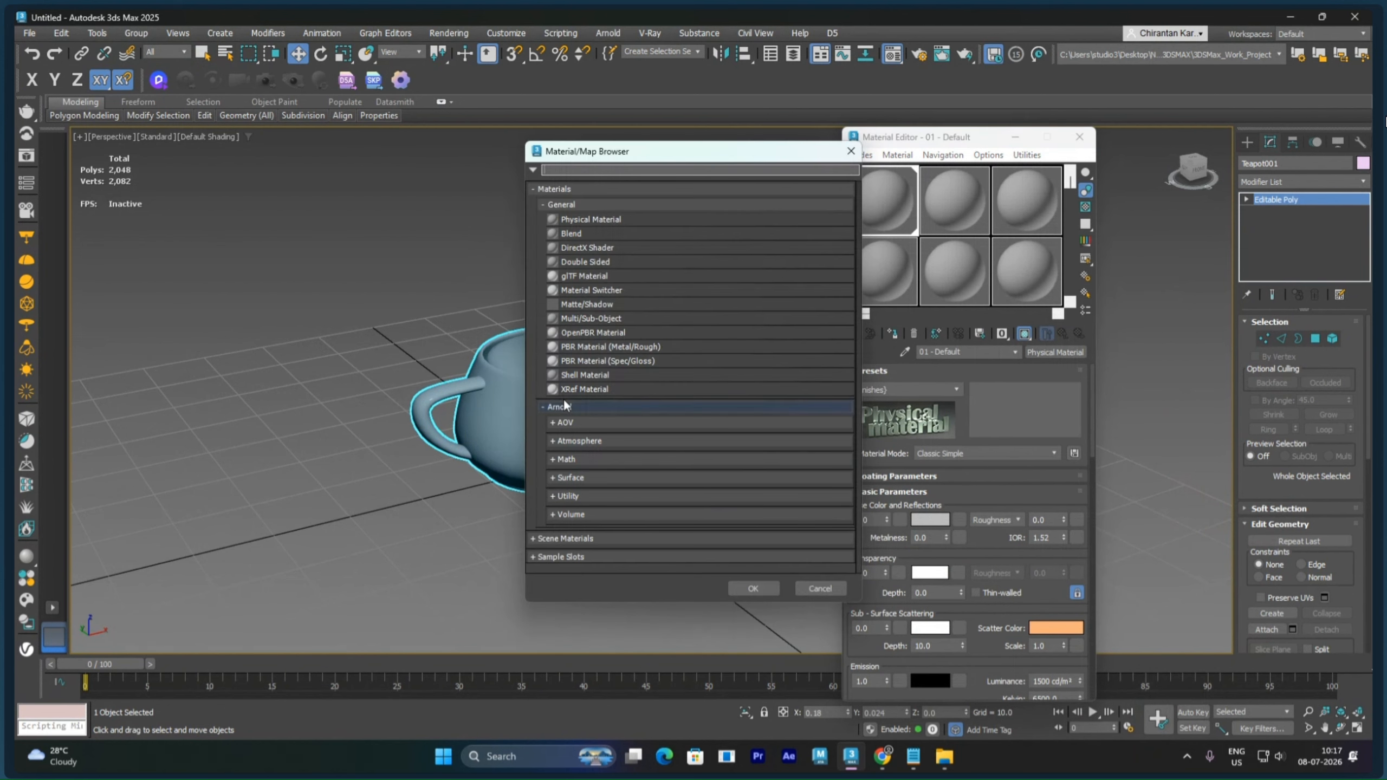
click(851, 150)
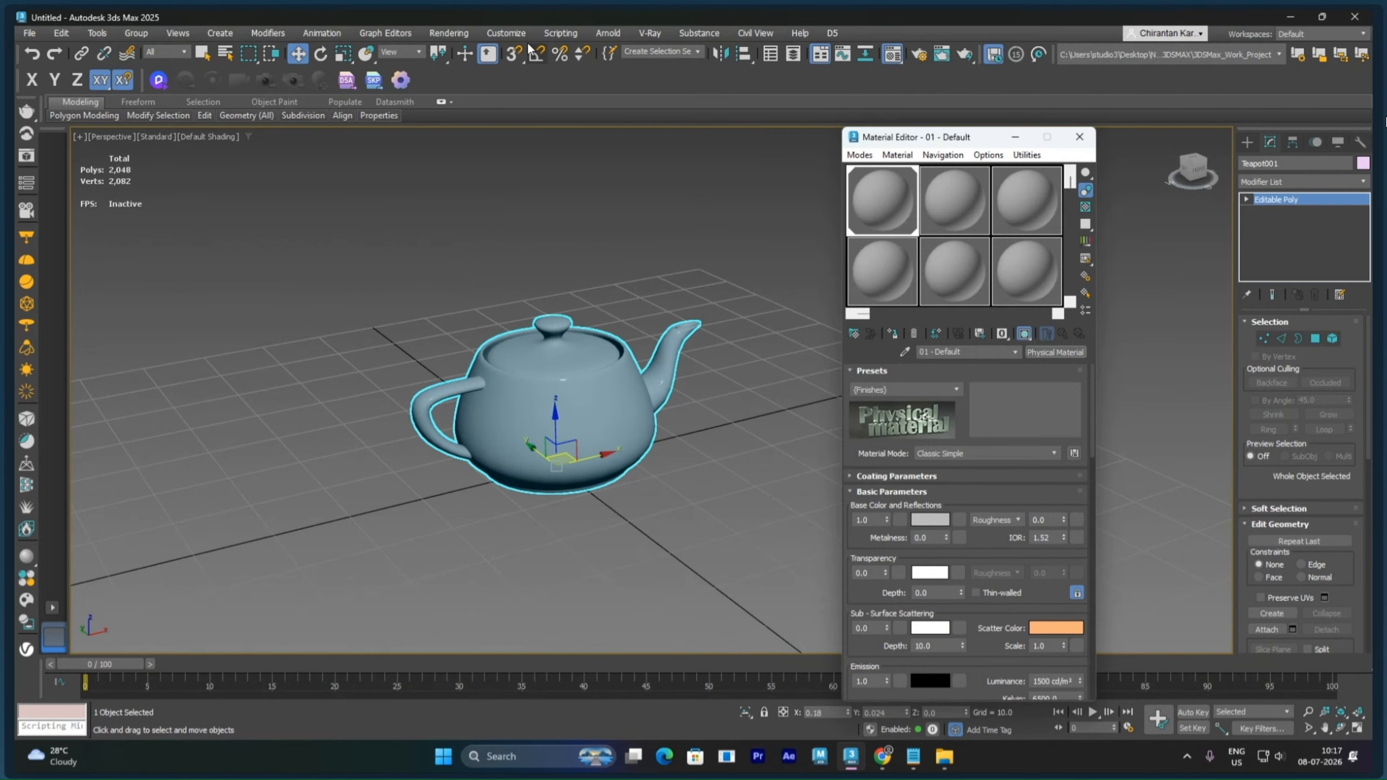
Step: Open Render Setup and change the renderer from Arnold to V-Ray 7
click(608, 35)
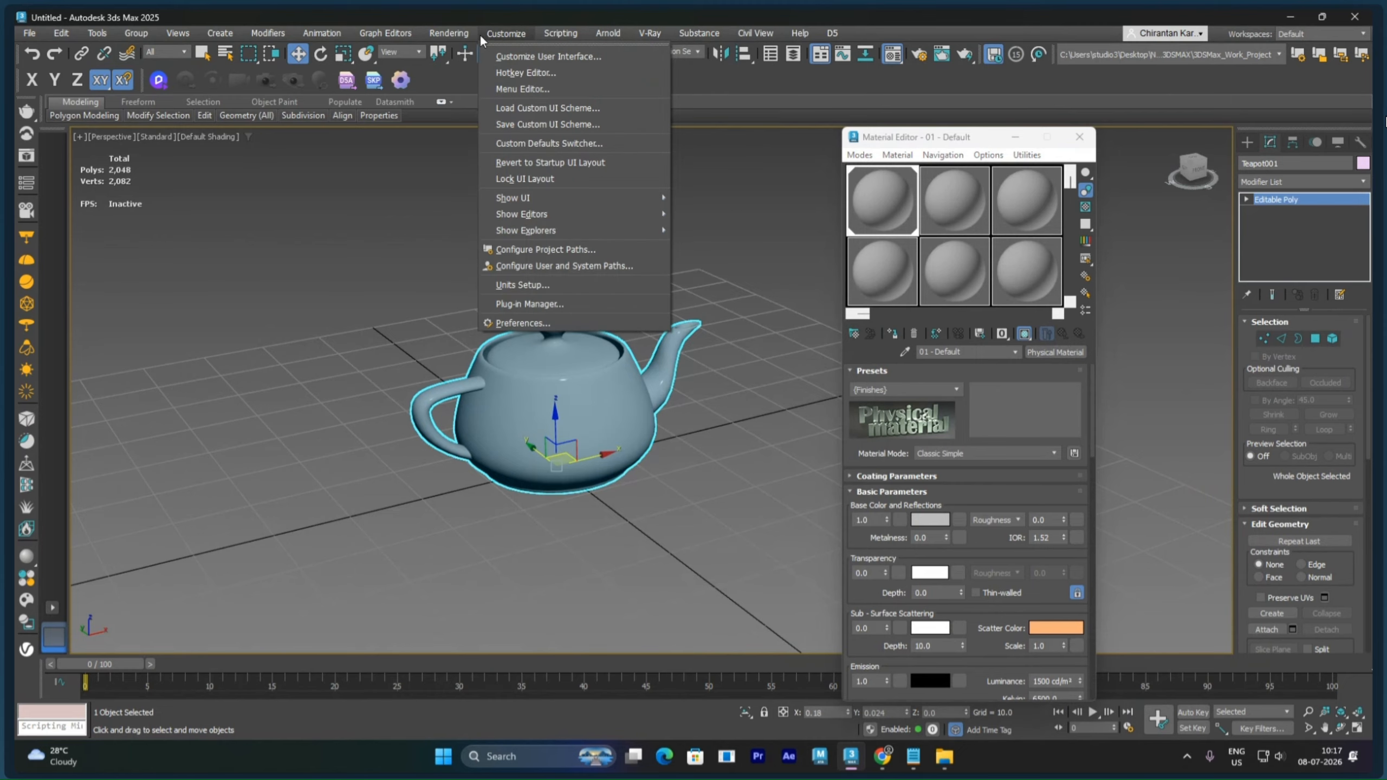
click(488, 98)
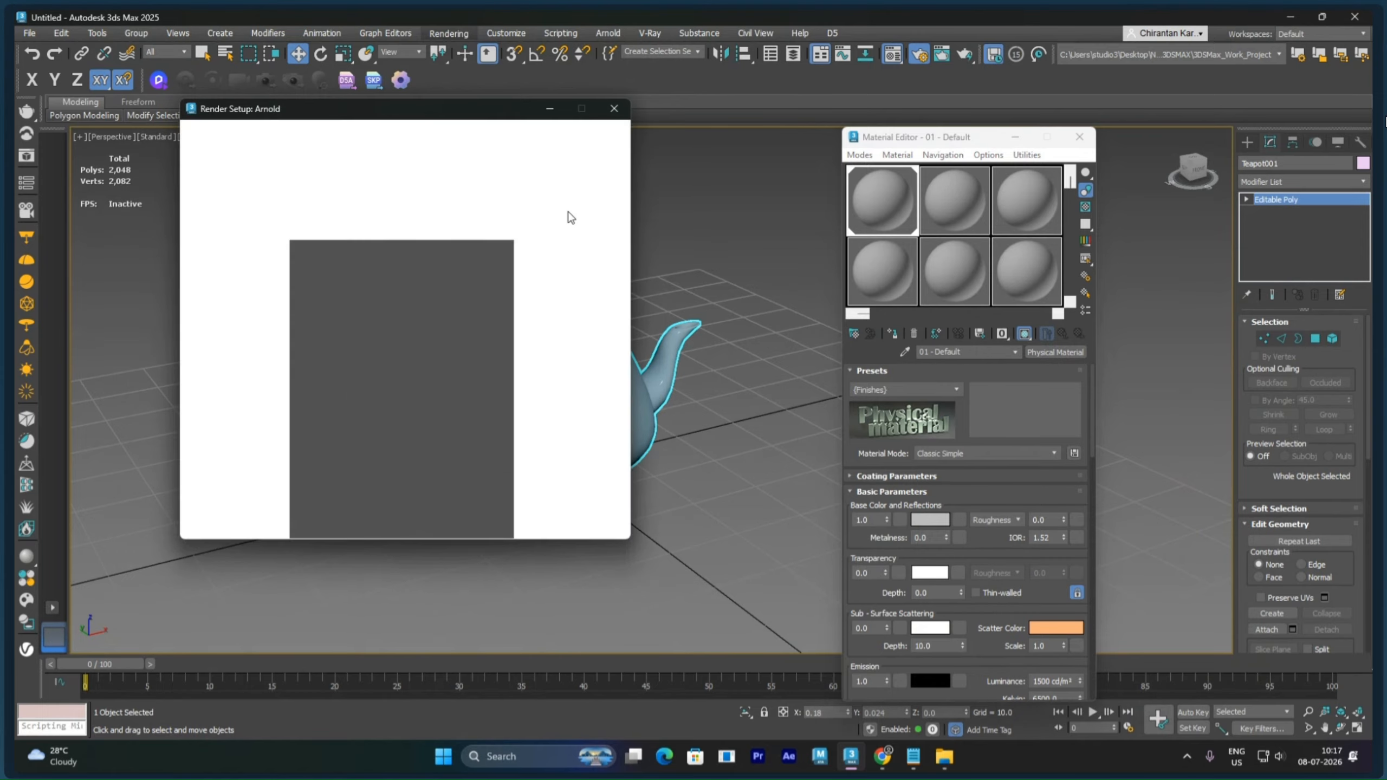
click(352, 174)
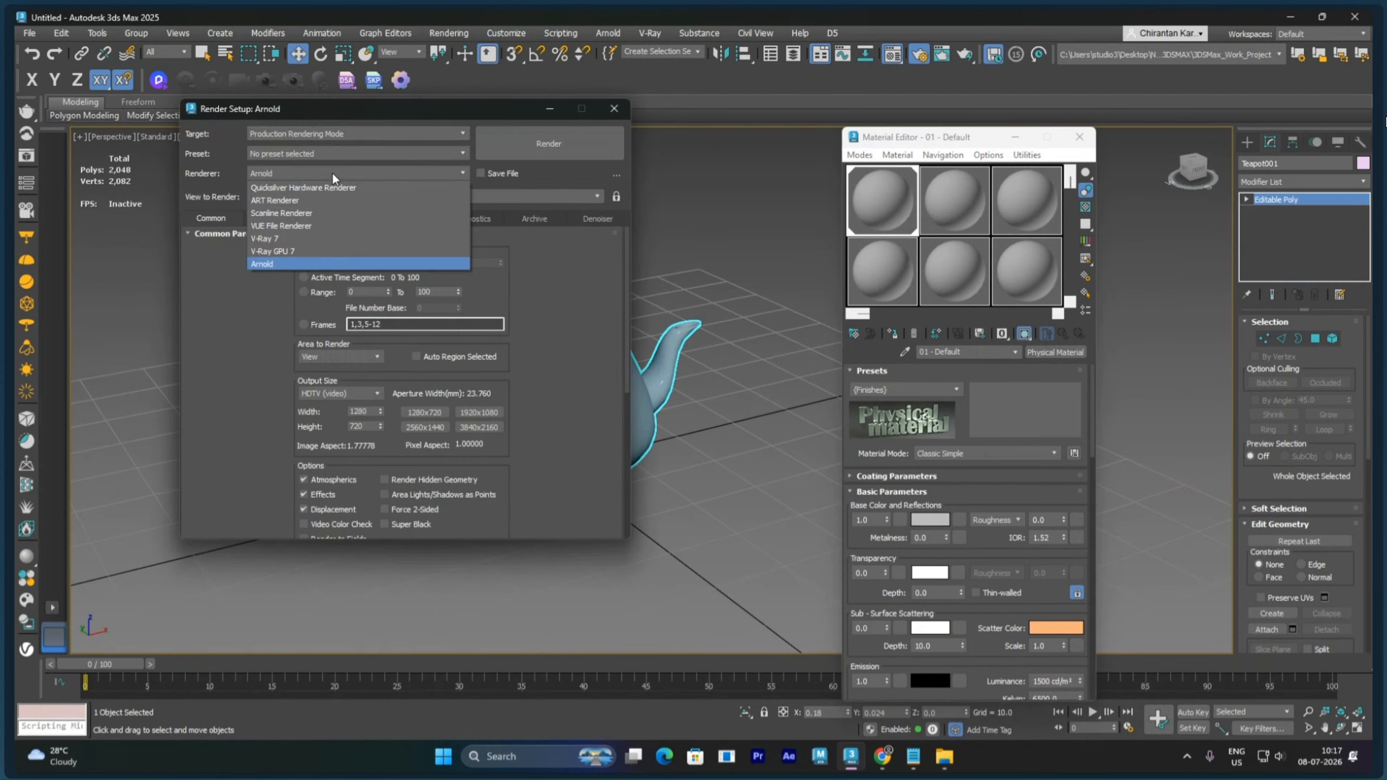
click(294, 236)
Step: Set the V-Ray image sampler type to Bucket and check the global illumination settings
click(313, 218)
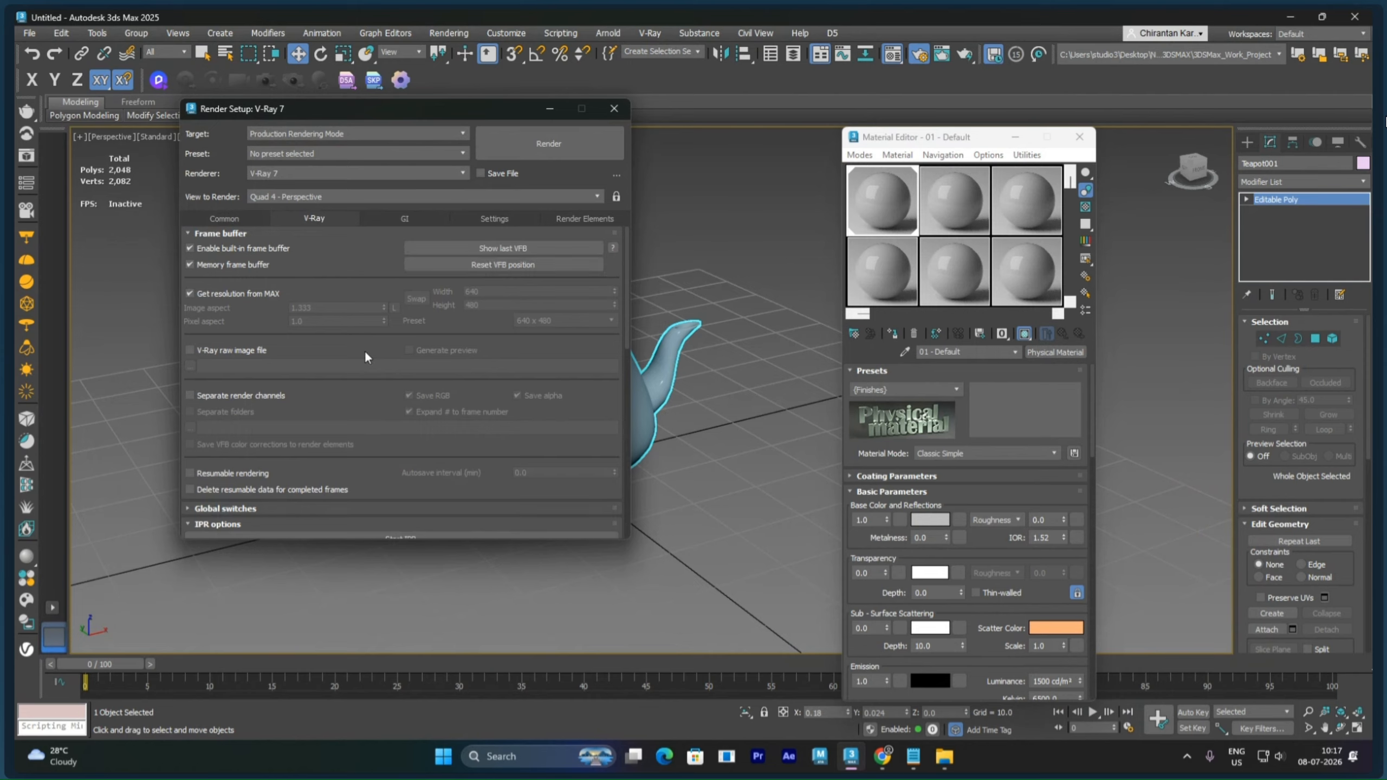
scroll(294, 341, down, 4)
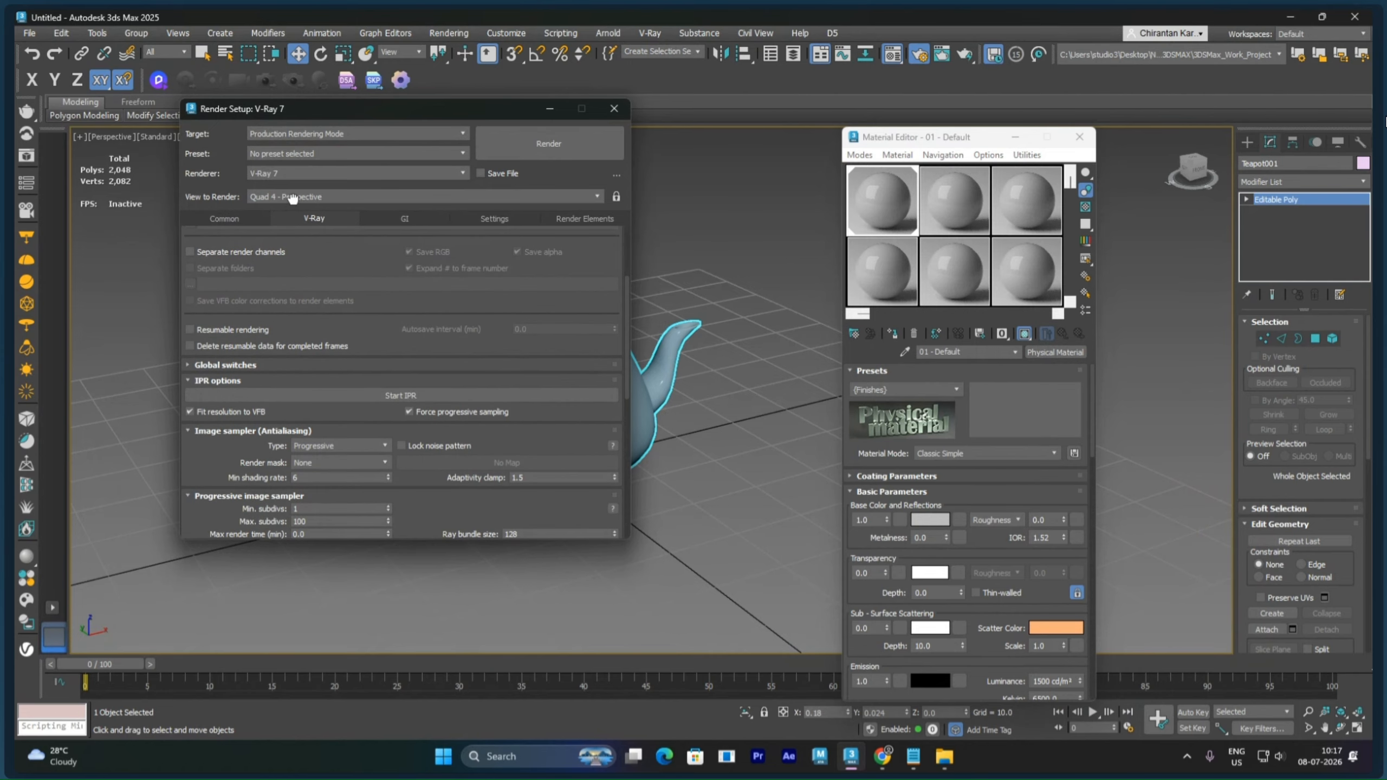
click(330, 453)
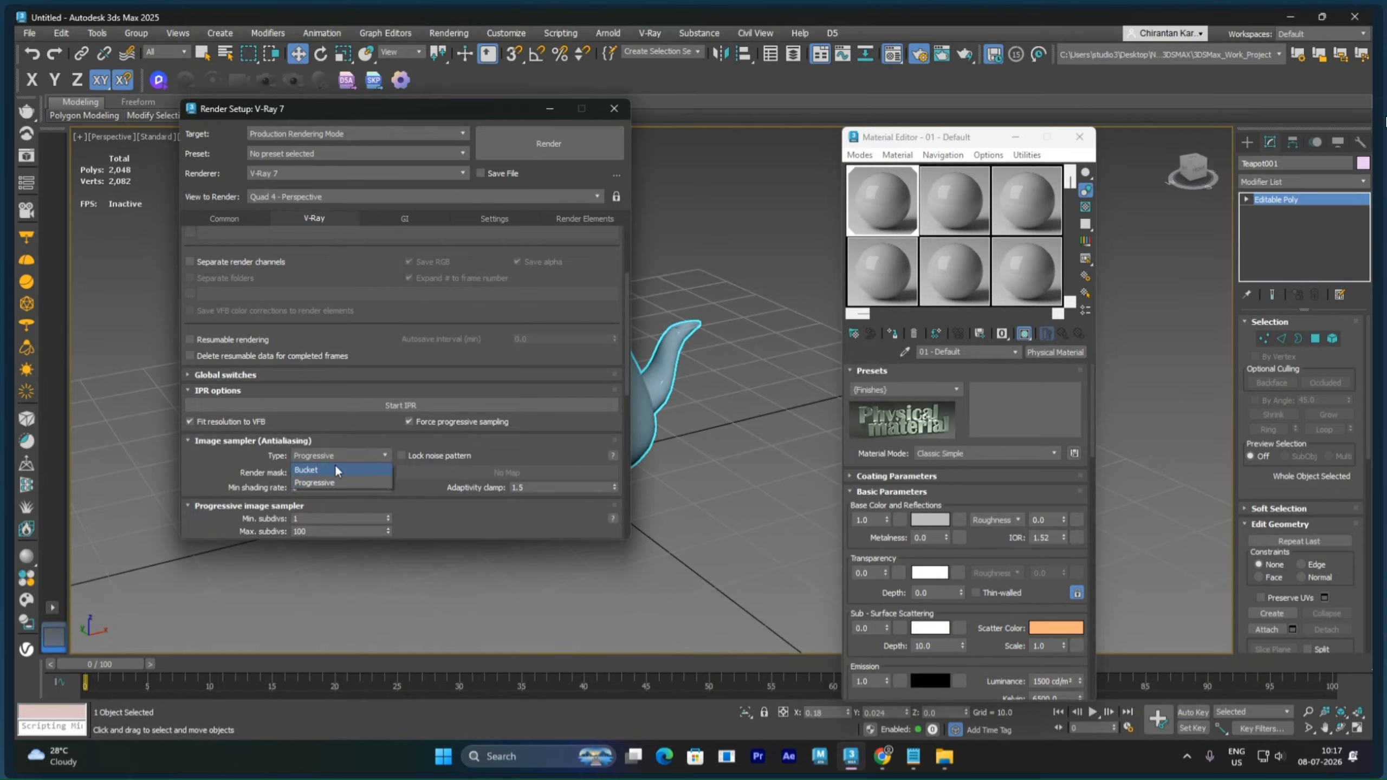
click(335, 468)
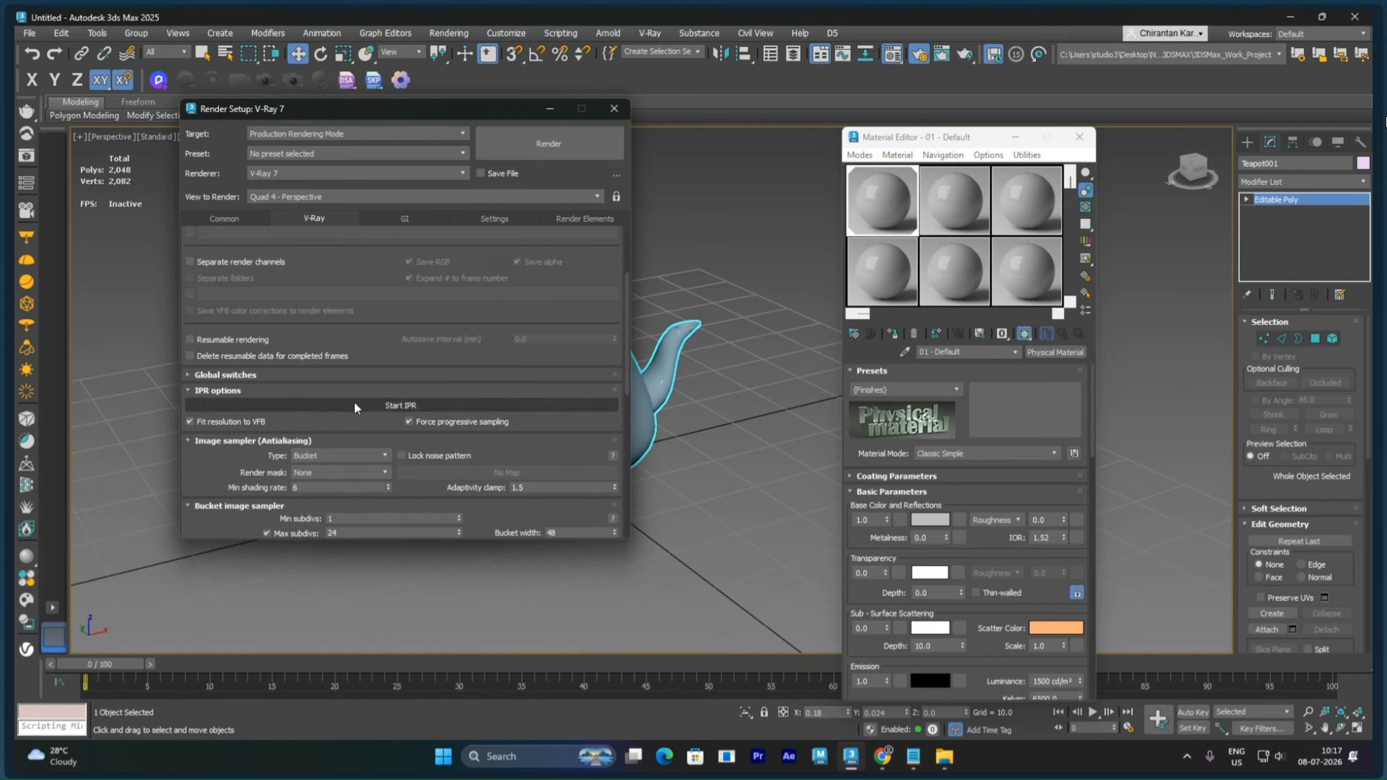
click(412, 218)
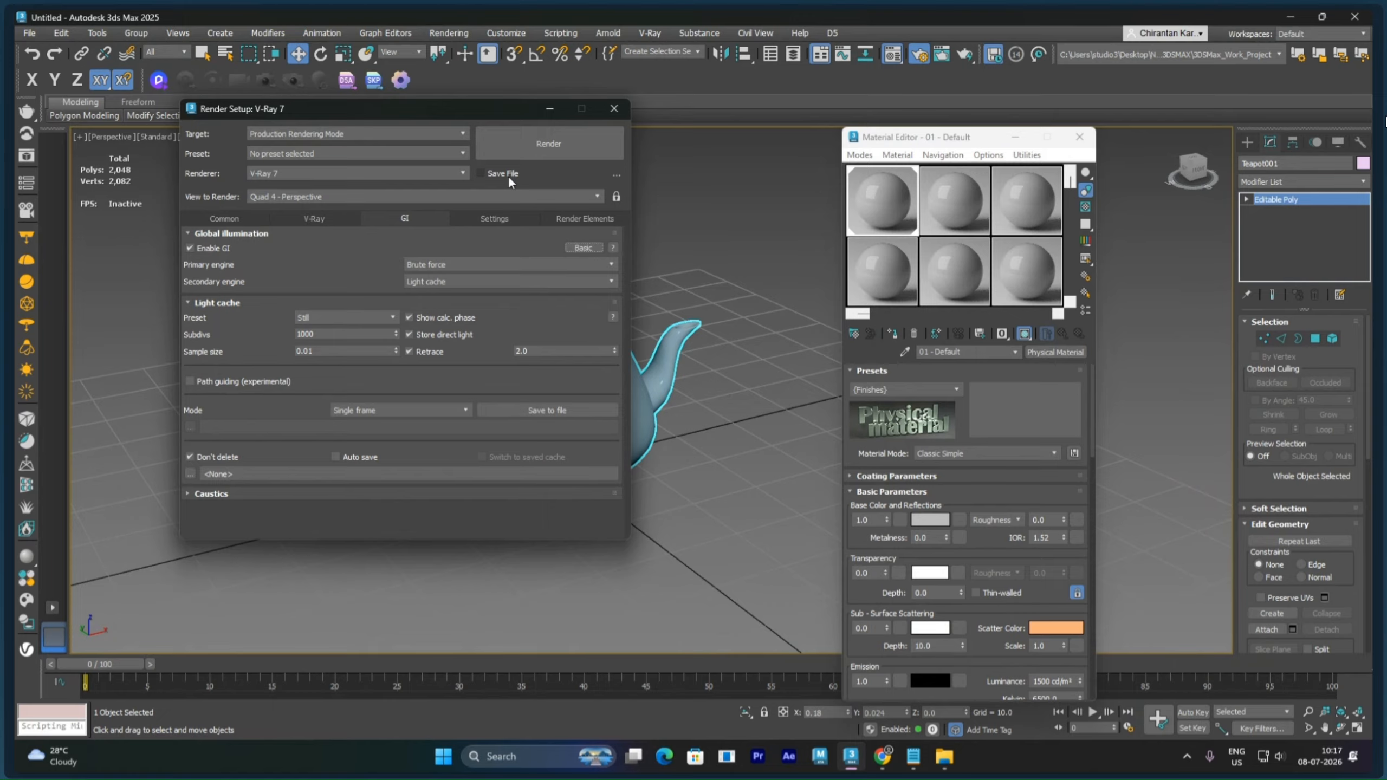
Step: Show the last V-Ray frame buffer, start an interactive render and clear the teapot view by closing Render Setup and moving the other windows
click(313, 223)
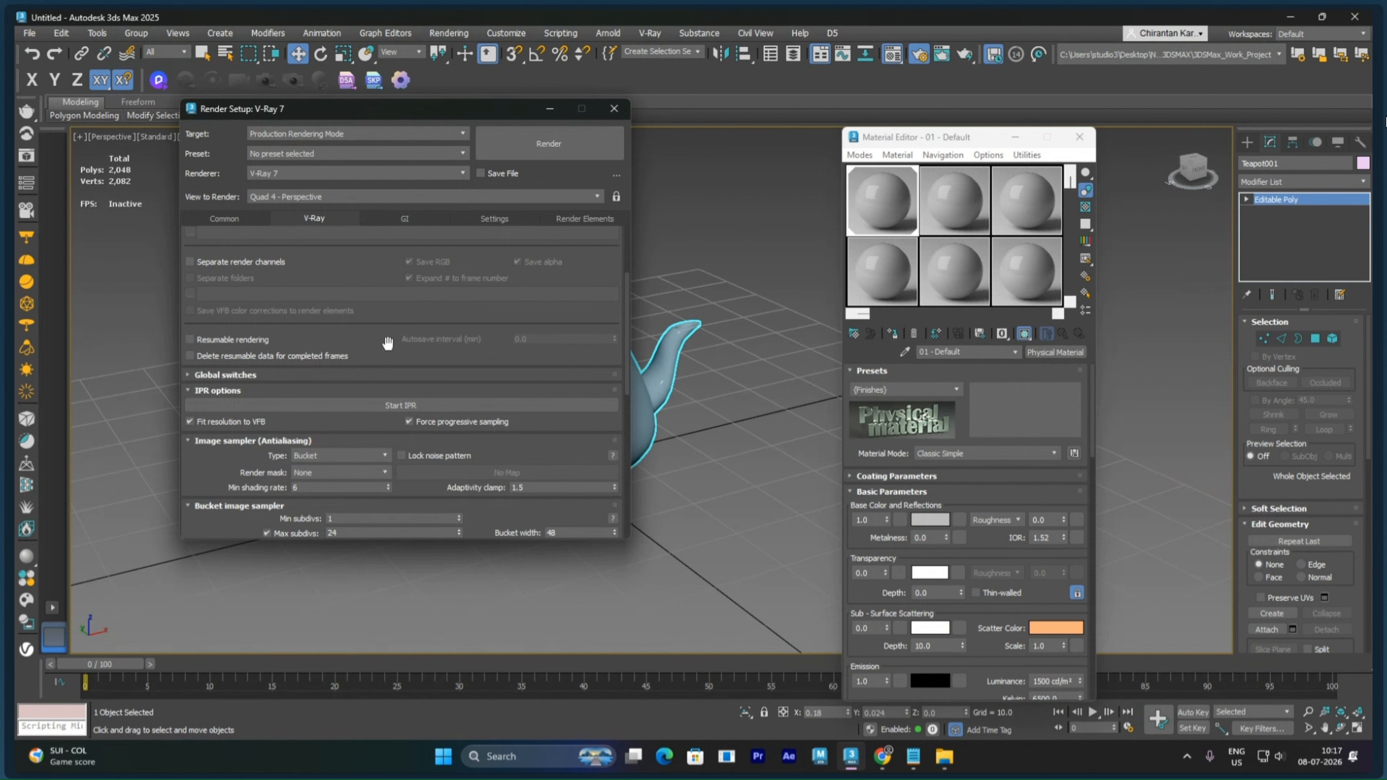
scroll(409, 460, up, 5)
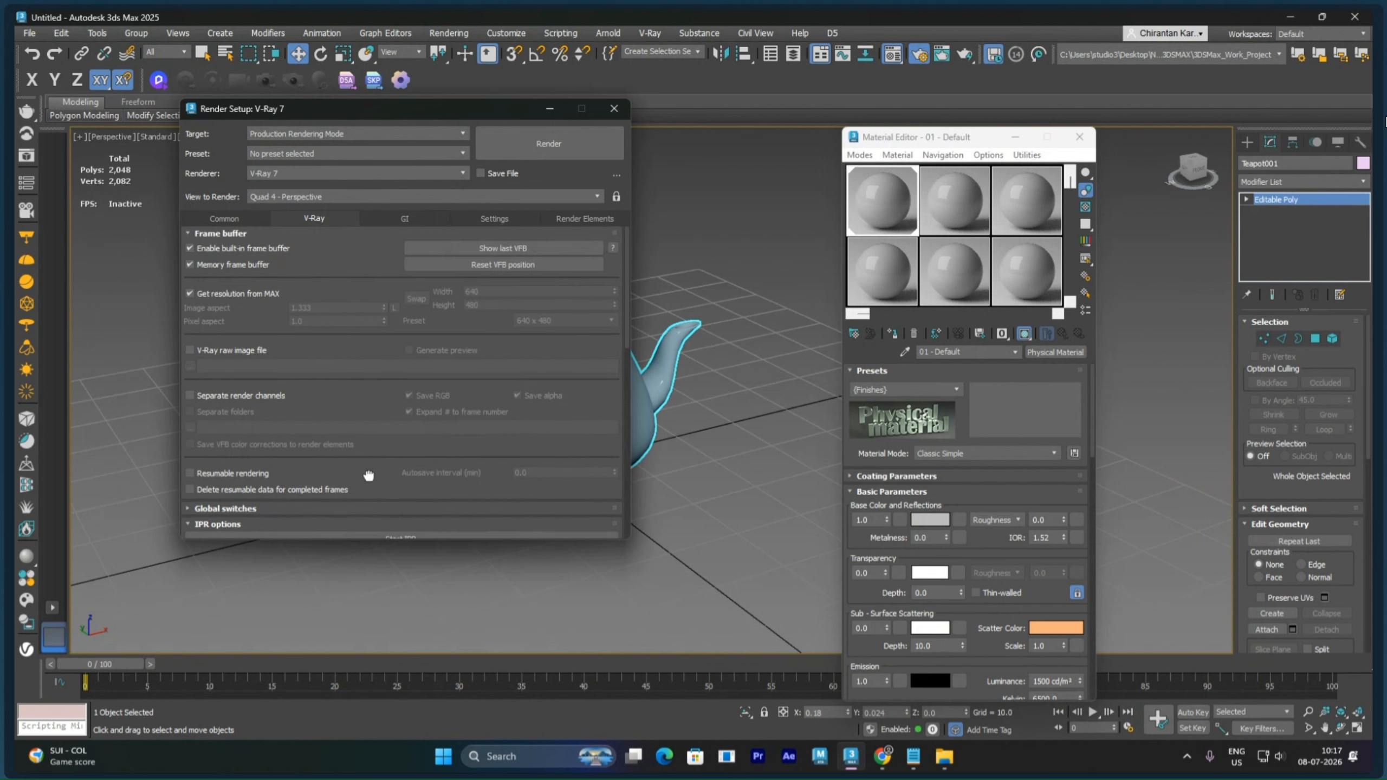
click(534, 248)
click(585, 229)
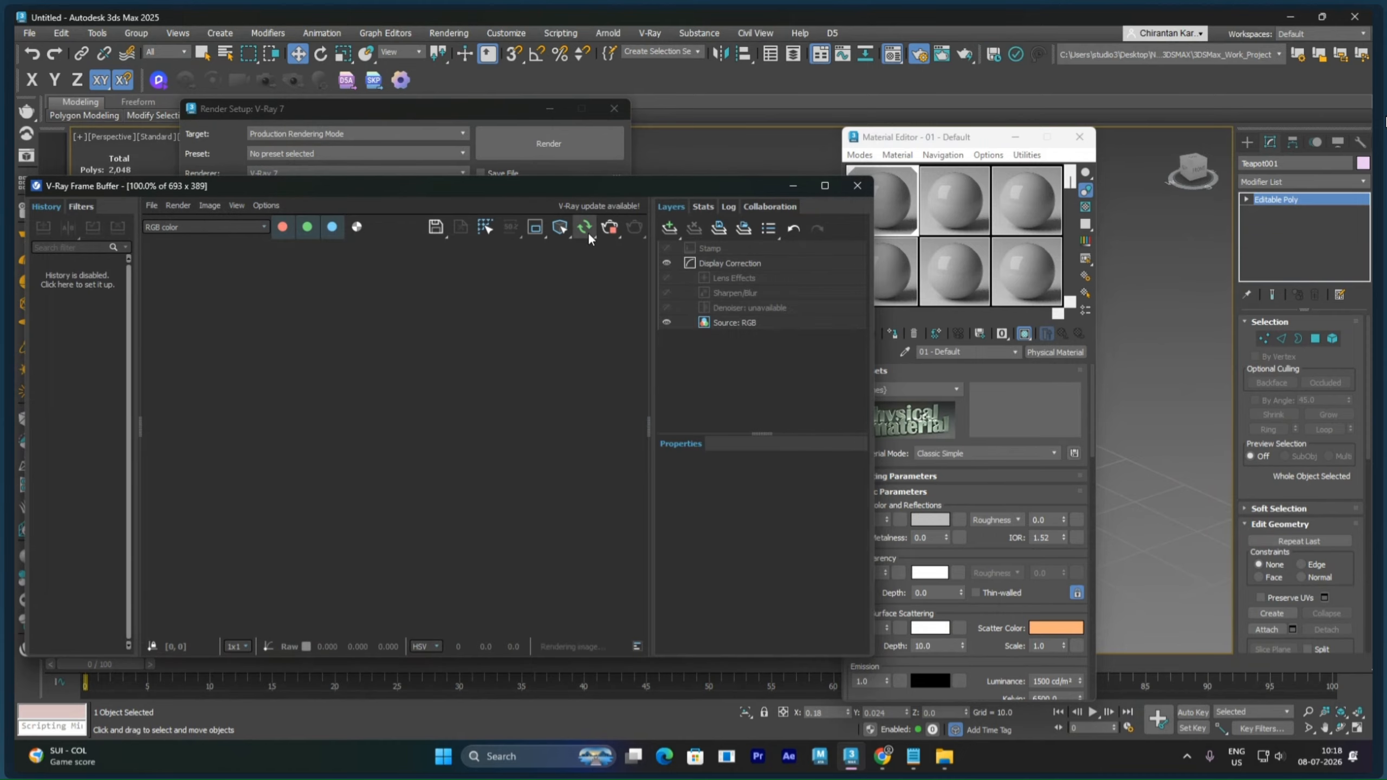
click(614, 109)
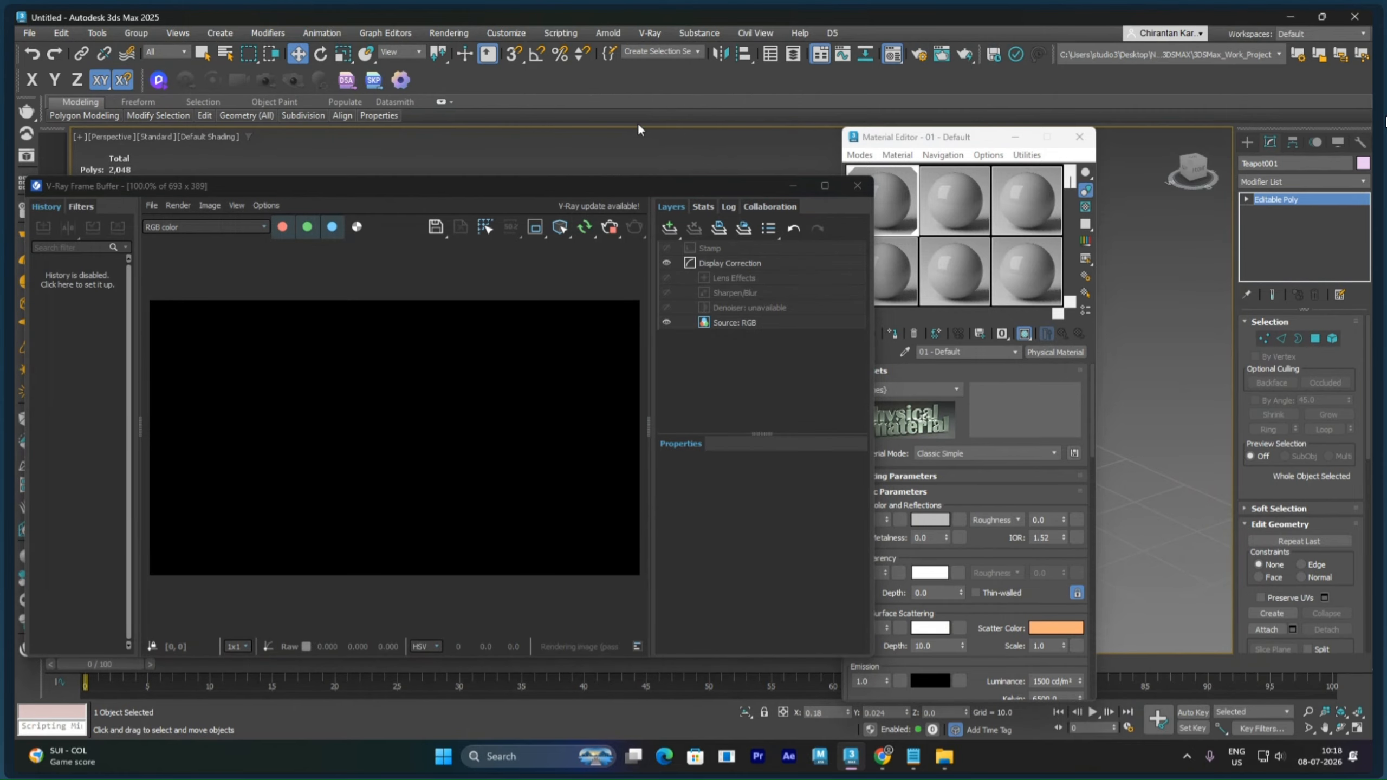
drag(661, 189, 548, 367)
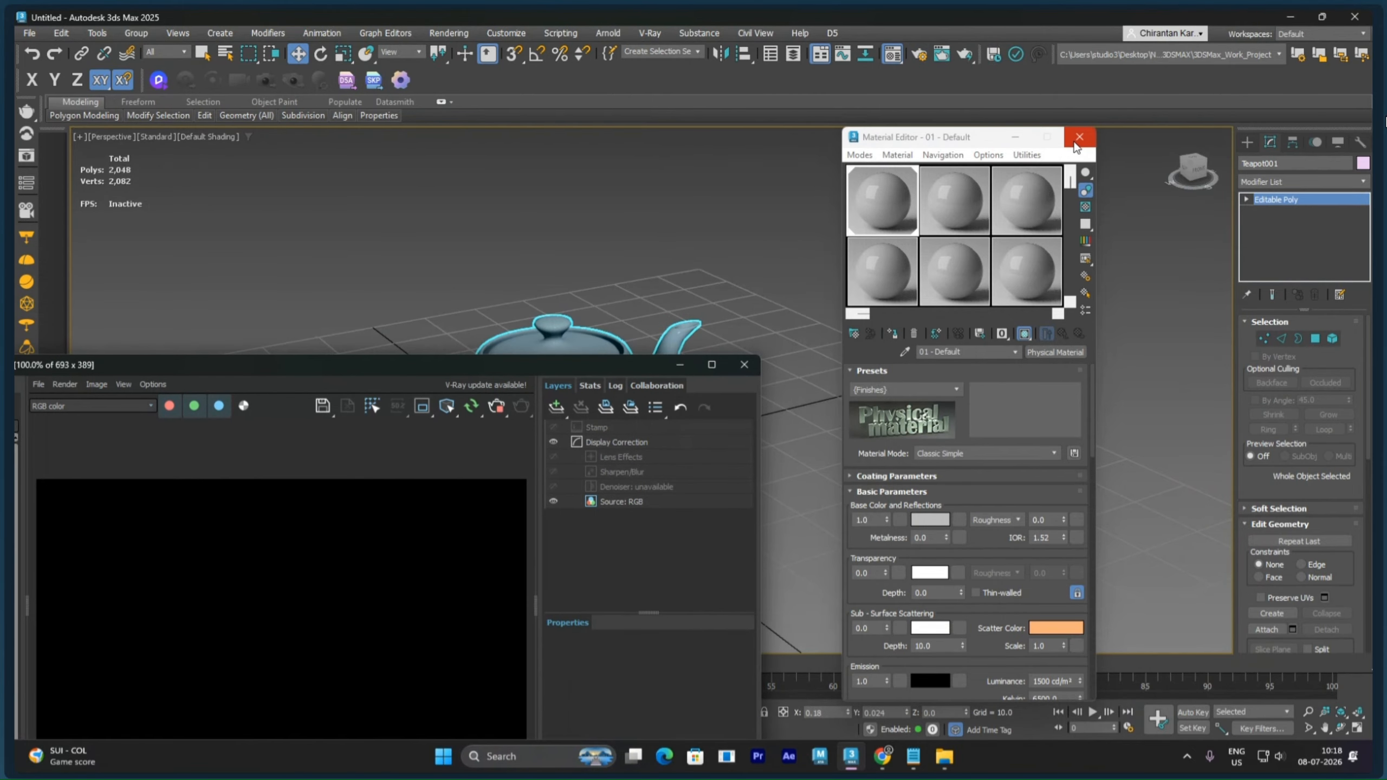
drag(965, 138, 980, 425)
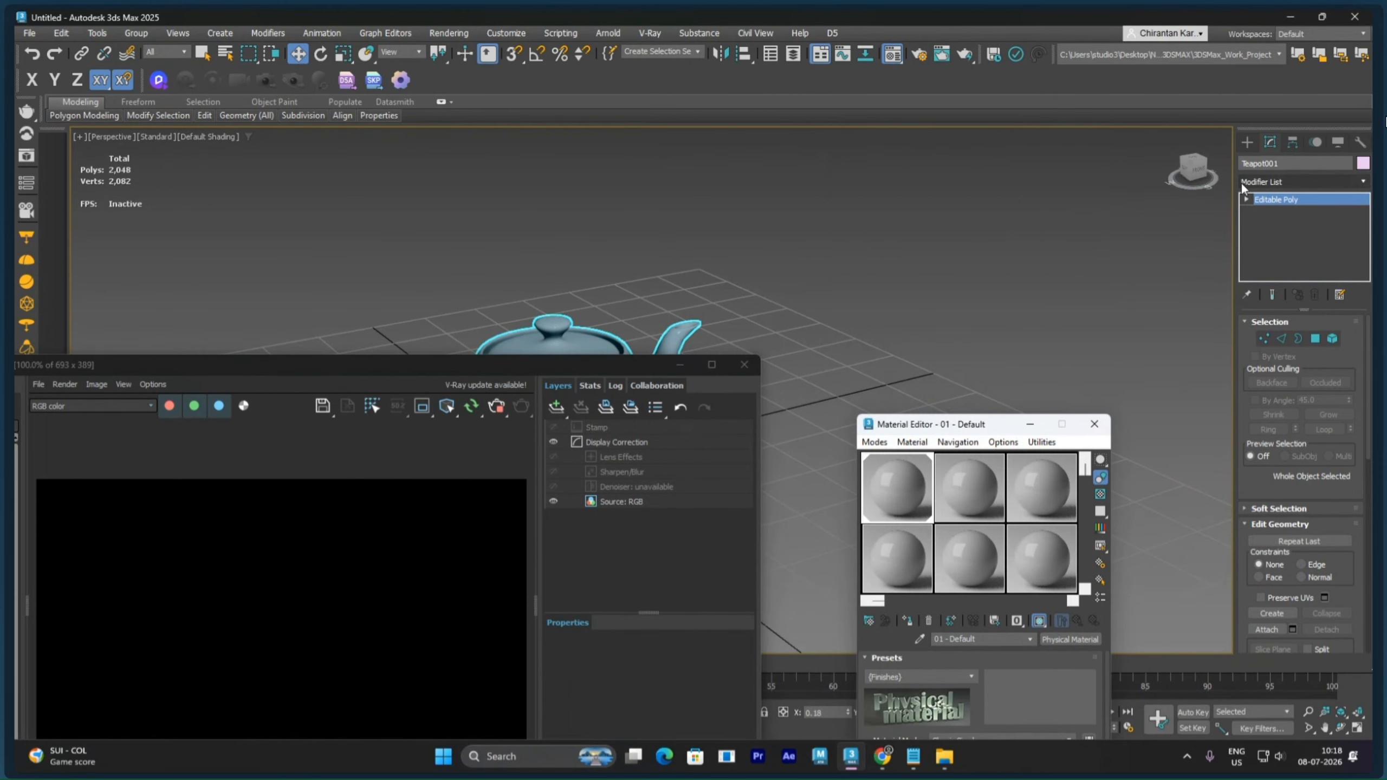
Step: Create a VRayLight of type Dome on the grid beside the teapot
click(1247, 143)
click(1287, 168)
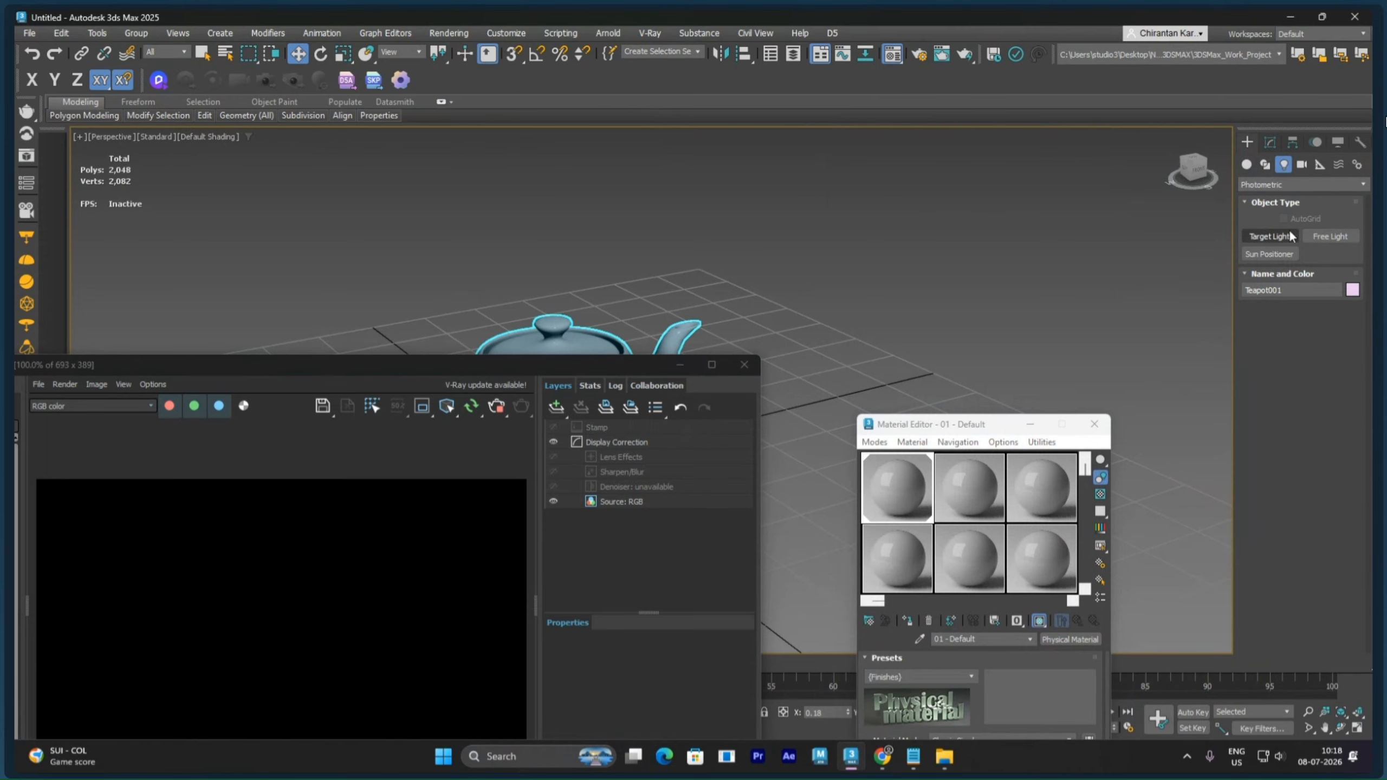
click(1275, 184)
click(1264, 224)
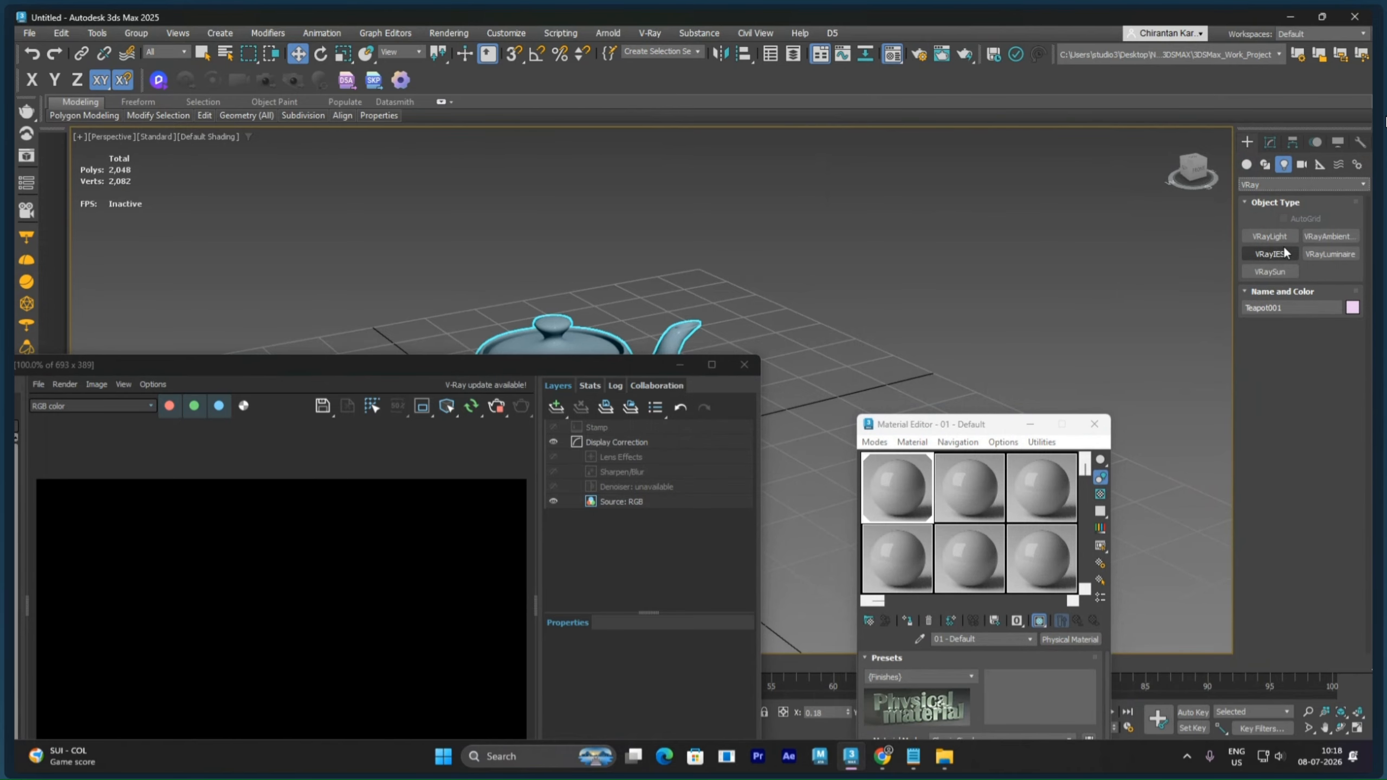
click(1288, 237)
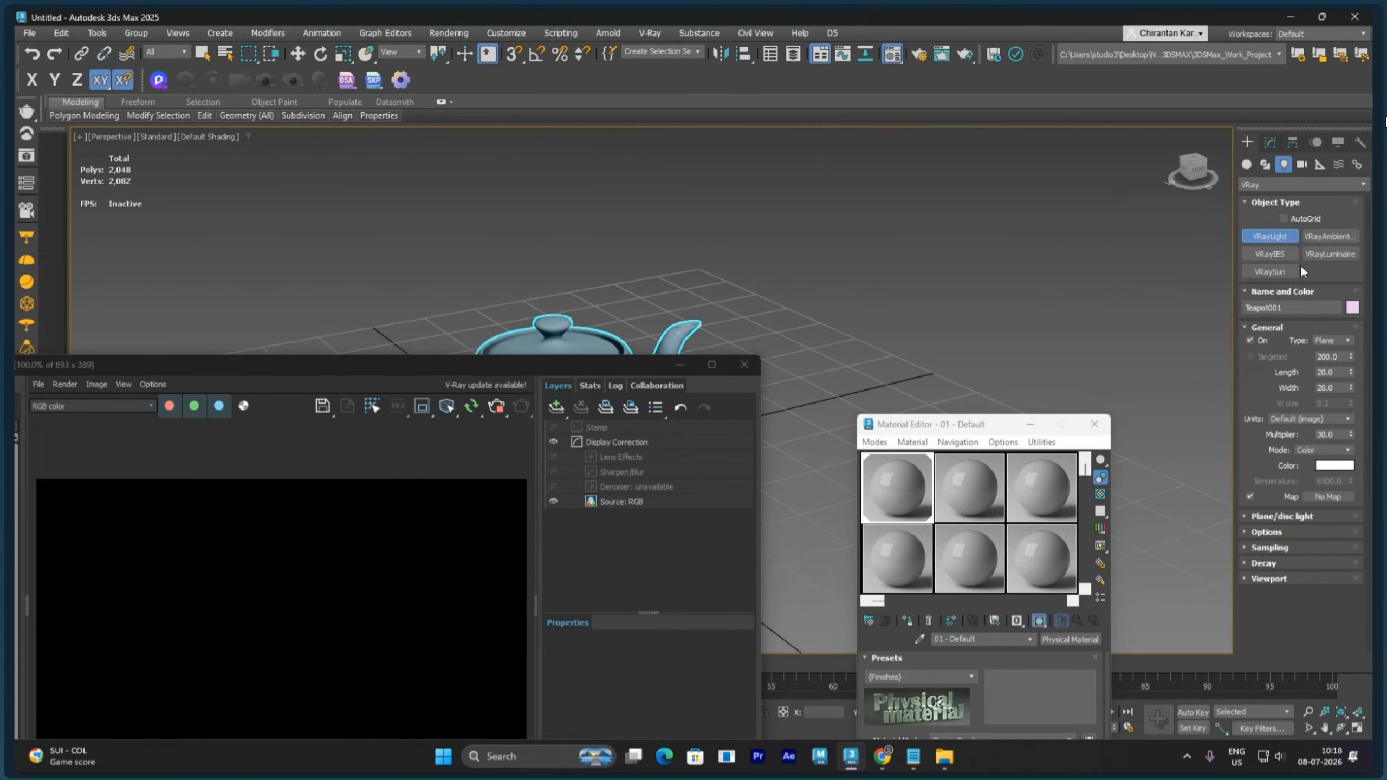
click(1346, 340)
click(1333, 364)
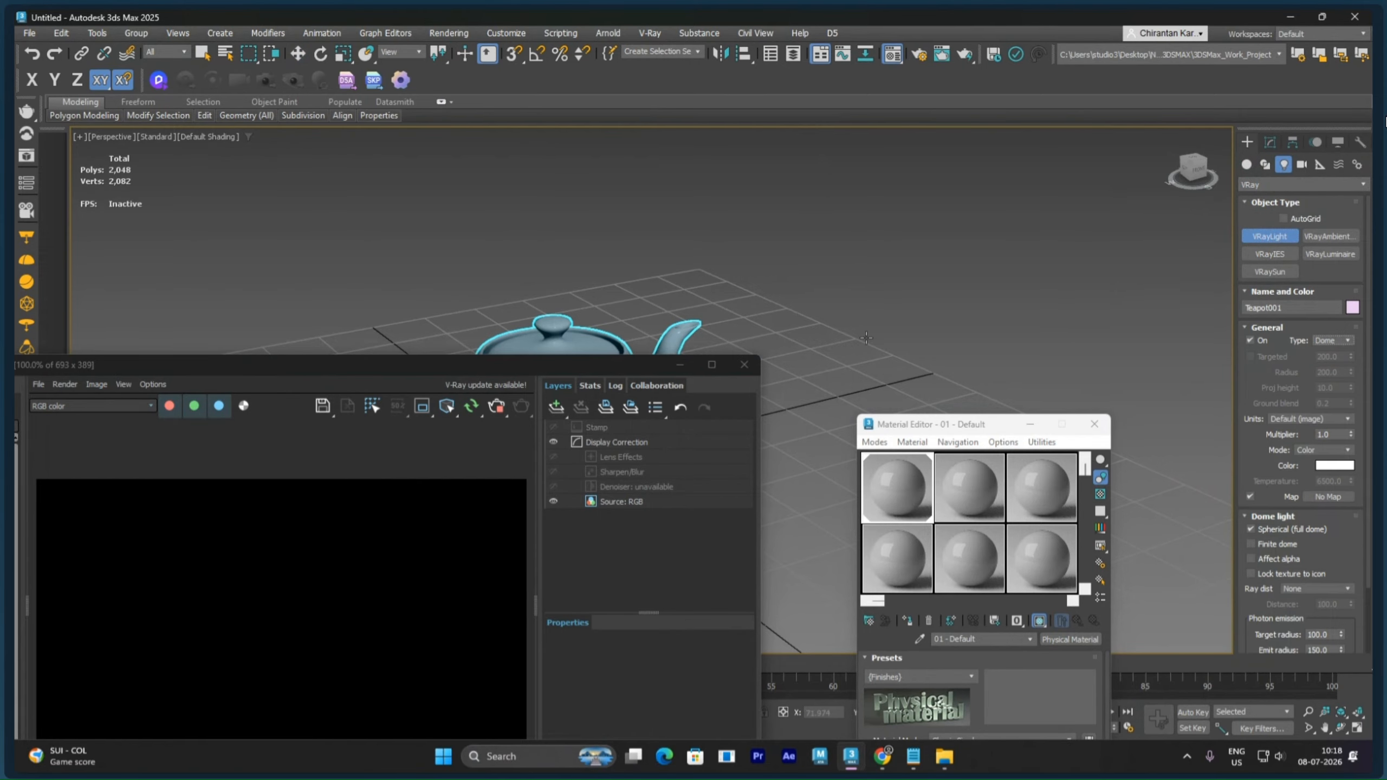
click(866, 337)
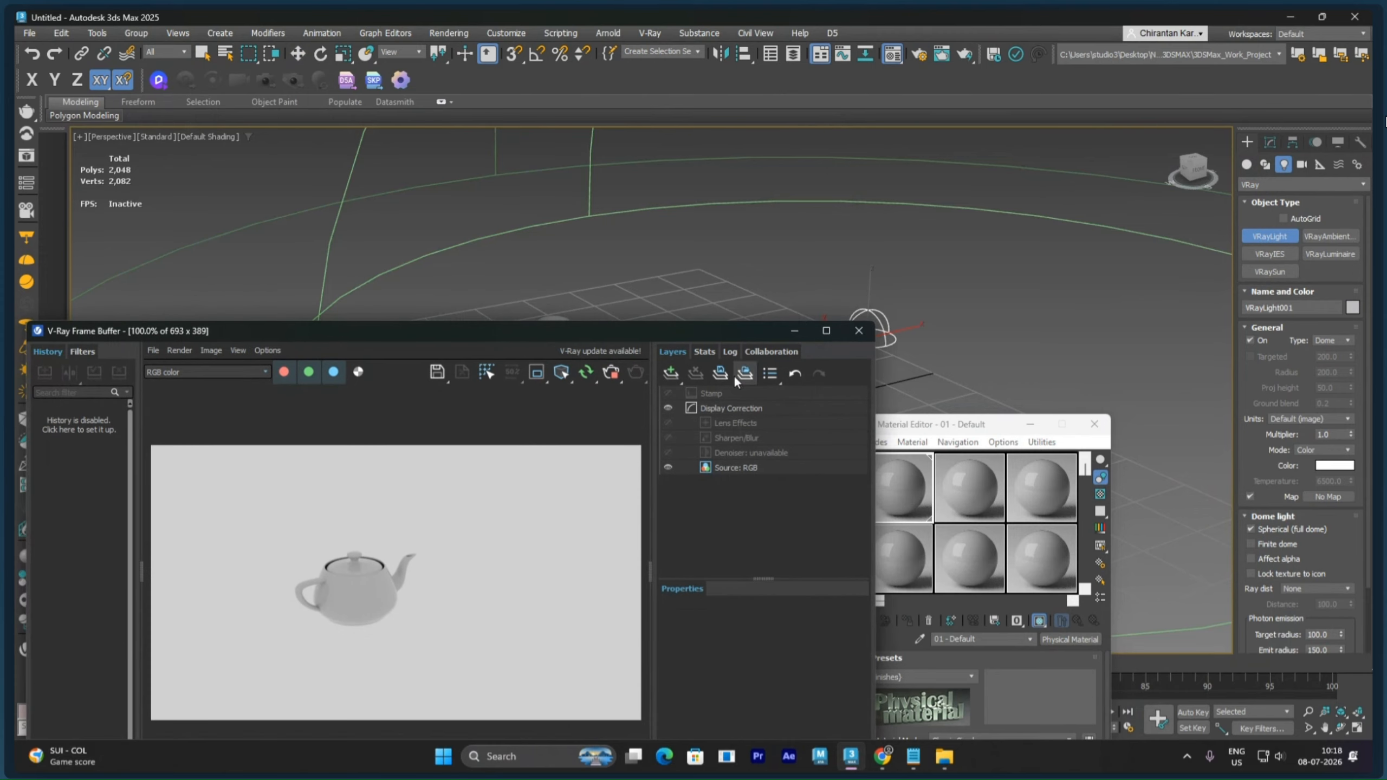
Step: Draw a ground plane about 310 by 312 units beneath the teapot and the dome light
click(1247, 165)
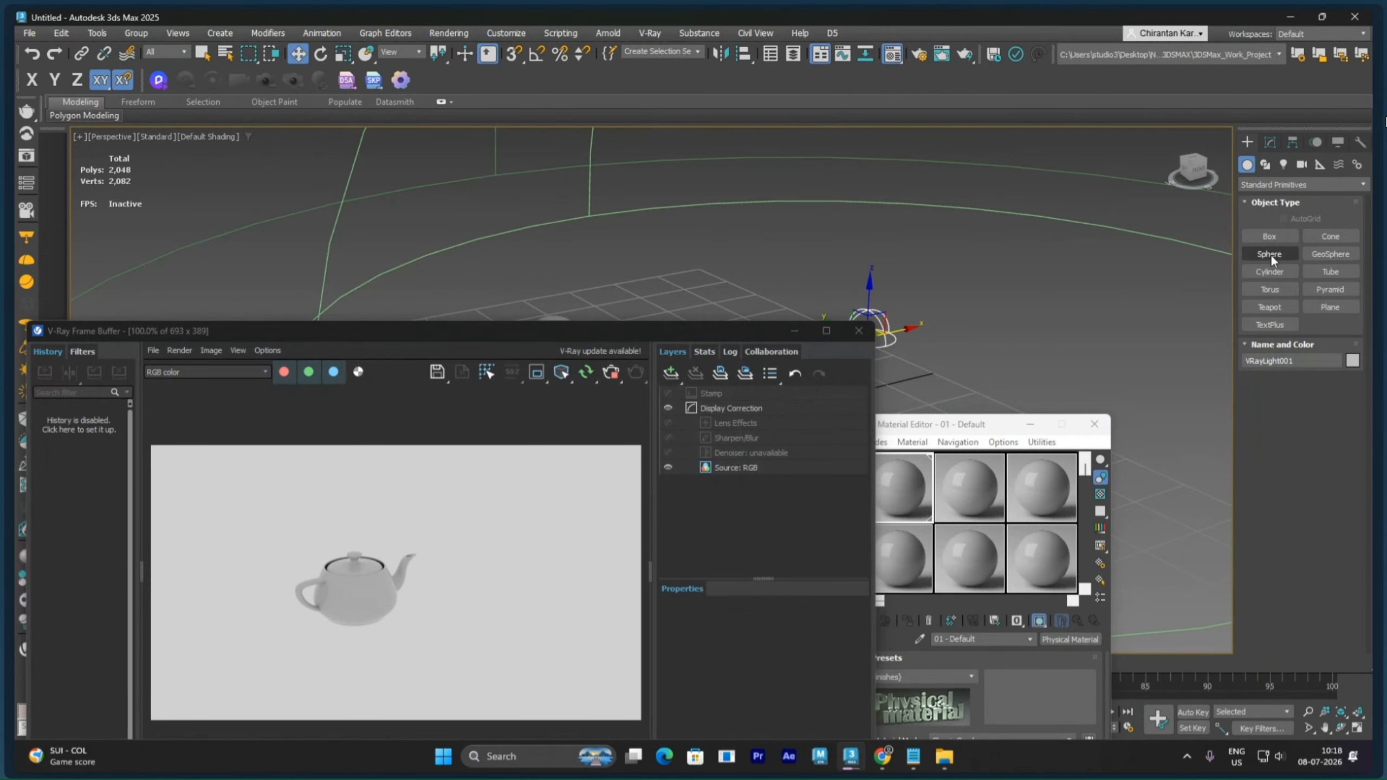
click(1326, 307)
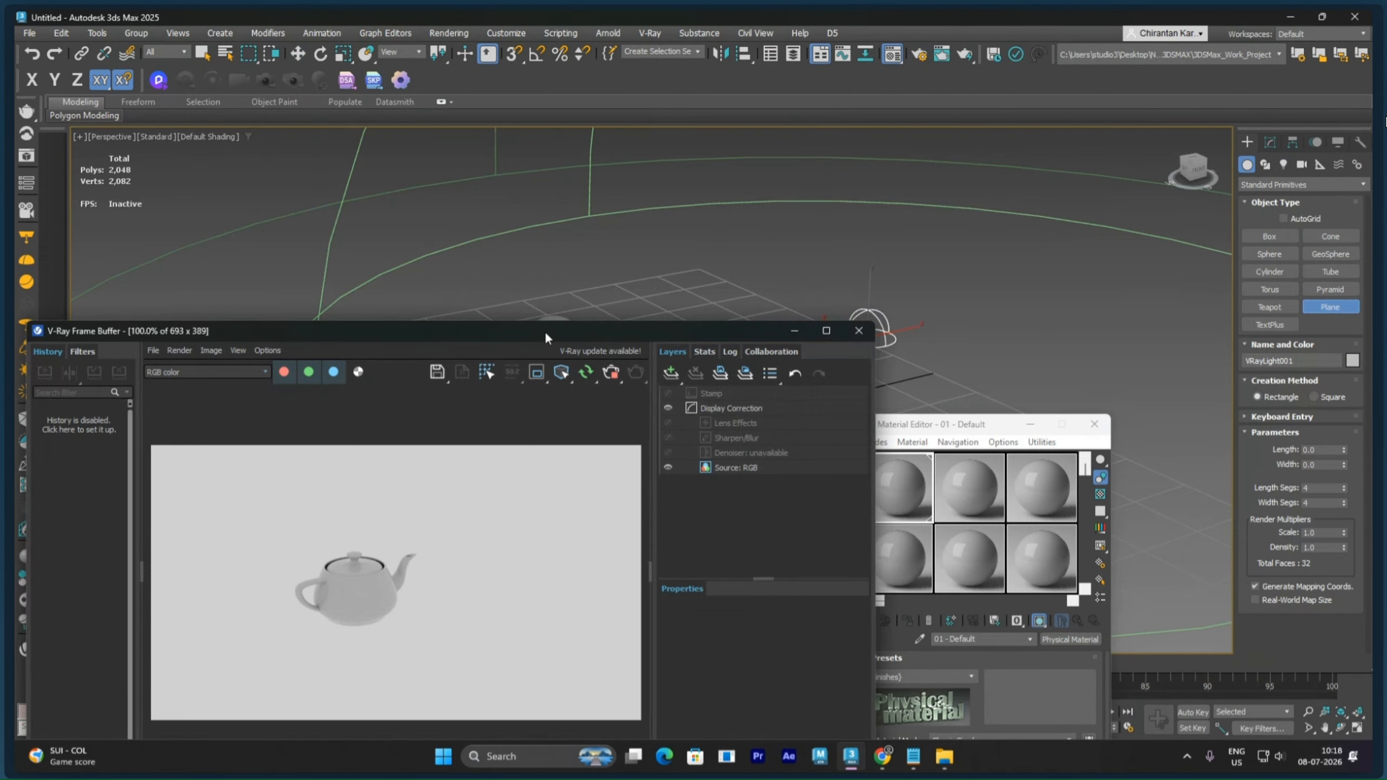
drag(544, 331, 732, 601)
scroll(539, 461, down, 4)
scroll(540, 460, down, 2)
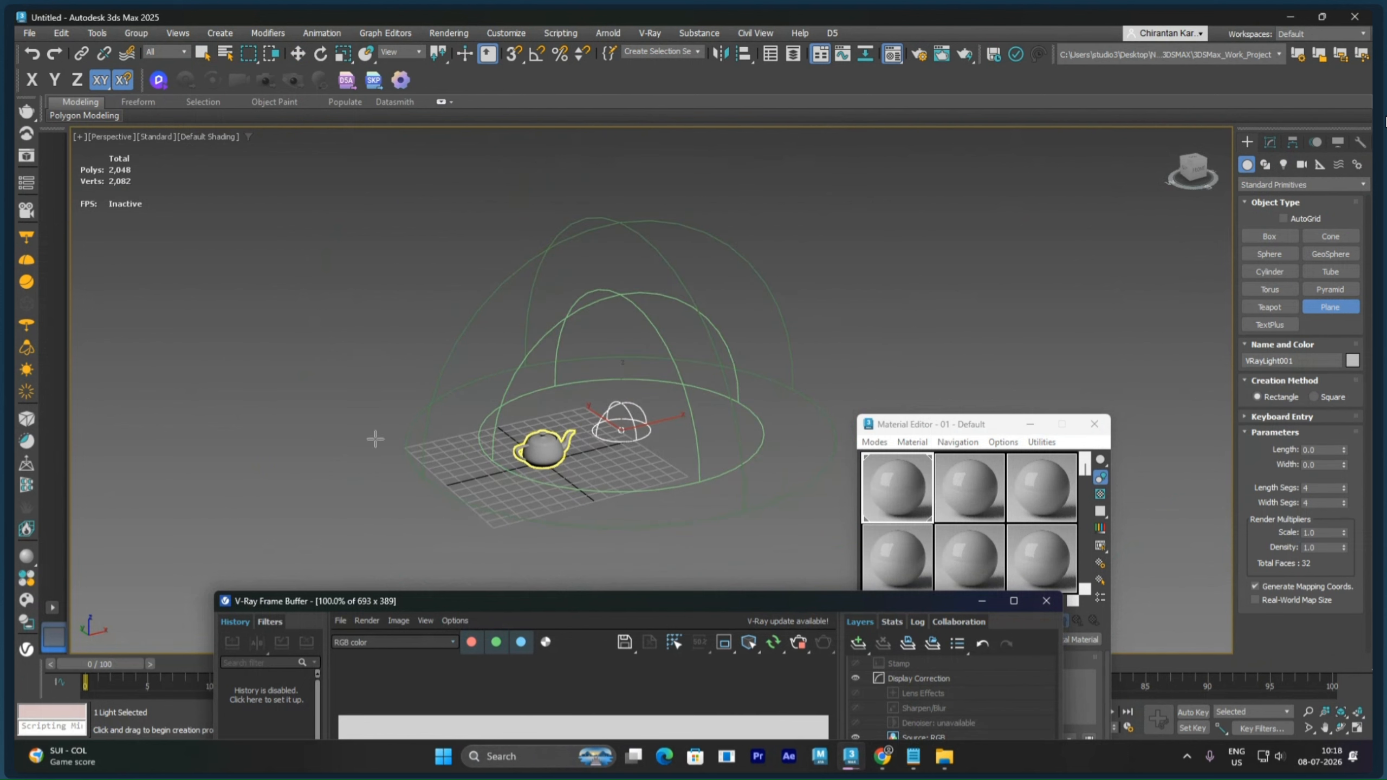
drag(279, 415, 895, 475)
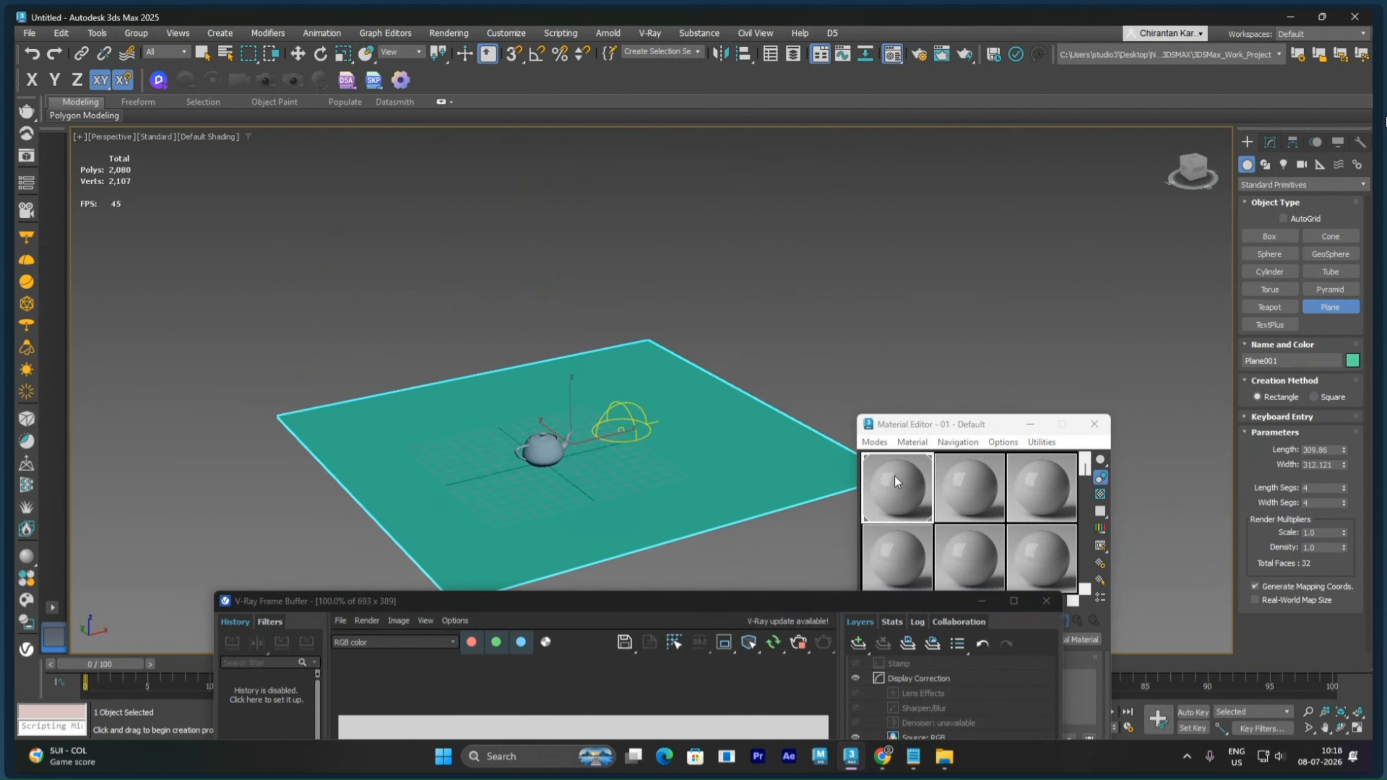
key(w)
right_click(887, 338)
click(898, 353)
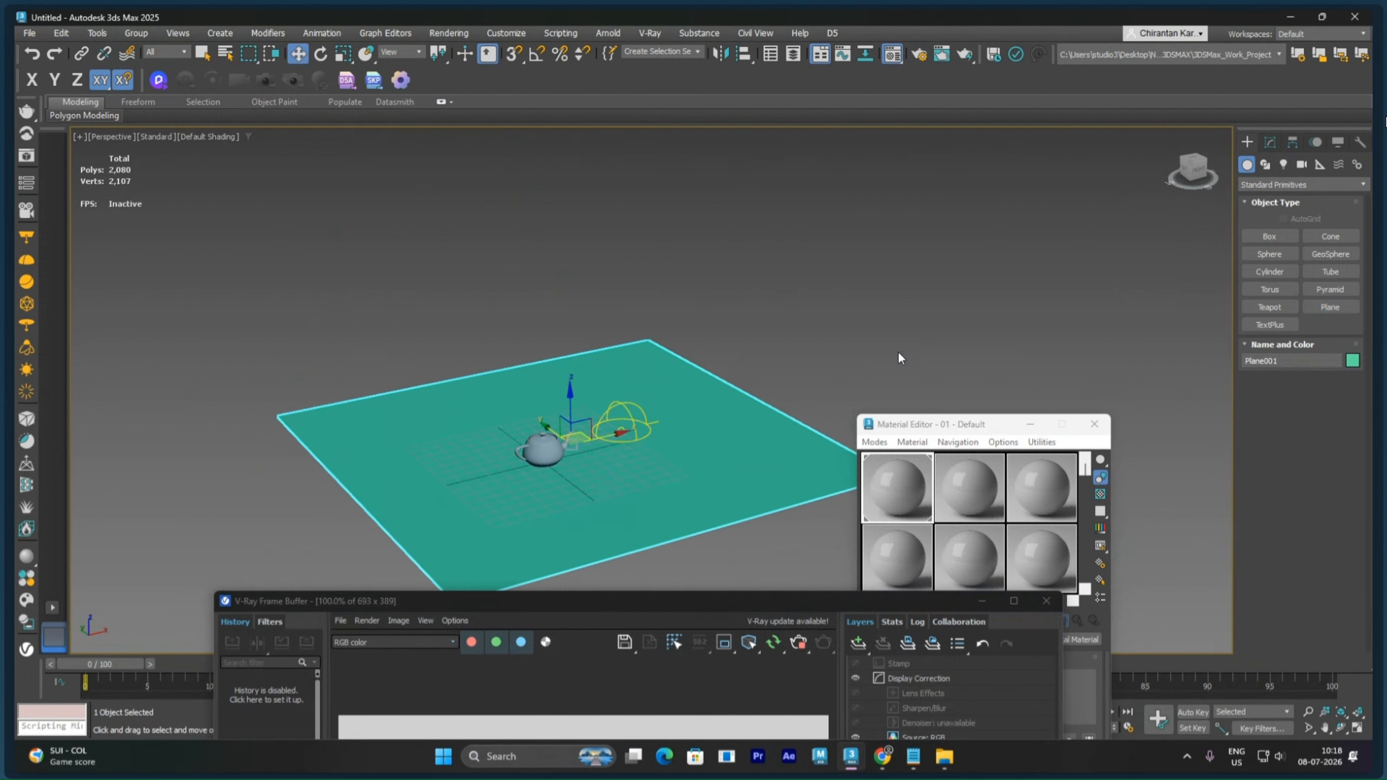
Step: Convert the ground plane to an Editable Poly
middle_drag(703, 397, 685, 359)
right_click(668, 345)
mouse_move(726, 524)
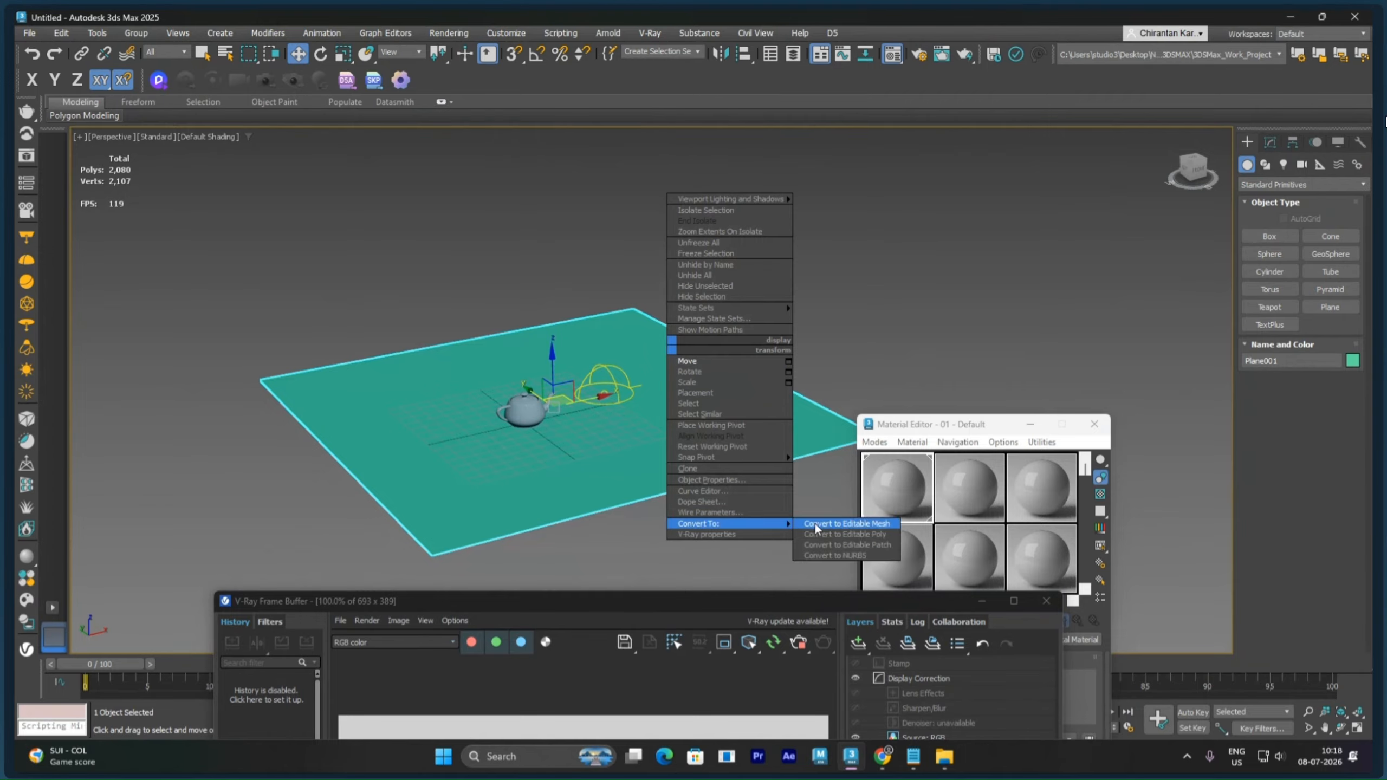
click(850, 533)
middle_drag(788, 346, 764, 342)
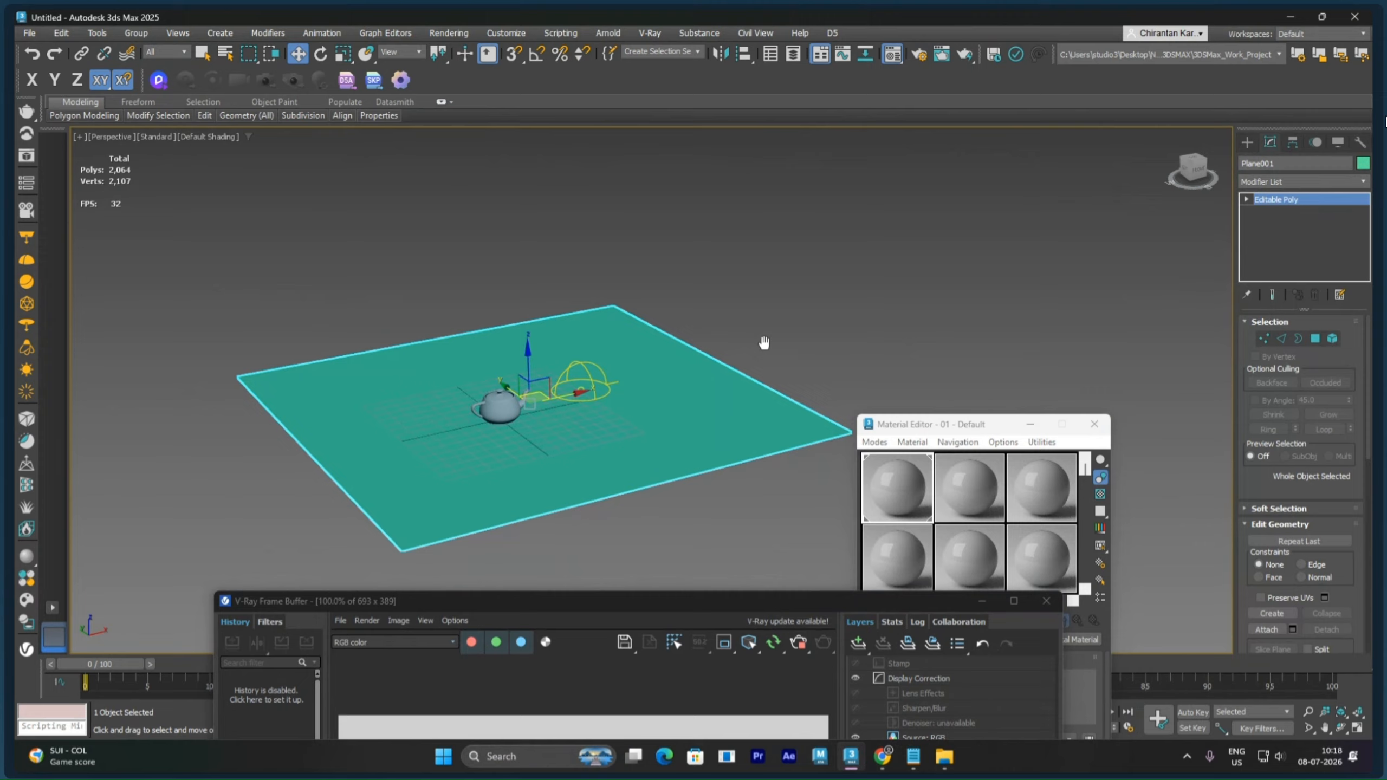
Step: Check the material ID of the ground plane's element, leave element selection and deselect the plane
click(1329, 339)
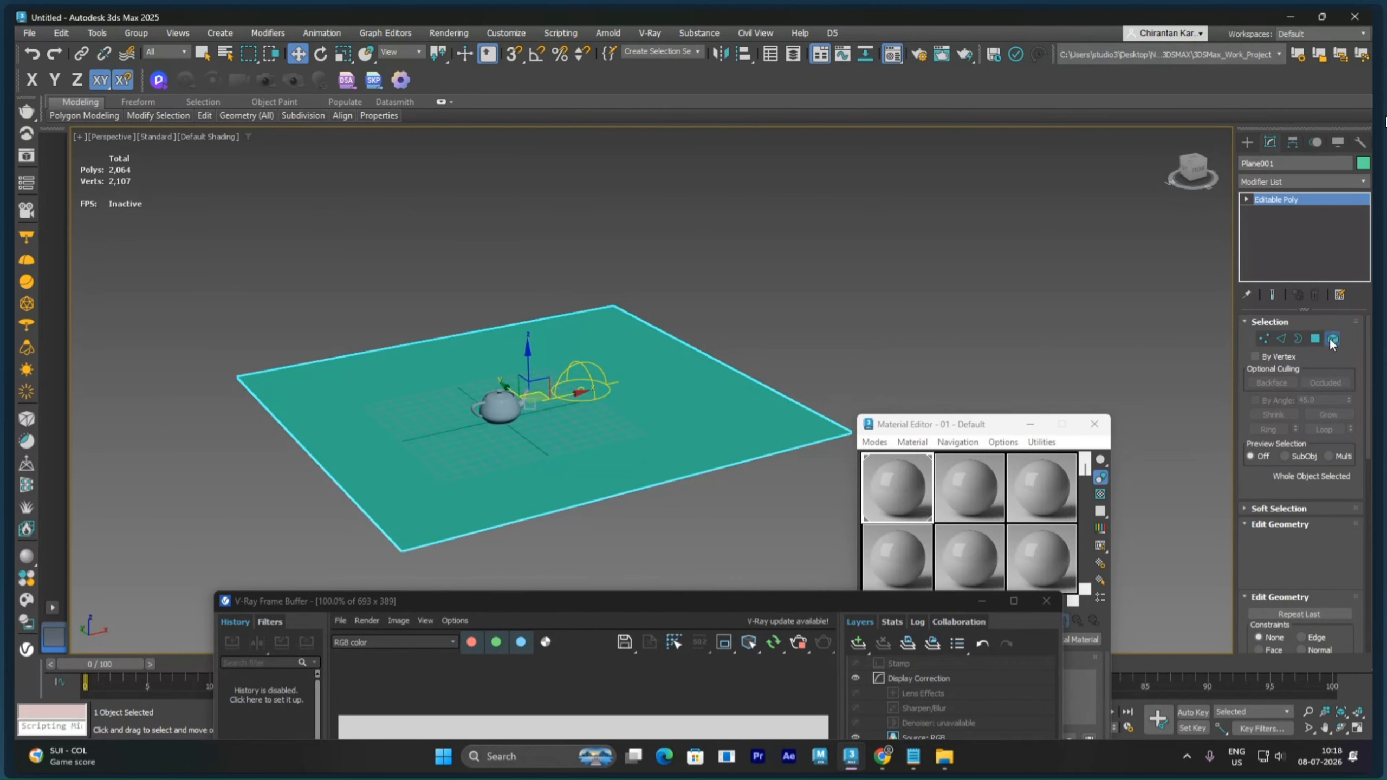
click(754, 419)
scroll(1258, 486, down, 10)
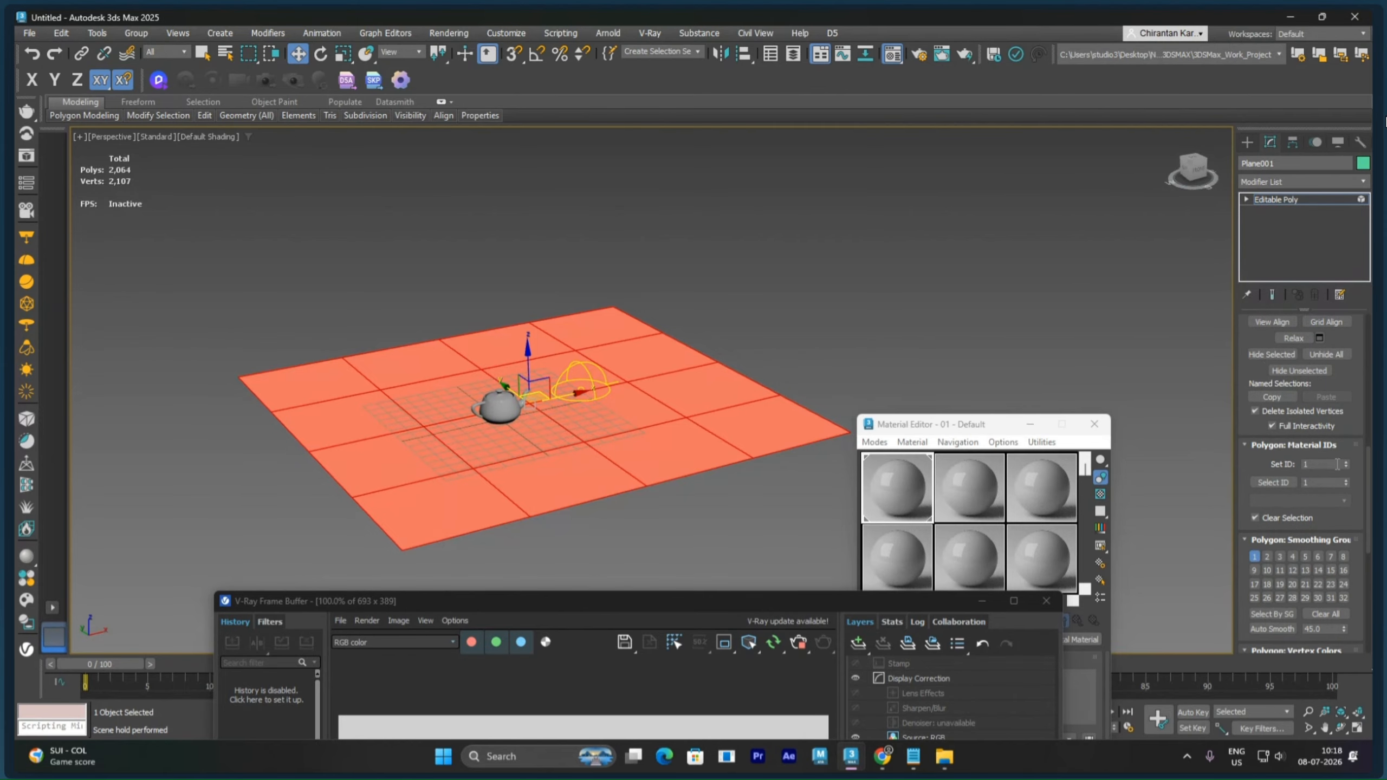
click(1162, 306)
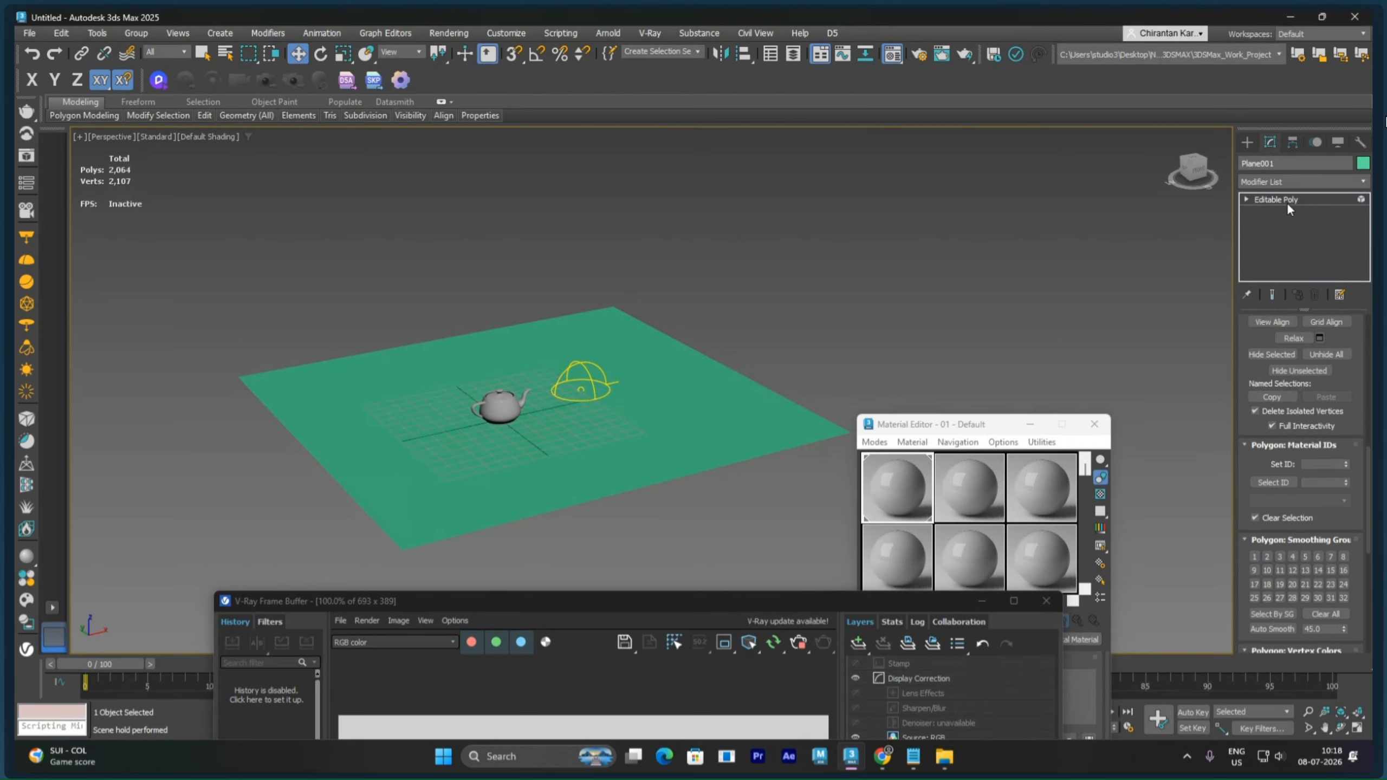
click(506, 404)
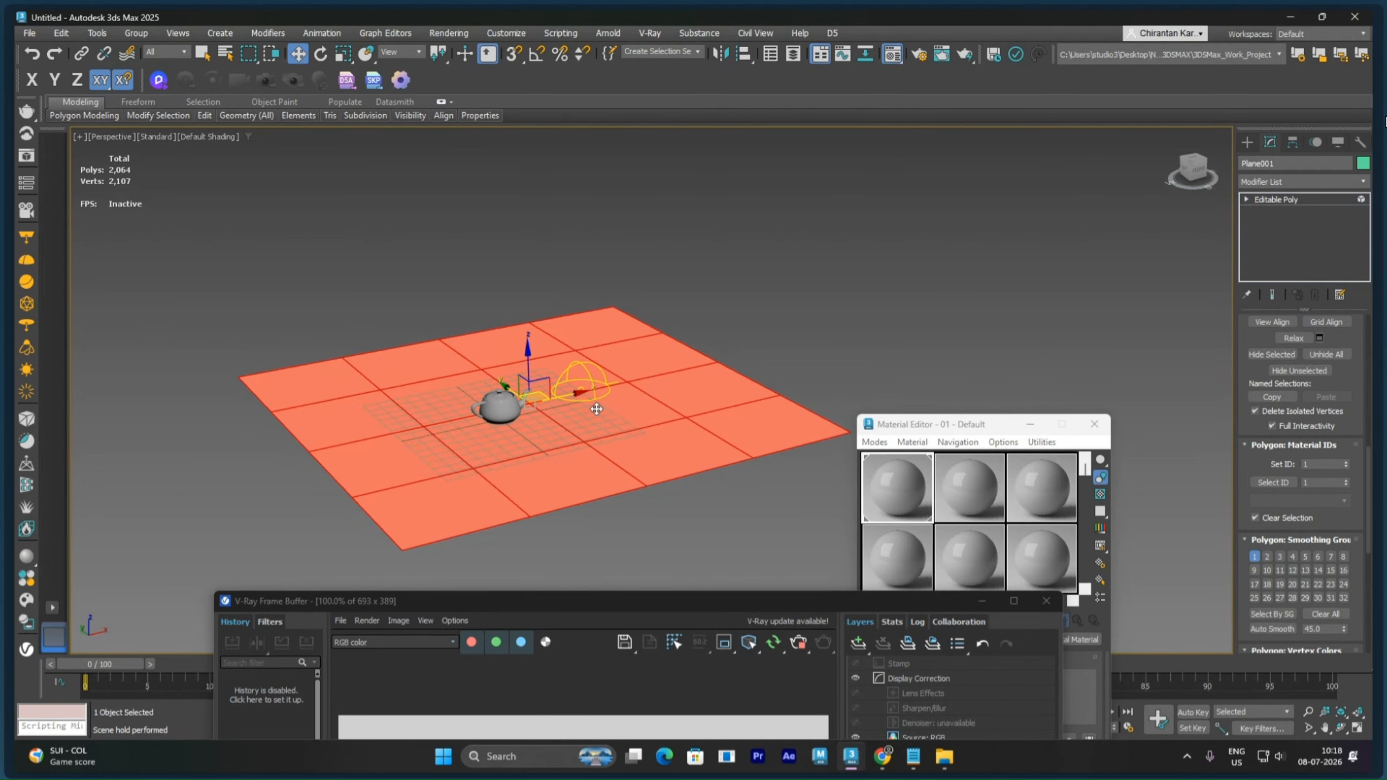
click(897, 319)
click(1277, 199)
click(1077, 277)
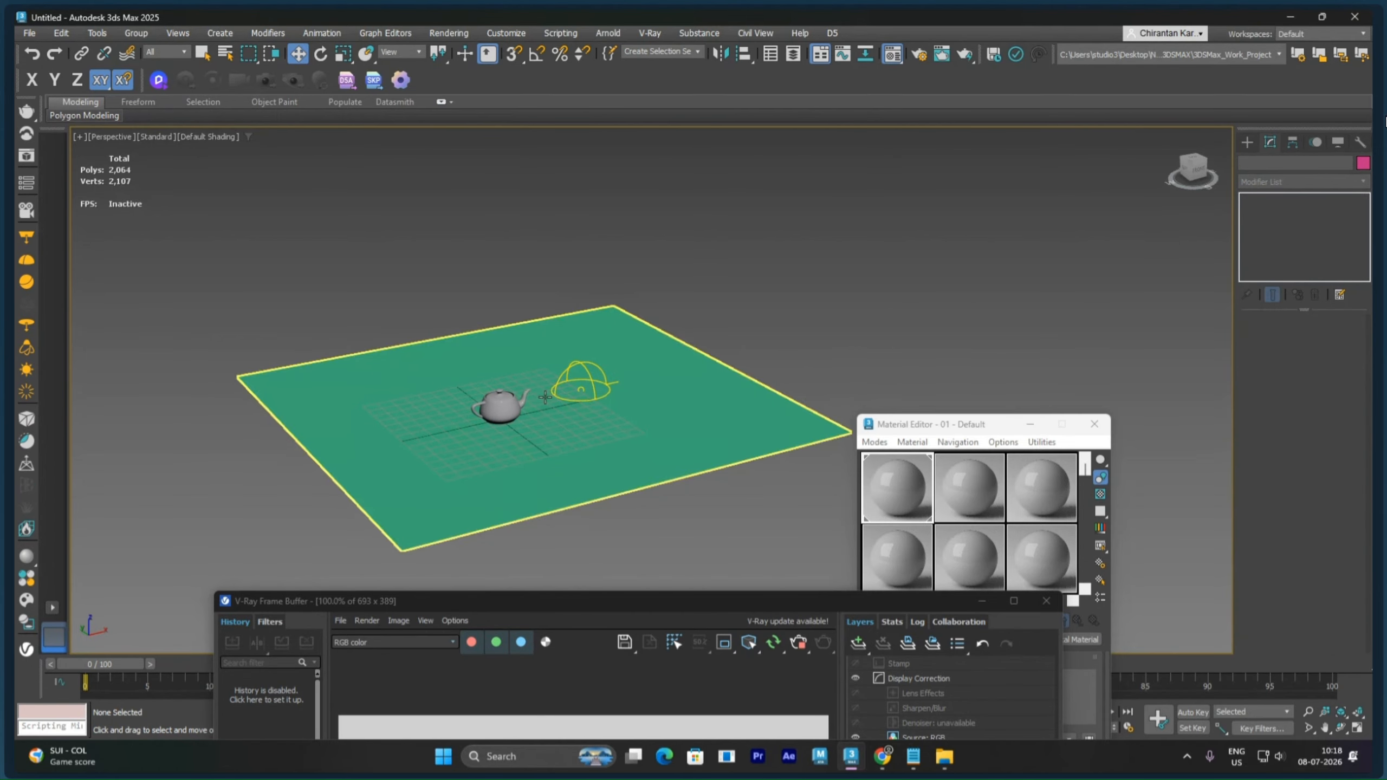
Step: Select the teapot's body as an element and set its material ID to 2
click(500, 408)
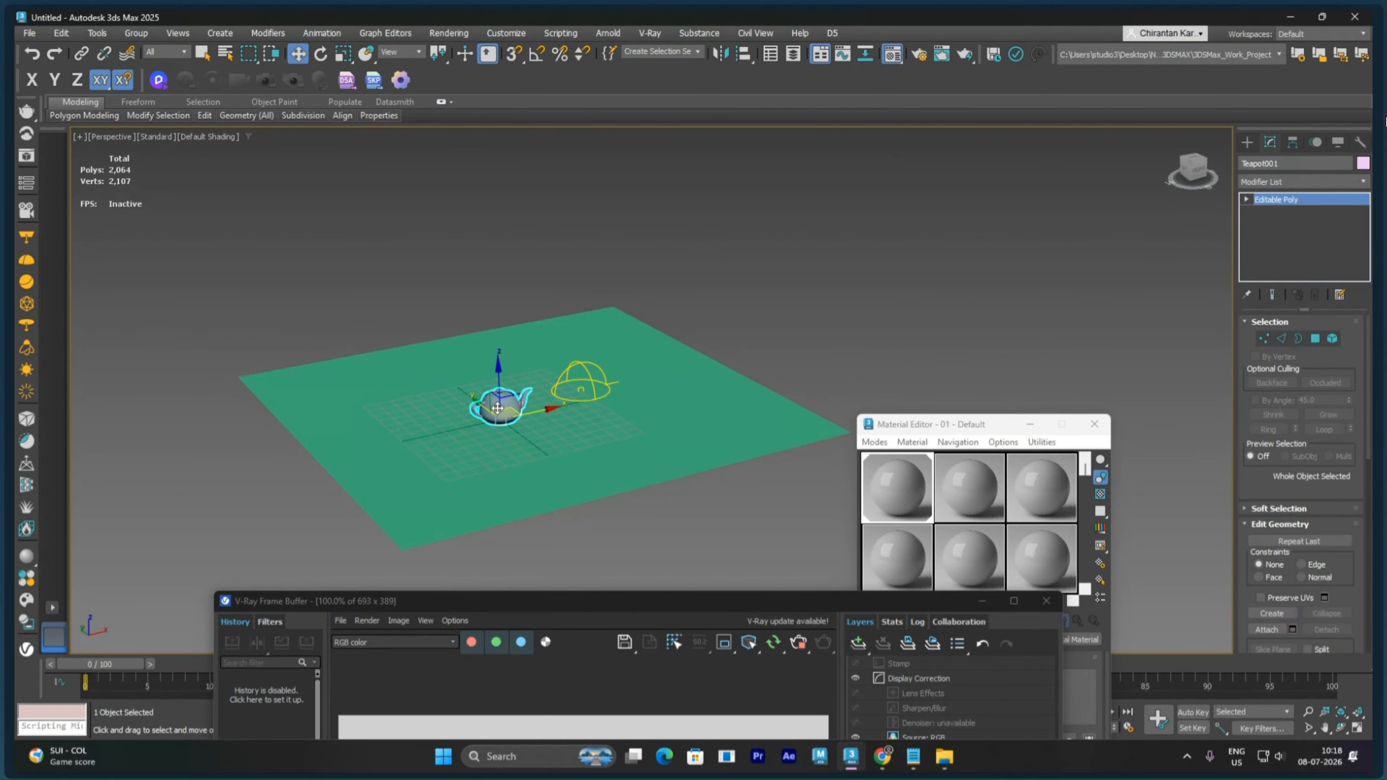
click(1333, 338)
scroll(476, 432, up, 3)
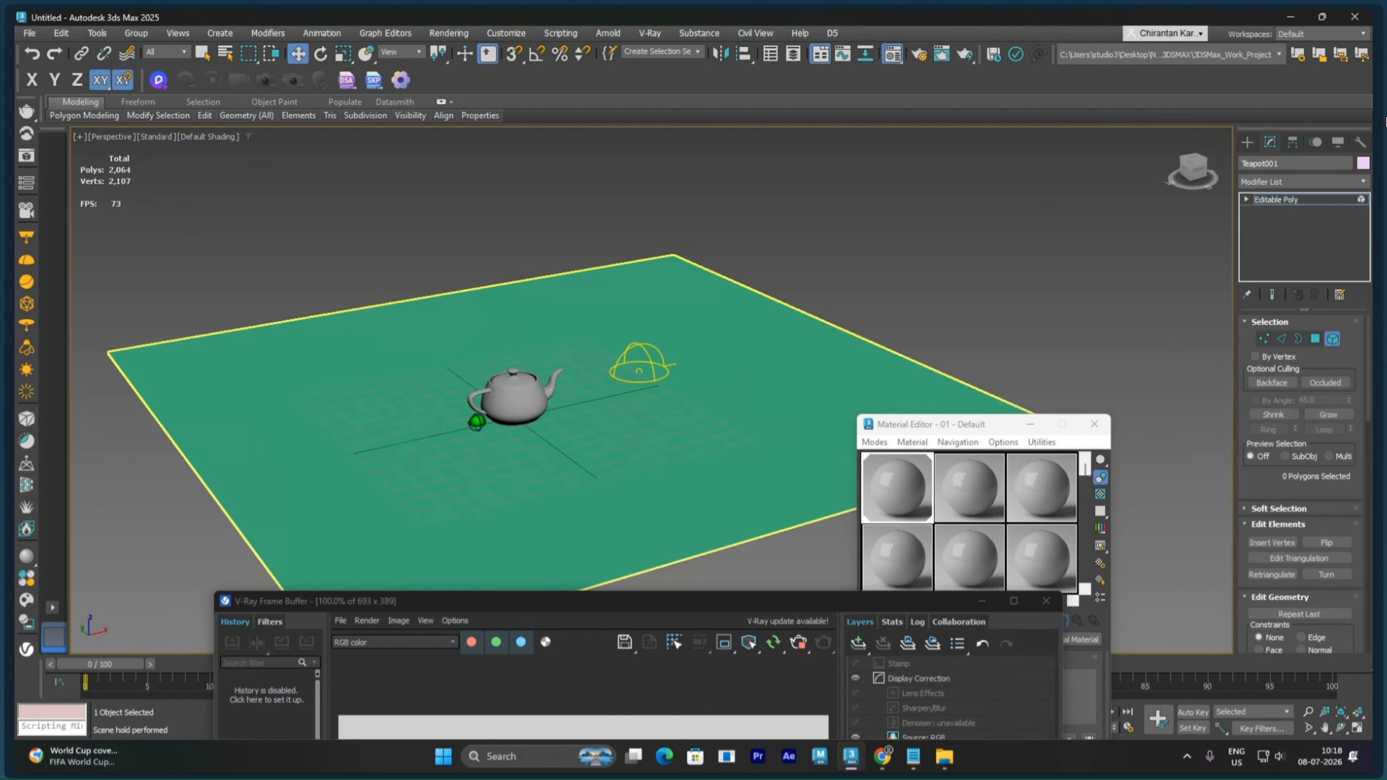
scroll(477, 421, up, 3)
click(576, 358)
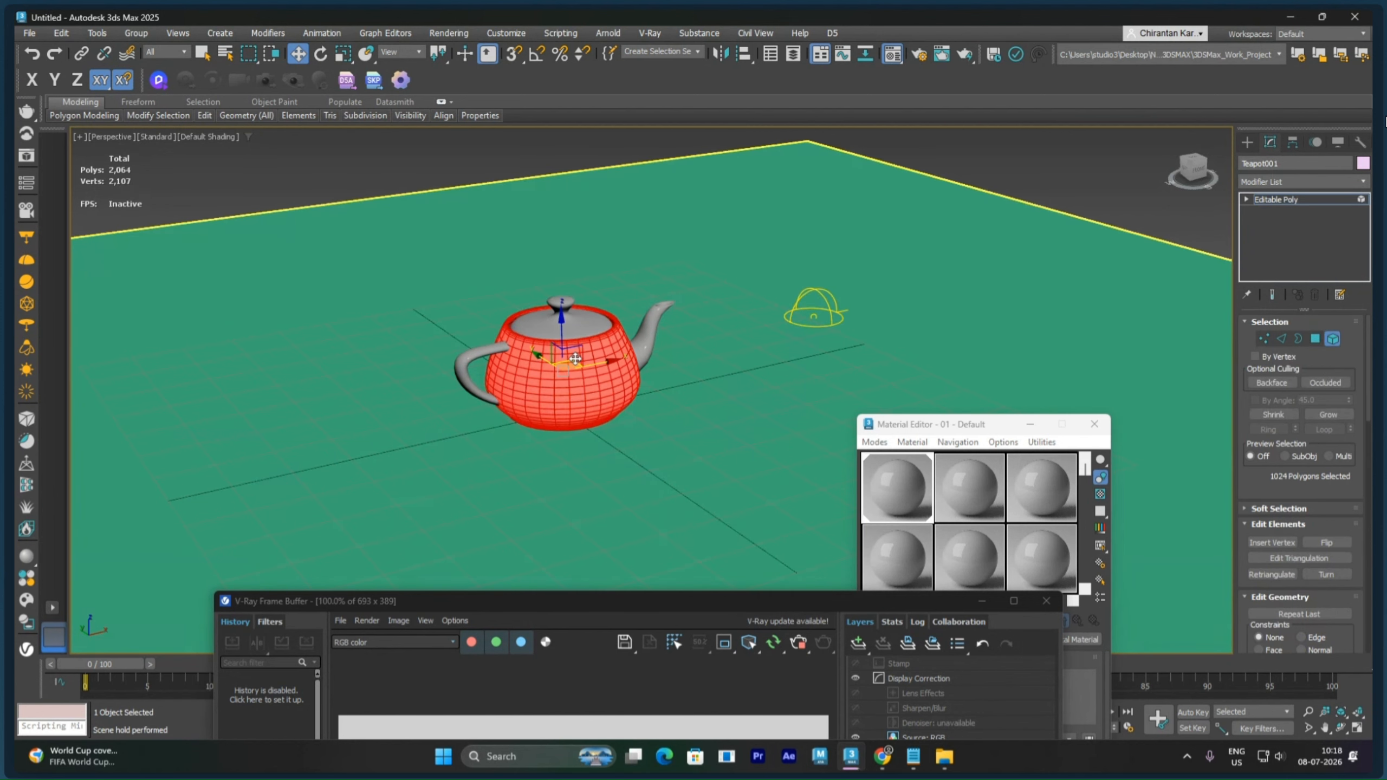
scroll(1260, 453, down, 3)
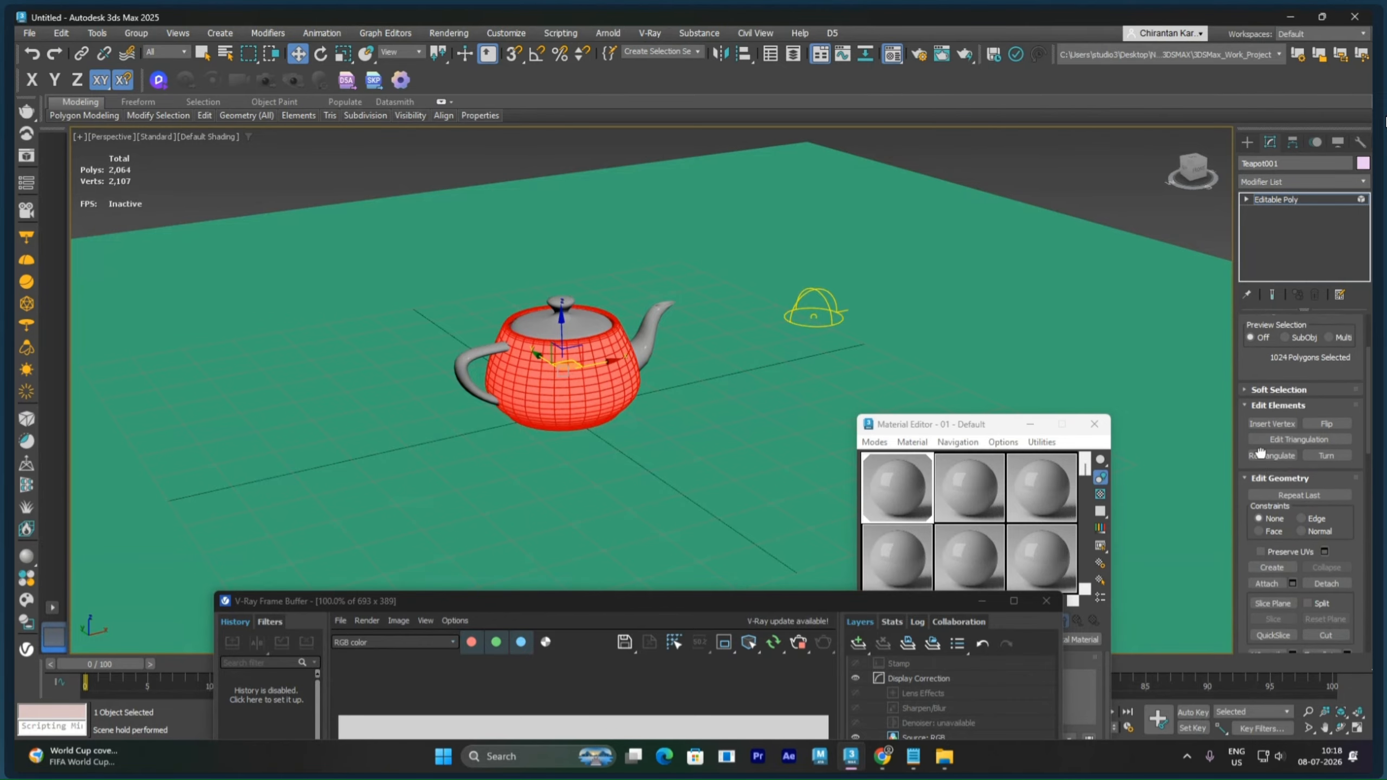
scroll(1261, 452, down, 8)
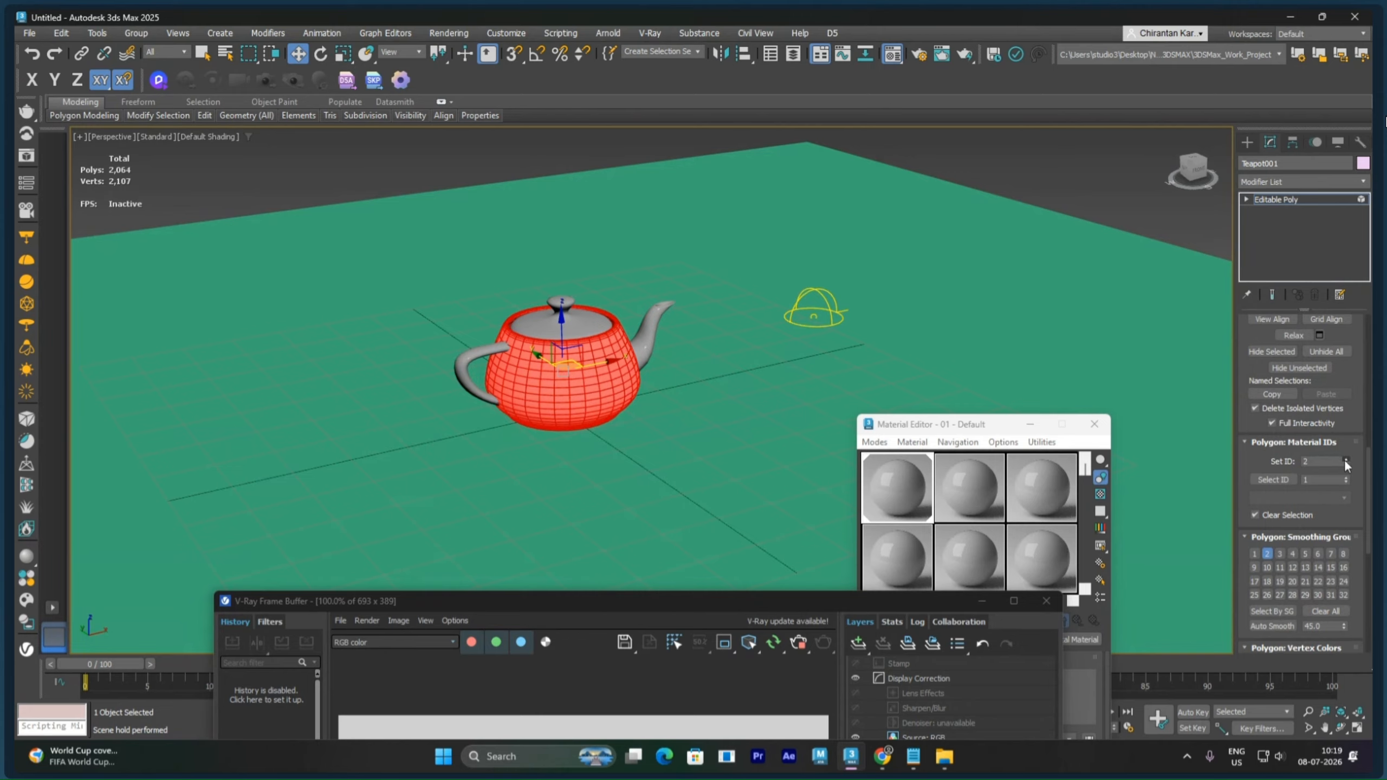
Step: Assign separate material IDs to the teapot's spout and lid elements, set the handle's ID to 5, and leave element selection
click(650, 337)
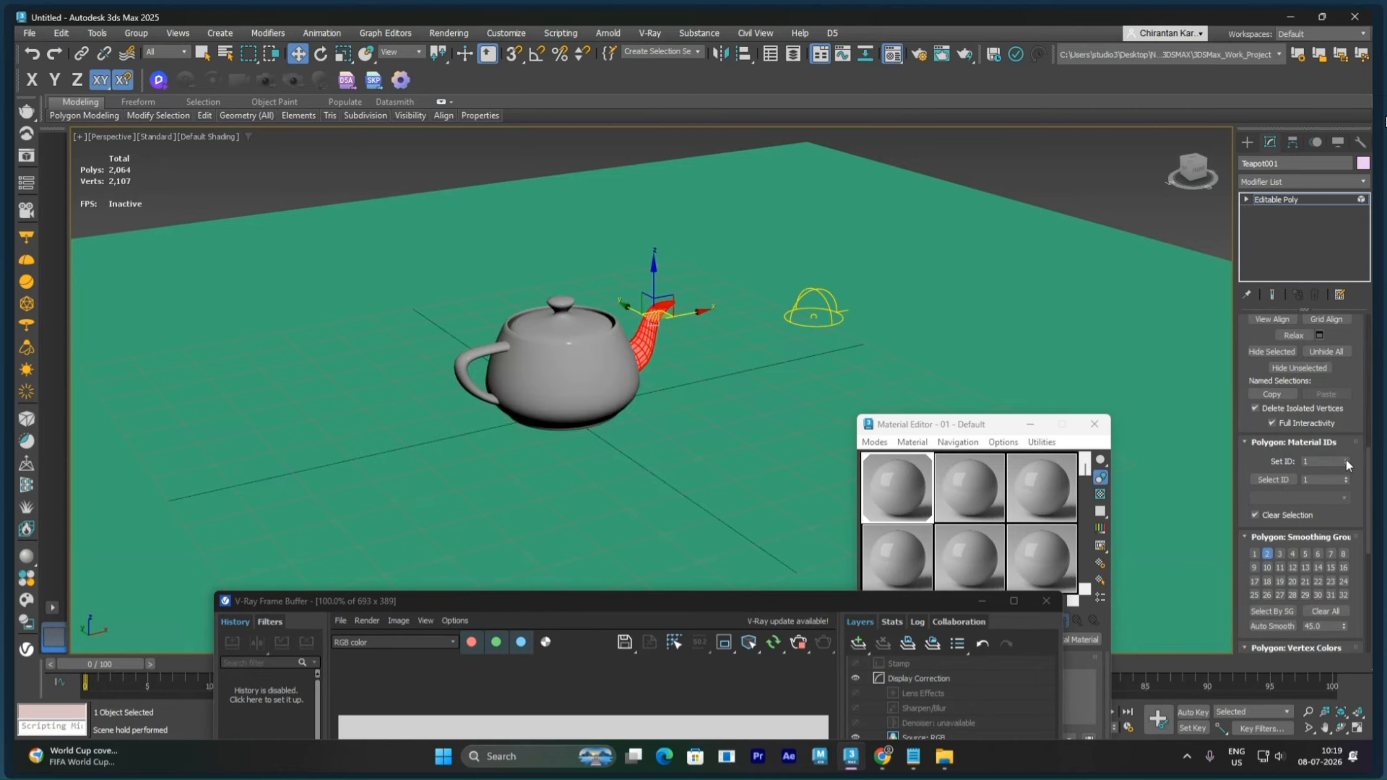
click(568, 323)
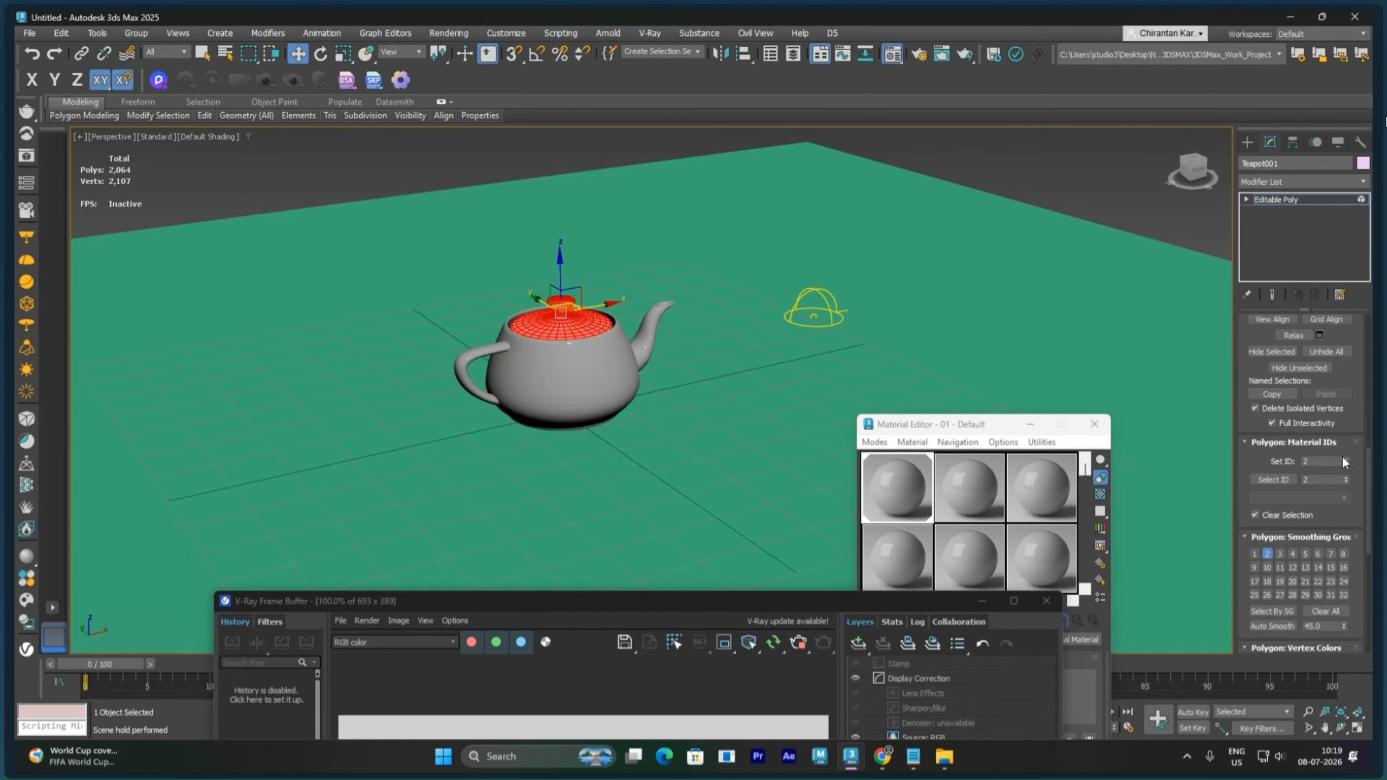
click(465, 364)
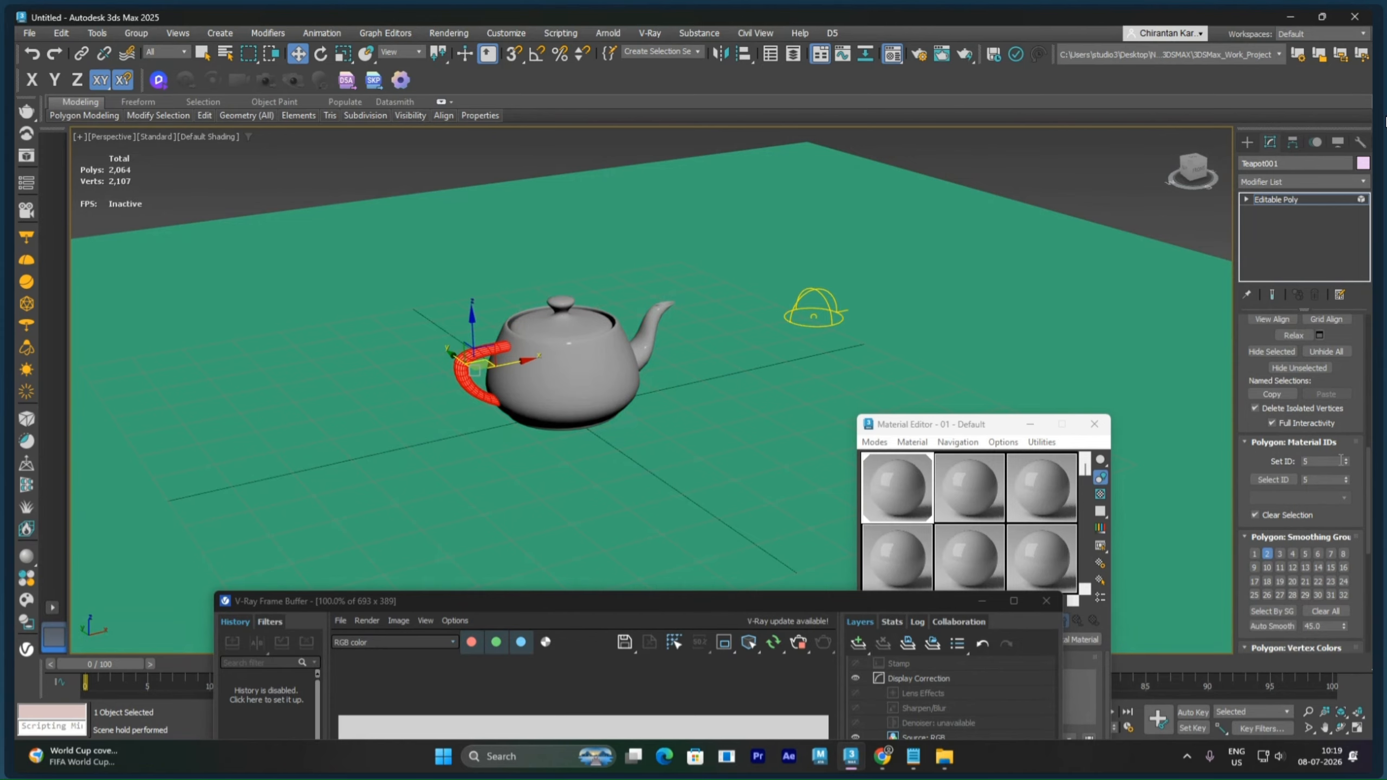
key(4)
Step: Select the ground plane and the teapot together and assign the first sample material, 01 - Default, to both
click(633, 275)
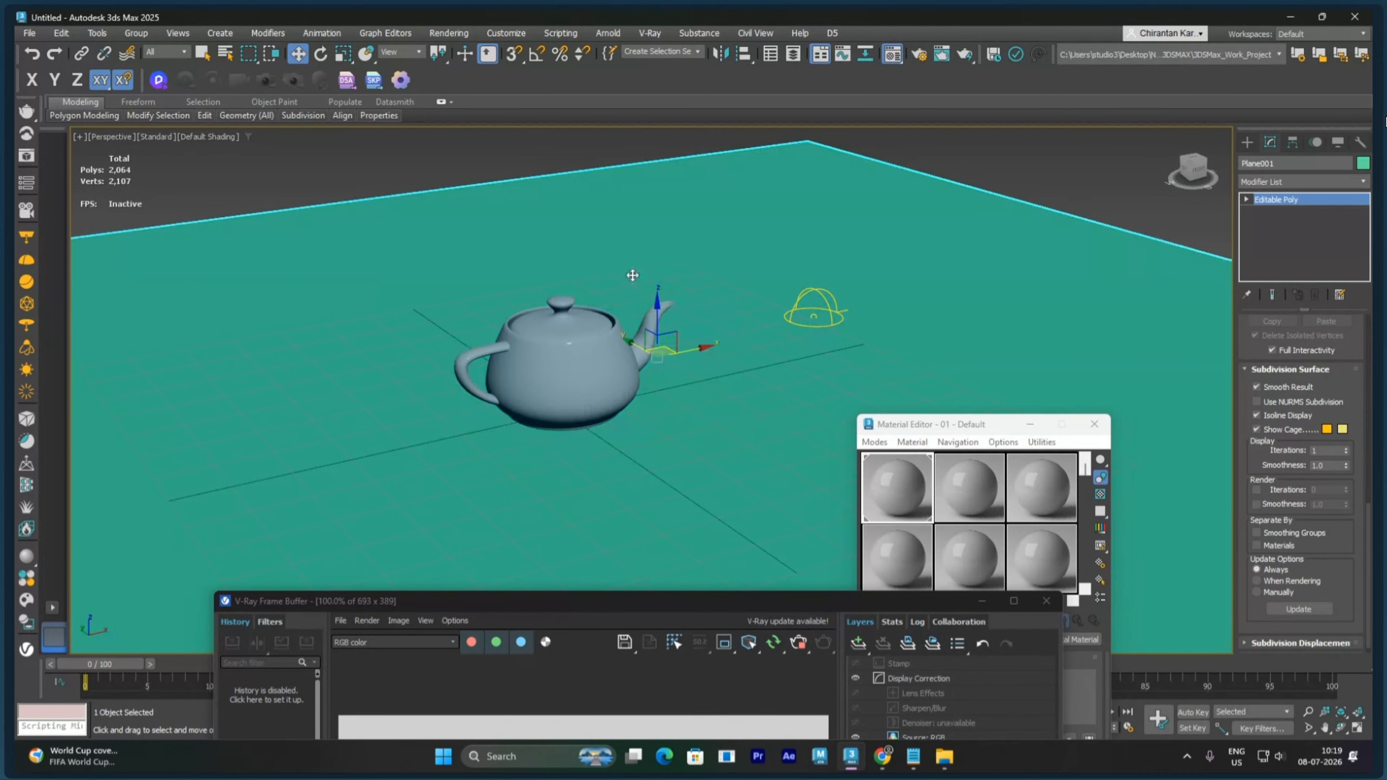
ctrl+click(579, 335)
click(900, 492)
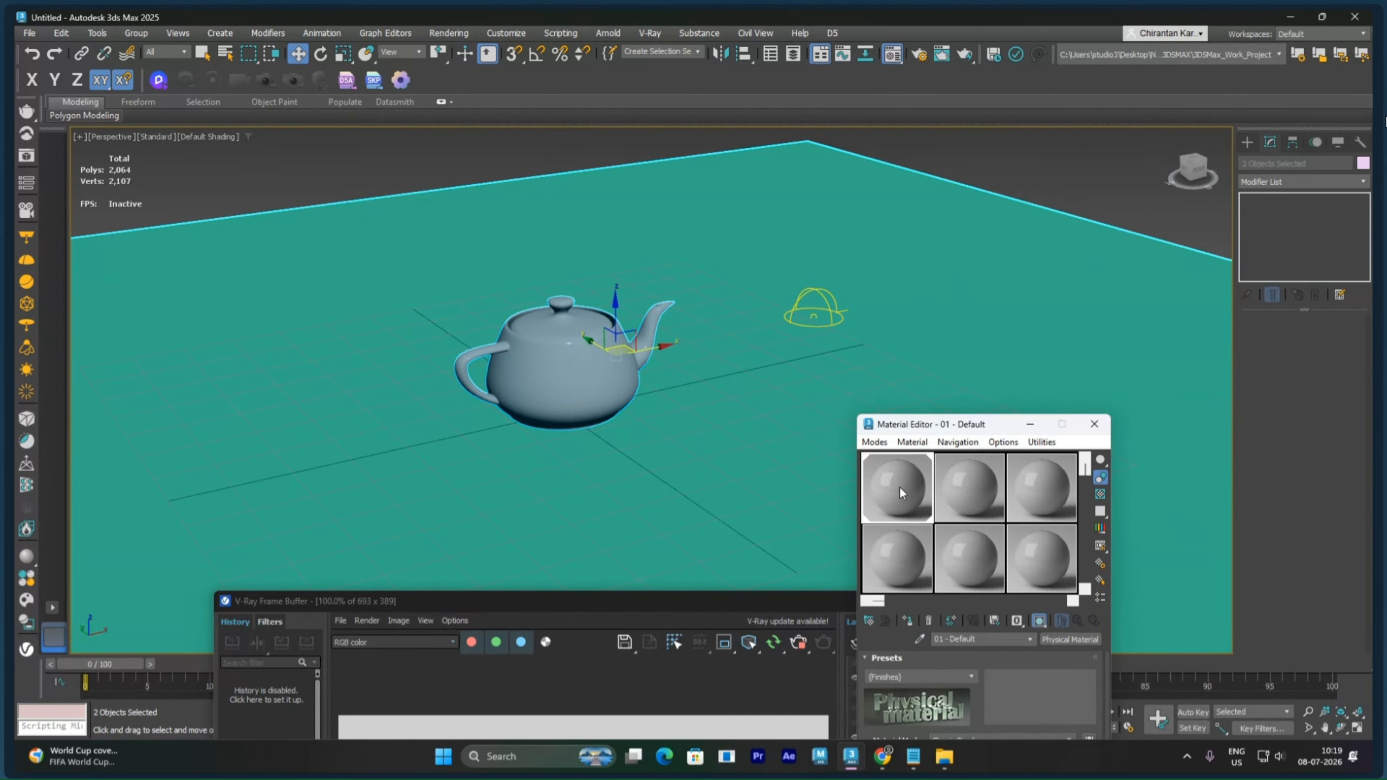
drag(939, 427, 998, 246)
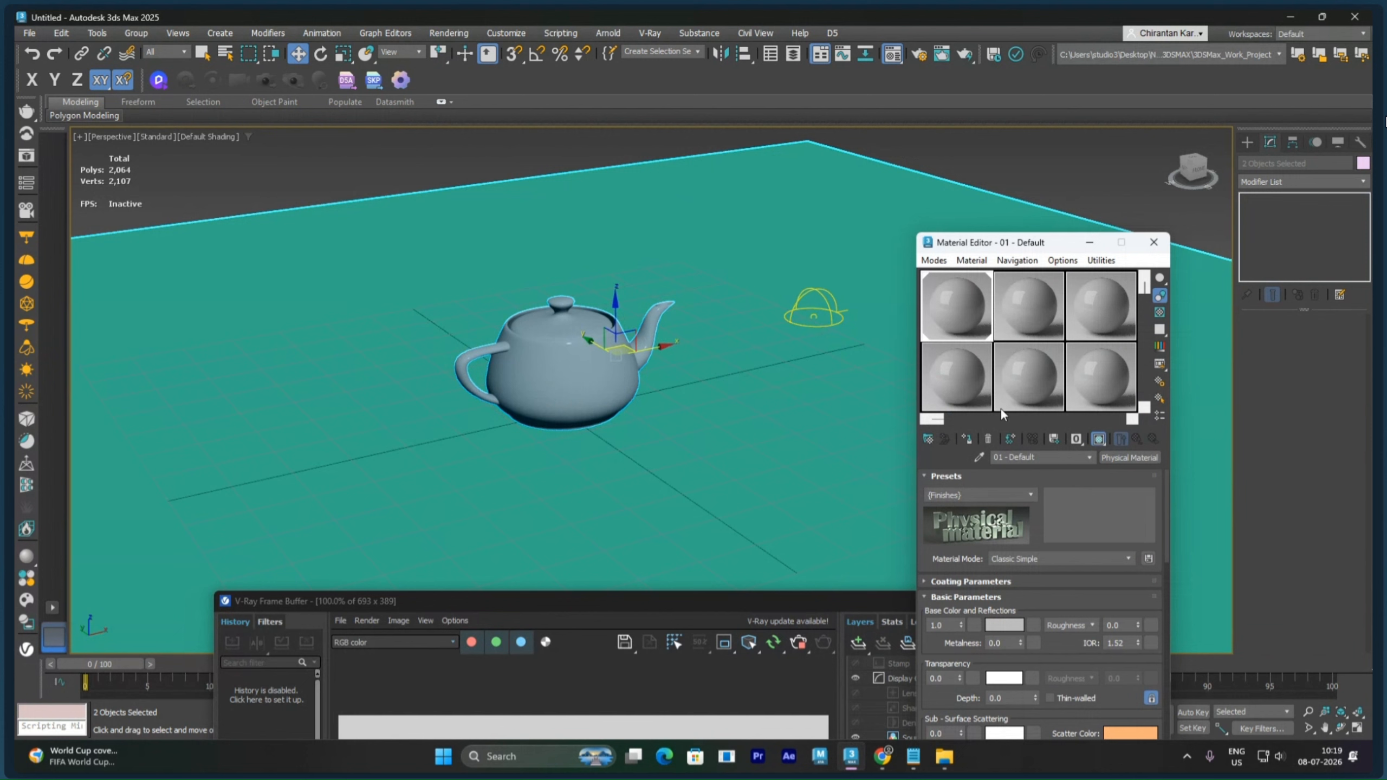
click(971, 438)
Step: Change the assigned material's type from Physical Material to VRayMtl
click(1115, 458)
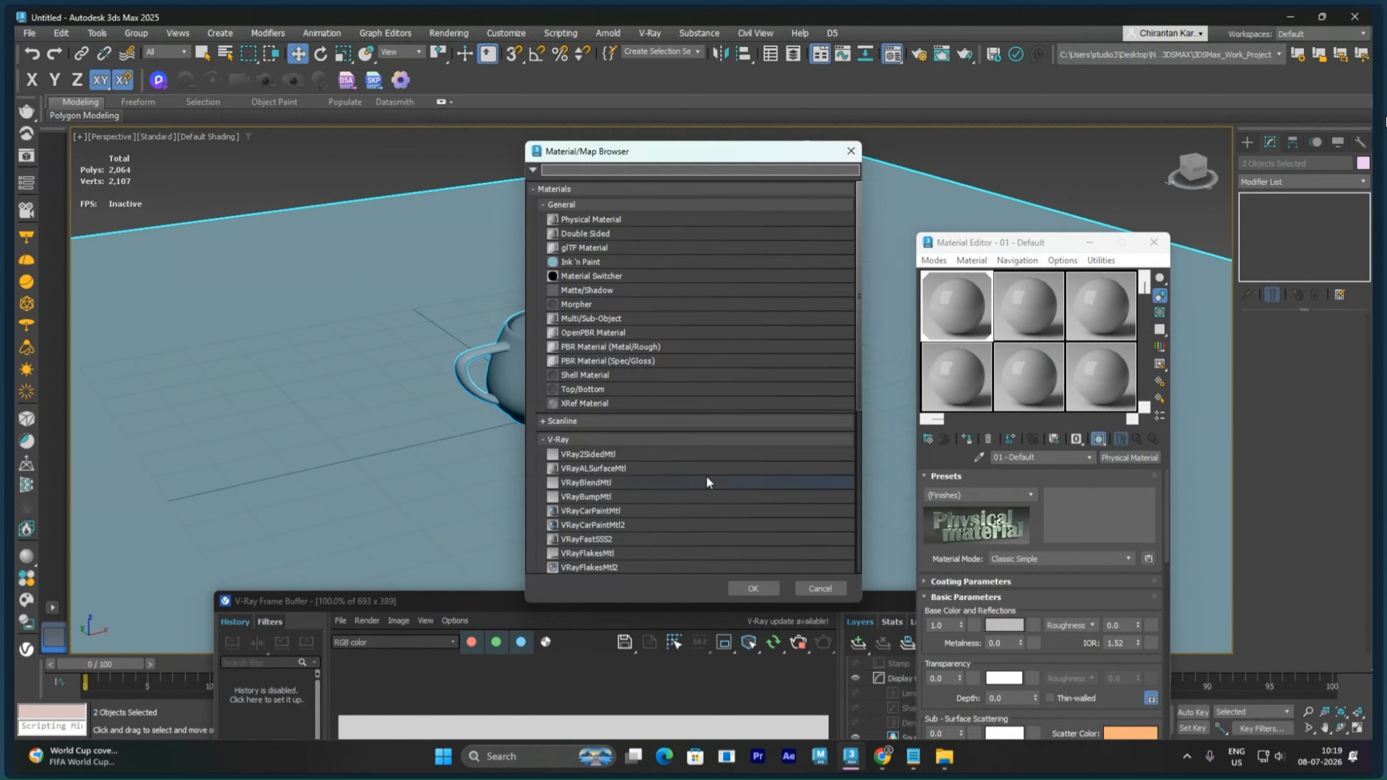
scroll(599, 527, down, 2)
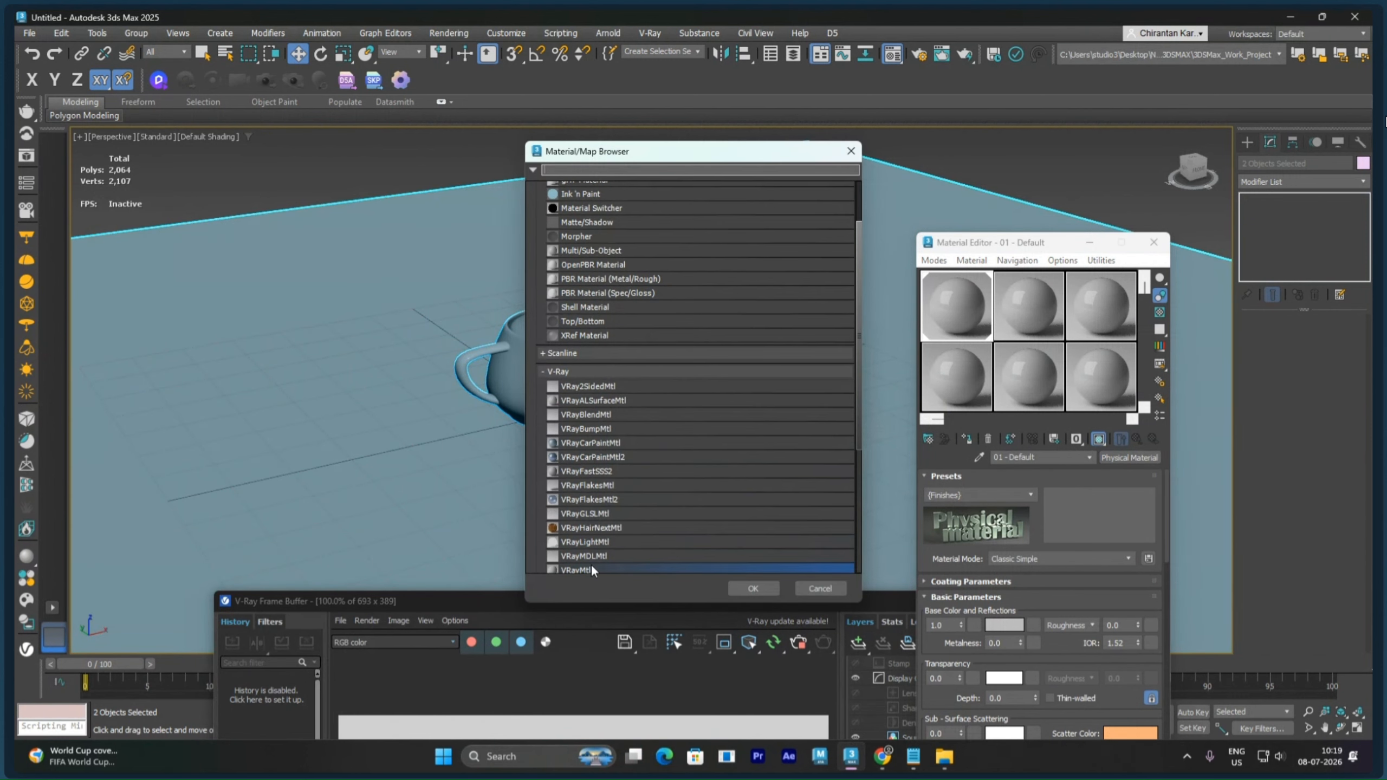
scroll(591, 564, down, 1)
click(767, 590)
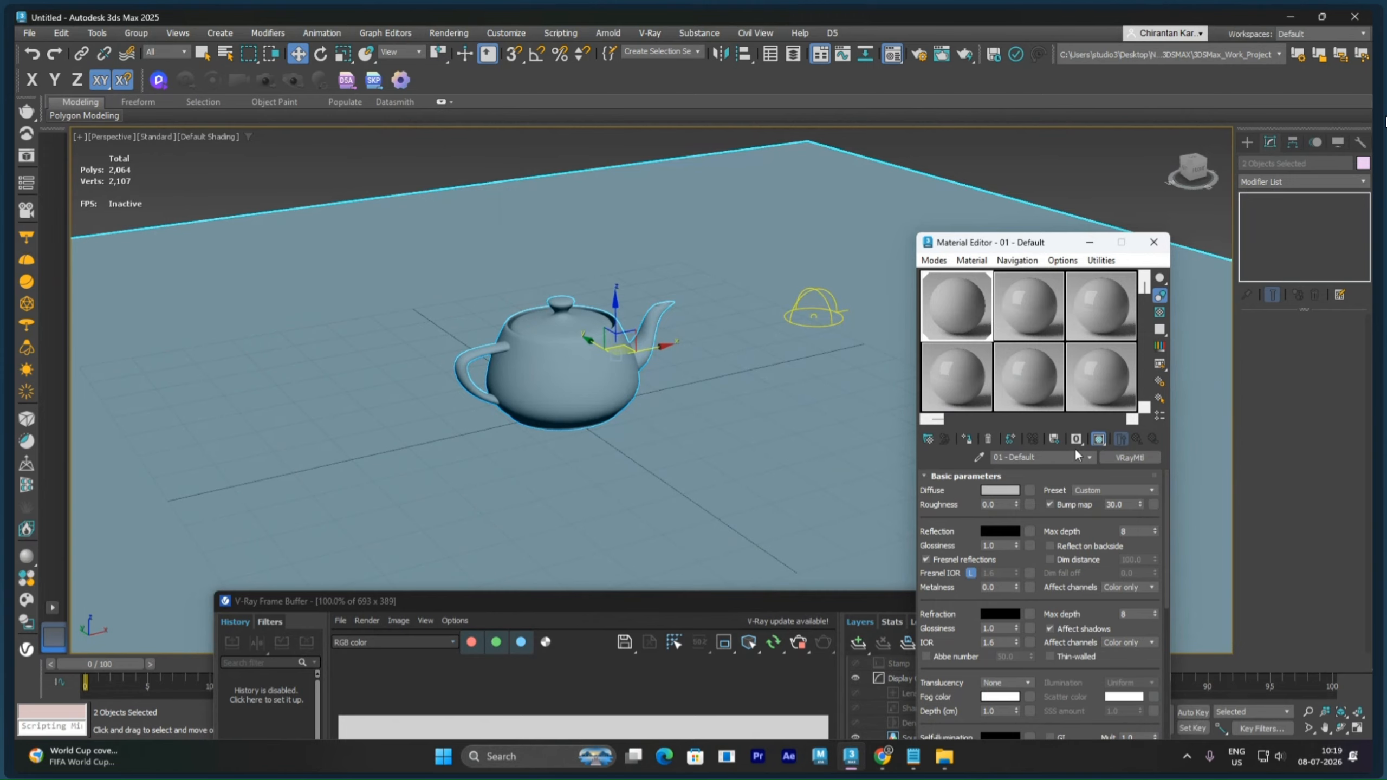
Step: Convert the material to Multi/Sub-Object, keeping the old material as a sub-material, and set the number of materials to 5
click(1112, 460)
click(603, 235)
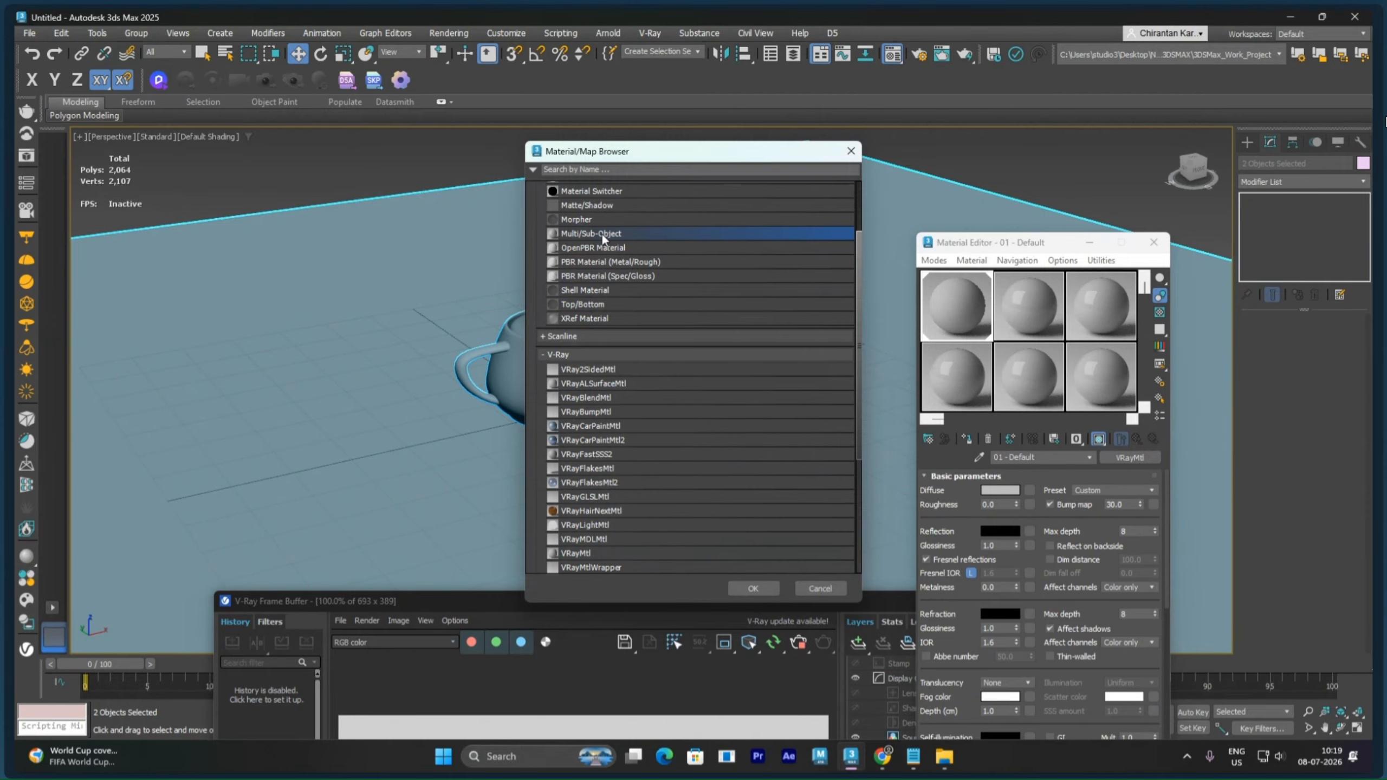
click(752, 589)
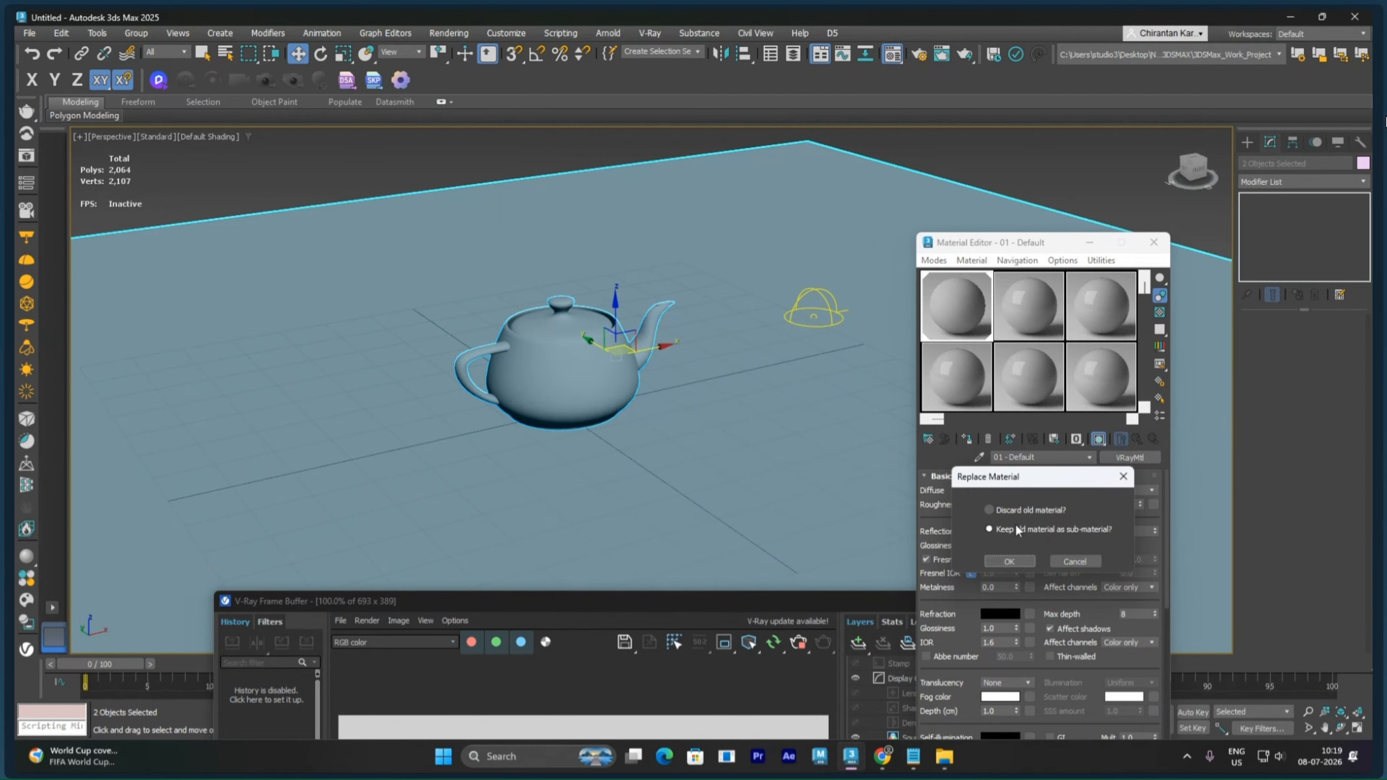
click(1012, 560)
click(991, 497)
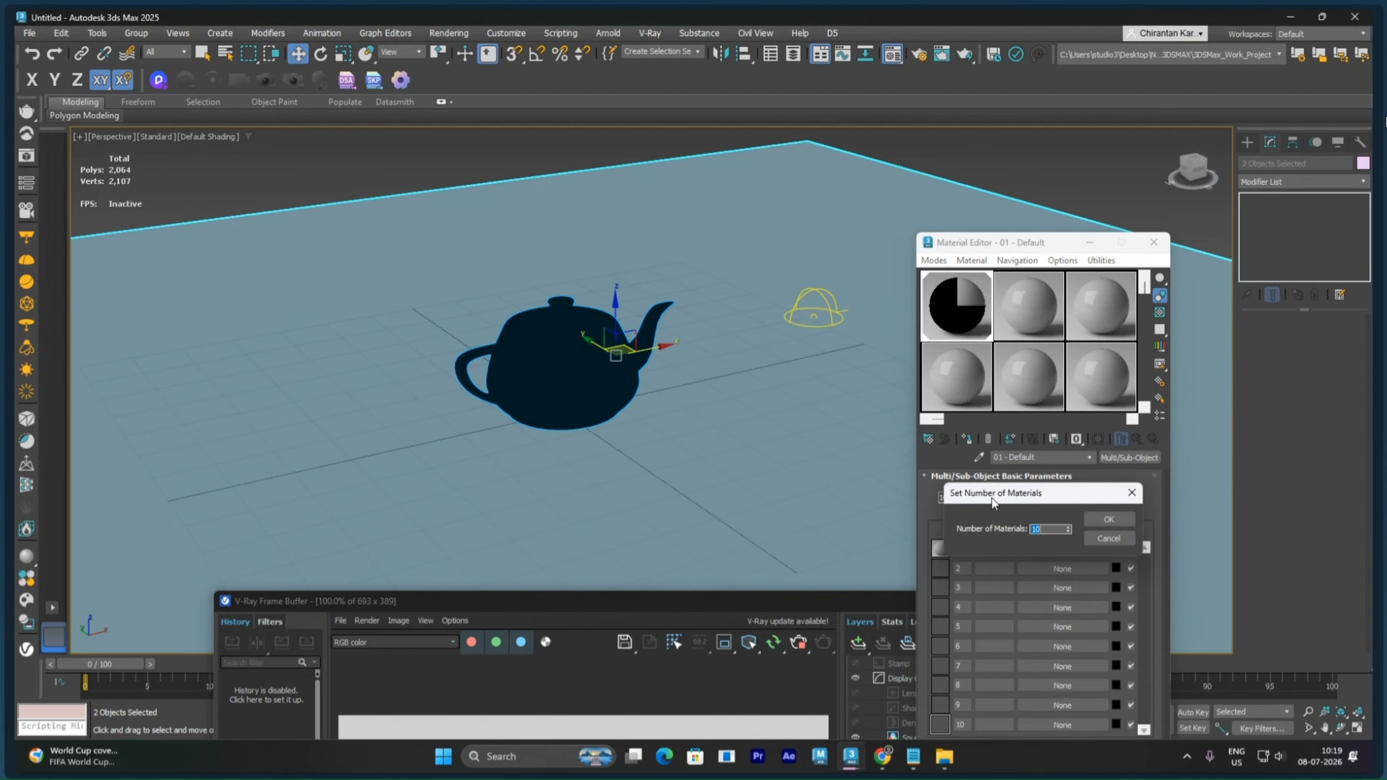
text(5)
click(1106, 519)
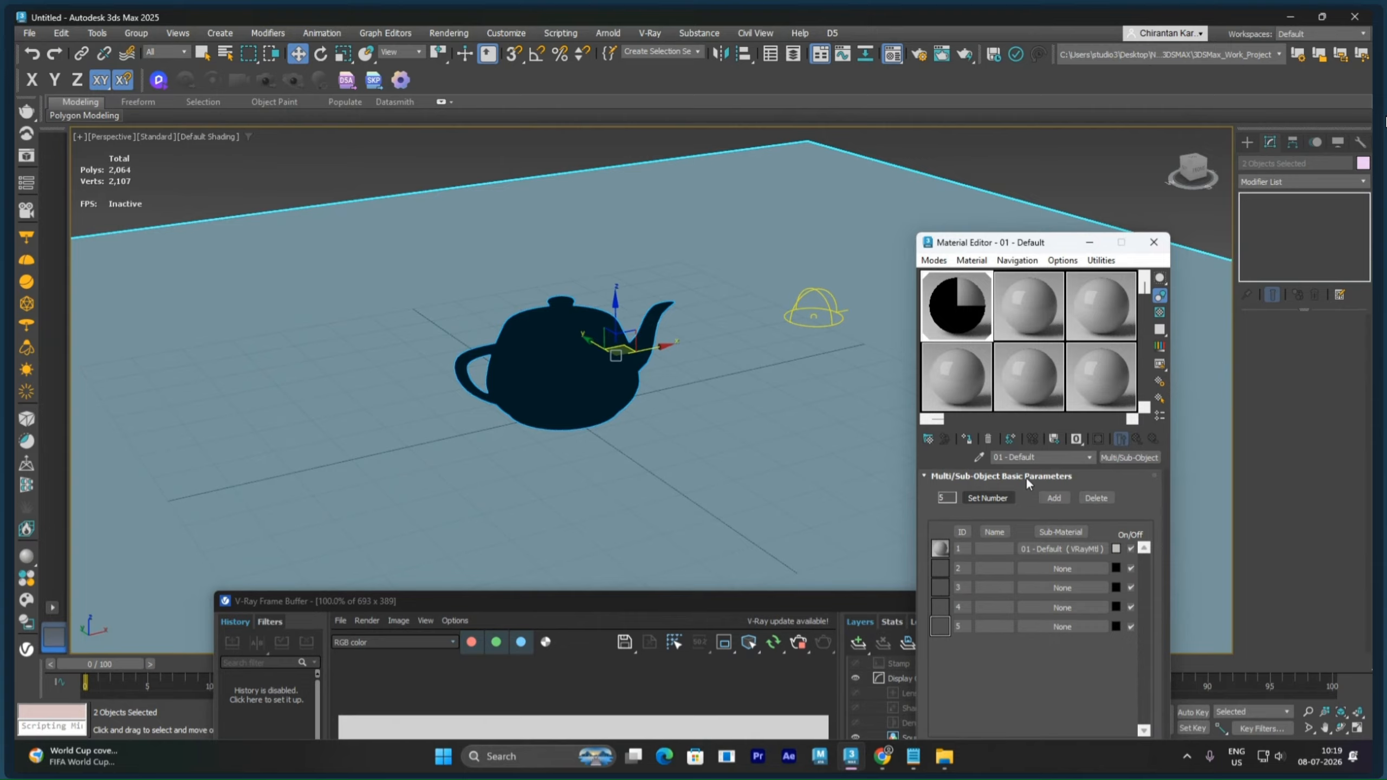
Step: Fill sub-material slots 2 to 5 with independent copies of the first VRayMtl, using the Copy method
drag(1051, 549, 1054, 566)
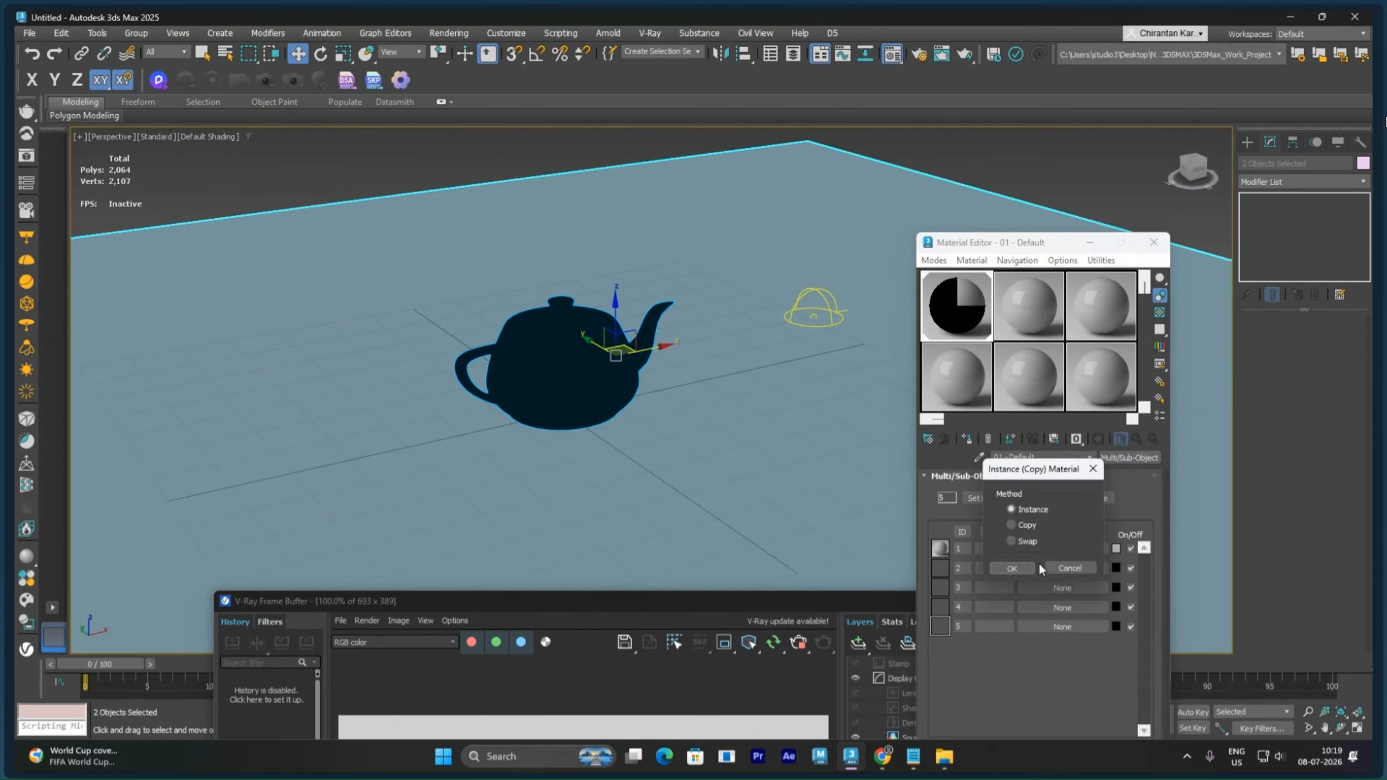
click(1012, 525)
click(1012, 569)
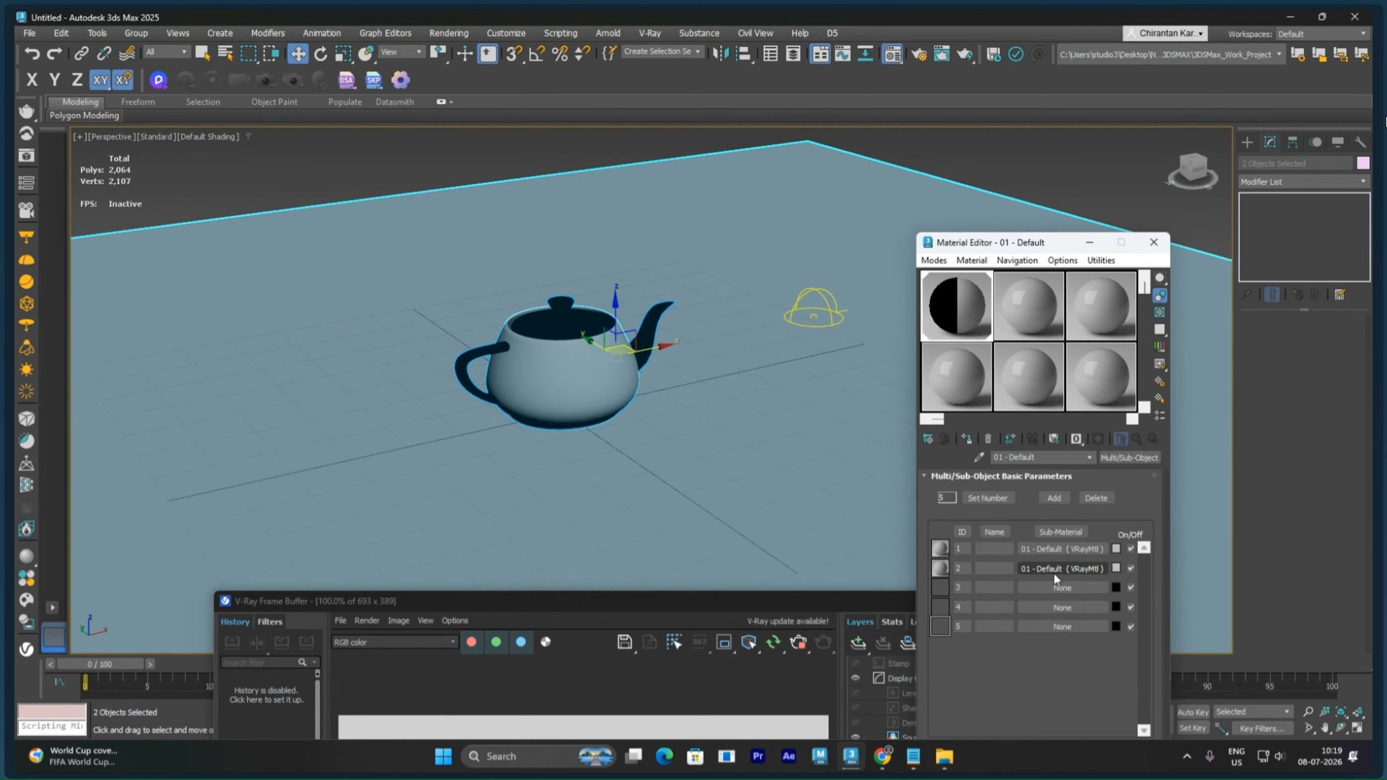
drag(1057, 590, 1042, 627)
click(1012, 568)
click(1015, 566)
click(1011, 568)
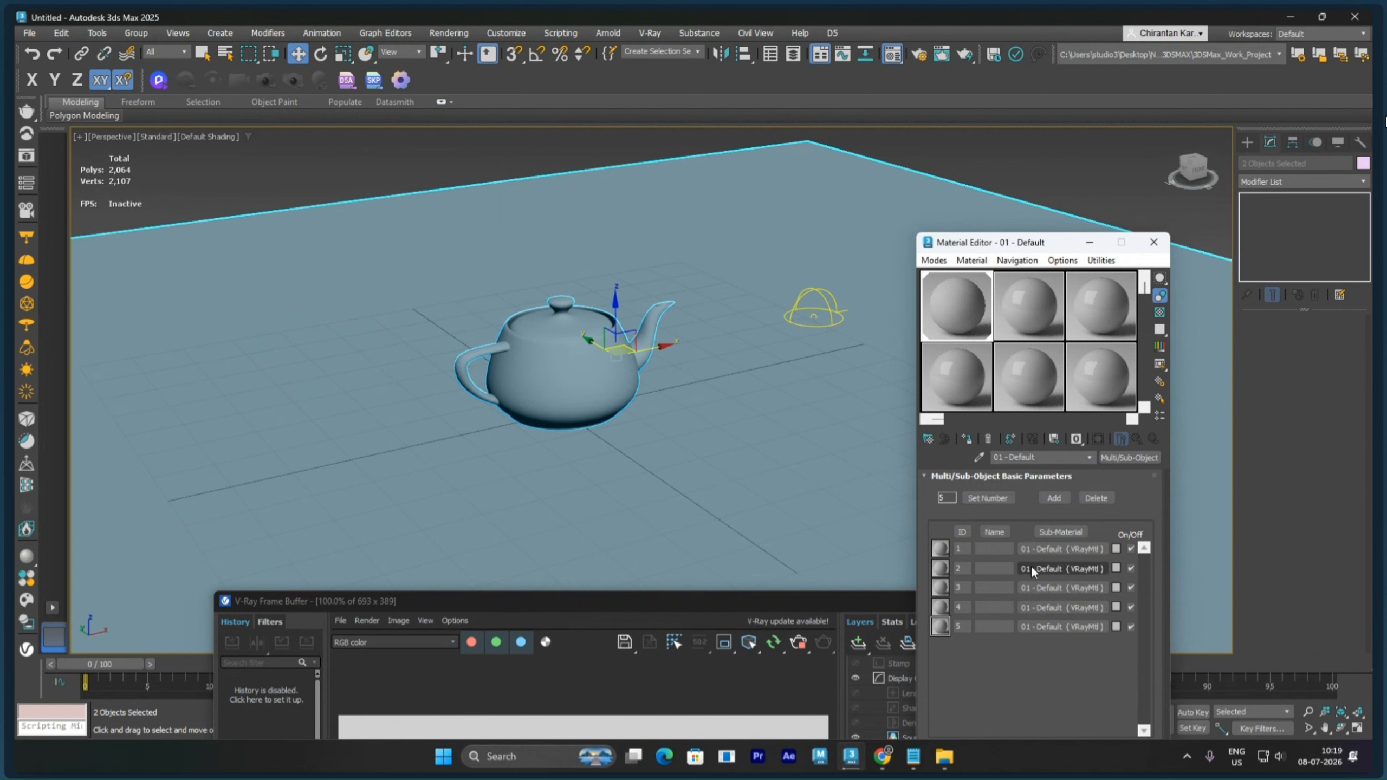
Step: Set sub-material 1's diffuse color to dark grey with a display value of 75, and its reflection color to dark grey
click(1047, 549)
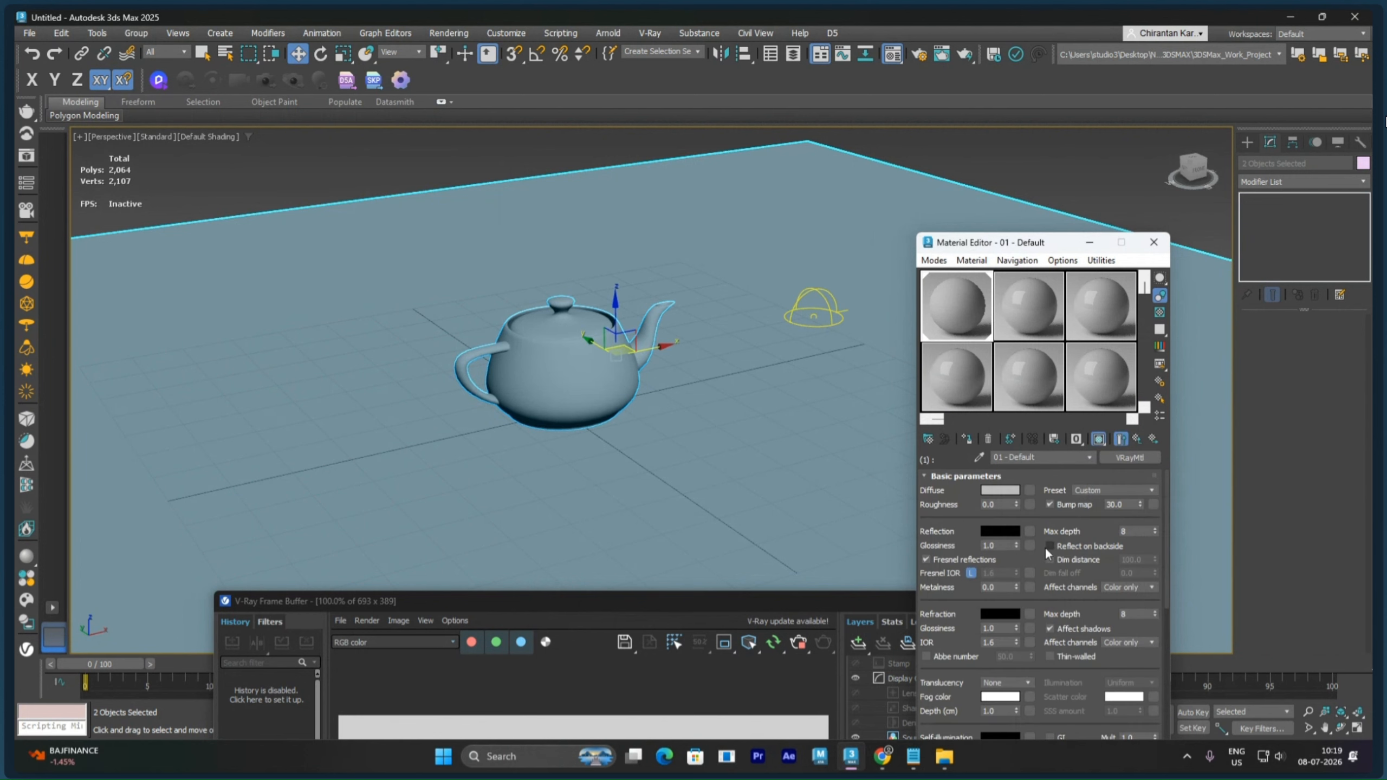
click(997, 490)
drag(762, 416, 762, 369)
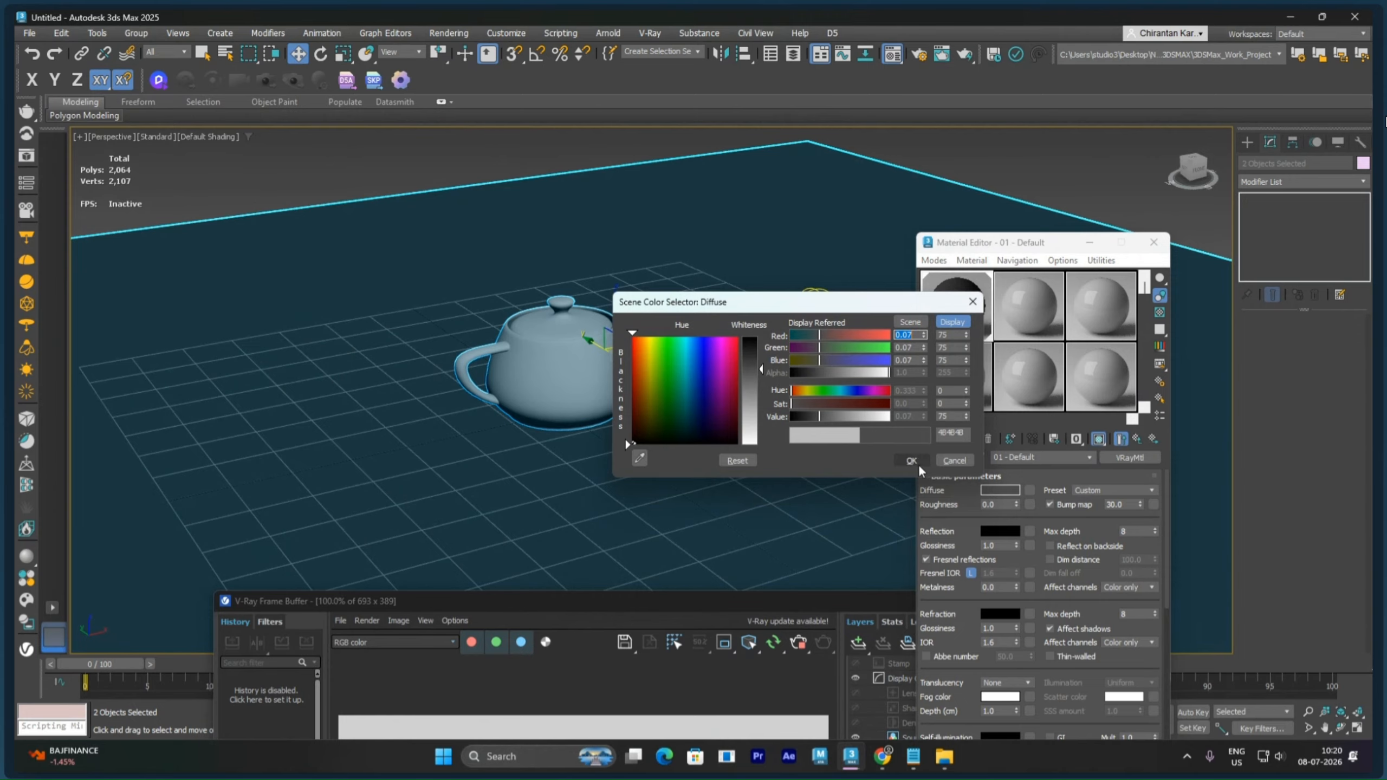
click(919, 468)
click(995, 534)
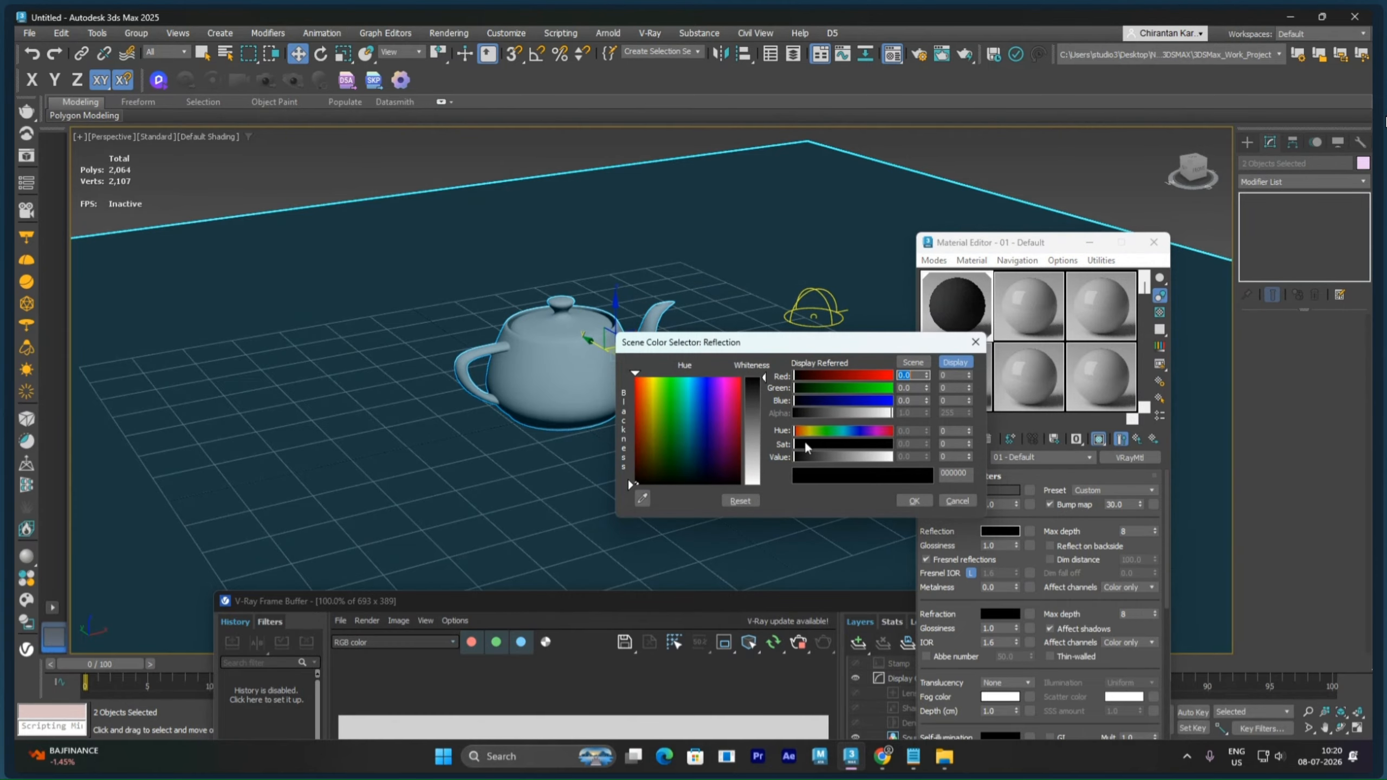
click(766, 405)
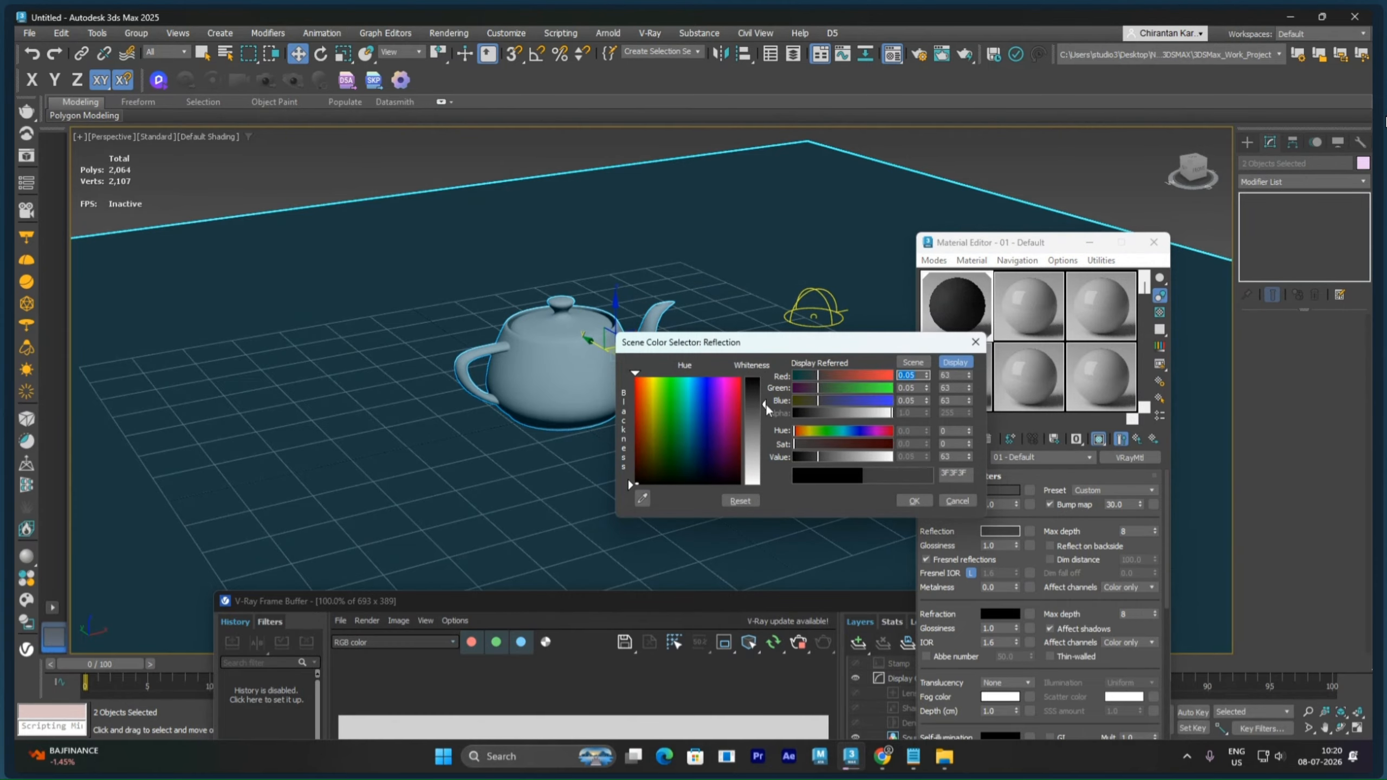
click(915, 501)
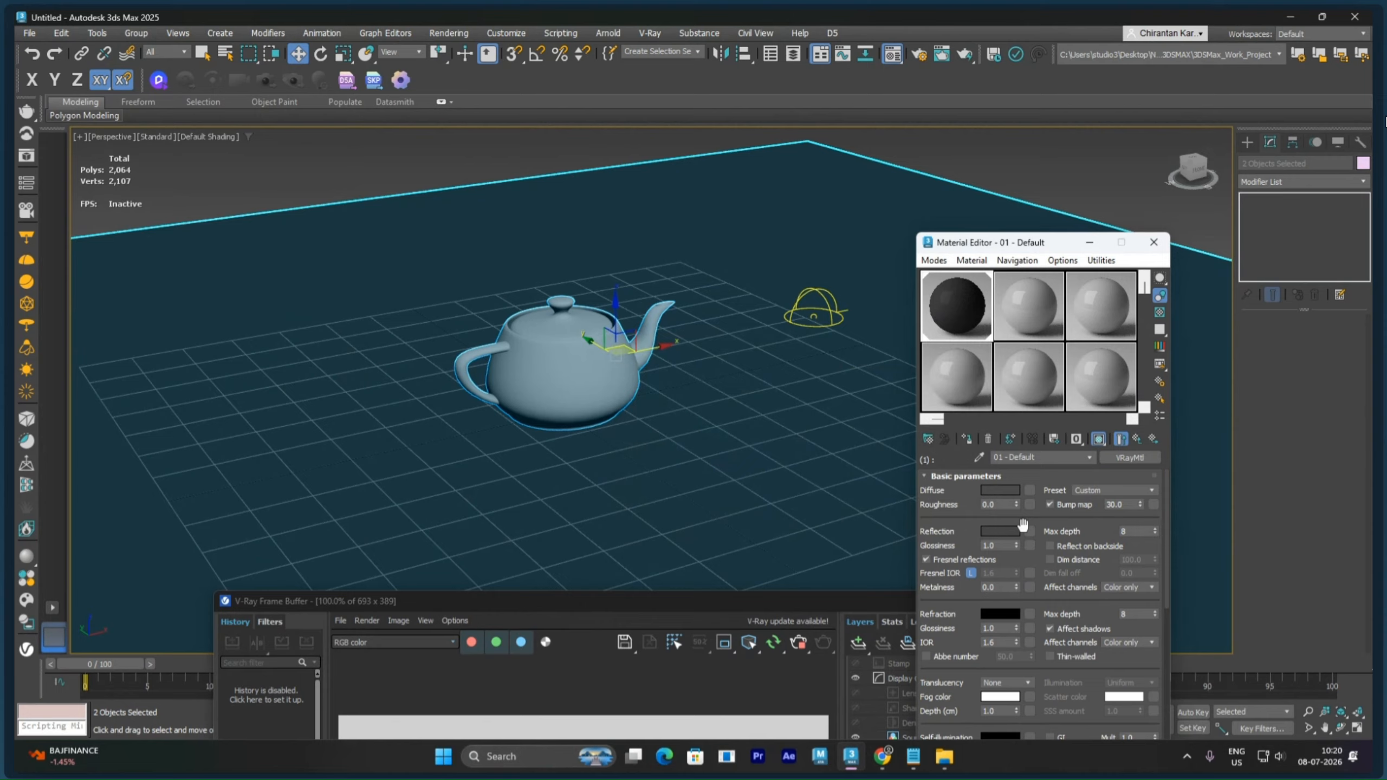
Step: Apply a Checker map to sub-material 1's diffuse color and show it in the viewport
click(1030, 491)
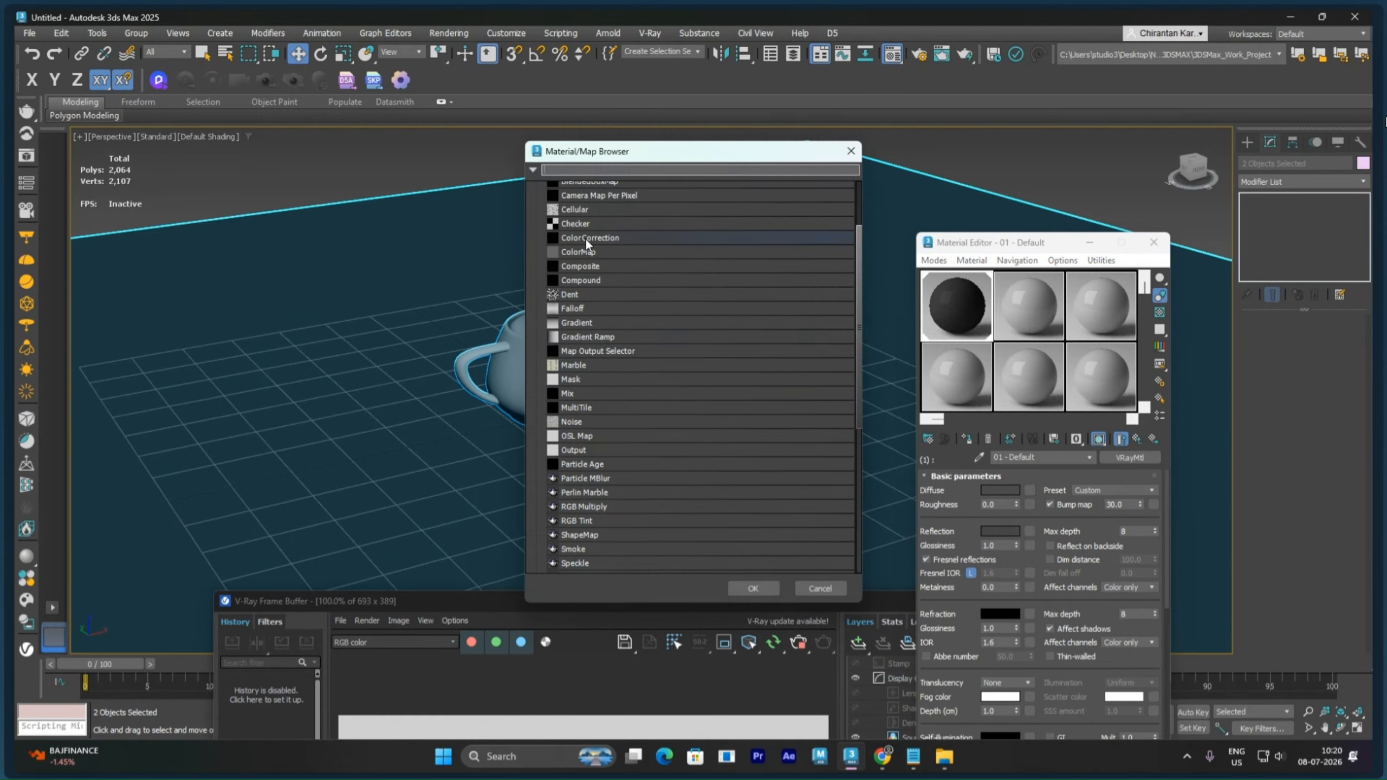
double_click(582, 223)
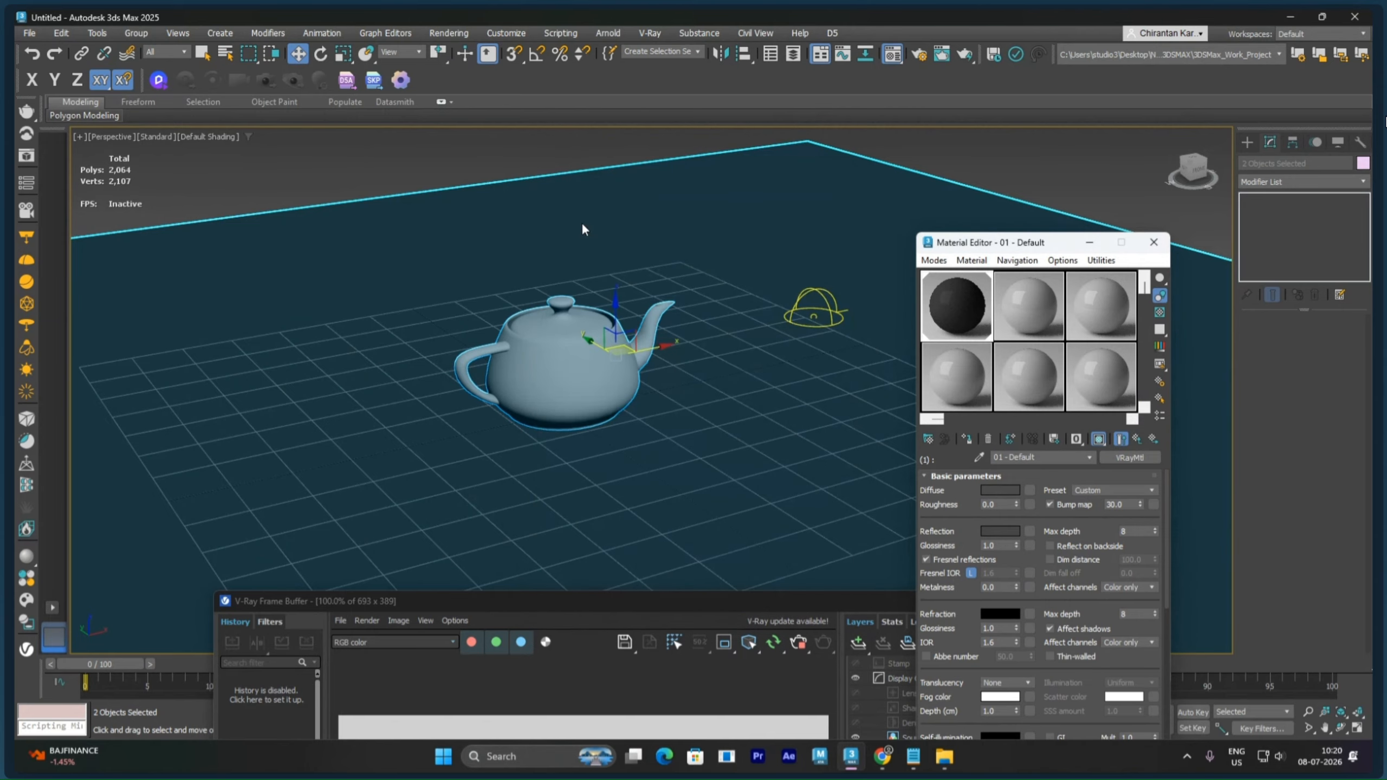
click(1098, 440)
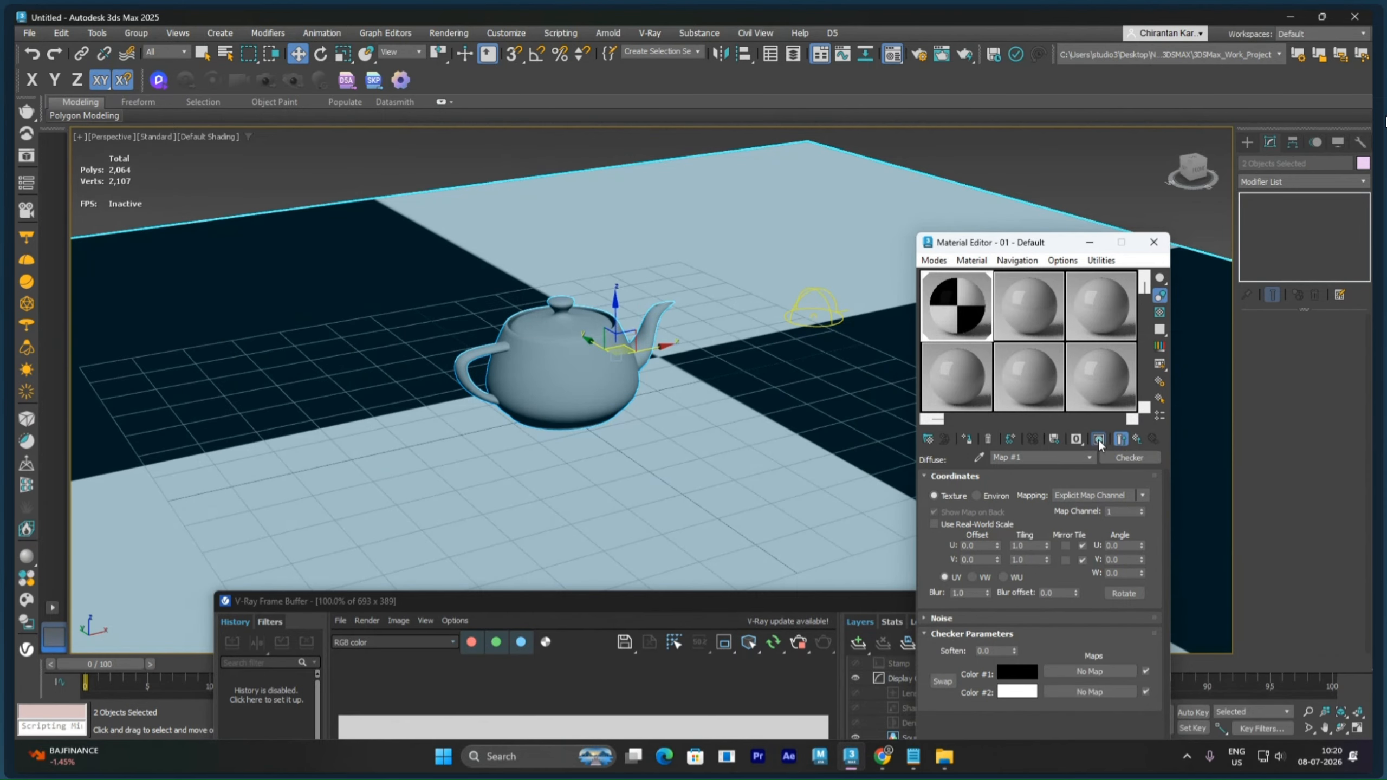
Step: Set the Checker map's U and V tiling to 20 and deselect the objects
double_click(1030, 546)
text(20)
key(Tab)
text(20)
key(Return)
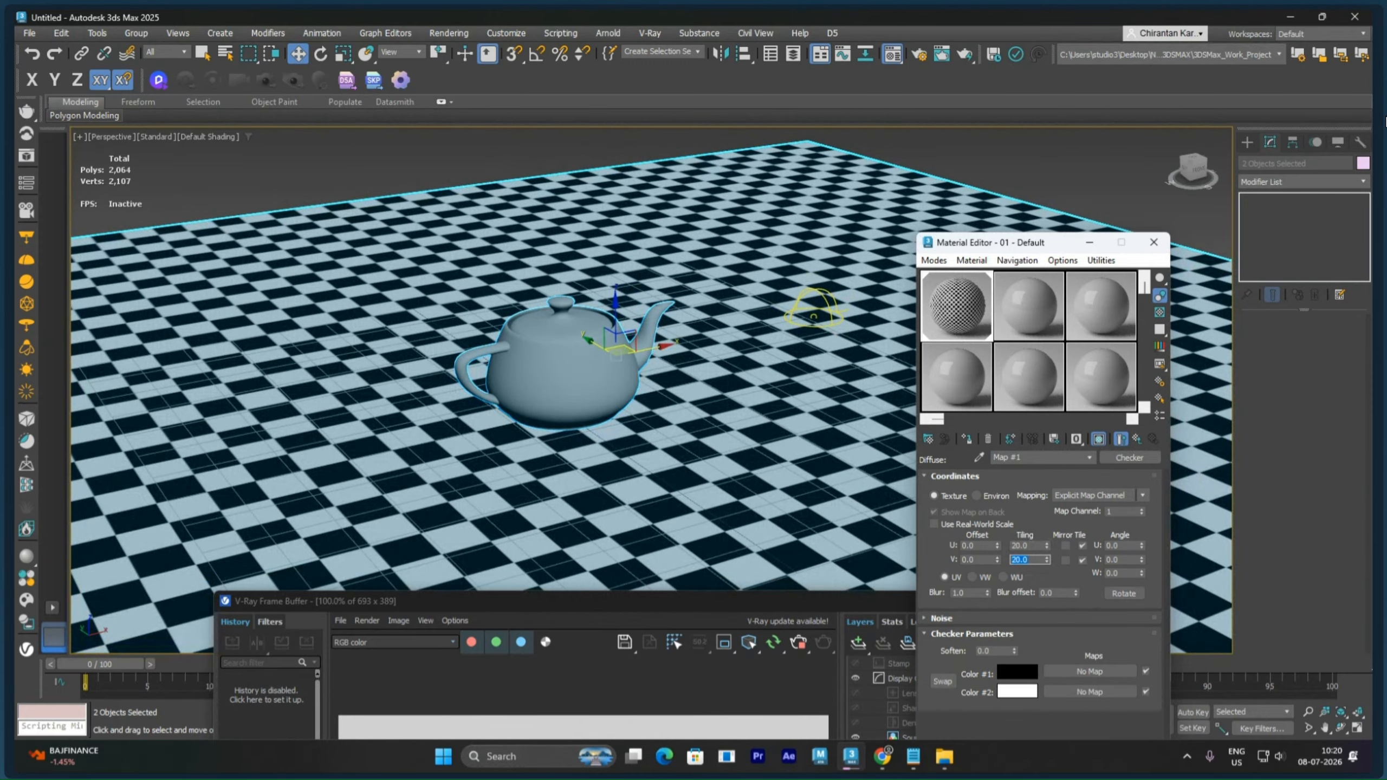
click(1079, 186)
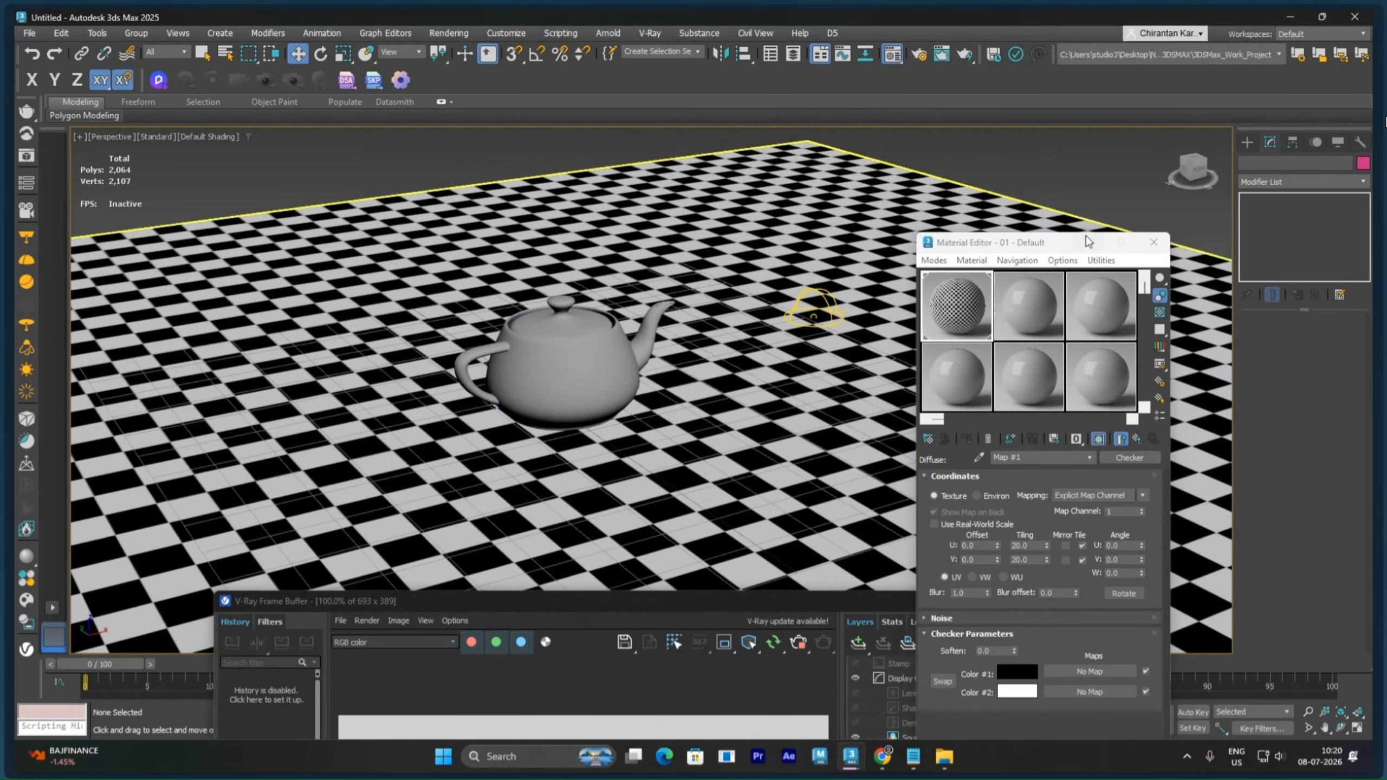
Step: Set sub-material 2's diffuse color to a saturated blue, RGB 8, 108, 193
click(1134, 440)
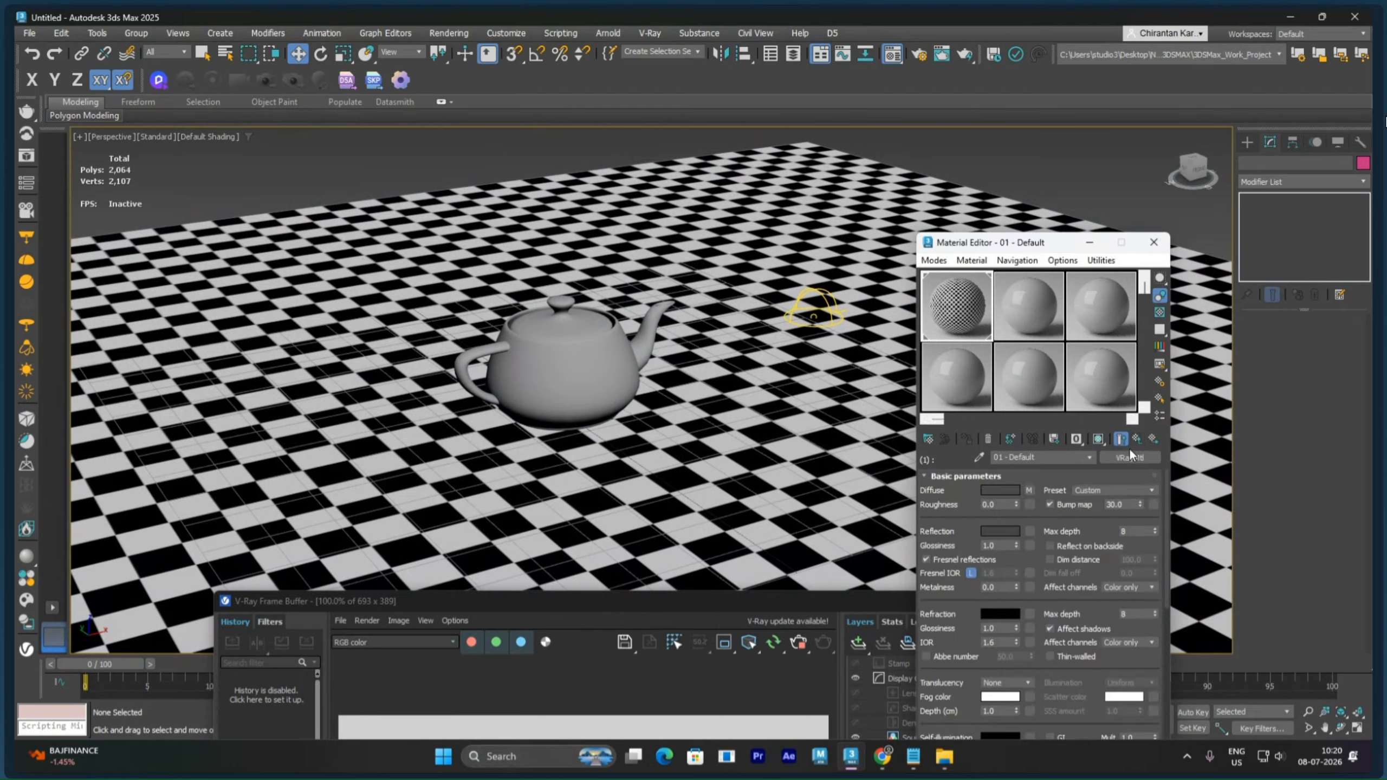
click(1130, 457)
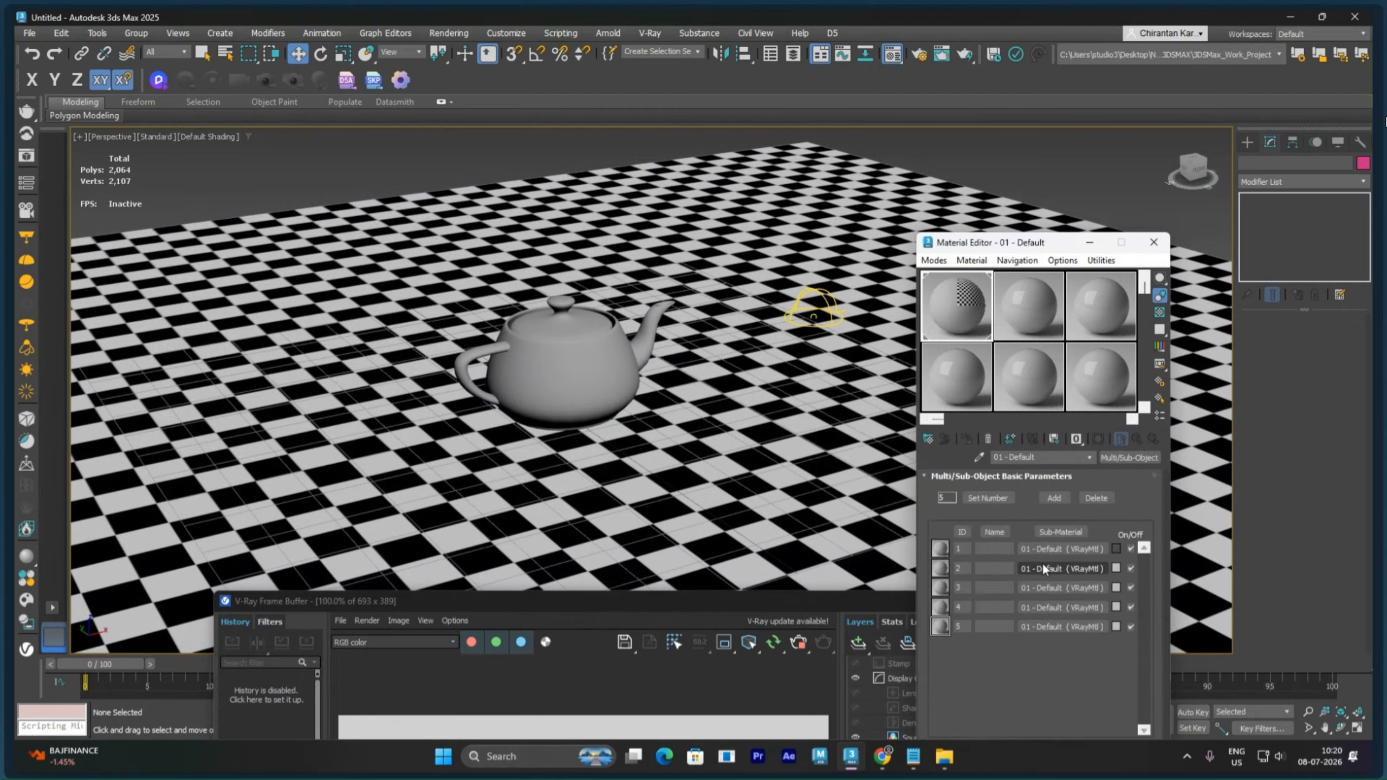
click(1049, 567)
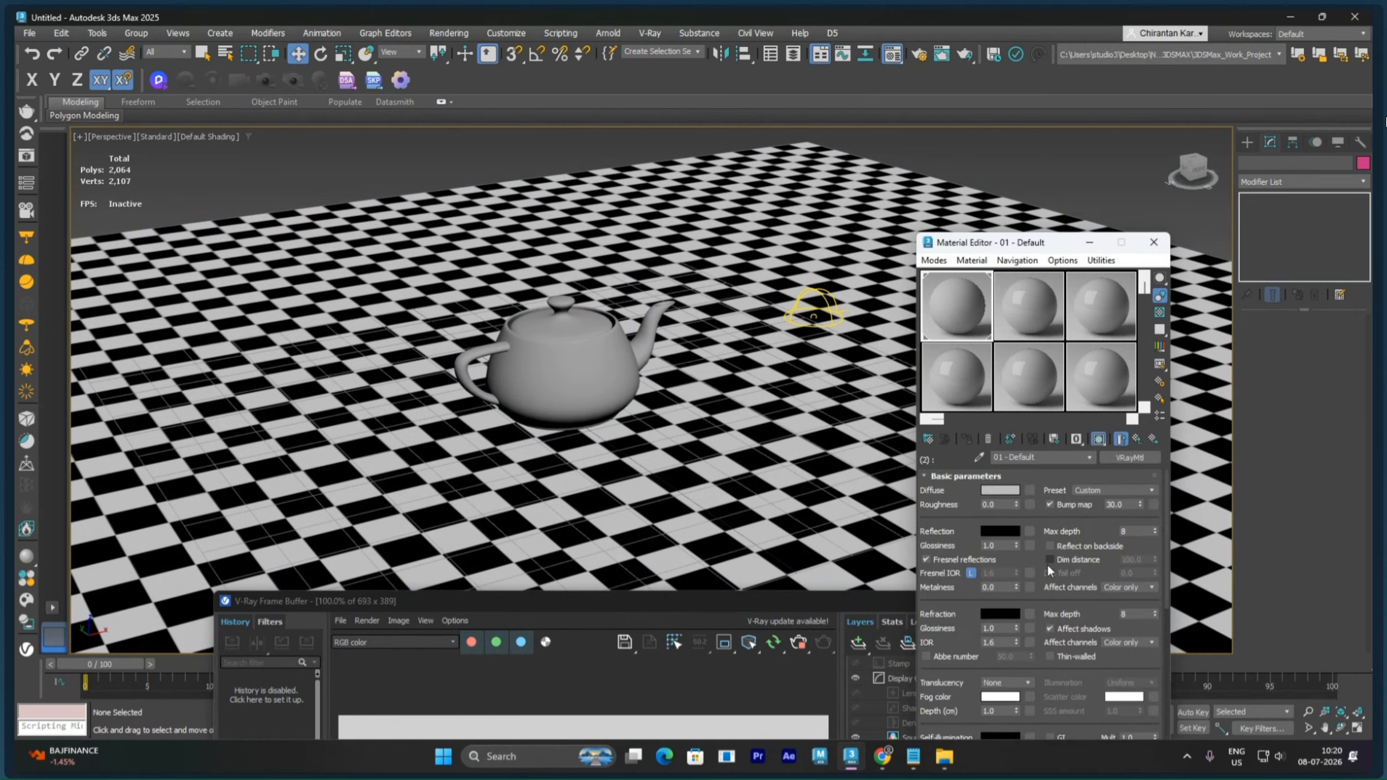
click(1012, 492)
click(732, 369)
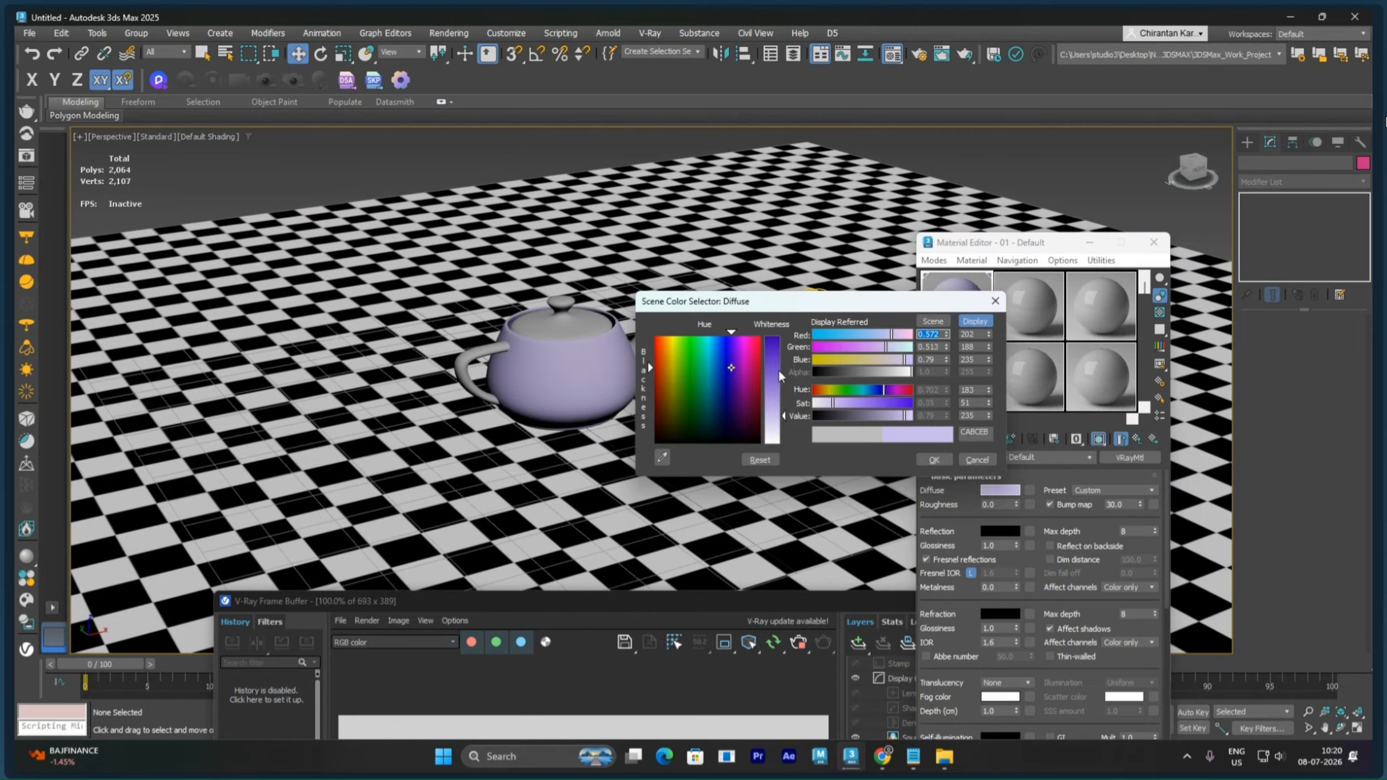
click(715, 364)
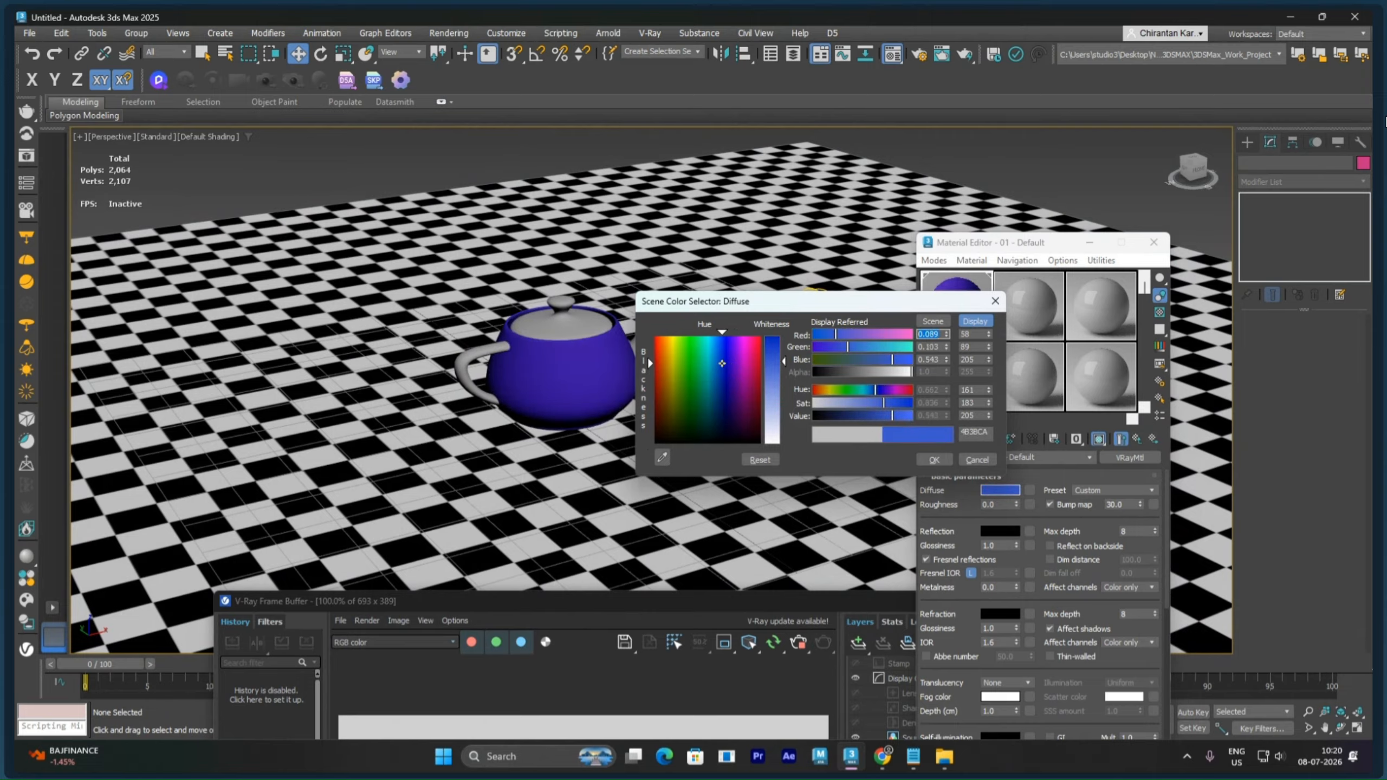
drag(776, 362, 776, 339)
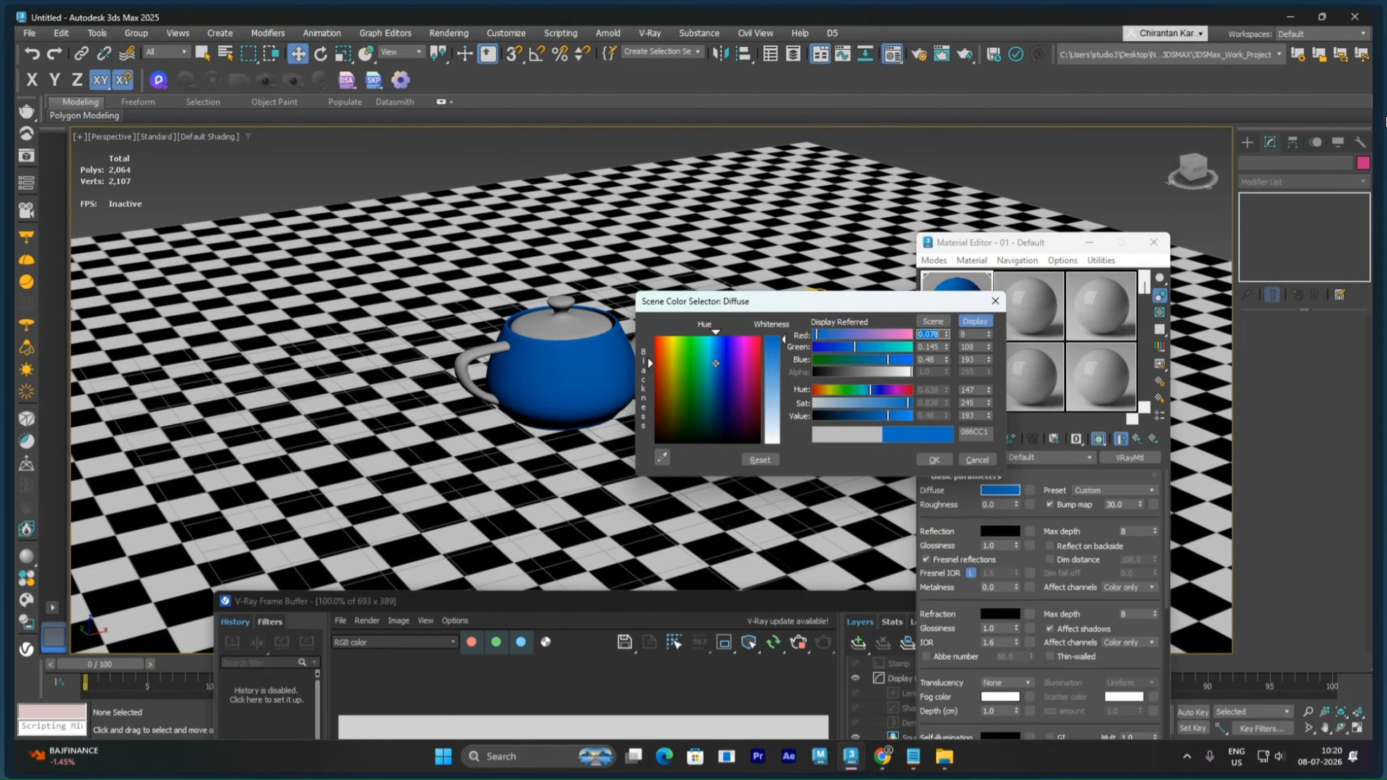
click(934, 460)
Step: Set sub-material 2's reflection color to light grey with a display value of 173
click(999, 531)
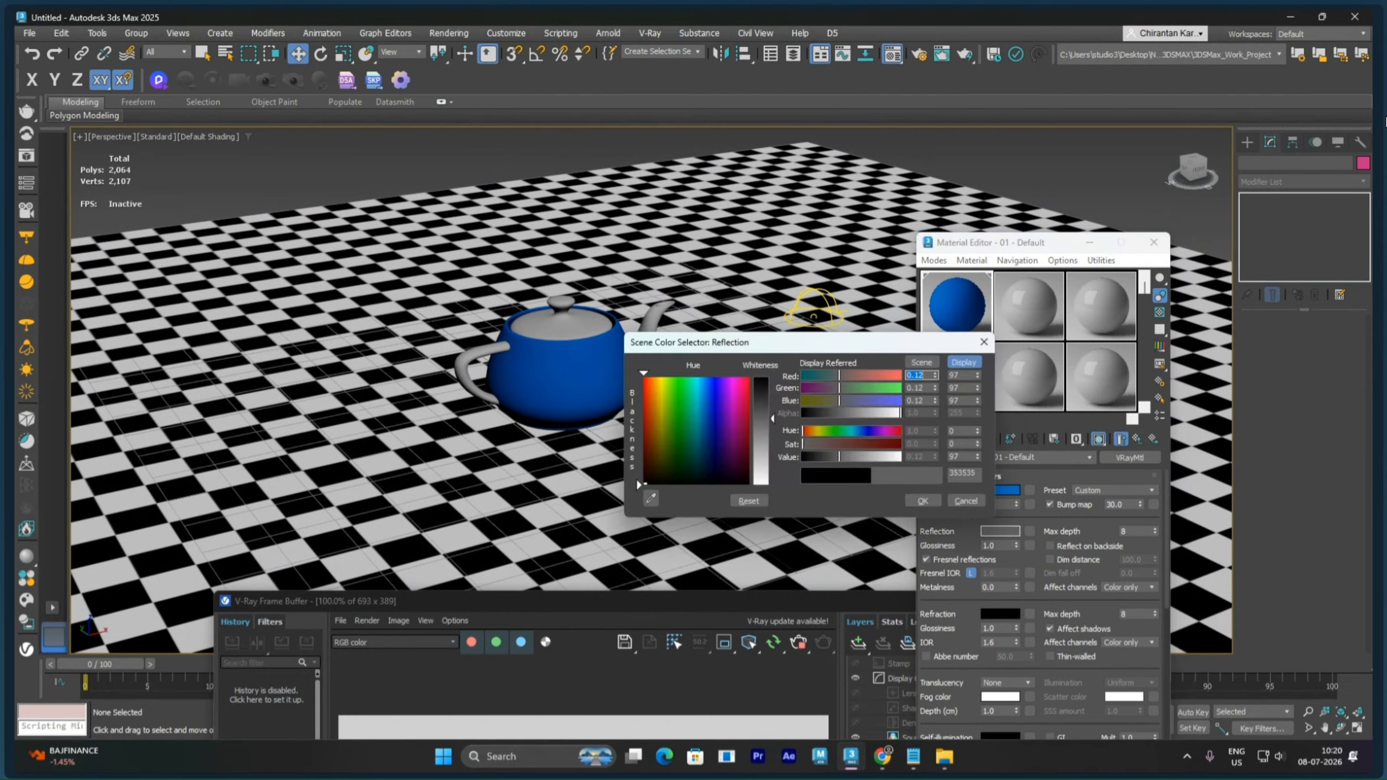
drag(773, 419, 773, 450)
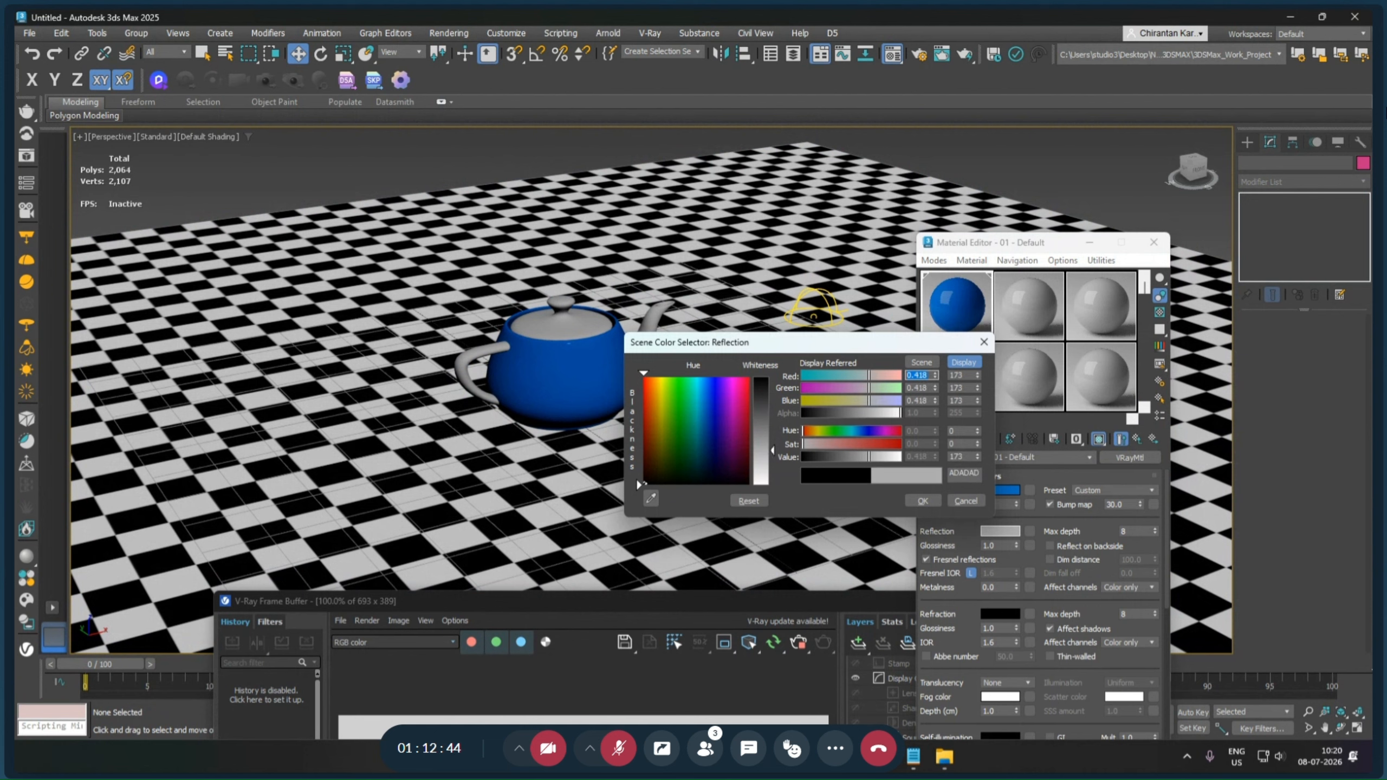
click(923, 500)
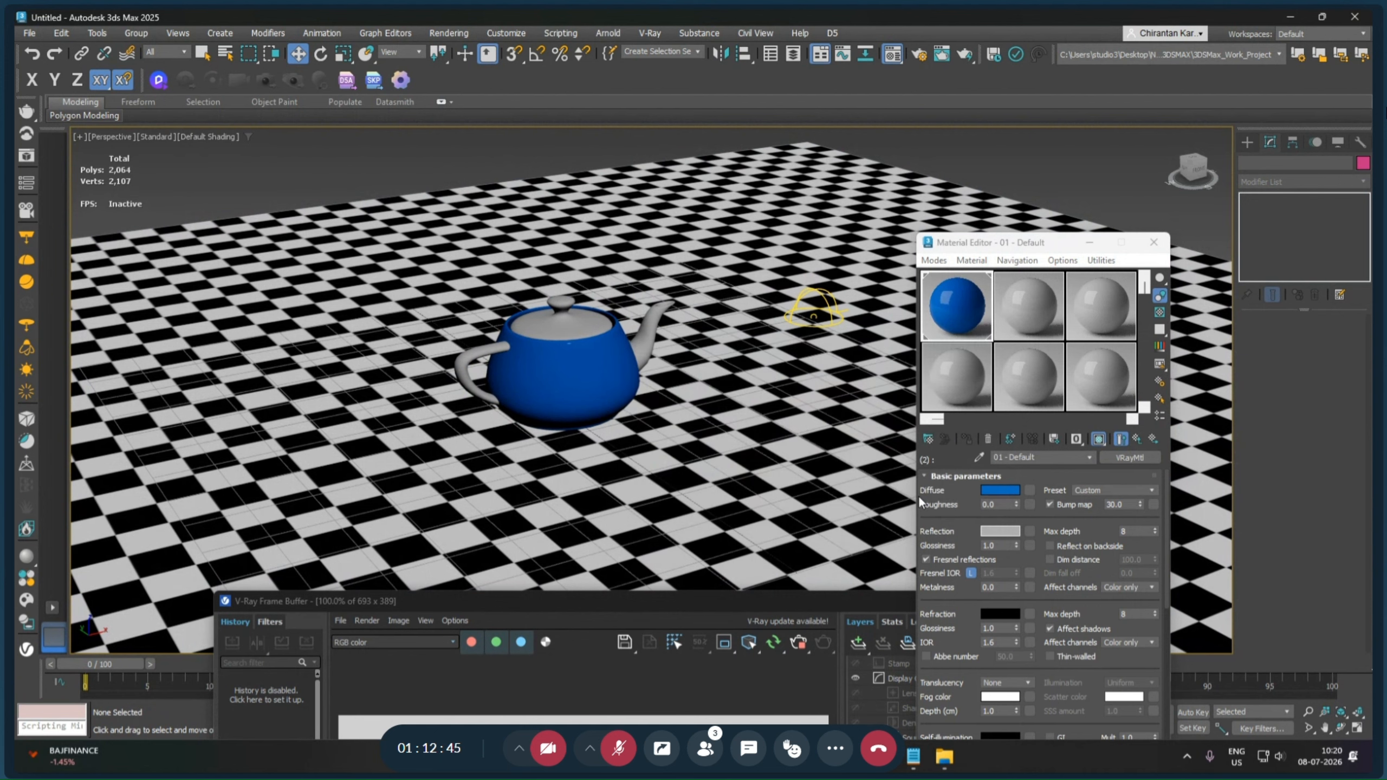
Step: Examine the reflective blue teapot body in the V-Ray render from a closer, lower viewpoint
double_click(997, 545)
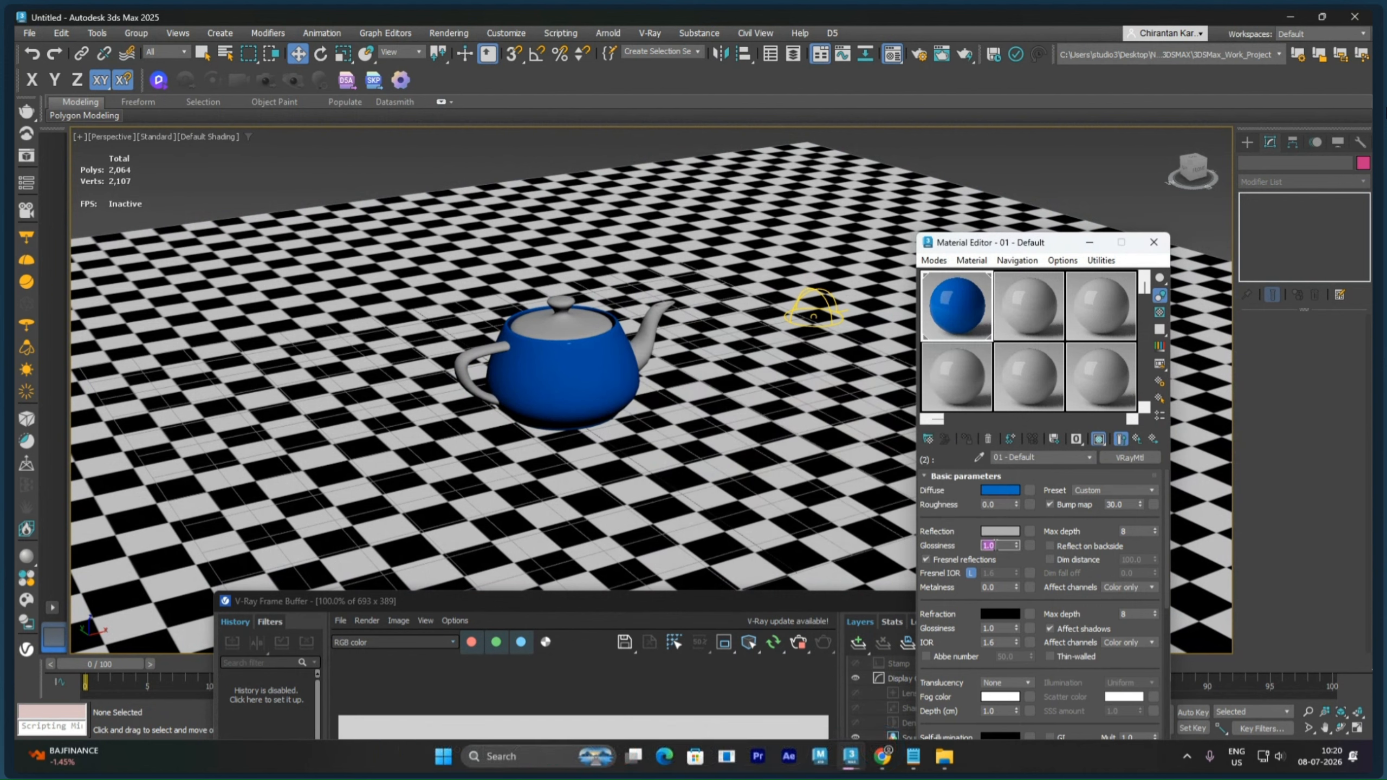
right_click(586, 409)
click(620, 421)
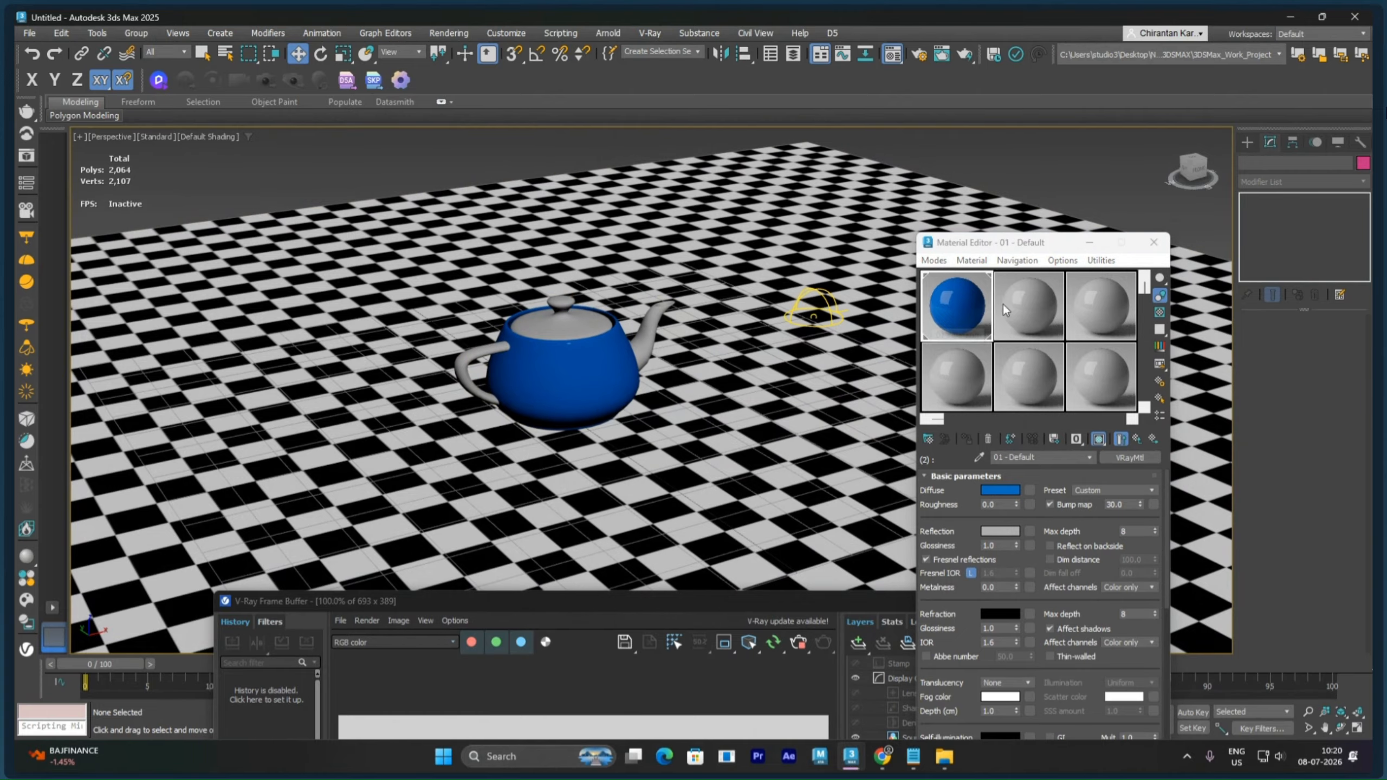
right_click(579, 361)
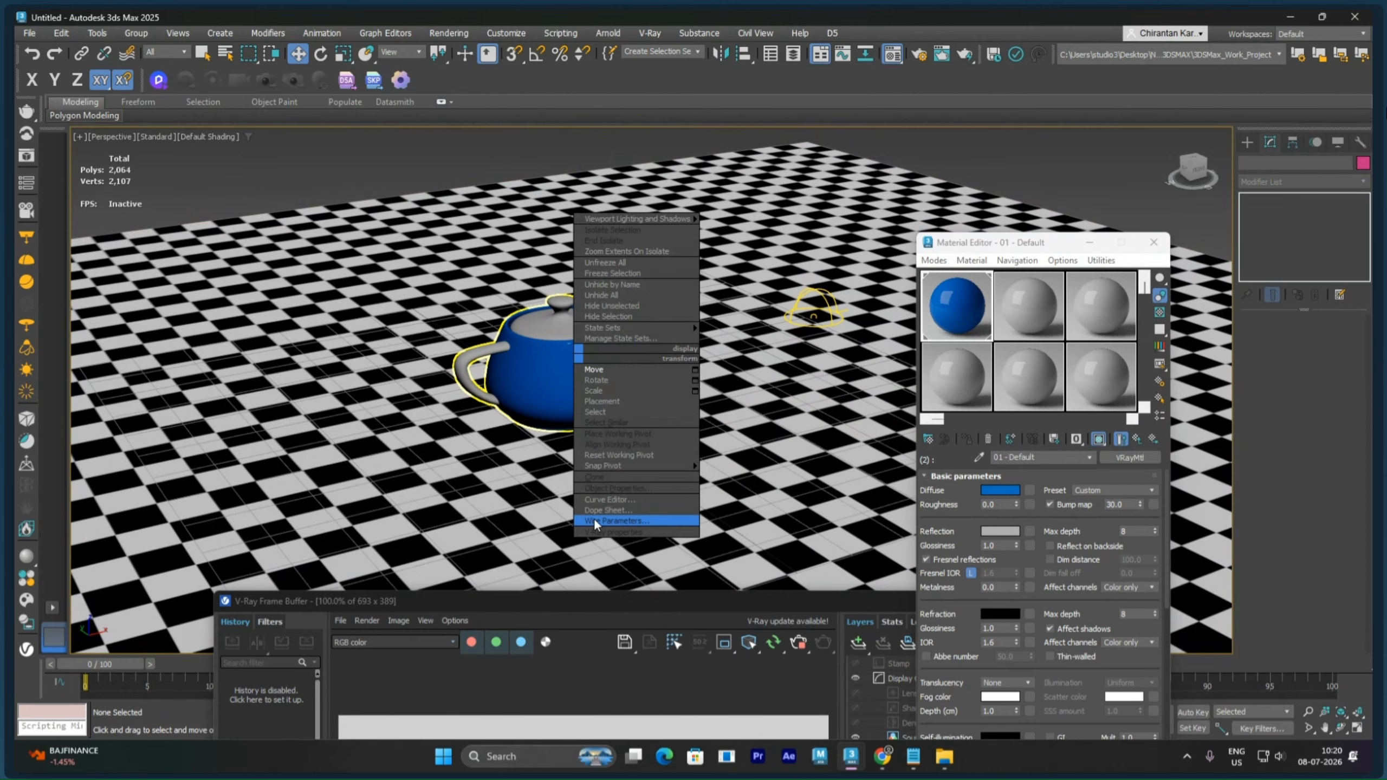
drag(596, 609, 1099, 284)
scroll(601, 425, up, 10)
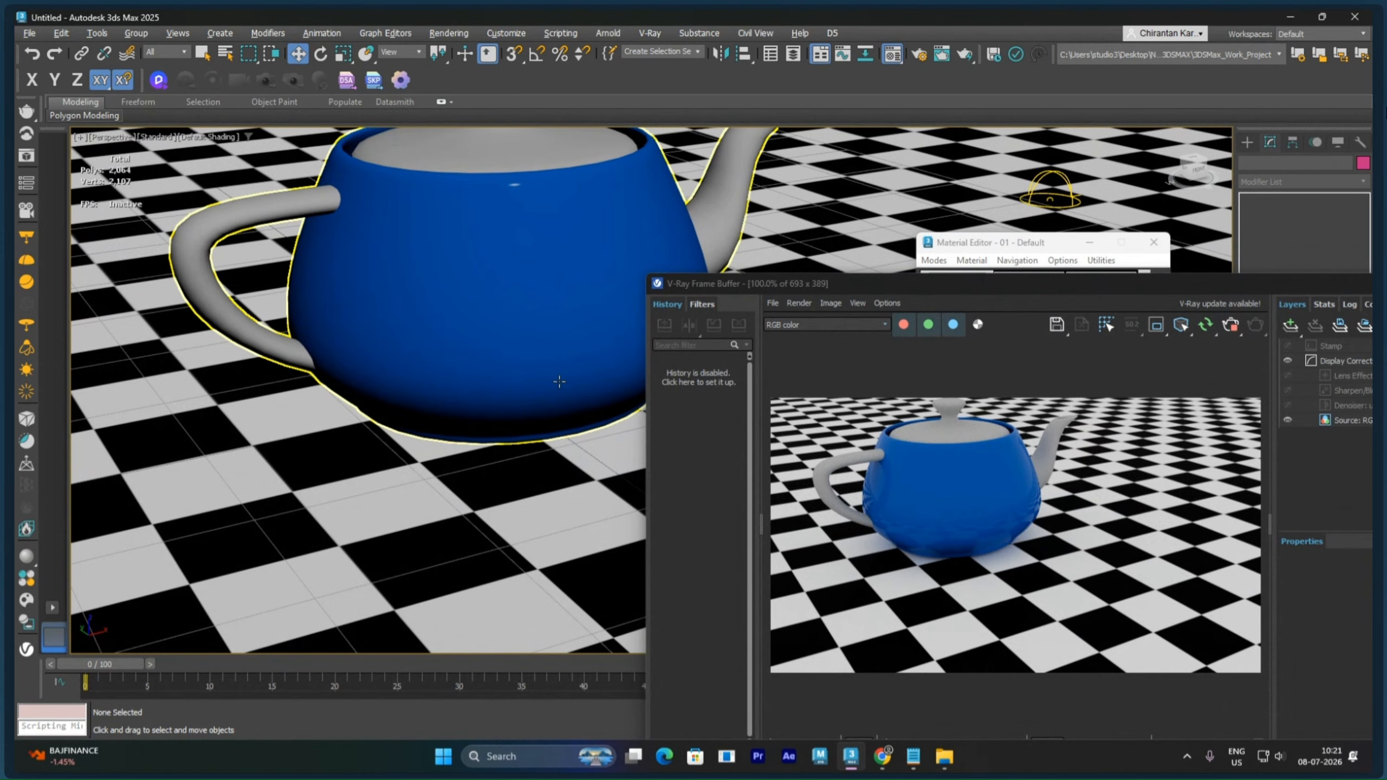
middle_drag(557, 381, 550, 479)
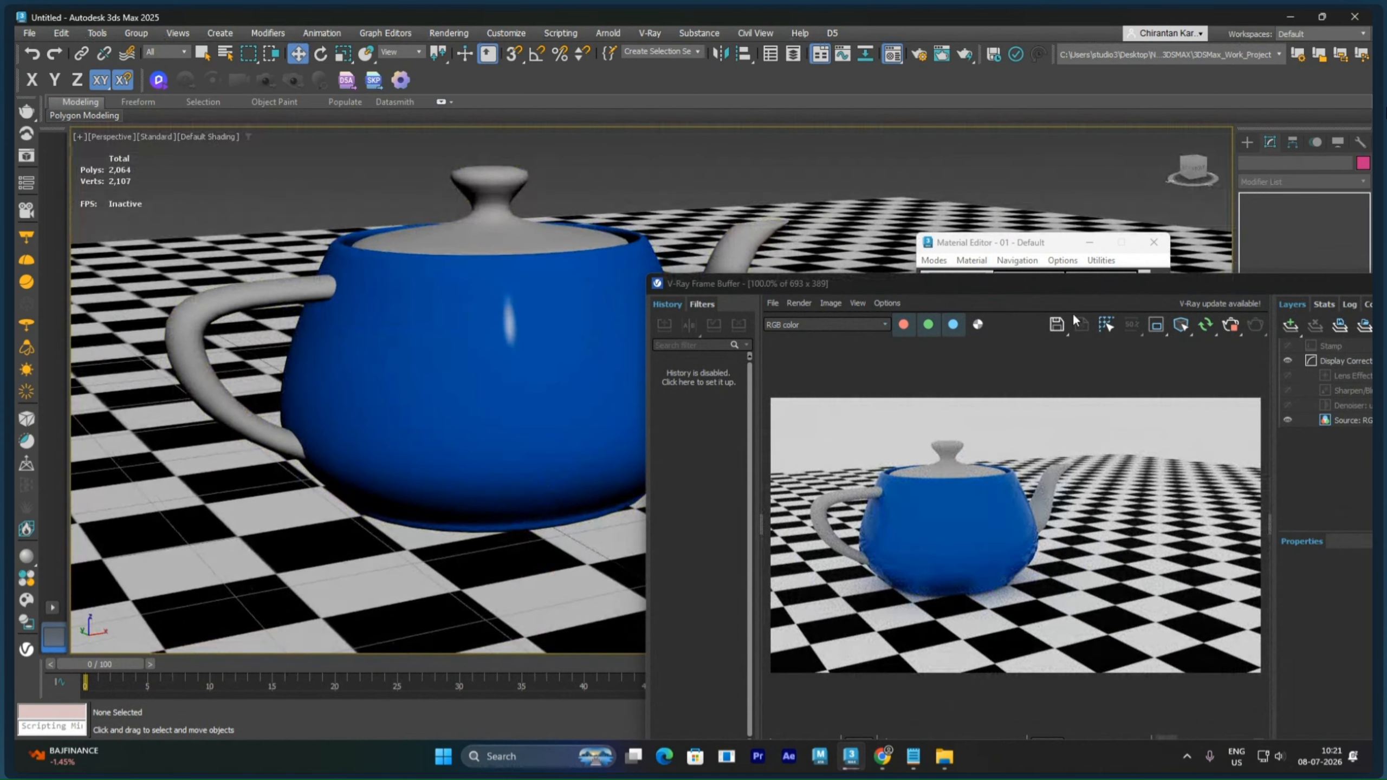
drag(1073, 283, 553, 563)
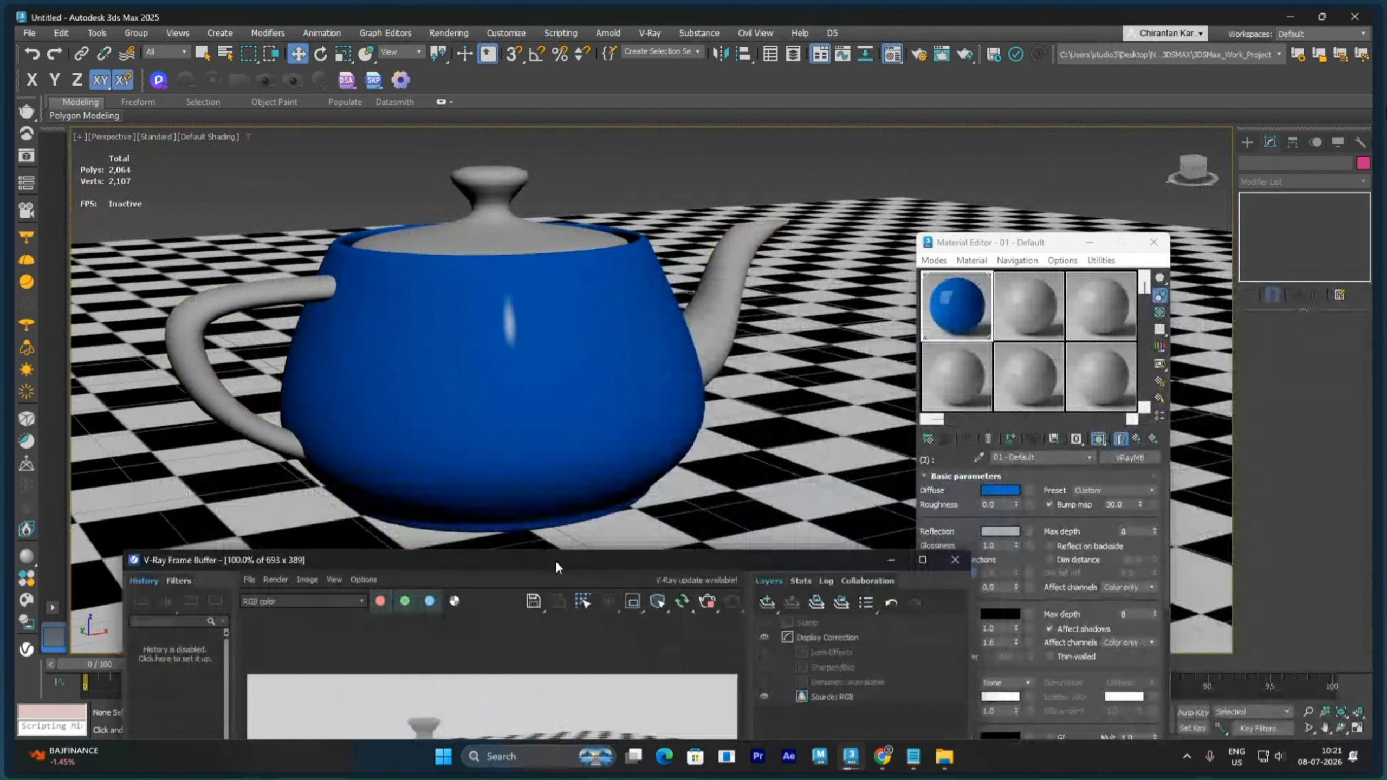
Step: Set sub-material 3's diffuse color to a saturated magenta for the spout, about RGB 197, 0, 199
click(1138, 442)
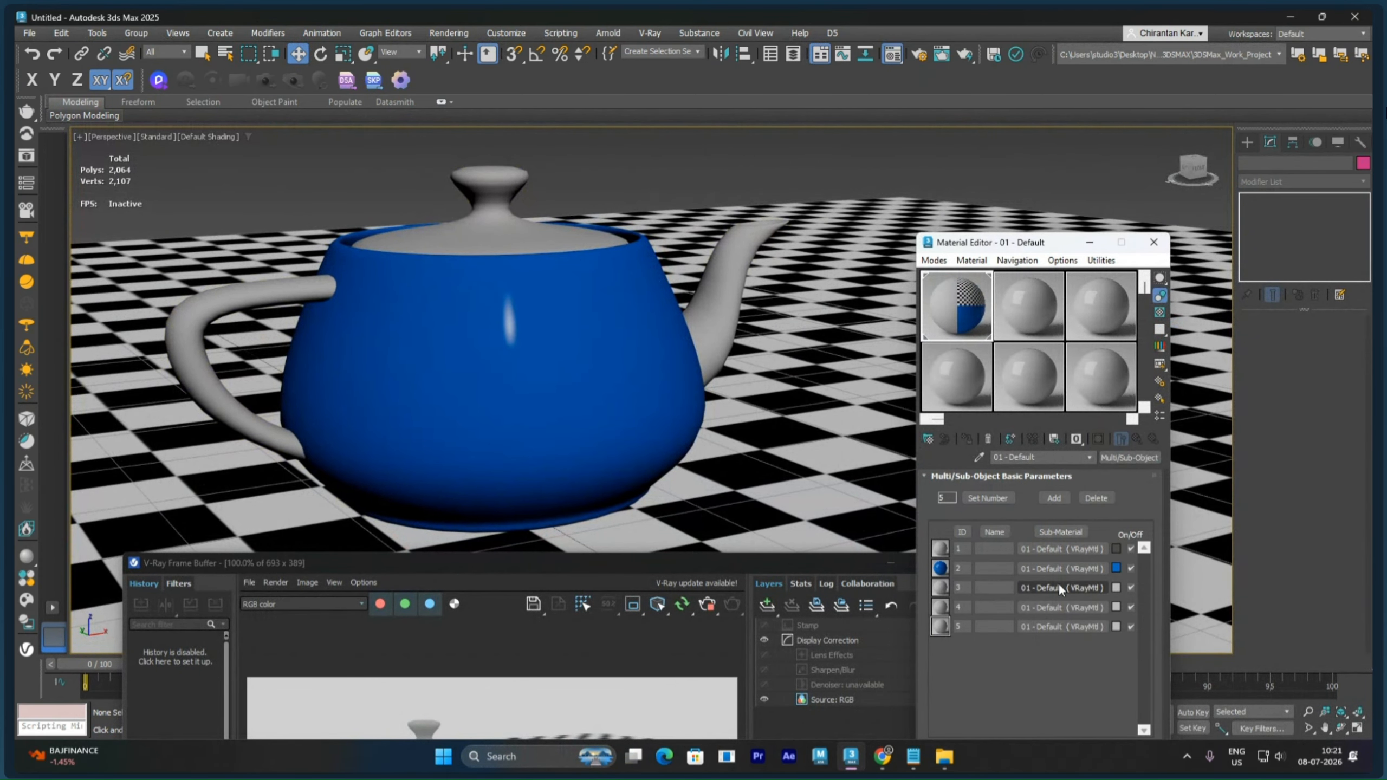
click(1058, 587)
click(996, 492)
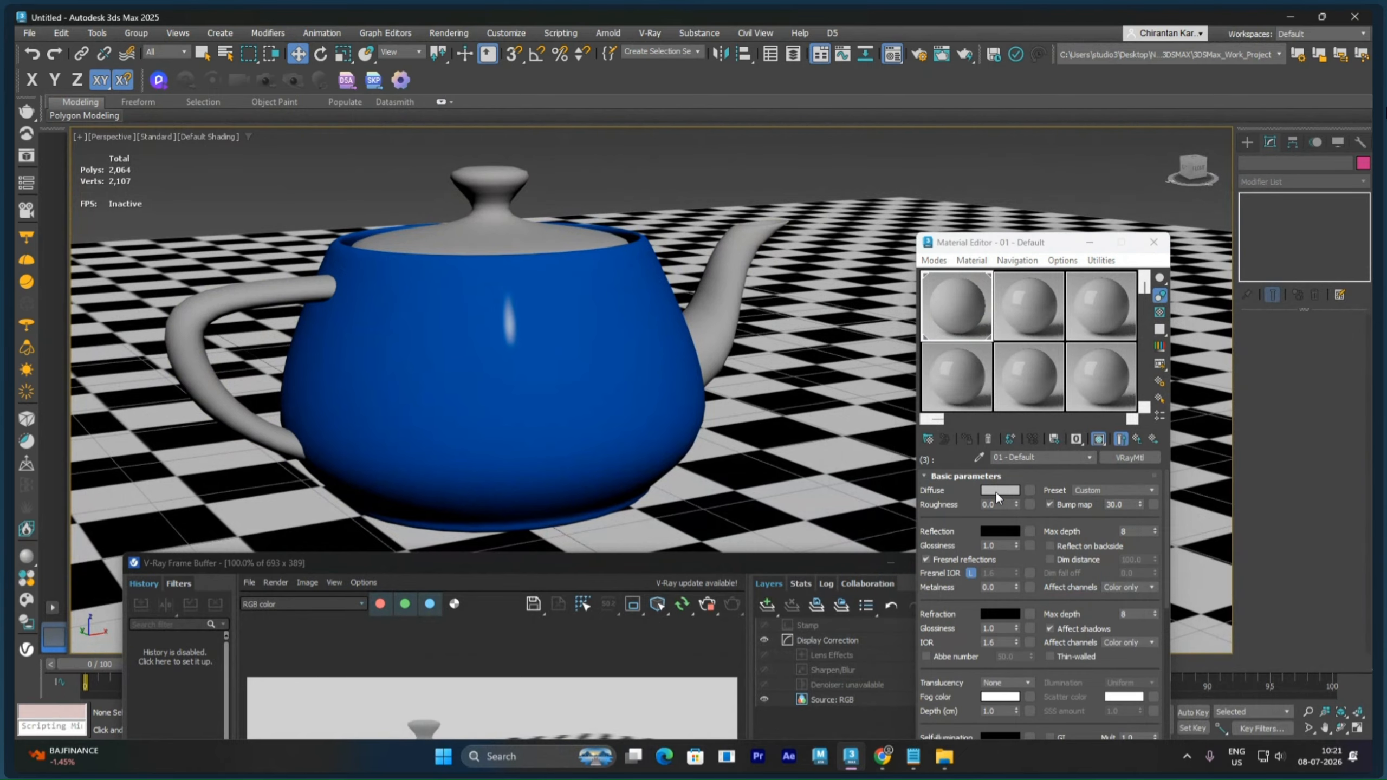
click(727, 364)
drag(761, 363, 762, 336)
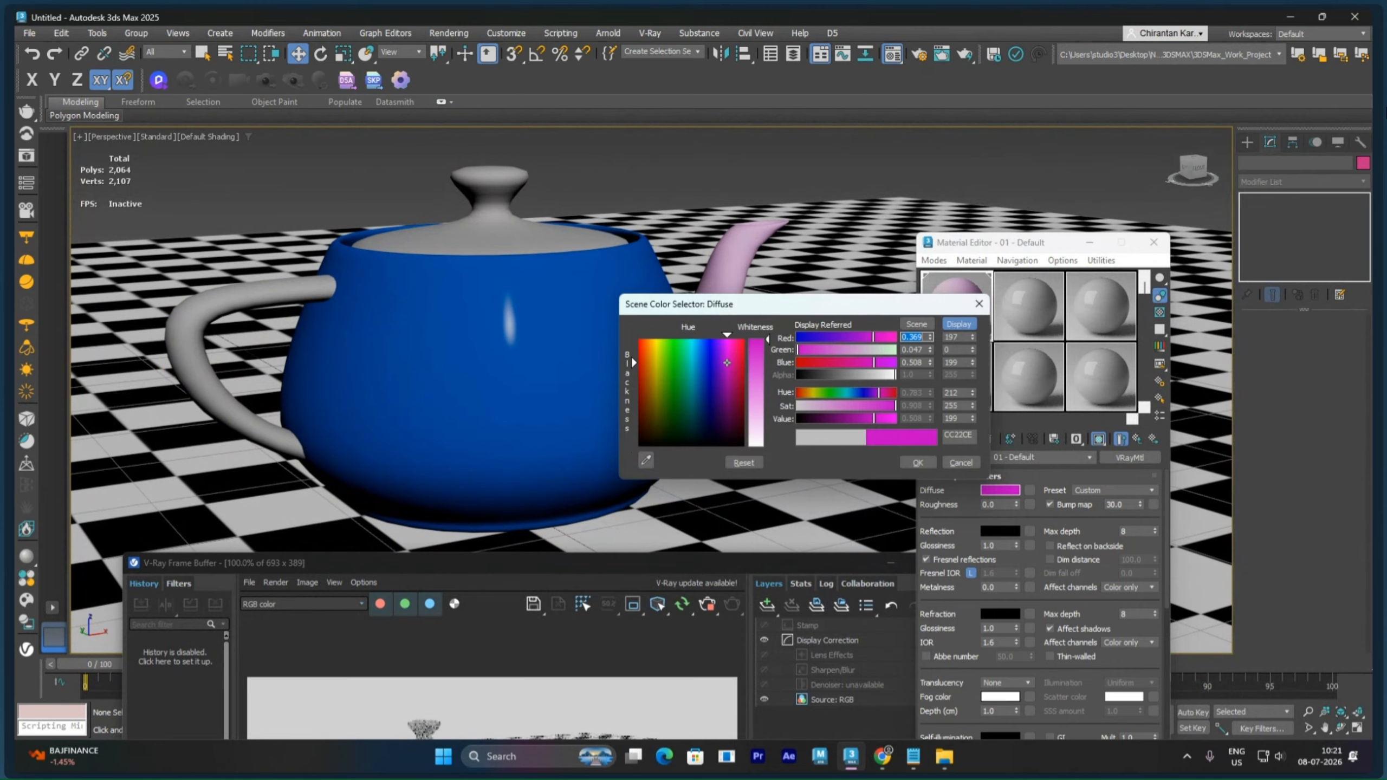
click(919, 463)
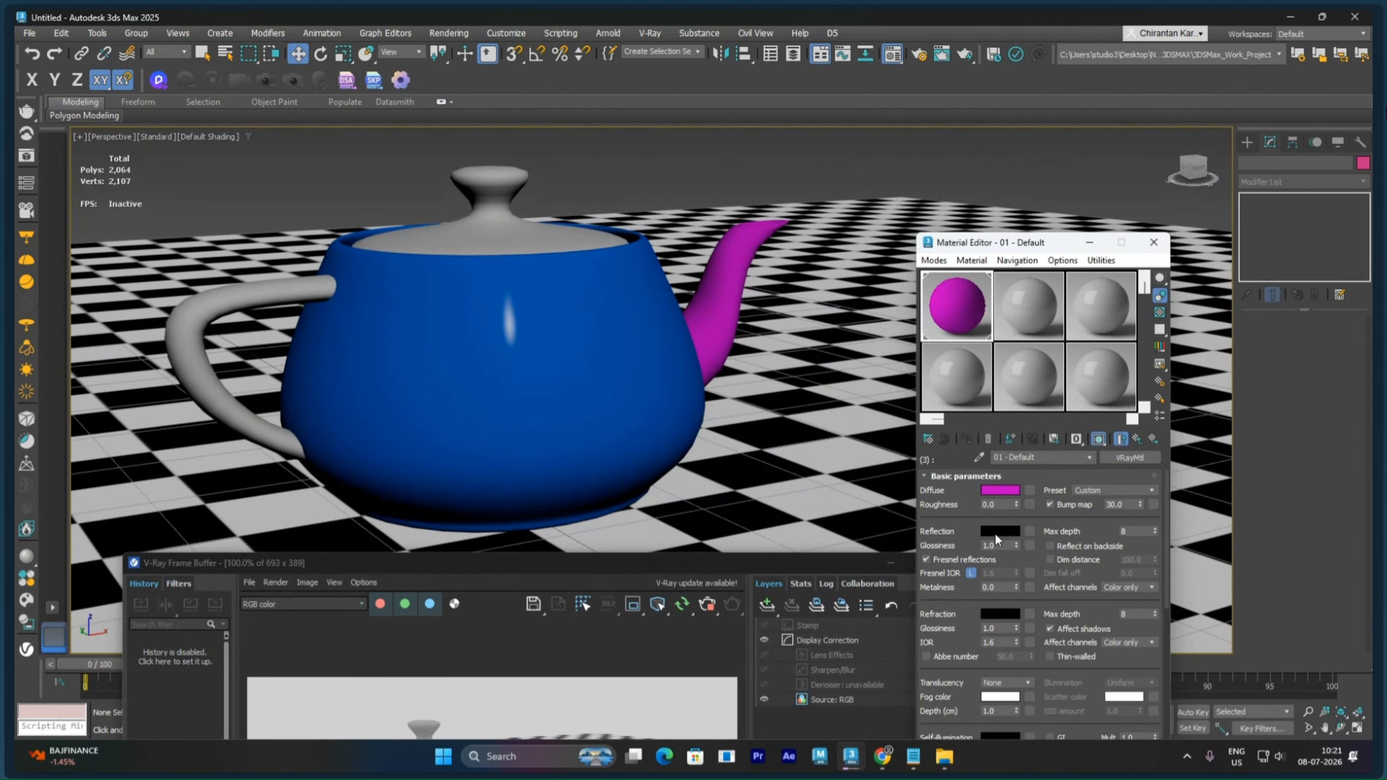
Step: Set sub-material 3's reflection color to light grey with a display value of 177 and check the spout in the render
click(996, 533)
drag(753, 410, 757, 436)
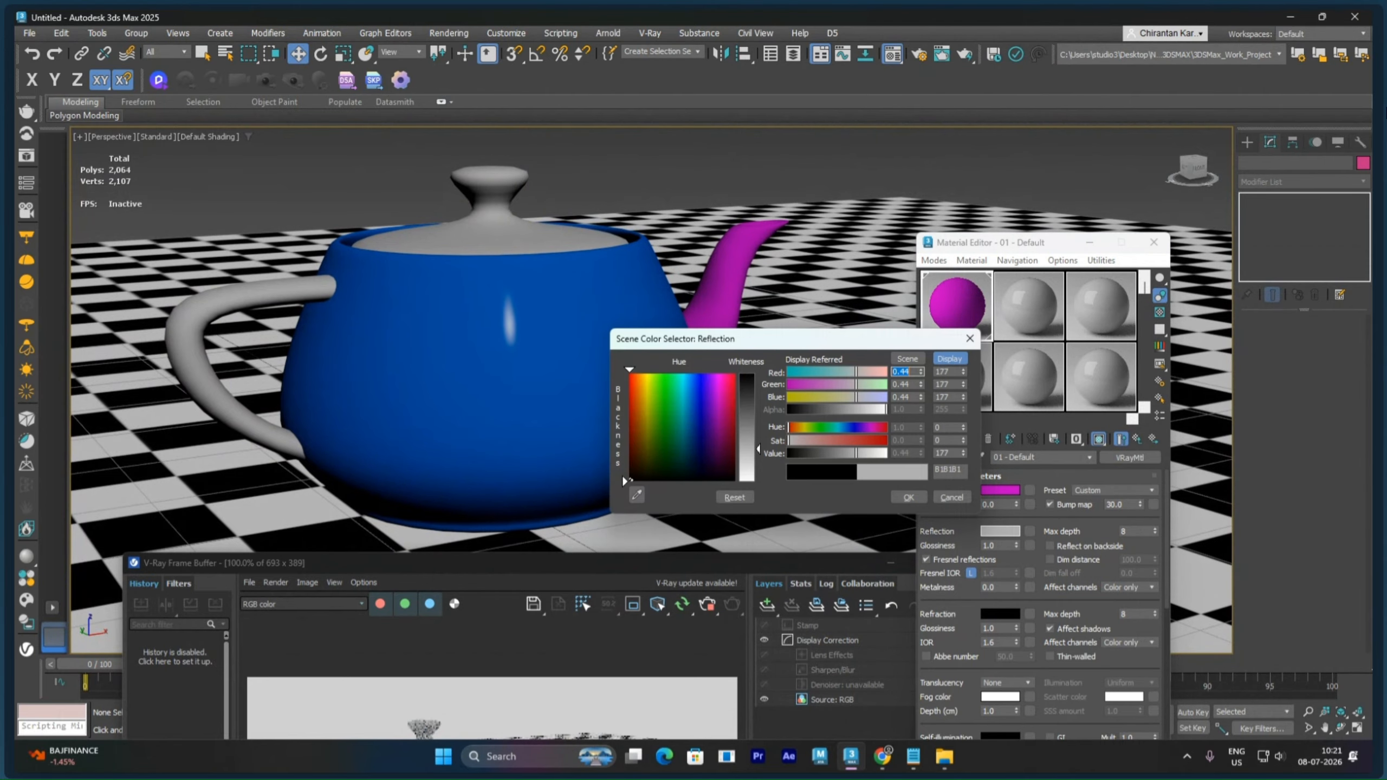
click(908, 498)
drag(719, 565, 720, 298)
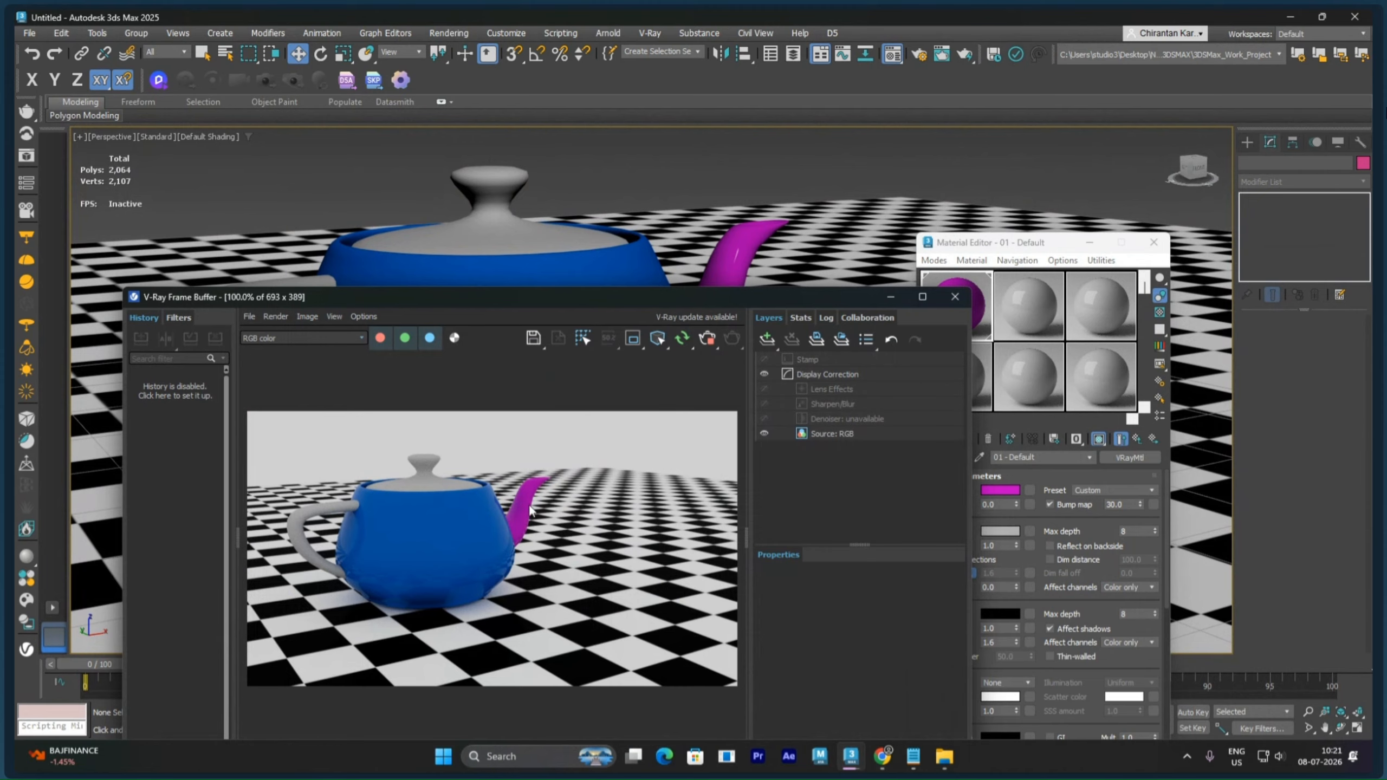
drag(704, 322, 744, 617)
Step: Set sub-material 4's diffuse color to a saturated green for the lid, RGB 8, 161, 0
click(1136, 439)
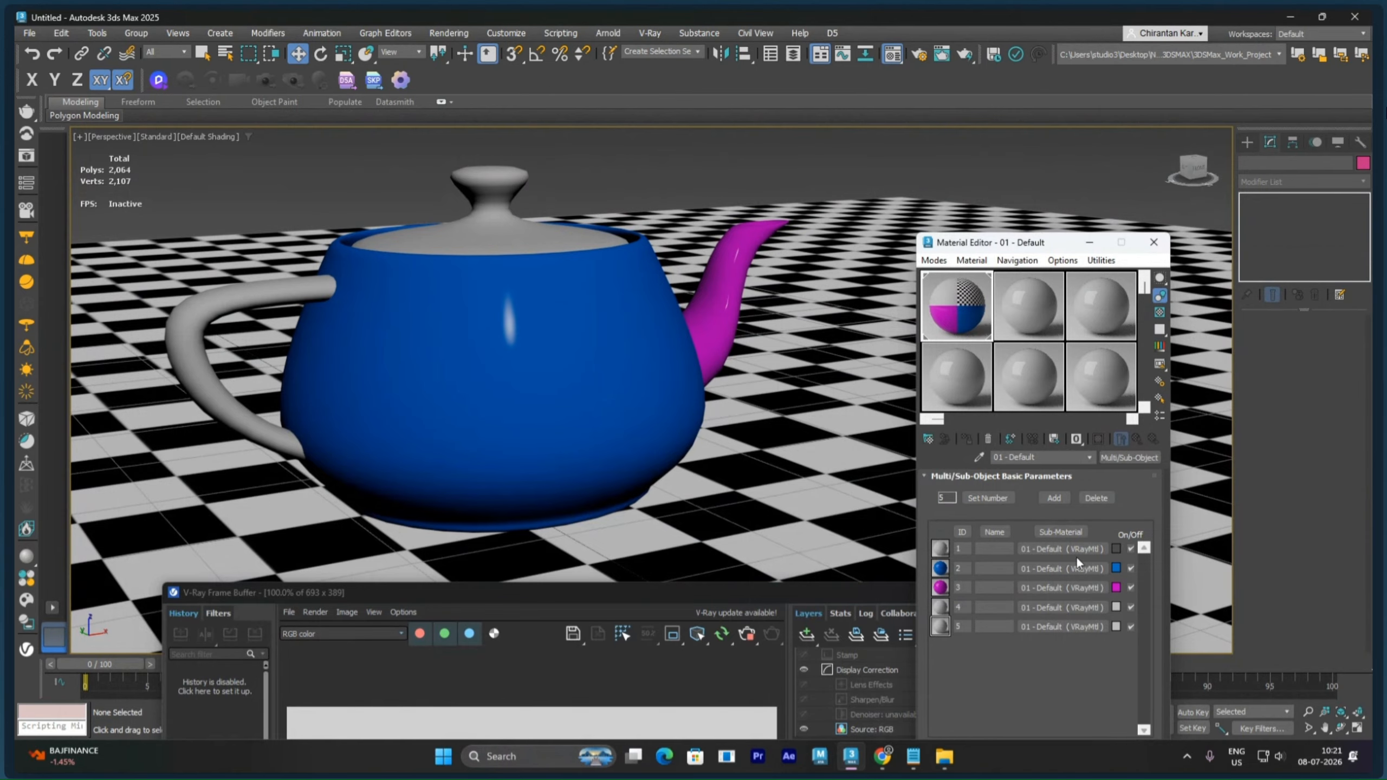
click(1061, 605)
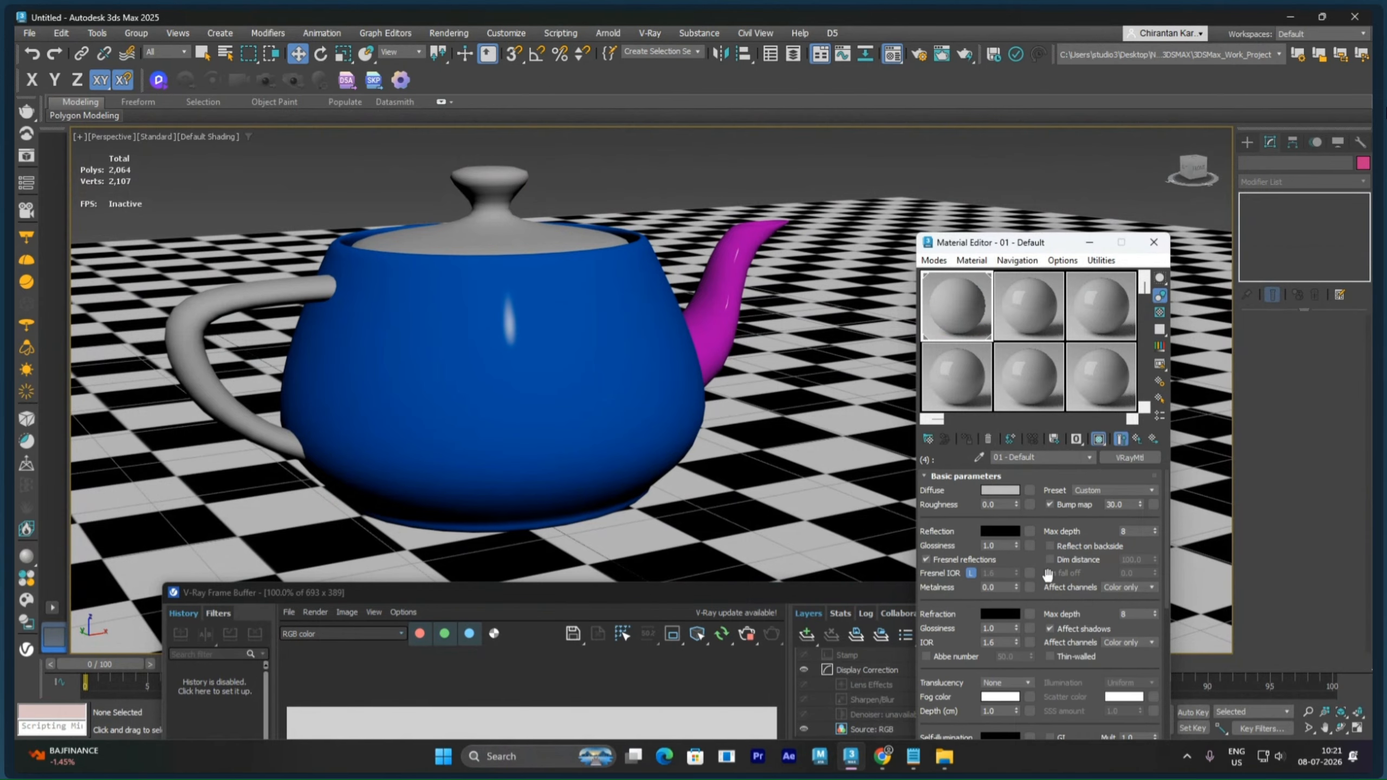
click(1004, 490)
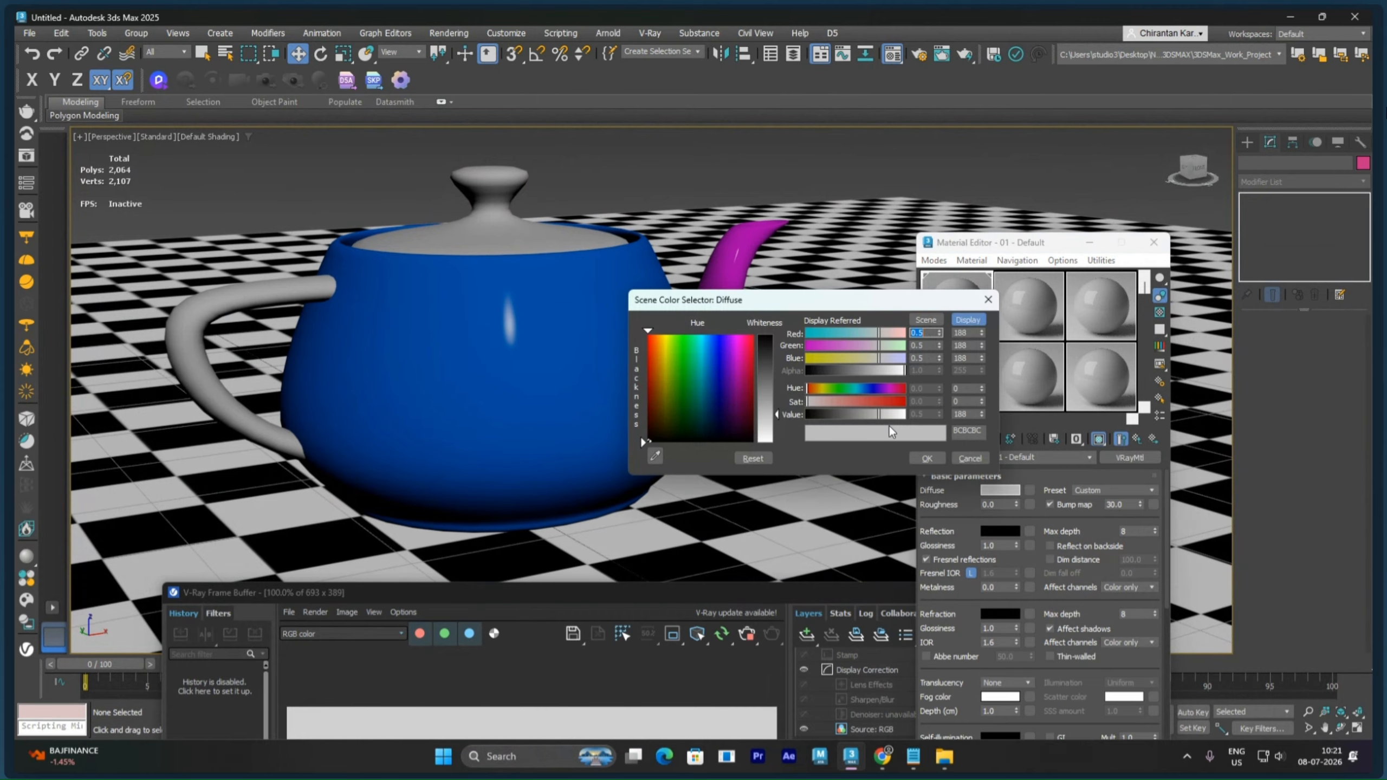
drag(688, 345, 682, 375)
drag(764, 365, 766, 334)
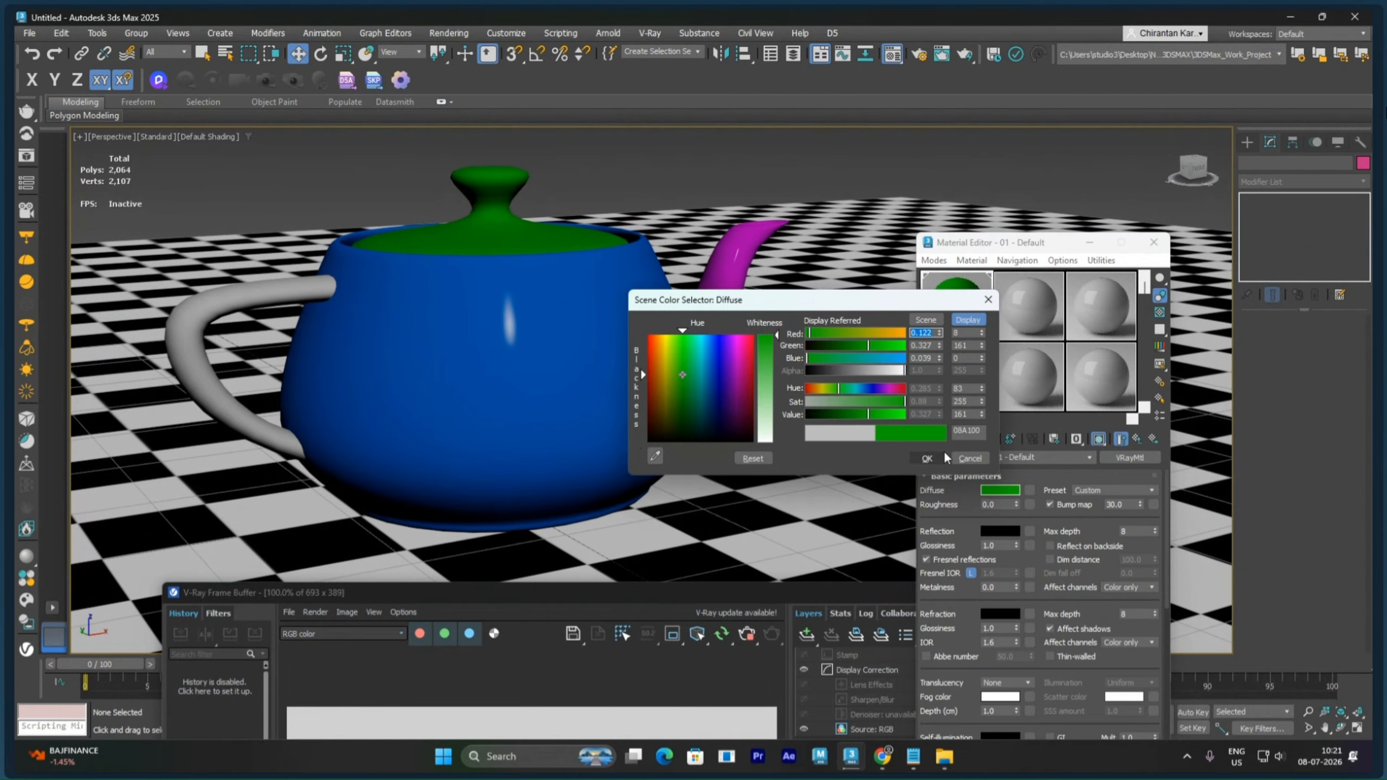
click(929, 458)
Step: Set sub-material 4's reflection color to light grey with a display value of 181 and check the lid in the render
click(1000, 531)
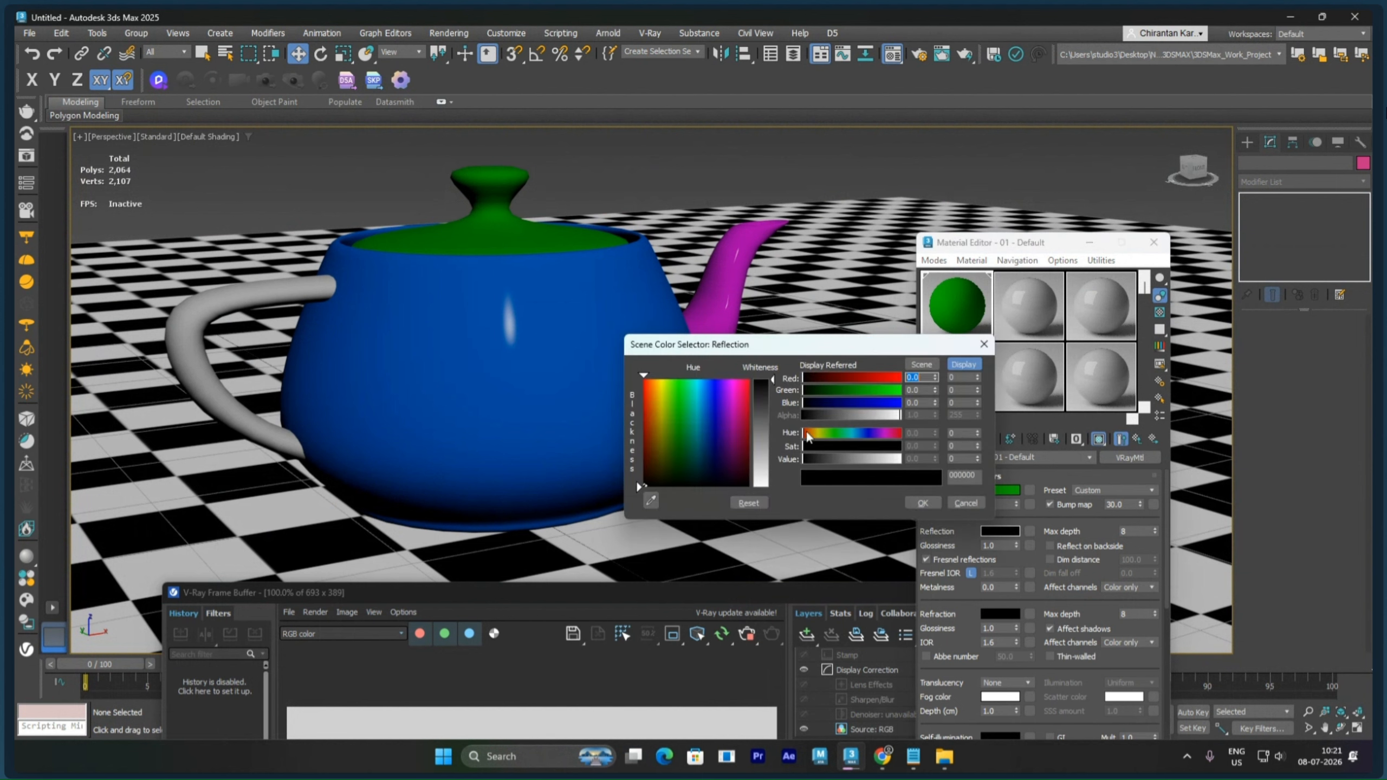
drag(805, 459, 870, 495)
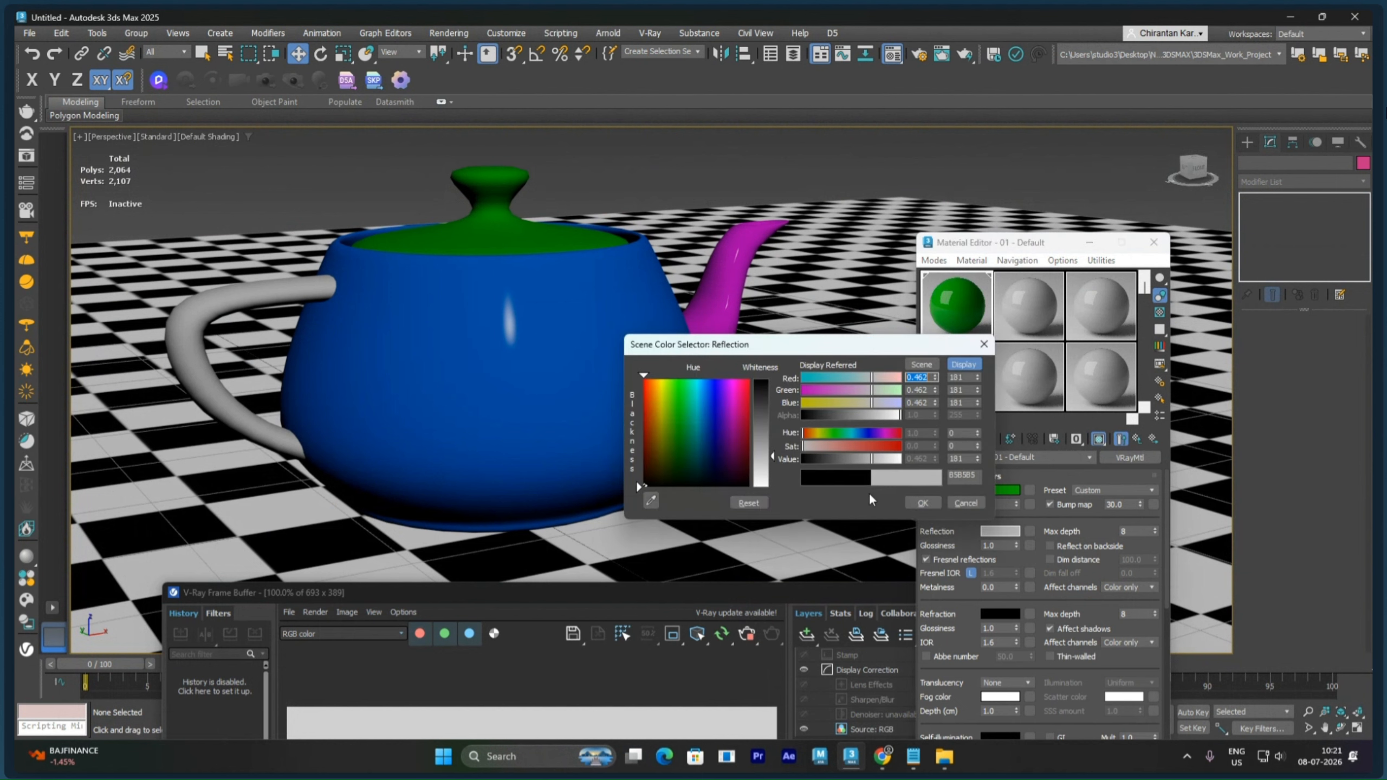
click(934, 501)
alt+middle_drag(664, 333, 683, 385)
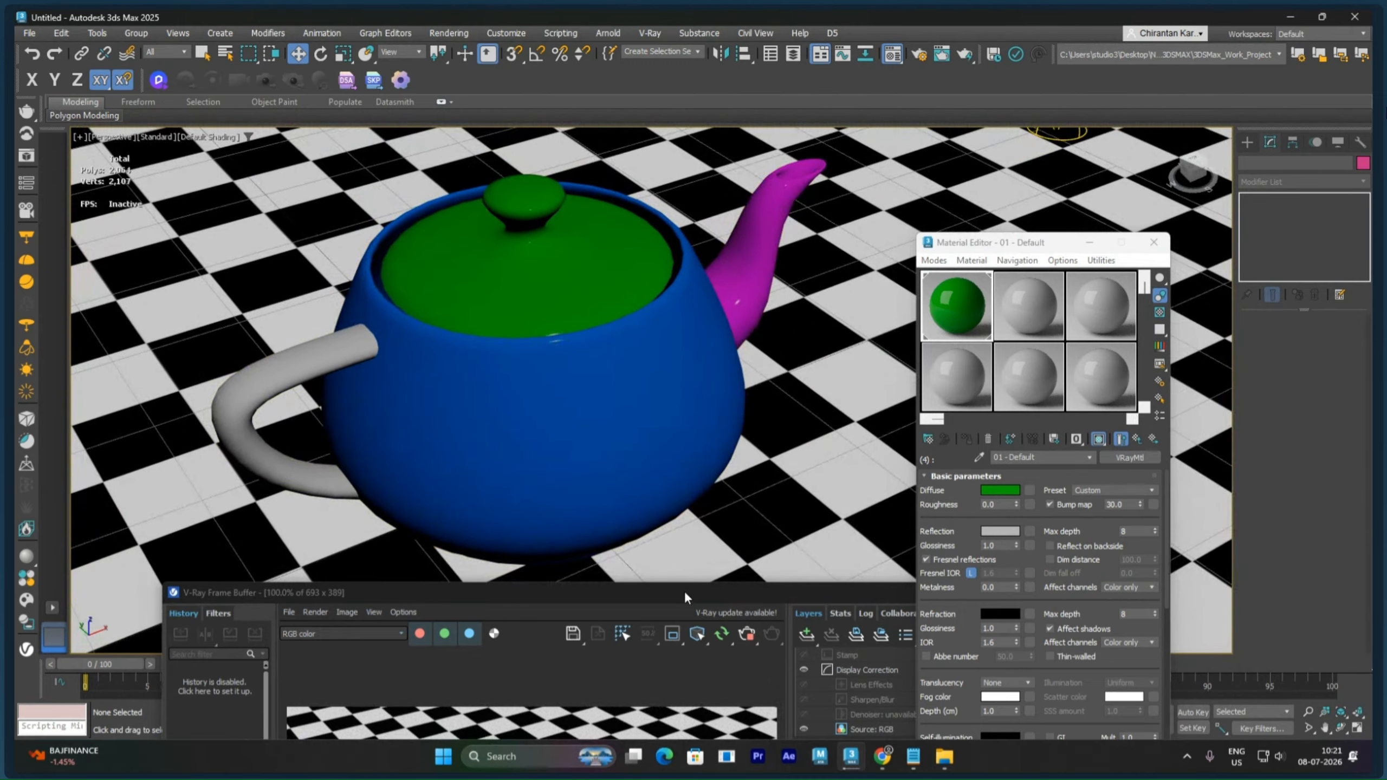
drag(684, 590, 713, 239)
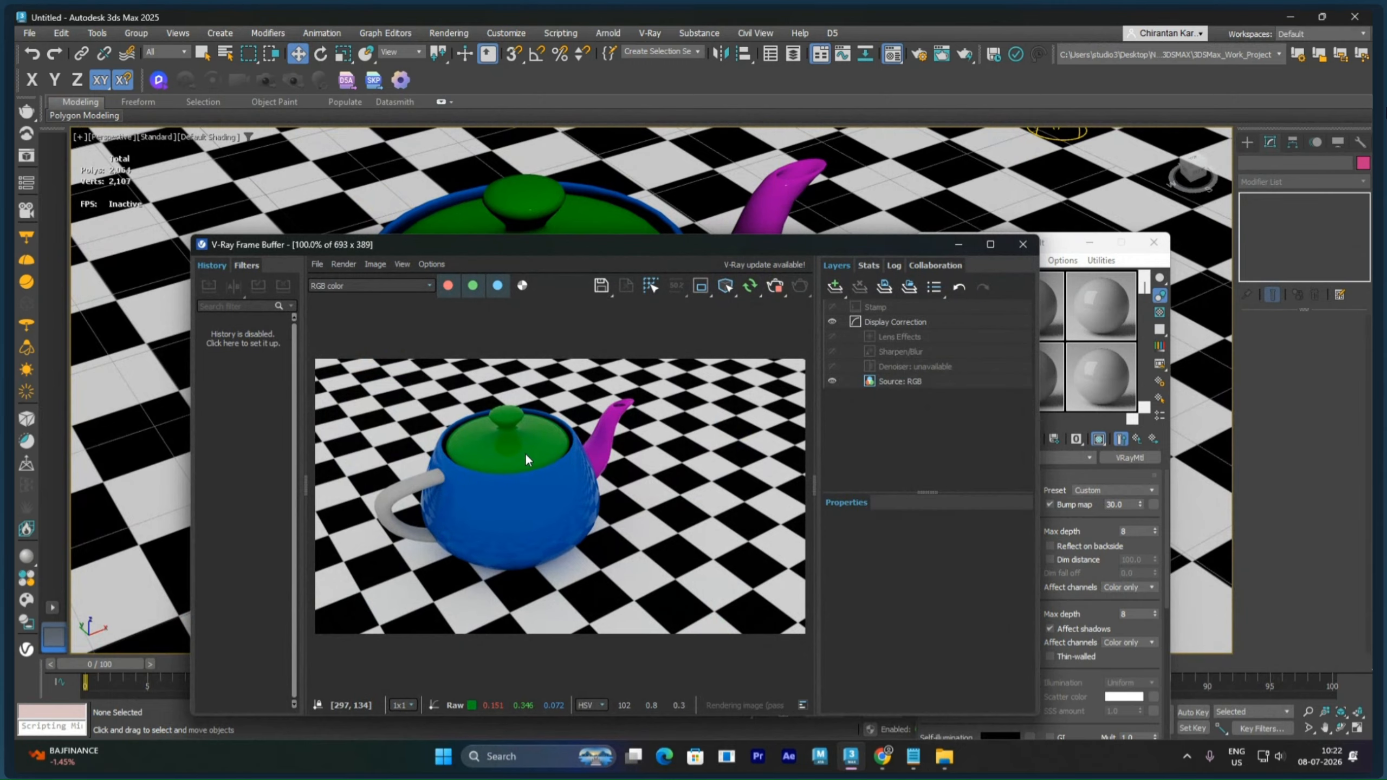
drag(730, 248, 828, 482)
drag(1031, 243, 1073, 194)
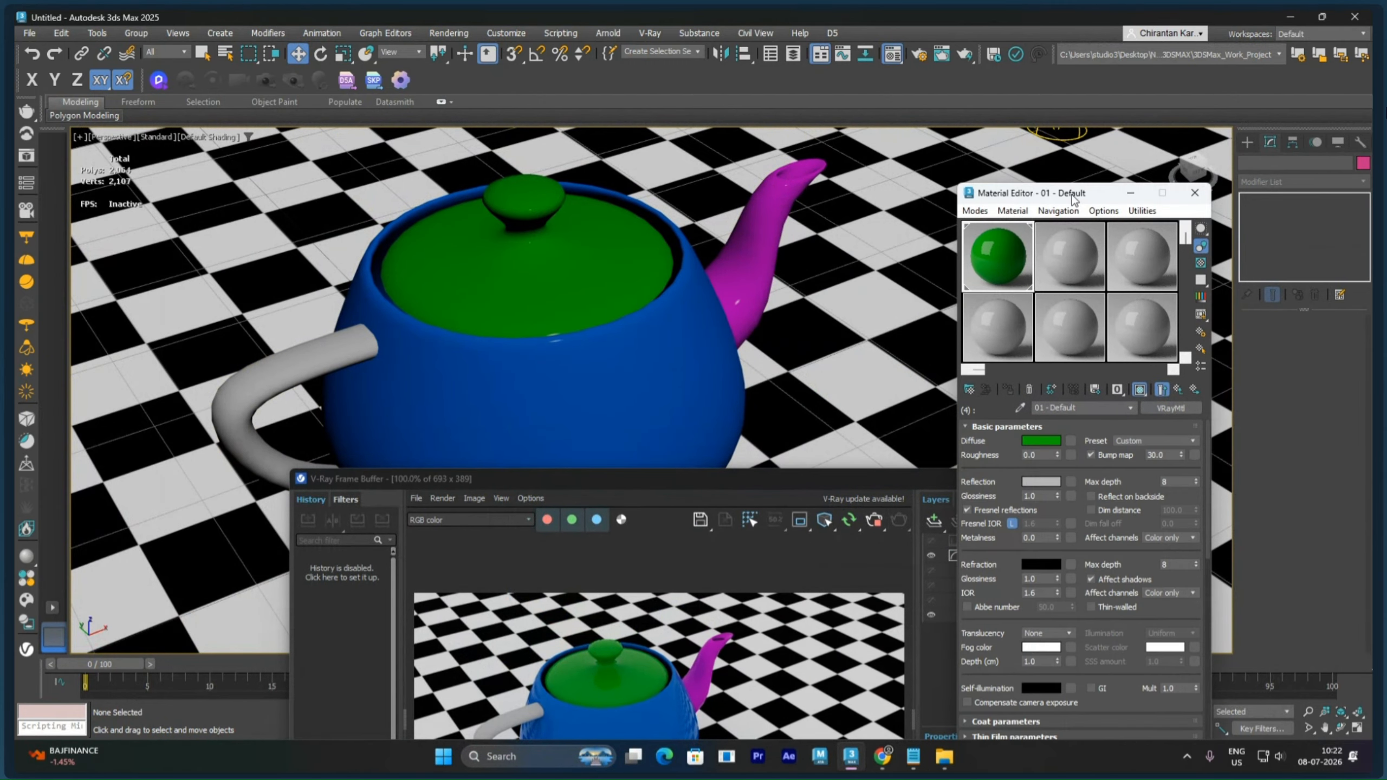
Step: Set sub-material 5's diffuse color to a pure, bright red for the teapot's handle
click(1180, 389)
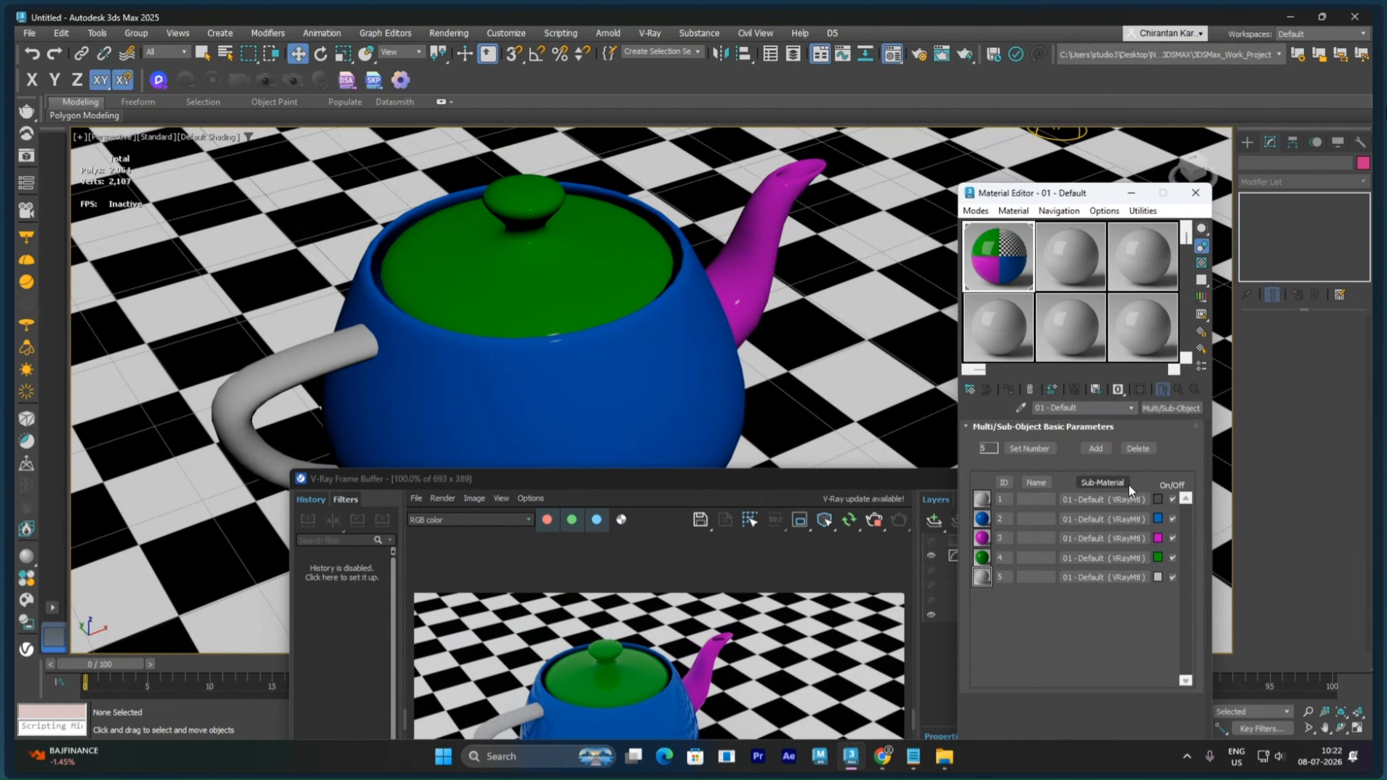
click(1099, 575)
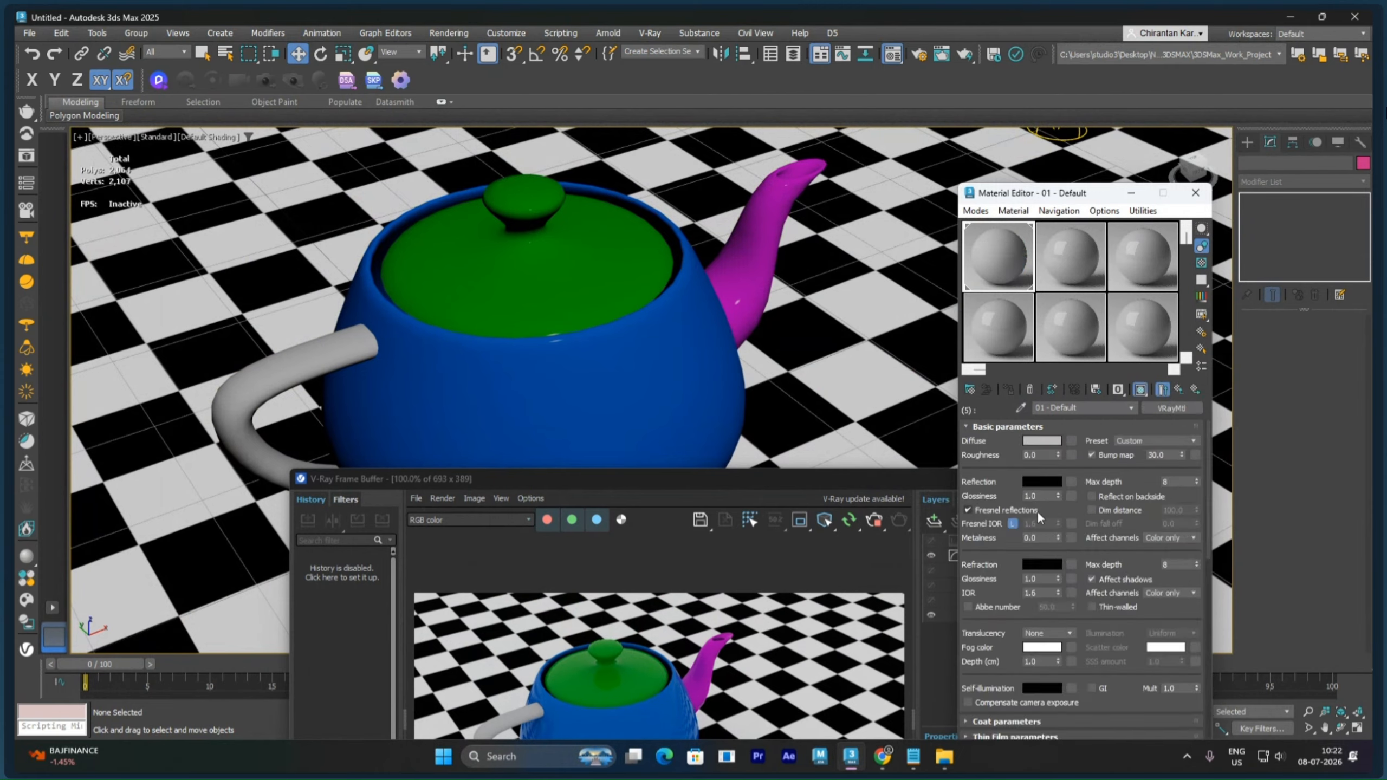
click(1037, 441)
drag(779, 301, 782, 288)
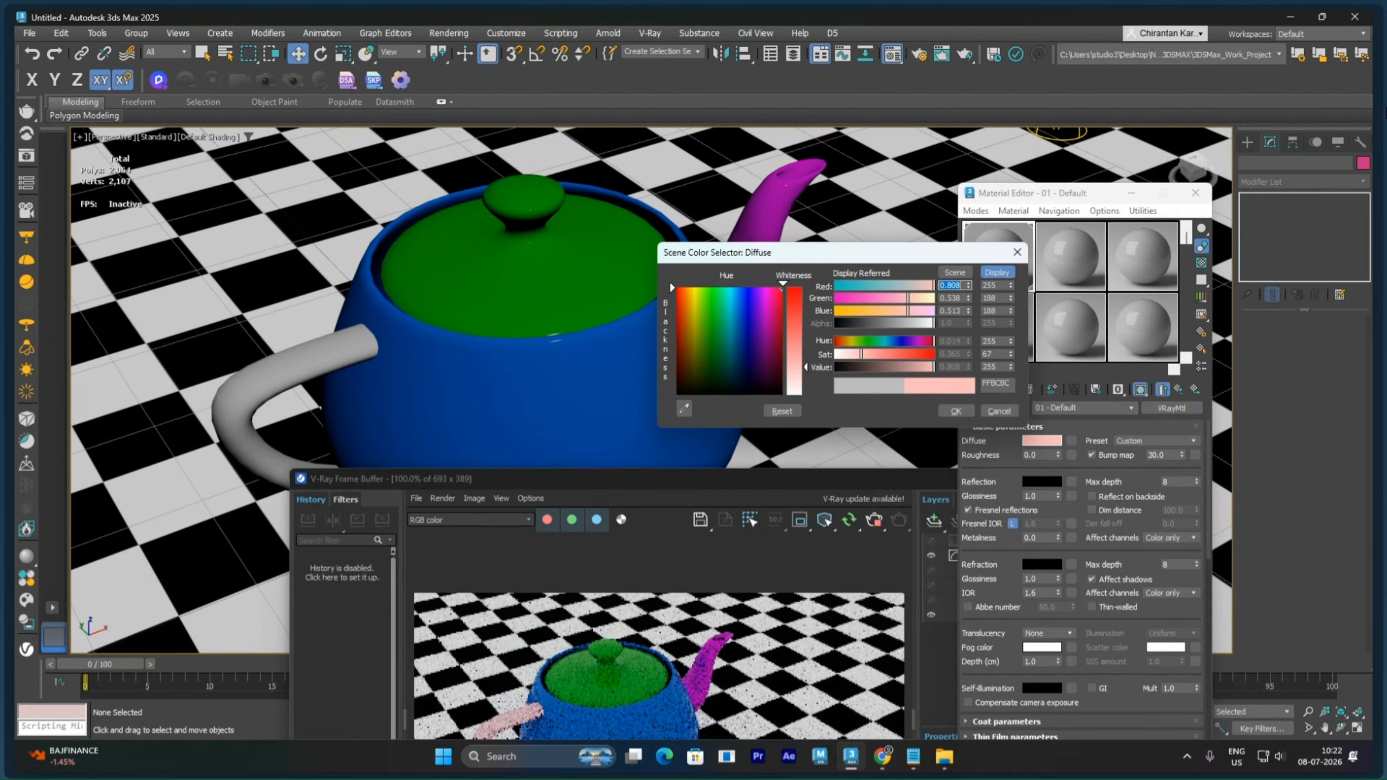
click(793, 287)
click(956, 410)
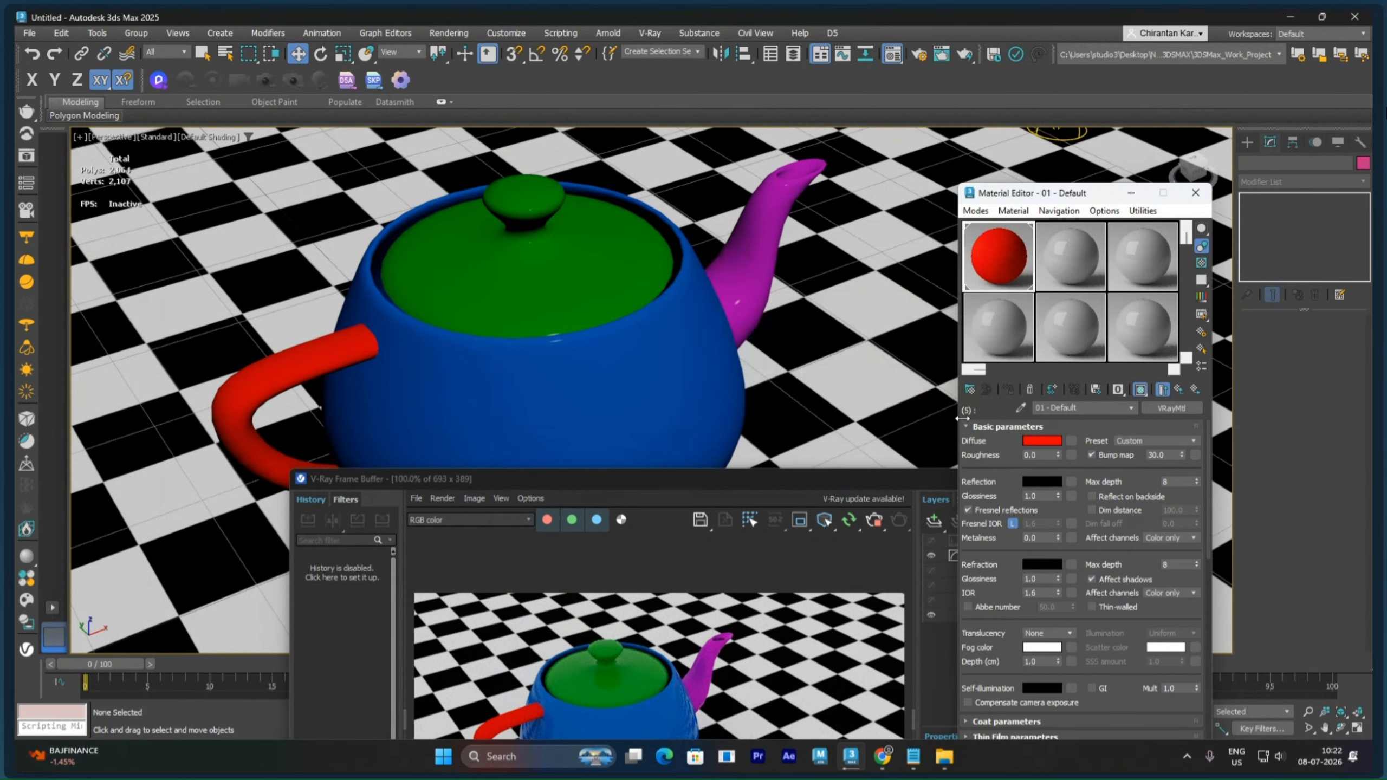
Step: Set sub-material 5's reflection color to light grey with a display value of 181, check the render and close the frame buffer
click(1038, 481)
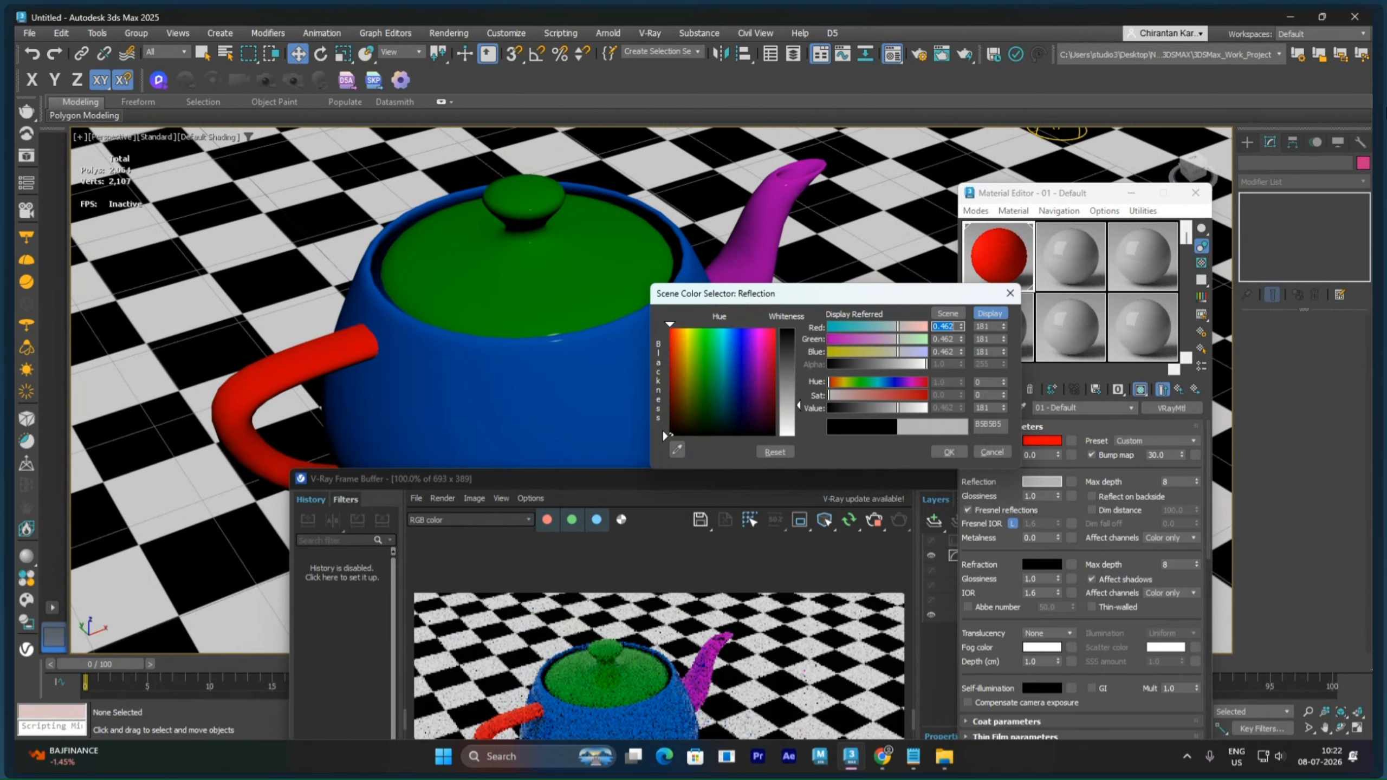
click(949, 452)
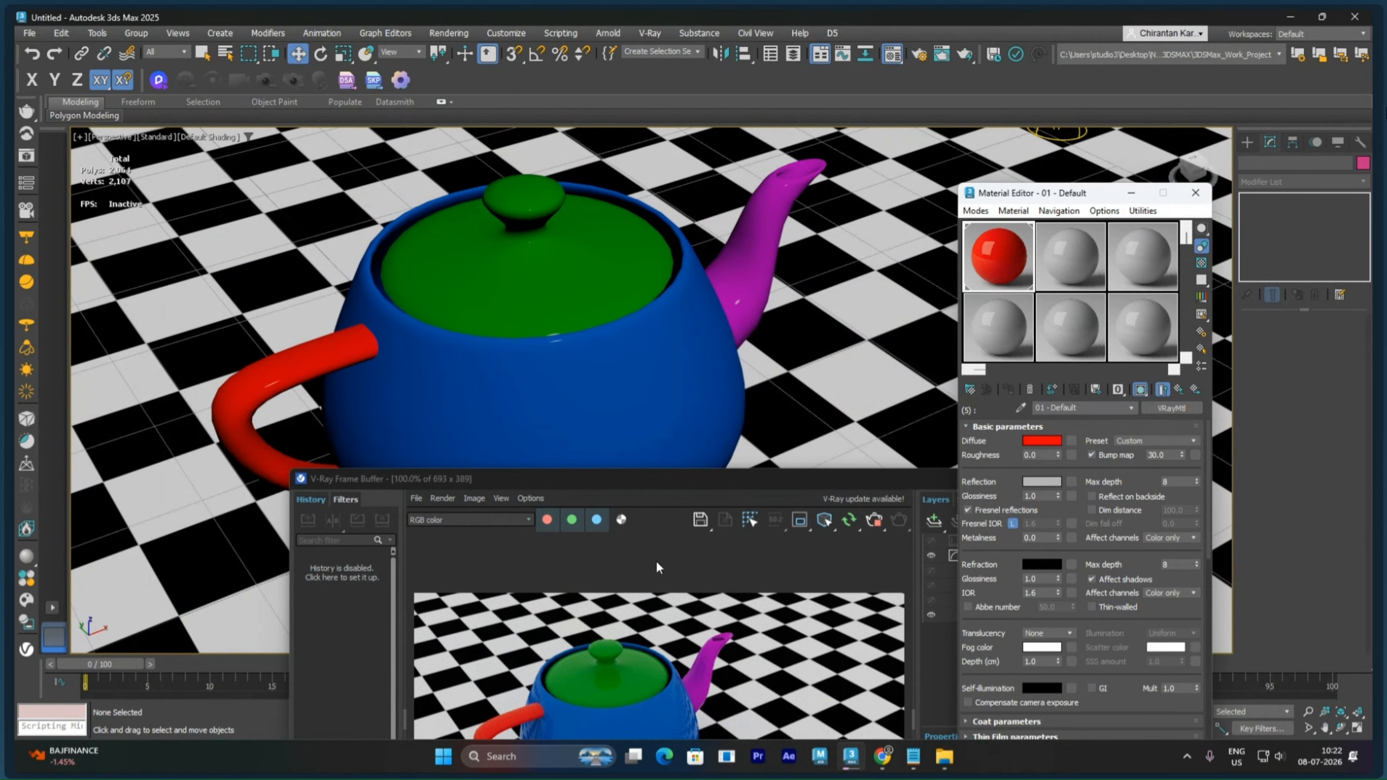
drag(656, 481, 631, 287)
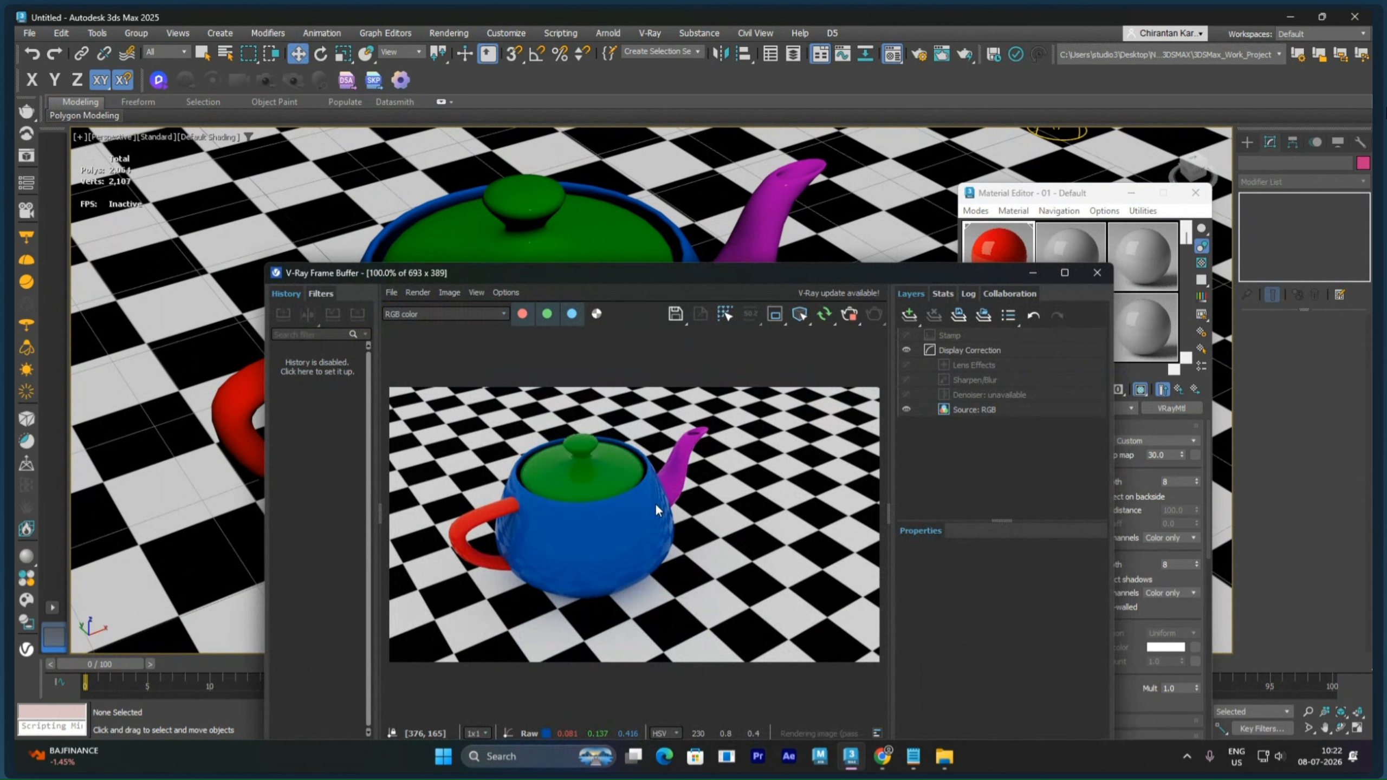
mouse_move(1069, 273)
drag(961, 271, 710, 346)
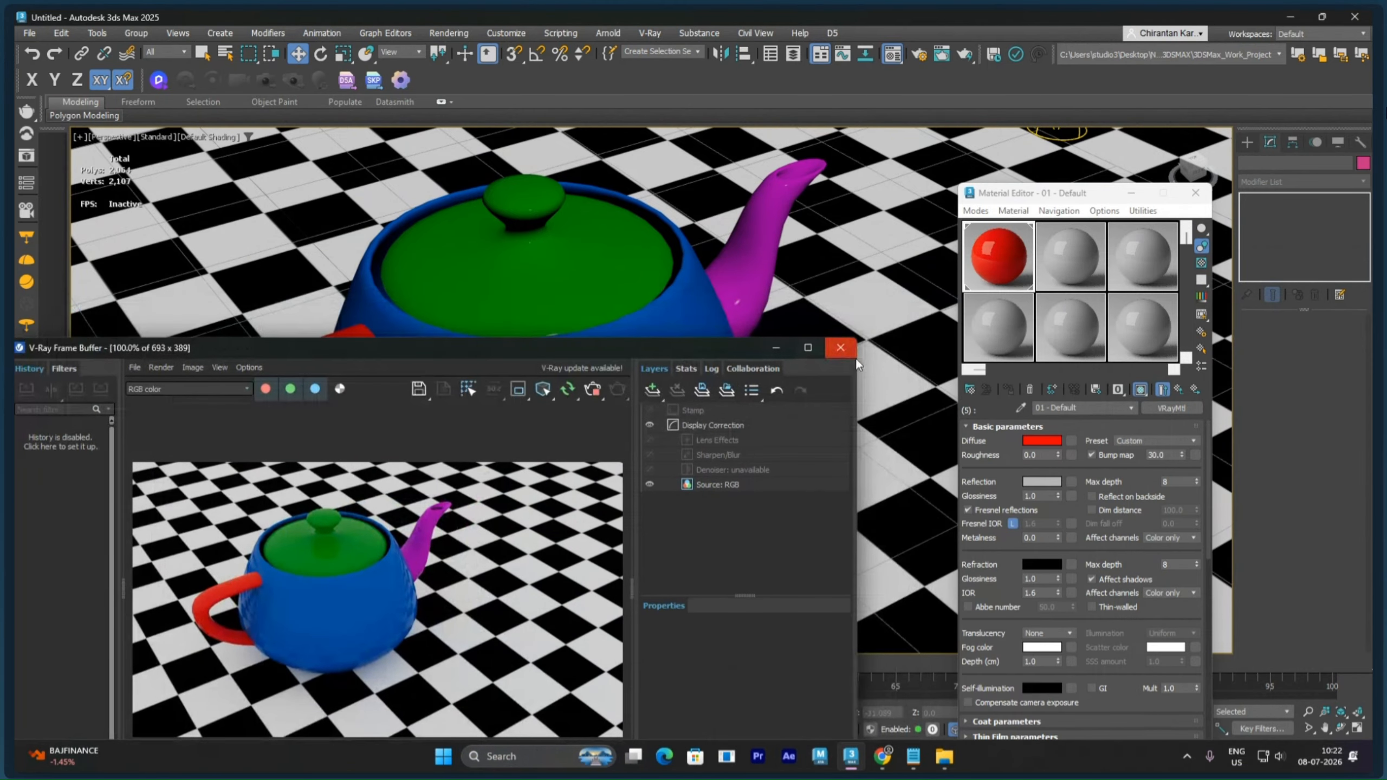
click(838, 348)
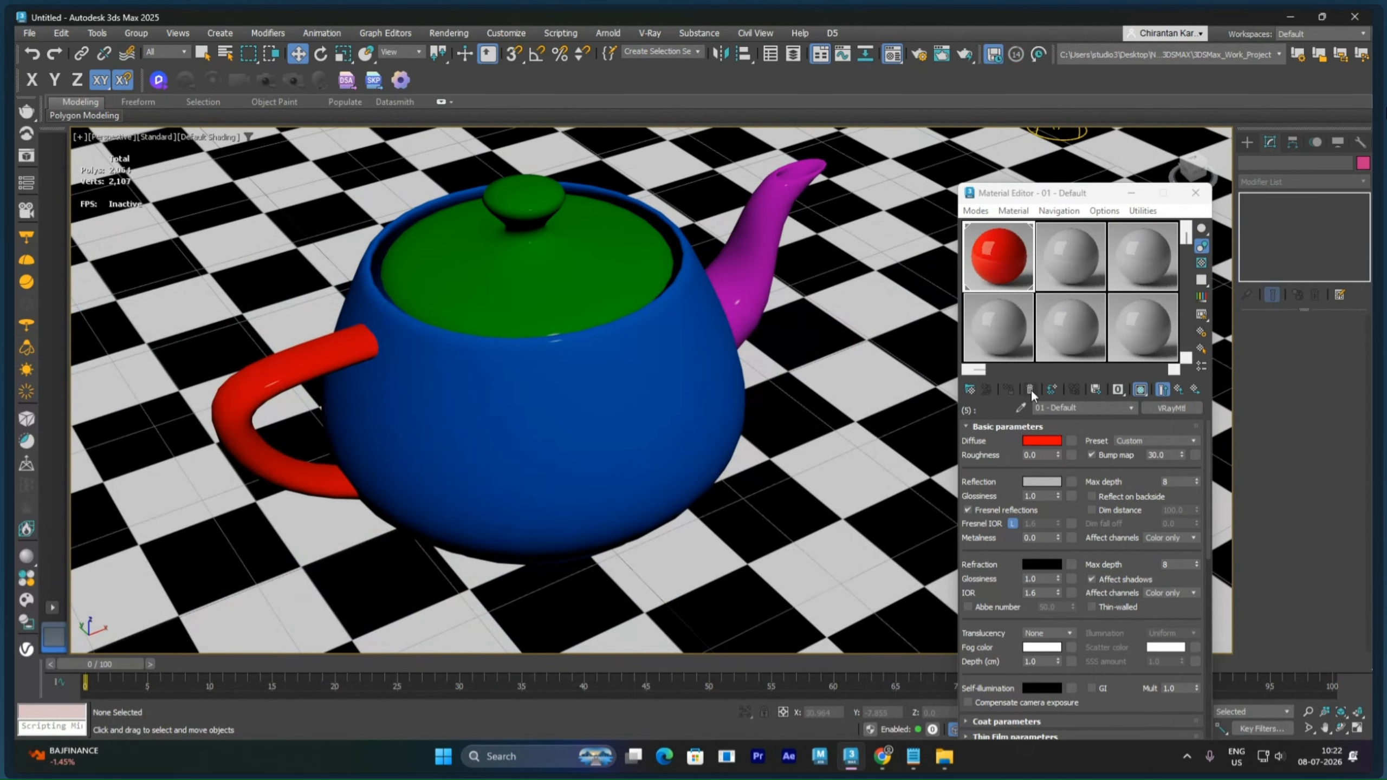
Step: Return to the parent Multi/Sub-Object material and rename it Tepot_Material
click(1015, 268)
click(1178, 391)
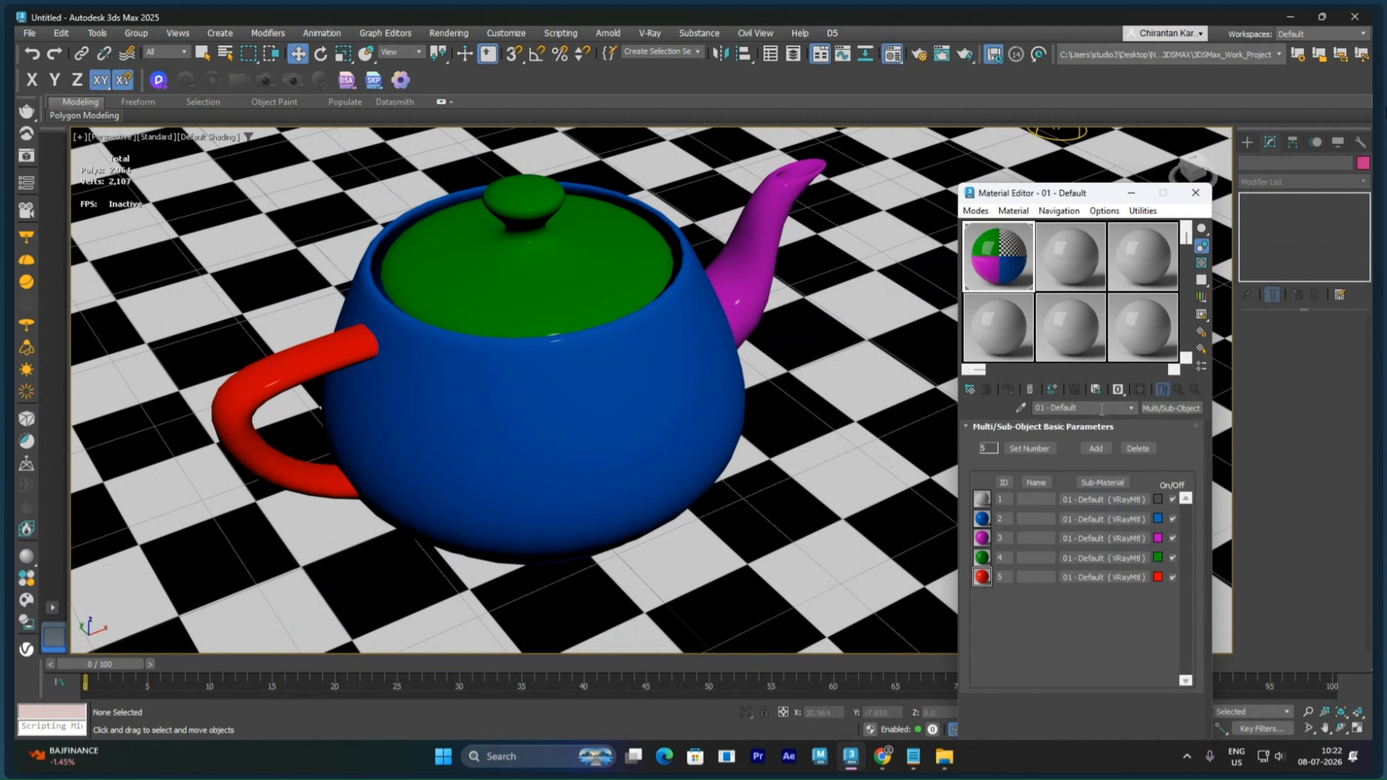
drag(1052, 408, 1034, 408)
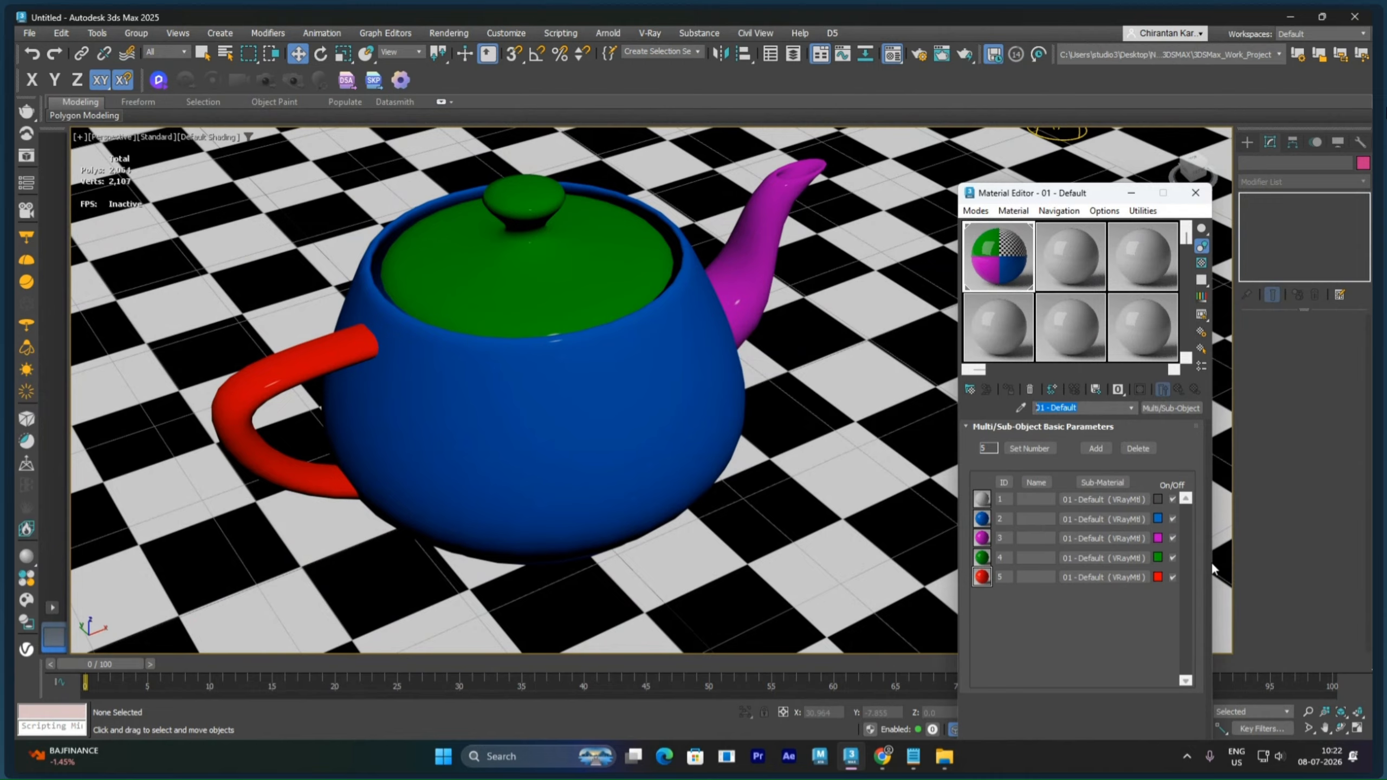
text(M)
key(BackSpace)
text(Tepot_Material)
click(1009, 256)
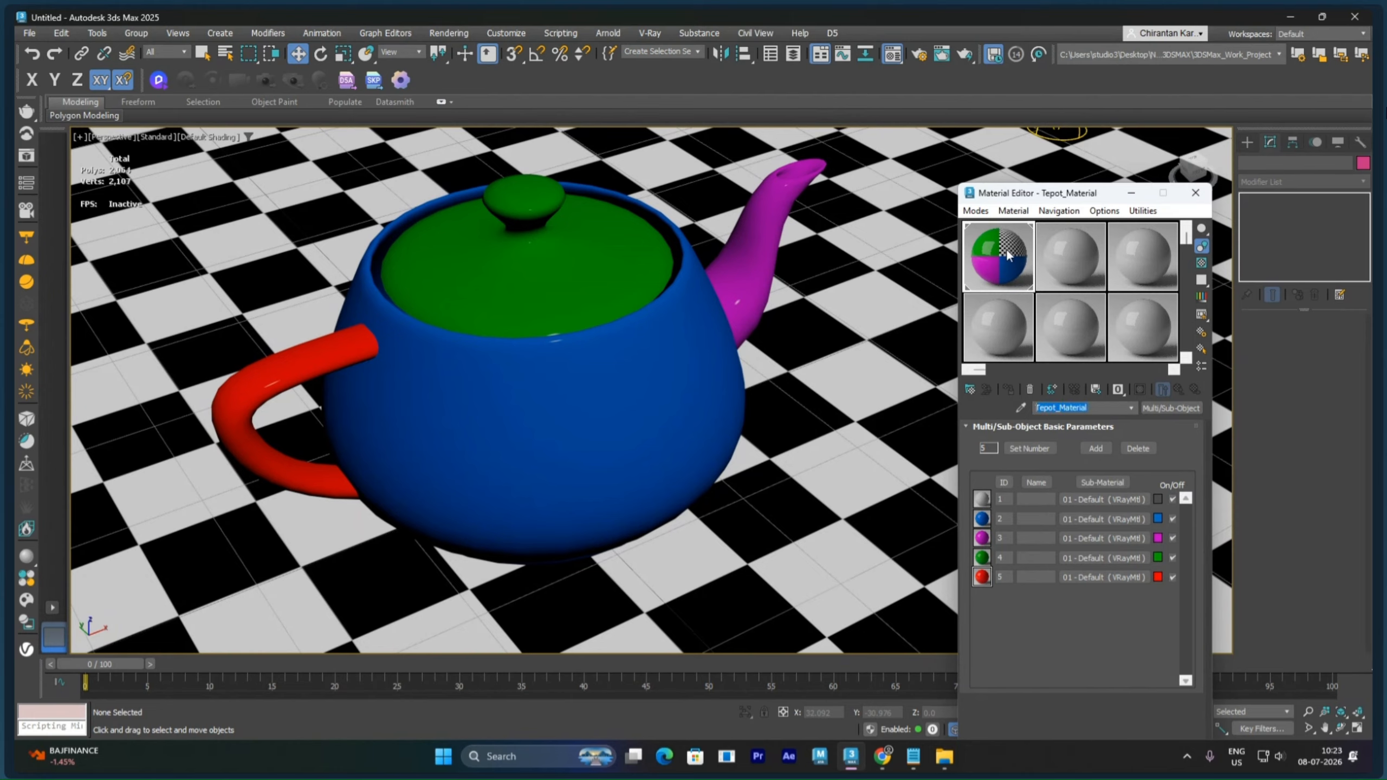
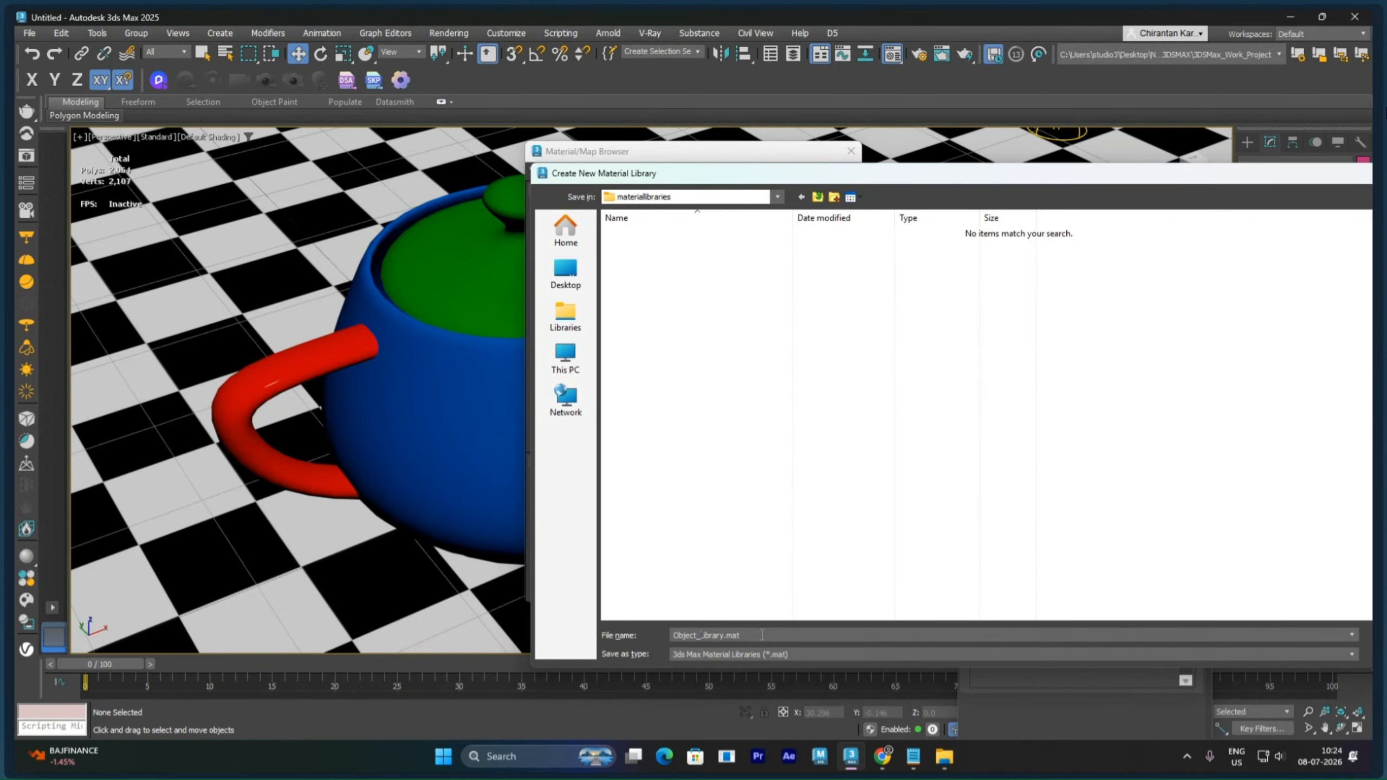
Step: Save the new material library as Object_Library.mat in the materiallibraries folder and put Tepot_Material into it
drag(899, 175, 758, 153)
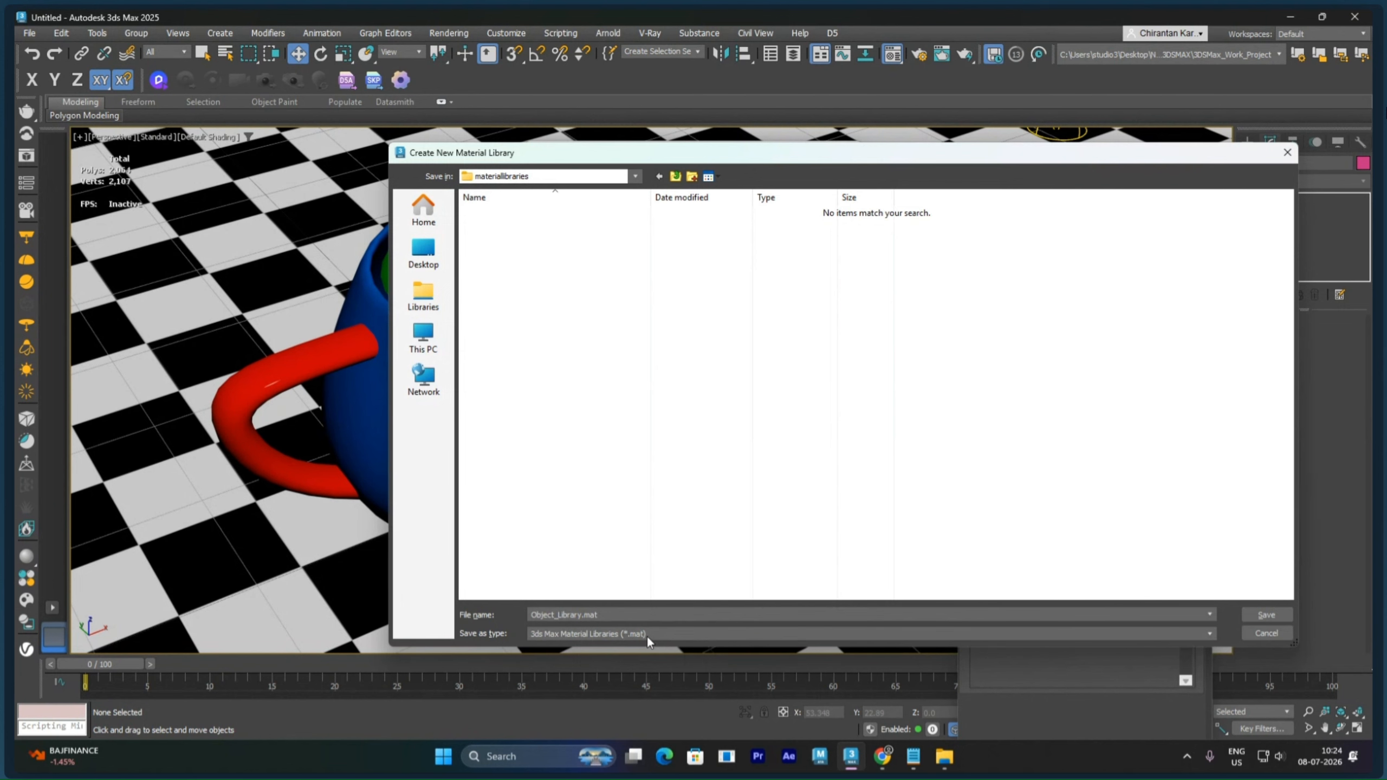
click(1250, 614)
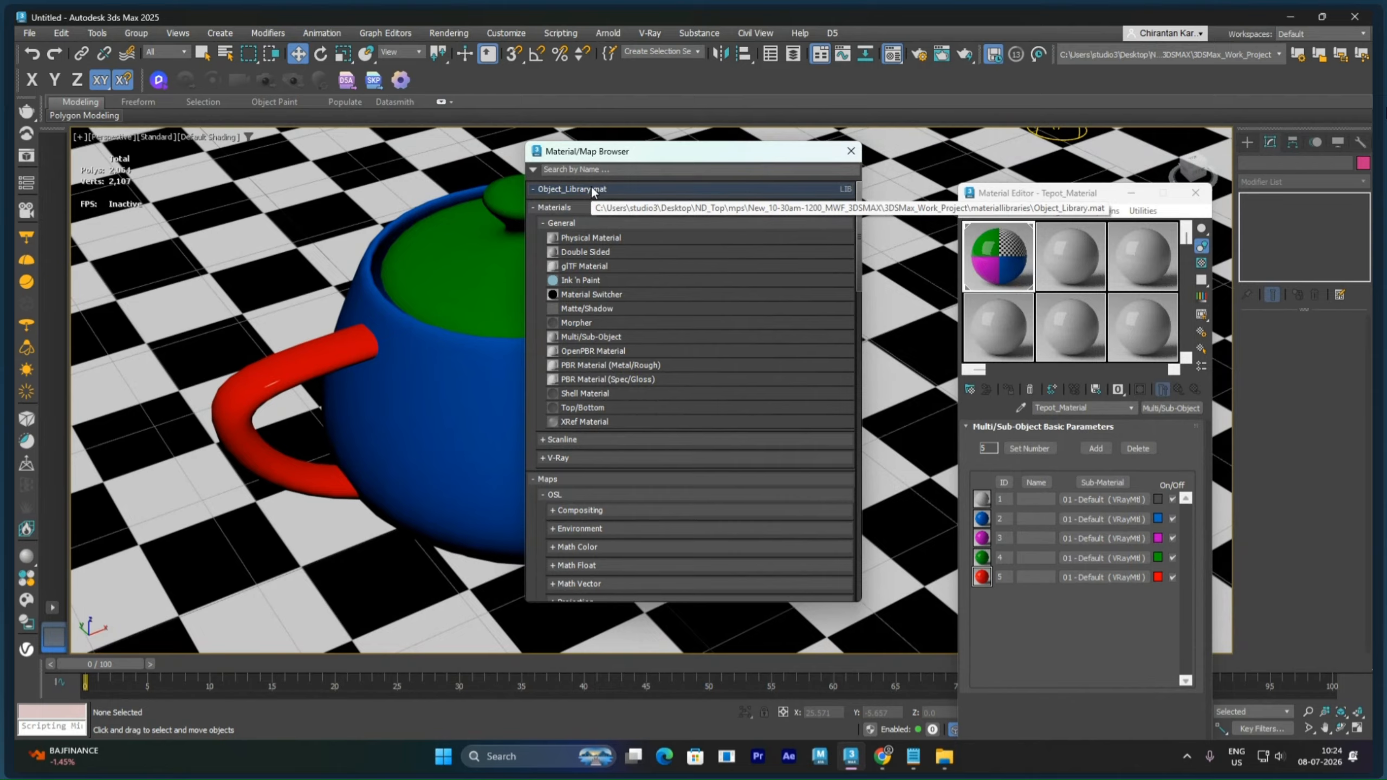
click(1090, 407)
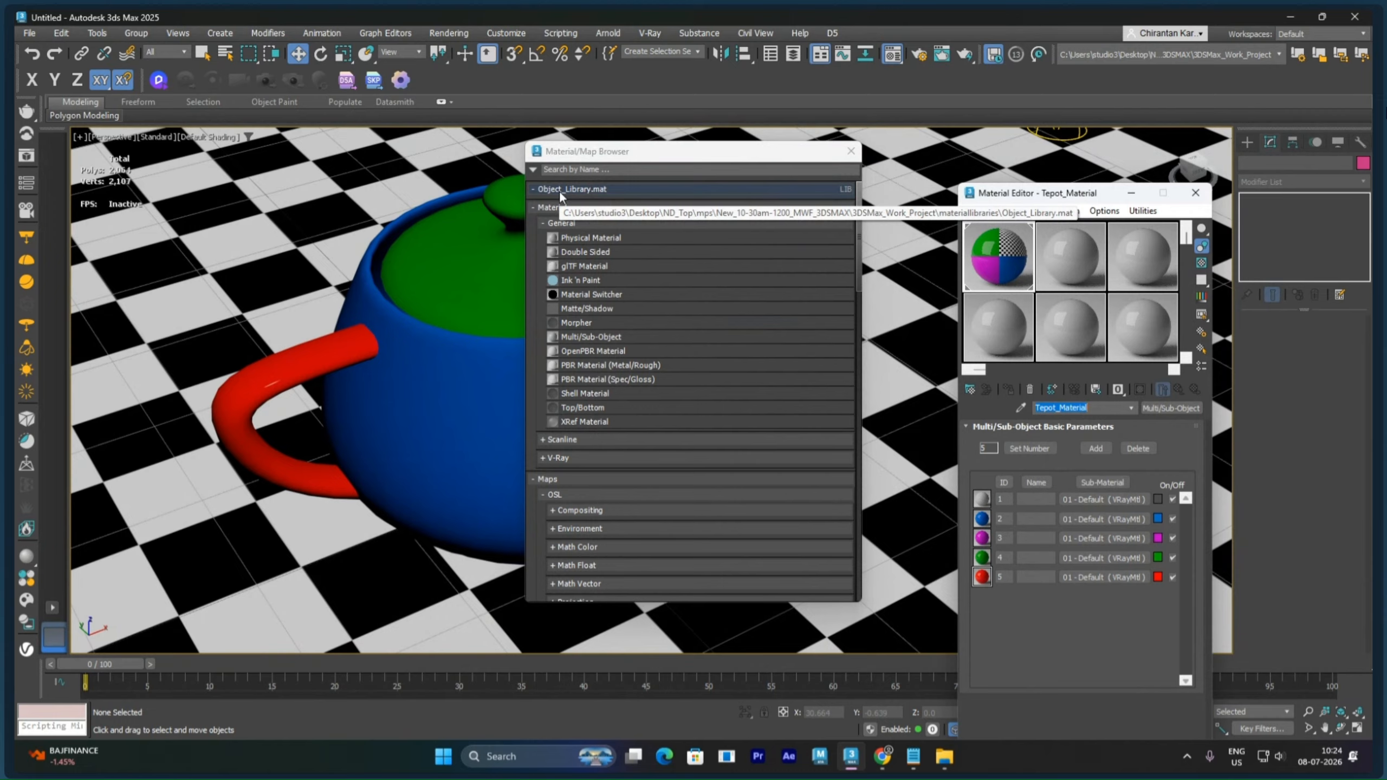
click(1095, 391)
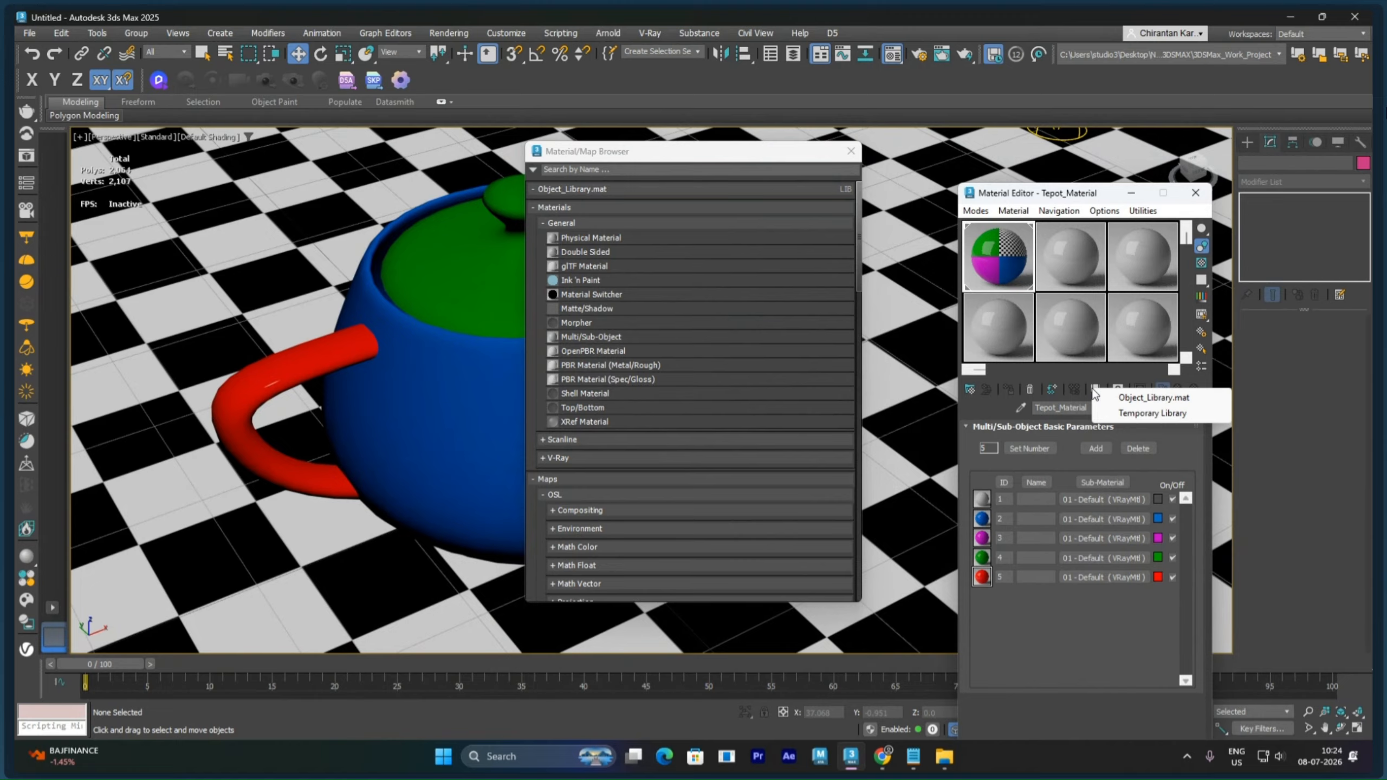
click(1160, 400)
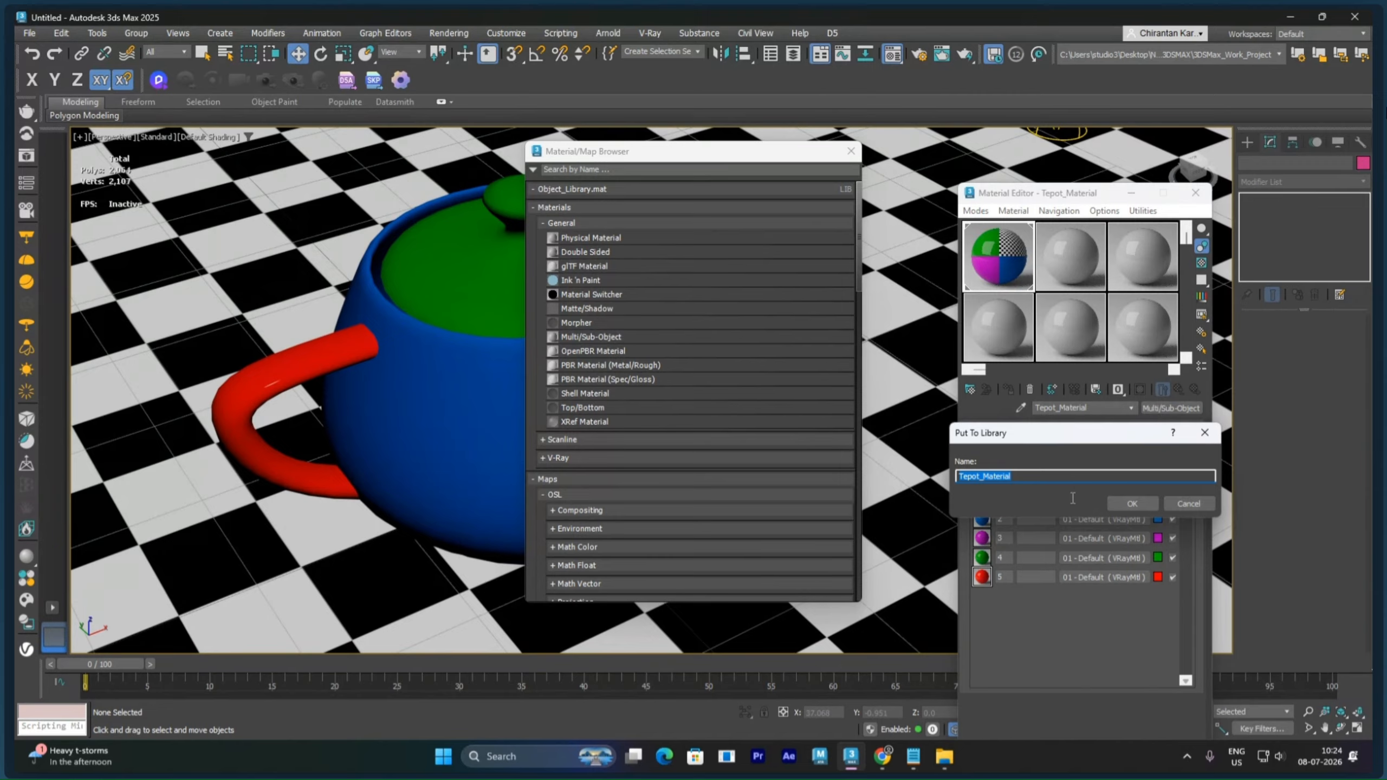
click(1130, 502)
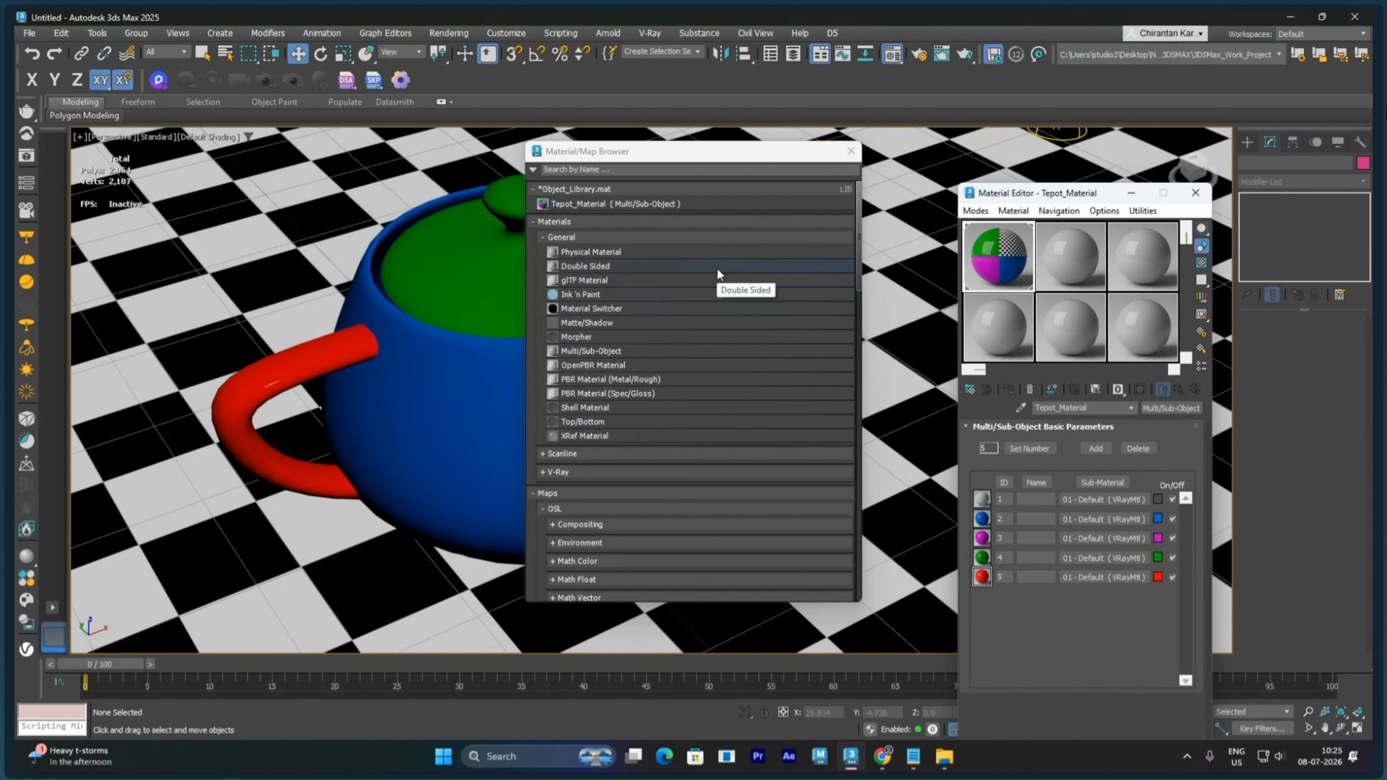
Step: Save the changed Object_Library.mat to its existing file and close the Material/Map Browser
right_click(599, 191)
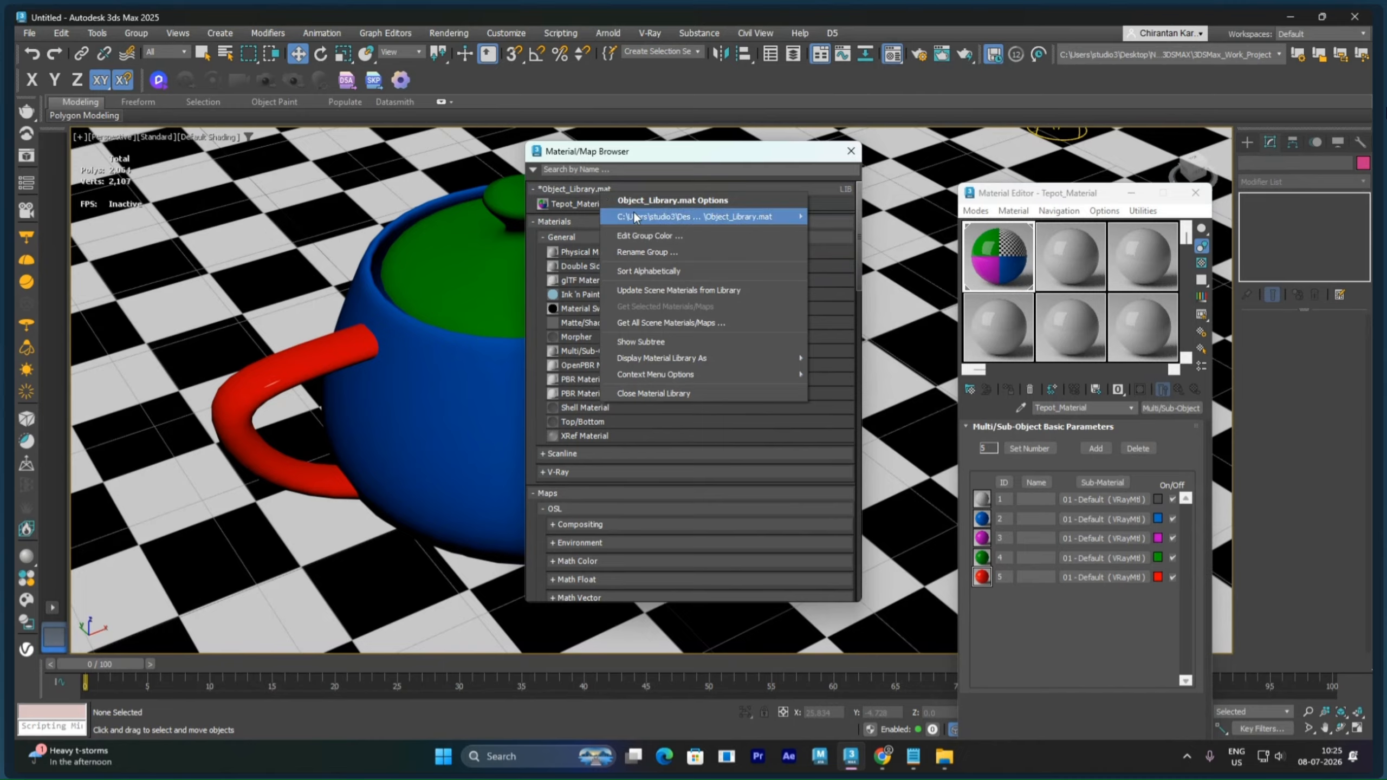
mouse_move(646, 215)
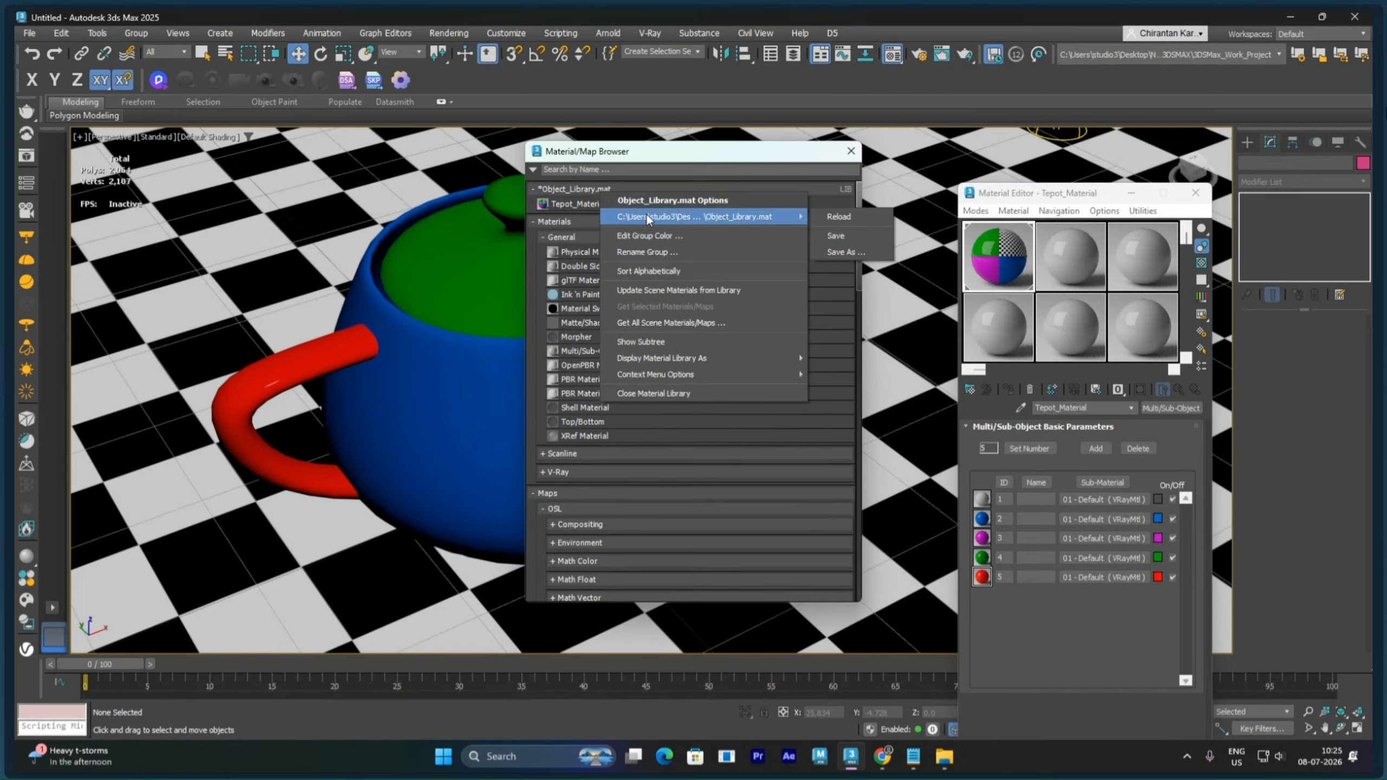
click(840, 237)
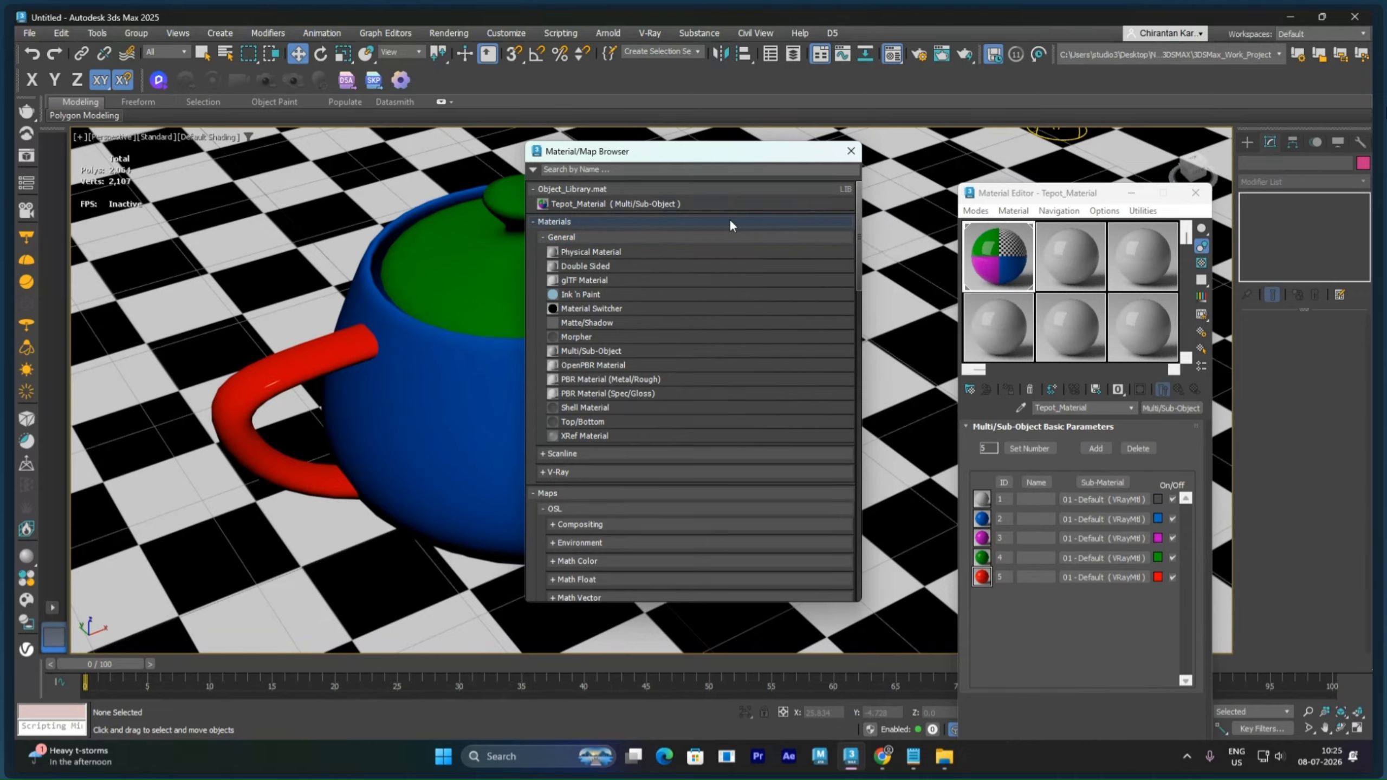
click(851, 150)
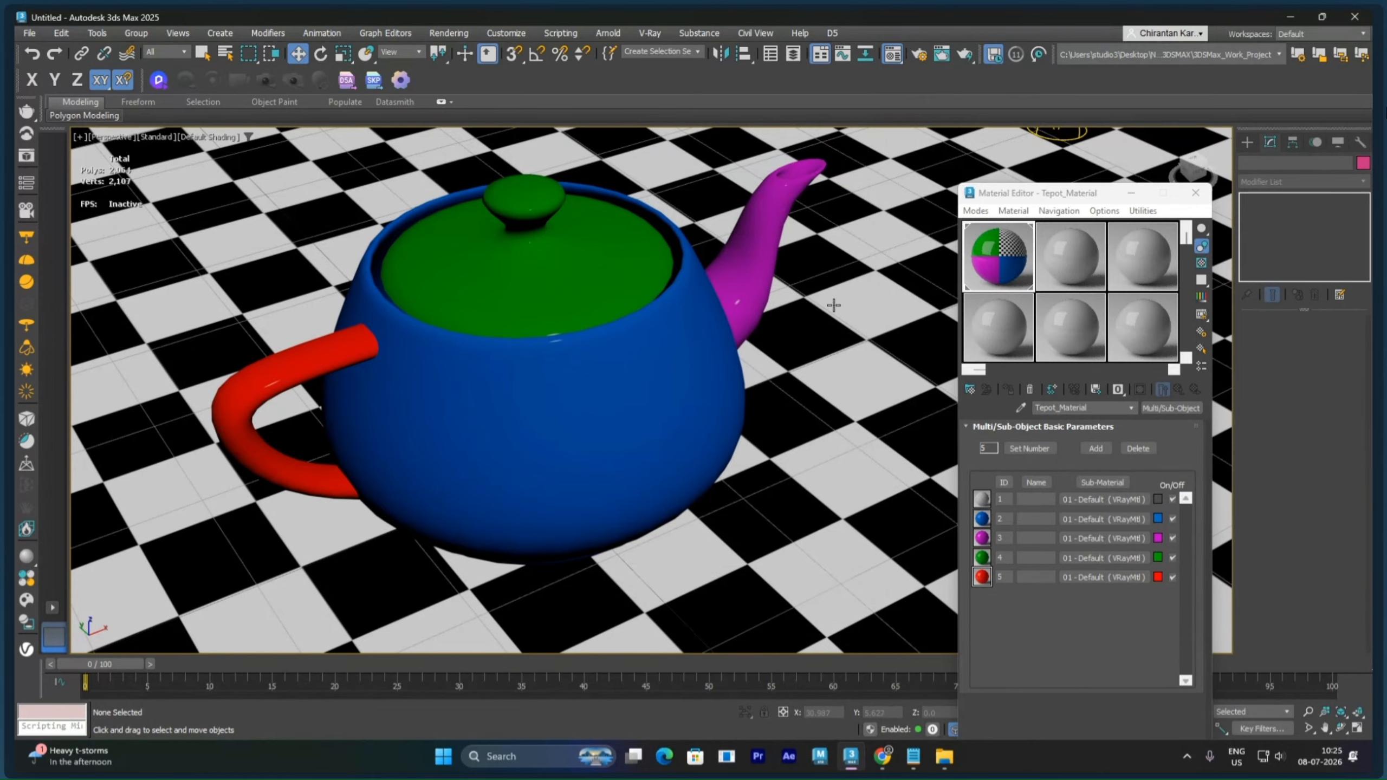
Step: Select the whole teapot with the Move tool and show the options for creating standard primitives
scroll(834, 305, down, 5)
right_click(780, 285)
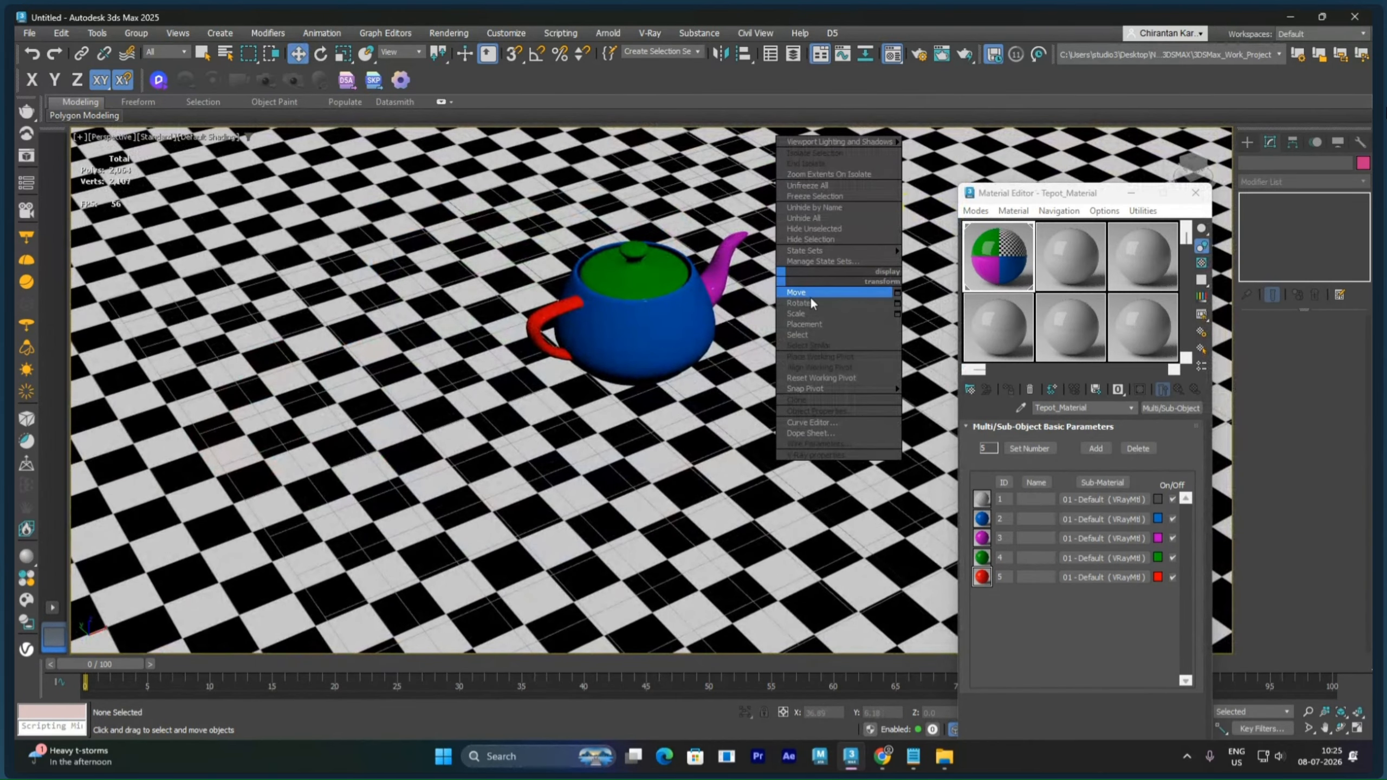
click(812, 297)
click(664, 301)
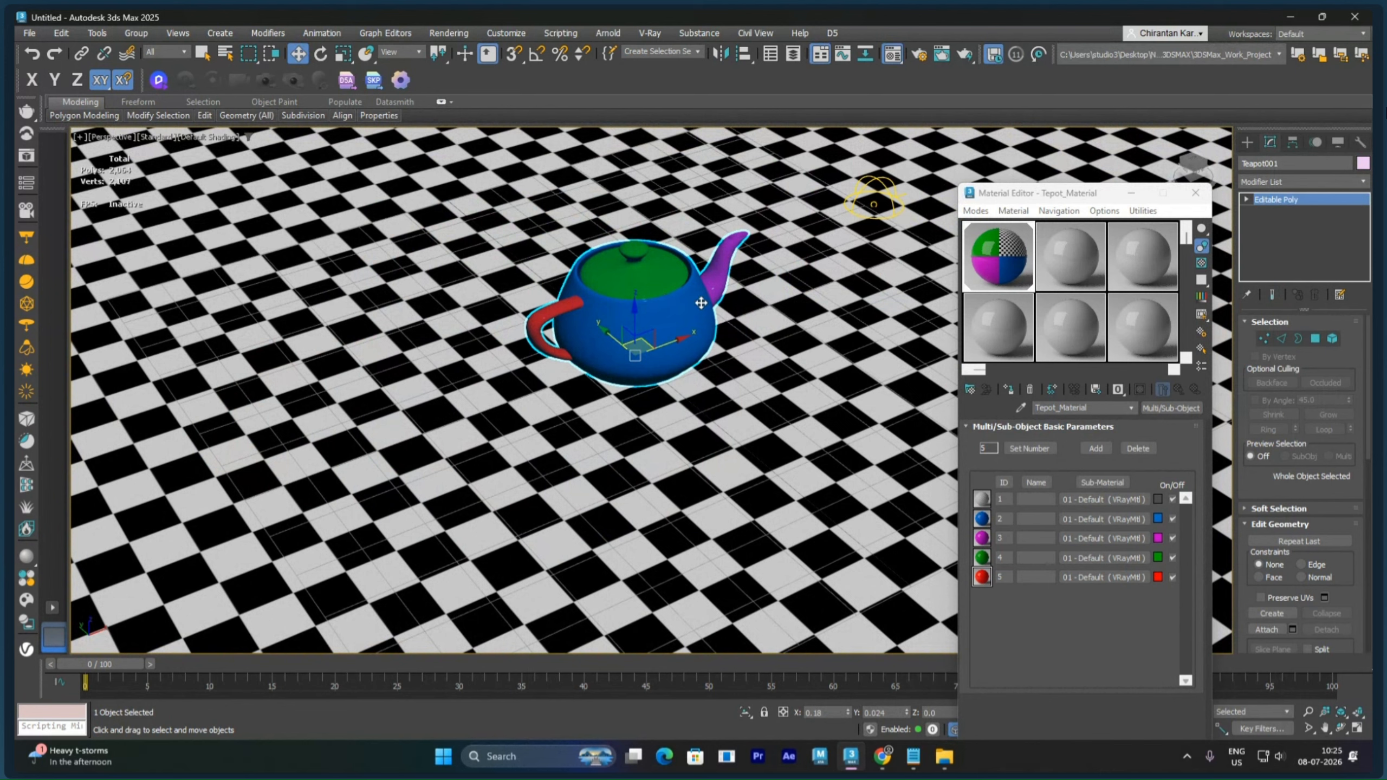
click(1247, 142)
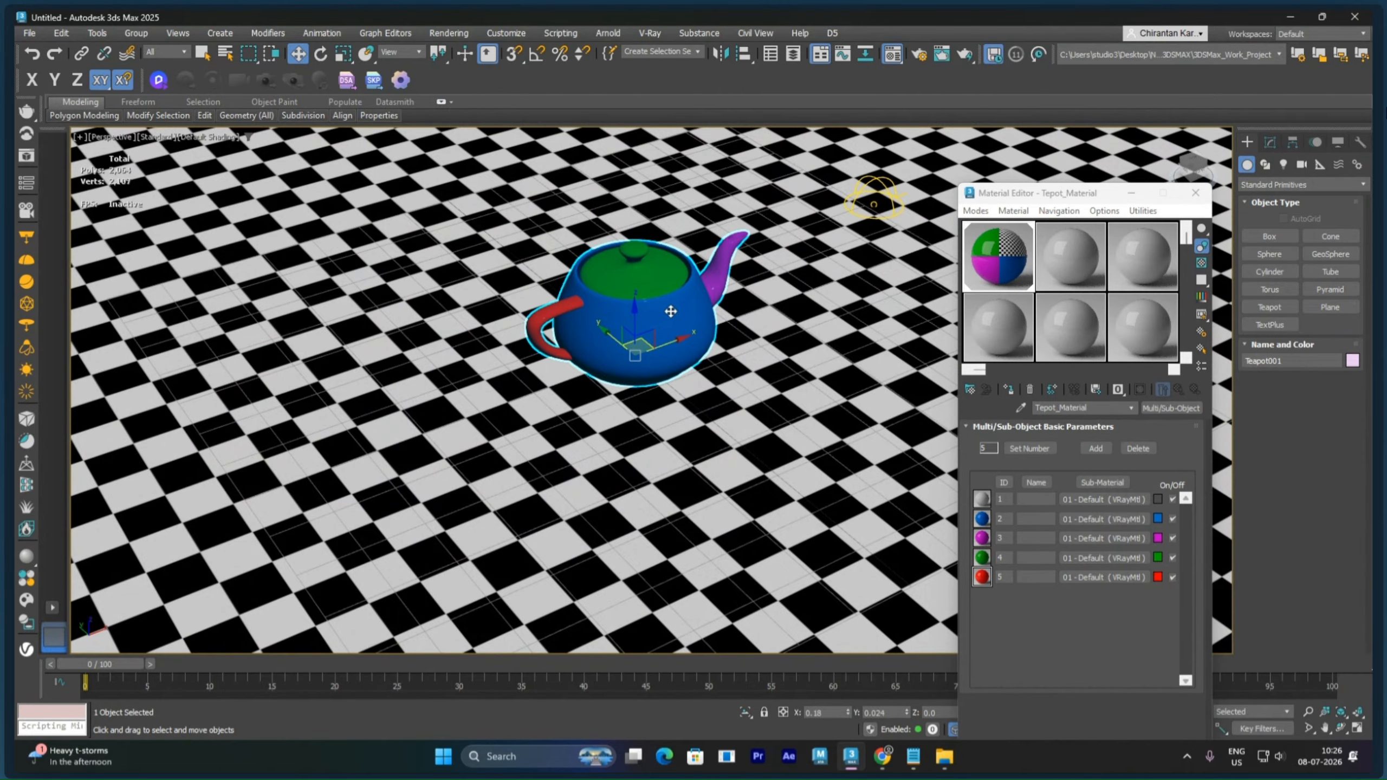
Step: Clone the teapot along the Y axis as four independent copies to form a row on the checkered plane
alt+middle_drag(698, 308, 728, 350)
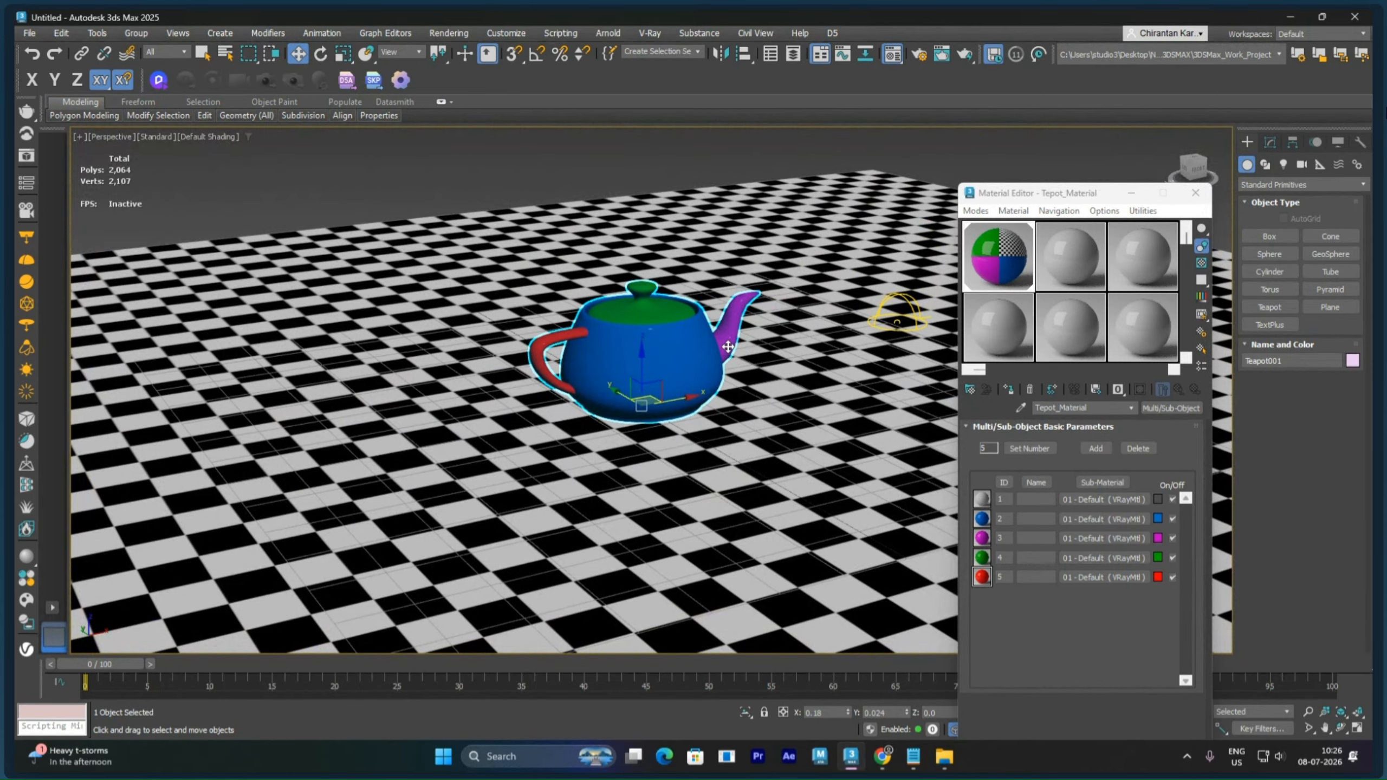
shift+drag(614, 395, 516, 321)
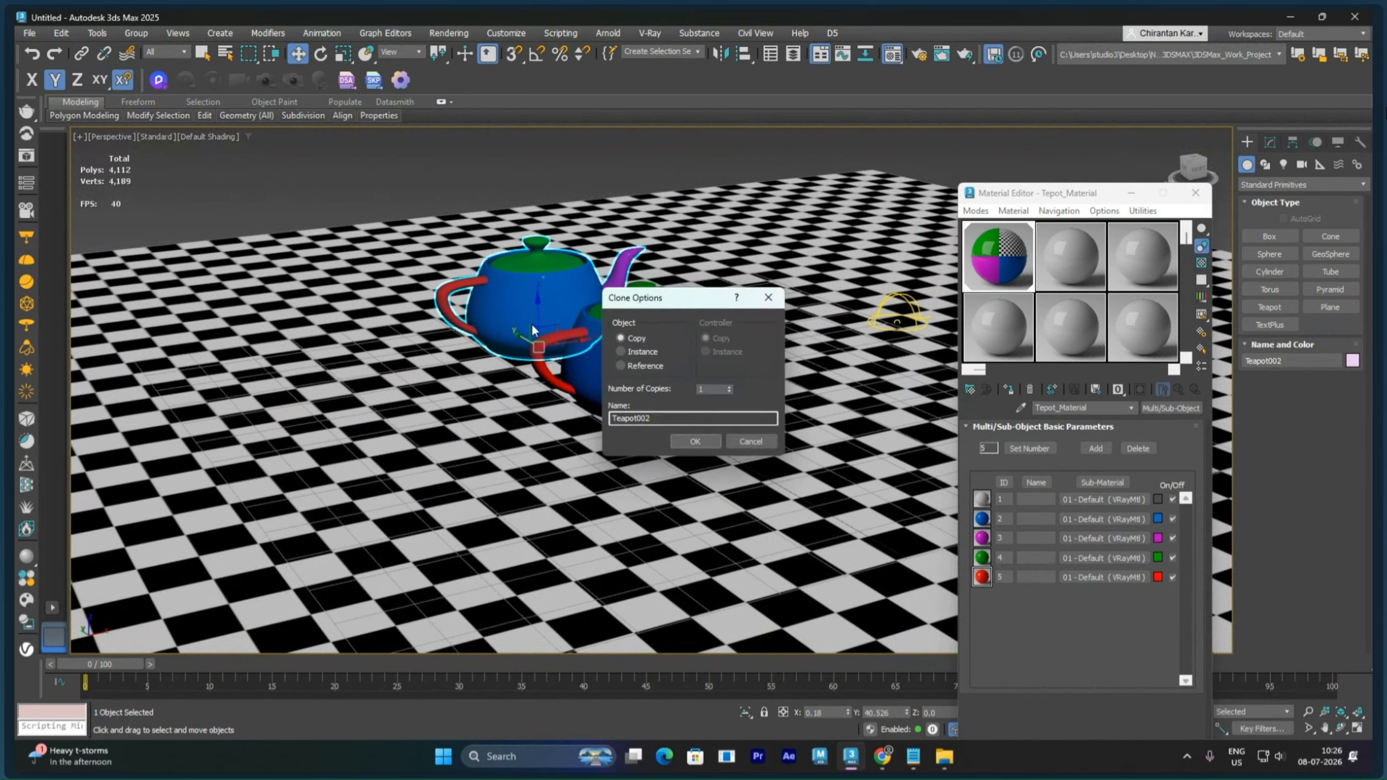
click(706, 439)
mouse_move(461, 306)
alt+middle_down()
mouse_move(546, 356)
mouse_move(411, 355)
alt+middle_up()
Step: Select all five teapots in the row and move them together along the Y axis
click(383, 246)
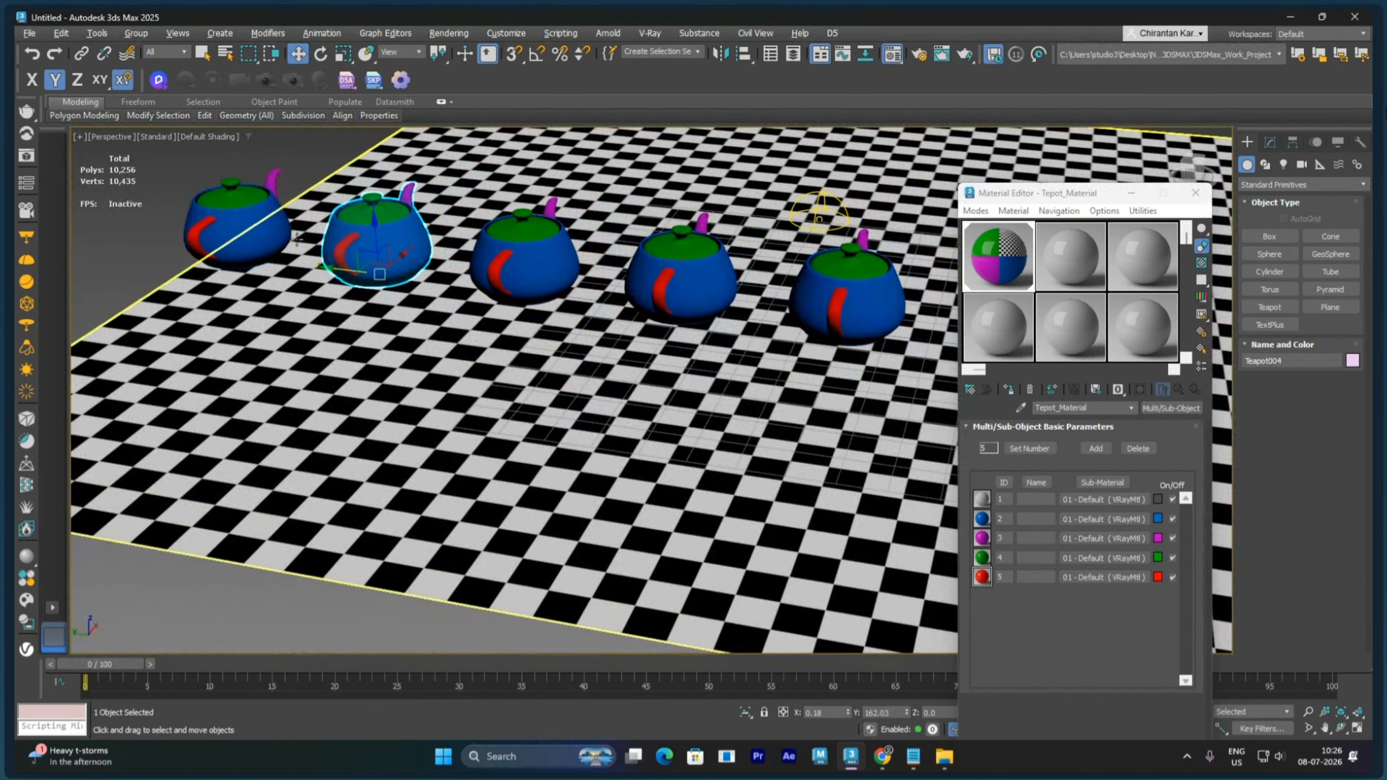
click(235, 235)
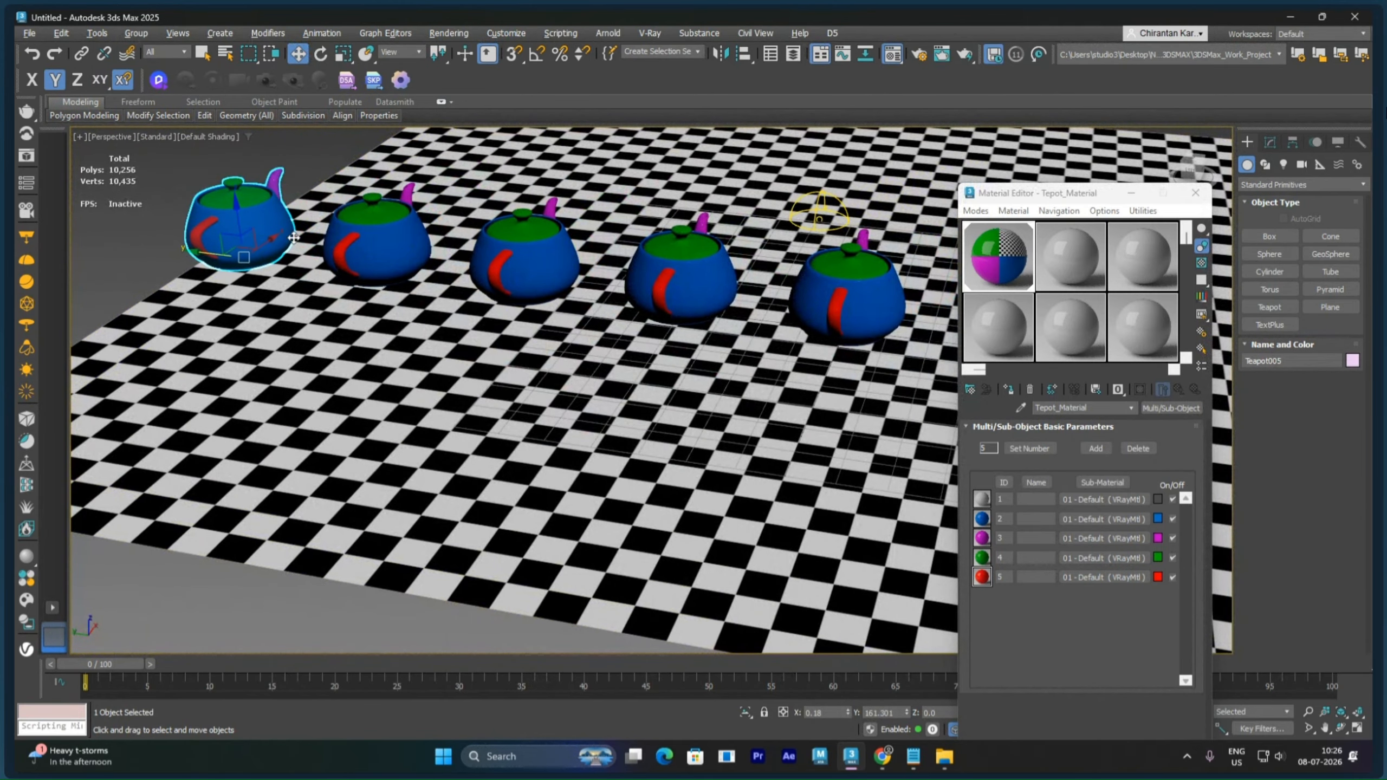
ctrl+click(382, 252)
key(alt+shift)
ctrl+click(568, 268)
ctrl+click(721, 291)
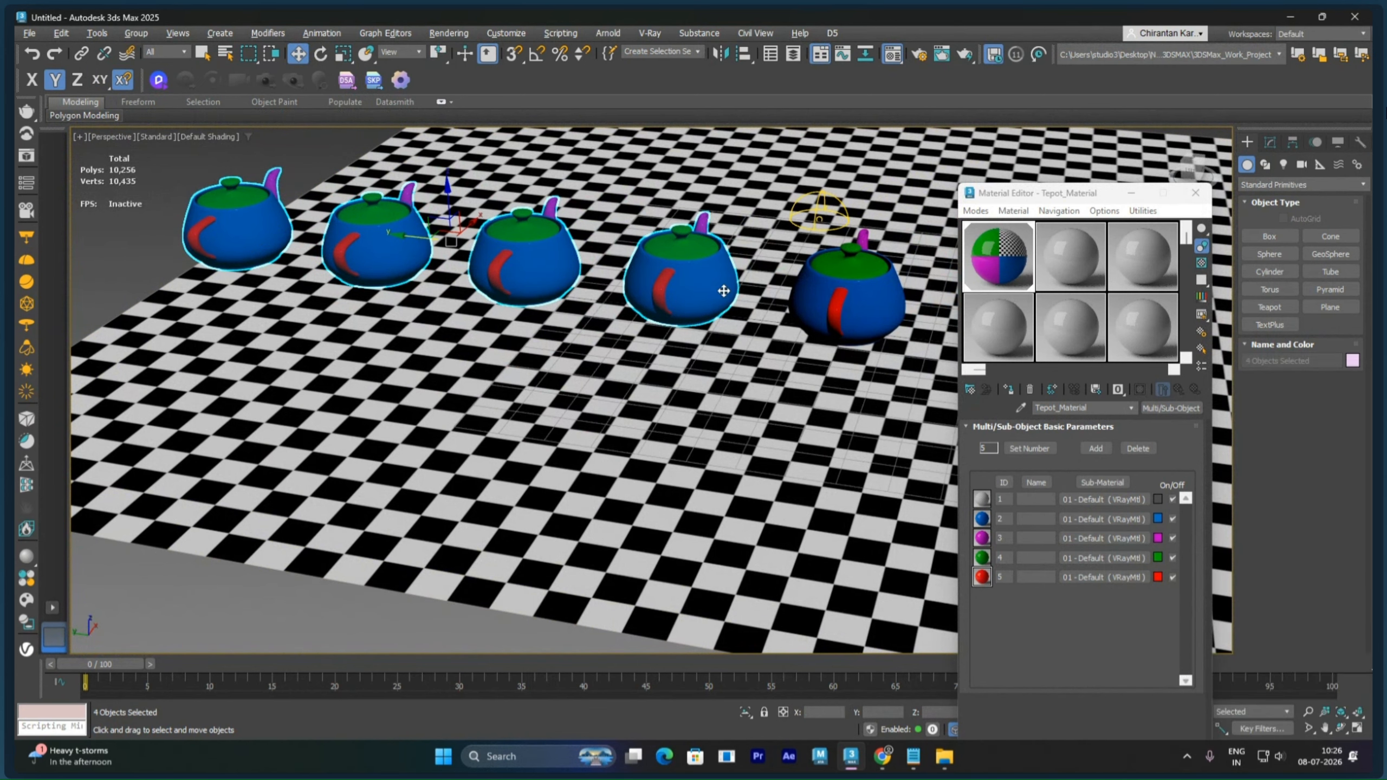
ctrl+click(859, 306)
drag(479, 249, 633, 267)
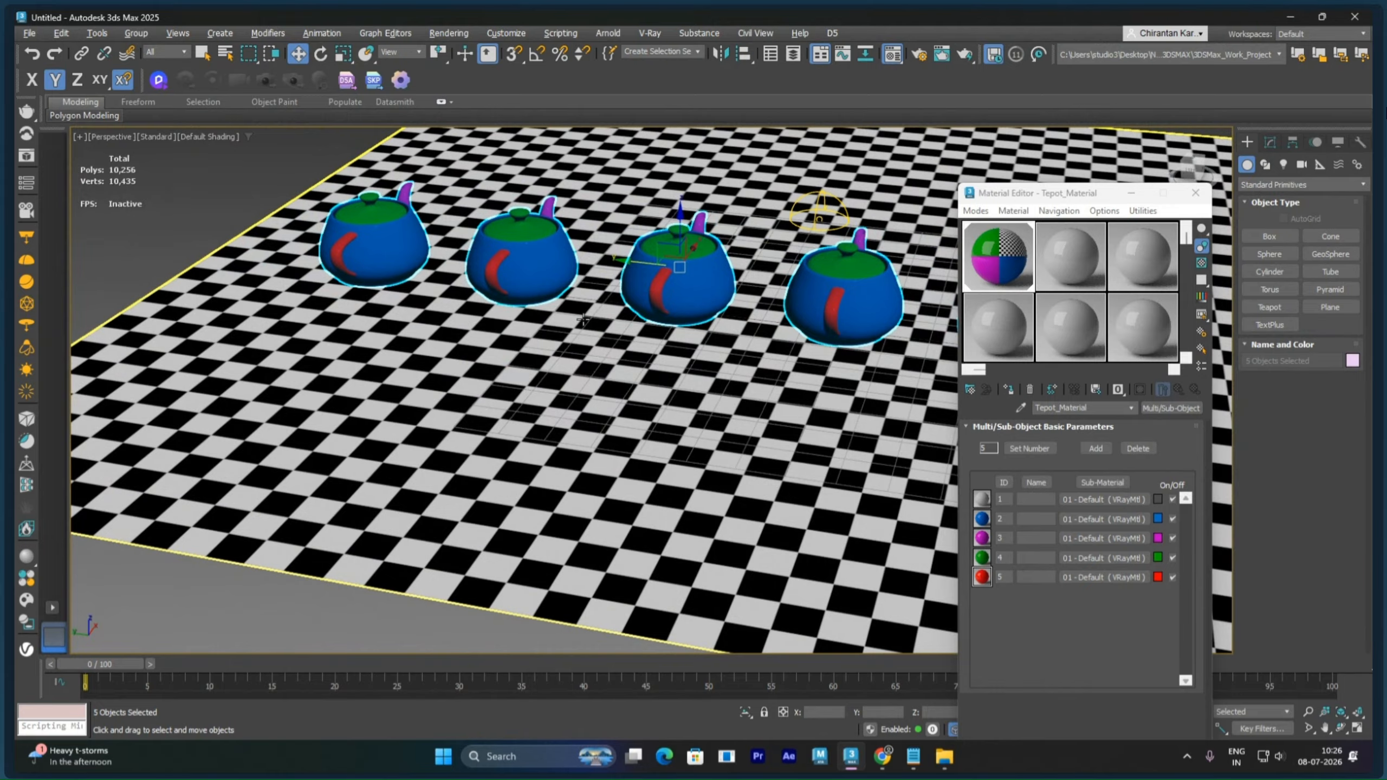
Step: Clone the row of five teapots along the X axis as three independent copies to fill the plane
mouse_move(434, 285)
alt+middle_down()
mouse_move(553, 325)
mouse_move(360, 372)
alt+middle_up()
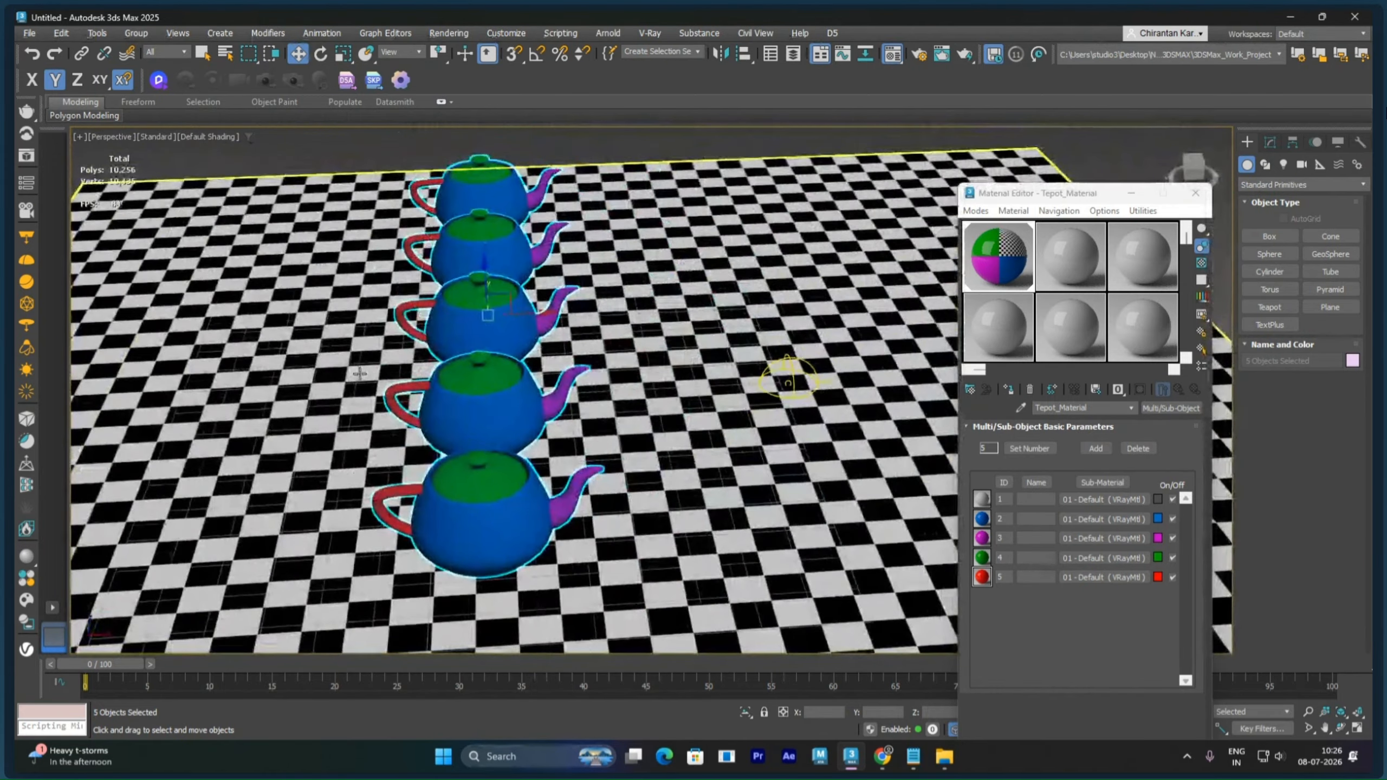
mouse_move(538, 315)
shift+mouse_down()
mouse_move(686, 307)
mouse_move(717, 323)
shift+mouse_up()
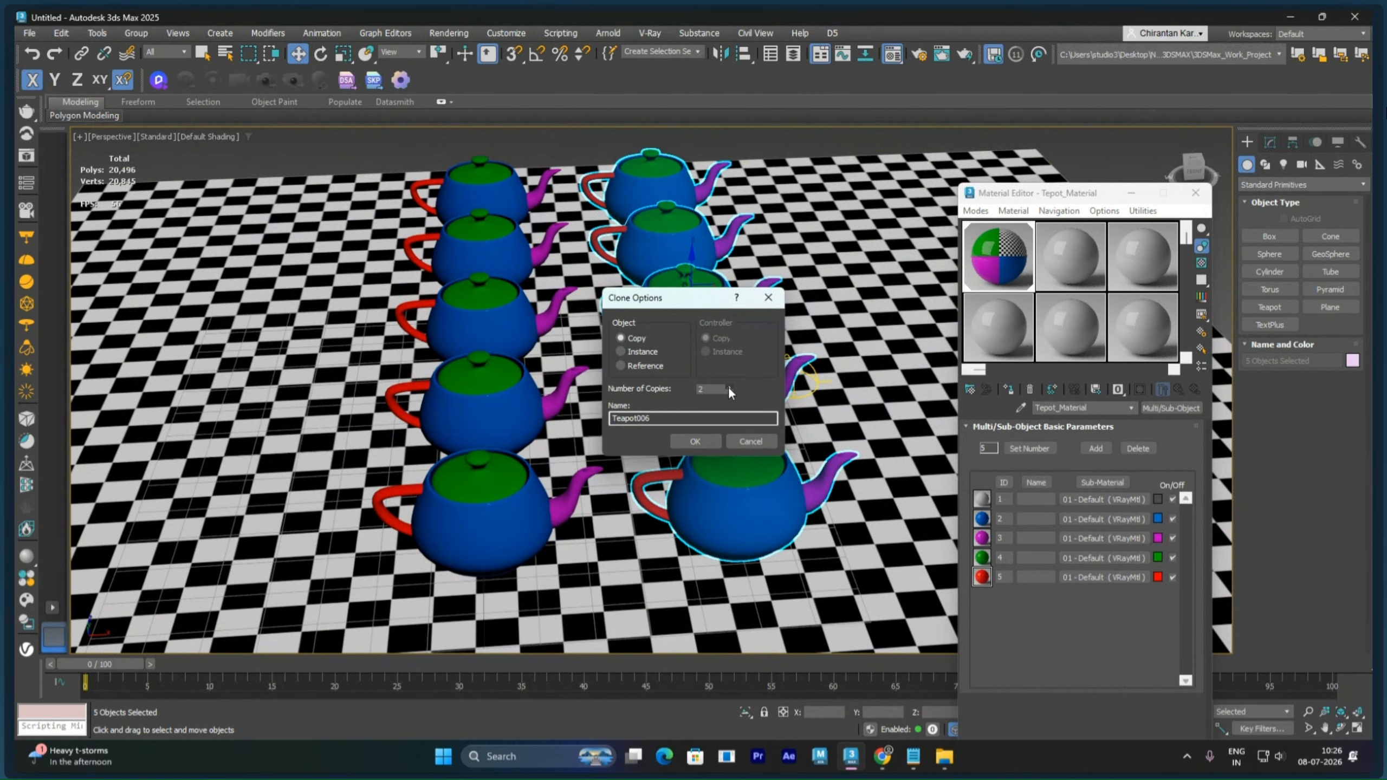
click(696, 443)
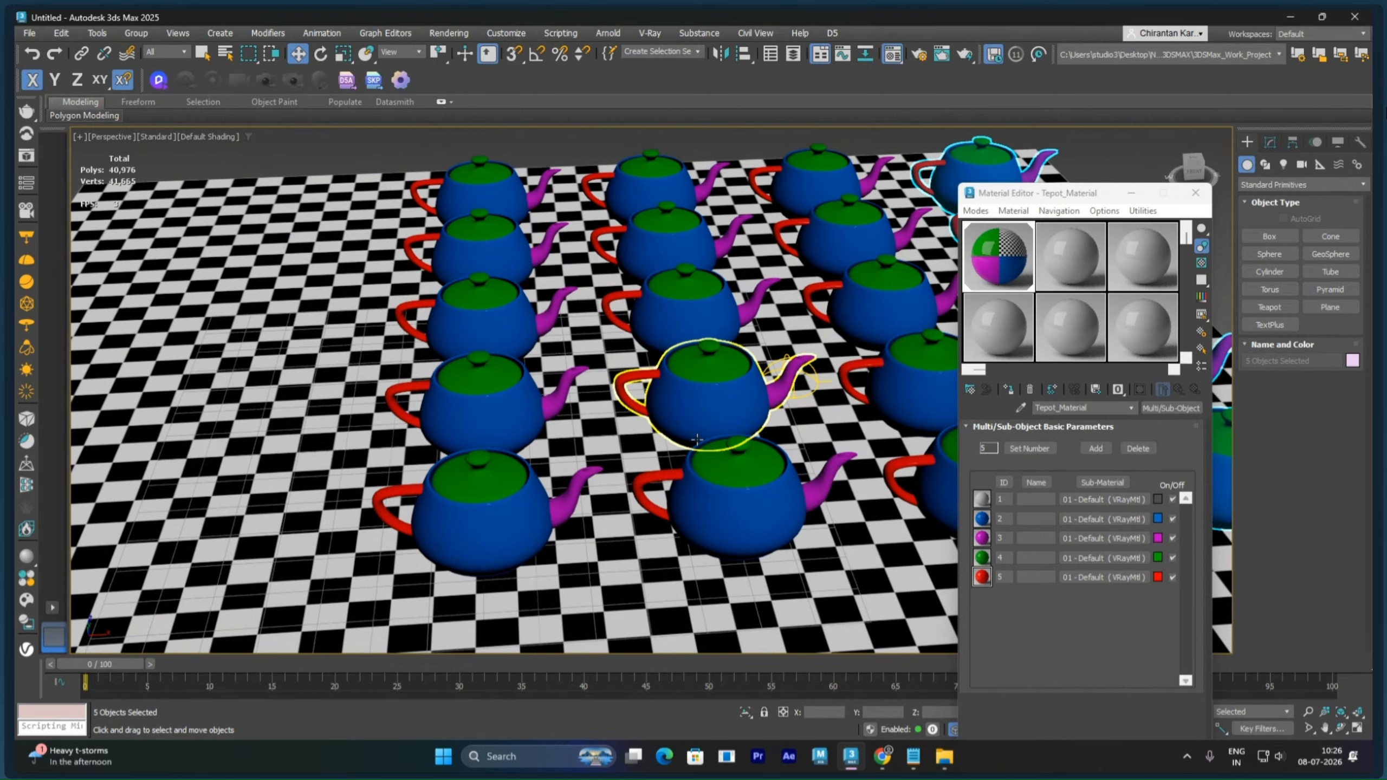
middle_drag(698, 441, 521, 384)
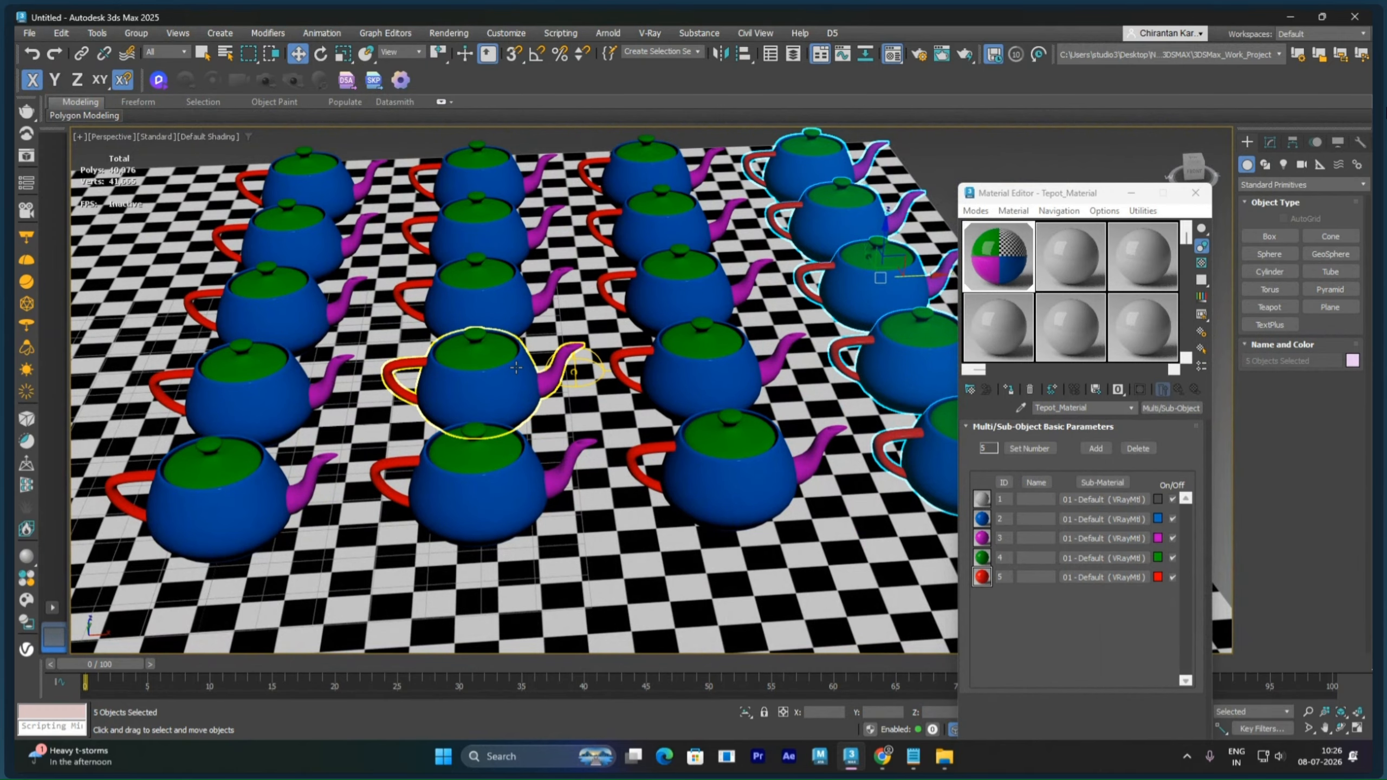
scroll(516, 368, down, 5)
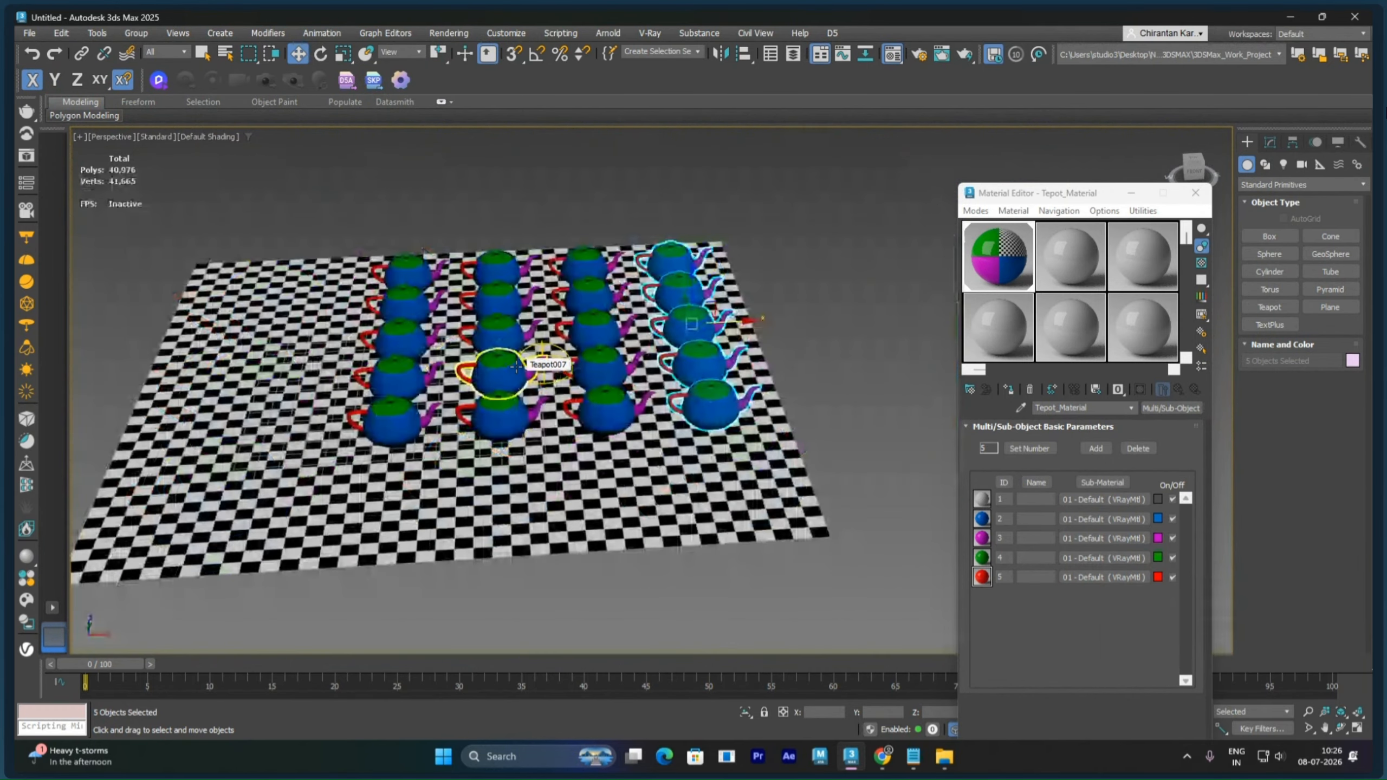
Step: Undo the cloned rows, the row's move and the single teapot copies, back to the original selected teapot
key(ctrl+z)
key(ctrl+z)
key(ctrl+z)
key(ctrl+z)
key(ctrl+z)
key(ctrl+z)
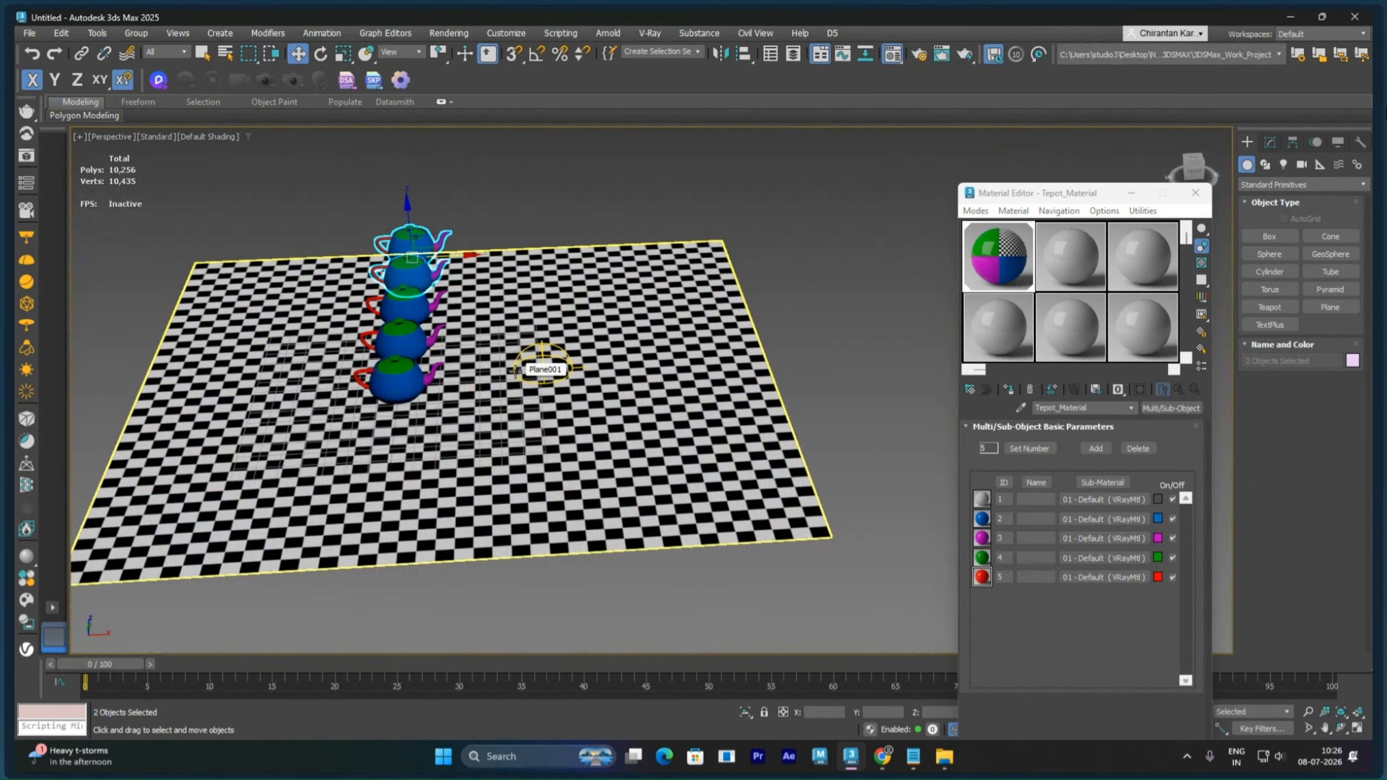
key(ctrl+z)
key(ctrl+z)
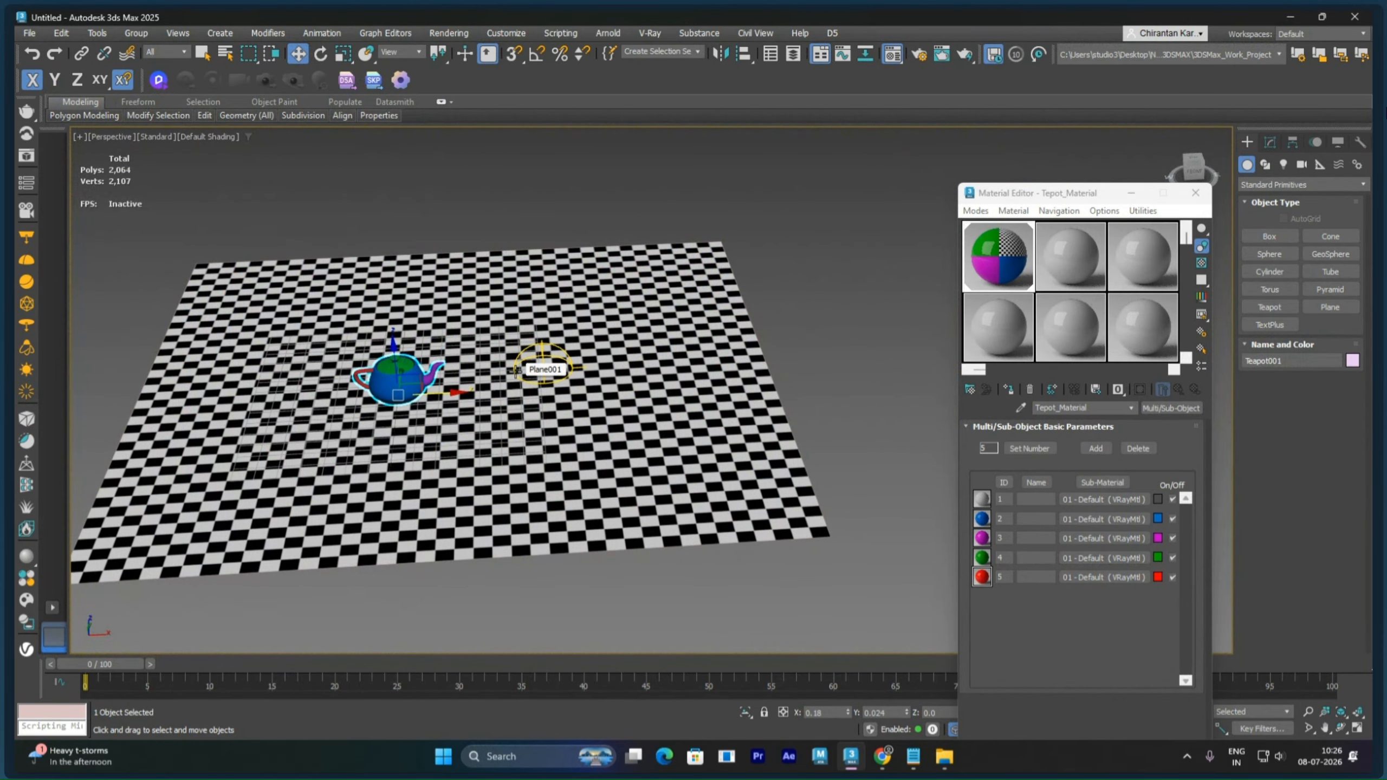
Step: Start the V-Ray .vrmesh exporter for the selected teapot and move its dialog clear of the teapot
middle_drag(516, 372, 683, 377)
alt+middle_drag(683, 376, 718, 382)
scroll(573, 385, up, 2)
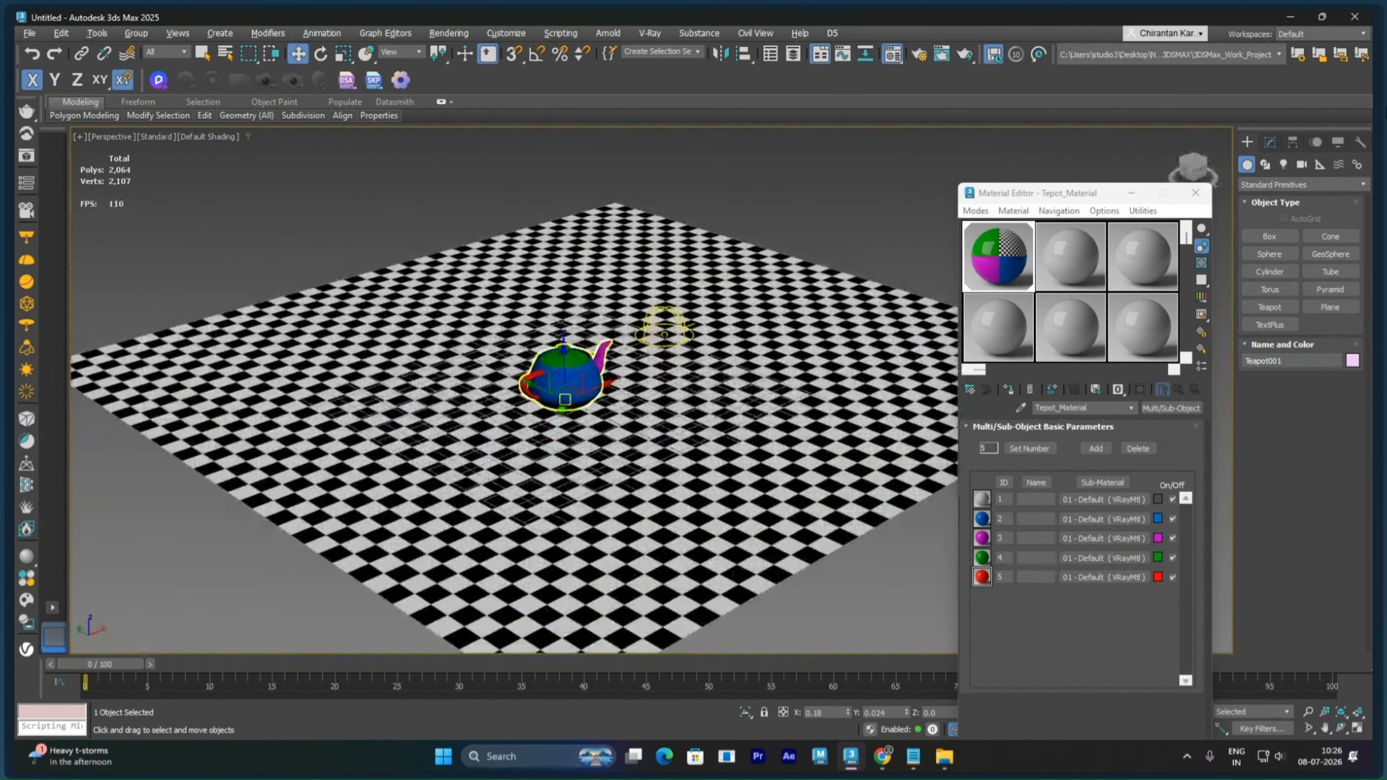
scroll(568, 404, up, 3)
mouse_move(574, 407)
alt+middle_down()
mouse_move(576, 383)
mouse_move(578, 432)
alt+middle_up()
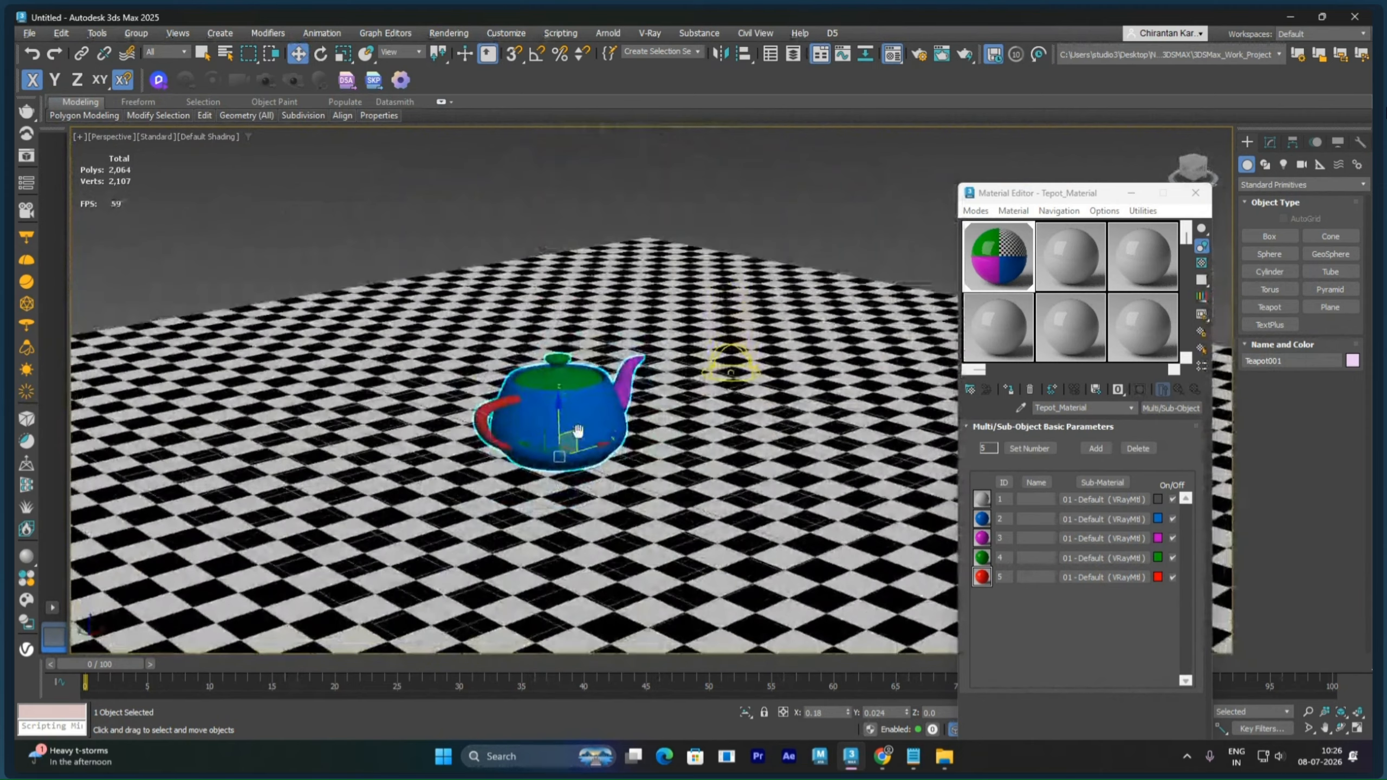
scroll(578, 431, up, 3)
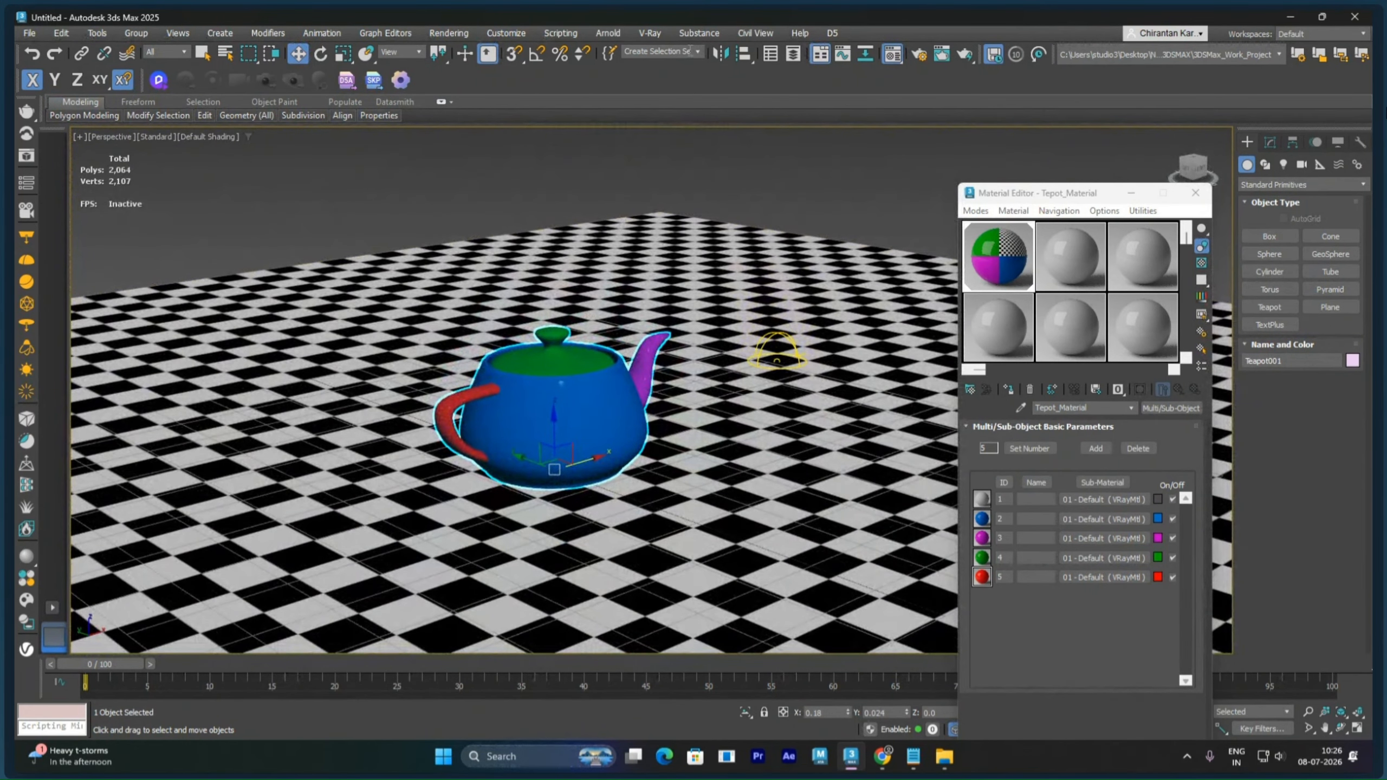
click(654, 34)
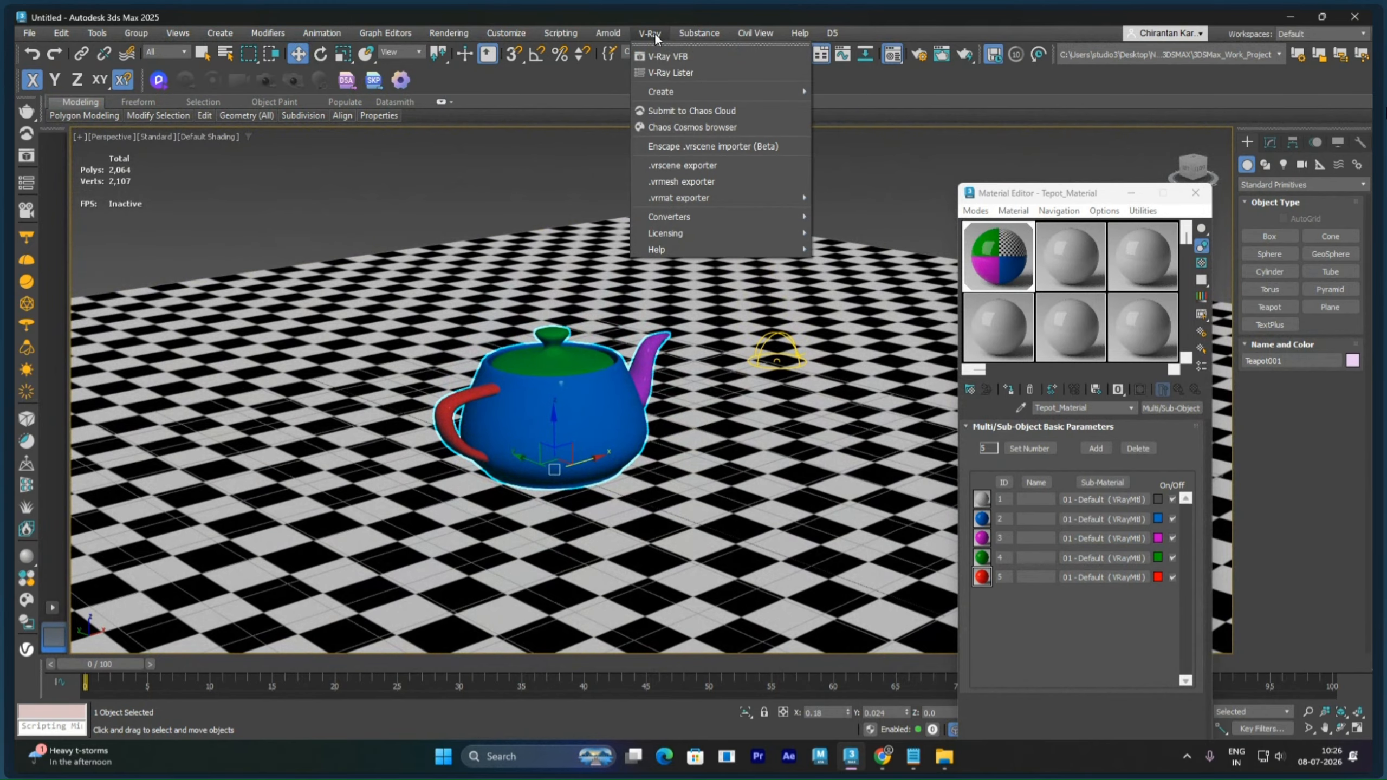
click(729, 181)
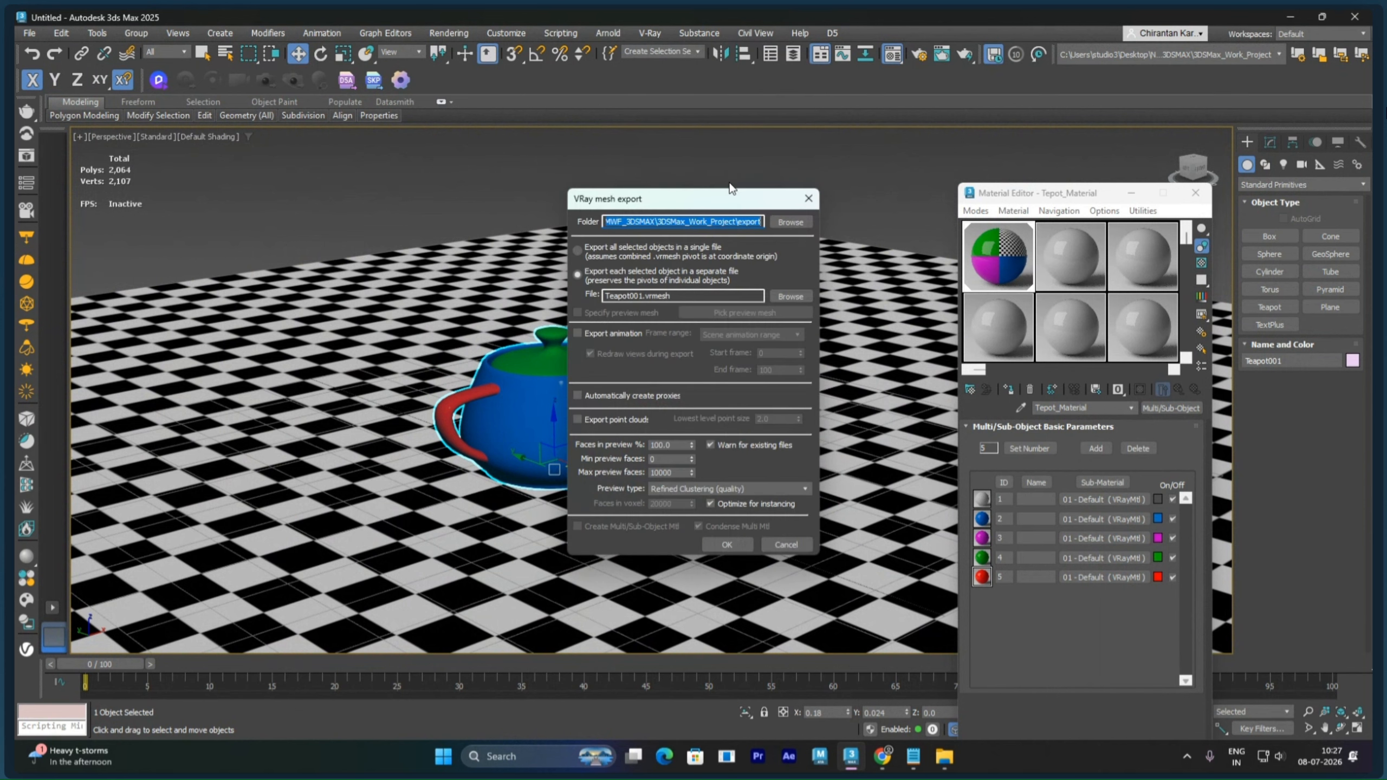
drag(725, 201, 725, 123)
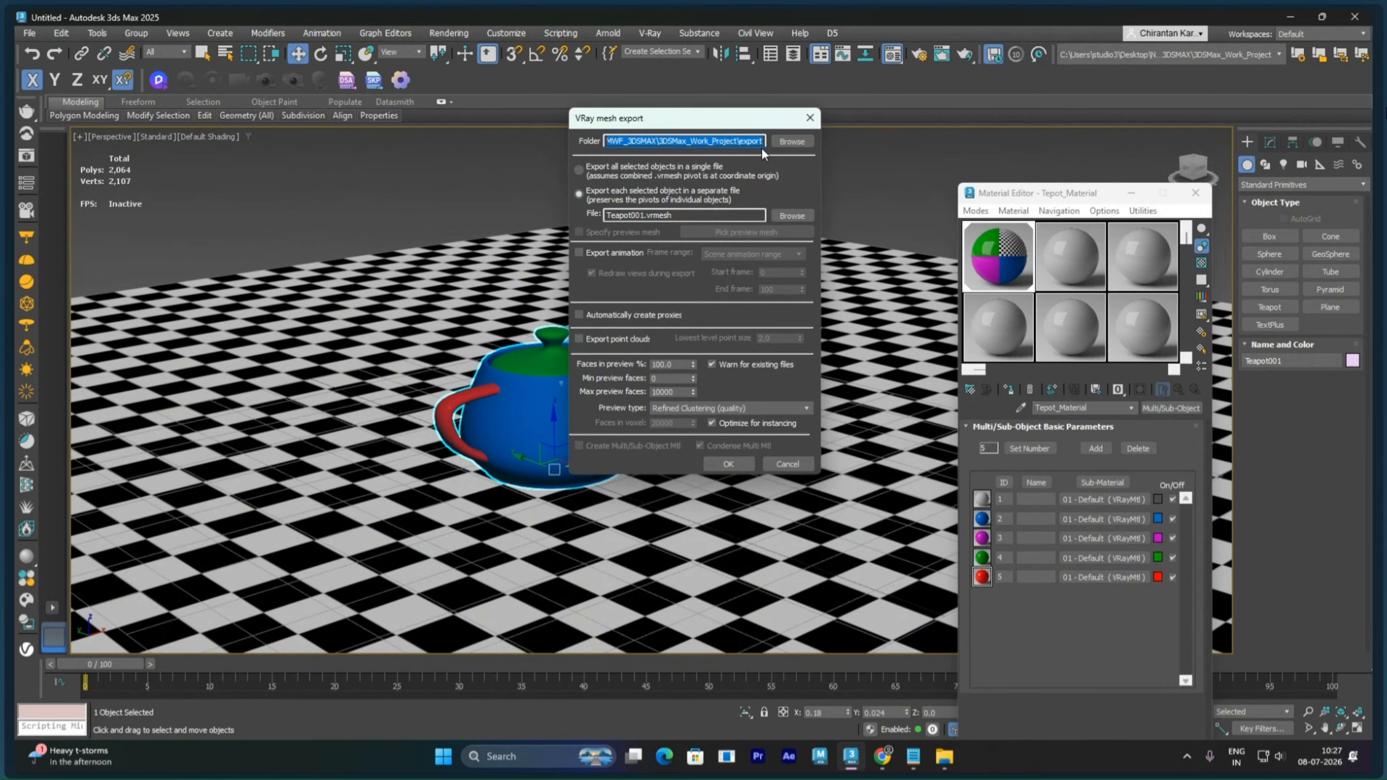
Step: Set the mesh export folder to Villa, inside Villa Plan in the 9-1030am MWF 3DSMAX folder
drag(619, 142, 761, 145)
mouse_move(763, 144)
mouse_down()
mouse_move(726, 144)
mouse_move(773, 147)
mouse_up()
click(785, 143)
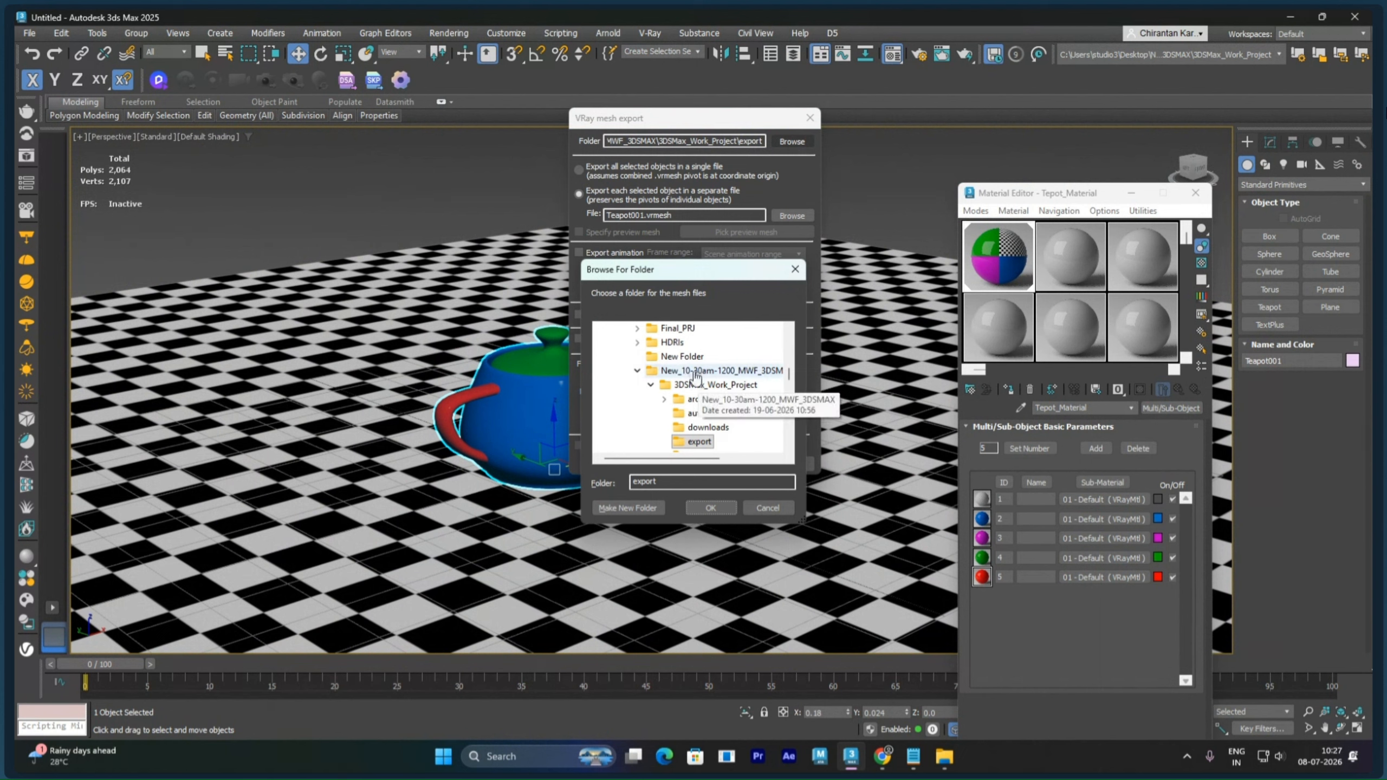
scroll(677, 377, up, 3)
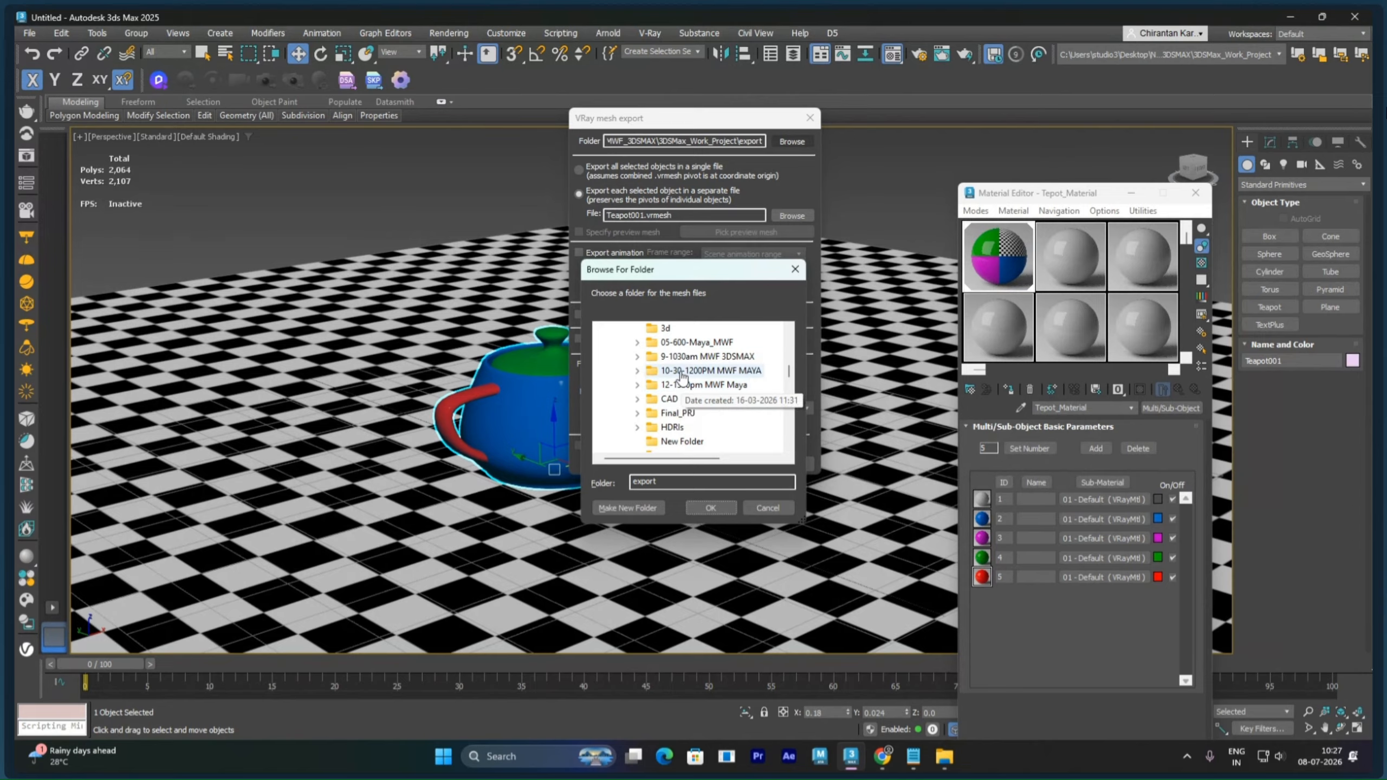
double_click(682, 358)
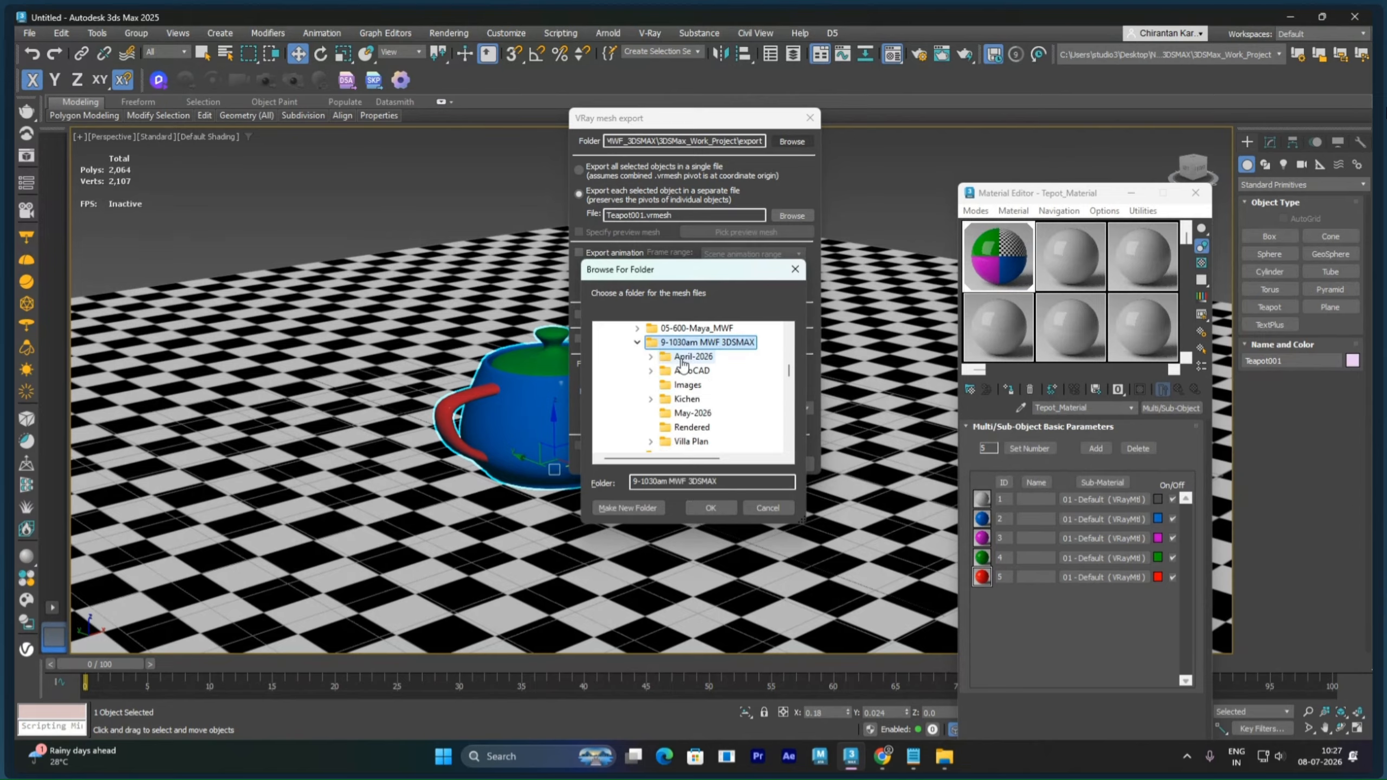
double_click(693, 442)
double_click(696, 443)
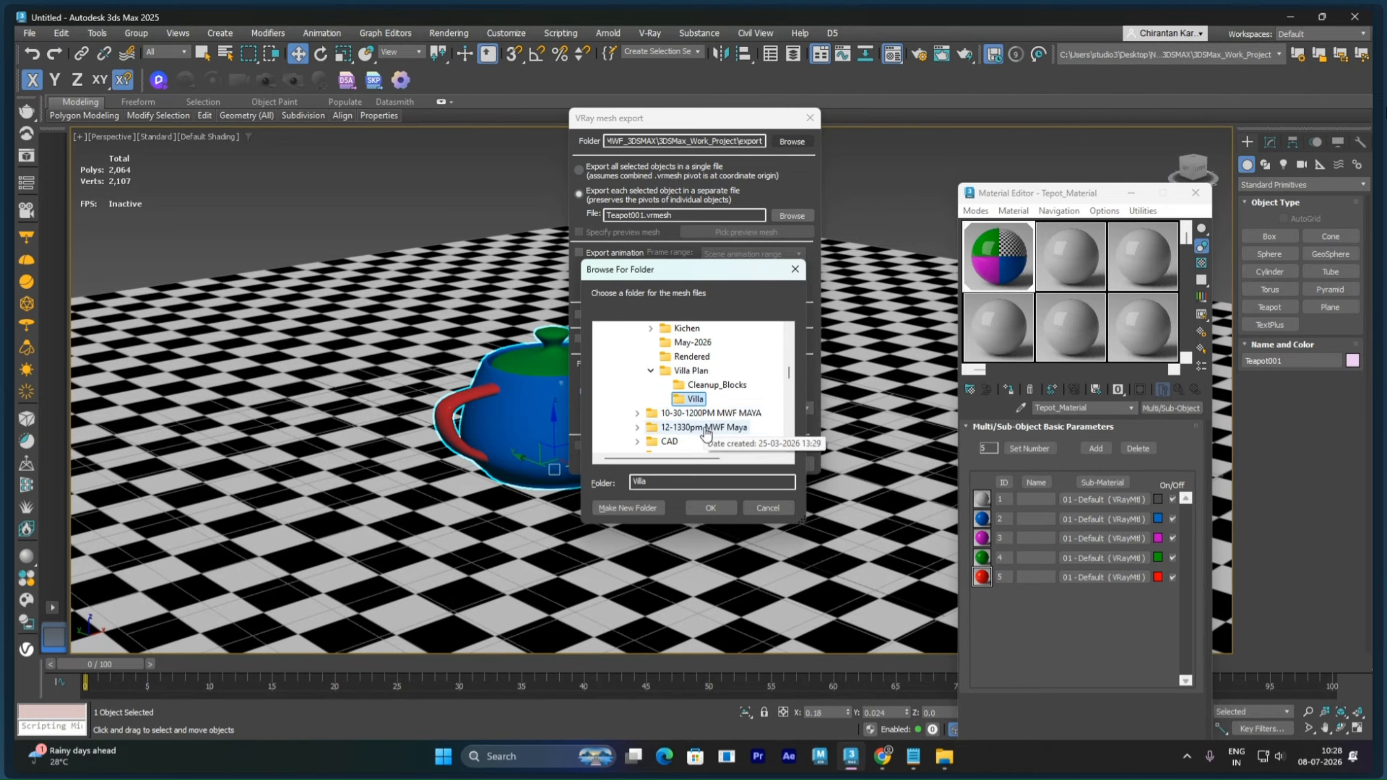
click(711, 508)
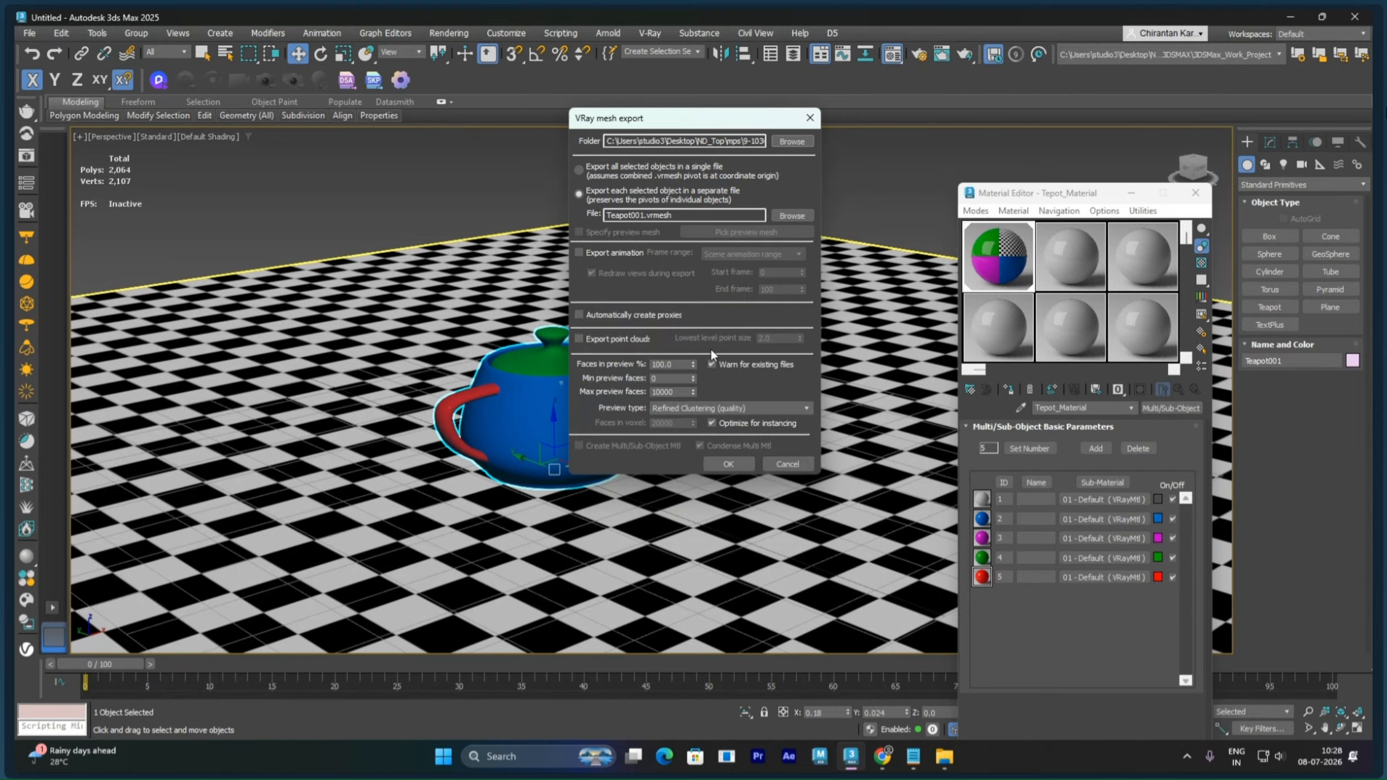
drag(719, 149, 815, 141)
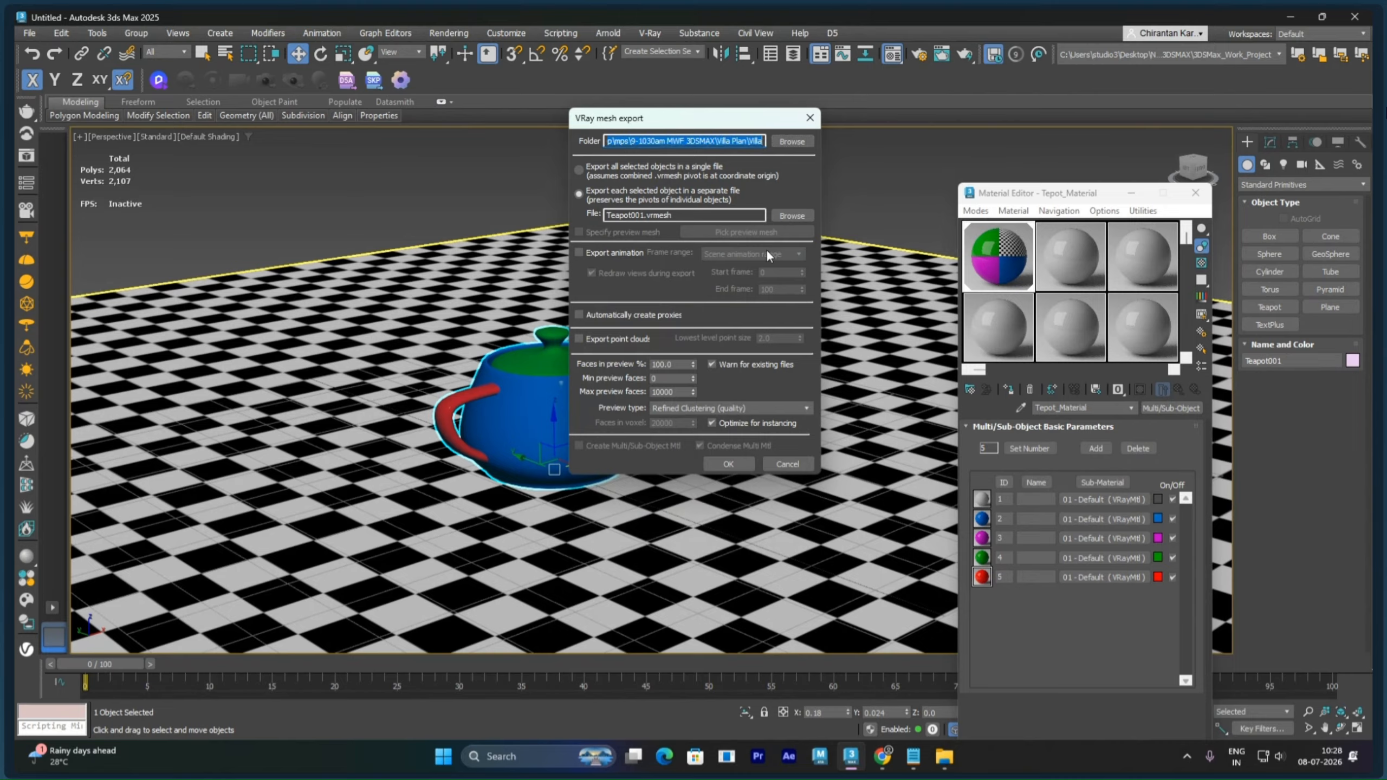
Step: Name the mesh file Proxies.vrmesh and export all selected objects in a single file
double_click(644, 216)
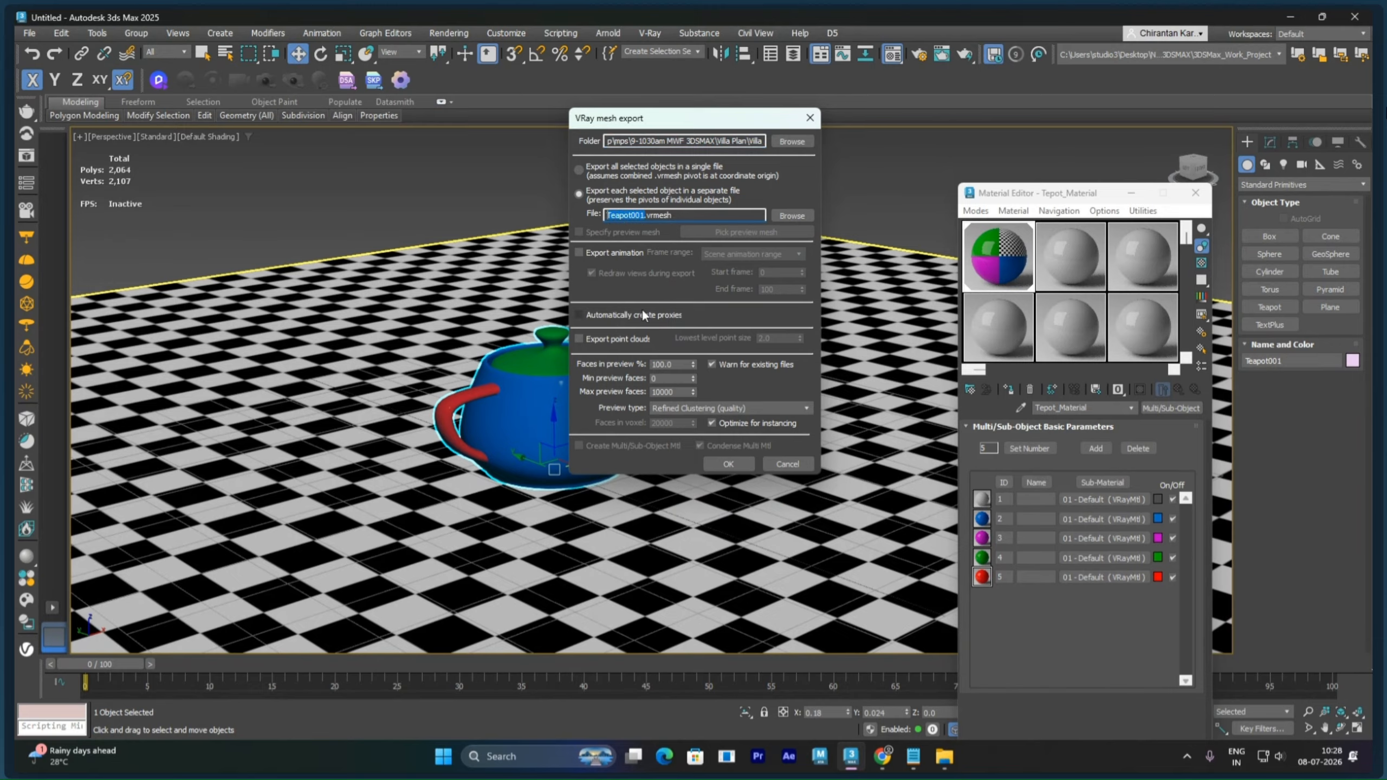
text(Proxies)
click(614, 167)
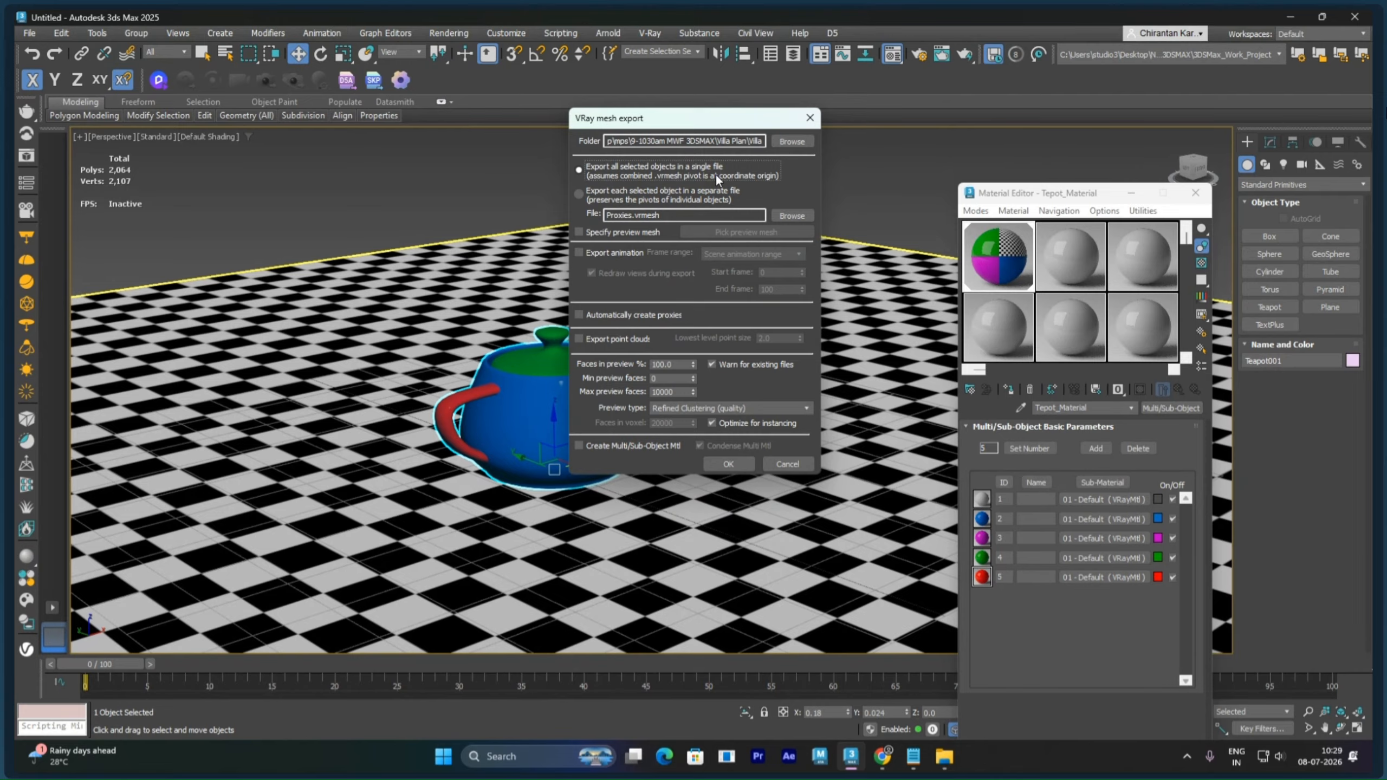
click(702, 189)
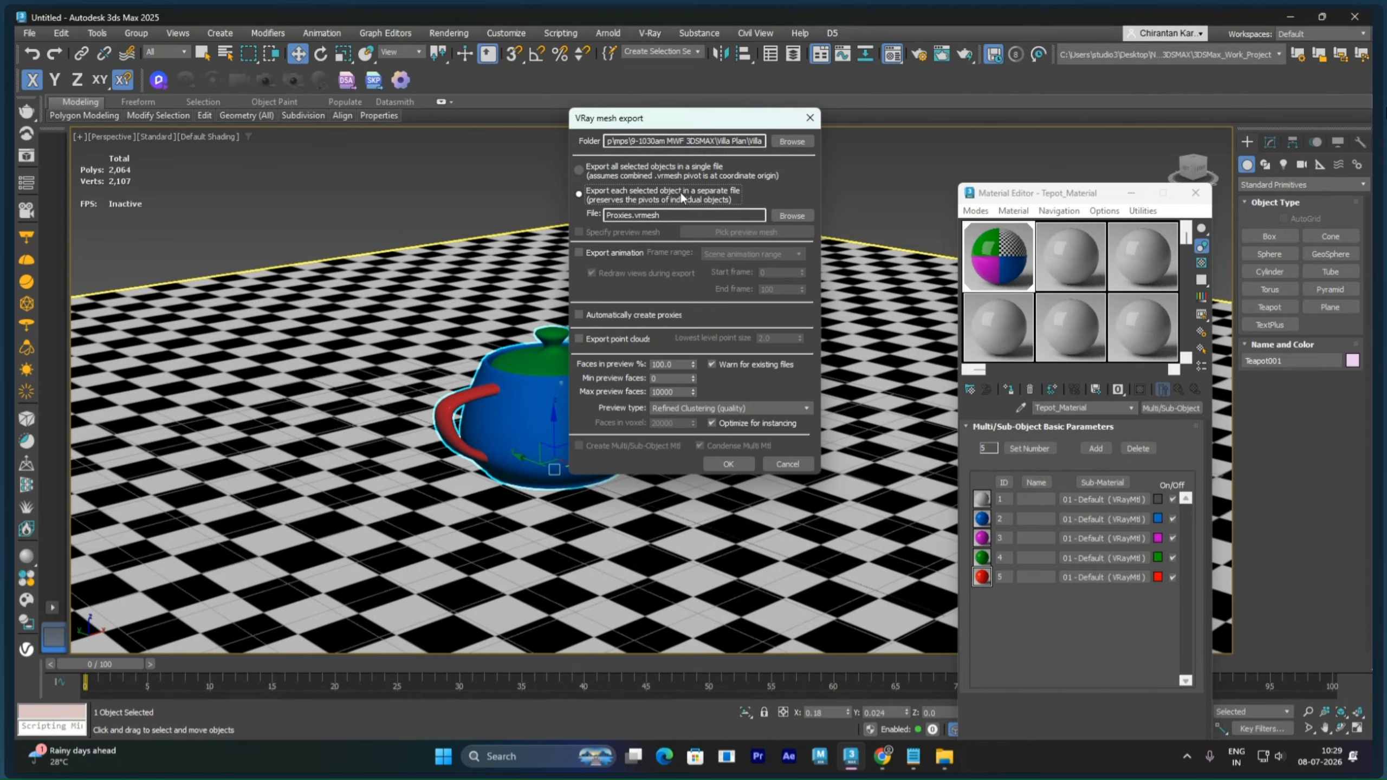
click(635, 170)
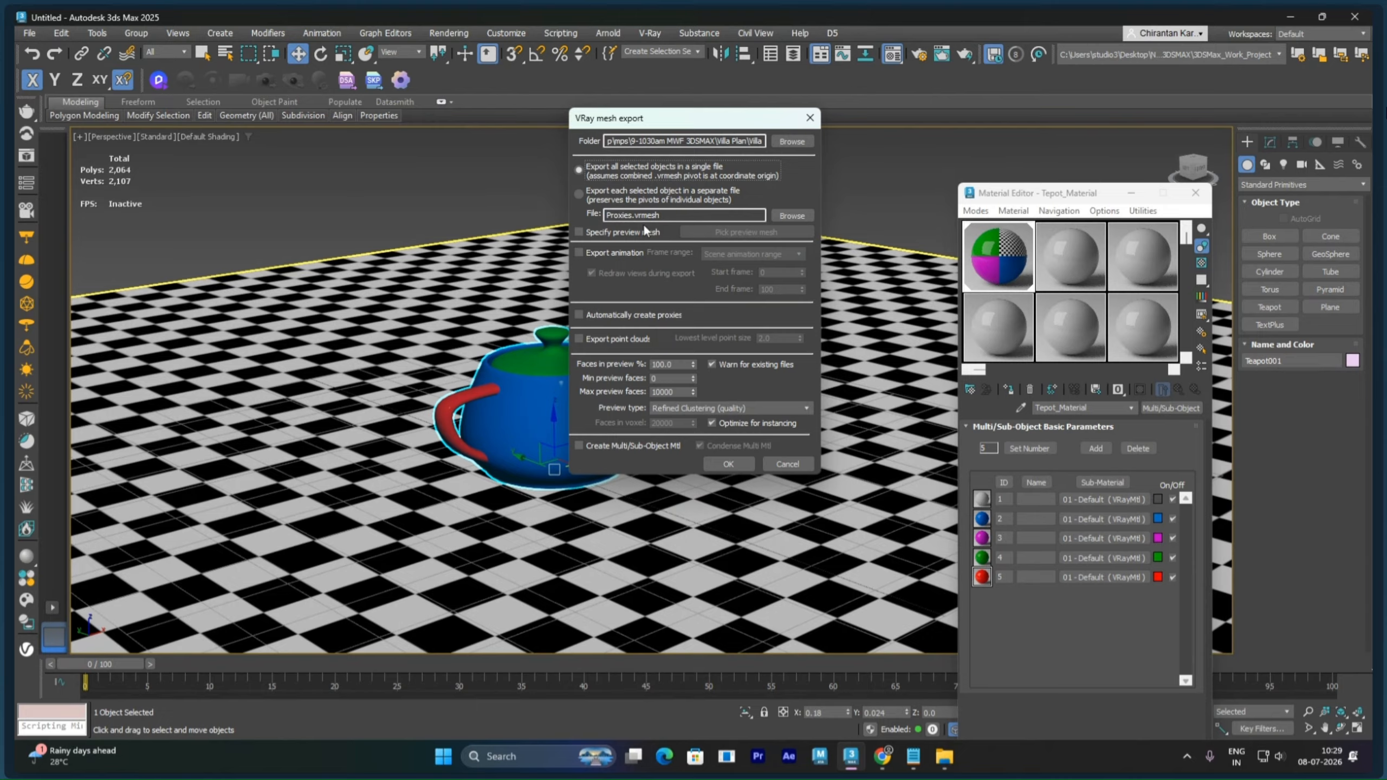
click(720, 464)
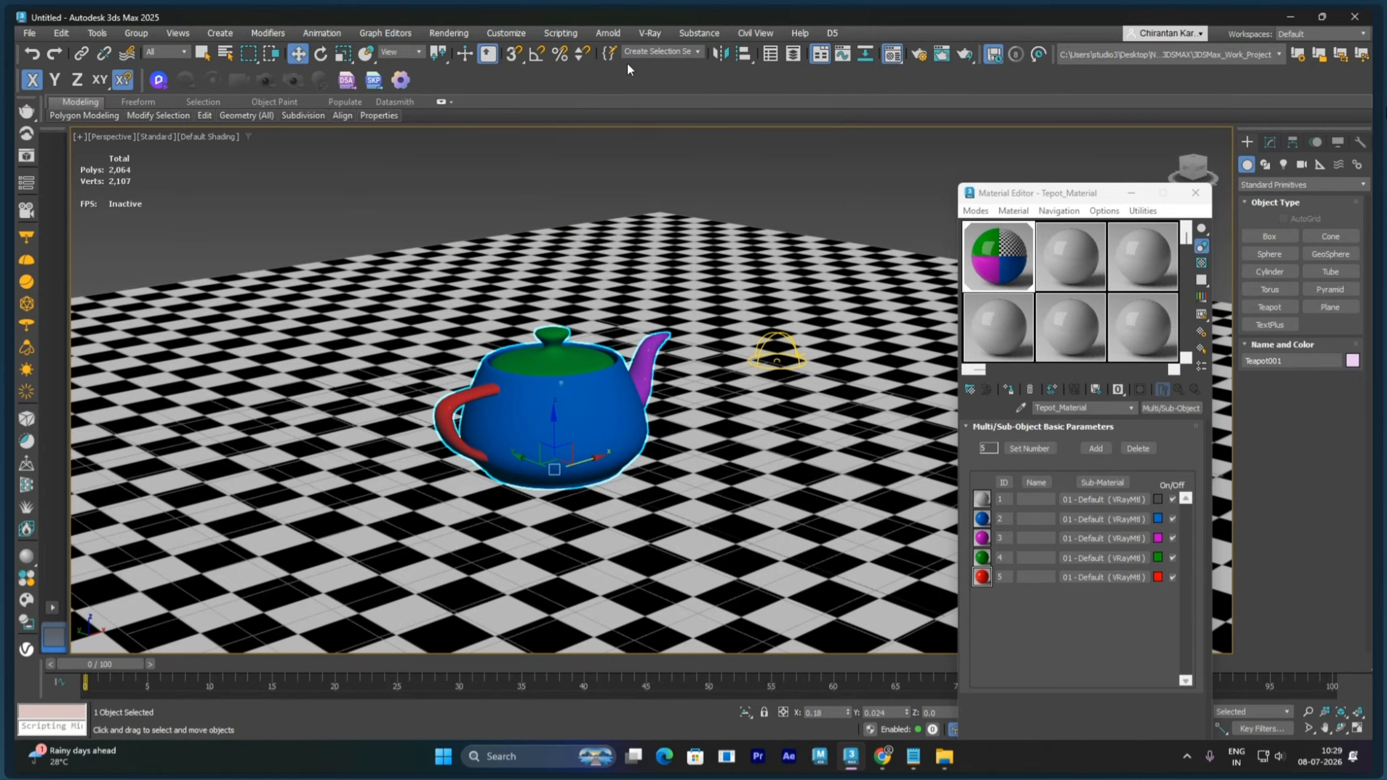
Step: Reset the scene to an empty one without keeping the teapot setup
click(29, 33)
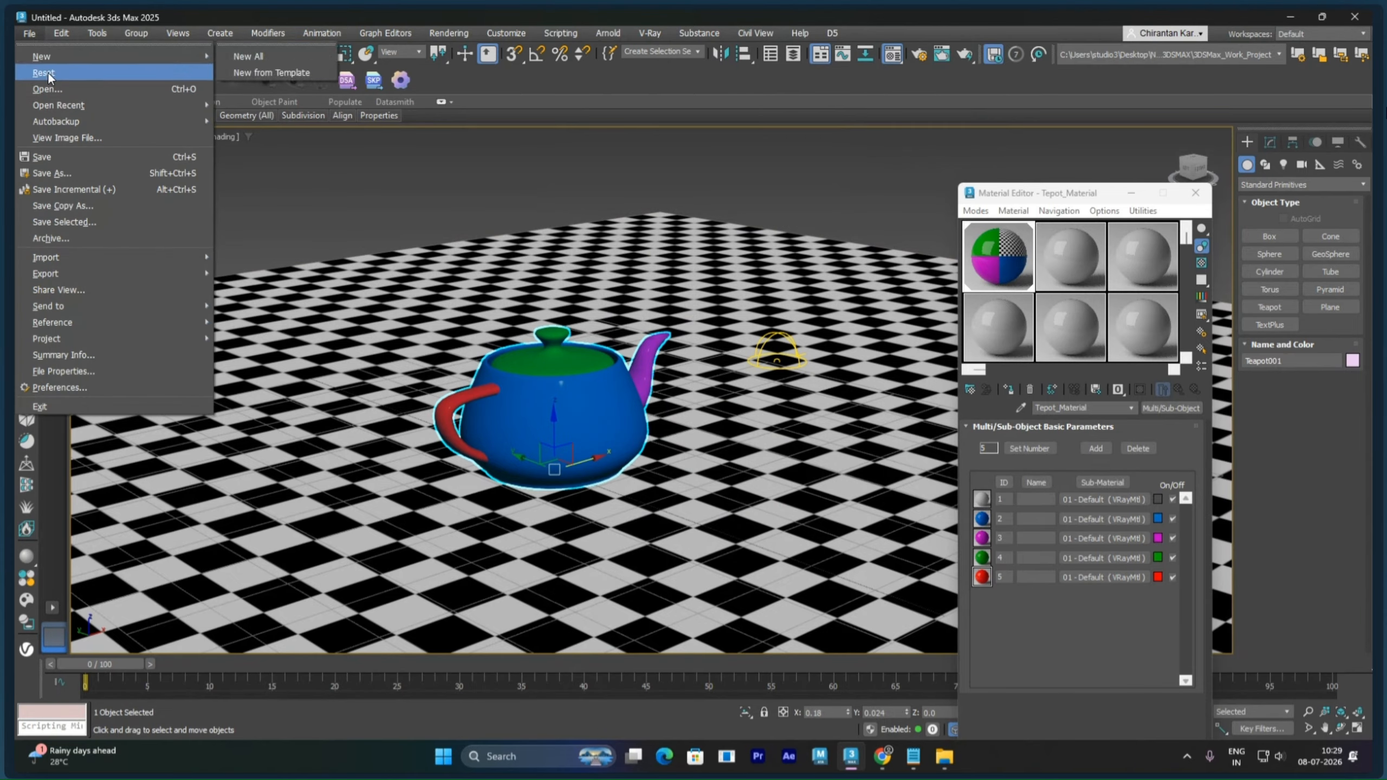
click(51, 76)
click(691, 401)
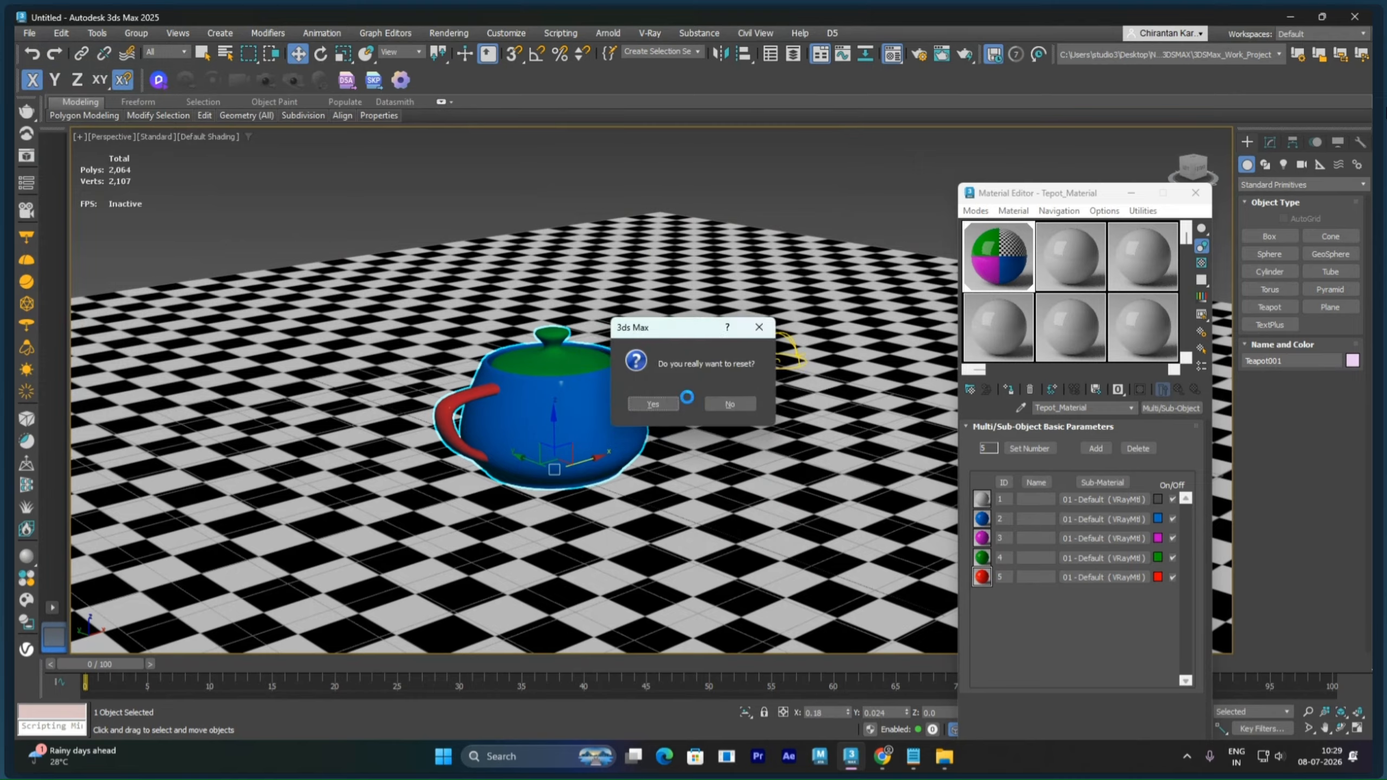
click(654, 405)
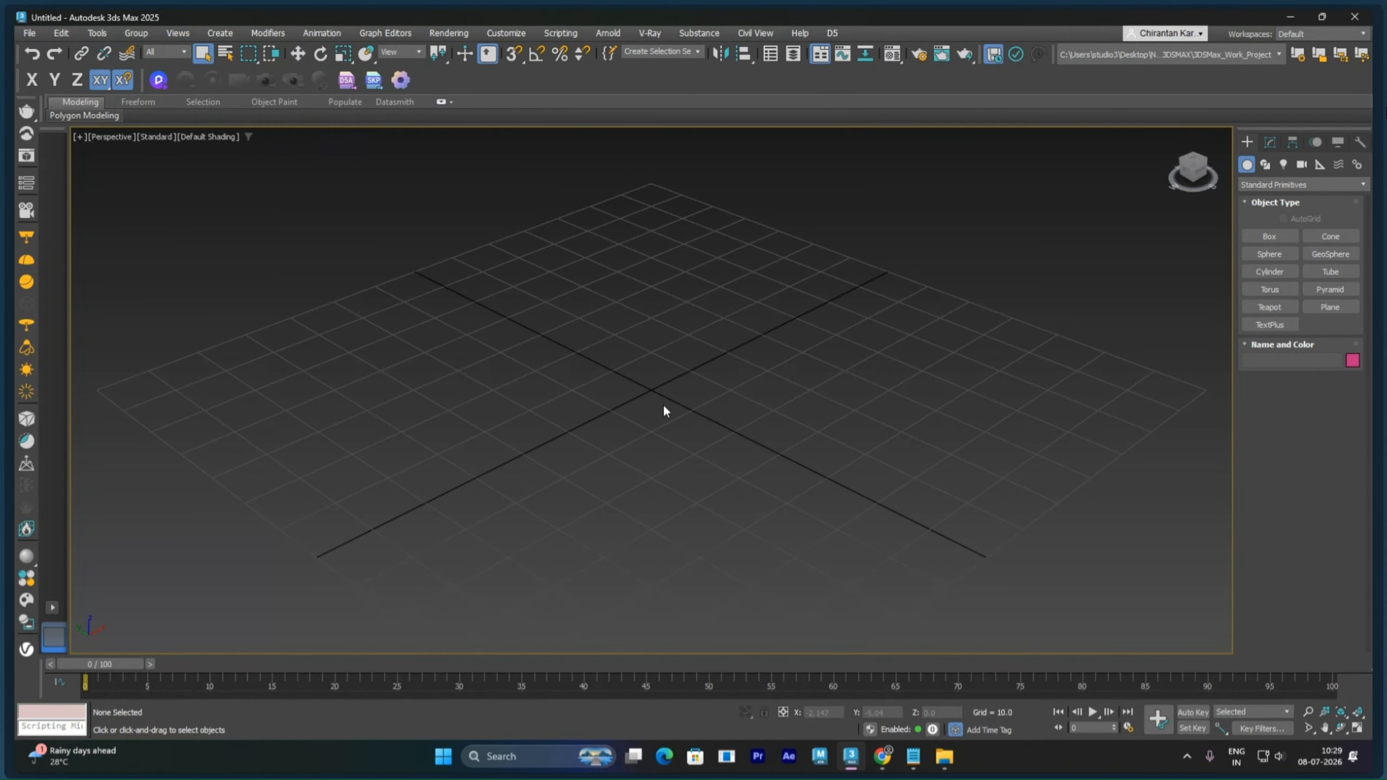
Step: Draw a rectangular plane covering nearly the whole home grid in the perspective view
alt+middle_drag(675, 394, 690, 406)
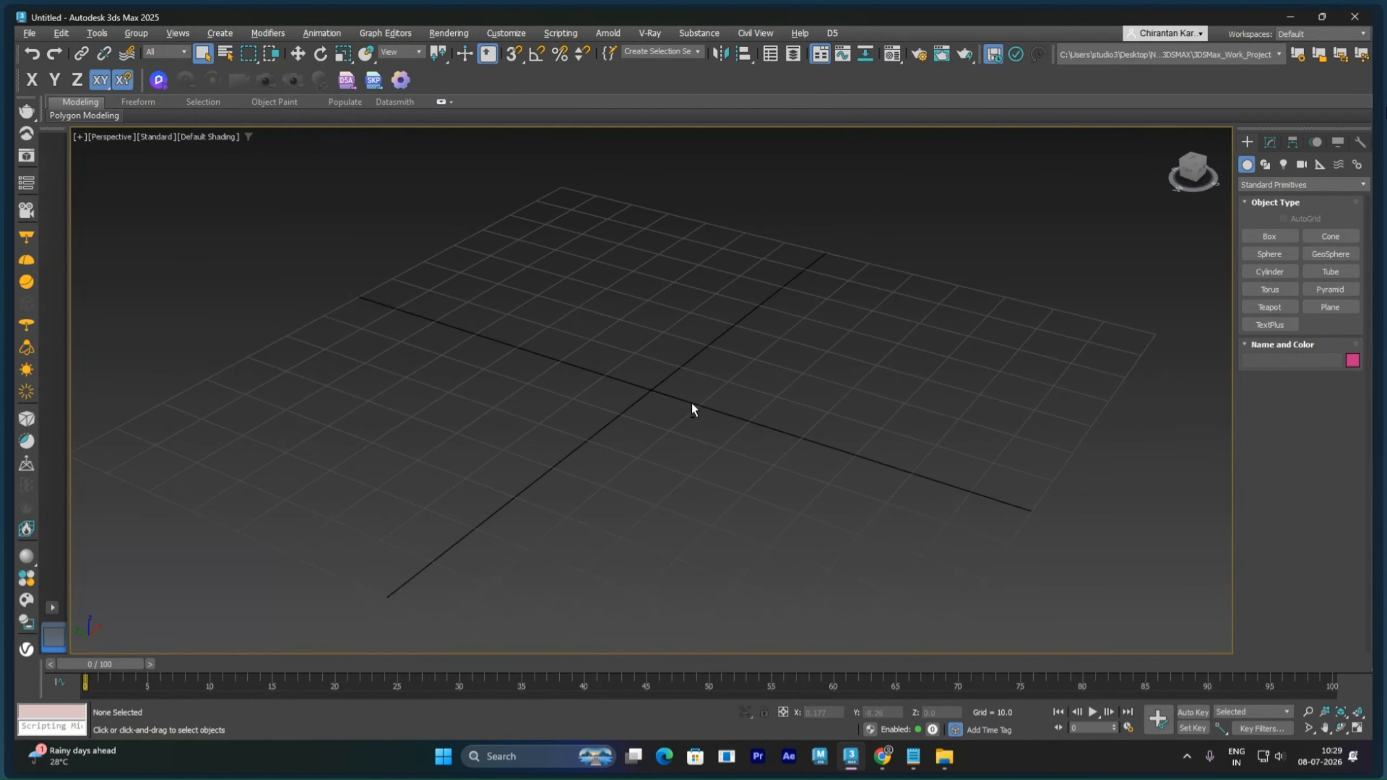
click(1320, 307)
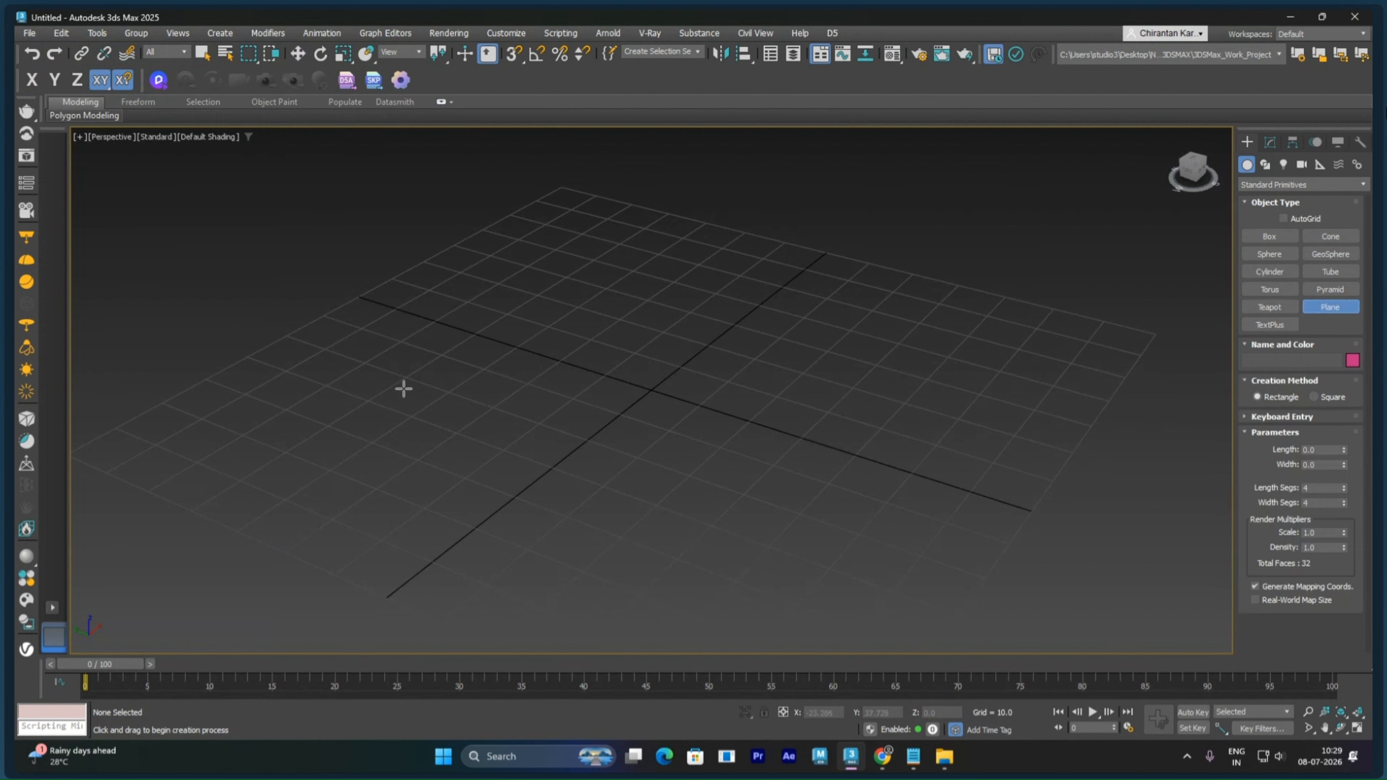
scroll(416, 388, down, 5)
drag(304, 367, 767, 324)
right_click(547, 339)
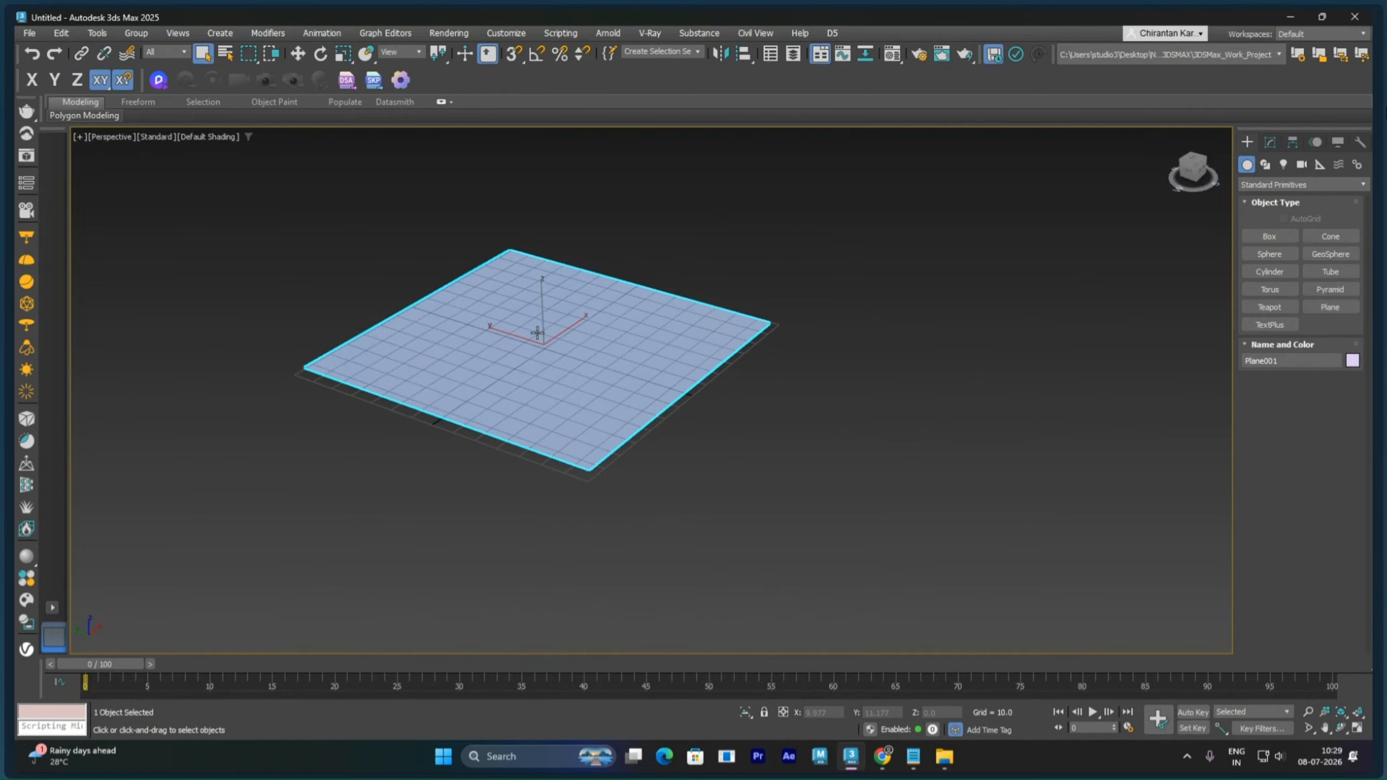
Step: Activate the Move tool and convert the plane to an Editable Poly
right_click(535, 338)
click(553, 344)
scroll(552, 343, up, 4)
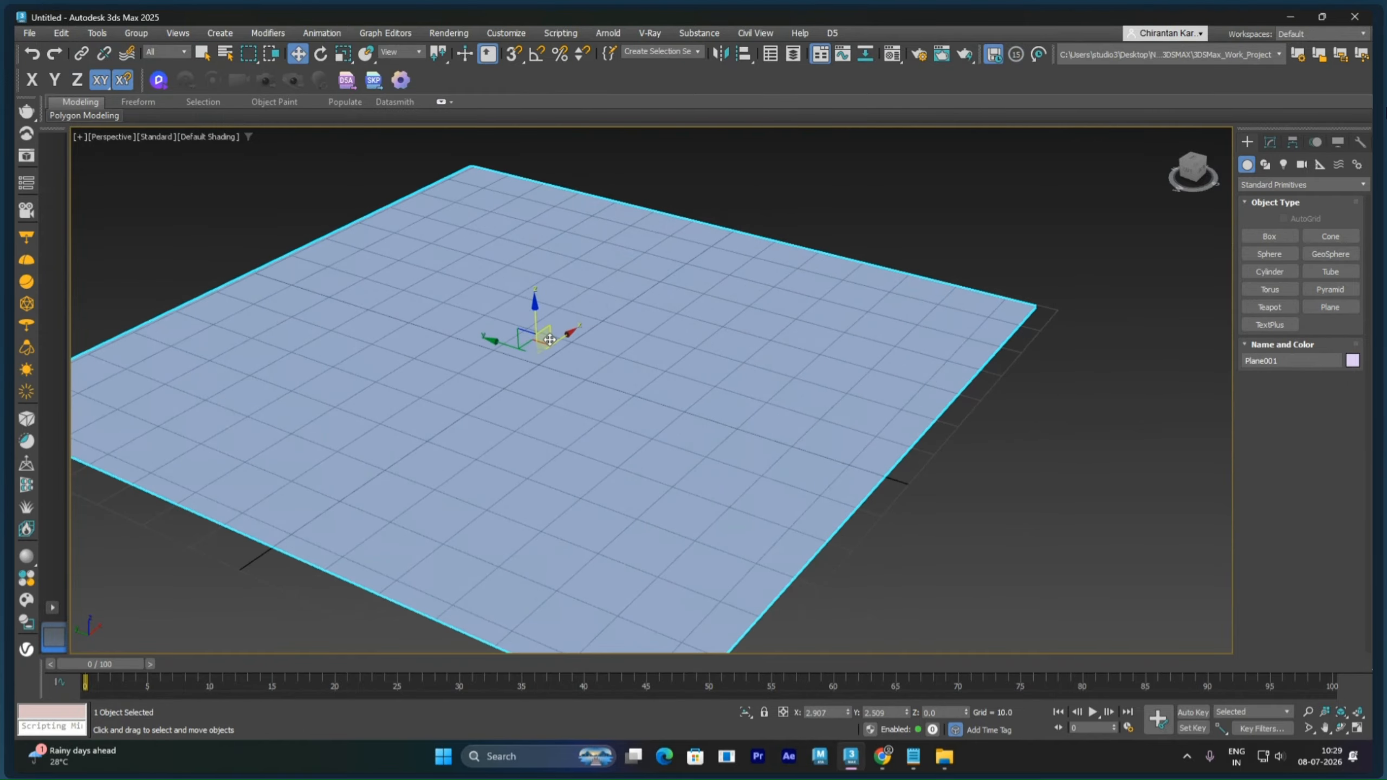
right_click(550, 339)
mouse_move(606, 513)
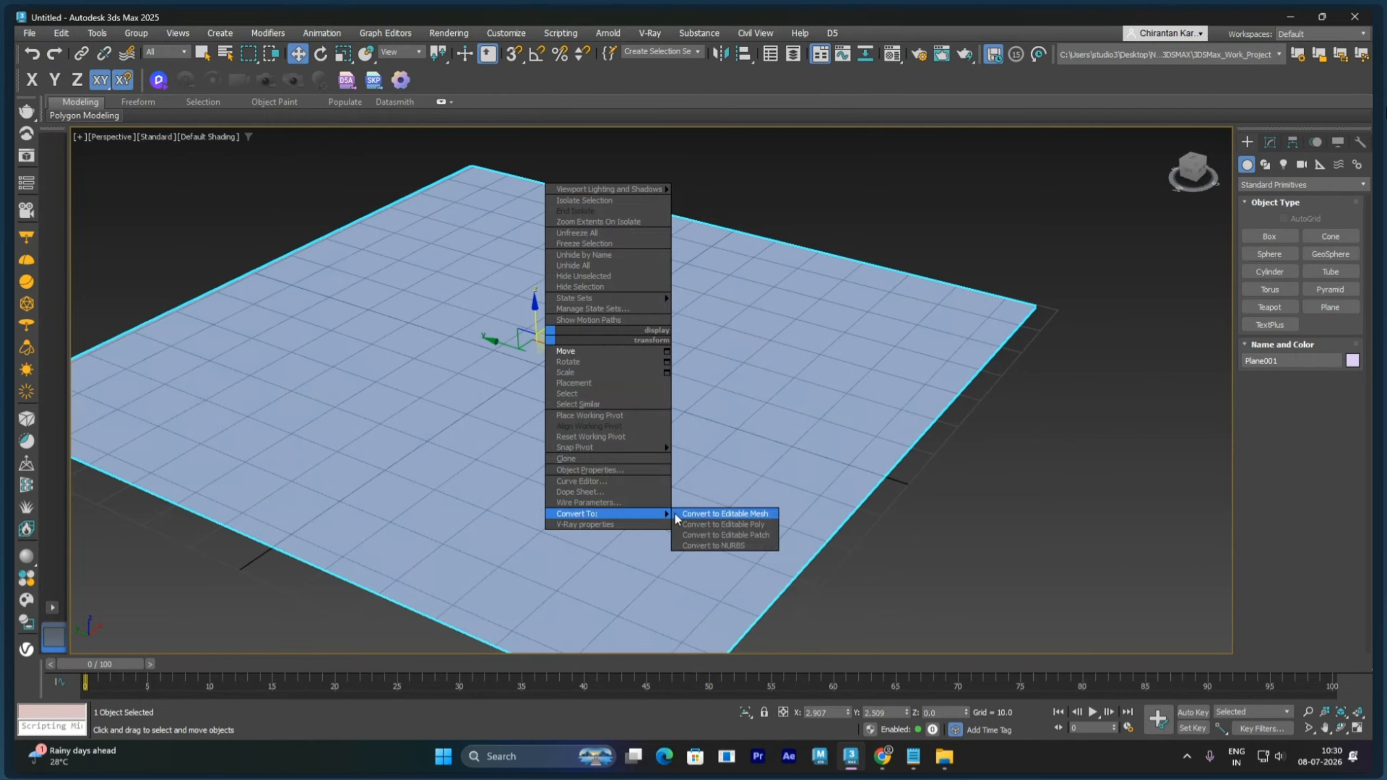
click(715, 526)
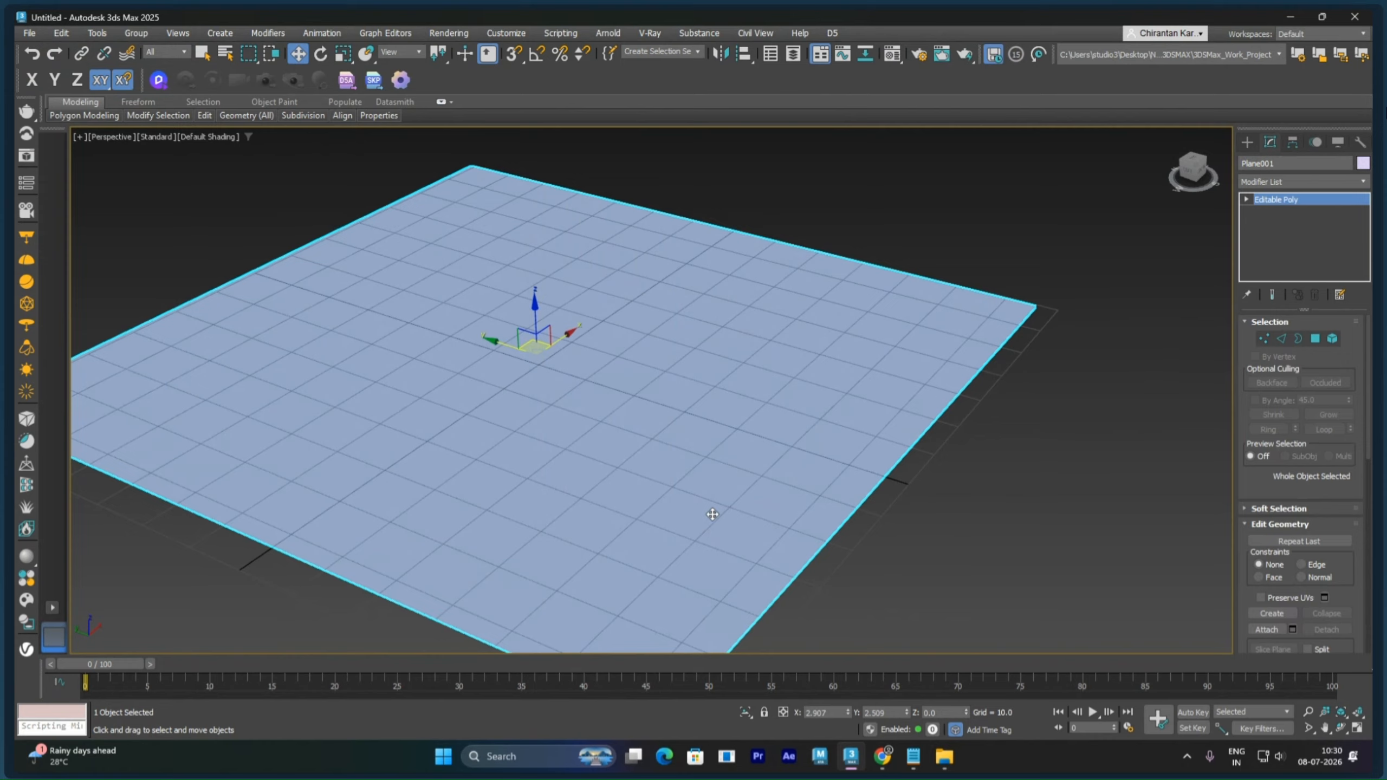
Step: Select the plane's whole element, check its polygon material ID, and leave sub-object editing
click(1331, 339)
click(894, 433)
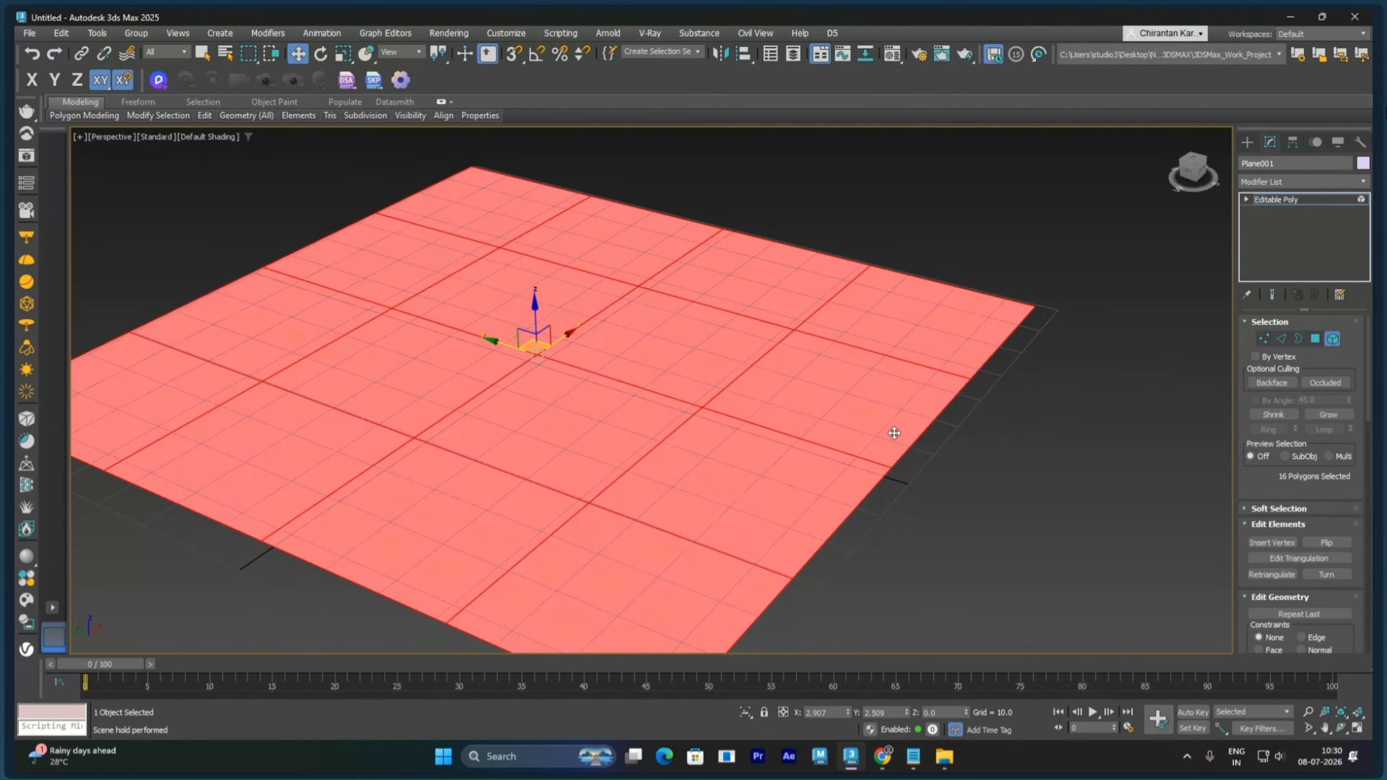
scroll(1242, 492, down, 5)
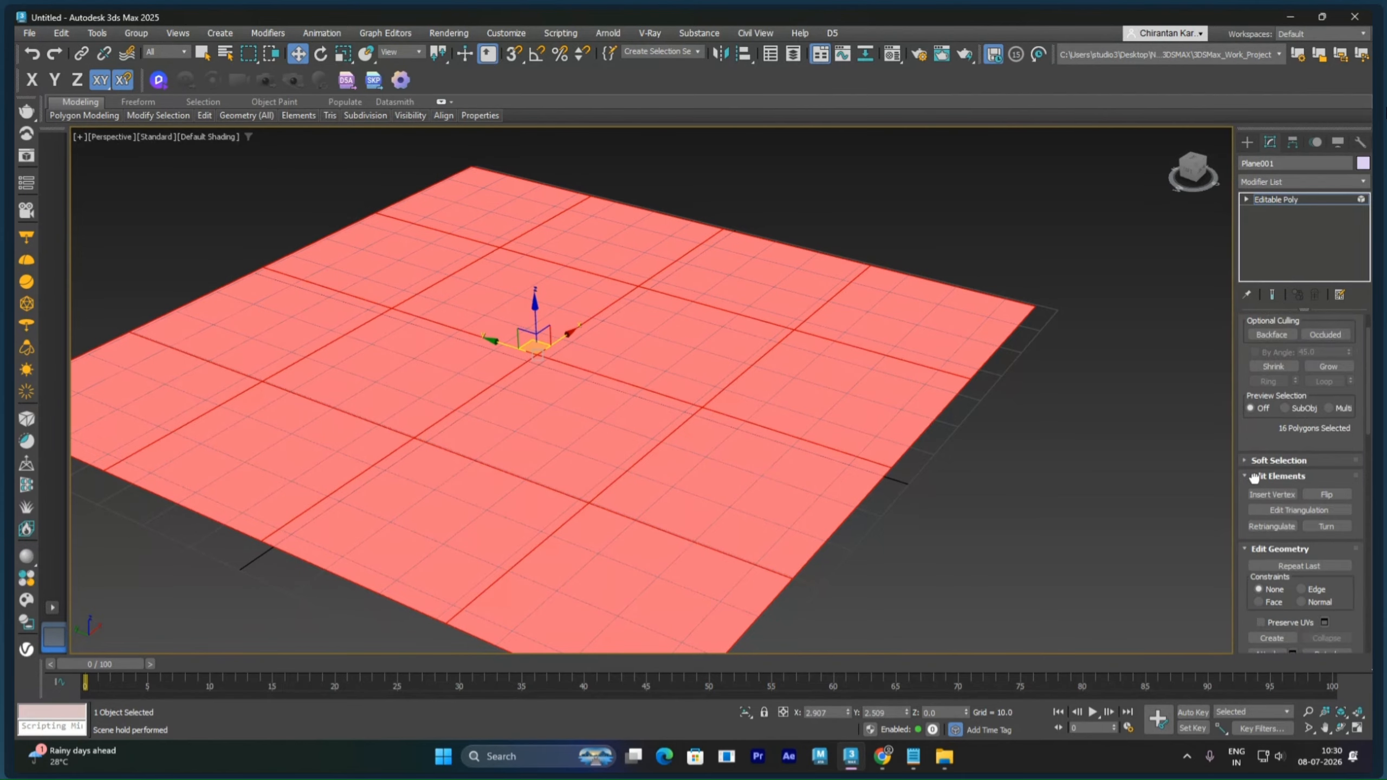
drag(1244, 360, 1244, 356)
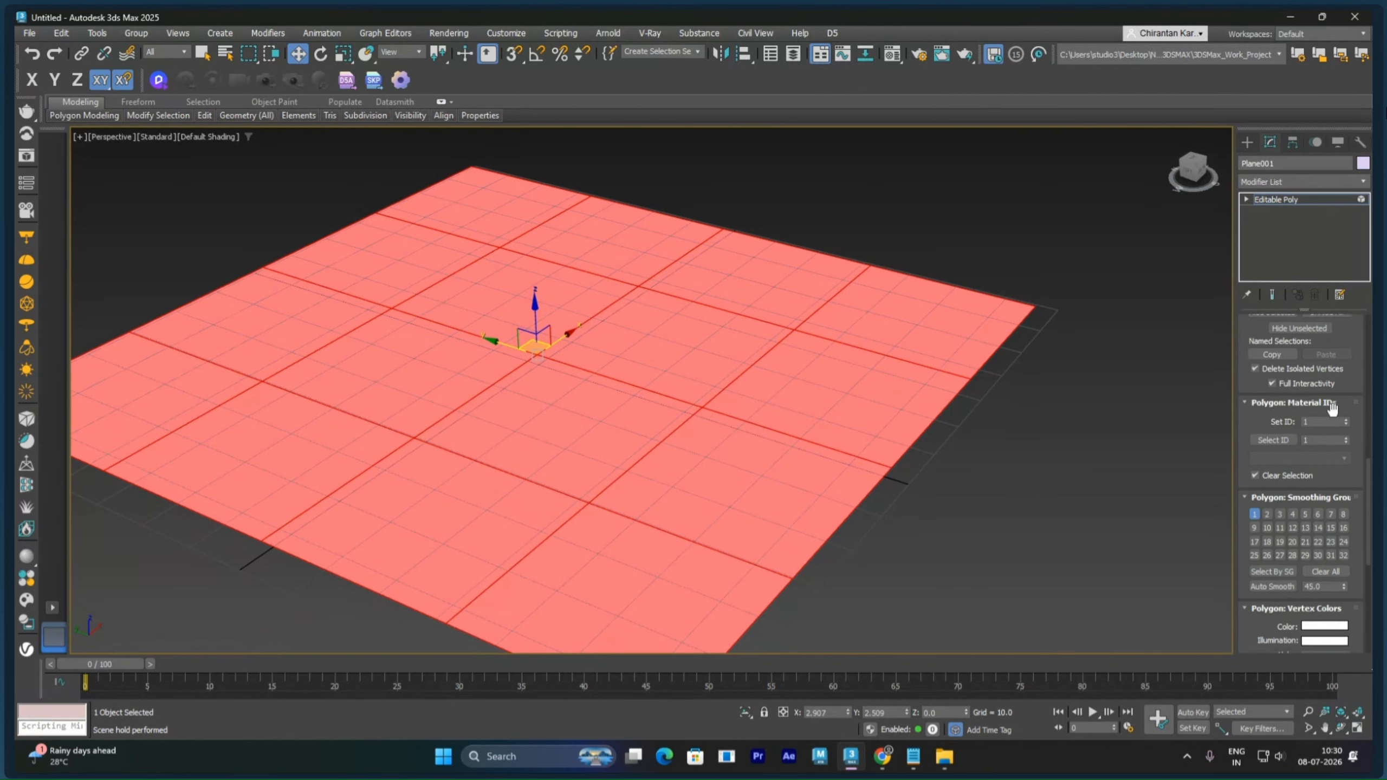
click(1165, 443)
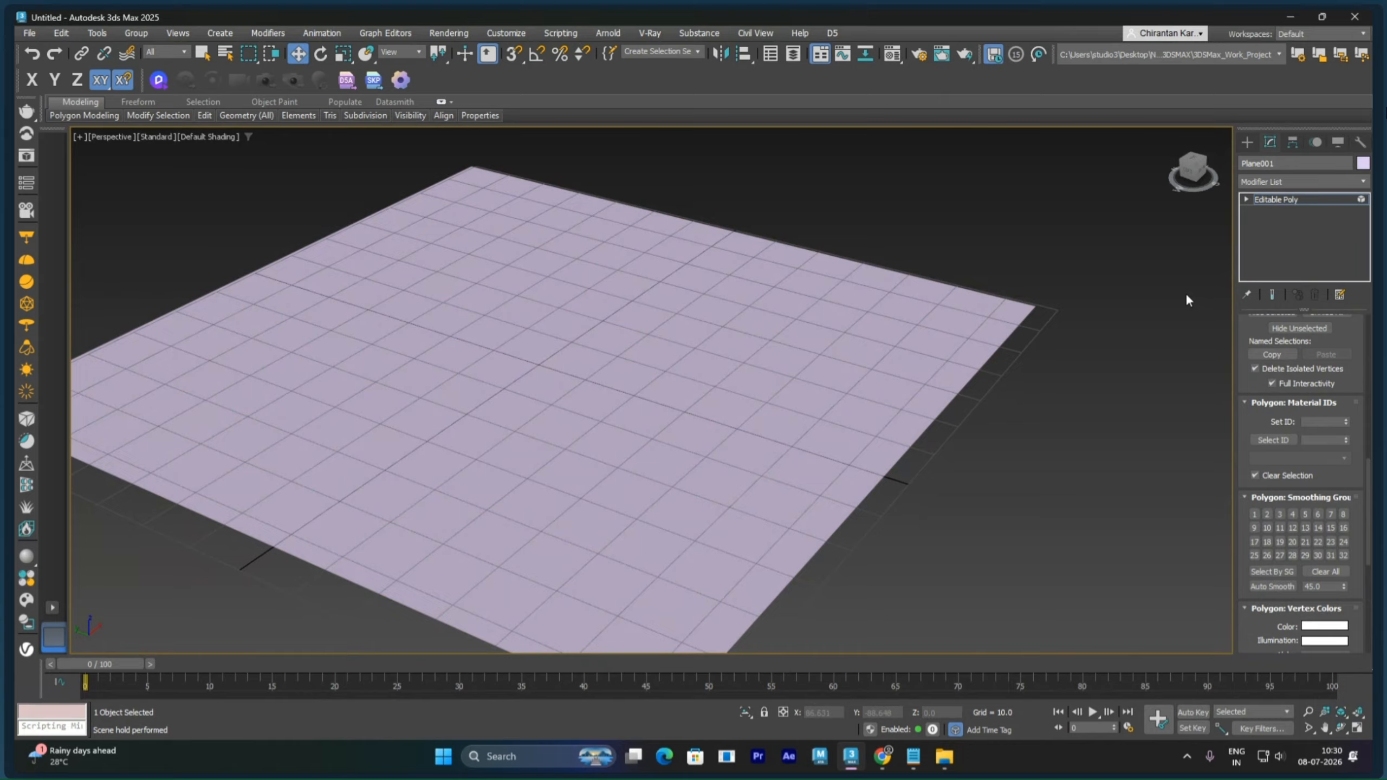
click(1277, 197)
click(1044, 425)
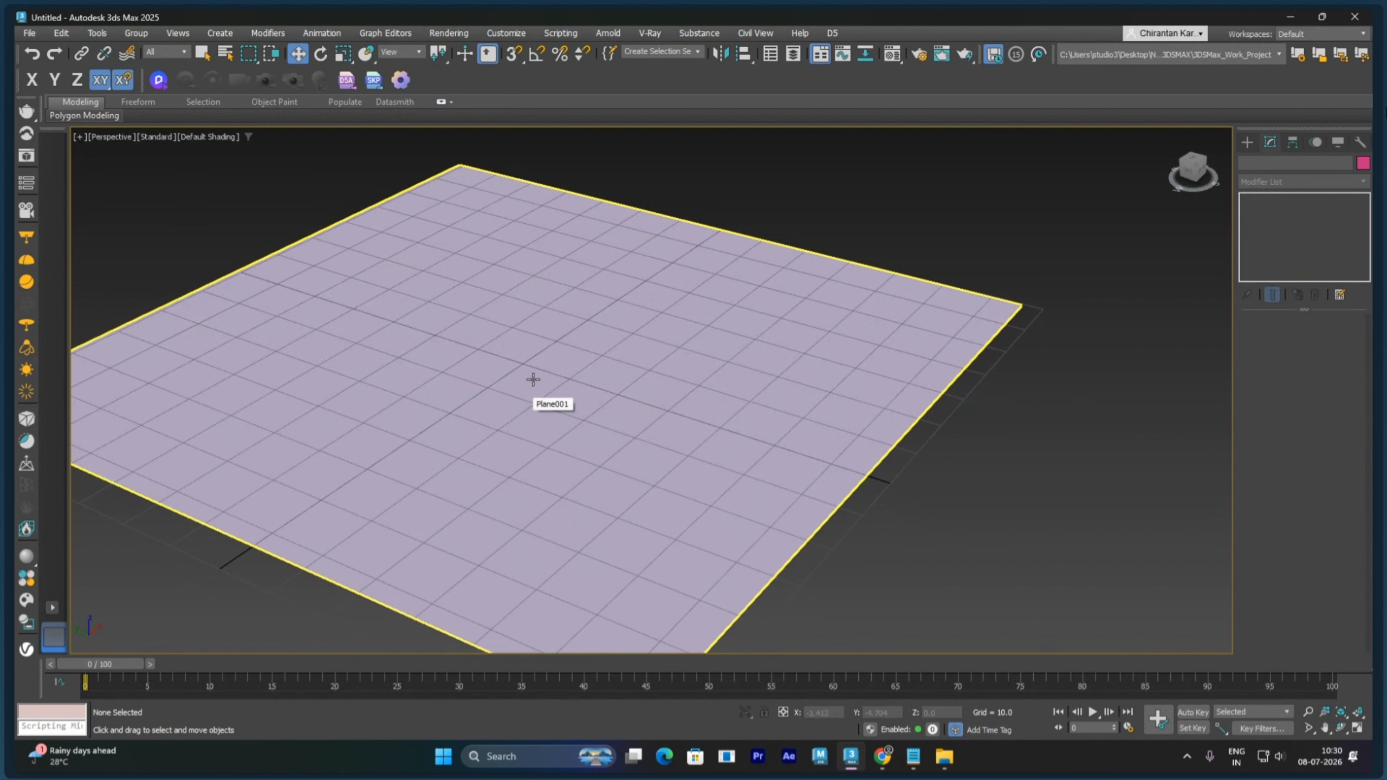
Step: Turn on the viewport polygon statistics and edged faces, and enter Edge level on the plane
alt+middle_drag(567, 313, 663, 323)
key(7)
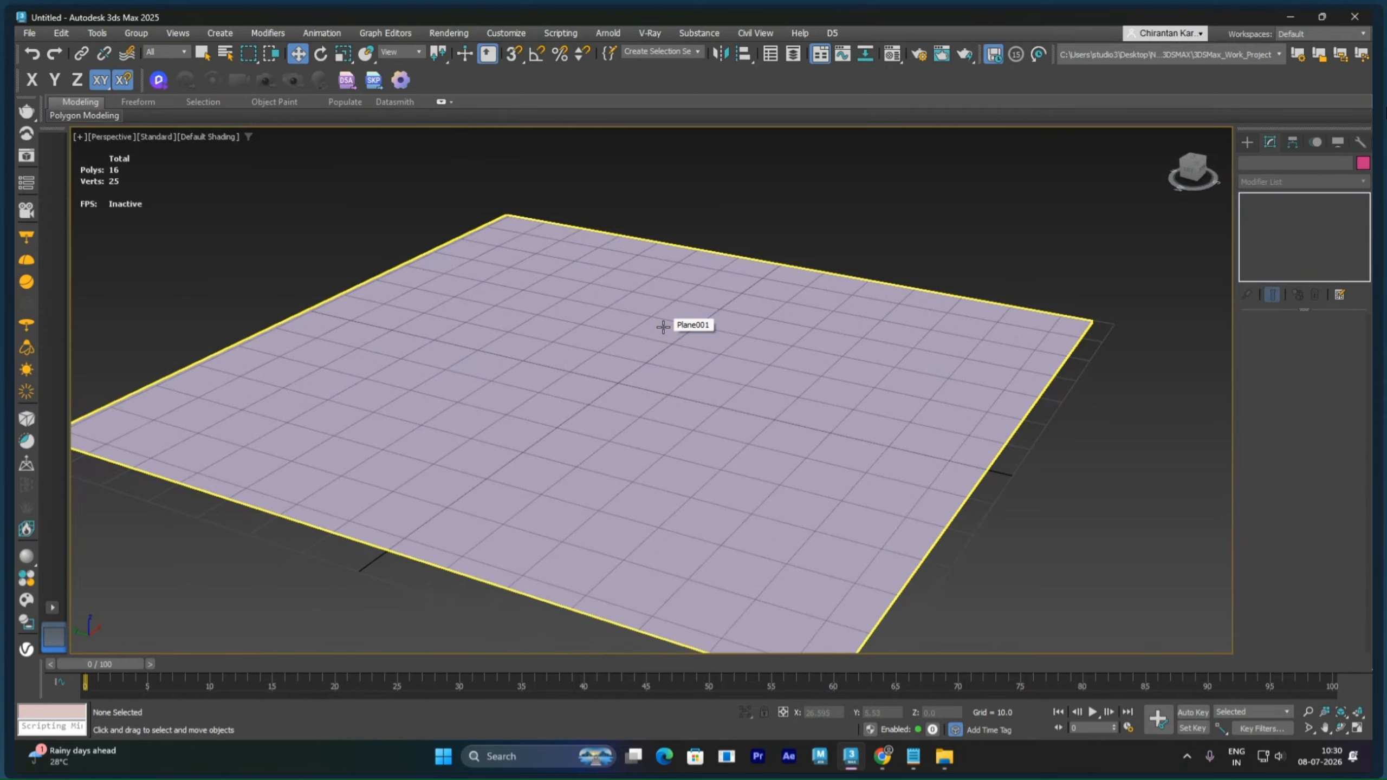
click(986, 363)
click(1248, 199)
click(1271, 223)
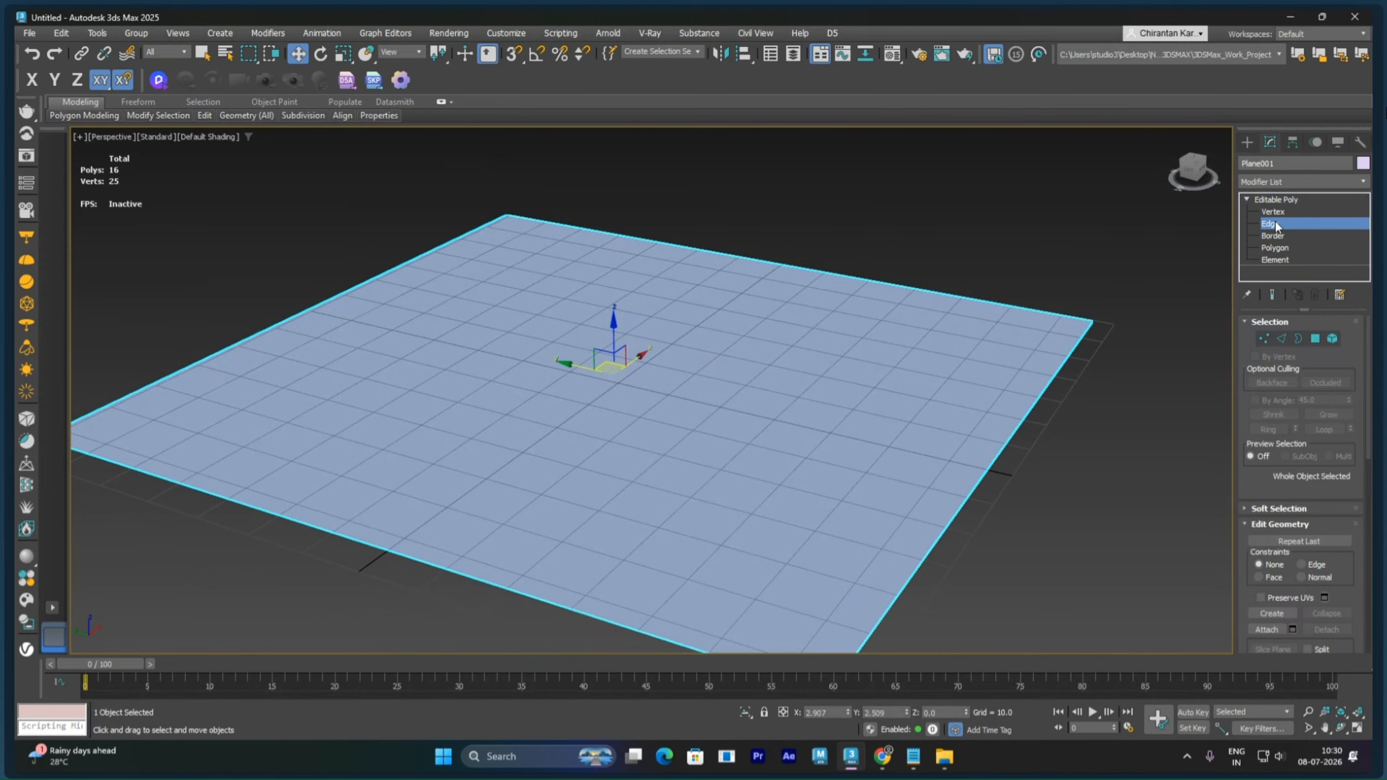
key(F4)
Step: Remove the plane's three inner edge loops in one direction together with their vertices
double_click(923, 356)
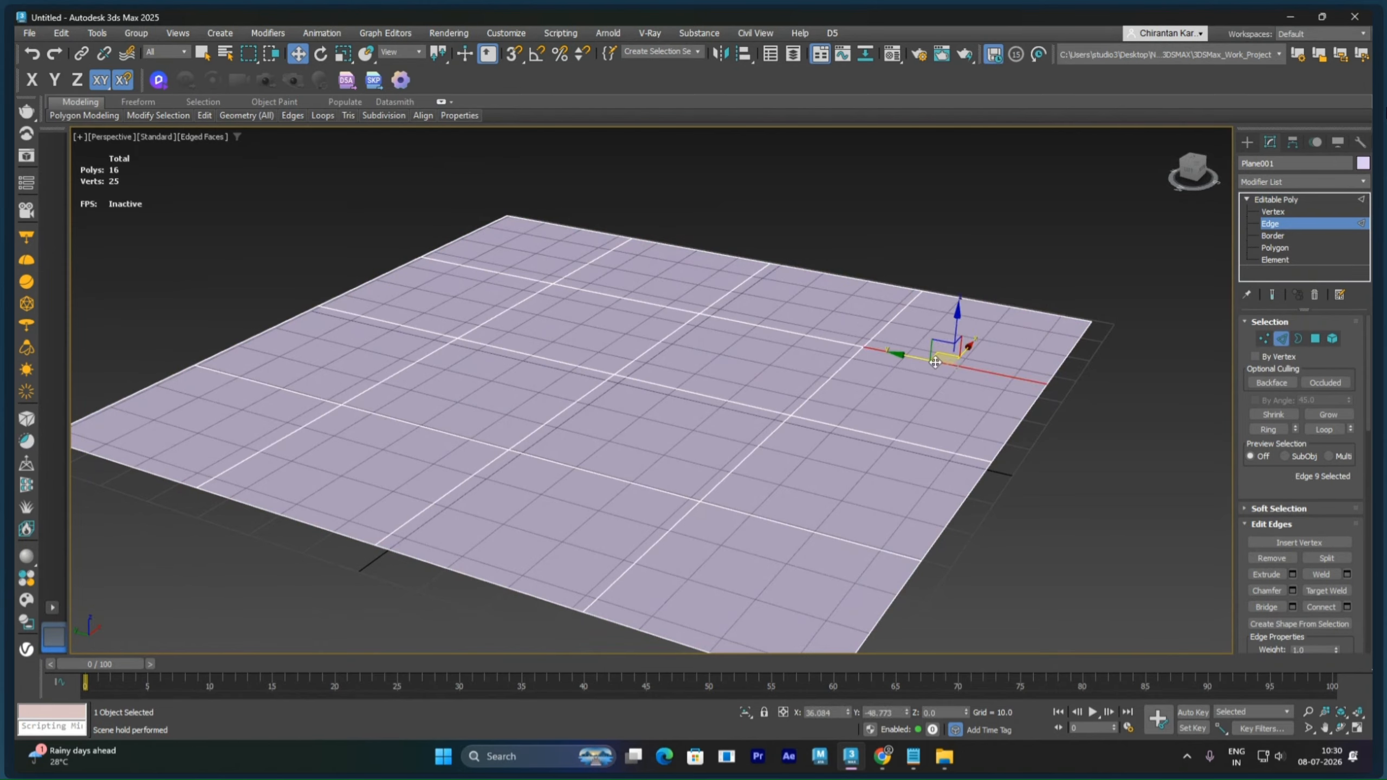
ctrl+double_click(891, 437)
ctrl+double_click(804, 528)
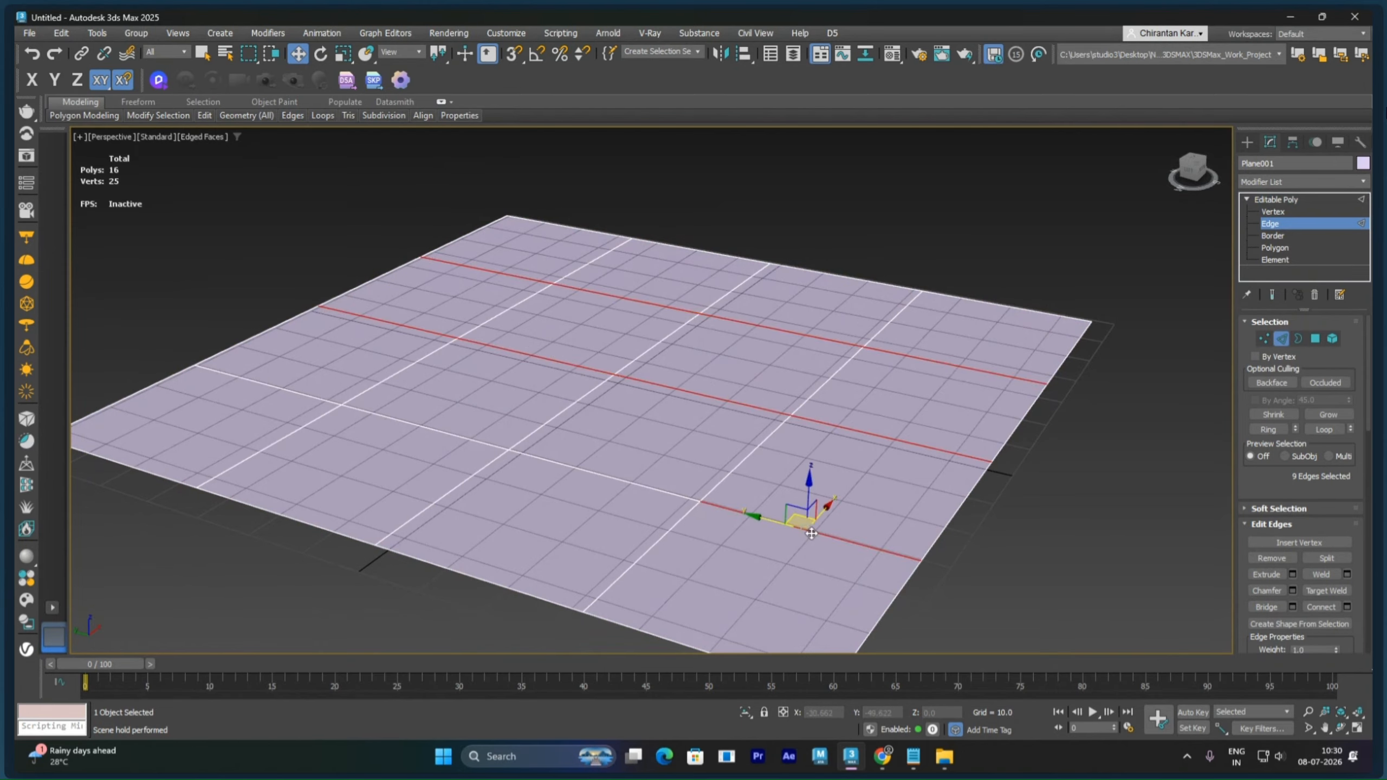
key(ctrl+BackSpace)
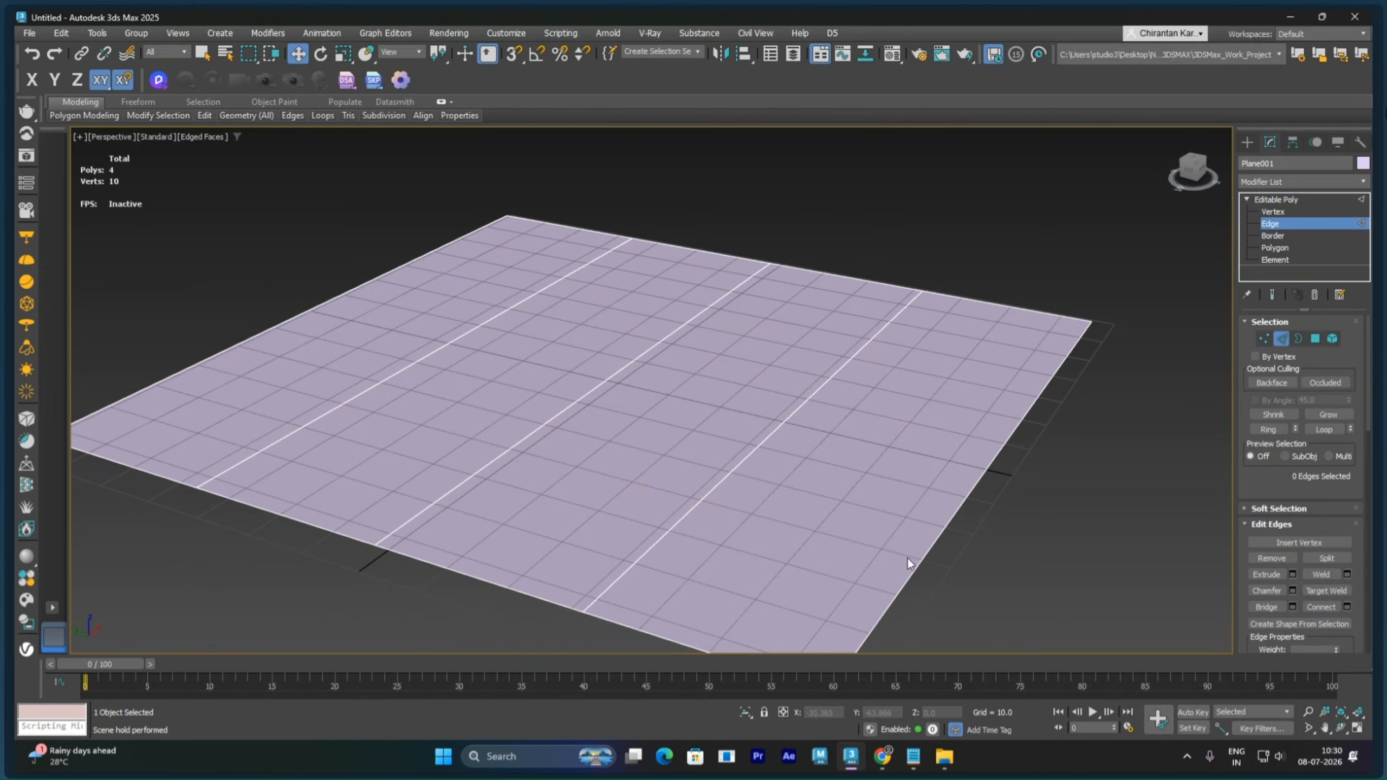
Step: Remove the plane's three remaining inner edges with their vertices, then exit Edge level and deselect the plane
click(745, 456)
right_click(744, 454)
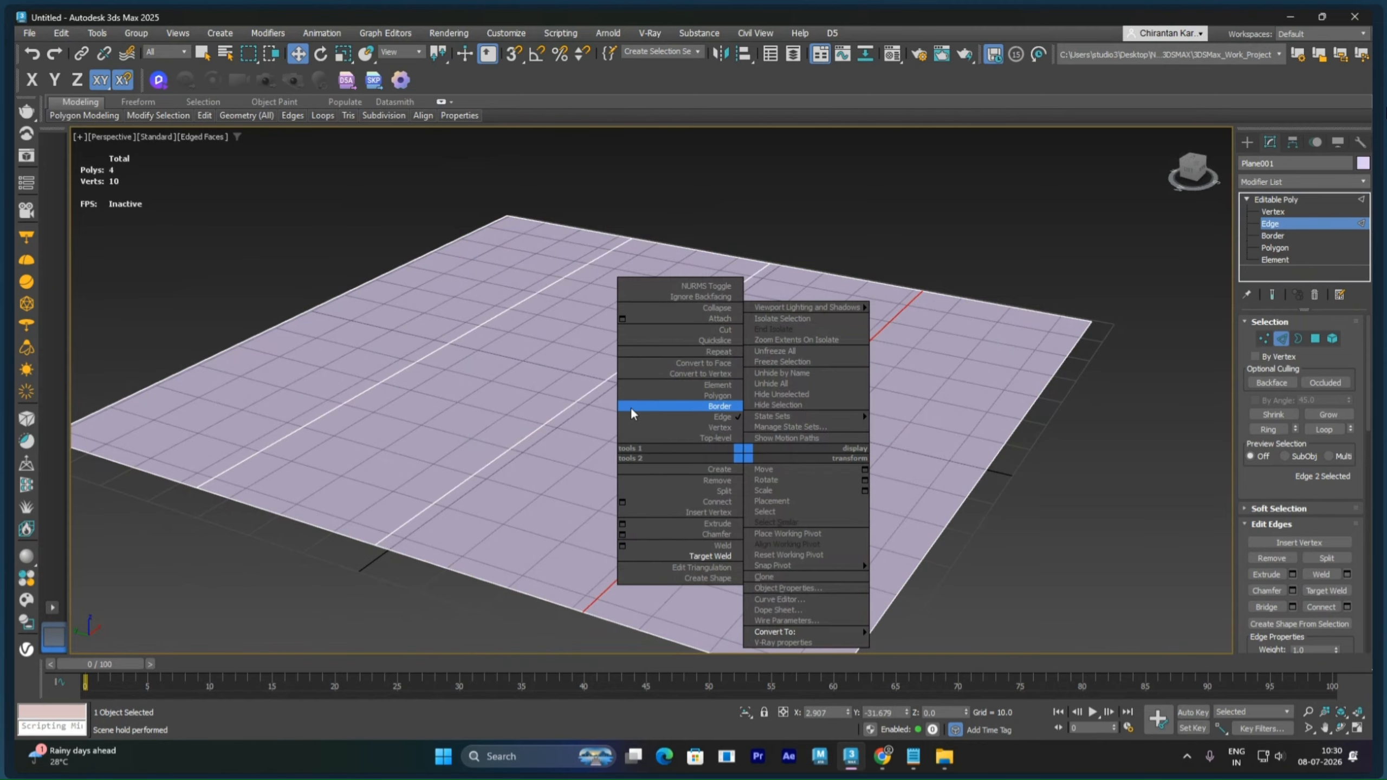
click(568, 413)
ctrl+click(558, 414)
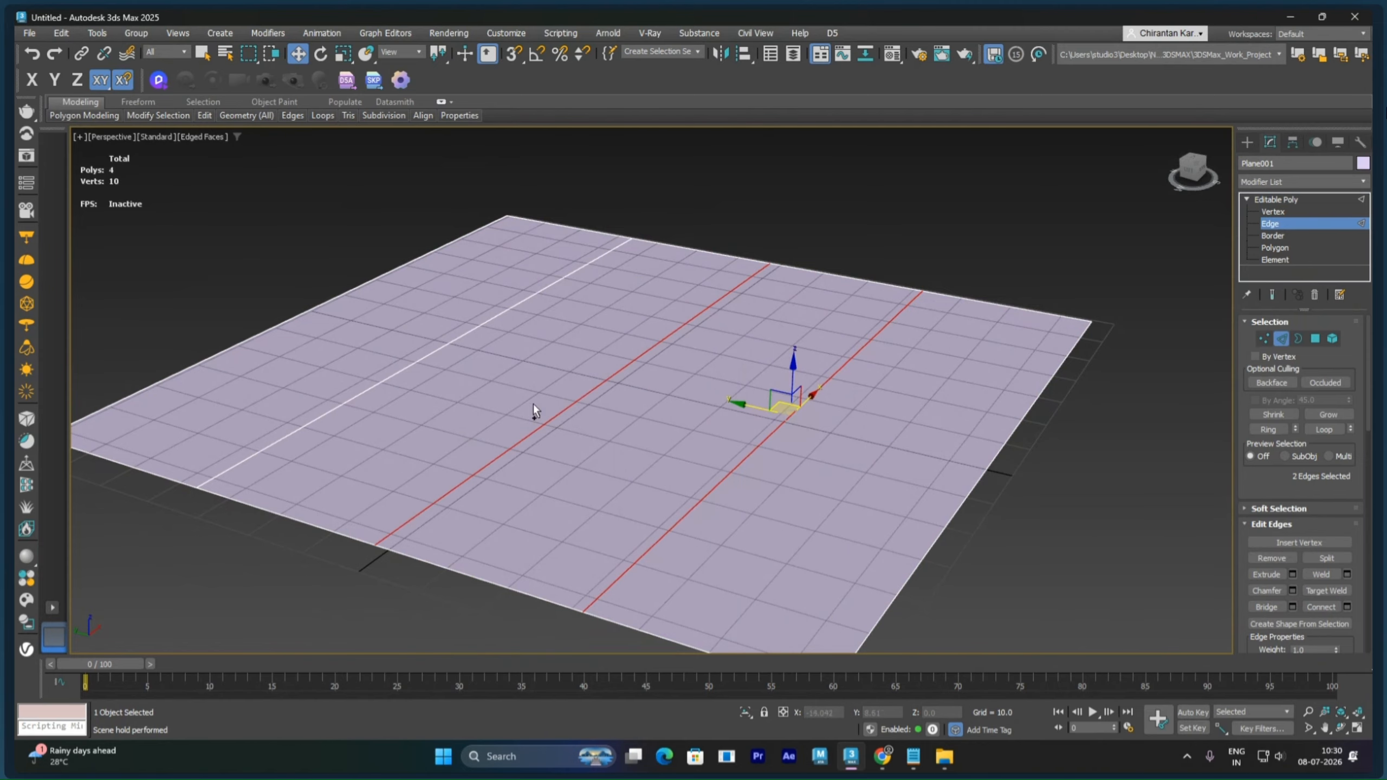
ctrl+click(419, 362)
key(ctrl+BackSpace)
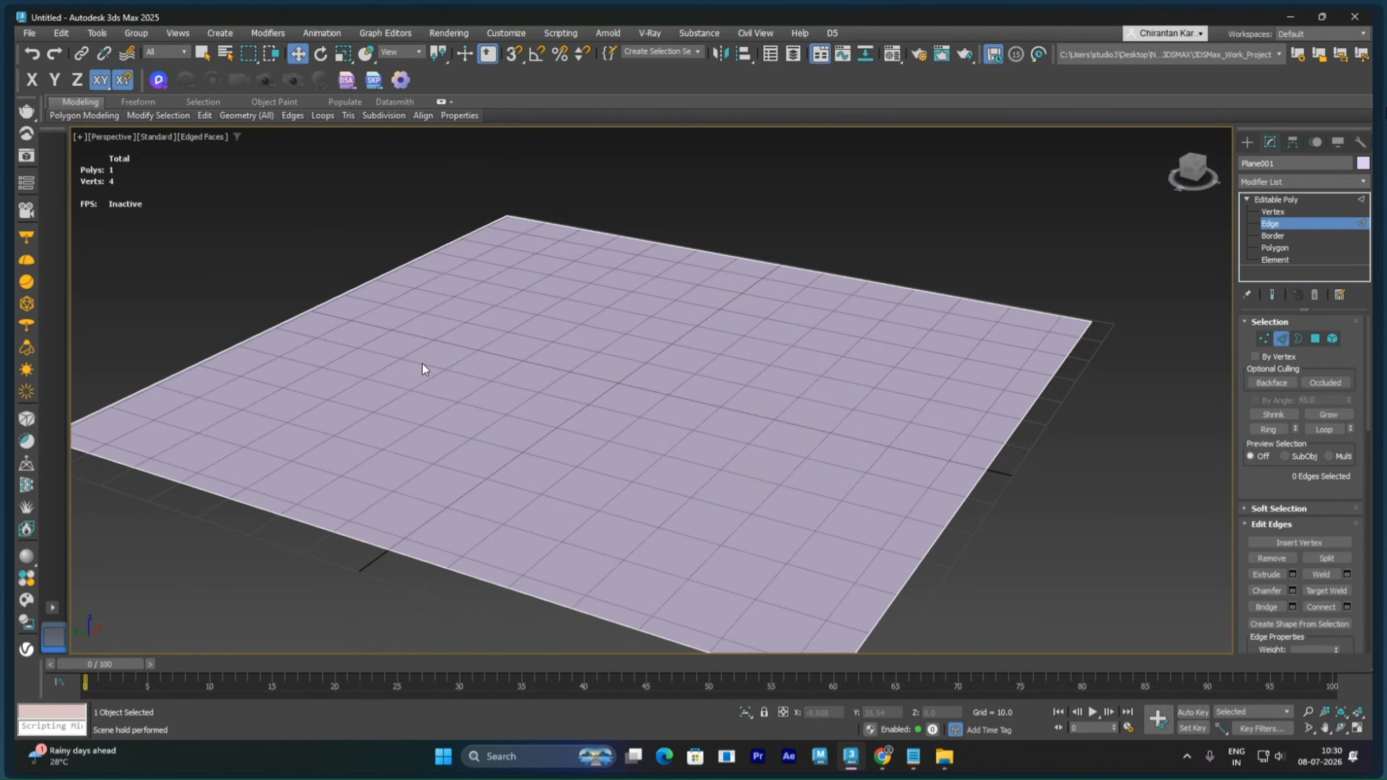
key(2)
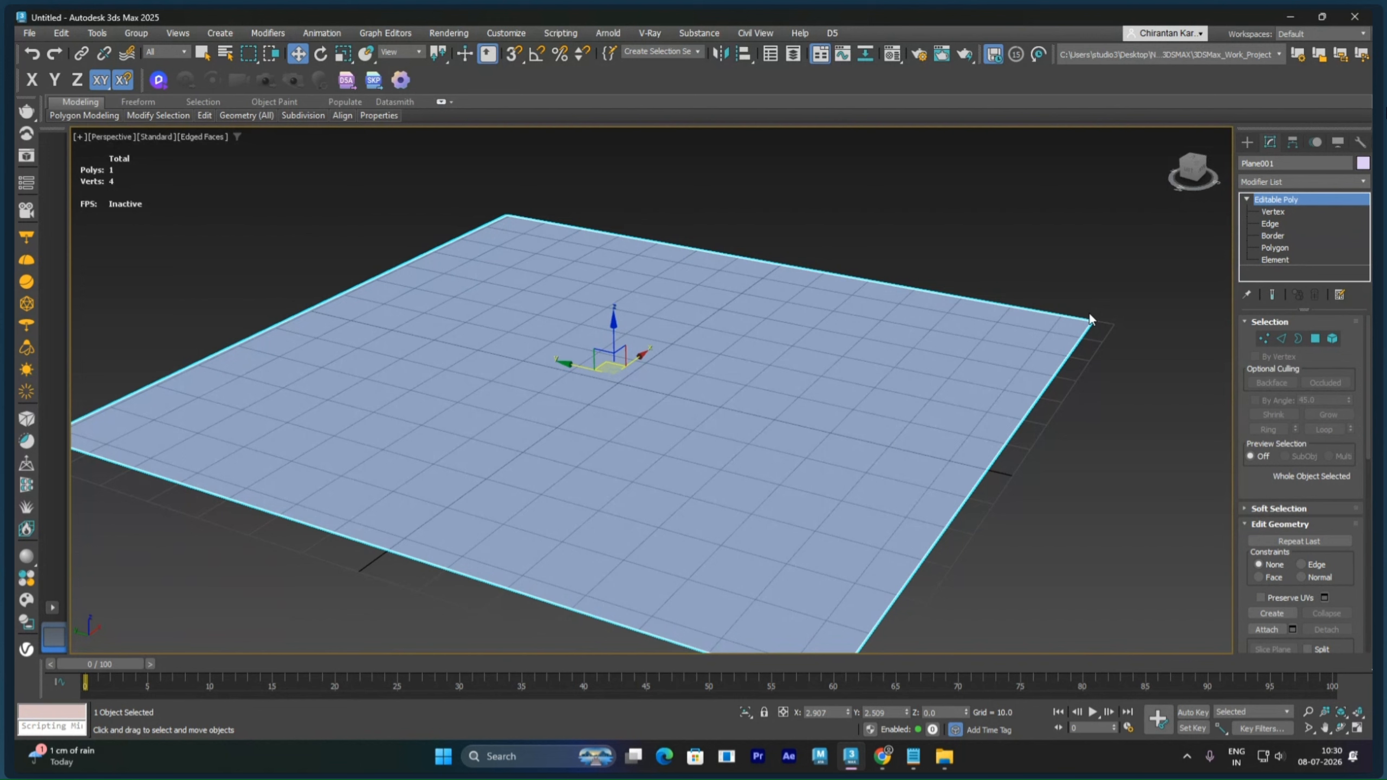
click(1104, 416)
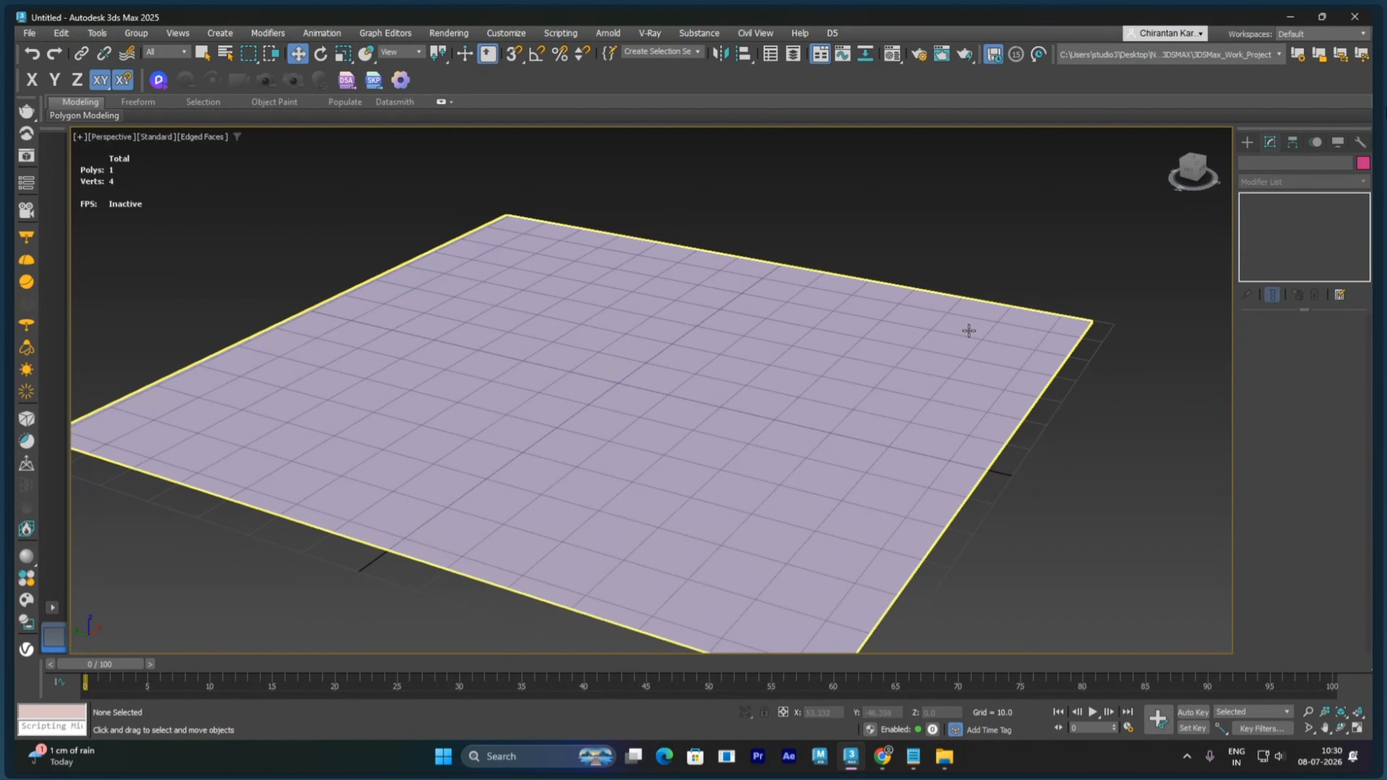
Step: Deselect everything, then start a VRayProxy object and place it on the ground plane to request its external mesh file
click(986, 341)
click(1080, 246)
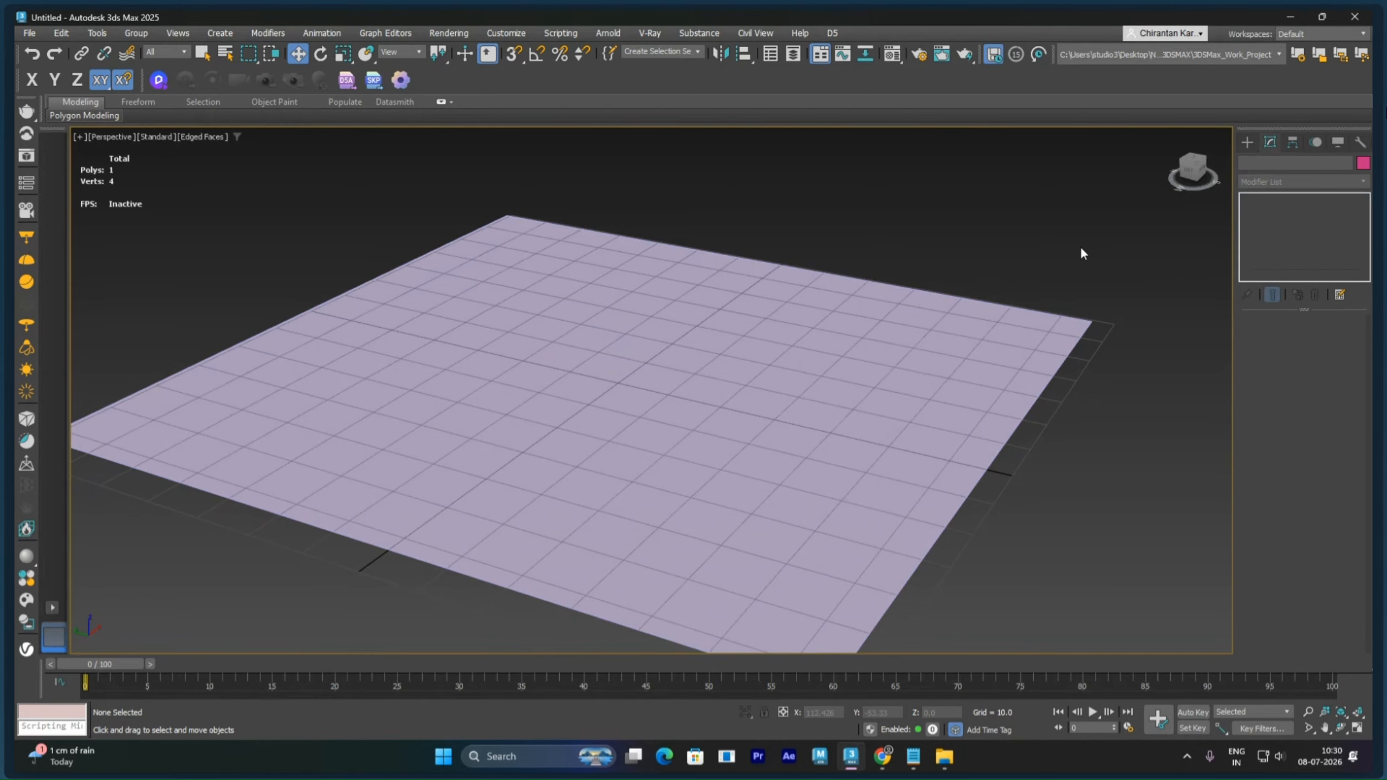
click(1247, 142)
click(1251, 186)
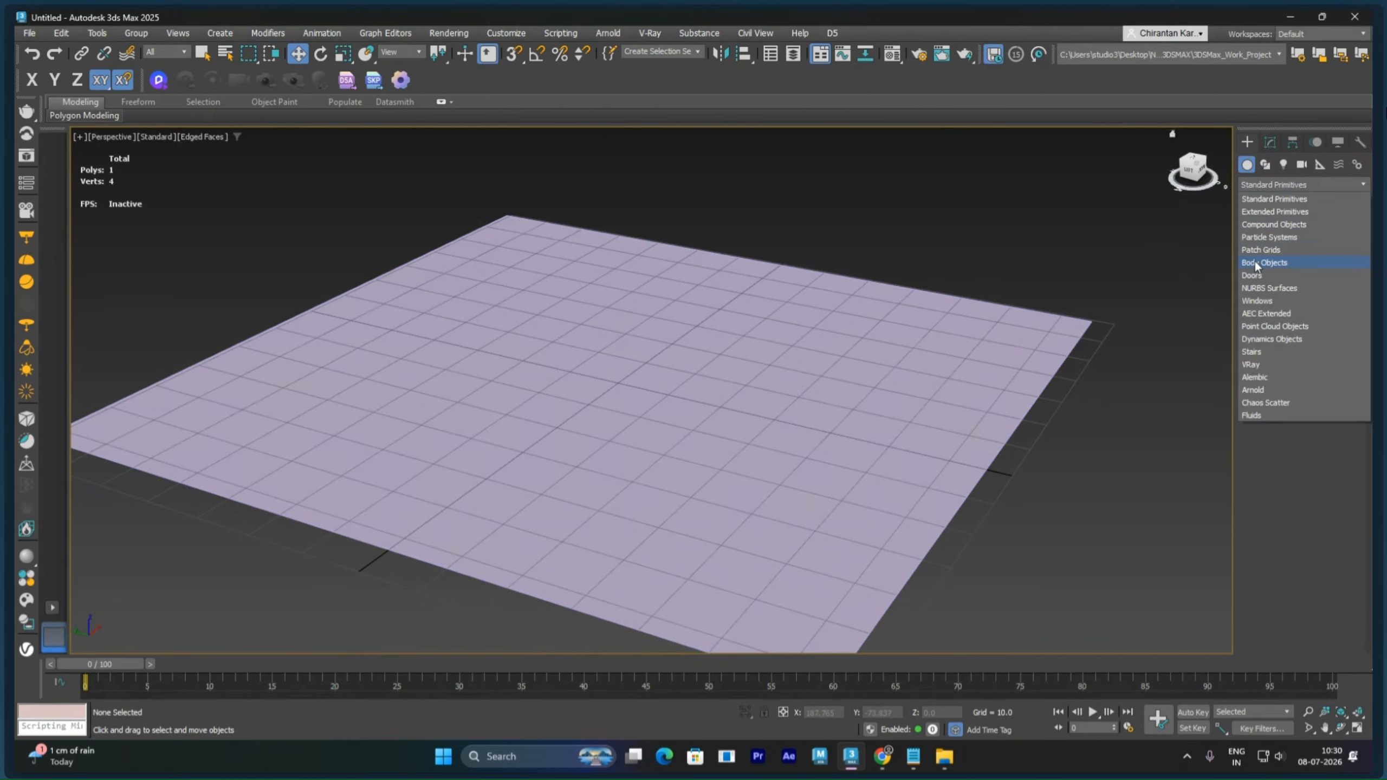
click(1260, 365)
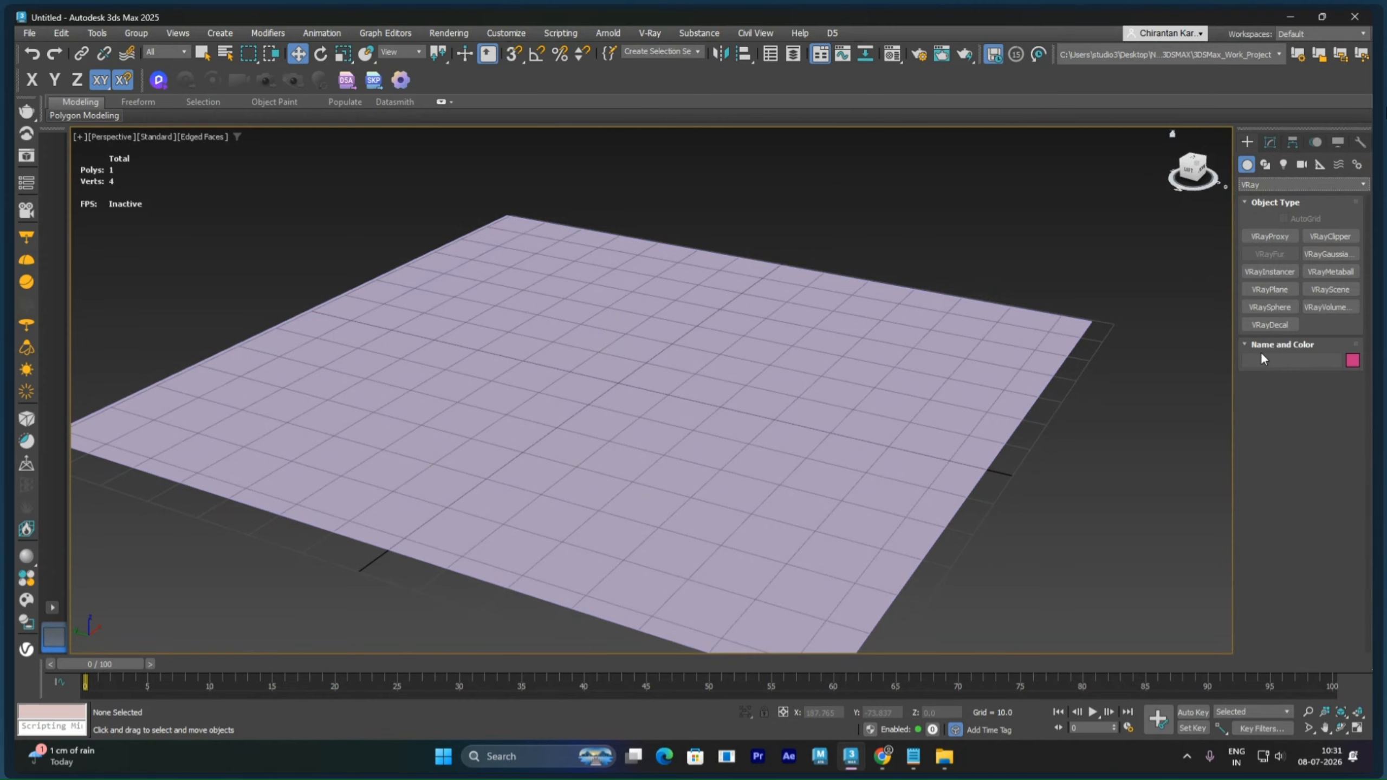
click(1284, 239)
click(544, 378)
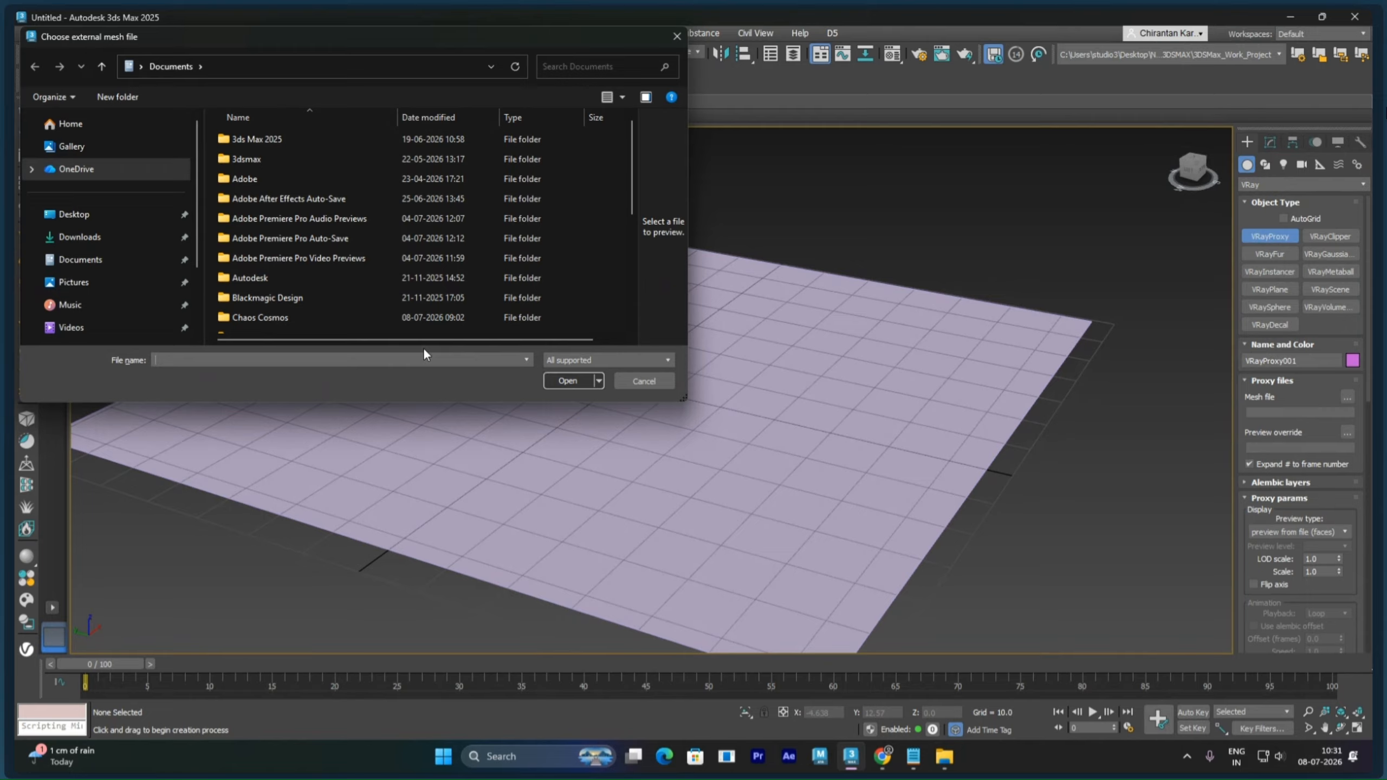
Step: Load Proxies.vrmesh from Desktop\ND_Top\mps\9-1030am MWF 3DSMAX\Villa Plan\Villa as the proxy mesh, then end proxy creation
click(74, 213)
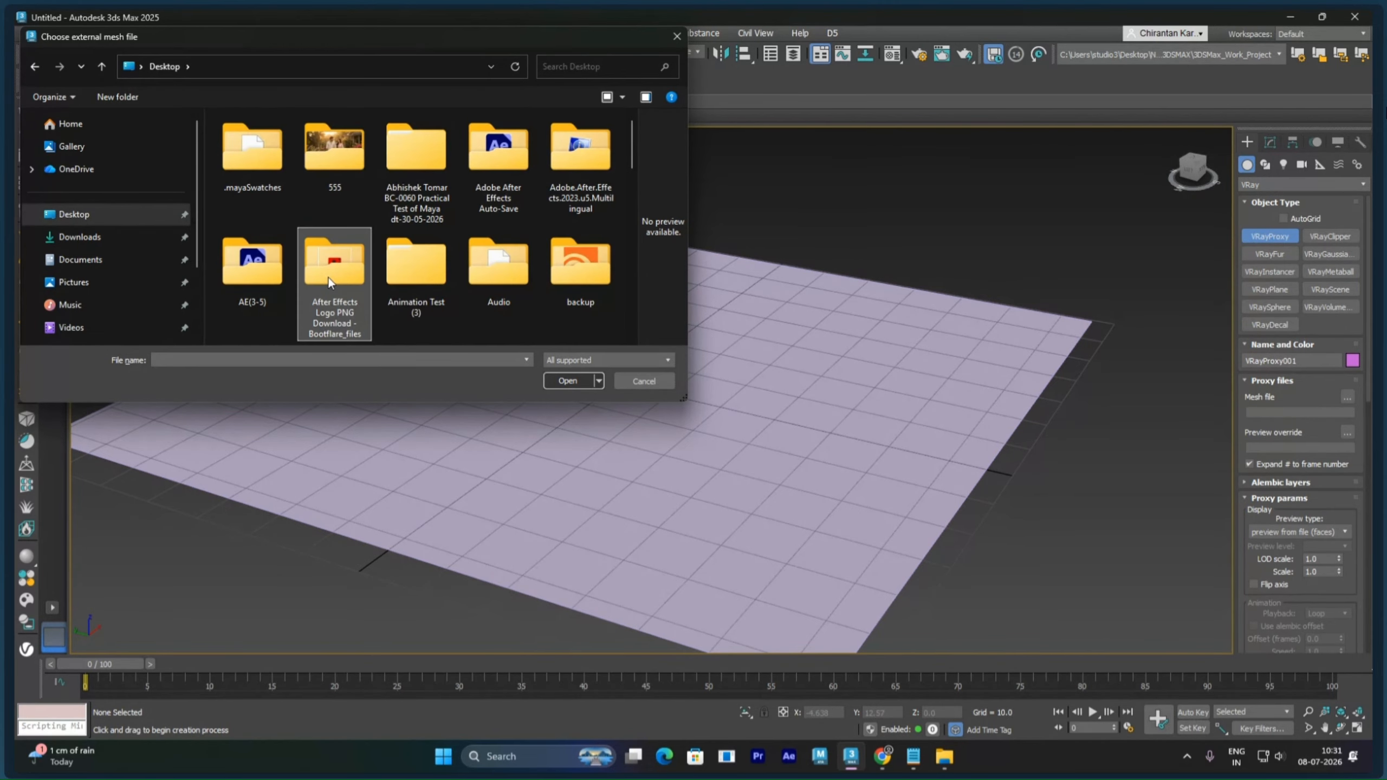
scroll(328, 278, down, 10)
double_click(339, 179)
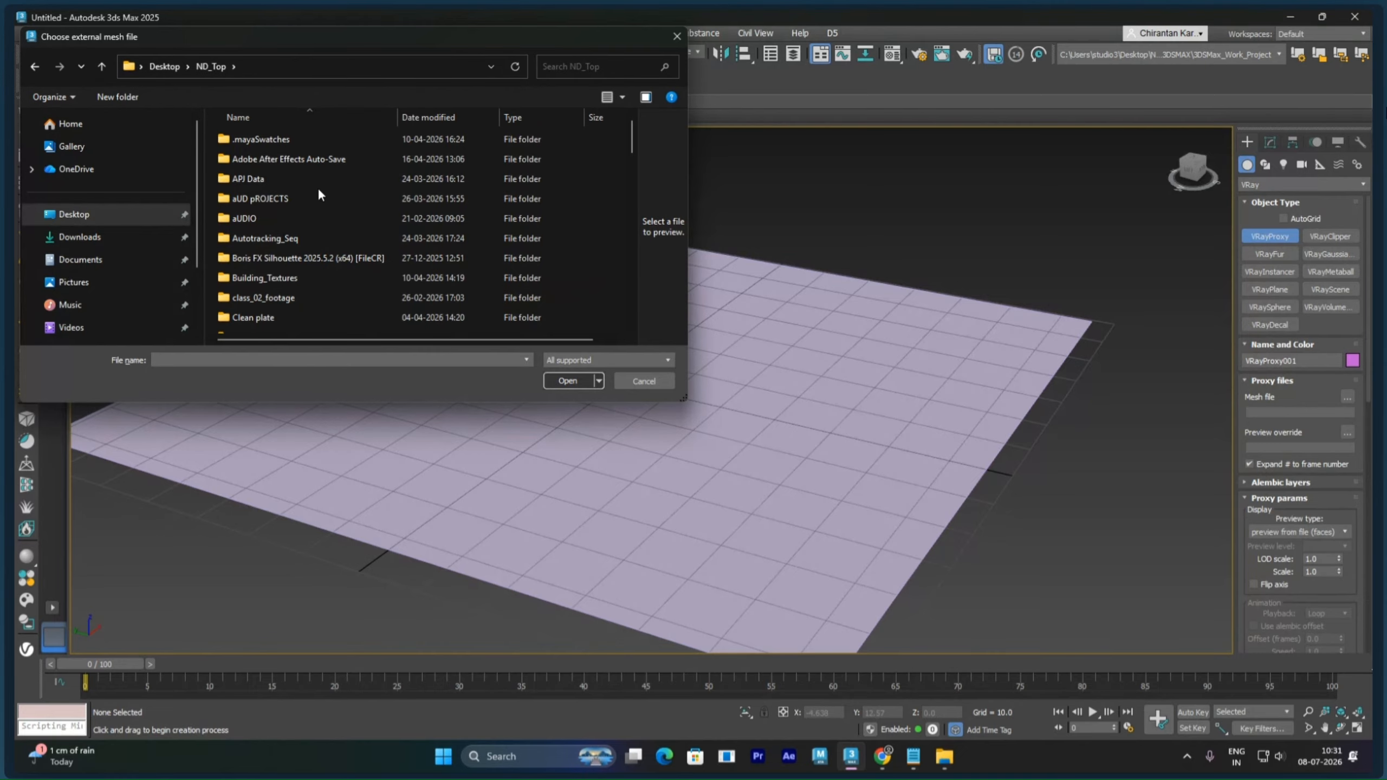
double_click(253, 221)
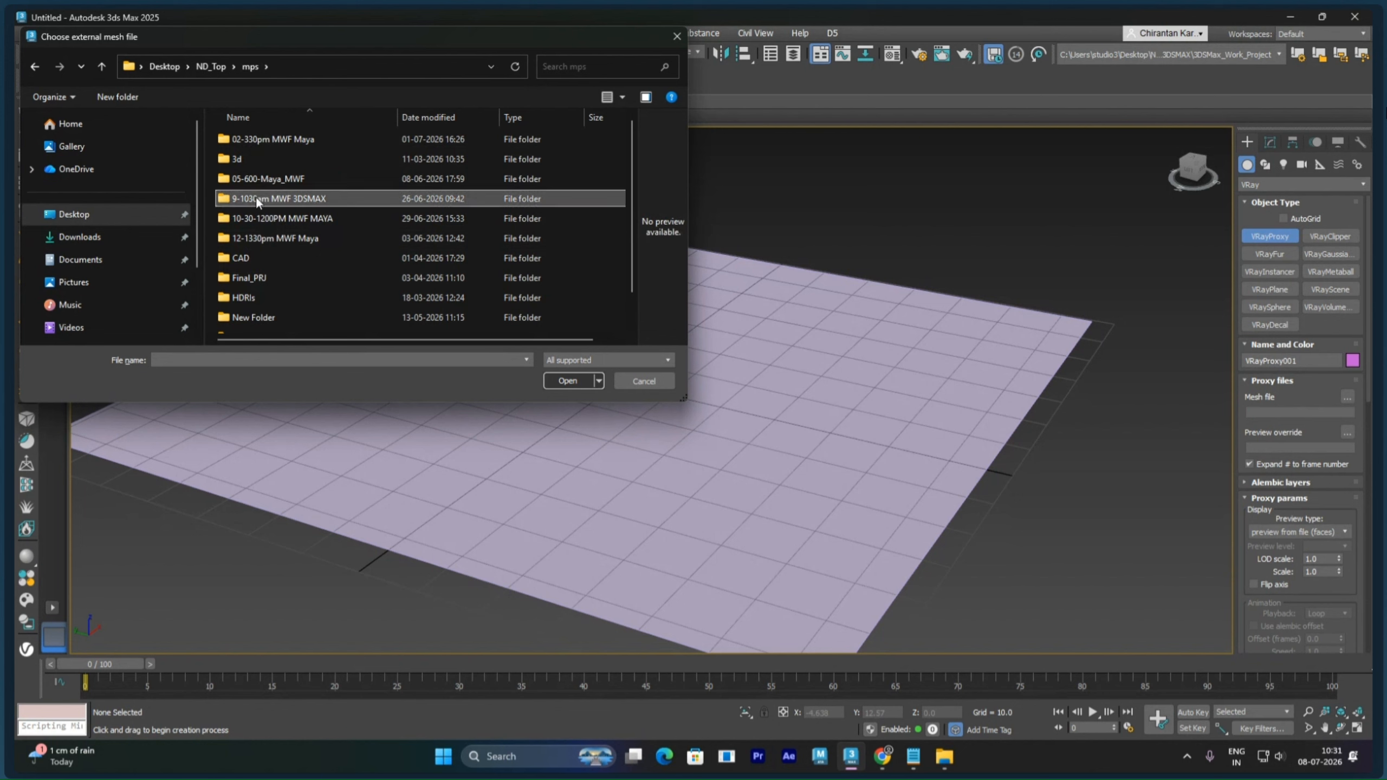
double_click(256, 197)
double_click(251, 258)
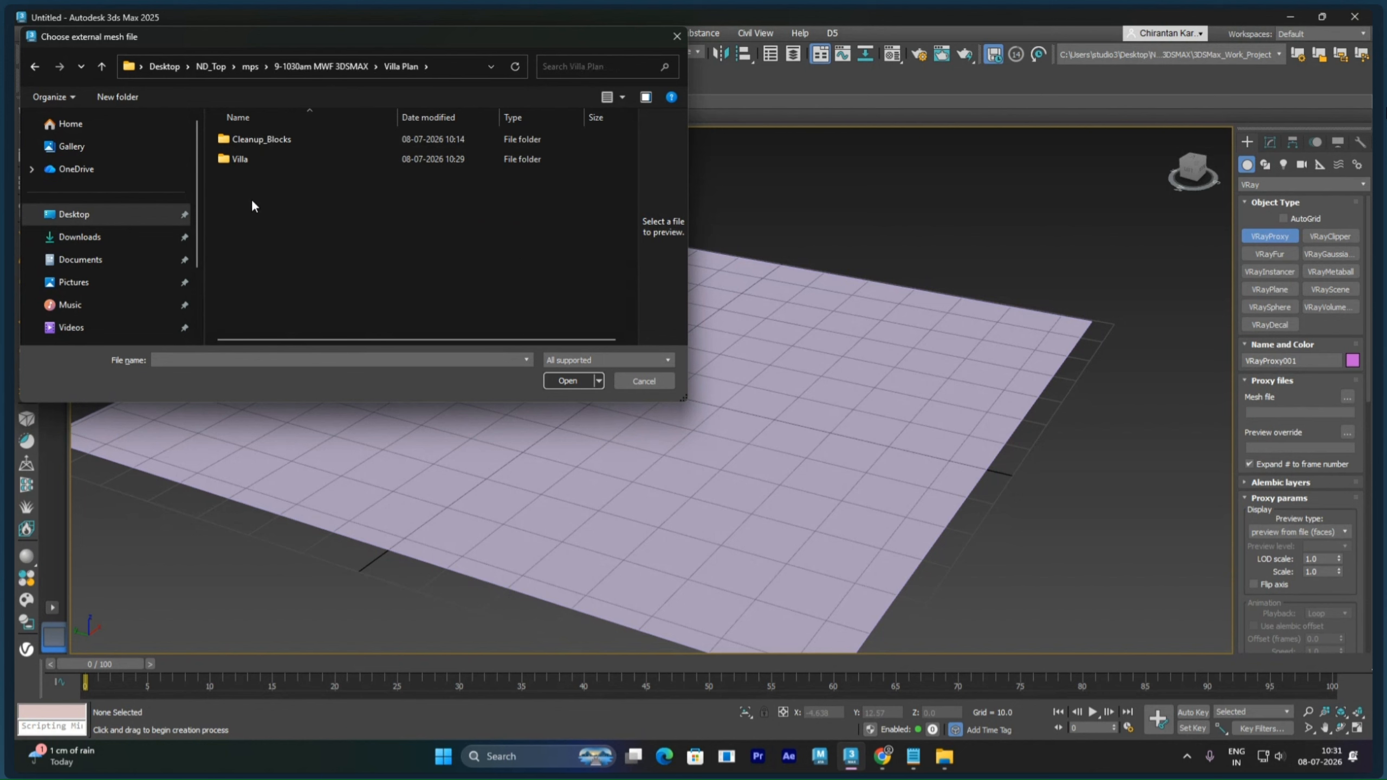
double_click(244, 158)
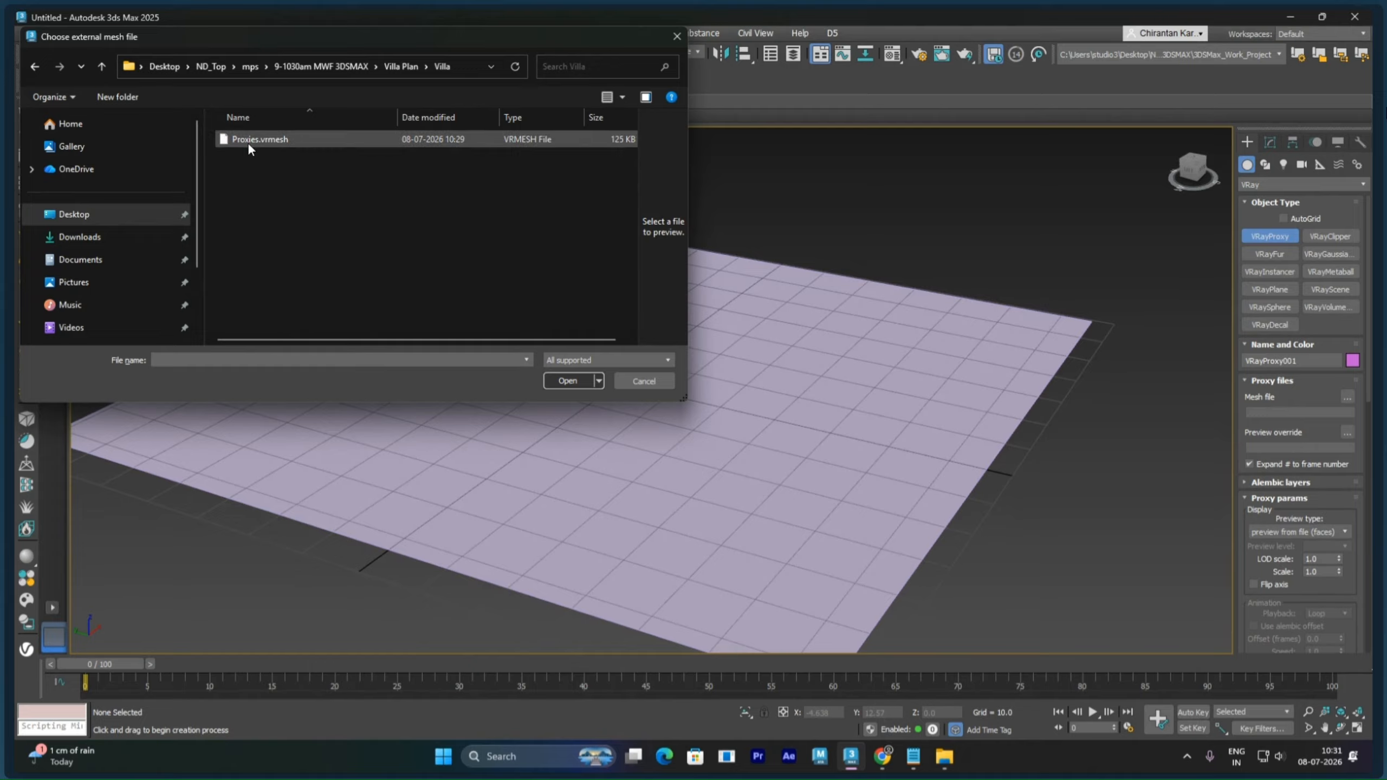
click(250, 140)
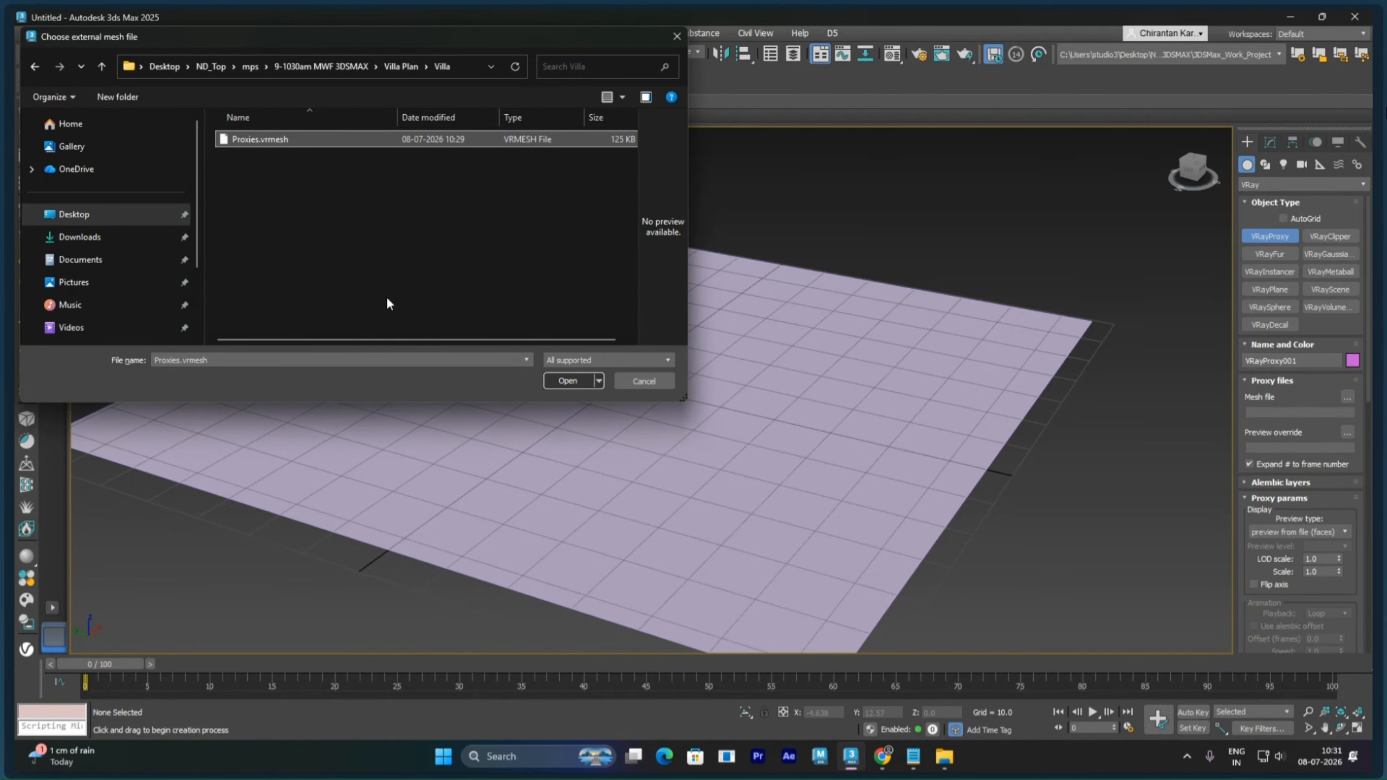
click(562, 381)
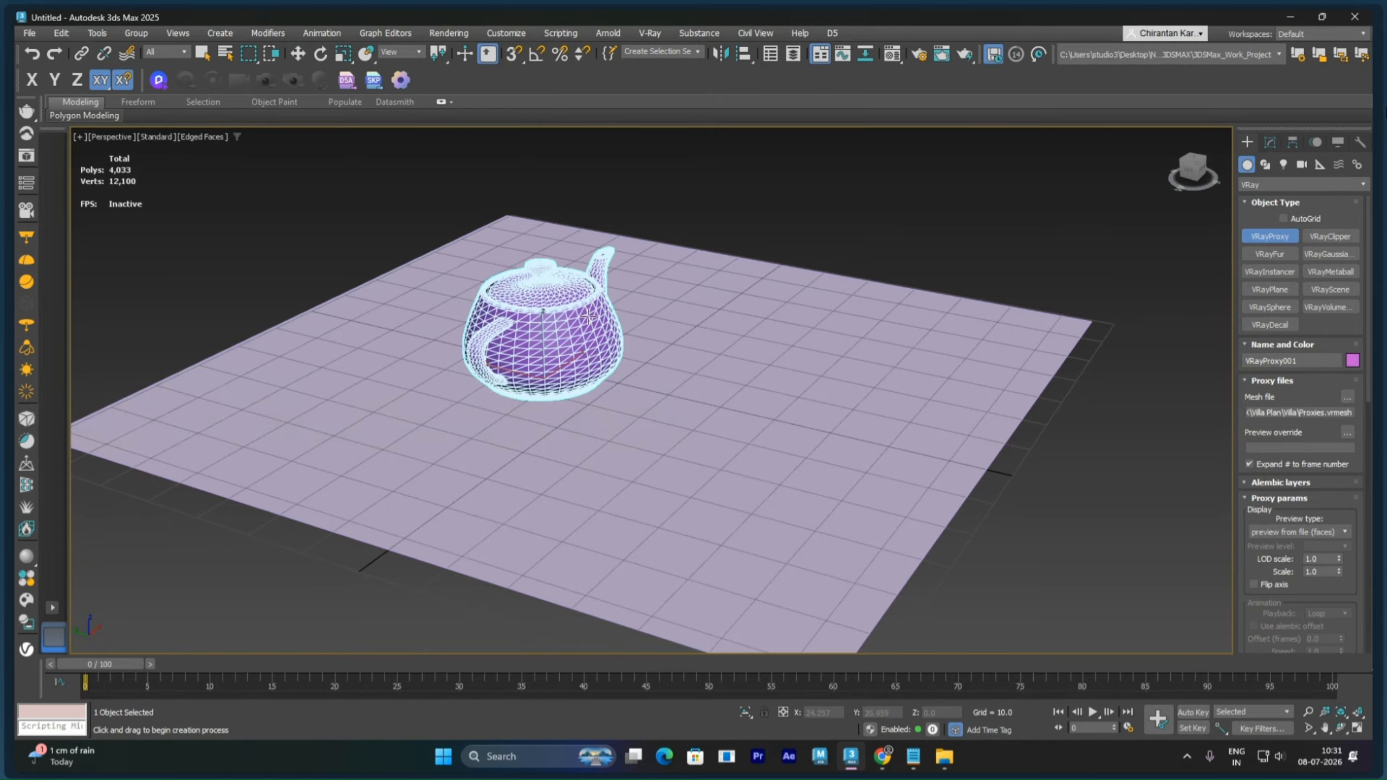
key(w)
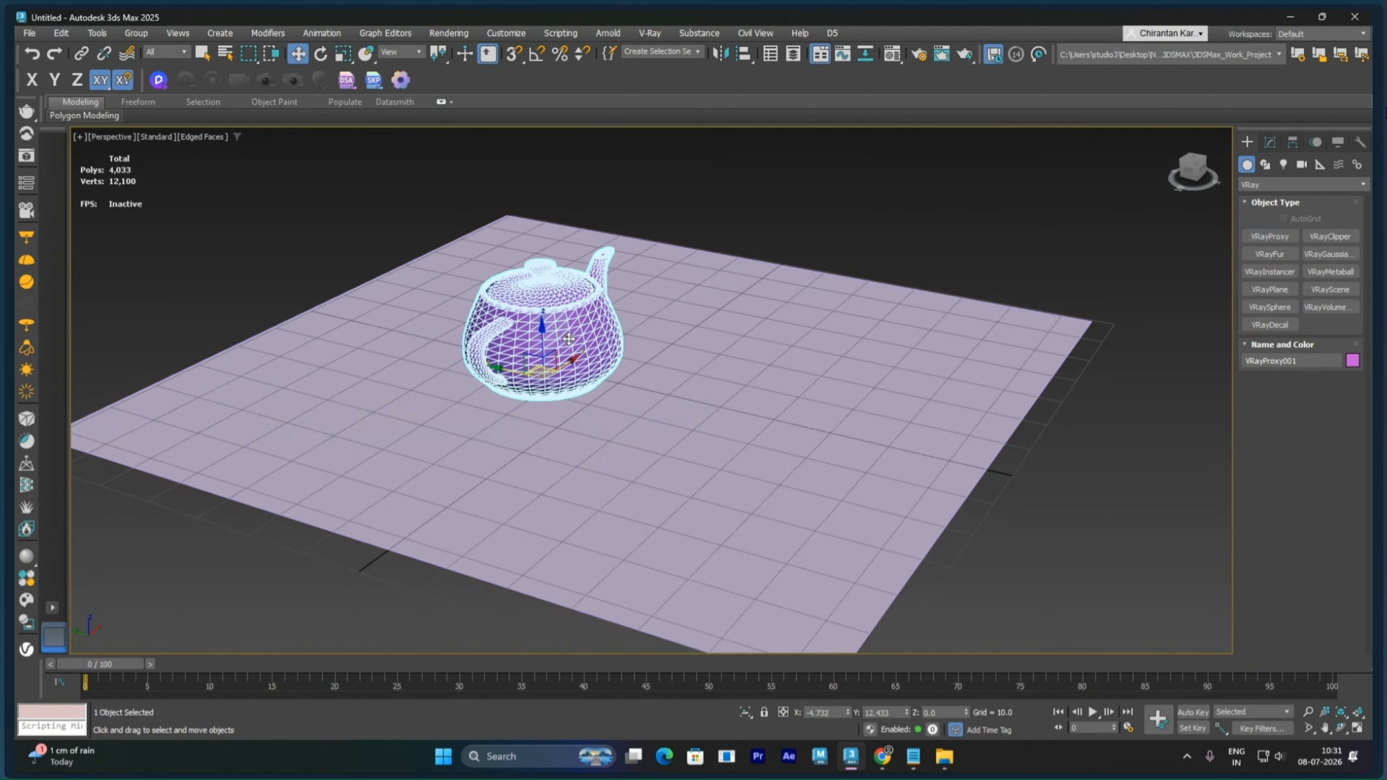
Step: Open the Material Editor and select both the teapot proxy and the ground plane
alt+middle_drag(569, 339, 574, 345)
key(m)
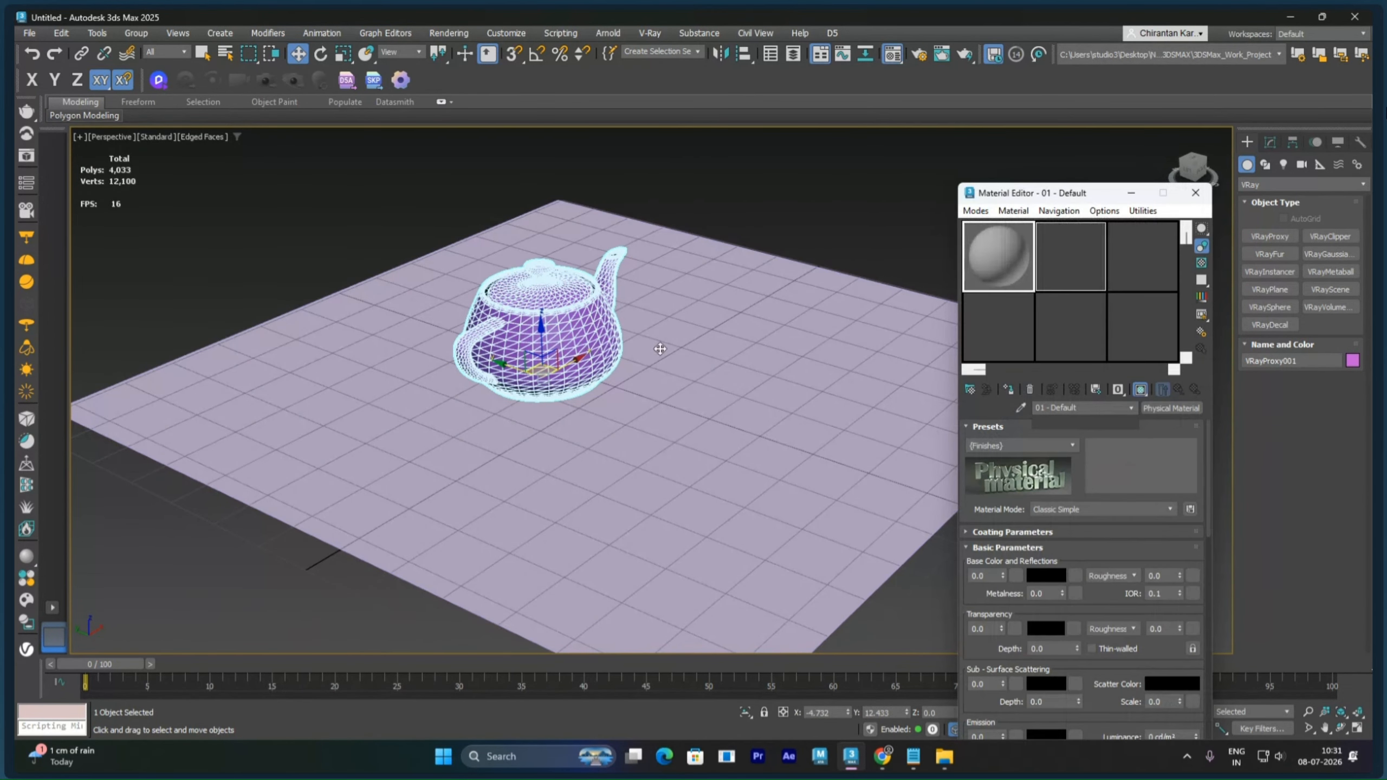
drag(748, 202, 544, 372)
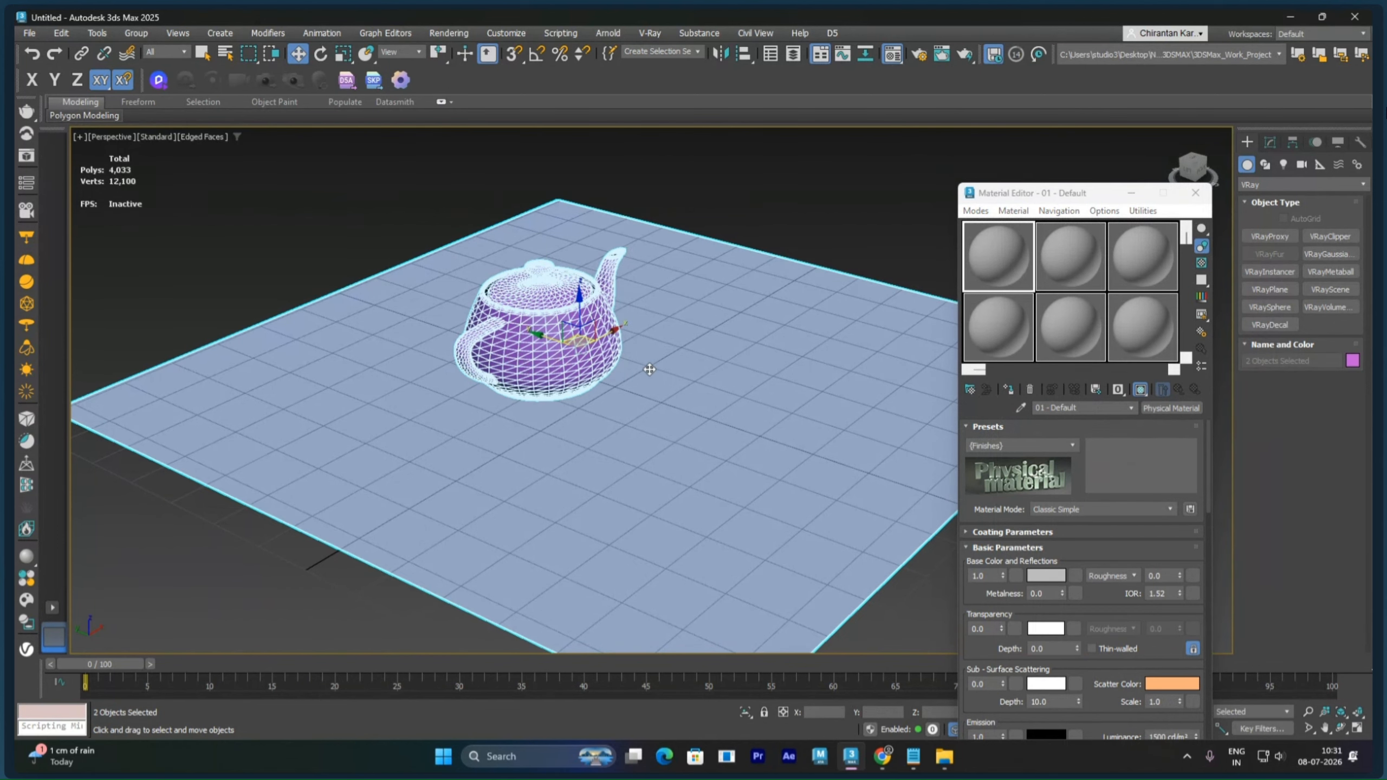
click(970, 390)
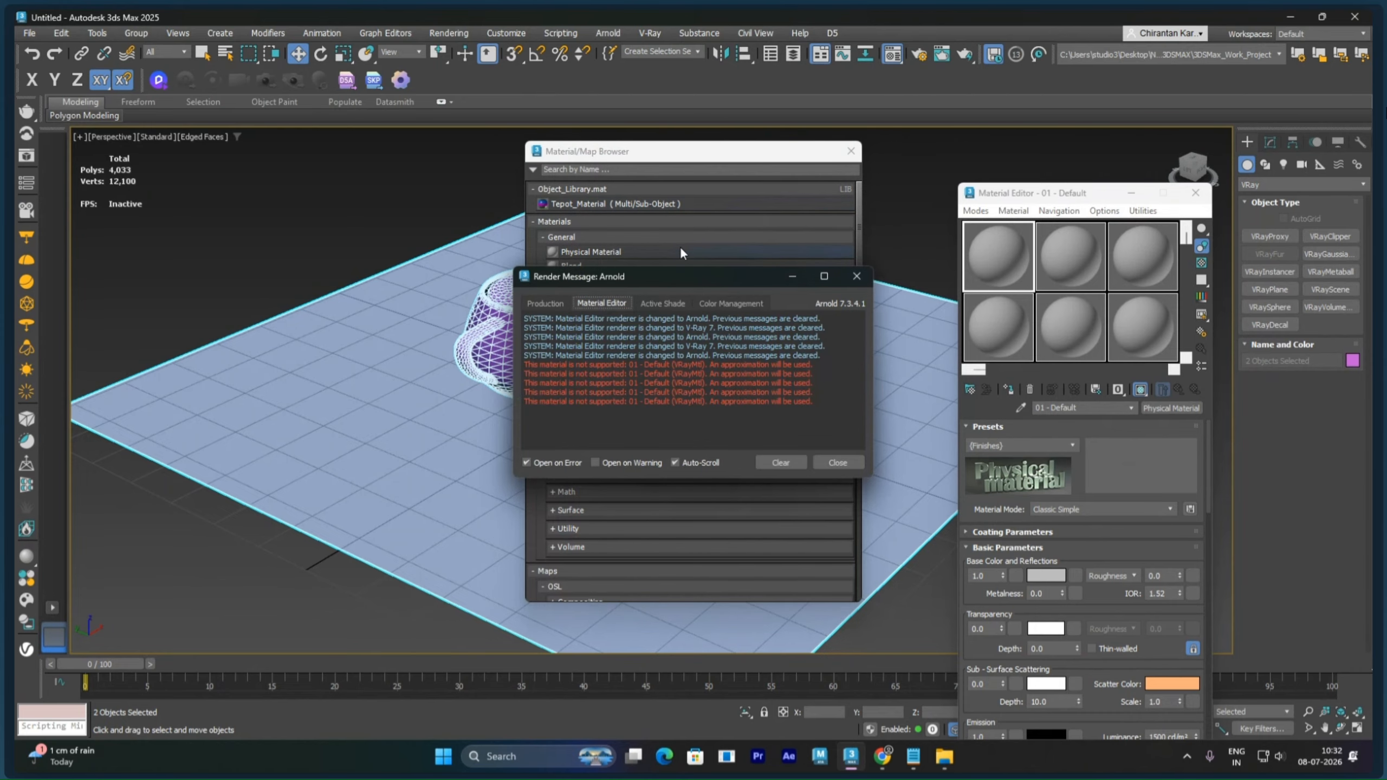
click(855, 277)
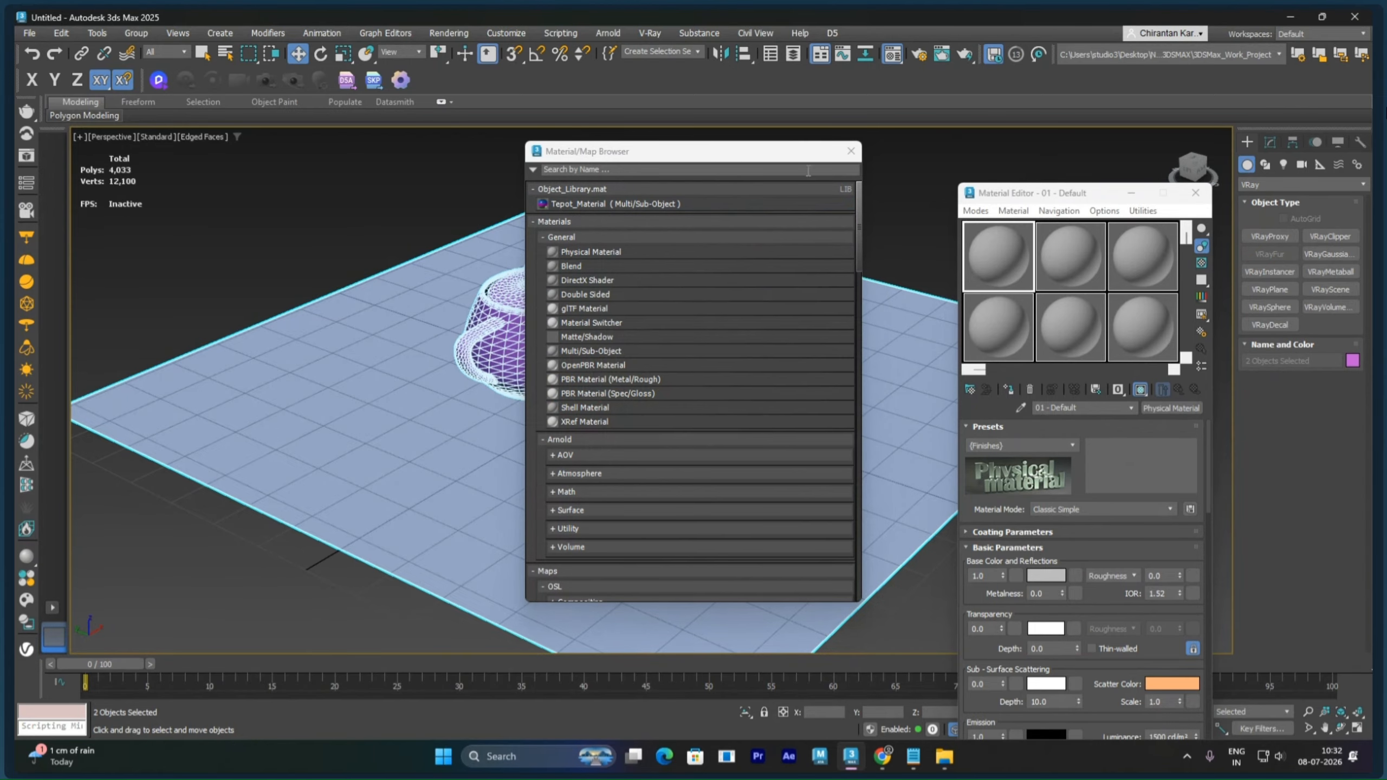
click(851, 150)
Step: Switch the production renderer to V-Ray 7 in Render Setup and close the dialog
click(459, 31)
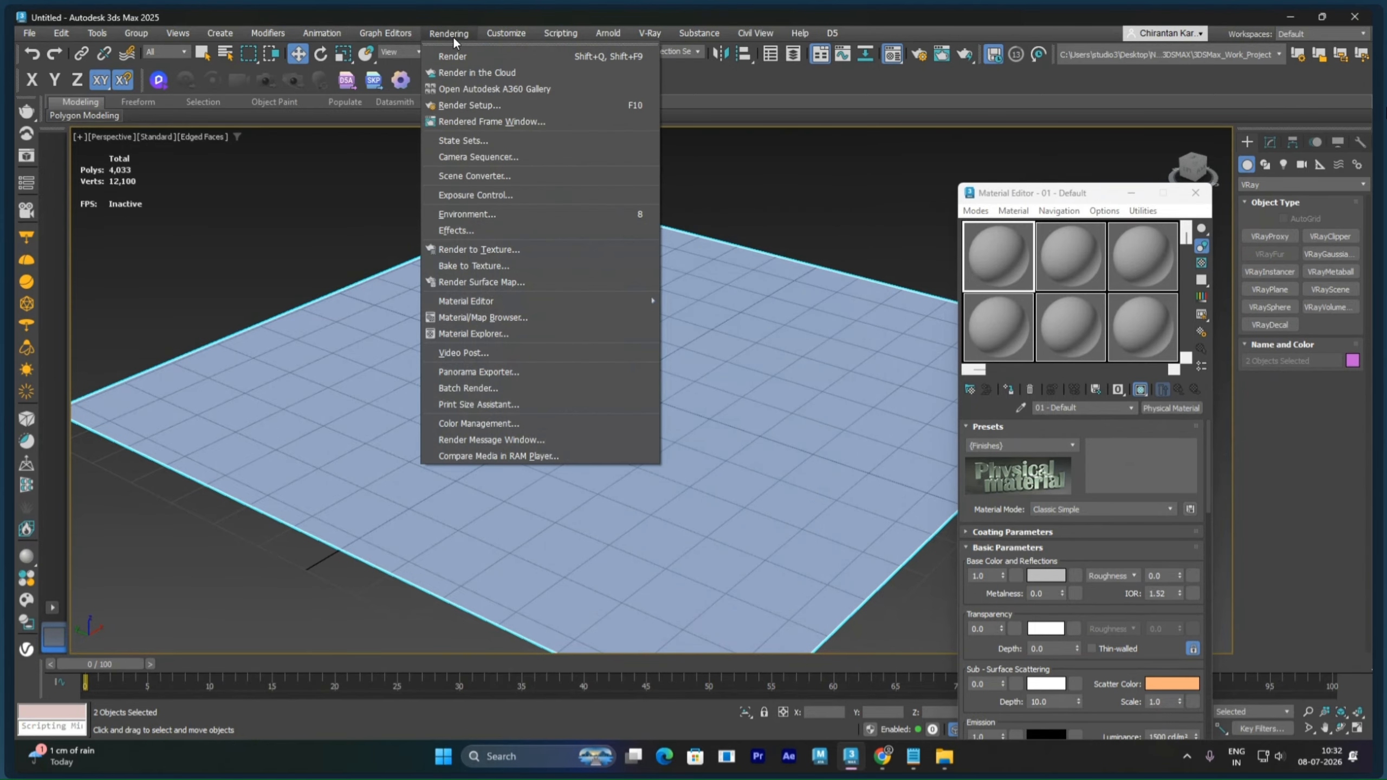
click(470, 104)
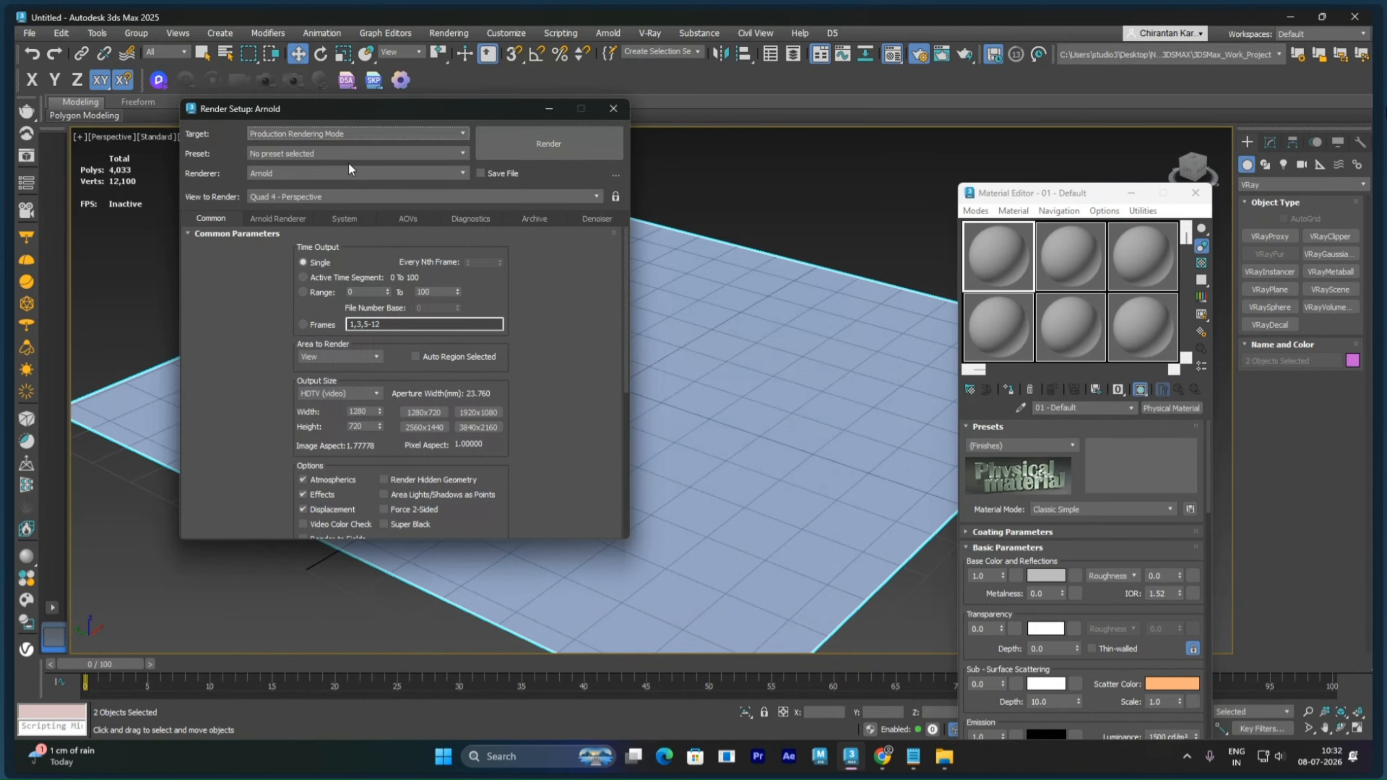
click(338, 172)
click(310, 228)
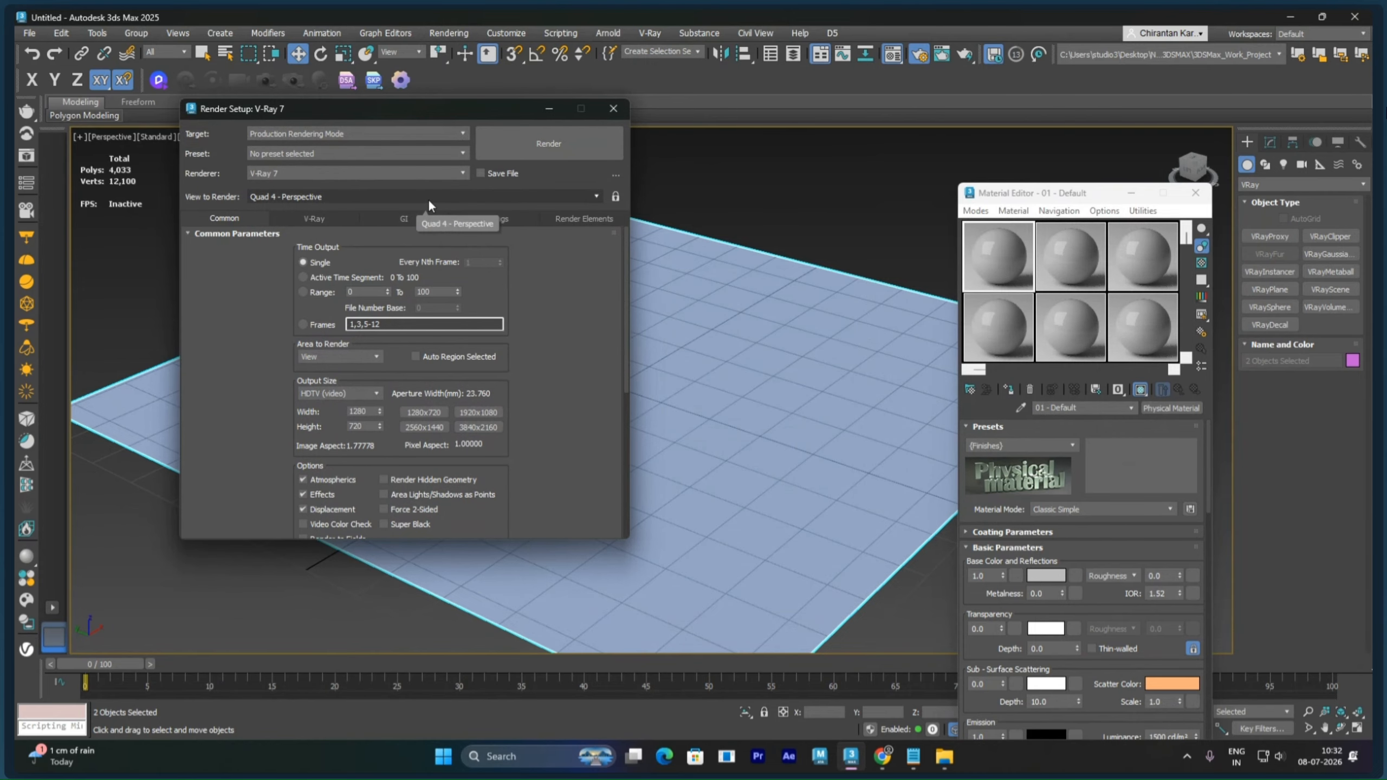
click(615, 109)
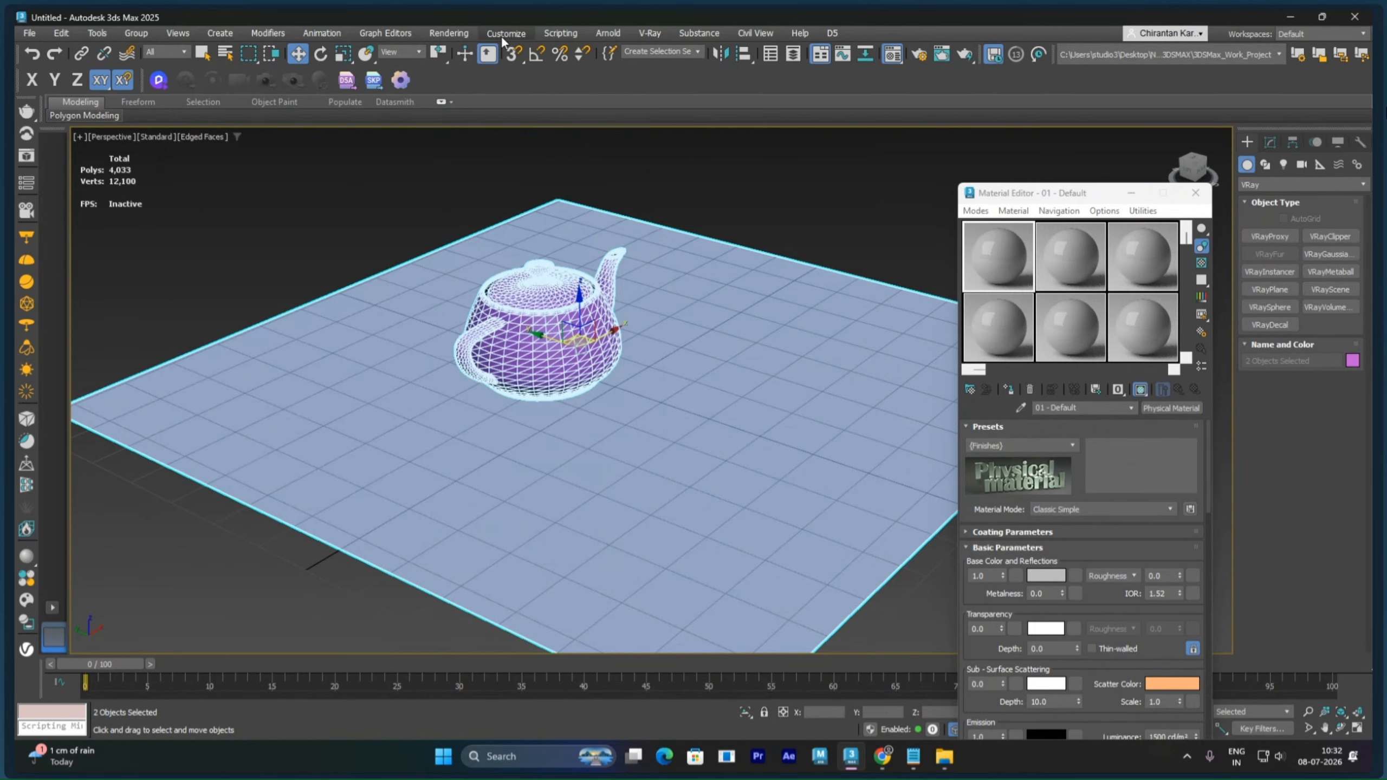
Step: Load Tepot_Material from Object_Library.mat into the first material slot and close the material browser
click(448, 33)
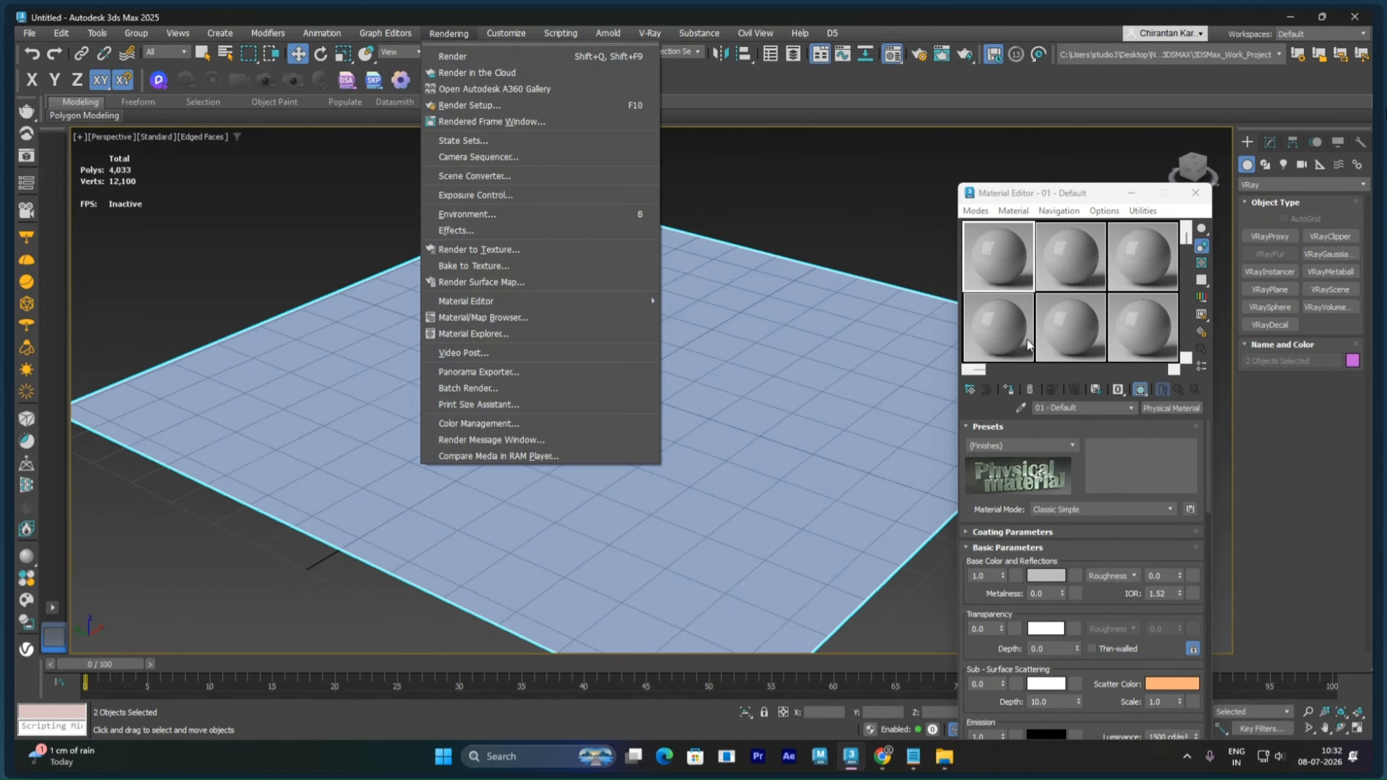
click(970, 390)
click(970, 390)
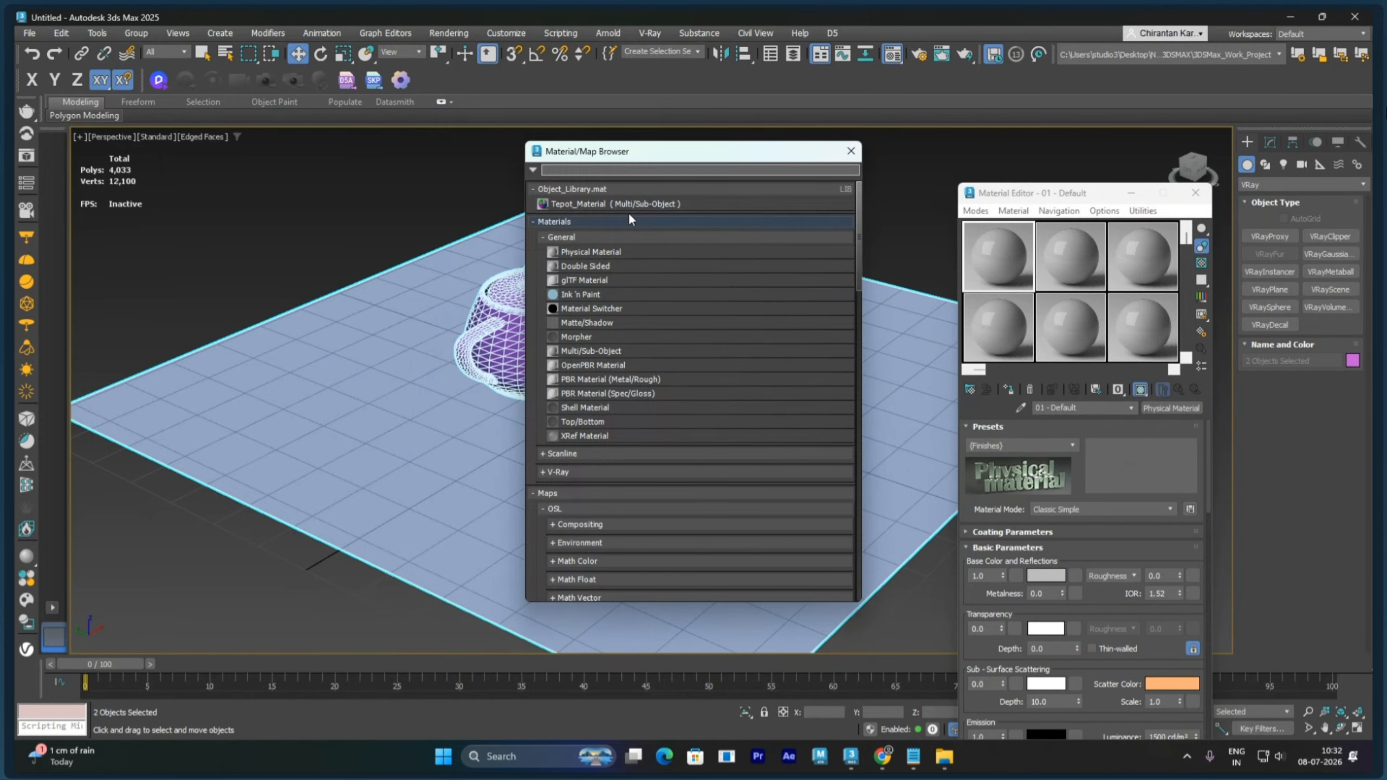
click(612, 204)
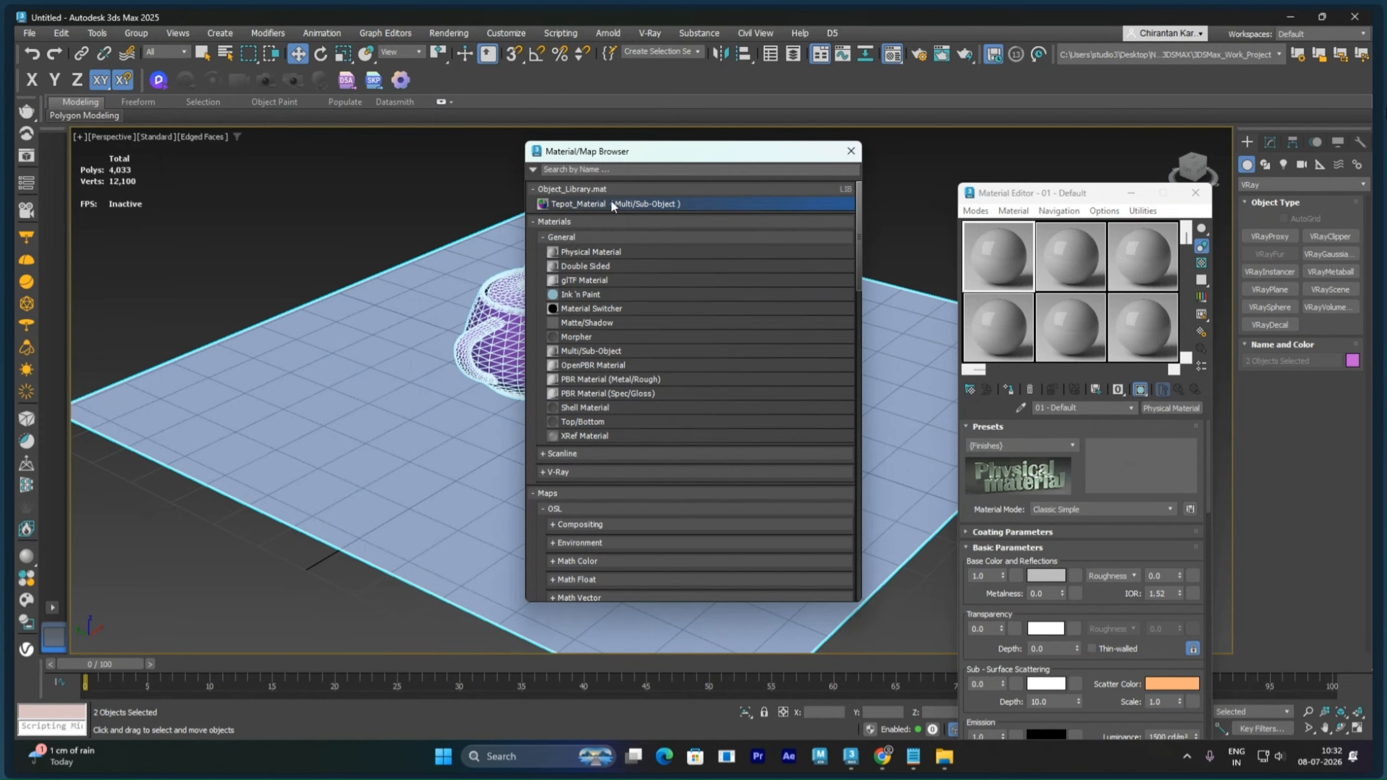
double_click(612, 203)
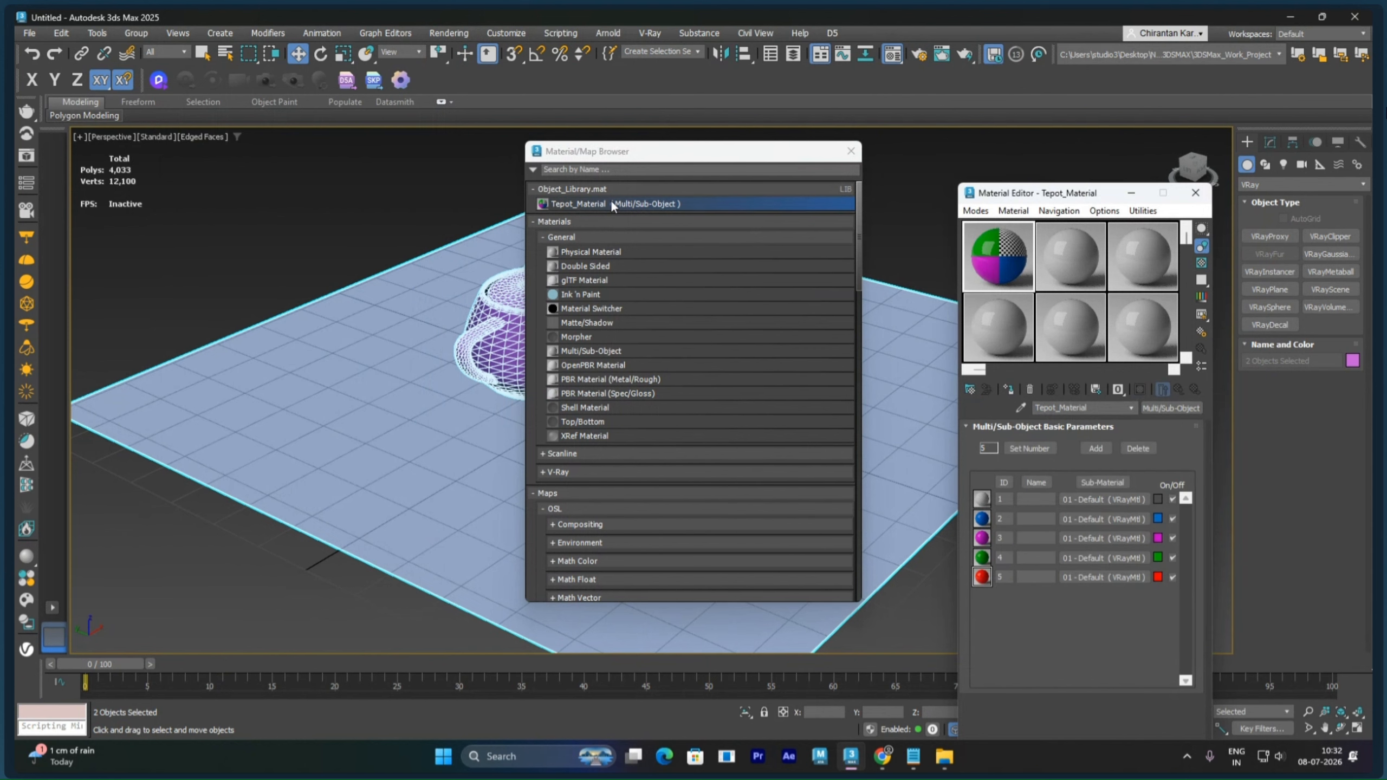
click(854, 151)
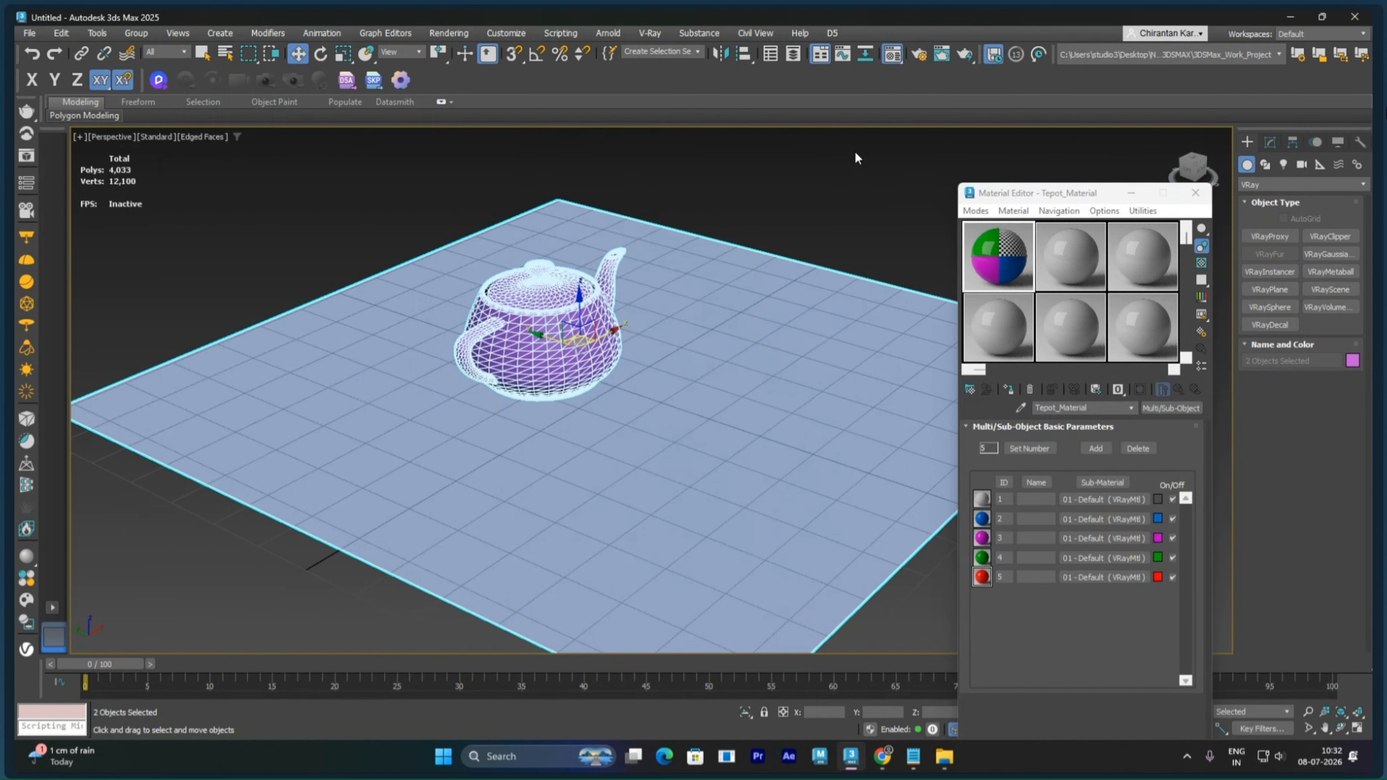
Step: Assign Tepot_Material to the selected proxy and plane, deselect them, and turn off edged faces in the viewport
click(1009, 389)
click(772, 224)
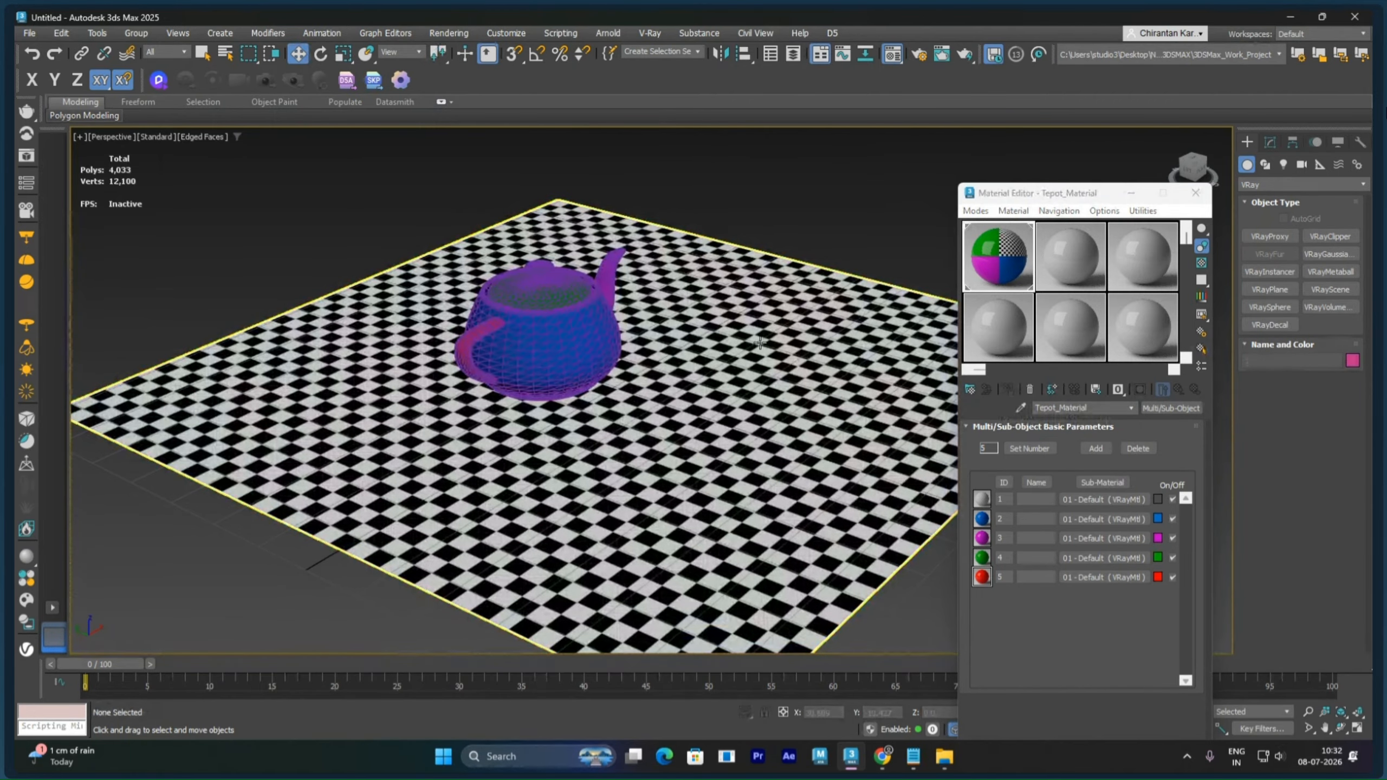
key(F4)
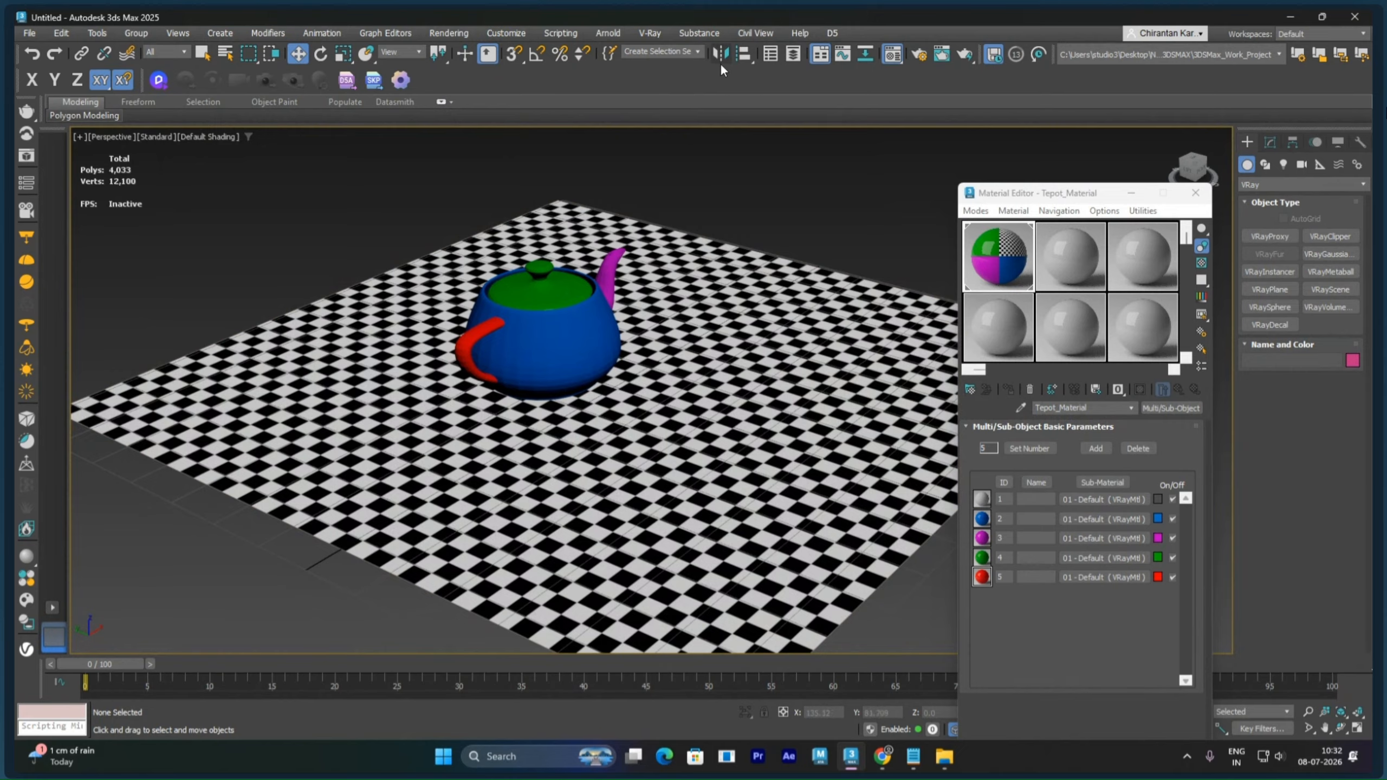
Step: Create a VRayLight of type Dome on the ground plane behind the teapot, then end light creation
drag(1070, 193, 1069, 268)
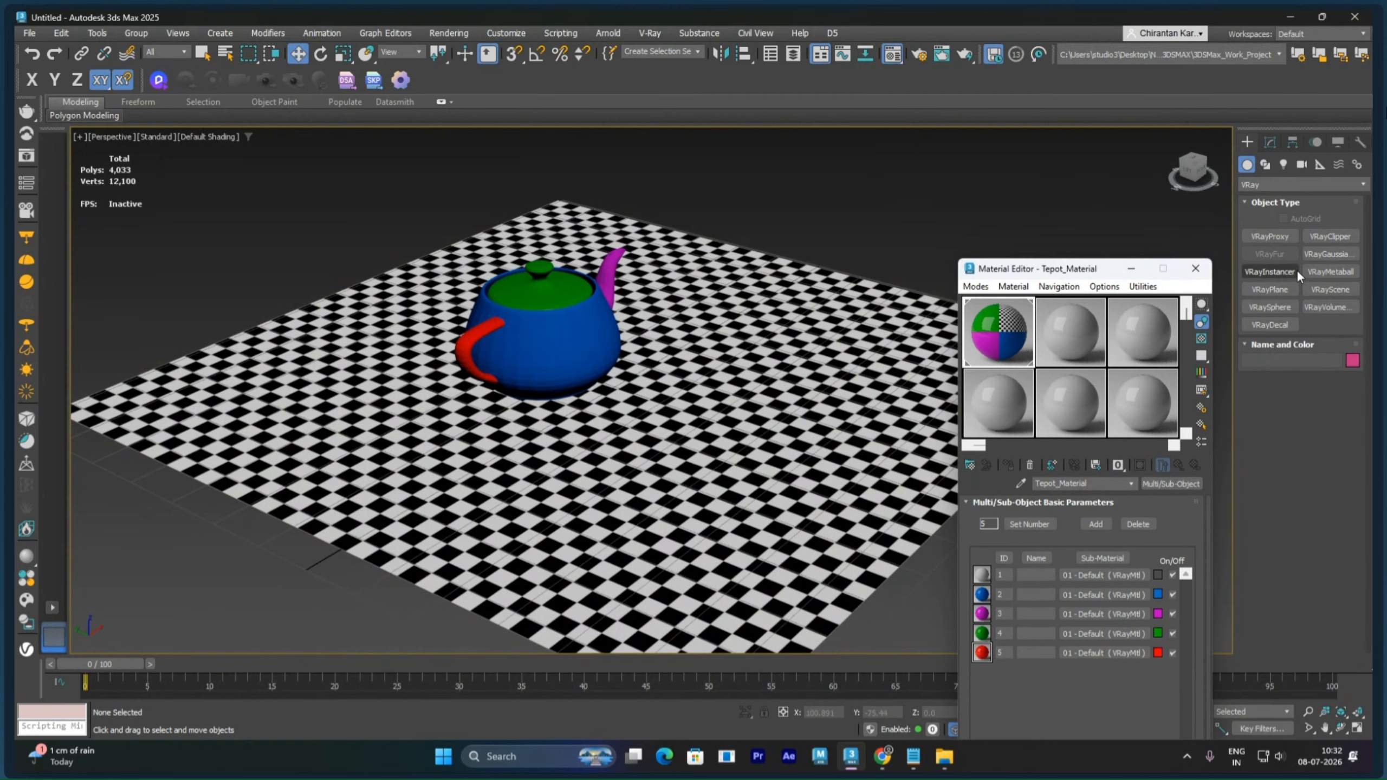
click(1285, 164)
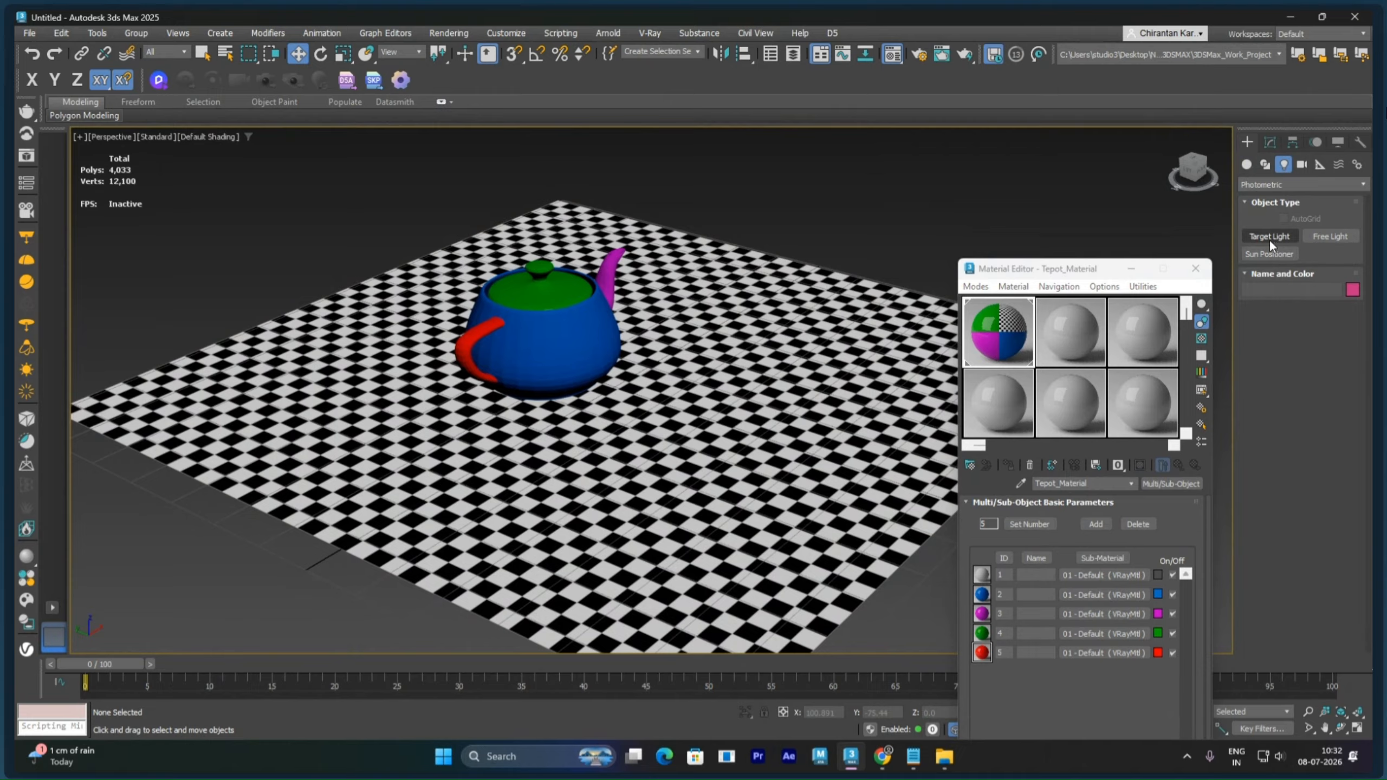
click(1266, 184)
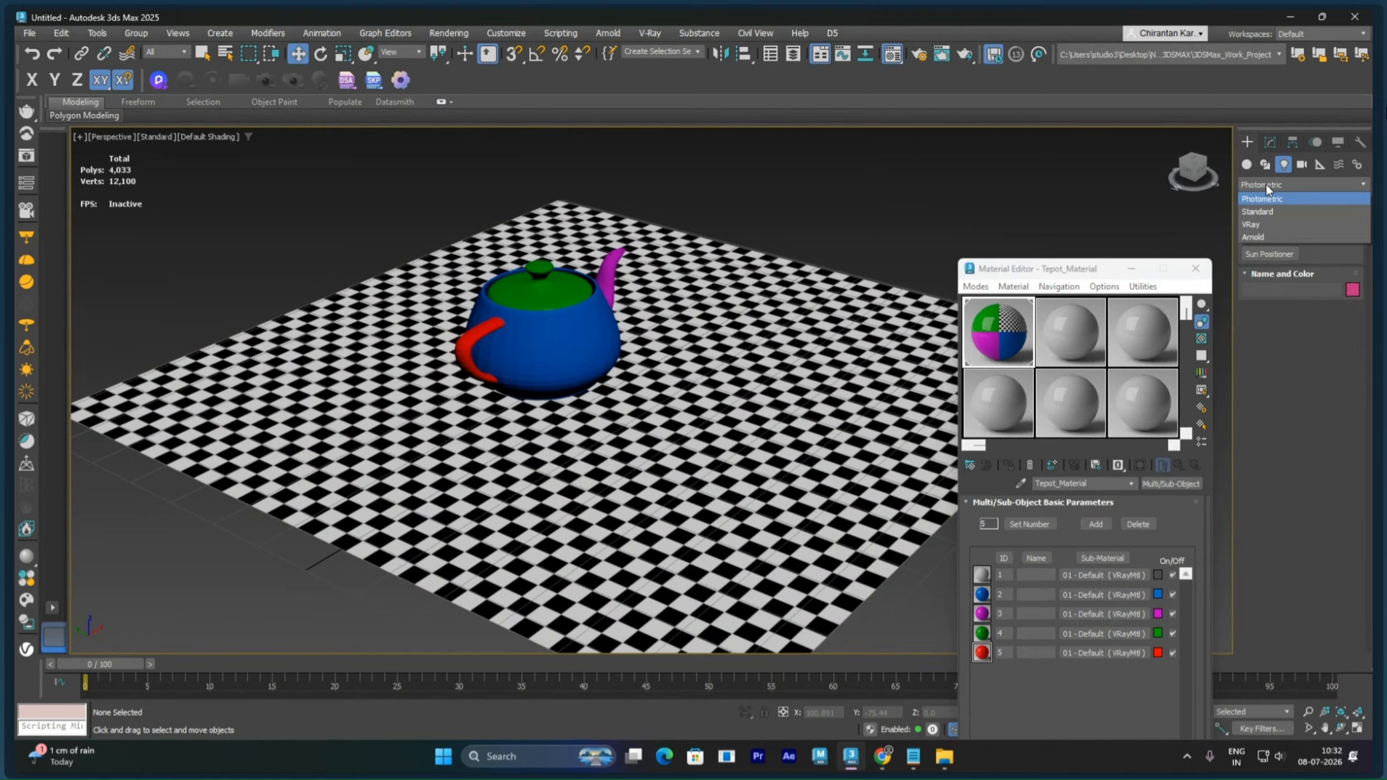
click(1269, 229)
click(1270, 236)
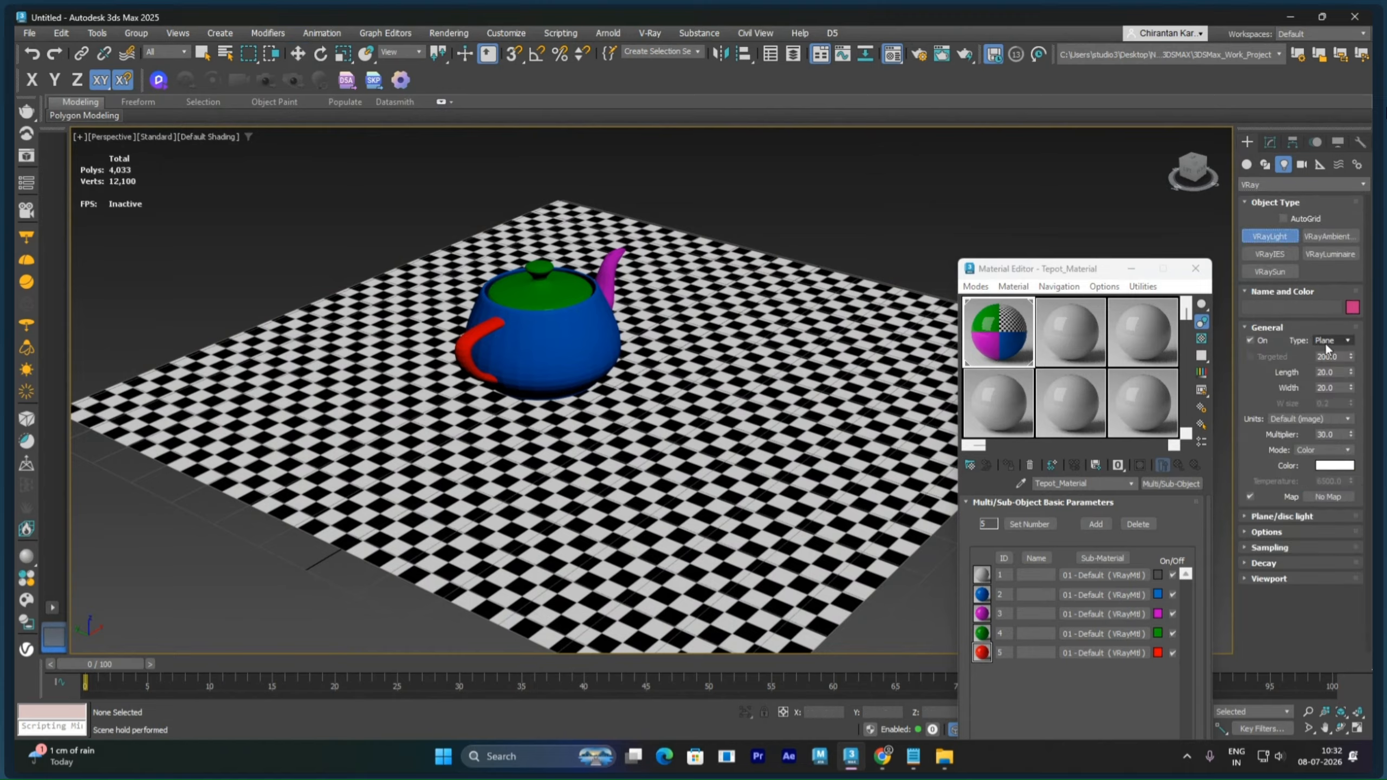
click(844, 302)
click(1319, 342)
click(1326, 367)
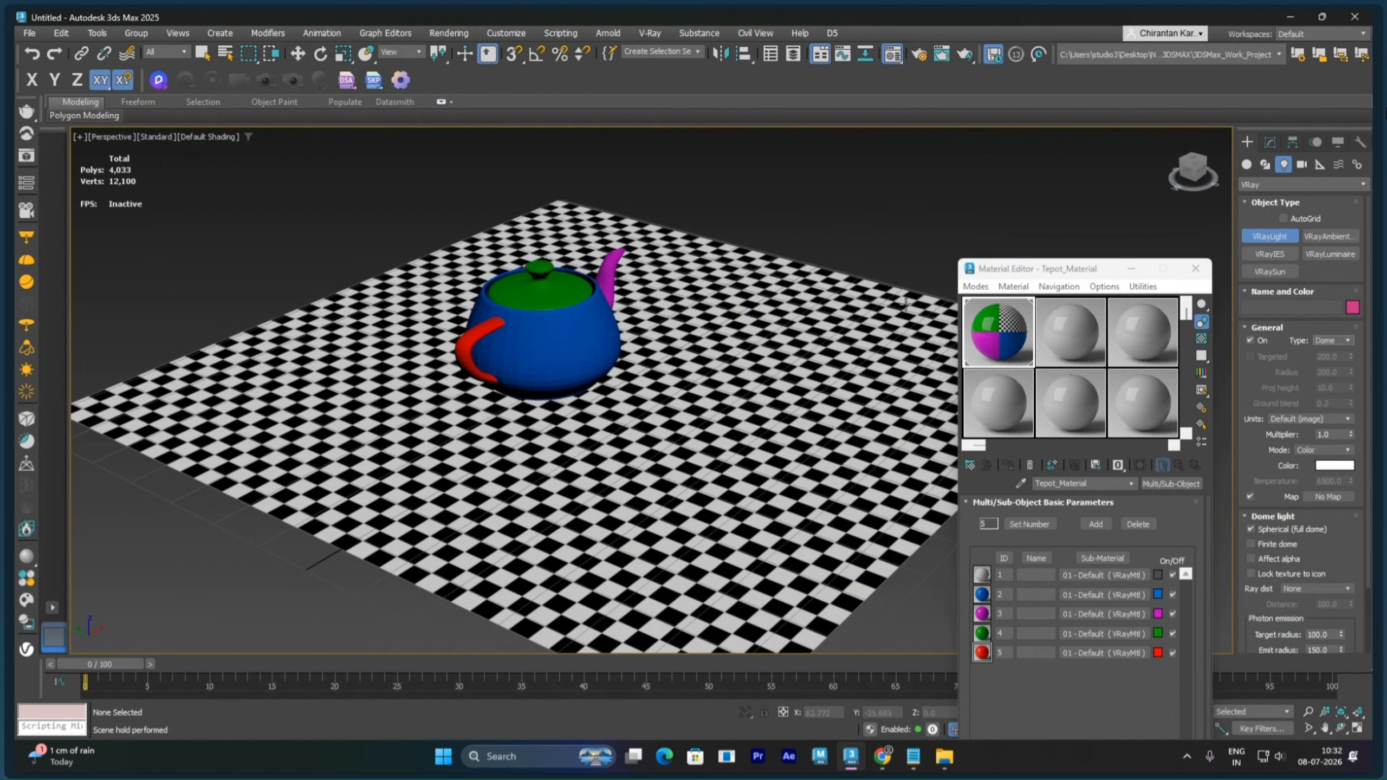
click(808, 274)
key(w)
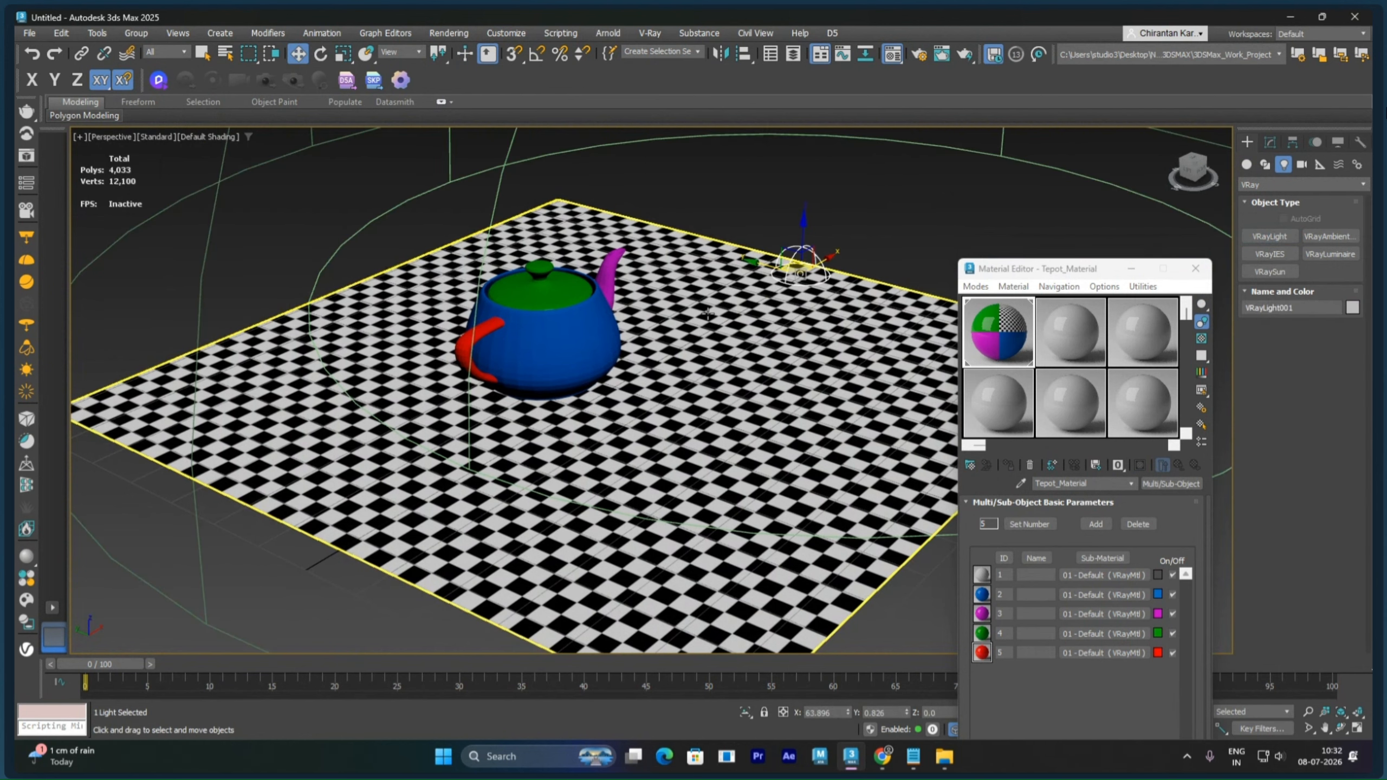
Step: Render the perspective view with V-Ray, then start interactive rendering and reposition the frame buffer window
key(shift+q)
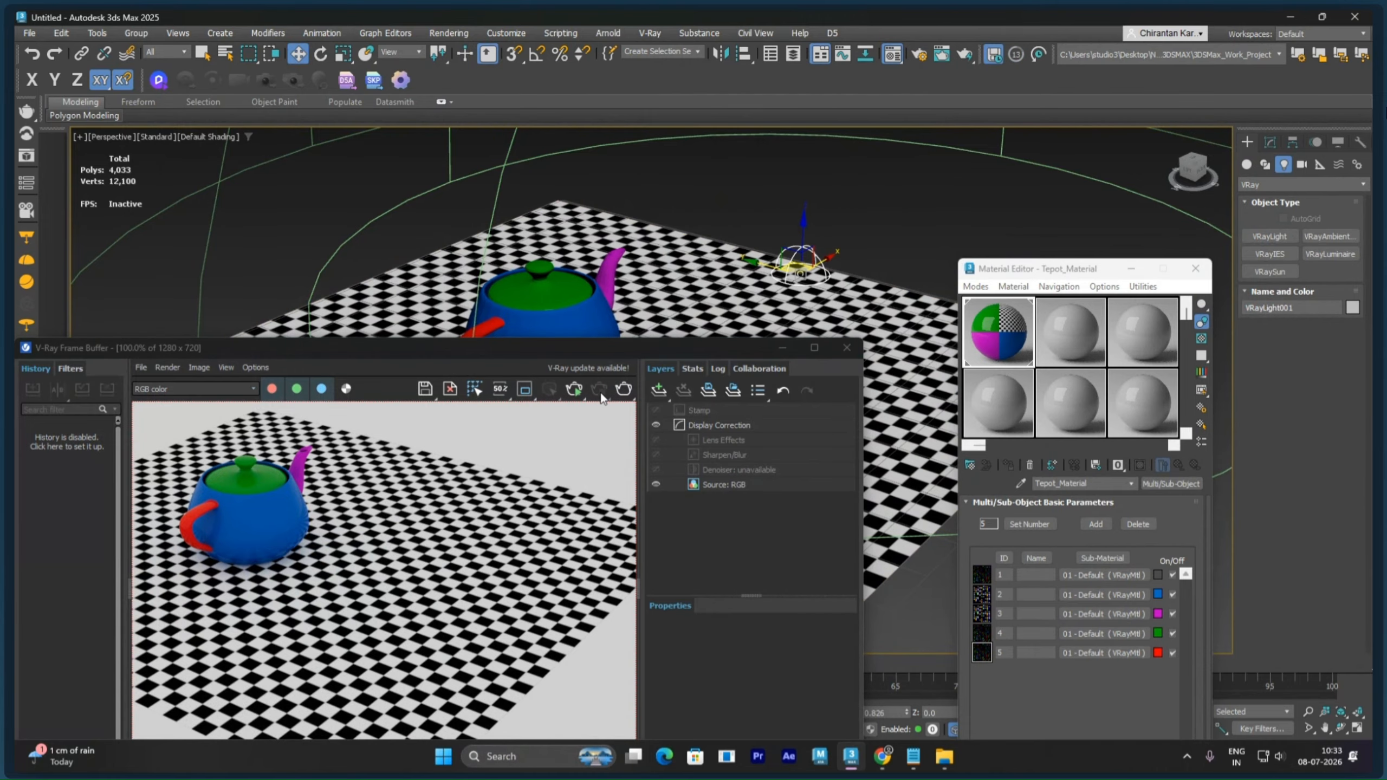
click(574, 389)
drag(604, 354, 668, 353)
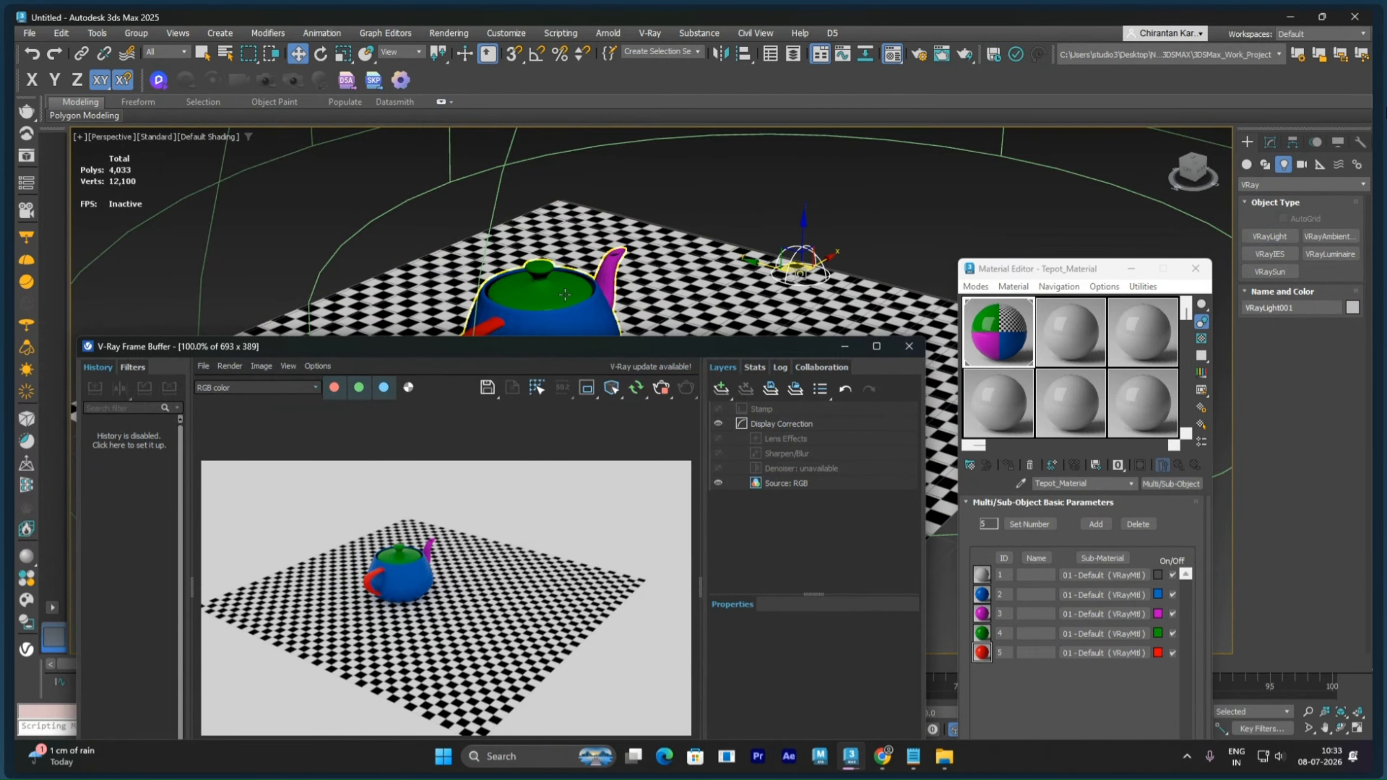
Step: Select the teapot proxy, then close the Material Editor and the V-Ray Frame Buffer
scroll(548, 306, up, 5)
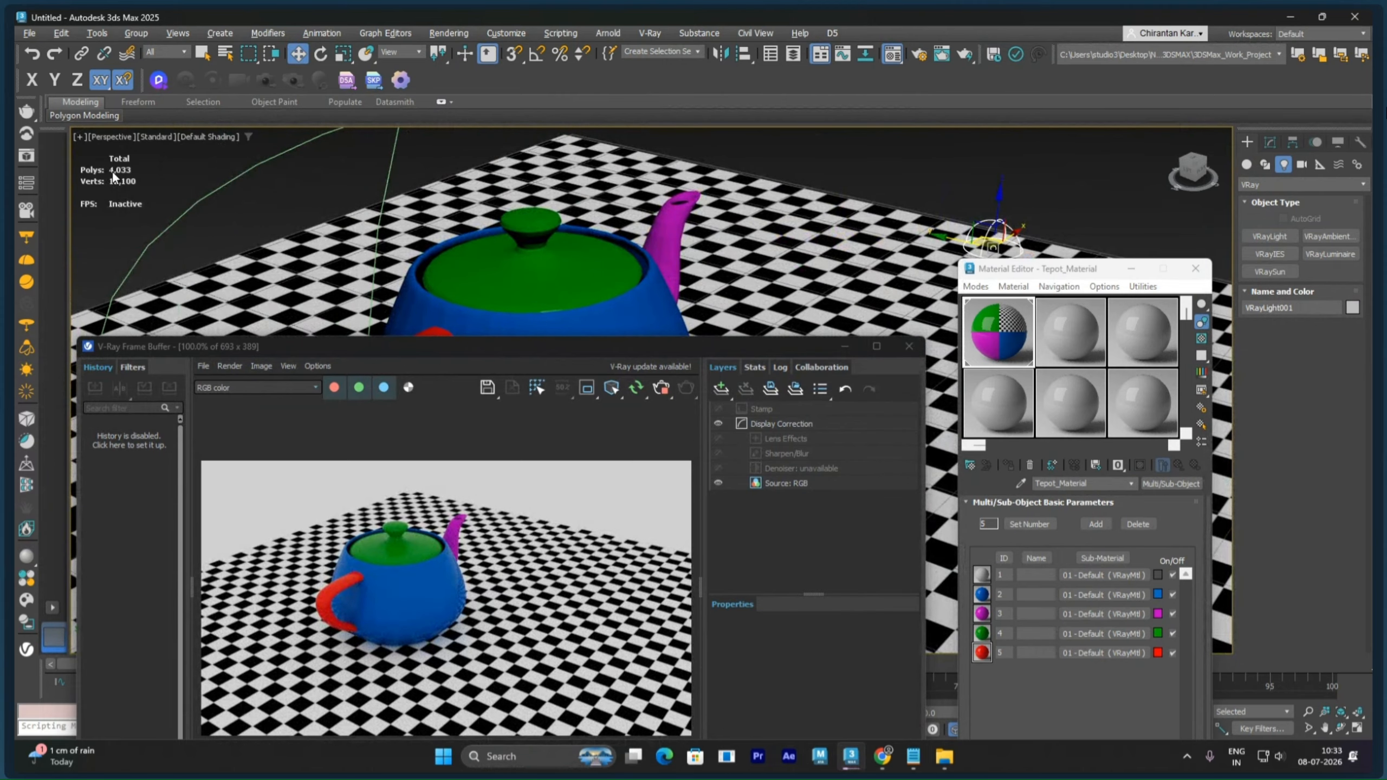
click(553, 306)
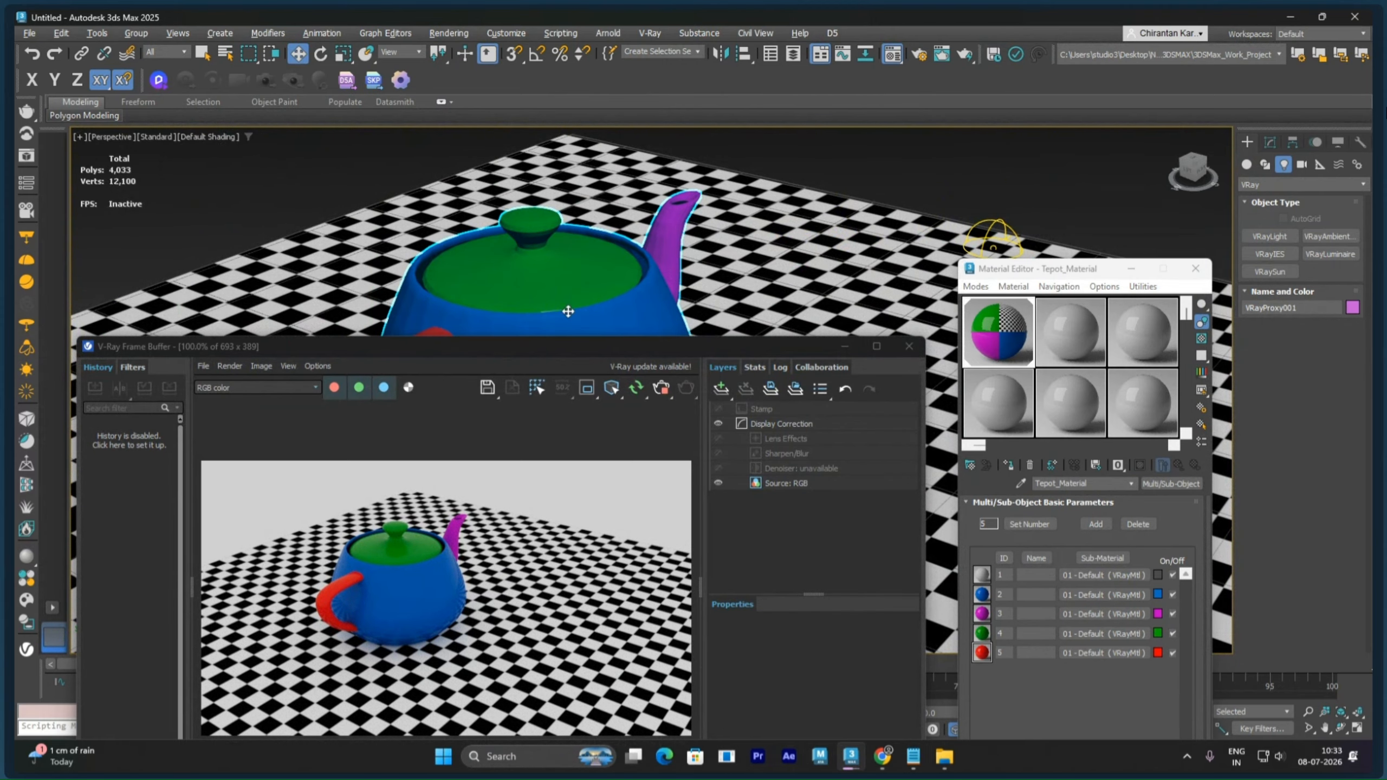
click(1196, 268)
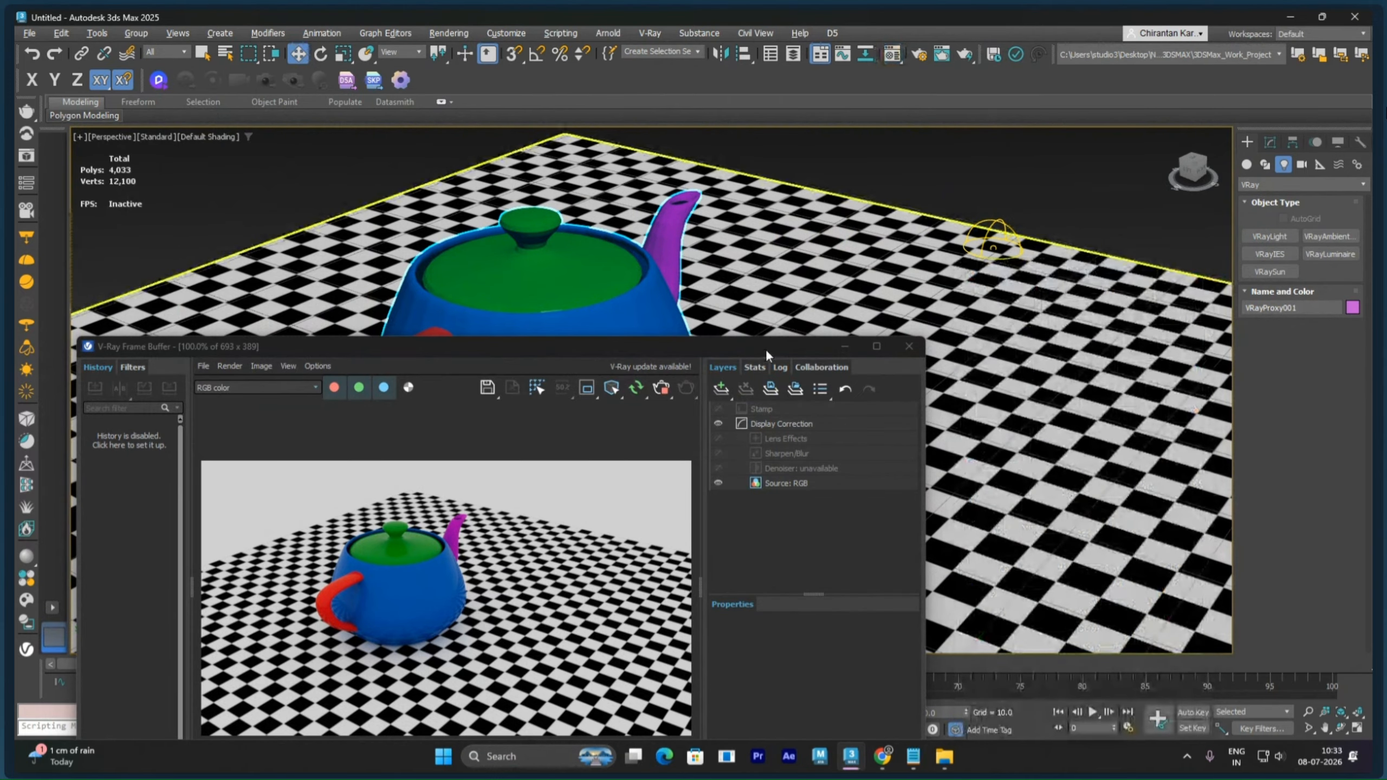
drag(734, 346, 637, 402)
click(765, 425)
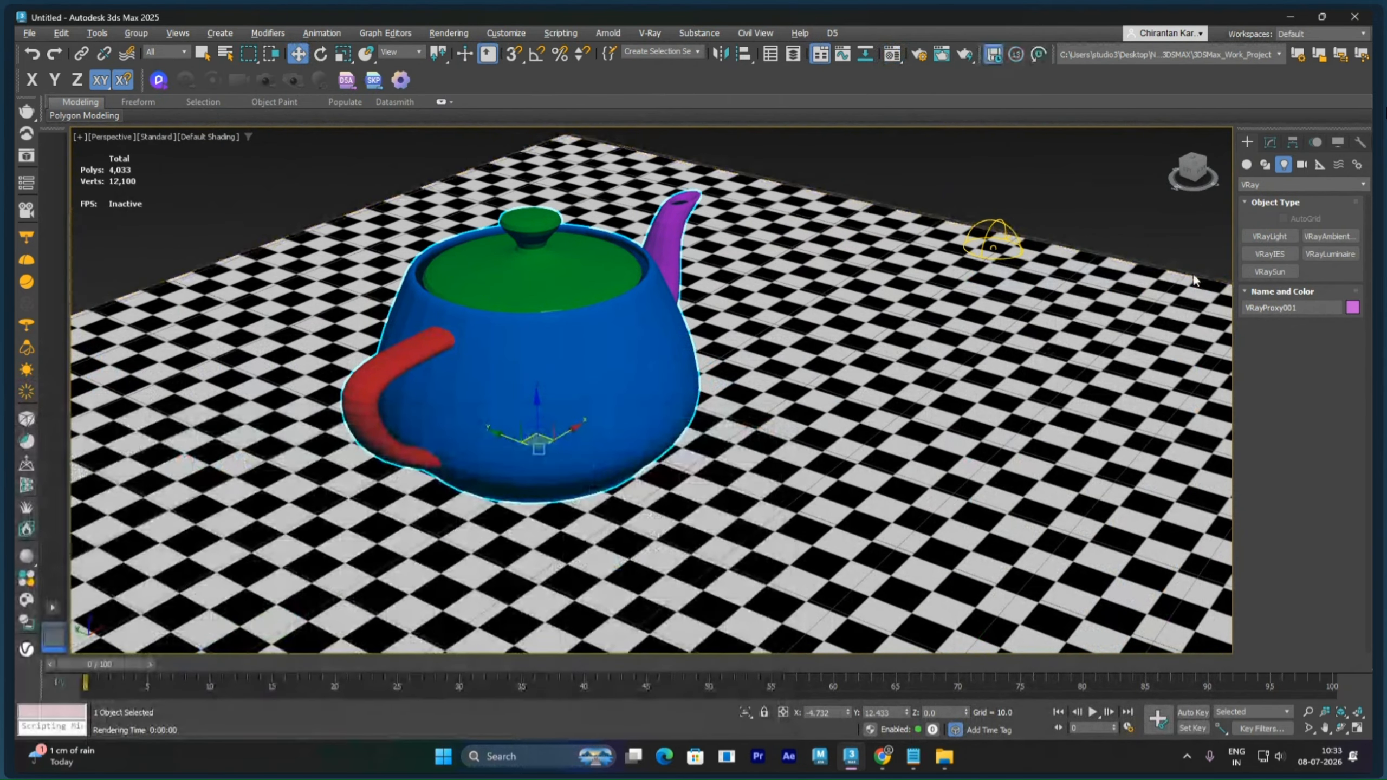
Step: Set the teapot proxy's preview type to bounding box, then test-render the perspective view and close the frame buffer
click(1269, 143)
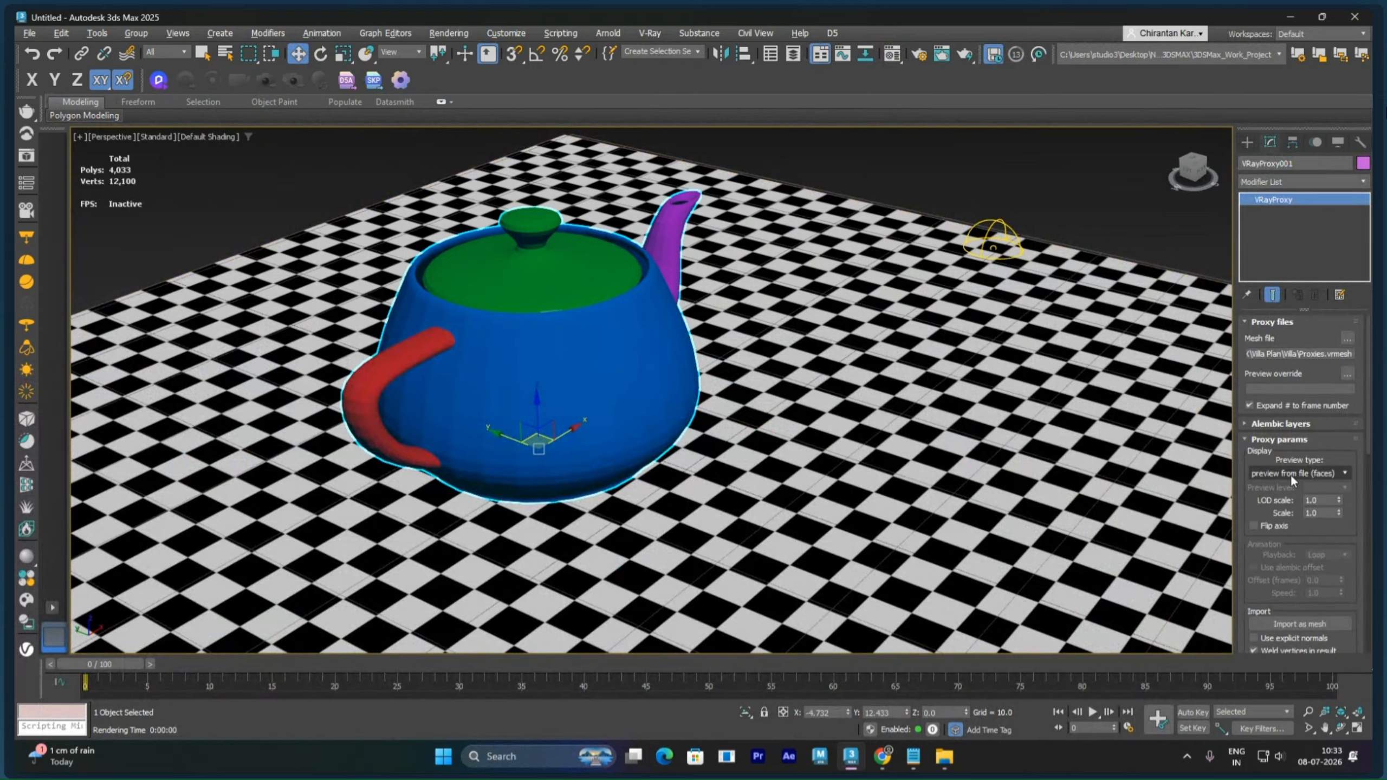
click(1331, 473)
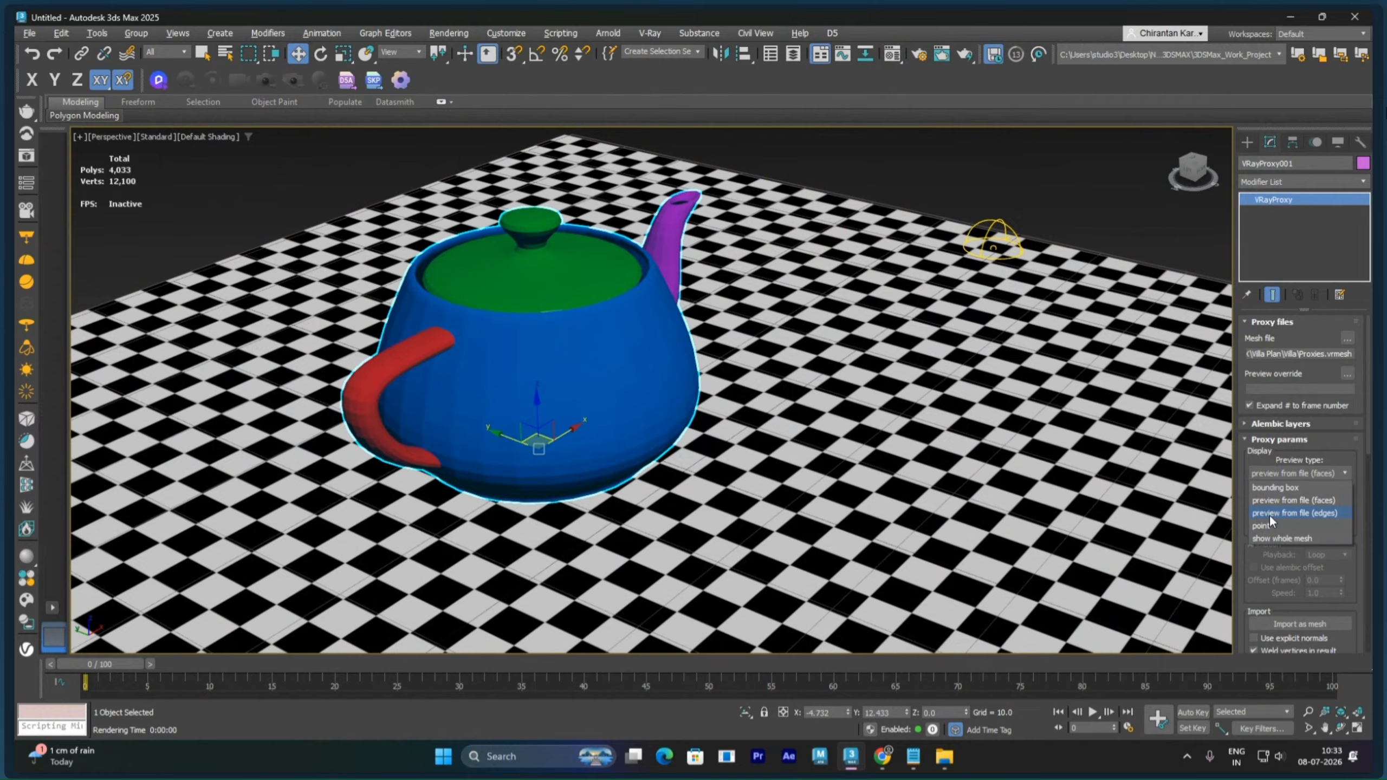
click(1273, 488)
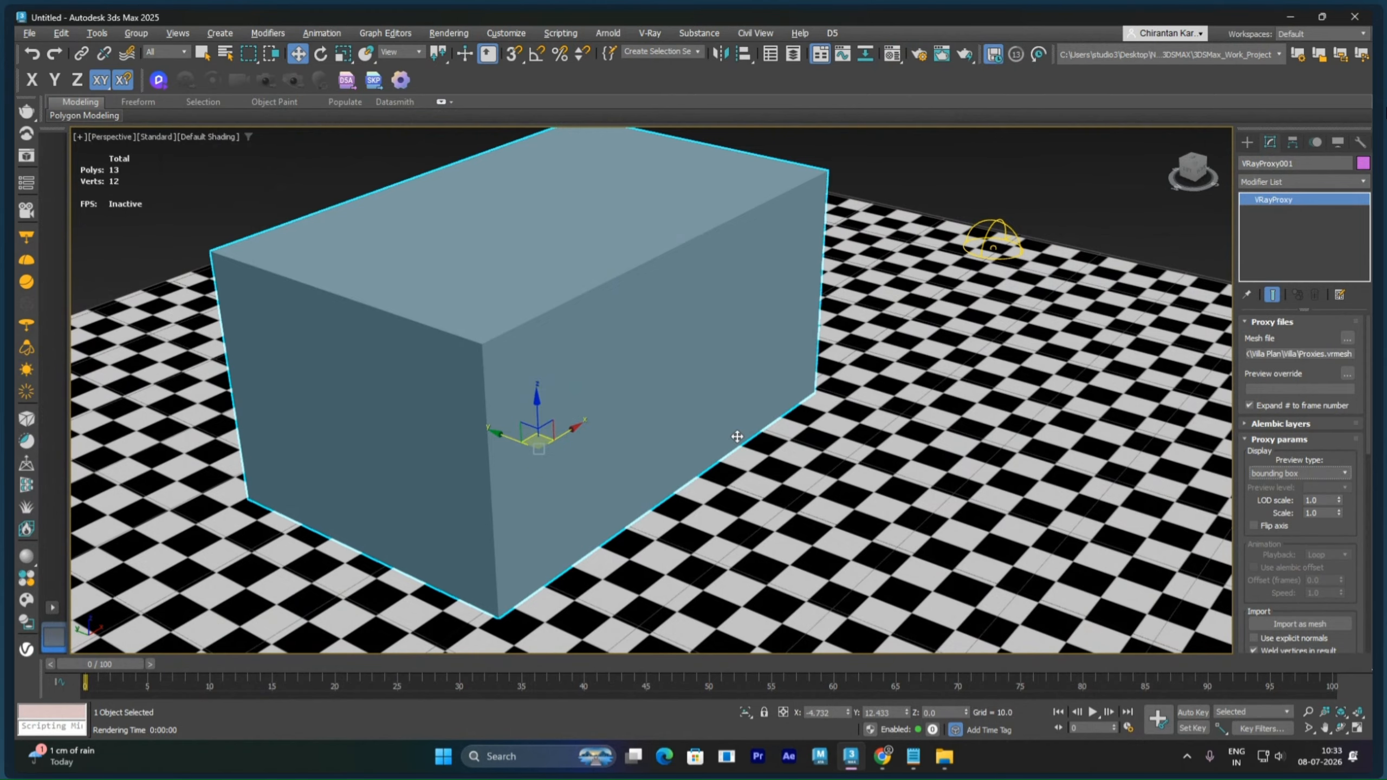
key(shift+q)
mouse_move(739, 435)
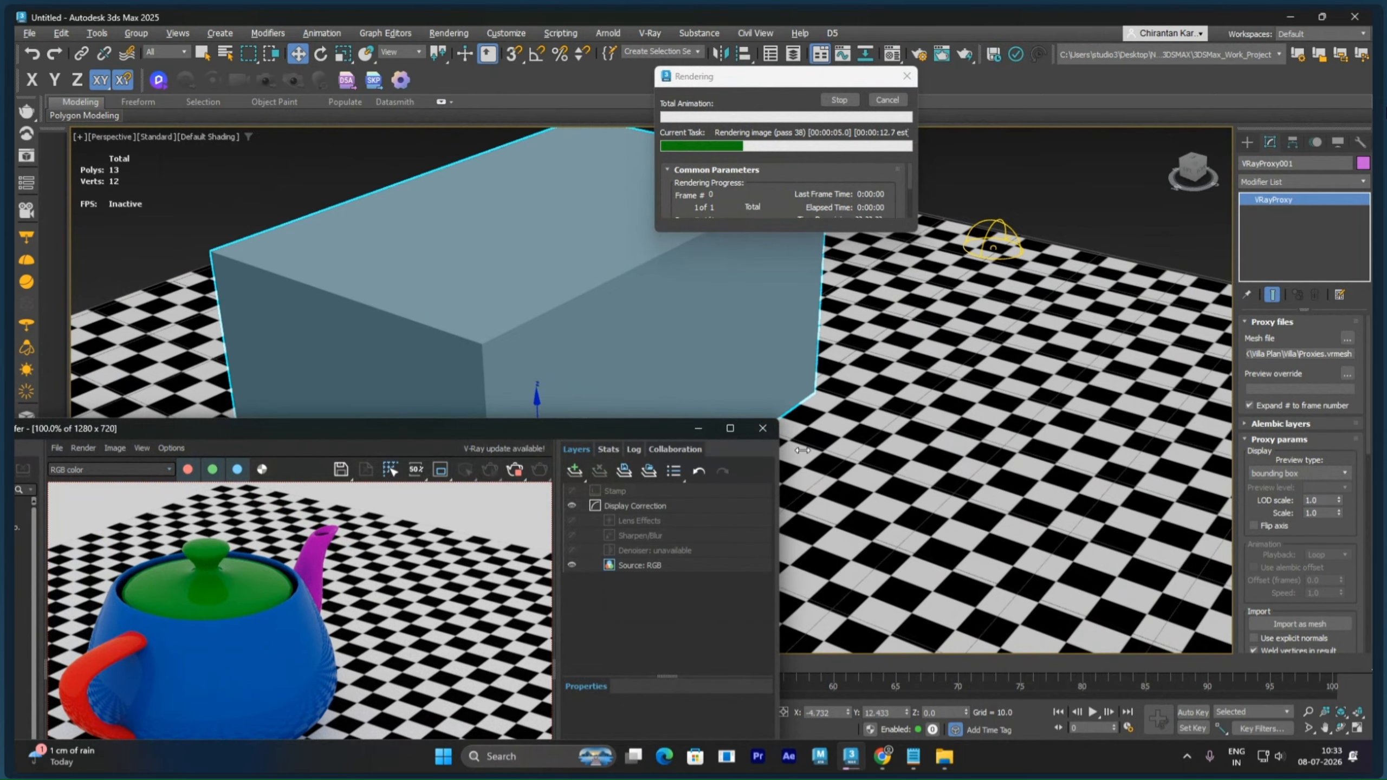
click(762, 428)
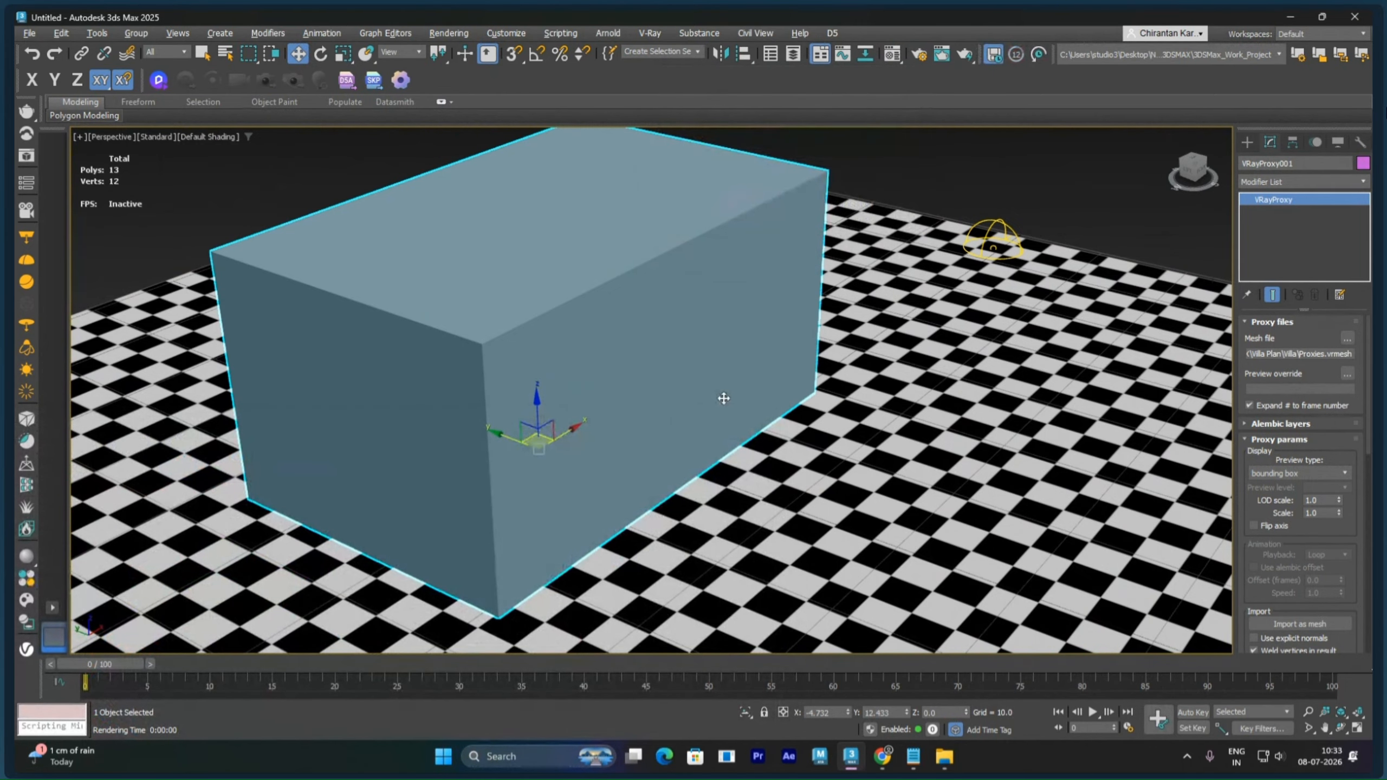
Step: Clone the proxy along the Y axis as three copies, forming a row of four across the checkered plane
middle_drag(879, 415, 607, 332)
scroll(580, 311, down, 4)
mouse_move(515, 339)
mouse_down()
mouse_move(353, 307)
mouse_move(512, 341)
mouse_up()
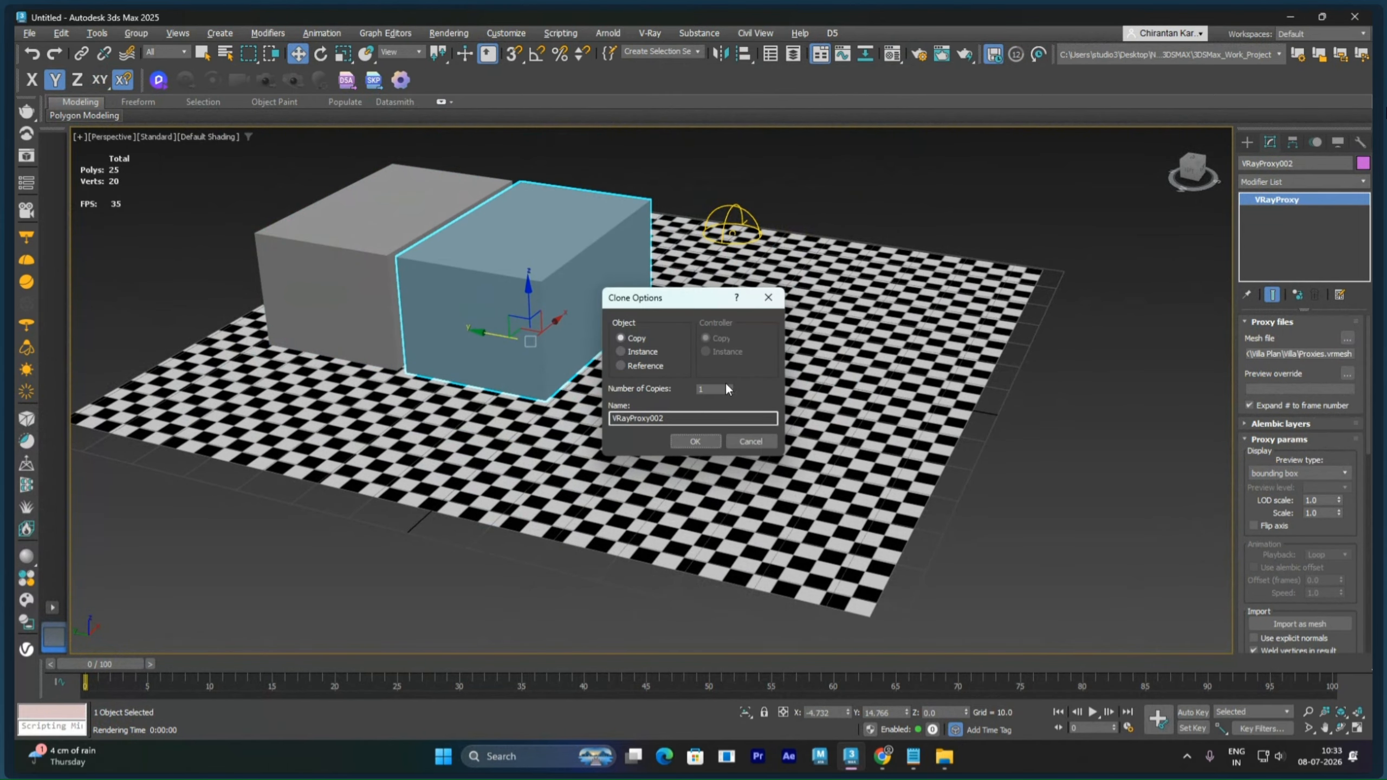
click(705, 444)
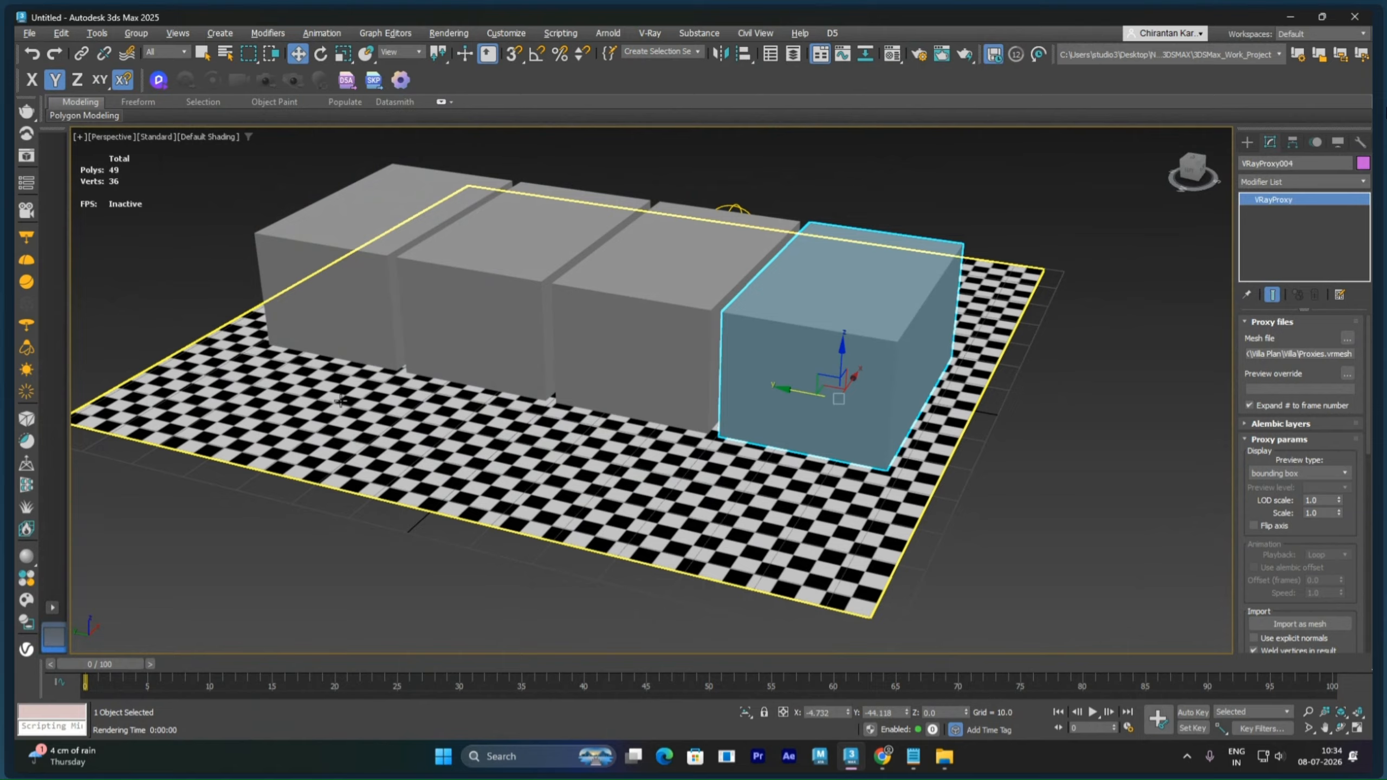
Step: Render the row of four bounding-box proxies with V-Ray, reposition the frame buffer to view them, then close it
click(324, 277)
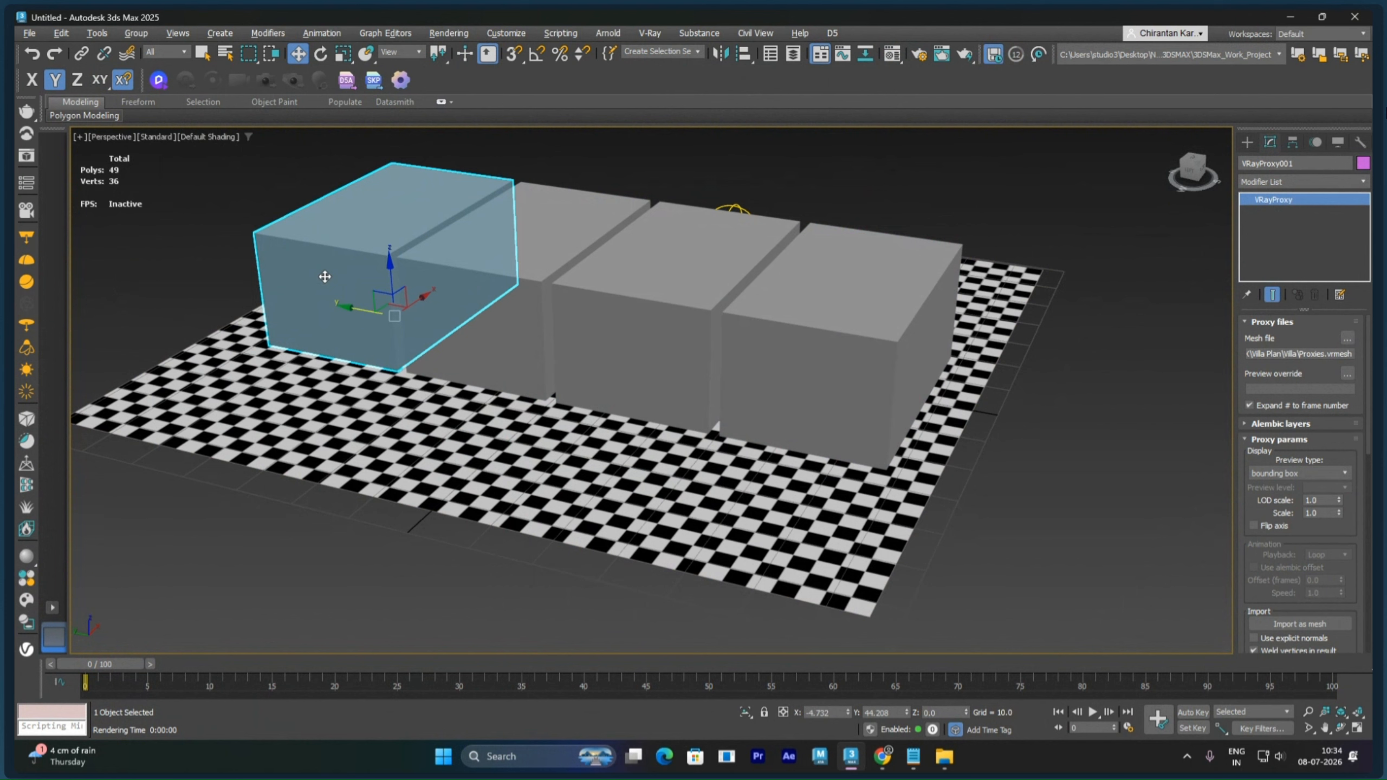
click(853, 325)
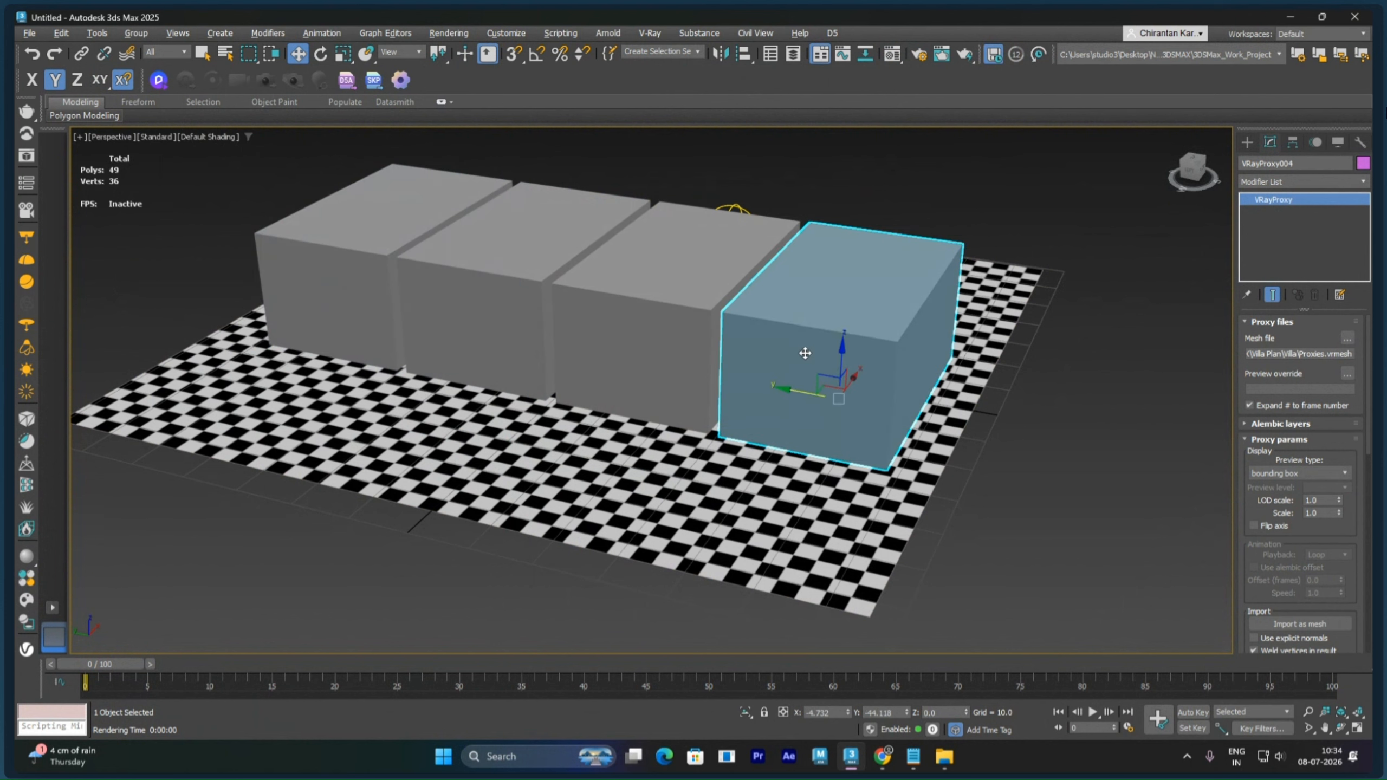
key(shift+q)
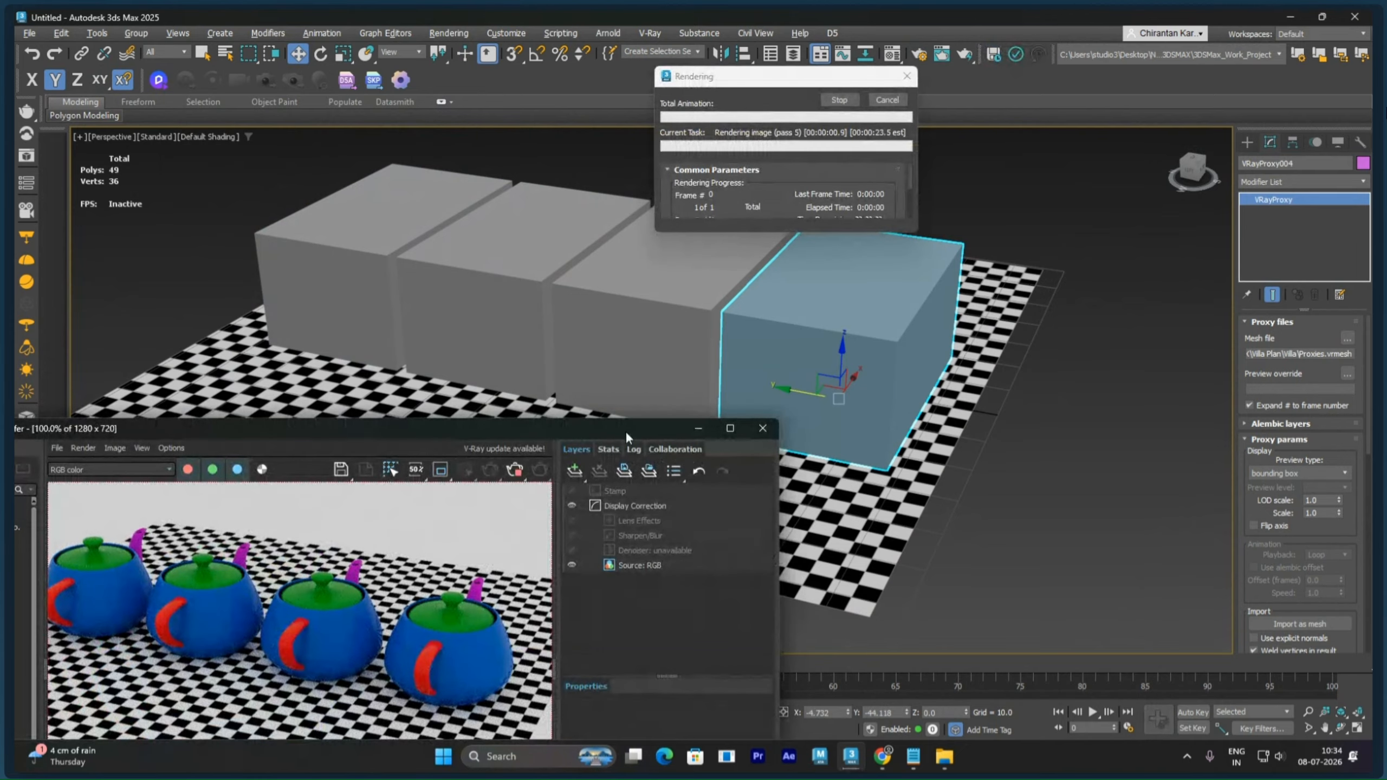
drag(625, 431, 664, 360)
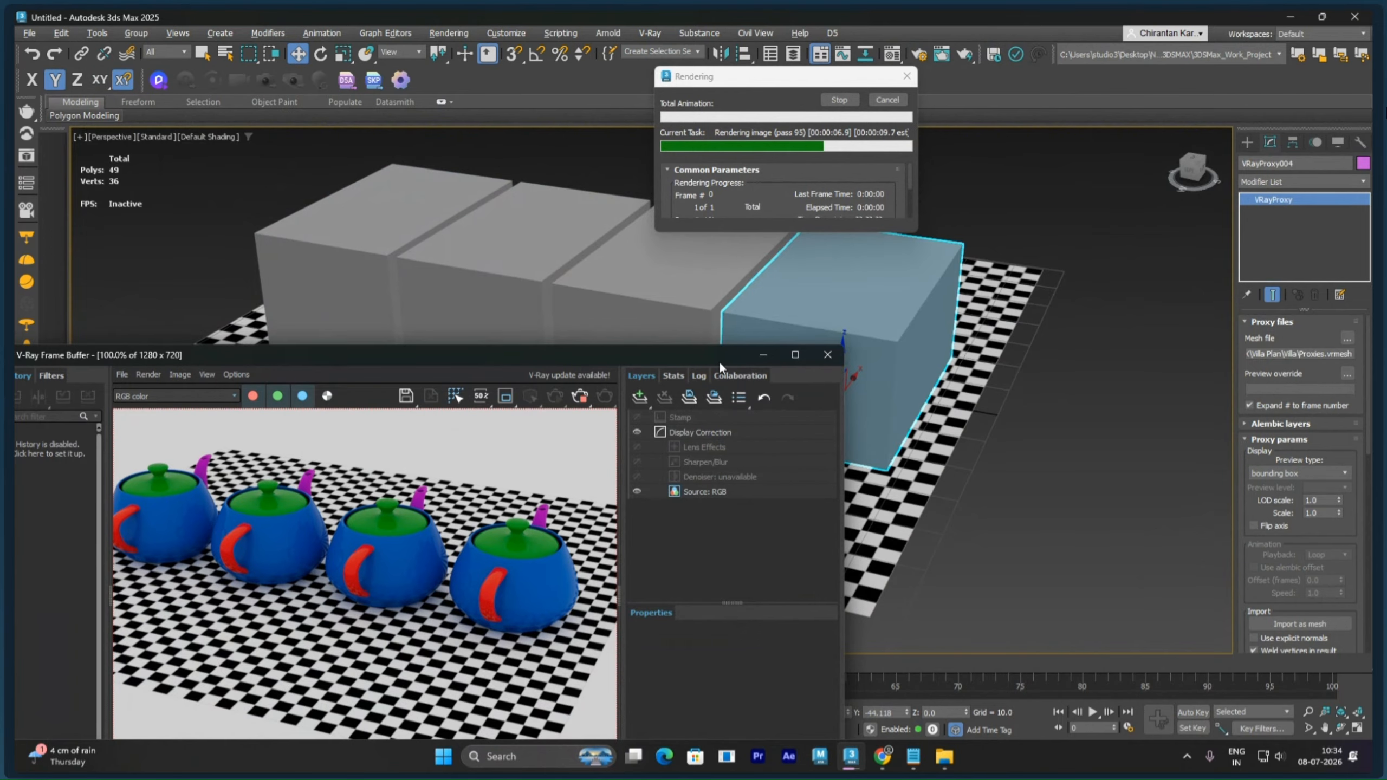
click(827, 354)
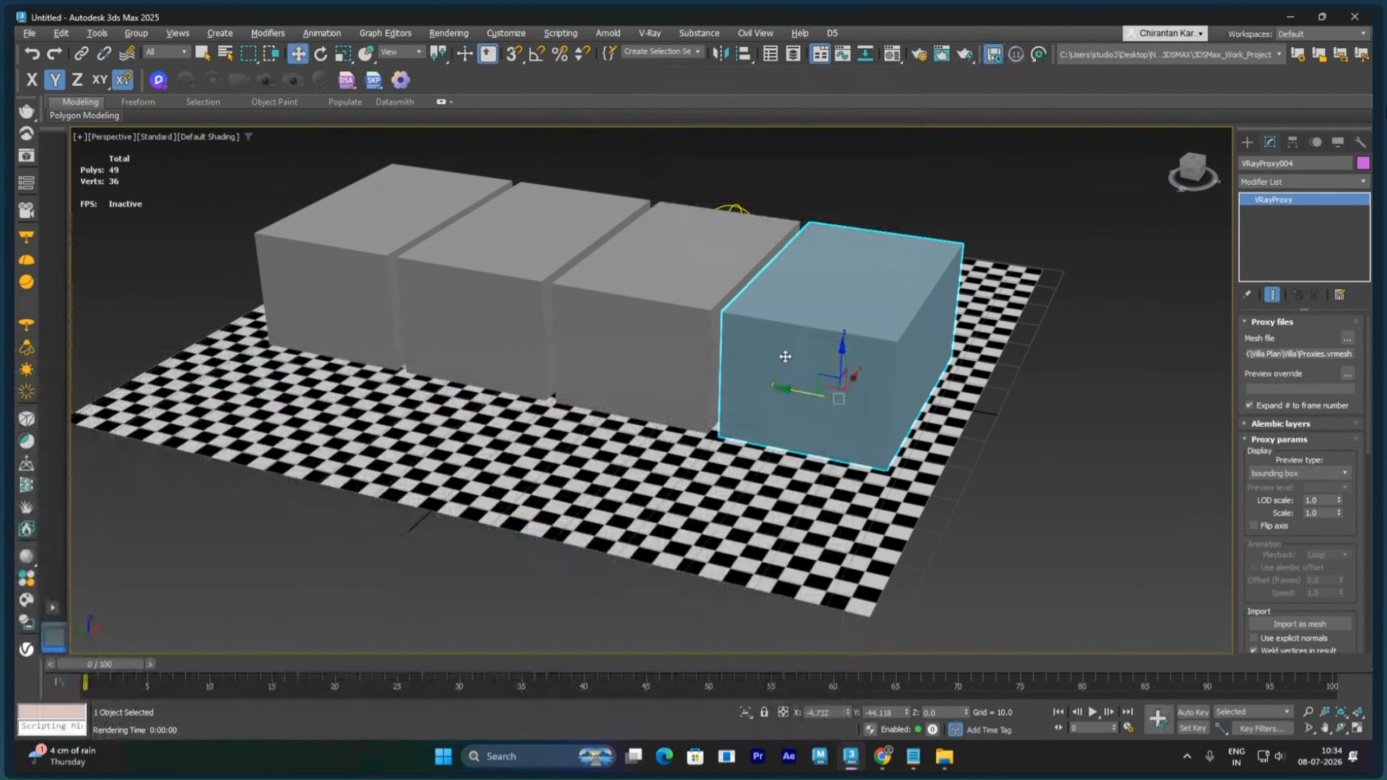
Step: Set the preview type of the original proxy and the copy beside it to point
click(369, 276)
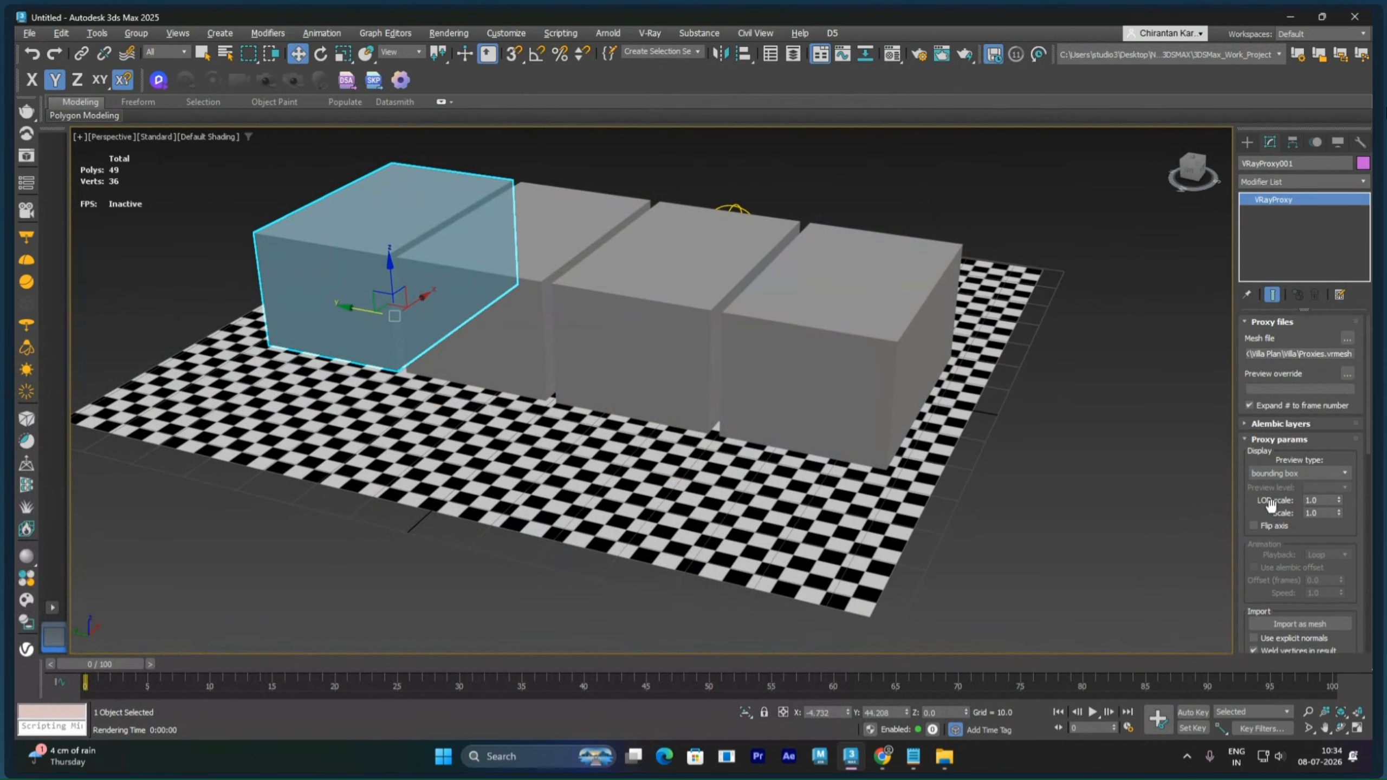
scroll(1271, 497, down, 5)
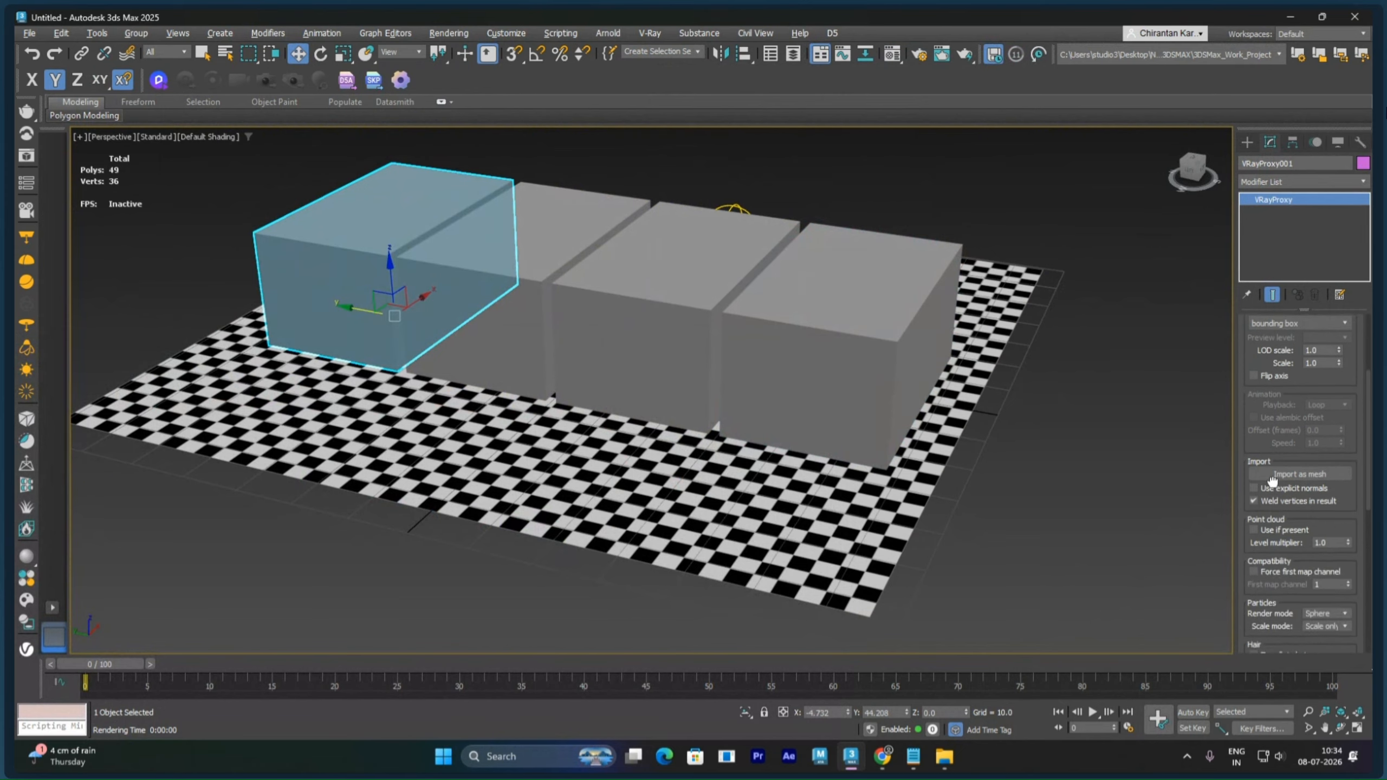
scroll(1272, 481, up, 5)
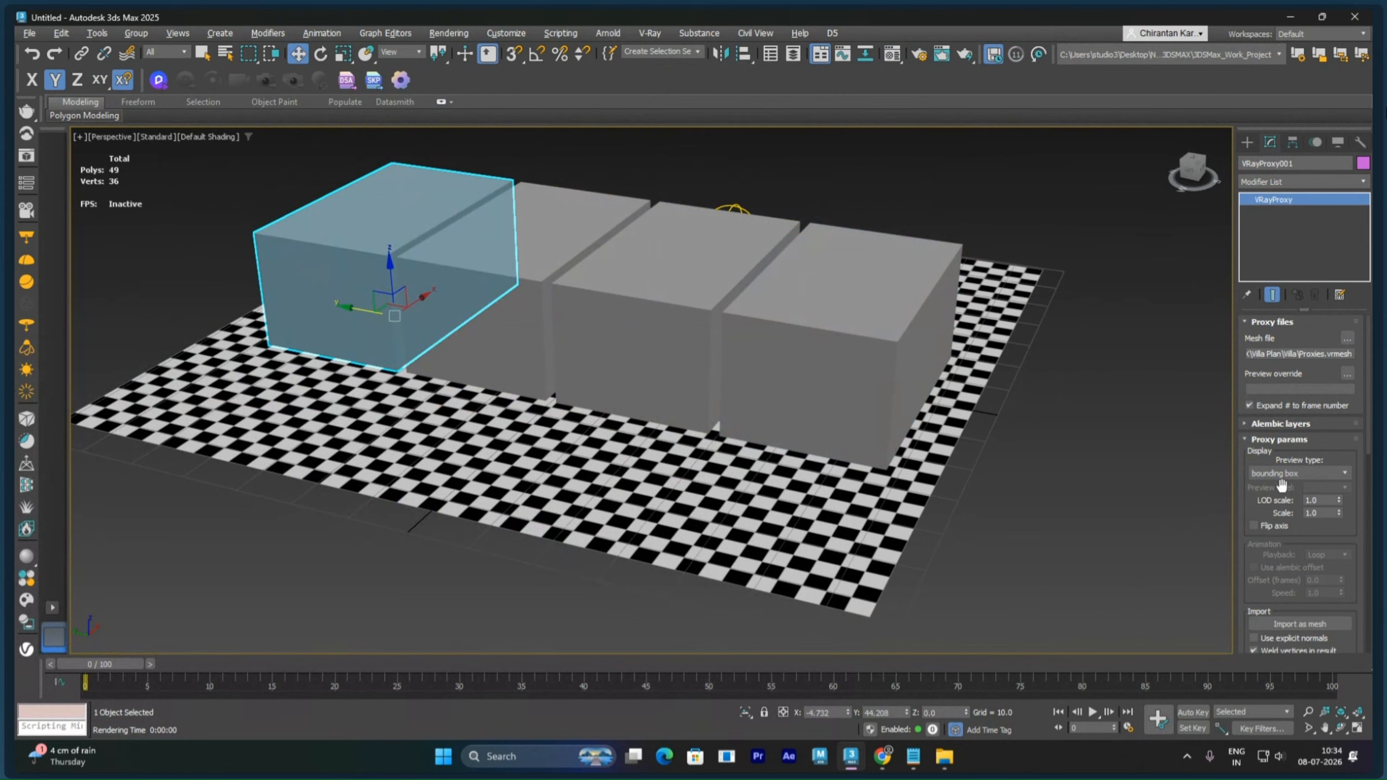
click(1286, 473)
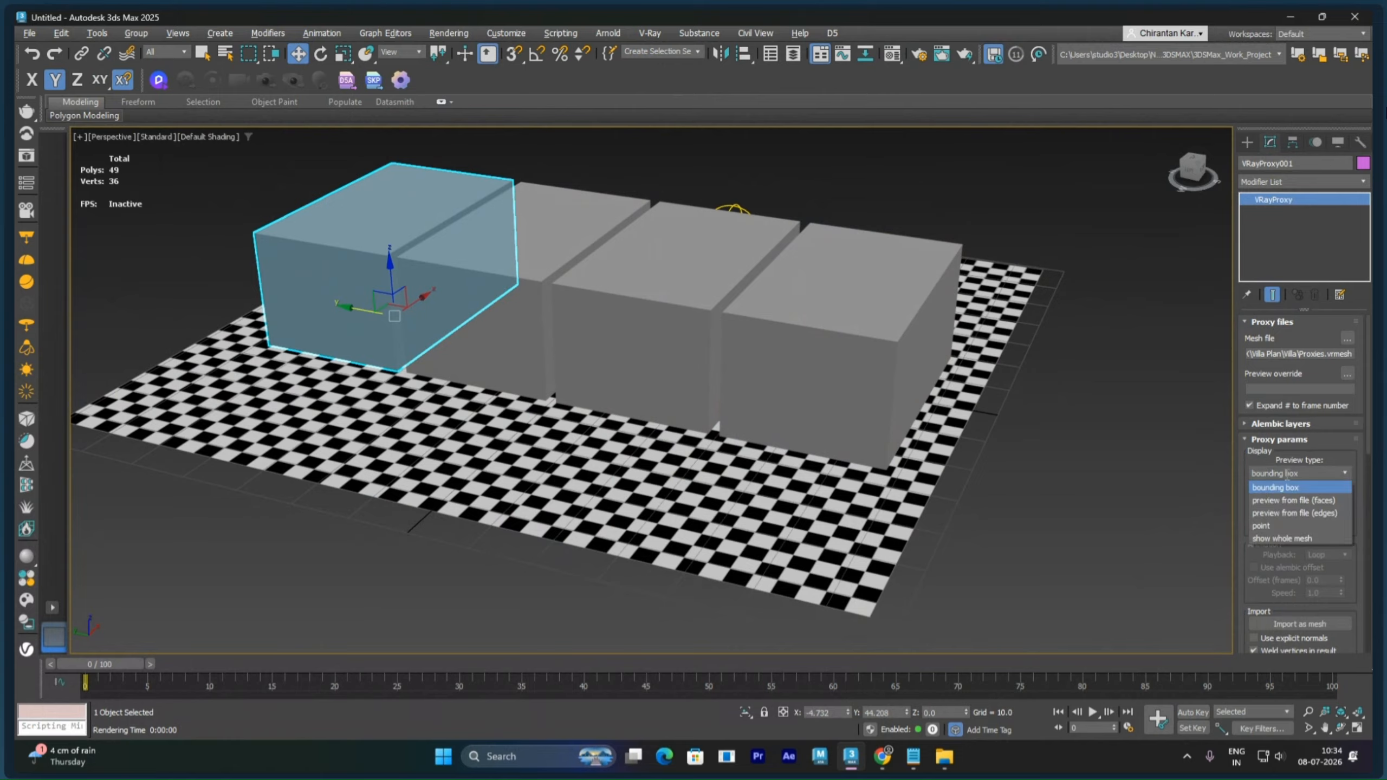
click(1280, 525)
click(544, 299)
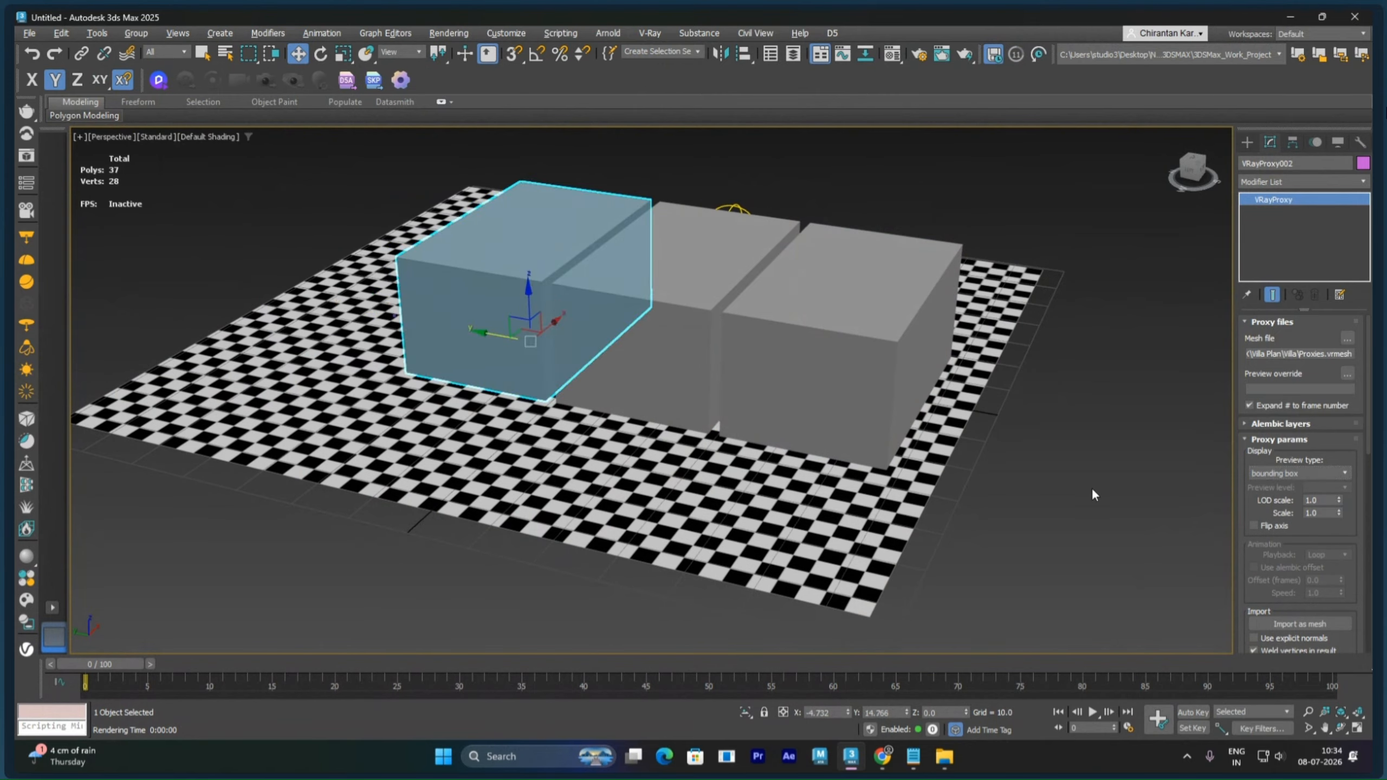
click(1278, 473)
click(1275, 525)
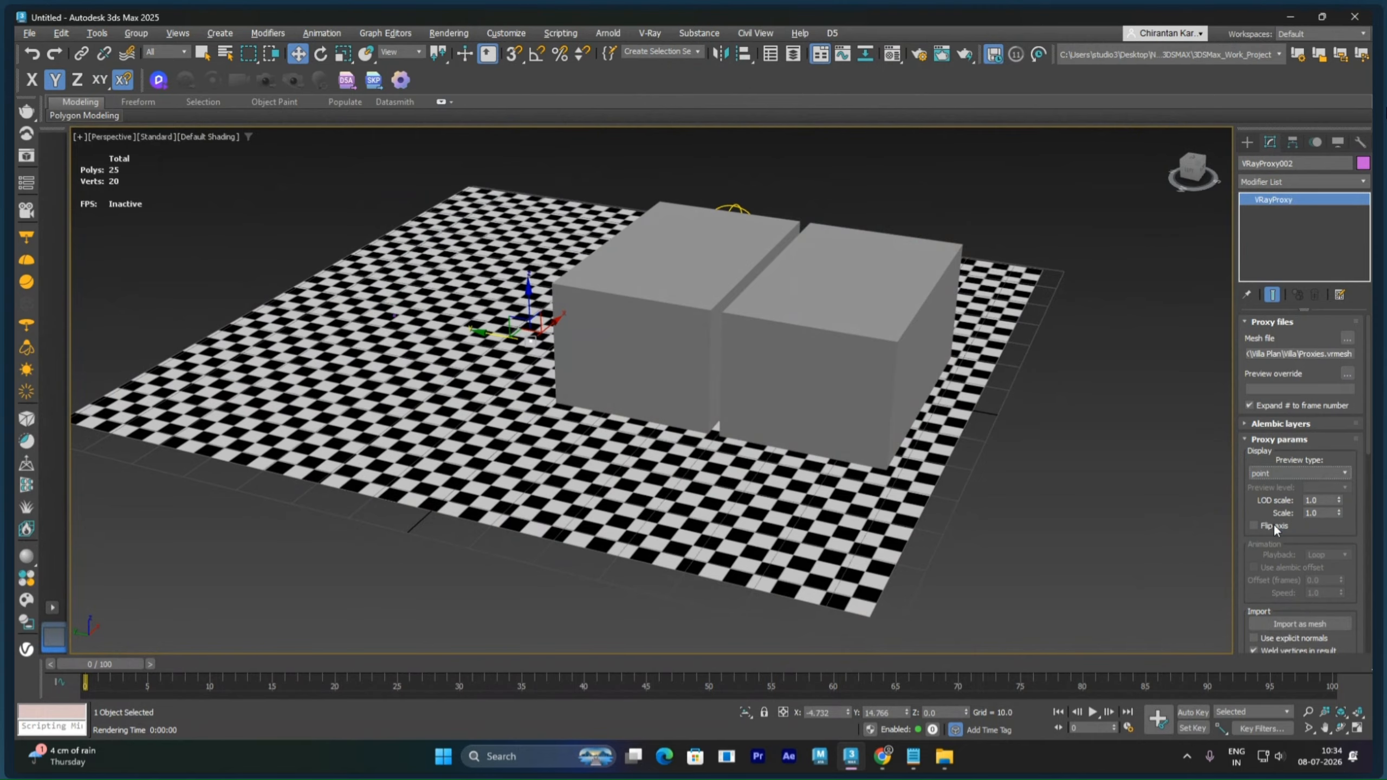
Step: Set the preview type of the two remaining proxies to point, then test-render the view and close the frame buffer
click(689, 324)
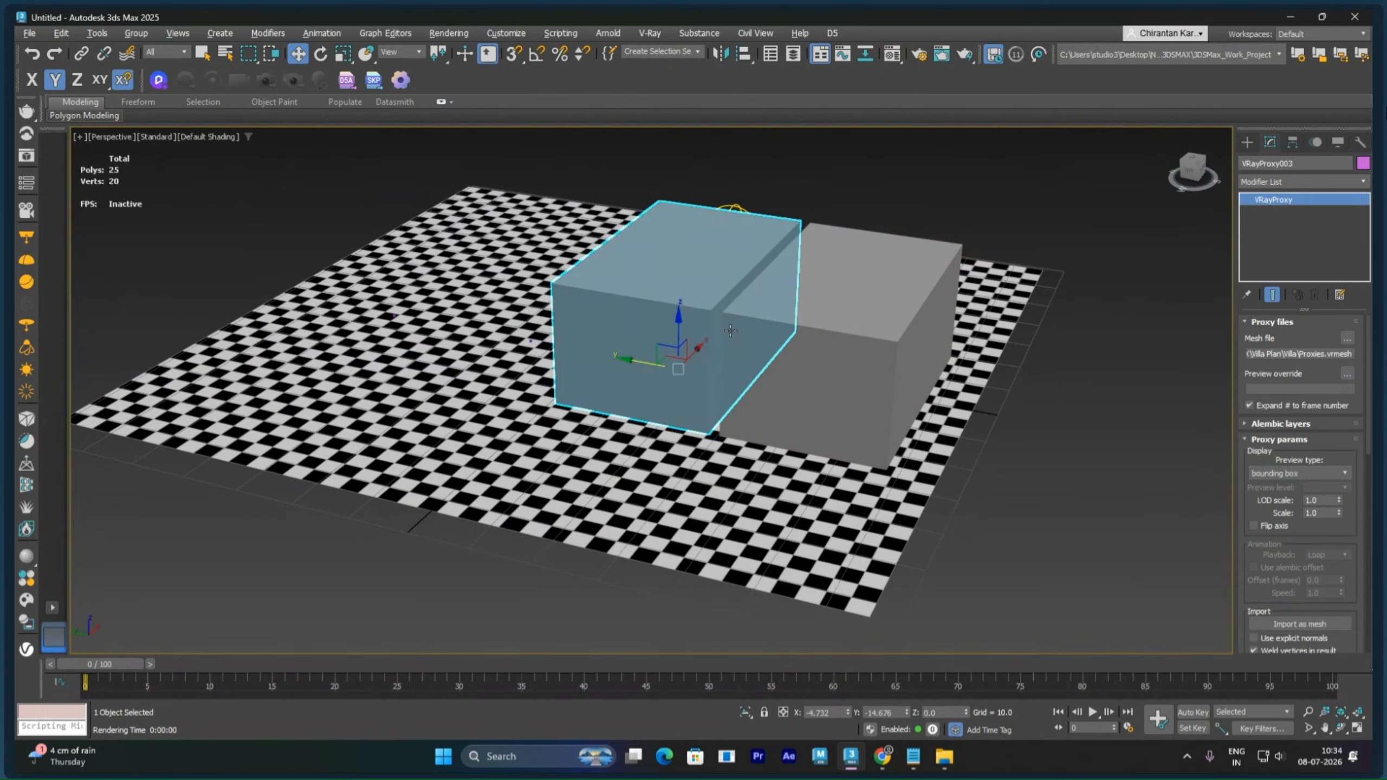
click(1275, 474)
click(1272, 526)
click(893, 373)
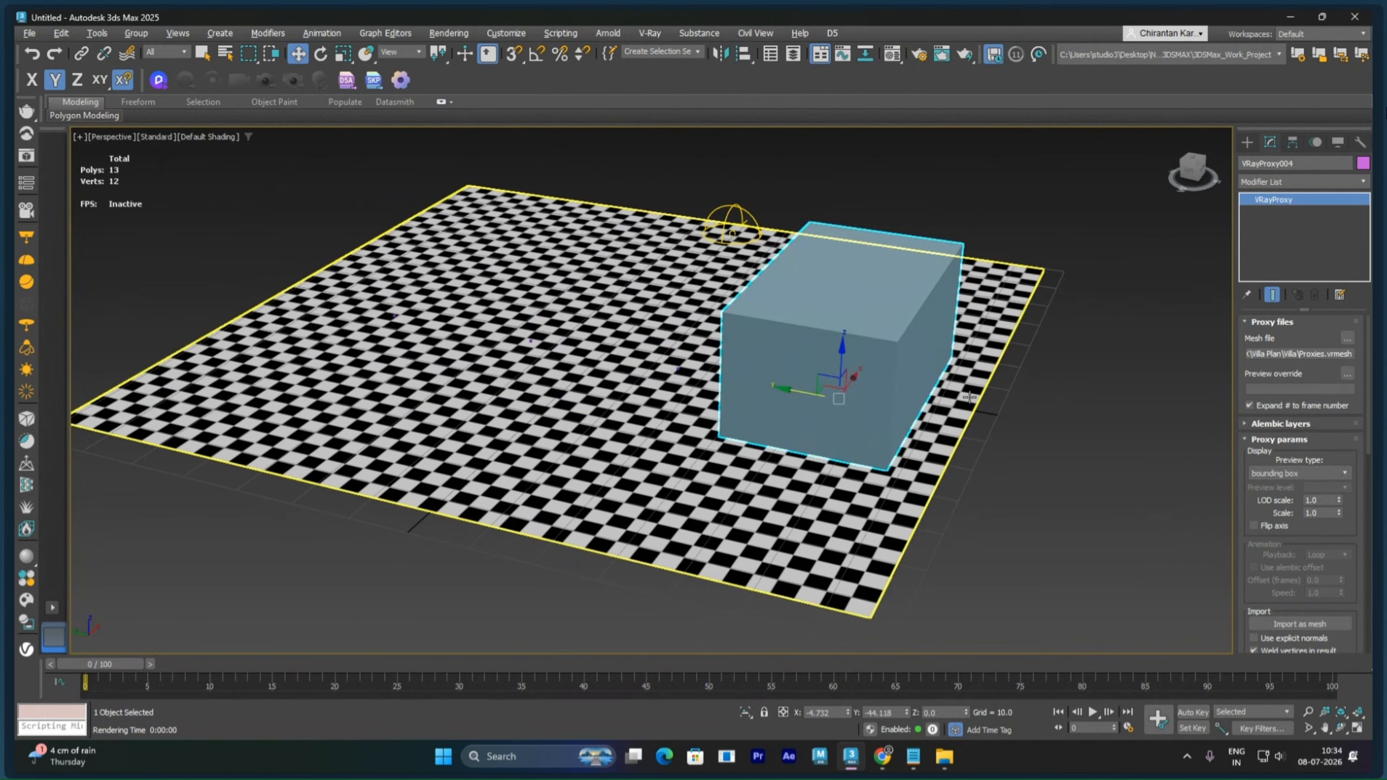
click(1266, 474)
click(1266, 525)
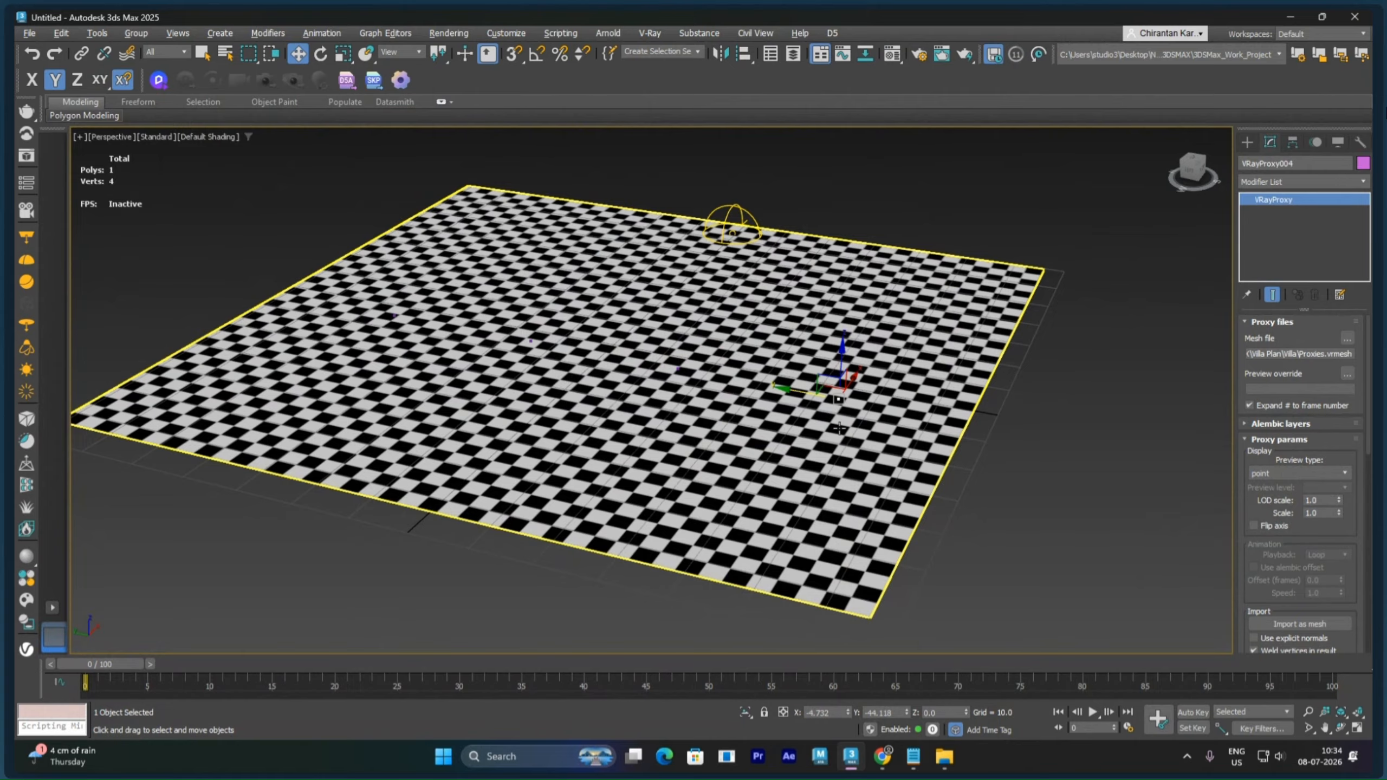
key(shift+q)
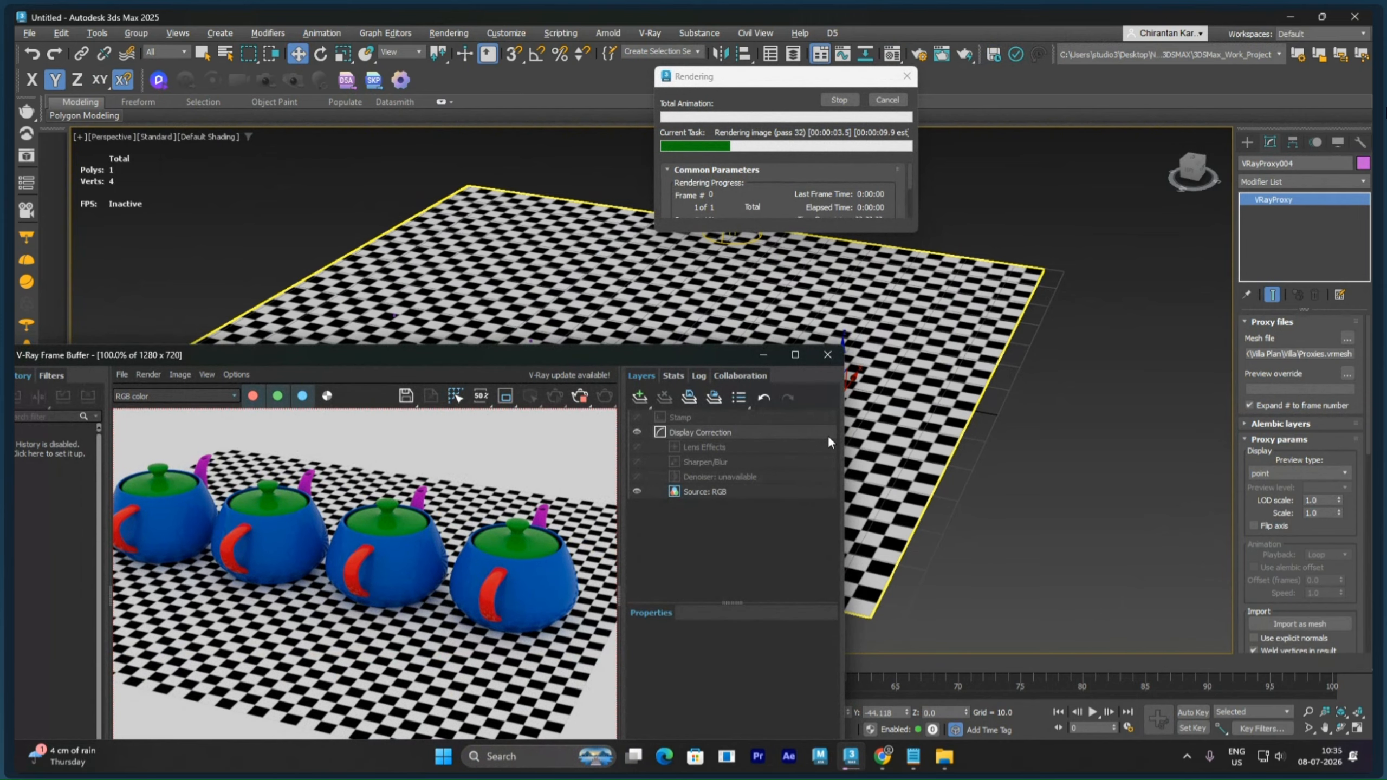
click(828, 355)
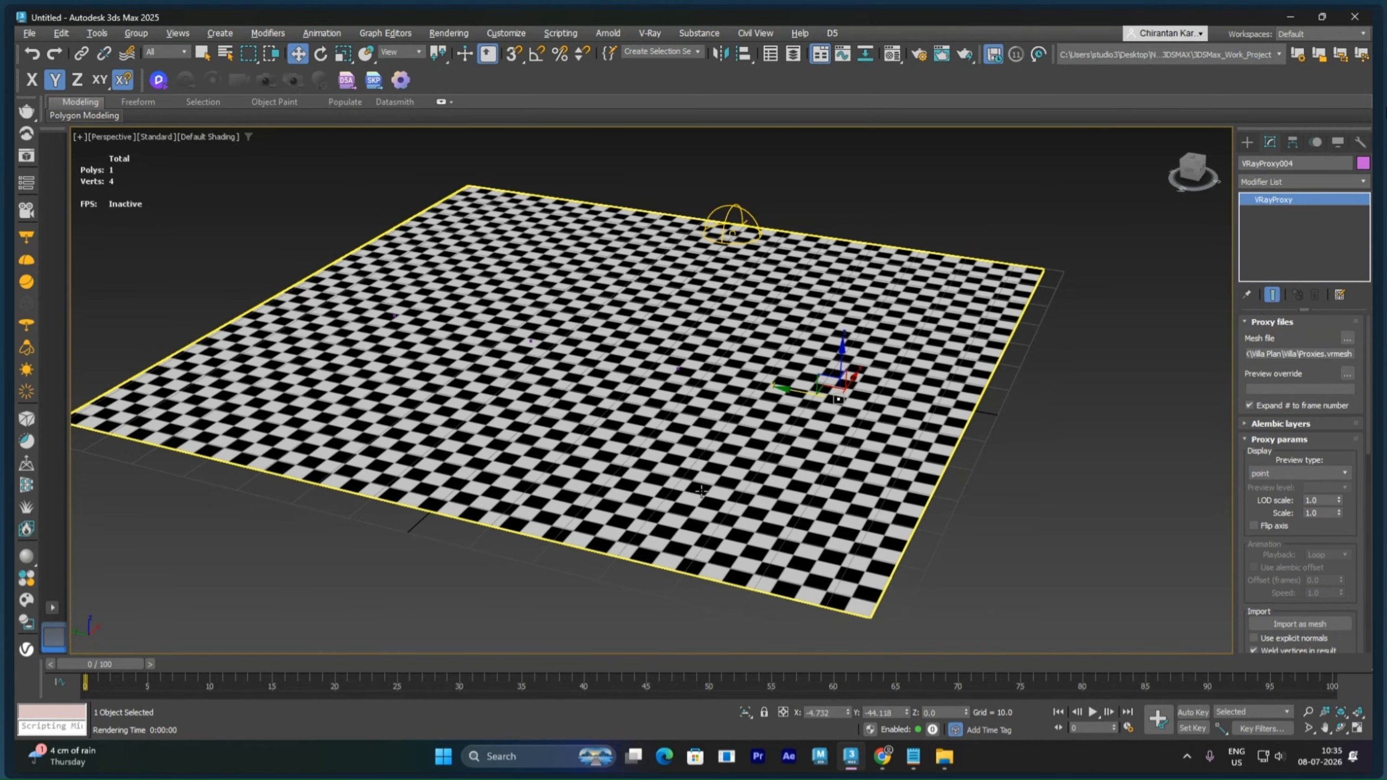
Step: Deselect everything and switch the perspective viewport to wireframe display to reveal the proxy points
click(991, 485)
key(F3)
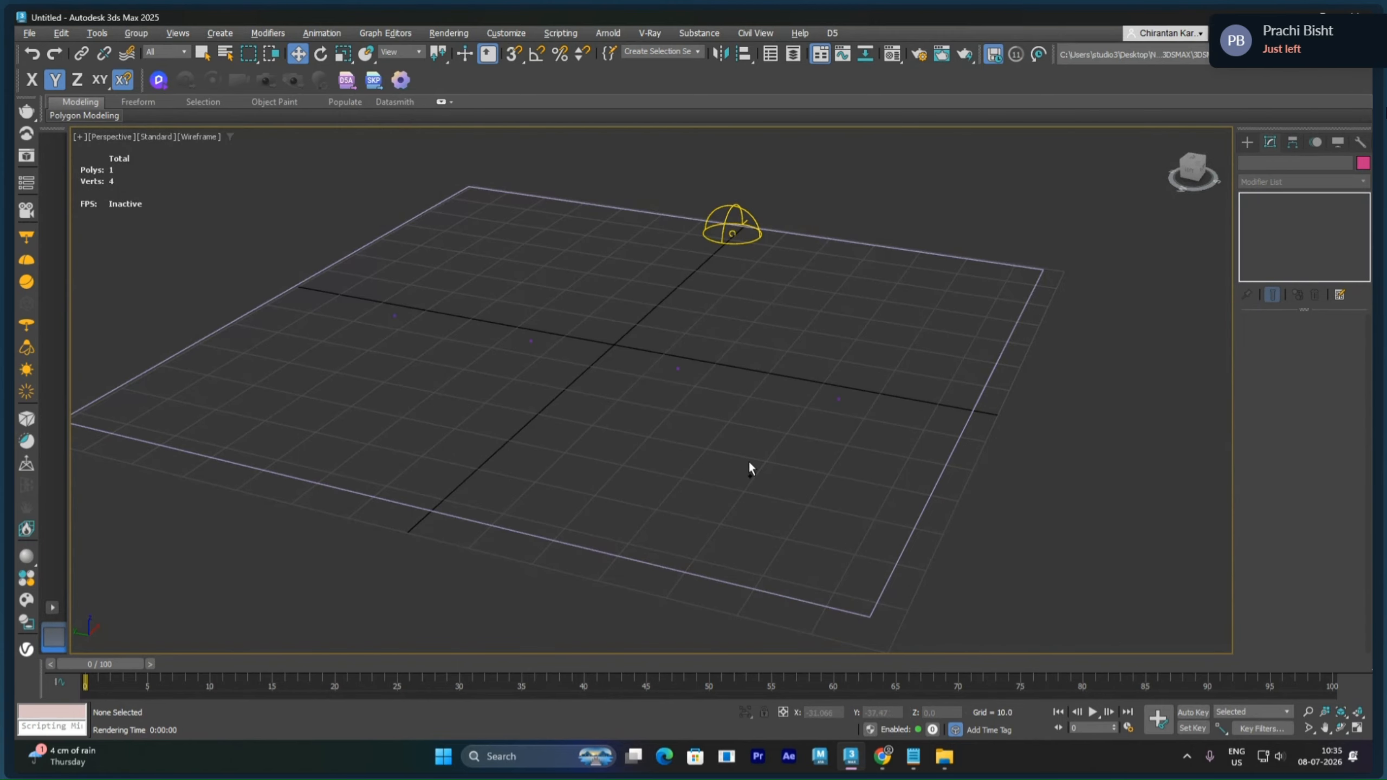
scroll(751, 440, up, 3)
Step: Select the second proxy in the row and set its preview type to preview from file (faces)
drag(819, 316, 797, 358)
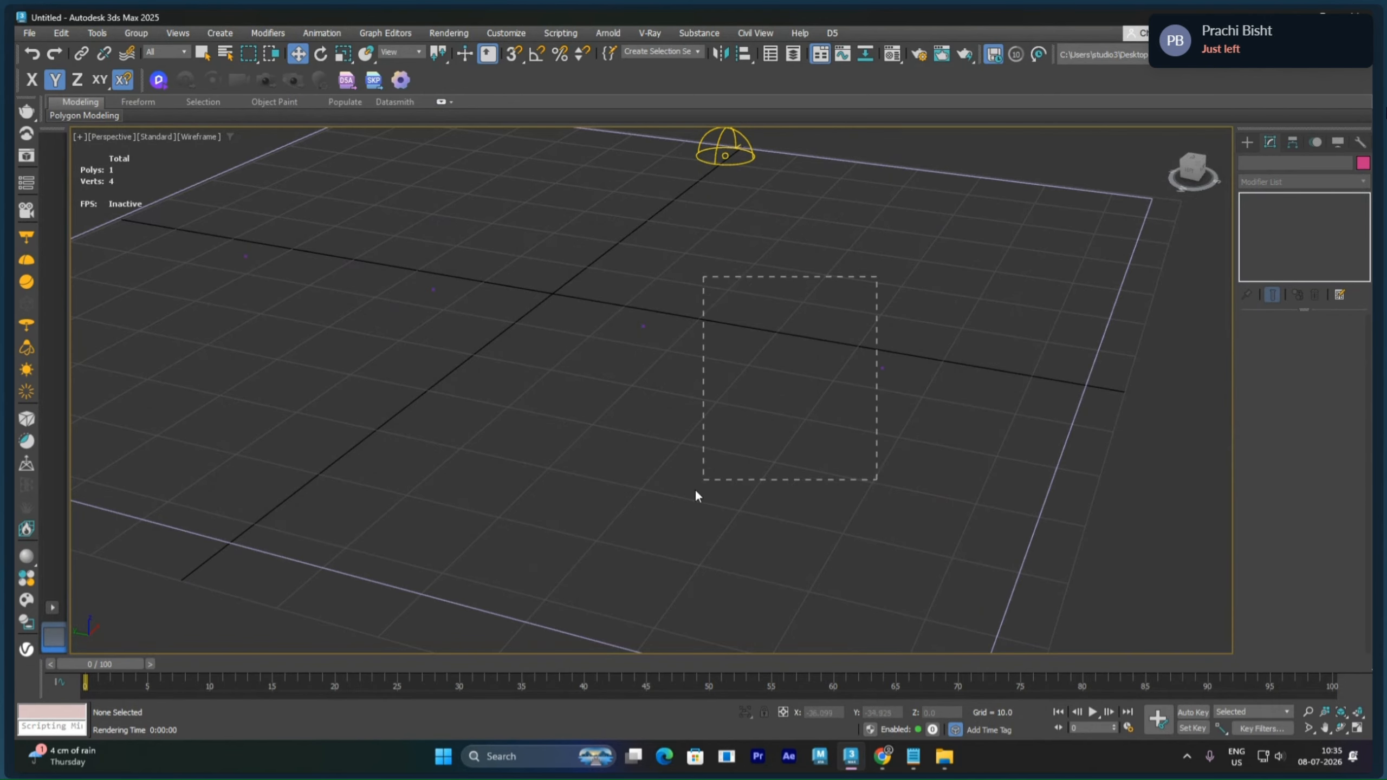
drag(695, 496, 796, 416)
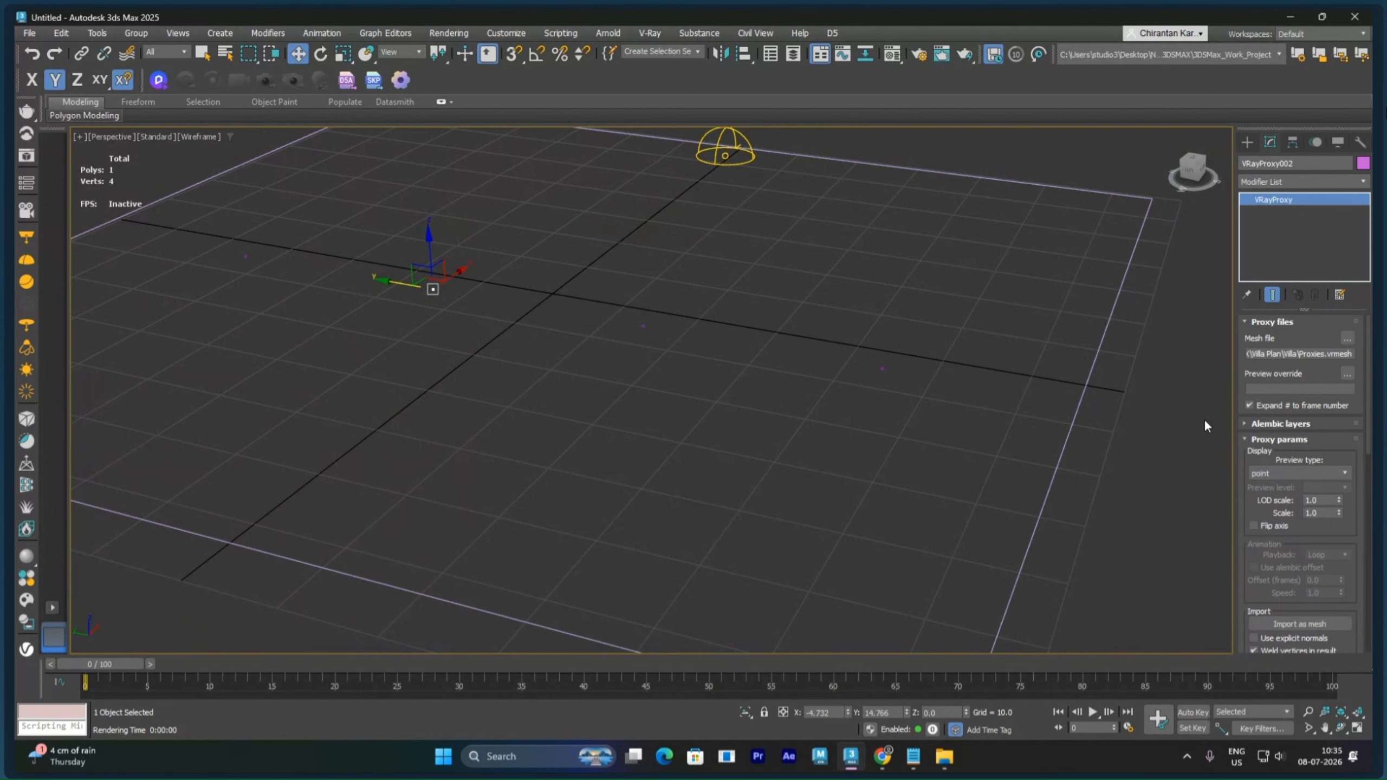
click(1304, 471)
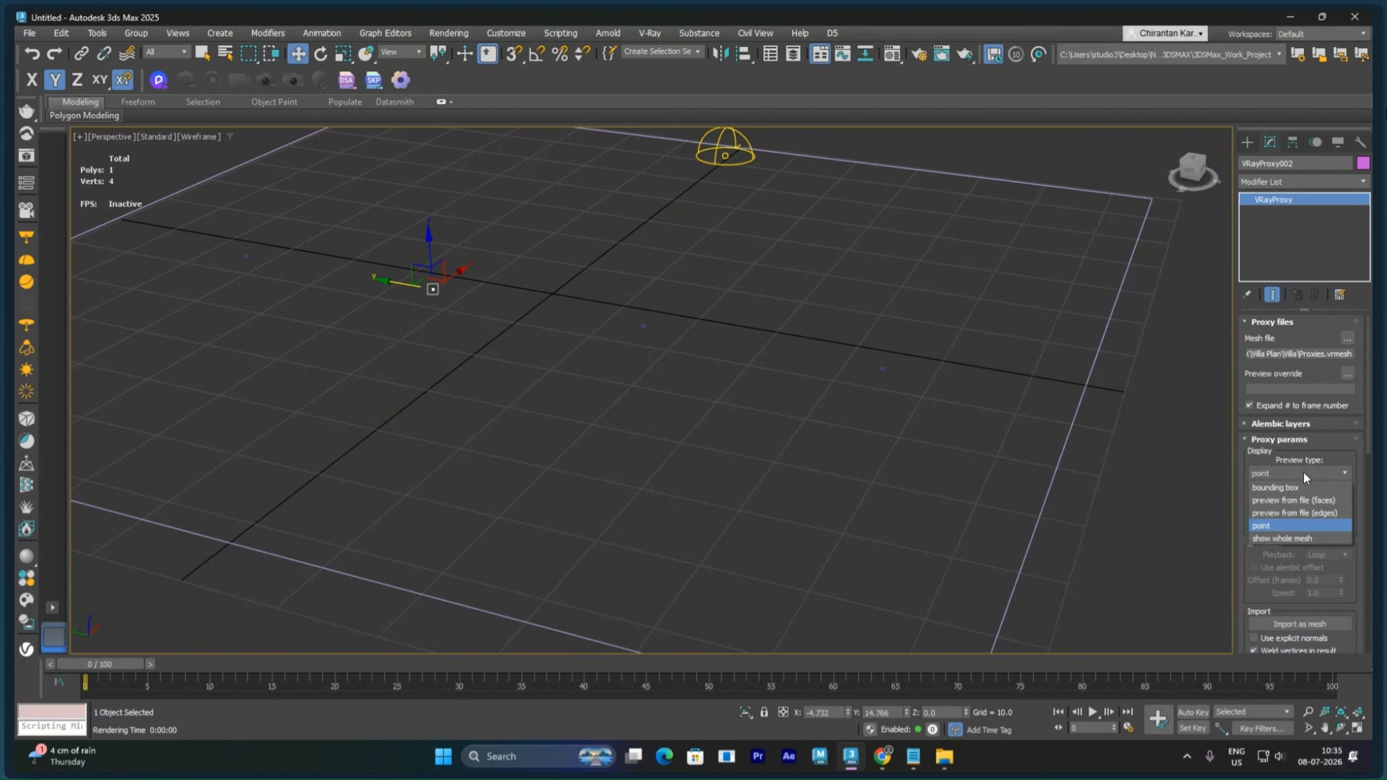
click(1283, 501)
alt+middle_drag(772, 475, 705, 485)
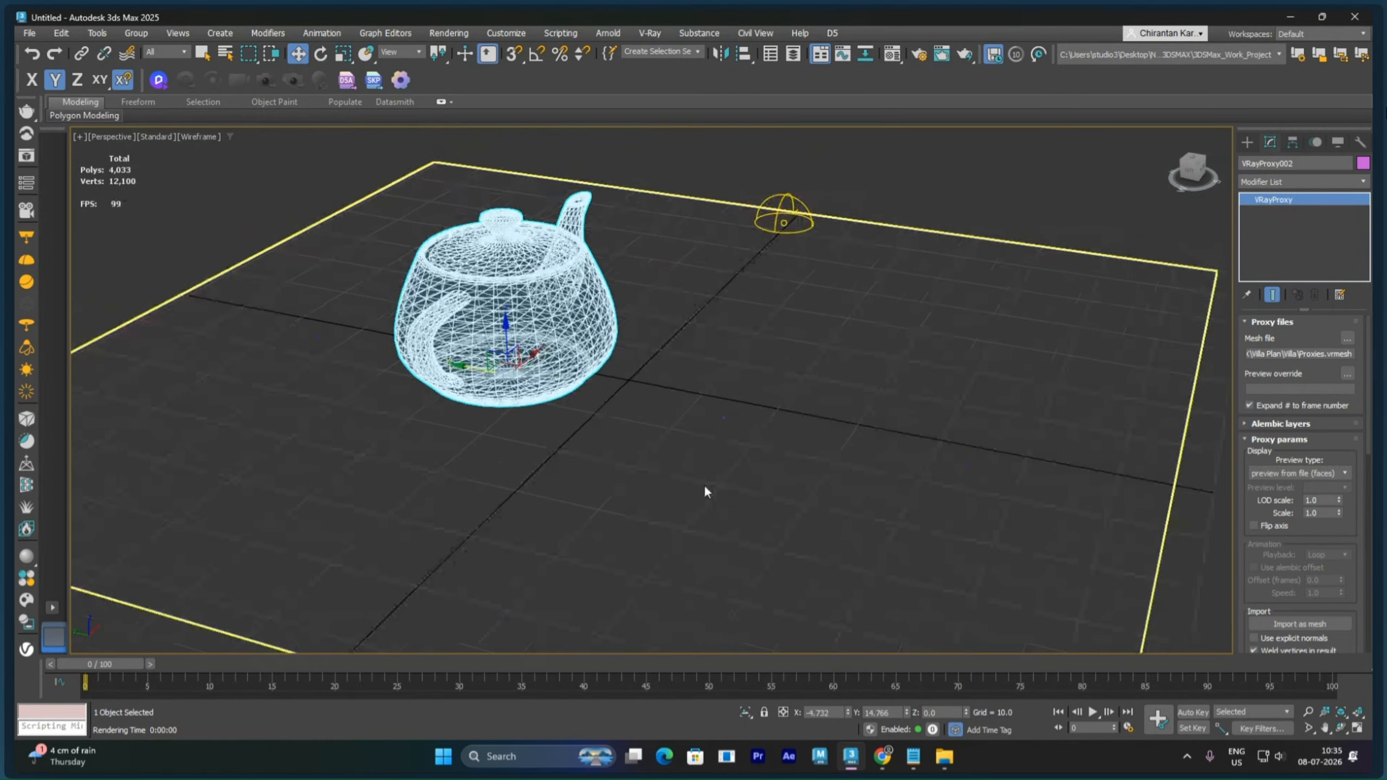